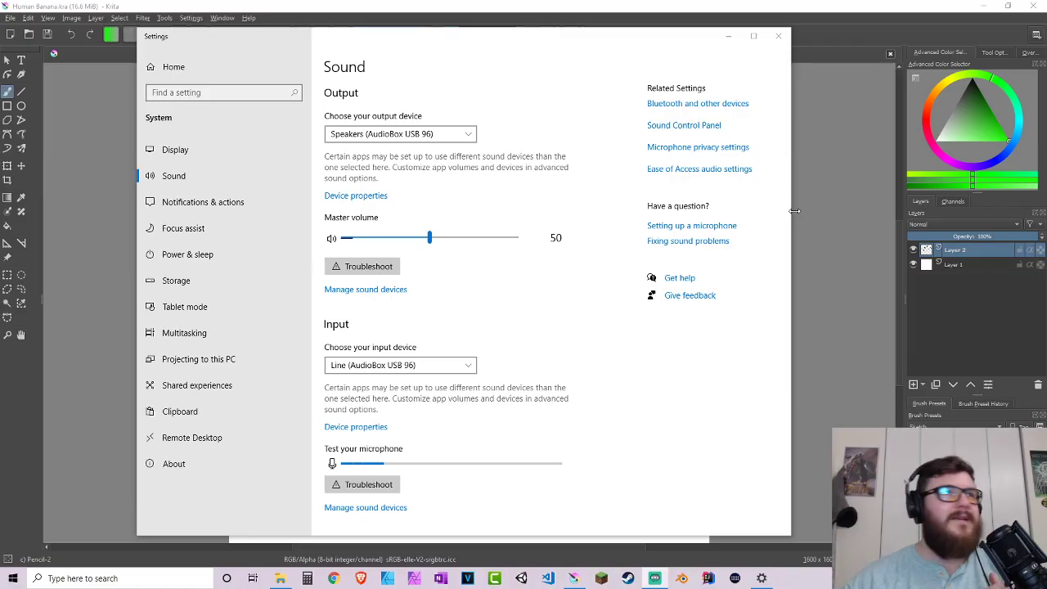
Close the Windows sound settings and switch to Blender.
{"action": "left_click", "coordinate": [778, 36]}
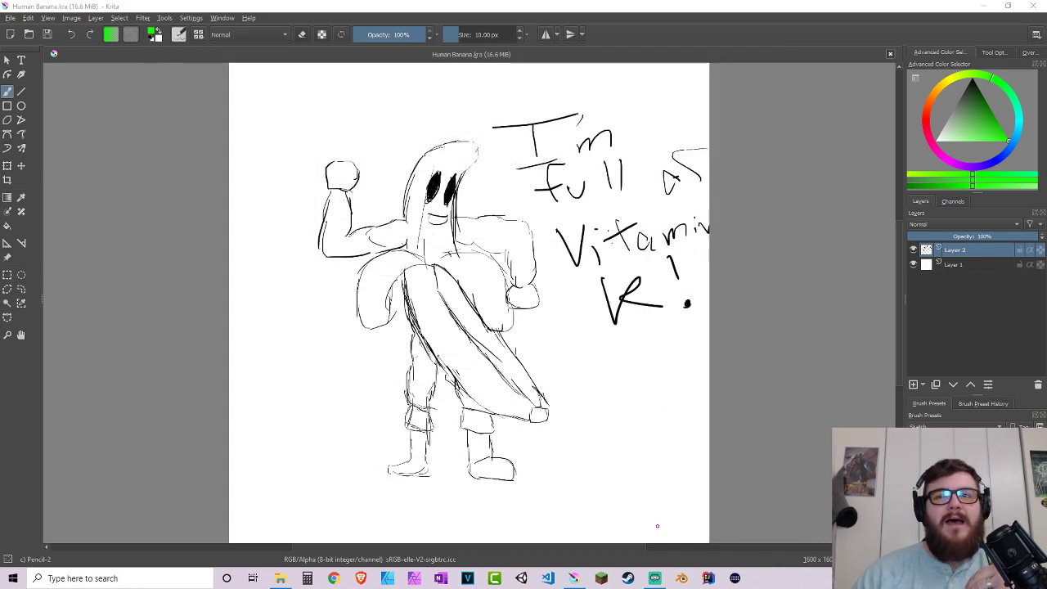
{"action": "left_click", "coordinate": [654, 578]}
{"action": "key", "text": "alt+Tab"}
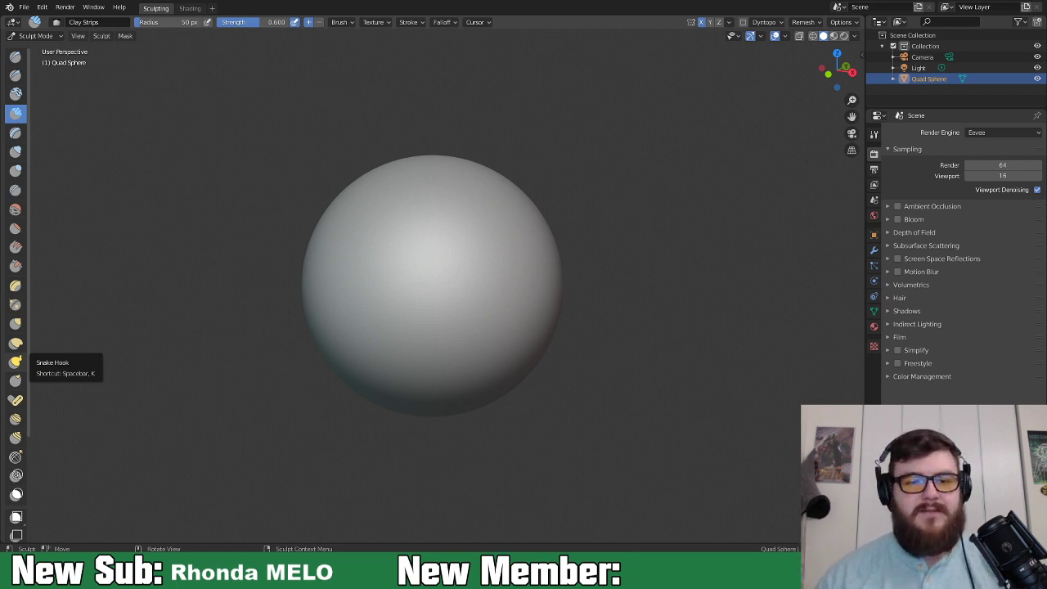
Put the quad sphere in Object Mode and display the SpeedSculpt add-on tools.
{"action": "middle_click_drag", "start_coordinate": [673, 350], "coordinate": [661, 366]}
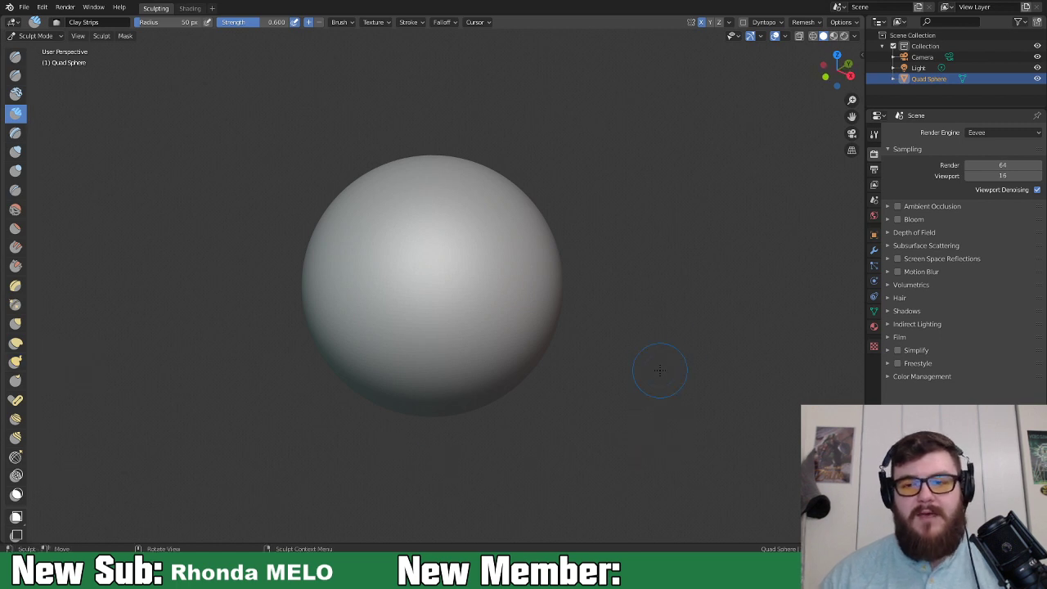
{"action": "left_click", "coordinate": [35, 36]}
{"action": "left_click", "coordinate": [34, 47]}
{"action": "scroll", "coordinate": [483, 309], "scroll_direction": "down", "scroll_amount": 2}
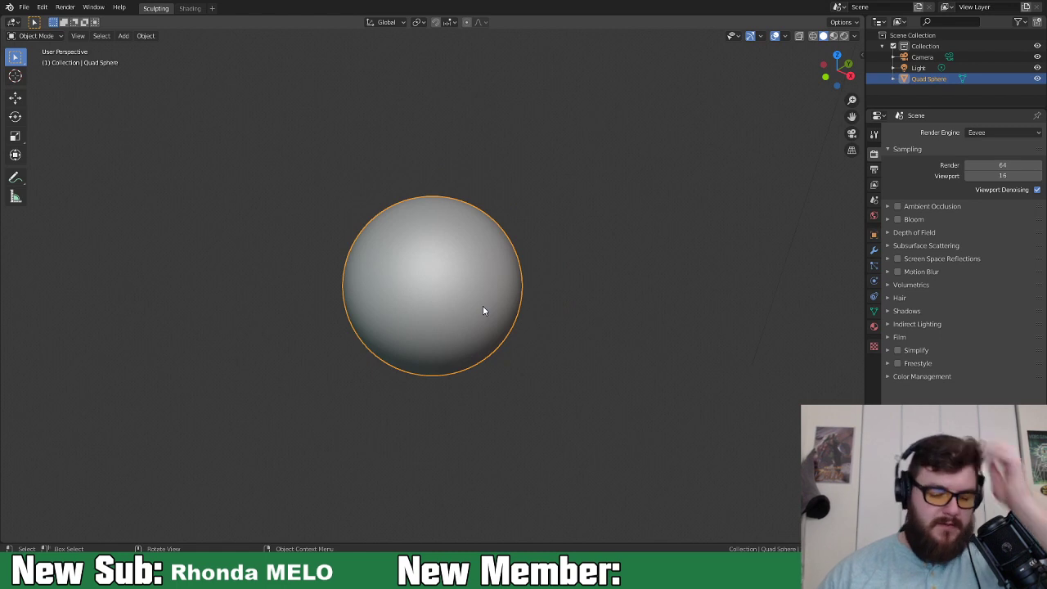
{"action": "key", "text": "n"}
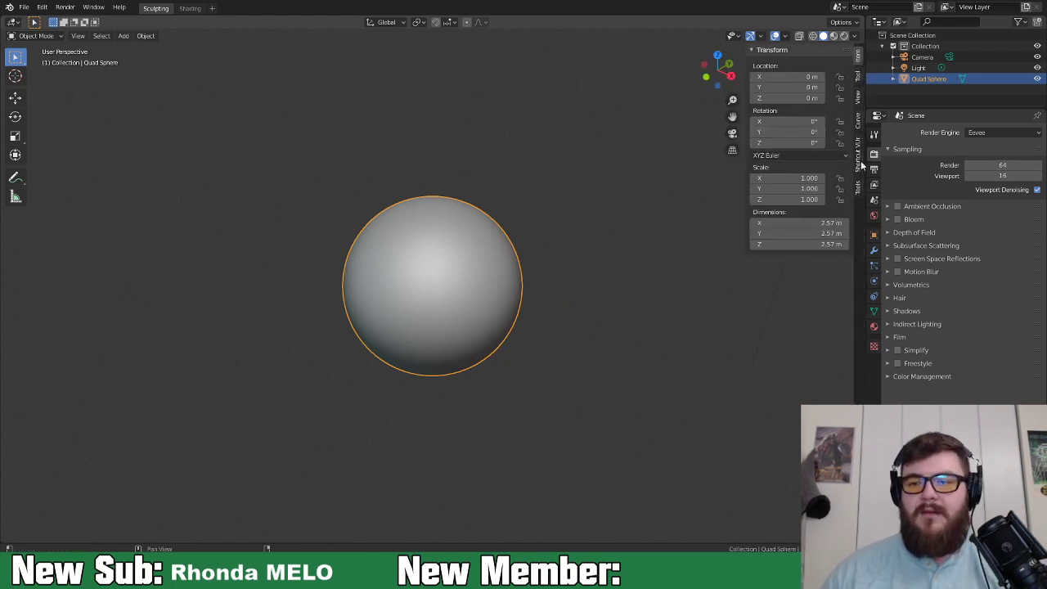
{"action": "left_click", "coordinate": [857, 191]}
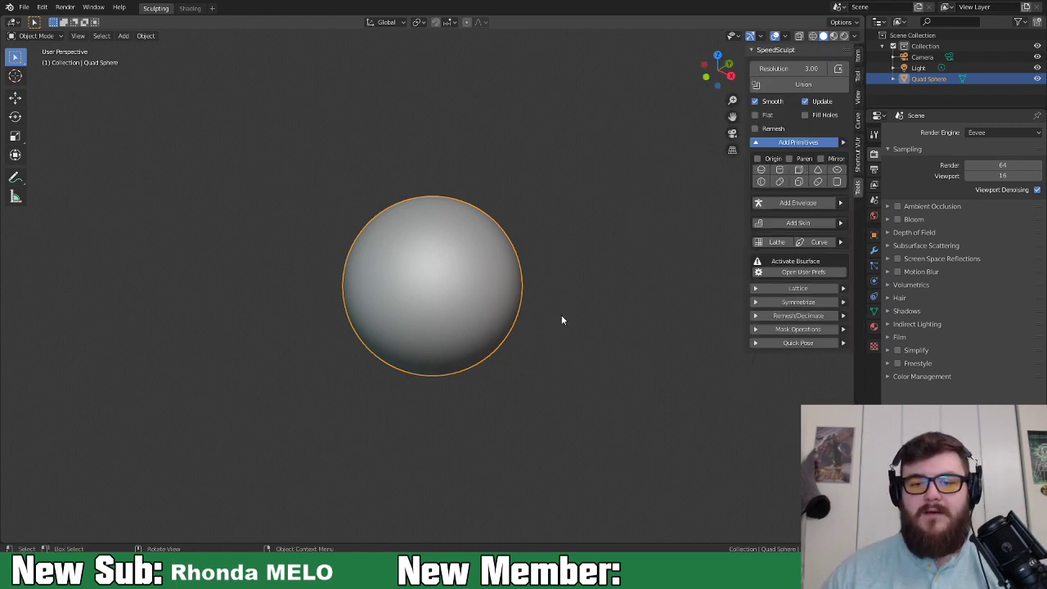
Delete the light and the camera from the scene, keeping only the sphere.
{"action": "left_click", "coordinate": [34, 36]}
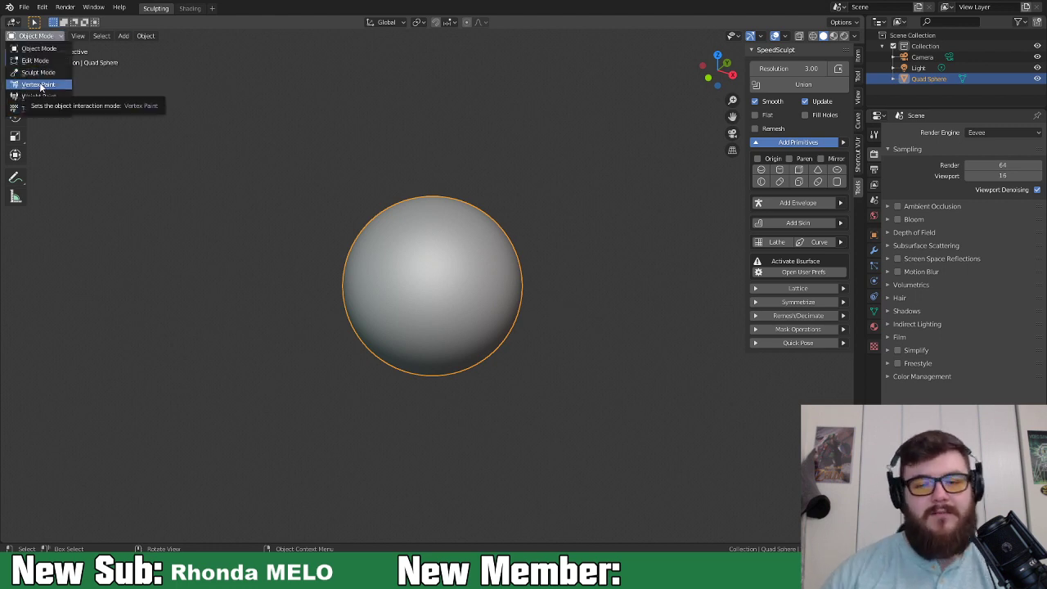
{"action": "scroll", "coordinate": [568, 322], "scroll_direction": "down", "scroll_amount": 4}
{"action": "middle_click_drag", "start_coordinate": [568, 322], "coordinate": [532, 299]}
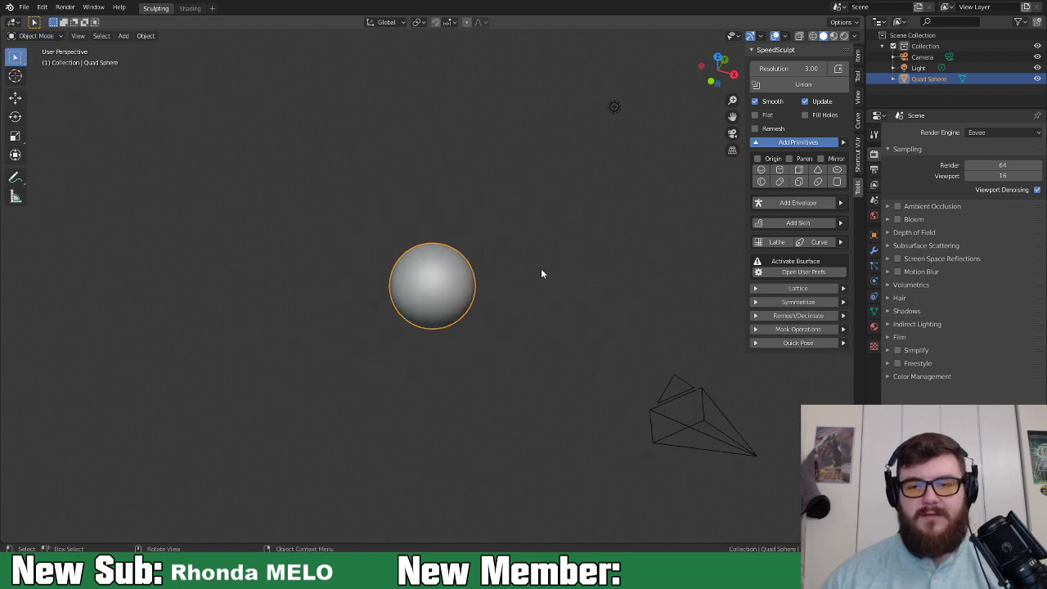
{"action": "left_click", "coordinate": [615, 108]}
{"action": "left_click", "coordinate": [708, 394], "text": "shift"}
{"action": "key", "text": "x"}
{"action": "left_click", "coordinate": [708, 395]}
Rename the Quad Sphere object as "Banana Man".
{"action": "double_click", "coordinate": [927, 57]}
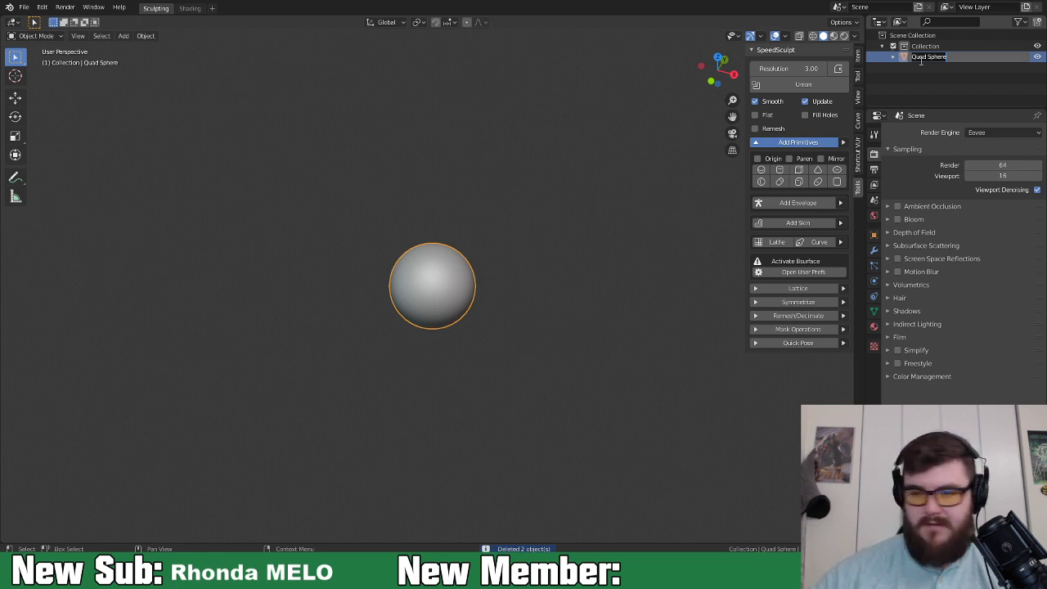
{"action": "type", "text": "Base"}
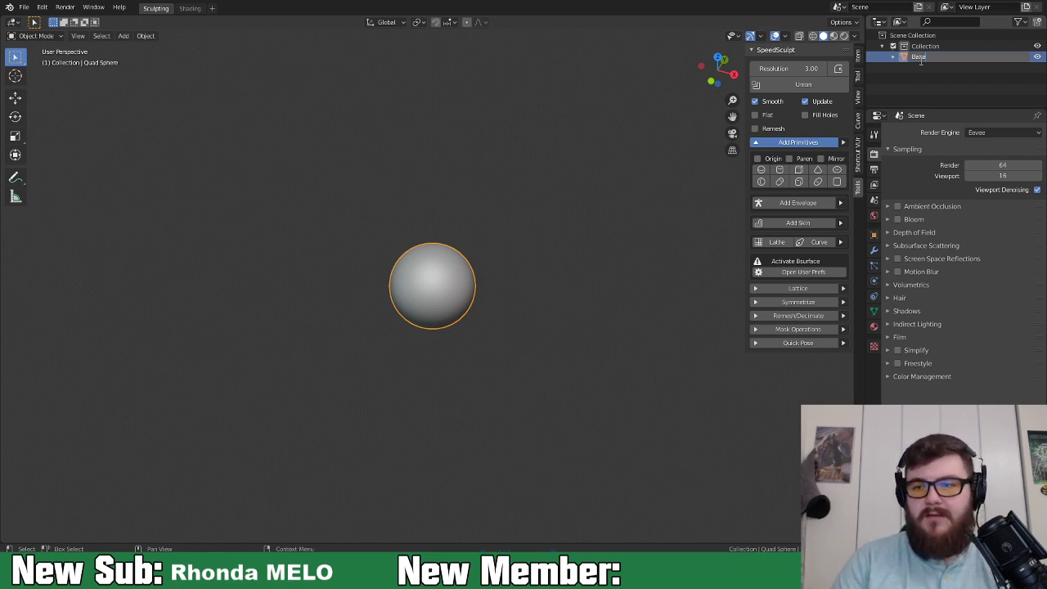
{"action": "type", "text": "na Man"}
{"action": "key", "text": "Return"}
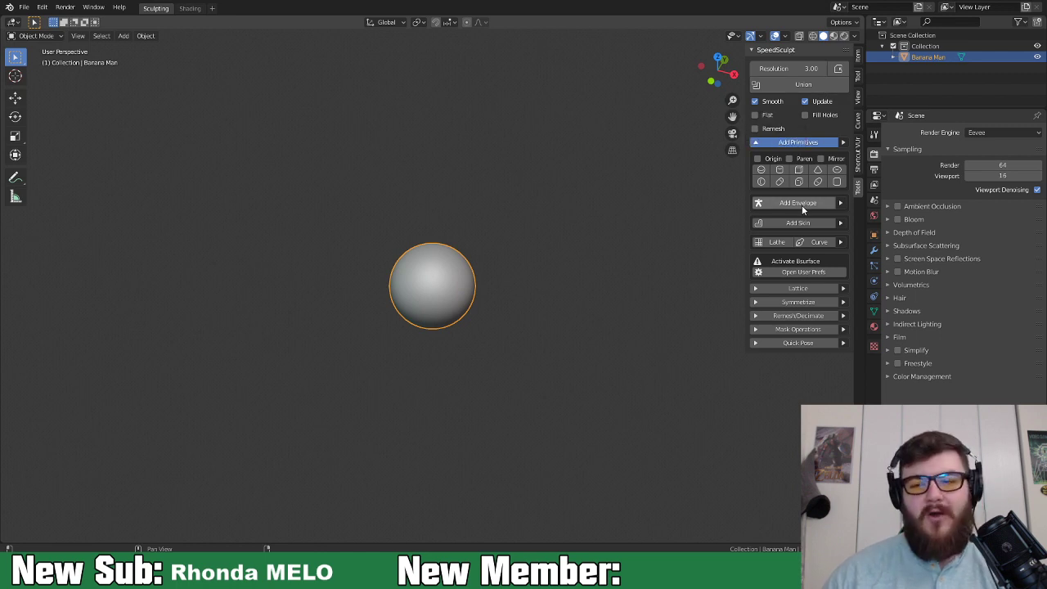
Reselect the Banana Man sphere and switch to the front orthographic view.
{"action": "left_click", "coordinate": [572, 328]}
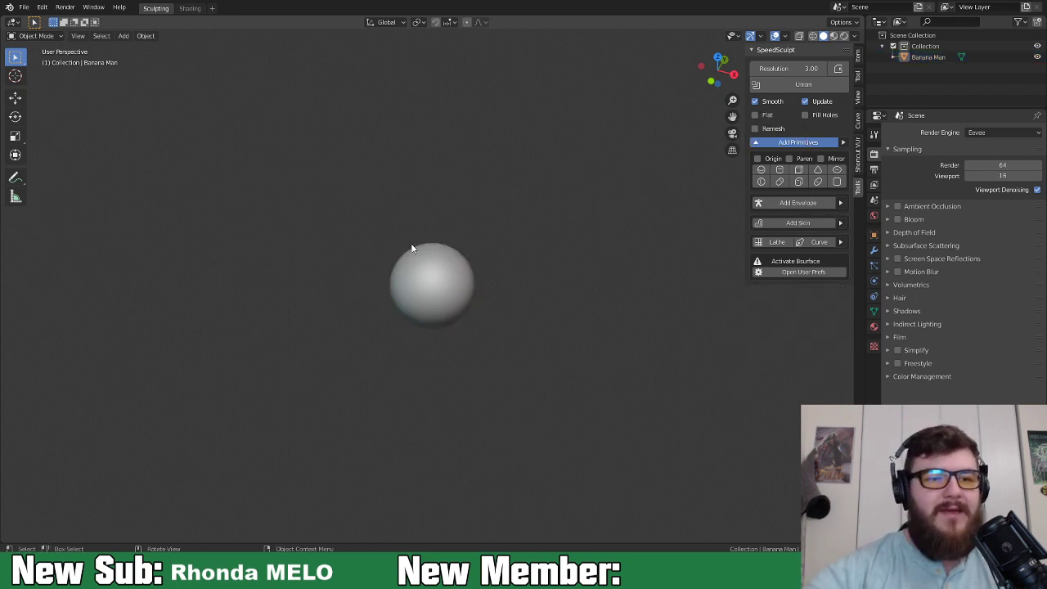
{"action": "left_click", "coordinate": [457, 287]}
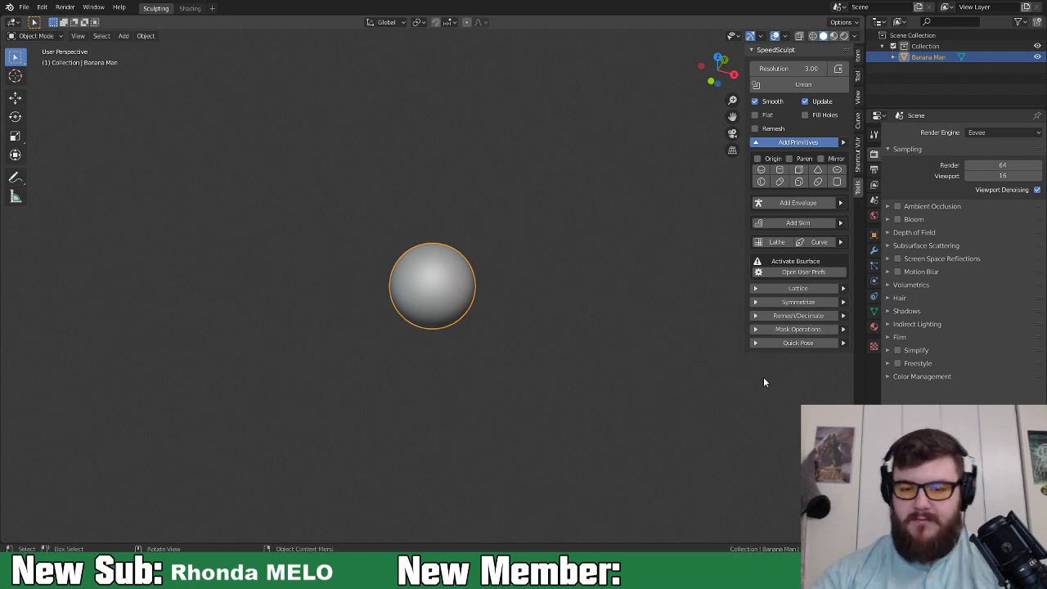
{"action": "key", "text": "KP_1"}
{"action": "middle_click_drag", "start_coordinate": [665, 394], "coordinate": [642, 412]}
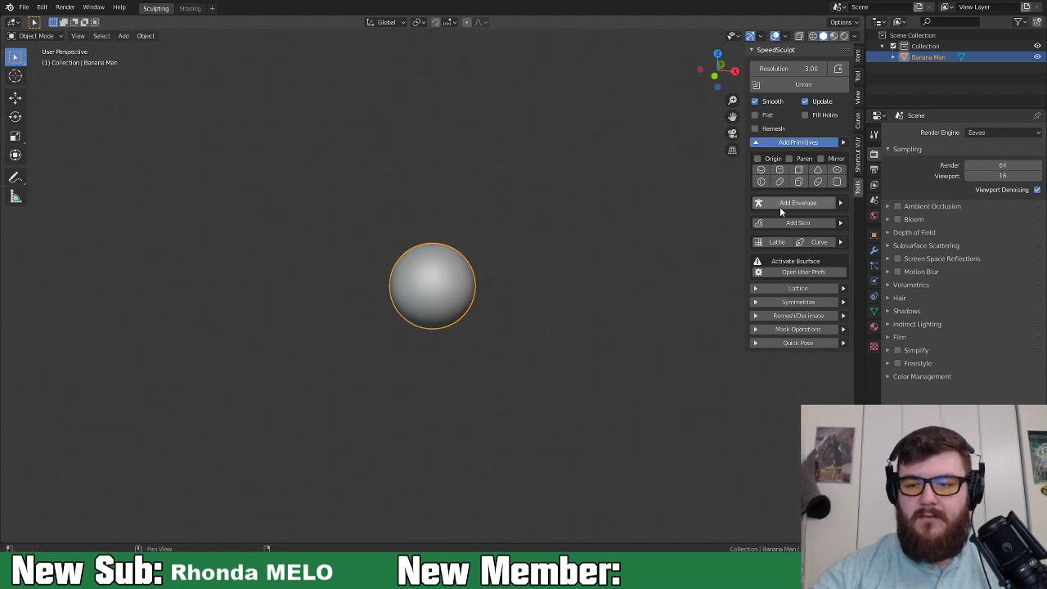
{"action": "key", "text": "KP_1"}
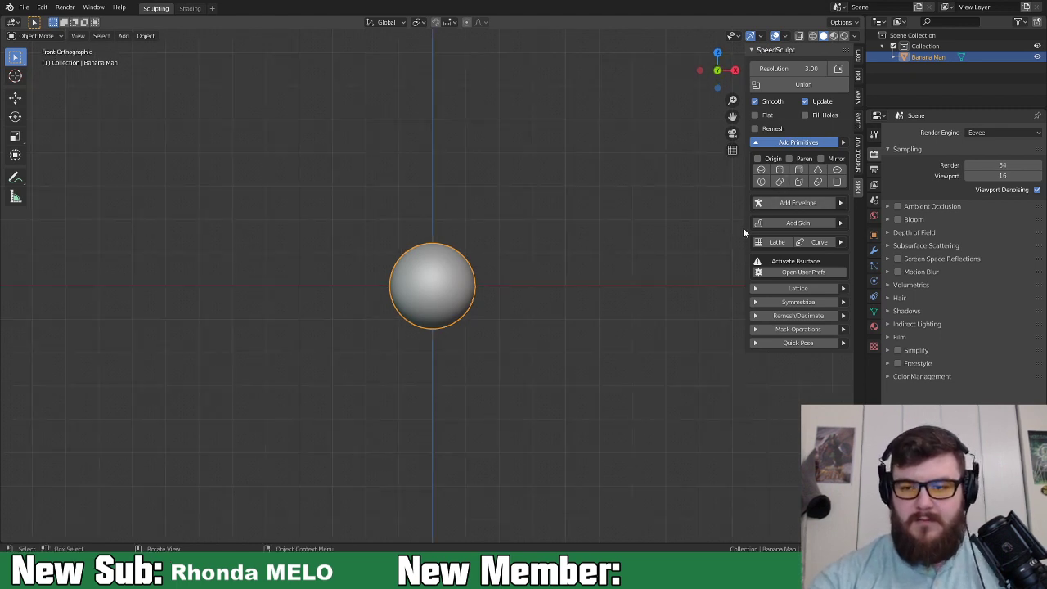
{"action": "left_click", "coordinate": [778, 181]}
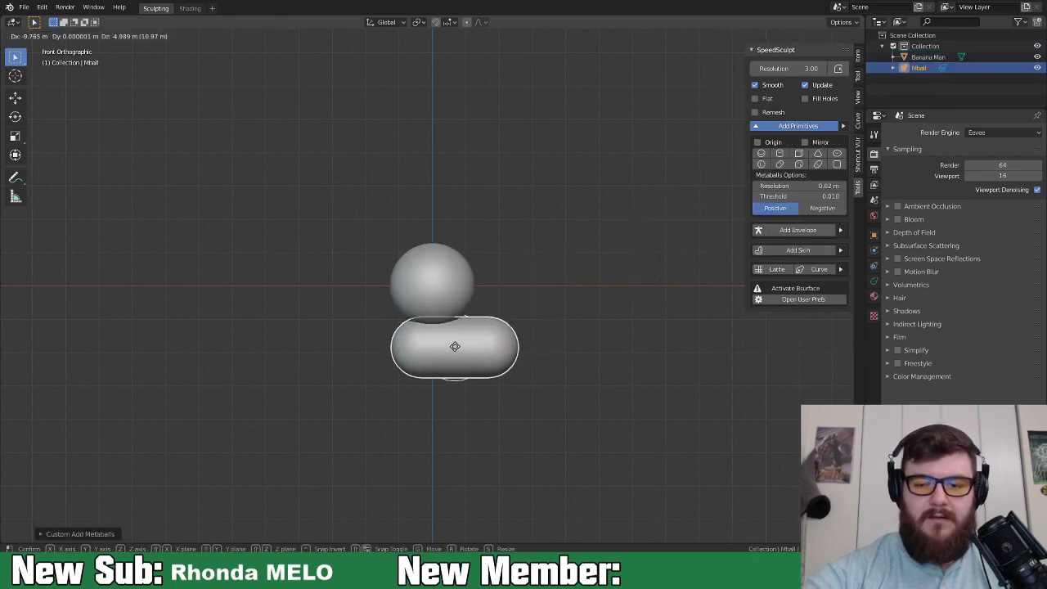
{"action": "right_click", "coordinate": [456, 331]}
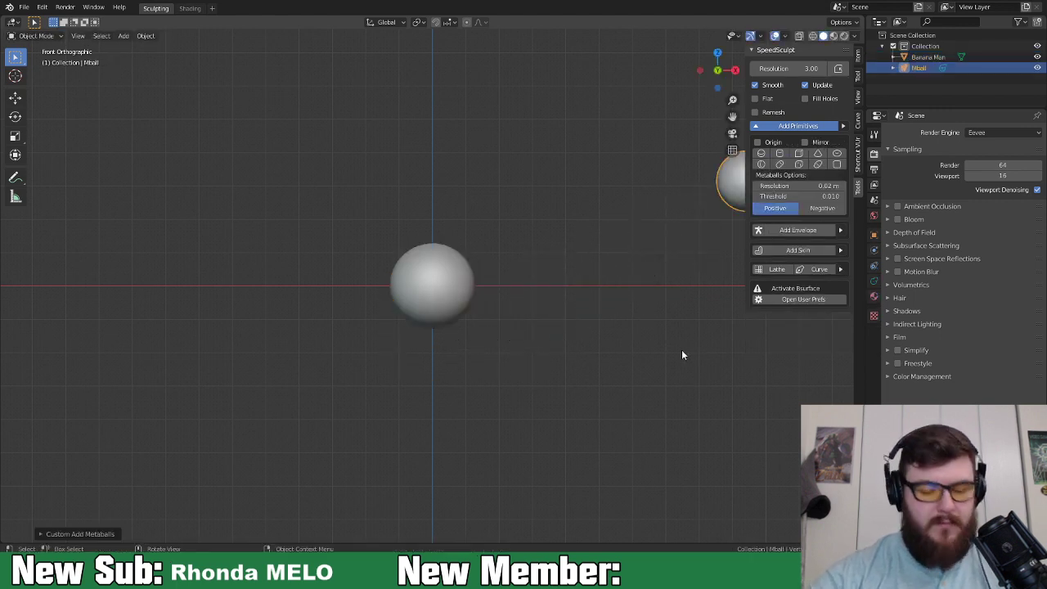
{"action": "key", "text": "ctrl+z"}
Add a SpeedSculpt cylinder primitive under the sphere and tilt it diagonally toward the model's front in the right orthographic view.
{"action": "left_click", "coordinate": [779, 181]}
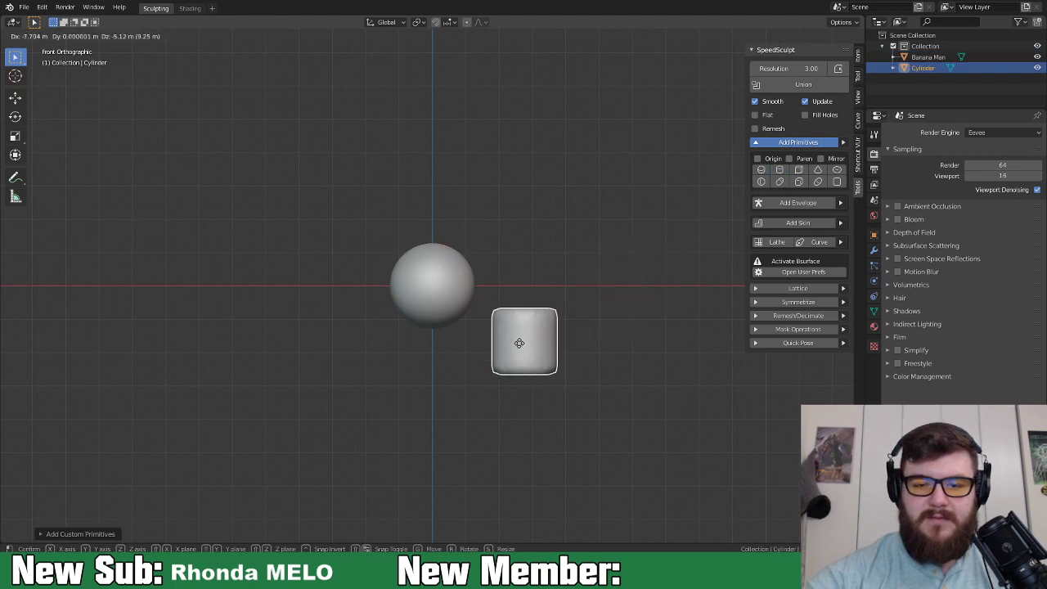
{"action": "left_click", "coordinate": [428, 345]}
{"action": "key", "text": "KP_3"}
{"action": "key", "text": "r"}
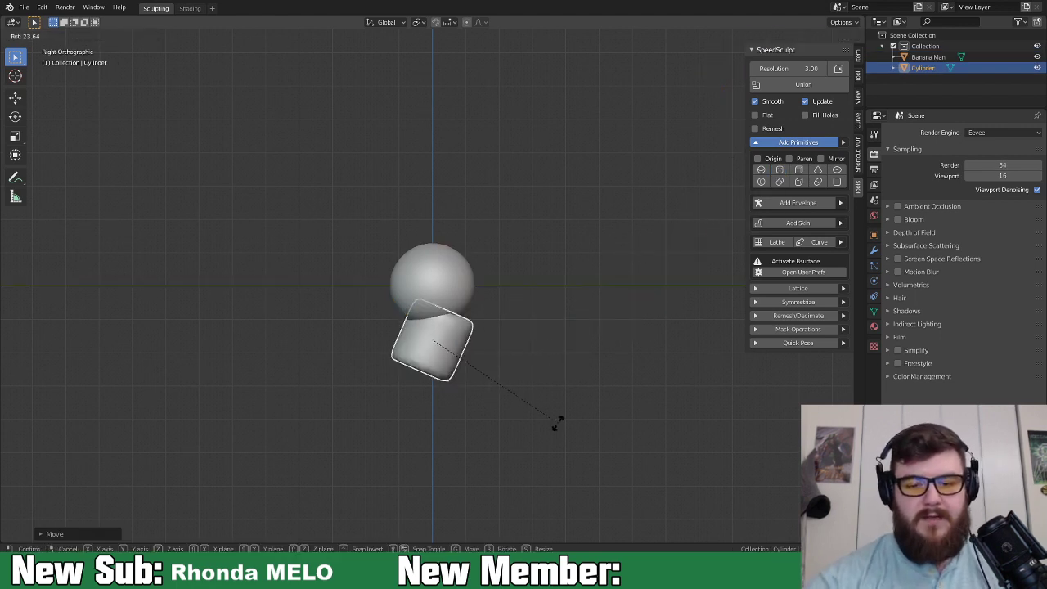
{"action": "left_click", "coordinate": [484, 425]}
{"action": "key", "text": "s"}
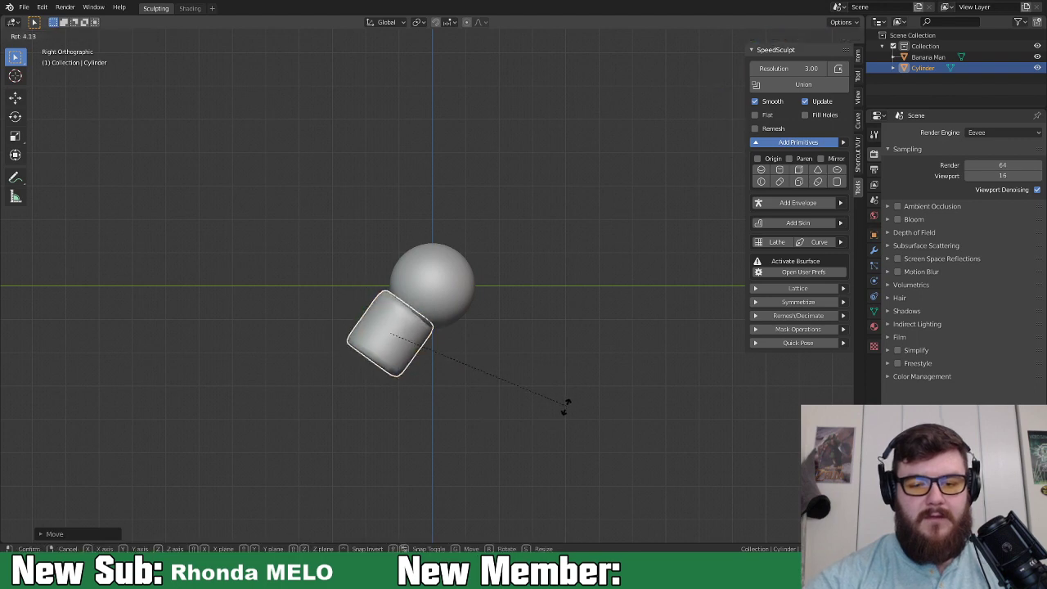
{"action": "right_click", "coordinate": [547, 435]}
Scale the cylinder up by about 1.14 and move it against the sphere's lower front side.
{"action": "key", "text": "s"}
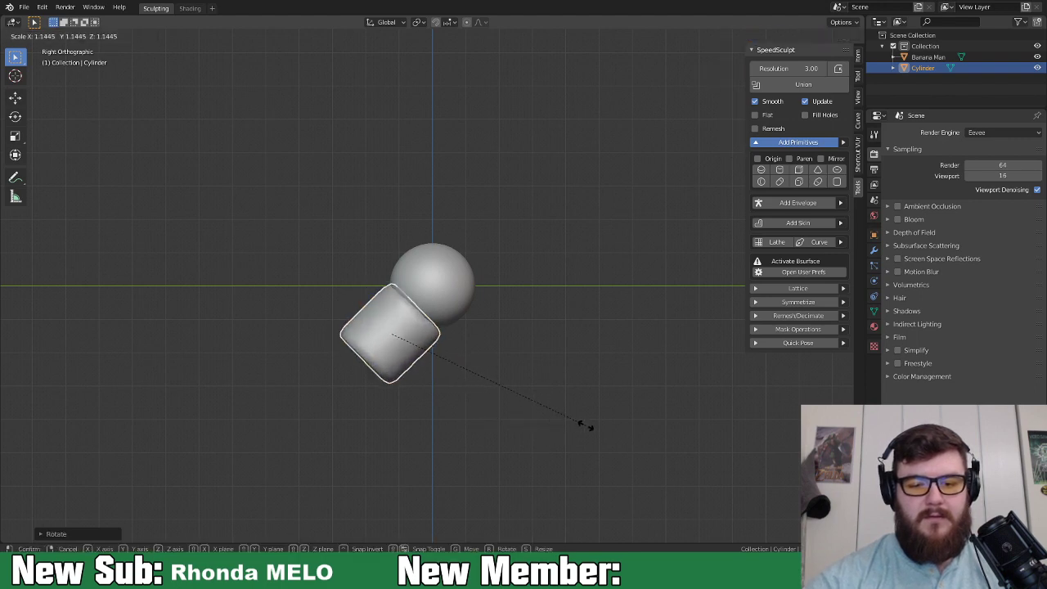
{"action": "left_click", "coordinate": [585, 424]}
{"action": "key", "text": "g"}
{"action": "left_click", "coordinate": [578, 416]}
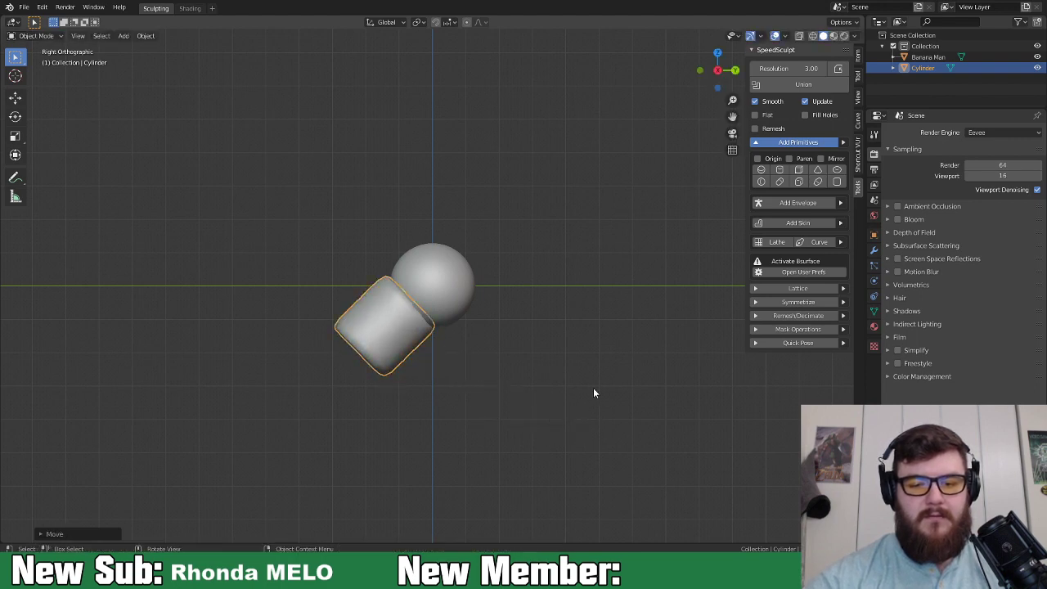
Stretch the cylinder along its own length and rotate it so its end sits diagonally inside the sphere.
{"action": "key", "text": "s"}
{"action": "key", "text": "z"}
{"action": "key", "text": "z"}
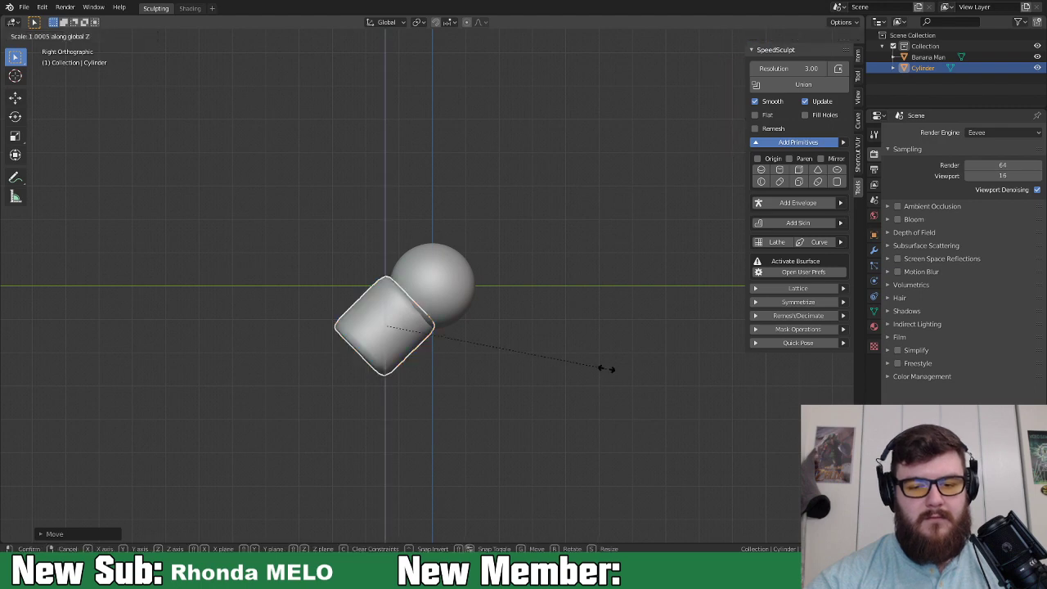
{"action": "key", "text": "Escape"}
{"action": "key", "text": "r"}
{"action": "left_click", "coordinate": [674, 375]}
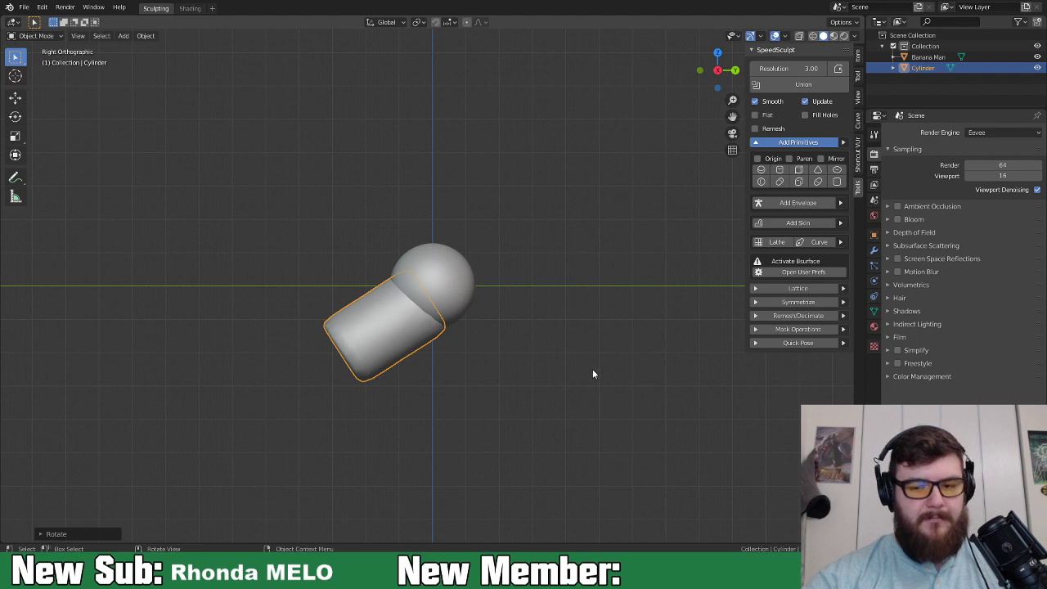
Duplicate the cylinder, rotate the copy steeper and seat it on the sphere's upper back side to form a banana bend.
{"action": "key", "text": "shift+d"}
{"action": "key", "text": "r"}
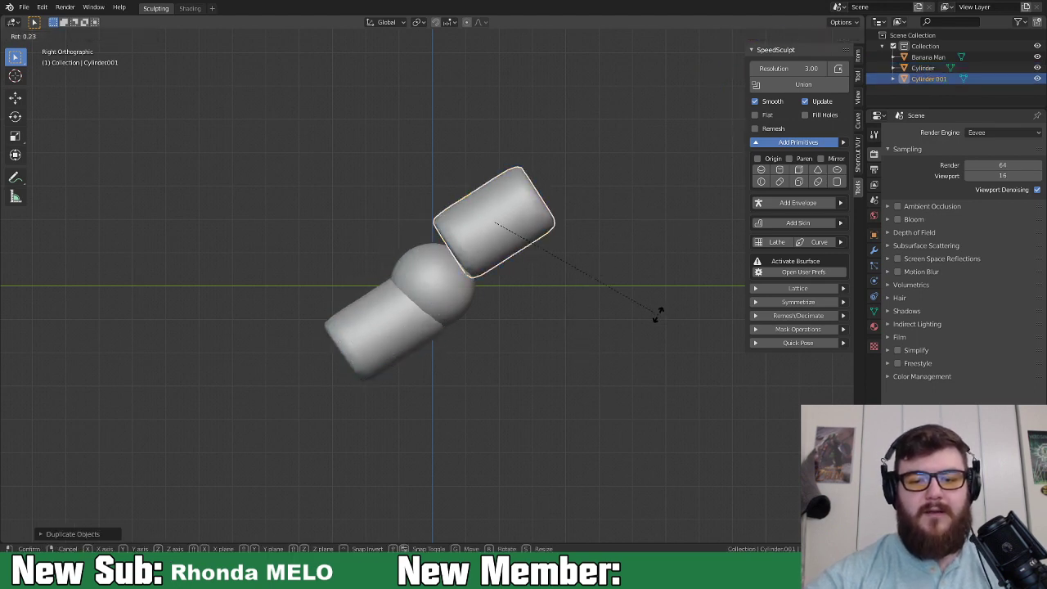
{"action": "left_click", "coordinate": [655, 248]}
{"action": "key", "text": "g"}
{"action": "left_click", "coordinate": [641, 260]}
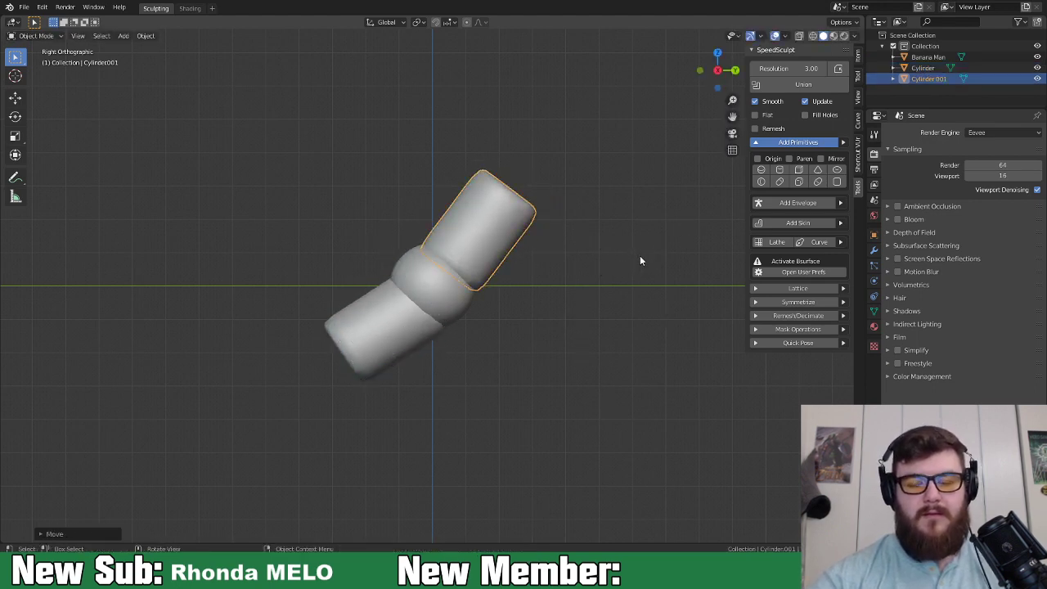
{"action": "key", "text": "g"}
{"action": "left_click", "coordinate": [638, 257]}
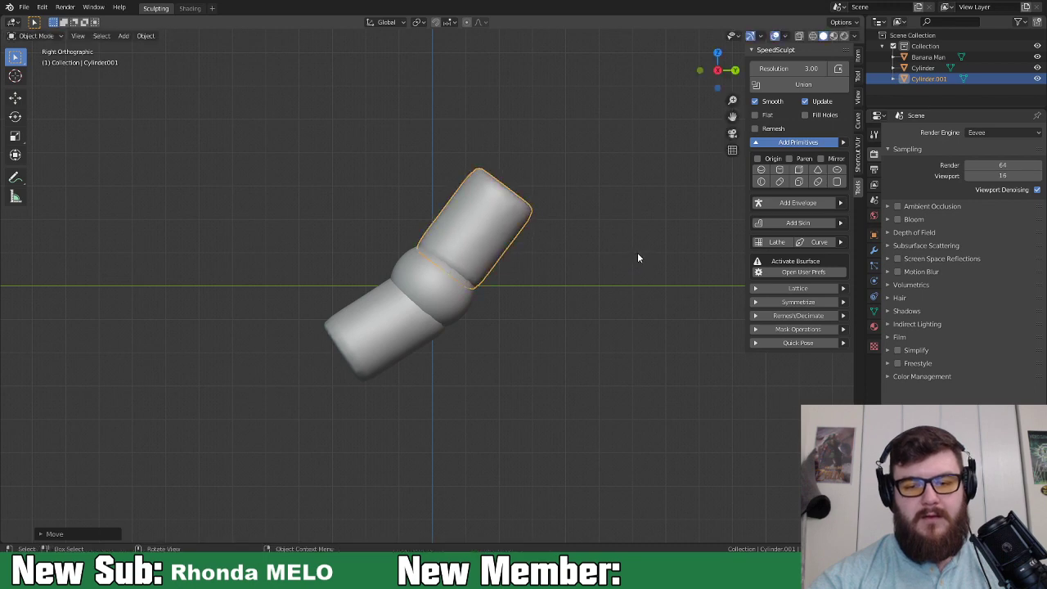
{"action": "middle_click_drag", "start_coordinate": [645, 259], "coordinate": [620, 286]}
{"action": "key", "text": "r"}
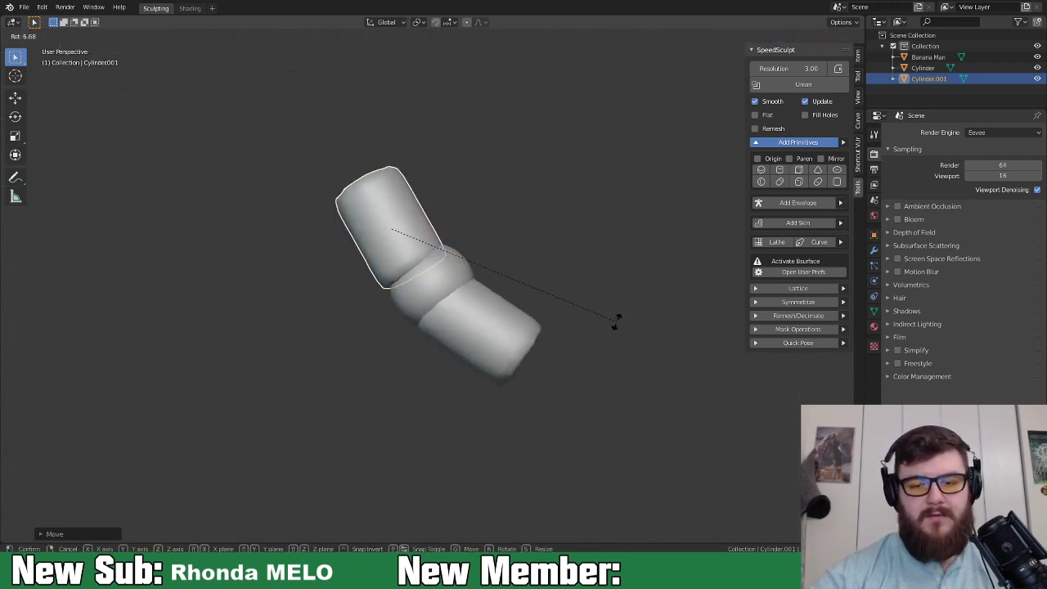
{"action": "left_click", "coordinate": [615, 329]}
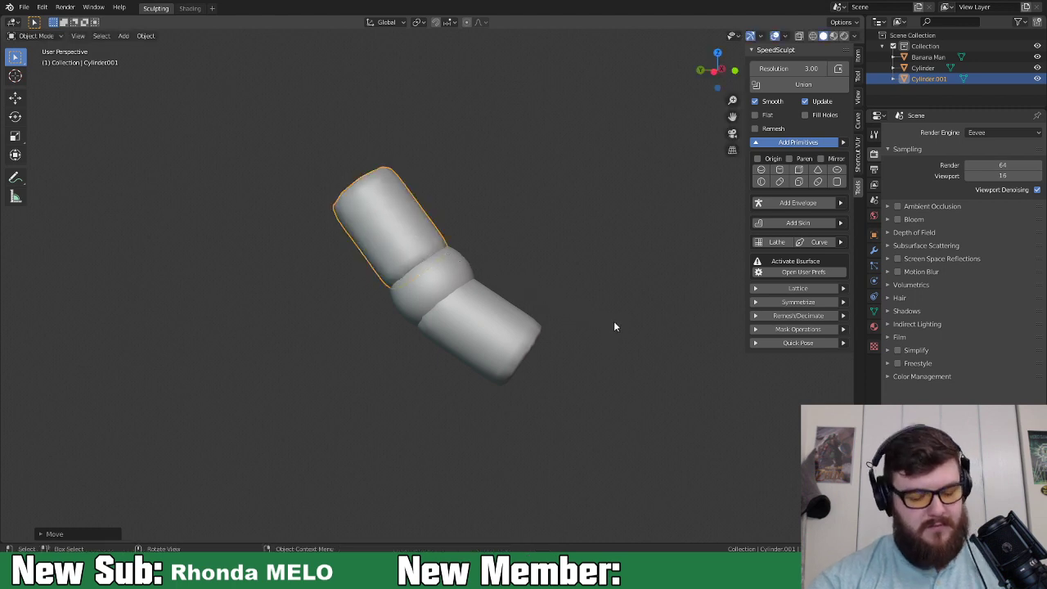
Shrink the upper cylinder slightly and rotate it a little more upright.
{"action": "key", "text": "KP_3"}
{"action": "mouse_move", "coordinate": [613, 299]}
{"action": "middle_mouse_down"}
{"action": "mouse_move", "coordinate": [615, 274]}
{"action": "mouse_move", "coordinate": [611, 285]}
{"action": "middle_mouse_up"}
{"action": "key", "text": "s"}
{"action": "left_click", "coordinate": [611, 288]}
{"action": "key", "text": "r"}
{"action": "left_click", "coordinate": [618, 275]}
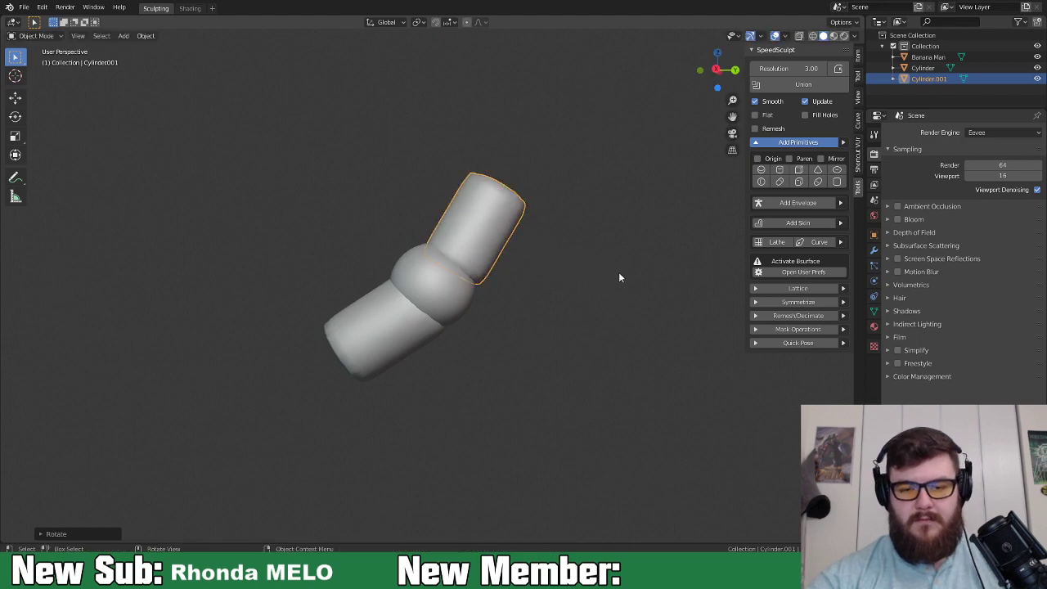
Reposition the upper cylinder on top of the sphere in the right orthographic view.
{"action": "key", "text": "KP_3"}
{"action": "key", "text": "g"}
{"action": "left_click", "coordinate": [590, 274]}
{"action": "middle_click_drag", "start_coordinate": [590, 274], "coordinate": [697, 319]}
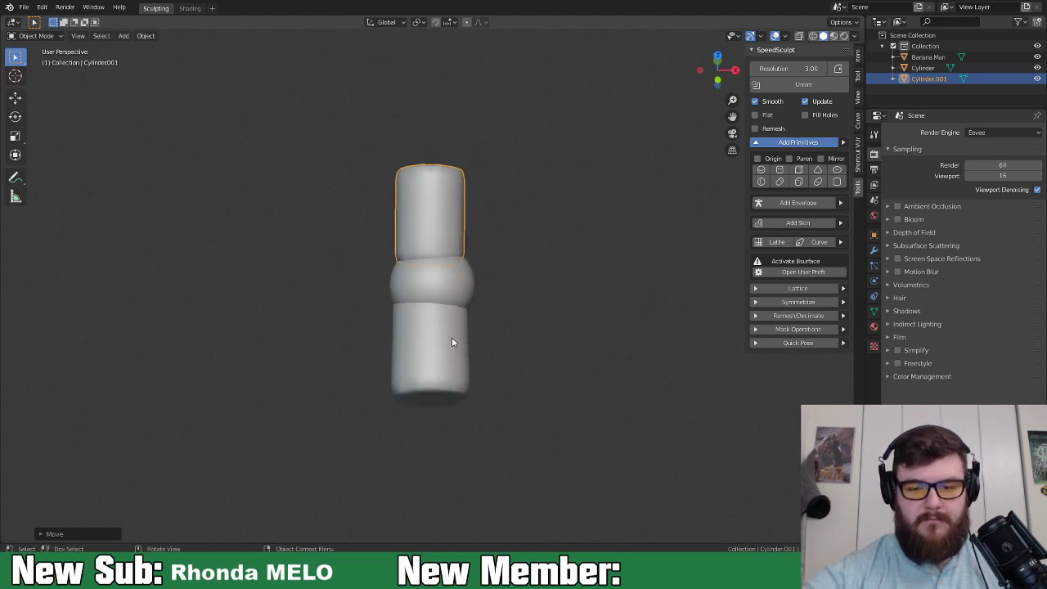
Shift the lower and upper cylinders sideways in the front orthographic view to center them on the sphere.
{"action": "key", "text": "KP_1"}
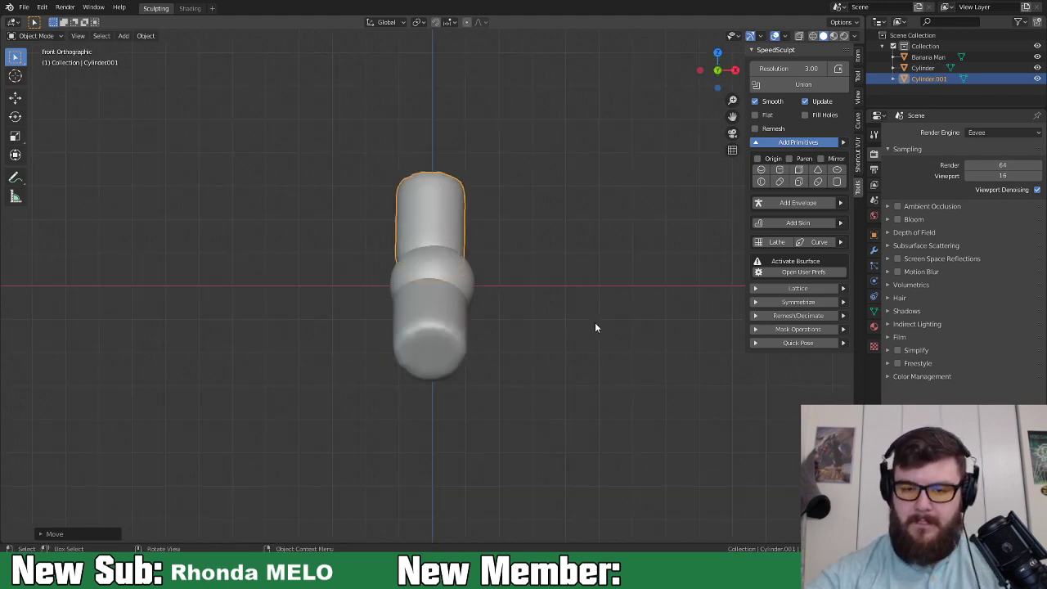
{"action": "left_click", "coordinate": [444, 309]}
{"action": "key", "text": "g"}
{"action": "left_click", "coordinate": [448, 311]}
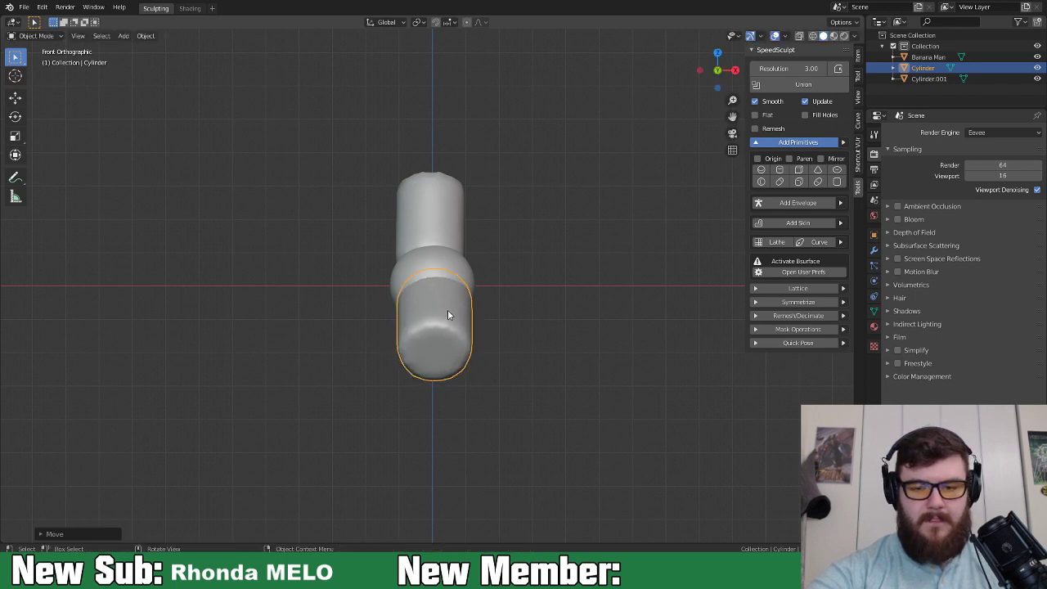
{"action": "left_click", "coordinate": [439, 226]}
{"action": "key", "text": "g"}
{"action": "left_click", "coordinate": [448, 249]}
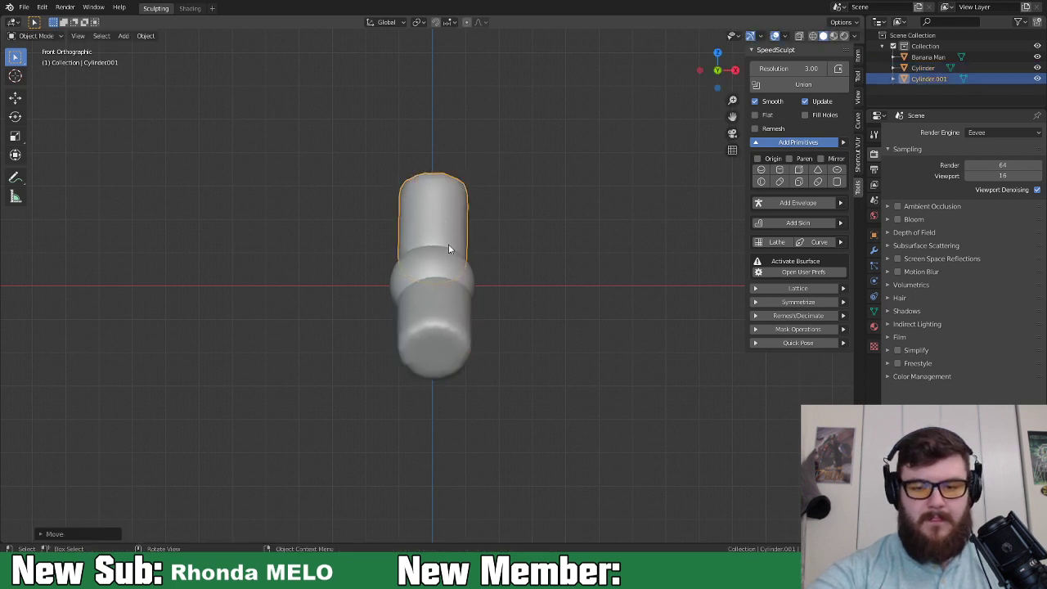
Join the sphere and both cylinders with a SpeedSculpt union, undoing the resolution 3 attempt and repeating it at resolution 10.
{"action": "left_click", "coordinate": [463, 280], "text": "shift"}
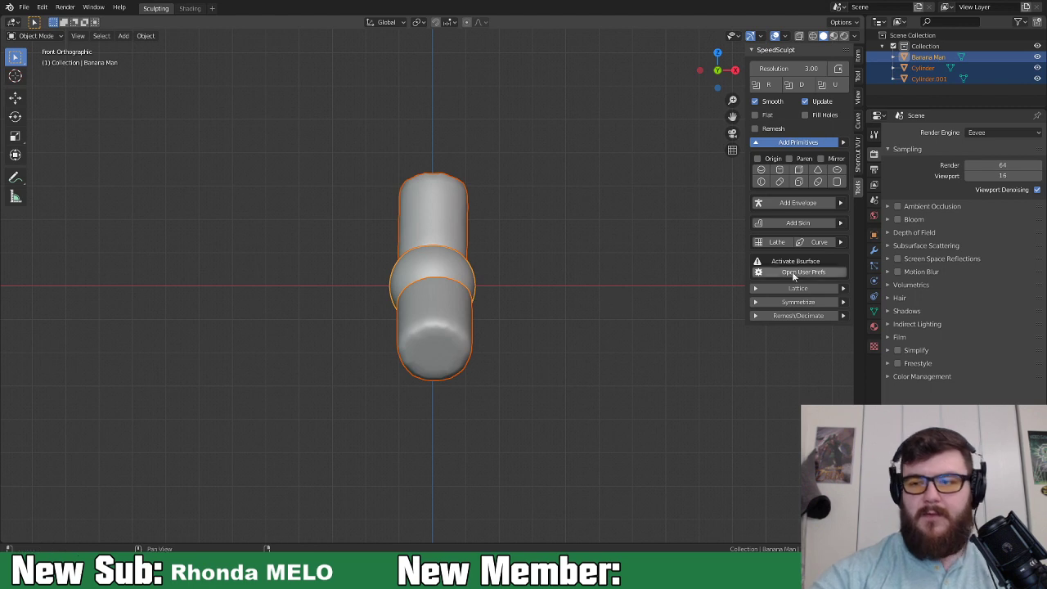
{"action": "left_click", "coordinate": [454, 274], "text": "shift"}
{"action": "mouse_move", "coordinate": [491, 303]}
{"action": "middle_mouse_down"}
{"action": "mouse_move", "coordinate": [428, 334]}
{"action": "mouse_move", "coordinate": [491, 323]}
{"action": "middle_mouse_up"}
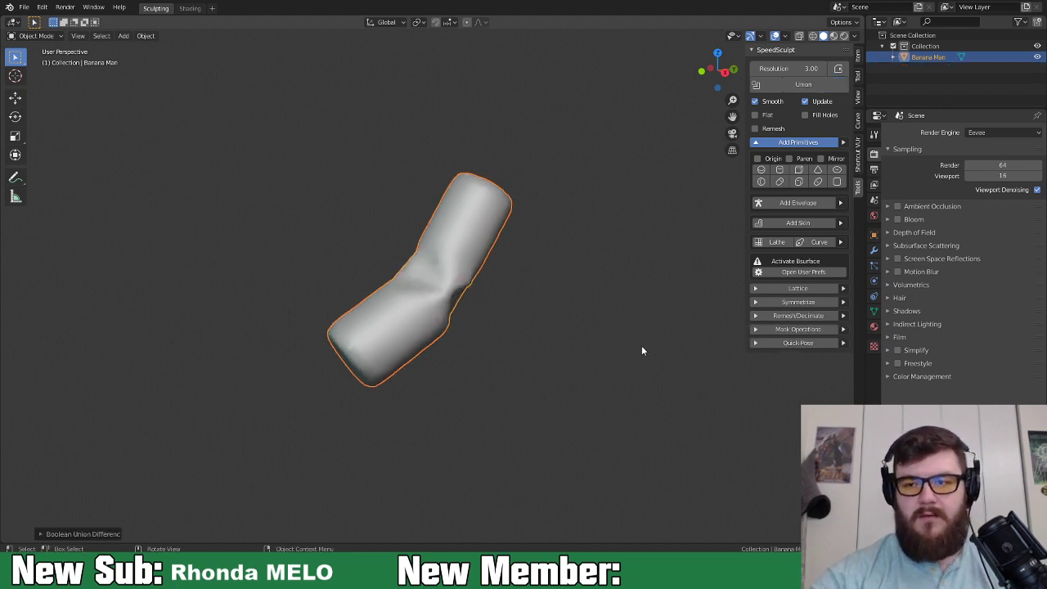
{"action": "key", "text": "ctrl+z"}
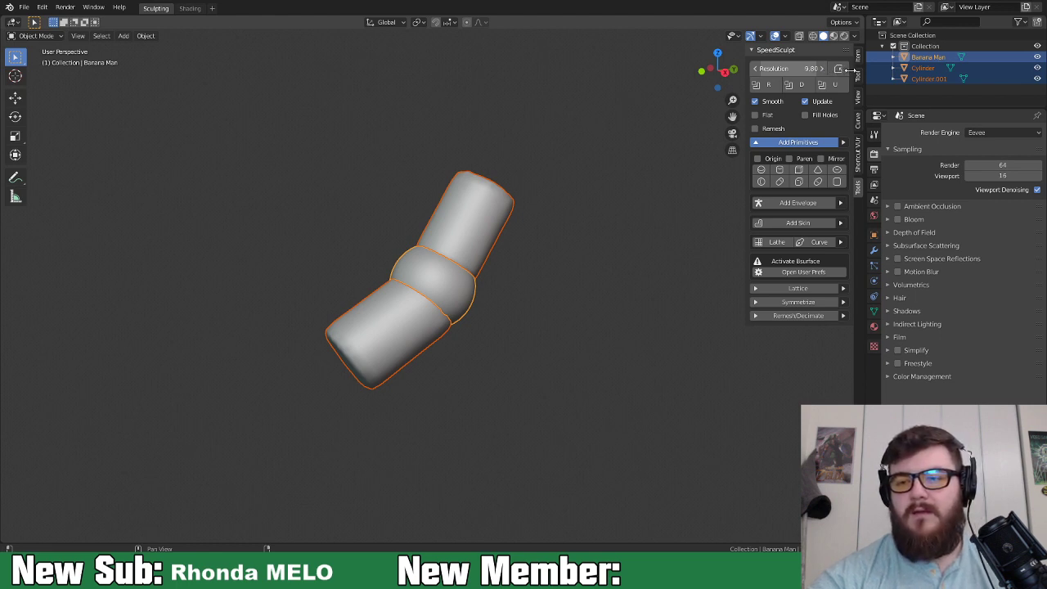
{"action": "double_click", "coordinate": [798, 69]}
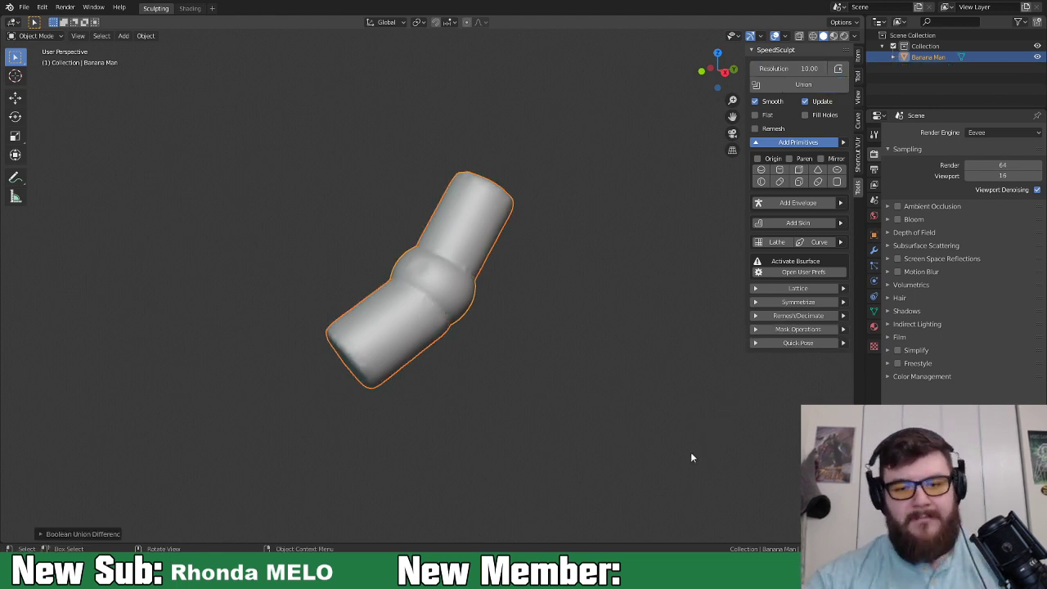
{"action": "mouse_move", "coordinate": [696, 423]}
{"action": "middle_mouse_down"}
{"action": "mouse_move", "coordinate": [626, 401]}
{"action": "mouse_move", "coordinate": [693, 426]}
{"action": "middle_mouse_up"}
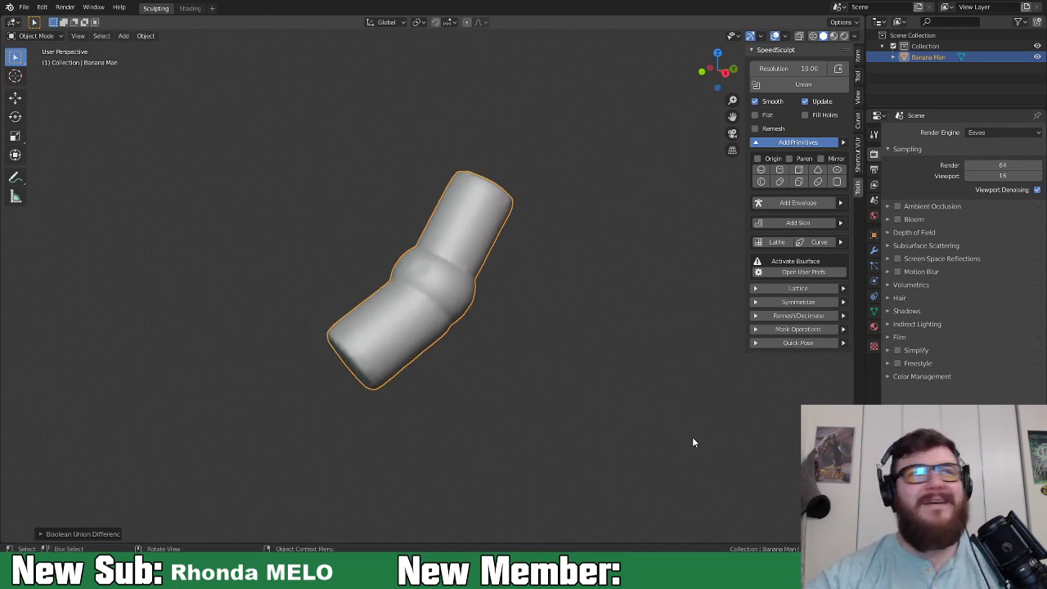
{"action": "middle_click_drag", "start_coordinate": [662, 401], "coordinate": [605, 293]}
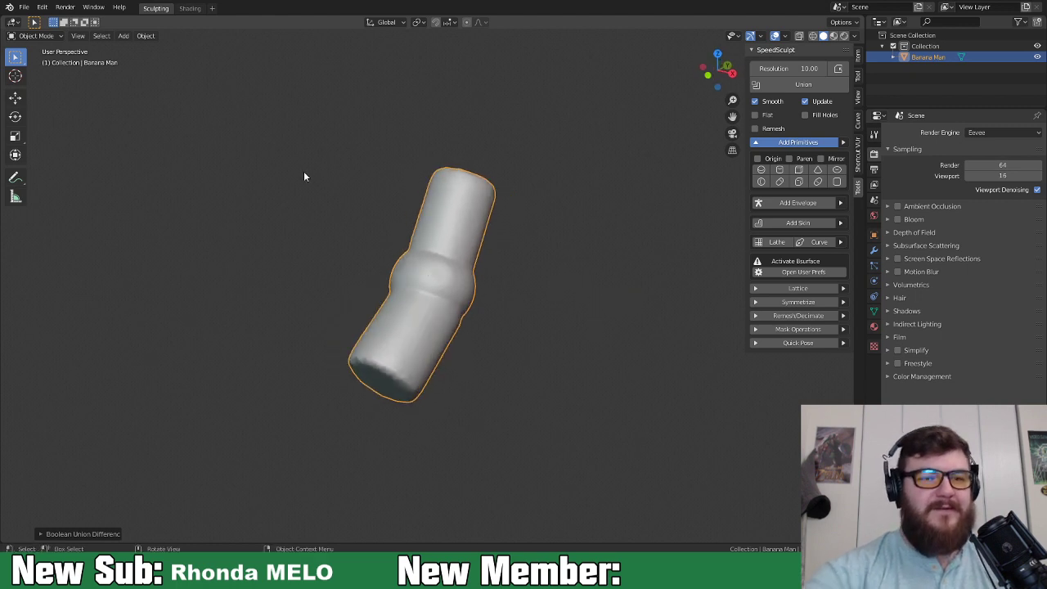
Switch the joined body to Sculpt Mode and blend the bulging bend into the lower section using the 50 px Inflate brush.
{"action": "left_click", "coordinate": [60, 35]}
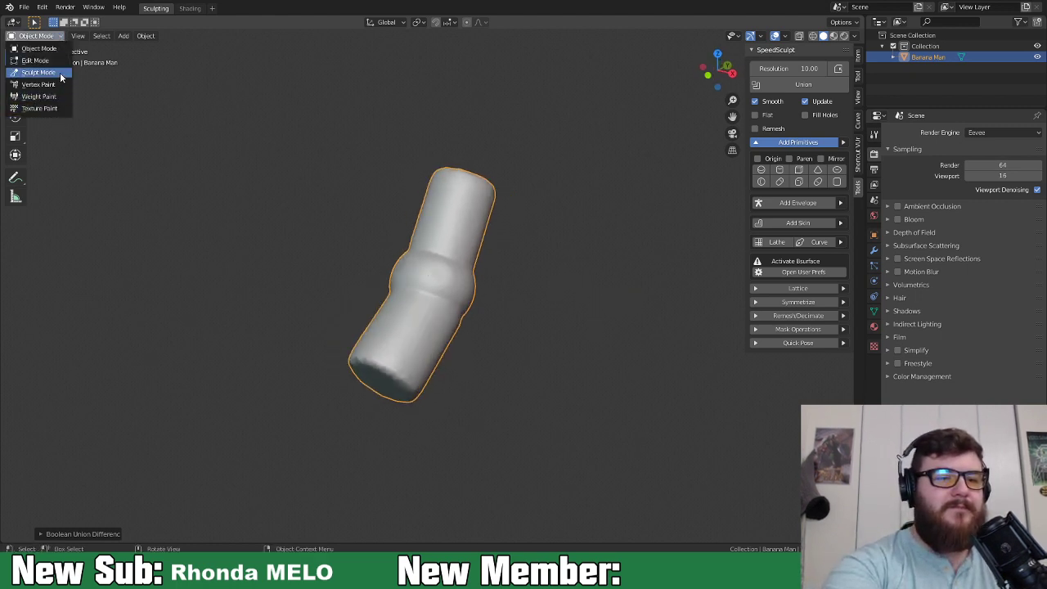
{"action": "left_click", "coordinate": [39, 72]}
{"action": "key", "text": "i"}
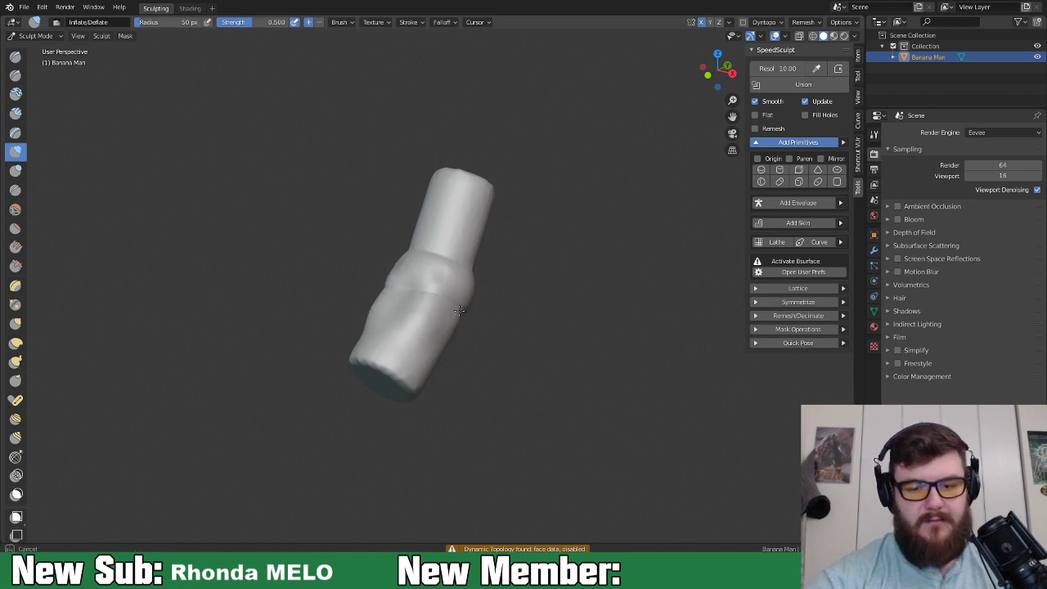
{"action": "mouse_move", "coordinate": [434, 290]}
{"action": "left_mouse_down"}
{"action": "mouse_move", "coordinate": [409, 335]}
{"action": "mouse_move", "coordinate": [413, 321]}
{"action": "left_mouse_up"}
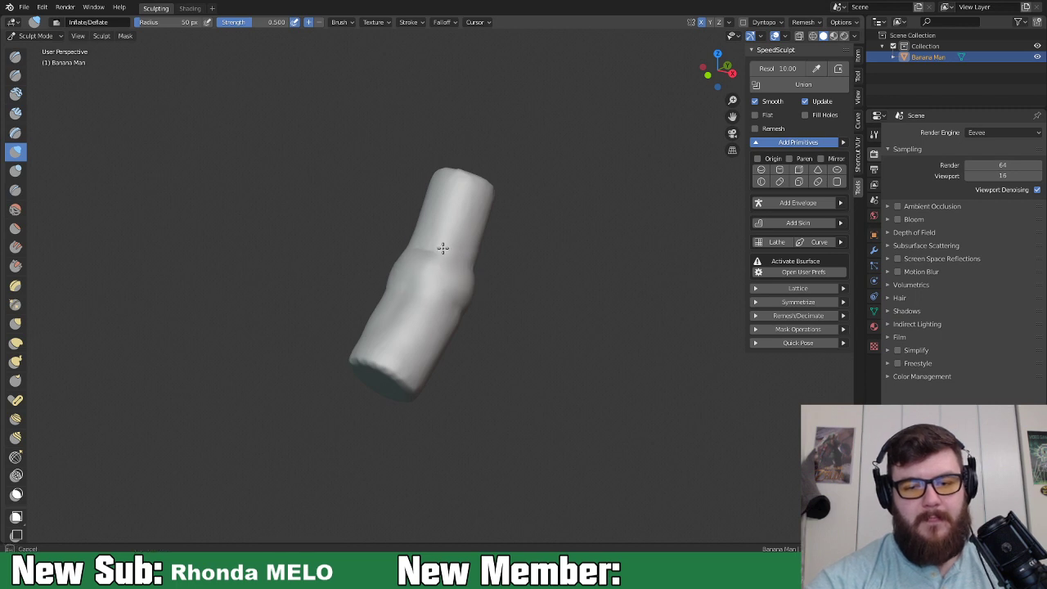
{"action": "left_click_drag", "start_coordinate": [462, 308], "coordinate": [468, 310]}
{"action": "mouse_move", "coordinate": [491, 321]}
{"action": "middle_mouse_down"}
{"action": "mouse_move", "coordinate": [456, 270]}
{"action": "mouse_move", "coordinate": [470, 276]}
{"action": "middle_mouse_up"}
{"action": "mouse_move", "coordinate": [473, 286]}
{"action": "left_mouse_down"}
{"action": "mouse_move", "coordinate": [458, 310]}
{"action": "mouse_move", "coordinate": [463, 300]}
{"action": "left_mouse_up"}
{"action": "middle_click_drag", "start_coordinate": [463, 308], "coordinate": [464, 292]}
{"action": "left_click_drag", "start_coordinate": [463, 292], "coordinate": [458, 282]}
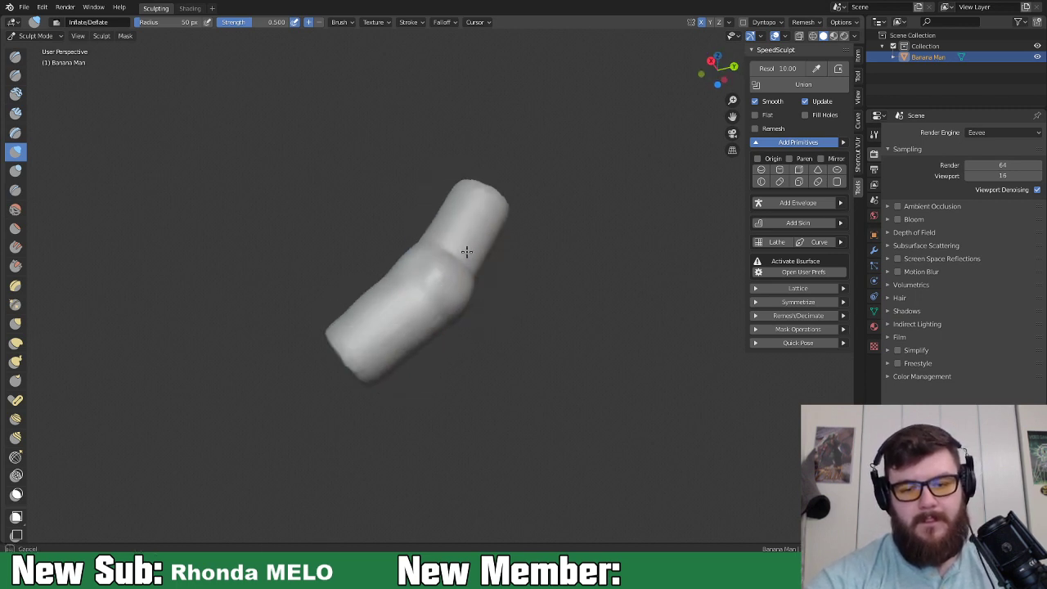
Fill out the hollows along the upper section, back and lower sides of the body with Inflate strokes.
{"action": "middle_click_drag", "start_coordinate": [482, 303], "coordinate": [457, 249]}
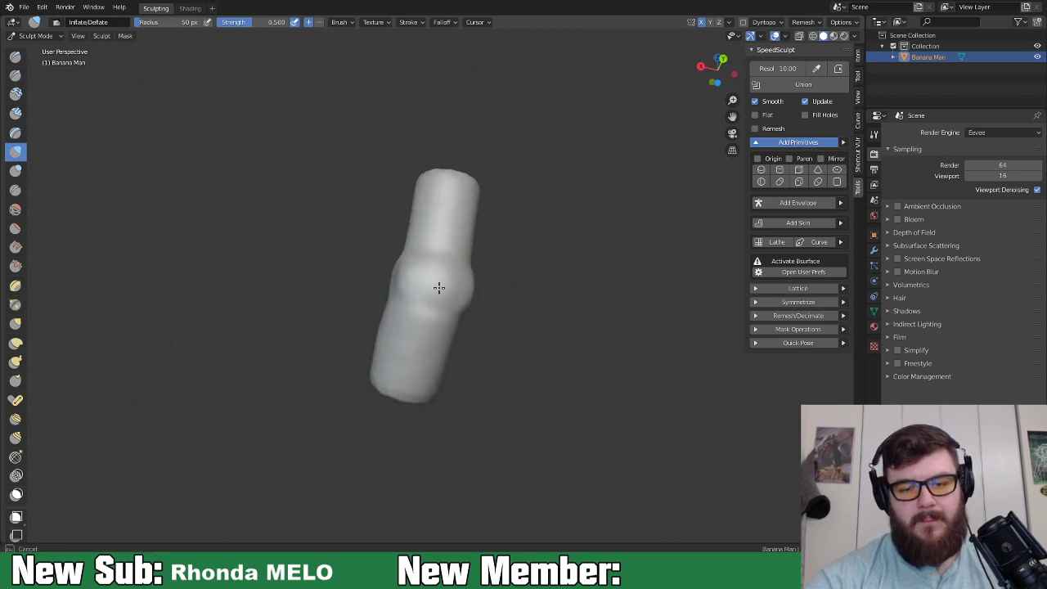
{"action": "middle_click_drag", "start_coordinate": [416, 234], "coordinate": [505, 314]}
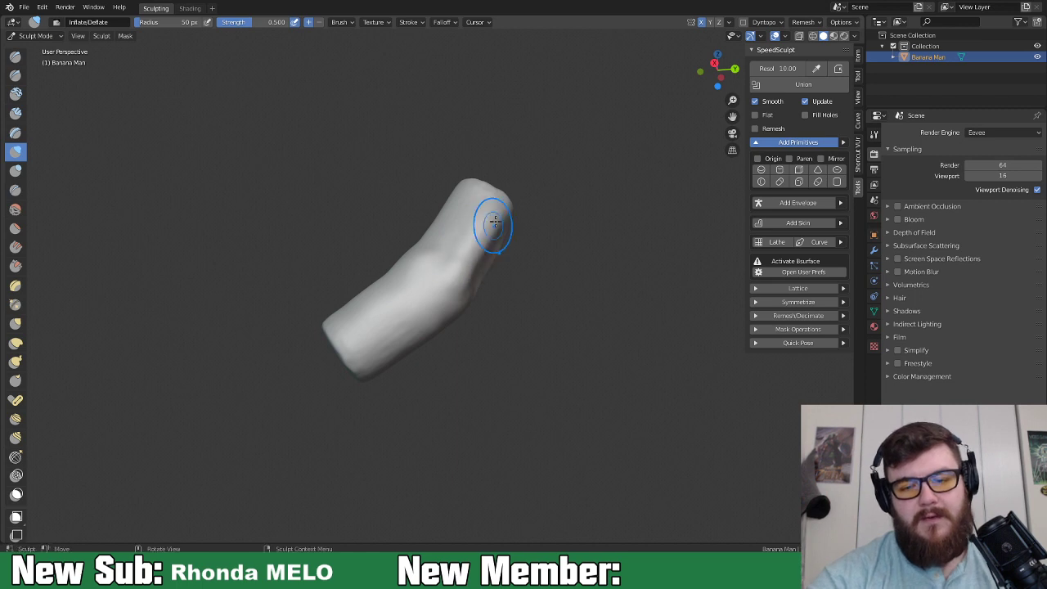
{"action": "middle_click_drag", "start_coordinate": [489, 269], "coordinate": [536, 311]}
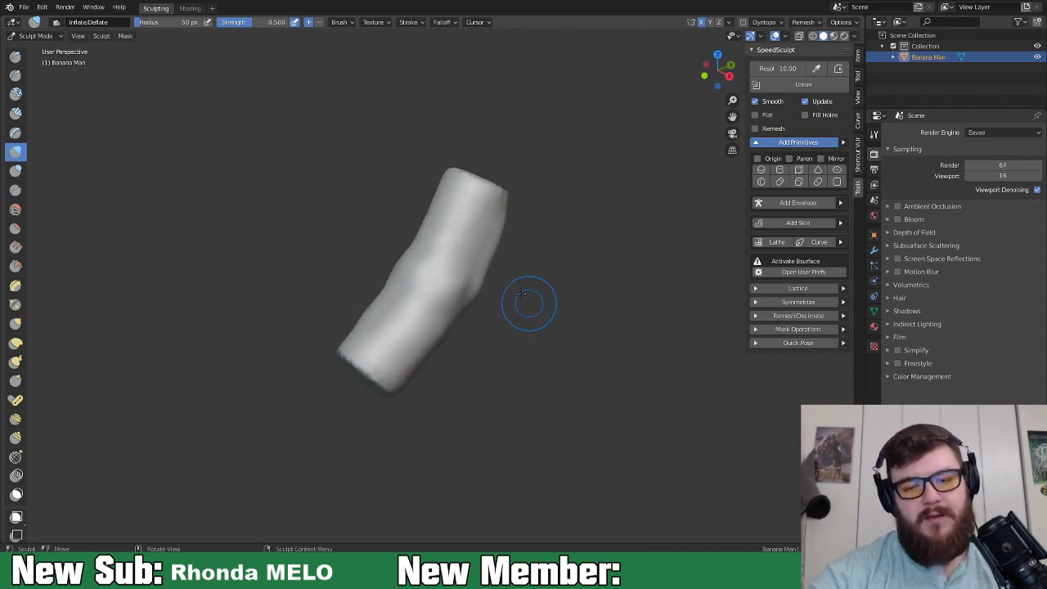
{"action": "middle_click_drag", "start_coordinate": [478, 199], "coordinate": [453, 249]}
{"action": "middle_click_drag", "start_coordinate": [415, 304], "coordinate": [390, 374]}
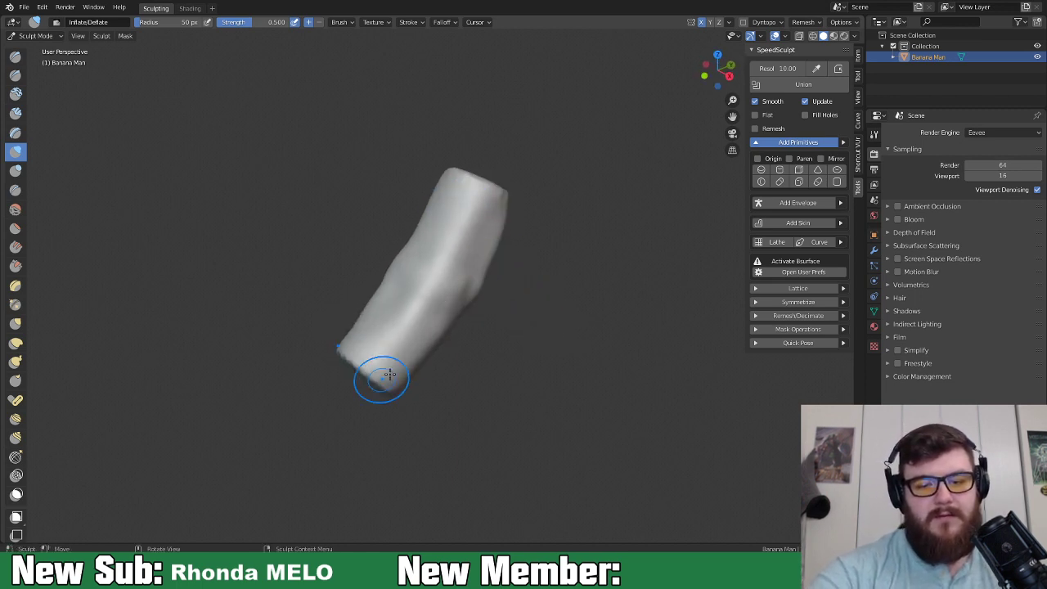
{"action": "middle_click_drag", "start_coordinate": [496, 336], "coordinate": [479, 282]}
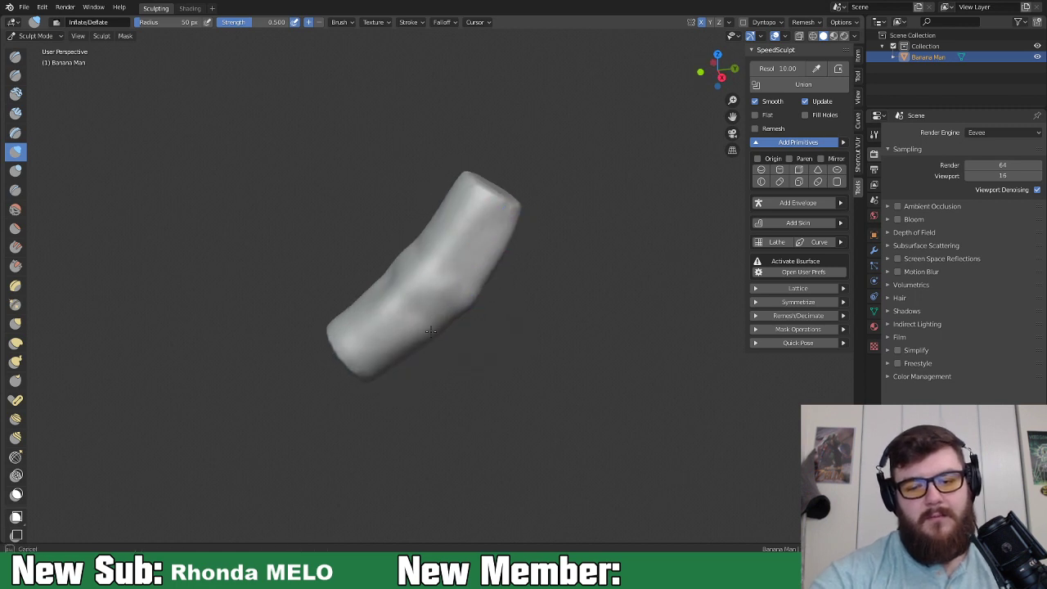
{"action": "middle_click_drag", "start_coordinate": [378, 295], "coordinate": [381, 293]}
{"action": "middle_click_drag", "start_coordinate": [479, 262], "coordinate": [452, 275]}
{"action": "mouse_move", "coordinate": [421, 397]}
{"action": "middle_mouse_down"}
{"action": "mouse_move", "coordinate": [556, 327]}
{"action": "mouse_move", "coordinate": [567, 334]}
{"action": "mouse_move", "coordinate": [545, 362]}
{"action": "middle_mouse_up"}
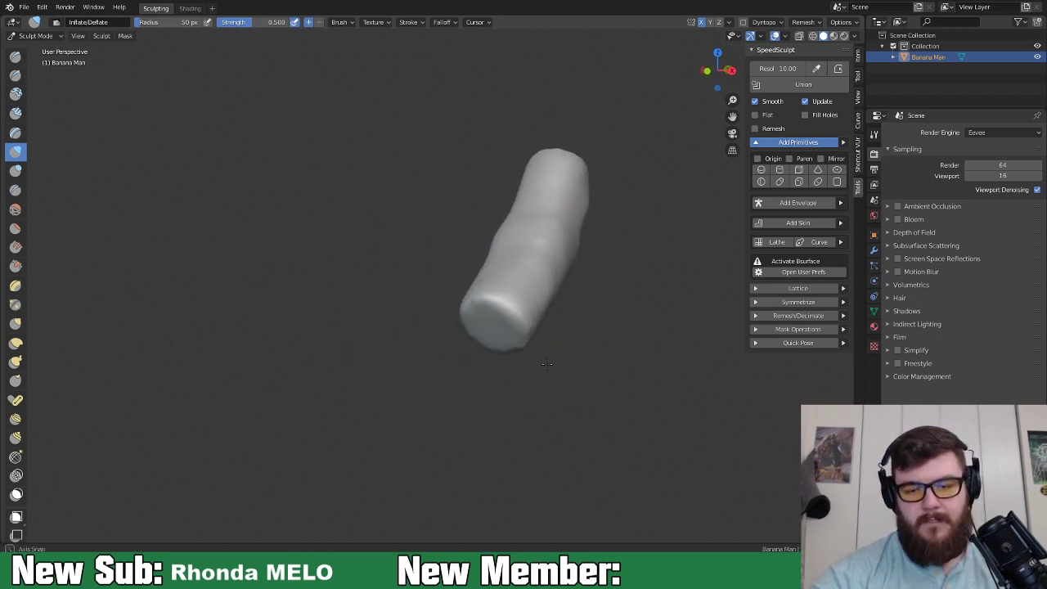
Taper the lower end of the body into a narrower tip using the Grab brush at 168 px radius.
{"action": "key", "text": "f"}
{"action": "left_click", "coordinate": [514, 335]}
{"action": "key", "text": "g"}
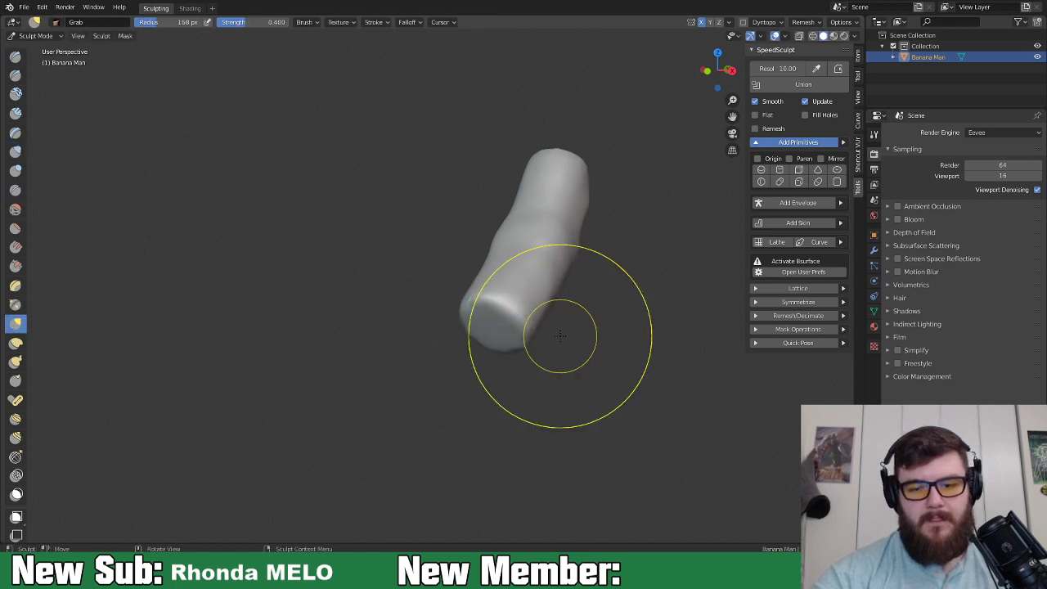
{"action": "mouse_move", "coordinate": [531, 330]}
{"action": "left_mouse_down"}
{"action": "mouse_move", "coordinate": [494, 323]}
{"action": "mouse_move", "coordinate": [500, 330]}
{"action": "left_mouse_up"}
{"action": "middle_click_drag", "start_coordinate": [510, 346], "coordinate": [515, 319]}
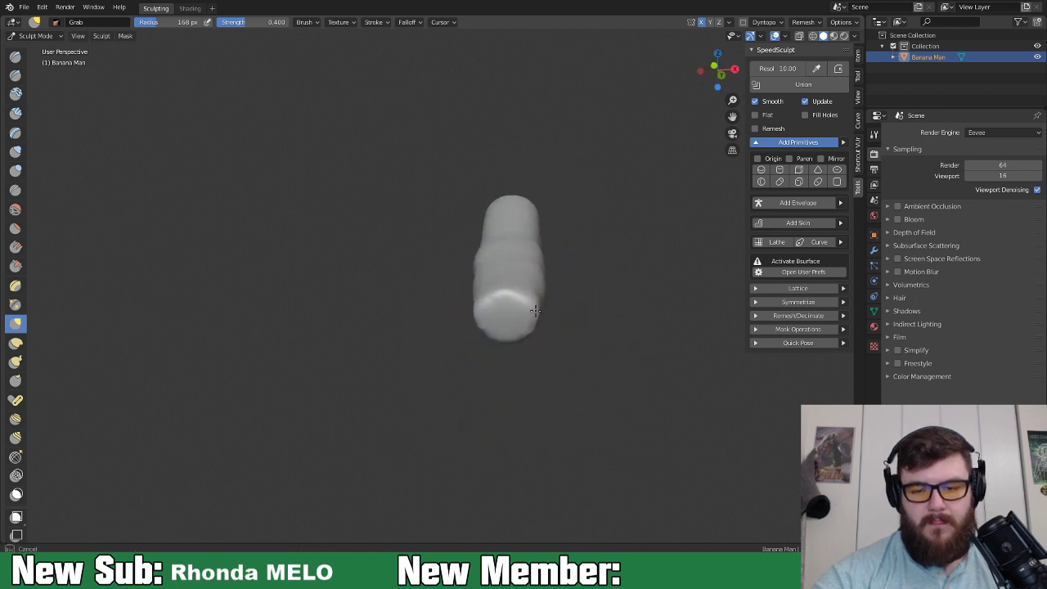
{"action": "mouse_move", "coordinate": [517, 315]}
{"action": "left_mouse_down"}
{"action": "mouse_move", "coordinate": [507, 301]}
{"action": "mouse_move", "coordinate": [524, 331]}
{"action": "left_mouse_up"}
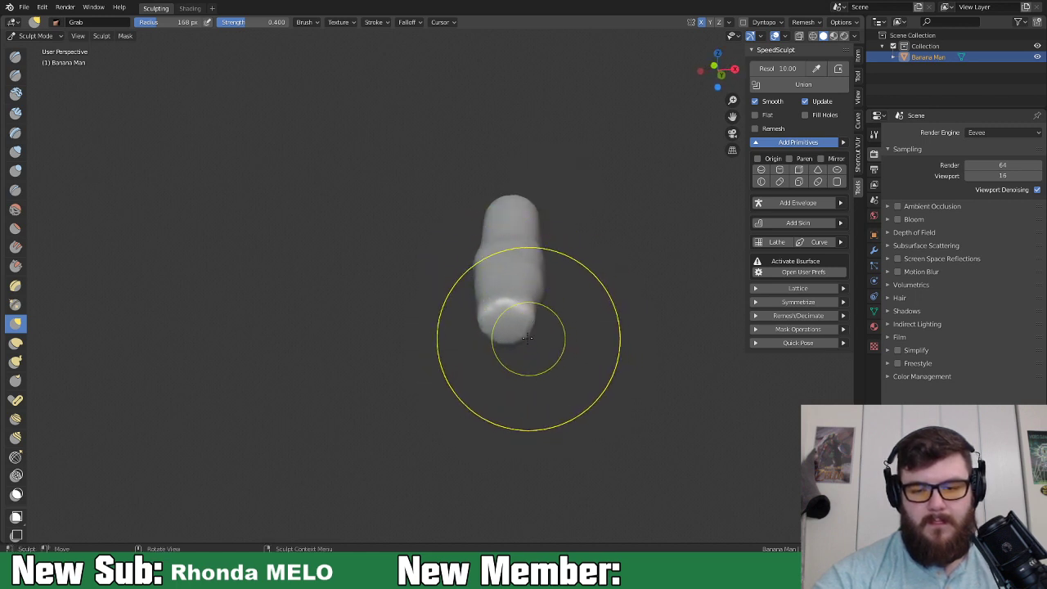
{"action": "middle_click_drag", "start_coordinate": [530, 331], "coordinate": [483, 327]}
{"action": "mouse_move", "coordinate": [479, 327]}
{"action": "left_mouse_down"}
{"action": "mouse_move", "coordinate": [451, 346]}
{"action": "mouse_move", "coordinate": [437, 320]}
{"action": "mouse_move", "coordinate": [461, 351]}
{"action": "left_mouse_up"}
Enable Dyntopo and round out the tip and body surface with the Inflate brush at 91 px radius.
{"action": "left_click", "coordinate": [743, 23]}
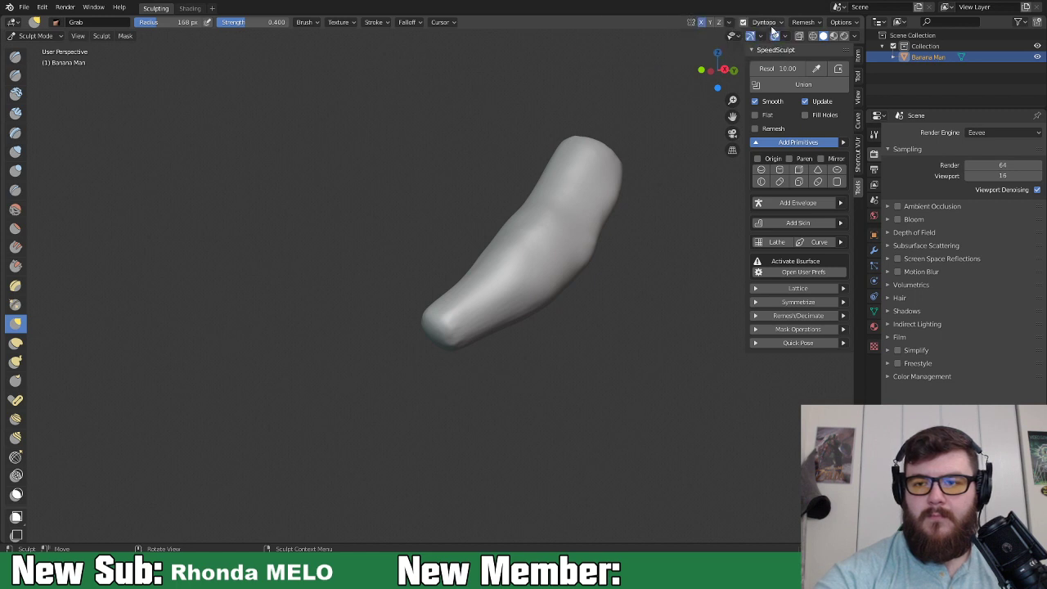
{"action": "key", "text": "f"}
{"action": "left_click", "coordinate": [429, 333]}
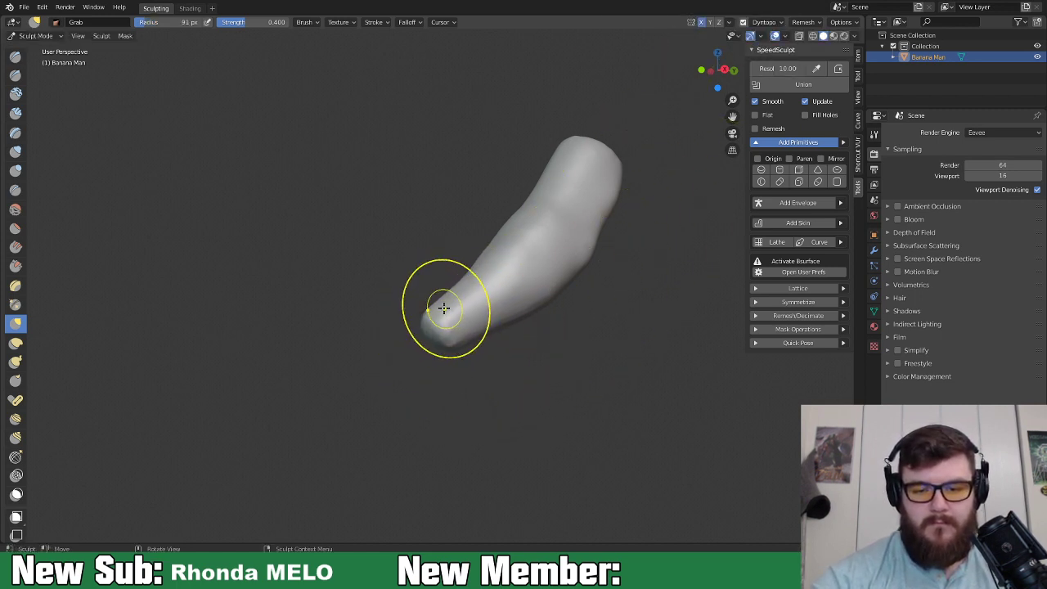
{"action": "key", "text": "i"}
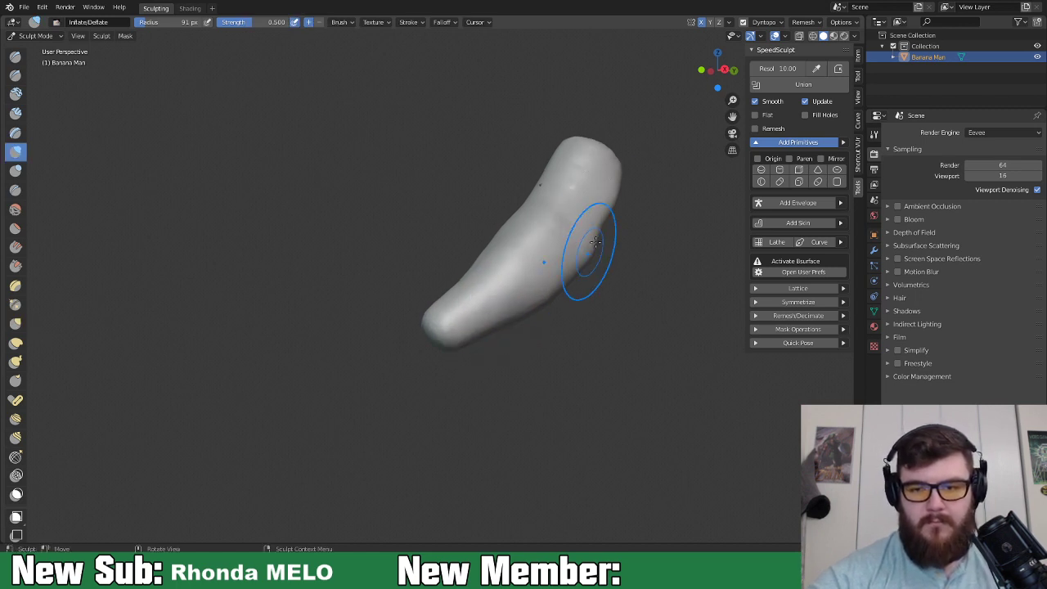
{"action": "middle_click_drag", "start_coordinate": [495, 280], "coordinate": [641, 330]}
Pull the underside of the lower tip into shape with the Grab brush at 138 px radius.
{"action": "key", "text": "g"}
{"action": "key", "text": "f"}
{"action": "left_click", "coordinate": [559, 363]}
{"action": "left_click_drag", "start_coordinate": [520, 345], "coordinate": [528, 367]}
{"action": "mouse_move", "coordinate": [528, 357]}
{"action": "middle_mouse_down"}
{"action": "mouse_move", "coordinate": [543, 365]}
{"action": "mouse_move", "coordinate": [495, 319]}
{"action": "middle_mouse_up"}
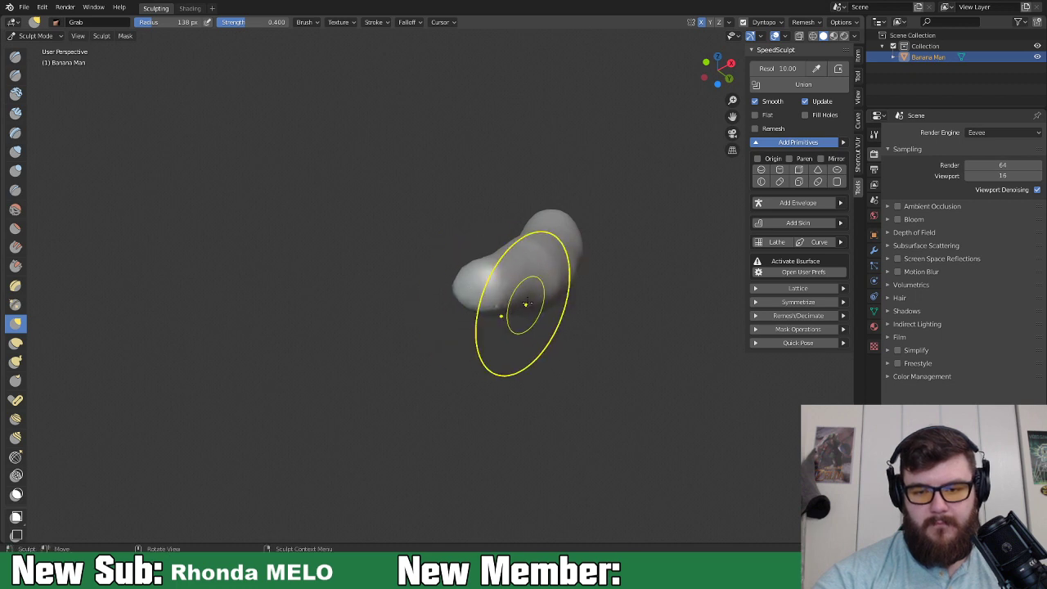
{"action": "mouse_move", "coordinate": [551, 304]}
{"action": "middle_mouse_down"}
{"action": "mouse_move", "coordinate": [498, 321]}
{"action": "mouse_move", "coordinate": [491, 258]}
{"action": "middle_mouse_up"}
Even out the banana's thickness from tip to upper end with Inflate strokes at 74 px radius, working on all sides.
{"action": "key", "text": "i"}
{"action": "left_click_drag", "start_coordinate": [473, 278], "coordinate": [401, 303]}
{"action": "middle_click_drag", "start_coordinate": [557, 195], "coordinate": [524, 238]}
{"action": "mouse_move", "coordinate": [524, 238]}
{"action": "left_mouse_down"}
{"action": "mouse_move", "coordinate": [483, 122]}
{"action": "mouse_move", "coordinate": [475, 168]}
{"action": "mouse_move", "coordinate": [500, 109]}
{"action": "mouse_move", "coordinate": [458, 106]}
{"action": "mouse_move", "coordinate": [385, 251]}
{"action": "left_mouse_up"}
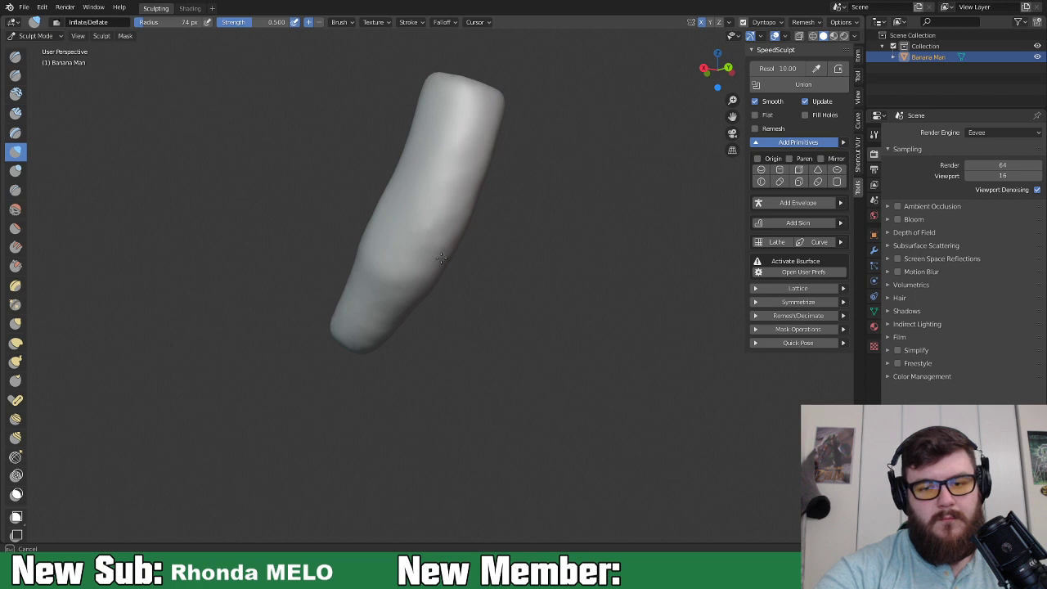
{"action": "mouse_move", "coordinate": [382, 215]}
{"action": "middle_mouse_down"}
{"action": "mouse_move", "coordinate": [441, 208]}
{"action": "mouse_move", "coordinate": [554, 275]}
{"action": "middle_mouse_up"}
{"action": "mouse_move", "coordinate": [553, 275]}
{"action": "left_mouse_down"}
{"action": "mouse_move", "coordinate": [455, 334]}
{"action": "mouse_move", "coordinate": [550, 260]}
{"action": "left_mouse_up"}
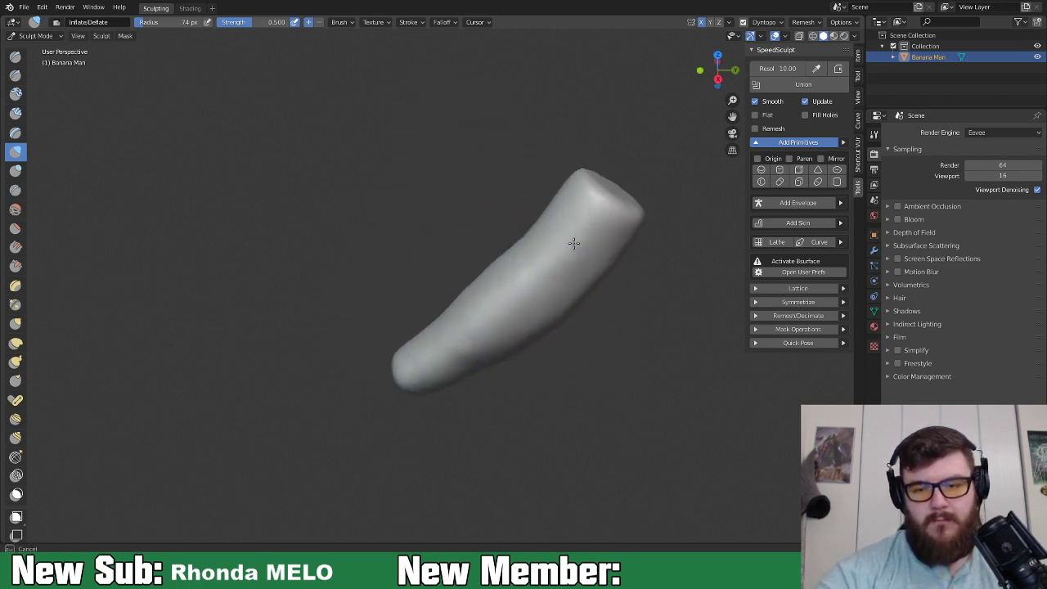
{"action": "middle_click_drag", "start_coordinate": [603, 241], "coordinate": [509, 362]}
{"action": "mouse_move", "coordinate": [490, 327]}
{"action": "left_mouse_down"}
{"action": "mouse_move", "coordinate": [483, 346]}
{"action": "mouse_move", "coordinate": [507, 394]}
{"action": "left_mouse_up"}
{"action": "mouse_move", "coordinate": [503, 393]}
{"action": "middle_mouse_down"}
{"action": "mouse_move", "coordinate": [613, 331]}
{"action": "mouse_move", "coordinate": [612, 289]}
{"action": "mouse_move", "coordinate": [588, 324]}
{"action": "middle_mouse_up"}
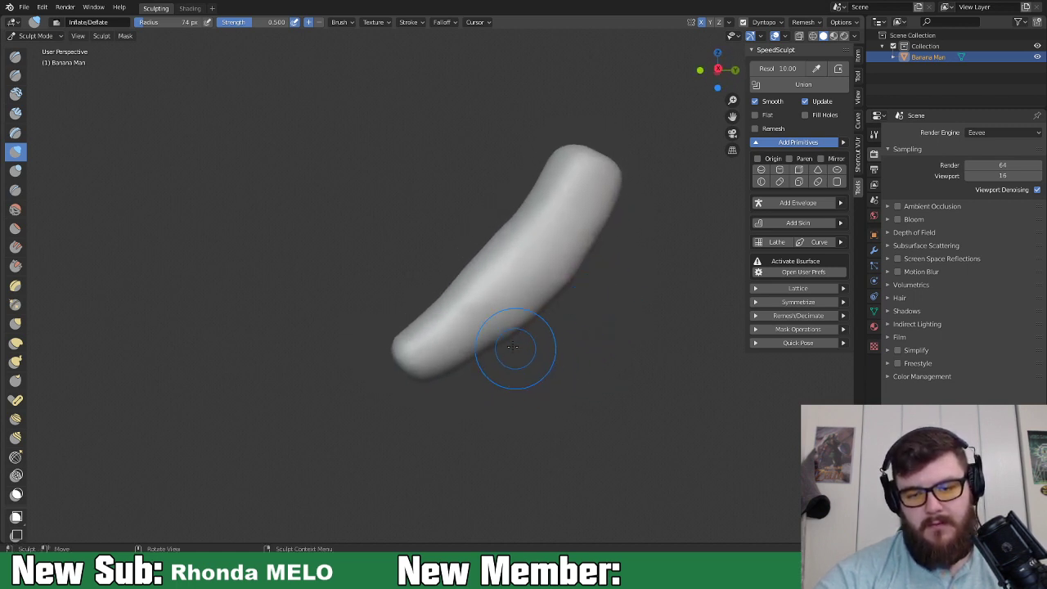
{"action": "middle_click_drag", "start_coordinate": [518, 362], "coordinate": [605, 325]}
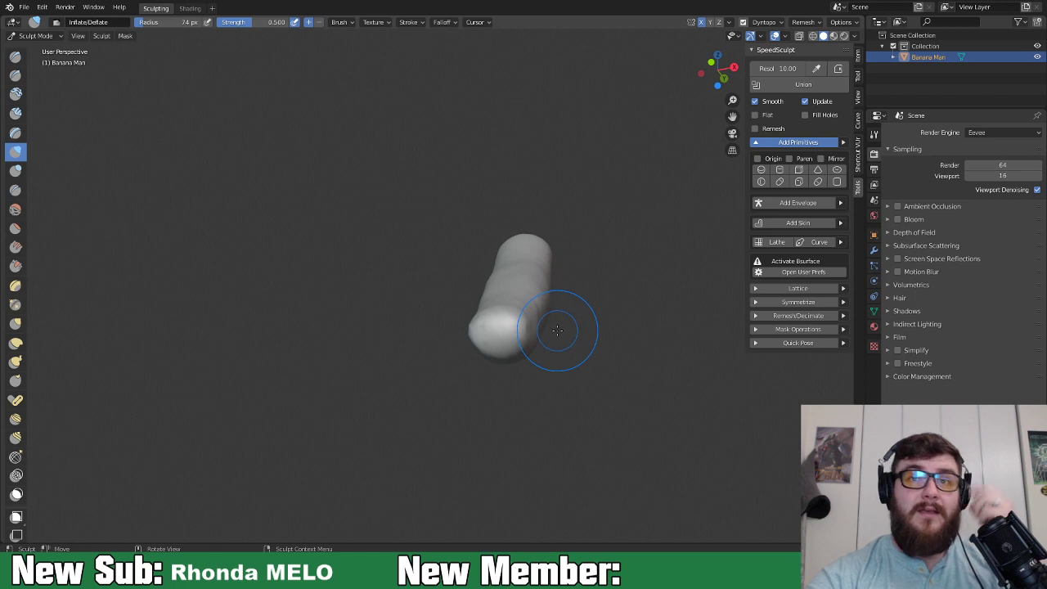
{"action": "mouse_move", "coordinate": [592, 303]}
{"action": "middle_mouse_down"}
{"action": "mouse_move", "coordinate": [497, 340]}
{"action": "mouse_move", "coordinate": [481, 368]}
{"action": "middle_mouse_up"}
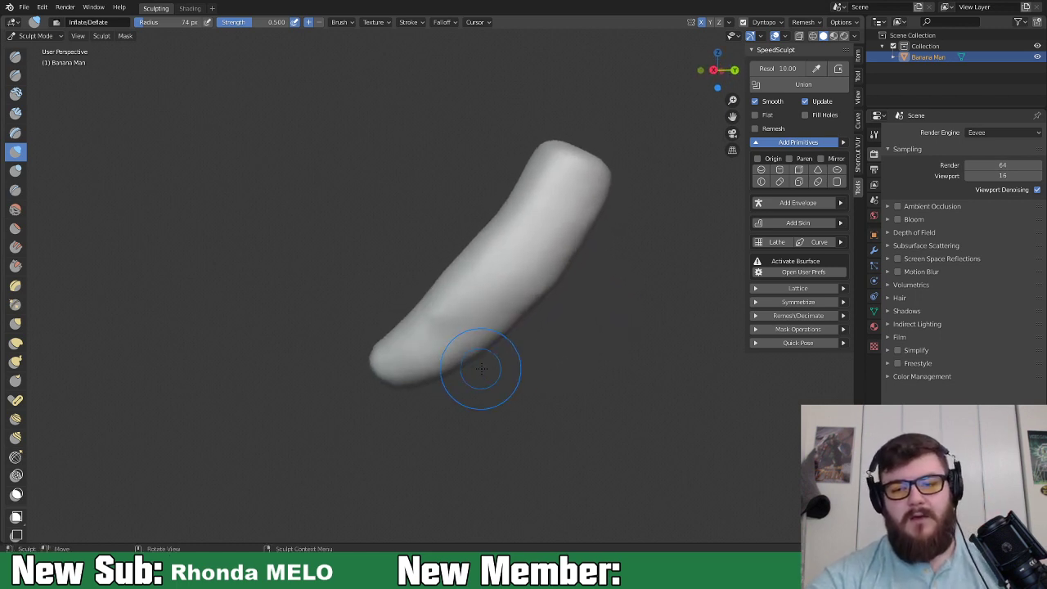
Push the upper end of the banana down and widen its rim using the Grab brush at 199 px radius.
{"action": "key", "text": "g"}
{"action": "key", "text": "f"}
{"action": "left_click", "coordinate": [719, 359]}
{"action": "left_click_drag", "start_coordinate": [600, 168], "coordinate": [555, 255]}
{"action": "left_click_drag", "start_coordinate": [581, 193], "coordinate": [574, 248]}
{"action": "middle_click_drag", "start_coordinate": [612, 236], "coordinate": [630, 296]}
{"action": "left_click_drag", "start_coordinate": [618, 285], "coordinate": [638, 325]}
{"action": "mouse_move", "coordinate": [636, 305]}
{"action": "middle_mouse_down"}
{"action": "mouse_move", "coordinate": [631, 317]}
{"action": "mouse_move", "coordinate": [620, 222]}
{"action": "middle_mouse_up"}
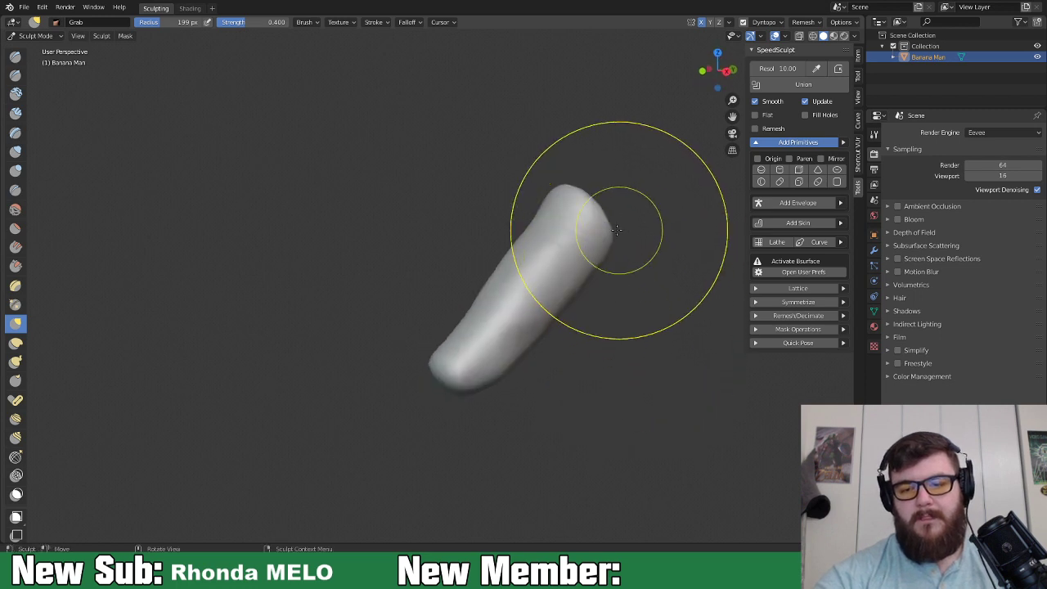
{"action": "middle_click_drag", "start_coordinate": [533, 290], "coordinate": [572, 308]}
{"action": "mouse_move", "coordinate": [521, 338]}
{"action": "middle_mouse_down"}
{"action": "mouse_move", "coordinate": [482, 292]}
{"action": "mouse_move", "coordinate": [515, 286]}
{"action": "mouse_move", "coordinate": [532, 327]}
{"action": "mouse_move", "coordinate": [513, 358]}
{"action": "mouse_move", "coordinate": [537, 315]}
{"action": "middle_mouse_up"}
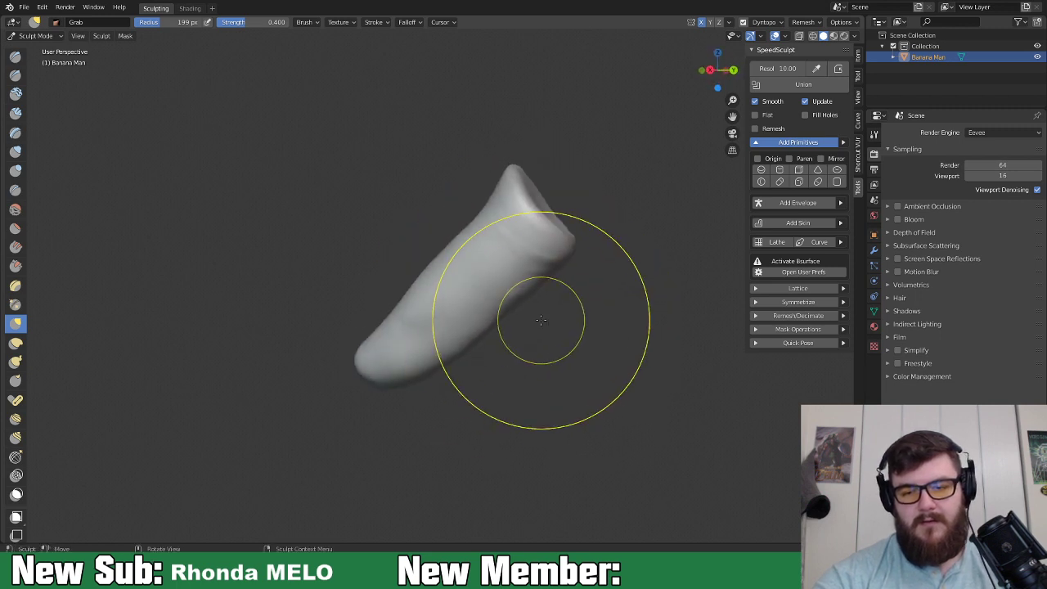
Return to Object Mode and add a SpeedSculpt cylinder primitive at the banana's upper end.
{"action": "left_click", "coordinate": [55, 36]}
{"action": "left_click", "coordinate": [33, 45]}
{"action": "middle_click_drag", "start_coordinate": [611, 270], "coordinate": [583, 314]}
{"action": "right_click", "coordinate": [581, 314]}
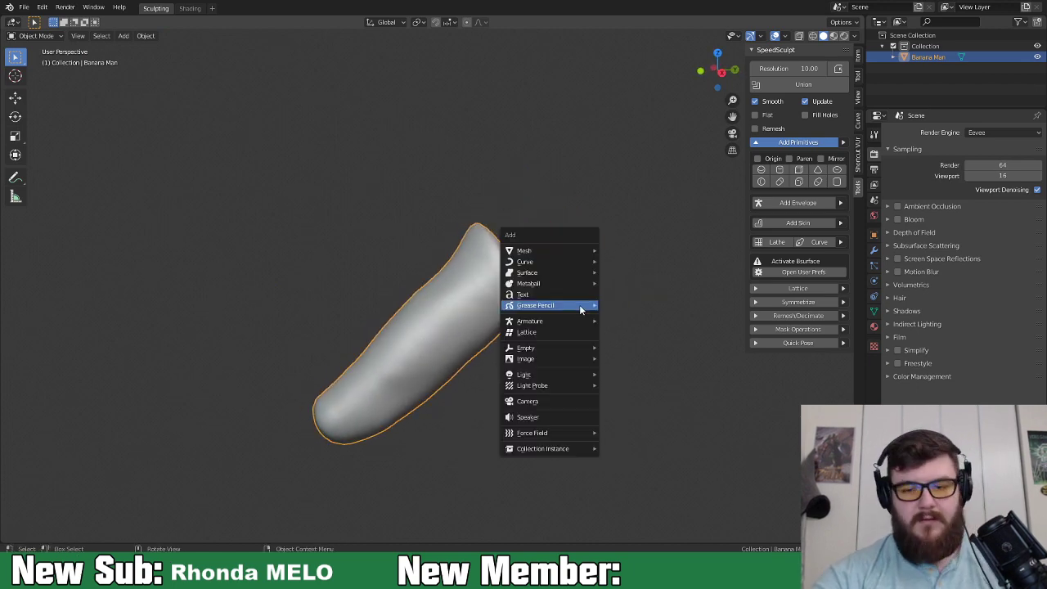
{"action": "left_click", "coordinate": [781, 170]}
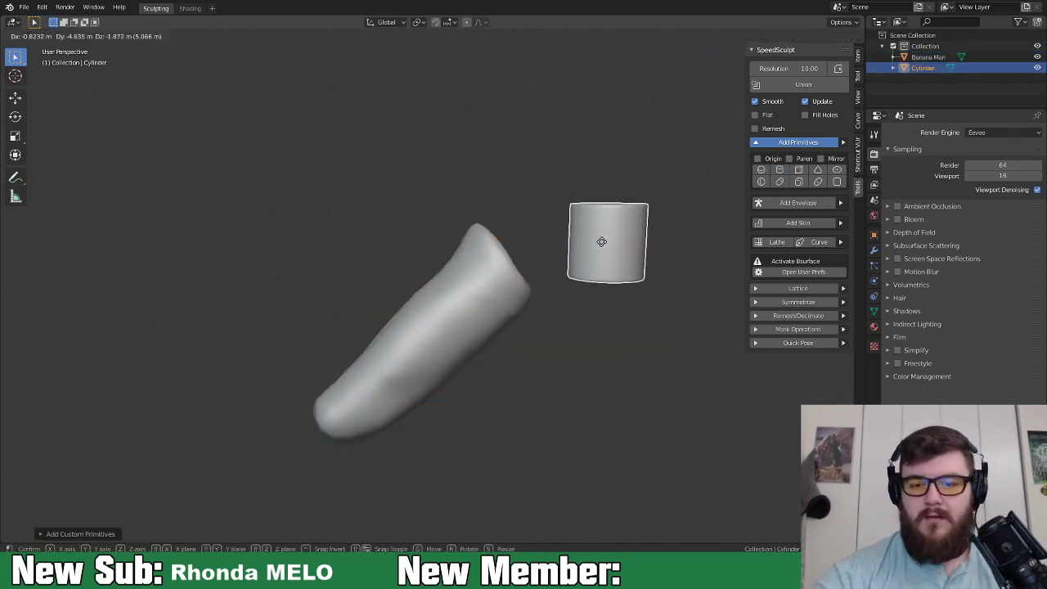
{"action": "left_click", "coordinate": [579, 250]}
Rotate the new cylinder about the X axis to follow the tilt of the banana's upper end.
{"action": "middle_click_drag", "start_coordinate": [579, 250], "coordinate": [643, 281]}
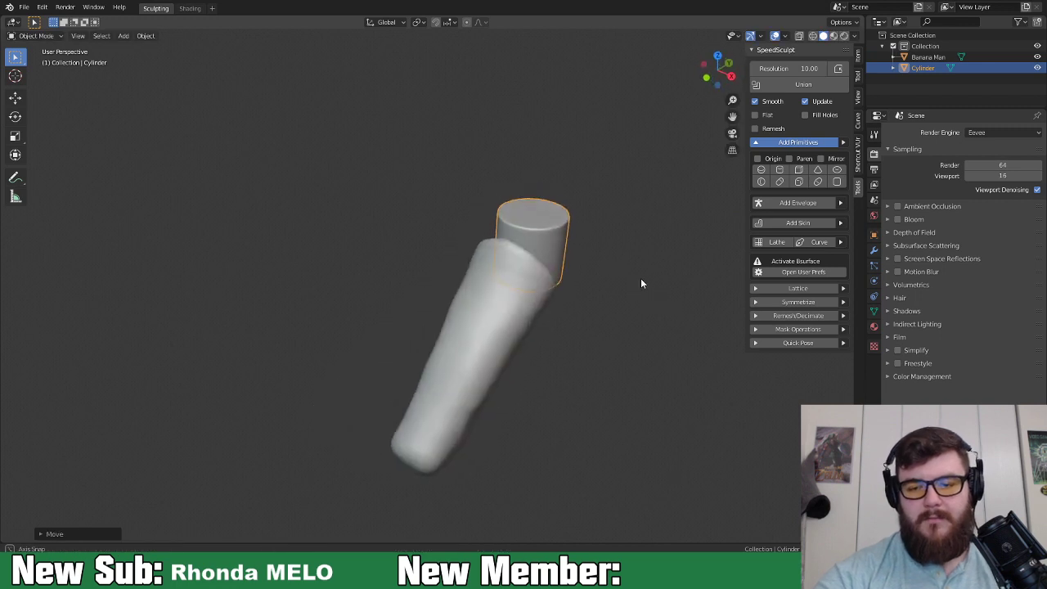
{"action": "key", "text": "r"}
{"action": "key", "text": "x"}
{"action": "left_click", "coordinate": [574, 356]}
{"action": "middle_click_drag", "start_coordinate": [610, 323], "coordinate": [620, 355]}
{"action": "key", "text": "r"}
{"action": "left_click", "coordinate": [608, 304]}
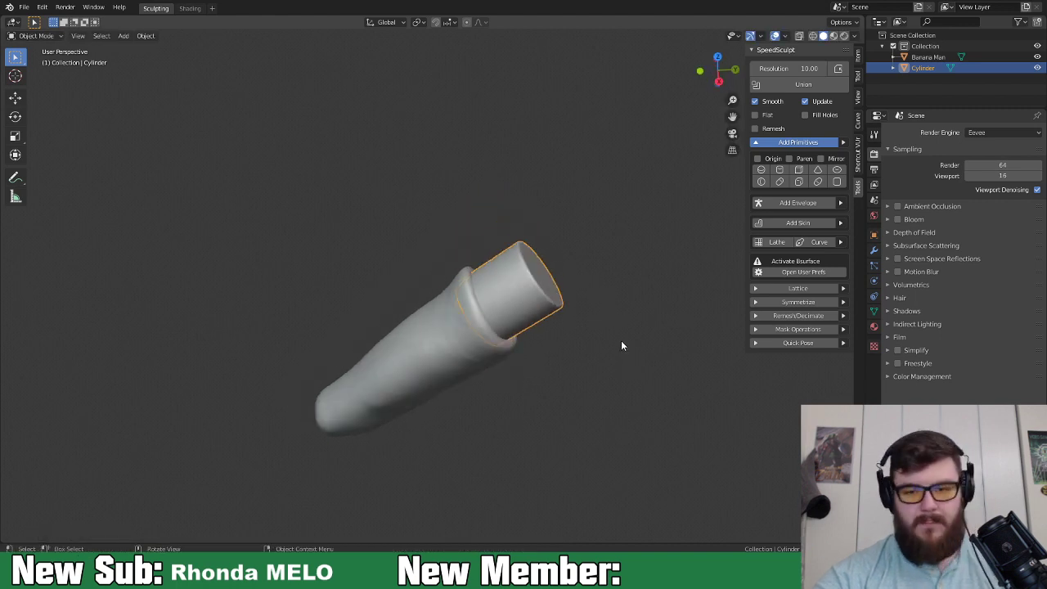
{"action": "key", "text": "KP_3"}
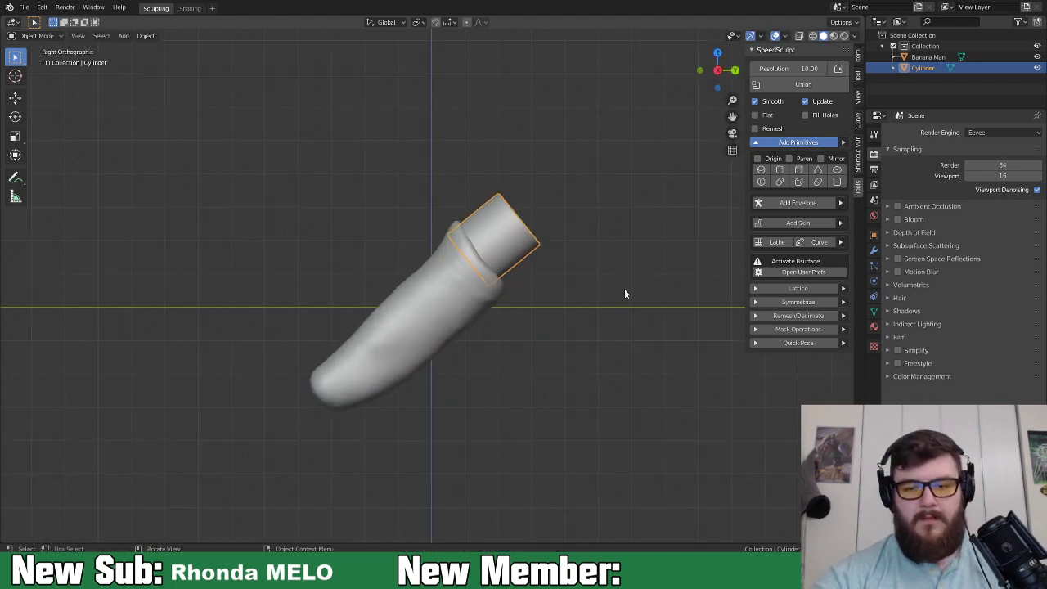
Adjust the upper cylinder's tilt and add a second, less tilted SpeedSculpt cylinder overlapping its upper end.
{"action": "key", "text": "r"}
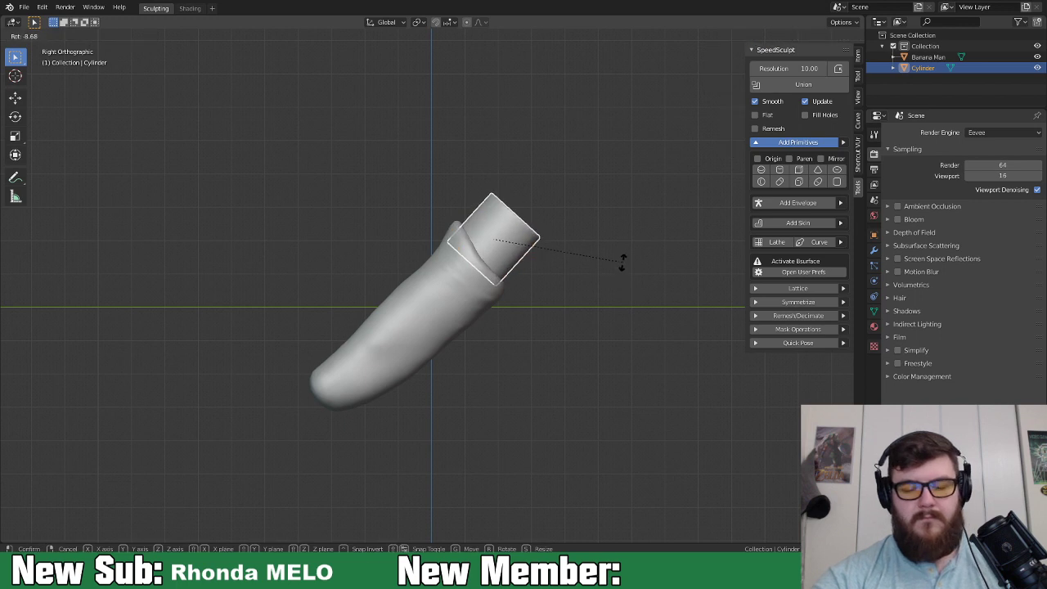
{"action": "left_click", "coordinate": [621, 260]}
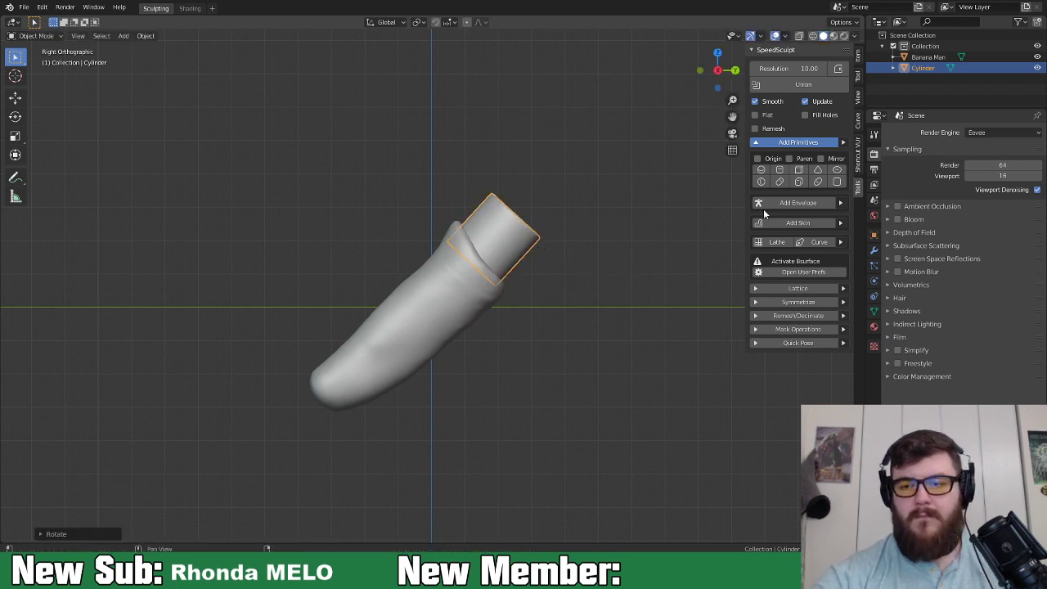
{"action": "left_click", "coordinate": [779, 170]}
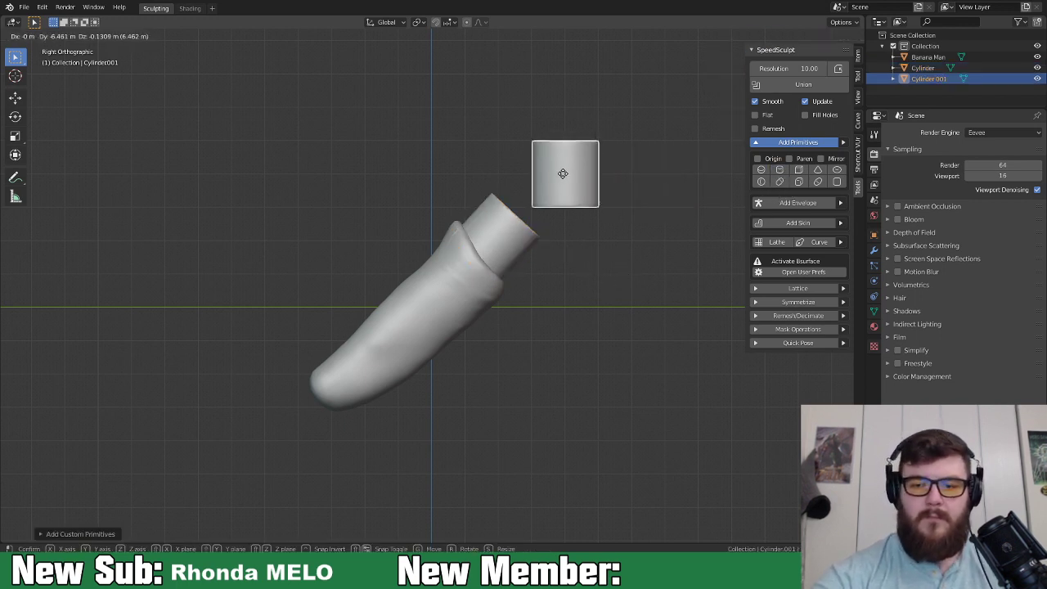
{"action": "left_click", "coordinate": [597, 220]}
{"action": "key", "text": "r"}
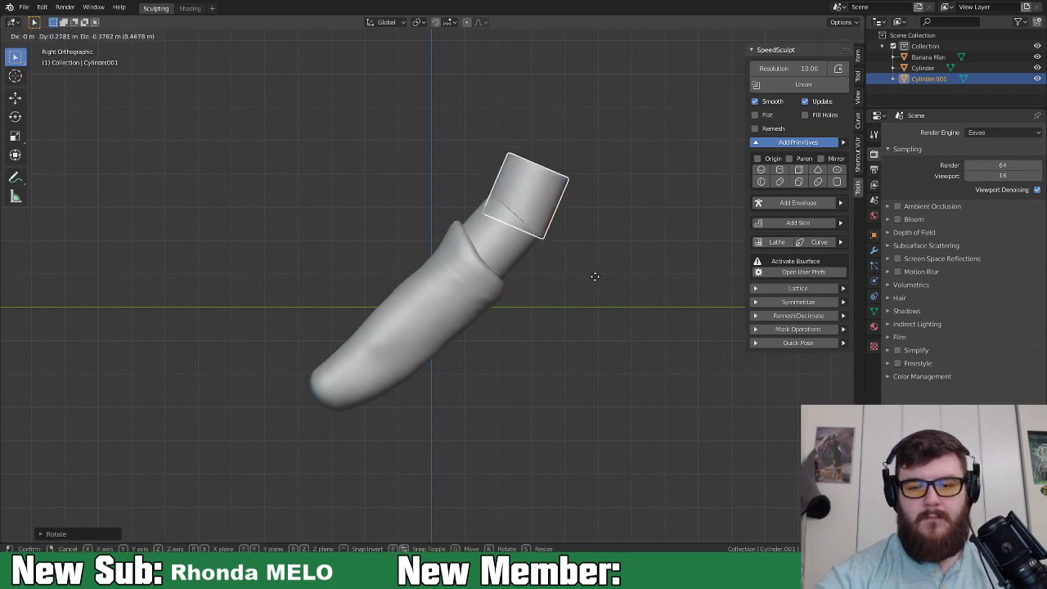
{"action": "left_click", "coordinate": [614, 267]}
Scale the second cylinder to the first one's thickness and seat it on the first cylinder's upper end.
{"action": "key", "text": "s"}
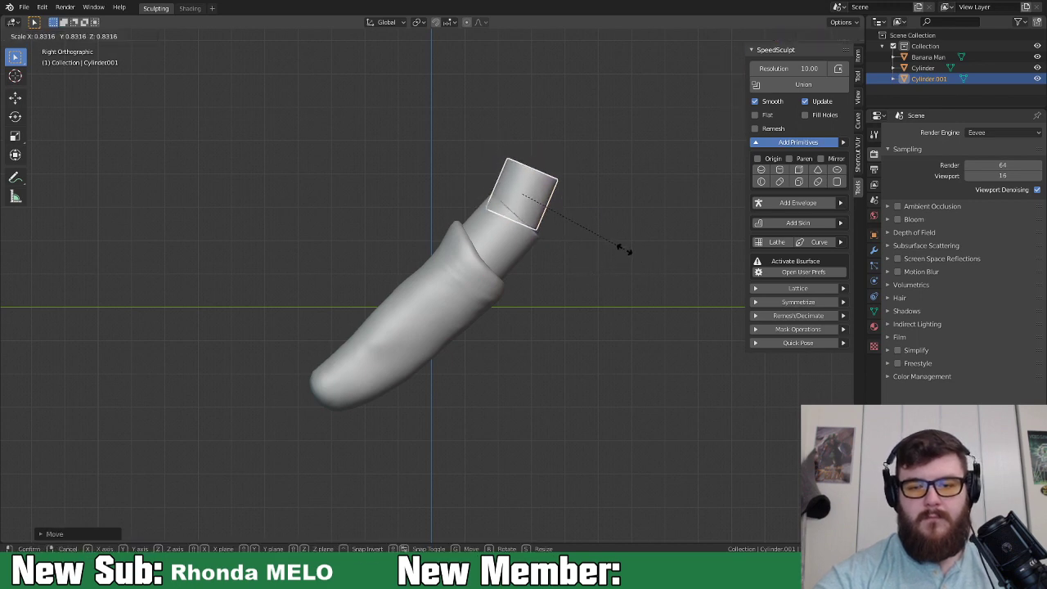
{"action": "left_click", "coordinate": [629, 264]}
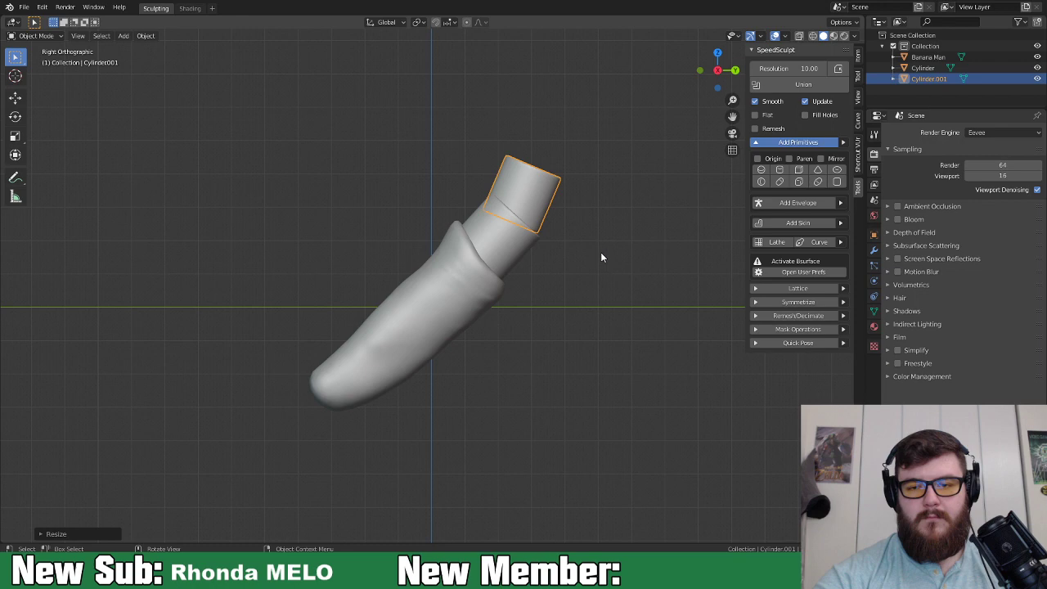
{"action": "key", "text": "s"}
{"action": "left_click", "coordinate": [676, 159]}
{"action": "key", "text": "g"}
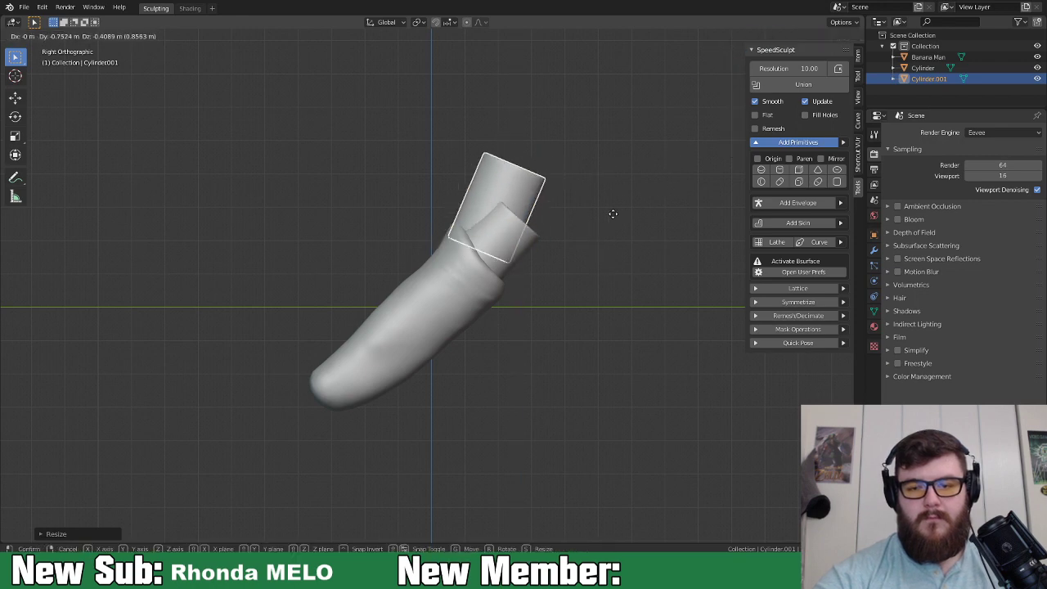
{"action": "left_click", "coordinate": [644, 186]}
Union the two cylinders into one mesh with SpeedSculpt and switch it to Sculpt Mode.
{"action": "left_click", "coordinate": [516, 243], "text": "shift"}
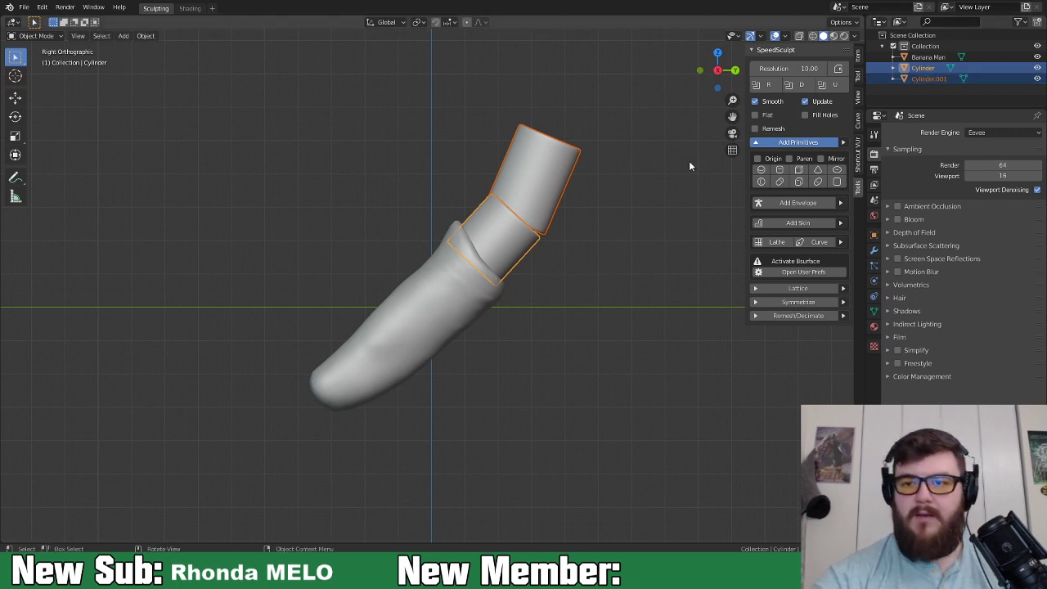
{"action": "left_click", "coordinate": [834, 84]}
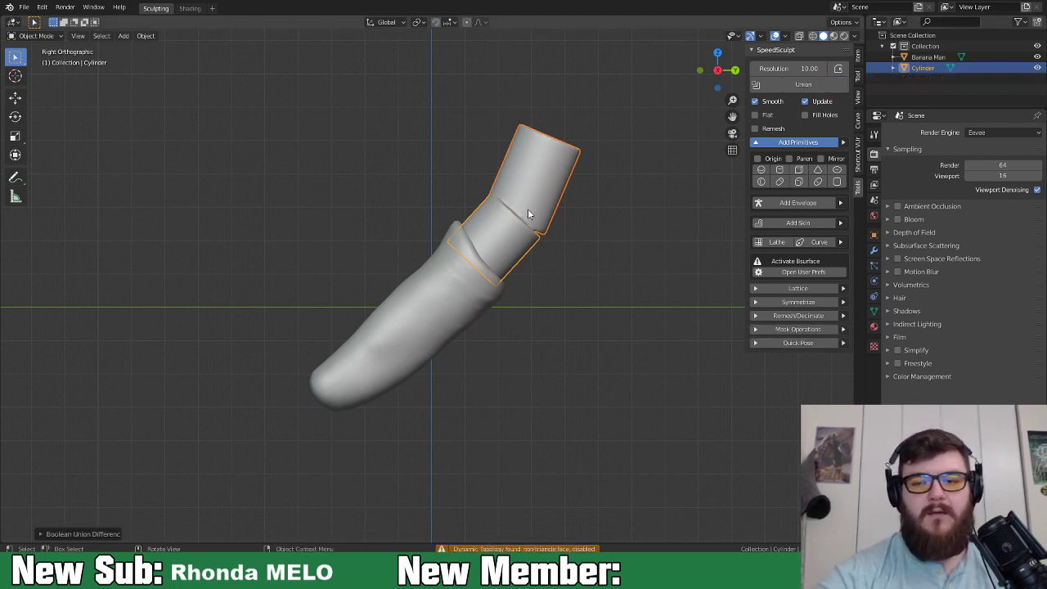
{"action": "left_click", "coordinate": [37, 36]}
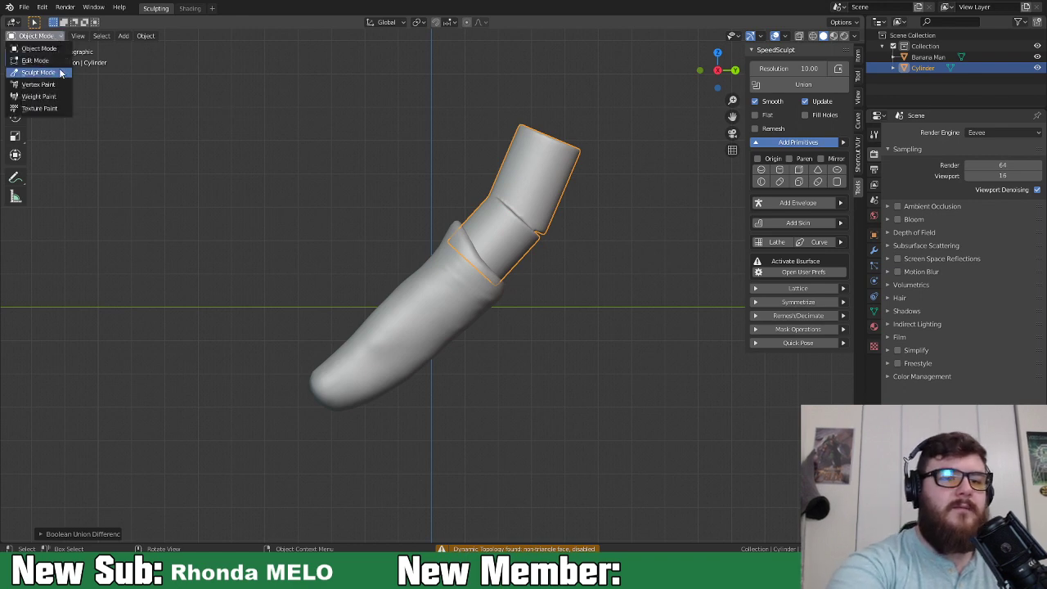
{"action": "left_click", "coordinate": [58, 72]}
Enable Dyntopo on the joined cylinders and round off their seam and top with the Inflate brush at 88 px radius.
{"action": "mouse_move", "coordinate": [491, 237]}
{"action": "middle_mouse_down"}
{"action": "mouse_move", "coordinate": [565, 261]}
{"action": "mouse_move", "coordinate": [561, 233]}
{"action": "middle_mouse_up"}
{"action": "key", "text": "i"}
{"action": "mouse_move", "coordinate": [525, 274]}
{"action": "left_mouse_down"}
{"action": "mouse_move", "coordinate": [540, 233]}
{"action": "mouse_move", "coordinate": [525, 234]}
{"action": "mouse_move", "coordinate": [573, 197]}
{"action": "mouse_move", "coordinate": [544, 211]}
{"action": "mouse_move", "coordinate": [559, 219]}
{"action": "left_mouse_up"}
{"action": "left_click", "coordinate": [744, 22]}
{"action": "left_click", "coordinate": [741, 54]}
{"action": "middle_click_drag", "start_coordinate": [580, 231], "coordinate": [516, 208]}
{"action": "mouse_move", "coordinate": [478, 177]}
{"action": "left_mouse_down"}
{"action": "mouse_move", "coordinate": [468, 198]}
{"action": "mouse_move", "coordinate": [479, 158]}
{"action": "mouse_move", "coordinate": [434, 157]}
{"action": "left_mouse_up"}
{"action": "middle_click_drag", "start_coordinate": [497, 159], "coordinate": [505, 265]}
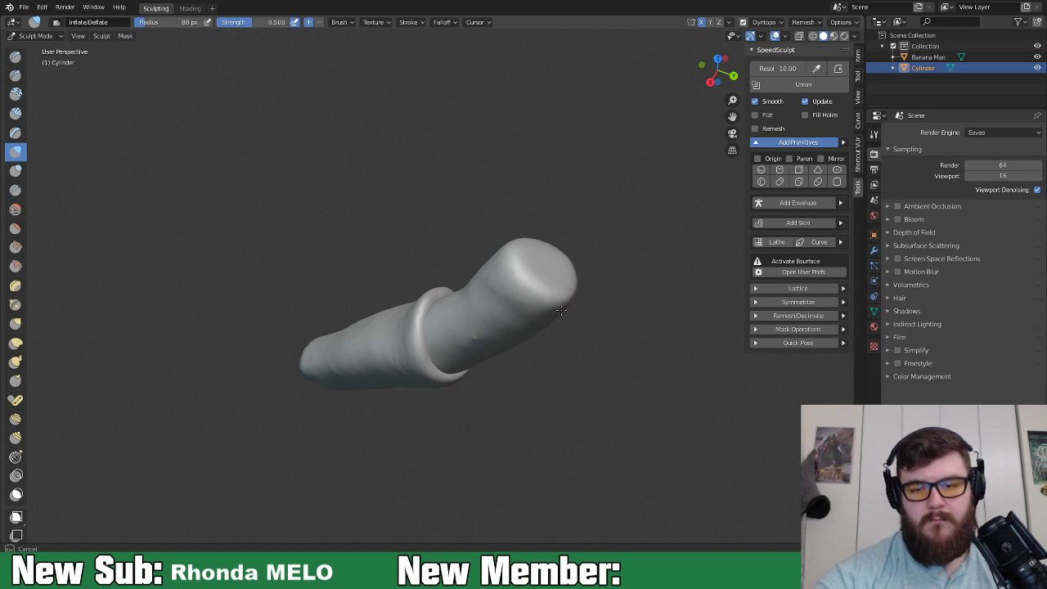
Reshape the sides of the joined cylinders with the Grab brush at 144 px radius and undo the last stroke.
{"action": "middle_click_drag", "start_coordinate": [490, 268], "coordinate": [701, 286]}
{"action": "middle_click_drag", "start_coordinate": [599, 278], "coordinate": [552, 321]}
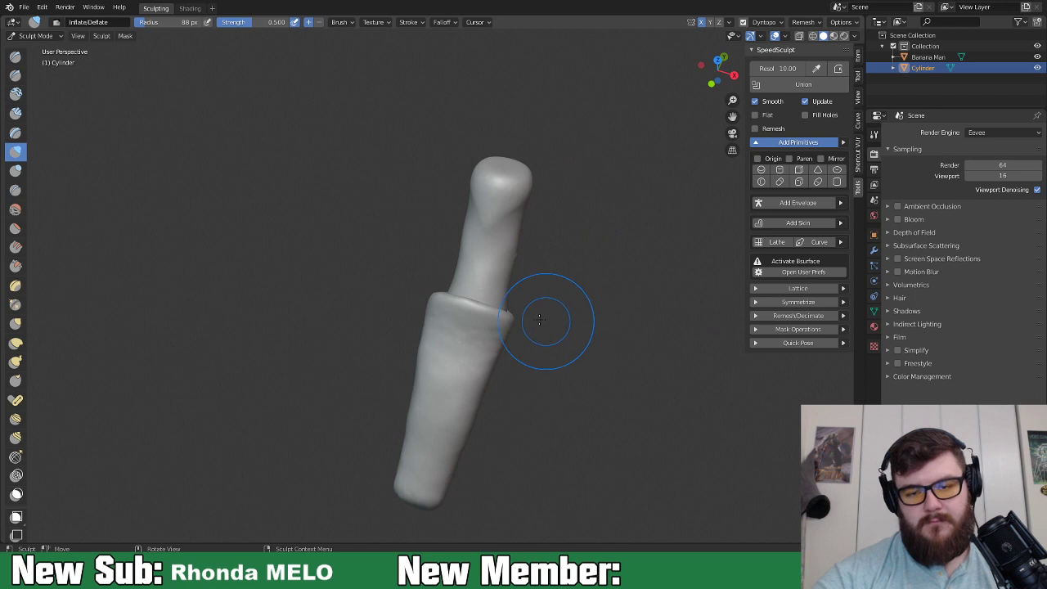
{"action": "middle_click_drag", "start_coordinate": [506, 290], "coordinate": [533, 287]}
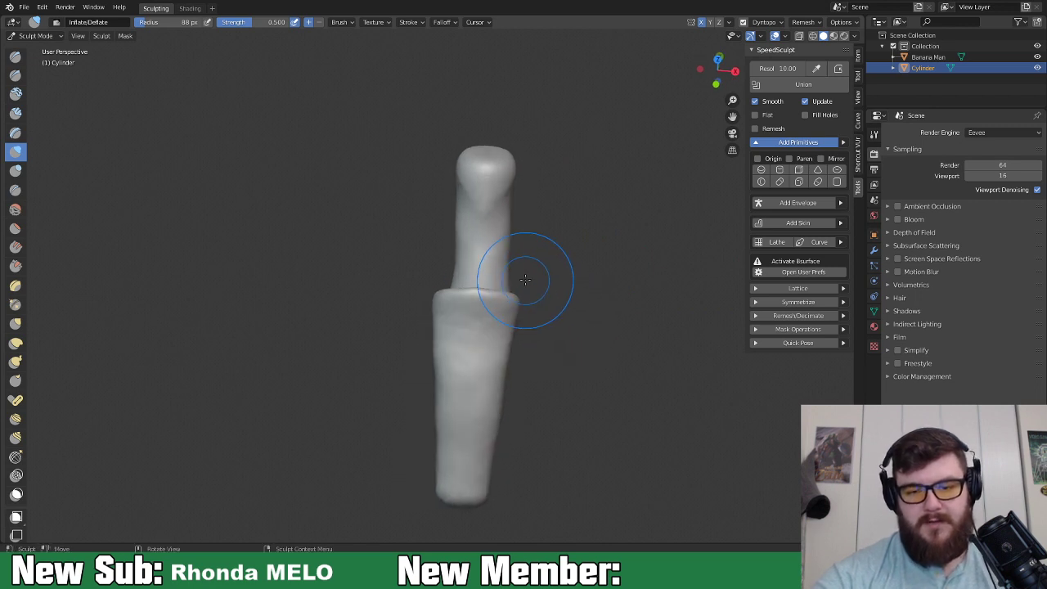
{"action": "key", "text": "g"}
{"action": "left_click_drag", "start_coordinate": [513, 273], "coordinate": [498, 250]}
{"action": "mouse_move", "coordinate": [515, 166]}
{"action": "left_mouse_down"}
{"action": "mouse_move", "coordinate": [497, 163]}
{"action": "mouse_move", "coordinate": [502, 175]}
{"action": "mouse_move", "coordinate": [510, 165]}
{"action": "left_mouse_up"}
{"action": "key", "text": "ctrl+z"}
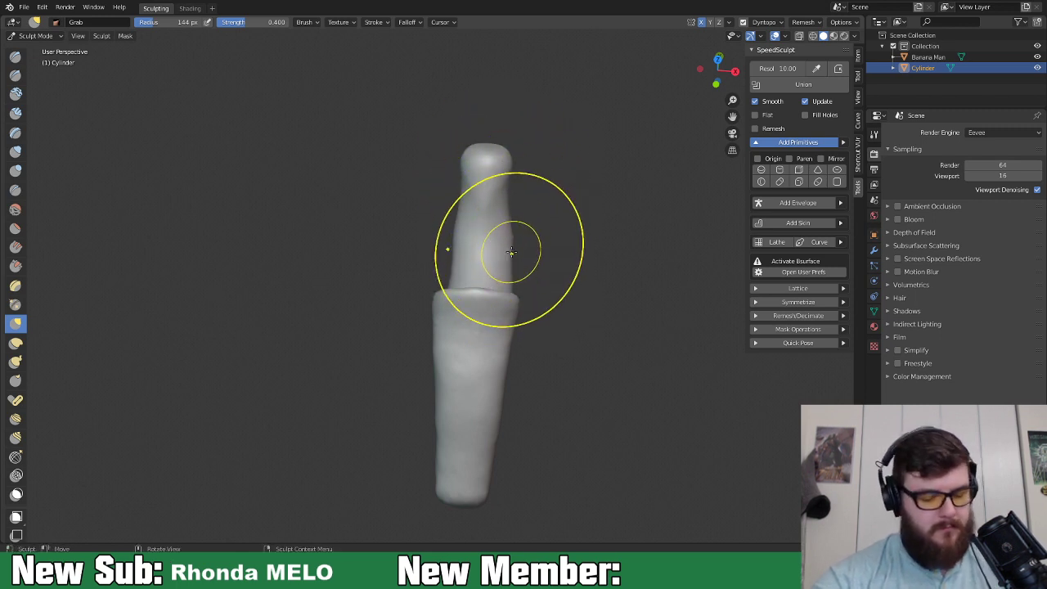
Shape the joined cylinders into a smooth taper towards the top with the Inflate brush at 113 px radius.
{"action": "key", "text": "i"}
{"action": "key", "text": "f"}
{"action": "left_click", "coordinate": [500, 237]}
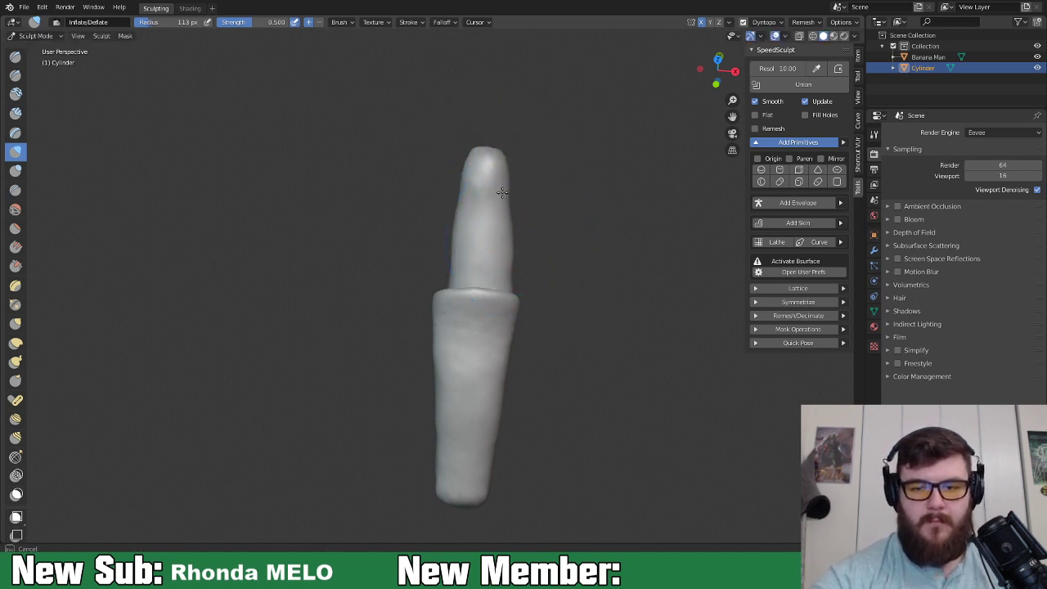
{"action": "mouse_move", "coordinate": [495, 150]}
{"action": "middle_mouse_down"}
{"action": "mouse_move", "coordinate": [494, 251]}
{"action": "mouse_move", "coordinate": [471, 276]}
{"action": "mouse_move", "coordinate": [453, 332]}
{"action": "middle_mouse_up"}
{"action": "middle_click_drag", "start_coordinate": [502, 217], "coordinate": [502, 217]}
Extend the tapered tip upward and round out the bend below it with the Snake Hook brush at 113 px radius.
{"action": "key", "text": "k"}
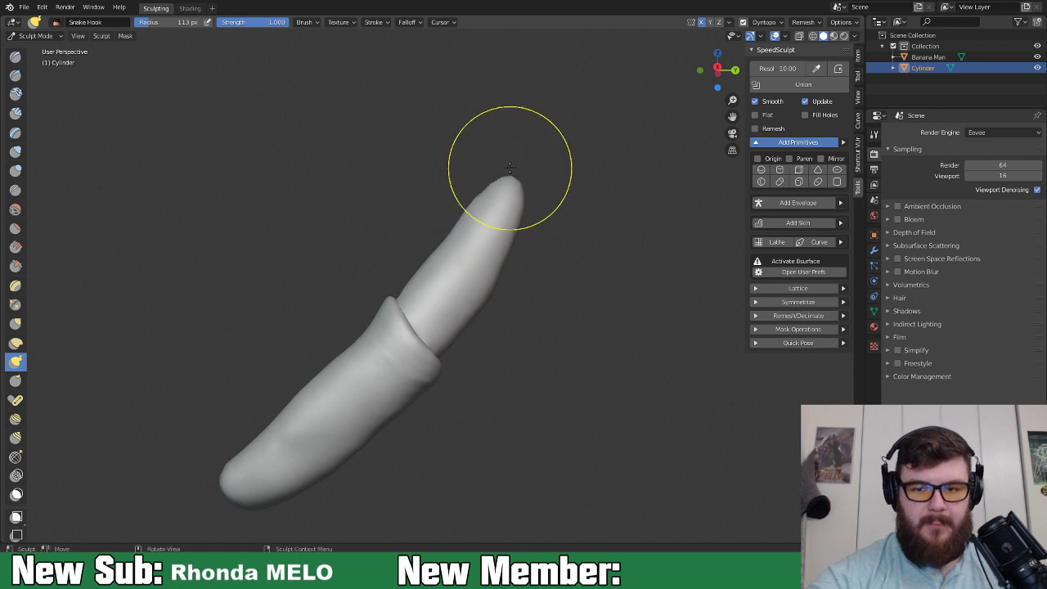
{"action": "left_click_drag", "start_coordinate": [475, 205], "coordinate": [495, 178]}
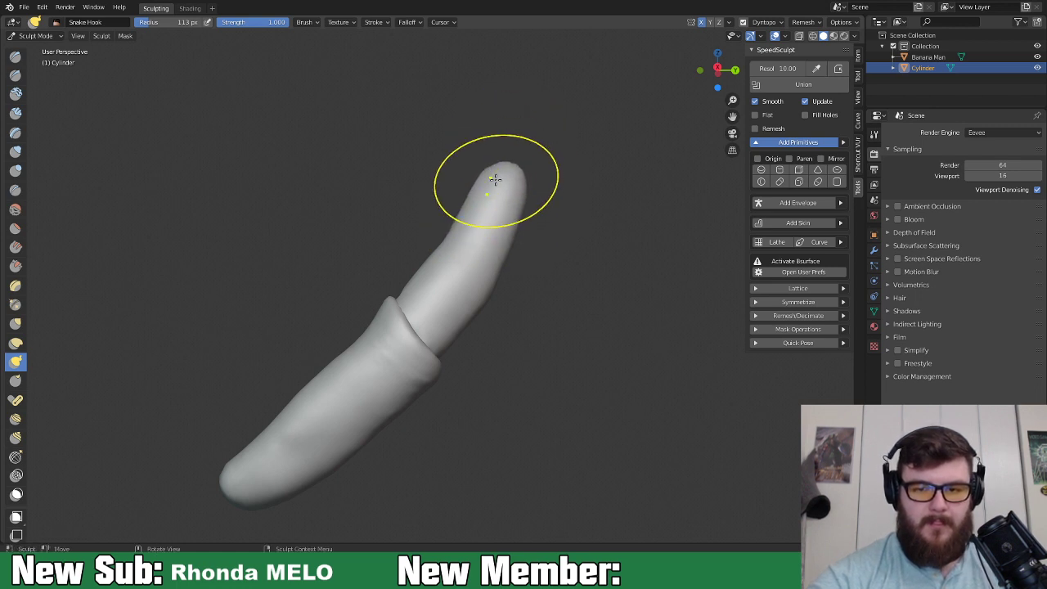
{"action": "mouse_move", "coordinate": [448, 243]}
{"action": "left_mouse_down"}
{"action": "mouse_move", "coordinate": [426, 261]}
{"action": "mouse_move", "coordinate": [420, 286]}
{"action": "left_mouse_up"}
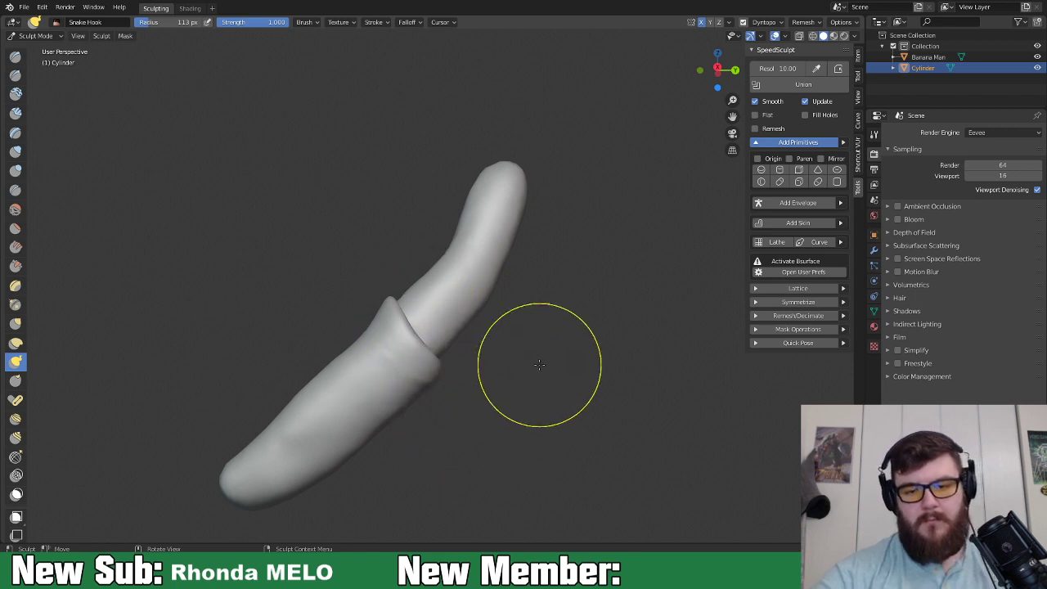
{"action": "middle_click_drag", "start_coordinate": [490, 335], "coordinate": [572, 409]}
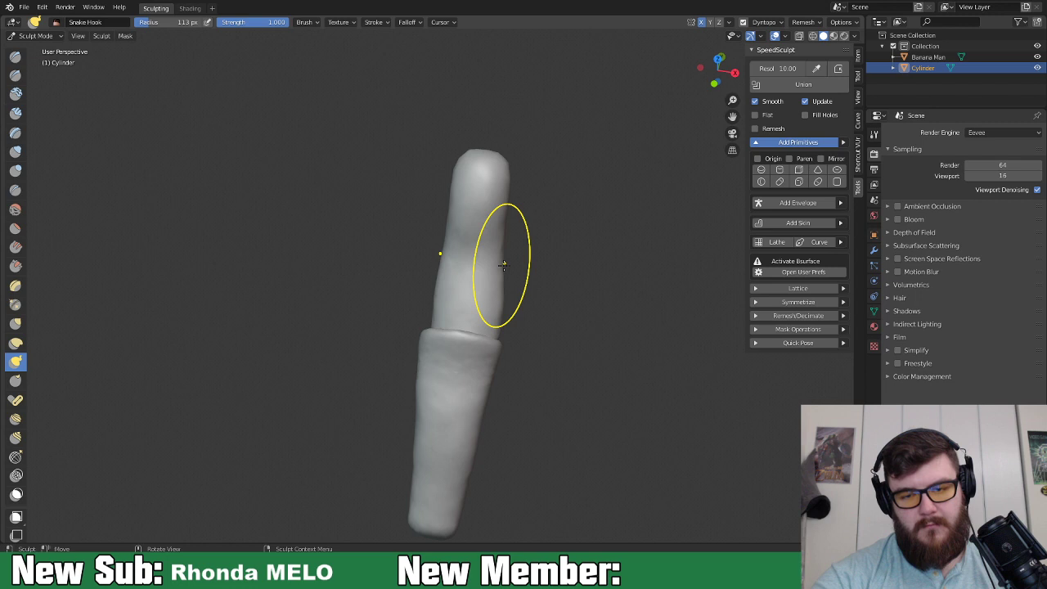
{"action": "mouse_move", "coordinate": [507, 260]}
{"action": "middle_mouse_down"}
{"action": "mouse_move", "coordinate": [430, 175]}
{"action": "mouse_move", "coordinate": [479, 280]}
{"action": "middle_mouse_up"}
{"action": "left_click_drag", "start_coordinate": [456, 256], "coordinate": [450, 245]}
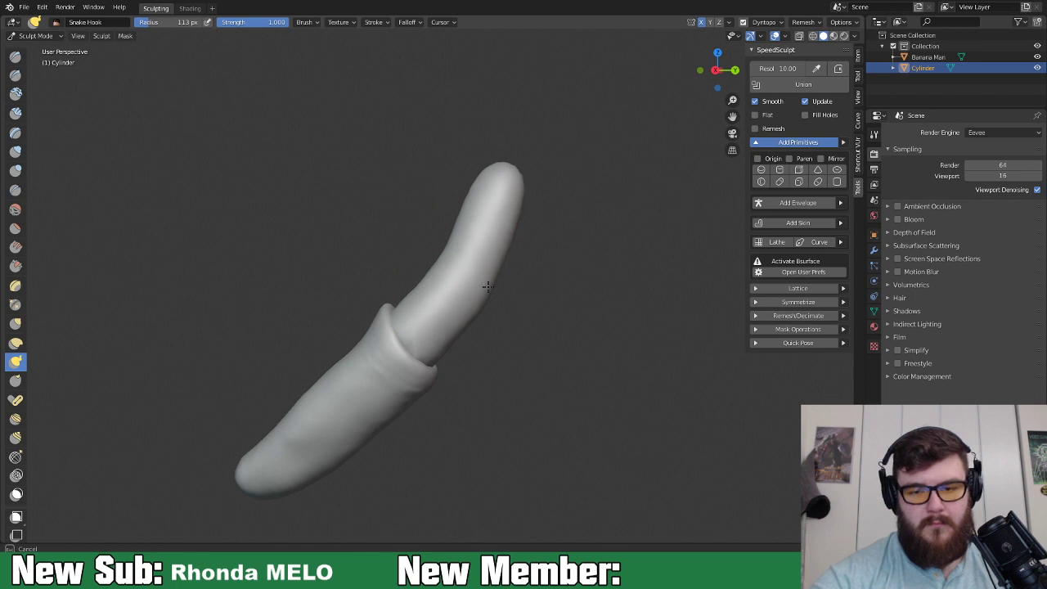
Return to Object Mode and center the lower banana body under the upper piece in front view.
{"action": "middle_click_drag", "start_coordinate": [493, 318], "coordinate": [609, 365]}
{"action": "mouse_move", "coordinate": [482, 396]}
{"action": "middle_mouse_down"}
{"action": "mouse_move", "coordinate": [532, 409]}
{"action": "mouse_move", "coordinate": [498, 430]}
{"action": "middle_mouse_up"}
{"action": "left_click", "coordinate": [35, 35]}
{"action": "left_click", "coordinate": [40, 49]}
{"action": "left_click", "coordinate": [422, 427]}
{"action": "middle_click_drag", "start_coordinate": [425, 428], "coordinate": [587, 330]}
{"action": "key", "text": "KP_1"}
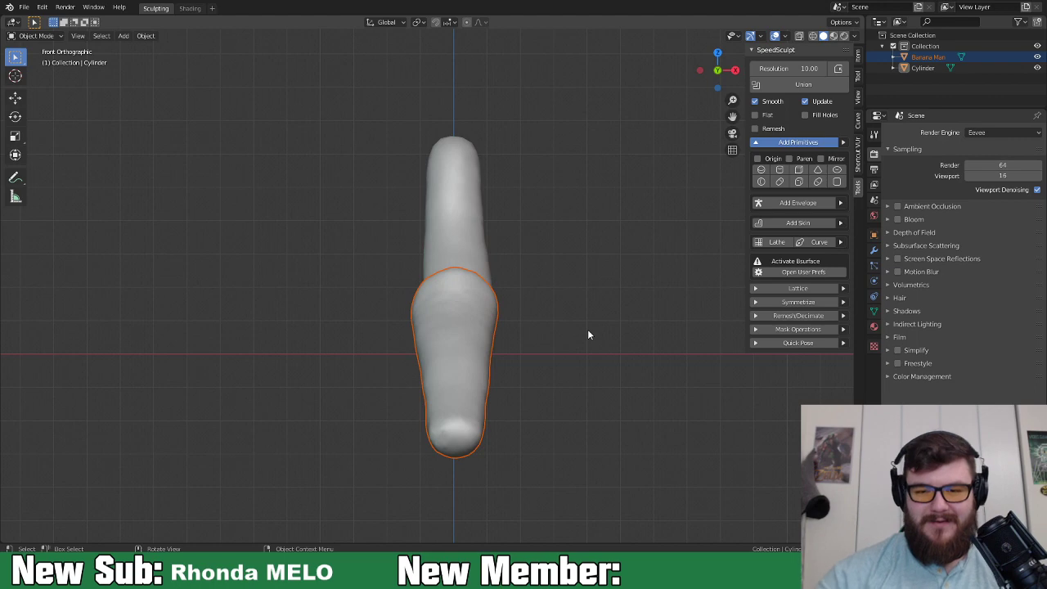
{"action": "key", "text": "g"}
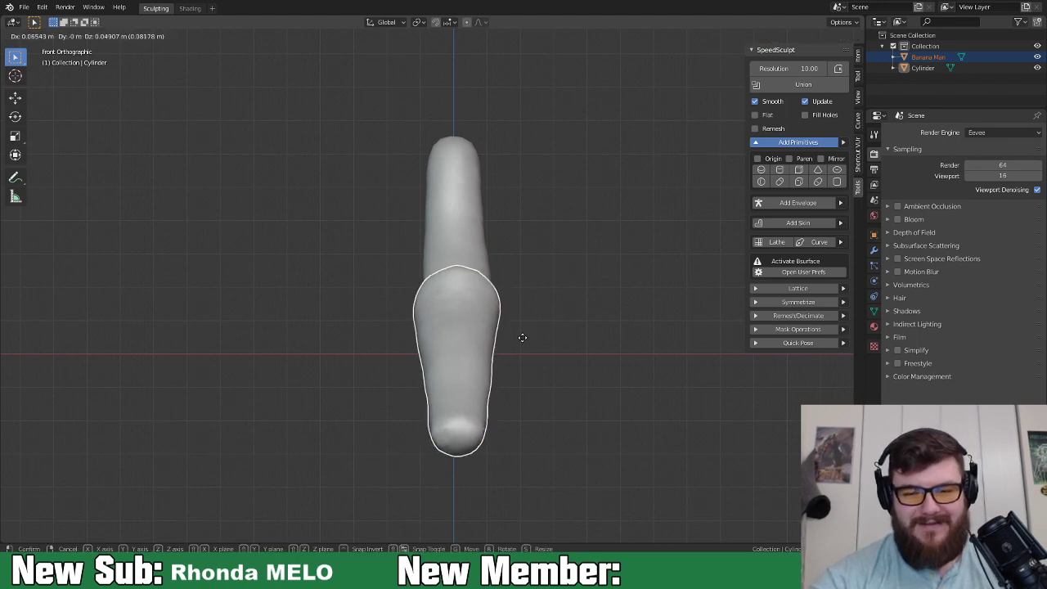
{"action": "left_click", "coordinate": [528, 337]}
{"action": "middle_click_drag", "start_coordinate": [540, 332], "coordinate": [486, 400]}
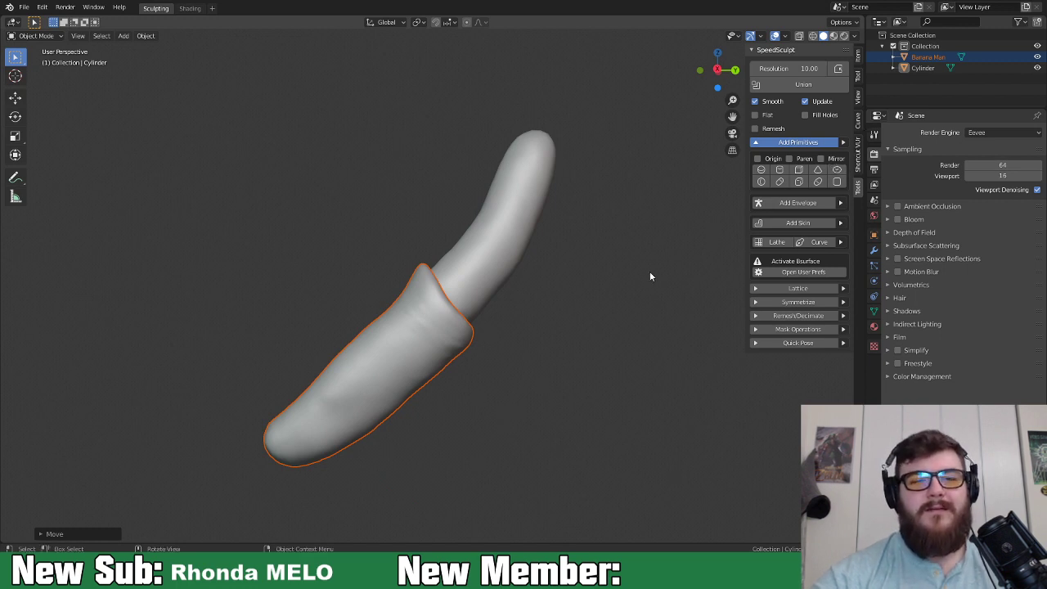
Delete both the banana body and the joined cylinder piece.
{"action": "left_click", "coordinate": [535, 223], "text": "shift"}
{"action": "key", "text": "x"}
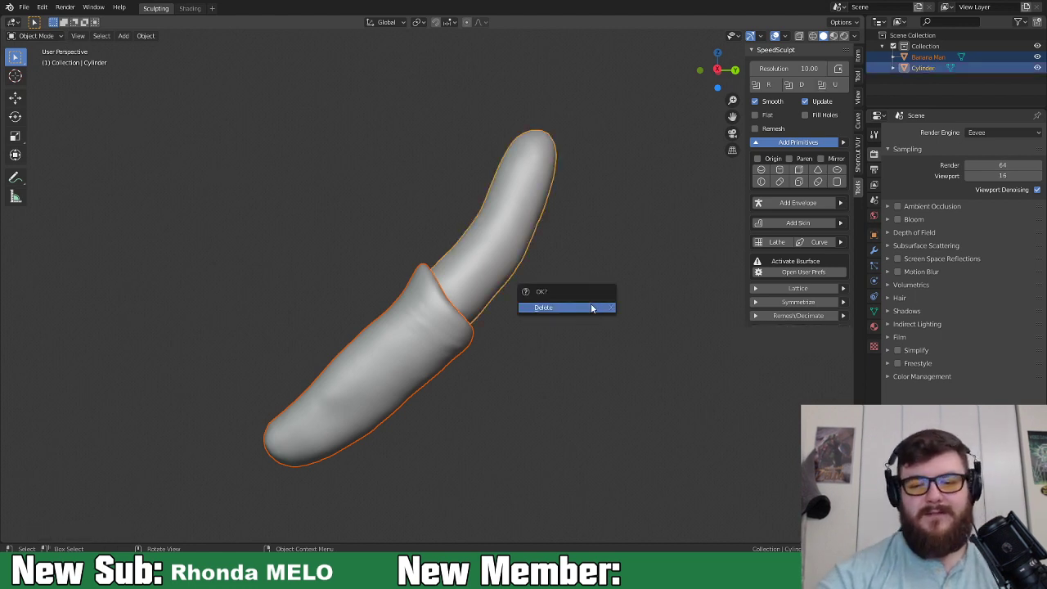
{"action": "left_click", "coordinate": [591, 303]}
Add a mesh cylinder at the origin and tilt it diagonally in right view.
{"action": "key", "text": "shift+a"}
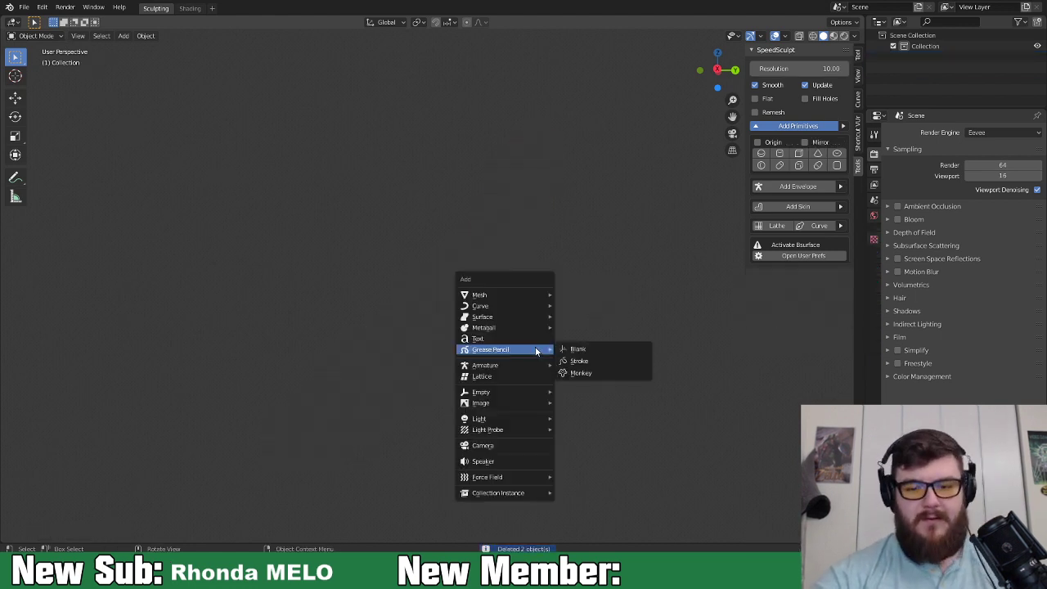
{"action": "mouse_move", "coordinate": [550, 295]}
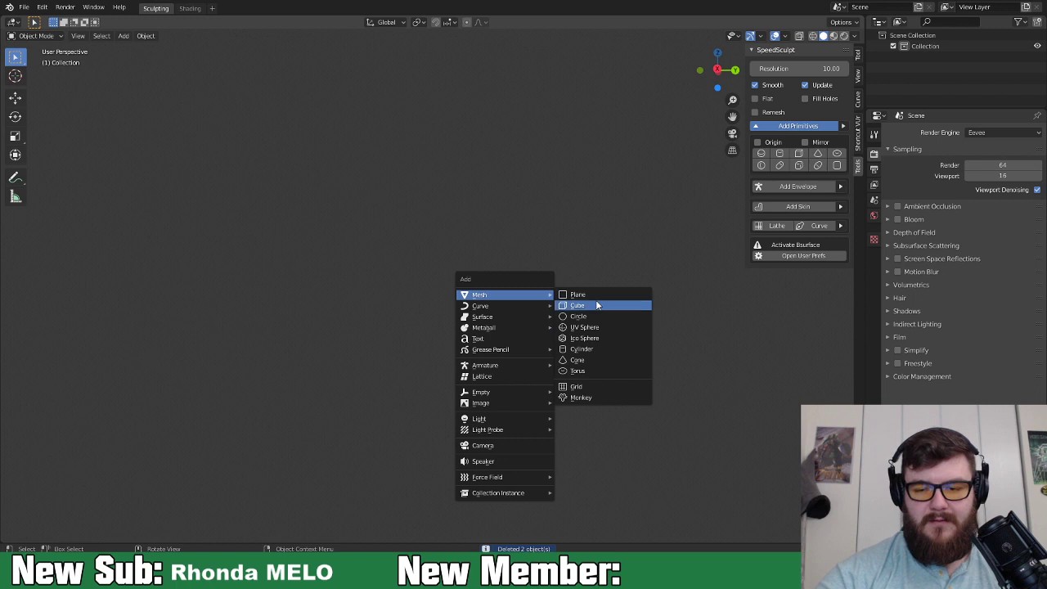
{"action": "left_click", "coordinate": [613, 349]}
{"action": "middle_click_drag", "start_coordinate": [564, 362], "coordinate": [641, 415]}
{"action": "key", "text": "KP_3"}
{"action": "key", "text": "r"}
{"action": "left_click", "coordinate": [523, 420]}
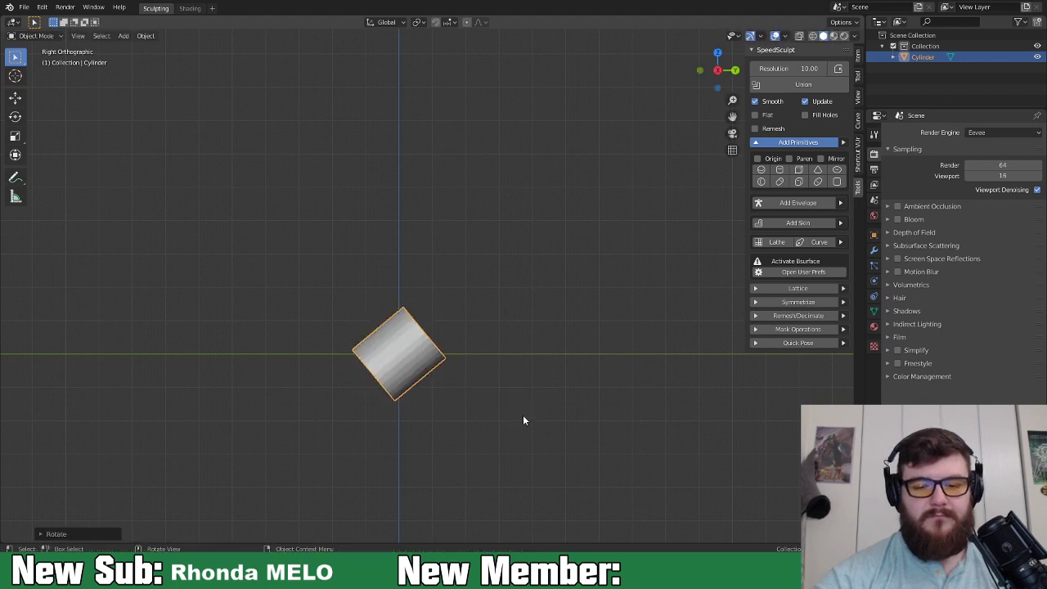
Stretch the cylinder's mesh in Edit Mode along its local Z axis by a factor of about 5.14.
{"action": "key", "text": "Tab"}
{"action": "key", "text": "s"}
{"action": "key", "text": "z"}
{"action": "key", "text": "z"}
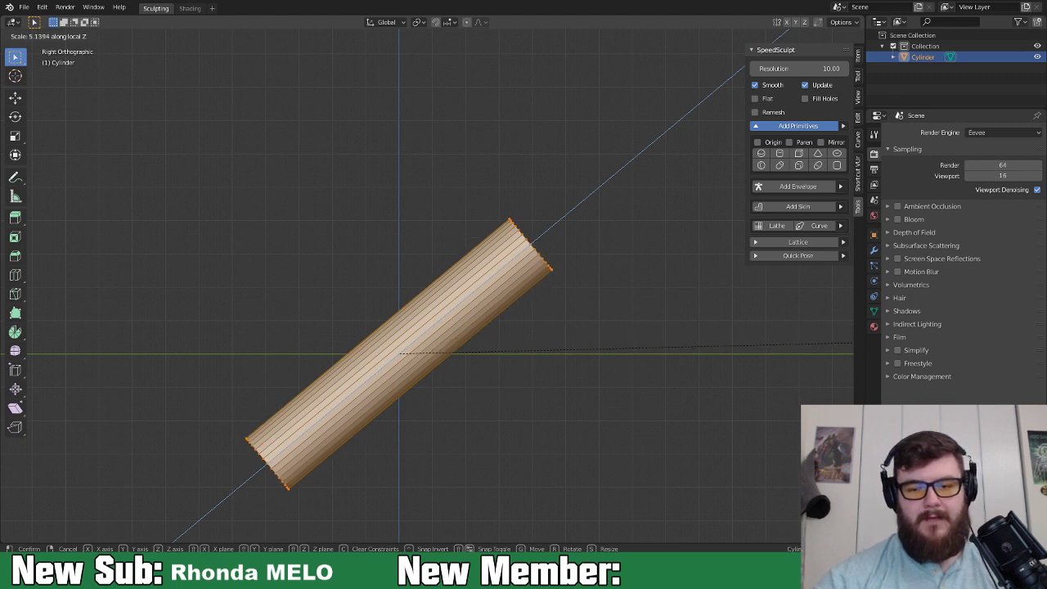
{"action": "left_click", "coordinate": [635, 295]}
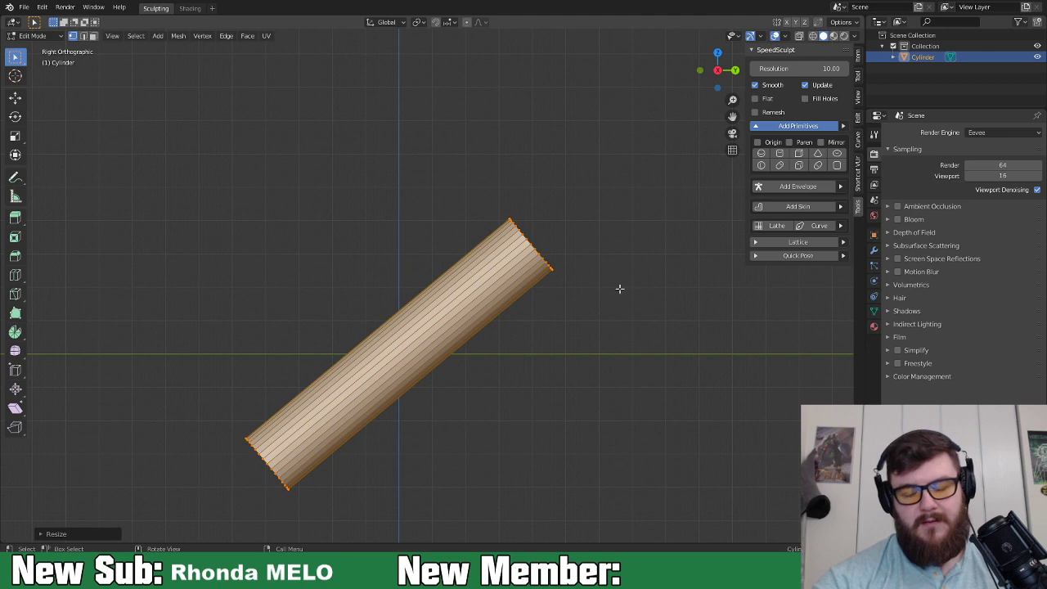
Add four evenly spaced loop cuts across the length of the cylinder.
{"action": "key", "text": "ctrl+r"}
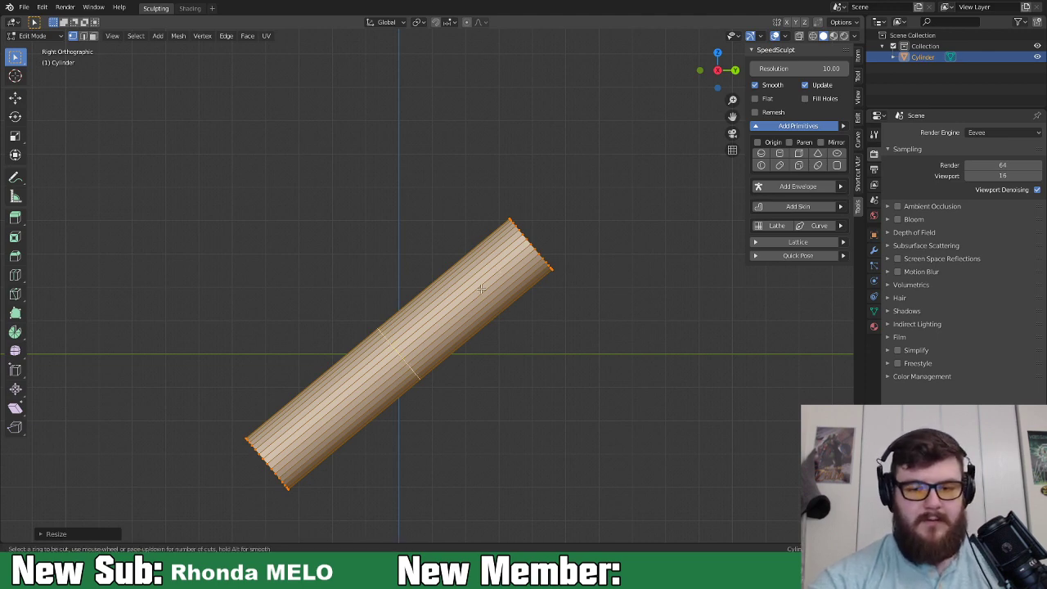
{"action": "scroll", "coordinate": [401, 346], "scroll_direction": "up", "scroll_amount": 2}
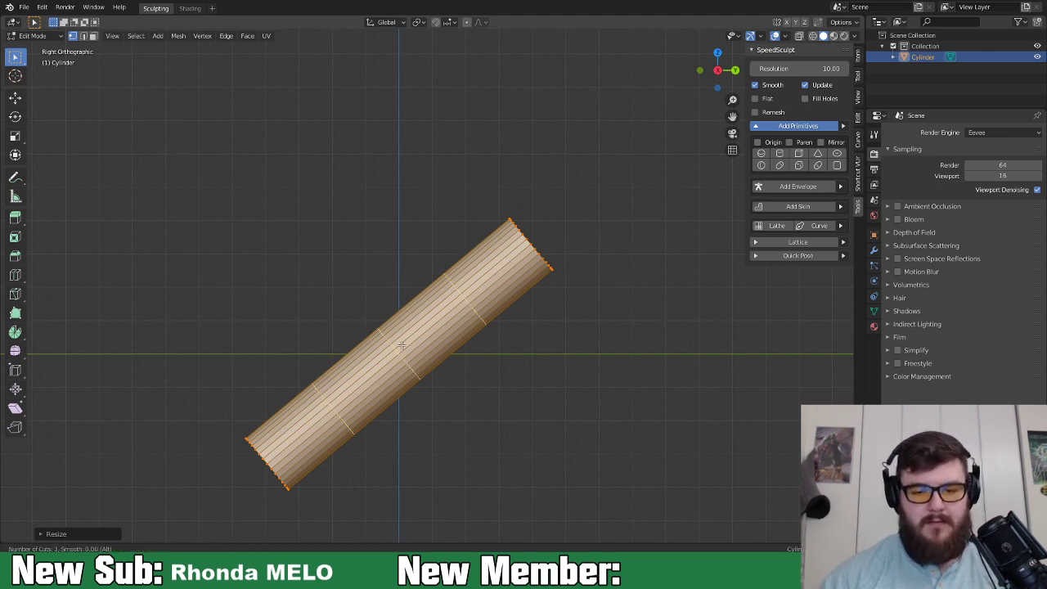
{"action": "left_click", "coordinate": [401, 283]}
{"action": "left_click", "coordinate": [401, 284]}
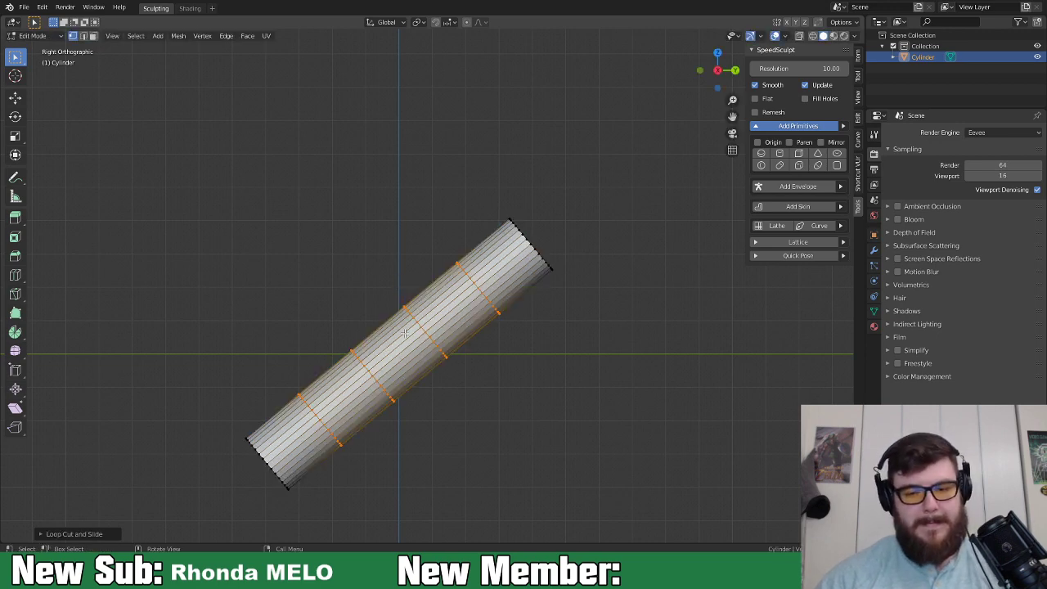
Select the cylinder's two middle edge loops and move them about 0.8 m diagonally downward with proportional editing at size 4.59 to bend the body.
{"action": "key", "text": "3"}
{"action": "key", "text": "3"}
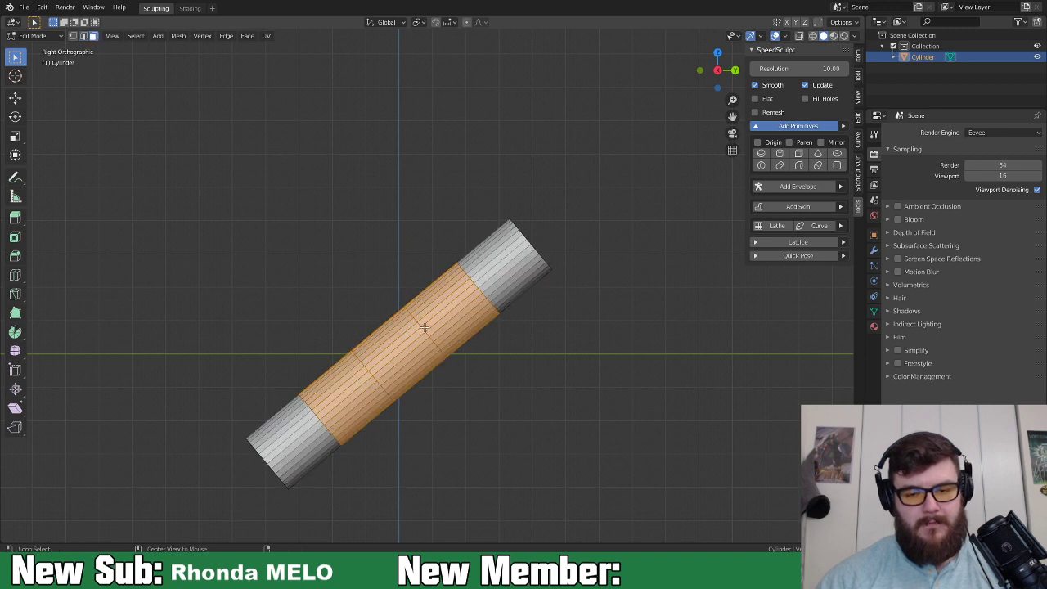
{"action": "left_click", "coordinate": [424, 327], "text": "alt"}
{"action": "key", "text": "2"}
{"action": "left_click", "coordinate": [423, 327], "text": "alt"}
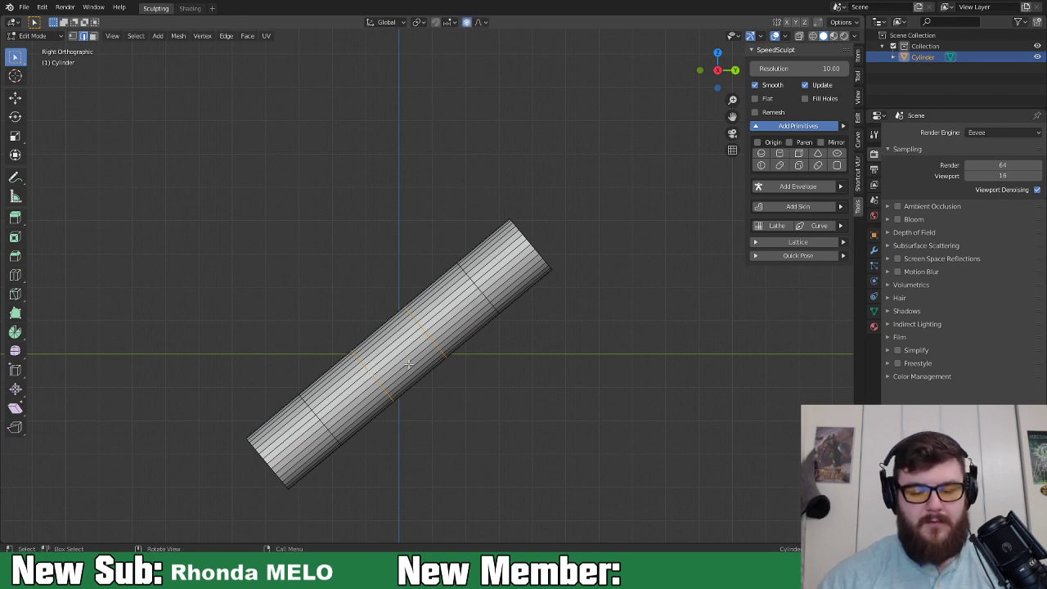
{"action": "key", "text": "g"}
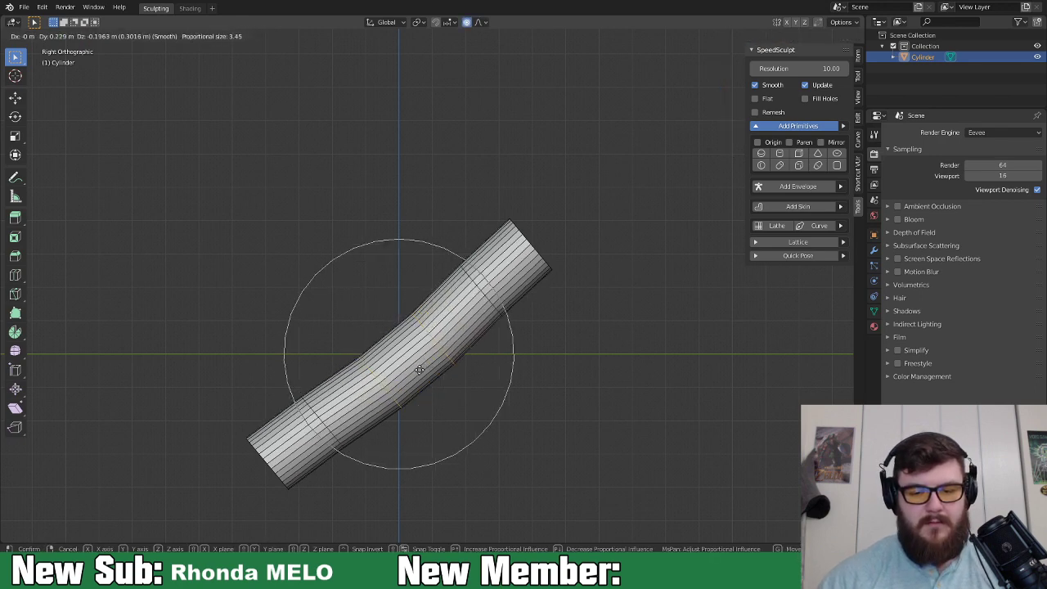
{"action": "scroll", "coordinate": [424, 376], "scroll_direction": "down", "scroll_amount": 4}
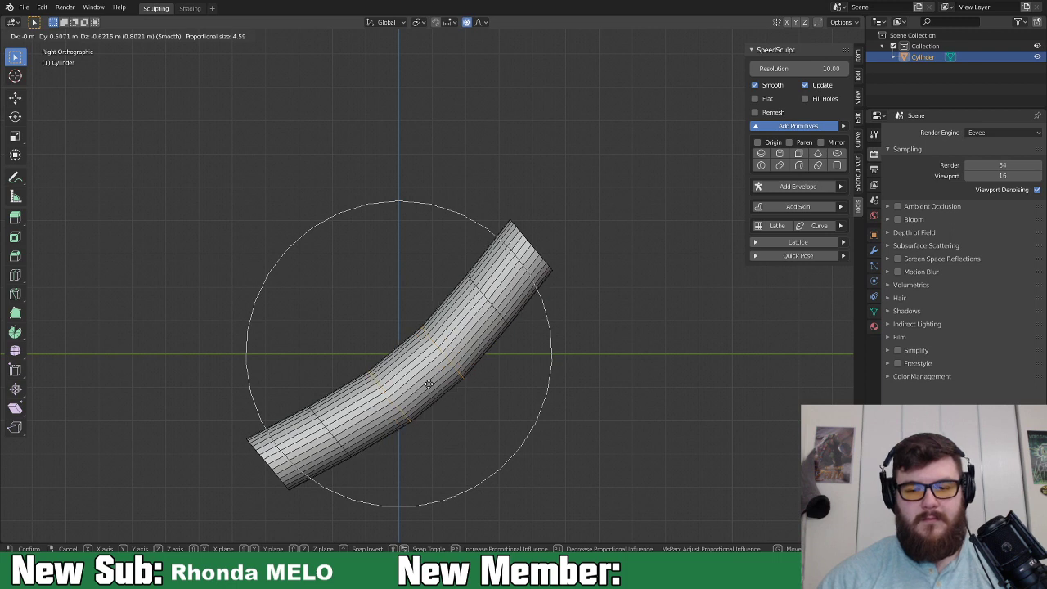
{"action": "left_click", "coordinate": [428, 383]}
Rotate the cylinder's upper end face to follow the bend with proportional size 2.59, and extrude it outward along its normal.
{"action": "middle_click_drag", "start_coordinate": [554, 240], "coordinate": [542, 297]}
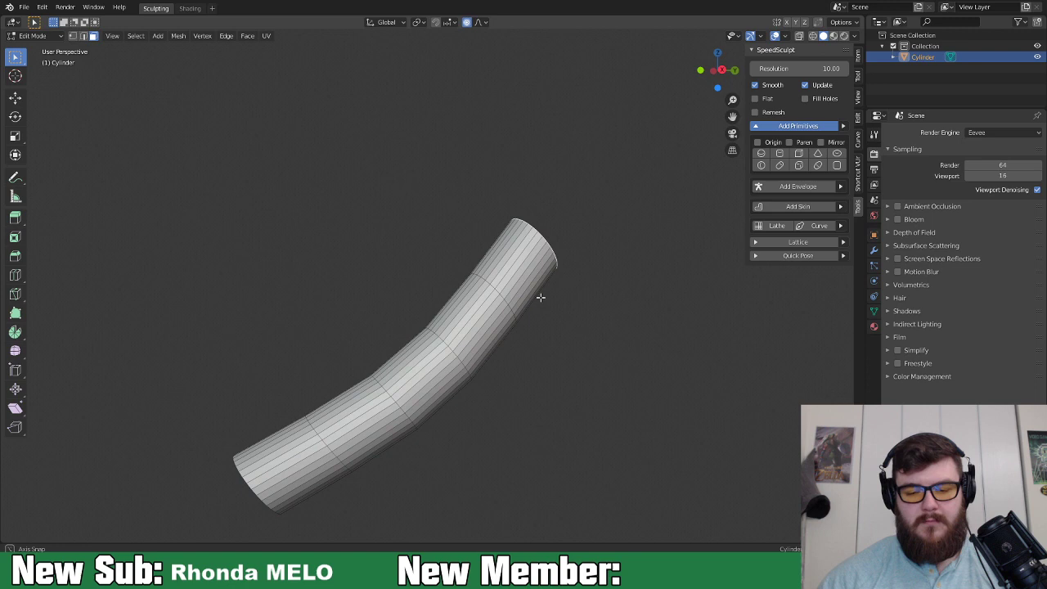
{"action": "key", "text": "KP_3"}
{"action": "key", "text": "r"}
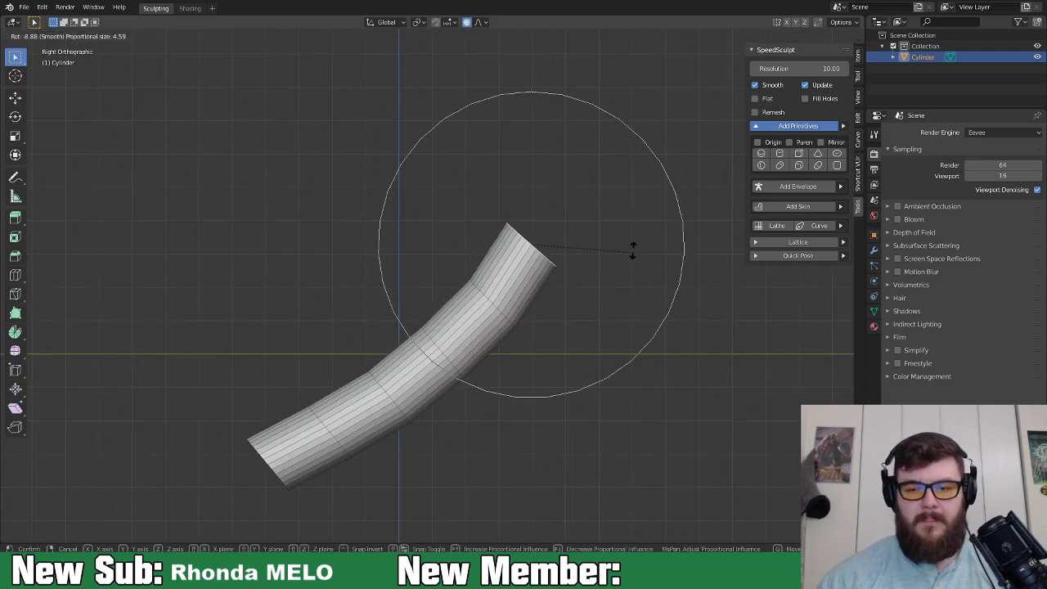
{"action": "scroll", "coordinate": [632, 237], "scroll_direction": "up", "scroll_amount": 4}
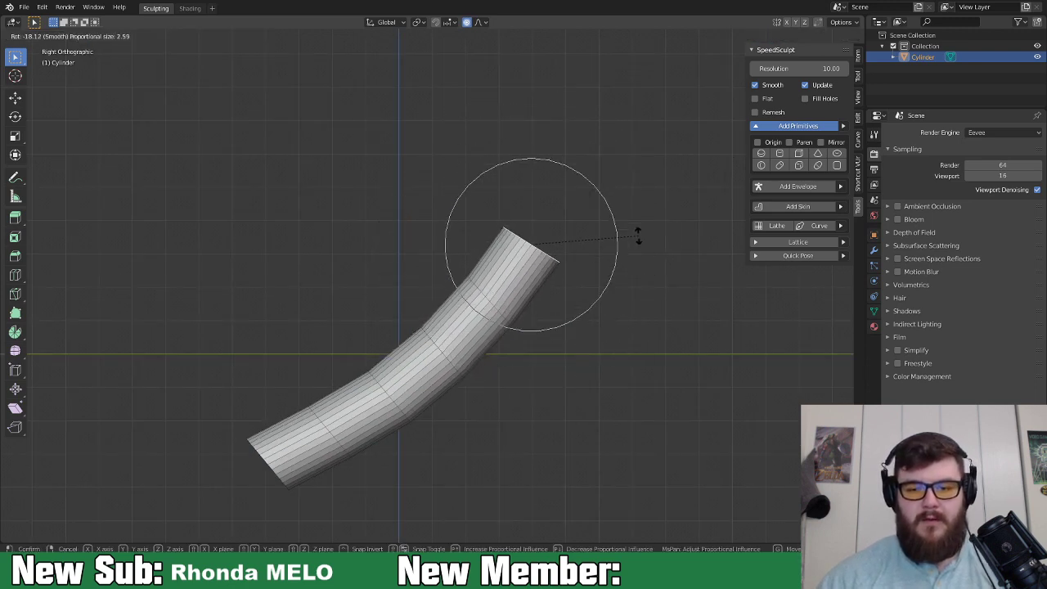
{"action": "left_click", "coordinate": [645, 225]}
{"action": "key", "text": "e"}
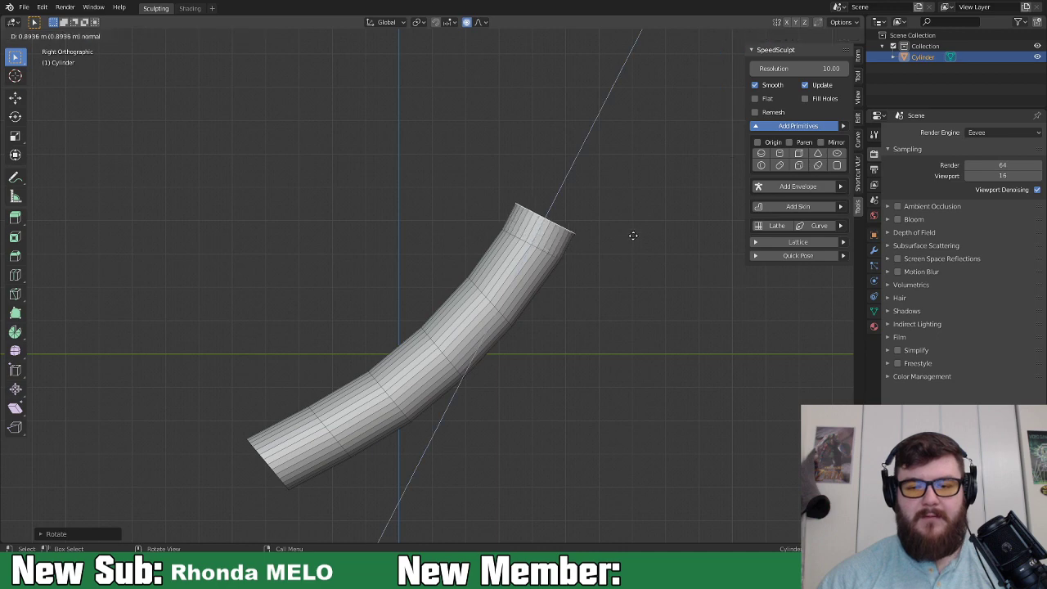
{"action": "left_click", "coordinate": [651, 227]}
{"action": "key", "text": "s"}
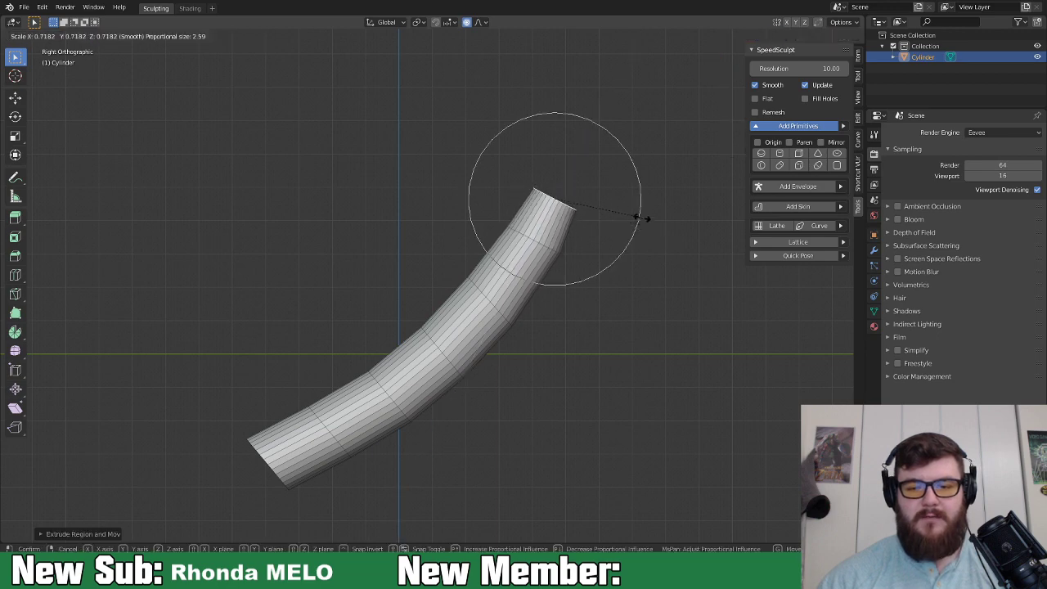
{"action": "left_click", "coordinate": [637, 214]}
{"action": "key", "text": "g"}
{"action": "key", "text": "z"}
{"action": "key", "text": "z"}
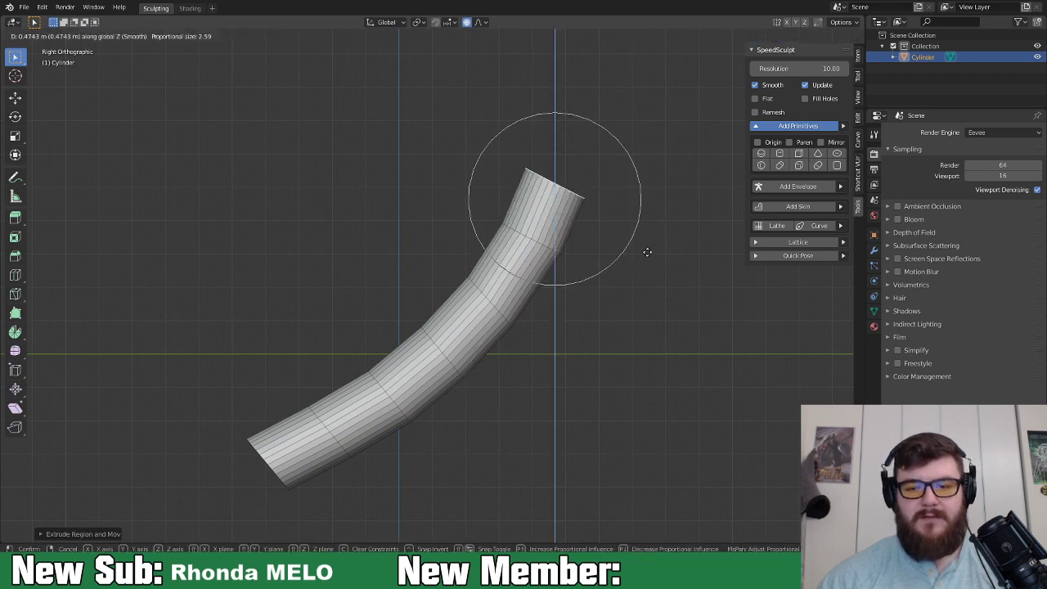
{"action": "right_click", "coordinate": [667, 229]}
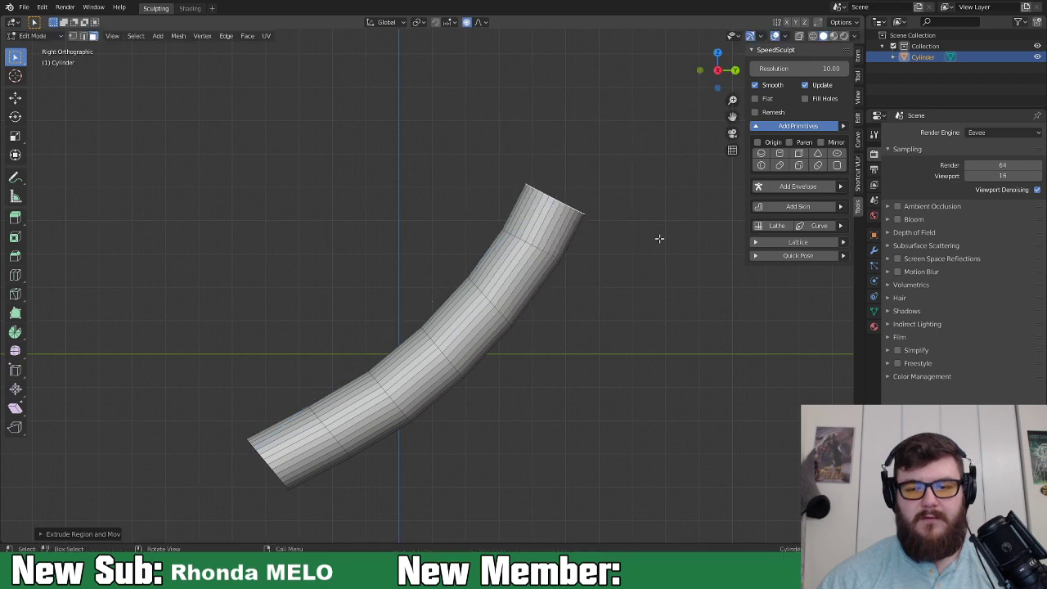
Extrude another section from the upper end and rotate its end face more than 20 degrees until nearly horizontal.
{"action": "key", "text": "e"}
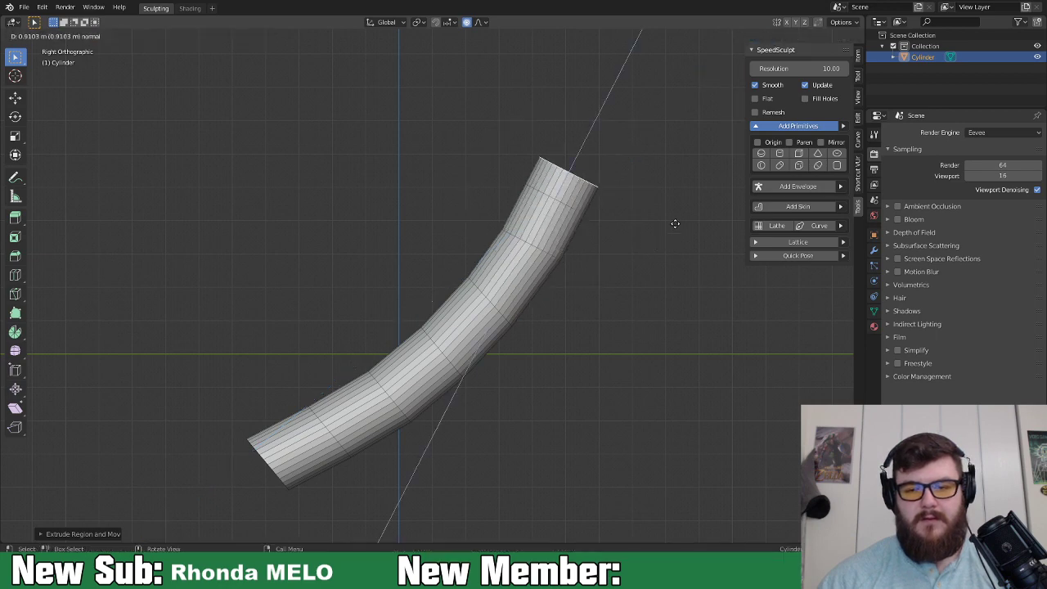
{"action": "left_click", "coordinate": [693, 195]}
{"action": "key", "text": "r"}
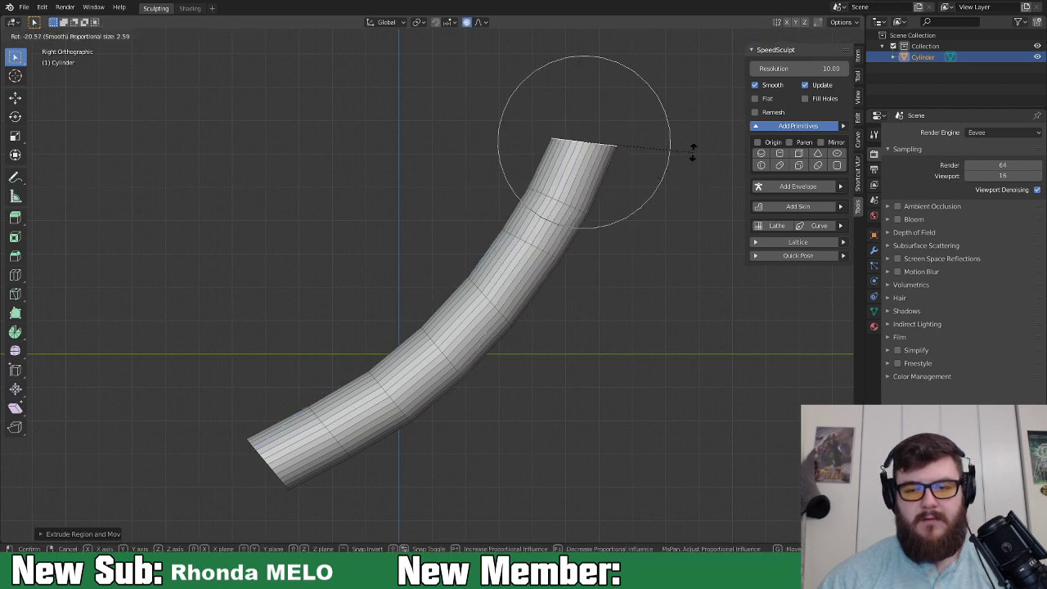
{"action": "left_click", "coordinate": [695, 142]}
Scale the upper end face to about 0.56 and shift it toward the inside of the curve to form a tapered tip.
{"action": "key", "text": "s"}
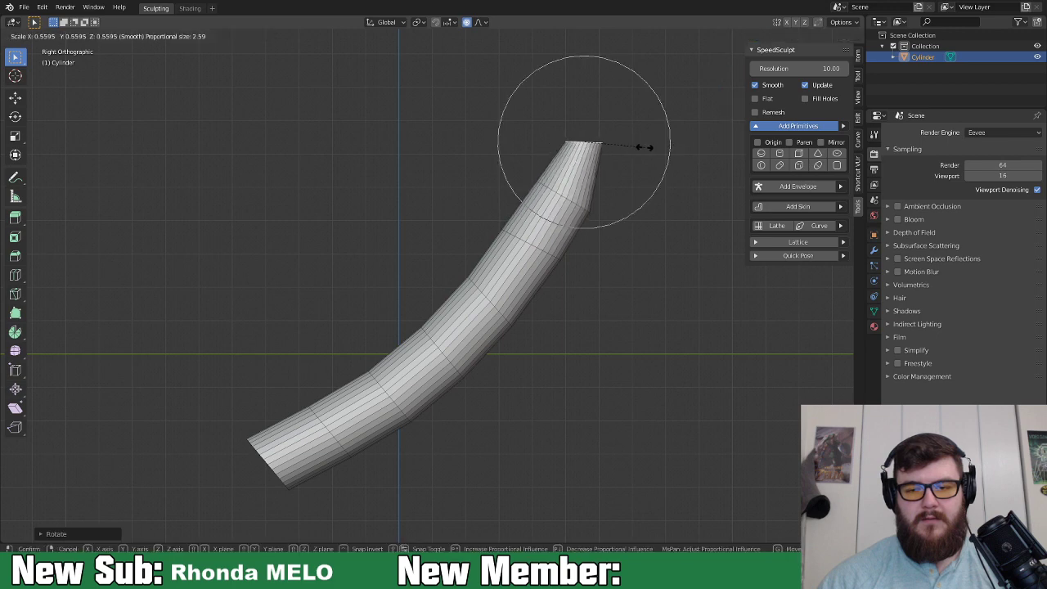
{"action": "left_click", "coordinate": [645, 147]}
{"action": "key", "text": "g"}
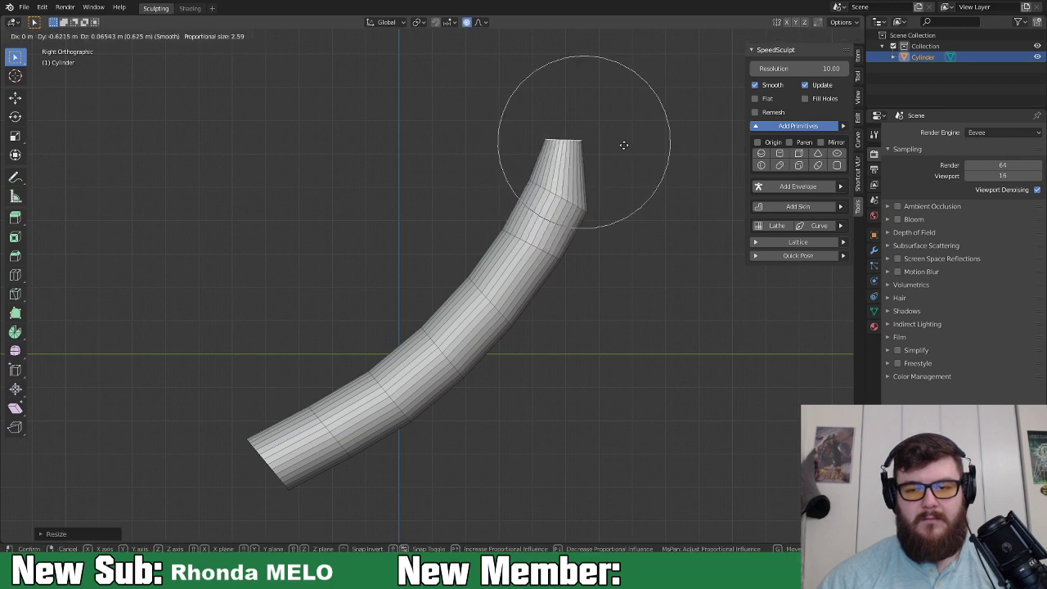
{"action": "left_click", "coordinate": [619, 144]}
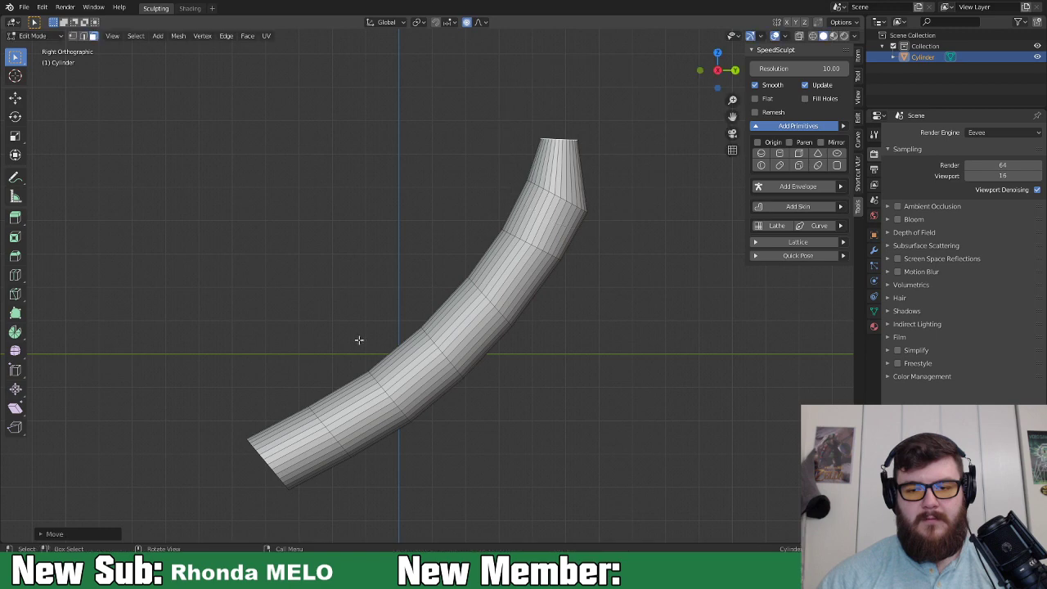
Rotate the lower end face to nearly vertical in right view and raise it to continue the banana's curve.
{"action": "middle_click_drag", "start_coordinate": [271, 466], "coordinate": [236, 503]}
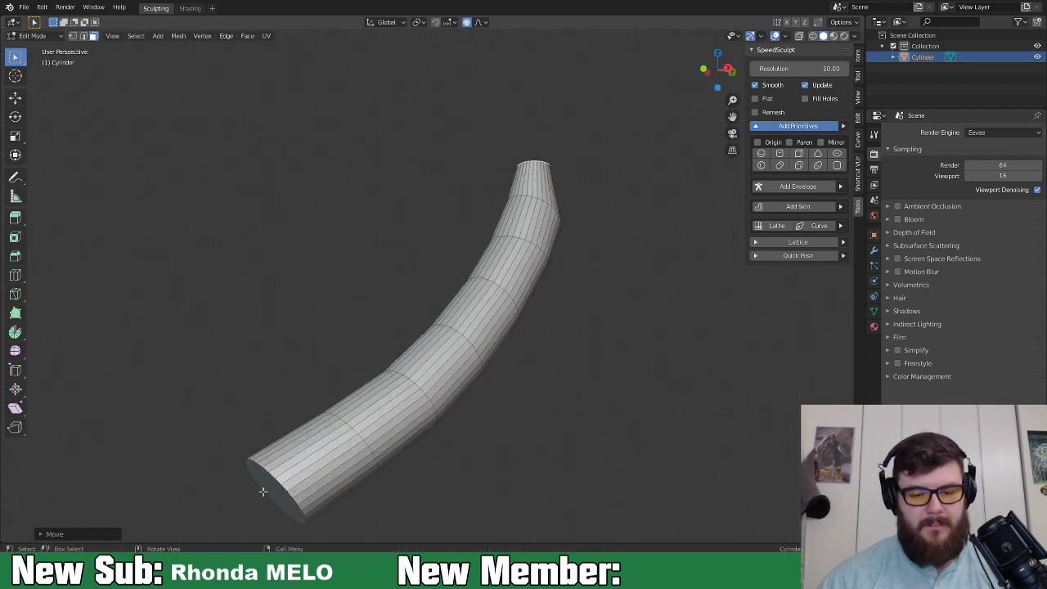
{"action": "left_click", "coordinate": [268, 491]}
{"action": "key", "text": "KP_3"}
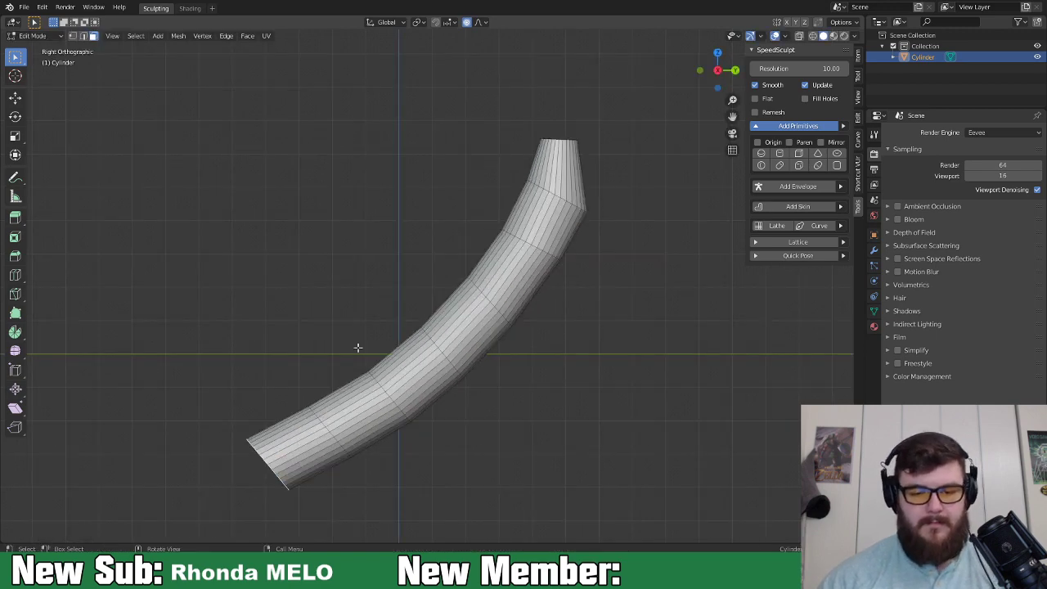
{"action": "key", "text": "r"}
{"action": "left_click", "coordinate": [409, 519]}
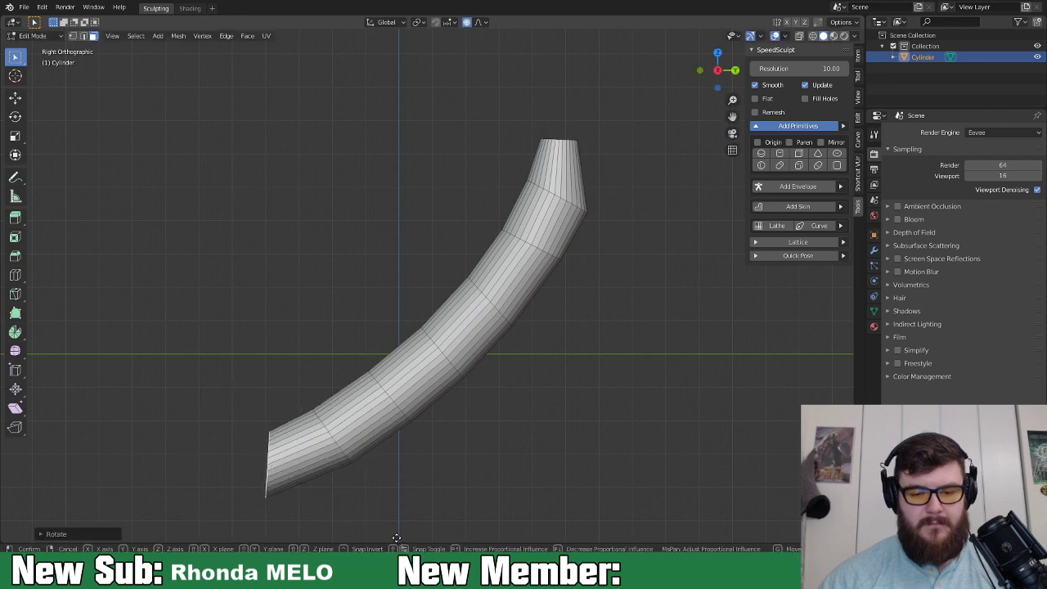
{"action": "key", "text": "g"}
{"action": "left_click", "coordinate": [399, 509]}
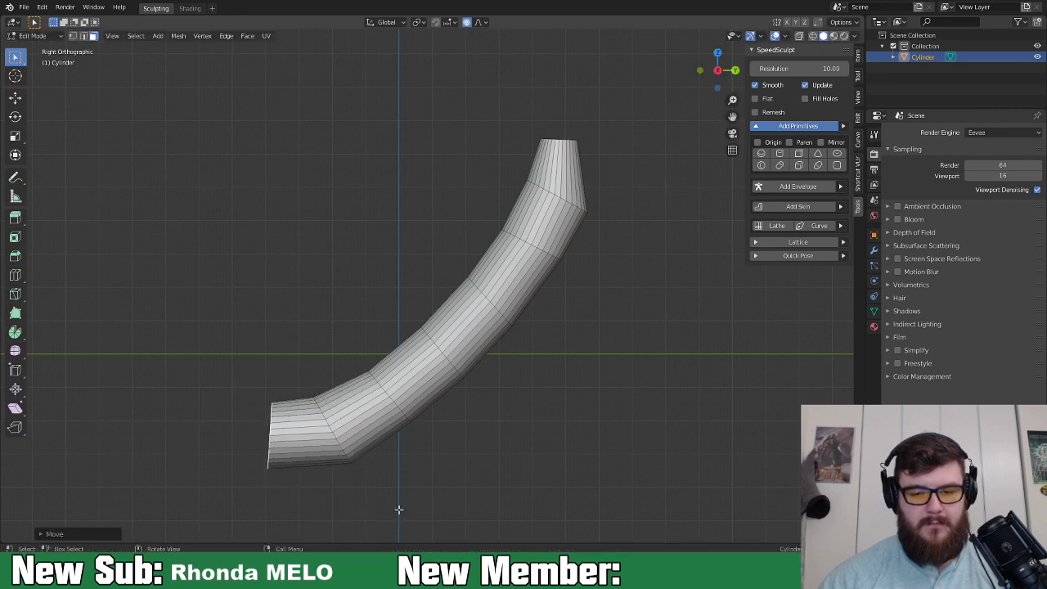
Extrude the lower end outward, scale its face down into a tapered tip, and return to Object Mode.
{"action": "key", "text": "e"}
{"action": "left_click", "coordinate": [348, 501]}
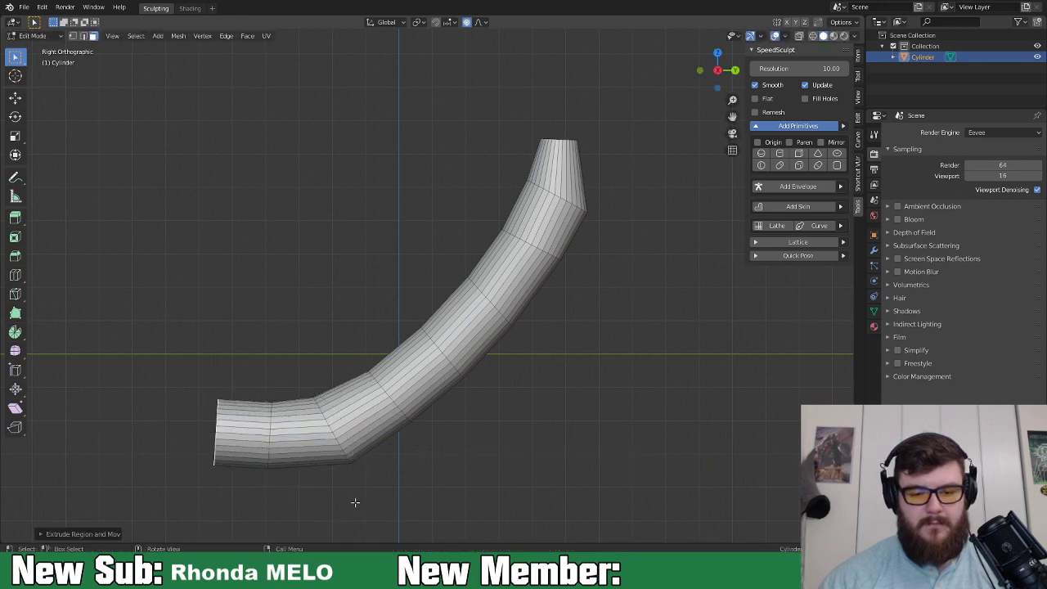
{"action": "key", "text": "s"}
{"action": "left_click", "coordinate": [313, 486]}
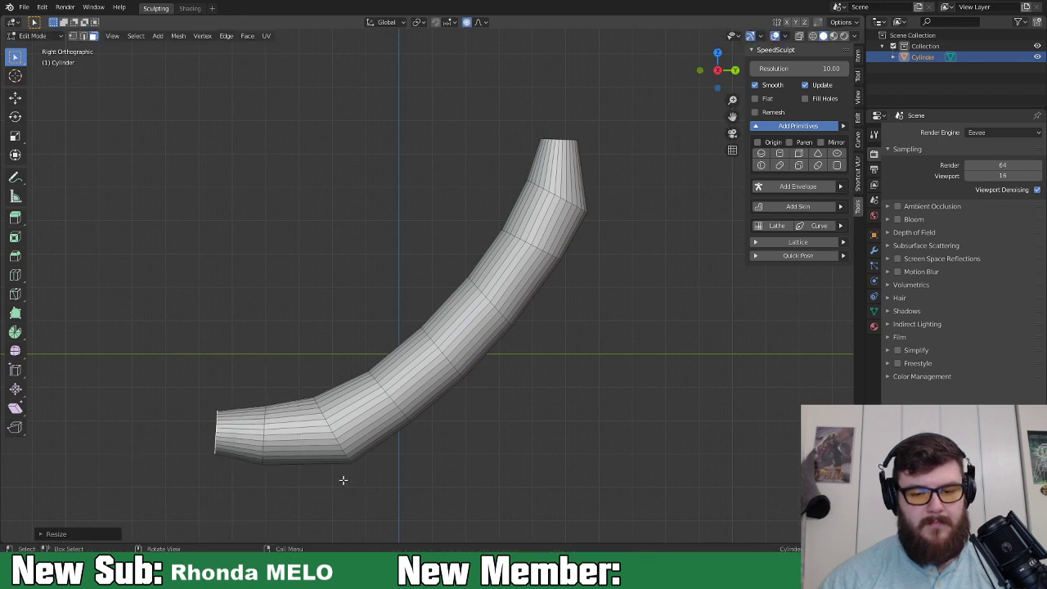
{"action": "middle_click_drag", "start_coordinate": [370, 439], "coordinate": [440, 363]}
{"action": "key", "text": "Tab"}
{"action": "scroll", "coordinate": [573, 413], "scroll_direction": "down", "scroll_amount": 4}
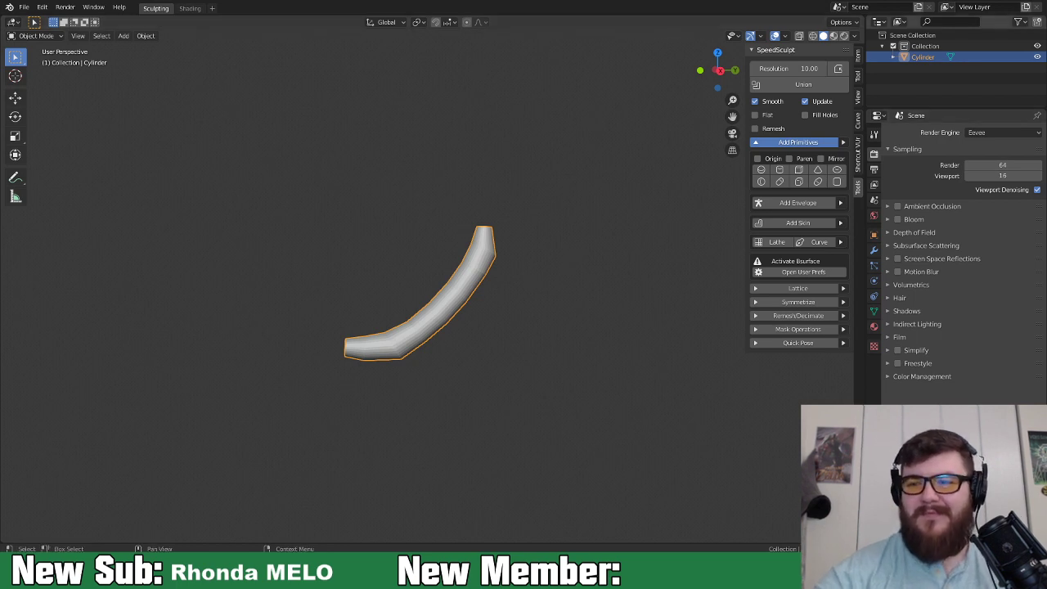
Rename the Cylinder object to Banana Man.
{"action": "double_click", "coordinate": [932, 56]}
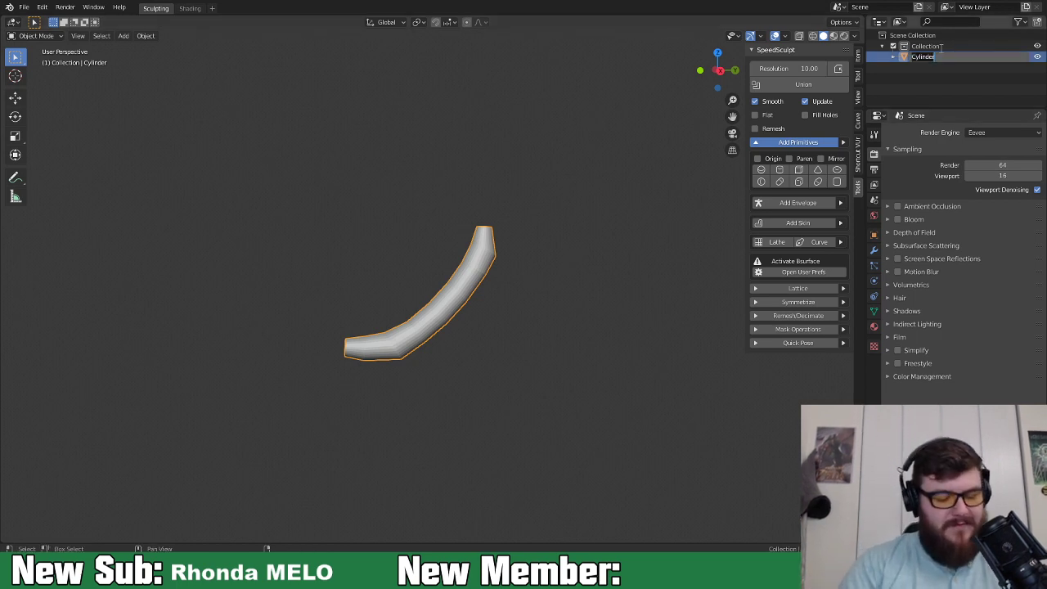
{"action": "type", "text": "Banana Man"}
{"action": "key", "text": "Return"}
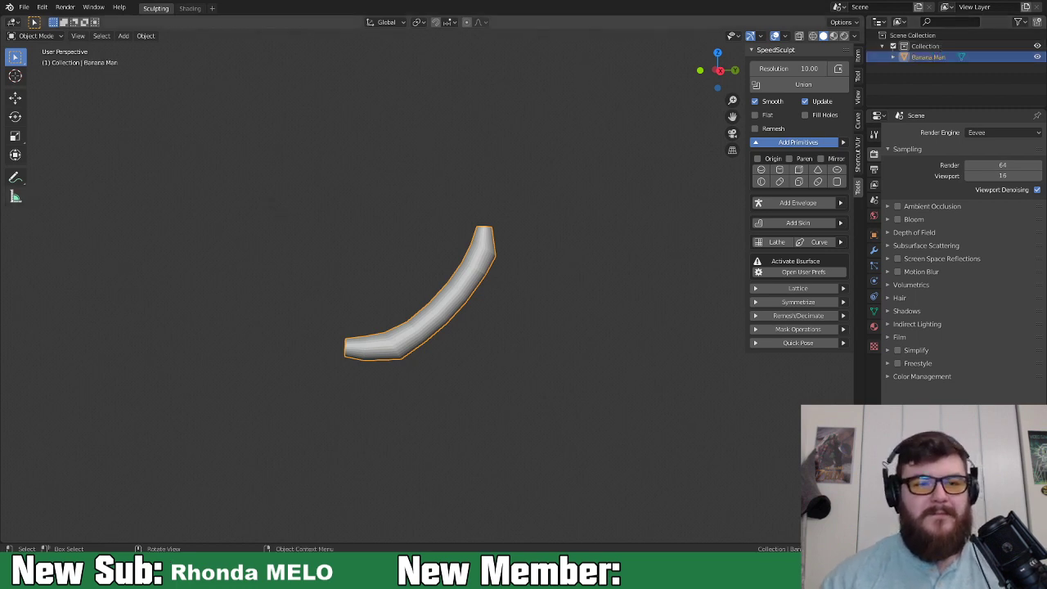
Enter Sculpt Mode on the banana, choose the Inflate/Deflate brush and enable Dyntopo.
{"action": "left_click", "coordinate": [50, 40]}
{"action": "left_click", "coordinate": [56, 75]}
{"action": "mouse_move", "coordinate": [373, 346]}
{"action": "middle_mouse_down"}
{"action": "mouse_move", "coordinate": [456, 354]}
{"action": "mouse_move", "coordinate": [479, 372]}
{"action": "middle_mouse_up"}
{"action": "scroll", "coordinate": [483, 373], "scroll_direction": "up", "scroll_amount": 4}
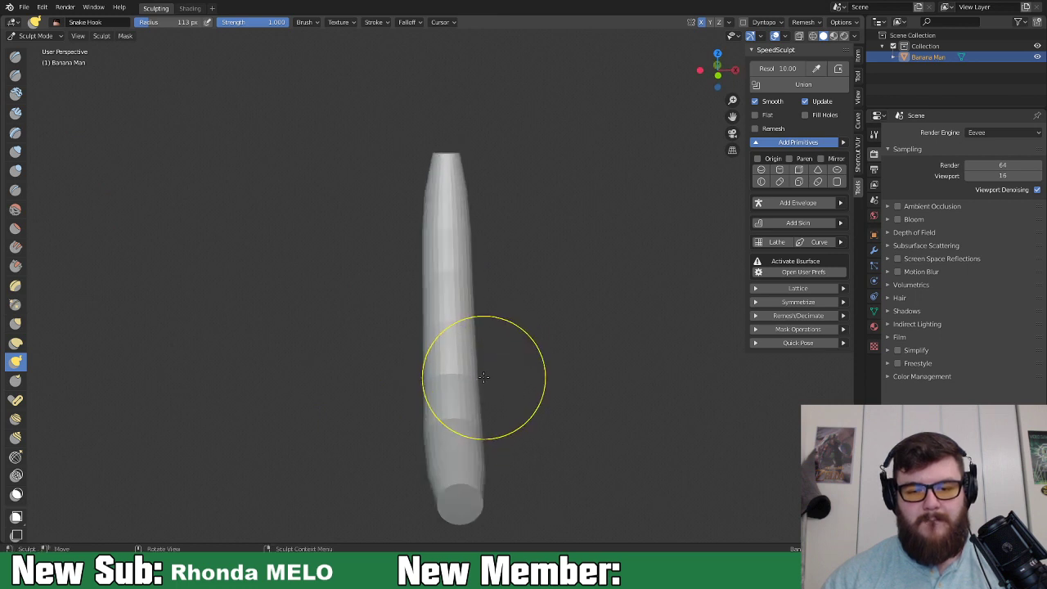
{"action": "key", "text": "i"}
{"action": "left_click", "coordinate": [742, 22]}
{"action": "left_click", "coordinate": [721, 58]}
Set the Inflate/Deflate brush radius to 65 px and stroke along the banana body from the upper tip to the lower end.
{"action": "middle_click_drag", "start_coordinate": [502, 310], "coordinate": [467, 287]}
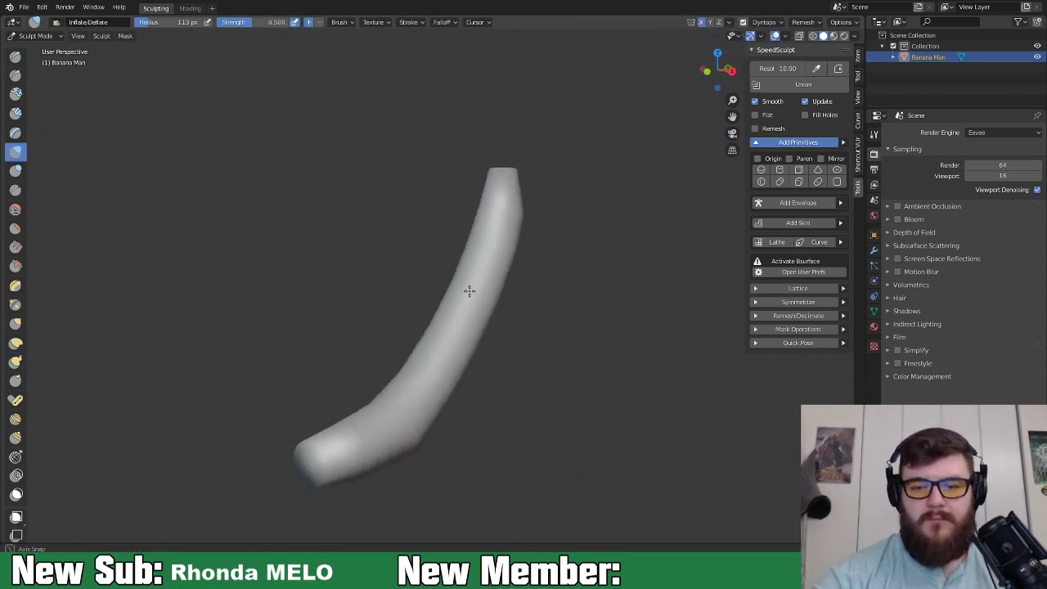
{"action": "key", "text": "f"}
{"action": "left_click", "coordinate": [446, 341]}
{"action": "left_click_drag", "start_coordinate": [501, 198], "coordinate": [488, 254]}
{"action": "mouse_move", "coordinate": [457, 390]}
{"action": "left_mouse_down"}
{"action": "mouse_move", "coordinate": [420, 422]}
{"action": "mouse_move", "coordinate": [429, 400]}
{"action": "mouse_move", "coordinate": [319, 472]}
{"action": "left_mouse_up"}
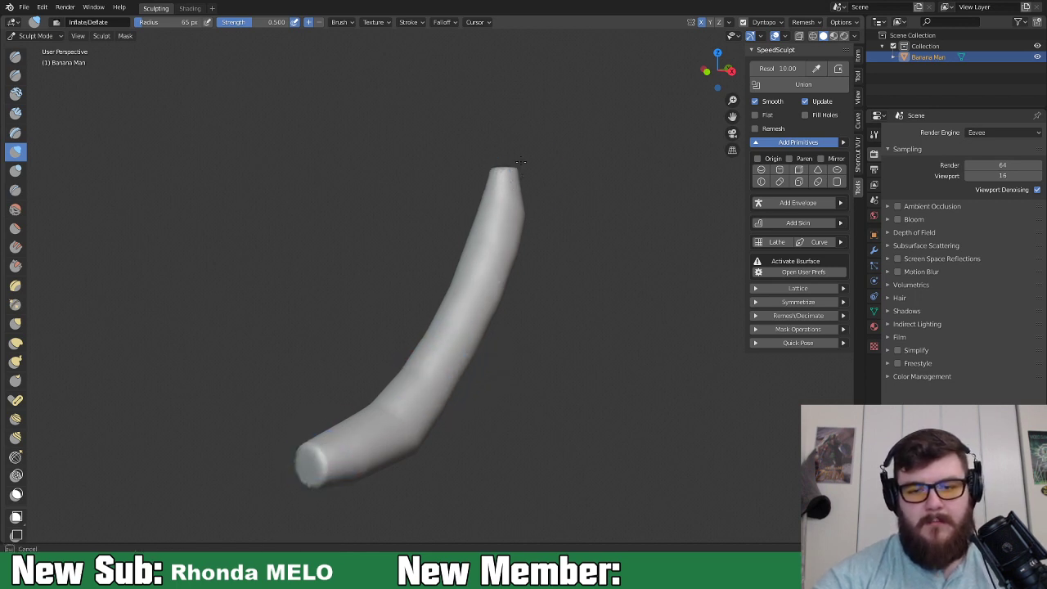
{"action": "middle_click_drag", "start_coordinate": [523, 206], "coordinate": [504, 217]}
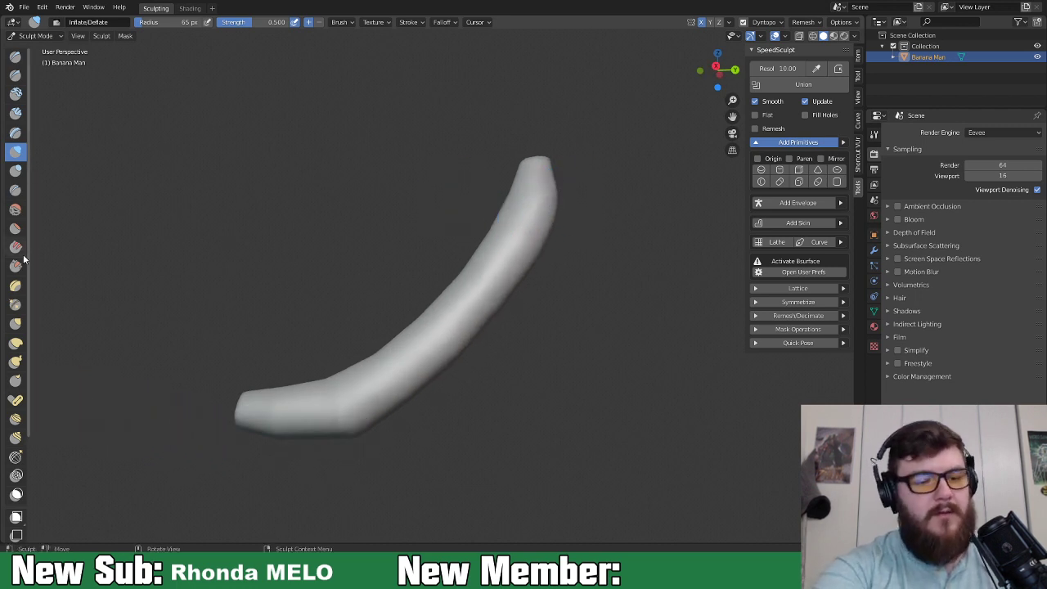
Smooth the angular bends of the banana body using the Smooth brush at strength 0.5.
{"action": "left_click", "coordinate": [15, 210]}
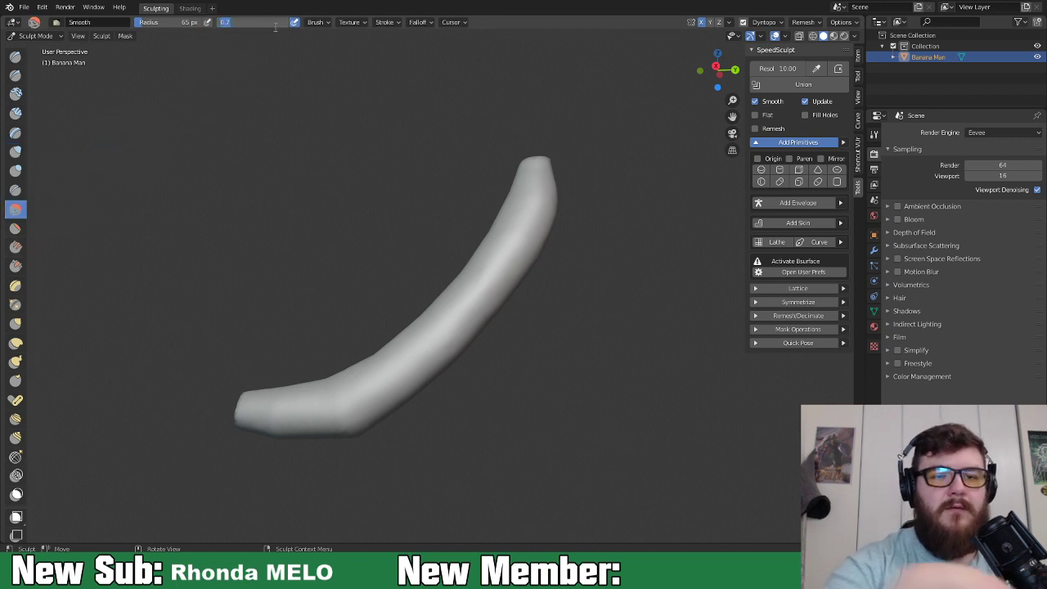
{"action": "mouse_move", "coordinate": [509, 303]}
{"action": "middle_mouse_down"}
{"action": "mouse_move", "coordinate": [550, 344]}
{"action": "mouse_move", "coordinate": [458, 328]}
{"action": "middle_mouse_up"}
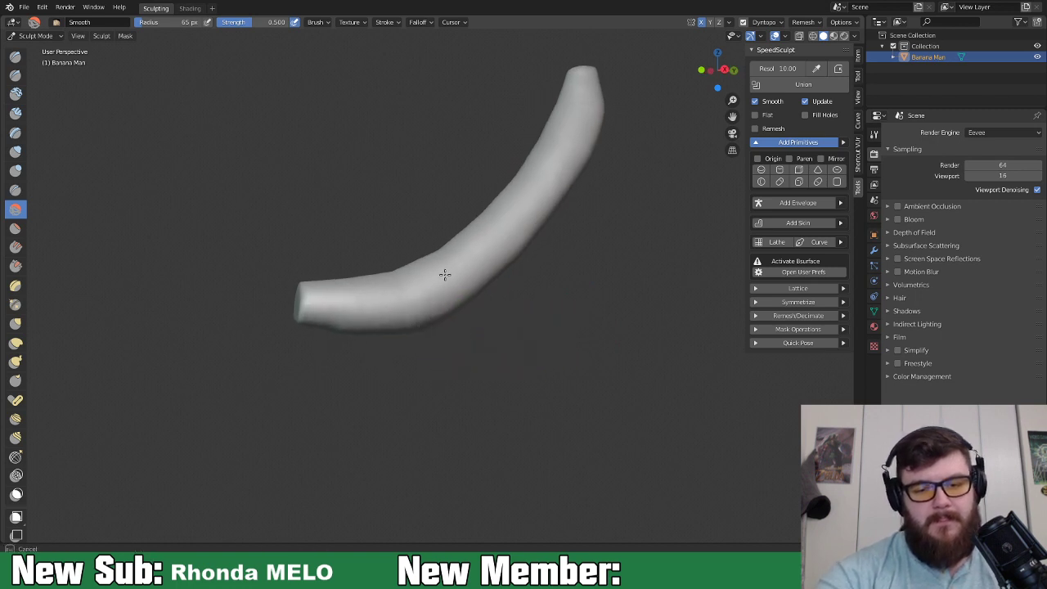
{"action": "mouse_move", "coordinate": [565, 155]}
{"action": "middle_mouse_down"}
{"action": "mouse_move", "coordinate": [548, 191]}
{"action": "mouse_move", "coordinate": [611, 206]}
{"action": "middle_mouse_up"}
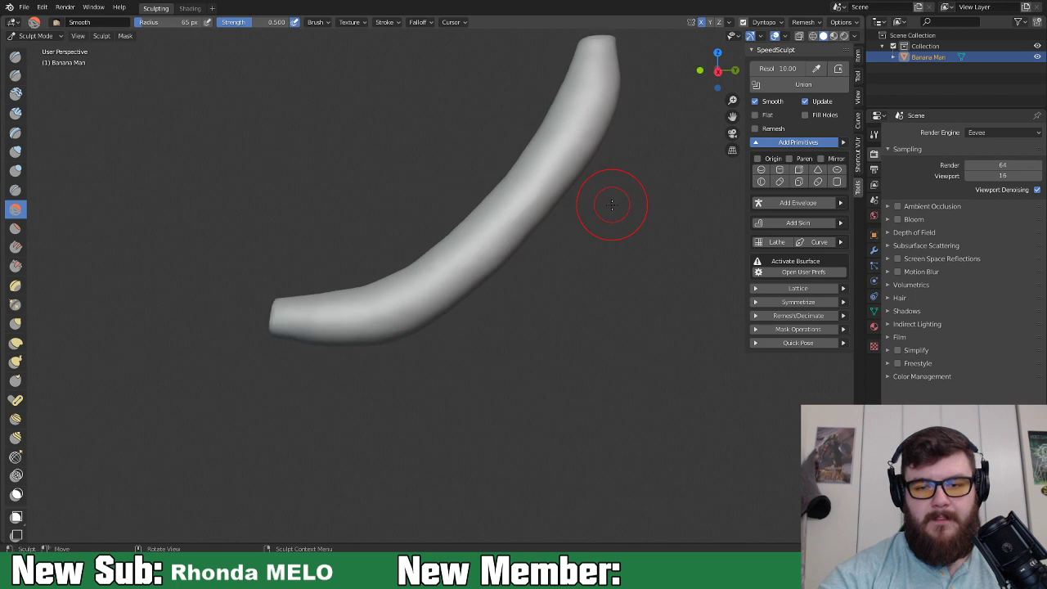
Deepen the banana's curve and adjust its shape from several angles using the Elastic Deform brush at a 230 px radius.
{"action": "left_click", "coordinate": [16, 344]}
{"action": "key", "text": "f"}
{"action": "left_click", "coordinate": [597, 318]}
{"action": "left_click_drag", "start_coordinate": [476, 209], "coordinate": [532, 242]}
{"action": "key", "text": "ctrl+z"}
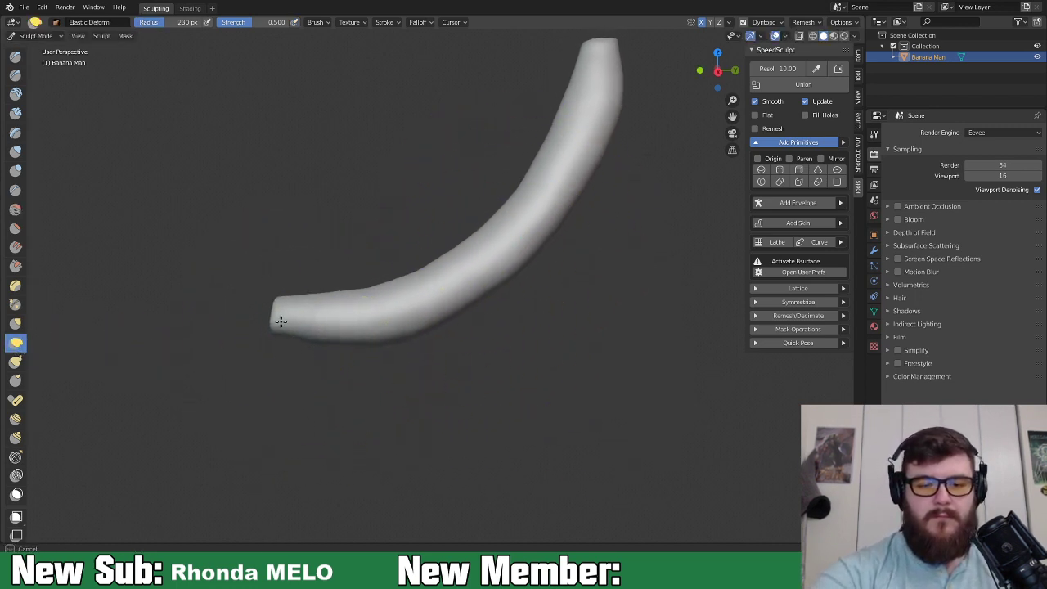
{"action": "left_click_drag", "start_coordinate": [608, 49], "coordinate": [613, 54]}
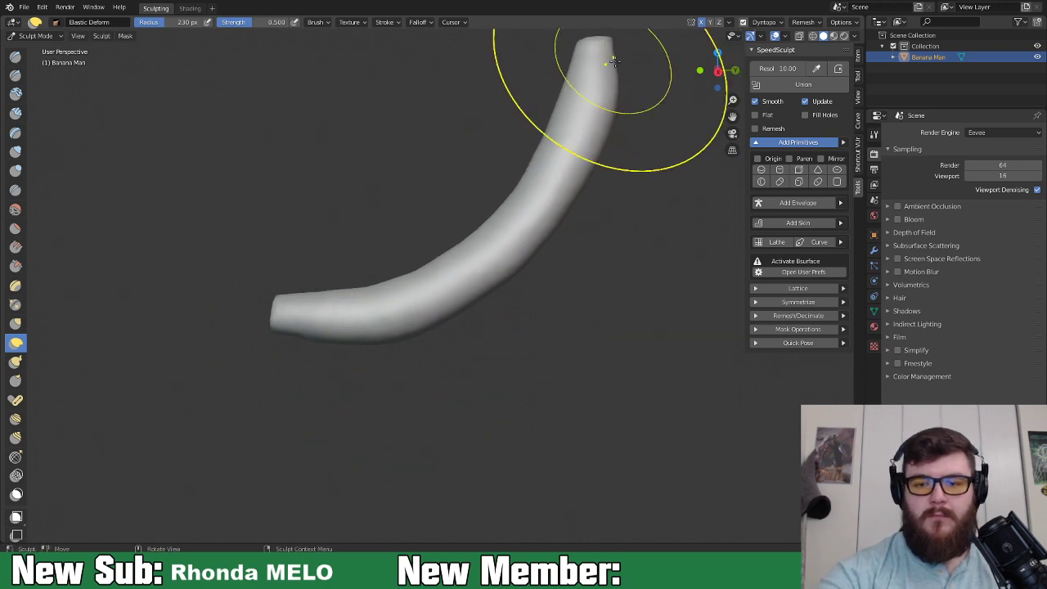
{"action": "left_click_drag", "start_coordinate": [512, 180], "coordinate": [526, 186]}
{"action": "mouse_move", "coordinate": [584, 266]}
{"action": "middle_mouse_down"}
{"action": "mouse_move", "coordinate": [433, 257]}
{"action": "mouse_move", "coordinate": [489, 254]}
{"action": "middle_mouse_up"}
{"action": "left_click_drag", "start_coordinate": [409, 234], "coordinate": [430, 228]}
{"action": "middle_click_drag", "start_coordinate": [449, 241], "coordinate": [696, 322]}
{"action": "mouse_move", "coordinate": [523, 276]}
{"action": "left_mouse_down"}
{"action": "mouse_move", "coordinate": [537, 274]}
{"action": "mouse_move", "coordinate": [526, 296]}
{"action": "left_mouse_up"}
{"action": "mouse_move", "coordinate": [526, 296]}
{"action": "middle_mouse_down"}
{"action": "mouse_move", "coordinate": [499, 242]}
{"action": "mouse_move", "coordinate": [488, 262]}
{"action": "middle_mouse_up"}
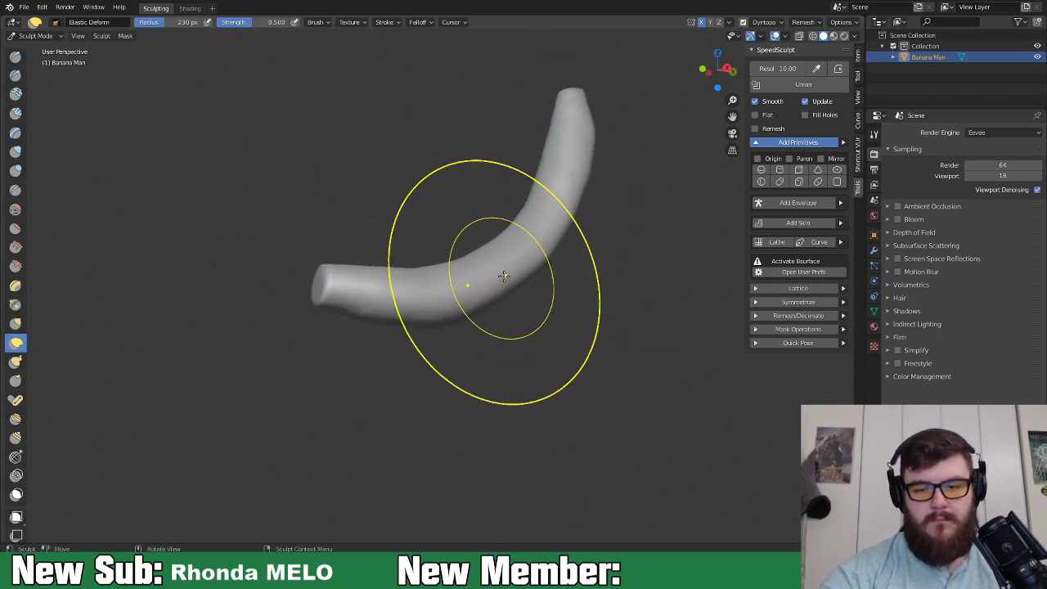
Turn off Dyntopo and thicken the middle of the banana with the Inflate/Deflate brush at a 230 px radius.
{"action": "key", "text": "i"}
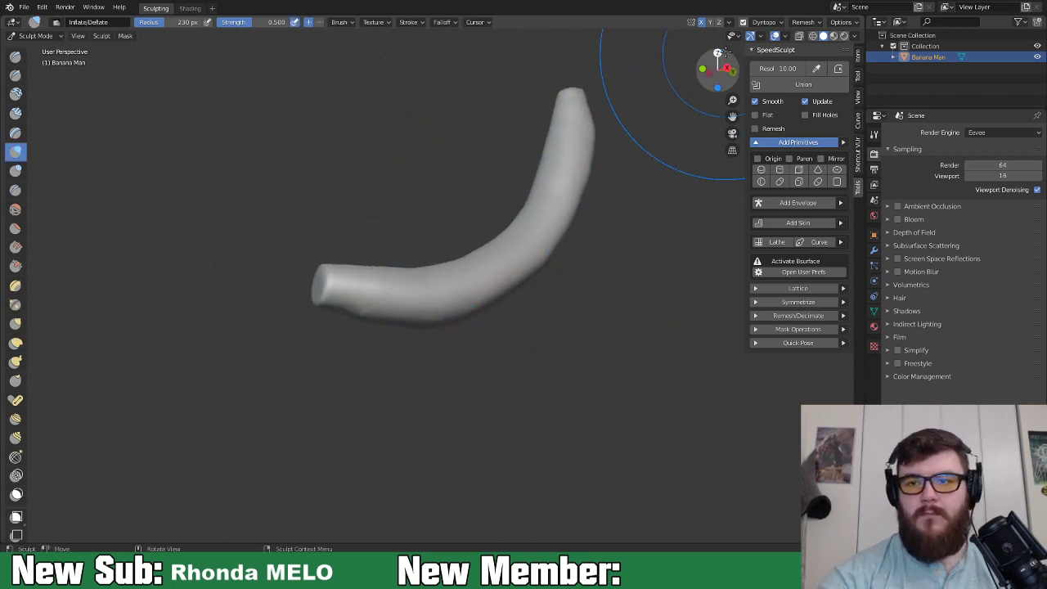
{"action": "left_click", "coordinate": [744, 22]}
{"action": "left_click_drag", "start_coordinate": [556, 208], "coordinate": [517, 264]}
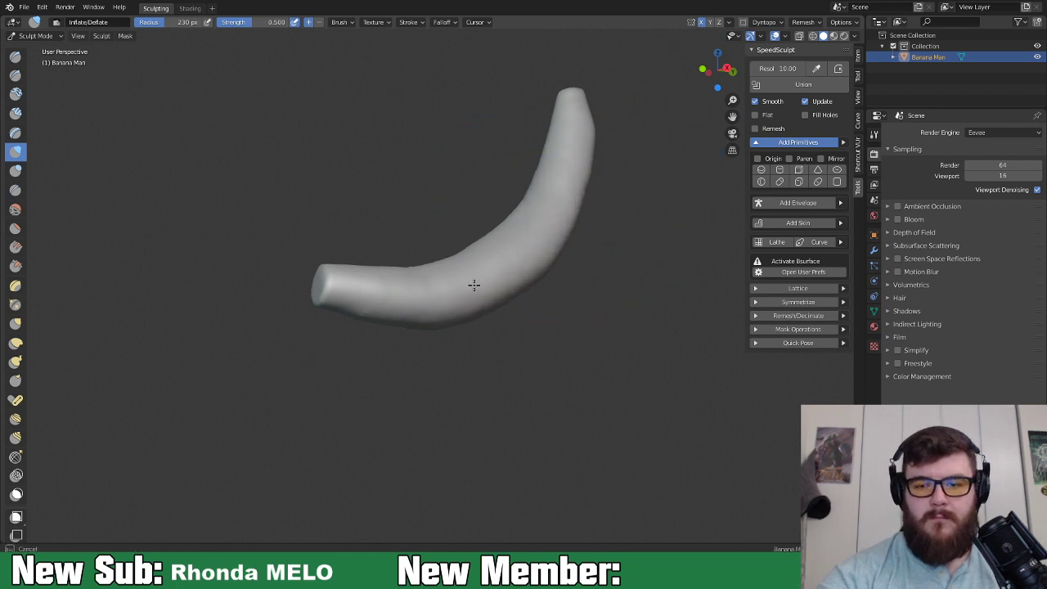
{"action": "left_click_drag", "start_coordinate": [410, 292], "coordinate": [512, 272]}
{"action": "mouse_move", "coordinate": [583, 154]}
{"action": "middle_mouse_down"}
{"action": "mouse_move", "coordinate": [540, 197]}
{"action": "mouse_move", "coordinate": [605, 172]}
{"action": "mouse_move", "coordinate": [564, 229]}
{"action": "mouse_move", "coordinate": [557, 260]}
{"action": "mouse_move", "coordinate": [542, 147]}
{"action": "middle_mouse_up"}
{"action": "left_click_drag", "start_coordinate": [542, 147], "coordinate": [501, 199]}
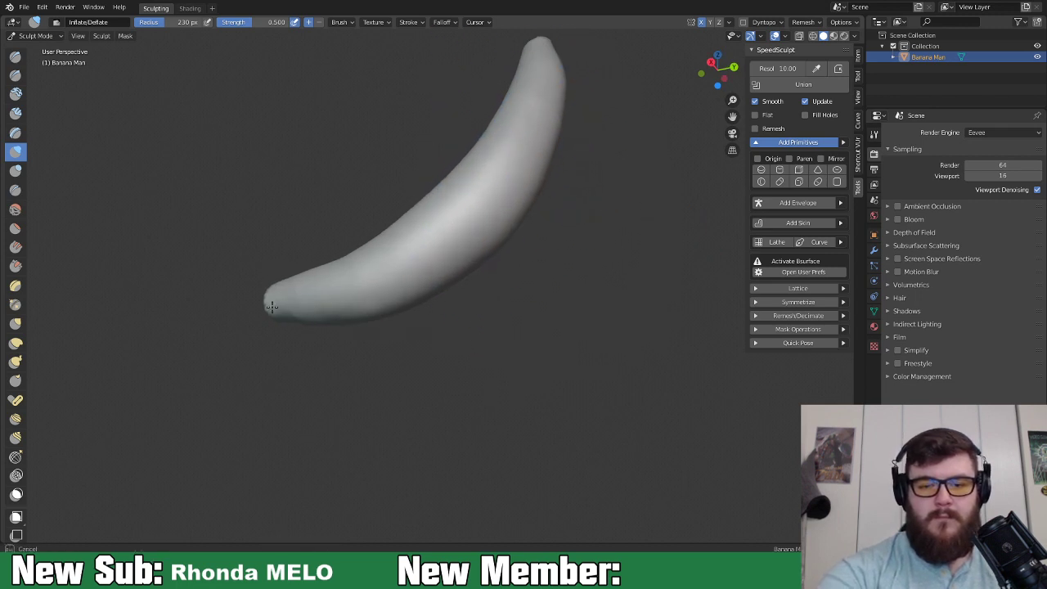
Inflate the banana's lower end, upper section and outer curve from several angles to even out its thickness.
{"action": "left_click_drag", "start_coordinate": [315, 316], "coordinate": [280, 304]}
{"action": "middle_click_drag", "start_coordinate": [540, 57], "coordinate": [654, 211]}
{"action": "left_click_drag", "start_coordinate": [627, 77], "coordinate": [599, 211]}
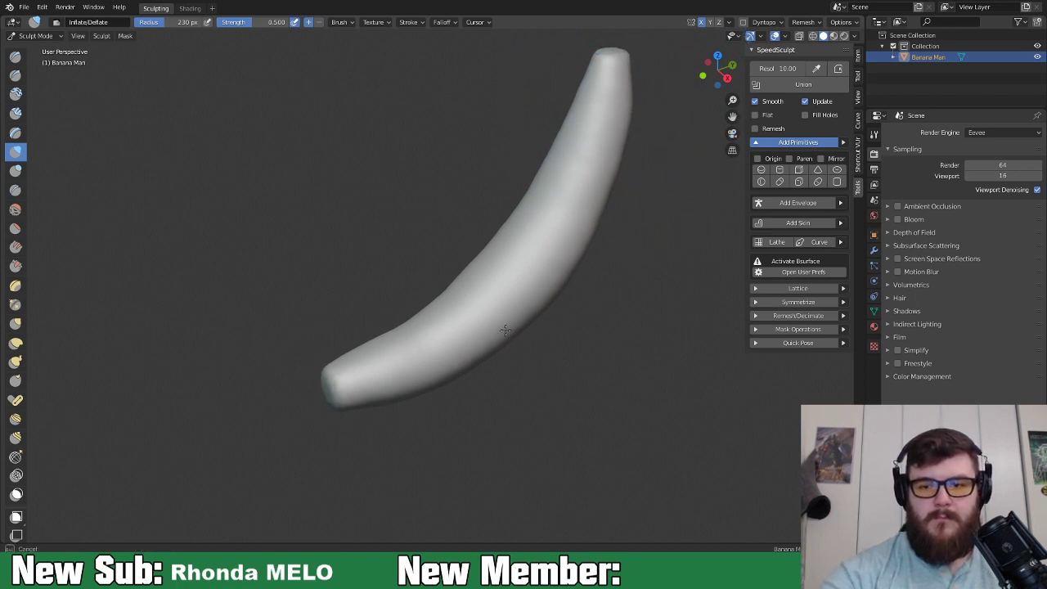
{"action": "left_click_drag", "start_coordinate": [578, 283], "coordinate": [587, 283]}
{"action": "mouse_move", "coordinate": [610, 283]}
{"action": "middle_mouse_down"}
{"action": "mouse_move", "coordinate": [691, 307]}
{"action": "mouse_move", "coordinate": [642, 315]}
{"action": "middle_mouse_up"}
{"action": "middle_click_drag", "start_coordinate": [552, 347], "coordinate": [526, 370], "text": "shift"}
{"action": "mouse_move", "coordinate": [565, 374]}
{"action": "middle_mouse_down"}
{"action": "mouse_move", "coordinate": [551, 304]}
{"action": "mouse_move", "coordinate": [682, 295]}
{"action": "mouse_move", "coordinate": [627, 318]}
{"action": "middle_mouse_up"}
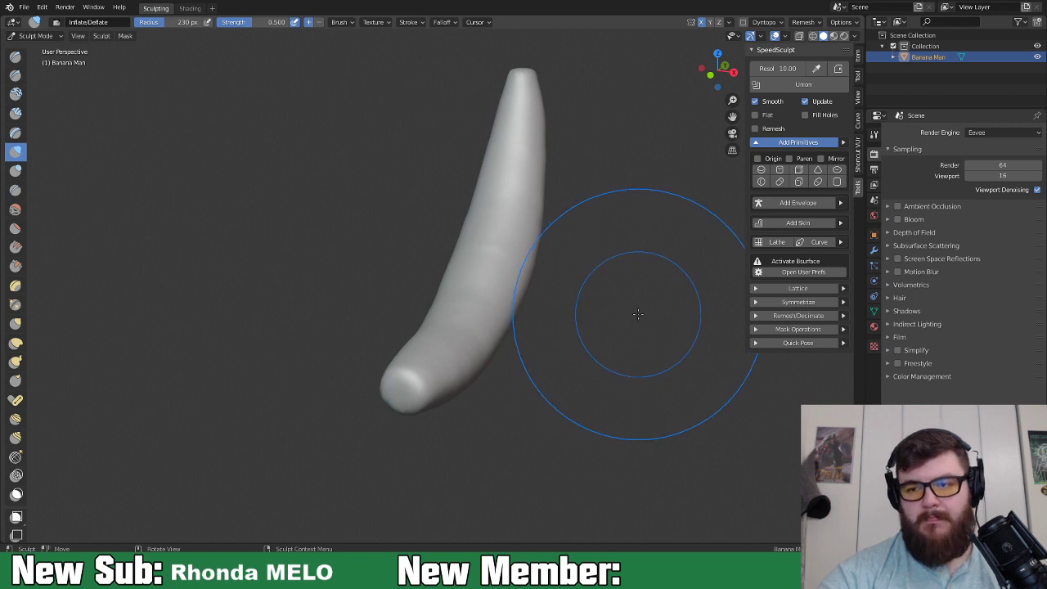
Switch the banana from Sculpt Mode to Object Mode.
{"action": "left_click", "coordinate": [42, 36]}
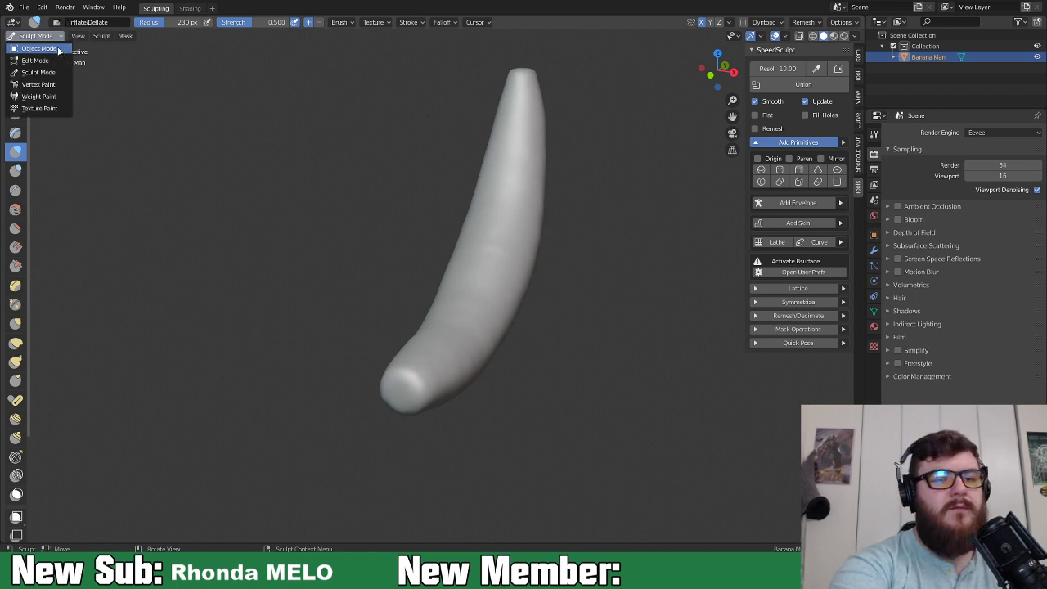
{"action": "left_click", "coordinate": [58, 49]}
{"action": "middle_click_drag", "start_coordinate": [633, 254], "coordinate": [619, 346]}
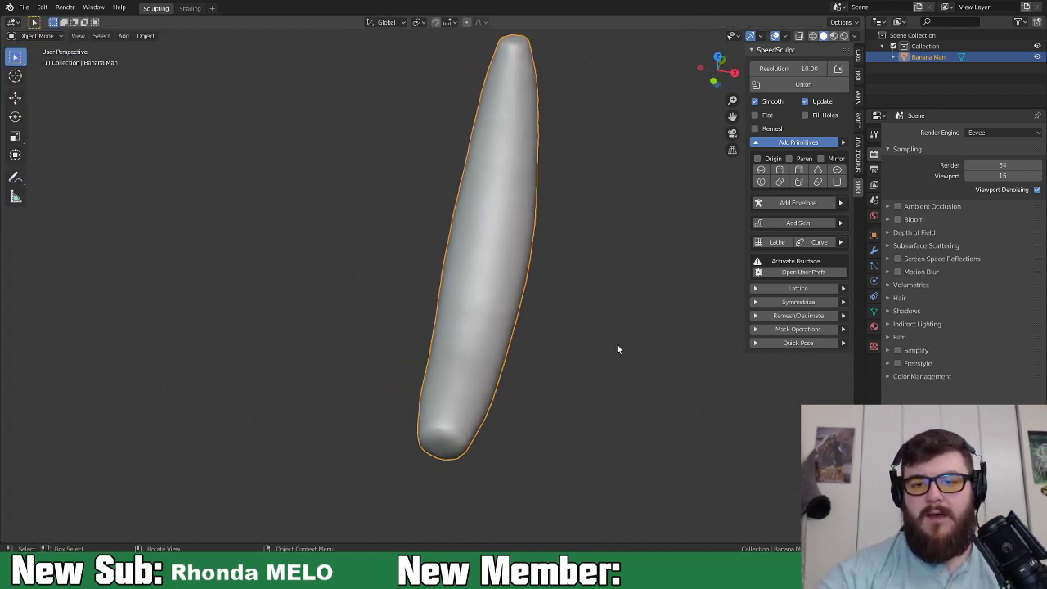
Add a cube metaball on the banana's inner curve and set its resolution to 0.5 m.
{"action": "left_click", "coordinate": [837, 182]}
{"action": "left_click", "coordinate": [479, 275]}
{"action": "middle_click_drag", "start_coordinate": [480, 276], "coordinate": [521, 325]}
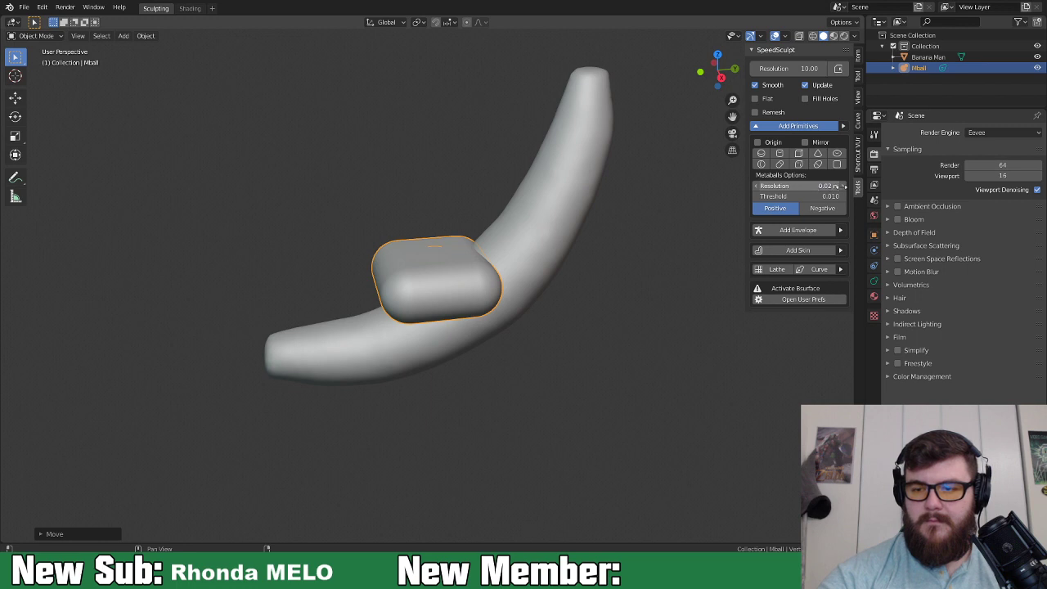
{"action": "left_click_drag", "start_coordinate": [850, 159], "coordinate": [815, 169]}
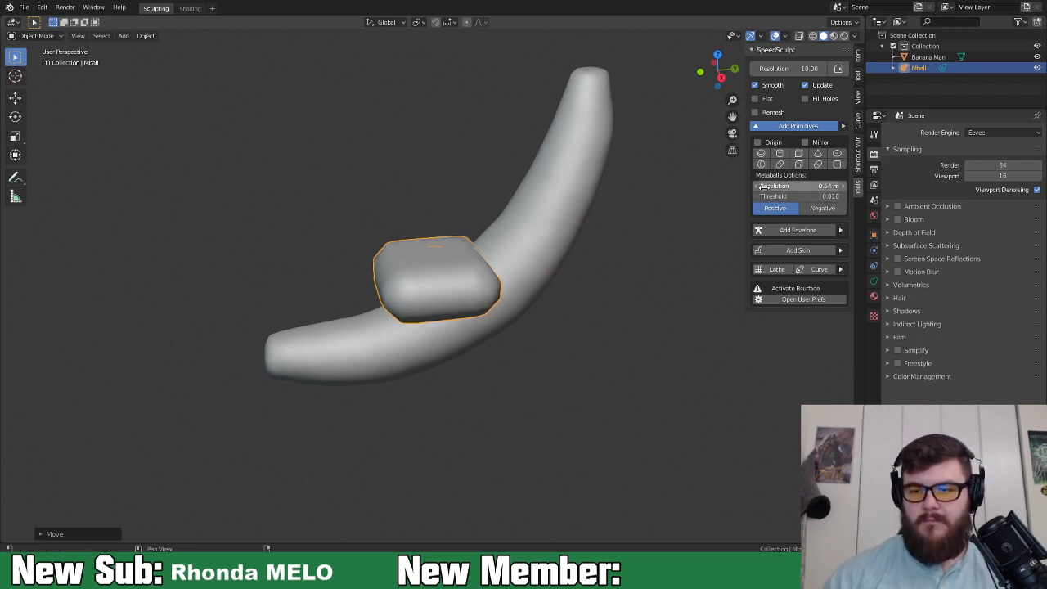
{"action": "left_click", "coordinate": [804, 188]}
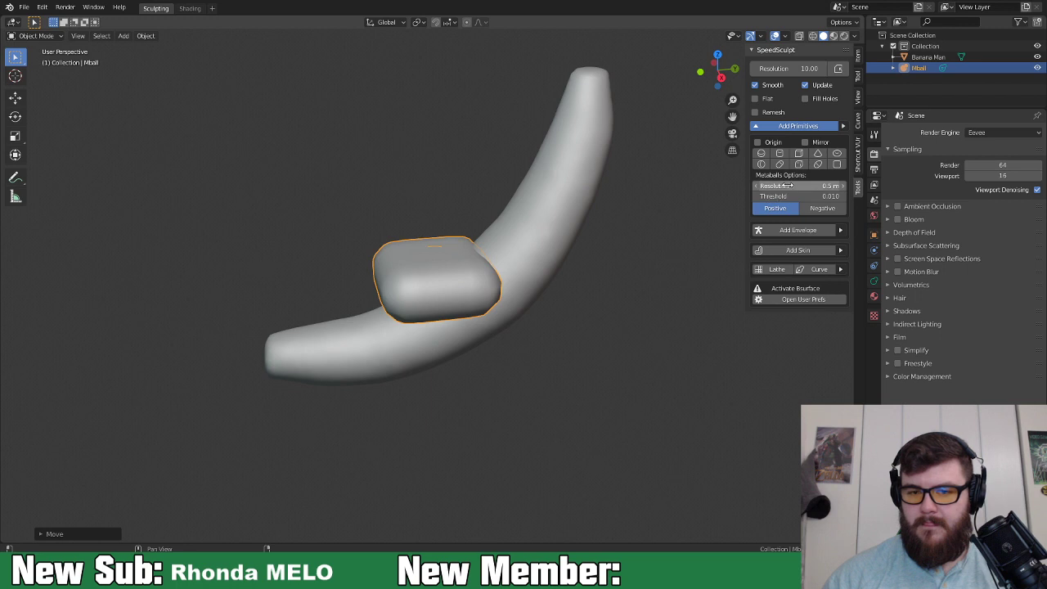
Scale the metaball down and rotate it against the banana's inner curve.
{"action": "middle_click_drag", "start_coordinate": [524, 312], "coordinate": [504, 284]}
{"action": "key", "text": "s"}
{"action": "left_click", "coordinate": [559, 294]}
{"action": "key", "text": "r"}
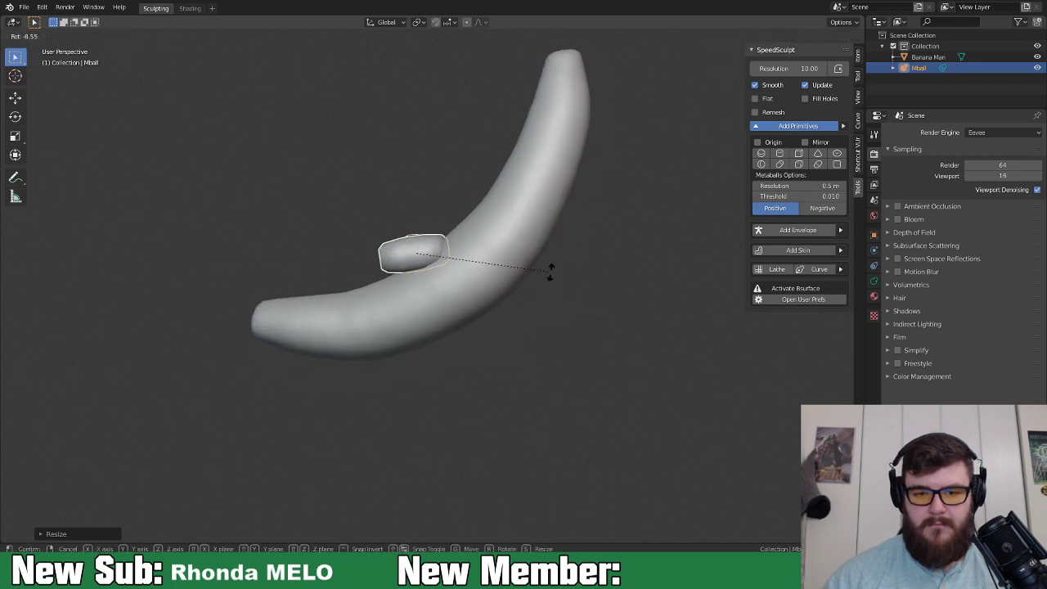
{"action": "left_click", "coordinate": [553, 221]}
{"action": "middle_click_drag", "start_coordinate": [550, 236], "coordinate": [576, 275]}
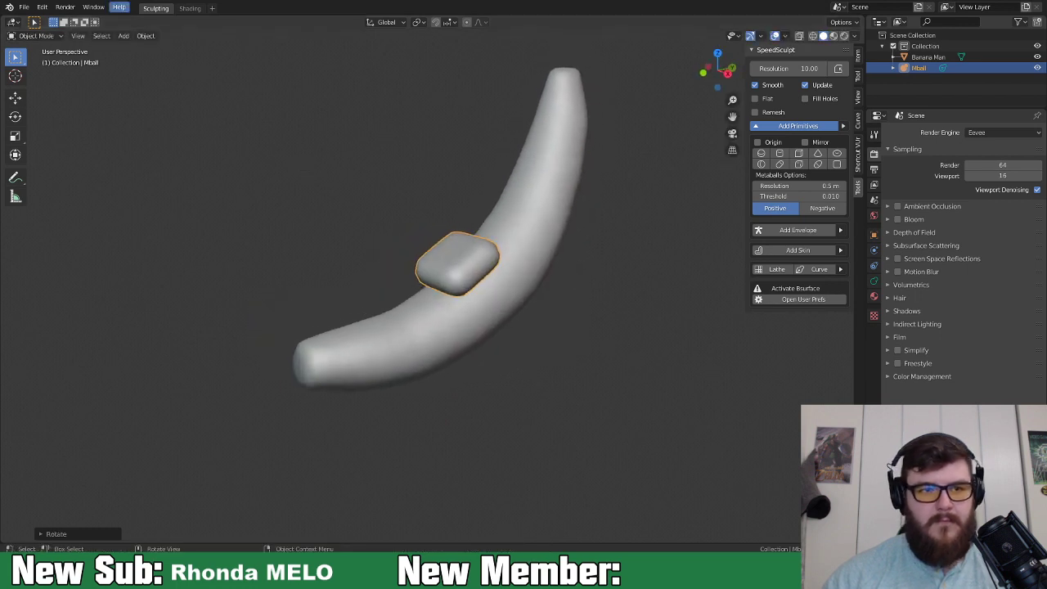
Enter Edit Mode on the metaball and try moving it down along the banana.
{"action": "left_click", "coordinate": [37, 35]}
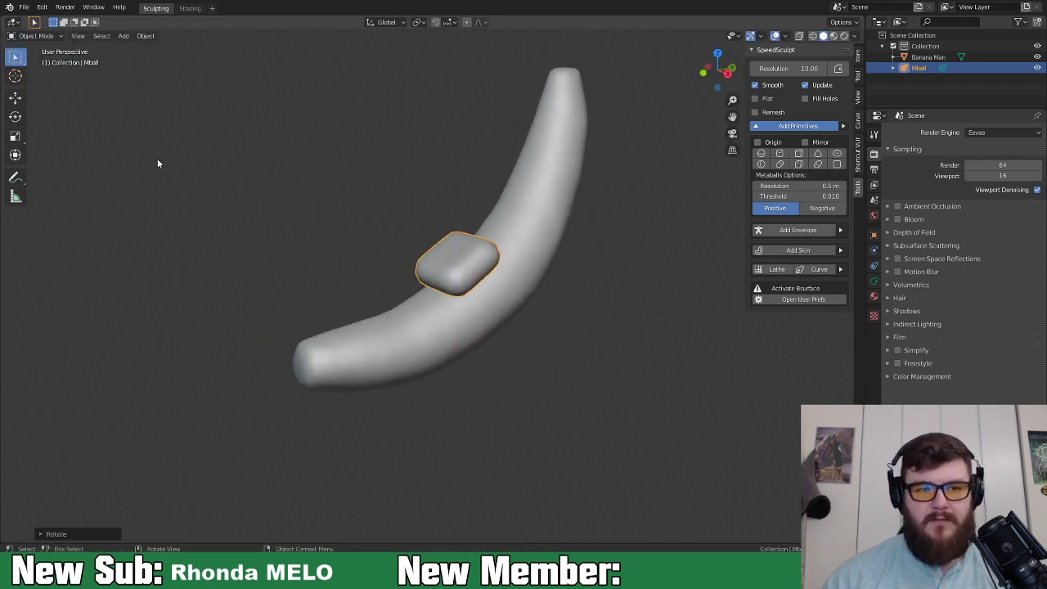
{"action": "left_click", "coordinate": [37, 36]}
{"action": "left_click", "coordinate": [33, 62]}
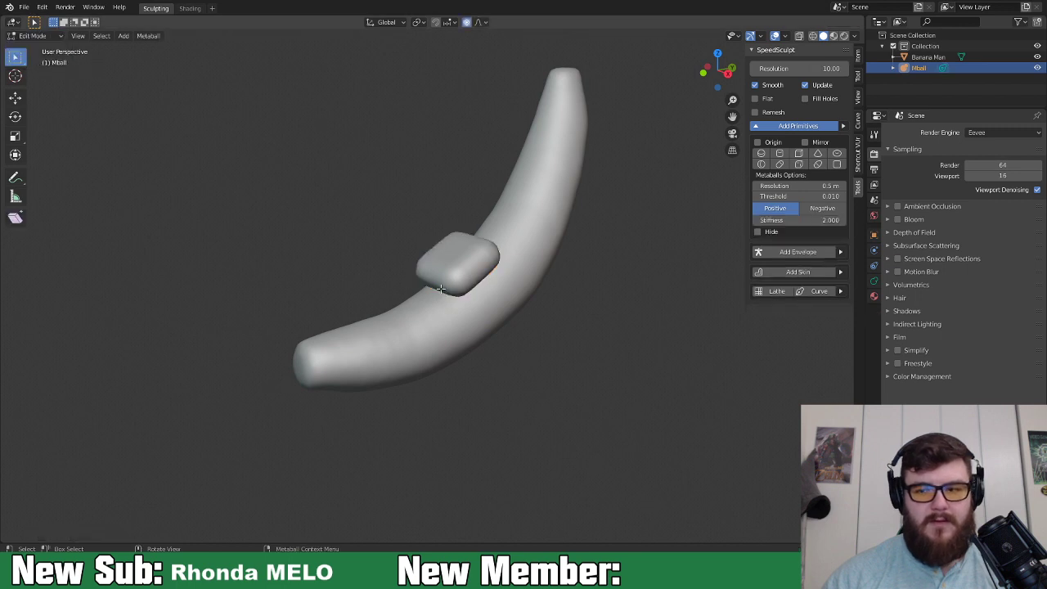
{"action": "key", "text": "g"}
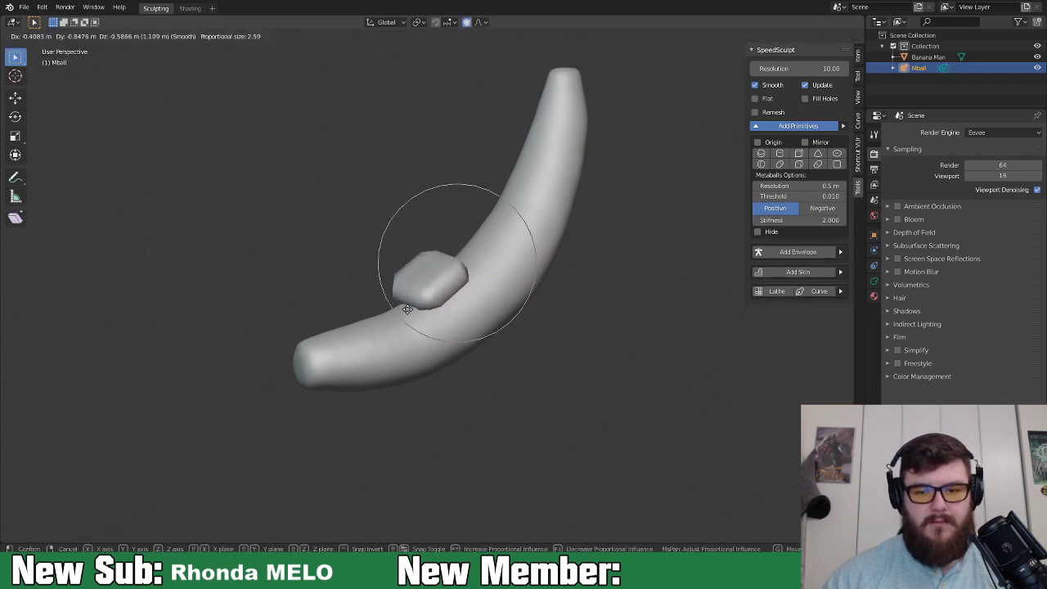
{"action": "right_click", "coordinate": [409, 308]}
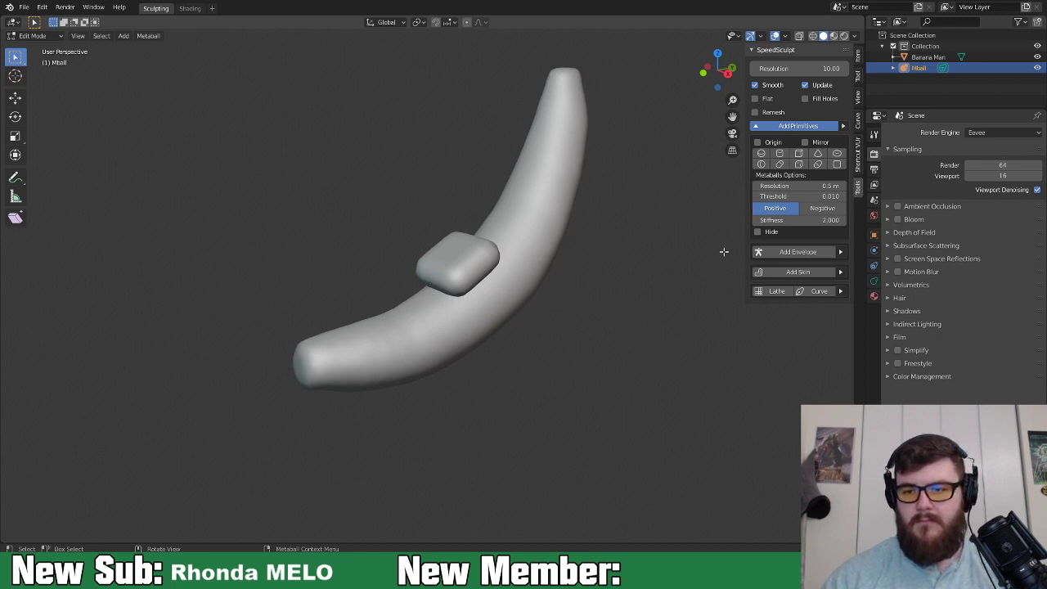
Return to Object Mode and delete the metaball.
{"action": "left_click", "coordinate": [37, 35]}
{"action": "left_click", "coordinate": [32, 49]}
{"action": "key", "text": "x"}
{"action": "left_click", "coordinate": [456, 264]}
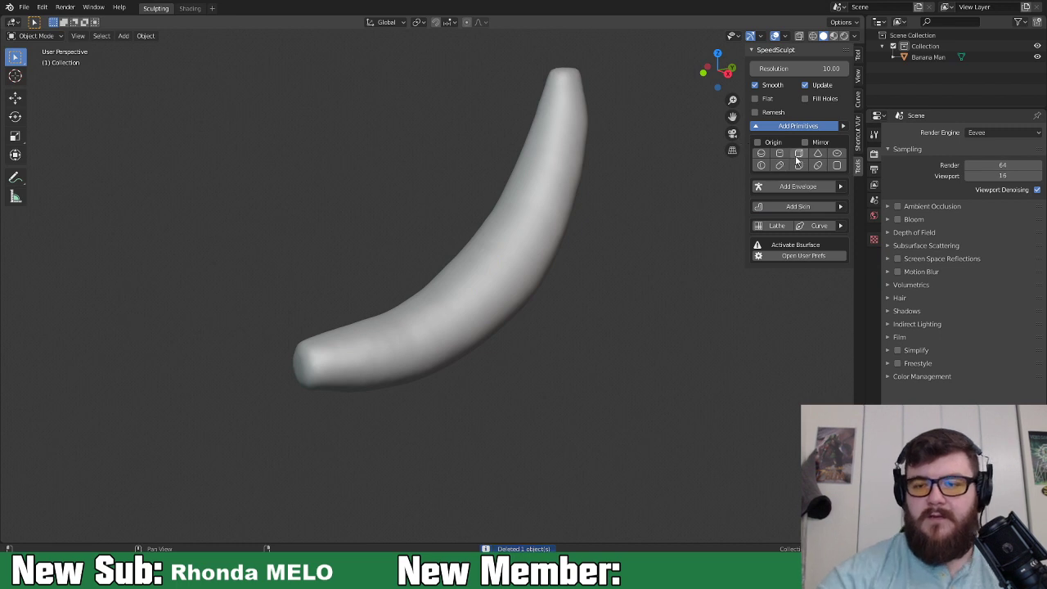
Add a cube primitive on the banana's inner curve and centre it on the body in front view.
{"action": "left_click", "coordinate": [797, 161]}
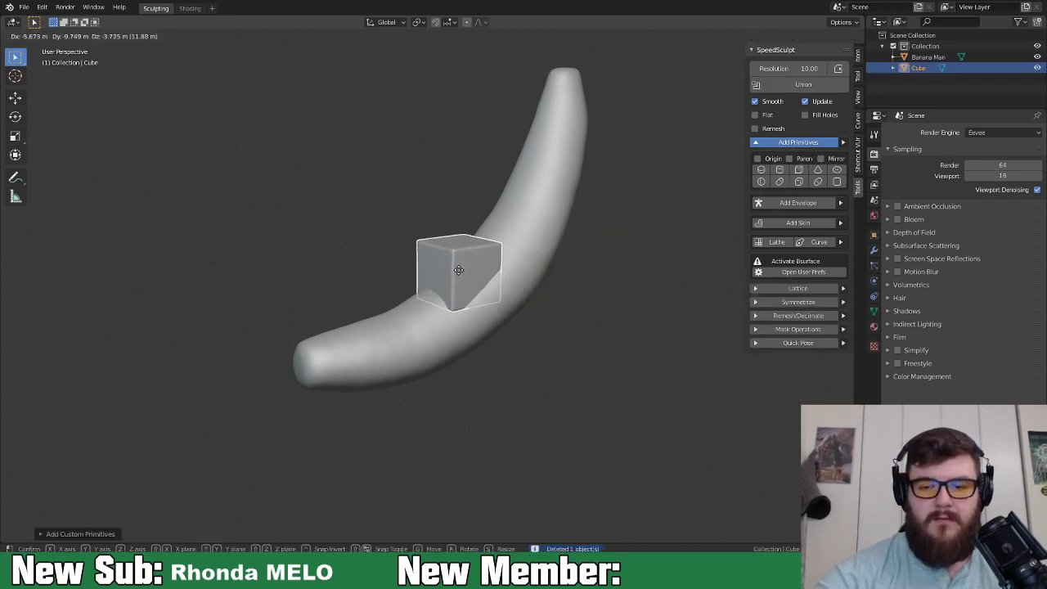
{"action": "left_click", "coordinate": [497, 275]}
{"action": "key", "text": "KP_1"}
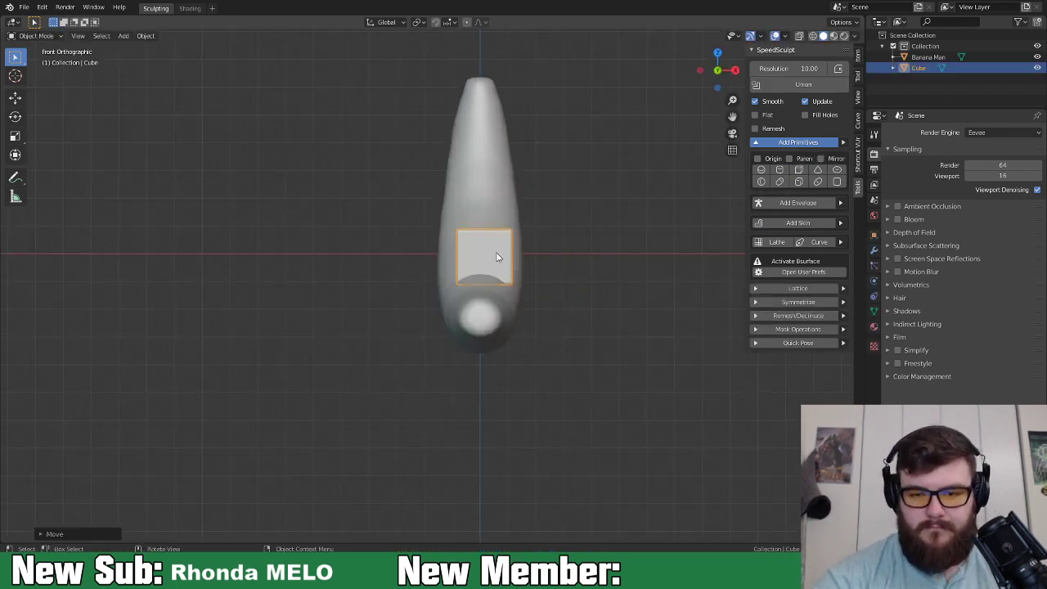
{"action": "key", "text": "g"}
{"action": "left_click", "coordinate": [487, 241]}
{"action": "middle_click_drag", "start_coordinate": [569, 297], "coordinate": [474, 323]}
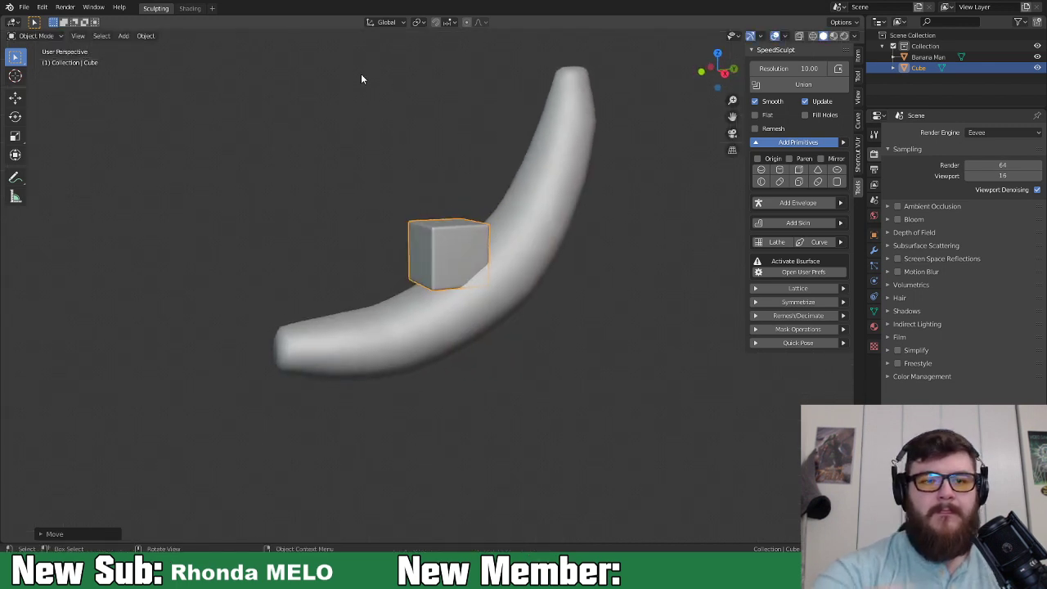
In Sculpt Mode, pull the cube's lower part toward the banana's lower end using Snake Hook at a 95 px radius.
{"action": "left_click", "coordinate": [41, 36]}
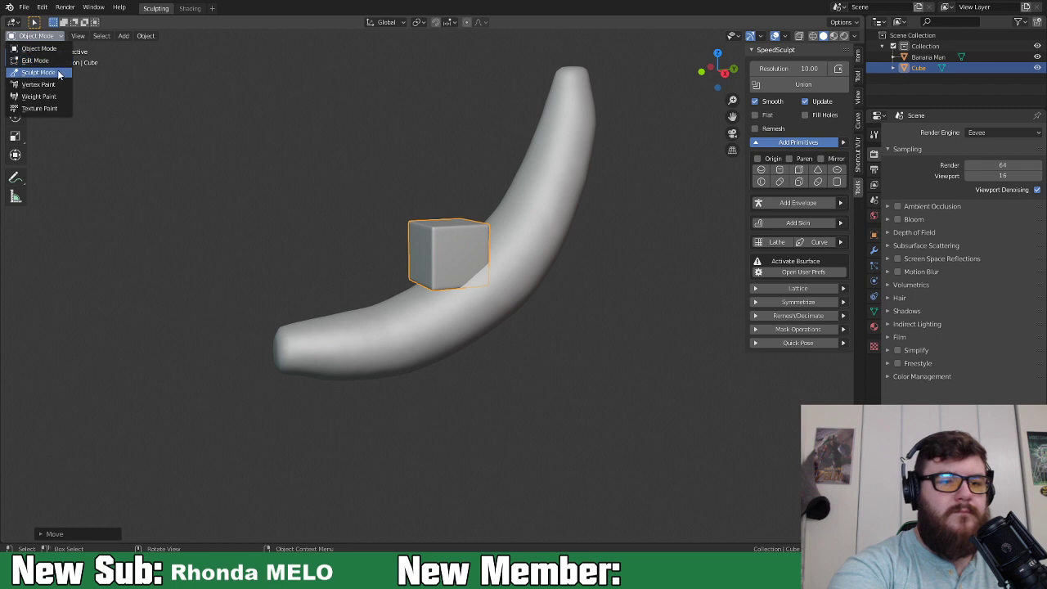
{"action": "left_click", "coordinate": [49, 72]}
{"action": "key", "text": "f"}
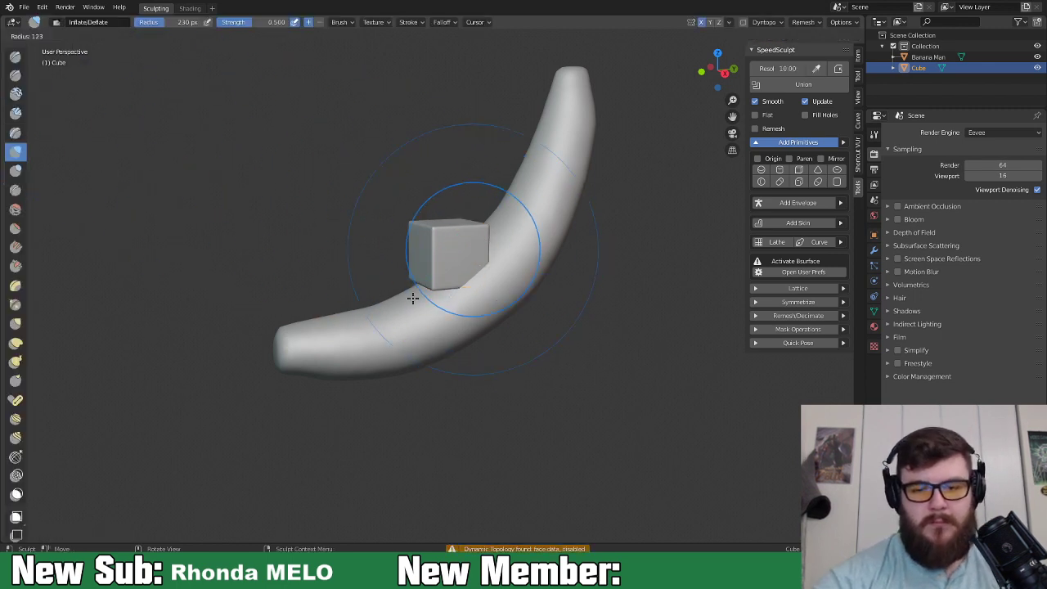
{"action": "left_click", "coordinate": [421, 292]}
{"action": "key", "text": "k"}
{"action": "mouse_move", "coordinate": [432, 270]}
{"action": "left_mouse_down"}
{"action": "mouse_move", "coordinate": [404, 304]}
{"action": "mouse_move", "coordinate": [301, 325]}
{"action": "left_mouse_up"}
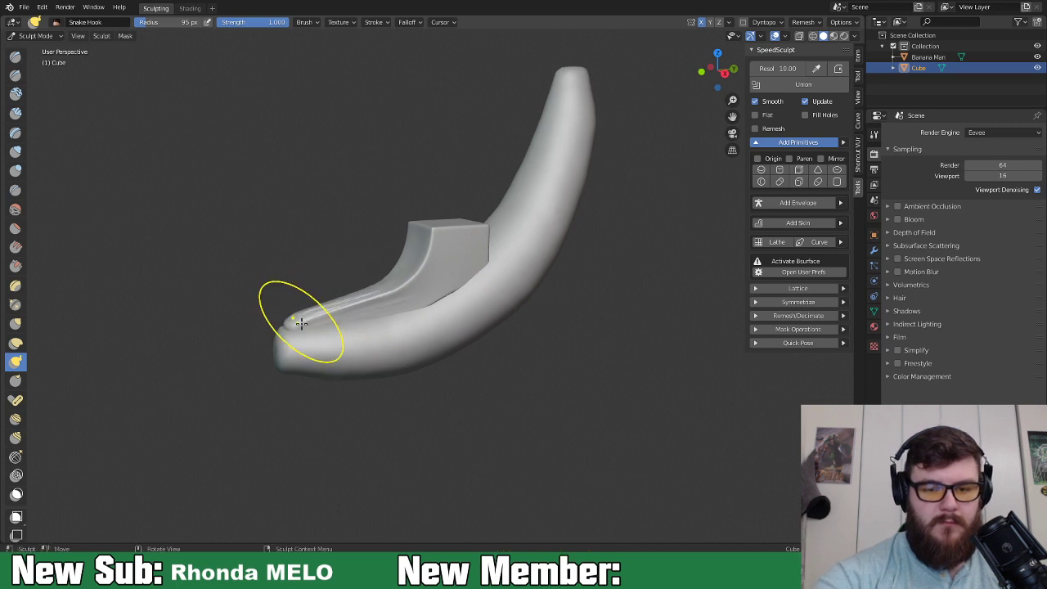
Enable Dyntopo and shape the cube with Snake Hook into a smooth, tapered strip along the banana's inner curve.
{"action": "mouse_move", "coordinate": [450, 304]}
{"action": "middle_mouse_down"}
{"action": "mouse_move", "coordinate": [500, 342]}
{"action": "mouse_move", "coordinate": [493, 331]}
{"action": "mouse_move", "coordinate": [507, 325]}
{"action": "middle_mouse_up"}
{"action": "left_click_drag", "start_coordinate": [500, 257], "coordinate": [500, 278]}
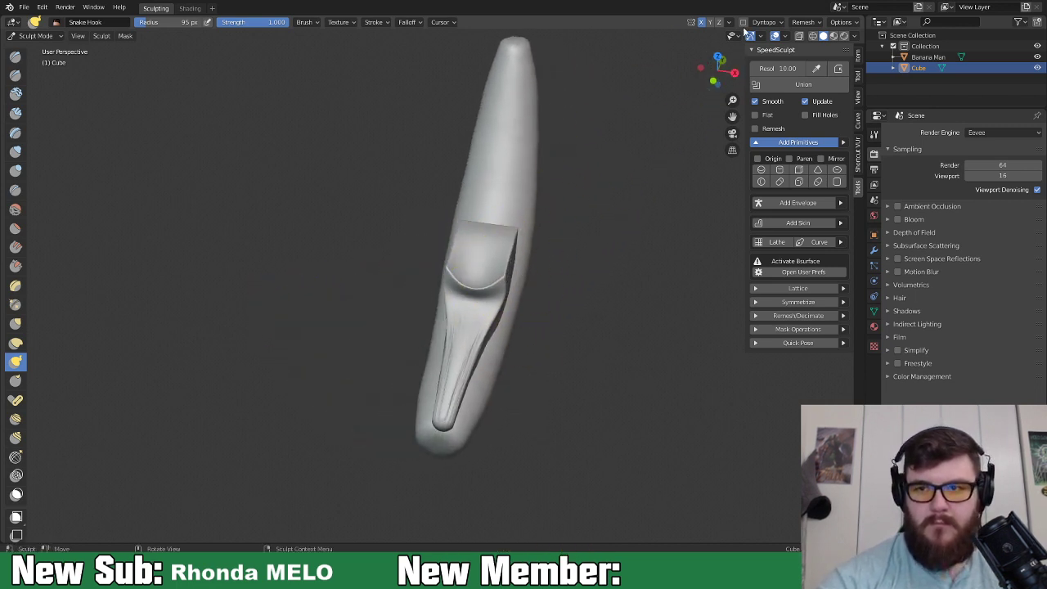
{"action": "mouse_move", "coordinate": [479, 303]}
{"action": "left_mouse_down"}
{"action": "mouse_move", "coordinate": [466, 406]}
{"action": "mouse_move", "coordinate": [501, 286]}
{"action": "left_mouse_up"}
{"action": "middle_click_drag", "start_coordinate": [502, 277], "coordinate": [455, 206]}
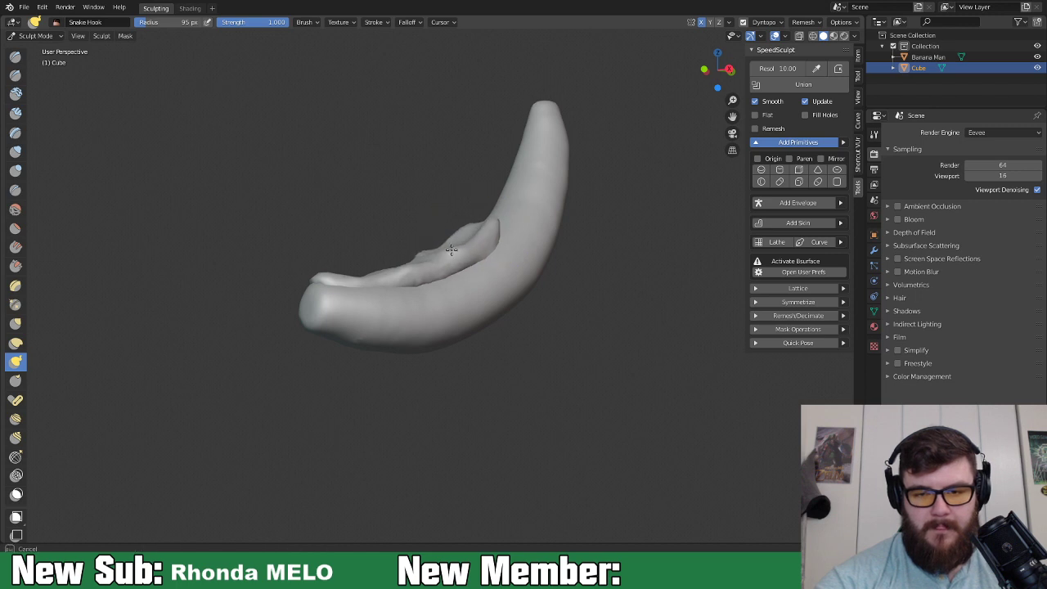
{"action": "mouse_move", "coordinate": [443, 251]}
{"action": "middle_mouse_down"}
{"action": "mouse_move", "coordinate": [492, 325]}
{"action": "mouse_move", "coordinate": [346, 319]}
{"action": "middle_mouse_up"}
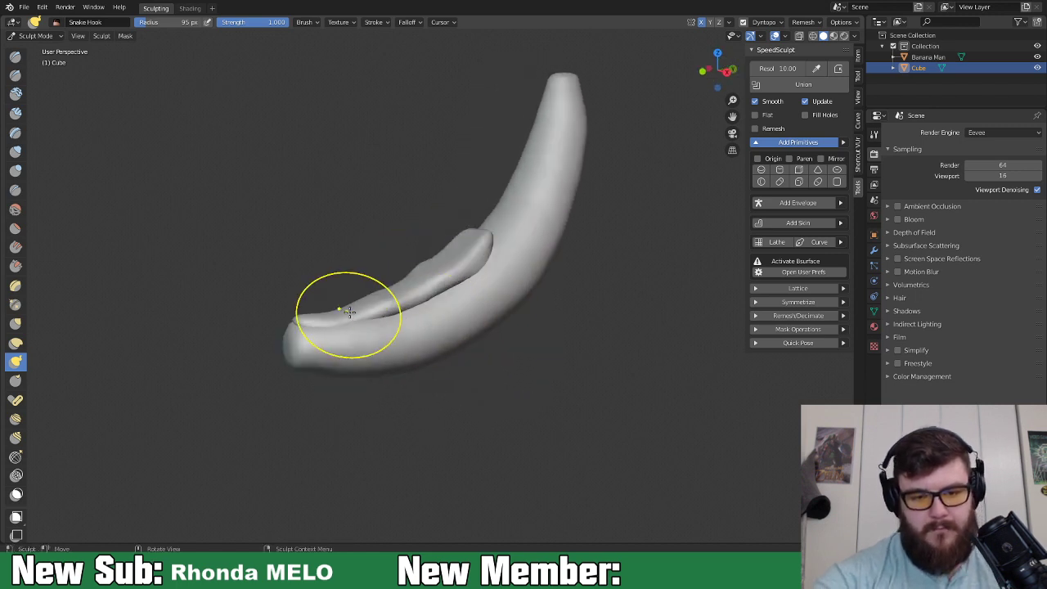
{"action": "mouse_move", "coordinate": [371, 302]}
{"action": "middle_mouse_down"}
{"action": "mouse_move", "coordinate": [409, 271]}
{"action": "mouse_move", "coordinate": [534, 316]}
{"action": "mouse_move", "coordinate": [510, 261]}
{"action": "middle_mouse_up"}
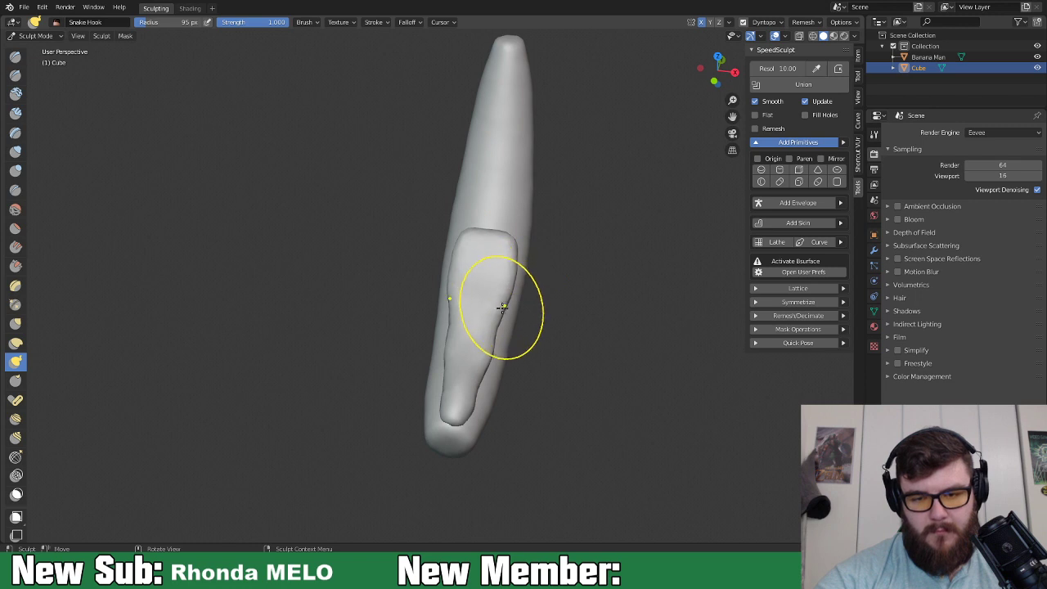
{"action": "left_click_drag", "start_coordinate": [470, 391], "coordinate": [480, 392]}
Leave sculpting on the inner strip and return to Object Mode.
{"action": "mouse_move", "coordinate": [472, 389]}
{"action": "middle_mouse_down"}
{"action": "mouse_move", "coordinate": [455, 332]}
{"action": "mouse_move", "coordinate": [509, 281]}
{"action": "middle_mouse_up"}
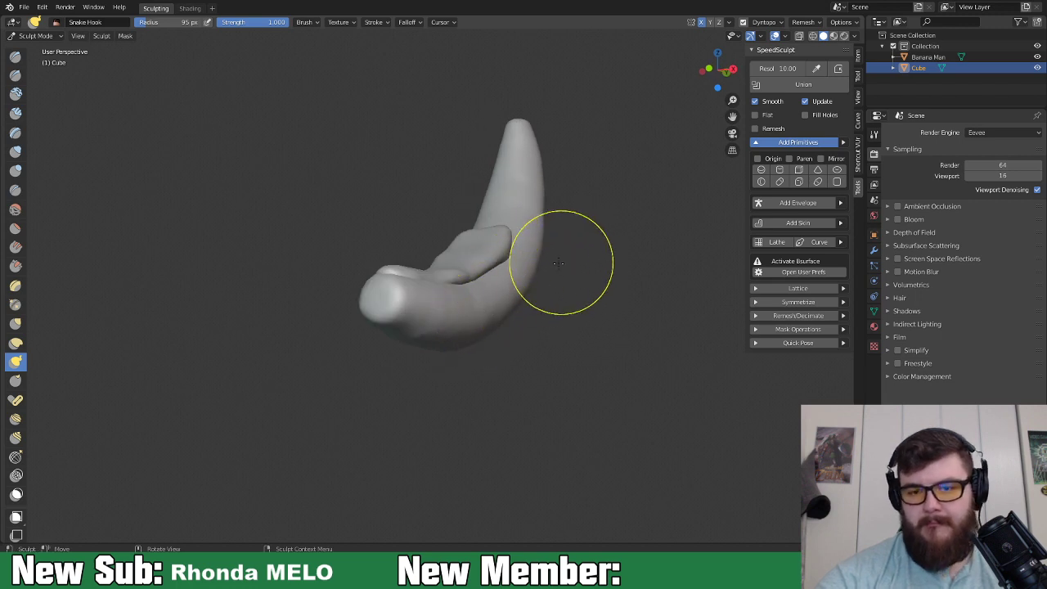
{"action": "left_click", "coordinate": [49, 36]}
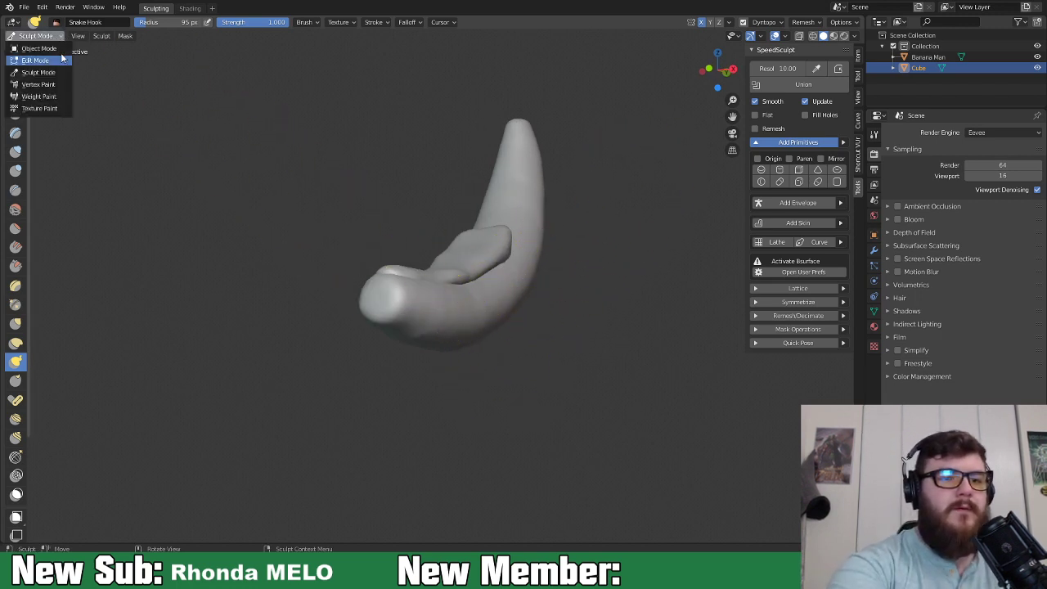
{"action": "left_click", "coordinate": [57, 51]}
Try placing a second, unmirrored cube against the side of the banana, and delete it.
{"action": "left_click", "coordinate": [799, 171]}
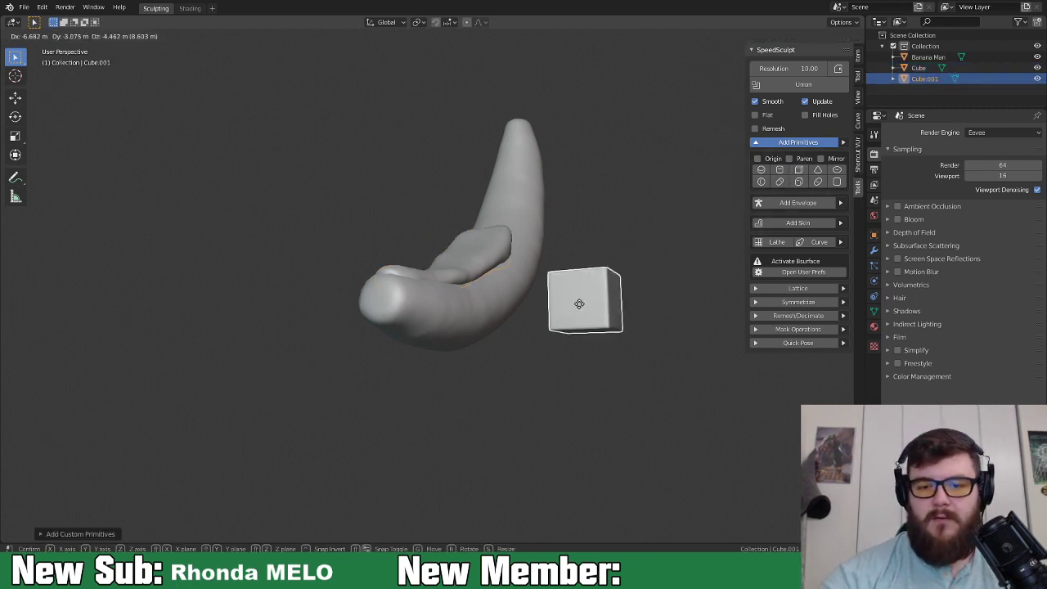
{"action": "left_click", "coordinate": [439, 309]}
{"action": "middle_click_drag", "start_coordinate": [439, 311], "coordinate": [583, 354]}
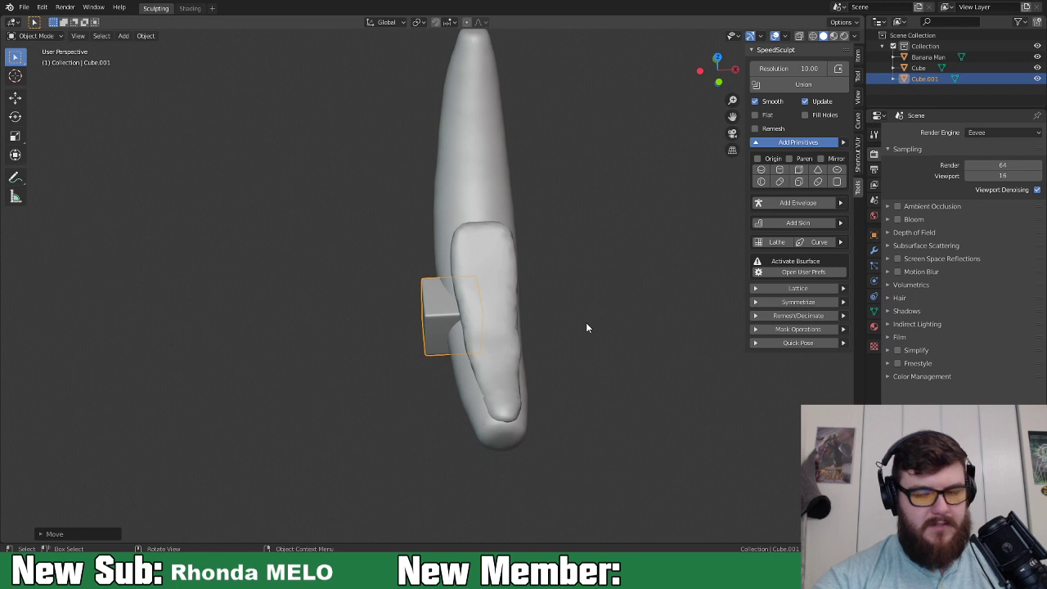
{"action": "key", "text": "z"}
{"action": "left_click", "coordinate": [646, 188]}
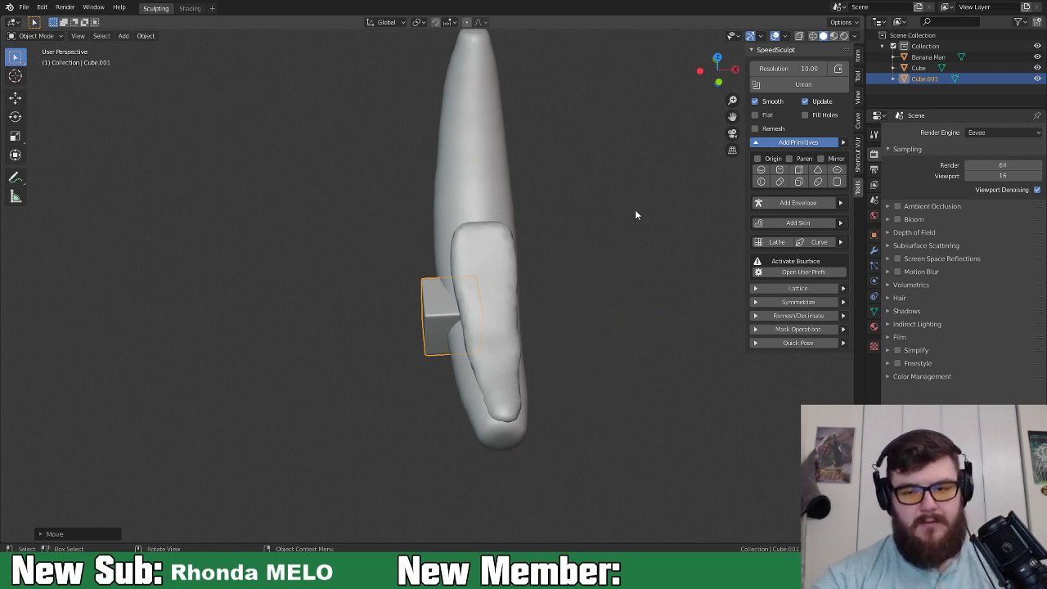
{"action": "key", "text": "x"}
{"action": "left_click", "coordinate": [623, 232]}
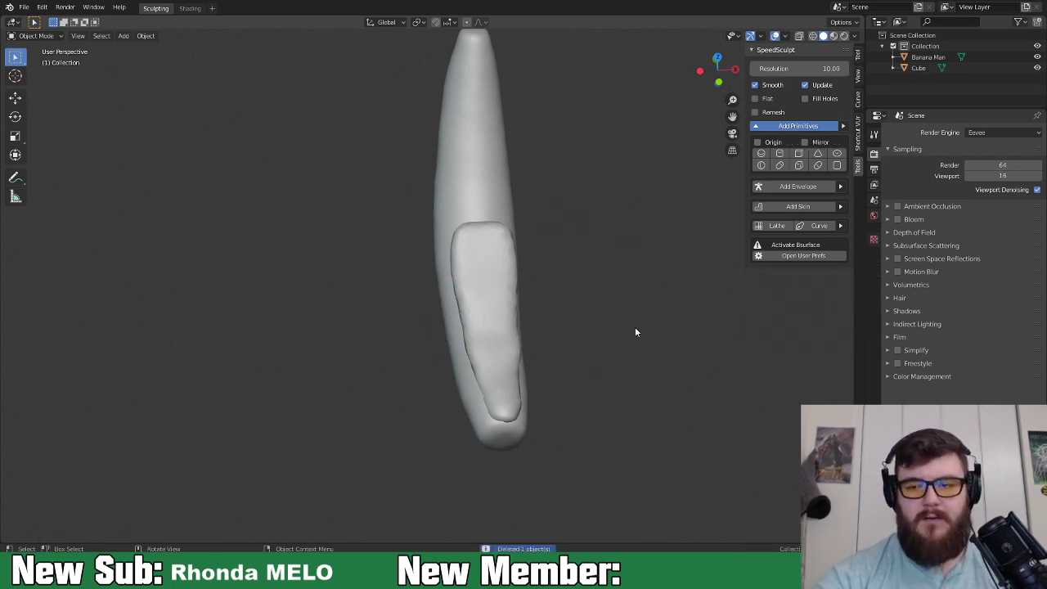
Enable Mirror for new primitives with Banana Man as the mirror object, and add a mirrored cube.
{"action": "left_click", "coordinate": [821, 142]}
{"action": "left_click", "coordinate": [793, 164]}
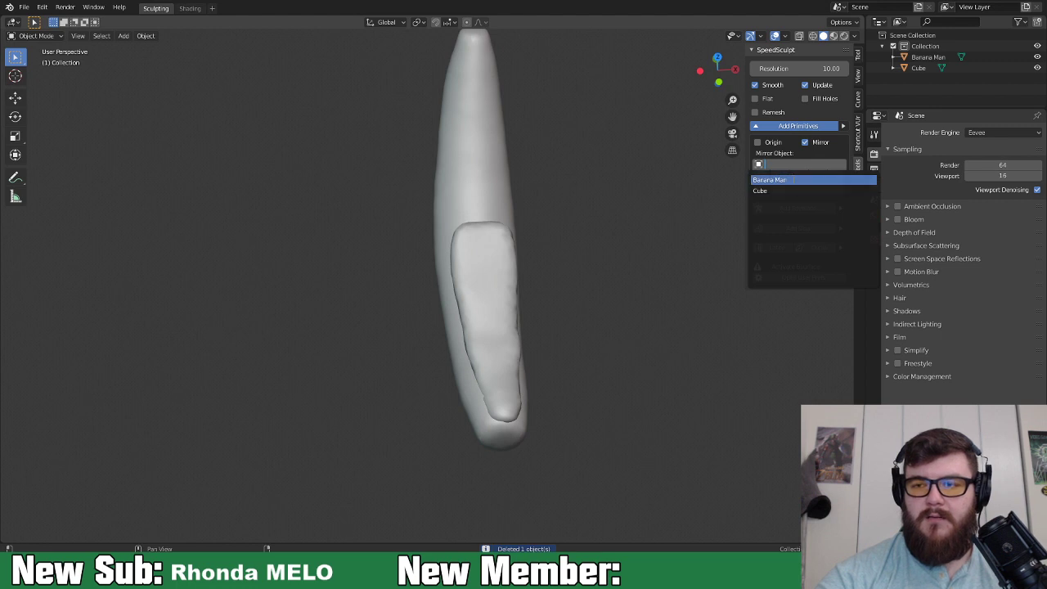
{"action": "left_click", "coordinate": [792, 180]}
{"action": "left_click", "coordinate": [545, 400]}
Position the mirrored cube pair against both sides of the banana, level with the upper part of the inner strip.
{"action": "middle_click_drag", "start_coordinate": [588, 386], "coordinate": [549, 381]}
{"action": "key", "text": "g"}
{"action": "left_click", "coordinate": [560, 329]}
{"action": "middle_click_drag", "start_coordinate": [559, 329], "coordinate": [662, 360]}
{"action": "key", "text": "g"}
{"action": "left_click", "coordinate": [566, 422]}
{"action": "key", "text": "g"}
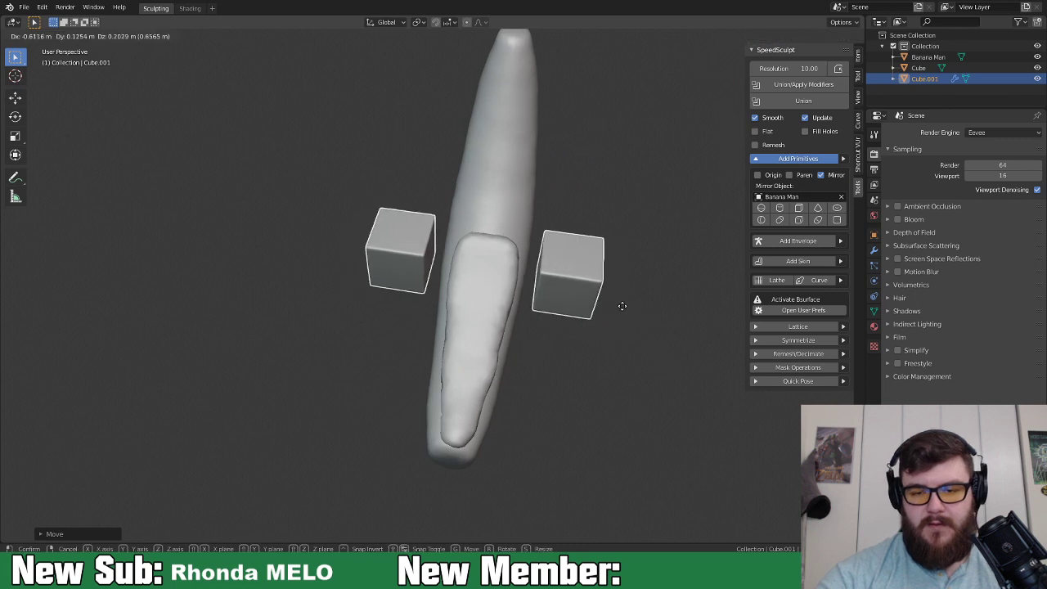
{"action": "left_click", "coordinate": [606, 314]}
{"action": "middle_click_drag", "start_coordinate": [612, 320], "coordinate": [581, 386]}
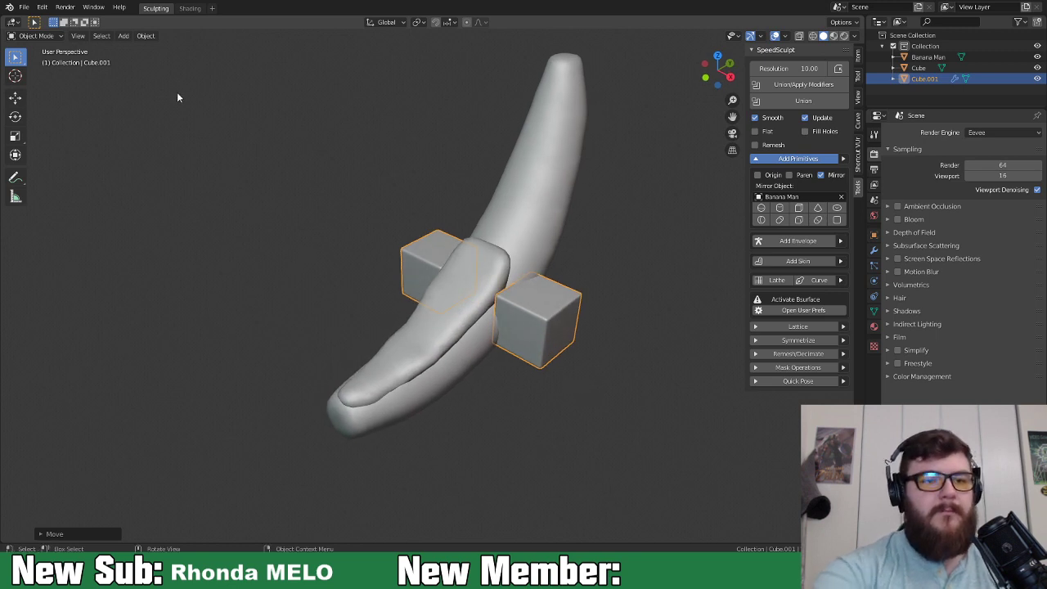
Switch the mirrored cube to Sculpt Mode and enable Dyntopo.
{"action": "left_click", "coordinate": [36, 36]}
{"action": "left_click", "coordinate": [57, 75]}
{"action": "middle_click_drag", "start_coordinate": [503, 322], "coordinate": [524, 331]}
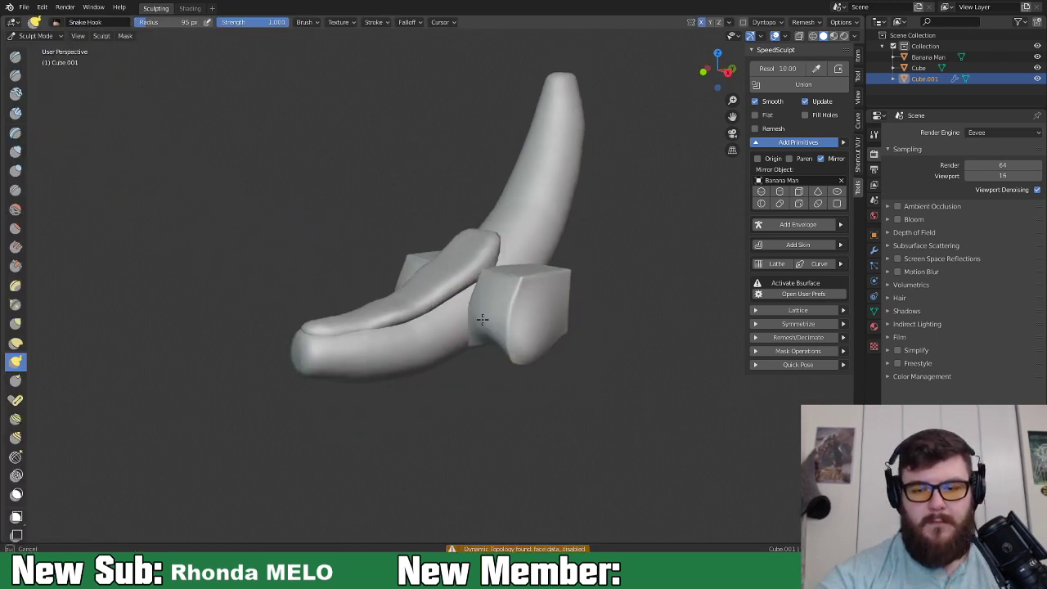
{"action": "left_click", "coordinate": [744, 23]}
{"action": "left_click", "coordinate": [708, 82]}
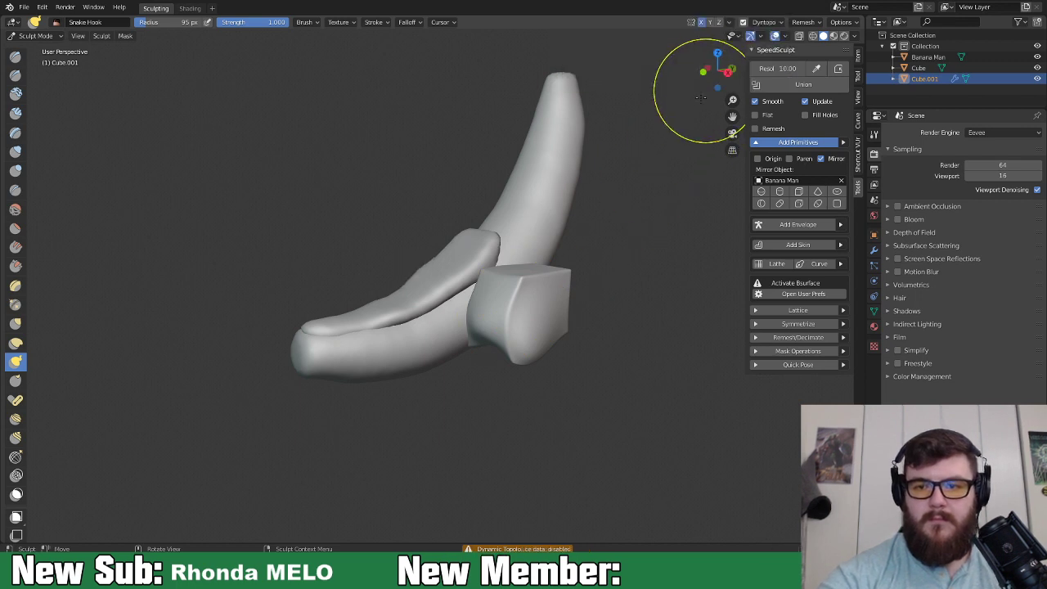
Stretch the side cube along the banana toward its lower end with Snake Hook strokes.
{"action": "mouse_move", "coordinate": [497, 327]}
{"action": "left_mouse_down"}
{"action": "mouse_move", "coordinate": [451, 362]}
{"action": "mouse_move", "coordinate": [465, 339]}
{"action": "mouse_move", "coordinate": [428, 354]}
{"action": "mouse_move", "coordinate": [483, 327]}
{"action": "mouse_move", "coordinate": [485, 303]}
{"action": "mouse_move", "coordinate": [474, 323]}
{"action": "mouse_move", "coordinate": [409, 350]}
{"action": "mouse_move", "coordinate": [326, 359]}
{"action": "left_mouse_up"}
{"action": "left_click_drag", "start_coordinate": [434, 331], "coordinate": [421, 334]}
{"action": "mouse_move", "coordinate": [346, 343]}
{"action": "left_mouse_down"}
{"action": "mouse_move", "coordinate": [479, 291]}
{"action": "mouse_move", "coordinate": [533, 327]}
{"action": "left_mouse_up"}
{"action": "middle_click_drag", "start_coordinate": [533, 327], "coordinate": [541, 274]}
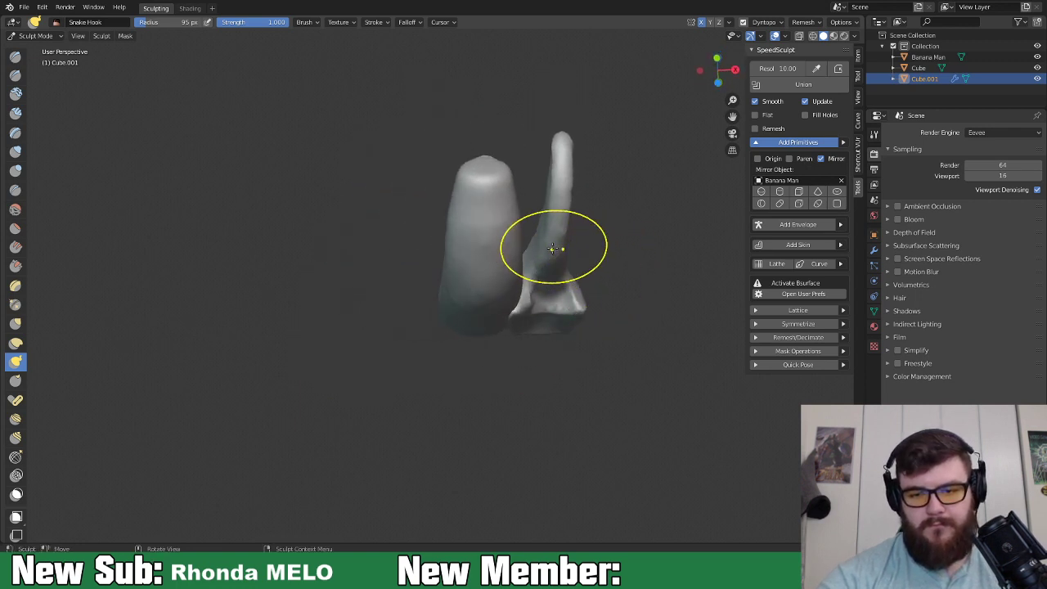
{"action": "mouse_move", "coordinate": [541, 247]}
{"action": "left_mouse_down"}
{"action": "mouse_move", "coordinate": [541, 261]}
{"action": "mouse_move", "coordinate": [573, 254]}
{"action": "mouse_move", "coordinate": [533, 283]}
{"action": "left_mouse_up"}
{"action": "middle_click_drag", "start_coordinate": [561, 257], "coordinate": [572, 360]}
{"action": "key", "text": "alt+a"}
{"action": "key", "text": "Escape"}
{"action": "key", "text": "alt+a"}
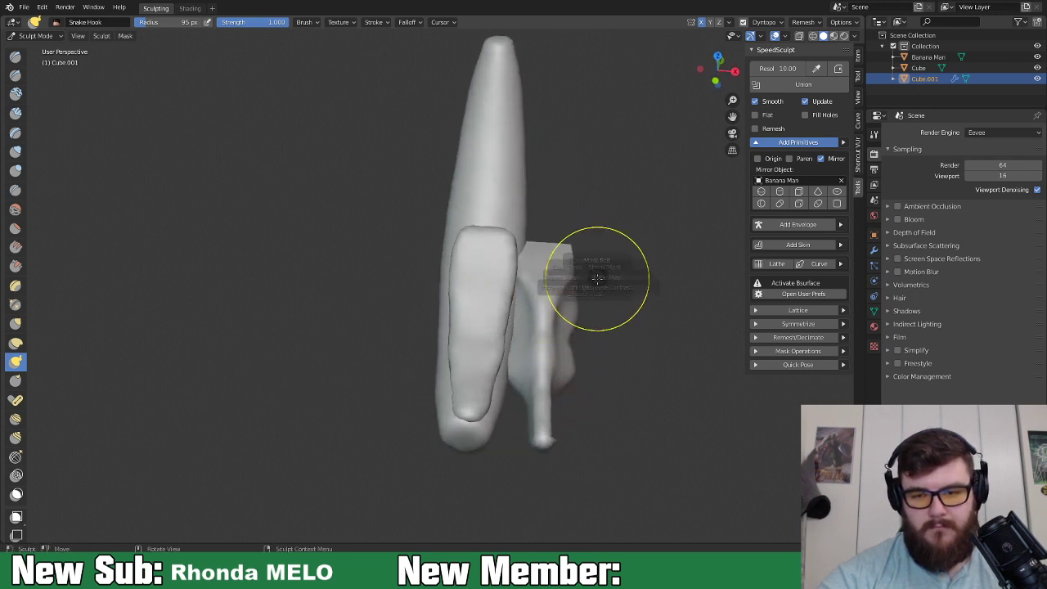
{"action": "key", "text": "Escape"}
Turn off X symmetry and pull the side peel's lower part inward to the banana's lower end with Snake Hook.
{"action": "left_click_drag", "start_coordinate": [568, 355], "coordinate": [547, 362]}
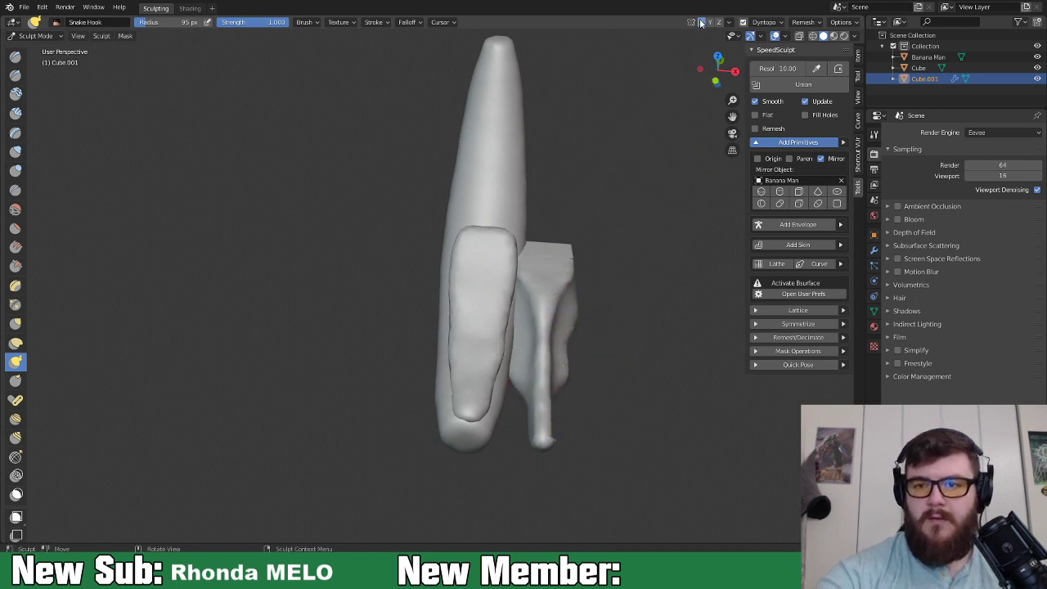
{"action": "left_click_drag", "start_coordinate": [551, 401], "coordinate": [509, 407]}
{"action": "left_click_drag", "start_coordinate": [543, 424], "coordinate": [513, 431]}
{"action": "left_click_drag", "start_coordinate": [532, 438], "coordinate": [497, 438]}
{"action": "left_click_drag", "start_coordinate": [530, 438], "coordinate": [499, 439]}
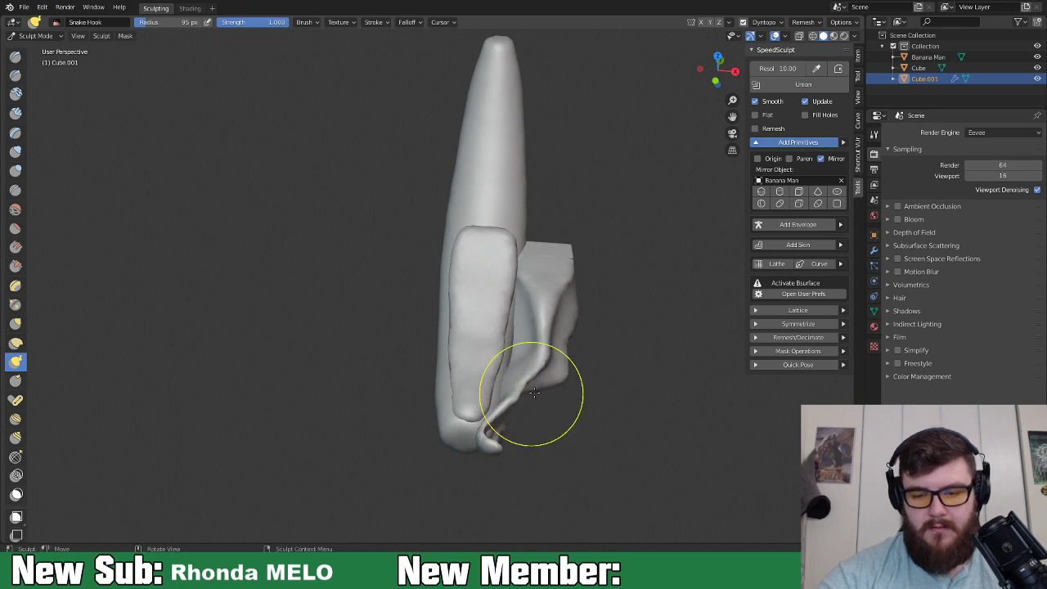
Pull the side peel's middle and upper end against the banana's surface with Snake Hook.
{"action": "mouse_move", "coordinate": [519, 385]}
{"action": "middle_mouse_down"}
{"action": "mouse_move", "coordinate": [382, 293]}
{"action": "mouse_move", "coordinate": [548, 374]}
{"action": "mouse_move", "coordinate": [520, 350]}
{"action": "middle_mouse_up"}
{"action": "mouse_move", "coordinate": [520, 350]}
{"action": "left_mouse_down"}
{"action": "mouse_move", "coordinate": [463, 323]}
{"action": "mouse_move", "coordinate": [464, 342]}
{"action": "left_mouse_up"}
{"action": "middle_click_drag", "start_coordinate": [465, 342], "coordinate": [556, 285]}
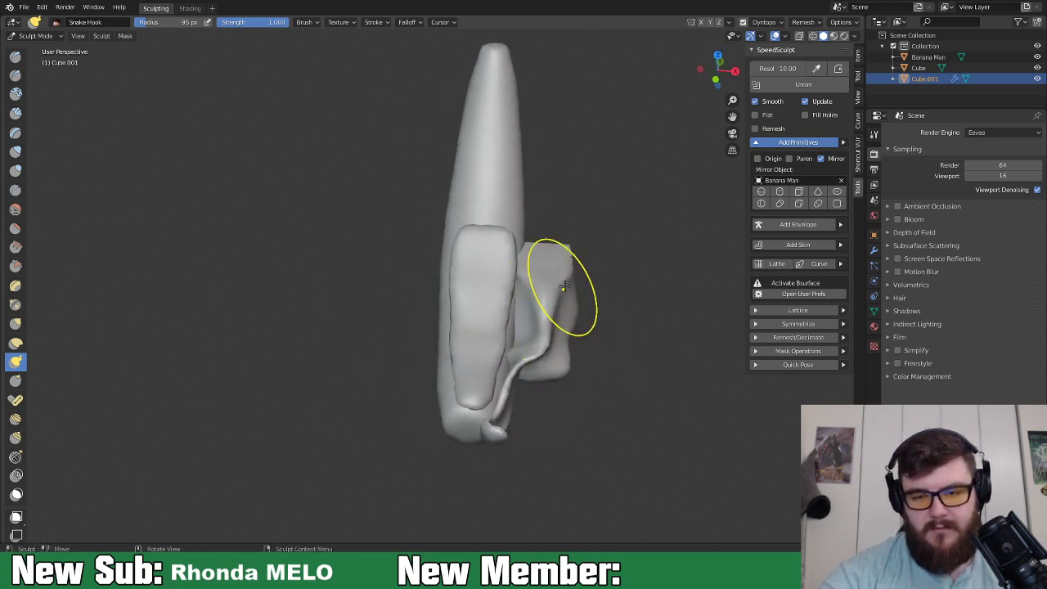
{"action": "mouse_move", "coordinate": [557, 275]}
{"action": "left_mouse_down"}
{"action": "mouse_move", "coordinate": [531, 308]}
{"action": "mouse_move", "coordinate": [524, 285]}
{"action": "left_mouse_up"}
{"action": "middle_click_drag", "start_coordinate": [530, 286], "coordinate": [448, 271]}
{"action": "mouse_move", "coordinate": [408, 257]}
{"action": "left_mouse_down"}
{"action": "mouse_move", "coordinate": [414, 271]}
{"action": "mouse_move", "coordinate": [377, 296]}
{"action": "left_mouse_up"}
{"action": "left_click_drag", "start_coordinate": [359, 286], "coordinate": [396, 293]}
Thicken and even out the thin side peel along its whole length with the Inflate brush.
{"action": "key", "text": "i"}
{"action": "mouse_move", "coordinate": [420, 339]}
{"action": "left_mouse_down"}
{"action": "mouse_move", "coordinate": [311, 316]}
{"action": "mouse_move", "coordinate": [269, 327]}
{"action": "mouse_move", "coordinate": [242, 315]}
{"action": "left_mouse_up"}
{"action": "left_click_drag", "start_coordinate": [328, 327], "coordinate": [347, 309]}
{"action": "left_click_drag", "start_coordinate": [430, 290], "coordinate": [454, 316]}
{"action": "mouse_move", "coordinate": [398, 322]}
{"action": "middle_mouse_down"}
{"action": "mouse_move", "coordinate": [584, 351]}
{"action": "mouse_move", "coordinate": [547, 329]}
{"action": "middle_mouse_up"}
{"action": "left_click_drag", "start_coordinate": [533, 283], "coordinate": [539, 294]}
{"action": "left_click_drag", "start_coordinate": [539, 296], "coordinate": [513, 305]}
{"action": "middle_click_drag", "start_coordinate": [557, 360], "coordinate": [517, 296]}
{"action": "mouse_move", "coordinate": [508, 265]}
{"action": "left_mouse_down"}
{"action": "mouse_move", "coordinate": [514, 258]}
{"action": "mouse_move", "coordinate": [483, 276]}
{"action": "left_mouse_up"}
{"action": "mouse_move", "coordinate": [521, 276]}
{"action": "middle_mouse_down"}
{"action": "mouse_move", "coordinate": [565, 324]}
{"action": "mouse_move", "coordinate": [577, 307]}
{"action": "middle_mouse_up"}
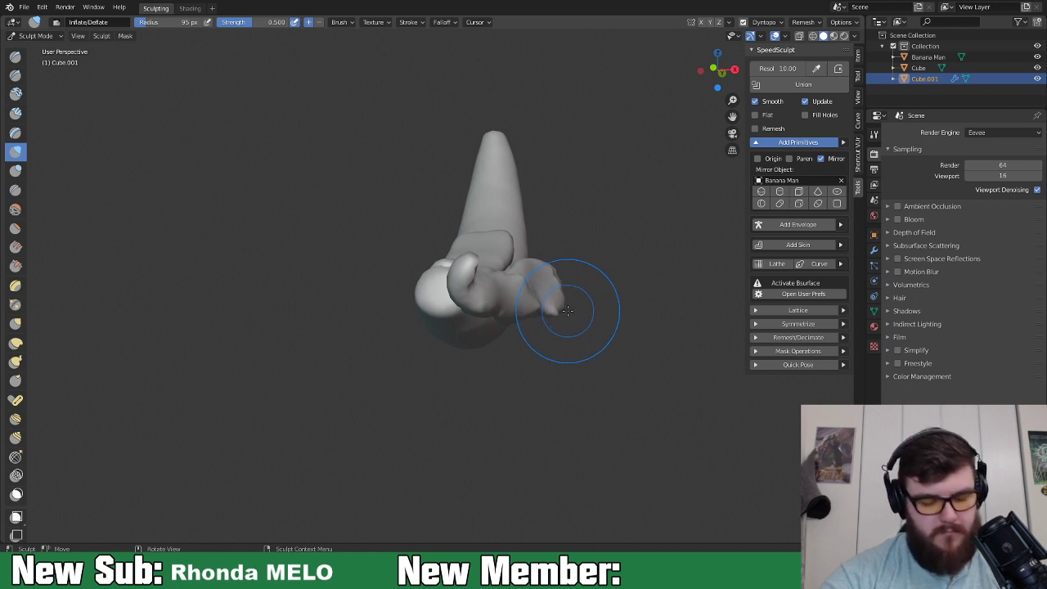
Pull the bulge on the side peel's outer middle edge in toward the banana with Snake Hook.
{"action": "key", "text": "k"}
{"action": "middle_click_drag", "start_coordinate": [530, 311], "coordinate": [556, 399]}
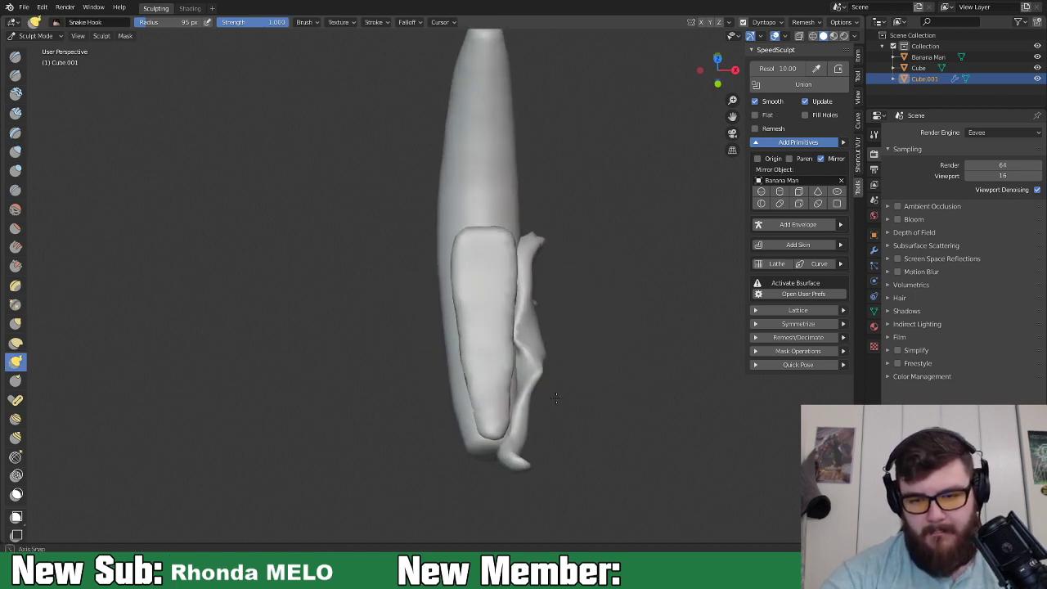
{"action": "left_click_drag", "start_coordinate": [550, 354], "coordinate": [546, 355]}
{"action": "mouse_move", "coordinate": [540, 370]}
{"action": "middle_mouse_down"}
{"action": "mouse_move", "coordinate": [435, 347]}
{"action": "mouse_move", "coordinate": [428, 183]}
{"action": "middle_mouse_up"}
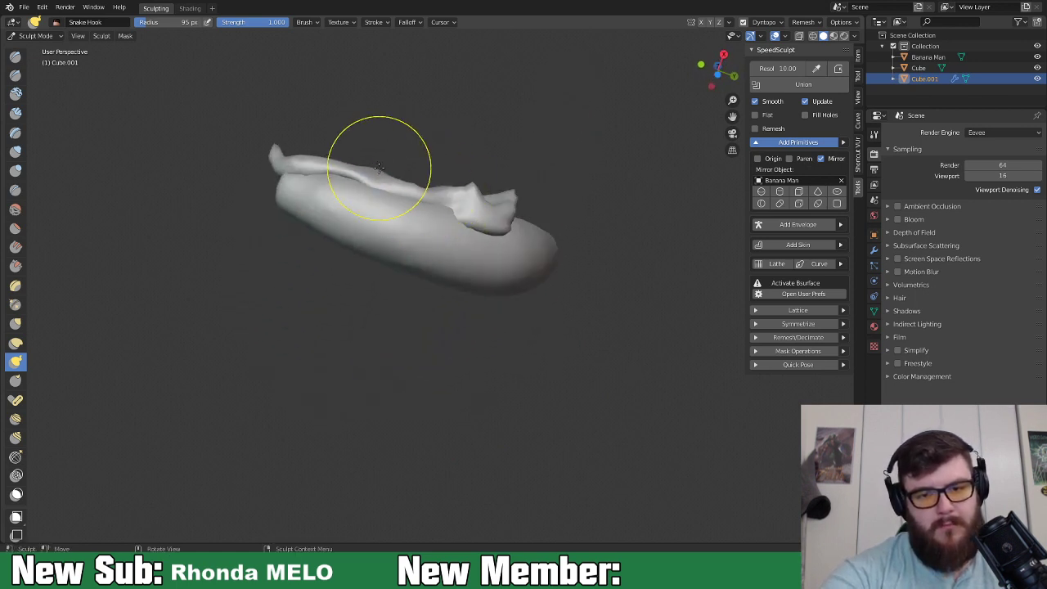
{"action": "mouse_move", "coordinate": [509, 197]}
{"action": "middle_mouse_down"}
{"action": "mouse_move", "coordinate": [491, 215]}
{"action": "mouse_move", "coordinate": [492, 308]}
{"action": "middle_mouse_up"}
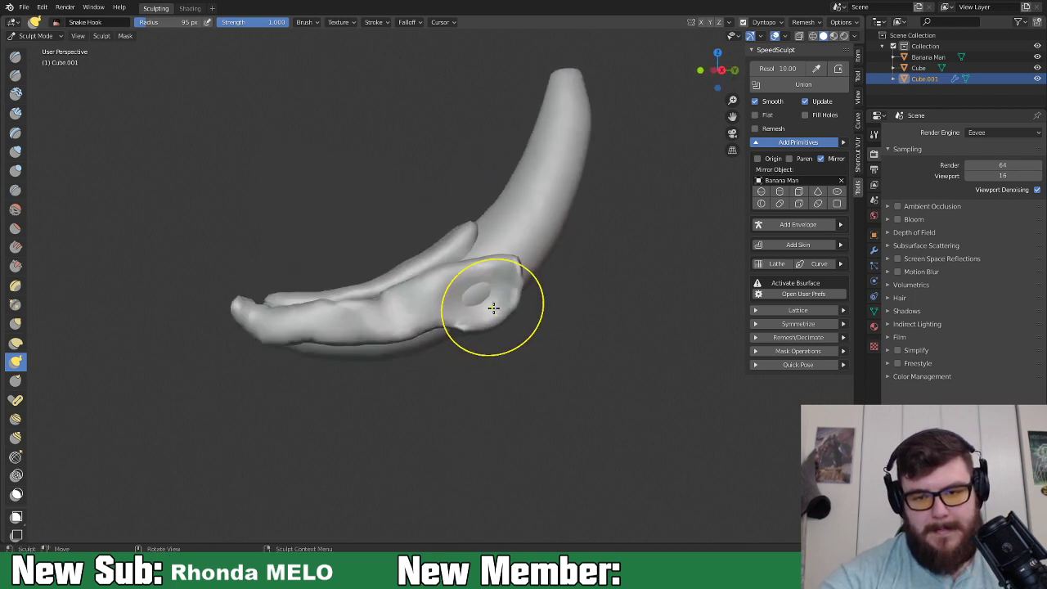
Fill the dent near the side peel's upper end with the Inflate brush.
{"action": "key", "text": "i"}
{"action": "left_click_drag", "start_coordinate": [486, 292], "coordinate": [472, 300]}
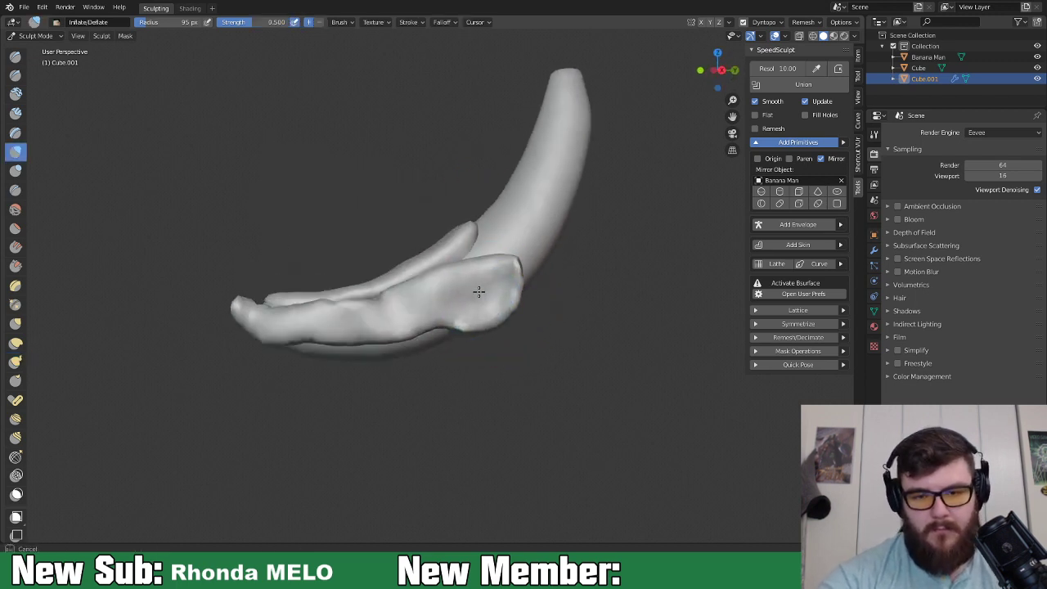
{"action": "middle_click_drag", "start_coordinate": [398, 283], "coordinate": [514, 306]}
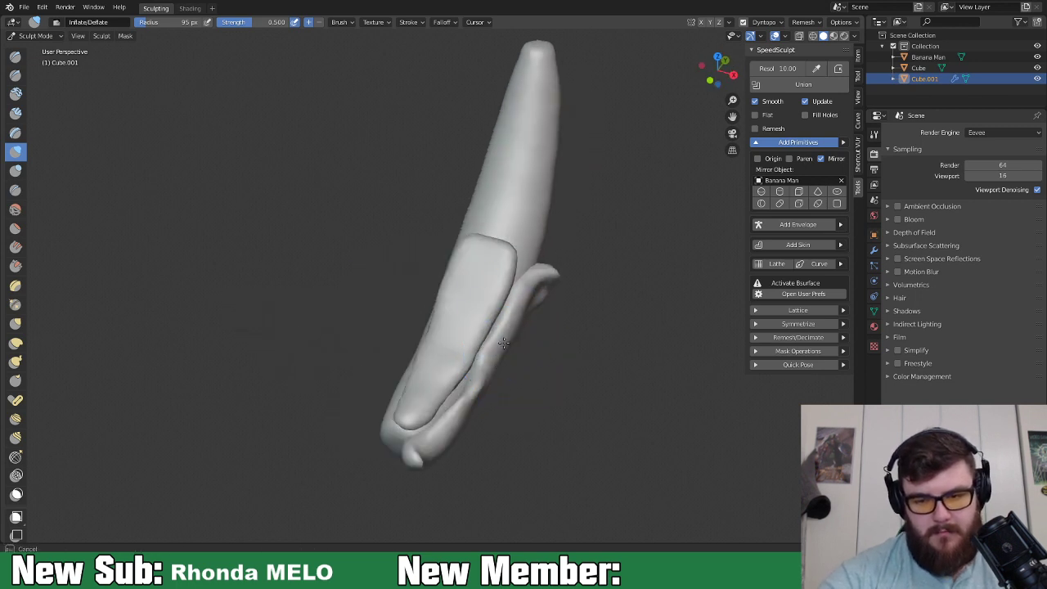
{"action": "middle_click_drag", "start_coordinate": [487, 392], "coordinate": [515, 334]}
Push the side peel and its protruding lower tip closer to the banana with the Grab brush.
{"action": "key", "text": "g"}
{"action": "left_click_drag", "start_coordinate": [513, 336], "coordinate": [511, 336]}
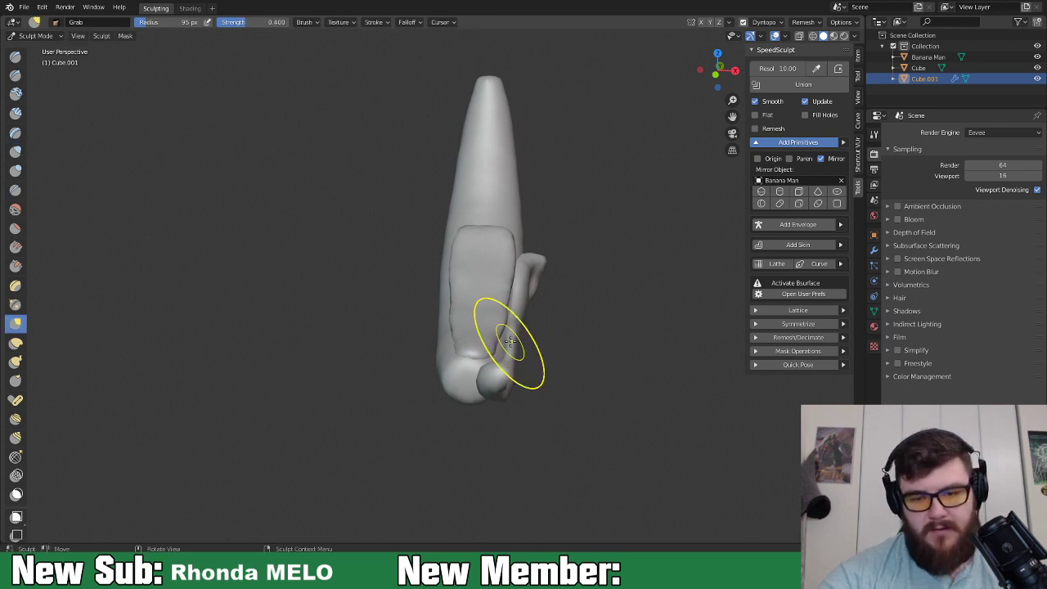
{"action": "middle_click_drag", "start_coordinate": [501, 352], "coordinate": [286, 245]}
{"action": "mouse_move", "coordinate": [280, 276]}
{"action": "left_mouse_down"}
{"action": "mouse_move", "coordinate": [269, 278]}
{"action": "mouse_move", "coordinate": [301, 275]}
{"action": "left_mouse_up"}
{"action": "mouse_move", "coordinate": [480, 277]}
{"action": "middle_mouse_down"}
{"action": "mouse_move", "coordinate": [534, 390]}
{"action": "mouse_move", "coordinate": [498, 331]}
{"action": "middle_mouse_up"}
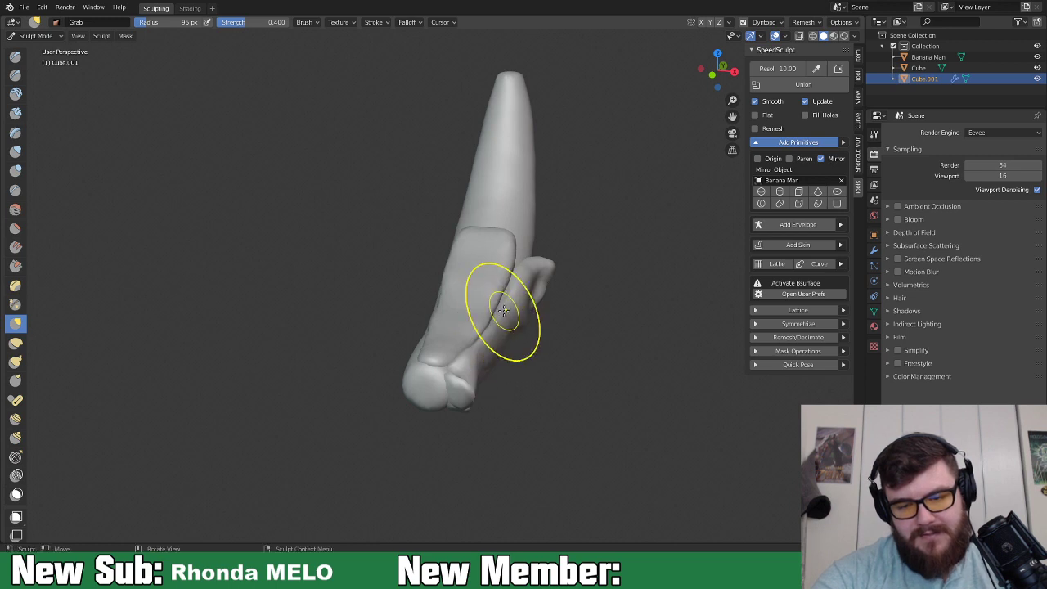
{"action": "mouse_move", "coordinate": [519, 275]}
{"action": "middle_mouse_down"}
{"action": "mouse_move", "coordinate": [491, 276]}
{"action": "mouse_move", "coordinate": [523, 392]}
{"action": "middle_mouse_up"}
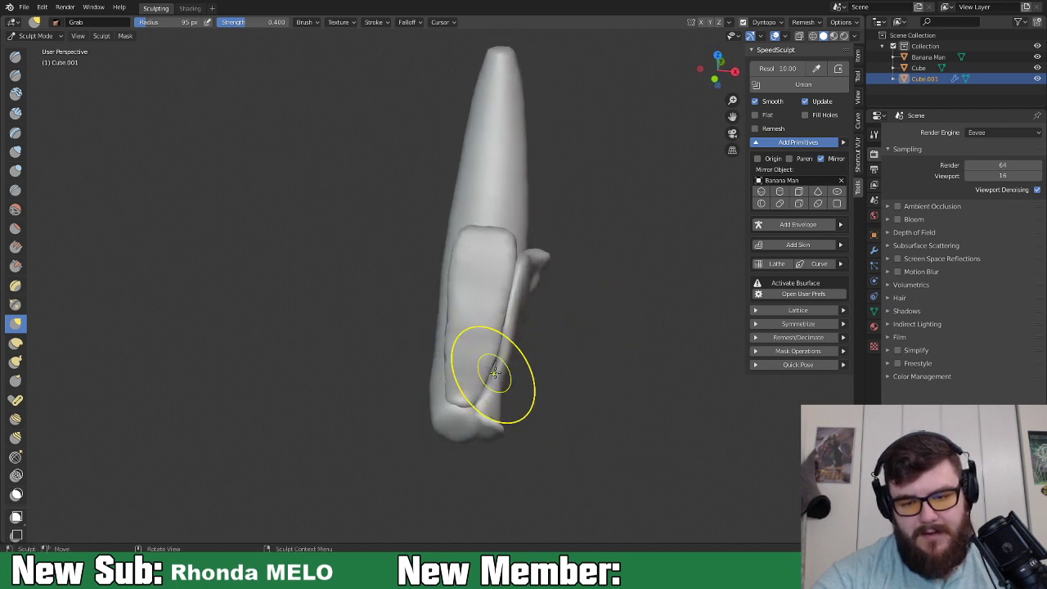
{"action": "middle_click_drag", "start_coordinate": [496, 375], "coordinate": [467, 360]}
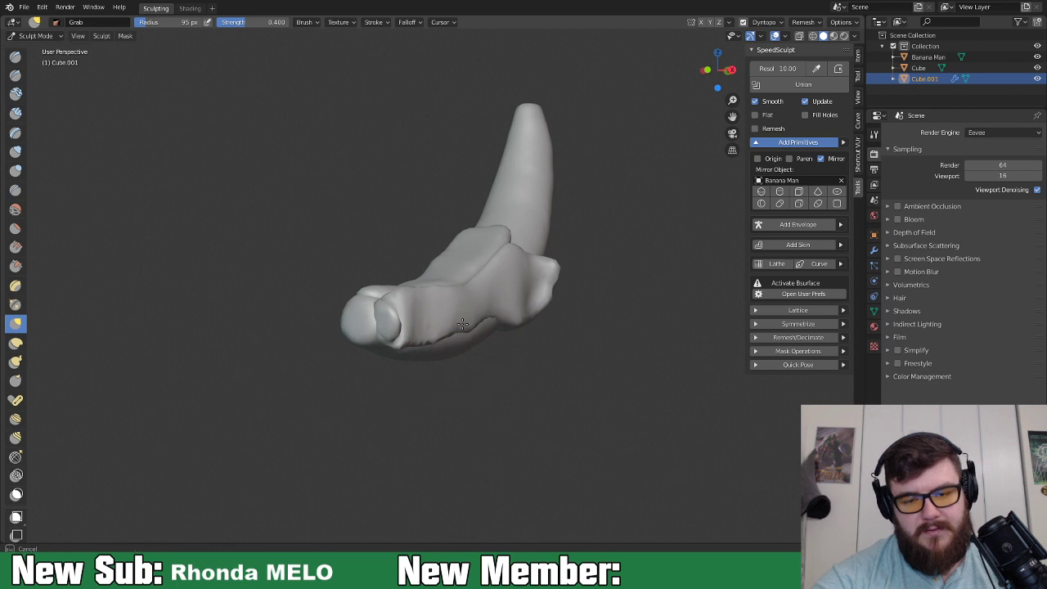
{"action": "mouse_move", "coordinate": [461, 350]}
{"action": "middle_mouse_down"}
{"action": "mouse_move", "coordinate": [417, 273]}
{"action": "mouse_move", "coordinate": [475, 332]}
{"action": "middle_mouse_up"}
Fill out the side peel's bottom edge and lower tip with the Inflate brush.
{"action": "key", "text": "i"}
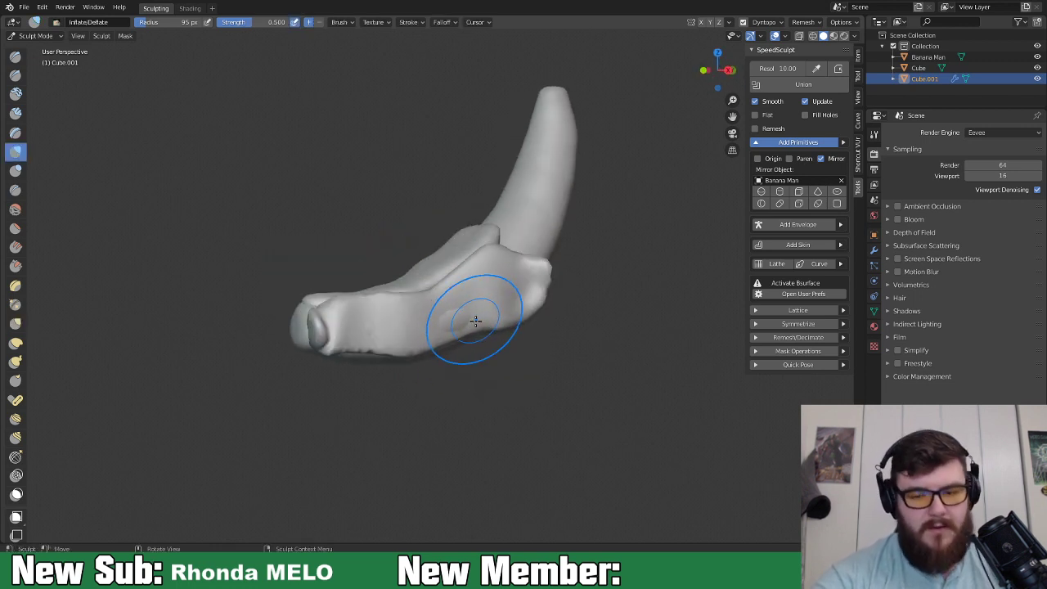
{"action": "left_click_drag", "start_coordinate": [400, 348], "coordinate": [387, 334]}
{"action": "mouse_move", "coordinate": [330, 313]}
{"action": "left_mouse_down"}
{"action": "mouse_move", "coordinate": [324, 327]}
{"action": "mouse_move", "coordinate": [347, 296]}
{"action": "left_mouse_up"}
{"action": "middle_click_drag", "start_coordinate": [347, 296], "coordinate": [495, 340]}
{"action": "mouse_move", "coordinate": [442, 399]}
{"action": "middle_mouse_down"}
{"action": "mouse_move", "coordinate": [397, 355]}
{"action": "mouse_move", "coordinate": [453, 335]}
{"action": "mouse_move", "coordinate": [453, 314]}
{"action": "middle_mouse_up"}
Fit the side peel's lower tip and edge flush against the banana with the Grab brush.
{"action": "key", "text": "g"}
{"action": "middle_click_drag", "start_coordinate": [397, 287], "coordinate": [601, 339], "text": "shift"}
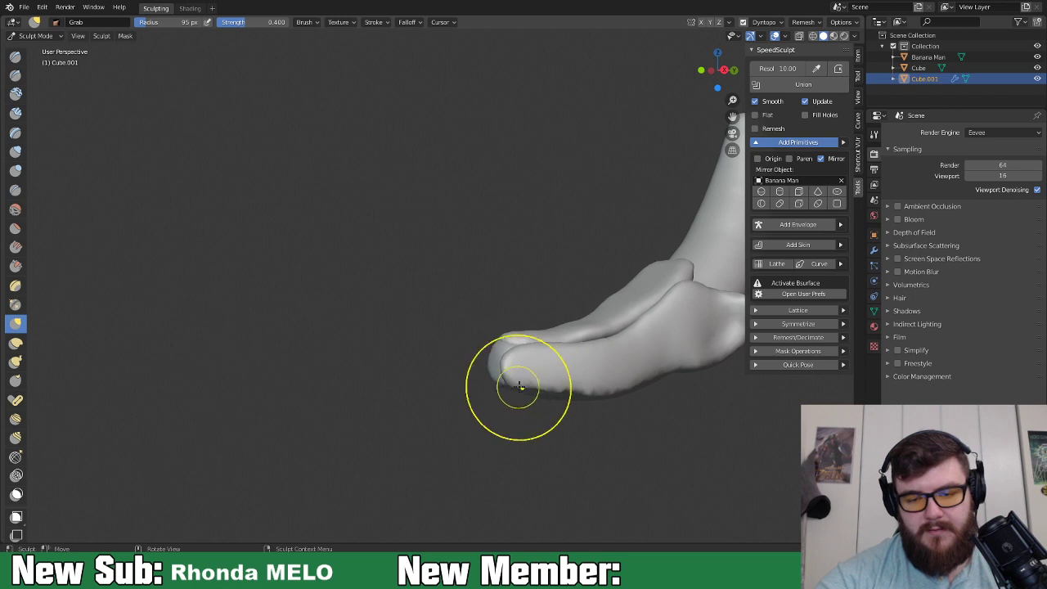
{"action": "middle_click_drag", "start_coordinate": [514, 385], "coordinate": [510, 368]}
{"action": "middle_click_drag", "start_coordinate": [473, 303], "coordinate": [532, 234]}
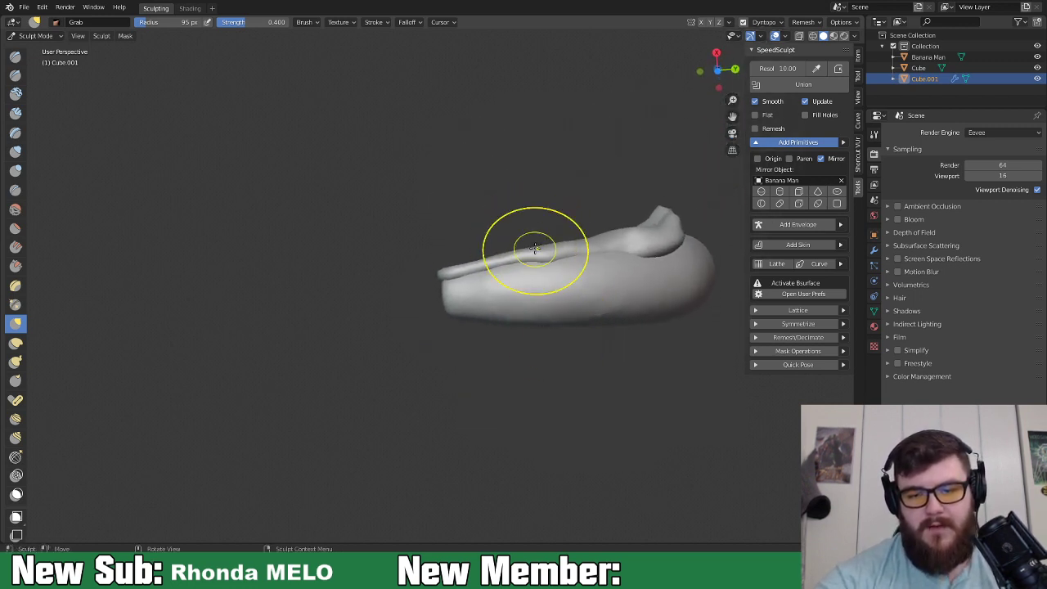
{"action": "mouse_move", "coordinate": [640, 217]}
{"action": "middle_mouse_down"}
{"action": "mouse_move", "coordinate": [656, 334]}
{"action": "mouse_move", "coordinate": [567, 381]}
{"action": "mouse_move", "coordinate": [617, 429]}
{"action": "mouse_move", "coordinate": [608, 460]}
{"action": "middle_mouse_up"}
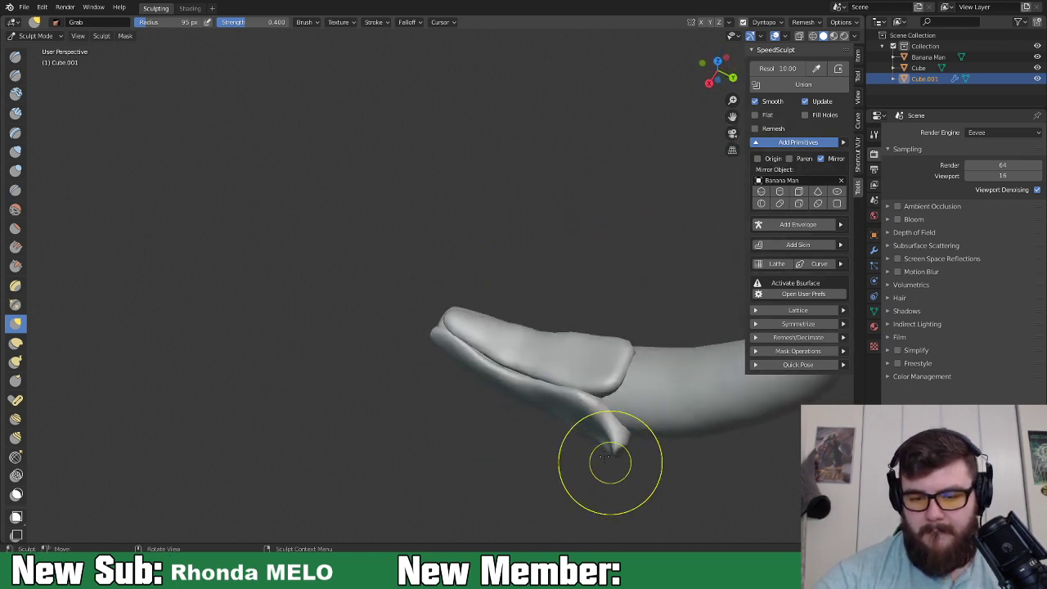
{"action": "mouse_move", "coordinate": [591, 426]}
{"action": "middle_mouse_down"}
{"action": "mouse_move", "coordinate": [682, 422]}
{"action": "mouse_move", "coordinate": [619, 369]}
{"action": "mouse_move", "coordinate": [626, 318]}
{"action": "mouse_move", "coordinate": [593, 383]}
{"action": "middle_mouse_up"}
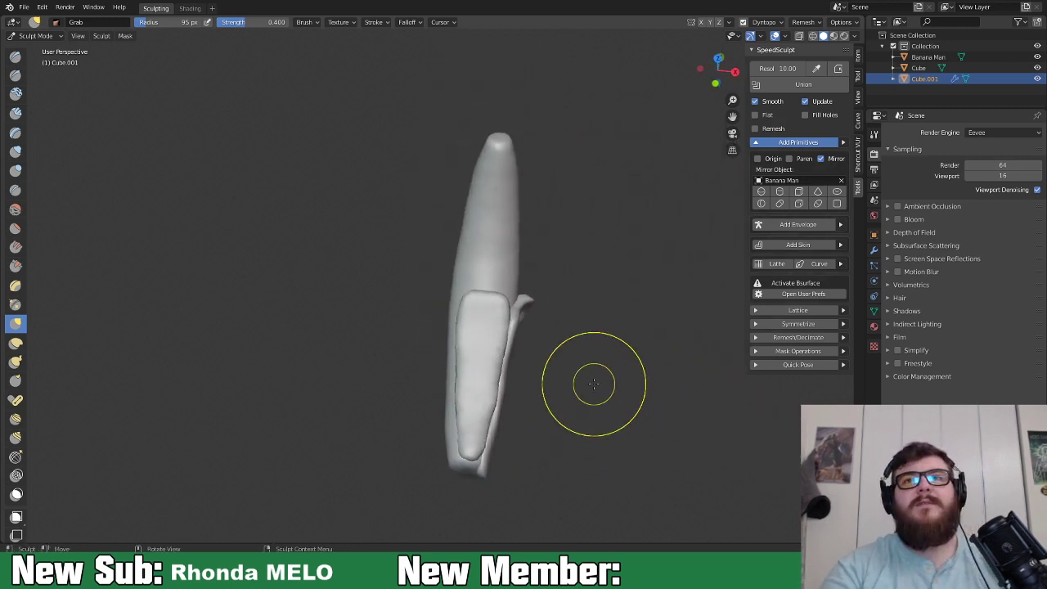
{"action": "mouse_move", "coordinate": [517, 316]}
{"action": "middle_mouse_down"}
{"action": "mouse_move", "coordinate": [580, 433]}
{"action": "mouse_move", "coordinate": [602, 403]}
{"action": "middle_mouse_up"}
Reduce the brush radius to 57 px and thicken the side peel's flared upper end with Inflate.
{"action": "key", "text": "i"}
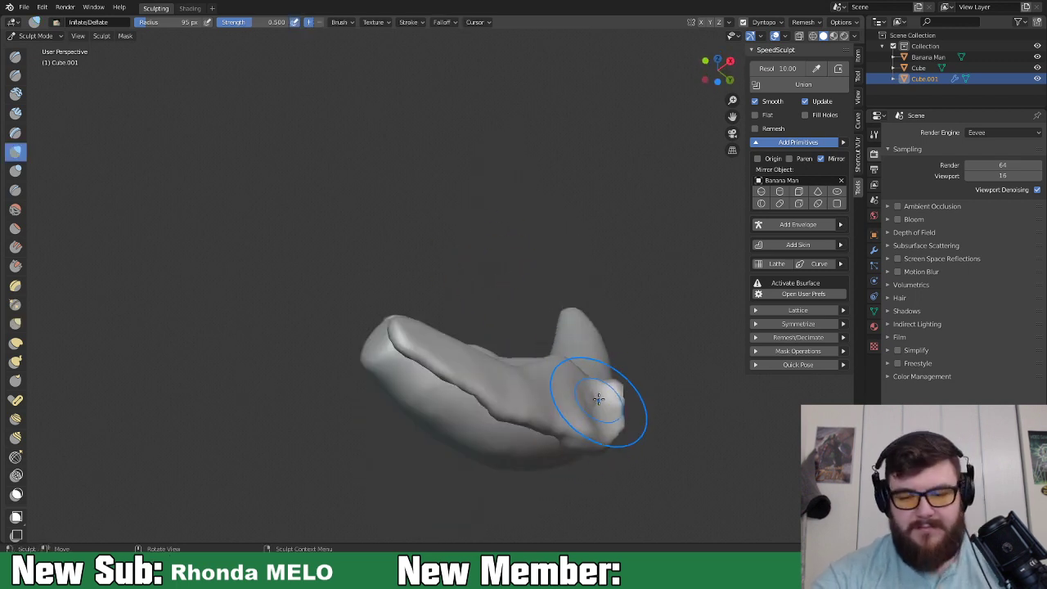
{"action": "mouse_move", "coordinate": [593, 408]}
{"action": "middle_mouse_down"}
{"action": "mouse_move", "coordinate": [577, 456]}
{"action": "mouse_move", "coordinate": [619, 372]}
{"action": "mouse_move", "coordinate": [553, 341]}
{"action": "mouse_move", "coordinate": [581, 350]}
{"action": "middle_mouse_up"}
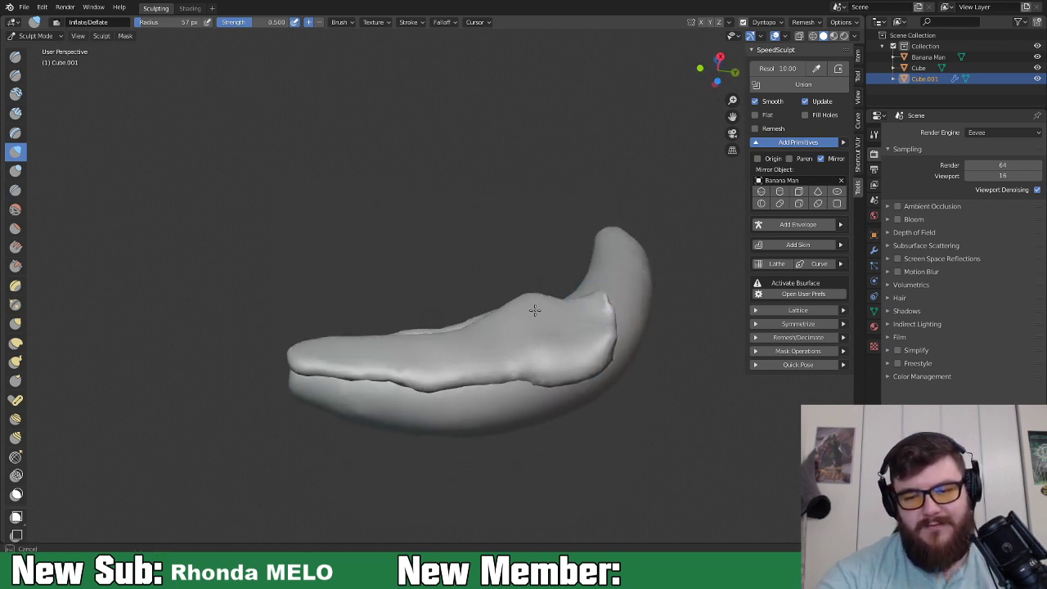
{"action": "mouse_move", "coordinate": [502, 314]}
{"action": "middle_mouse_down"}
{"action": "mouse_move", "coordinate": [605, 444]}
{"action": "mouse_move", "coordinate": [576, 396]}
{"action": "middle_mouse_up"}
Pull the side peel's upper end outward from the banana and curl it downward with Snake Hook.
{"action": "key", "text": "k"}
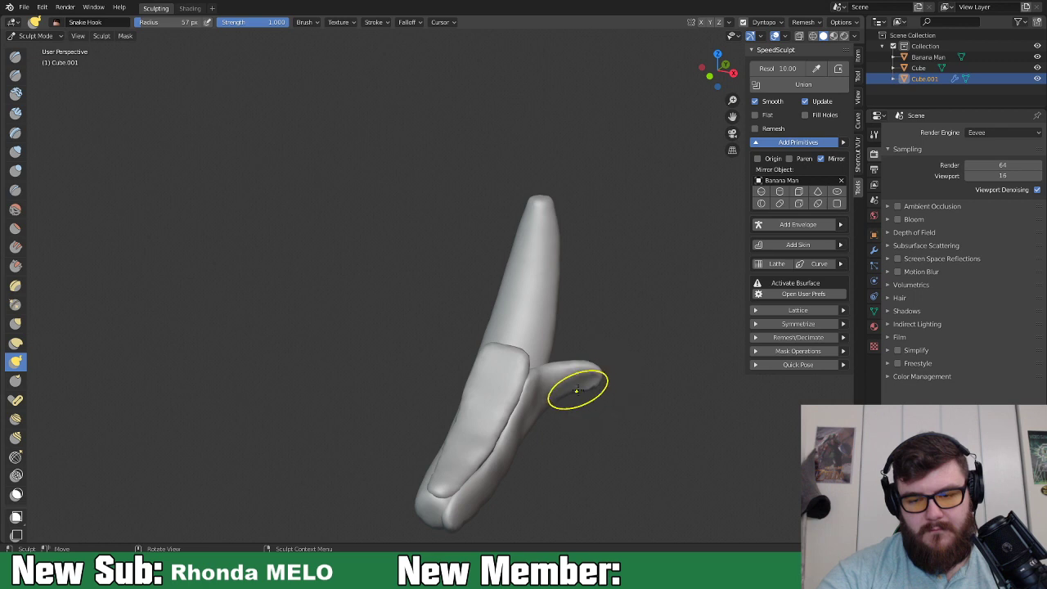
{"action": "middle_click_drag", "start_coordinate": [599, 401], "coordinate": [567, 407]}
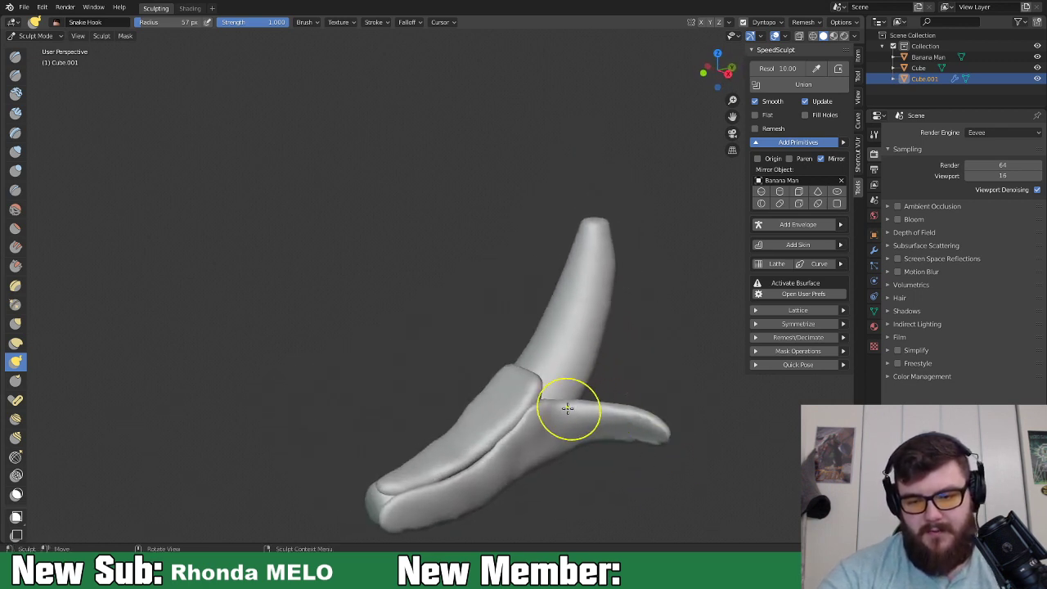
{"action": "middle_click_drag", "start_coordinate": [592, 446], "coordinate": [579, 402]}
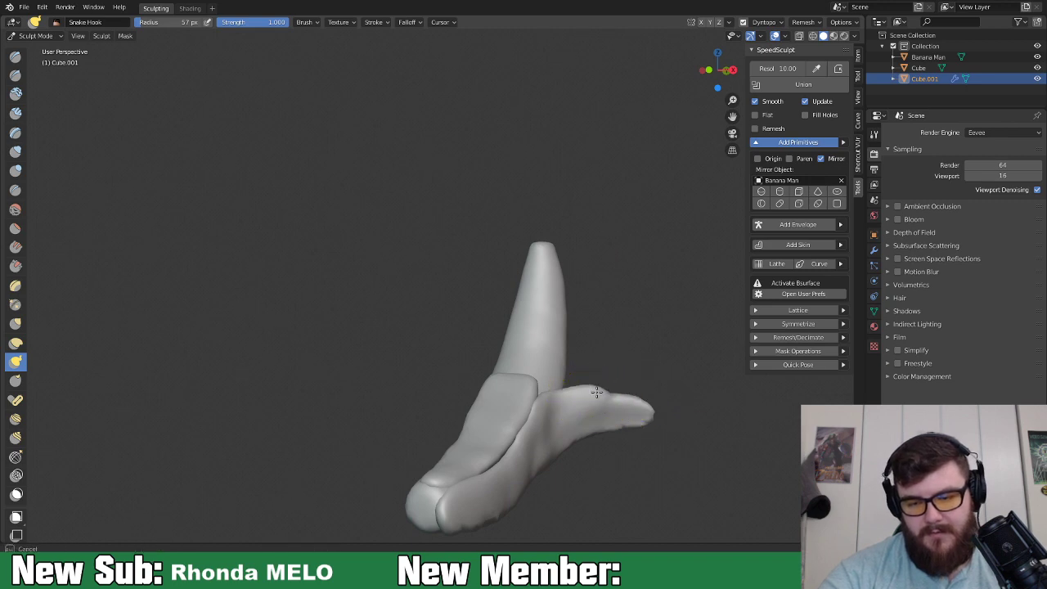
{"action": "middle_click_drag", "start_coordinate": [628, 444], "coordinate": [664, 509]}
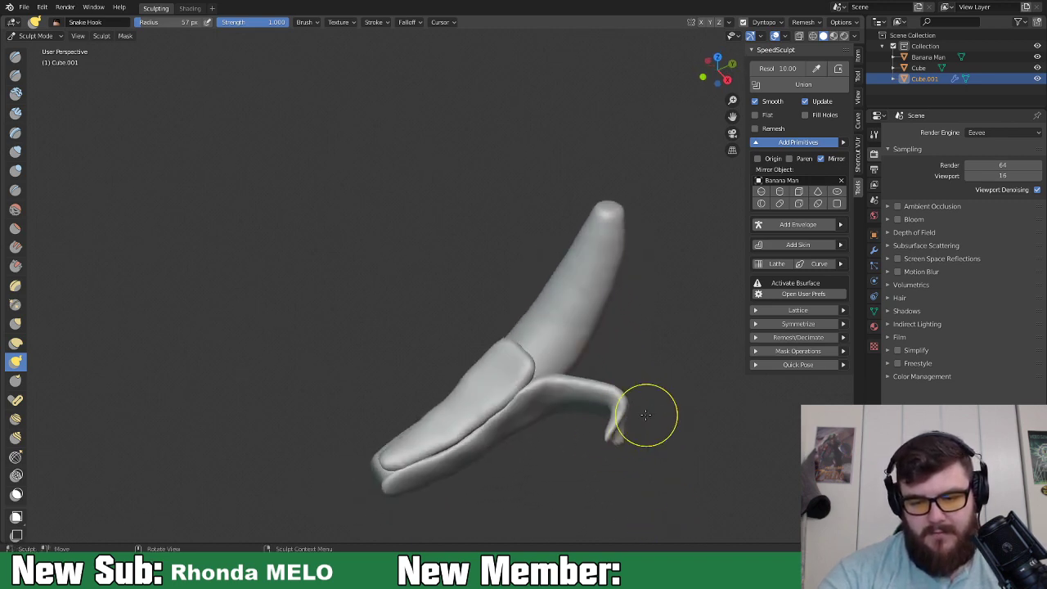
{"action": "left_click_drag", "start_coordinate": [617, 418], "coordinate": [612, 404]}
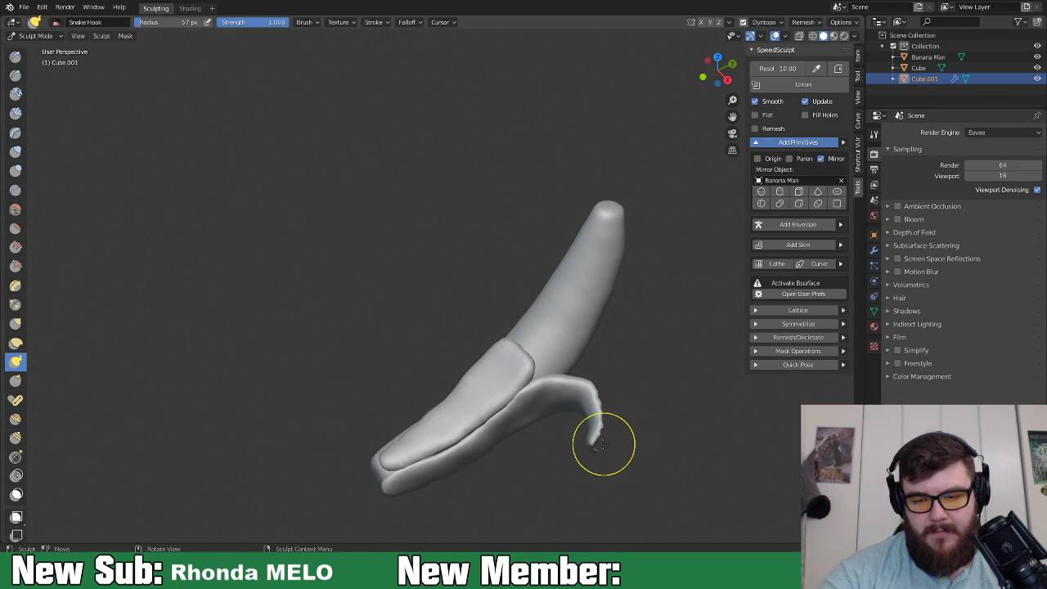
{"action": "middle_click_drag", "start_coordinate": [603, 444], "coordinate": [372, 263]}
Return to Object Mode and disable Mirror for new primitives.
{"action": "left_click", "coordinate": [61, 39]}
{"action": "left_click", "coordinate": [58, 47]}
{"action": "middle_click_drag", "start_coordinate": [593, 432], "coordinate": [564, 421]}
{"action": "middle_click_drag", "start_coordinate": [671, 321], "coordinate": [695, 442]}
{"action": "left_click", "coordinate": [820, 175]}
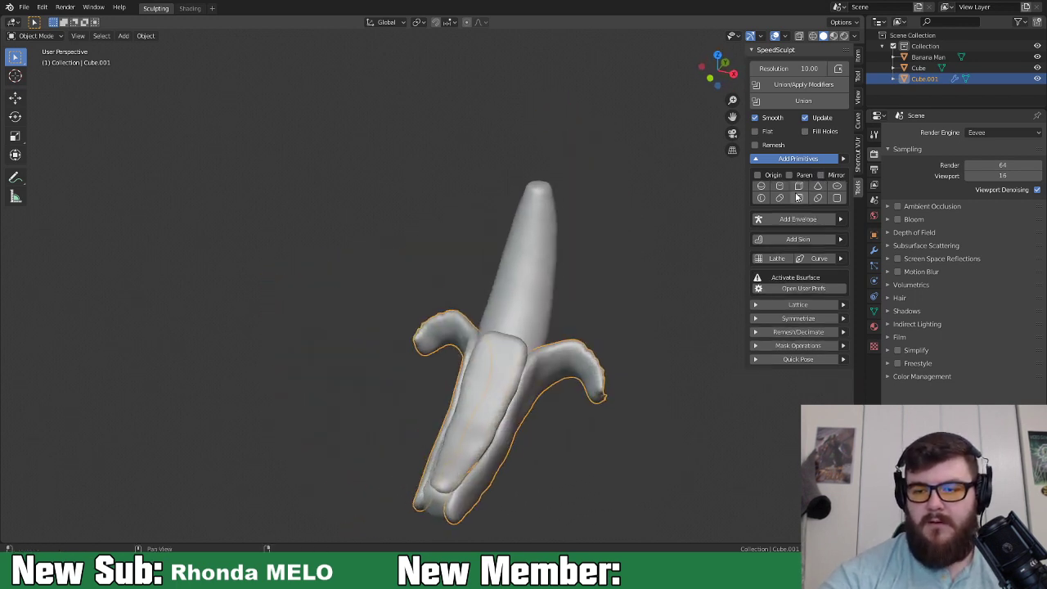
Add a single rounded cube primitive and place it over the banana's bare side, between the two side peels.
{"action": "middle_click_drag", "start_coordinate": [654, 357], "coordinate": [448, 212]}
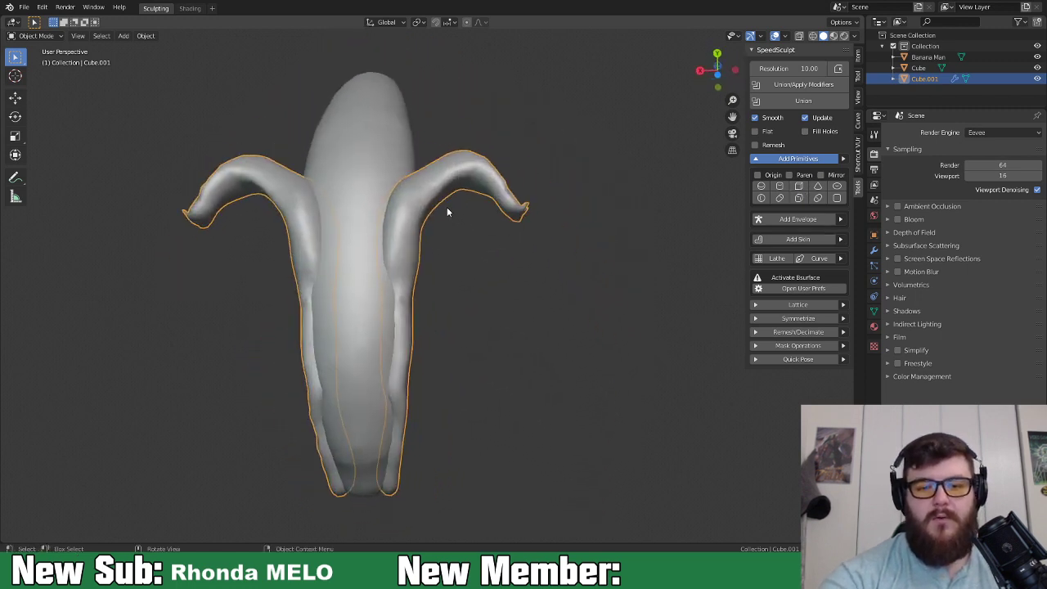
{"action": "left_click", "coordinate": [762, 199]}
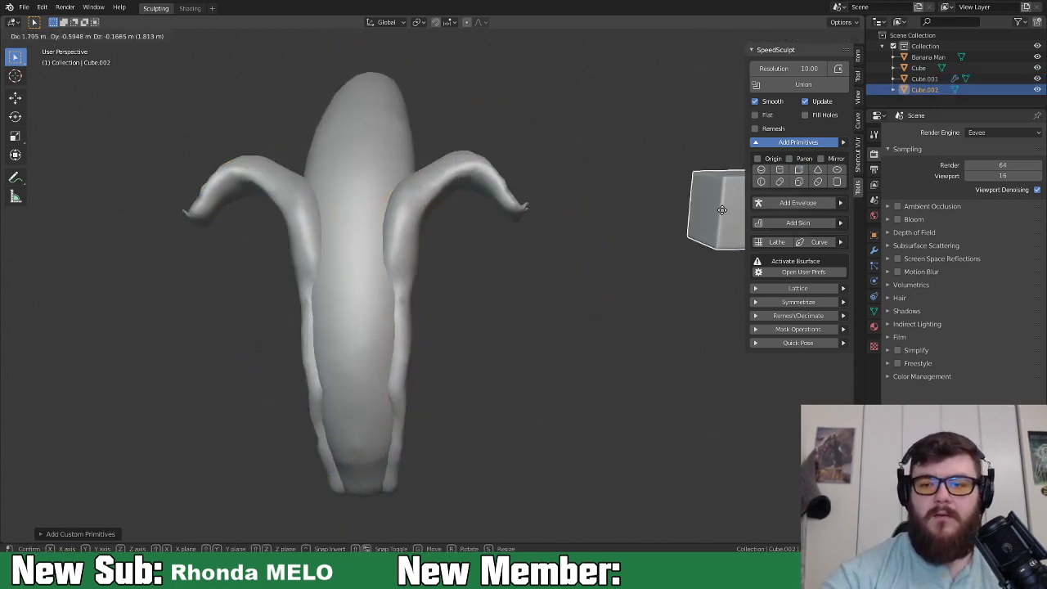
{"action": "left_click", "coordinate": [356, 211]}
{"action": "middle_click_drag", "start_coordinate": [355, 211], "coordinate": [557, 328]}
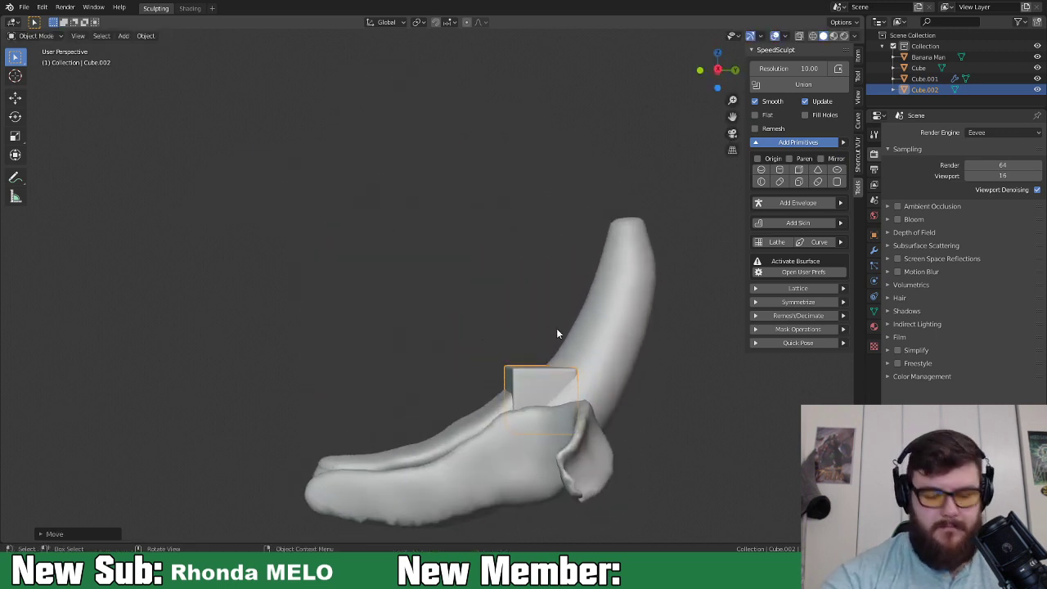
Lower the cube along Z until it sits against the banana's underside, level with the side peels' flared ends.
{"action": "key", "text": "g"}
{"action": "key", "text": "z"}
{"action": "left_click", "coordinate": [610, 395]}
{"action": "middle_click_drag", "start_coordinate": [610, 395], "coordinate": [623, 304]}
{"action": "key", "text": "g"}
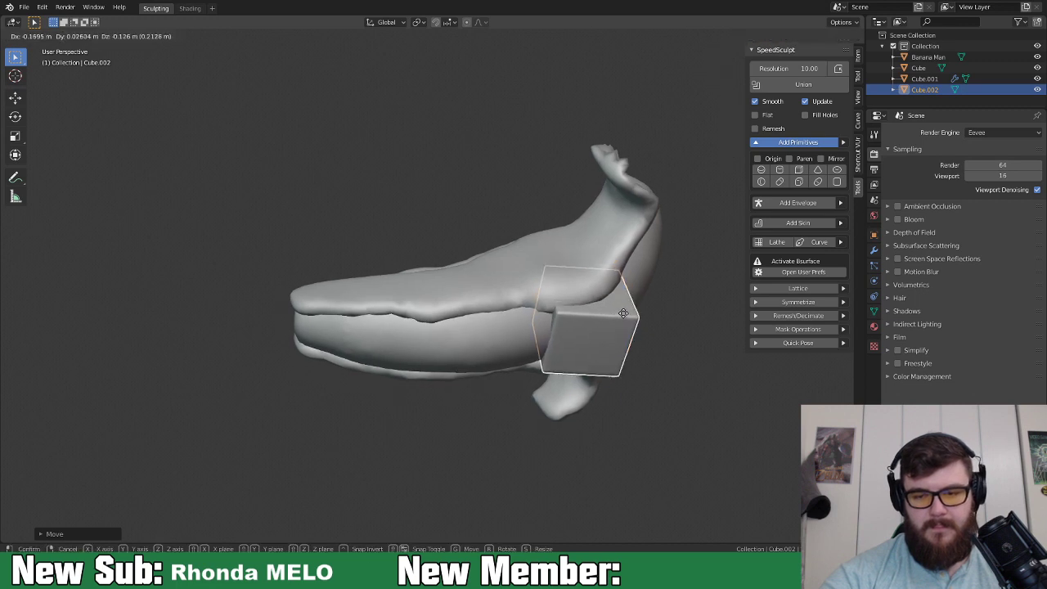
{"action": "key", "text": "z"}
{"action": "left_click", "coordinate": [626, 332]}
{"action": "middle_click_drag", "start_coordinate": [626, 332], "coordinate": [434, 286]}
Switch the cube to Sculpt Mode and pull its lower edge along the banana with Snake Hook at 57 px.
{"action": "left_click", "coordinate": [53, 38]}
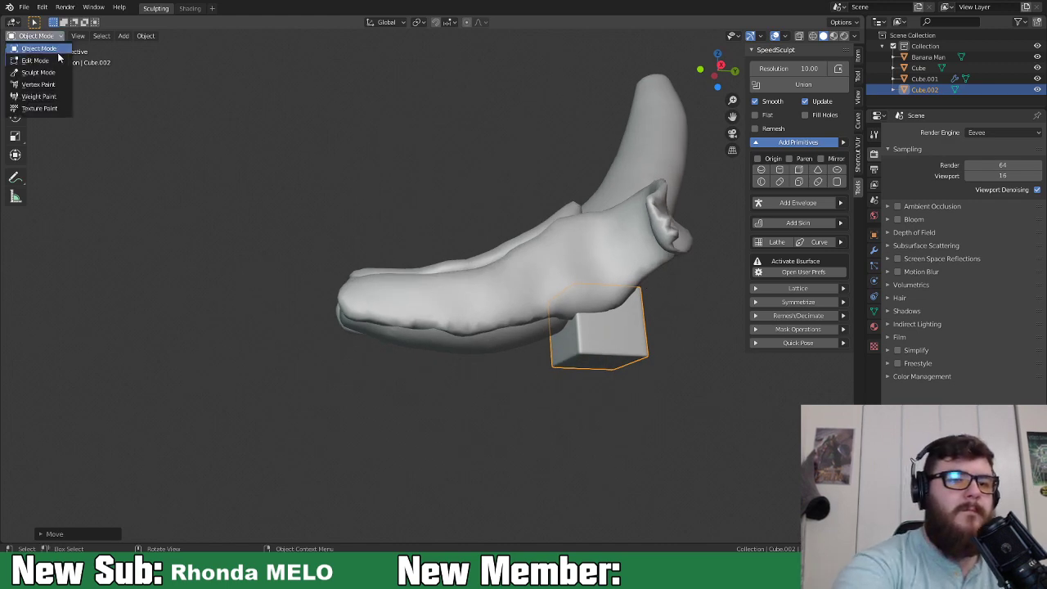
{"action": "left_click", "coordinate": [40, 70]}
{"action": "mouse_move", "coordinate": [346, 217]}
{"action": "middle_mouse_down"}
{"action": "mouse_move", "coordinate": [632, 315]}
{"action": "mouse_move", "coordinate": [558, 213]}
{"action": "mouse_move", "coordinate": [584, 308]}
{"action": "mouse_move", "coordinate": [699, 402]}
{"action": "middle_mouse_up"}
{"action": "middle_click_drag", "start_coordinate": [562, 387], "coordinate": [635, 331]}
{"action": "middle_click_drag", "start_coordinate": [438, 435], "coordinate": [503, 319]}
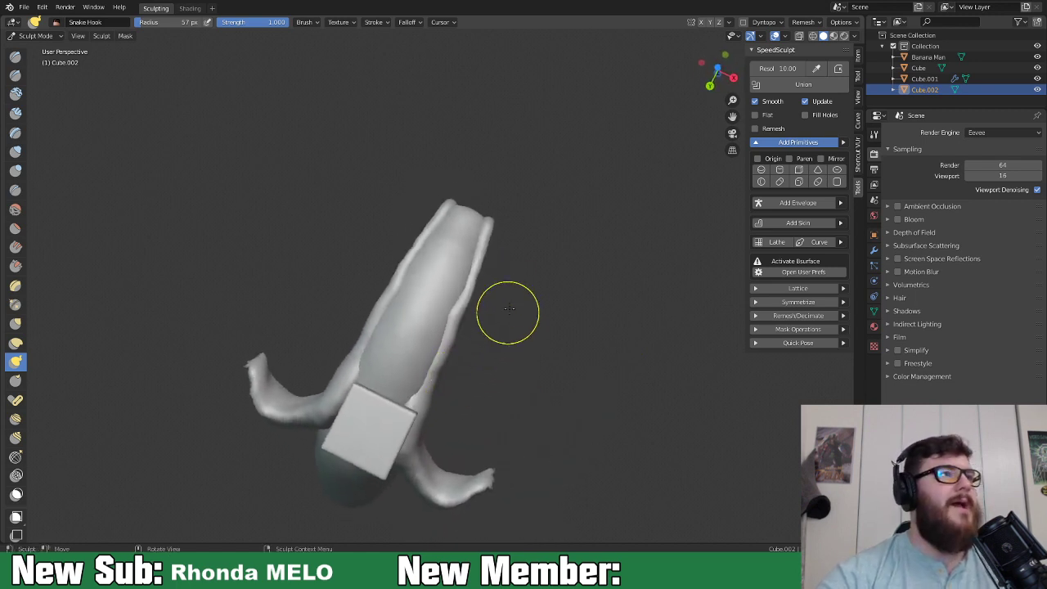
{"action": "middle_click_drag", "start_coordinate": [512, 360], "coordinate": [561, 256]}
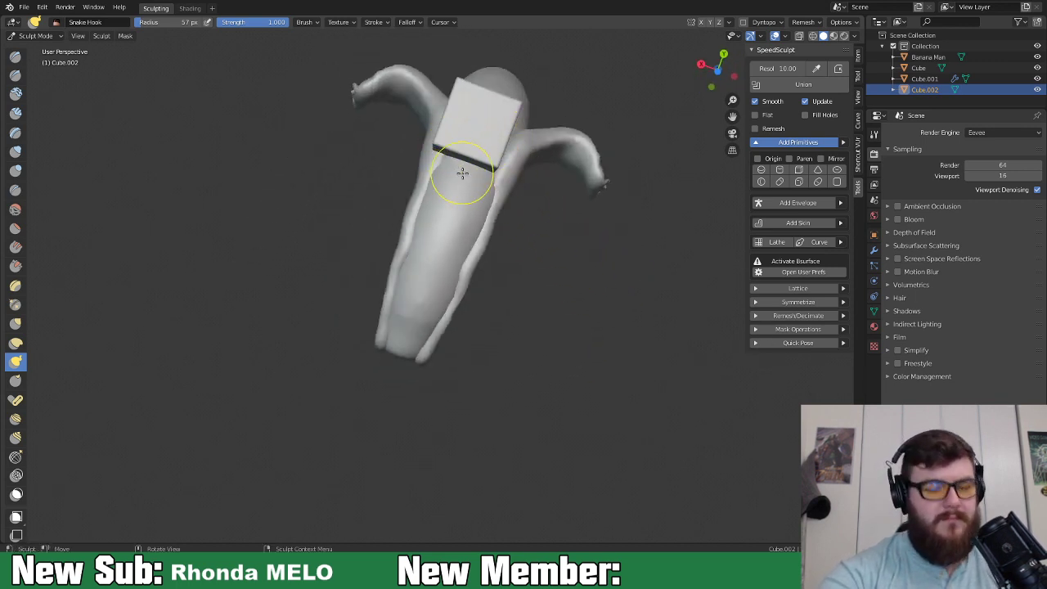
{"action": "left_click_drag", "start_coordinate": [443, 145], "coordinate": [486, 199]}
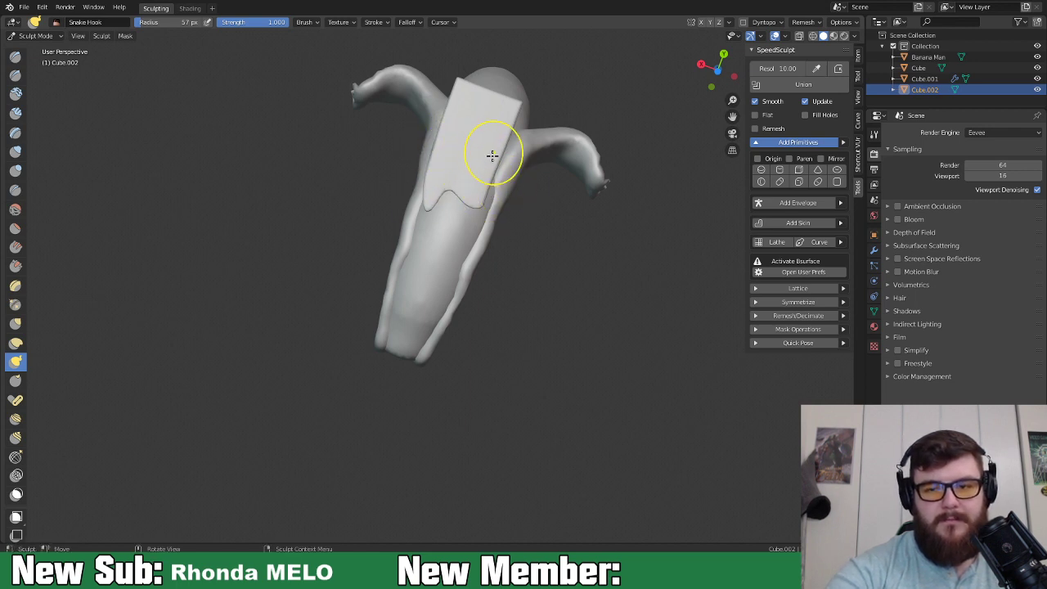
Enlarge Snake Hook to 119 px, enable Dyntopo and stretch the cube into a long peel down the banana's underside.
{"action": "middle_click_drag", "start_coordinate": [482, 197], "coordinate": [578, 314]}
{"action": "key", "text": "f"}
{"action": "left_click", "coordinate": [643, 316]}
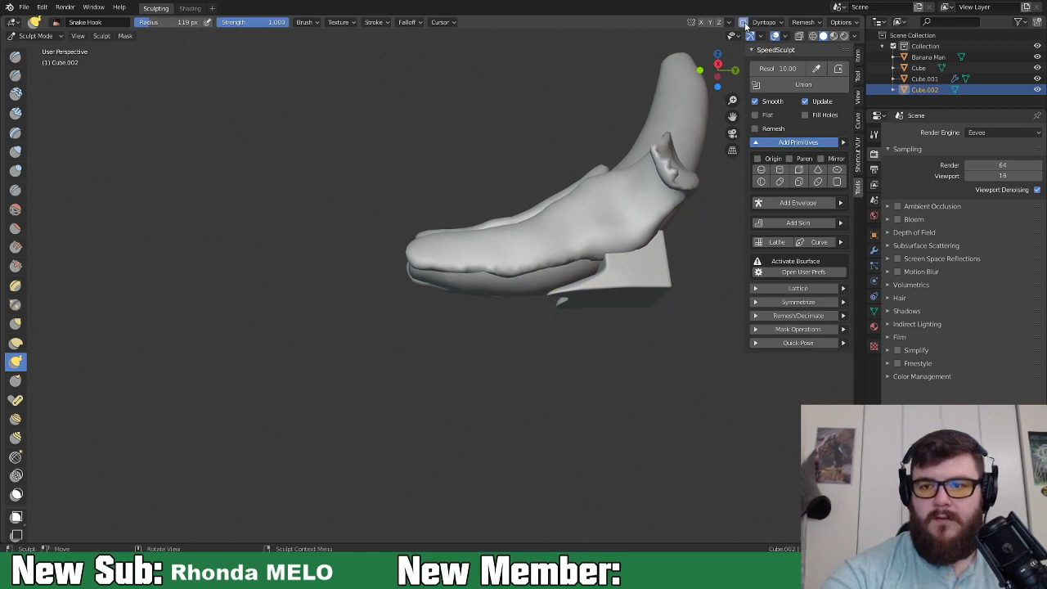
{"action": "mouse_move", "coordinate": [596, 281]}
{"action": "left_mouse_down"}
{"action": "mouse_move", "coordinate": [436, 300]}
{"action": "mouse_move", "coordinate": [423, 280]}
{"action": "left_mouse_up"}
{"action": "mouse_move", "coordinate": [428, 283]}
{"action": "middle_mouse_down"}
{"action": "mouse_move", "coordinate": [515, 332]}
{"action": "mouse_move", "coordinate": [451, 402]}
{"action": "middle_mouse_up"}
{"action": "left_click_drag", "start_coordinate": [451, 401], "coordinate": [437, 356]}
Fit the underside peel's body and lower tip against the banana and neighbouring side peels with Snake Hook.
{"action": "middle_click_drag", "start_coordinate": [496, 270], "coordinate": [628, 302]}
{"action": "mouse_move", "coordinate": [628, 302]}
{"action": "left_mouse_down"}
{"action": "mouse_move", "coordinate": [568, 346]}
{"action": "mouse_move", "coordinate": [562, 309]}
{"action": "left_mouse_up"}
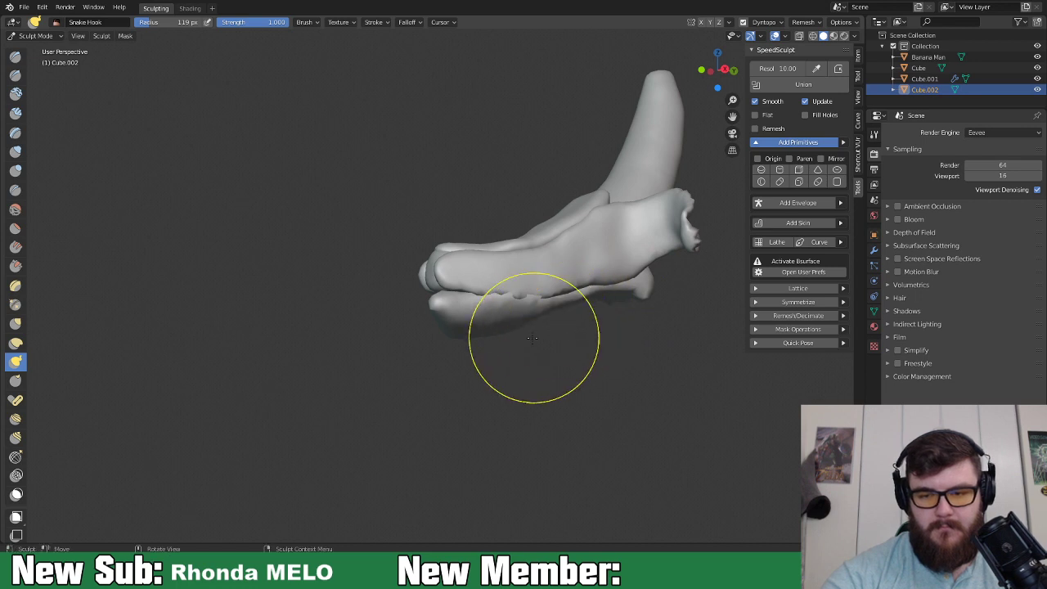
{"action": "middle_click_drag", "start_coordinate": [439, 302], "coordinate": [456, 274]}
{"action": "mouse_move", "coordinate": [473, 282]}
{"action": "left_mouse_down"}
{"action": "mouse_move", "coordinate": [510, 315]}
{"action": "mouse_move", "coordinate": [480, 259]}
{"action": "left_mouse_up"}
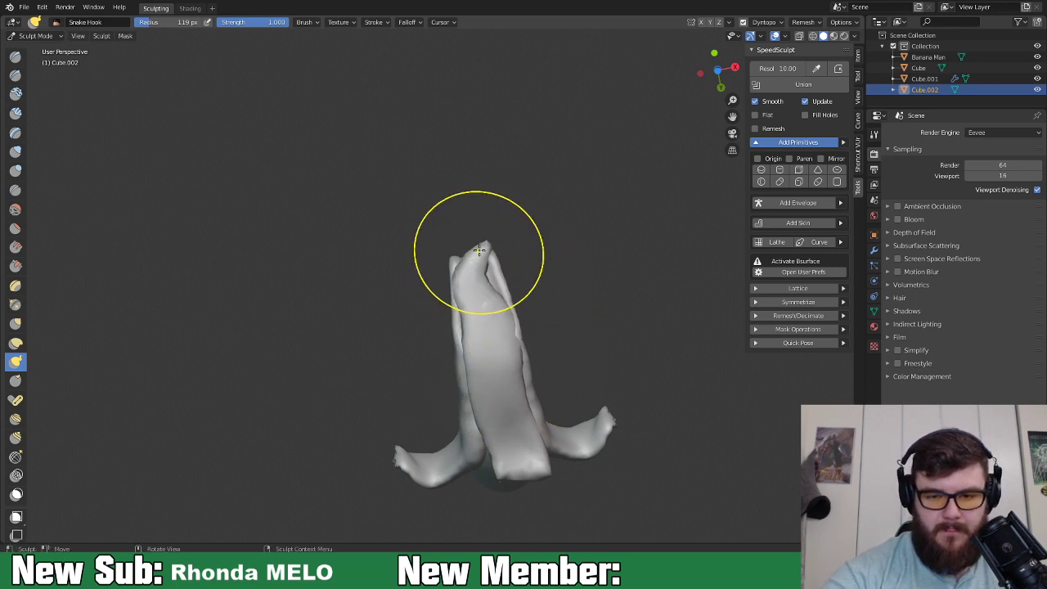
Thicken the underside peel's lower tip and edges with Inflate at a 52 px radius.
{"action": "key", "text": "i"}
{"action": "key", "text": "f"}
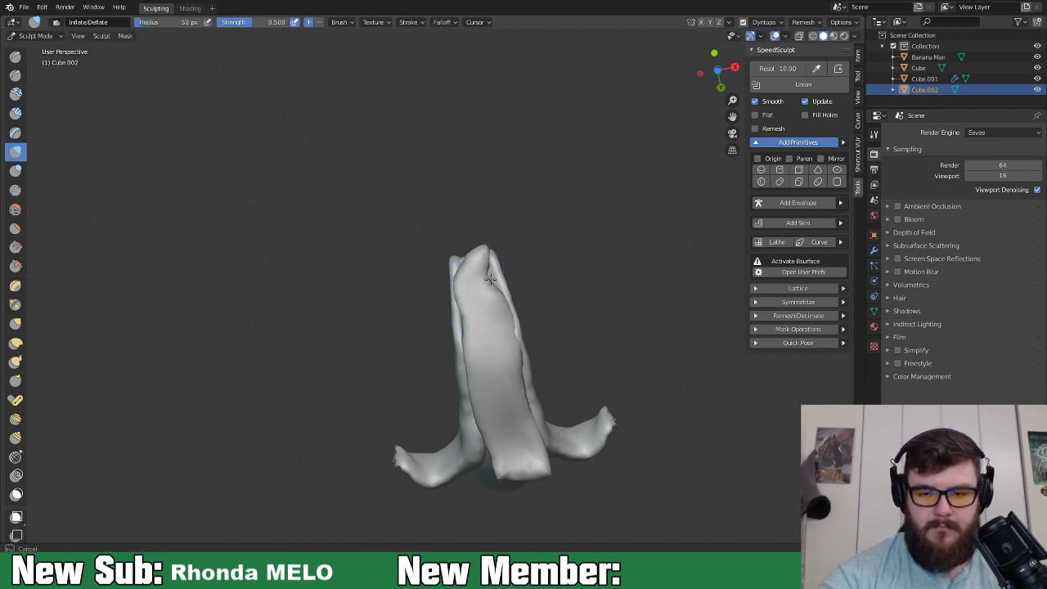
{"action": "middle_click_drag", "start_coordinate": [472, 329], "coordinate": [418, 299]}
Set Snake Hook to a 91 px radius and pull the underside peel's upper end outward from the banana.
{"action": "key", "text": "k"}
{"action": "key", "text": "f"}
{"action": "left_click", "coordinate": [469, 304]}
{"action": "left_click_drag", "start_coordinate": [423, 312], "coordinate": [400, 309]}
{"action": "mouse_move", "coordinate": [507, 296]}
{"action": "middle_mouse_down"}
{"action": "mouse_move", "coordinate": [496, 367]}
{"action": "mouse_move", "coordinate": [477, 297]}
{"action": "mouse_move", "coordinate": [499, 303]}
{"action": "mouse_move", "coordinate": [573, 279]}
{"action": "mouse_move", "coordinate": [495, 339]}
{"action": "mouse_move", "coordinate": [561, 300]}
{"action": "mouse_move", "coordinate": [568, 327]}
{"action": "mouse_move", "coordinate": [531, 306]}
{"action": "mouse_move", "coordinate": [492, 308]}
{"action": "middle_mouse_up"}
{"action": "middle_click_drag", "start_coordinate": [406, 297], "coordinate": [458, 258]}
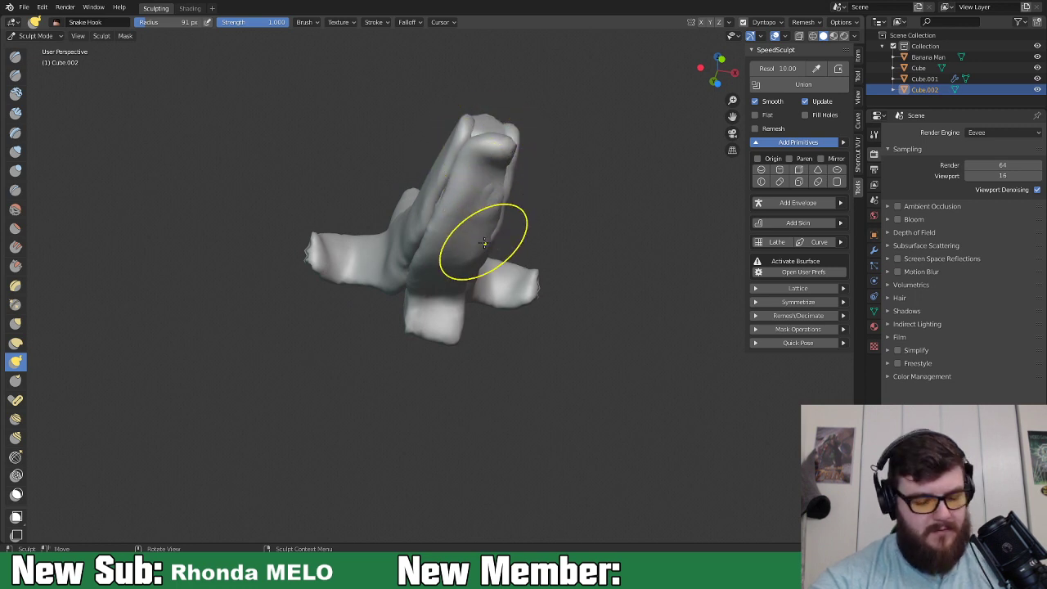
Set Inflate to a 53 px radius and fill out the underside peel's edges toward the side peels.
{"action": "key", "text": "i"}
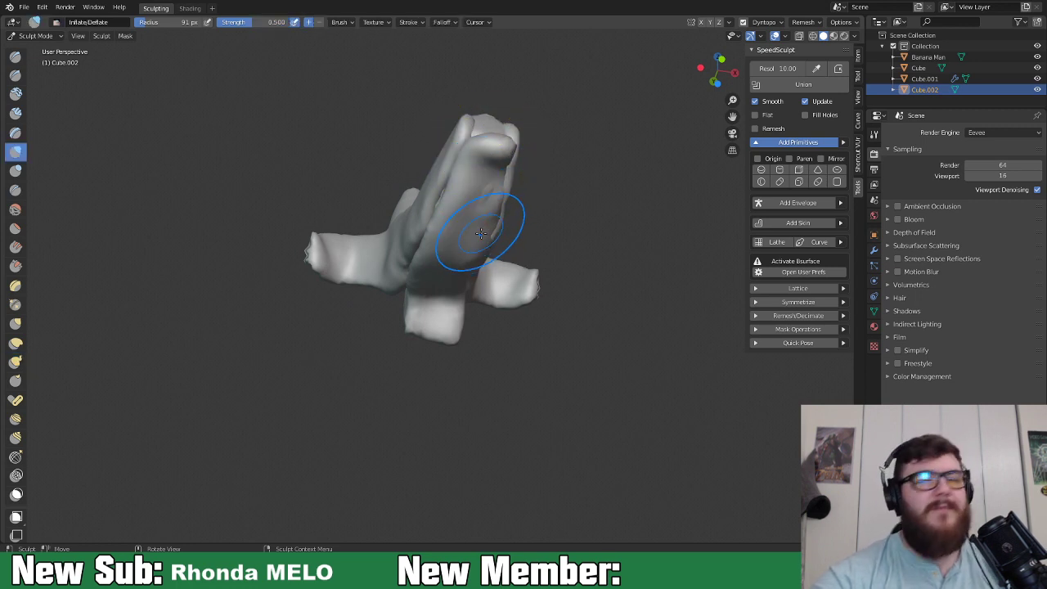
{"action": "key", "text": "f"}
{"action": "left_click", "coordinate": [491, 191]}
{"action": "middle_click_drag", "start_coordinate": [491, 192], "coordinate": [419, 207]}
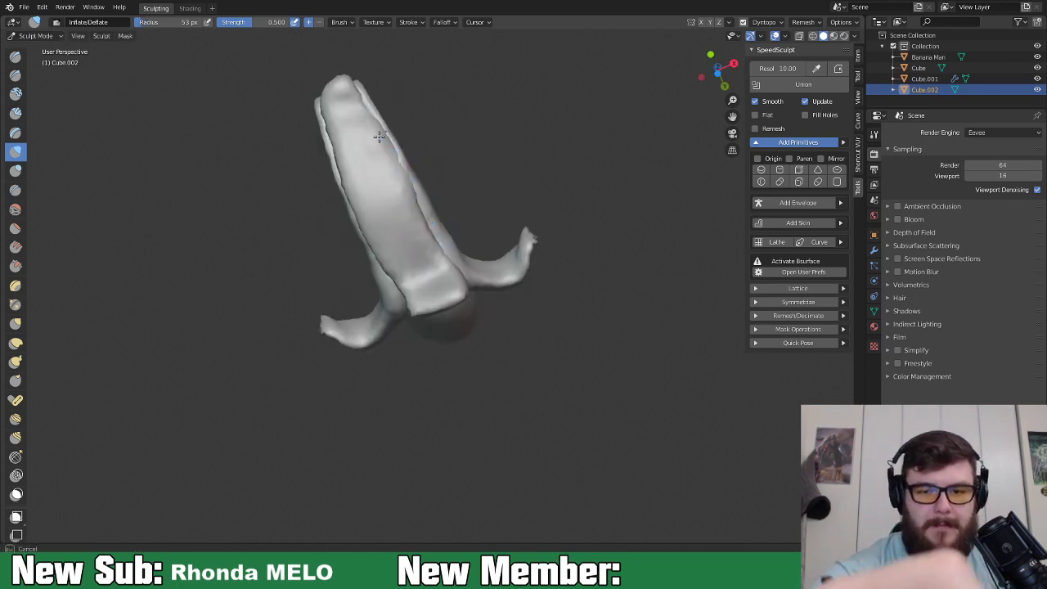
{"action": "mouse_move", "coordinate": [433, 259]}
{"action": "middle_mouse_down"}
{"action": "mouse_move", "coordinate": [456, 339]}
{"action": "mouse_move", "coordinate": [456, 308]}
{"action": "mouse_move", "coordinate": [474, 351]}
{"action": "mouse_move", "coordinate": [496, 367]}
{"action": "mouse_move", "coordinate": [517, 295]}
{"action": "mouse_move", "coordinate": [514, 346]}
{"action": "mouse_move", "coordinate": [484, 310]}
{"action": "mouse_move", "coordinate": [503, 257]}
{"action": "mouse_move", "coordinate": [481, 301]}
{"action": "mouse_move", "coordinate": [435, 336]}
{"action": "middle_mouse_up"}
{"action": "mouse_move", "coordinate": [468, 301]}
{"action": "middle_mouse_down"}
{"action": "mouse_move", "coordinate": [450, 270]}
{"action": "mouse_move", "coordinate": [467, 303]}
{"action": "mouse_move", "coordinate": [537, 310]}
{"action": "mouse_move", "coordinate": [557, 248]}
{"action": "mouse_move", "coordinate": [540, 268]}
{"action": "mouse_move", "coordinate": [567, 231]}
{"action": "middle_mouse_up"}
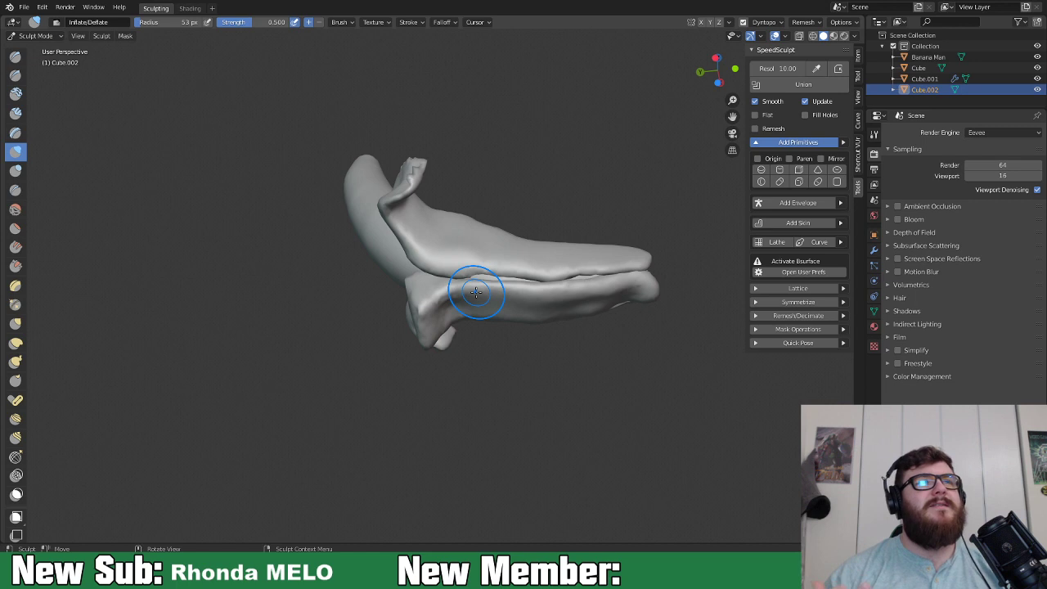
Bend the underside peel's flared upper end downward with the Grab brush at a 105 px radius.
{"action": "middle_click_drag", "start_coordinate": [483, 337], "coordinate": [478, 371]}
{"action": "key", "text": "g"}
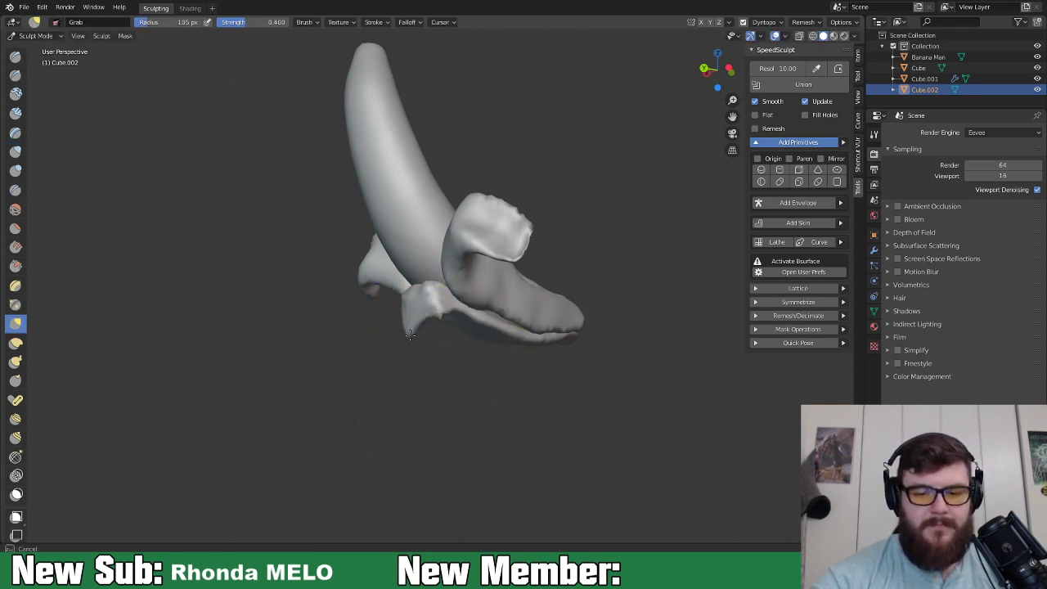
{"action": "middle_click_drag", "start_coordinate": [448, 305], "coordinate": [526, 296]}
Thicken the underside peel along its length with Inflate at a 105 px radius.
{"action": "key", "text": "i"}
{"action": "mouse_move", "coordinate": [437, 323]}
{"action": "left_mouse_down"}
{"action": "mouse_move", "coordinate": [437, 301]}
{"action": "mouse_move", "coordinate": [409, 357]}
{"action": "mouse_move", "coordinate": [434, 381]}
{"action": "mouse_move", "coordinate": [423, 400]}
{"action": "left_mouse_up"}
{"action": "left_click_drag", "start_coordinate": [401, 489], "coordinate": [446, 376]}
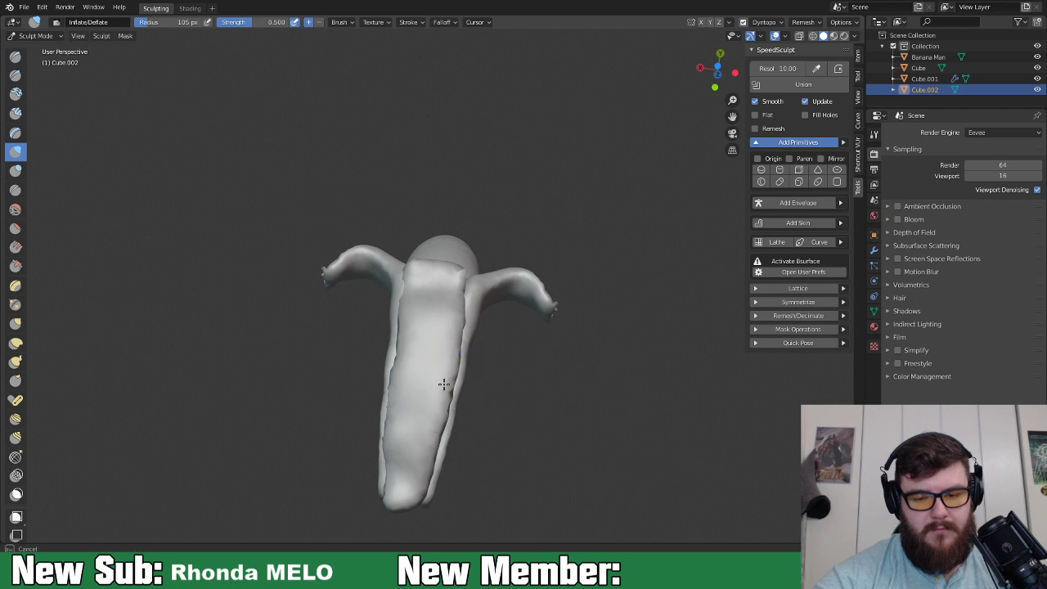
{"action": "left_click_drag", "start_coordinate": [400, 314], "coordinate": [444, 374]}
{"action": "mouse_move", "coordinate": [444, 373]}
{"action": "middle_mouse_down"}
{"action": "mouse_move", "coordinate": [619, 480]}
{"action": "mouse_move", "coordinate": [519, 440]}
{"action": "mouse_move", "coordinate": [523, 393]}
{"action": "mouse_move", "coordinate": [540, 438]}
{"action": "middle_mouse_up"}
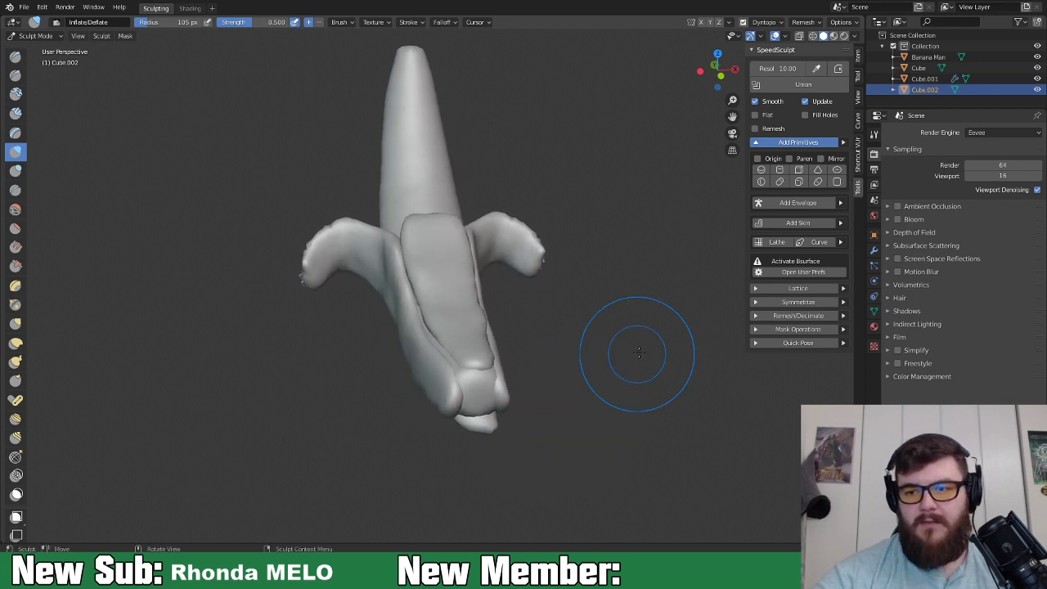
Add another cube primitive and position it at the banana's lower tip where the peels meet.
{"action": "left_click", "coordinate": [800, 171]}
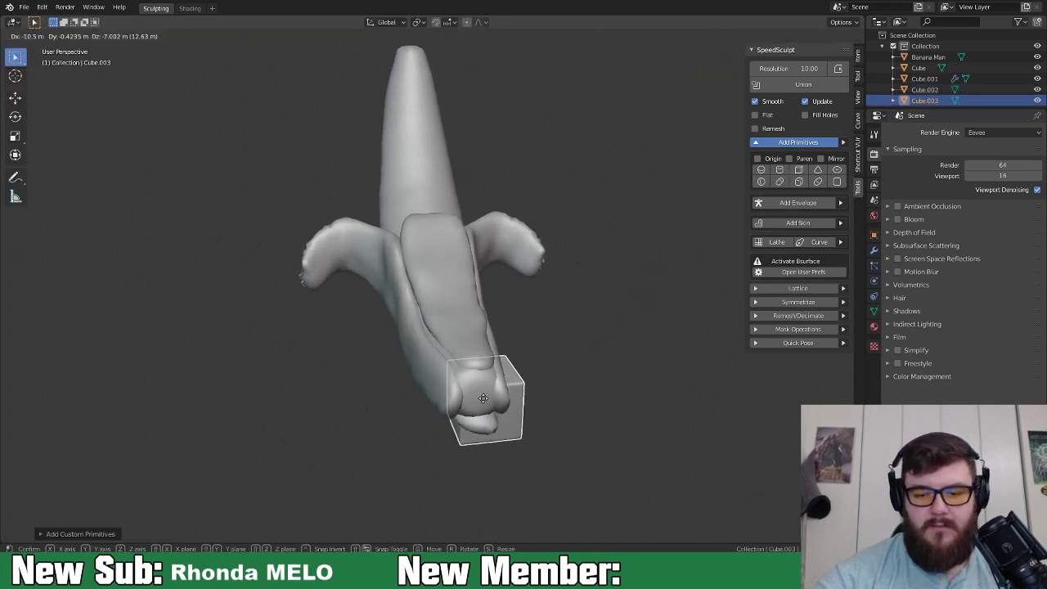
{"action": "left_click", "coordinate": [475, 383]}
{"action": "middle_click_drag", "start_coordinate": [474, 382], "coordinate": [572, 343]}
{"action": "key", "text": "g"}
{"action": "left_click", "coordinate": [455, 290]}
{"action": "middle_click_drag", "start_coordinate": [455, 290], "coordinate": [601, 279]}
{"action": "key", "text": "g"}
{"action": "left_click", "coordinate": [577, 358]}
Scale the tip cube down uniformly and flatten it along the Y axis.
{"action": "key", "text": "s"}
{"action": "left_click", "coordinate": [533, 332]}
{"action": "middle_click_drag", "start_coordinate": [533, 332], "coordinate": [557, 350]}
{"action": "key", "text": "s"}
{"action": "key", "text": "x"}
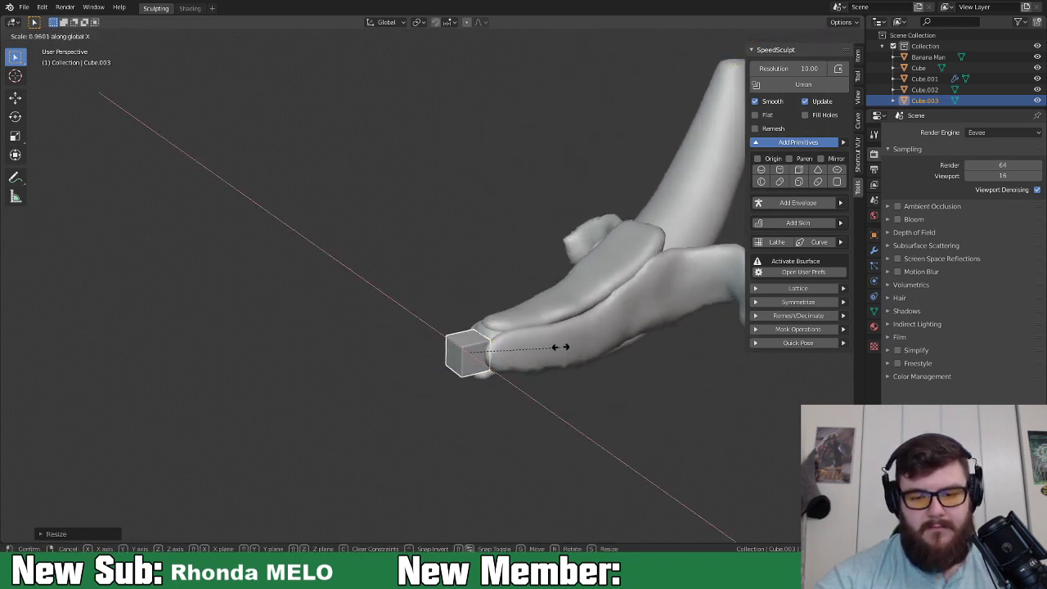
{"action": "key", "text": "y"}
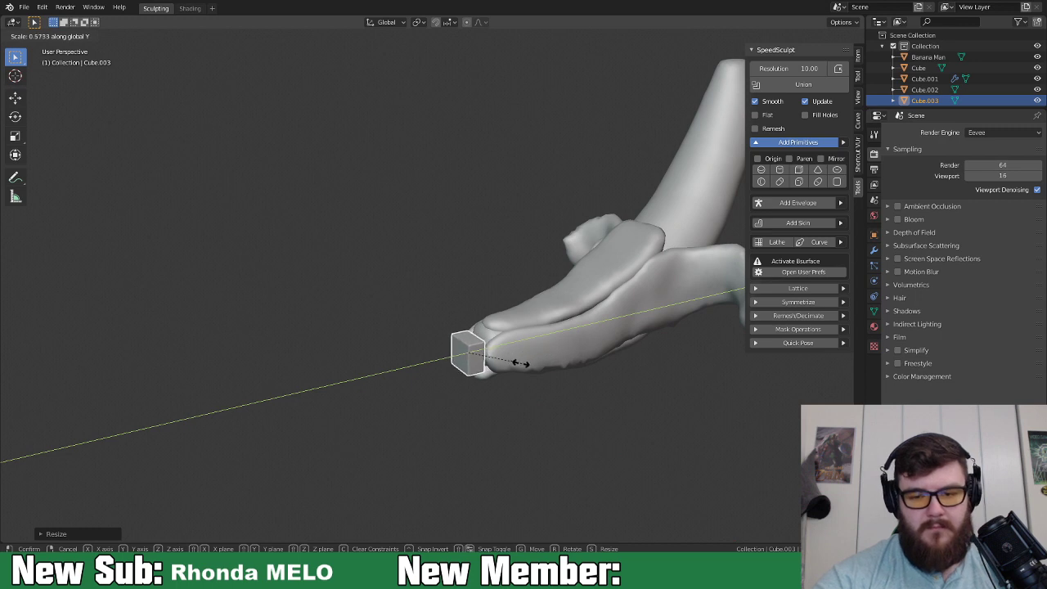
{"action": "left_click", "coordinate": [516, 367]}
Reposition the flattened cube against the peels' lower ends and adjust its overall size to cap them.
{"action": "key", "text": "g"}
{"action": "left_click", "coordinate": [525, 355]}
{"action": "middle_click_drag", "start_coordinate": [525, 355], "coordinate": [646, 248]}
{"action": "key", "text": "s"}
{"action": "left_click", "coordinate": [608, 341]}
Select all the peel pieces together with the tip cube and merge them with a Boolean union, excluding the banana body.
{"action": "left_click", "coordinate": [537, 357], "text": "shift"}
{"action": "left_click", "coordinate": [537, 356], "text": "shift"}
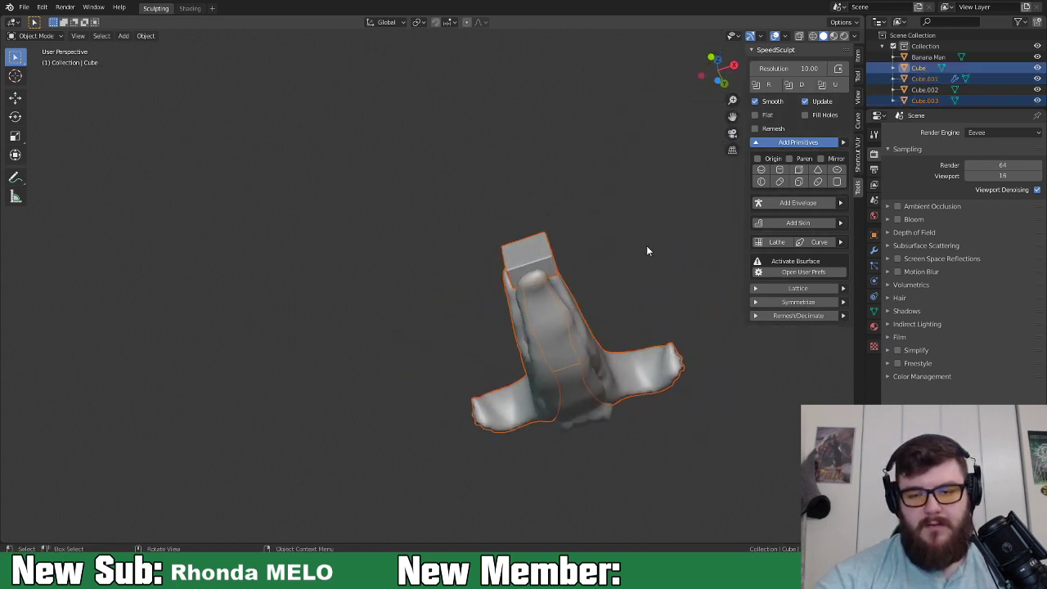
{"action": "left_click", "coordinate": [573, 348], "text": "shift"}
{"action": "middle_click_drag", "start_coordinate": [580, 334], "coordinate": [612, 434]}
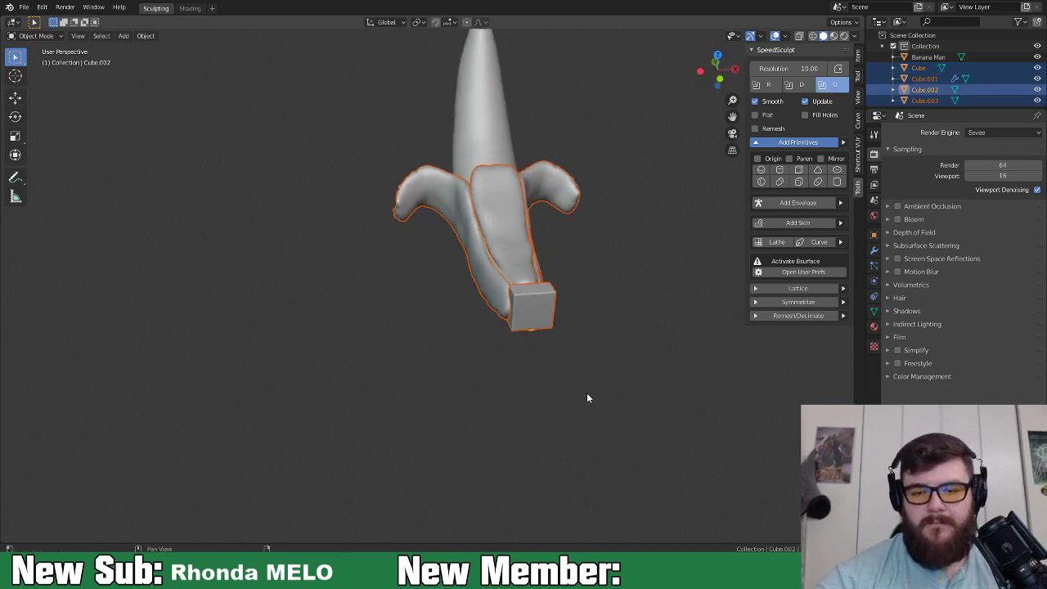
{"action": "middle_click_drag", "start_coordinate": [574, 255], "coordinate": [576, 365]}
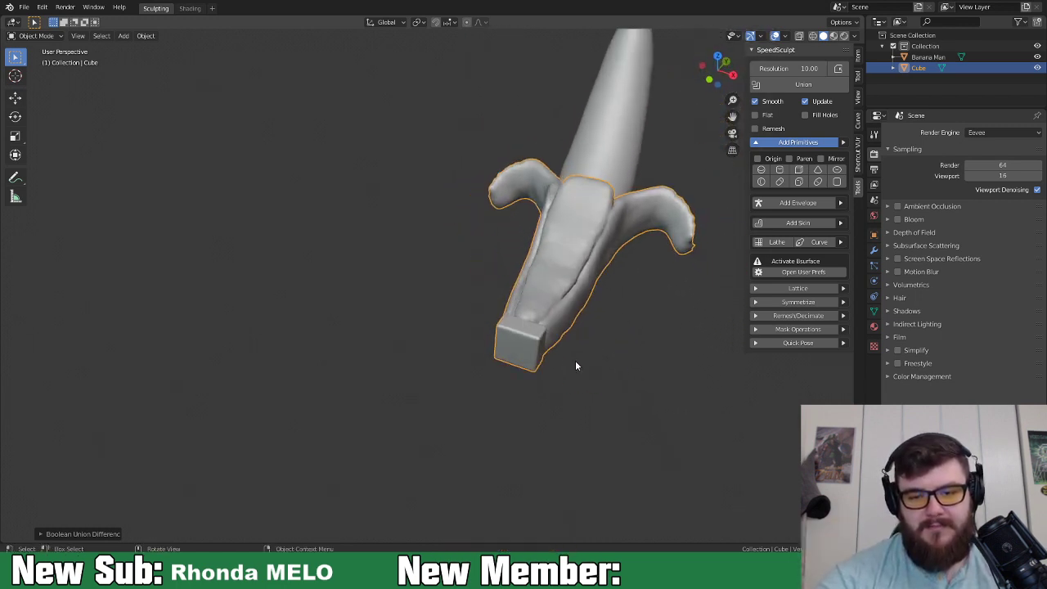
Switch the merged peel to Sculpt Mode, enable Dyntopo and accept its vertex data warning.
{"action": "left_click", "coordinate": [55, 37]}
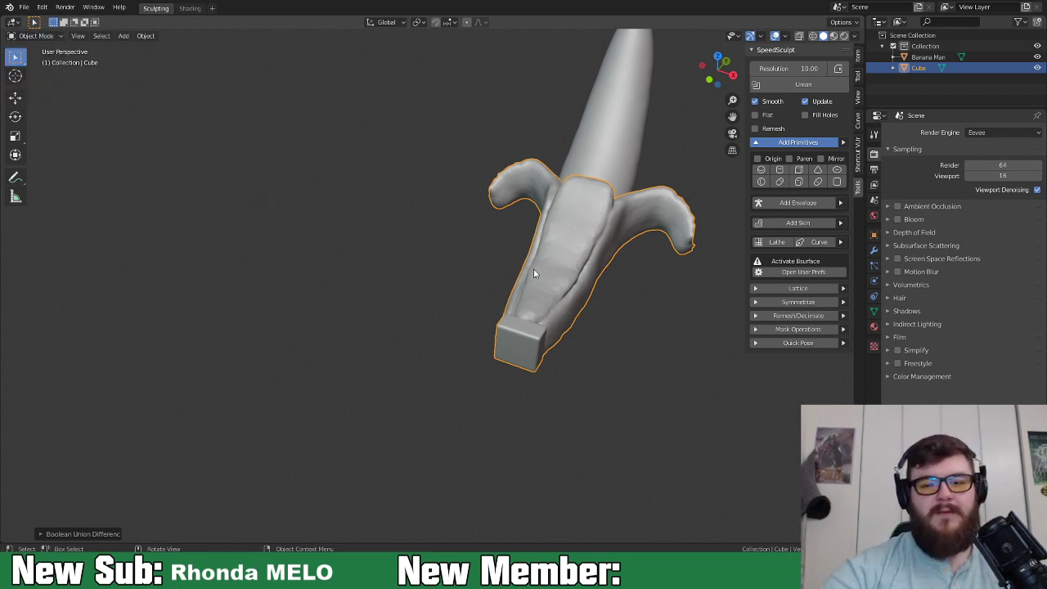
{"action": "left_click", "coordinate": [49, 37]}
{"action": "left_click", "coordinate": [41, 72]}
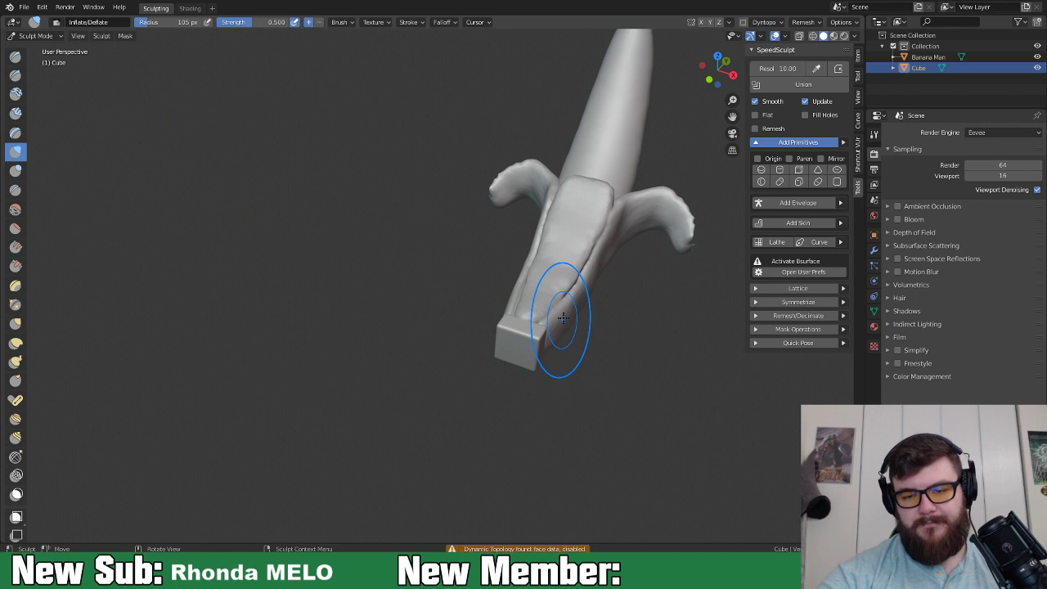
{"action": "left_click_drag", "start_coordinate": [548, 333], "coordinate": [573, 301]}
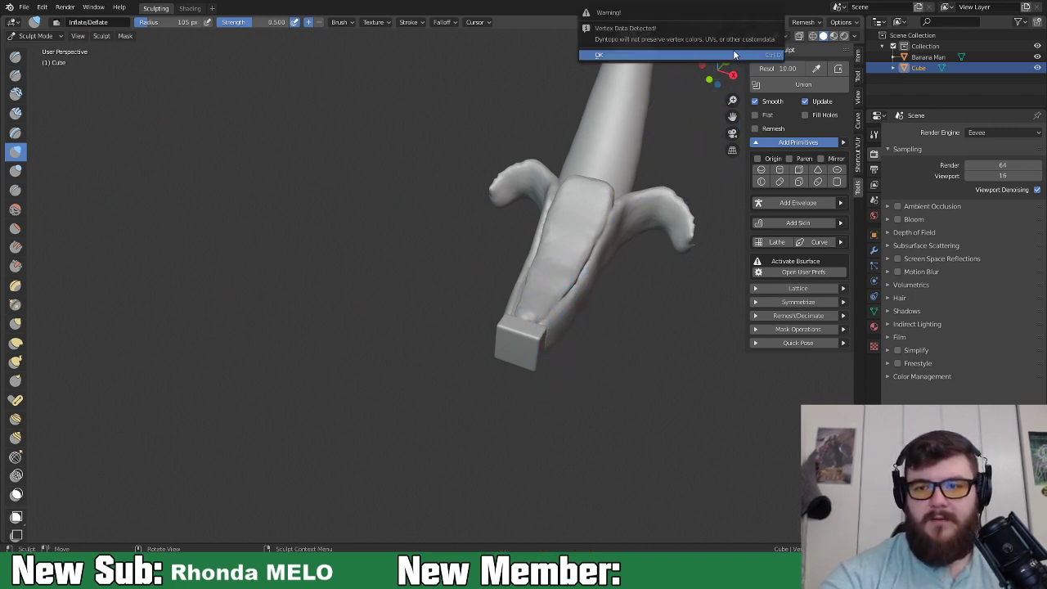
{"action": "mouse_move", "coordinate": [587, 252]}
{"action": "middle_mouse_down"}
{"action": "mouse_move", "coordinate": [576, 261]}
{"action": "mouse_move", "coordinate": [597, 269]}
{"action": "middle_mouse_up"}
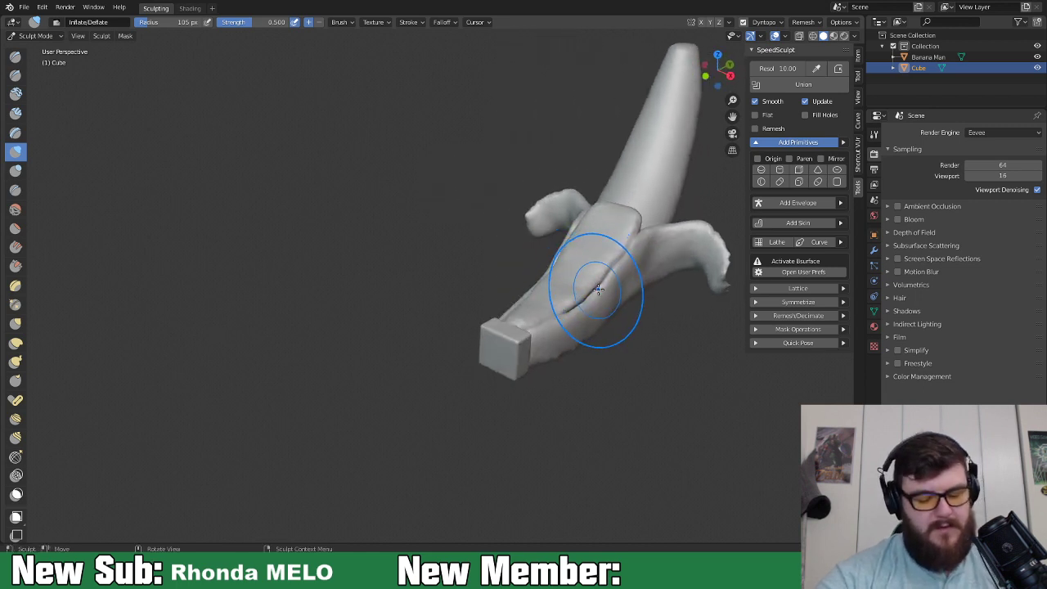
Set the brush radius to 69 px and blend the peel seams and tip block together with Inflate and Pinch.
{"action": "key", "text": "f"}
{"action": "left_click", "coordinate": [613, 262]}
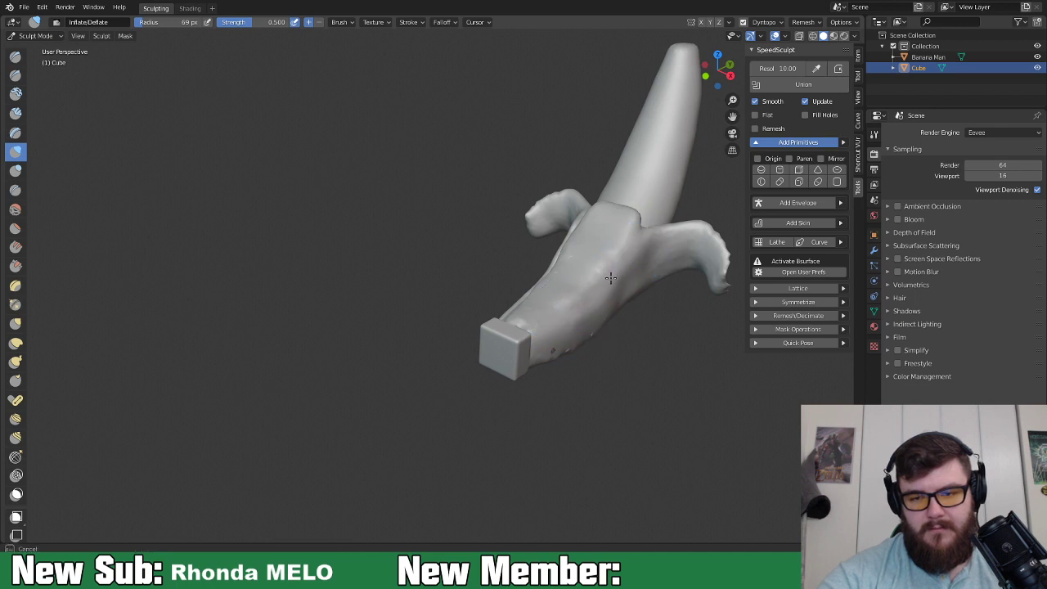
{"action": "key", "text": "p"}
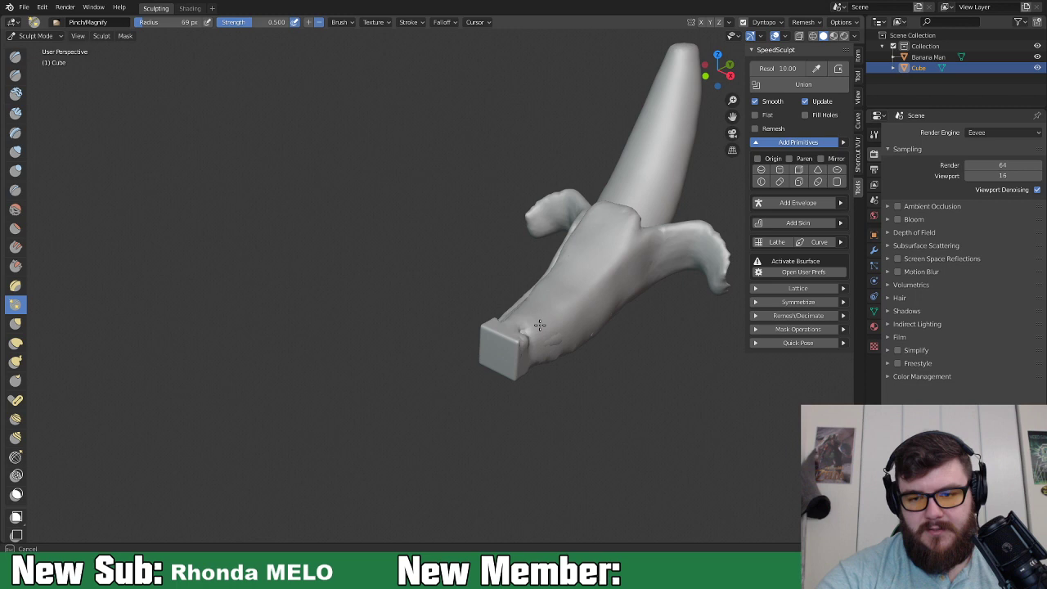
{"action": "key", "text": "i"}
{"action": "middle_click_drag", "start_coordinate": [579, 323], "coordinate": [582, 316]}
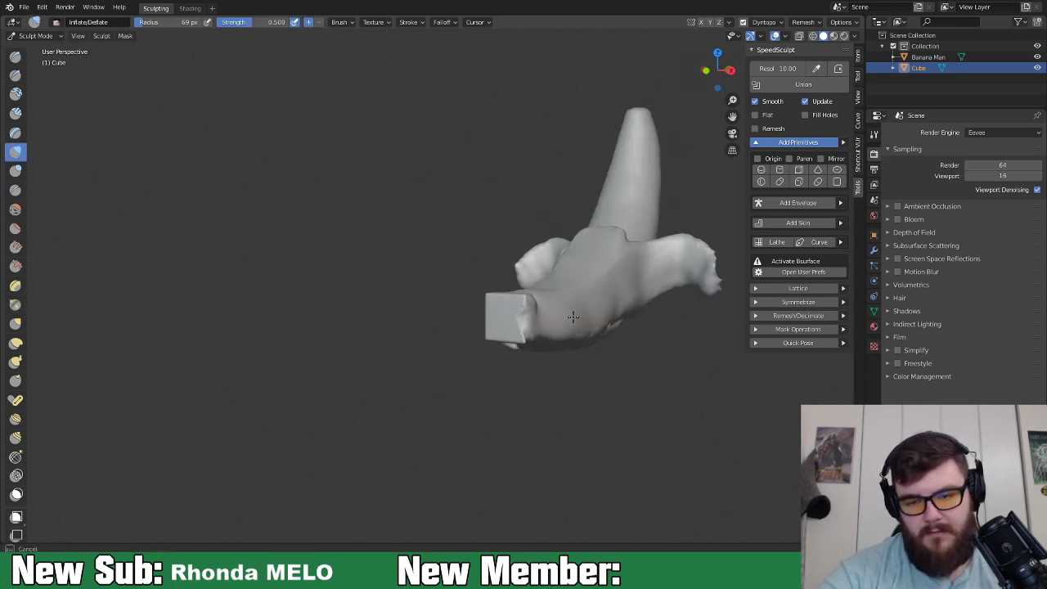
{"action": "middle_click_drag", "start_coordinate": [533, 301], "coordinate": [575, 279]}
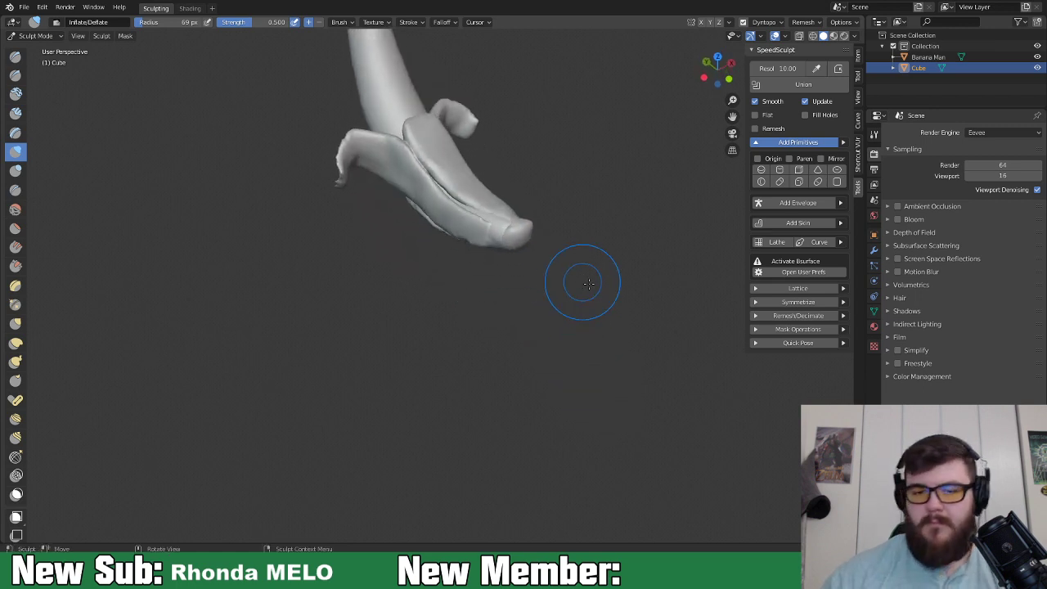
Smooth the seam between the two neighbouring peels and switch to the Clay Strips brush.
{"action": "scroll", "coordinate": [587, 278], "scroll_direction": "up", "scroll_amount": 4}
{"action": "middle_click_drag", "start_coordinate": [497, 288], "coordinate": [386, 496], "text": "shift"}
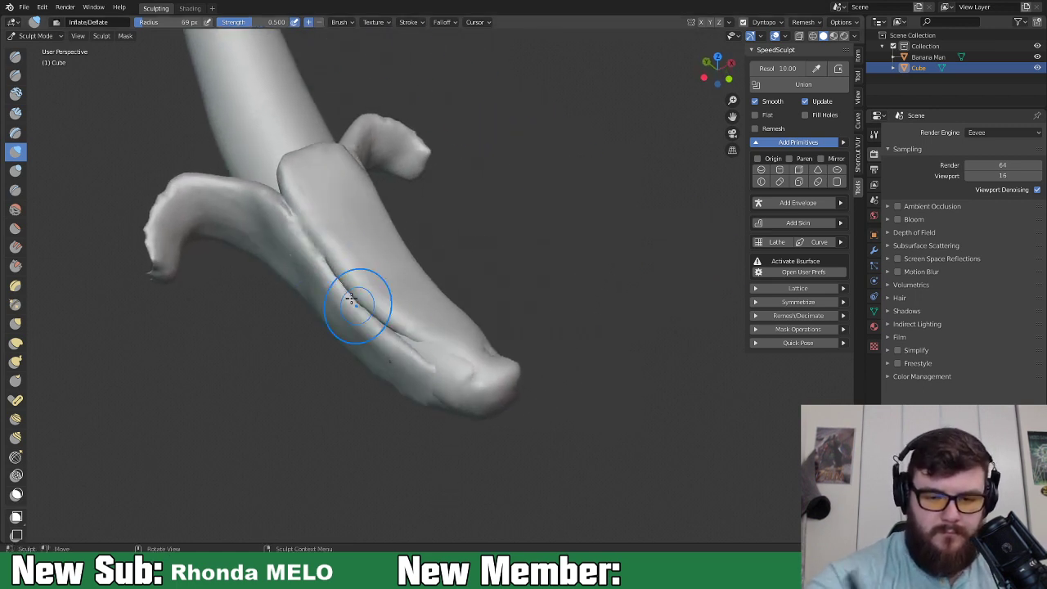
{"action": "left_click_drag", "start_coordinate": [321, 256], "coordinate": [400, 330], "text": "shift"}
{"action": "middle_click_drag", "start_coordinate": [358, 302], "coordinate": [497, 326]}
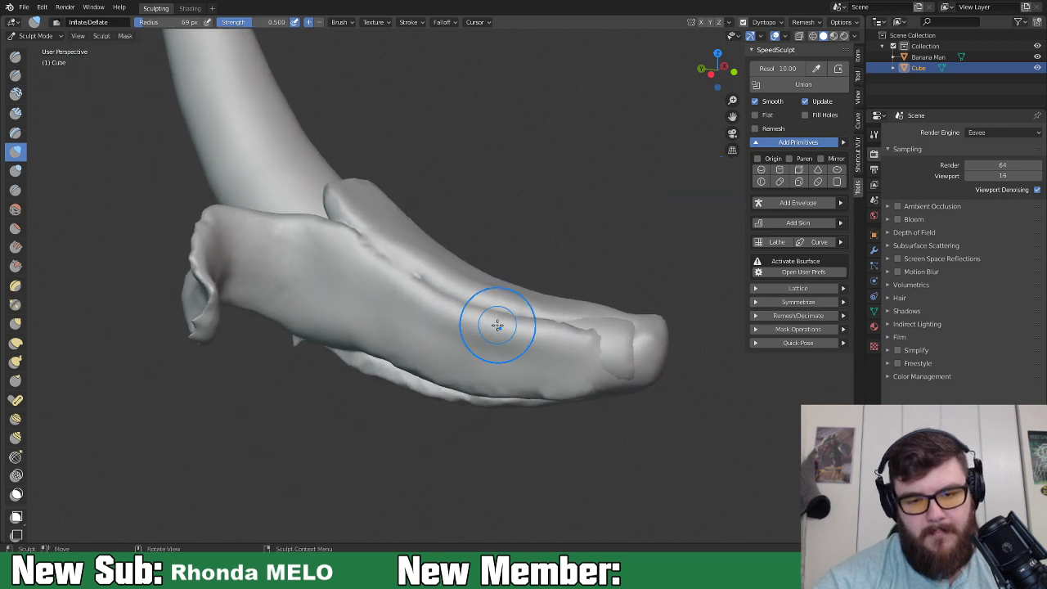
{"action": "left_click", "coordinate": [17, 114]}
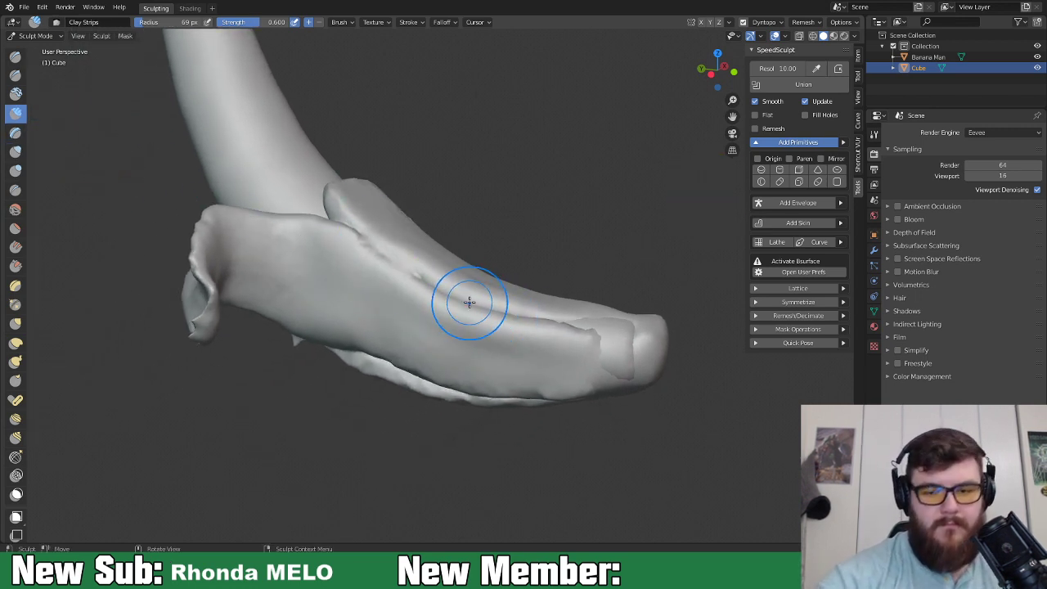
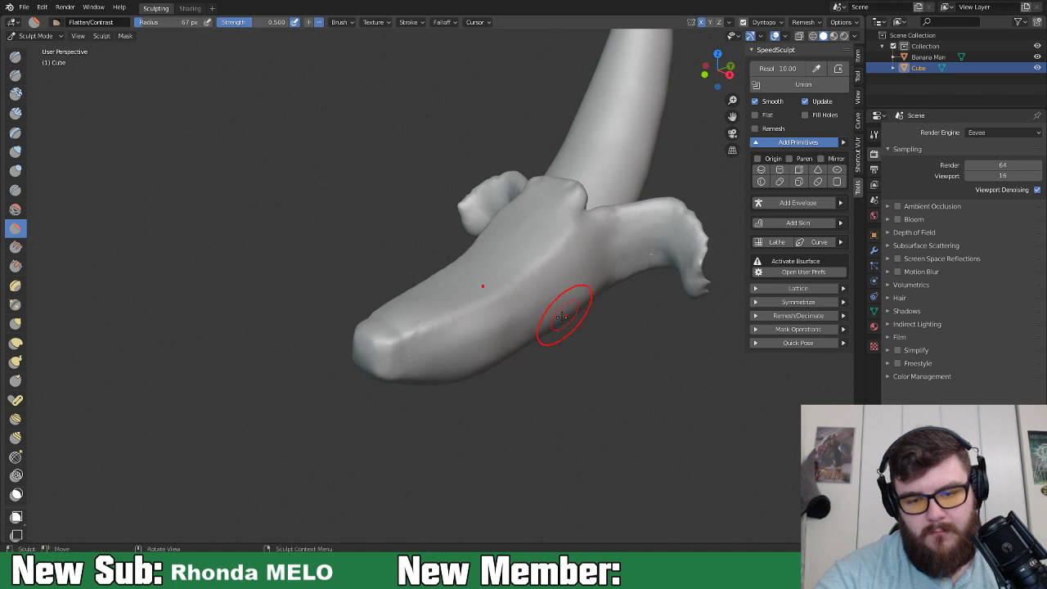
Reshape the merged peel's side contour below the side flaps with the Grab brush at a 67 px radius.
{"action": "mouse_move", "coordinate": [511, 336]}
{"action": "middle_mouse_down"}
{"action": "mouse_move", "coordinate": [474, 344]}
{"action": "mouse_move", "coordinate": [534, 350]}
{"action": "middle_mouse_up"}
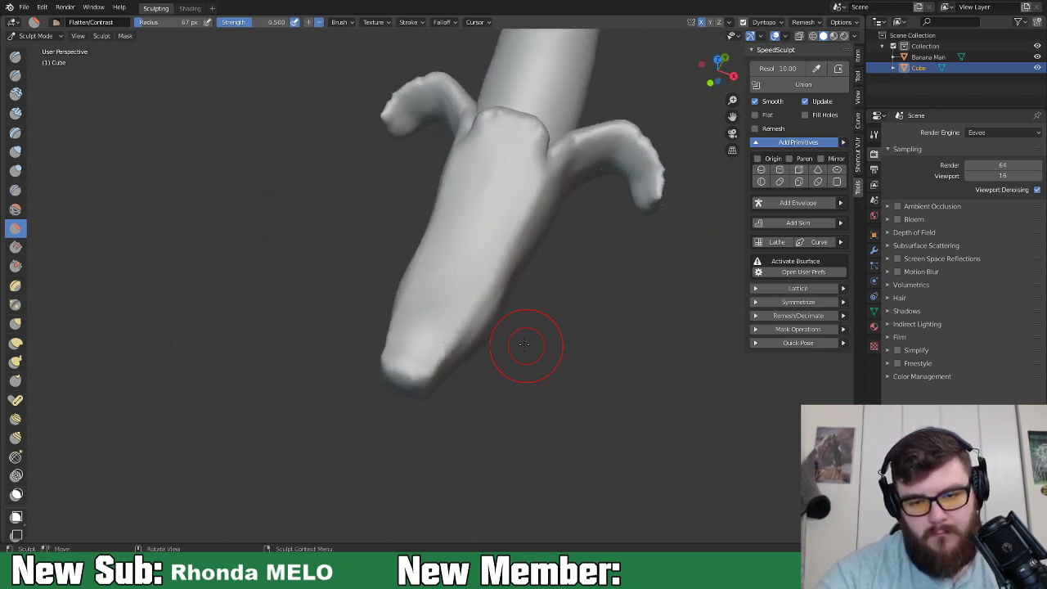
{"action": "key", "text": "g"}
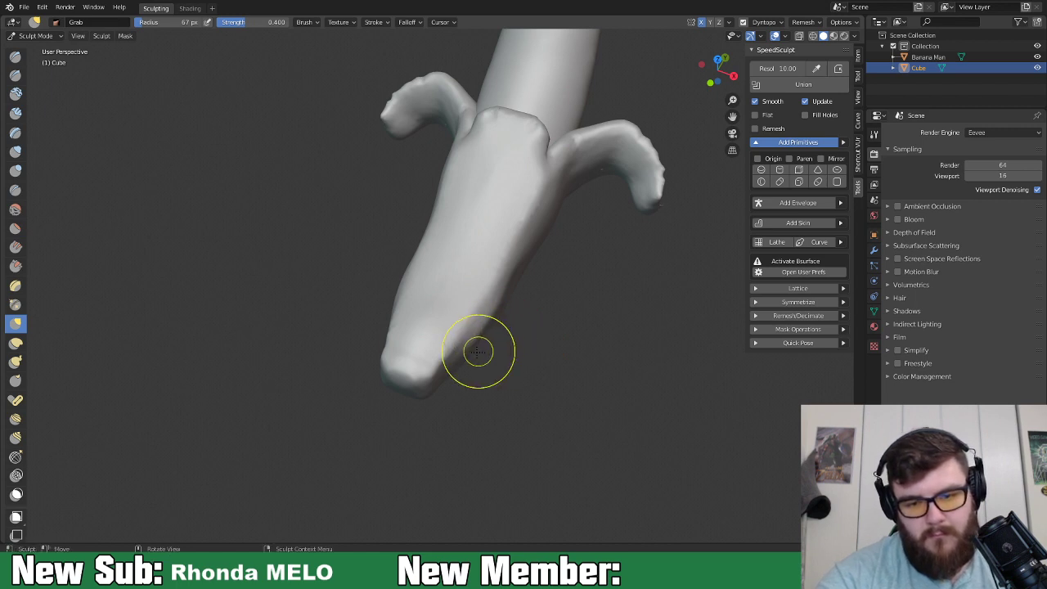
{"action": "left_click_drag", "start_coordinate": [493, 320], "coordinate": [499, 299]}
{"action": "left_click_drag", "start_coordinate": [545, 222], "coordinate": [558, 199]}
{"action": "mouse_move", "coordinate": [543, 246]}
{"action": "middle_mouse_down"}
{"action": "mouse_move", "coordinate": [532, 278]}
{"action": "mouse_move", "coordinate": [573, 306]}
{"action": "middle_mouse_up"}
{"action": "mouse_move", "coordinate": [480, 349]}
{"action": "left_mouse_down"}
{"action": "mouse_move", "coordinate": [479, 327]}
{"action": "mouse_move", "coordinate": [455, 310]}
{"action": "mouse_move", "coordinate": [481, 318]}
{"action": "left_mouse_up"}
{"action": "middle_click_drag", "start_coordinate": [487, 317], "coordinate": [466, 351]}
{"action": "left_click_drag", "start_coordinate": [467, 352], "coordinate": [474, 344]}
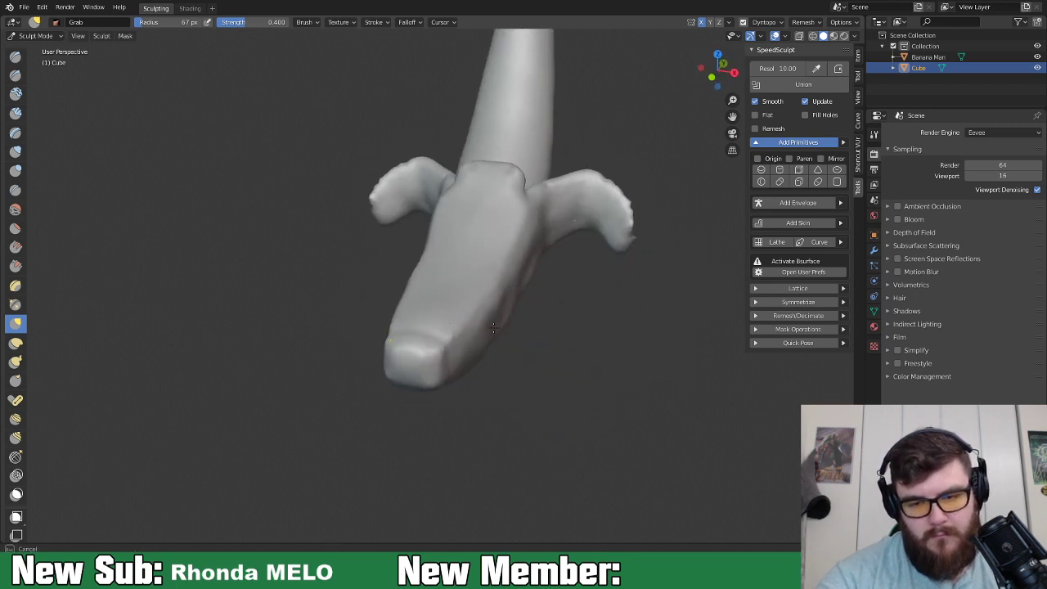
{"action": "left_click_drag", "start_coordinate": [541, 244], "coordinate": [542, 246]}
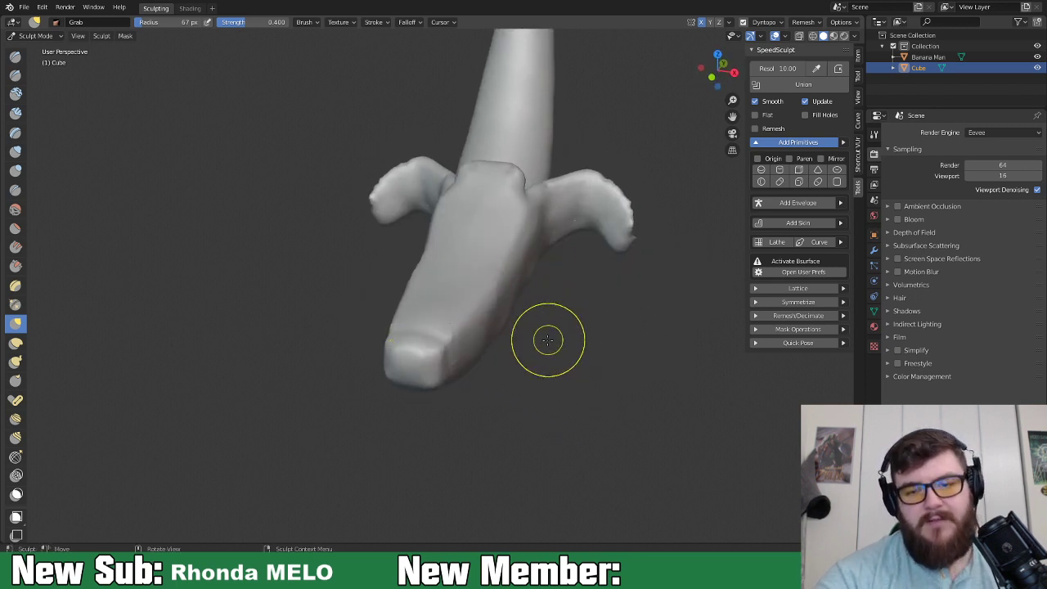
{"action": "middle_click_drag", "start_coordinate": [548, 338], "coordinate": [584, 316]}
{"action": "mouse_move", "coordinate": [584, 315]}
{"action": "left_mouse_down"}
{"action": "mouse_move", "coordinate": [551, 346]}
{"action": "mouse_move", "coordinate": [577, 340]}
{"action": "left_mouse_up"}
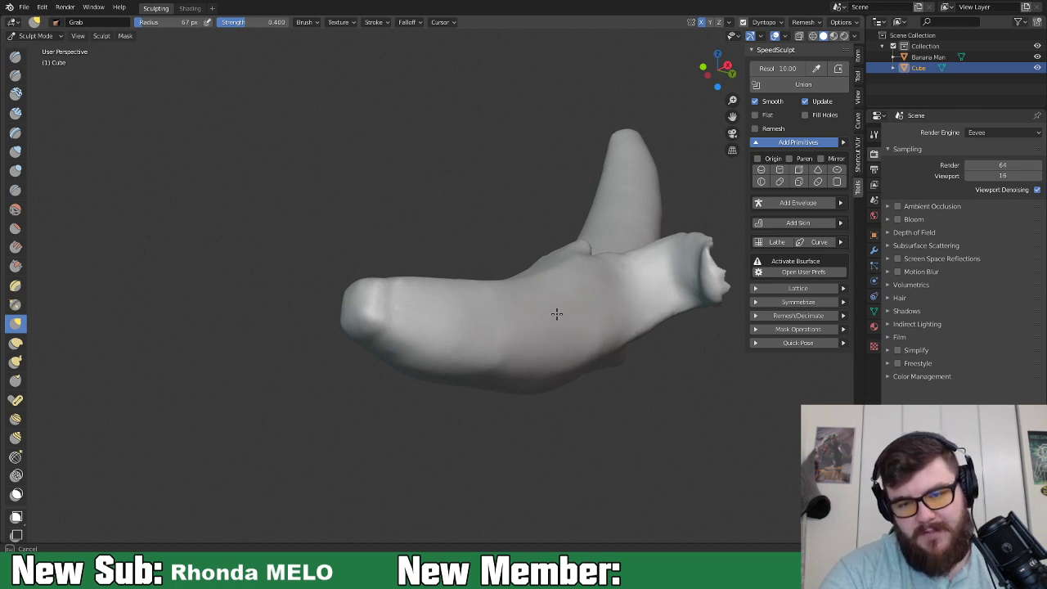
{"action": "left_click_drag", "start_coordinate": [469, 323], "coordinate": [470, 325]}
Pull the short middle peel flap upward and outward over the tip side with the Snake Hook brush.
{"action": "middle_click_drag", "start_coordinate": [604, 339], "coordinate": [650, 369]}
{"action": "mouse_move", "coordinate": [572, 318]}
{"action": "middle_mouse_down"}
{"action": "mouse_move", "coordinate": [610, 409]}
{"action": "mouse_move", "coordinate": [631, 392]}
{"action": "mouse_move", "coordinate": [630, 401]}
{"action": "mouse_move", "coordinate": [603, 374]}
{"action": "mouse_move", "coordinate": [605, 390]}
{"action": "middle_mouse_up"}
{"action": "key", "text": "k"}
{"action": "left_click_drag", "start_coordinate": [564, 325], "coordinate": [567, 300]}
{"action": "mouse_move", "coordinate": [568, 299]}
{"action": "middle_mouse_down"}
{"action": "mouse_move", "coordinate": [567, 322]}
{"action": "mouse_move", "coordinate": [542, 299]}
{"action": "mouse_move", "coordinate": [552, 264]}
{"action": "middle_mouse_up"}
{"action": "mouse_move", "coordinate": [575, 291]}
{"action": "left_mouse_down"}
{"action": "mouse_move", "coordinate": [561, 263]}
{"action": "mouse_move", "coordinate": [528, 263]}
{"action": "left_mouse_up"}
{"action": "middle_click_drag", "start_coordinate": [578, 271], "coordinate": [567, 318]}
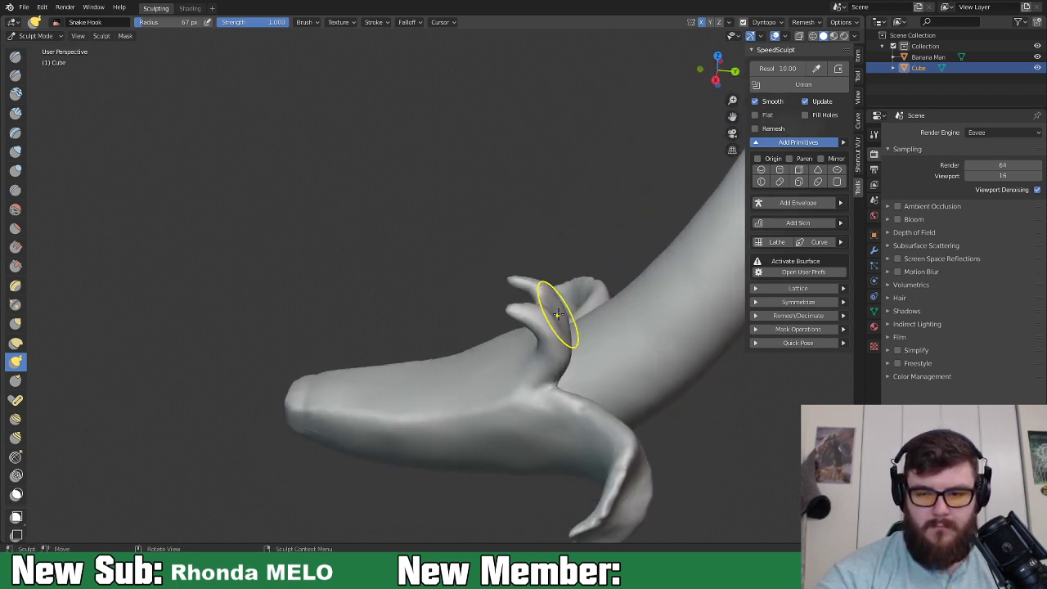
Thicken and round the extended middle flap with the Inflate/Deflate brush.
{"action": "mouse_move", "coordinate": [514, 290]}
{"action": "middle_mouse_down"}
{"action": "mouse_move", "coordinate": [571, 308]}
{"action": "mouse_move", "coordinate": [533, 343]}
{"action": "middle_mouse_up"}
{"action": "key", "text": "i"}
{"action": "left_click_drag", "start_coordinate": [530, 340], "coordinate": [520, 362]}
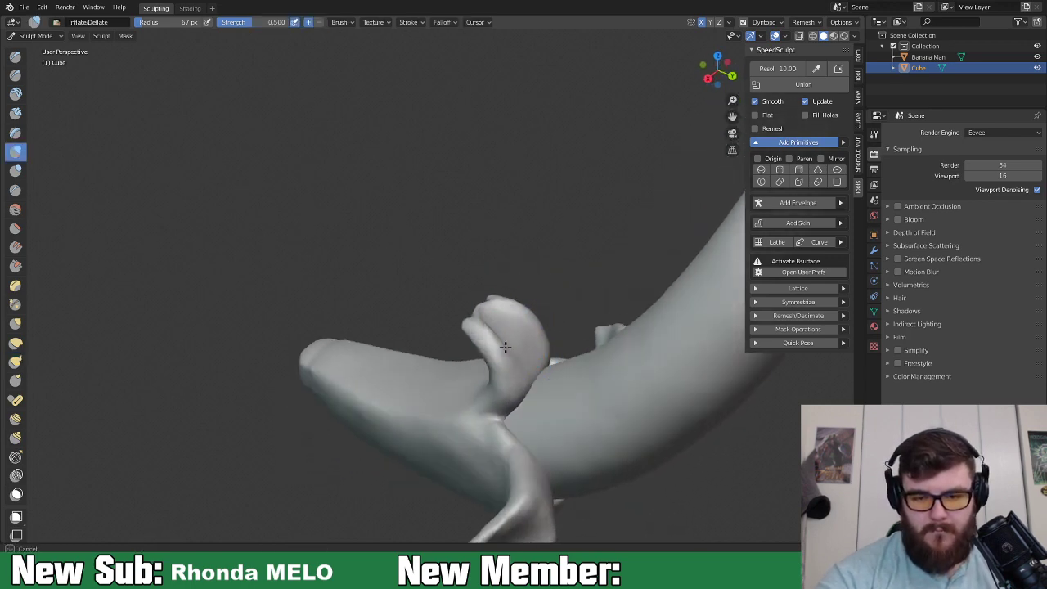
{"action": "left_click_drag", "start_coordinate": [505, 325], "coordinate": [536, 364]}
Lengthen the end of the middle peel flap with the Snake Hook brush.
{"action": "mouse_move", "coordinate": [482, 336]}
{"action": "middle_mouse_down"}
{"action": "mouse_move", "coordinate": [600, 333]}
{"action": "mouse_move", "coordinate": [630, 320]}
{"action": "middle_mouse_up"}
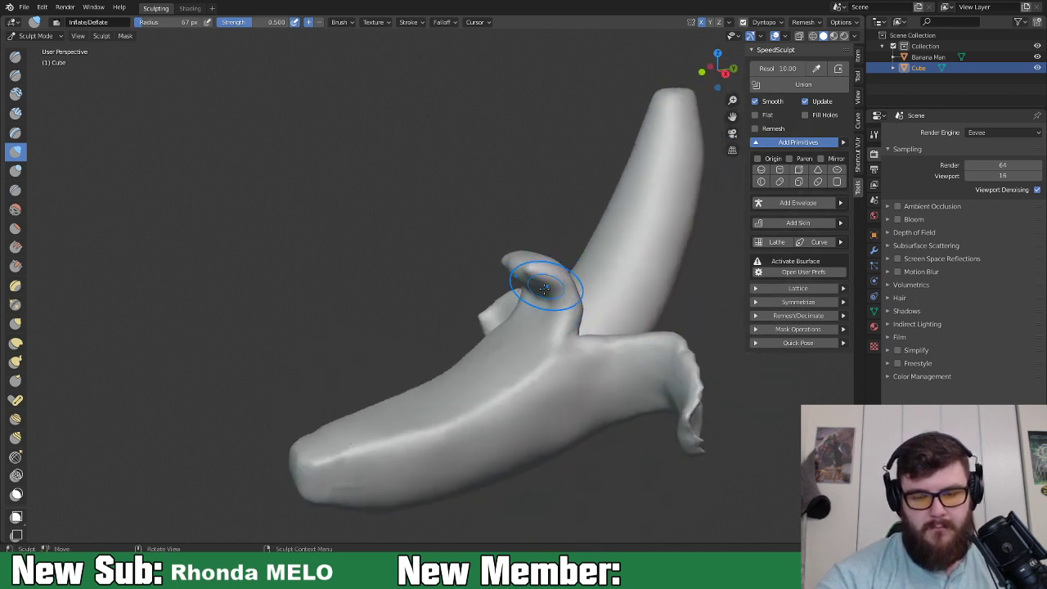
{"action": "key", "text": "k"}
{"action": "left_click_drag", "start_coordinate": [528, 273], "coordinate": [518, 258]}
{"action": "left_click_drag", "start_coordinate": [523, 271], "coordinate": [518, 259]}
{"action": "middle_click_drag", "start_coordinate": [534, 291], "coordinate": [584, 257]}
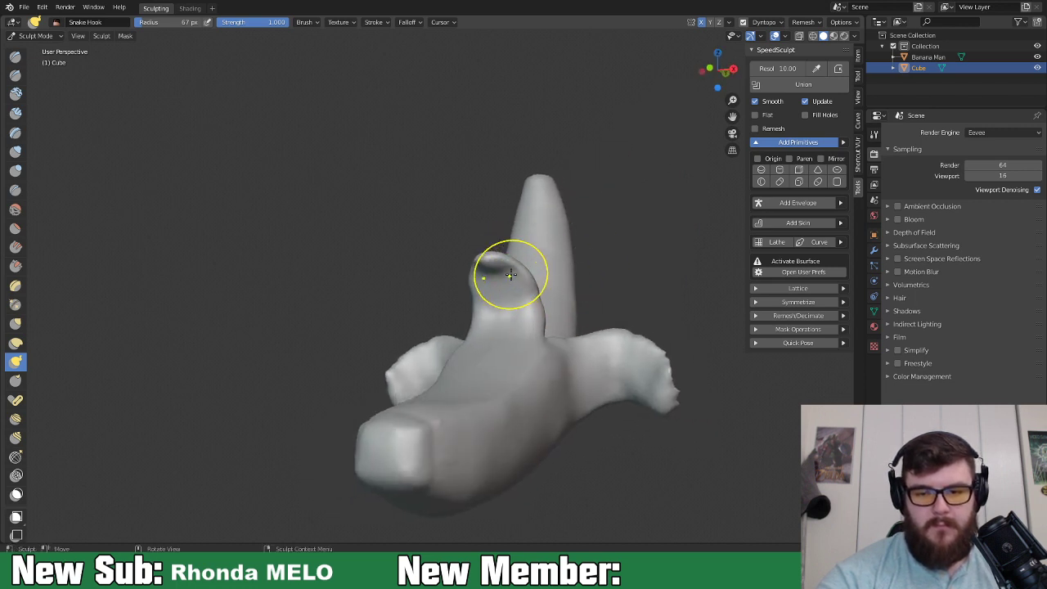
Fill out the hollow inner side of the middle flap near its end with the Inflate/Deflate brush.
{"action": "middle_click_drag", "start_coordinate": [525, 262], "coordinate": [542, 278]}
{"action": "middle_click_drag", "start_coordinate": [528, 243], "coordinate": [536, 257]}
{"action": "key", "text": "i"}
{"action": "mouse_move", "coordinate": [535, 258]}
{"action": "left_mouse_down"}
{"action": "mouse_move", "coordinate": [511, 254]}
{"action": "mouse_move", "coordinate": [532, 261]}
{"action": "left_mouse_up"}
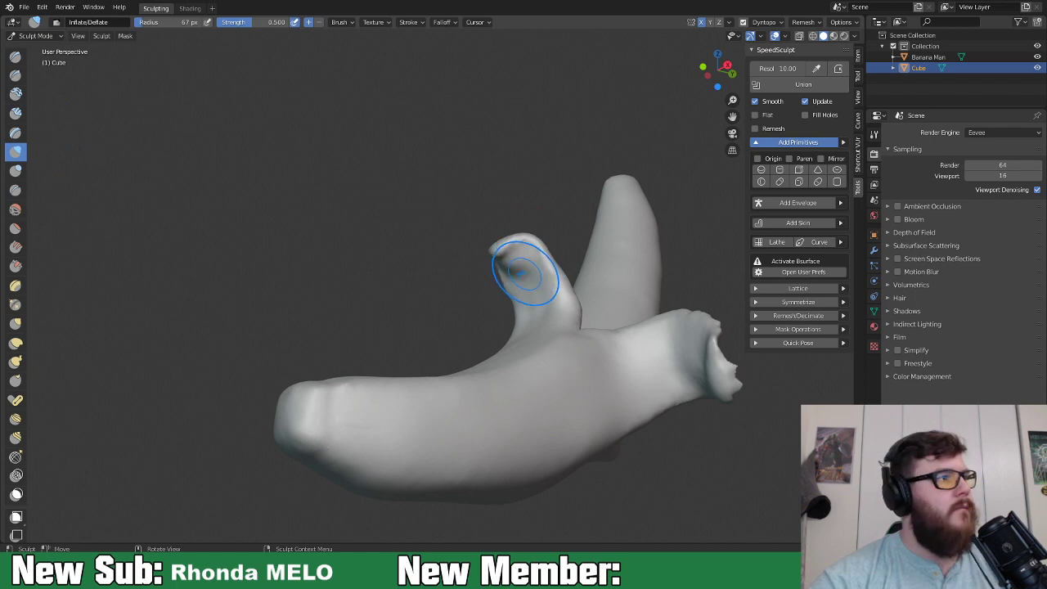
{"action": "left_click_drag", "start_coordinate": [521, 265], "coordinate": [528, 273]}
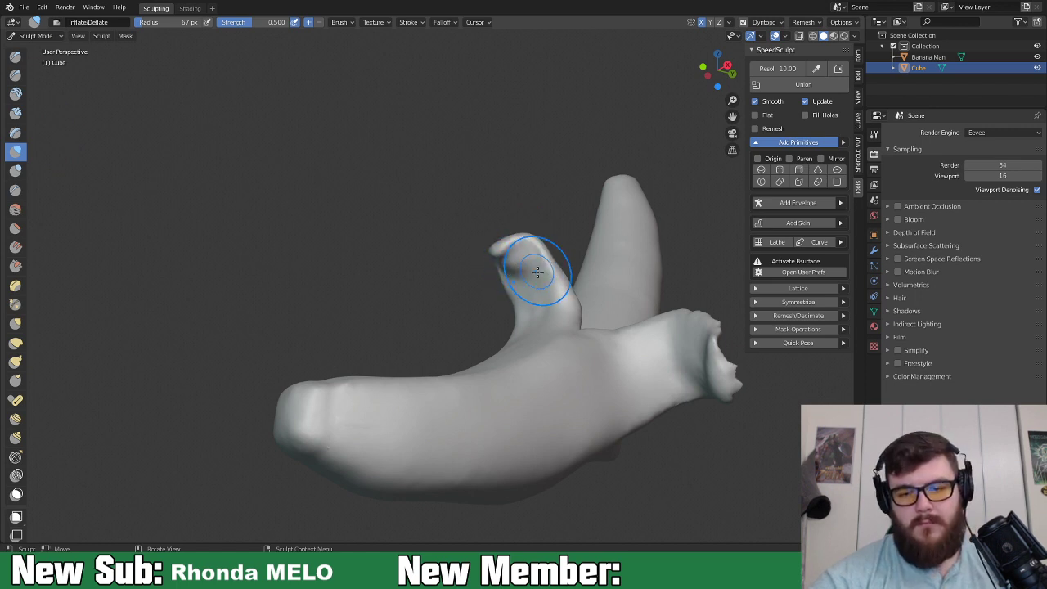
Bend the middle peel flap into a smoother curve with the Elastic Deform brush at a 110 px radius.
{"action": "mouse_move", "coordinate": [537, 271]}
{"action": "middle_mouse_down"}
{"action": "mouse_move", "coordinate": [567, 341]}
{"action": "mouse_move", "coordinate": [510, 252]}
{"action": "mouse_move", "coordinate": [561, 332]}
{"action": "mouse_move", "coordinate": [540, 320]}
{"action": "middle_mouse_up"}
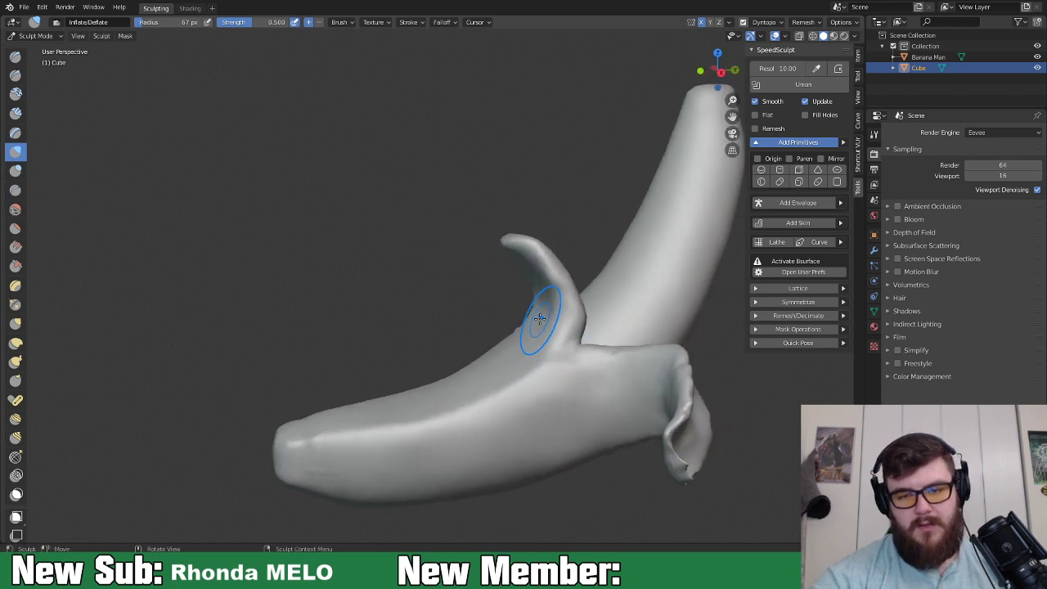
{"action": "left_click", "coordinate": [15, 343]}
{"action": "key", "text": "f"}
{"action": "left_click", "coordinate": [544, 259]}
{"action": "mouse_move", "coordinate": [522, 245]}
{"action": "left_mouse_down"}
{"action": "mouse_move", "coordinate": [512, 257]}
{"action": "mouse_move", "coordinate": [545, 277]}
{"action": "mouse_move", "coordinate": [545, 301]}
{"action": "left_mouse_up"}
{"action": "middle_click_drag", "start_coordinate": [545, 301], "coordinate": [509, 259]}
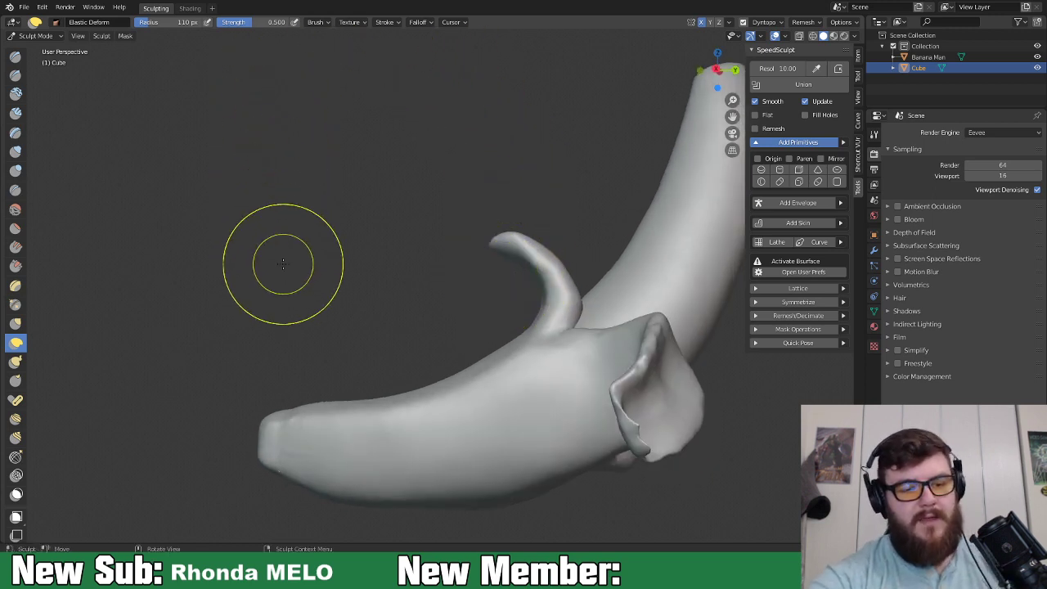
Set the Elastic Deform brush's deformation to Twist and curl the end of the middle peel flap.
{"action": "left_click", "coordinate": [324, 23]}
{"action": "left_click", "coordinate": [358, 112]}
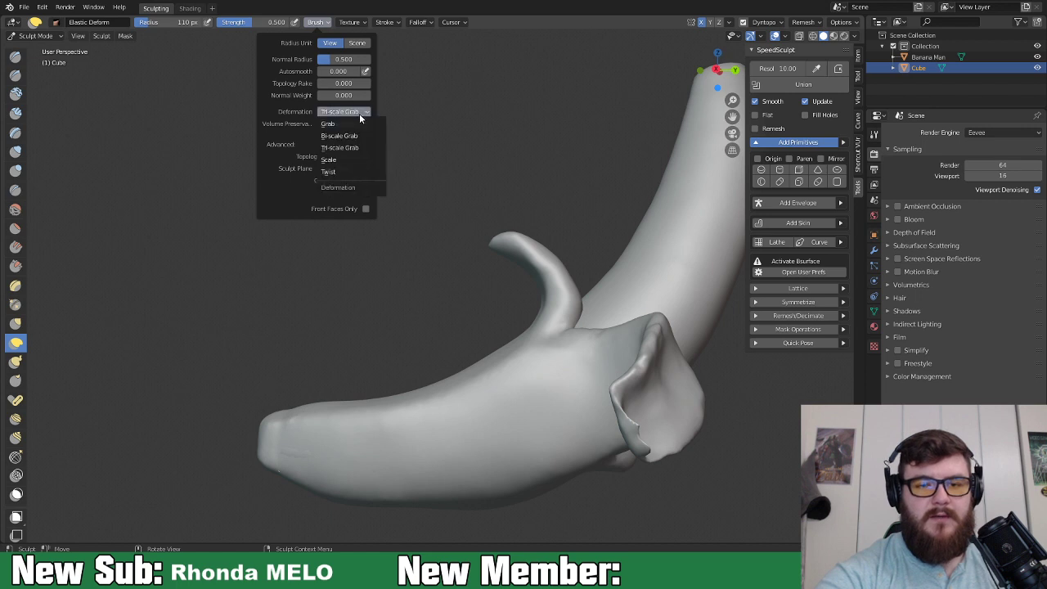
{"action": "left_click", "coordinate": [332, 172]}
{"action": "left_click_drag", "start_coordinate": [521, 254], "coordinate": [511, 264]}
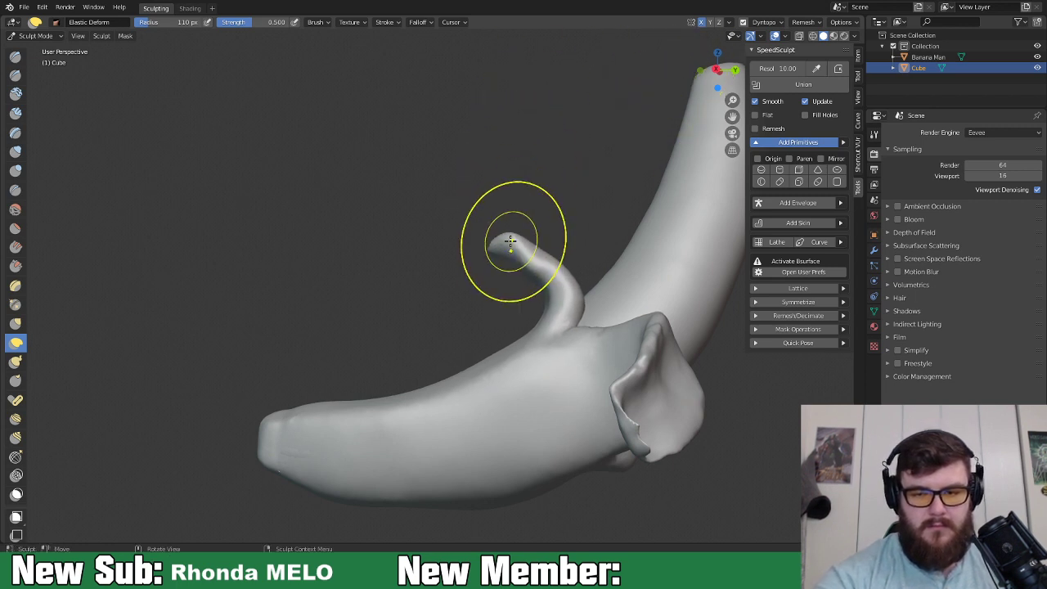
{"action": "left_click", "coordinate": [317, 22]}
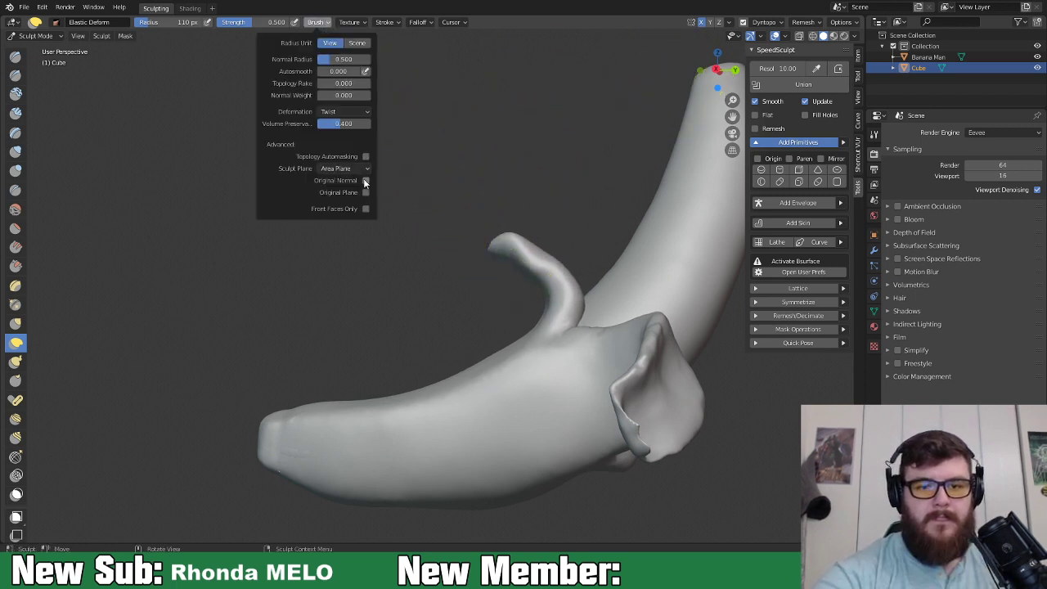
{"action": "left_click_drag", "start_coordinate": [506, 243], "coordinate": [535, 226]}
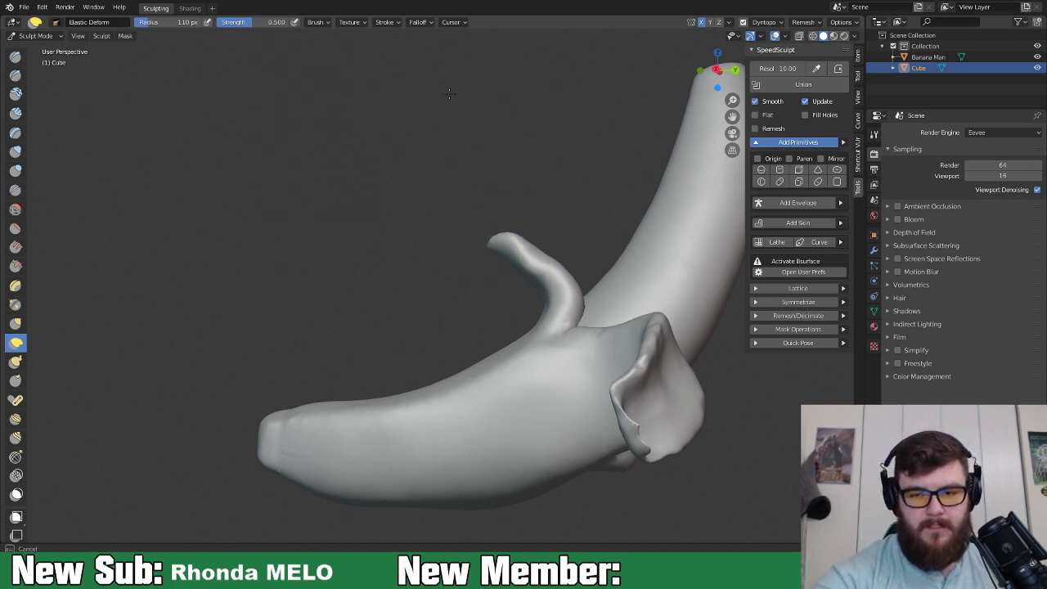
{"action": "left_click_drag", "start_coordinate": [457, 96], "coordinate": [369, 161]}
{"action": "left_click_drag", "start_coordinate": [521, 249], "coordinate": [604, 54]}
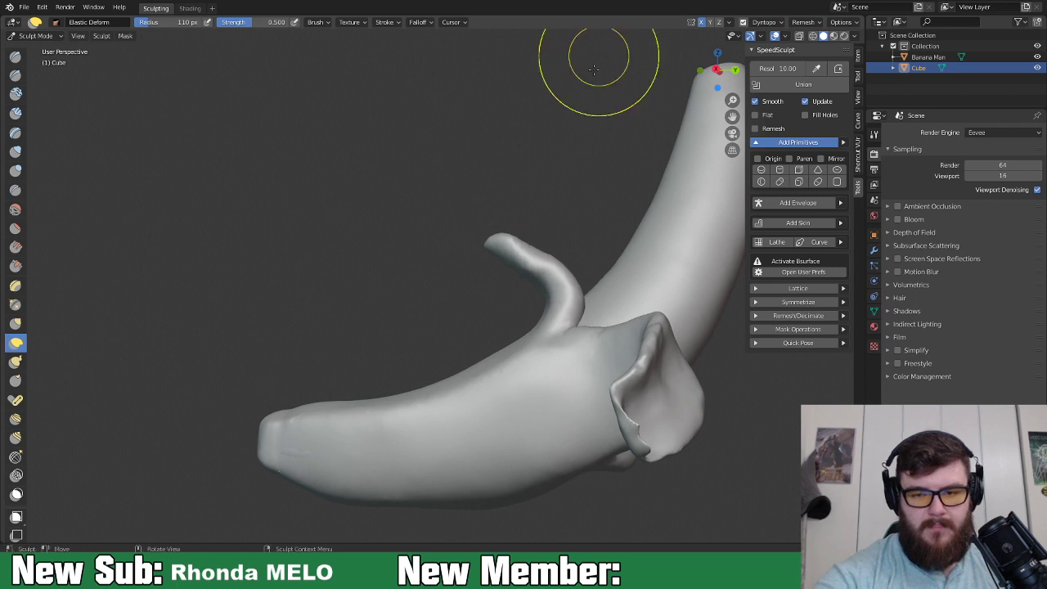
{"action": "mouse_move", "coordinate": [516, 249]}
{"action": "left_mouse_down"}
{"action": "mouse_move", "coordinate": [572, 90]}
{"action": "mouse_move", "coordinate": [563, 93]}
{"action": "left_mouse_up"}
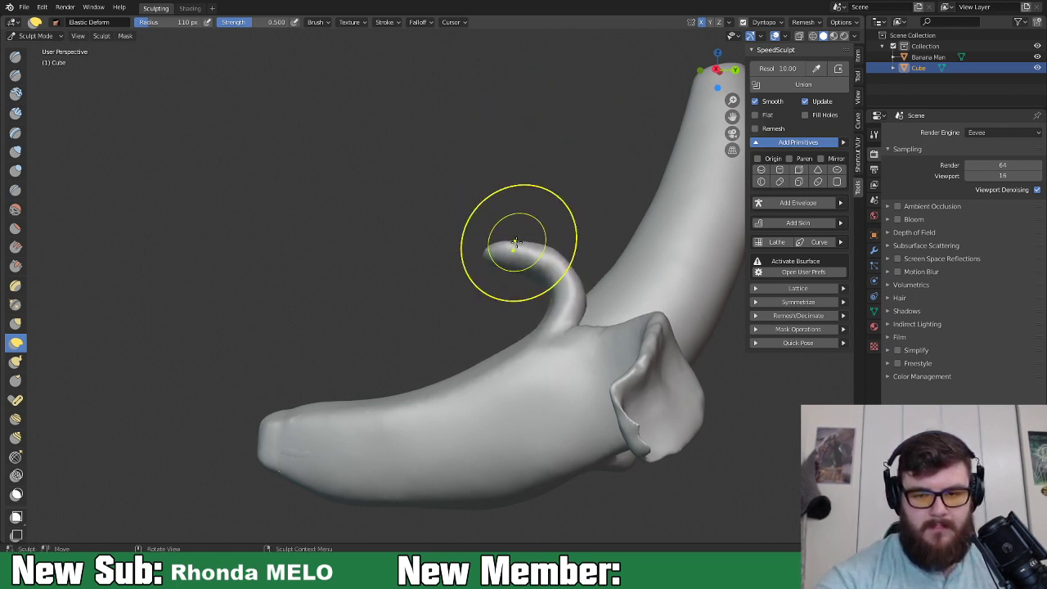
{"action": "mouse_move", "coordinate": [525, 260]}
{"action": "left_mouse_down"}
{"action": "mouse_move", "coordinate": [579, 298]}
{"action": "mouse_move", "coordinate": [535, 260]}
{"action": "mouse_move", "coordinate": [493, 259]}
{"action": "mouse_move", "coordinate": [543, 221]}
{"action": "left_mouse_up"}
{"action": "left_click_drag", "start_coordinate": [518, 258], "coordinate": [554, 237]}
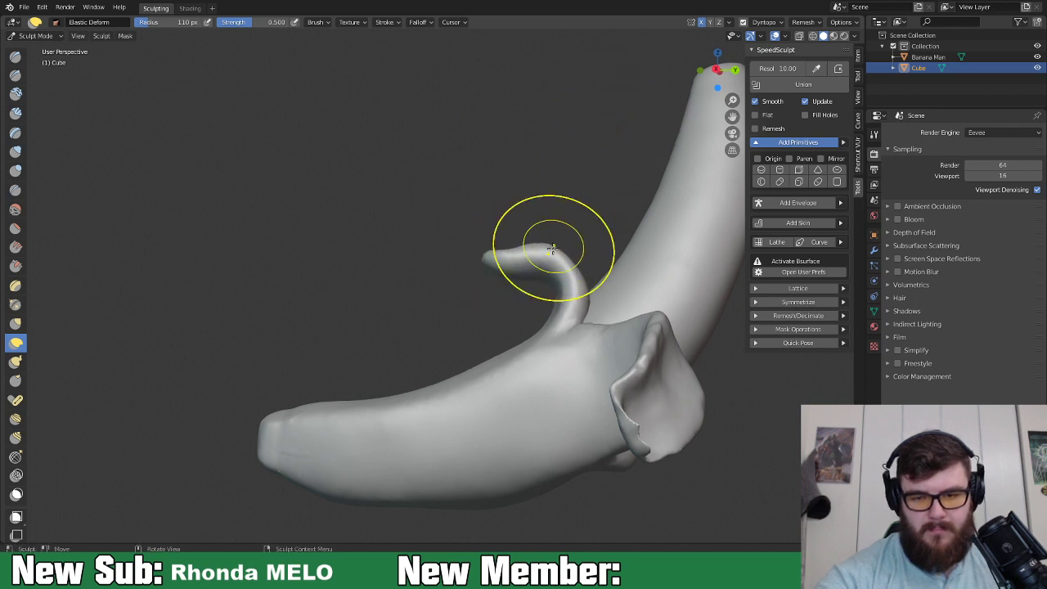
{"action": "mouse_move", "coordinate": [539, 278]}
{"action": "middle_mouse_down"}
{"action": "mouse_move", "coordinate": [575, 339]}
{"action": "mouse_move", "coordinate": [647, 343]}
{"action": "mouse_move", "coordinate": [600, 340]}
{"action": "mouse_move", "coordinate": [568, 362]}
{"action": "mouse_move", "coordinate": [603, 374]}
{"action": "mouse_move", "coordinate": [635, 448]}
{"action": "mouse_move", "coordinate": [572, 298]}
{"action": "mouse_move", "coordinate": [573, 362]}
{"action": "middle_mouse_up"}
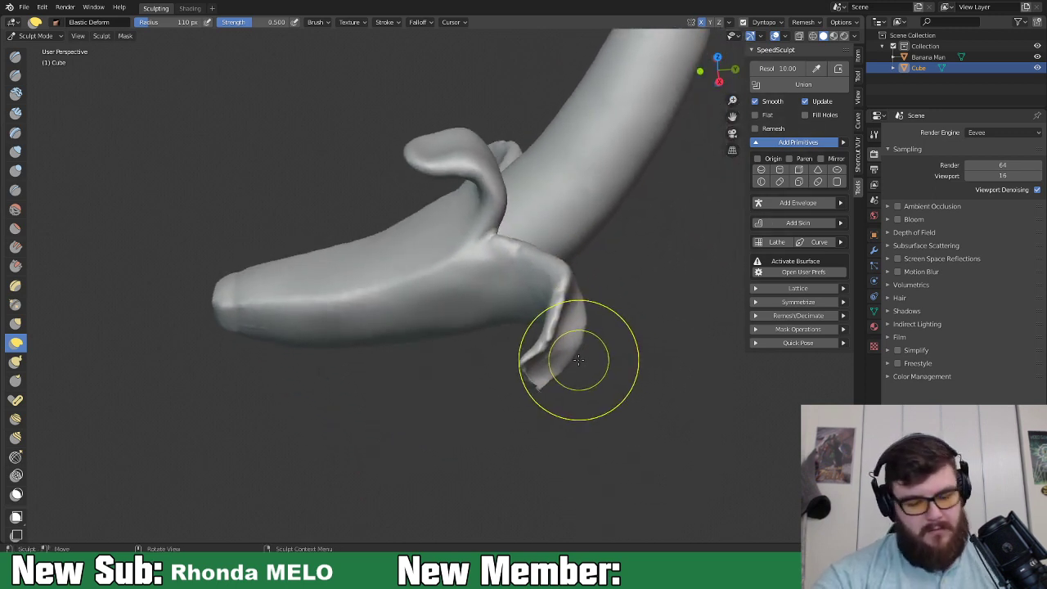
Thicken and smooth the ragged edge and inner face of the side flap with Inflate/Deflate at a 45 px radius.
{"action": "key", "text": "i"}
{"action": "key", "text": "f"}
{"action": "left_click", "coordinate": [556, 327]}
{"action": "mouse_move", "coordinate": [544, 327]}
{"action": "middle_mouse_down"}
{"action": "mouse_move", "coordinate": [556, 292]}
{"action": "mouse_move", "coordinate": [514, 279]}
{"action": "middle_mouse_up"}
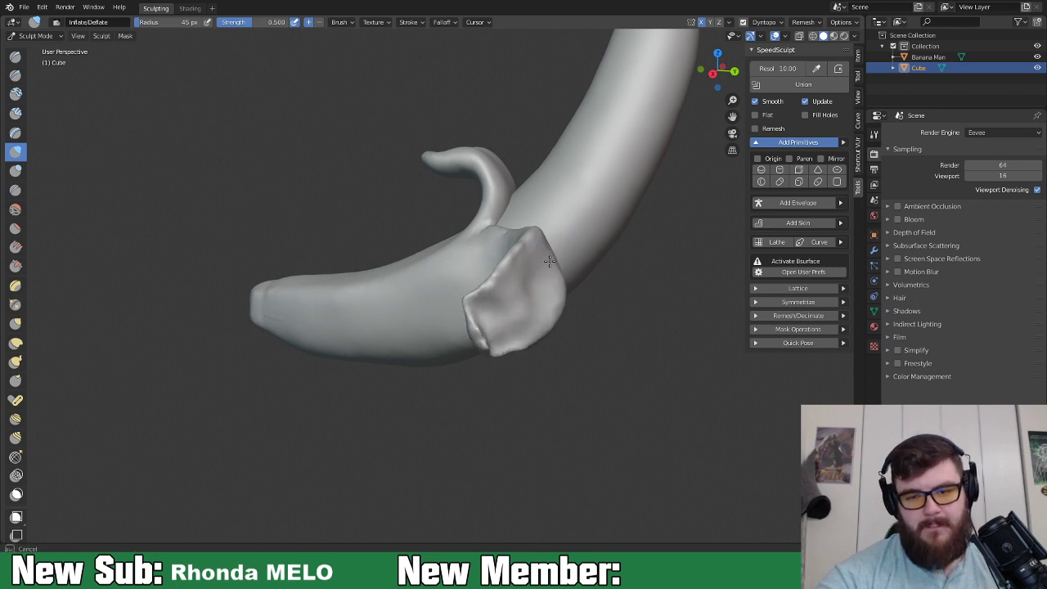
{"action": "mouse_move", "coordinate": [494, 348]}
{"action": "left_mouse_down"}
{"action": "mouse_move", "coordinate": [476, 325]}
{"action": "mouse_move", "coordinate": [484, 293]}
{"action": "mouse_move", "coordinate": [498, 286]}
{"action": "left_mouse_up"}
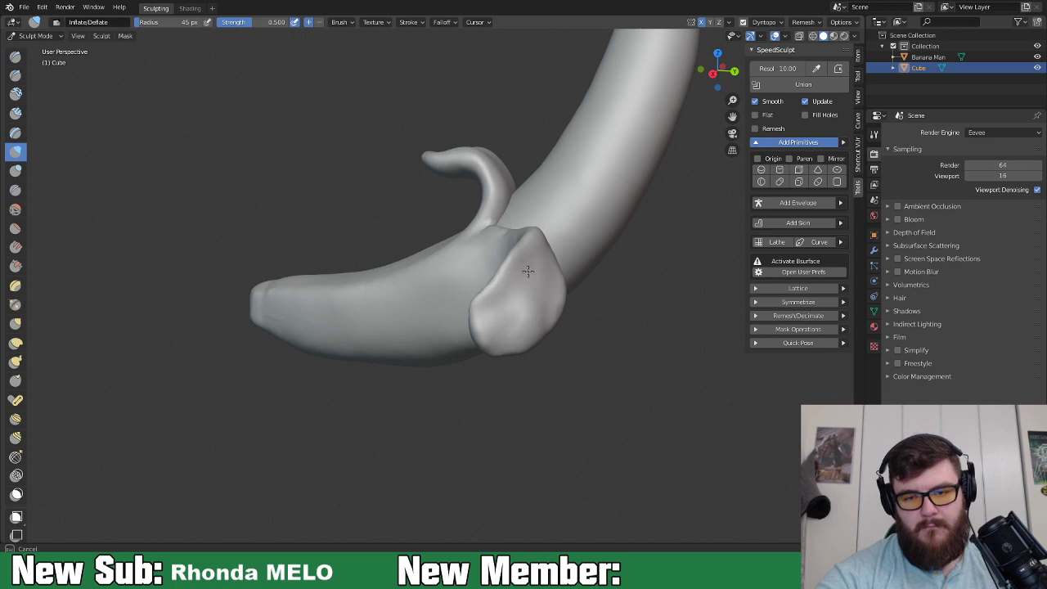
{"action": "left_click_drag", "start_coordinate": [527, 271], "coordinate": [488, 307], "text": "shift"}
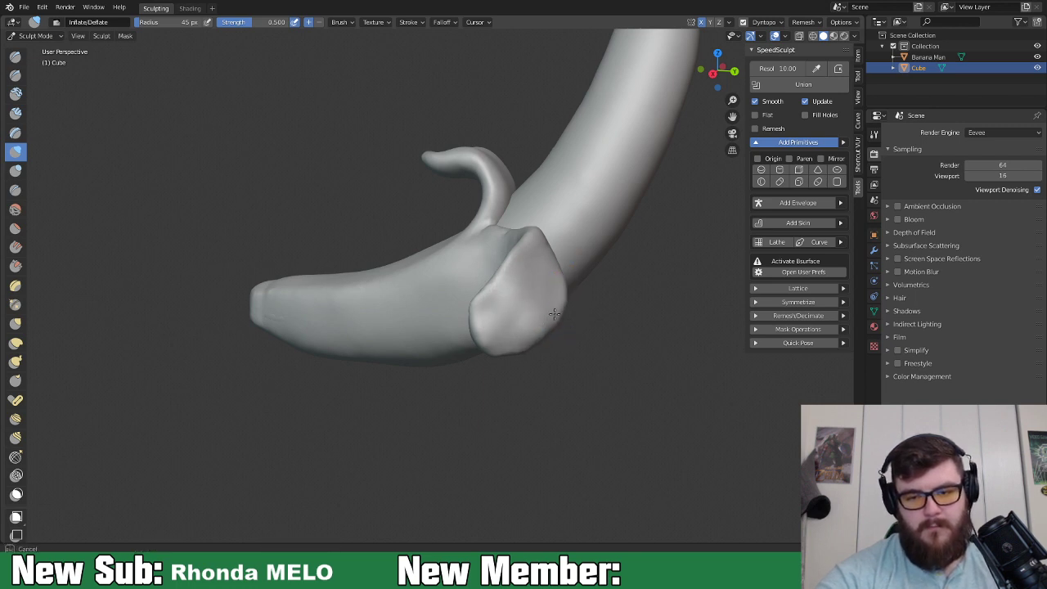
{"action": "left_click_drag", "start_coordinate": [502, 303], "coordinate": [480, 311], "text": "shift"}
Twist the ends of both side flaps inward with the Elastic Deform brush at a 129 px radius.
{"action": "middle_click_drag", "start_coordinate": [508, 264], "coordinate": [554, 339]}
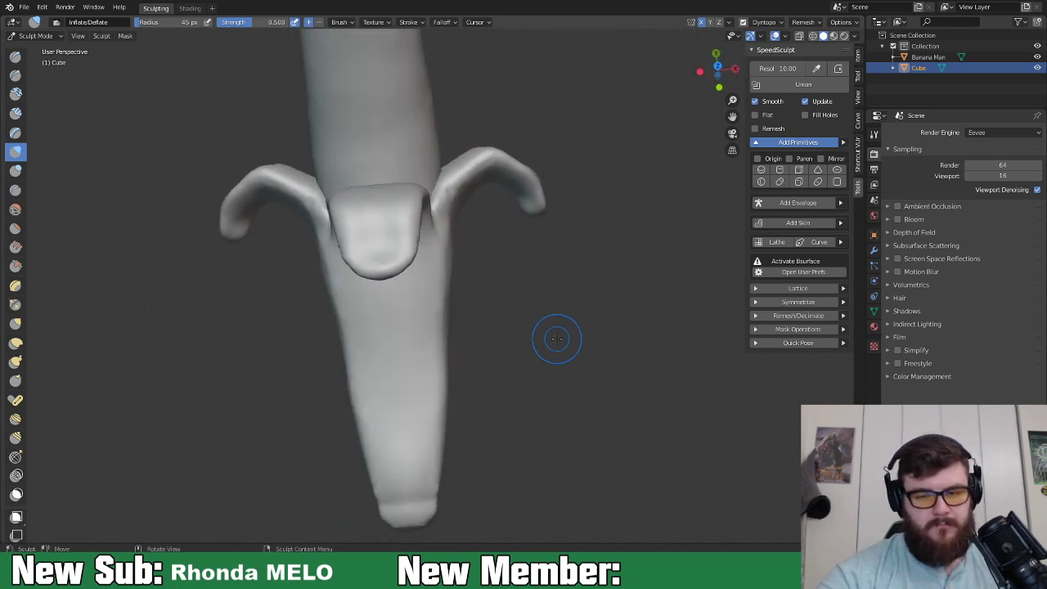
{"action": "left_click", "coordinate": [16, 341]}
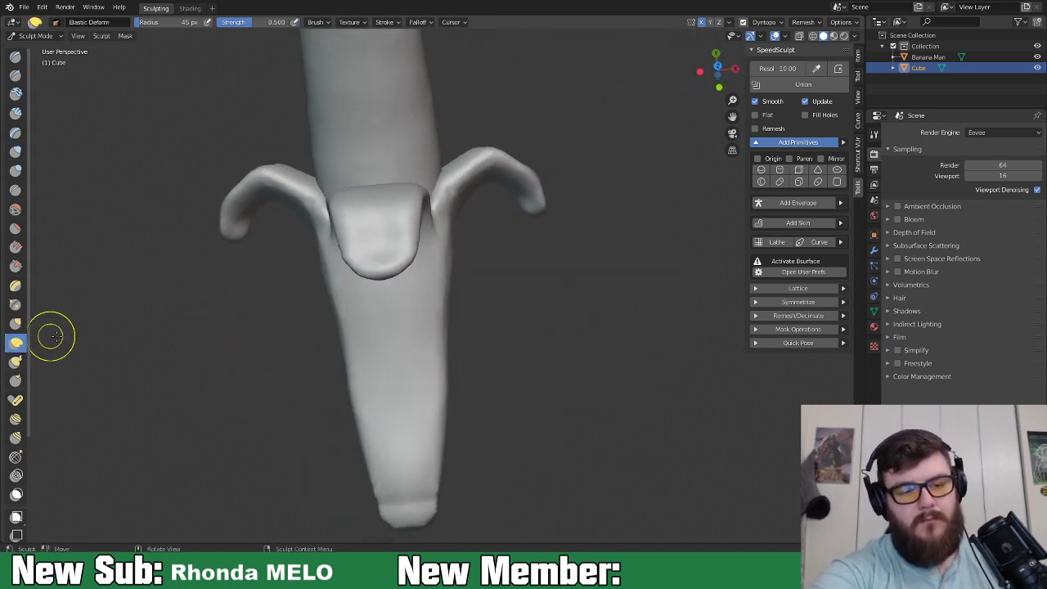
{"action": "mouse_move", "coordinate": [530, 187]}
{"action": "left_mouse_down"}
{"action": "mouse_move", "coordinate": [496, 210]}
{"action": "mouse_move", "coordinate": [490, 224]}
{"action": "mouse_move", "coordinate": [531, 199]}
{"action": "mouse_move", "coordinate": [511, 229]}
{"action": "left_mouse_up"}
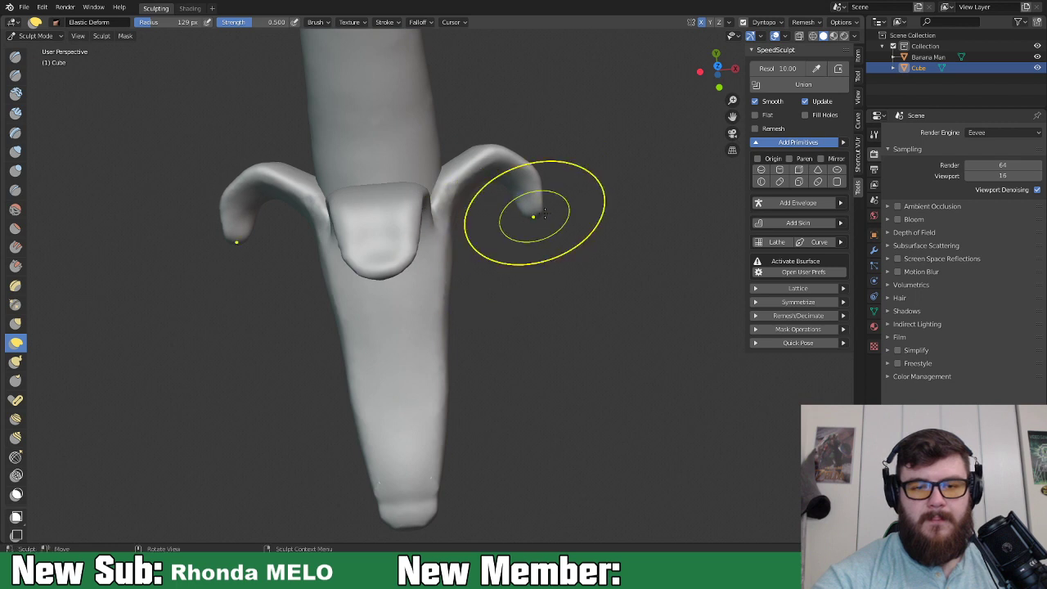
{"action": "mouse_move", "coordinate": [507, 174]}
{"action": "left_mouse_down"}
{"action": "mouse_move", "coordinate": [456, 267]}
{"action": "mouse_move", "coordinate": [502, 199]}
{"action": "left_mouse_up"}
{"action": "mouse_move", "coordinate": [502, 199]}
{"action": "middle_mouse_down"}
{"action": "mouse_move", "coordinate": [437, 208]}
{"action": "mouse_move", "coordinate": [563, 291]}
{"action": "mouse_move", "coordinate": [532, 322]}
{"action": "mouse_move", "coordinate": [603, 341]}
{"action": "mouse_move", "coordinate": [545, 262]}
{"action": "mouse_move", "coordinate": [572, 304]}
{"action": "mouse_move", "coordinate": [523, 285]}
{"action": "mouse_move", "coordinate": [533, 338]}
{"action": "middle_mouse_up"}
Return to Object Mode and rename the merged Cube object as Peel.
{"action": "left_click", "coordinate": [35, 36]}
{"action": "left_click", "coordinate": [54, 46]}
{"action": "double_click", "coordinate": [922, 68]}
{"action": "type", "text": "Pe"}
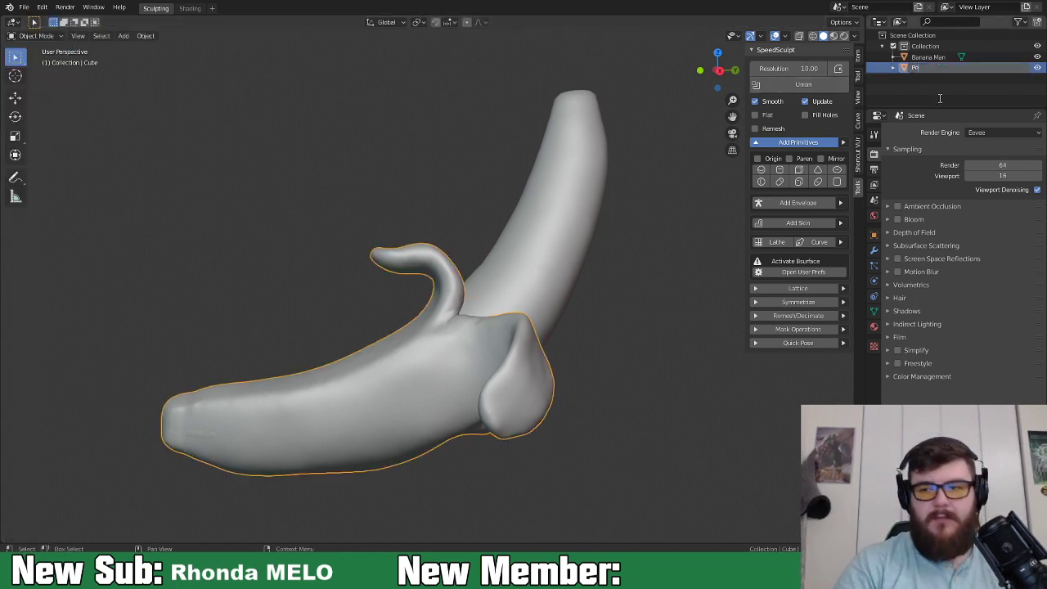
{"action": "type", "text": "el"}
{"action": "key", "text": "Return"}
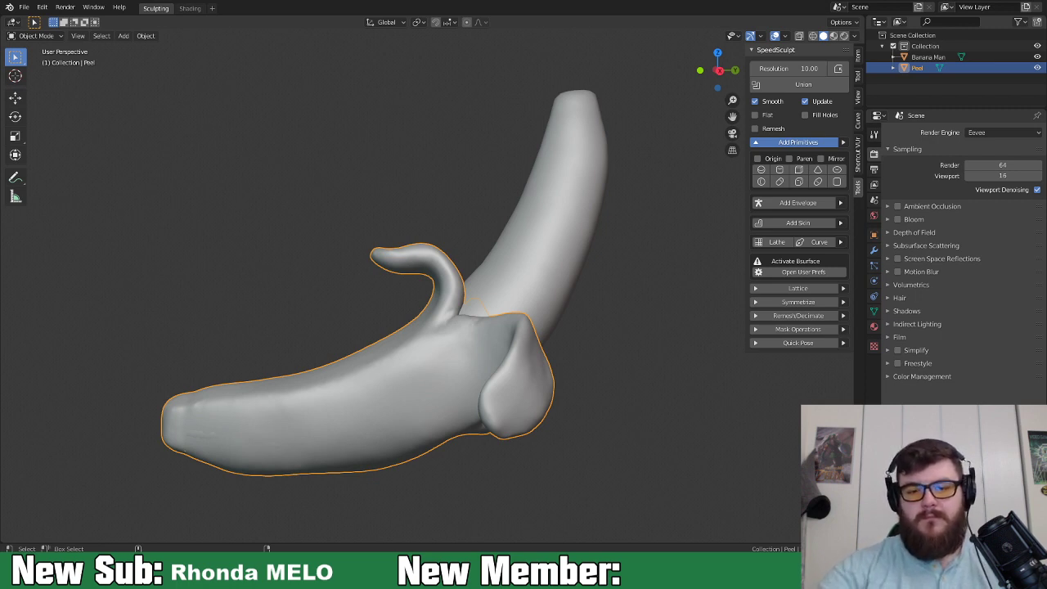
Deselect the peel and select the banana body, Banana Man.
{"action": "left_click", "coordinate": [618, 385]}
{"action": "middle_click_drag", "start_coordinate": [620, 384], "coordinate": [636, 450]}
{"action": "left_click", "coordinate": [583, 261]}
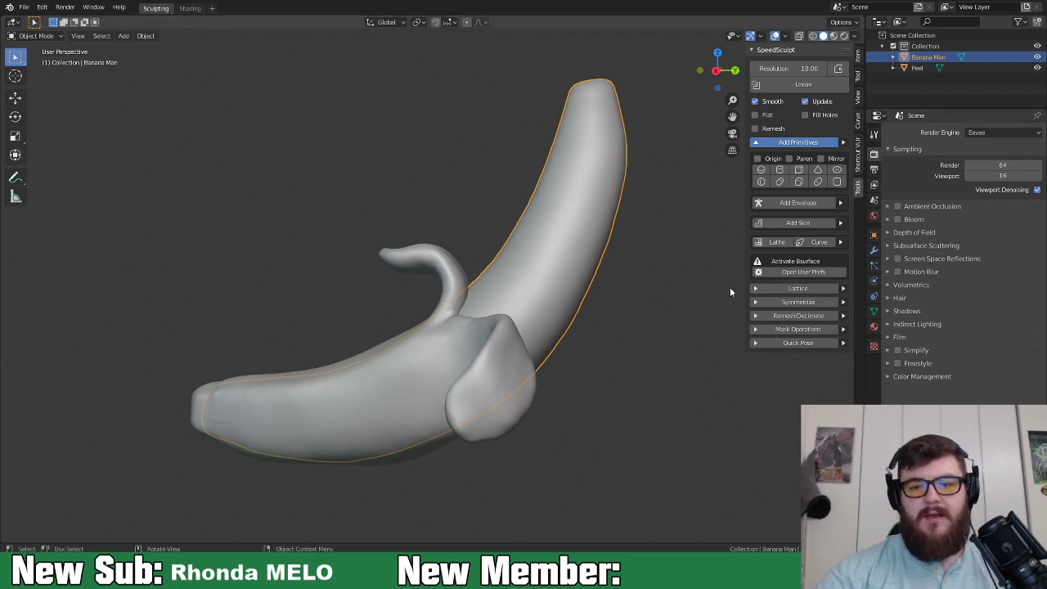
{"action": "middle_click_drag", "start_coordinate": [591, 302], "coordinate": [296, 361]}
{"action": "scroll", "coordinate": [660, 291], "scroll_direction": "down", "scroll_amount": 3}
{"action": "middle_click_drag", "start_coordinate": [432, 360], "coordinate": [492, 358]}
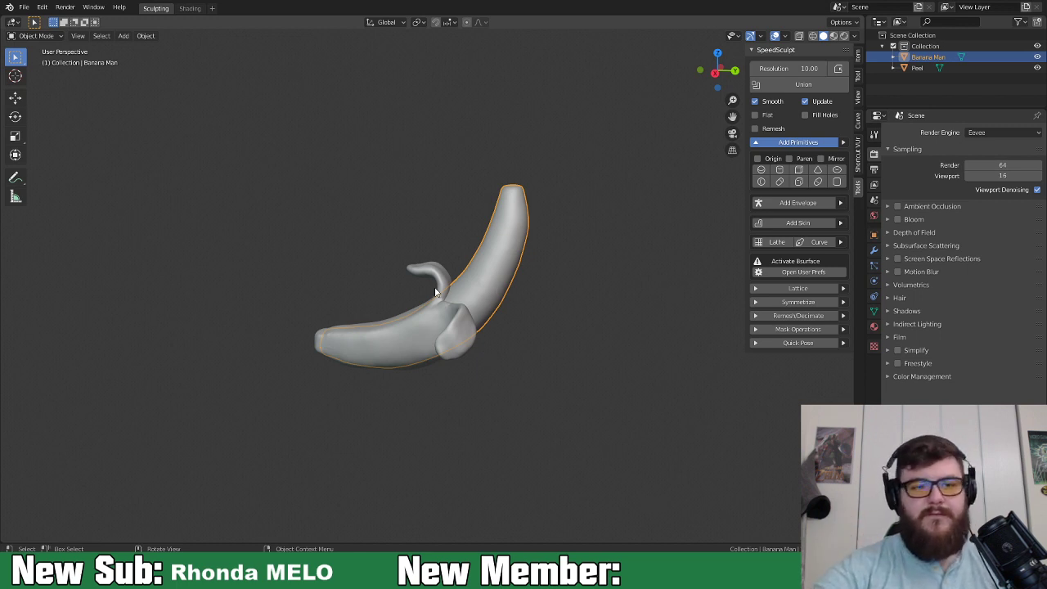
Enter Sculpt Mode on the banana body and twist its upper half with the Elastic Deform brush at a 129 px radius.
{"action": "left_click", "coordinate": [33, 35]}
{"action": "left_click", "coordinate": [32, 72]}
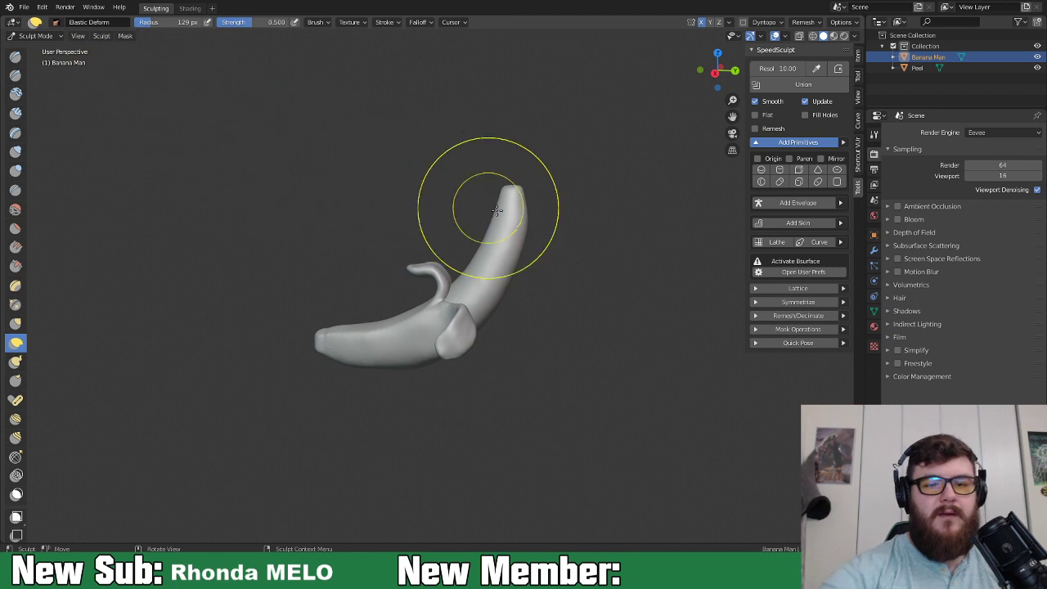
{"action": "left_click_drag", "start_coordinate": [502, 234], "coordinate": [539, 237]}
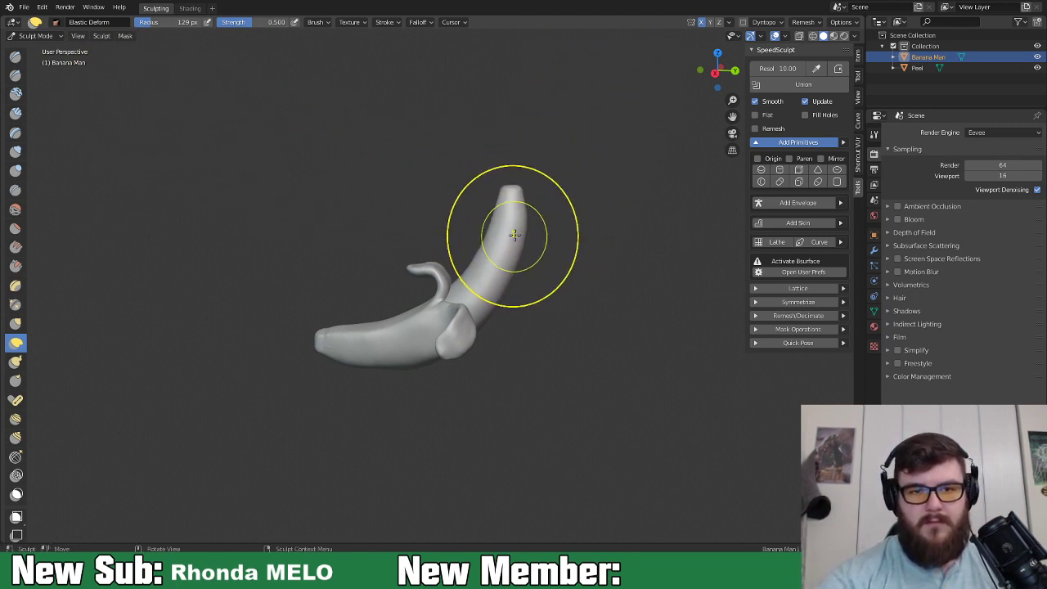
{"action": "left_click_drag", "start_coordinate": [513, 236], "coordinate": [556, 234]}
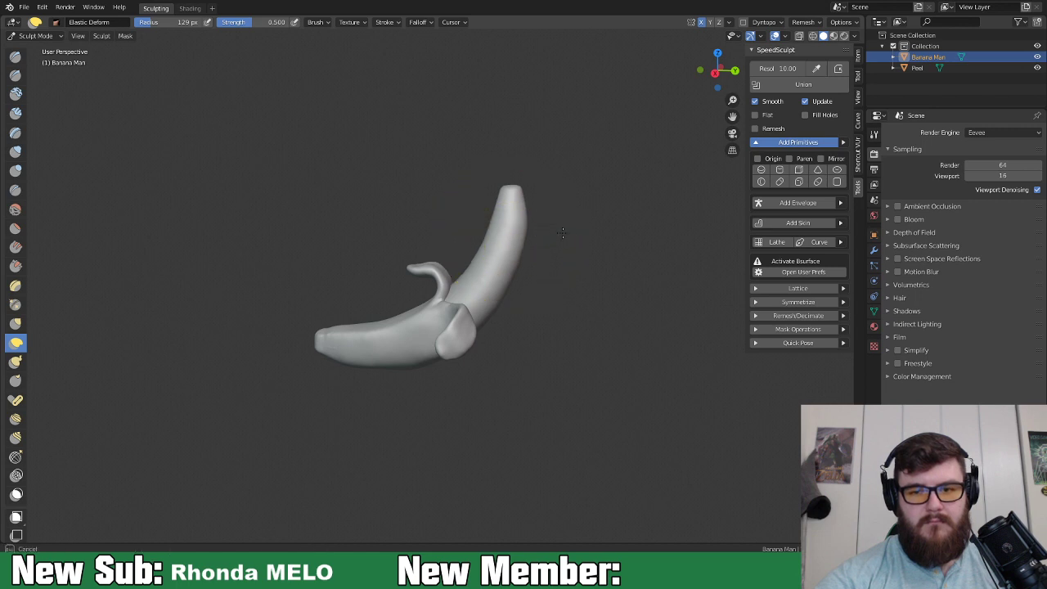
{"action": "left_click_drag", "start_coordinate": [679, 179], "coordinate": [694, 160]}
{"action": "mouse_move", "coordinate": [513, 228]}
{"action": "left_mouse_down"}
{"action": "mouse_move", "coordinate": [571, 216]}
{"action": "mouse_move", "coordinate": [671, 168]}
{"action": "left_mouse_up"}
{"action": "middle_click_drag", "start_coordinate": [581, 252], "coordinate": [493, 249]}
{"action": "left_click_drag", "start_coordinate": [492, 250], "coordinate": [489, 251]}
{"action": "left_click_drag", "start_coordinate": [591, 229], "coordinate": [588, 216]}
Set the Elastic Deform brush's deformation to Bi-scale Grab and pull the banana body's upper half slightly toward the front flap.
{"action": "left_click", "coordinate": [317, 22]}
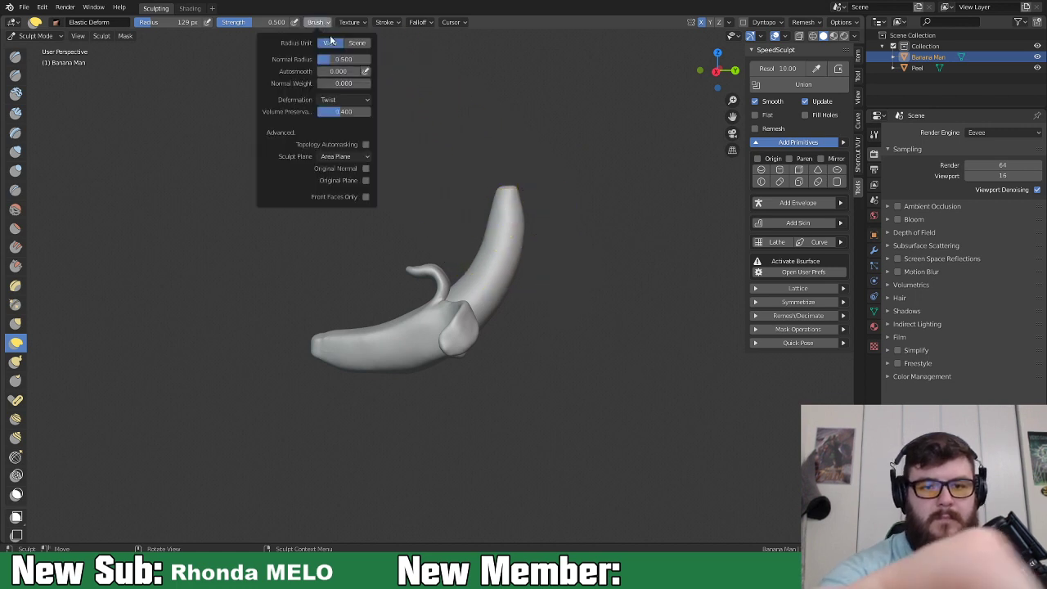
{"action": "left_click", "coordinate": [357, 99]}
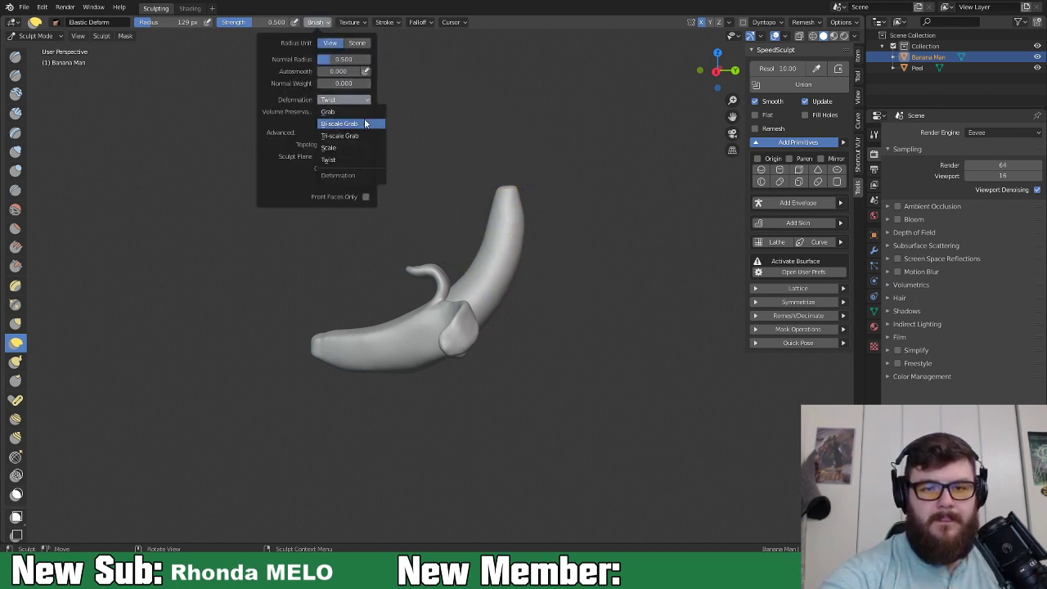
{"action": "left_click", "coordinate": [343, 121]}
{"action": "left_click_drag", "start_coordinate": [513, 223], "coordinate": [500, 224]}
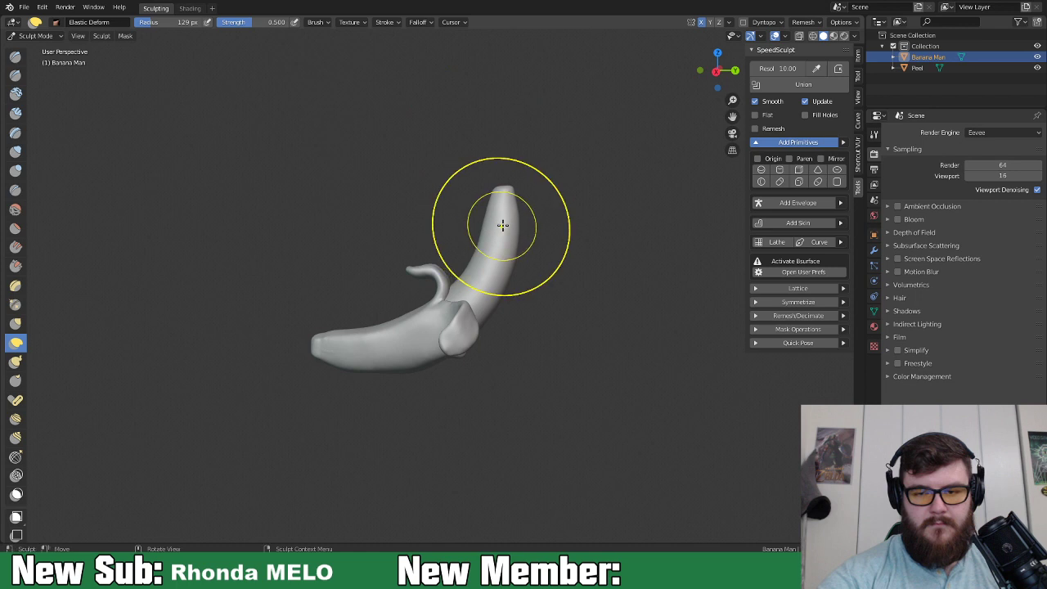
Set the brush deformation back to Twist, refine the curve of the banana body's upper half, and save the file.
{"action": "left_click", "coordinate": [315, 22]}
{"action": "left_click", "coordinate": [344, 99]}
{"action": "left_click", "coordinate": [355, 159]}
{"action": "left_click_drag", "start_coordinate": [498, 250], "coordinate": [531, 250]}
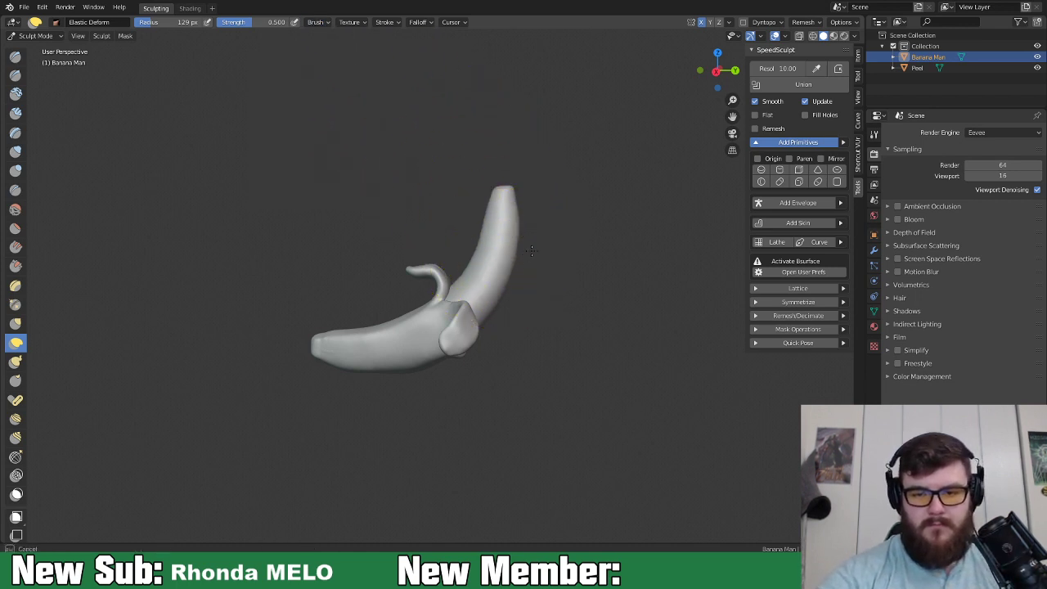
{"action": "left_click_drag", "start_coordinate": [575, 177], "coordinate": [503, 206]}
{"action": "left_click_drag", "start_coordinate": [603, 142], "coordinate": [669, 82]}
{"action": "left_click_drag", "start_coordinate": [505, 230], "coordinate": [550, 203]}
{"action": "left_click_drag", "start_coordinate": [501, 252], "coordinate": [501, 252]}
{"action": "mouse_move", "coordinate": [501, 253]}
{"action": "left_mouse_down"}
{"action": "mouse_move", "coordinate": [498, 275]}
{"action": "mouse_move", "coordinate": [523, 268]}
{"action": "mouse_move", "coordinate": [516, 214]}
{"action": "left_mouse_up"}
{"action": "left_click_drag", "start_coordinate": [516, 212], "coordinate": [523, 204]}
{"action": "mouse_move", "coordinate": [533, 263]}
{"action": "middle_mouse_down"}
{"action": "mouse_move", "coordinate": [654, 293]}
{"action": "mouse_move", "coordinate": [627, 320]}
{"action": "mouse_move", "coordinate": [564, 327]}
{"action": "mouse_move", "coordinate": [583, 331]}
{"action": "middle_mouse_up"}
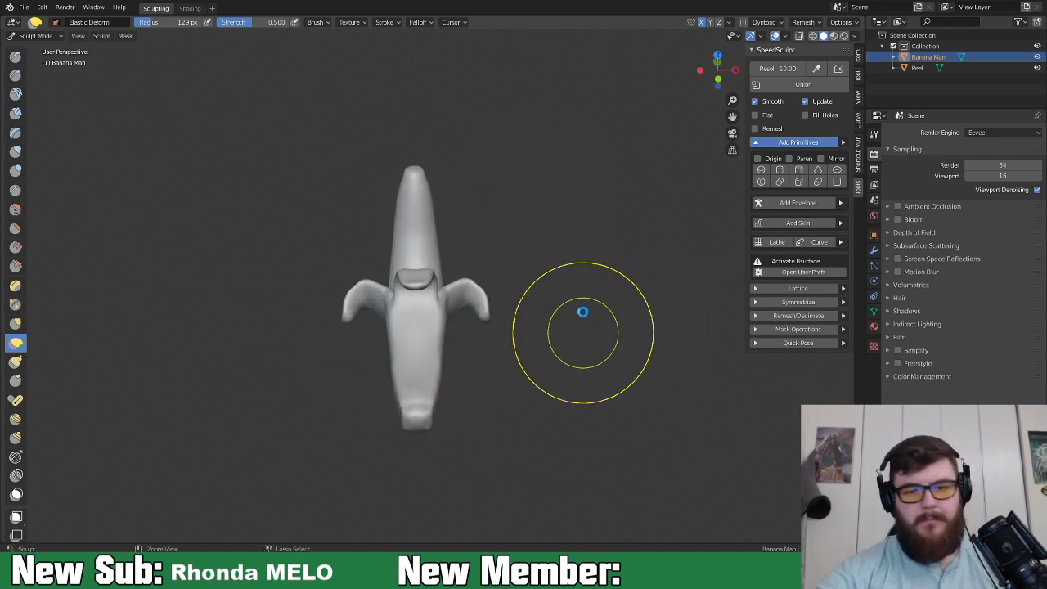
{"action": "key", "text": "ctrl+s"}
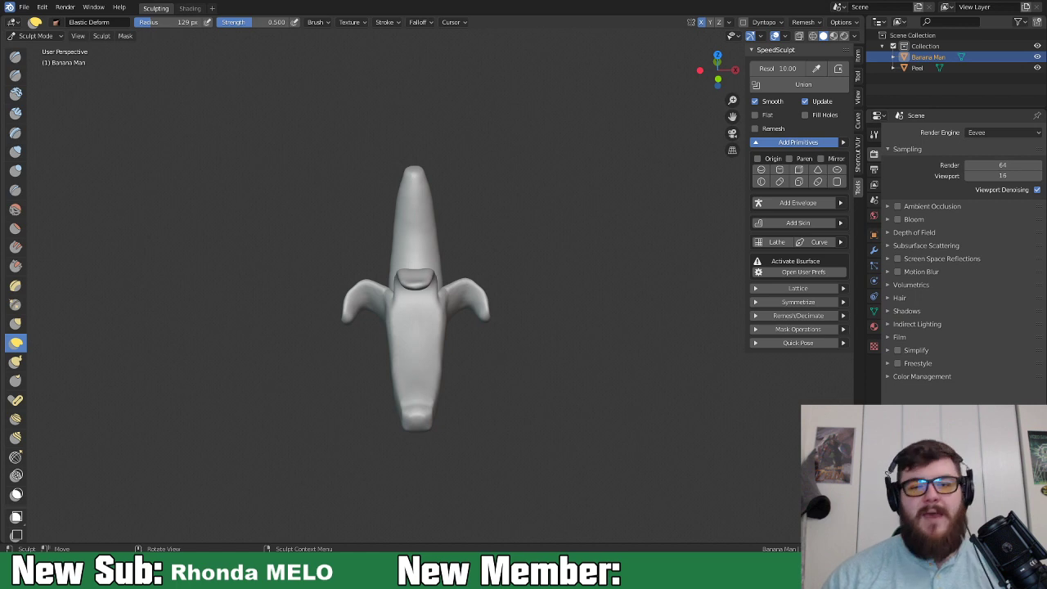
Return to Object Mode and add a cylinder primitive mirrored across Banana Man, placed beside the upper body above the side flaps.
{"action": "mouse_move", "coordinate": [537, 334]}
{"action": "middle_mouse_down"}
{"action": "mouse_move", "coordinate": [618, 311]}
{"action": "mouse_move", "coordinate": [482, 245]}
{"action": "mouse_move", "coordinate": [718, 307]}
{"action": "mouse_move", "coordinate": [646, 328]}
{"action": "mouse_move", "coordinate": [415, 284]}
{"action": "mouse_move", "coordinate": [444, 291]}
{"action": "middle_mouse_up"}
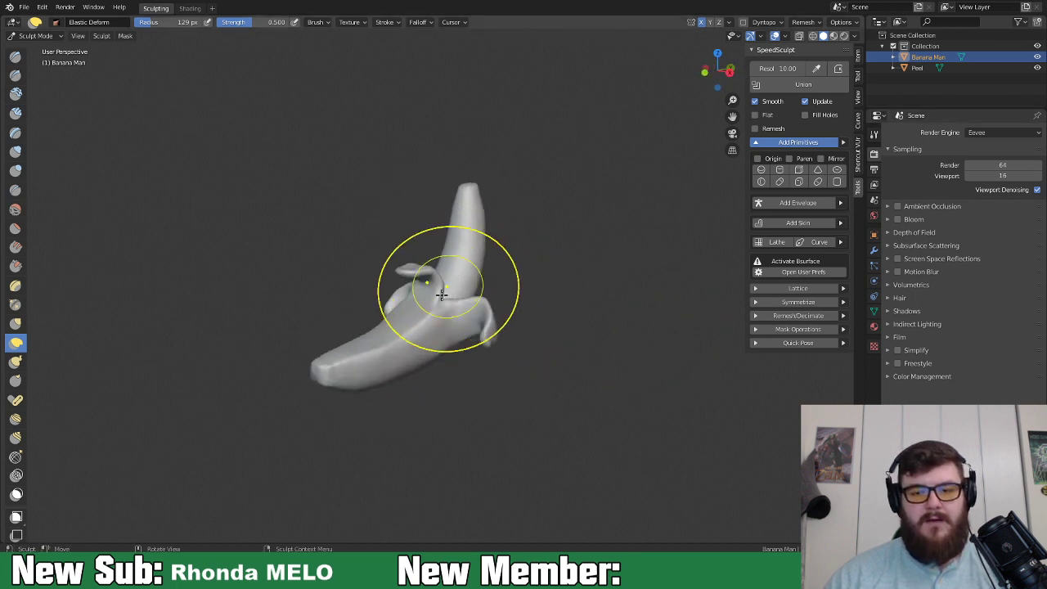
{"action": "scroll", "coordinate": [420, 328], "scroll_direction": "up", "scroll_amount": 3}
{"action": "middle_click_drag", "start_coordinate": [420, 327], "coordinate": [467, 314]}
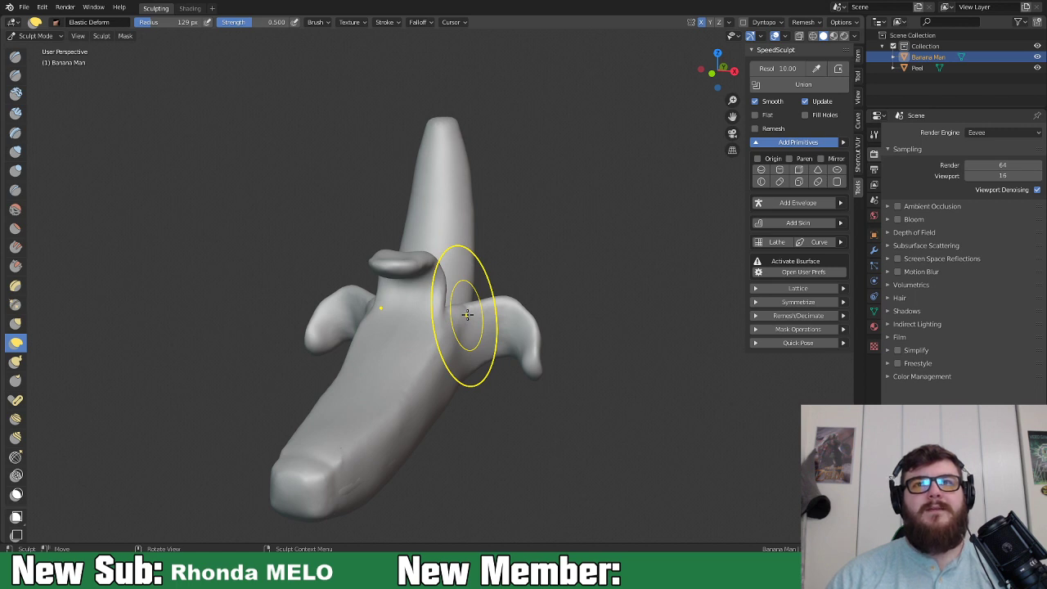
{"action": "middle_click_drag", "start_coordinate": [490, 304], "coordinate": [401, 306]}
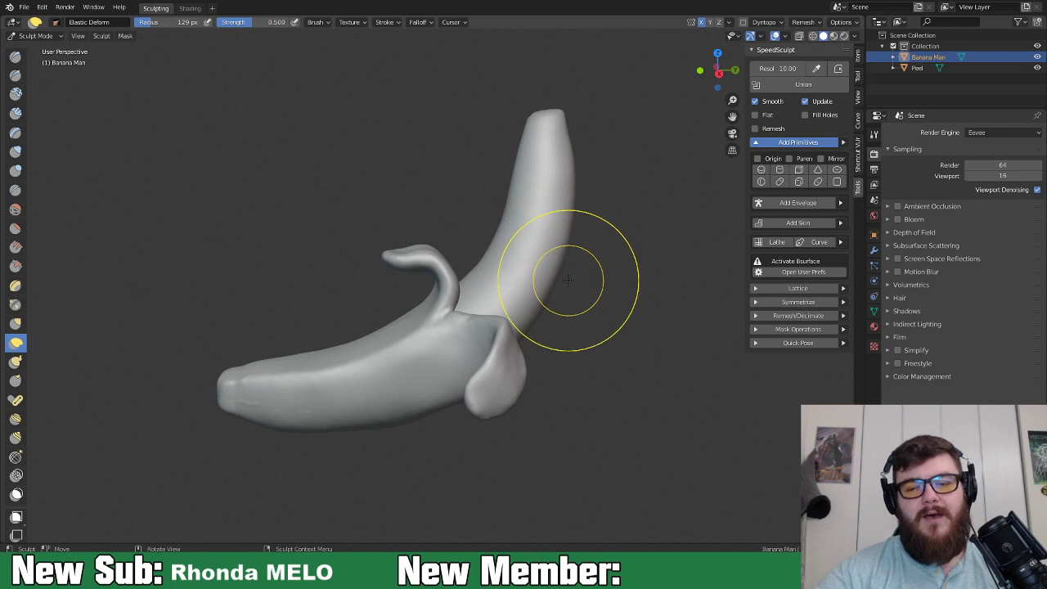
{"action": "left_click", "coordinate": [58, 35]}
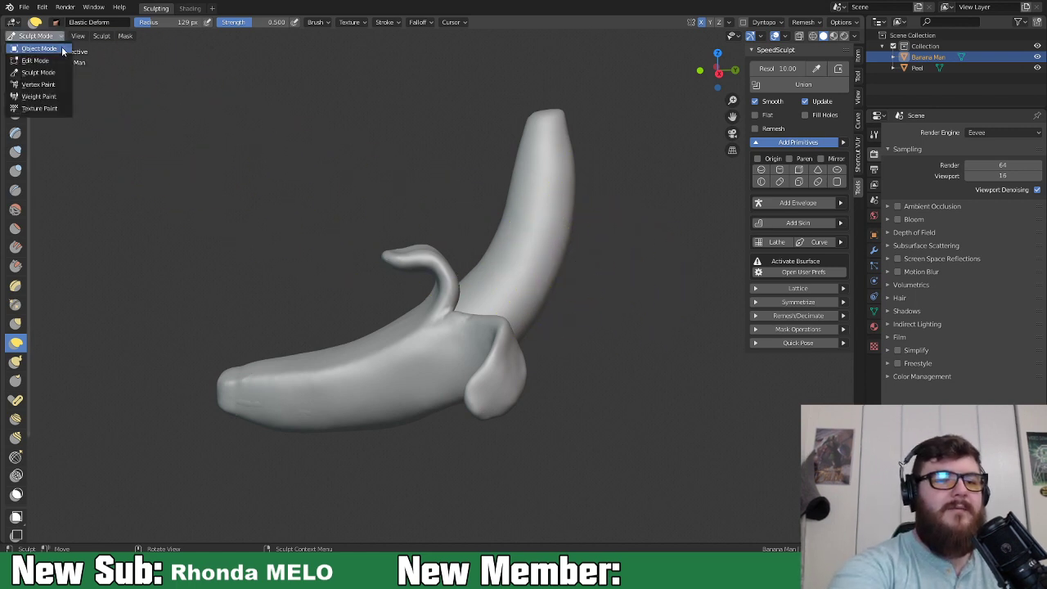
{"action": "left_click", "coordinate": [62, 50]}
{"action": "middle_click_drag", "start_coordinate": [269, 144], "coordinate": [654, 269]}
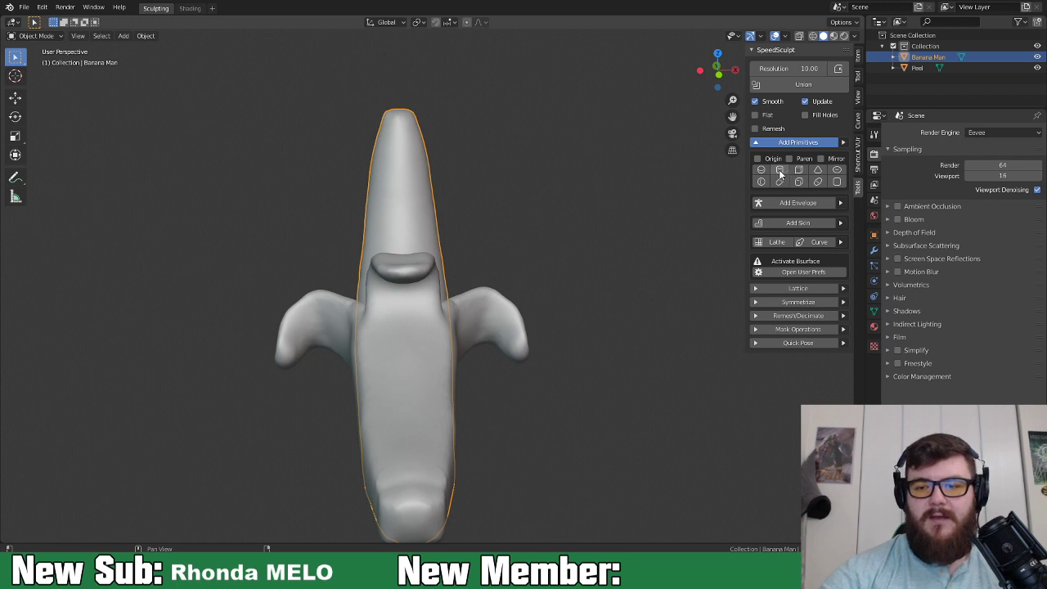
{"action": "left_click", "coordinate": [821, 158]}
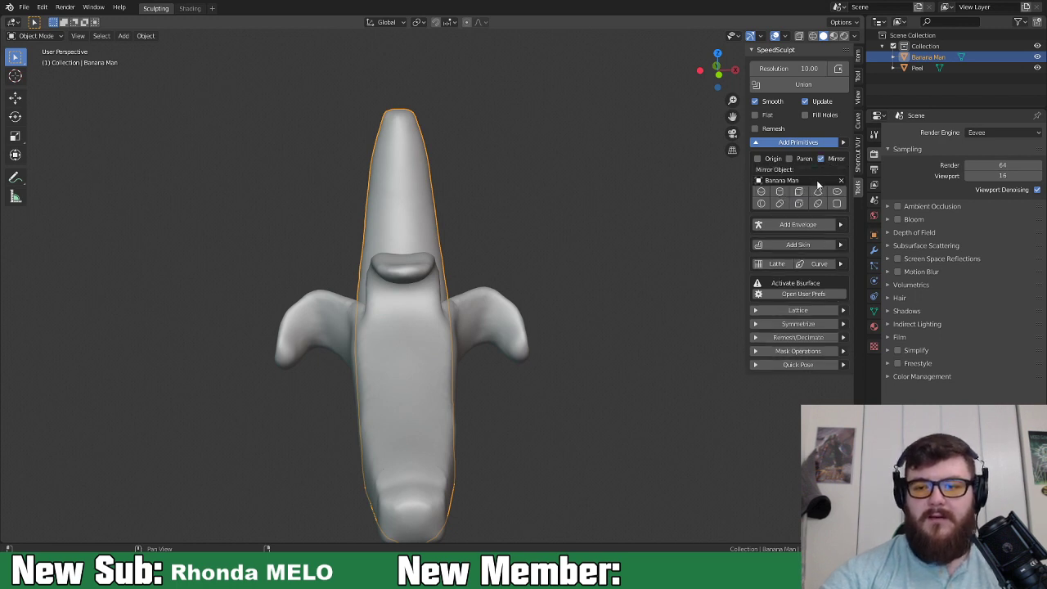
{"action": "left_click", "coordinate": [781, 194]}
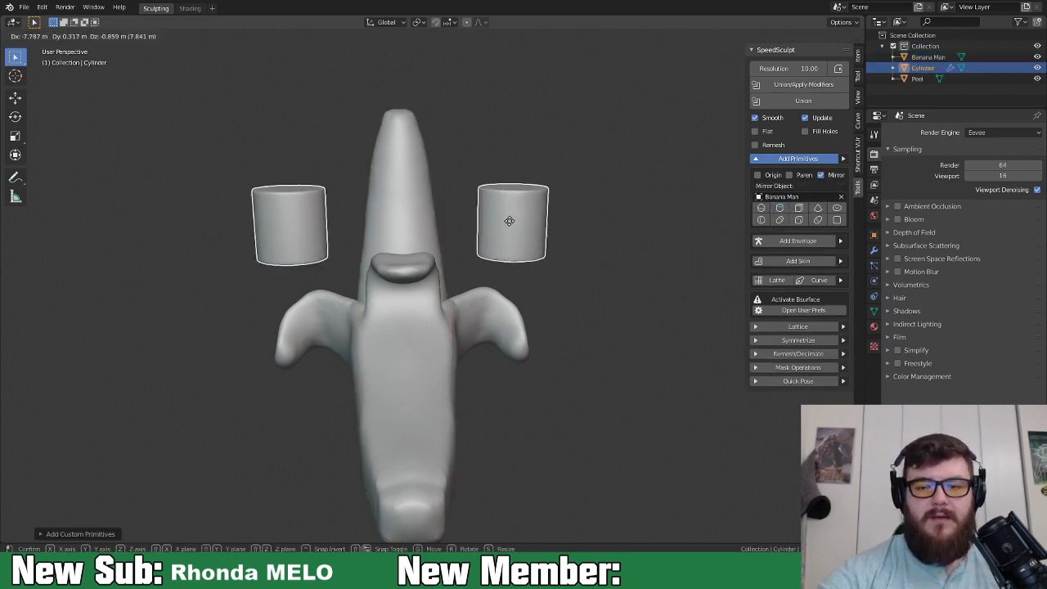
{"action": "left_click", "coordinate": [564, 272]}
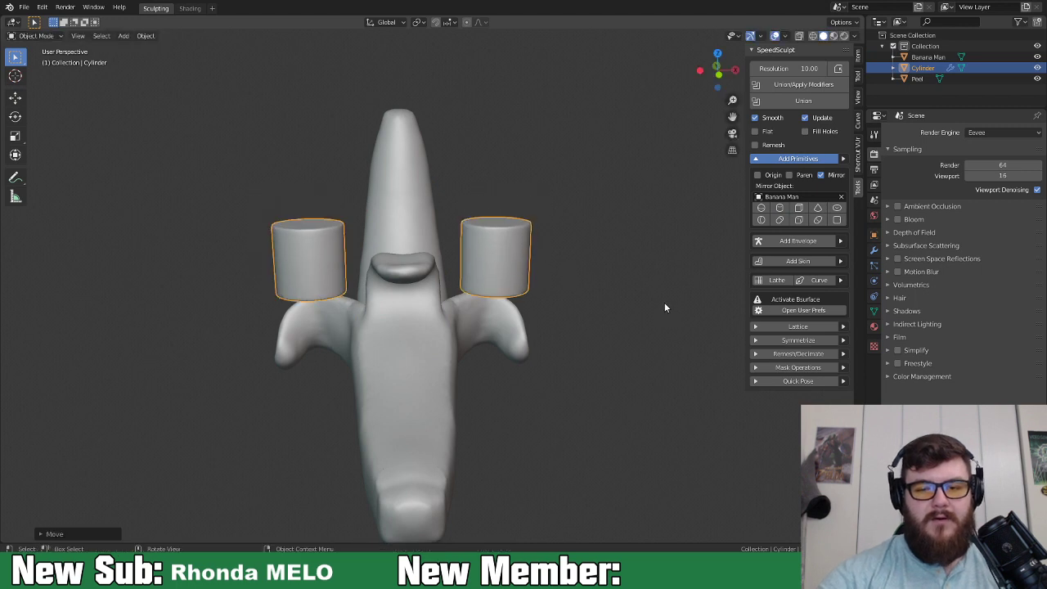
Rotate the mirrored cylinders 90 degrees about the Y axis and scale them down to arm thickness.
{"action": "key", "text": "r"}
{"action": "key", "text": "y"}
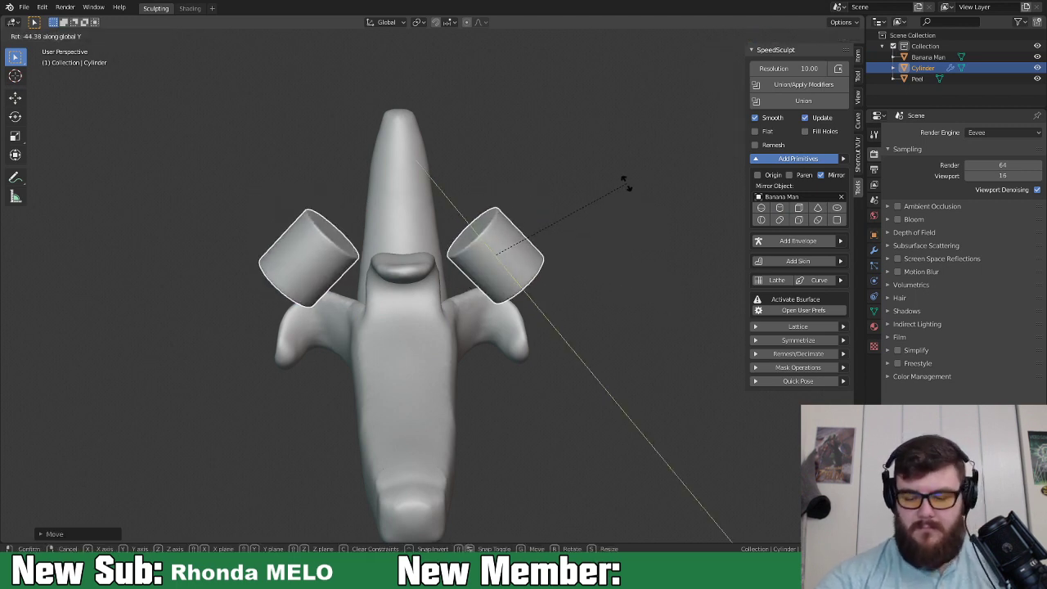
{"action": "type", "text": "90"}
{"action": "key", "text": "Return"}
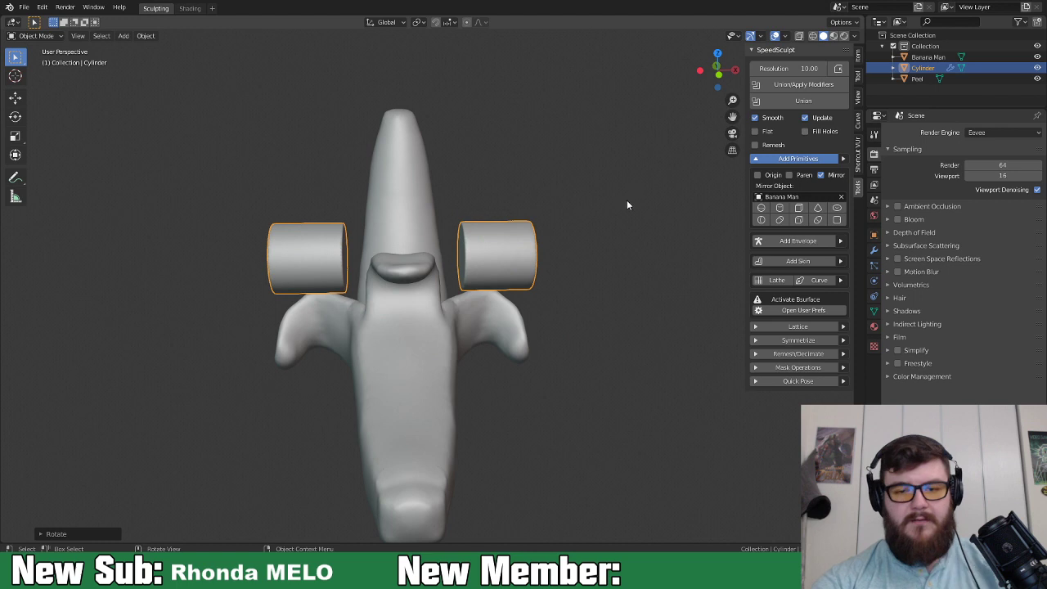
{"action": "key", "text": "s"}
{"action": "left_click", "coordinate": [606, 311]}
Move the cylinders in the right side view onto the middle of the banana body, just above the side flap.
{"action": "middle_click_drag", "start_coordinate": [607, 315], "coordinate": [558, 294]}
{"action": "key", "text": "KP_3"}
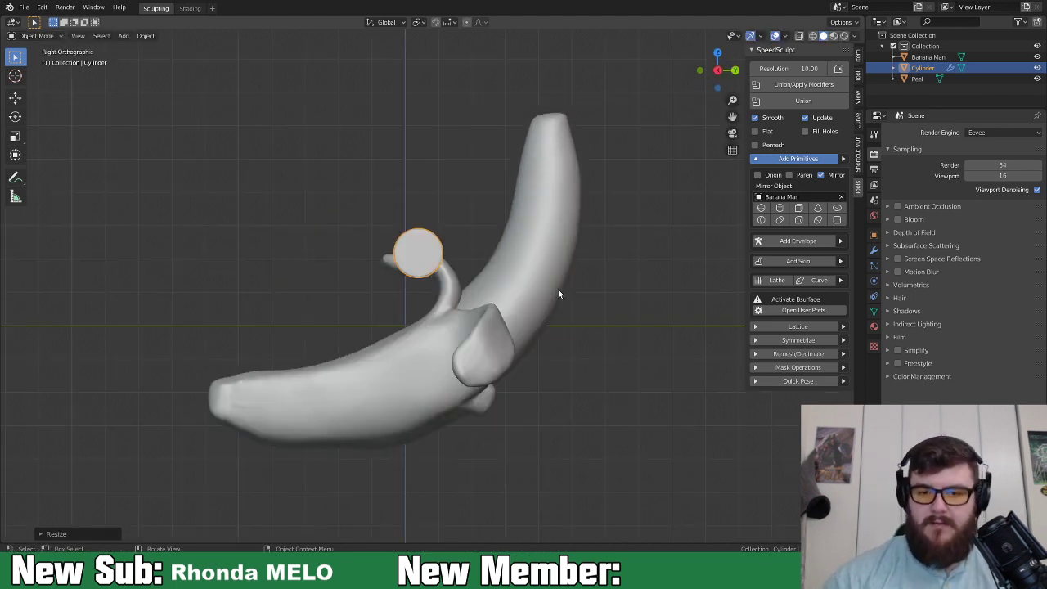
{"action": "key", "text": "g"}
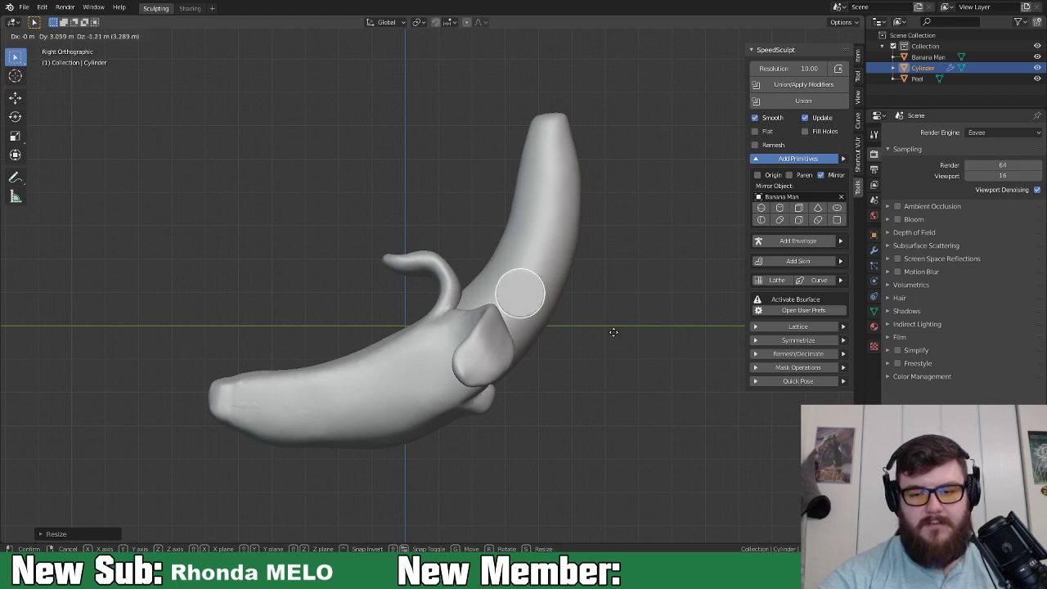
{"action": "left_click", "coordinate": [615, 324]}
Scale the cylinders along X into short arm segments and move them outward in the front view, clear of the body.
{"action": "middle_click_drag", "start_coordinate": [615, 324], "coordinate": [582, 315]}
{"action": "key", "text": "s"}
{"action": "key", "text": "x"}
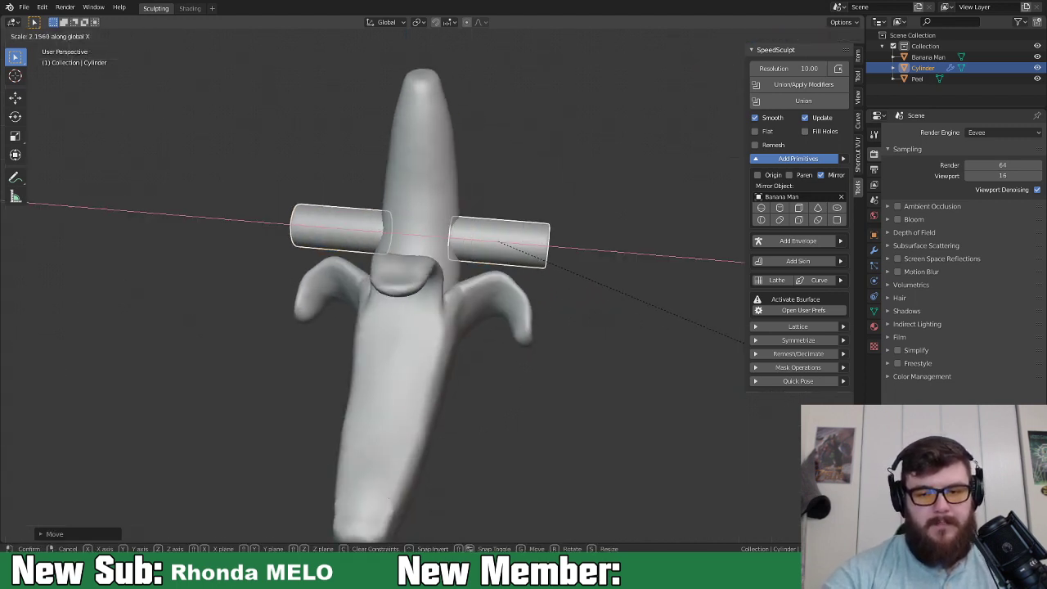
{"action": "left_click", "coordinate": [676, 370]}
{"action": "middle_click_drag", "start_coordinate": [676, 369], "coordinate": [691, 352]}
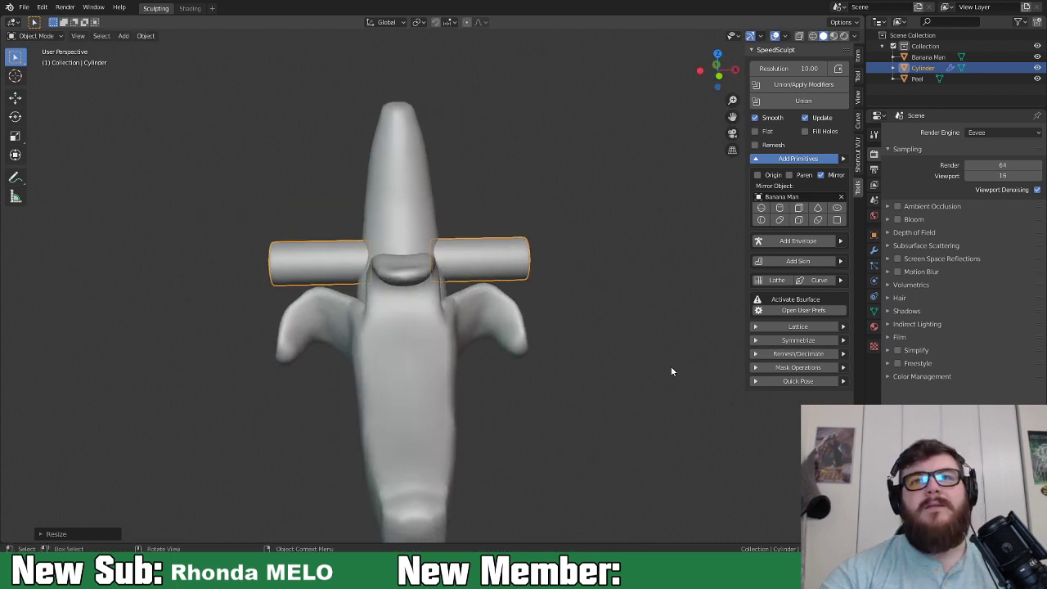
{"action": "key", "text": "s"}
{"action": "key", "text": "x"}
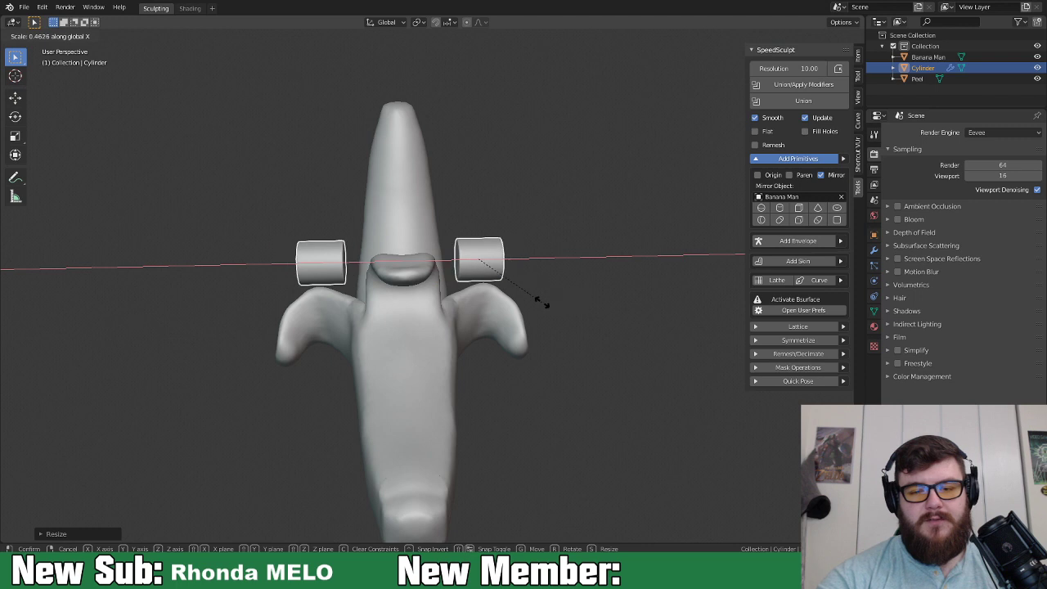
{"action": "left_click", "coordinate": [554, 310]}
{"action": "key", "text": "KP_1"}
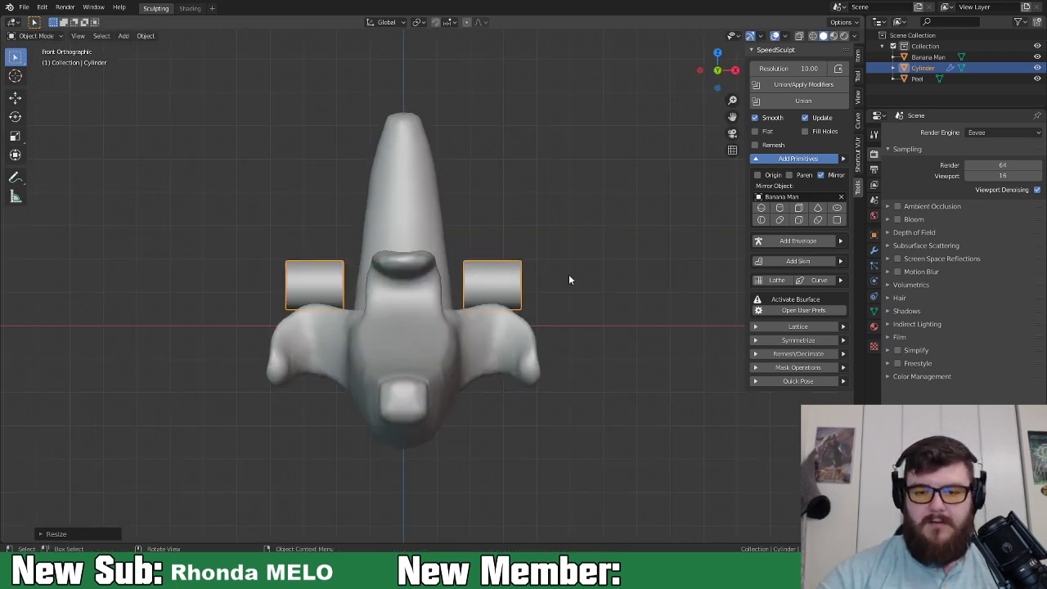
{"action": "key", "text": "g"}
{"action": "left_click", "coordinate": [570, 296]}
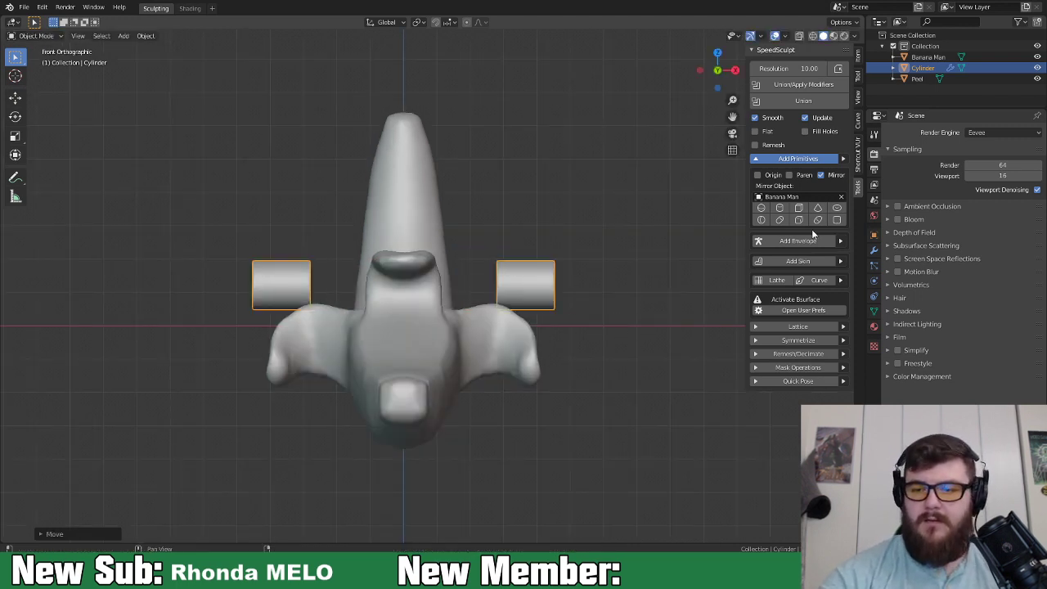
Add a mirrored sphere primitive between body and cylinders, and align it with the cylinder in the right side view.
{"action": "left_click", "coordinate": [762, 208]}
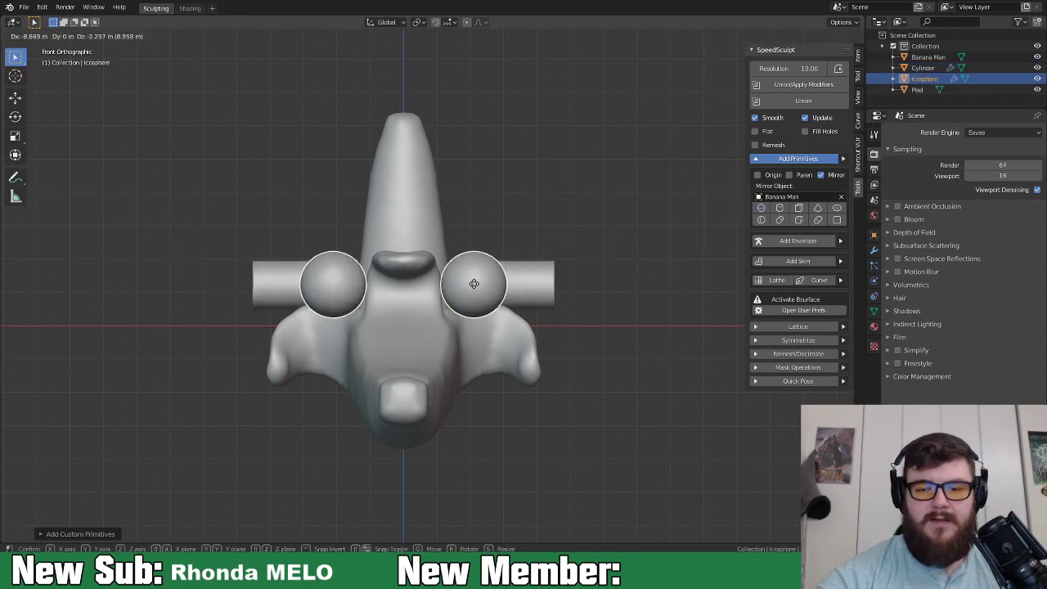
{"action": "left_click", "coordinate": [481, 276]}
{"action": "middle_click_drag", "start_coordinate": [522, 305], "coordinate": [535, 423]}
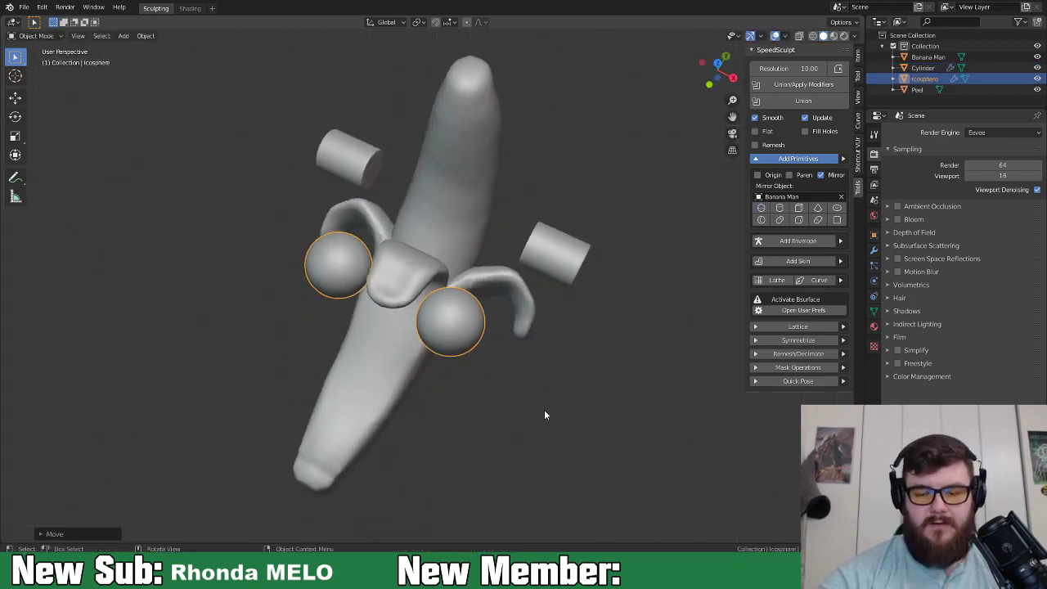
{"action": "key", "text": "KP_3"}
{"action": "key", "text": "g"}
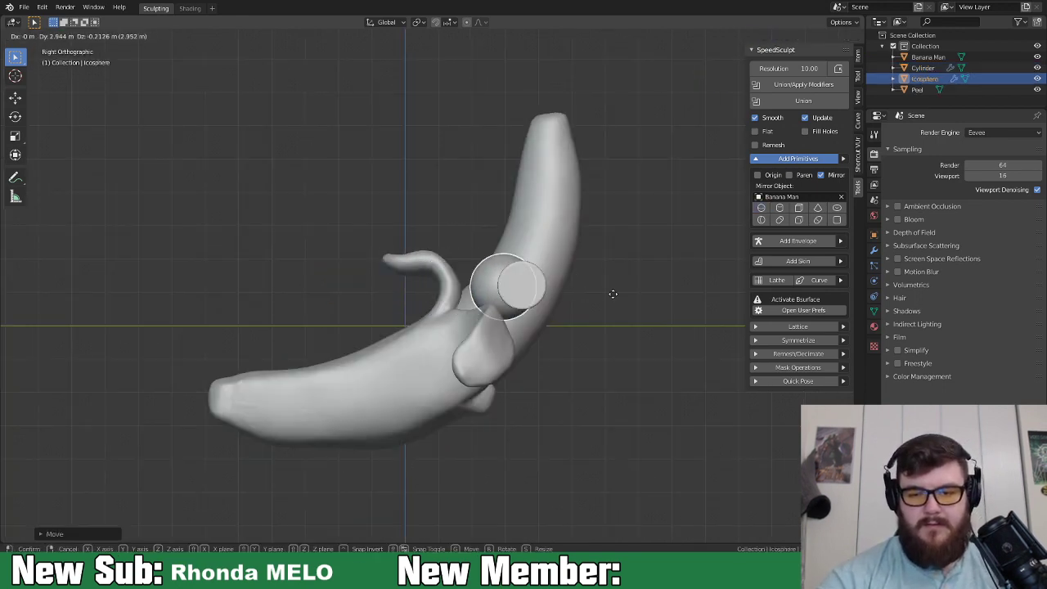
{"action": "left_click", "coordinate": [632, 290]}
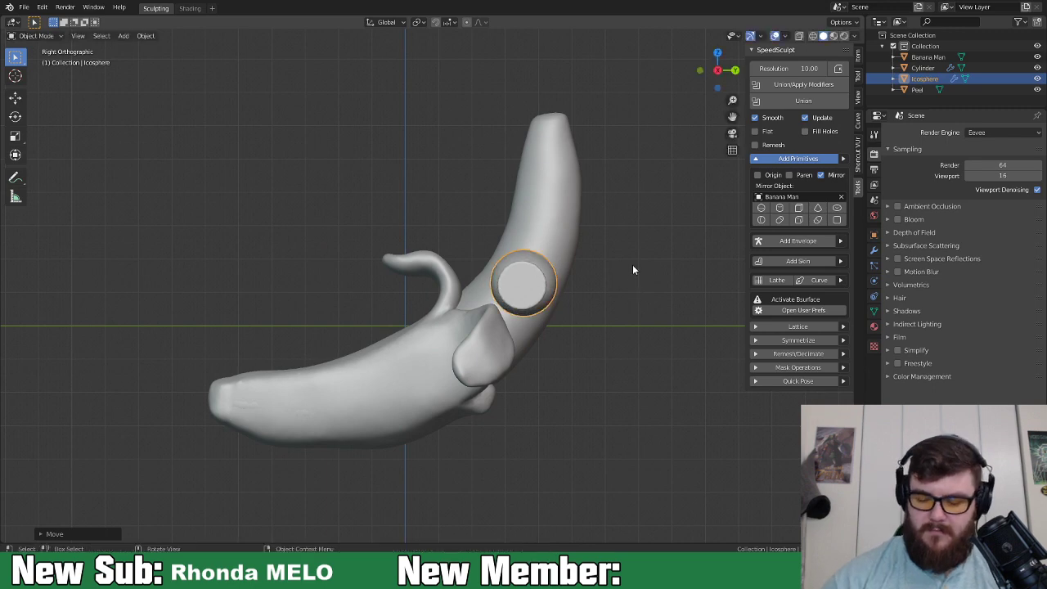
Scale the mirrored spheres down and move them against the sides of the body as shoulder joints.
{"action": "key", "text": "KP_1"}
{"action": "key", "text": "s"}
{"action": "left_click", "coordinate": [542, 292]}
{"action": "middle_click_drag", "start_coordinate": [542, 292], "coordinate": [525, 273]}
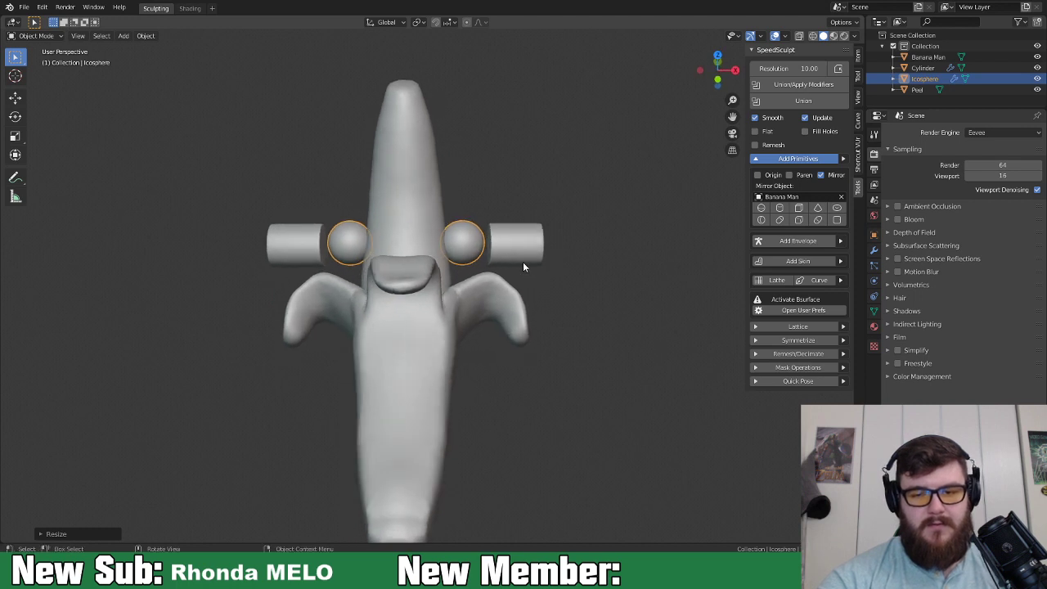
{"action": "key", "text": "g"}
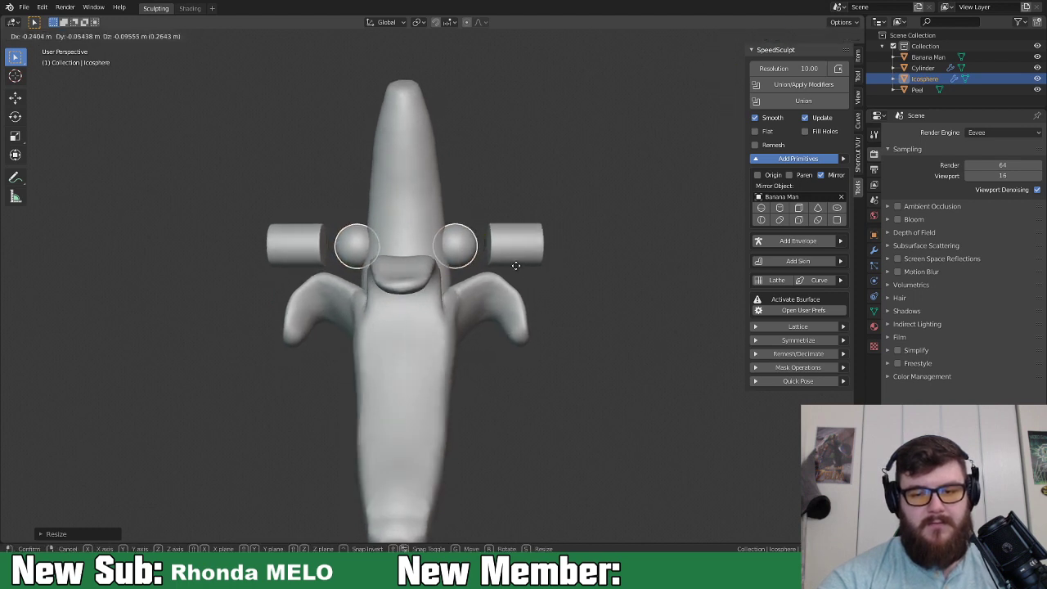
{"action": "left_click", "coordinate": [516, 270]}
{"action": "middle_click_drag", "start_coordinate": [515, 270], "coordinate": [627, 350]}
{"action": "key", "text": "g"}
{"action": "left_click", "coordinate": [525, 301]}
Select the mirrored cylinders, shrink them slightly, and move them inward until they meet the shoulder spheres.
{"action": "left_click", "coordinate": [552, 271]}
{"action": "key", "text": "g"}
{"action": "left_click", "coordinate": [536, 274]}
{"action": "middle_click_drag", "start_coordinate": [535, 274], "coordinate": [579, 275]}
{"action": "key", "text": "s"}
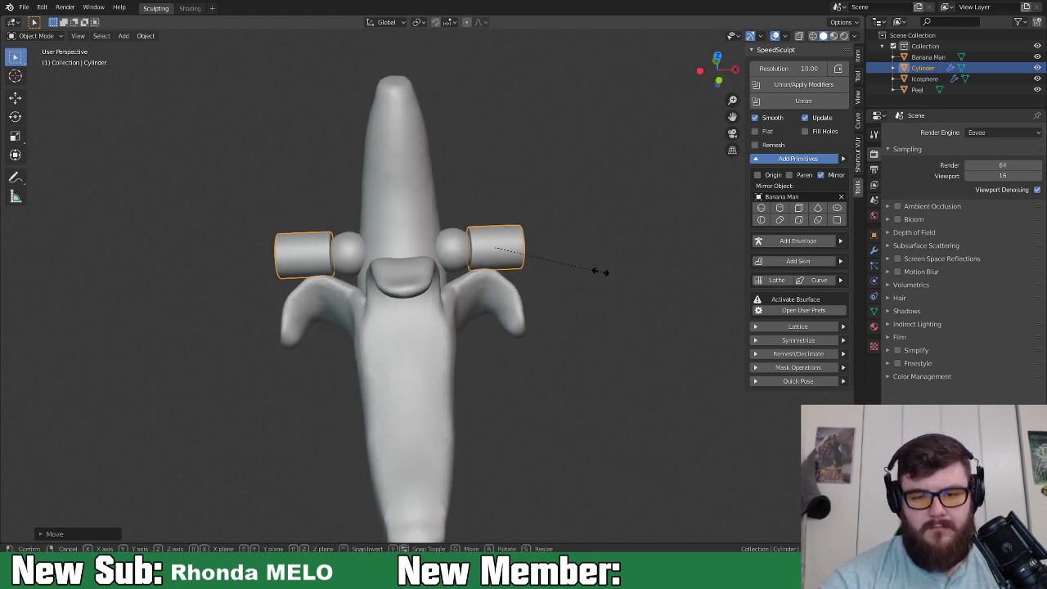
{"action": "left_click", "coordinate": [576, 257]}
{"action": "key", "text": "g"}
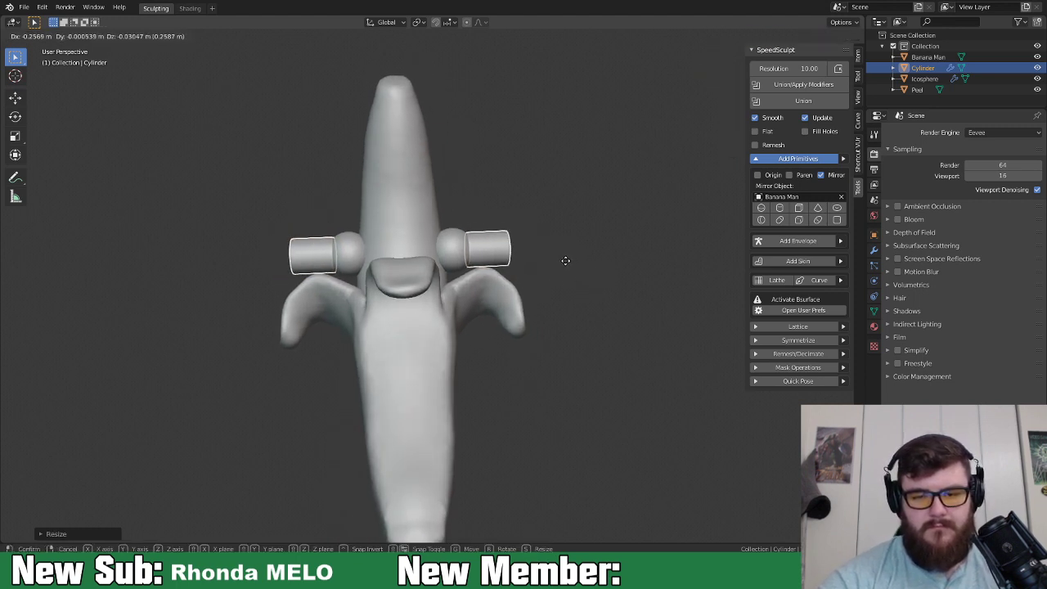
{"action": "left_click", "coordinate": [568, 259]}
{"action": "middle_click_drag", "start_coordinate": [569, 258], "coordinate": [622, 337]}
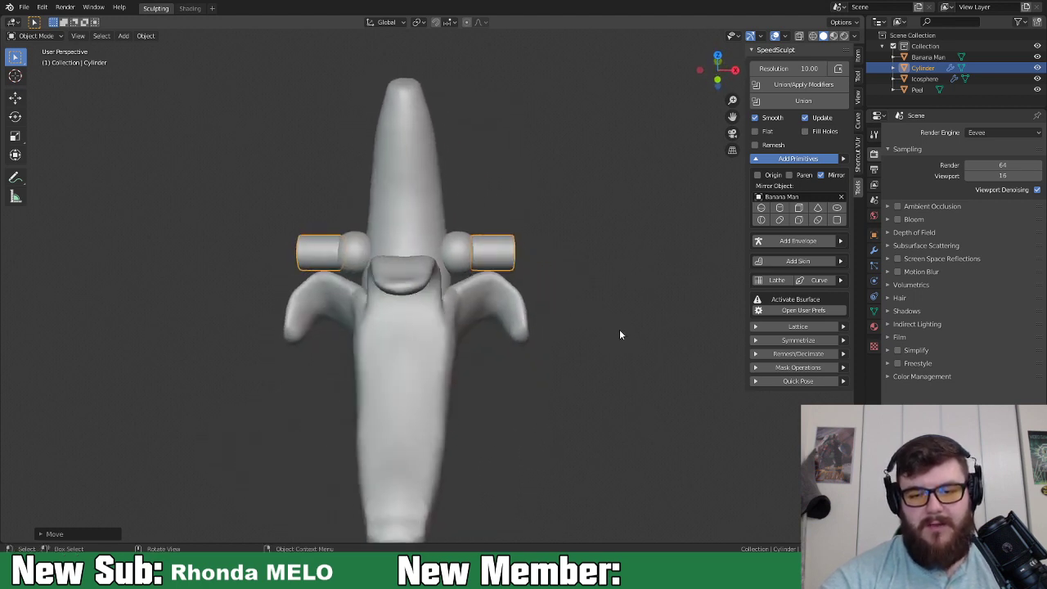
Push the mirrored arm cylinders into the shoulder spheres, lengthen them slightly along X, and shift them outward along X.
{"action": "scroll", "coordinate": [433, 340], "scroll_direction": "up", "scroll_amount": 3}
{"action": "middle_click_drag", "start_coordinate": [550, 263], "coordinate": [523, 317], "text": "shift"}
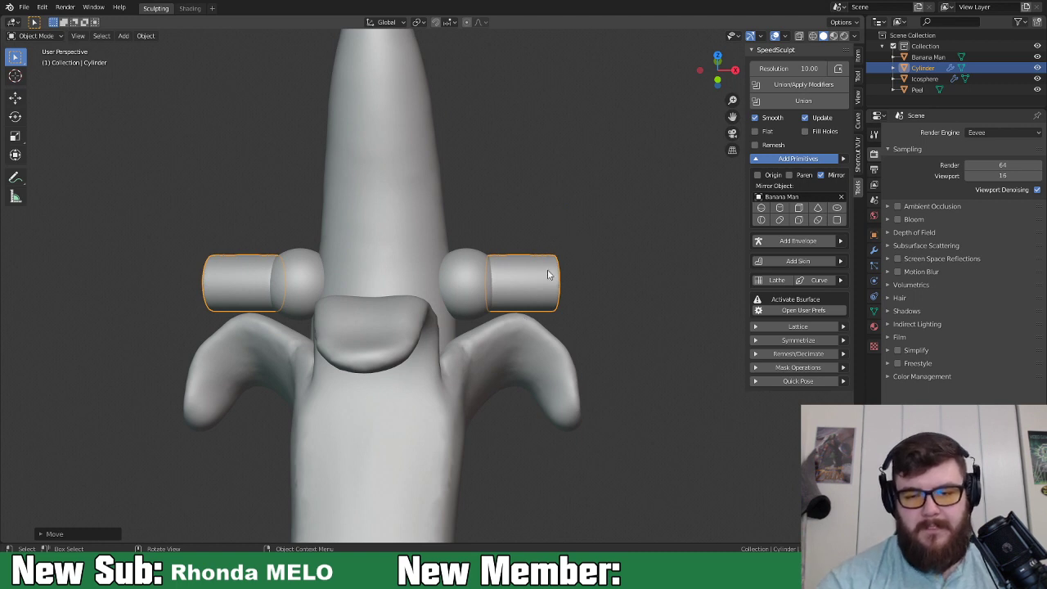
{"action": "key", "text": "g"}
{"action": "left_click", "coordinate": [526, 302]}
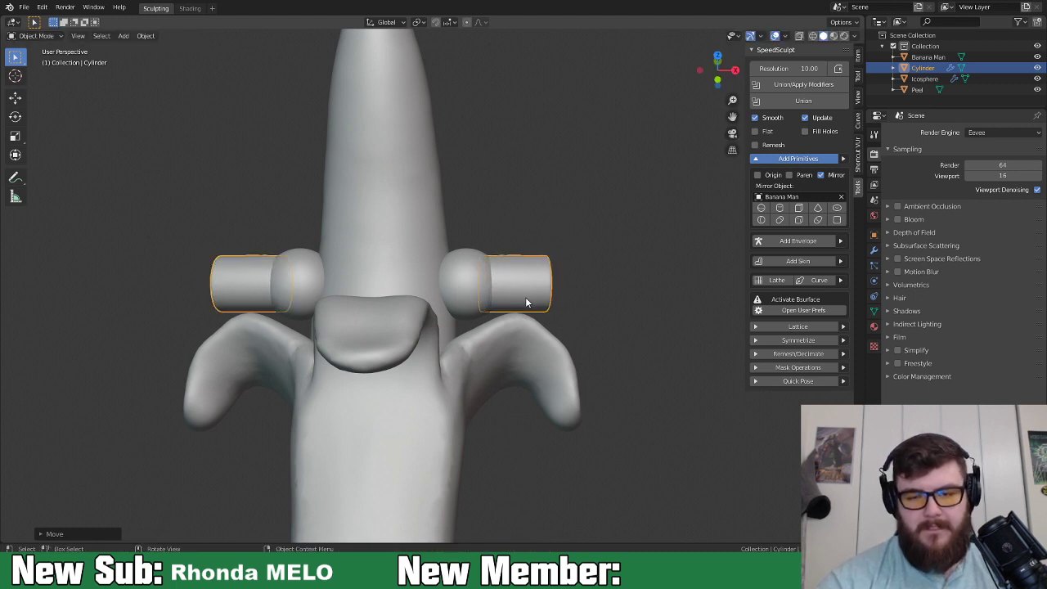
{"action": "key", "text": "s"}
{"action": "key", "text": "y"}
{"action": "key", "text": "x"}
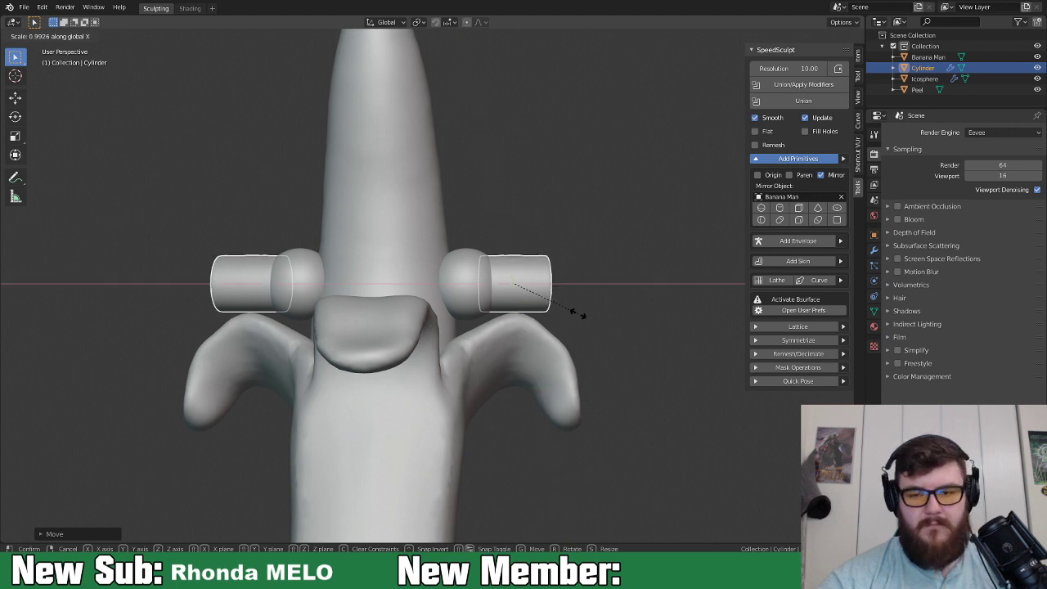
{"action": "left_click", "coordinate": [597, 318]}
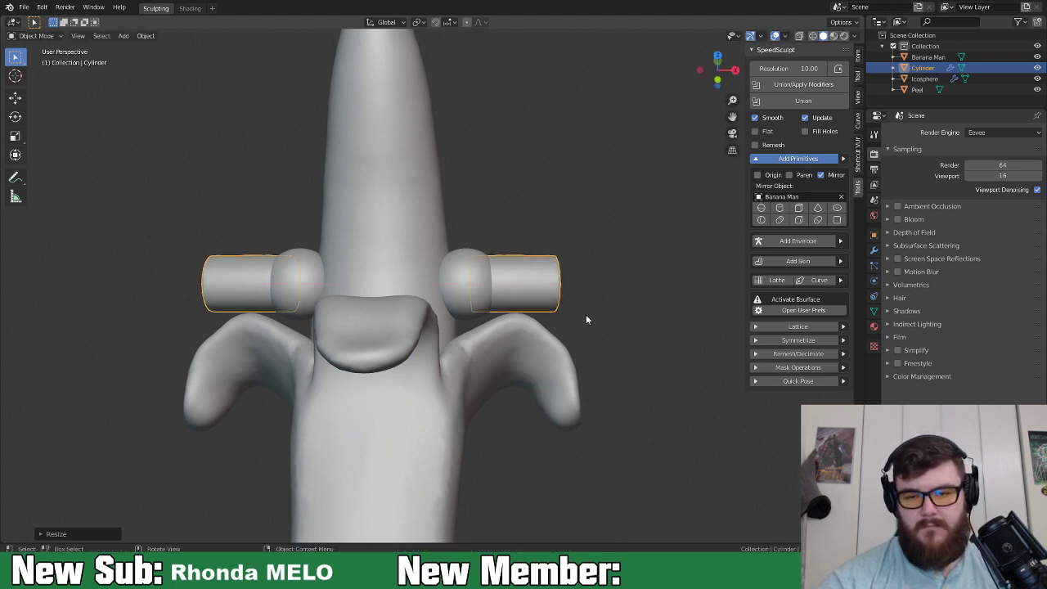
{"action": "key", "text": "g"}
{"action": "key", "text": "x"}
{"action": "left_click", "coordinate": [595, 319]}
Union the arm cylinders with the shoulder spheres into one mesh.
{"action": "mouse_move", "coordinate": [595, 320]}
{"action": "middle_mouse_down"}
{"action": "mouse_move", "coordinate": [605, 352]}
{"action": "mouse_move", "coordinate": [654, 334]}
{"action": "mouse_move", "coordinate": [577, 325]}
{"action": "middle_mouse_up"}
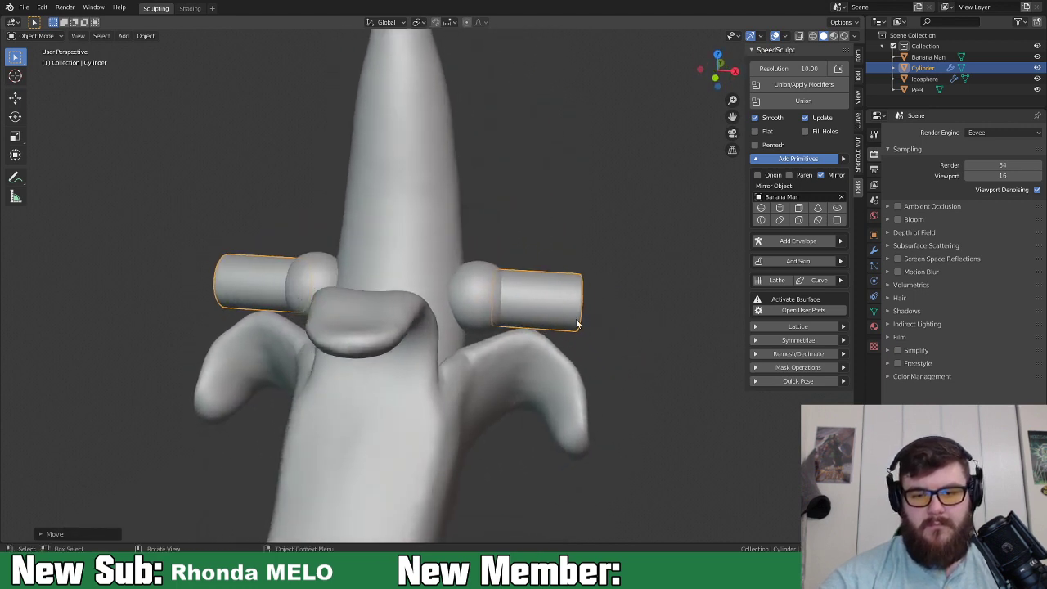
{"action": "left_click", "coordinate": [477, 302], "text": "shift"}
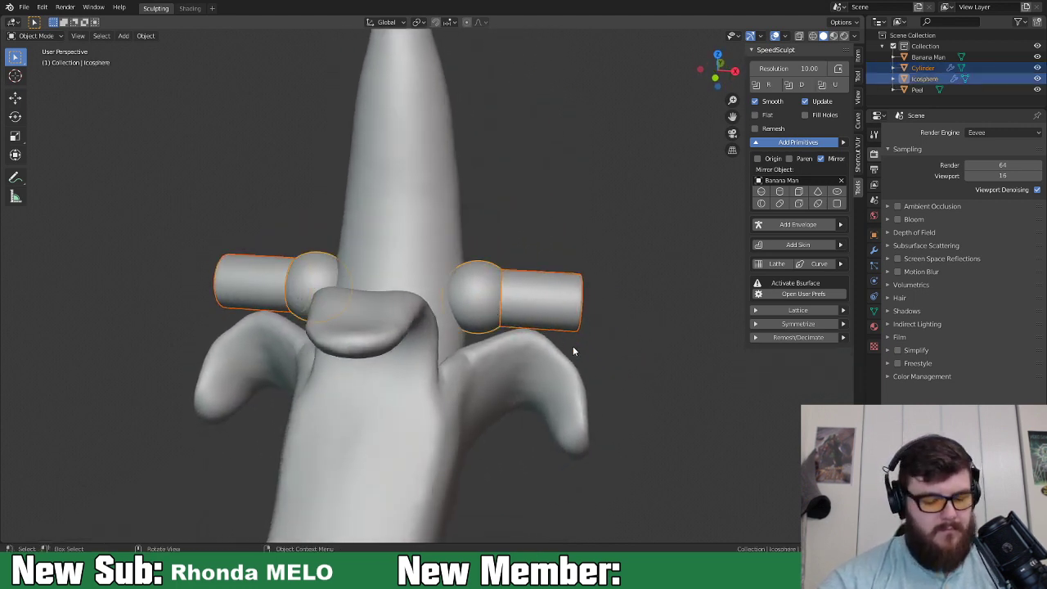
{"action": "left_click", "coordinate": [833, 86]}
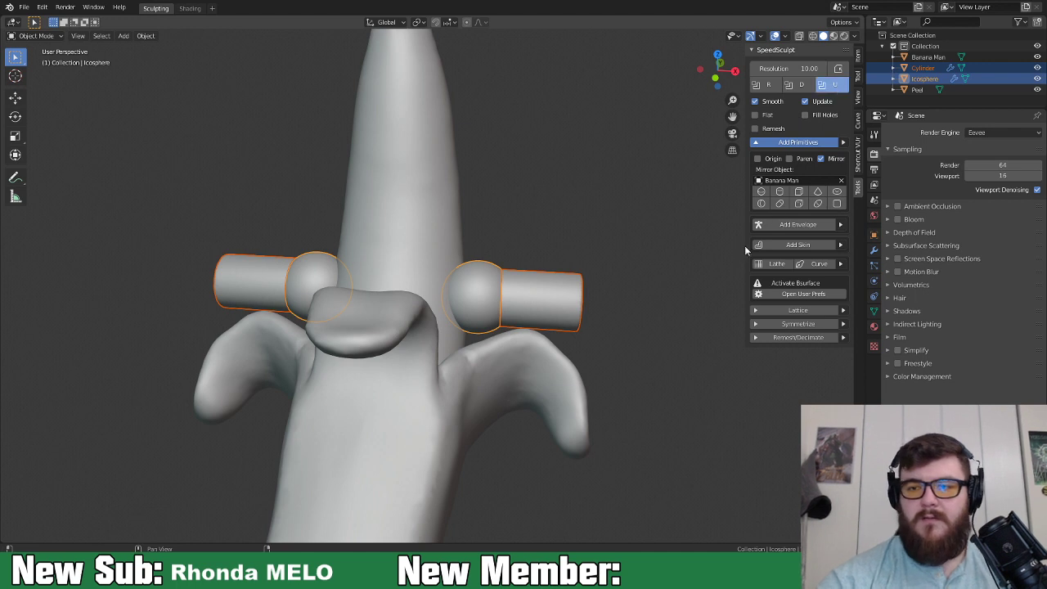
{"action": "middle_click_drag", "start_coordinate": [613, 328], "coordinate": [615, 338]}
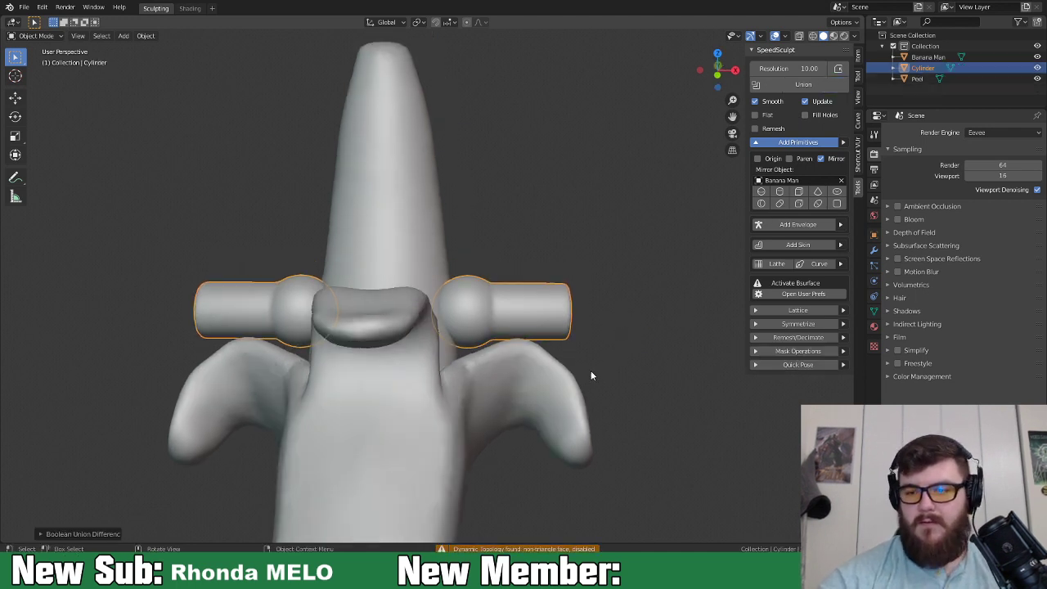
Add a mirrored sphere primitive beyond the arm ends and align it with the arm in the right side view.
{"action": "left_click", "coordinate": [760, 190]}
{"action": "left_click", "coordinate": [609, 315]}
{"action": "middle_click_drag", "start_coordinate": [609, 315], "coordinate": [586, 383]}
{"action": "key", "text": "KP_3"}
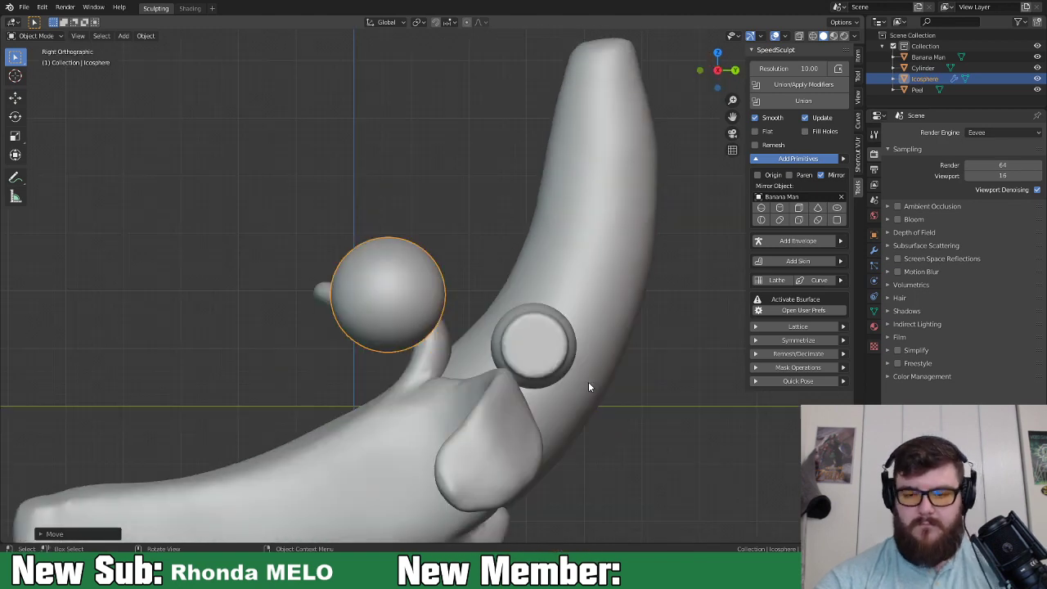
{"action": "key", "text": "g"}
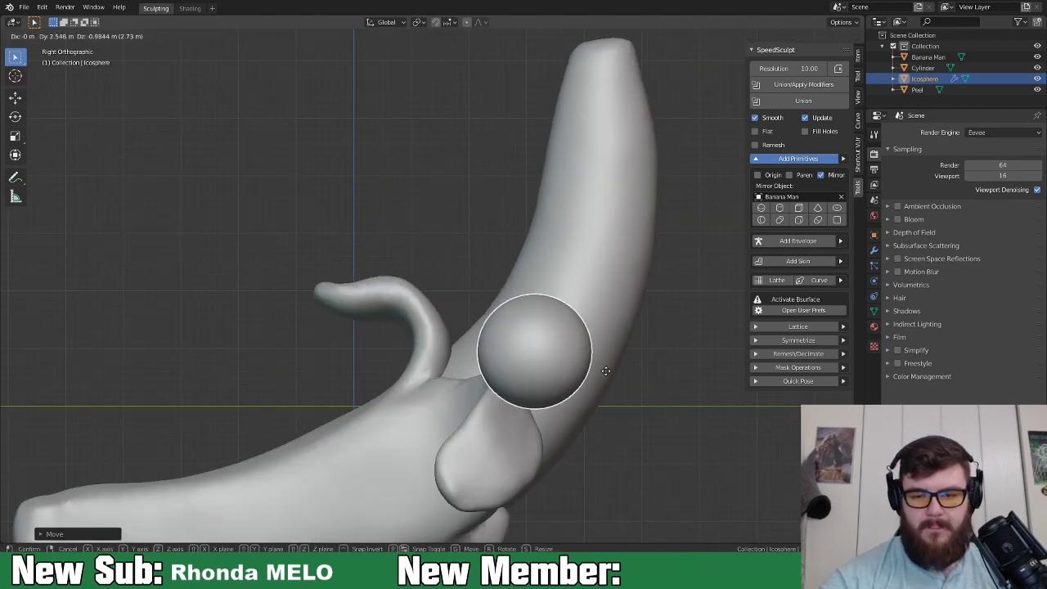
{"action": "left_click", "coordinate": [614, 372]}
Scale the new mirrored spheres down and move them onto the outer ends of the arms as elbow joints.
{"action": "middle_click_drag", "start_coordinate": [614, 372], "coordinate": [655, 425]}
{"action": "middle_click_drag", "start_coordinate": [729, 436], "coordinate": [690, 394]}
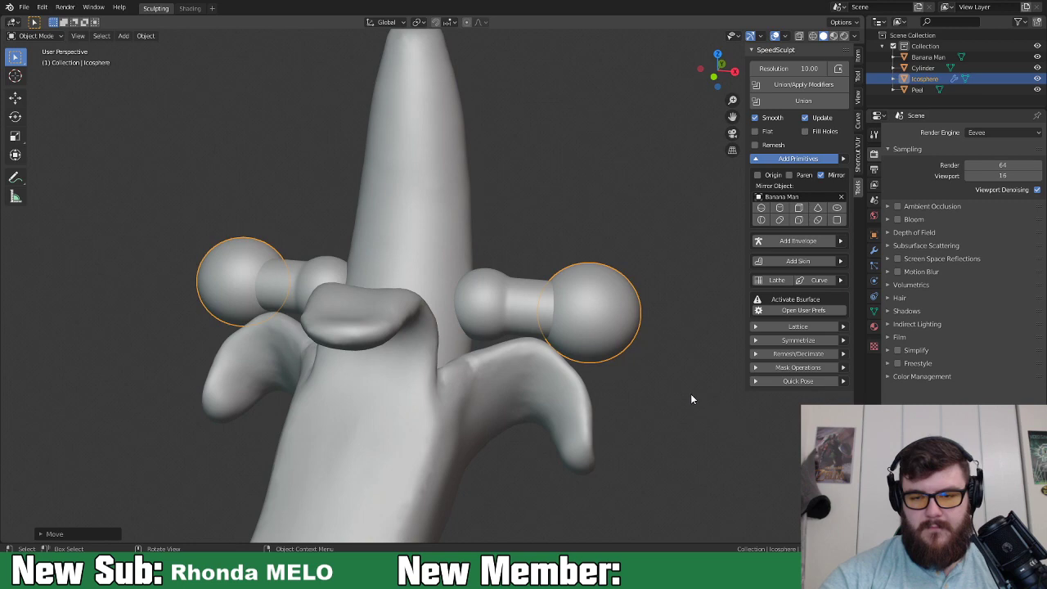
{"action": "key", "text": "s"}
{"action": "left_click", "coordinate": [653, 361]}
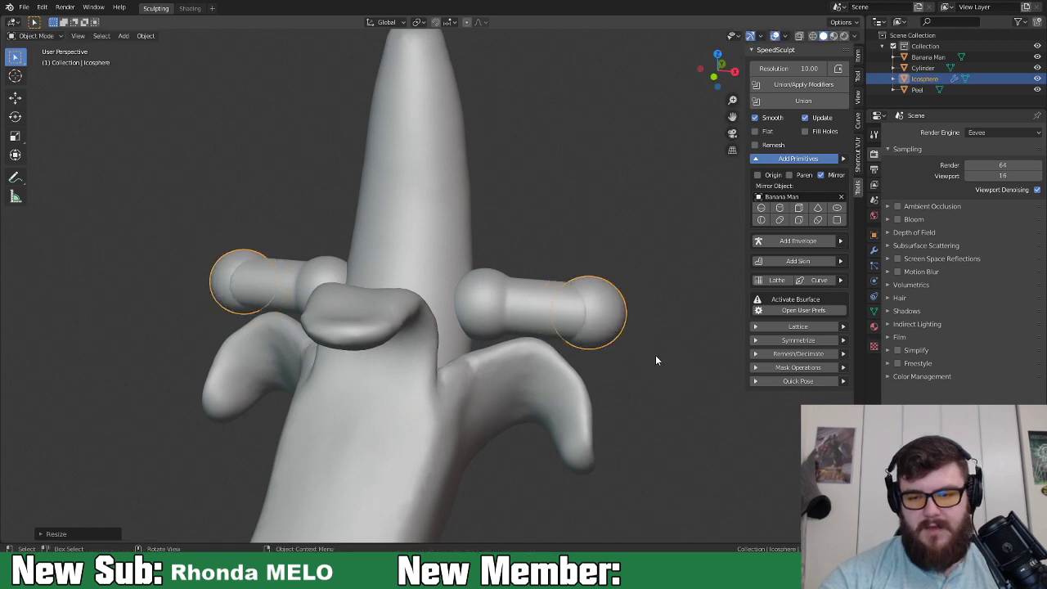
{"action": "key", "text": "g"}
{"action": "left_click", "coordinate": [663, 358]}
{"action": "middle_click_drag", "start_coordinate": [666, 359], "coordinate": [716, 402]}
{"action": "key", "text": "g"}
{"action": "left_click", "coordinate": [639, 343]}
Fine-tune the elbow spheres' size and center them on the arm ends, checking the right side and front views.
{"action": "key", "text": "g"}
{"action": "left_click", "coordinate": [623, 377]}
{"action": "key", "text": "s"}
{"action": "left_click", "coordinate": [682, 380]}
{"action": "key", "text": "g"}
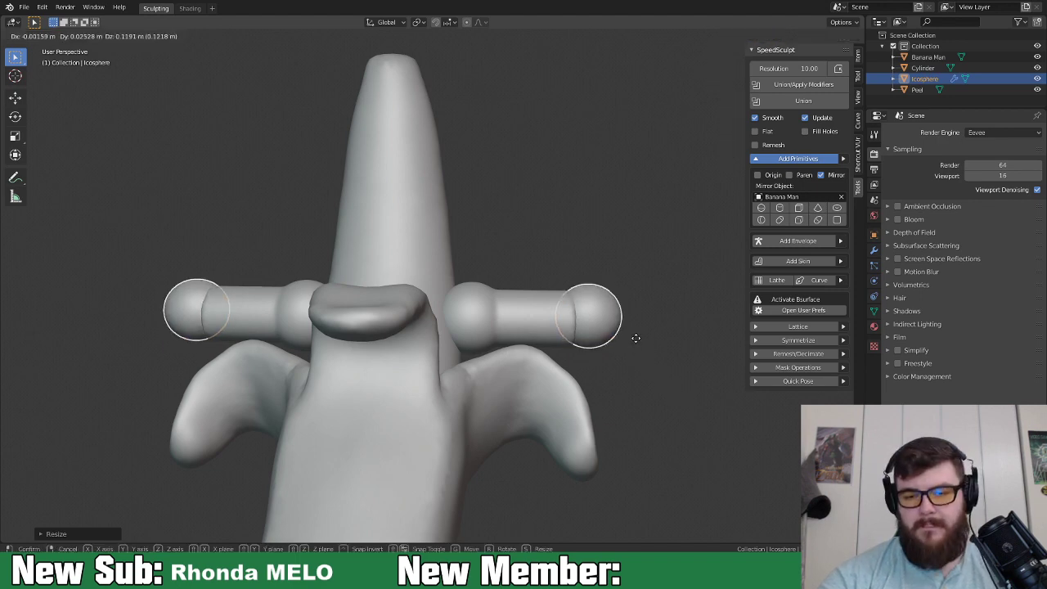
{"action": "left_click", "coordinate": [636, 340]}
{"action": "key", "text": "KP_3"}
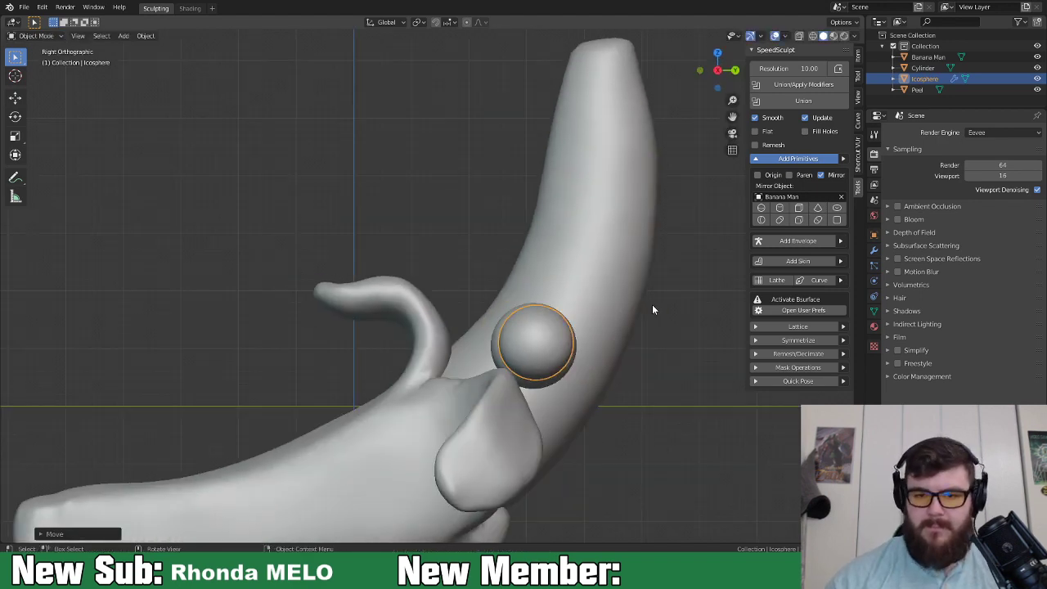
{"action": "key", "text": "KP_1"}
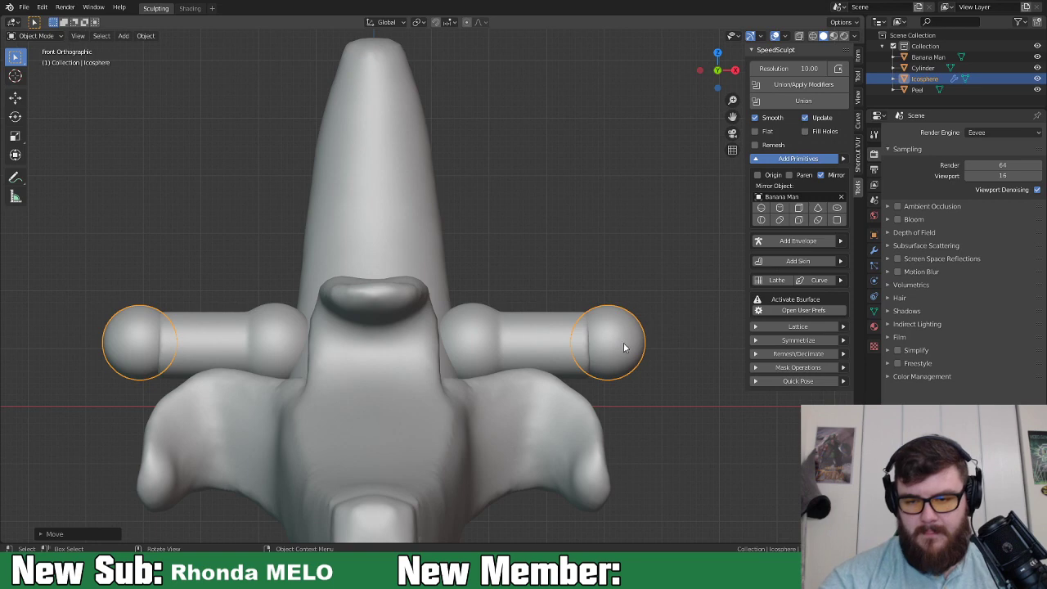
{"action": "key", "text": "g"}
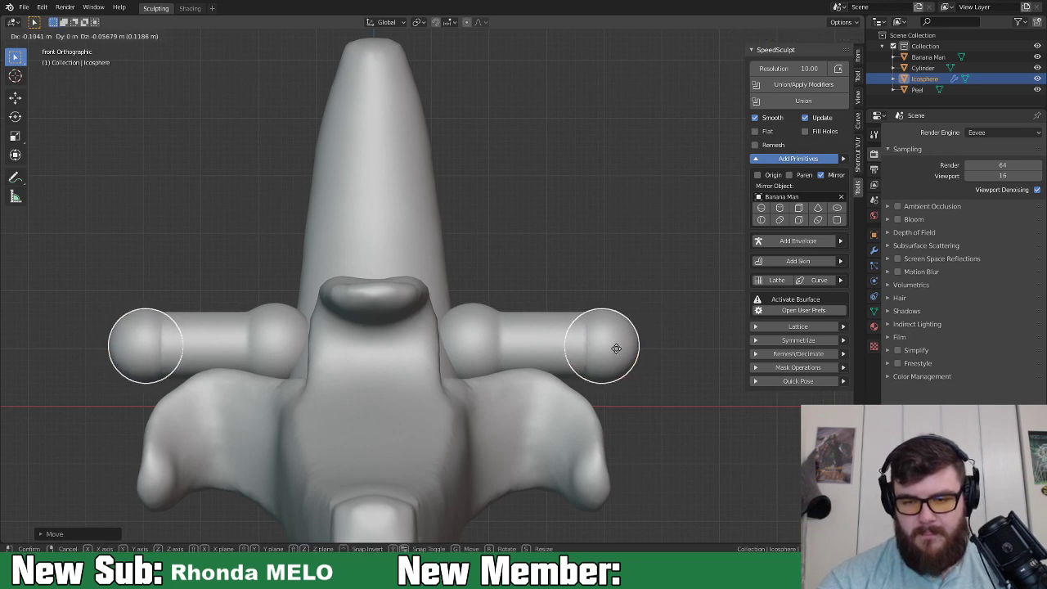
{"action": "left_click", "coordinate": [617, 349]}
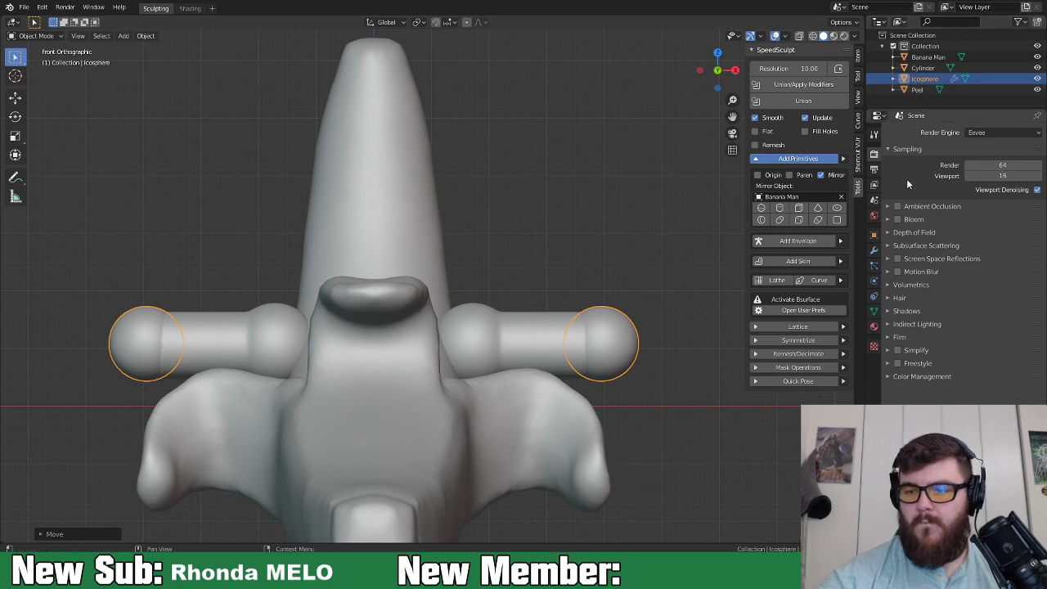
Add a mirrored cylinder primitive above the elbows, scale it down, and stretch it along Z for the forearms.
{"action": "left_click", "coordinate": [783, 210]}
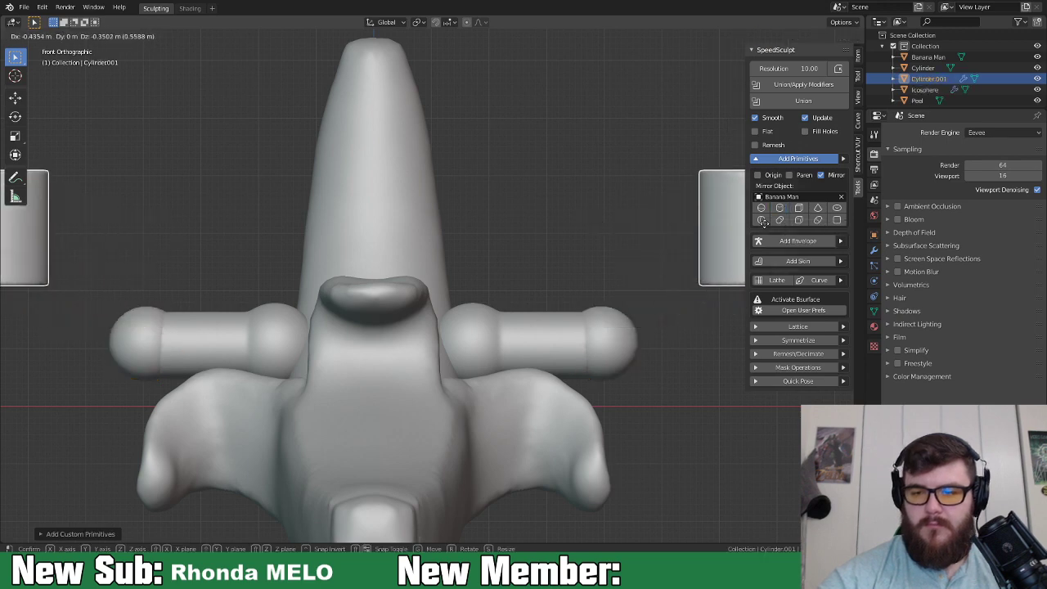
{"action": "left_click", "coordinate": [642, 274]}
{"action": "key", "text": "s"}
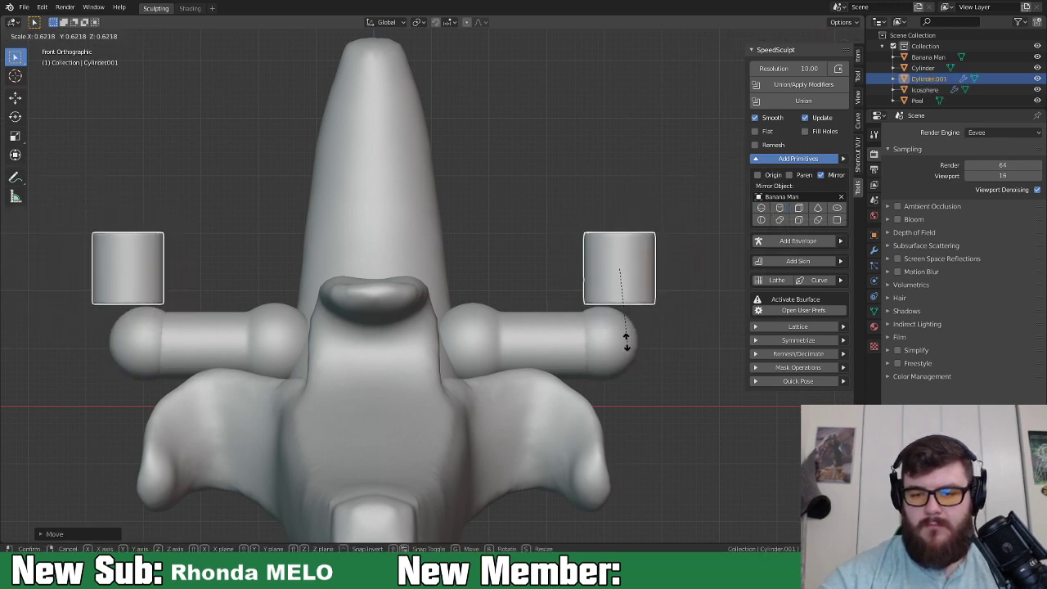
{"action": "left_click", "coordinate": [587, 336]}
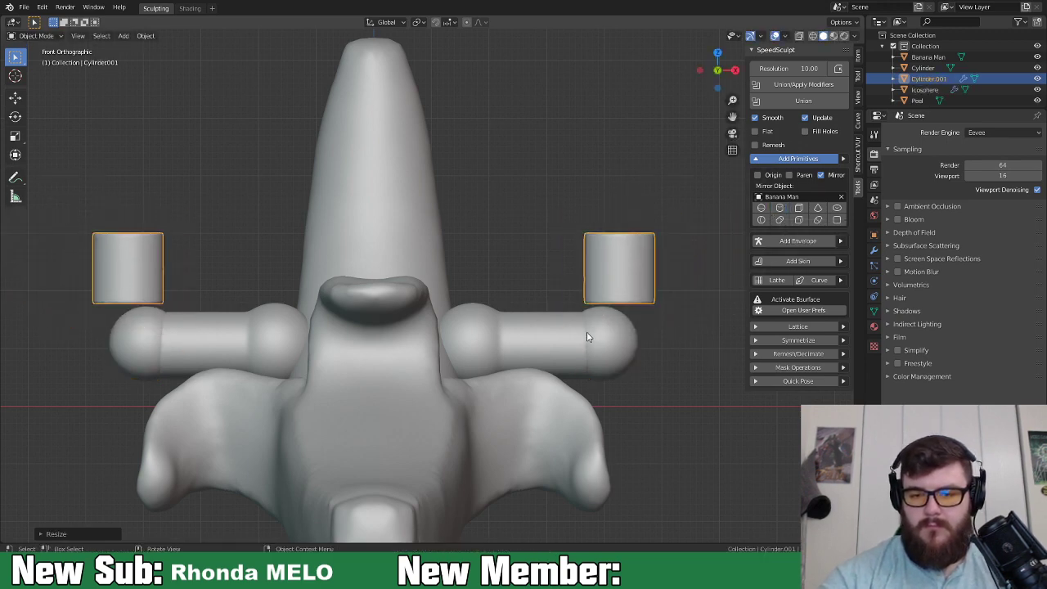
{"action": "key", "text": "s"}
{"action": "key", "text": "z"}
{"action": "left_click", "coordinate": [651, 345]}
Move the forearm cylinders directly above the elbow spheres in the front and right side views.
{"action": "key", "text": "g"}
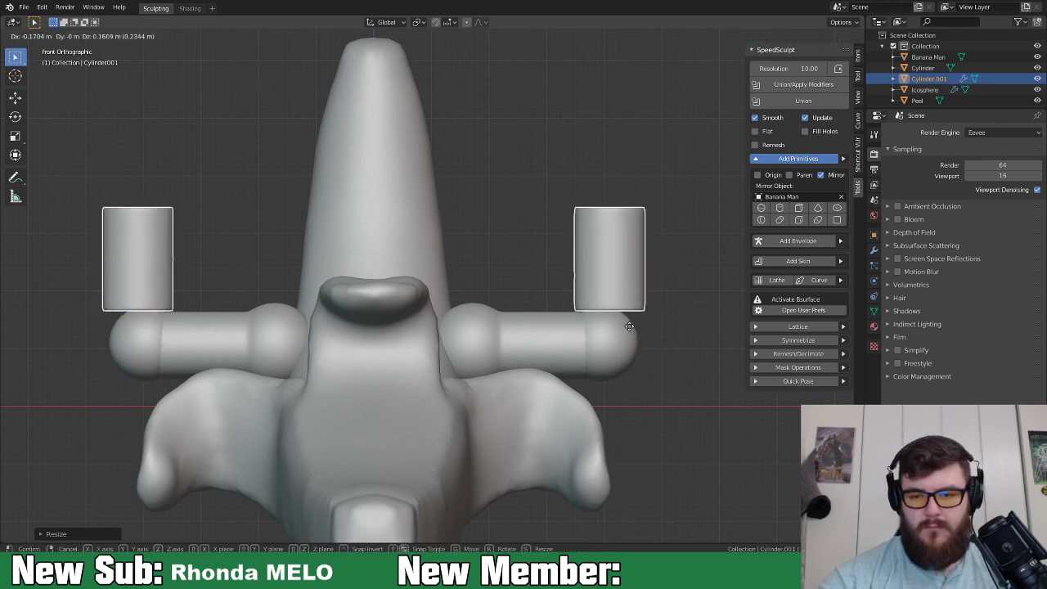
{"action": "left_click", "coordinate": [638, 329]}
{"action": "key", "text": "KP_3"}
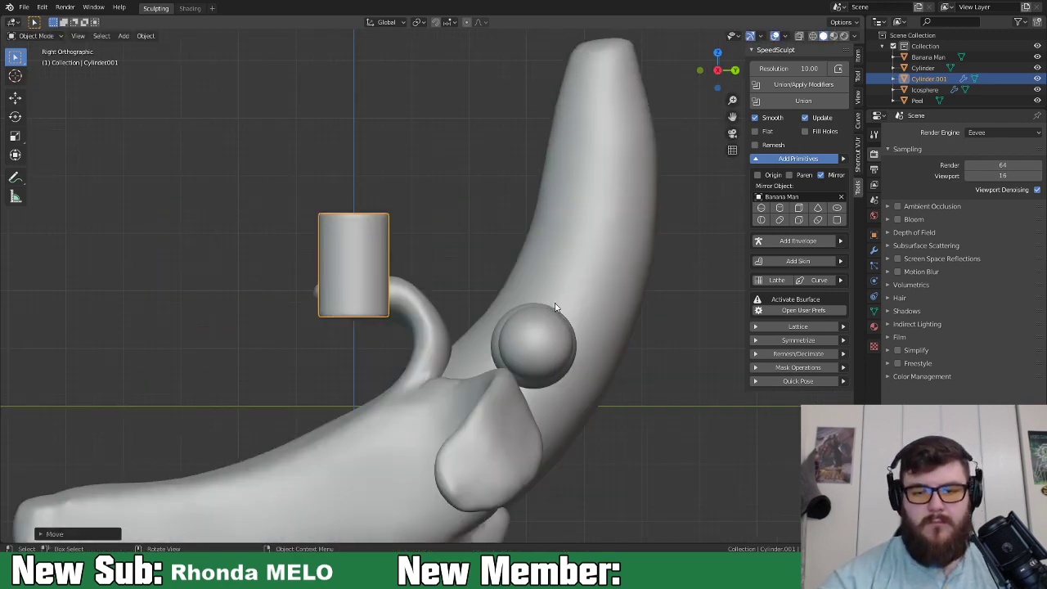
{"action": "key", "text": "g"}
{"action": "left_click", "coordinate": [726, 319]}
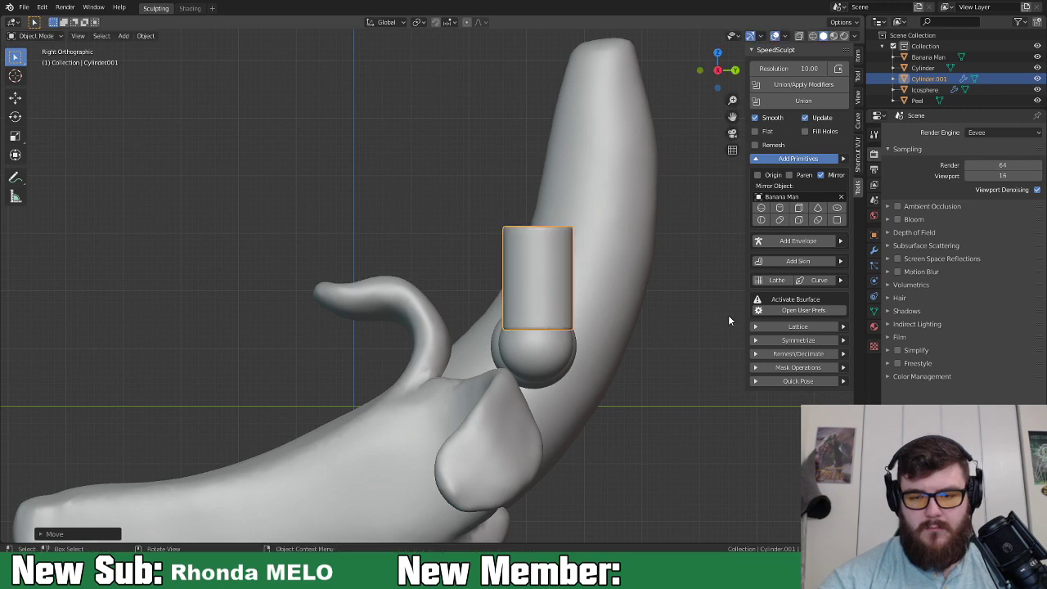
Shrink the forearm cylinders, tilt them outward in the front view, and move them against the elbow spheres.
{"action": "key", "text": "KP_1"}
{"action": "key", "text": "s"}
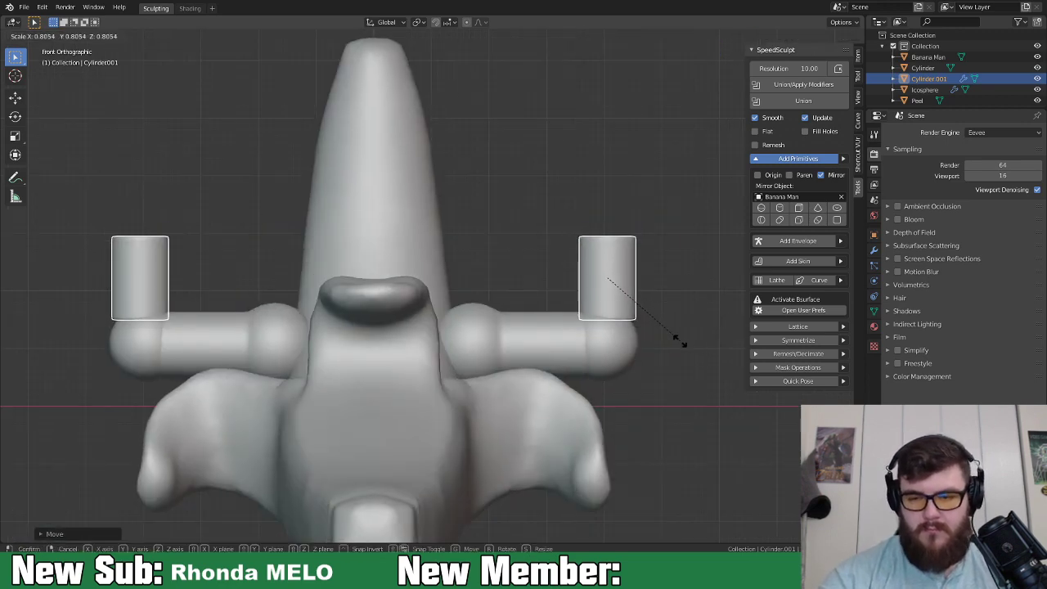
{"action": "left_click", "coordinate": [674, 339]}
{"action": "key", "text": "r"}
{"action": "left_click", "coordinate": [692, 344]}
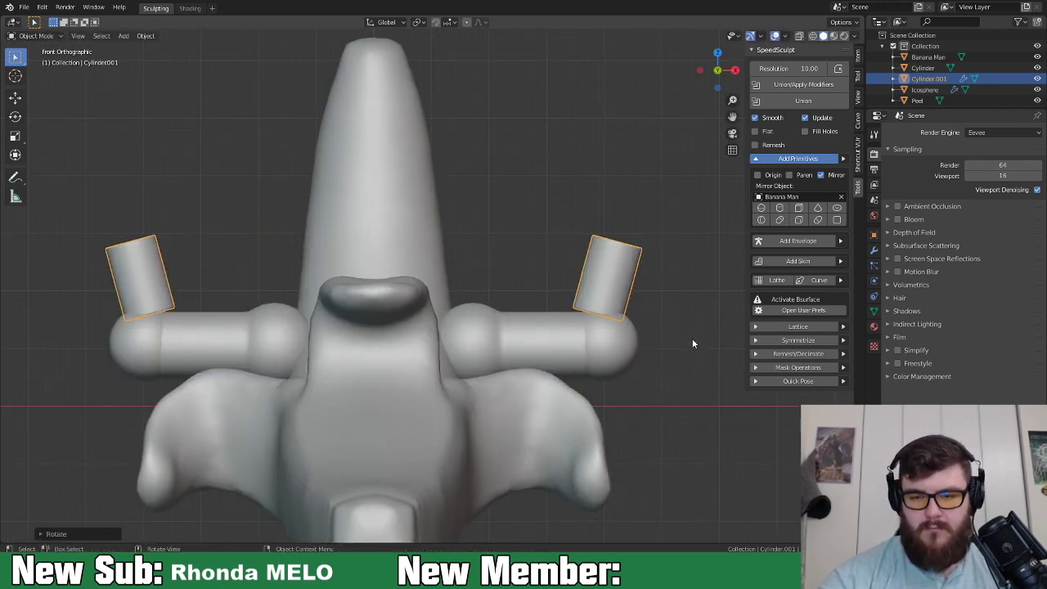
{"action": "key", "text": "g"}
{"action": "left_click", "coordinate": [698, 344]}
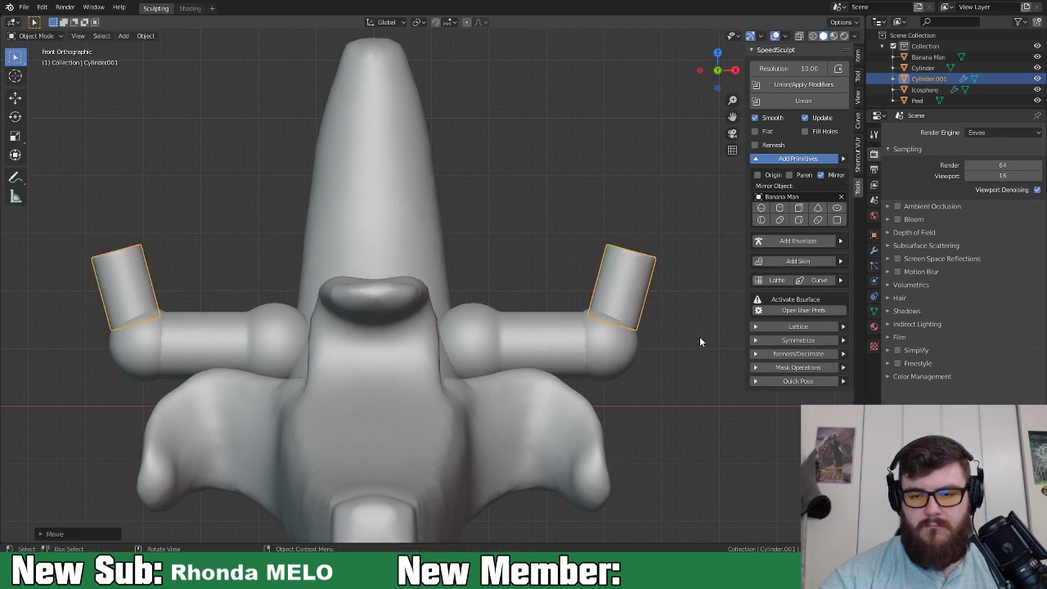
Rotate the forearm cylinders so they lean inward toward the body, and reseat them on the elbow spheres.
{"action": "key", "text": "r"}
{"action": "left_click", "coordinate": [685, 279]}
{"action": "key", "text": "g"}
{"action": "left_click", "coordinate": [663, 297]}
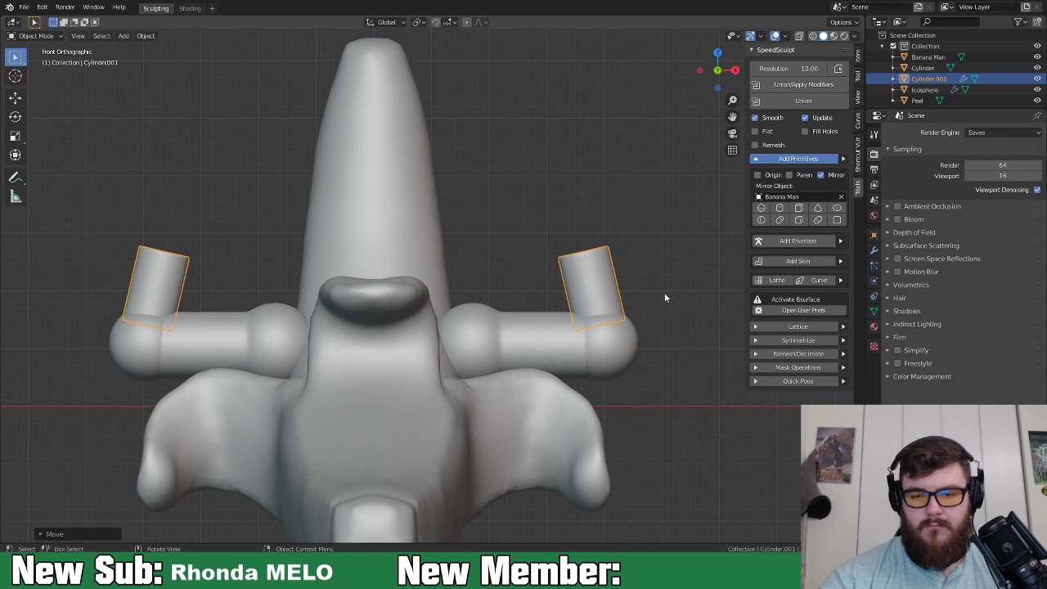
Lengthen the forearm cylinders along their local Z axis and scale them up slightly.
{"action": "mouse_move", "coordinate": [681, 319]}
{"action": "middle_mouse_down"}
{"action": "mouse_move", "coordinate": [692, 341]}
{"action": "mouse_move", "coordinate": [816, 383]}
{"action": "mouse_move", "coordinate": [709, 397]}
{"action": "mouse_move", "coordinate": [678, 381]}
{"action": "mouse_move", "coordinate": [682, 351]}
{"action": "middle_mouse_up"}
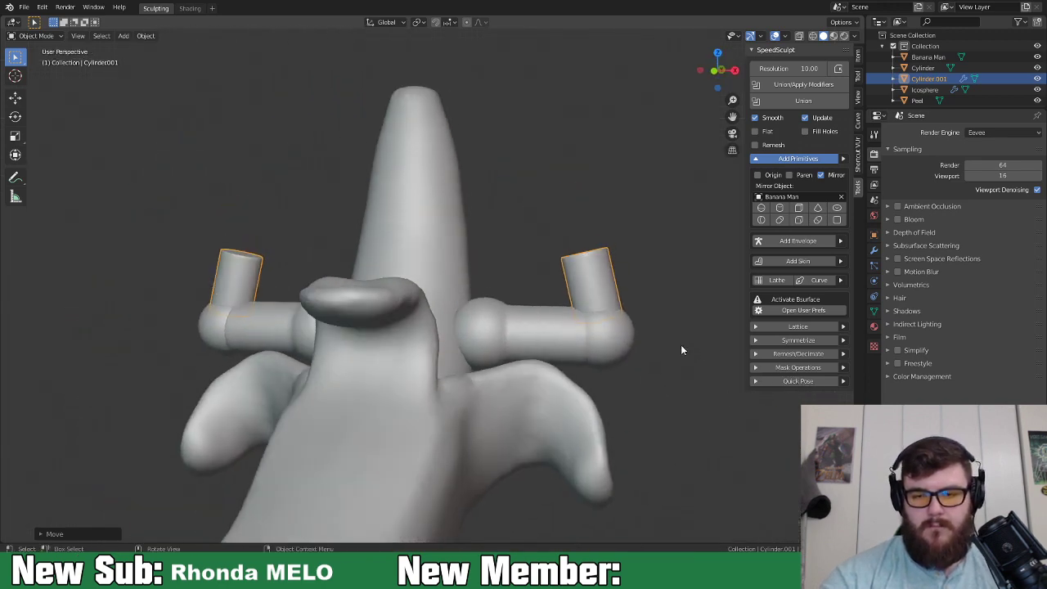
{"action": "key", "text": "s"}
{"action": "key", "text": "z"}
{"action": "key", "text": "z"}
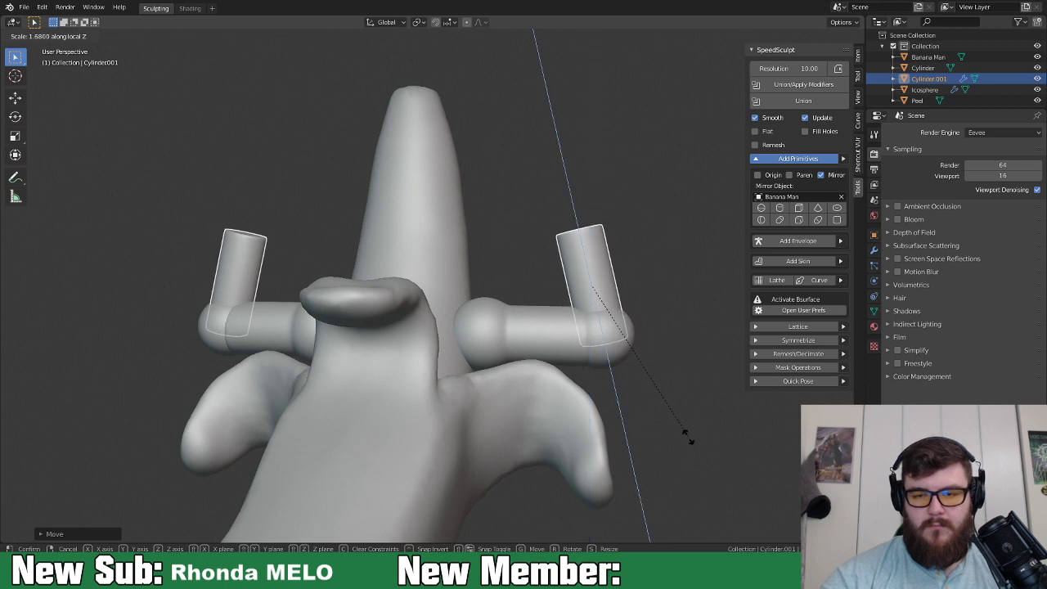
{"action": "left_click", "coordinate": [684, 421]}
{"action": "middle_click_drag", "start_coordinate": [682, 416], "coordinate": [696, 397]}
{"action": "key", "text": "s"}
{"action": "left_click", "coordinate": [702, 412]}
Raise the forearm cylinders in the front view and shorten them along local Z so their bases sit inside the elbows.
{"action": "key", "text": "KP_1"}
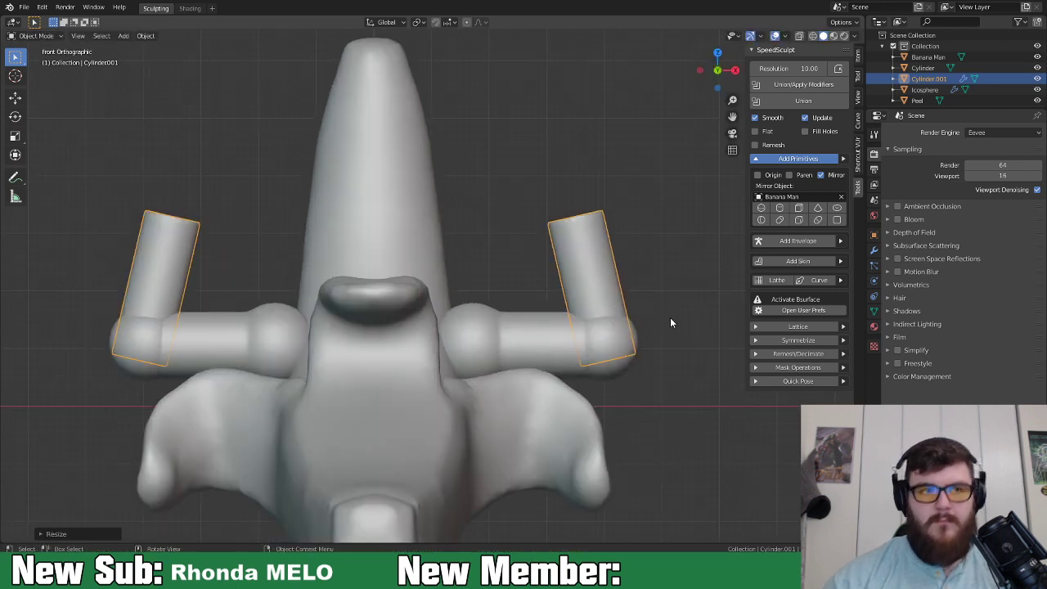
{"action": "key", "text": "g"}
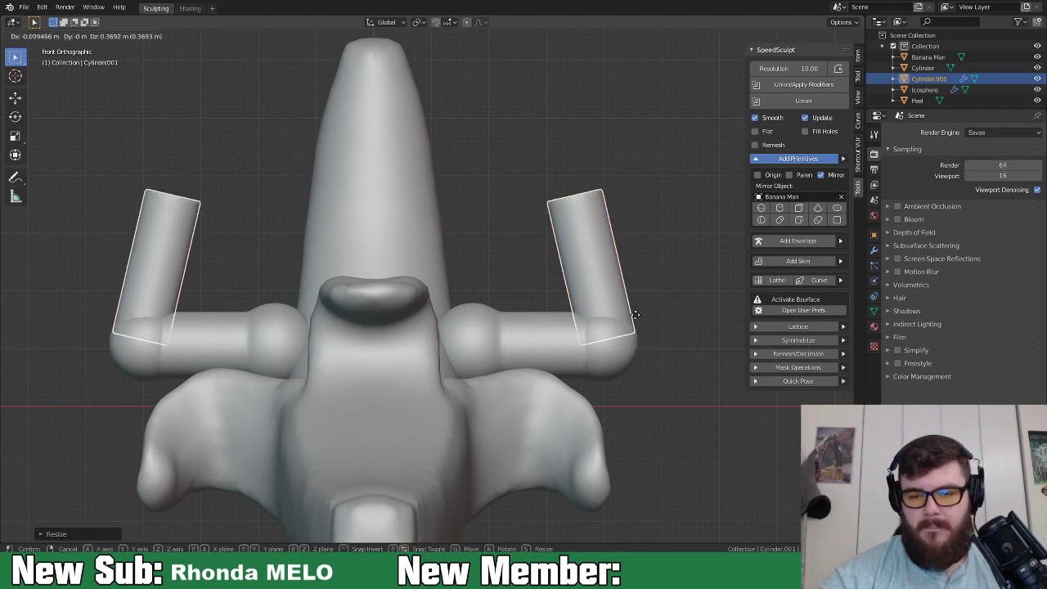
{"action": "left_click", "coordinate": [636, 323]}
{"action": "key", "text": "s"}
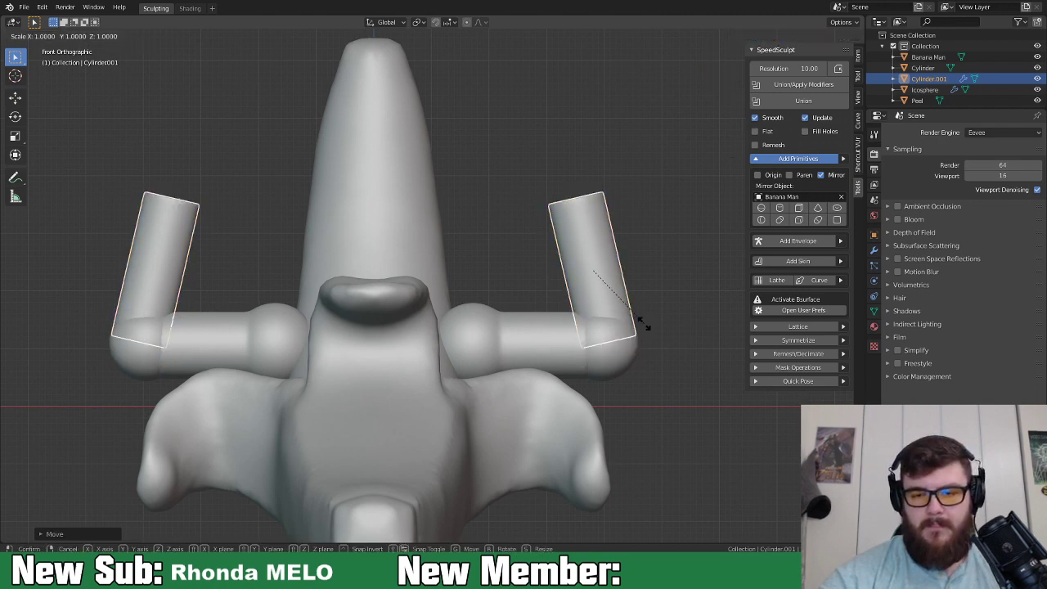
{"action": "key", "text": "z"}
{"action": "key", "text": "z"}
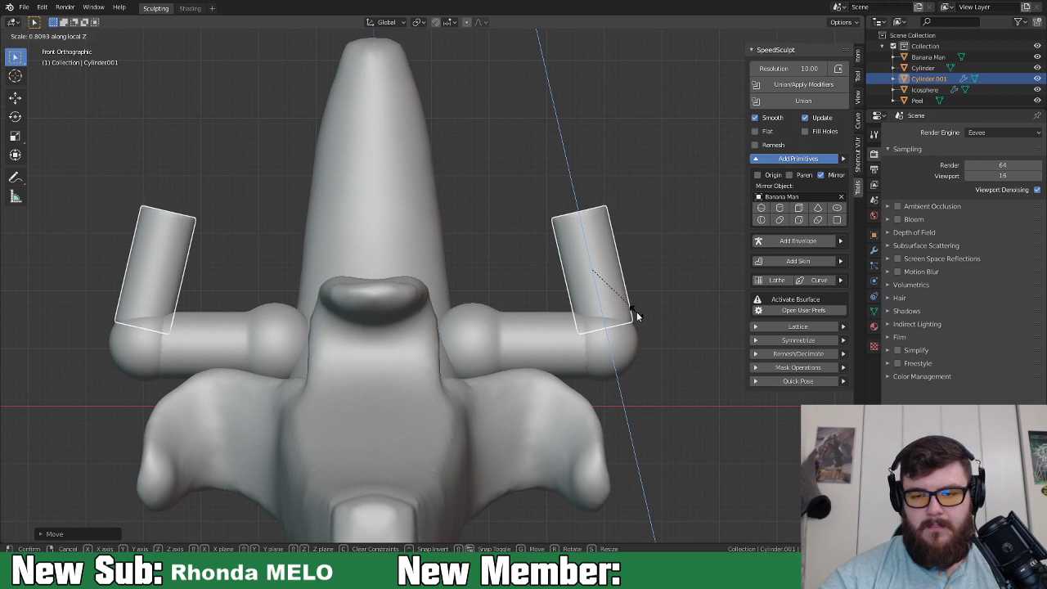
{"action": "left_click", "coordinate": [638, 315]}
Select the elbow spheres together with the forearm cylinders.
{"action": "middle_click_drag", "start_coordinate": [651, 322], "coordinate": [646, 359]}
{"action": "left_click", "coordinate": [583, 294], "text": "shift"}
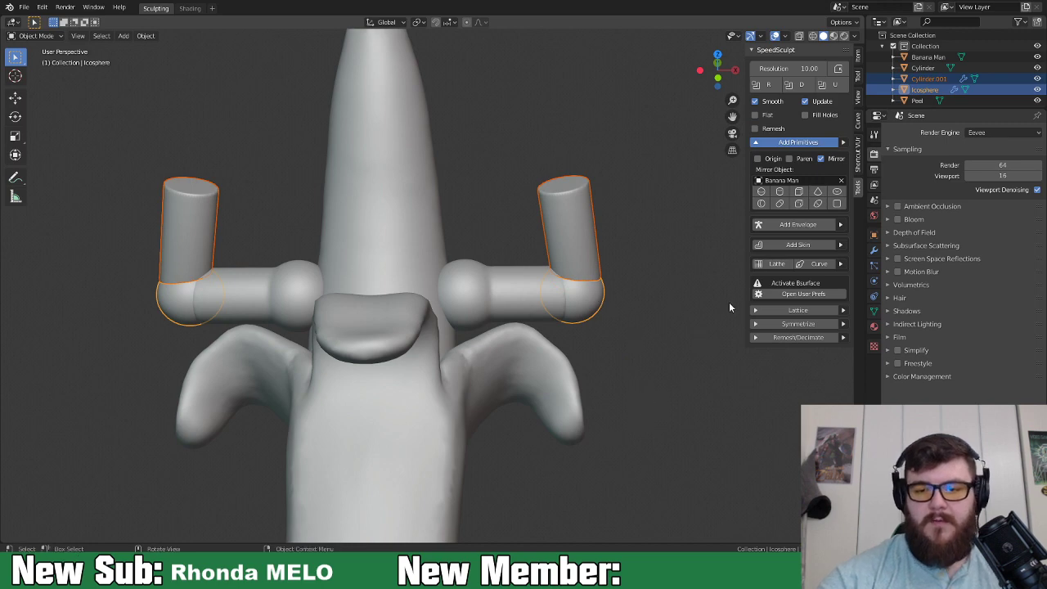
Add the upper-arm cylinders to the selected elbow and forearm primitives and merge them with a Boolean union.
{"action": "left_click", "coordinate": [529, 296], "text": "shift"}
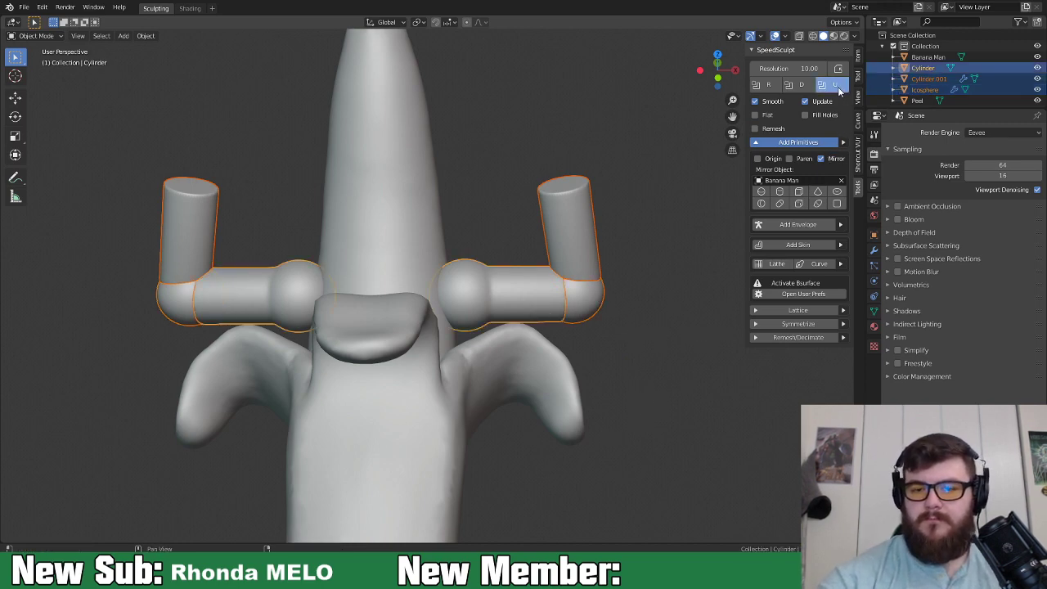
{"action": "mouse_move", "coordinate": [621, 387]}
{"action": "middle_mouse_down"}
{"action": "mouse_move", "coordinate": [587, 348]}
{"action": "mouse_move", "coordinate": [639, 381]}
{"action": "mouse_move", "coordinate": [619, 367]}
{"action": "mouse_move", "coordinate": [616, 379]}
{"action": "middle_mouse_up"}
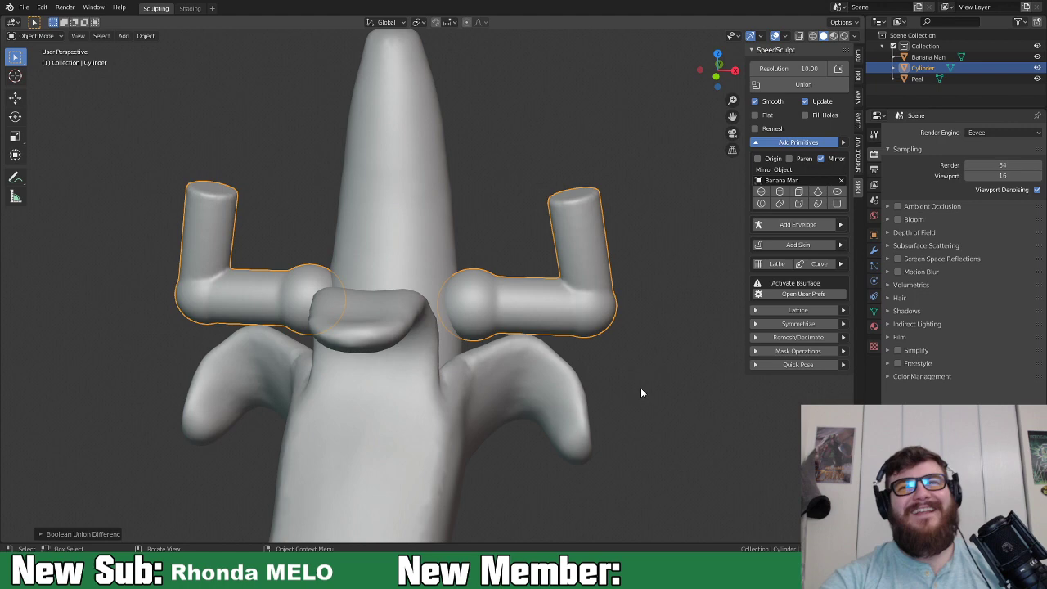
{"action": "middle_click_drag", "start_coordinate": [652, 423], "coordinate": [654, 394]}
Try to rotate the merged arms as an object, with the pivot point set to 3D Cursor.
{"action": "key", "text": "r"}
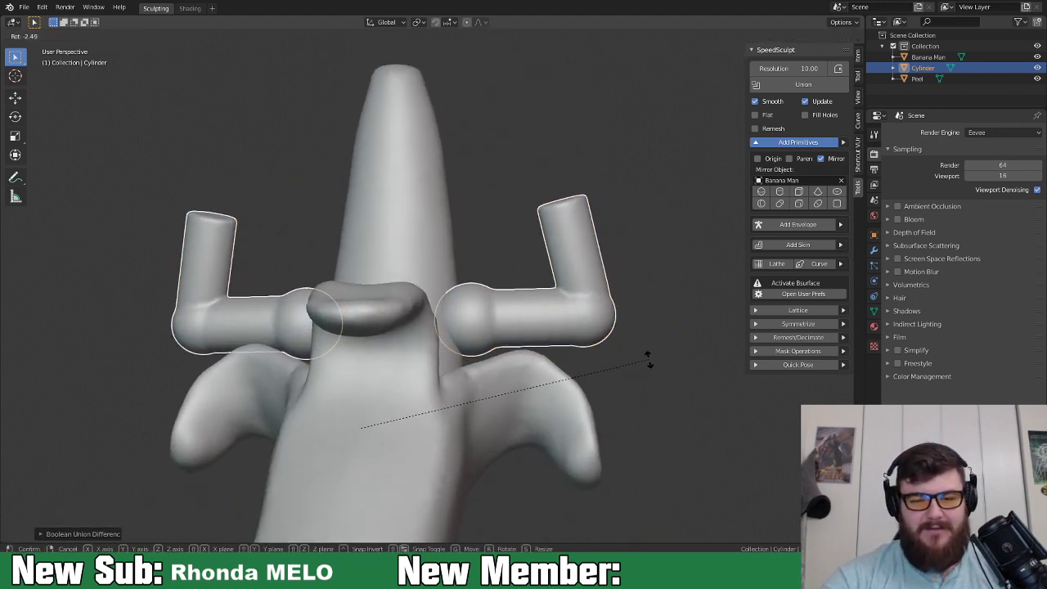
{"action": "right_click", "coordinate": [650, 364]}
{"action": "middle_click_drag", "start_coordinate": [651, 382], "coordinate": [575, 287]}
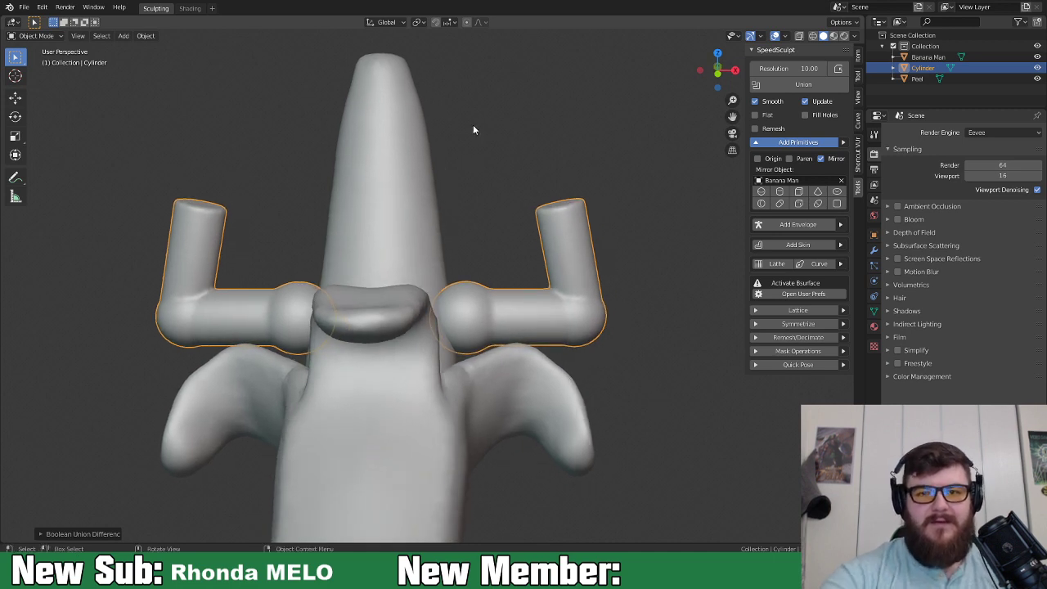
{"action": "left_click", "coordinate": [418, 22]}
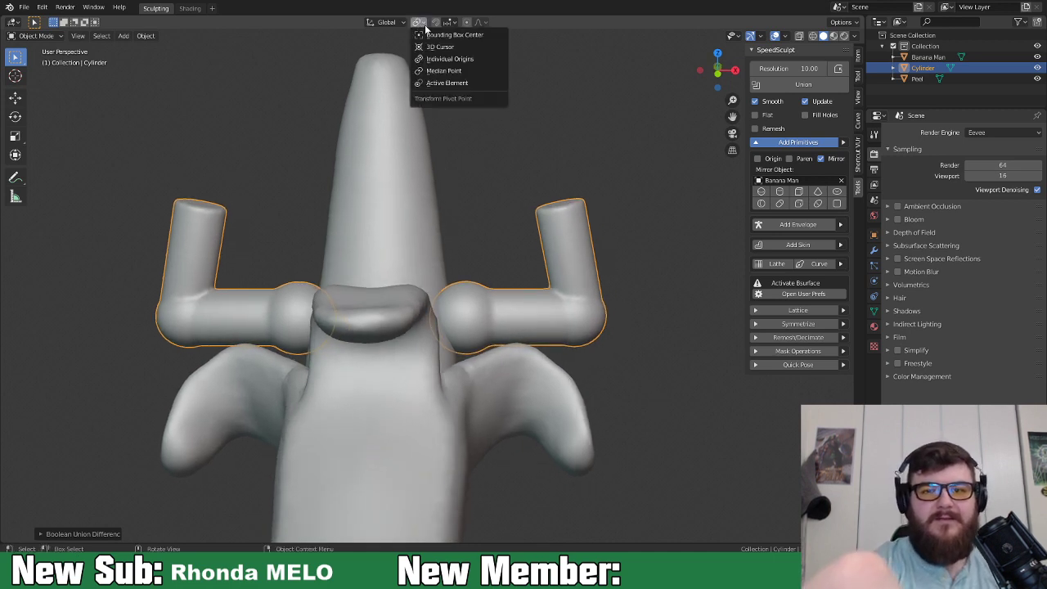
{"action": "left_click", "coordinate": [487, 48]}
{"action": "key", "text": "r"}
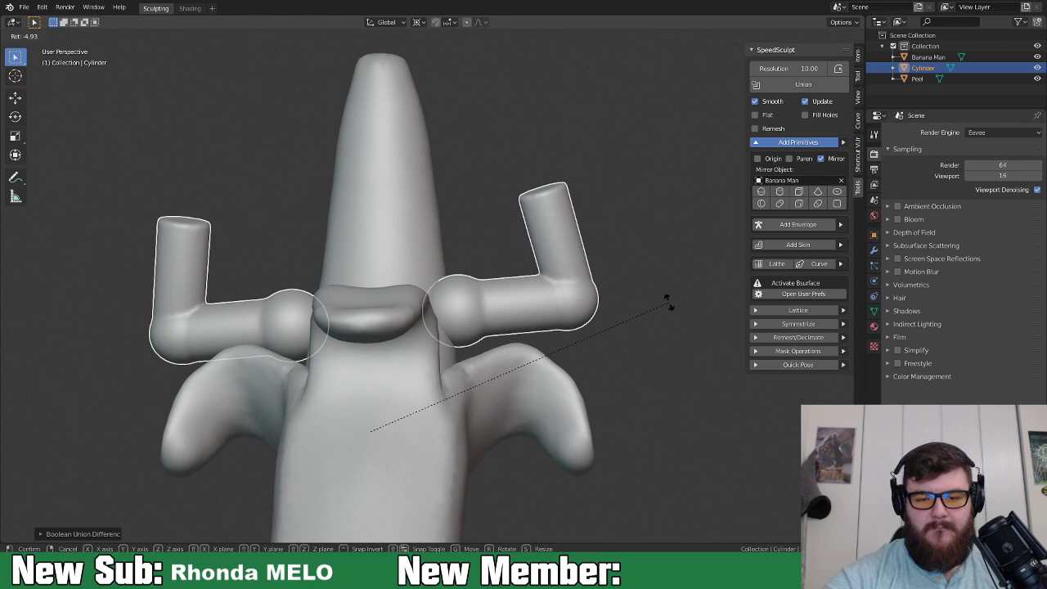
{"action": "right_click", "coordinate": [669, 309]}
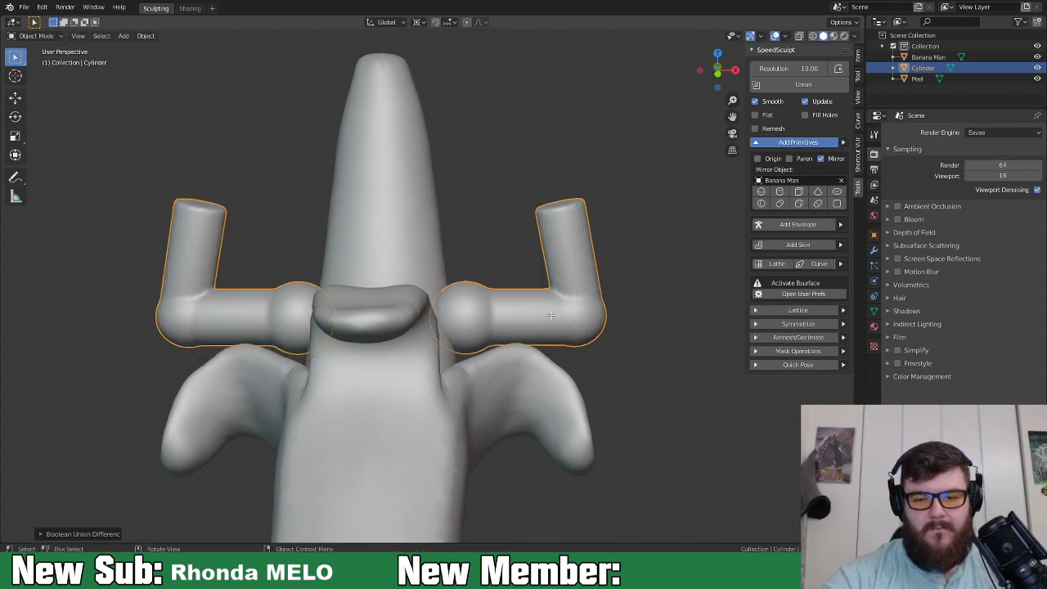
Try to rotate the whole arm mesh in Edit Mode about the Median Point, and undo the rotation.
{"action": "key", "text": "Tab"}
{"action": "key", "text": "r"}
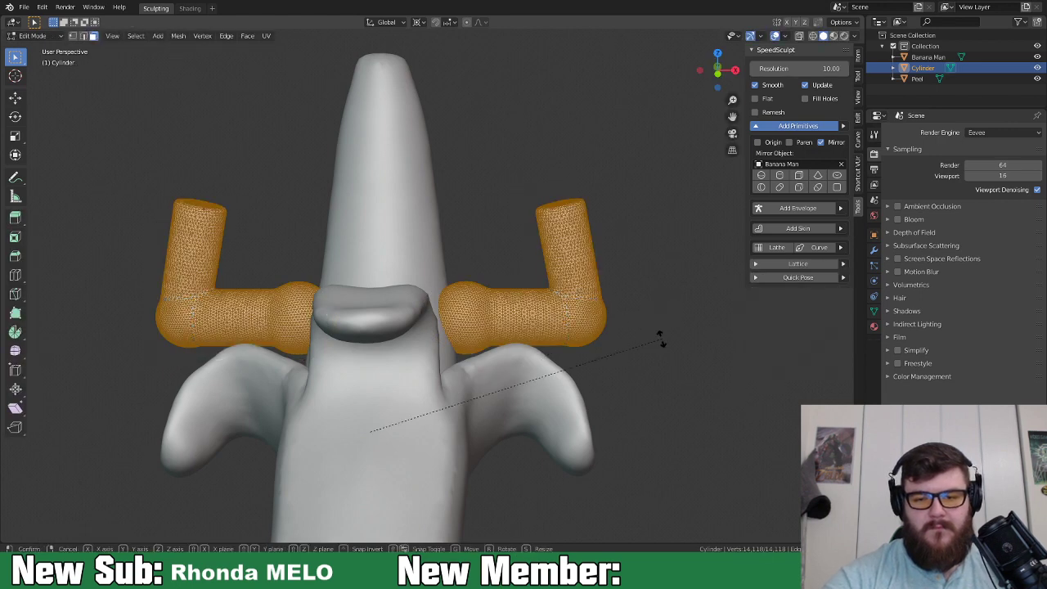
{"action": "right_click", "coordinate": [657, 350]}
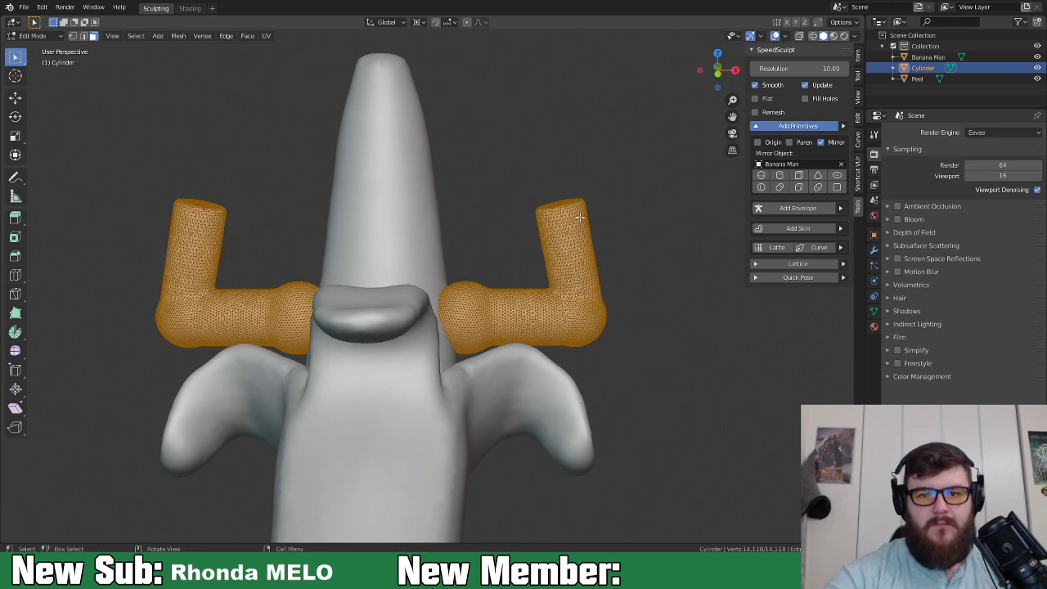
{"action": "left_click", "coordinate": [417, 22]}
{"action": "left_click", "coordinate": [467, 71]}
{"action": "key", "text": "r"}
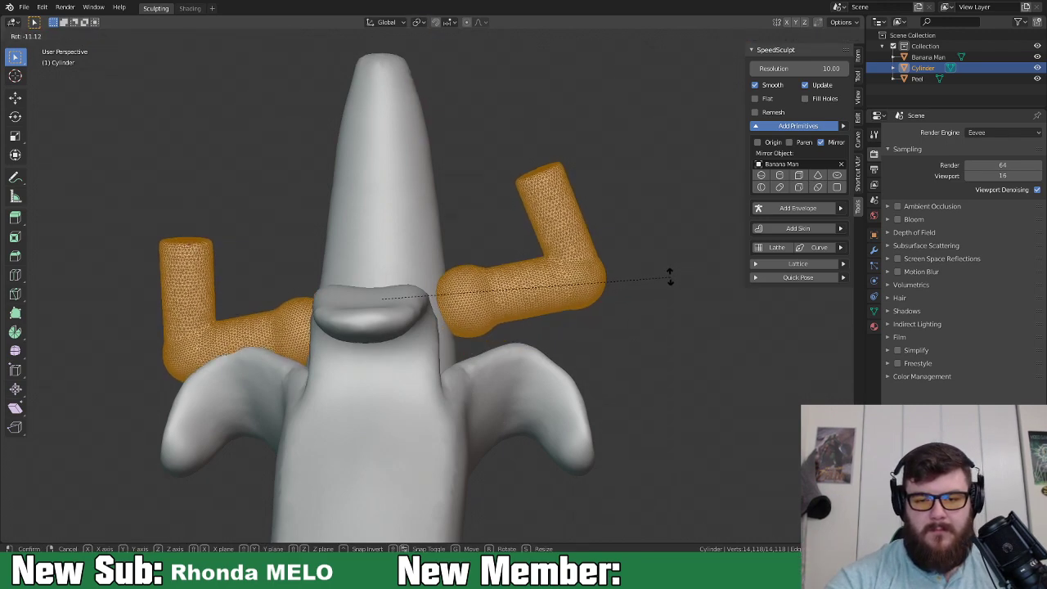
{"action": "left_click", "coordinate": [670, 270]}
{"action": "key", "text": "Tab"}
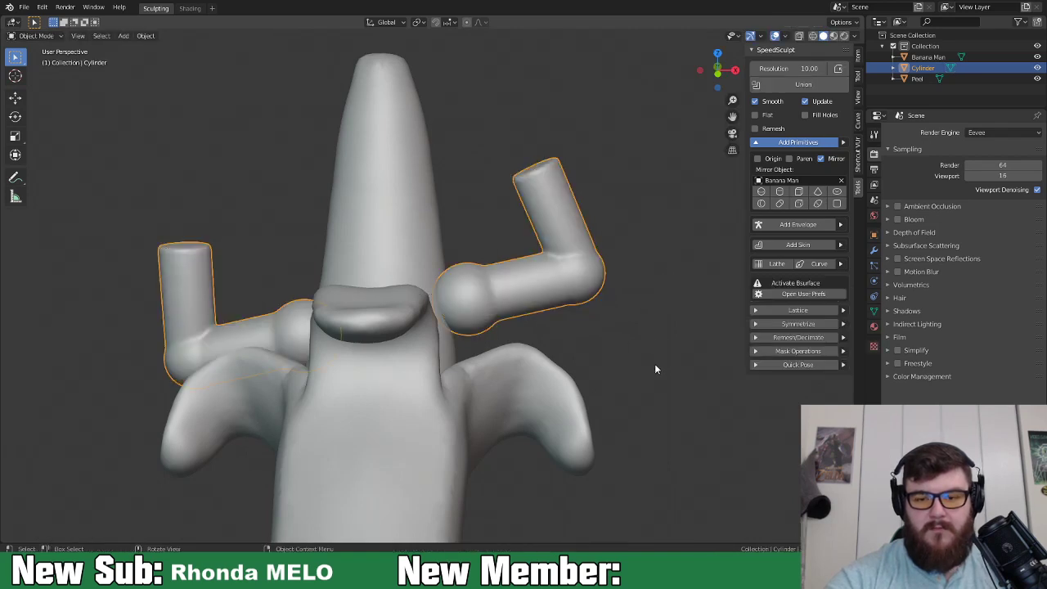
{"action": "key", "text": "ctrl+z"}
{"action": "key", "text": "ctrl+z"}
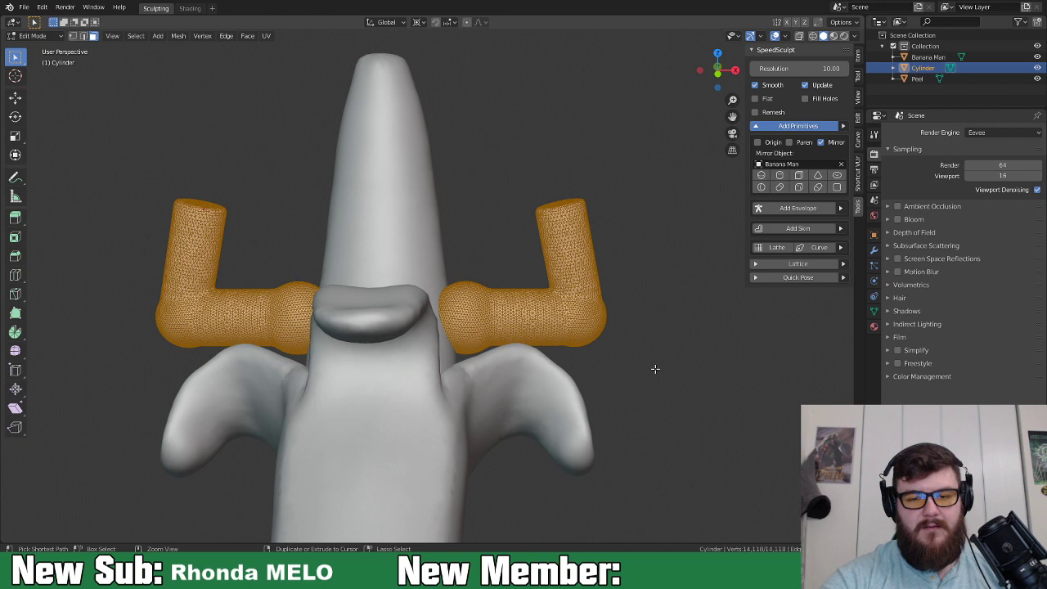
{"action": "mouse_move", "coordinate": [653, 362]}
{"action": "middle_mouse_down"}
{"action": "mouse_move", "coordinate": [679, 364]}
{"action": "mouse_move", "coordinate": [640, 343]}
{"action": "mouse_move", "coordinate": [641, 352]}
{"action": "middle_mouse_up"}
{"action": "key", "text": "Tab"}
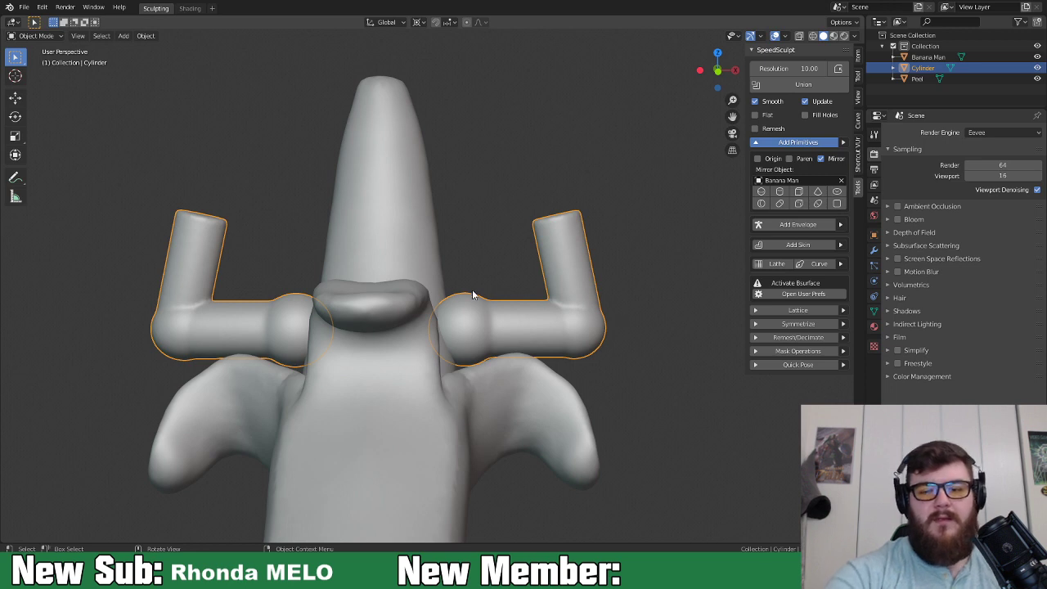
In Sculpt Mode, swing both arms upward at the shoulders using the Pose brush with a 244 px radius.
{"action": "middle_click_drag", "start_coordinate": [484, 297], "coordinate": [322, 179]}
{"action": "left_click", "coordinate": [53, 33]}
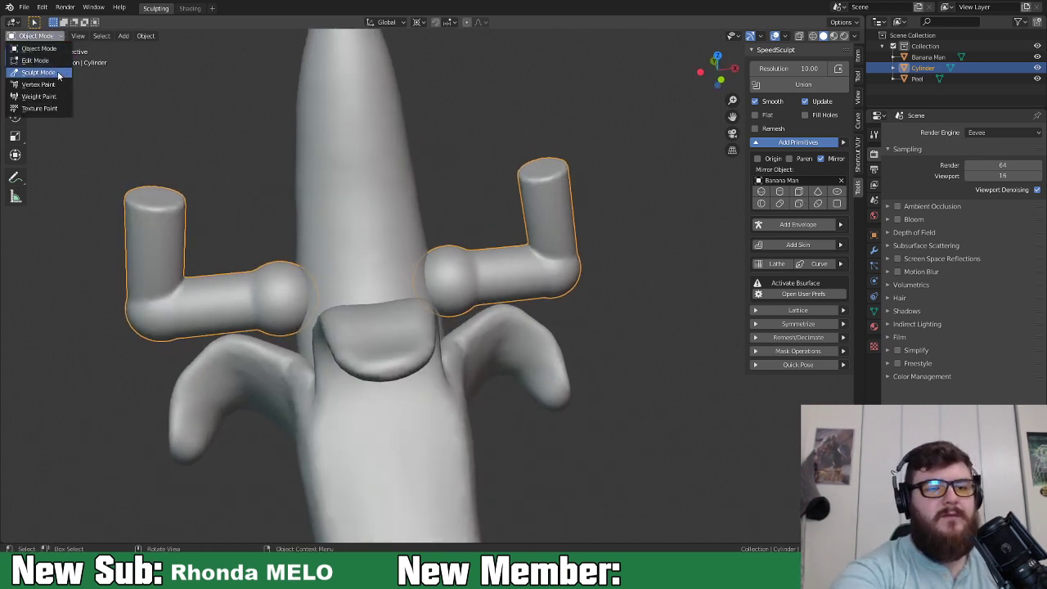
{"action": "left_click", "coordinate": [43, 72]}
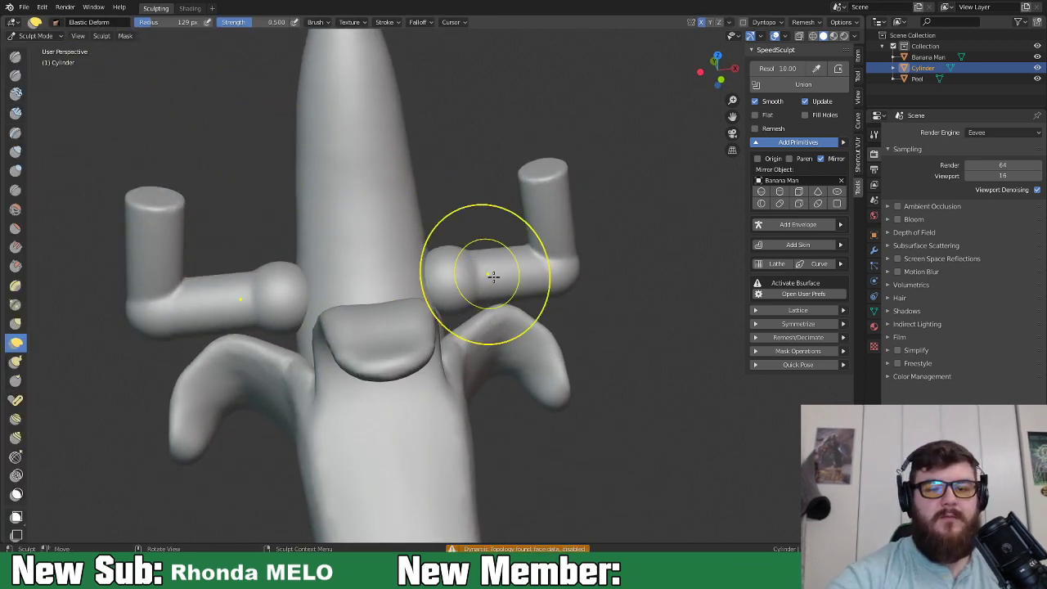
{"action": "left_click", "coordinate": [16, 399]}
{"action": "middle_click_drag", "start_coordinate": [292, 373], "coordinate": [479, 303]}
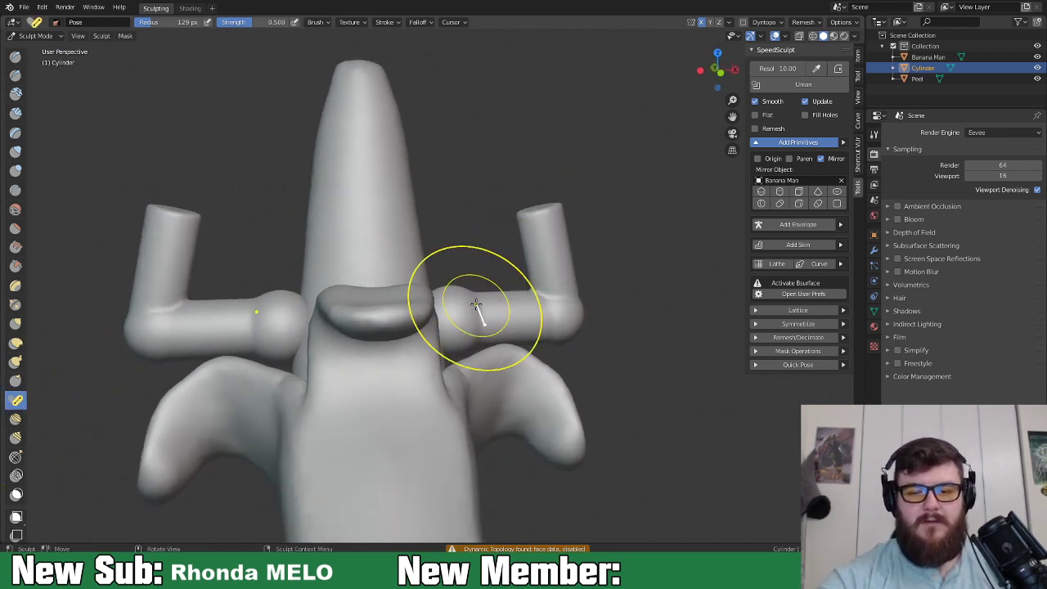
{"action": "key", "text": "f"}
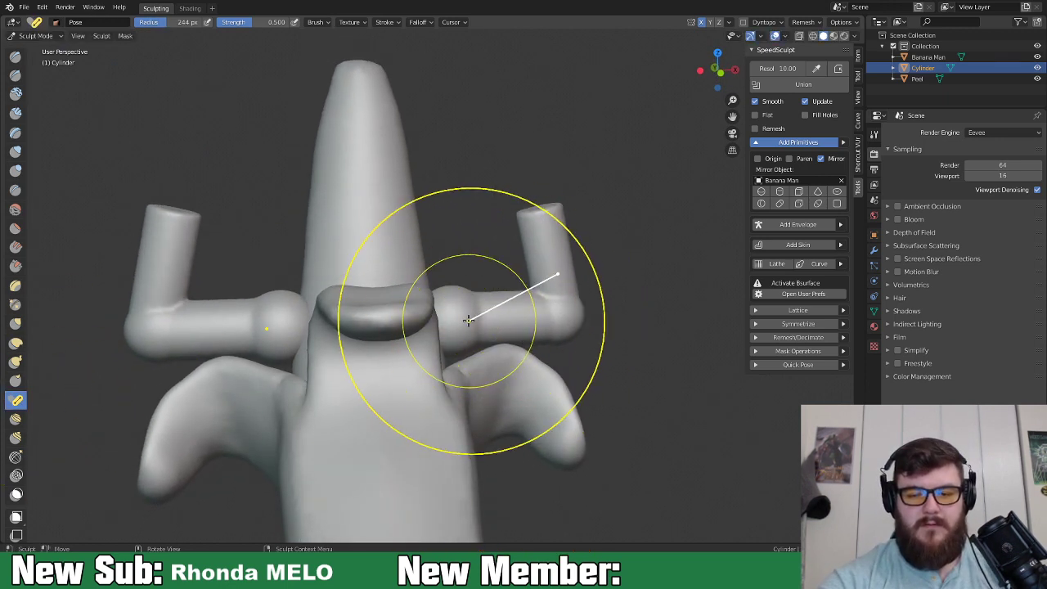
{"action": "mouse_move", "coordinate": [460, 320]}
{"action": "left_mouse_down"}
{"action": "mouse_move", "coordinate": [447, 309]}
{"action": "mouse_move", "coordinate": [455, 329]}
{"action": "left_mouse_up"}
{"action": "left_click_drag", "start_coordinate": [570, 317], "coordinate": [554, 270]}
{"action": "mouse_move", "coordinate": [561, 338]}
{"action": "middle_mouse_down"}
{"action": "mouse_move", "coordinate": [568, 307]}
{"action": "mouse_move", "coordinate": [513, 330]}
{"action": "mouse_move", "coordinate": [628, 330]}
{"action": "mouse_move", "coordinate": [584, 327]}
{"action": "middle_mouse_up"}
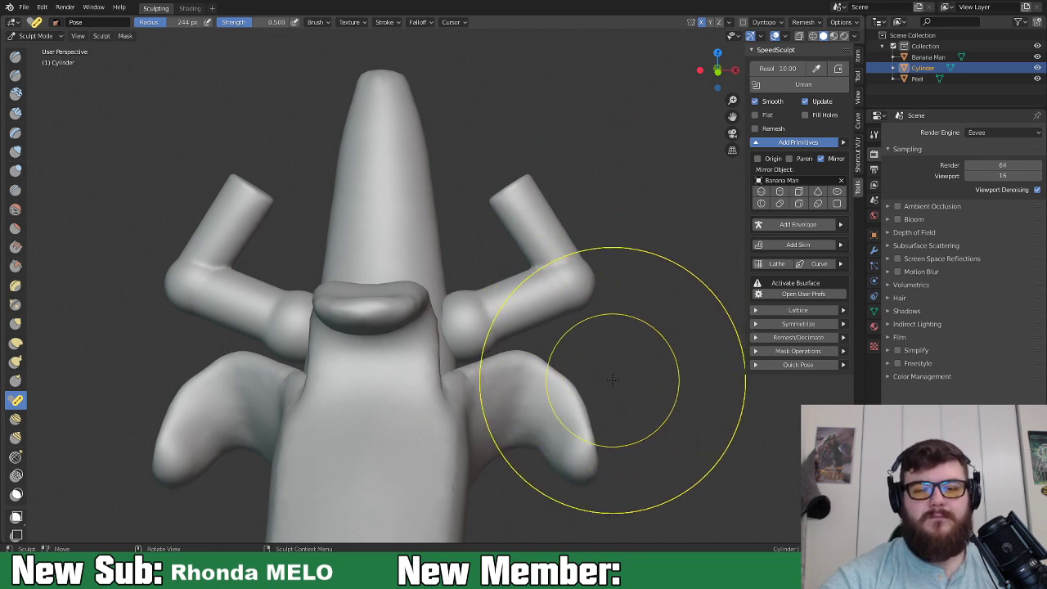
Set up the Clay Strips brush with a 45 px radius and enable Dyntopo on the arm mesh, accepting the vertex data warning.
{"action": "left_click", "coordinate": [15, 113]}
{"action": "key", "text": "f"}
{"action": "left_click", "coordinate": [444, 339]}
{"action": "left_click", "coordinate": [743, 22]}
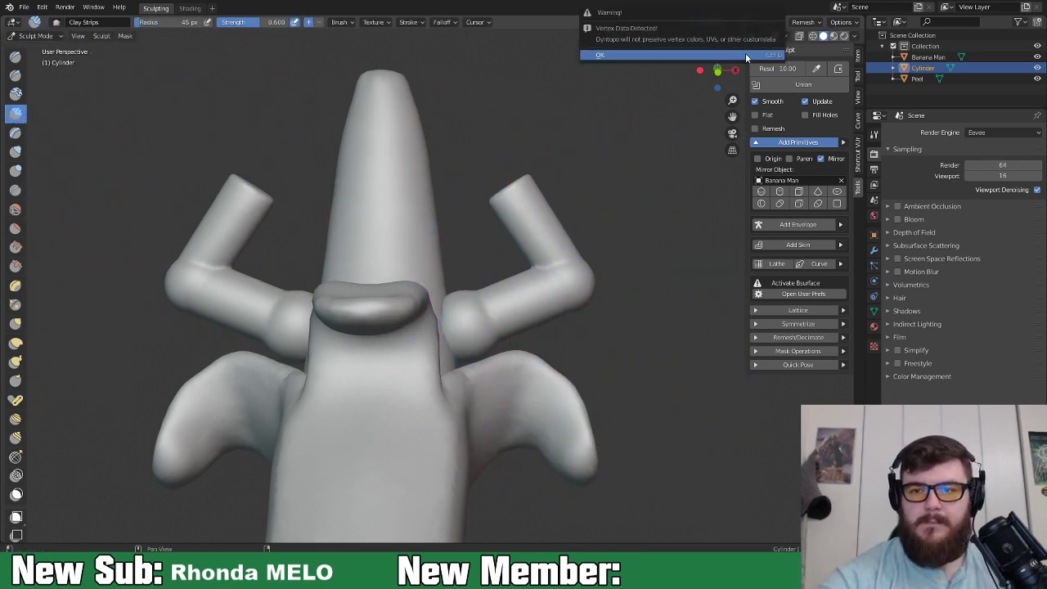
{"action": "left_click", "coordinate": [730, 55]}
Build up volume along the upper and front sides of the upper arms with Clay Strips.
{"action": "left_click_drag", "start_coordinate": [550, 268], "coordinate": [531, 278]}
{"action": "mouse_move", "coordinate": [517, 286]}
{"action": "middle_mouse_down"}
{"action": "mouse_move", "coordinate": [493, 280]}
{"action": "mouse_move", "coordinate": [656, 334]}
{"action": "middle_mouse_up"}
{"action": "left_click_drag", "start_coordinate": [531, 302], "coordinate": [523, 285]}
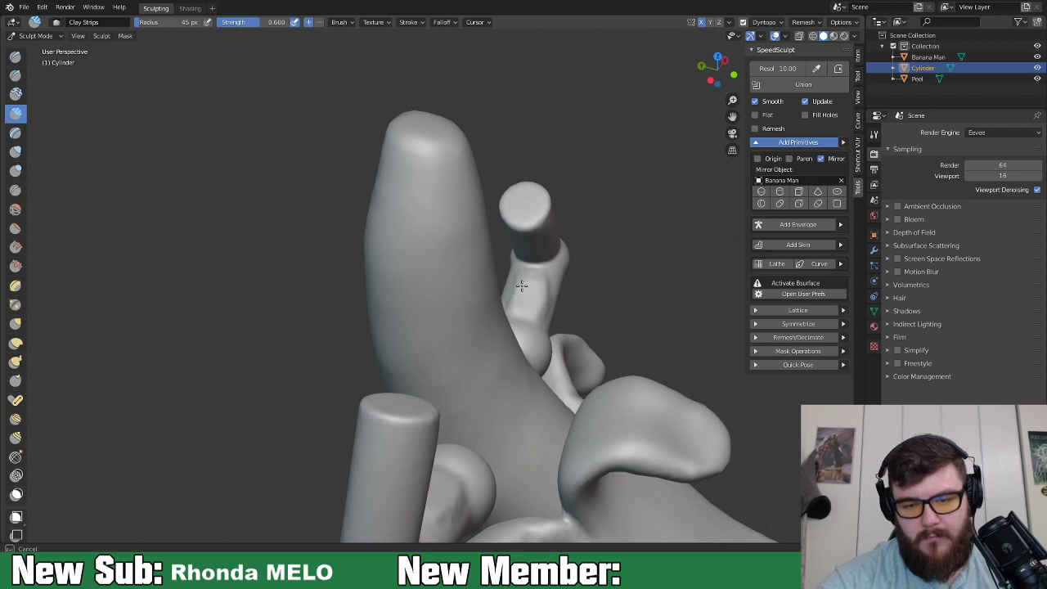
{"action": "middle_click_drag", "start_coordinate": [553, 293], "coordinate": [586, 308]}
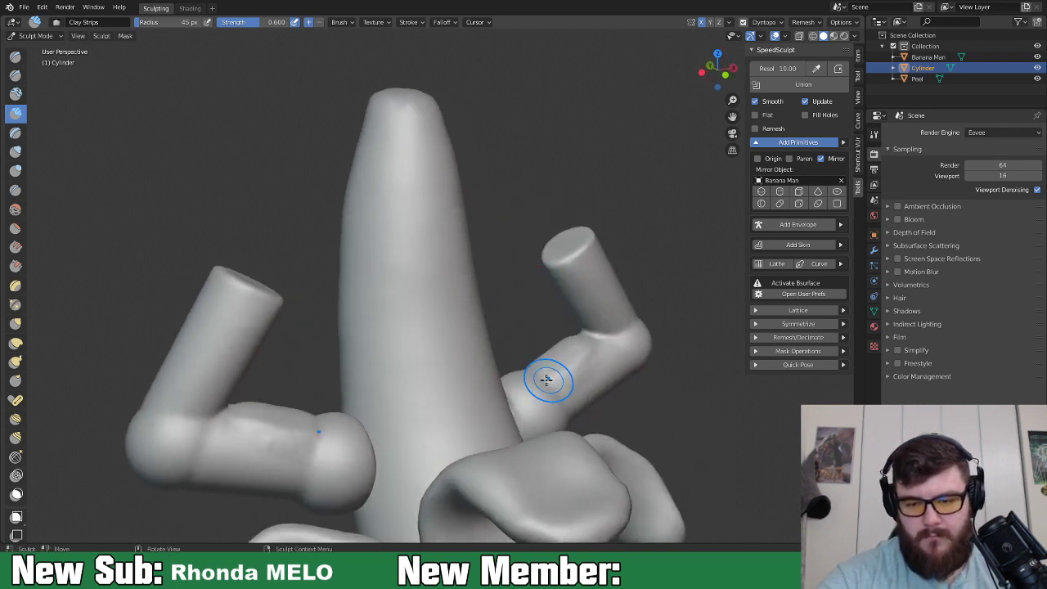
{"action": "mouse_move", "coordinate": [525, 379]}
{"action": "middle_mouse_down"}
{"action": "mouse_move", "coordinate": [590, 425]}
{"action": "mouse_move", "coordinate": [629, 341]}
{"action": "middle_mouse_up"}
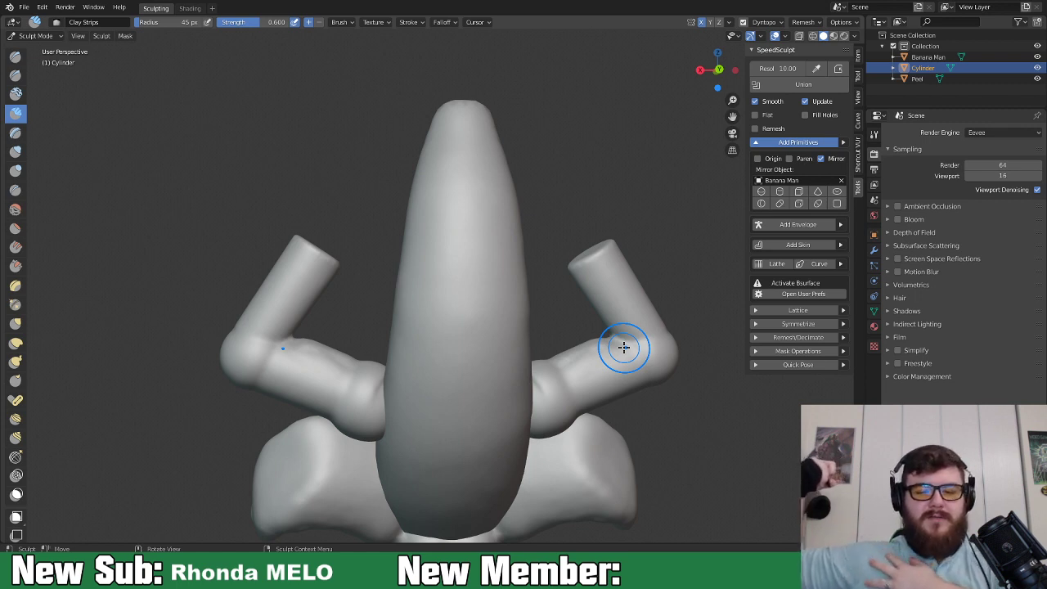
Sculpt the back of the shoulder balls with Clay Strips, blending them into the upper arms.
{"action": "mouse_move", "coordinate": [558, 381]}
{"action": "middle_mouse_down"}
{"action": "mouse_move", "coordinate": [584, 420]}
{"action": "mouse_move", "coordinate": [549, 337]}
{"action": "middle_mouse_up"}
{"action": "left_click_drag", "start_coordinate": [550, 337], "coordinate": [547, 342]}
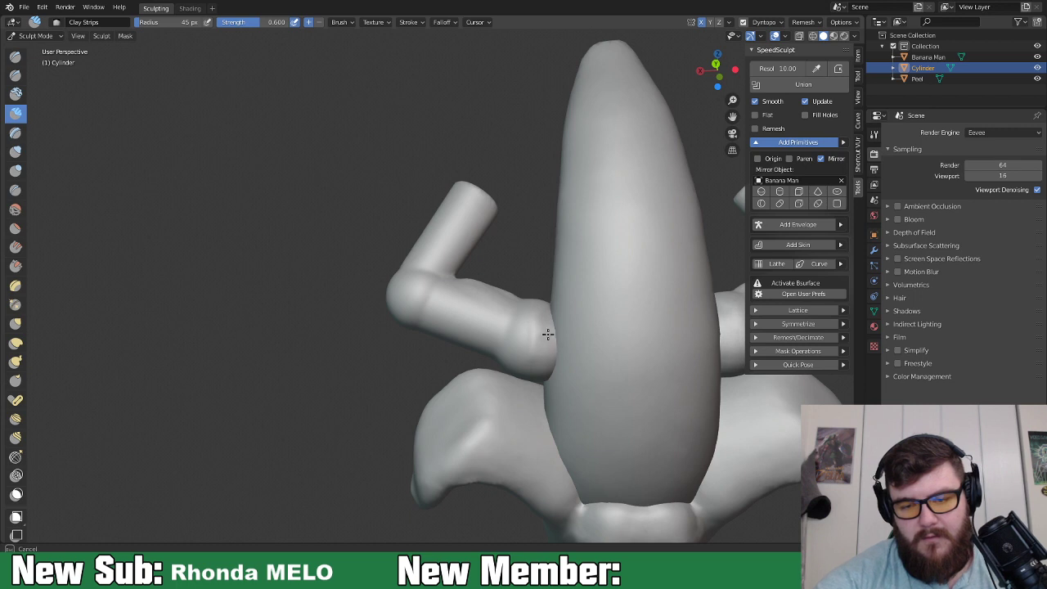
{"action": "mouse_move", "coordinate": [523, 361]}
{"action": "middle_mouse_down"}
{"action": "mouse_move", "coordinate": [551, 327]}
{"action": "mouse_move", "coordinate": [541, 340]}
{"action": "middle_mouse_up"}
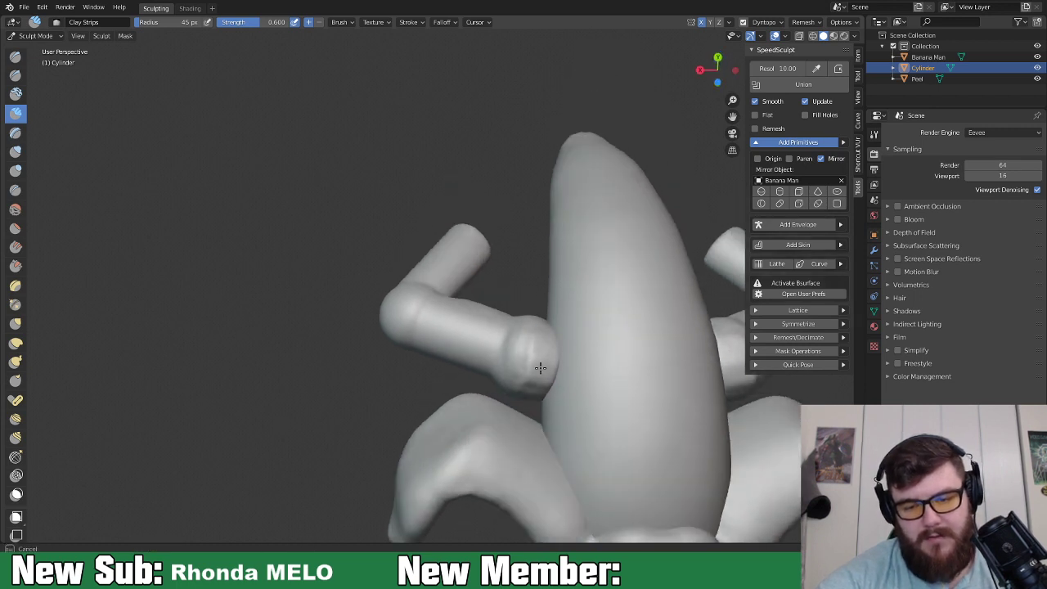
{"action": "mouse_move", "coordinate": [480, 340]}
{"action": "middle_mouse_down"}
{"action": "mouse_move", "coordinate": [514, 350]}
{"action": "mouse_move", "coordinate": [498, 329]}
{"action": "middle_mouse_up"}
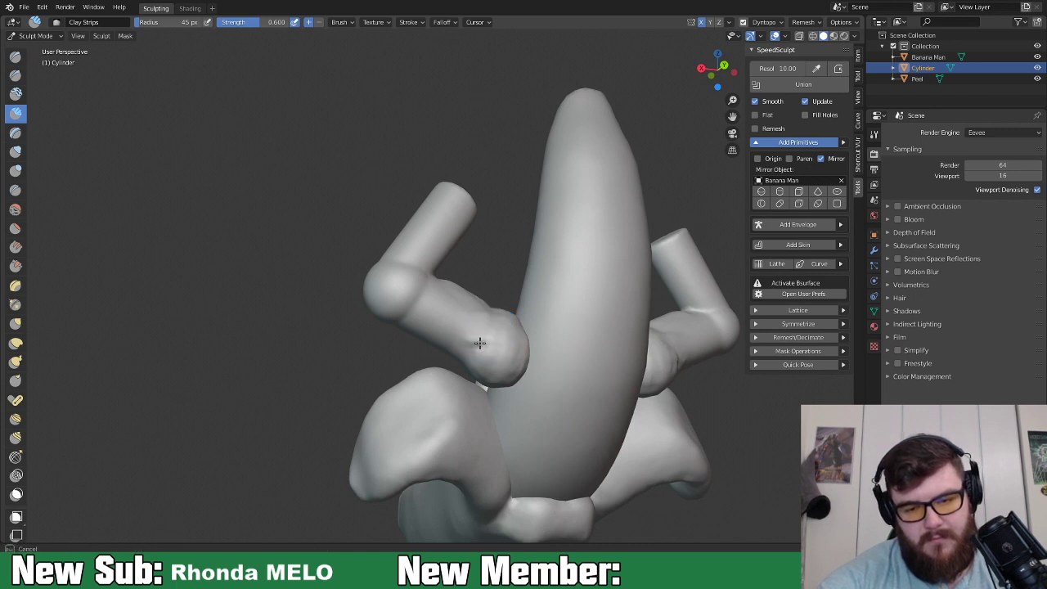
{"action": "middle_click_drag", "start_coordinate": [487, 314], "coordinate": [530, 385]}
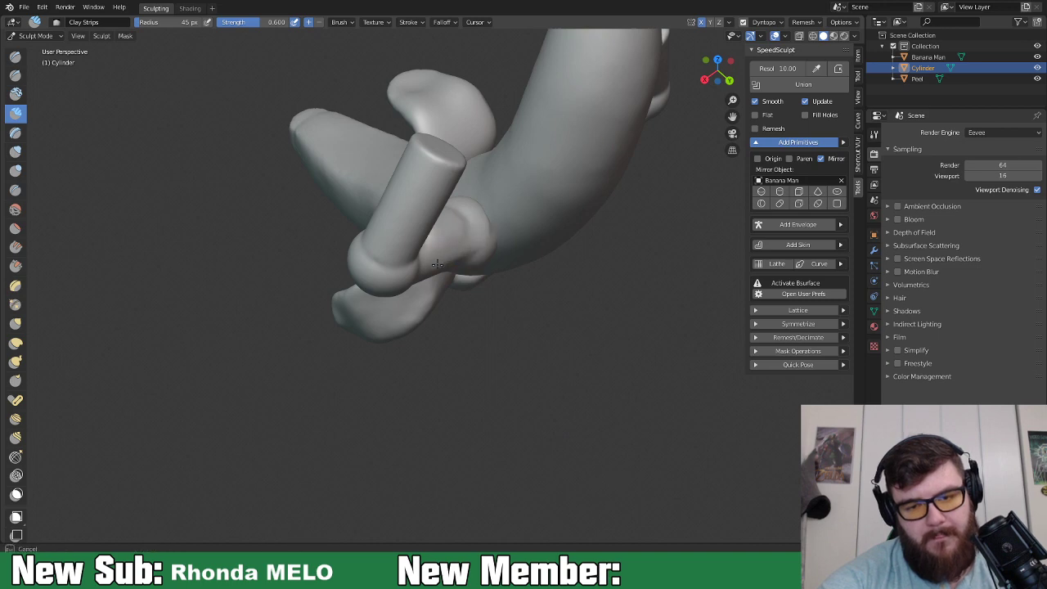
Fill out the upper arms between elbow and shoulder with Clay Strips, softening the crease beside the shoulder ball.
{"action": "middle_click_drag", "start_coordinate": [479, 233], "coordinate": [657, 262]}
{"action": "middle_click_drag", "start_coordinate": [475, 282], "coordinate": [563, 322]}
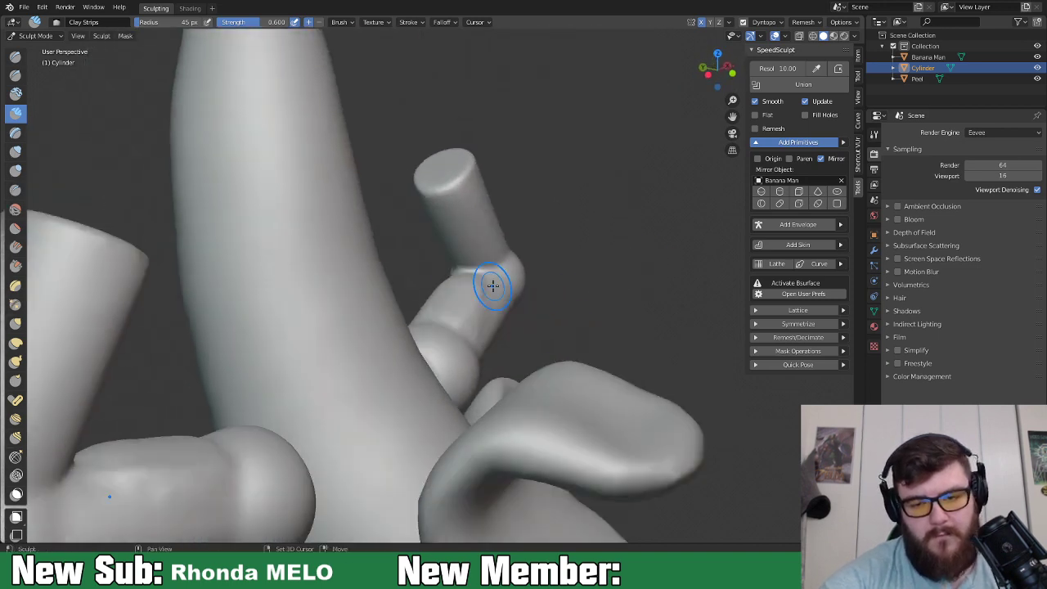
{"action": "middle_click_drag", "start_coordinate": [425, 324], "coordinate": [648, 306]}
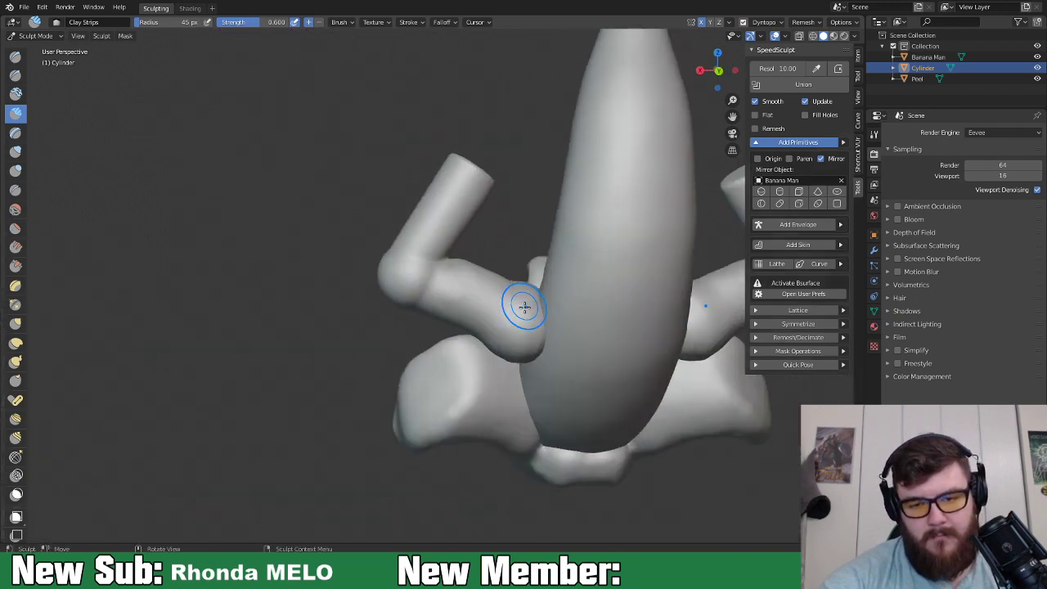
{"action": "middle_click_drag", "start_coordinate": [525, 306], "coordinate": [528, 334]}
{"action": "mouse_move", "coordinate": [496, 240]}
{"action": "middle_mouse_down"}
{"action": "mouse_move", "coordinate": [556, 304]}
{"action": "mouse_move", "coordinate": [631, 276]}
{"action": "middle_mouse_up"}
{"action": "mouse_move", "coordinate": [470, 302]}
{"action": "middle_mouse_down"}
{"action": "mouse_move", "coordinate": [529, 348]}
{"action": "mouse_move", "coordinate": [521, 333]}
{"action": "middle_mouse_up"}
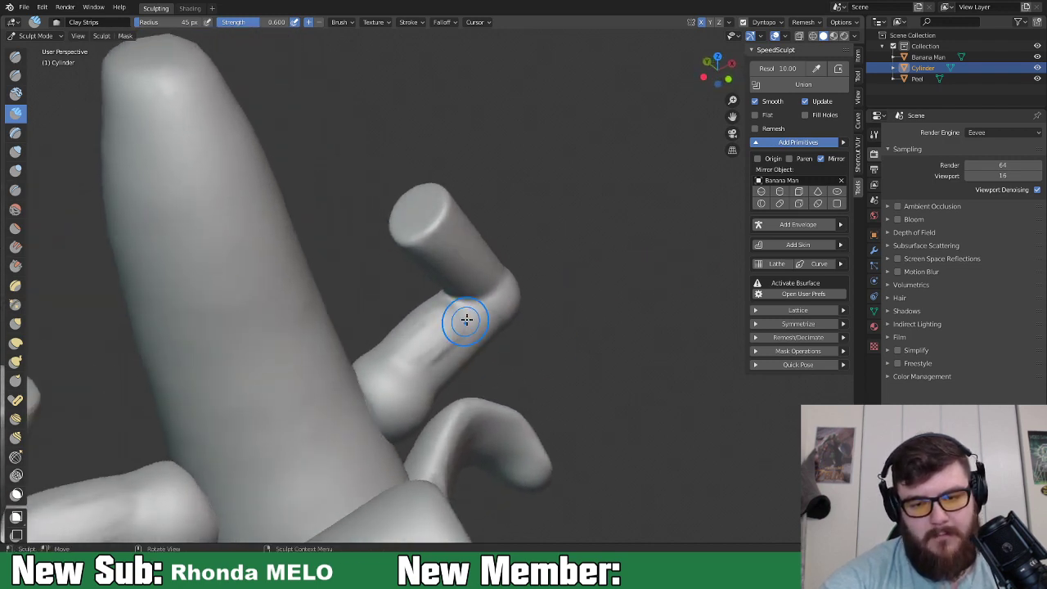
{"action": "middle_click_drag", "start_coordinate": [411, 333], "coordinate": [436, 327]}
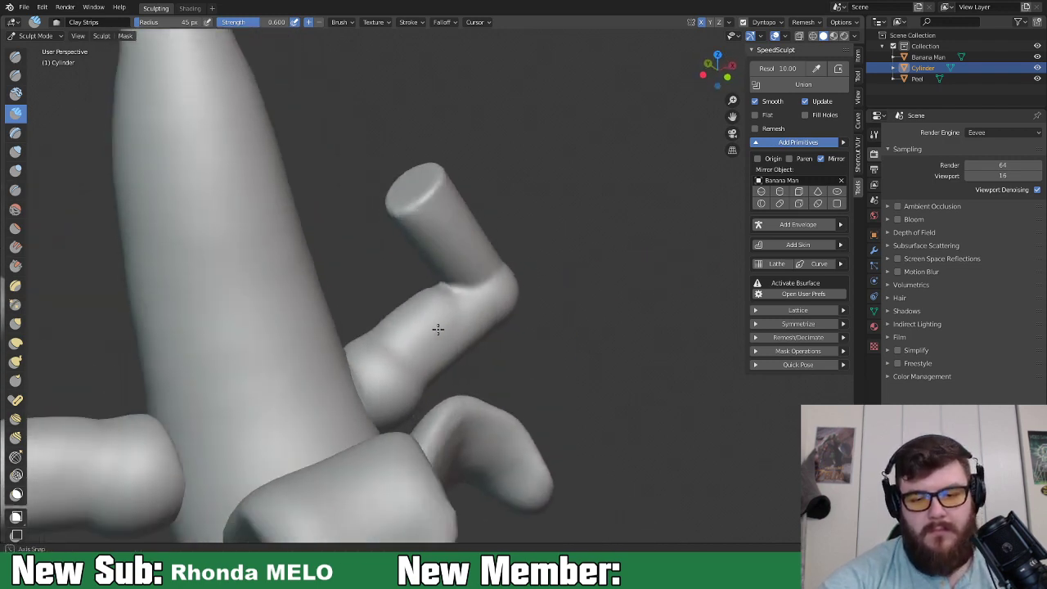
Add Clay Strips strokes over the rear and outer side of the shoulders to shape the deltoids.
{"action": "mouse_move", "coordinate": [373, 338]}
{"action": "middle_mouse_down"}
{"action": "mouse_move", "coordinate": [422, 348]}
{"action": "mouse_move", "coordinate": [553, 336]}
{"action": "mouse_move", "coordinate": [545, 292]}
{"action": "middle_mouse_up"}
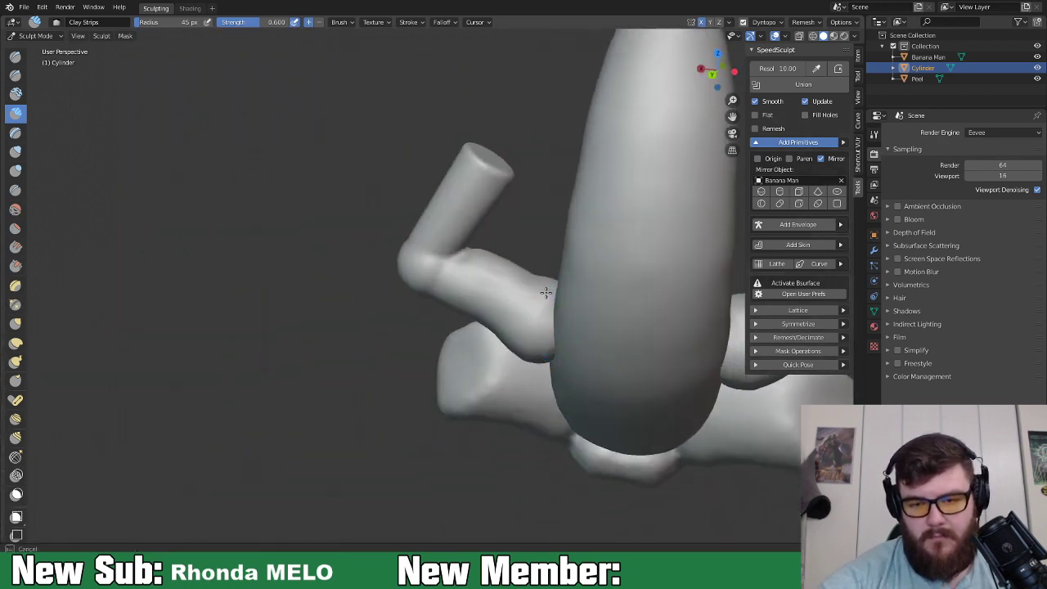
{"action": "left_click_drag", "start_coordinate": [542, 301], "coordinate": [538, 355]}
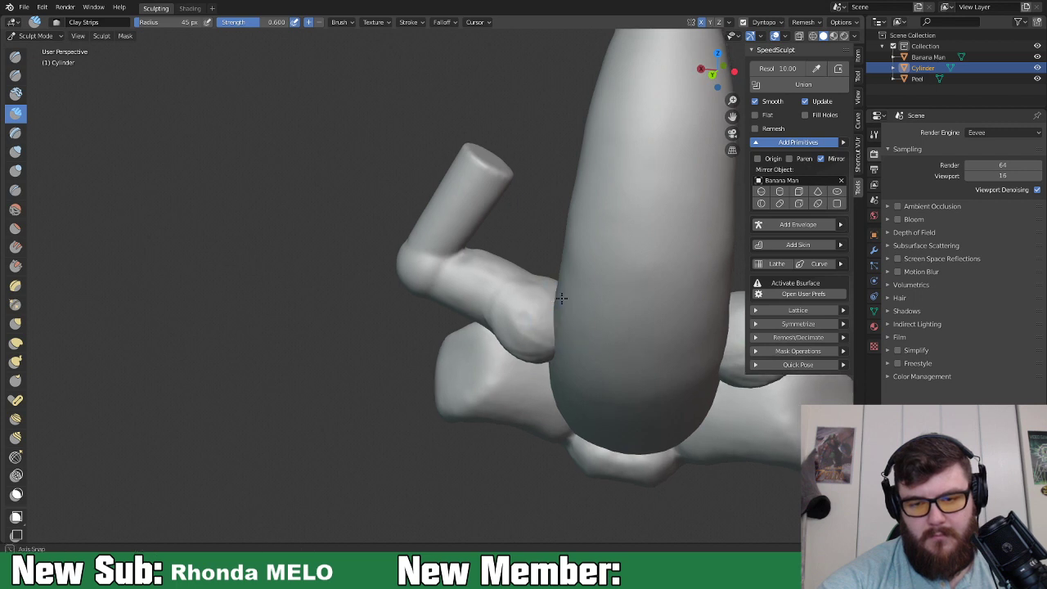
{"action": "middle_click_drag", "start_coordinate": [530, 340], "coordinate": [532, 307]}
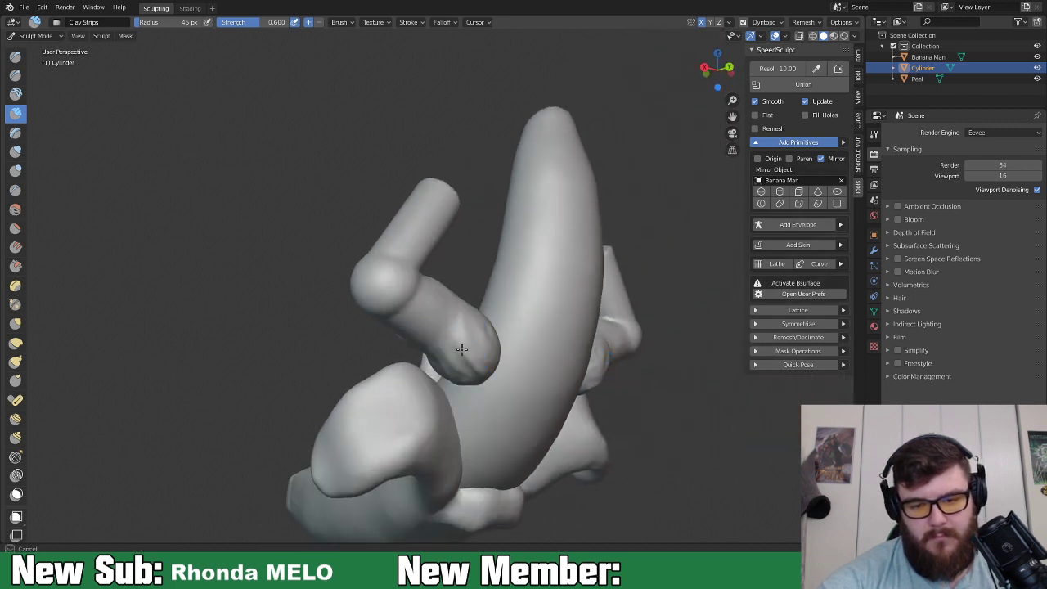
{"action": "left_click_drag", "start_coordinate": [464, 308], "coordinate": [491, 349]}
Shape the front and underside of the shoulders where they meet the banana body with Clay Strips.
{"action": "middle_click_drag", "start_coordinate": [504, 342], "coordinate": [509, 415]}
{"action": "mouse_move", "coordinate": [493, 257]}
{"action": "middle_mouse_down"}
{"action": "mouse_move", "coordinate": [467, 228]}
{"action": "mouse_move", "coordinate": [536, 374]}
{"action": "middle_mouse_up"}
{"action": "mouse_move", "coordinate": [450, 400]}
{"action": "middle_mouse_down"}
{"action": "mouse_move", "coordinate": [556, 294]}
{"action": "mouse_move", "coordinate": [504, 327]}
{"action": "mouse_move", "coordinate": [474, 311]}
{"action": "mouse_move", "coordinate": [474, 352]}
{"action": "middle_mouse_up"}
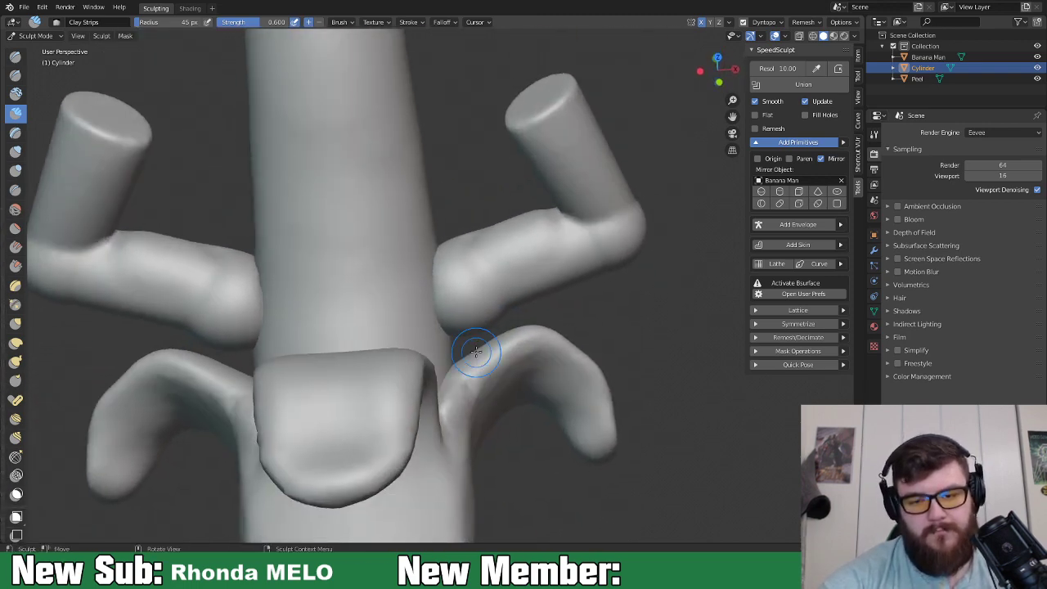
{"action": "mouse_move", "coordinate": [470, 307]}
{"action": "left_mouse_down"}
{"action": "mouse_move", "coordinate": [459, 303]}
{"action": "mouse_move", "coordinate": [456, 315]}
{"action": "mouse_move", "coordinate": [481, 307]}
{"action": "mouse_move", "coordinate": [502, 335]}
{"action": "left_mouse_up"}
{"action": "mouse_move", "coordinate": [502, 335]}
{"action": "middle_mouse_down"}
{"action": "mouse_move", "coordinate": [515, 295]}
{"action": "mouse_move", "coordinate": [494, 296]}
{"action": "middle_mouse_up"}
{"action": "mouse_move", "coordinate": [495, 296]}
{"action": "left_mouse_down"}
{"action": "mouse_move", "coordinate": [458, 293]}
{"action": "mouse_move", "coordinate": [468, 286]}
{"action": "left_mouse_up"}
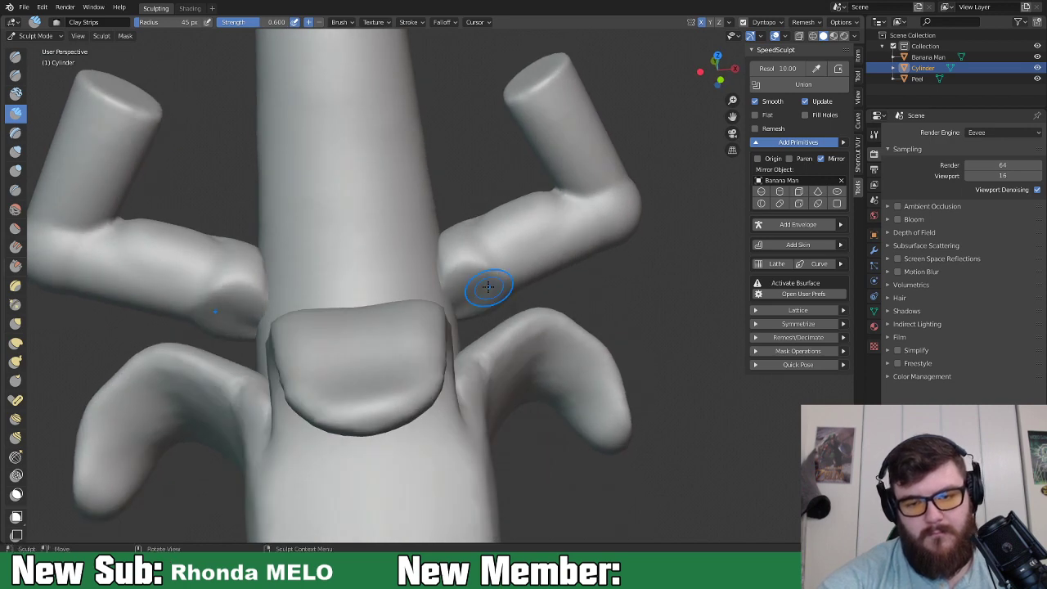
Switch to Object Mode, add the banana body to the arm selection and save the file.
{"action": "mouse_move", "coordinate": [504, 286]}
{"action": "middle_mouse_down"}
{"action": "mouse_move", "coordinate": [540, 314]}
{"action": "mouse_move", "coordinate": [467, 330]}
{"action": "middle_mouse_up"}
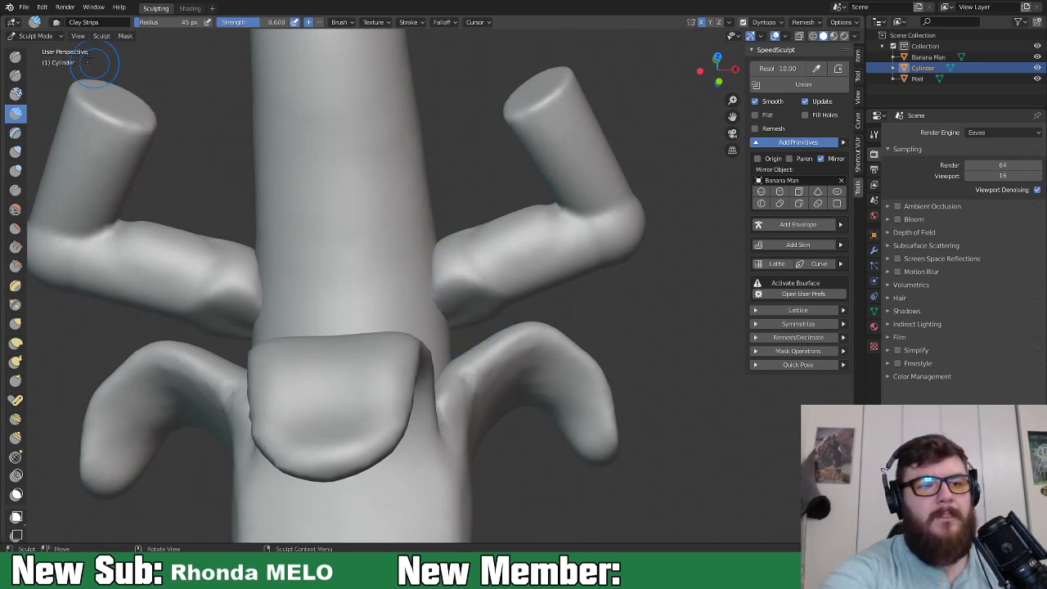
{"action": "left_click", "coordinate": [33, 36]}
{"action": "left_click", "coordinate": [41, 49]}
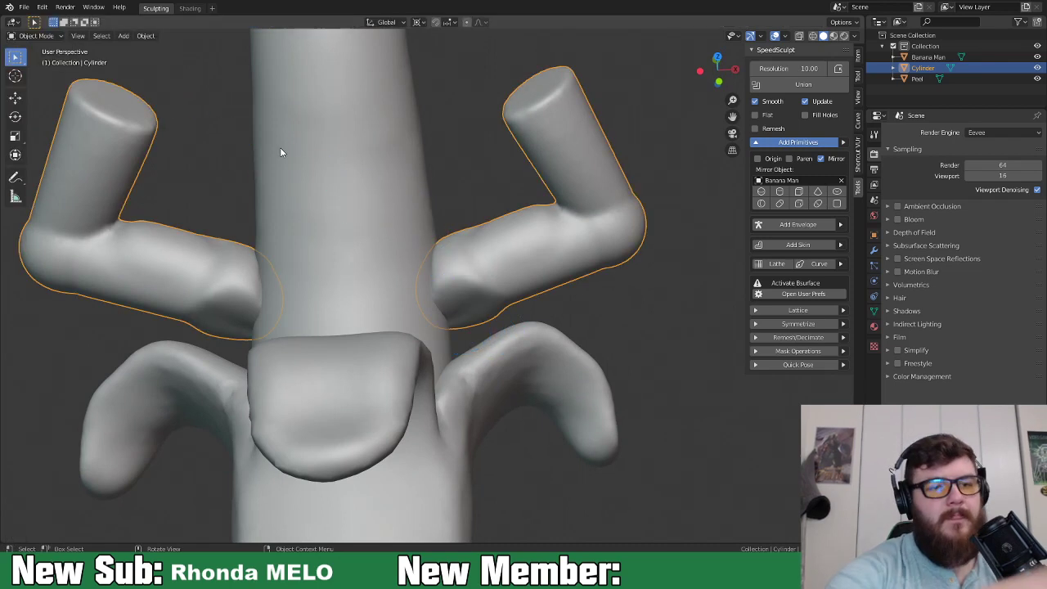
{"action": "left_click", "coordinate": [440, 333], "text": "shift"}
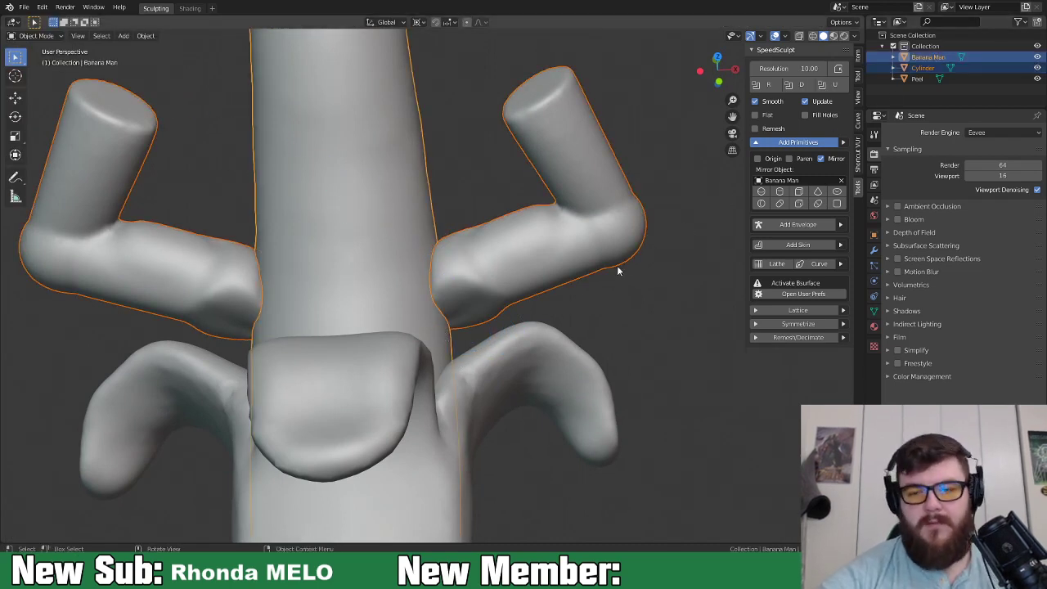
{"action": "key", "text": "shift+s"}
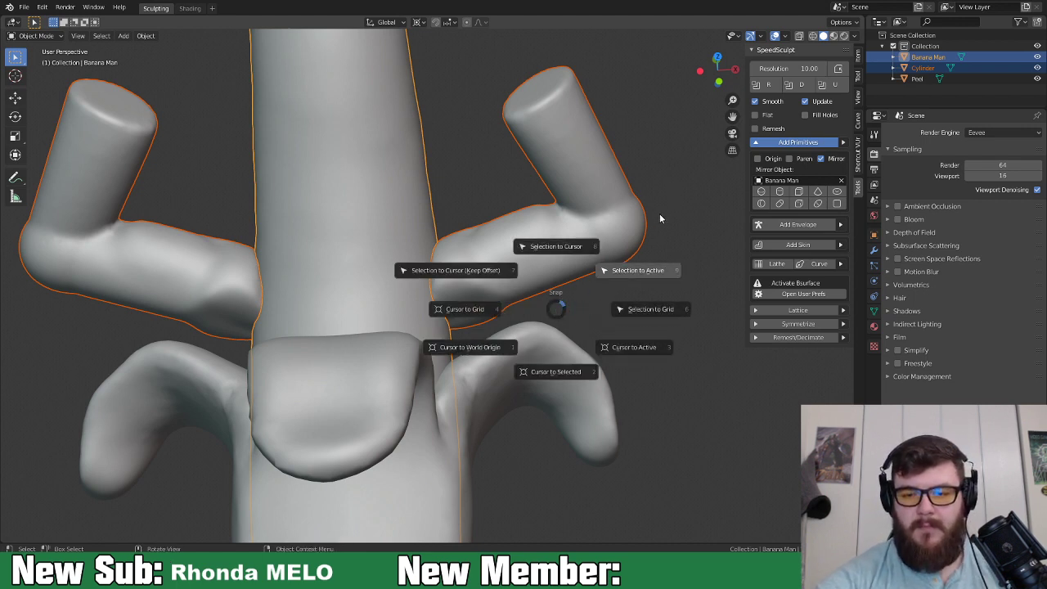
{"action": "key", "text": "Escape"}
{"action": "key", "text": "ctrl+s"}
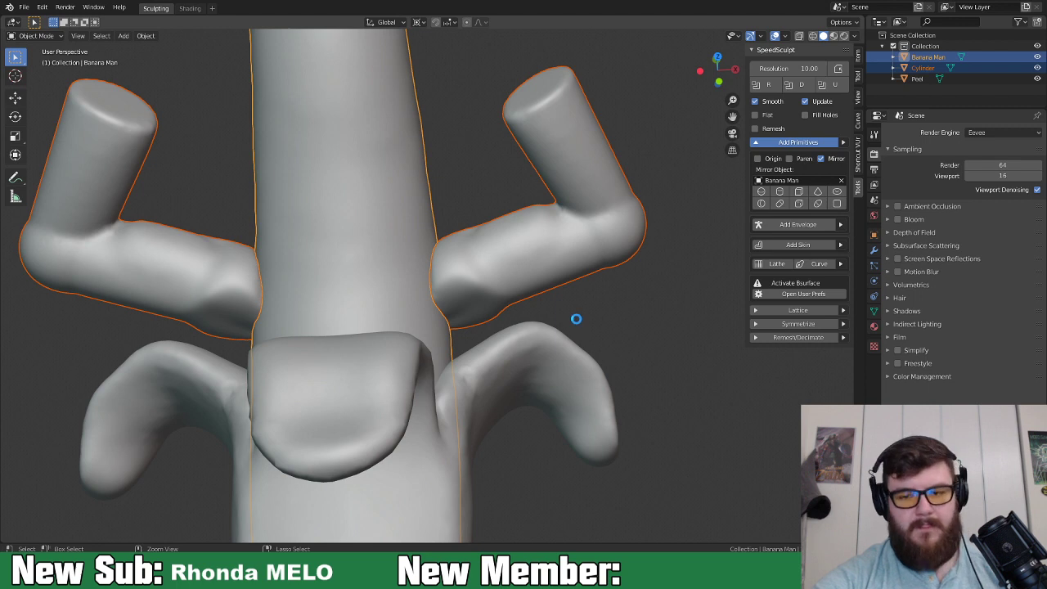
Rename the Cylinder object to "arms" and create a second collection for a backup.
{"action": "left_click", "coordinate": [924, 68]}
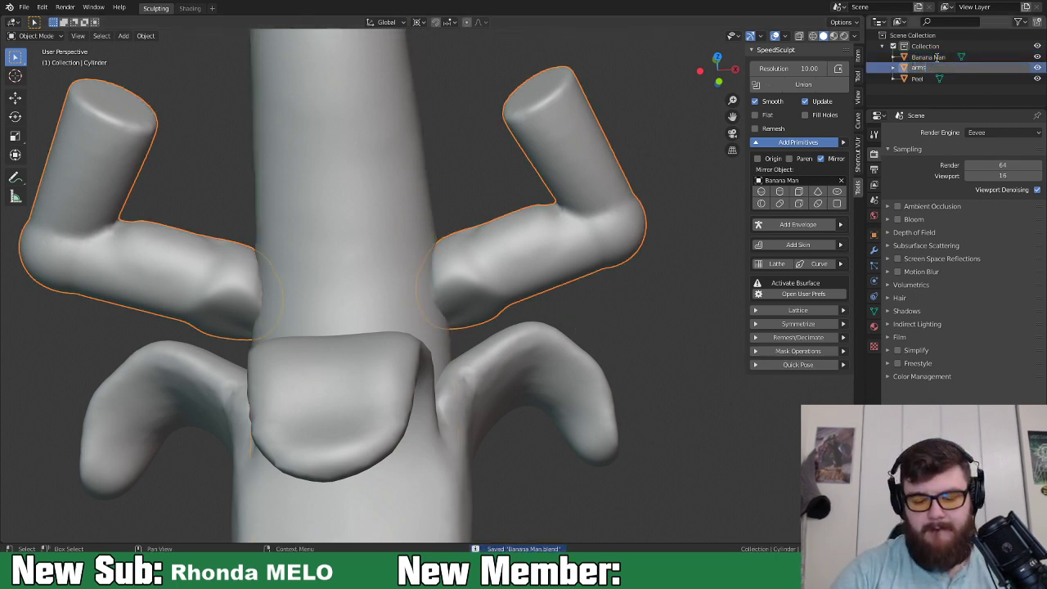
{"action": "key", "text": "Return"}
{"action": "key", "text": "c"}
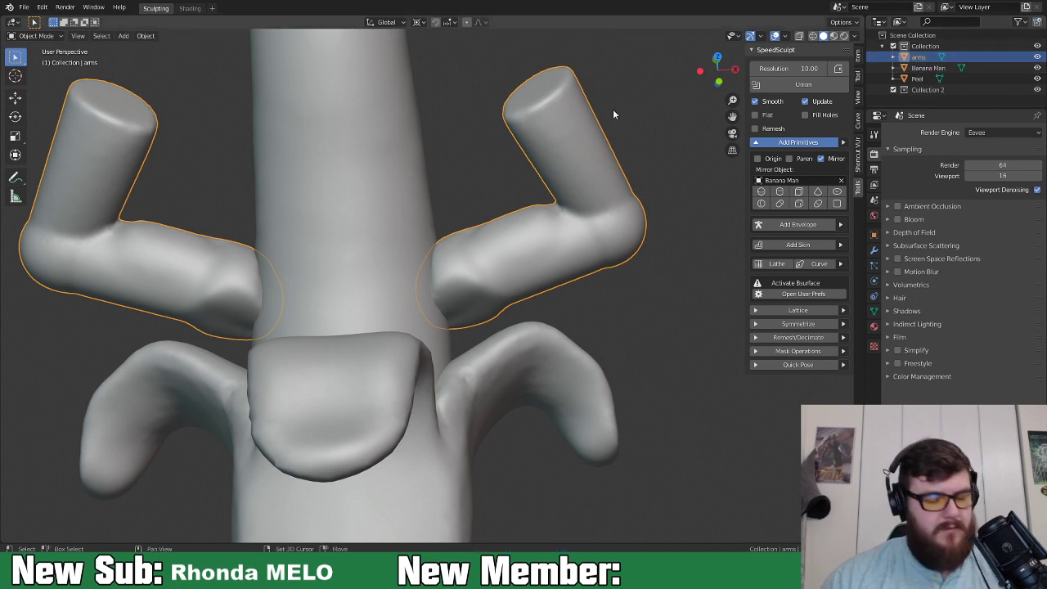
Duplicate the arms in place, move the copy into Collection 2 and hide that collection.
{"action": "key", "text": "shift+d"}
{"action": "key", "text": "Escape"}
{"action": "left_click_drag", "start_coordinate": [926, 70], "coordinate": [928, 105]}
{"action": "left_click", "coordinate": [1034, 90]}
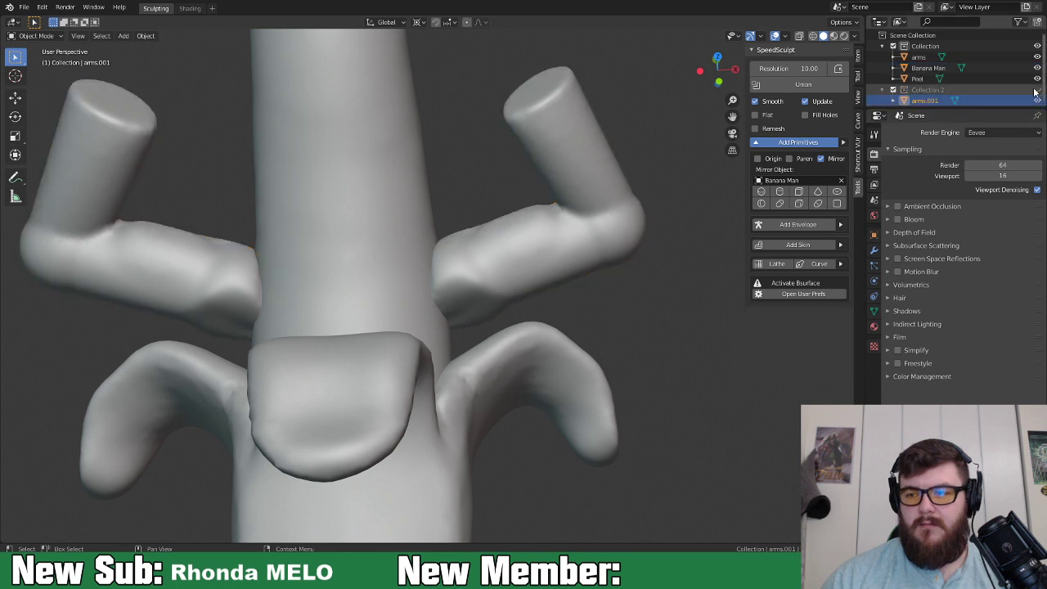
Merge the arms into the banana body with a SpeedSculpt boolean union.
{"action": "left_click", "coordinate": [508, 263]}
{"action": "left_click", "coordinate": [380, 234], "text": "shift"}
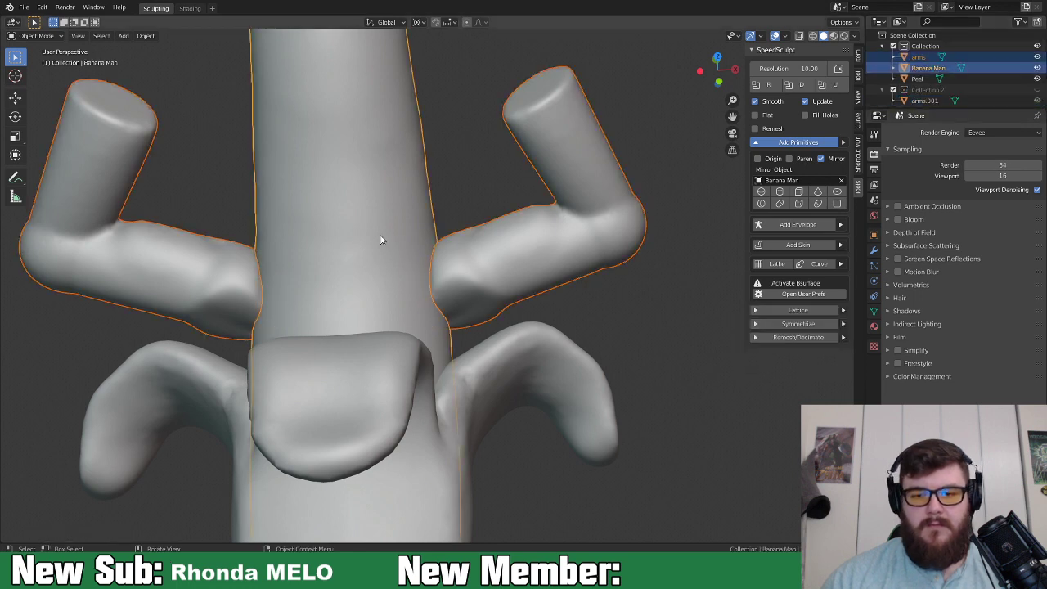
{"action": "left_click", "coordinate": [835, 88]}
{"action": "middle_click_drag", "start_coordinate": [569, 254], "coordinate": [404, 264]}
{"action": "scroll", "coordinate": [404, 260], "scroll_direction": "up", "scroll_amount": 4}
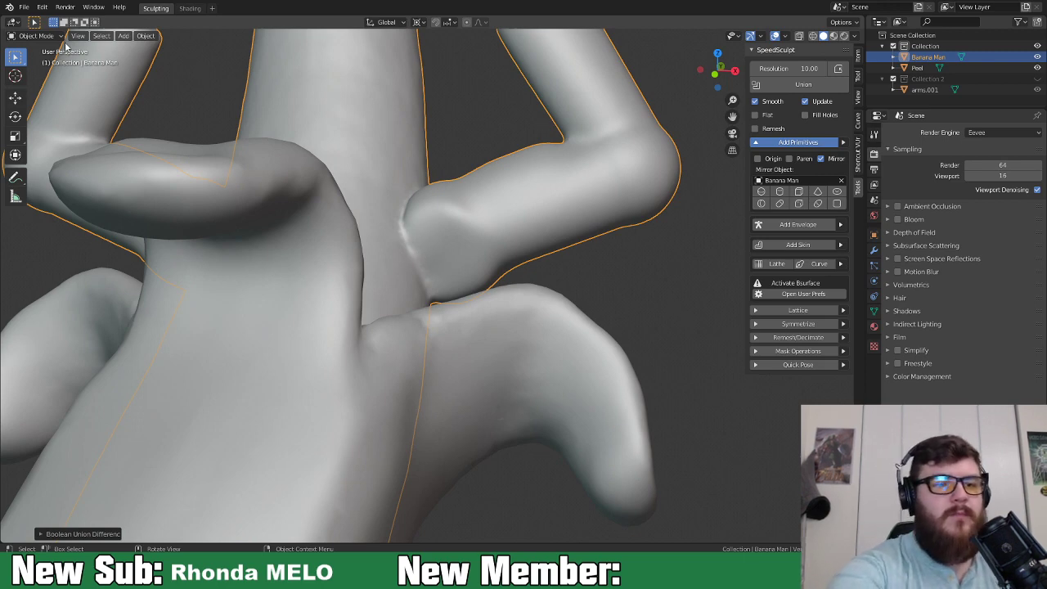
Return the merged mesh to Sculpt Mode and stroke Clay Strips at 71 px radius over the front arm-to-body seam.
{"action": "left_click", "coordinate": [59, 36]}
{"action": "left_click", "coordinate": [59, 72]}
{"action": "mouse_move", "coordinate": [327, 199]}
{"action": "middle_mouse_down"}
{"action": "mouse_move", "coordinate": [428, 252]}
{"action": "mouse_move", "coordinate": [417, 283]}
{"action": "mouse_move", "coordinate": [466, 277]}
{"action": "mouse_move", "coordinate": [449, 281]}
{"action": "middle_mouse_up"}
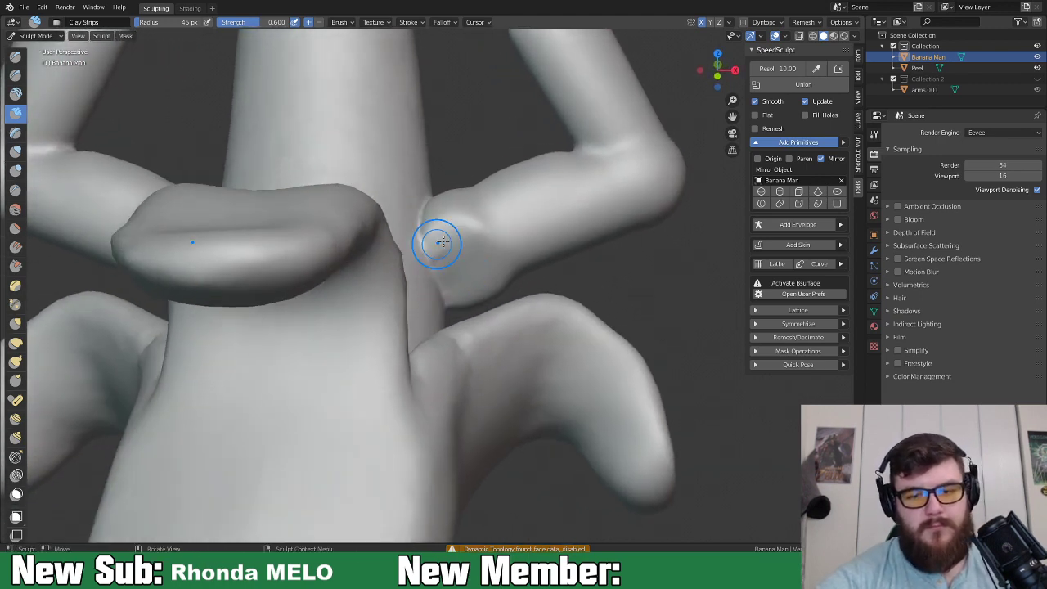
{"action": "middle_click_drag", "start_coordinate": [437, 238], "coordinate": [479, 280]}
{"action": "key", "text": "f"}
{"action": "left_click", "coordinate": [485, 316]}
{"action": "mouse_move", "coordinate": [489, 304]}
{"action": "left_mouse_down"}
{"action": "mouse_move", "coordinate": [449, 325]}
{"action": "mouse_move", "coordinate": [463, 296]}
{"action": "mouse_move", "coordinate": [456, 309]}
{"action": "left_mouse_up"}
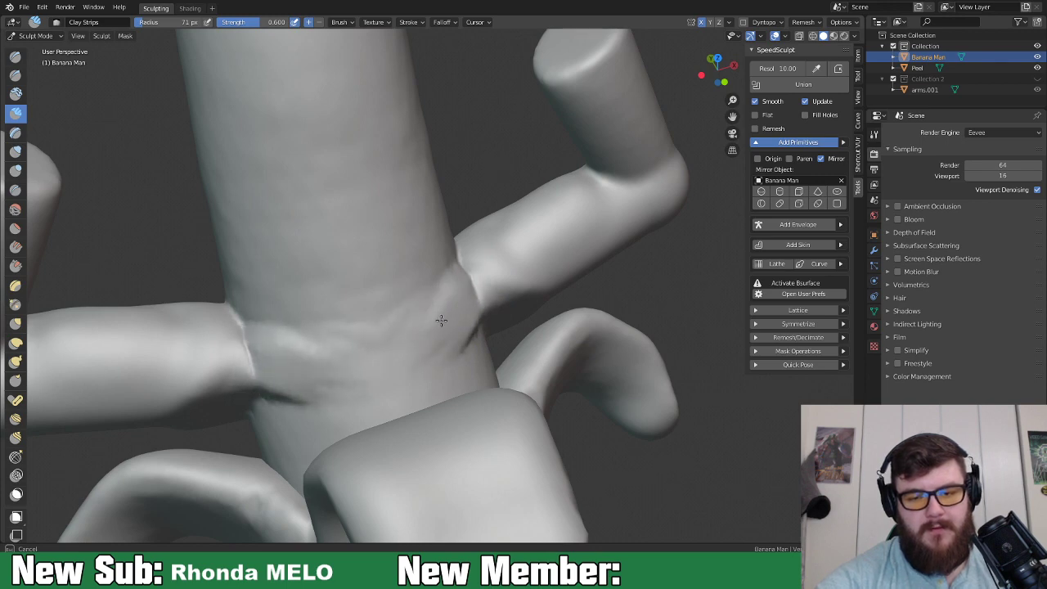
Build up the chest between the arms with Clay Strips and smooth the shoulder seams into the body.
{"action": "middle_click_drag", "start_coordinate": [475, 306], "coordinate": [479, 280]}
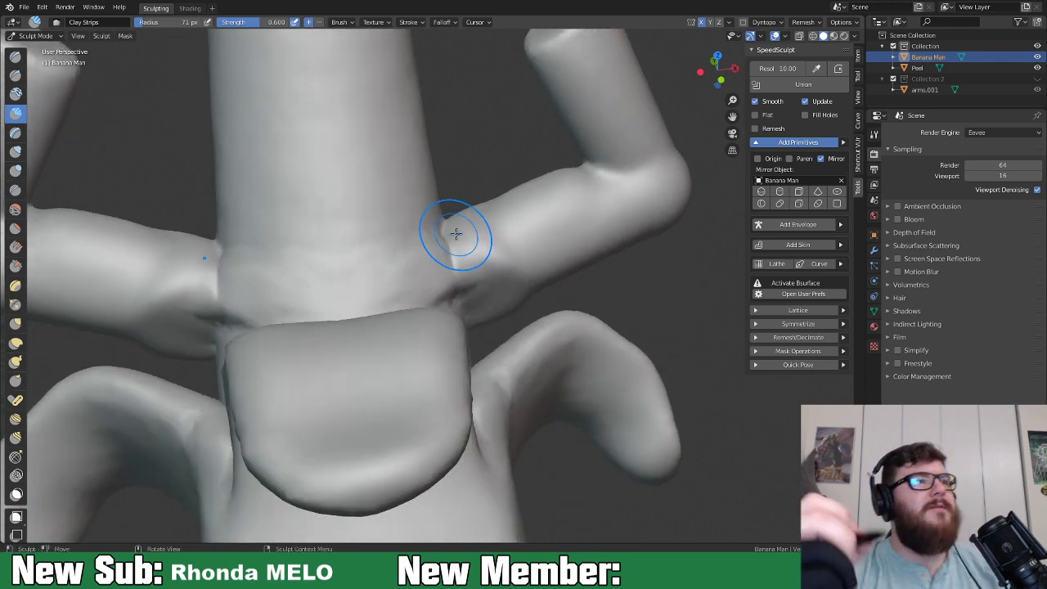
{"action": "left_click_drag", "start_coordinate": [418, 278], "coordinate": [387, 293]}
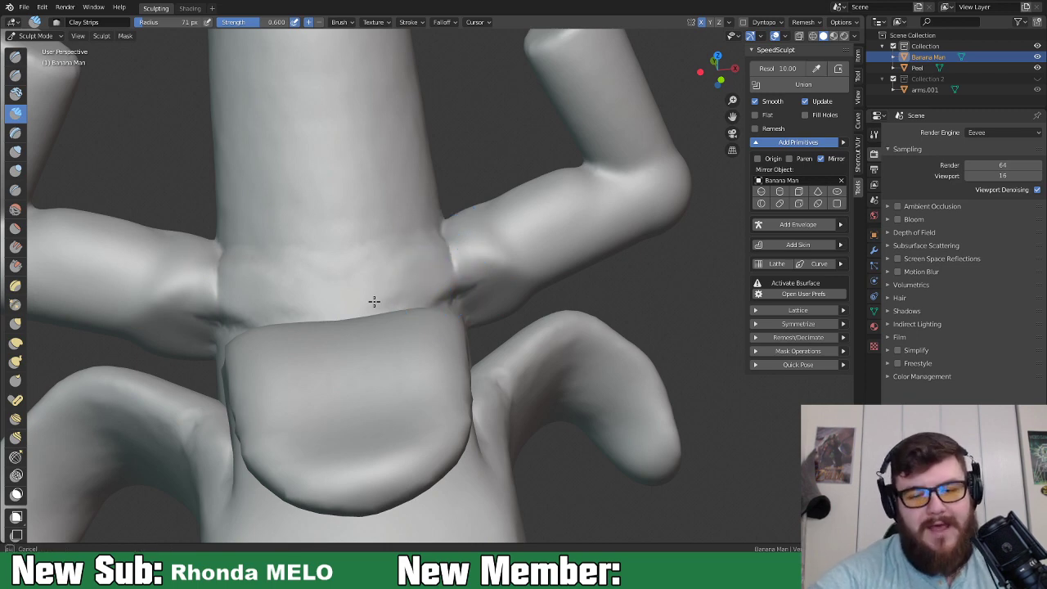
{"action": "mouse_move", "coordinate": [446, 270]}
{"action": "left_mouse_down"}
{"action": "mouse_move", "coordinate": [459, 243]}
{"action": "mouse_move", "coordinate": [446, 236]}
{"action": "left_mouse_up"}
{"action": "middle_click_drag", "start_coordinate": [447, 238], "coordinate": [469, 276]}
{"action": "mouse_move", "coordinate": [469, 278]}
{"action": "left_mouse_down"}
{"action": "mouse_move", "coordinate": [449, 279]}
{"action": "mouse_move", "coordinate": [467, 252]}
{"action": "mouse_move", "coordinate": [436, 273]}
{"action": "left_mouse_up"}
{"action": "mouse_move", "coordinate": [376, 322]}
{"action": "left_mouse_down", "text": "shift"}
{"action": "mouse_move", "coordinate": [439, 281]}
{"action": "mouse_move", "coordinate": [470, 279]}
{"action": "mouse_move", "coordinate": [479, 292]}
{"action": "mouse_move", "coordinate": [440, 327]}
{"action": "left_mouse_up", "text": "shift"}
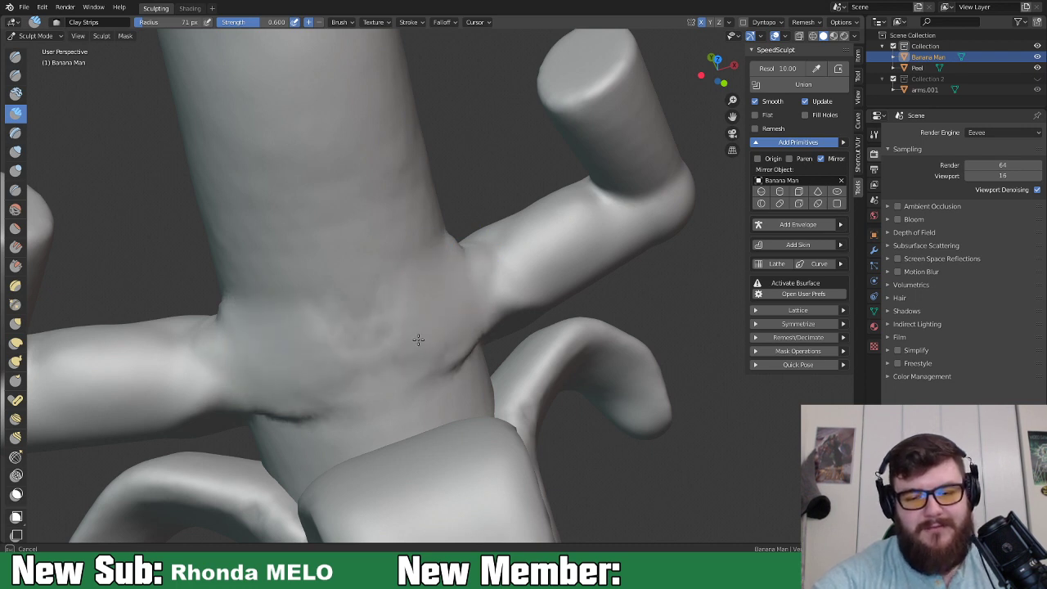
{"action": "left_click_drag", "start_coordinate": [454, 363], "coordinate": [507, 355]}
Fill the armpit hollows and underside of the shoulder joint with Clay Strips, reducing the brush radius to 58 px.
{"action": "middle_click_drag", "start_coordinate": [507, 356], "coordinate": [433, 316]}
{"action": "mouse_move", "coordinate": [396, 275]}
{"action": "left_mouse_down"}
{"action": "mouse_move", "coordinate": [365, 289]}
{"action": "mouse_move", "coordinate": [404, 273]}
{"action": "mouse_move", "coordinate": [407, 287]}
{"action": "left_mouse_up"}
{"action": "middle_click_drag", "start_coordinate": [411, 291], "coordinate": [385, 374]}
{"action": "mouse_move", "coordinate": [385, 373]}
{"action": "left_mouse_down"}
{"action": "mouse_move", "coordinate": [311, 380]}
{"action": "mouse_move", "coordinate": [346, 368]}
{"action": "mouse_move", "coordinate": [318, 349]}
{"action": "mouse_move", "coordinate": [439, 323]}
{"action": "left_mouse_up"}
{"action": "middle_click_drag", "start_coordinate": [417, 374], "coordinate": [426, 346]}
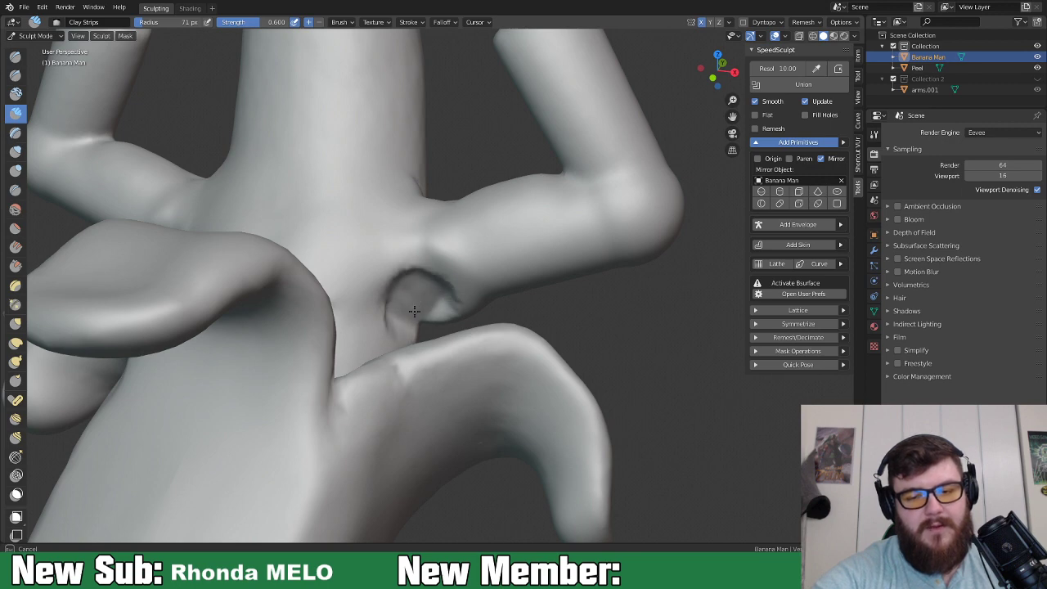
{"action": "key", "text": "bracketleft"}
{"action": "key", "text": "bracketleft"}
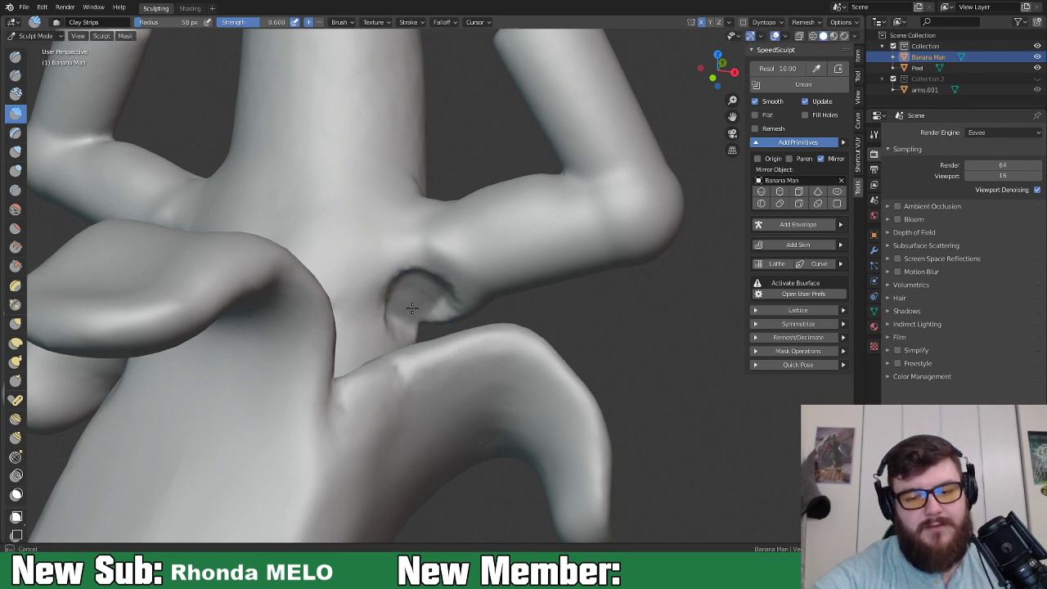
{"action": "mouse_move", "coordinate": [437, 284]}
{"action": "left_mouse_down"}
{"action": "mouse_move", "coordinate": [420, 273]}
{"action": "mouse_move", "coordinate": [452, 311]}
{"action": "left_mouse_up"}
{"action": "mouse_move", "coordinate": [442, 270]}
{"action": "left_mouse_down"}
{"action": "mouse_move", "coordinate": [444, 286]}
{"action": "mouse_move", "coordinate": [482, 270]}
{"action": "mouse_move", "coordinate": [478, 278]}
{"action": "mouse_move", "coordinate": [499, 285]}
{"action": "mouse_move", "coordinate": [473, 291]}
{"action": "mouse_move", "coordinate": [492, 286]}
{"action": "left_mouse_up"}
Build biceps volume on the upper arms with Clay Strips and smooth the forms near the elbow.
{"action": "mouse_move", "coordinate": [493, 283]}
{"action": "middle_mouse_down"}
{"action": "mouse_move", "coordinate": [519, 315]}
{"action": "mouse_move", "coordinate": [582, 350]}
{"action": "mouse_move", "coordinate": [597, 292]}
{"action": "mouse_move", "coordinate": [515, 206]}
{"action": "middle_mouse_up"}
{"action": "mouse_move", "coordinate": [515, 207]}
{"action": "left_mouse_down"}
{"action": "mouse_move", "coordinate": [500, 202]}
{"action": "mouse_move", "coordinate": [507, 216]}
{"action": "mouse_move", "coordinate": [519, 205]}
{"action": "left_mouse_up"}
{"action": "middle_click_drag", "start_coordinate": [519, 205], "coordinate": [517, 221]}
{"action": "mouse_move", "coordinate": [516, 219]}
{"action": "left_mouse_down"}
{"action": "mouse_move", "coordinate": [524, 233]}
{"action": "mouse_move", "coordinate": [560, 235]}
{"action": "mouse_move", "coordinate": [596, 215]}
{"action": "mouse_move", "coordinate": [596, 194]}
{"action": "mouse_move", "coordinate": [584, 196]}
{"action": "left_mouse_up"}
{"action": "mouse_move", "coordinate": [584, 197]}
{"action": "middle_mouse_down"}
{"action": "mouse_move", "coordinate": [663, 225]}
{"action": "mouse_move", "coordinate": [715, 199]}
{"action": "mouse_move", "coordinate": [384, 251]}
{"action": "middle_mouse_up"}
{"action": "mouse_move", "coordinate": [385, 252]}
{"action": "left_mouse_down"}
{"action": "mouse_move", "coordinate": [320, 245]}
{"action": "mouse_move", "coordinate": [323, 269]}
{"action": "mouse_move", "coordinate": [334, 220]}
{"action": "left_mouse_up"}
{"action": "middle_click_drag", "start_coordinate": [334, 219], "coordinate": [533, 285]}
{"action": "mouse_move", "coordinate": [542, 294]}
{"action": "left_mouse_down", "text": "shift"}
{"action": "mouse_move", "coordinate": [498, 305]}
{"action": "mouse_move", "coordinate": [579, 305]}
{"action": "left_mouse_up", "text": "shift"}
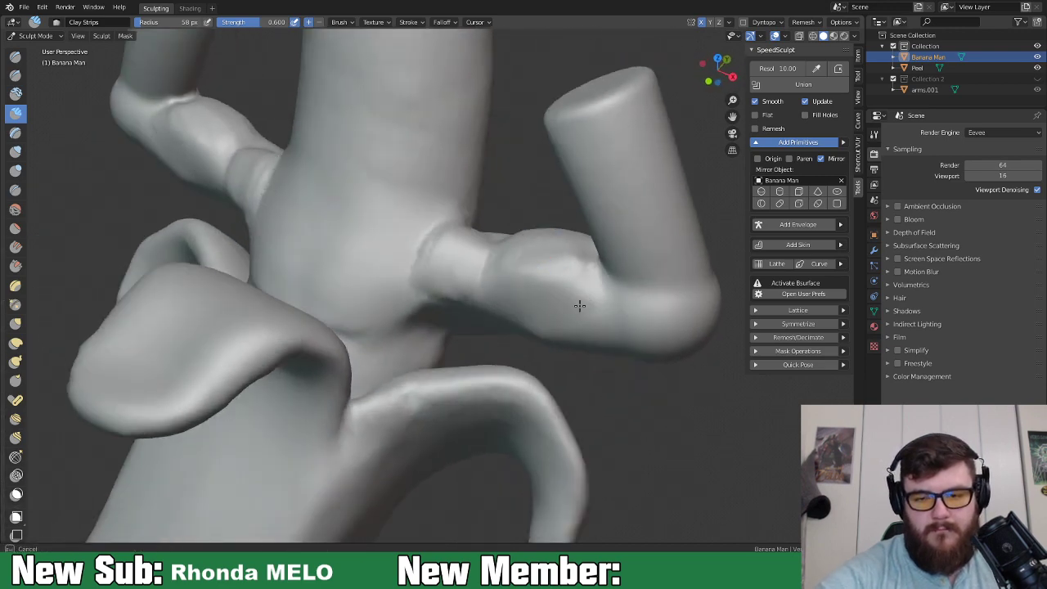
Smooth the top and outer side of the joints where the upper arms meet the banana body.
{"action": "middle_click_drag", "start_coordinate": [551, 262], "coordinate": [582, 251]}
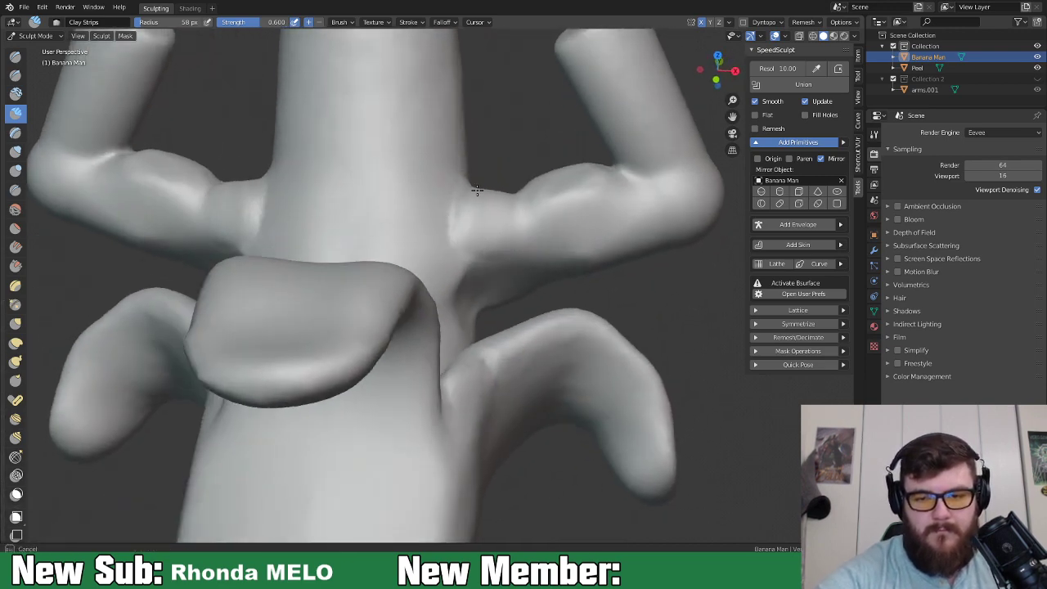
{"action": "mouse_move", "coordinate": [535, 234]}
{"action": "middle_mouse_down"}
{"action": "mouse_move", "coordinate": [535, 338]}
{"action": "mouse_move", "coordinate": [451, 292]}
{"action": "mouse_move", "coordinate": [690, 220]}
{"action": "middle_mouse_up"}
{"action": "mouse_move", "coordinate": [379, 192]}
{"action": "left_mouse_down", "text": "shift"}
{"action": "mouse_move", "coordinate": [397, 205]}
{"action": "mouse_move", "coordinate": [390, 179]}
{"action": "left_mouse_up", "text": "shift"}
{"action": "middle_click_drag", "start_coordinate": [402, 191], "coordinate": [519, 206]}
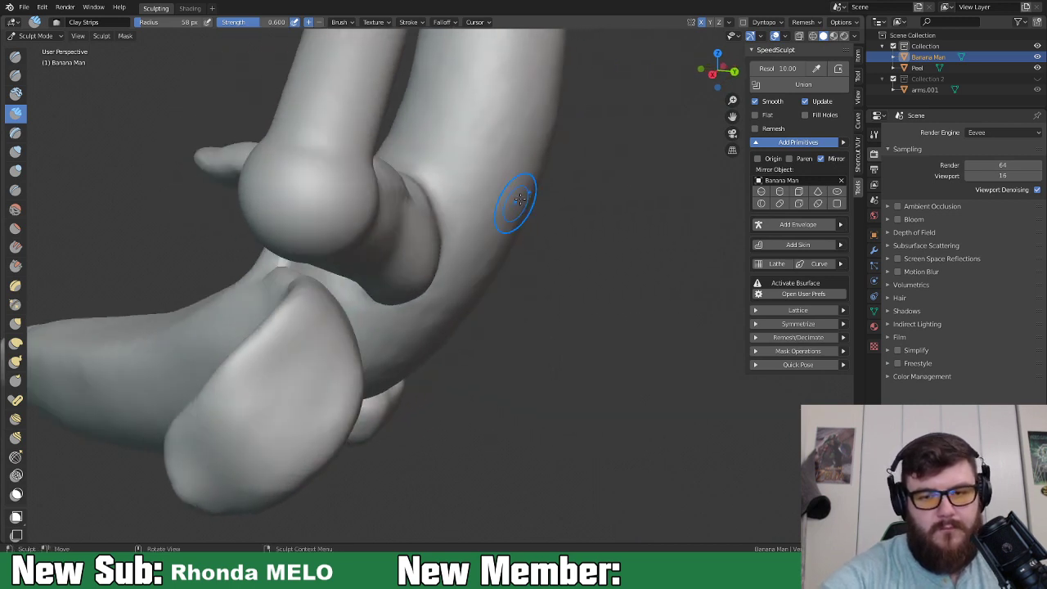
{"action": "mouse_move", "coordinate": [444, 210]}
{"action": "left_mouse_down", "text": "shift"}
{"action": "mouse_move", "coordinate": [456, 234]}
{"action": "mouse_move", "coordinate": [502, 215]}
{"action": "mouse_move", "coordinate": [497, 193]}
{"action": "mouse_move", "coordinate": [437, 201]}
{"action": "mouse_move", "coordinate": [435, 186]}
{"action": "left_mouse_up", "text": "shift"}
{"action": "mouse_move", "coordinate": [444, 193]}
{"action": "middle_mouse_down"}
{"action": "mouse_move", "coordinate": [453, 214]}
{"action": "mouse_move", "coordinate": [420, 264]}
{"action": "mouse_move", "coordinate": [489, 226]}
{"action": "middle_mouse_up"}
Add Clay Strips strokes from the rear shoulders onto the back, then smooth the transition below the arms.
{"action": "mouse_move", "coordinate": [456, 222]}
{"action": "left_mouse_down"}
{"action": "mouse_move", "coordinate": [500, 166]}
{"action": "mouse_move", "coordinate": [474, 225]}
{"action": "mouse_move", "coordinate": [478, 157]}
{"action": "left_mouse_up"}
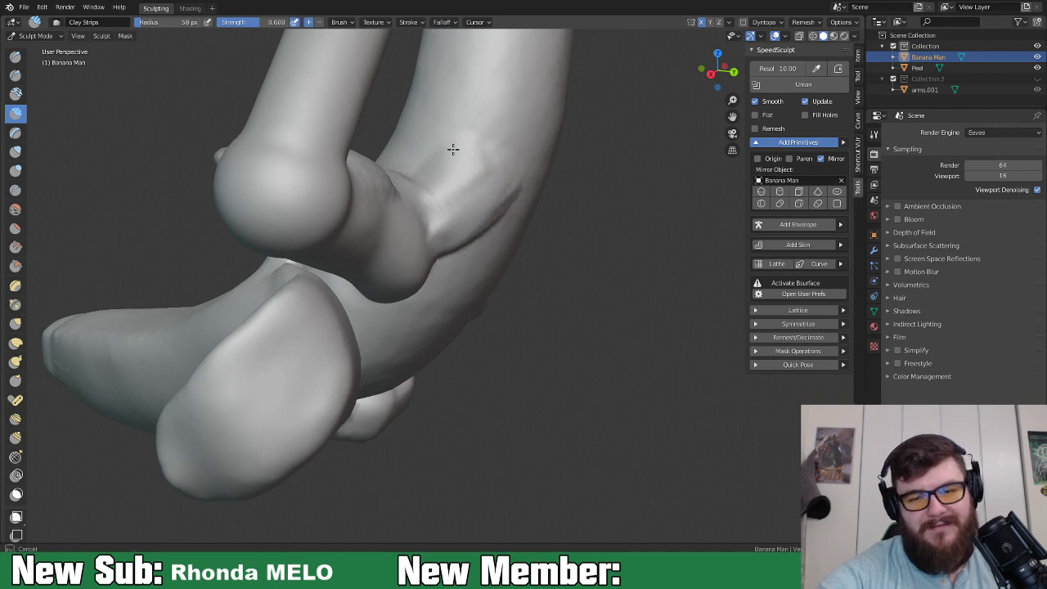
{"action": "middle_click_drag", "start_coordinate": [455, 234], "coordinate": [362, 272]}
{"action": "mouse_move", "coordinate": [380, 321]}
{"action": "middle_mouse_down"}
{"action": "mouse_move", "coordinate": [460, 227]}
{"action": "mouse_move", "coordinate": [421, 233]}
{"action": "middle_mouse_up"}
{"action": "mouse_move", "coordinate": [420, 233]}
{"action": "left_mouse_down"}
{"action": "mouse_move", "coordinate": [417, 282]}
{"action": "mouse_move", "coordinate": [415, 262]}
{"action": "left_mouse_up"}
{"action": "mouse_move", "coordinate": [393, 303]}
{"action": "left_mouse_down"}
{"action": "mouse_move", "coordinate": [412, 297]}
{"action": "mouse_move", "coordinate": [442, 234]}
{"action": "mouse_move", "coordinate": [458, 237]}
{"action": "mouse_move", "coordinate": [508, 331]}
{"action": "left_mouse_up"}
{"action": "mouse_move", "coordinate": [495, 198]}
{"action": "left_mouse_down"}
{"action": "mouse_move", "coordinate": [511, 336]}
{"action": "mouse_move", "coordinate": [474, 283]}
{"action": "mouse_move", "coordinate": [450, 310]}
{"action": "mouse_move", "coordinate": [459, 263]}
{"action": "mouse_move", "coordinate": [443, 224]}
{"action": "mouse_move", "coordinate": [514, 232]}
{"action": "left_mouse_up"}
{"action": "left_click_drag", "start_coordinate": [449, 388], "coordinate": [413, 373], "text": "shift"}
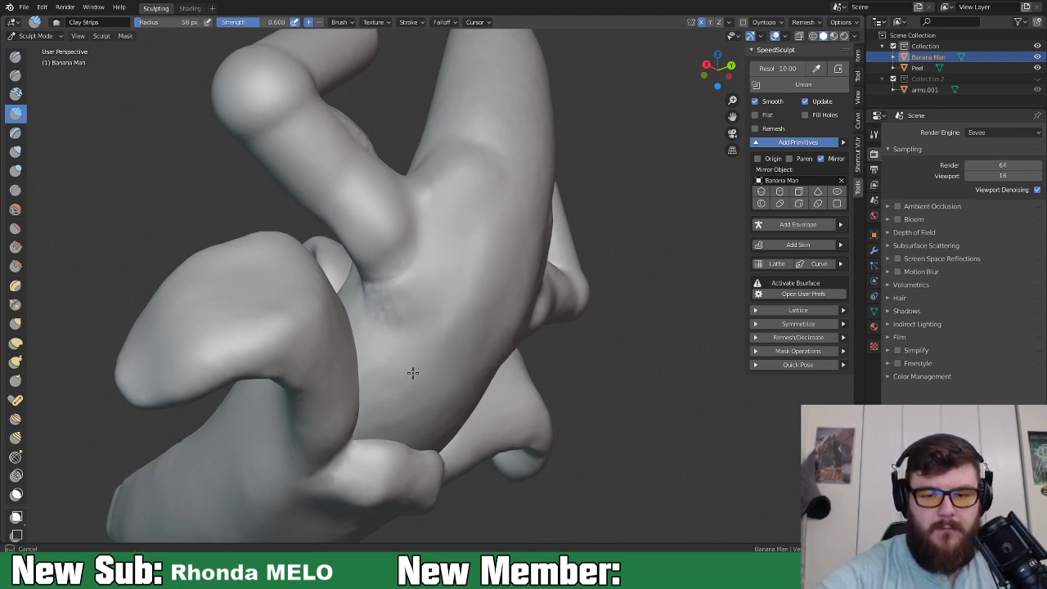
Fill out the upper arms near the elbows with further Clay Strips strokes.
{"action": "middle_click_drag", "start_coordinate": [419, 219], "coordinate": [346, 215]}
{"action": "mouse_move", "coordinate": [436, 219]}
{"action": "middle_mouse_down"}
{"action": "mouse_move", "coordinate": [608, 266]}
{"action": "mouse_move", "coordinate": [631, 241]}
{"action": "middle_mouse_up"}
{"action": "mouse_move", "coordinate": [598, 148]}
{"action": "left_mouse_down"}
{"action": "mouse_move", "coordinate": [565, 157]}
{"action": "mouse_move", "coordinate": [604, 155]}
{"action": "left_mouse_up"}
{"action": "mouse_move", "coordinate": [518, 170]}
{"action": "left_mouse_down"}
{"action": "mouse_move", "coordinate": [621, 215]}
{"action": "mouse_move", "coordinate": [629, 196]}
{"action": "mouse_move", "coordinate": [606, 233]}
{"action": "left_mouse_up"}
{"action": "mouse_move", "coordinate": [573, 267]}
{"action": "middle_mouse_down"}
{"action": "mouse_move", "coordinate": [607, 234]}
{"action": "mouse_move", "coordinate": [626, 262]}
{"action": "mouse_move", "coordinate": [725, 240]}
{"action": "middle_mouse_up"}
{"action": "mouse_move", "coordinate": [675, 173]}
{"action": "middle_mouse_down"}
{"action": "mouse_move", "coordinate": [600, 166]}
{"action": "mouse_move", "coordinate": [609, 180]}
{"action": "middle_mouse_up"}
Swell the elbows and adjoining upper arms with the Inflate/Deflate brush, working from the front, underside and side.
{"action": "key", "text": "i"}
{"action": "left_click_drag", "start_coordinate": [623, 220], "coordinate": [621, 213]}
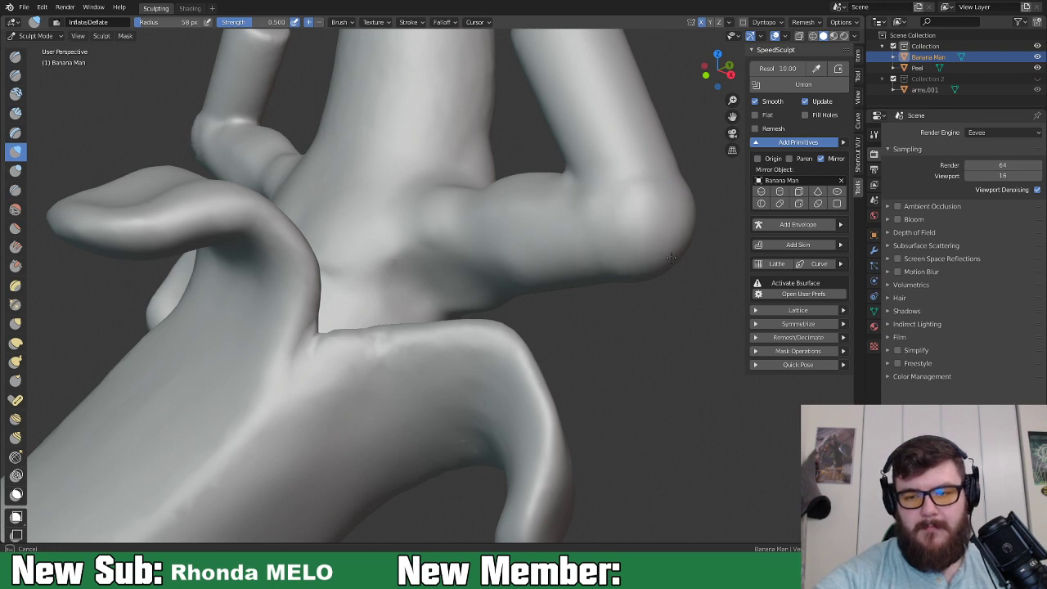
{"action": "middle_click_drag", "start_coordinate": [635, 296], "coordinate": [603, 149]}
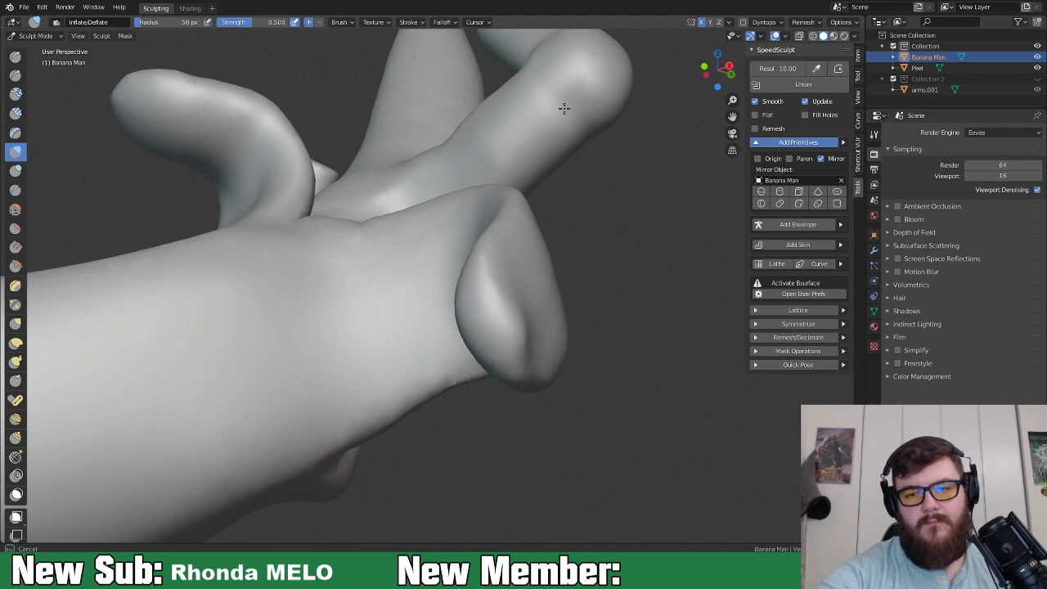
{"action": "middle_click_drag", "start_coordinate": [586, 139], "coordinate": [361, 135]}
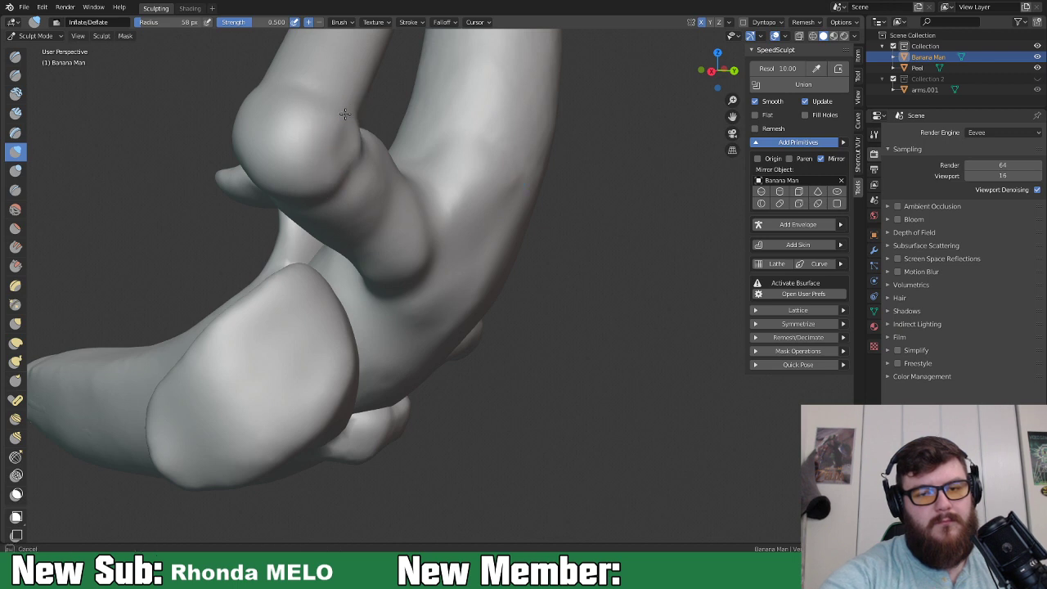
{"action": "middle_click_drag", "start_coordinate": [284, 186], "coordinate": [460, 117]}
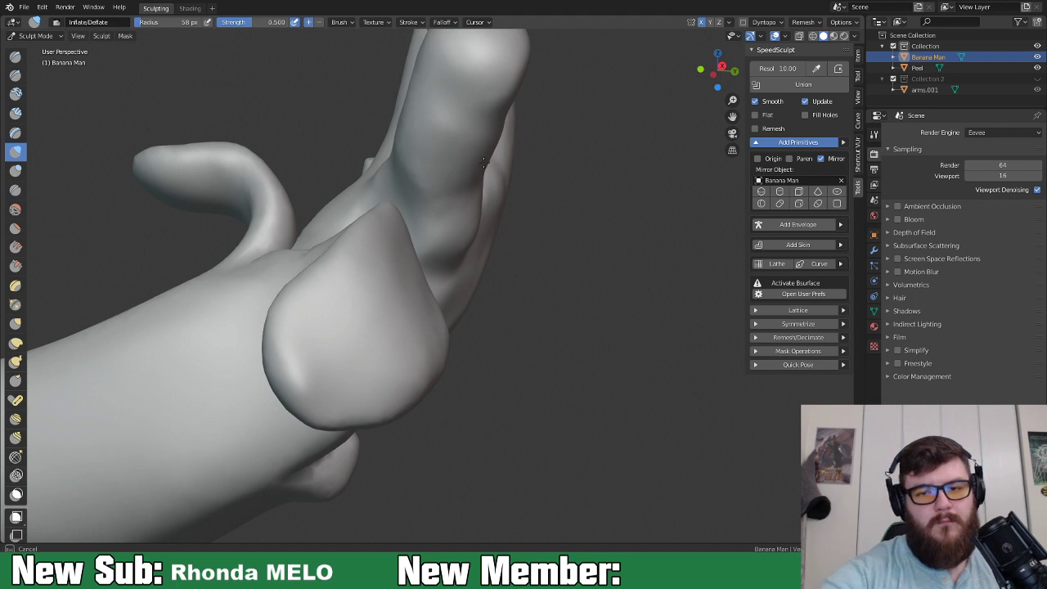
Inflate the rear of the upper arms and elbows to round out the triceps area.
{"action": "mouse_move", "coordinate": [485, 177]}
{"action": "middle_mouse_down"}
{"action": "mouse_move", "coordinate": [449, 175]}
{"action": "mouse_move", "coordinate": [549, 320]}
{"action": "mouse_move", "coordinate": [480, 306]}
{"action": "middle_mouse_up"}
{"action": "mouse_move", "coordinate": [481, 306]}
{"action": "left_mouse_down"}
{"action": "mouse_move", "coordinate": [434, 271]}
{"action": "mouse_move", "coordinate": [427, 282]}
{"action": "left_mouse_up"}
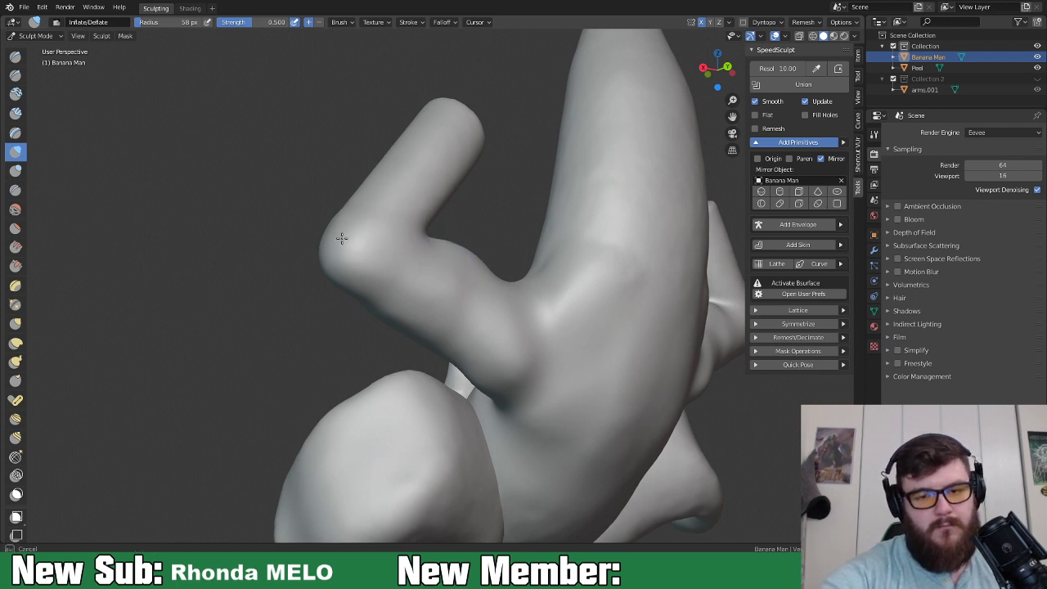
{"action": "mouse_move", "coordinate": [374, 306]}
{"action": "left_mouse_down"}
{"action": "mouse_move", "coordinate": [521, 343]}
{"action": "mouse_move", "coordinate": [428, 329]}
{"action": "left_mouse_up"}
{"action": "middle_click_drag", "start_coordinate": [393, 323], "coordinate": [490, 346]}
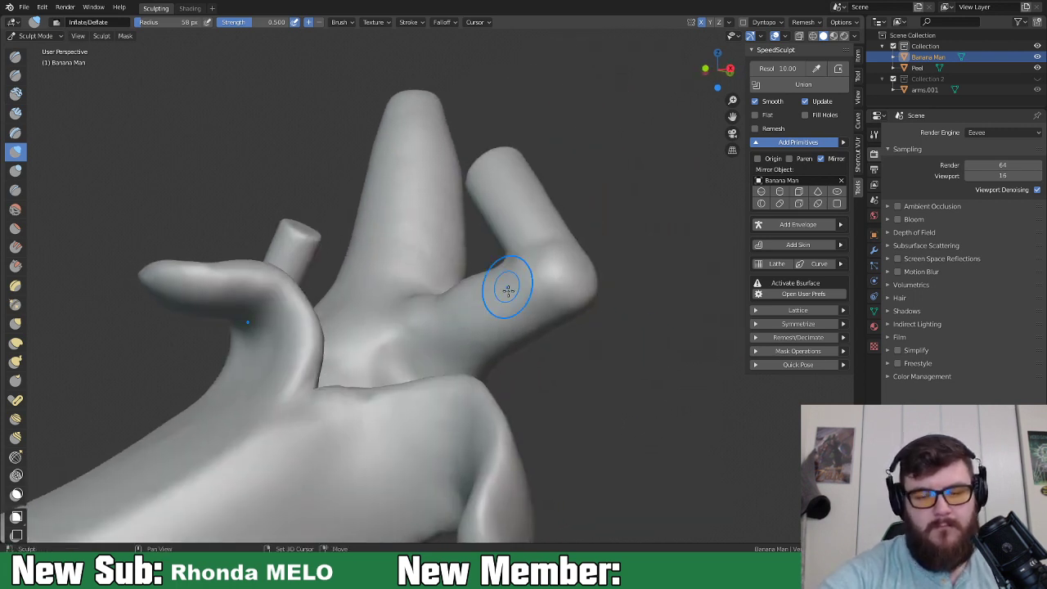
{"action": "middle_click_drag", "start_coordinate": [510, 285], "coordinate": [483, 275]}
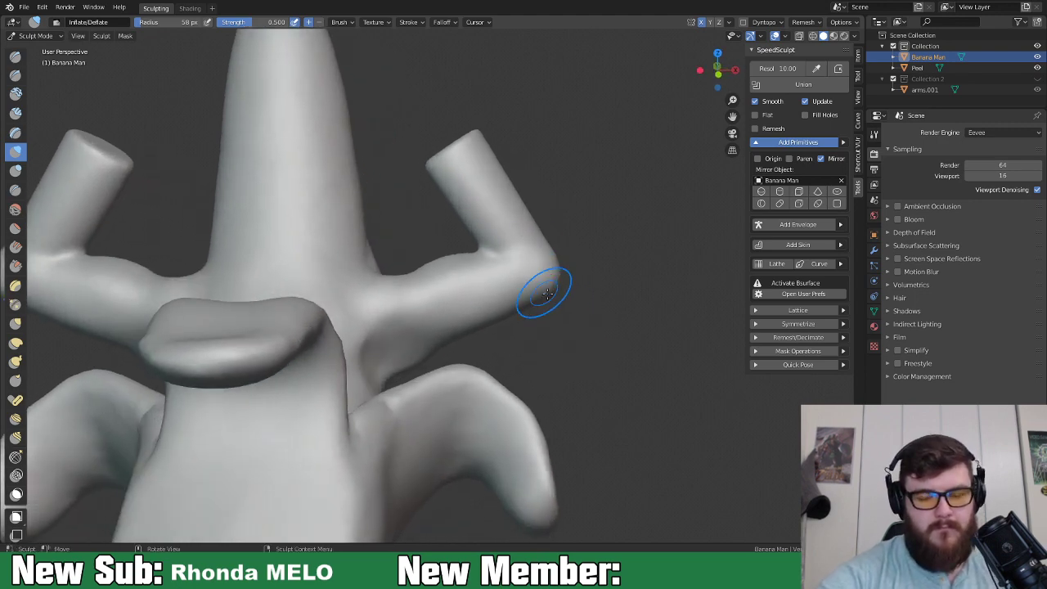
Choose the Elastic Deform brush at 112 px radius and set its deformation to Scale.
{"action": "key", "text": "f"}
{"action": "left_click", "coordinate": [628, 285]}
{"action": "middle_click_drag", "start_coordinate": [610, 286], "coordinate": [653, 316]}
{"action": "key", "text": "f"}
{"action": "left_click", "coordinate": [415, 156]}
{"action": "mouse_move", "coordinate": [424, 157]}
{"action": "middle_mouse_down"}
{"action": "mouse_move", "coordinate": [377, 164]}
{"action": "mouse_move", "coordinate": [292, 145]}
{"action": "middle_mouse_up"}
{"action": "left_click", "coordinate": [17, 343]}
{"action": "left_click", "coordinate": [315, 22]}
{"action": "left_click", "coordinate": [343, 99]}
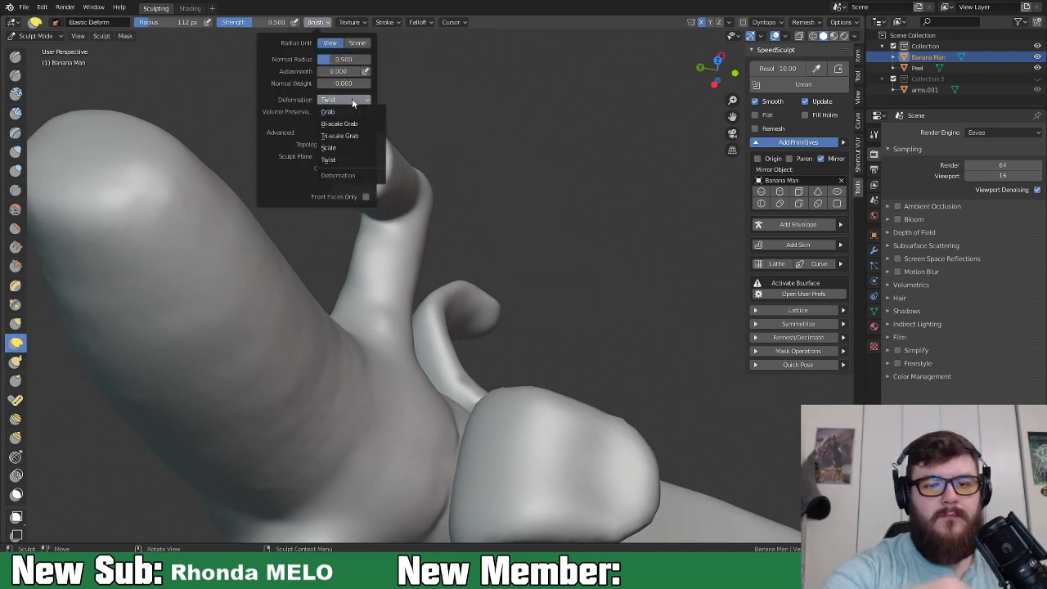
{"action": "left_click", "coordinate": [363, 148]}
Undo the trial scaling stroke on the forearm, enlarge the Elastic Deform brush to 208 px, and rescale the forearms near the wrists.
{"action": "mouse_move", "coordinate": [345, 159]}
{"action": "left_mouse_down"}
{"action": "mouse_move", "coordinate": [354, 158]}
{"action": "mouse_move", "coordinate": [300, 157]}
{"action": "left_mouse_up"}
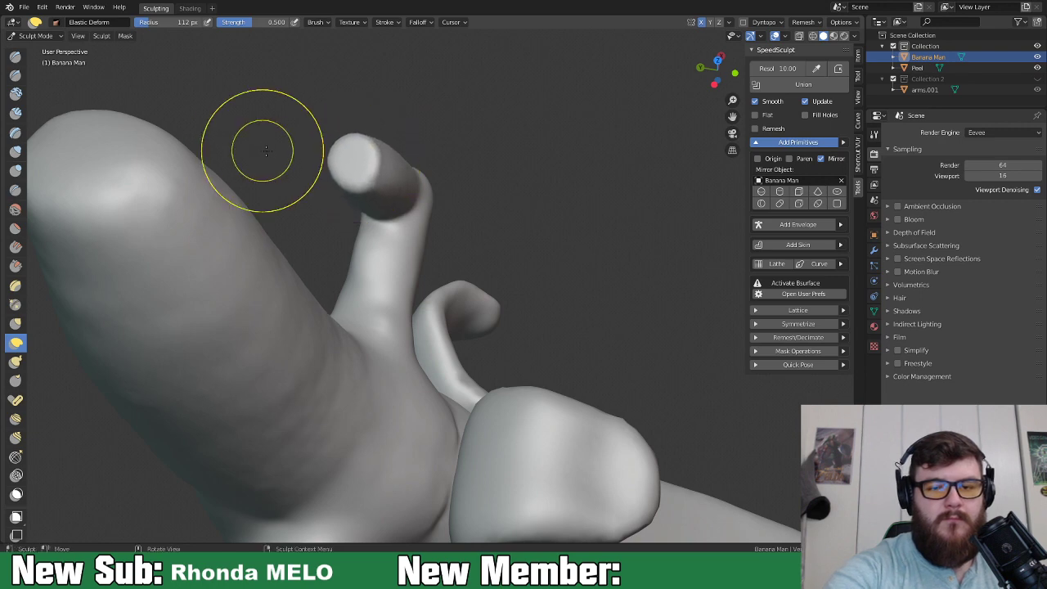
{"action": "key", "text": "ctrl+z"}
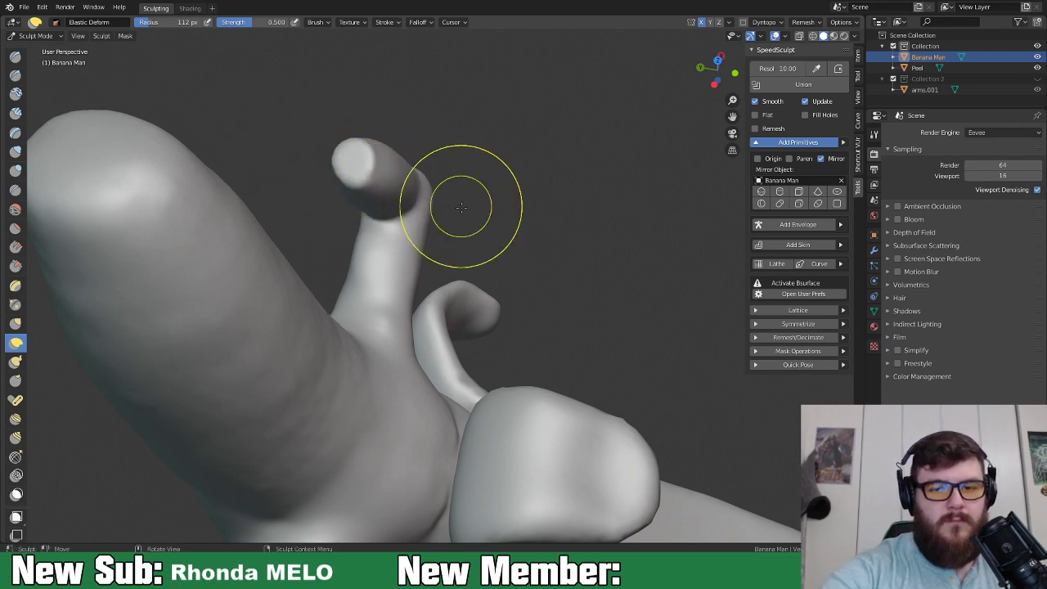
{"action": "middle_click_drag", "start_coordinate": [444, 210], "coordinate": [381, 205]}
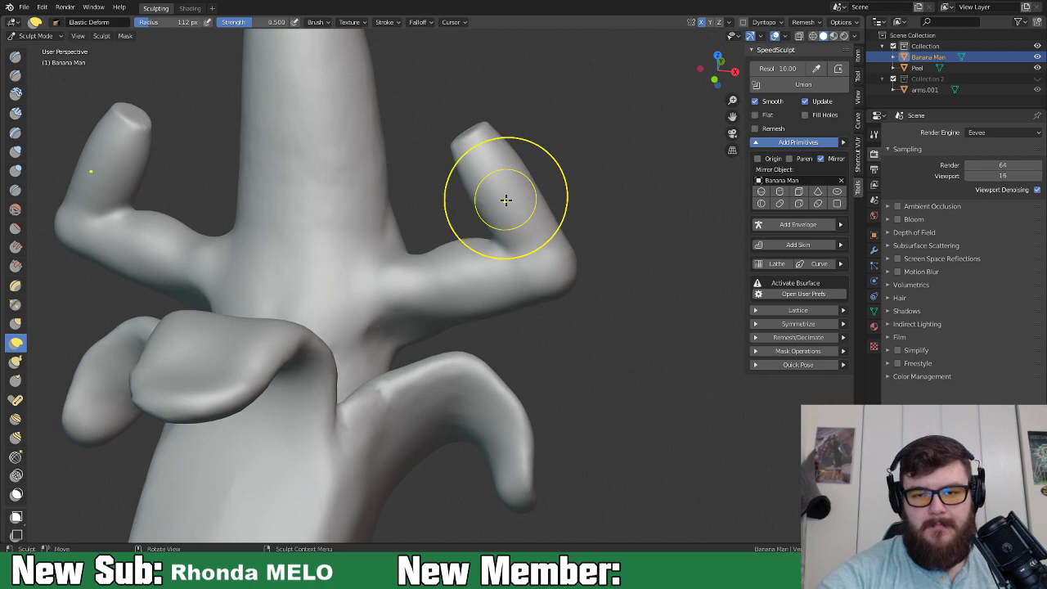
{"action": "key", "text": "f"}
{"action": "left_click", "coordinate": [562, 251]}
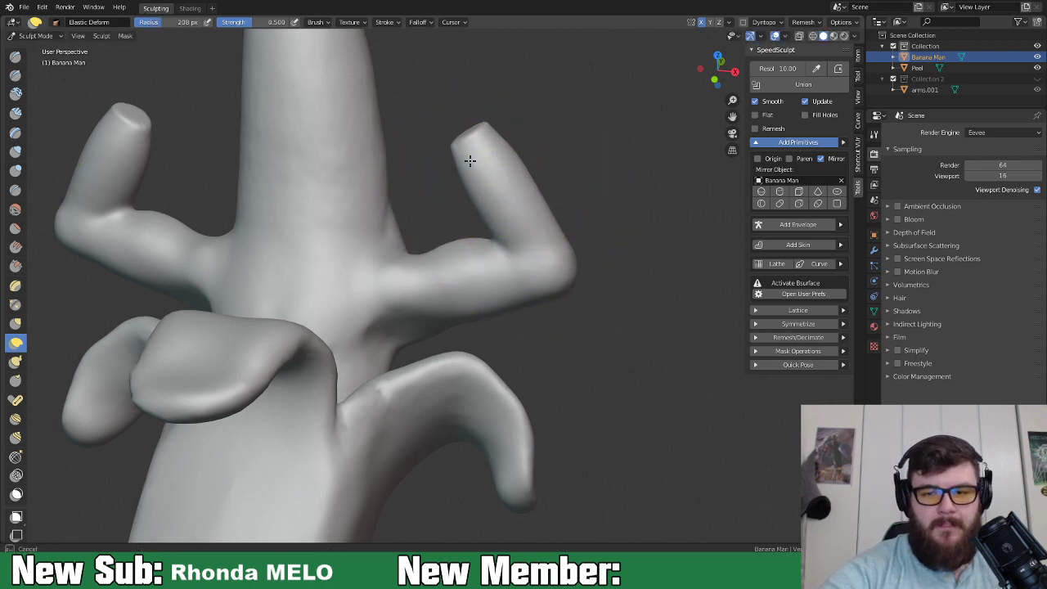
{"action": "mouse_move", "coordinate": [549, 188]}
{"action": "middle_mouse_down"}
{"action": "mouse_move", "coordinate": [508, 263]}
{"action": "mouse_move", "coordinate": [409, 234]}
{"action": "middle_mouse_up"}
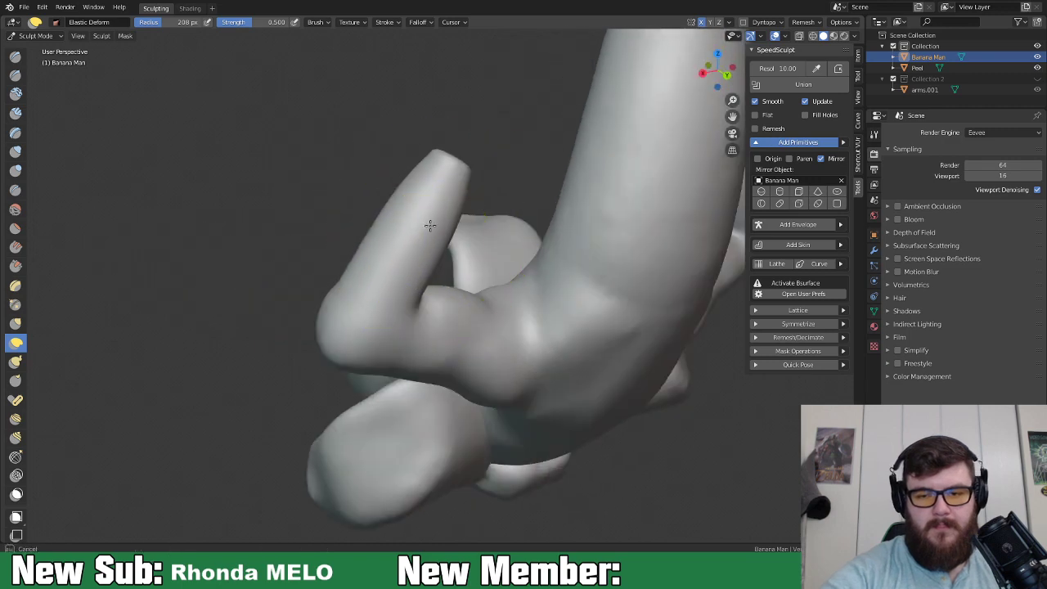
{"action": "mouse_move", "coordinate": [386, 166]}
{"action": "middle_mouse_down"}
{"action": "mouse_move", "coordinate": [570, 257]}
{"action": "mouse_move", "coordinate": [614, 264]}
{"action": "mouse_move", "coordinate": [606, 314]}
{"action": "mouse_move", "coordinate": [580, 311]}
{"action": "middle_mouse_up"}
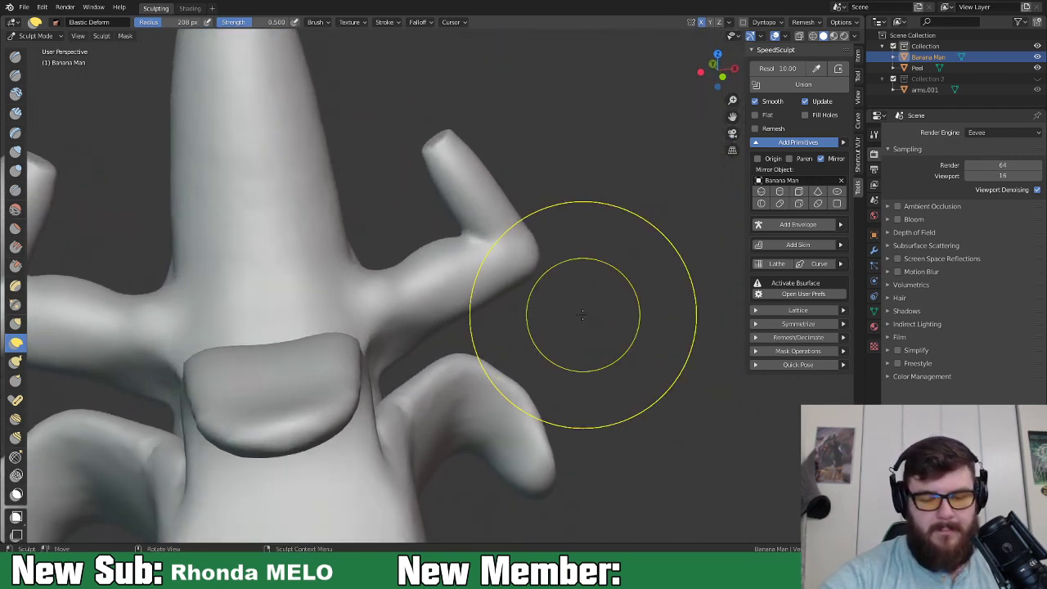
Define the inner elbow folds with the Crease brush at 93 px radius and 0.250 strength.
{"action": "key", "text": "shift+c"}
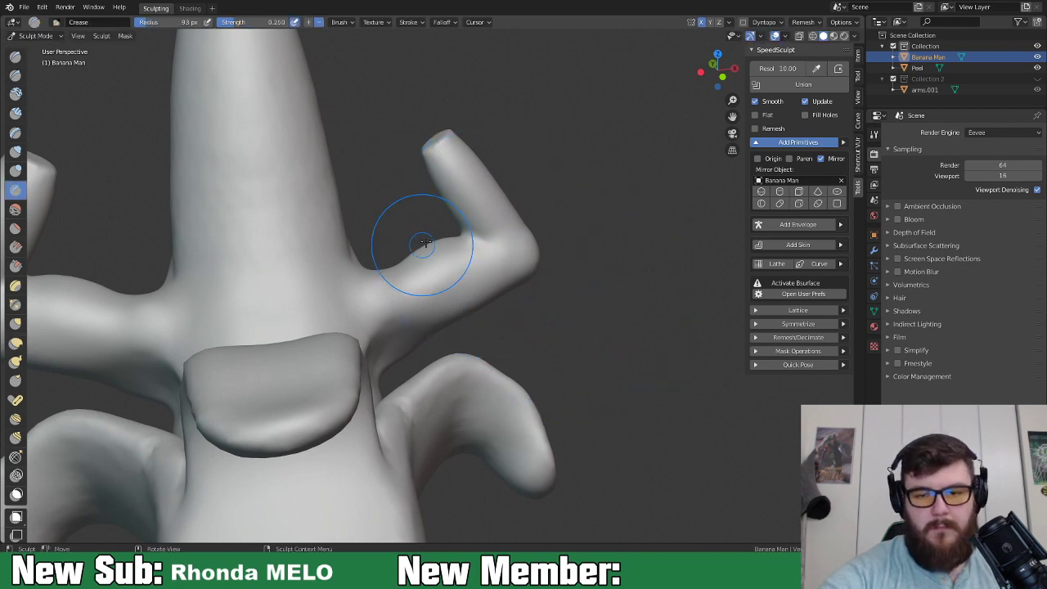
{"action": "mouse_move", "coordinate": [420, 240]}
{"action": "middle_mouse_down"}
{"action": "mouse_move", "coordinate": [542, 270]}
{"action": "mouse_move", "coordinate": [412, 234]}
{"action": "middle_mouse_up"}
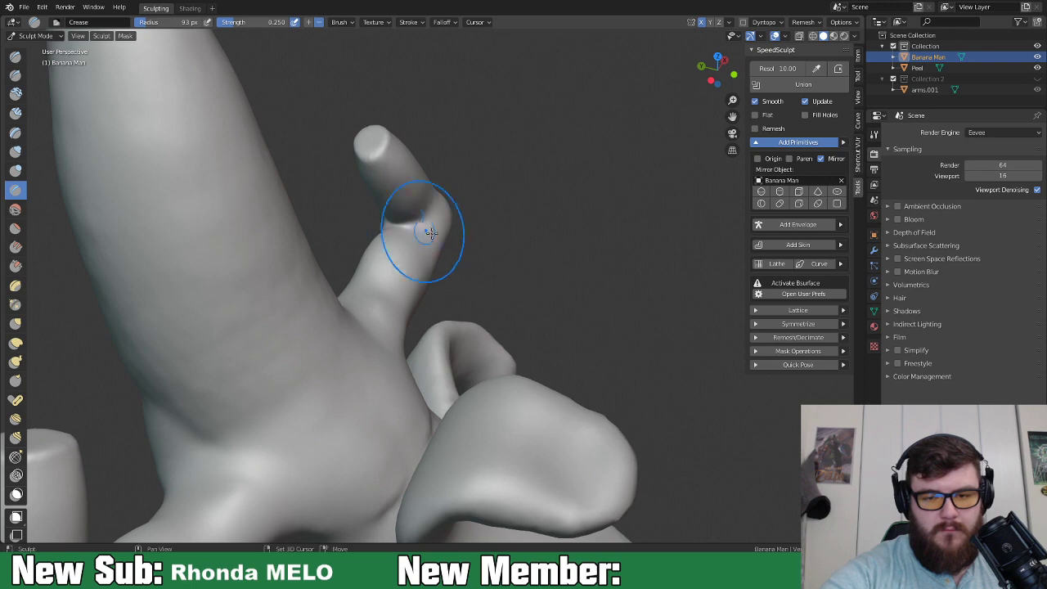
{"action": "middle_click_drag", "start_coordinate": [416, 222], "coordinate": [566, 216]}
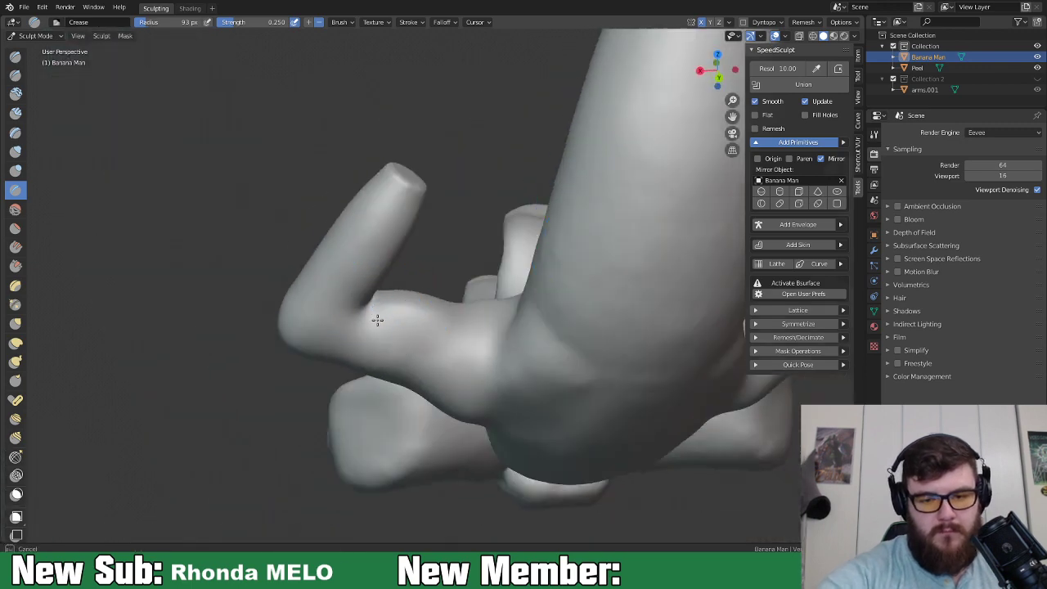
{"action": "middle_click_drag", "start_coordinate": [479, 246], "coordinate": [339, 194]}
{"action": "mouse_move", "coordinate": [496, 252]}
{"action": "middle_mouse_down"}
{"action": "mouse_move", "coordinate": [554, 269]}
{"action": "mouse_move", "coordinate": [512, 264]}
{"action": "middle_mouse_up"}
Enable dynamic topology for the banana body, accepting the loss of custom vertex data.
{"action": "scroll", "coordinate": [561, 316], "scroll_direction": "down", "scroll_amount": 8}
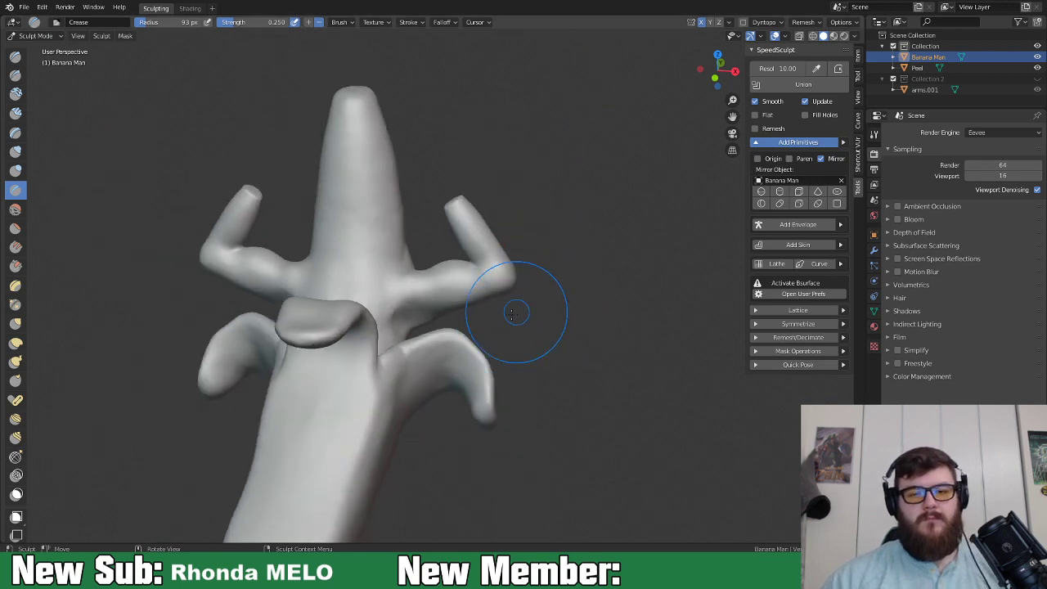
{"action": "mouse_move", "coordinate": [491, 339]}
{"action": "middle_mouse_down"}
{"action": "mouse_move", "coordinate": [562, 331]}
{"action": "mouse_move", "coordinate": [506, 285]}
{"action": "middle_mouse_up"}
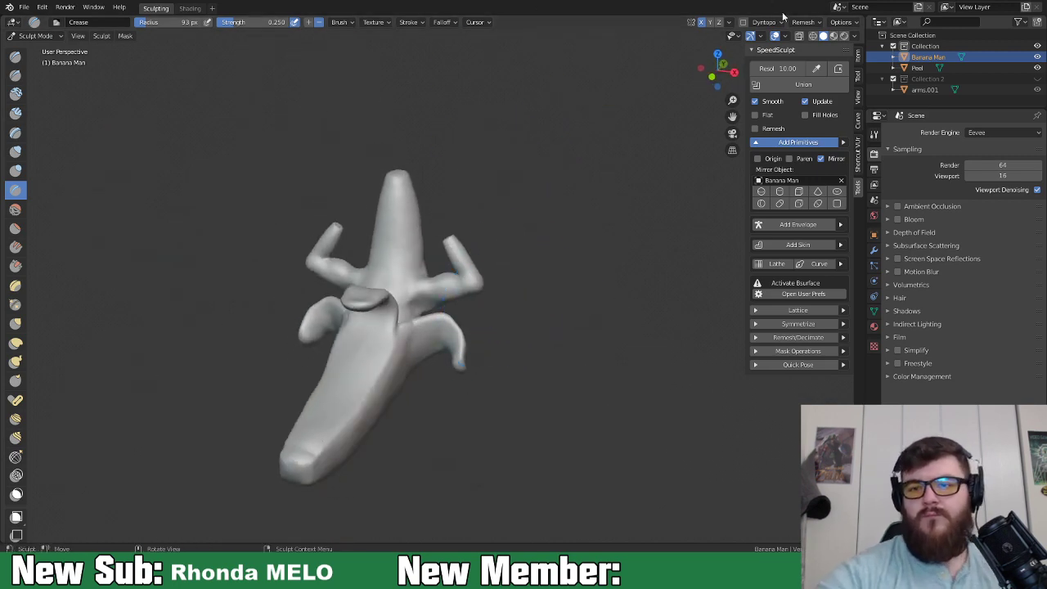
{"action": "left_click", "coordinate": [743, 23]}
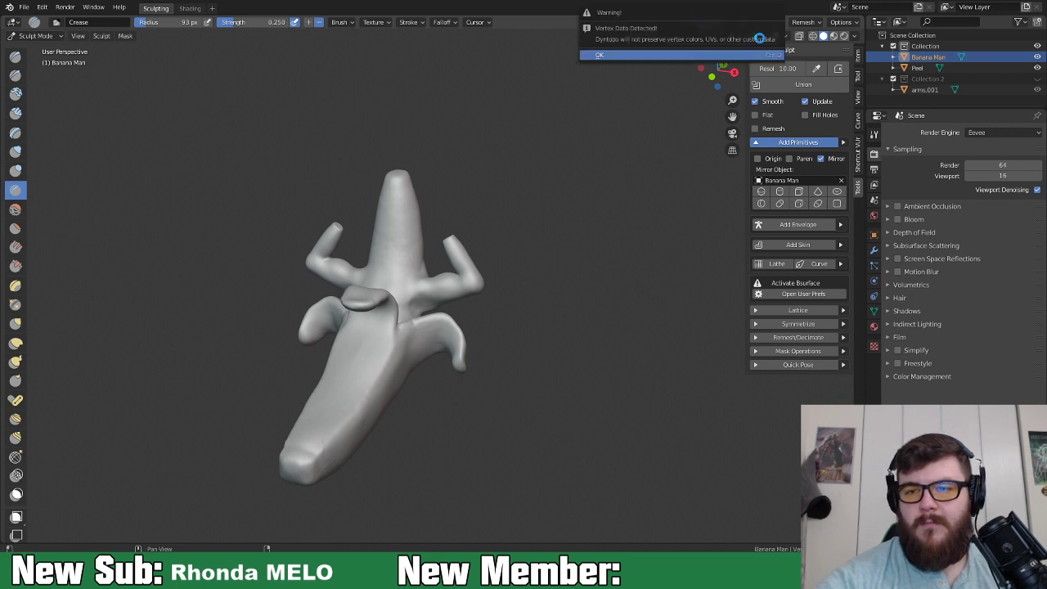
{"action": "left_click", "coordinate": [754, 49]}
{"action": "left_click", "coordinate": [777, 22]}
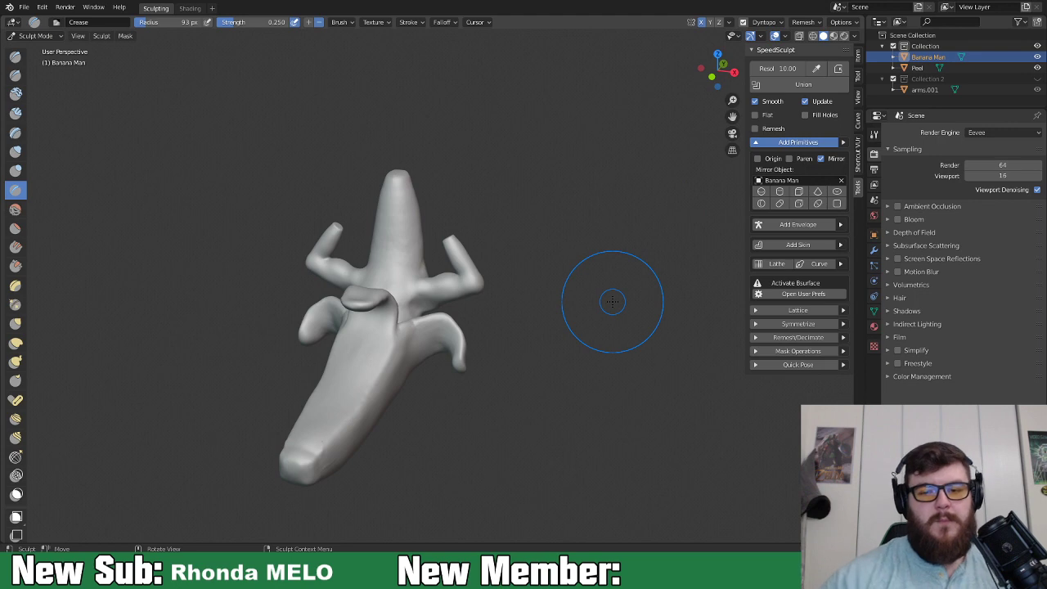
{"action": "scroll", "coordinate": [491, 365], "scroll_direction": "up", "scroll_amount": 4}
{"action": "middle_click_drag", "start_coordinate": [424, 359], "coordinate": [397, 397]}
{"action": "scroll", "coordinate": [398, 397], "scroll_direction": "up", "scroll_amount": 4}
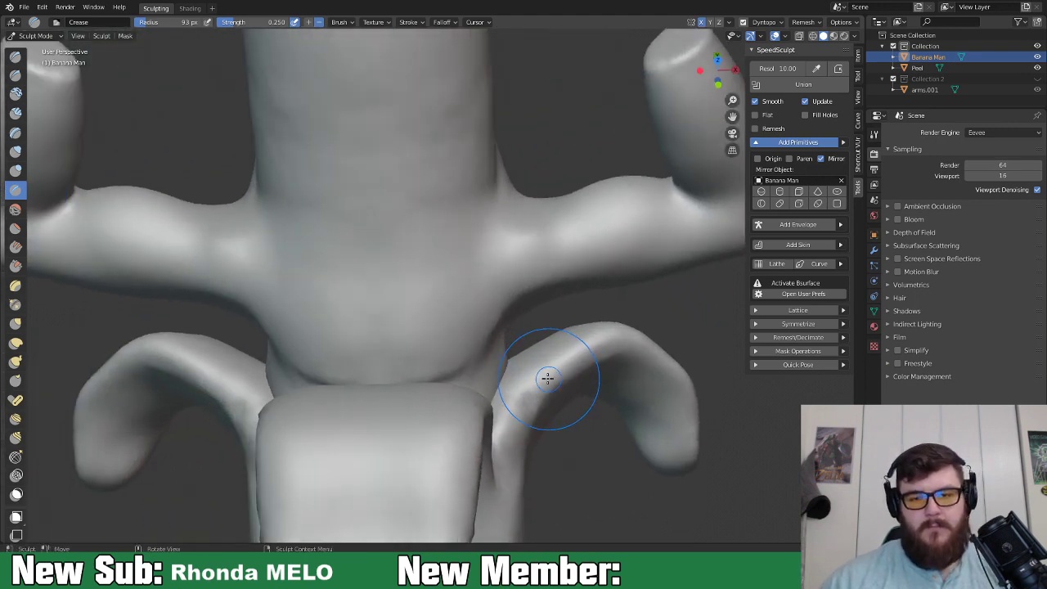
{"action": "scroll", "coordinate": [547, 378], "scroll_direction": "down", "scroll_amount": 4}
{"action": "middle_click_drag", "start_coordinate": [510, 339], "coordinate": [495, 283]}
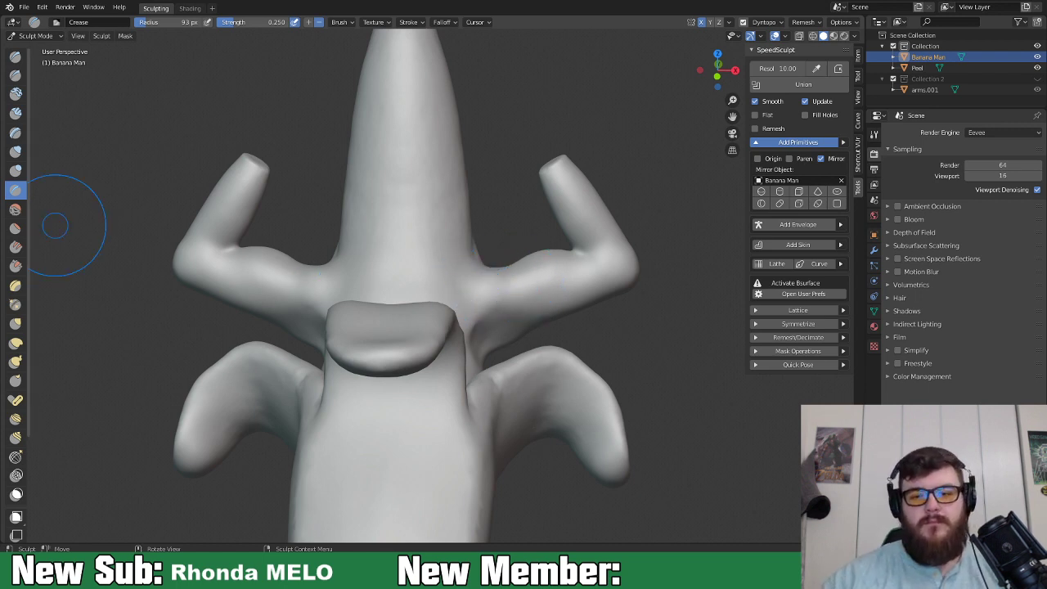
Switch the banana body from Sculpt Mode to Object Mode.
{"action": "mouse_move", "coordinate": [580, 152]}
{"action": "middle_mouse_down"}
{"action": "mouse_move", "coordinate": [623, 233]}
{"action": "mouse_move", "coordinate": [667, 241]}
{"action": "middle_mouse_up"}
{"action": "left_click", "coordinate": [36, 35]}
{"action": "left_click", "coordinate": [55, 47]}
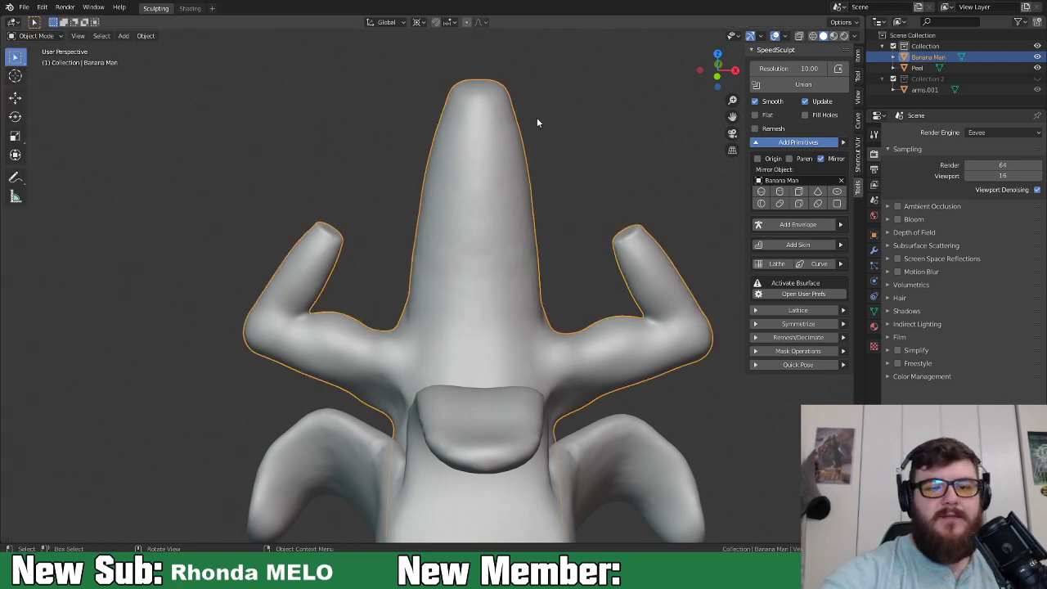
Add a cube primitive mirrored across Banana Man and place it in front of the banana's upper body.
{"action": "left_click", "coordinate": [798, 193]}
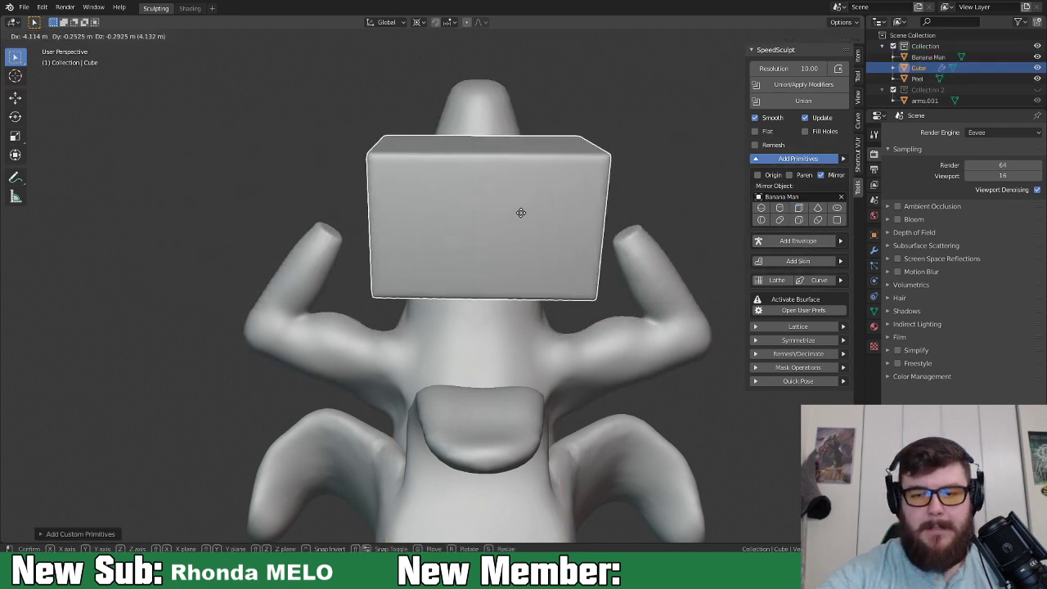
{"action": "left_click", "coordinate": [579, 231]}
{"action": "key", "text": "s"}
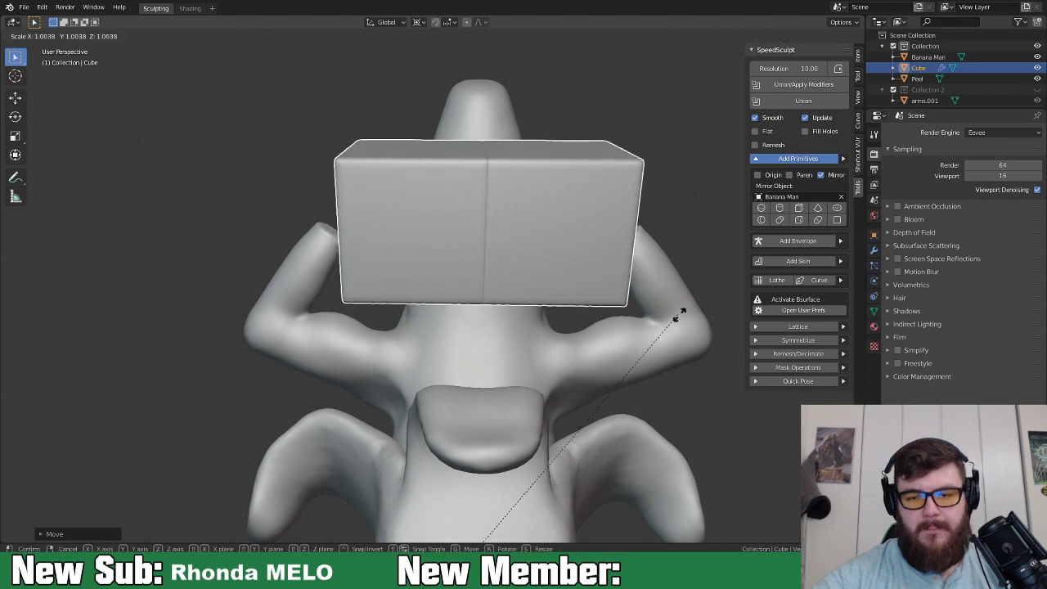
{"action": "left_click", "coordinate": [676, 326]}
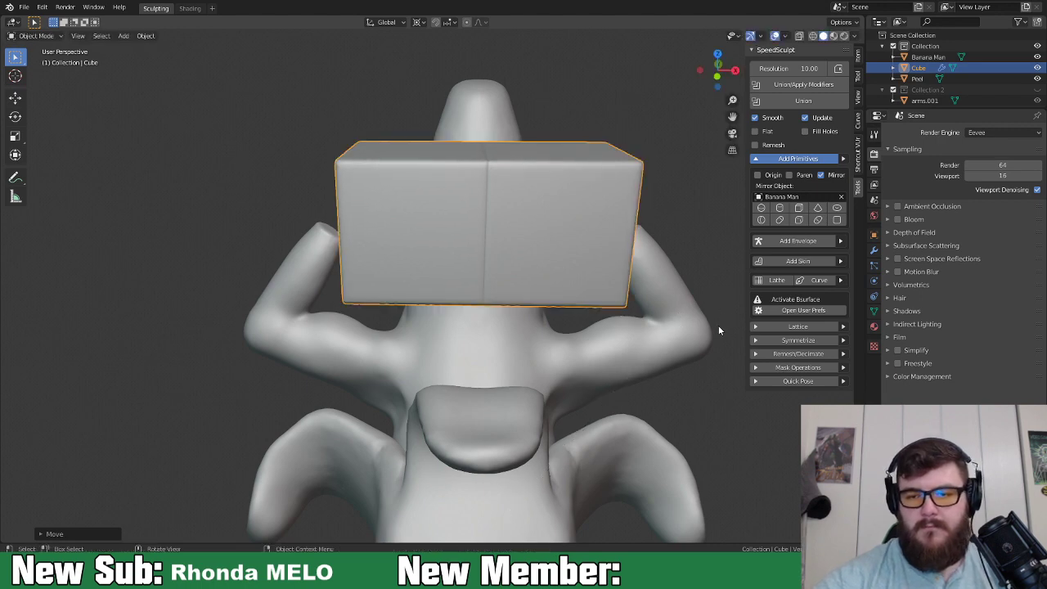
Set the mirrored cube's origin to its geometry.
{"action": "middle_click_drag", "start_coordinate": [678, 355], "coordinate": [651, 369]}
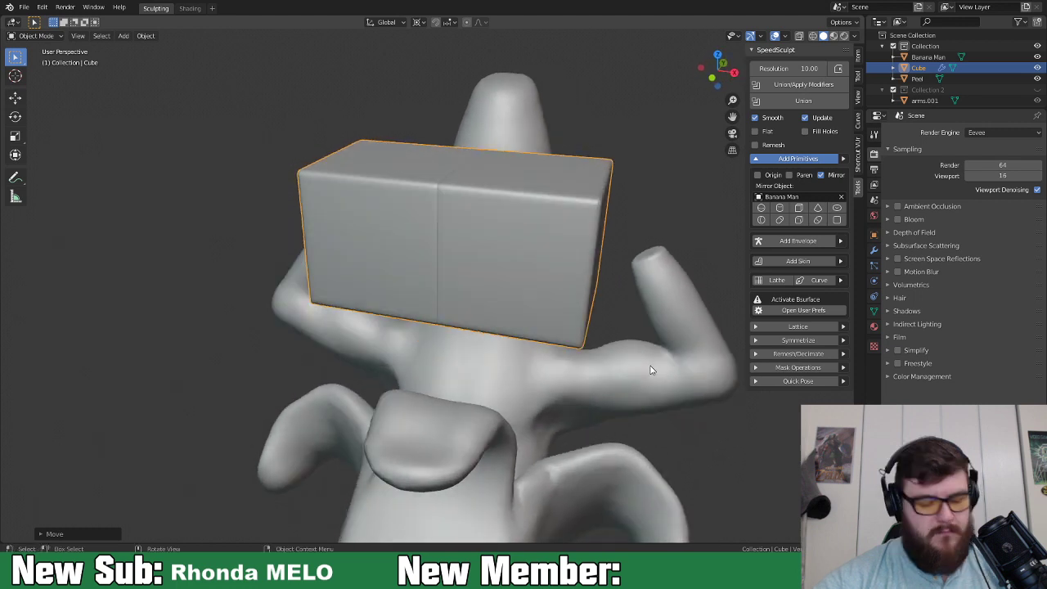
{"action": "right_click", "coordinate": [646, 298]}
{"action": "mouse_move", "coordinate": [630, 325]}
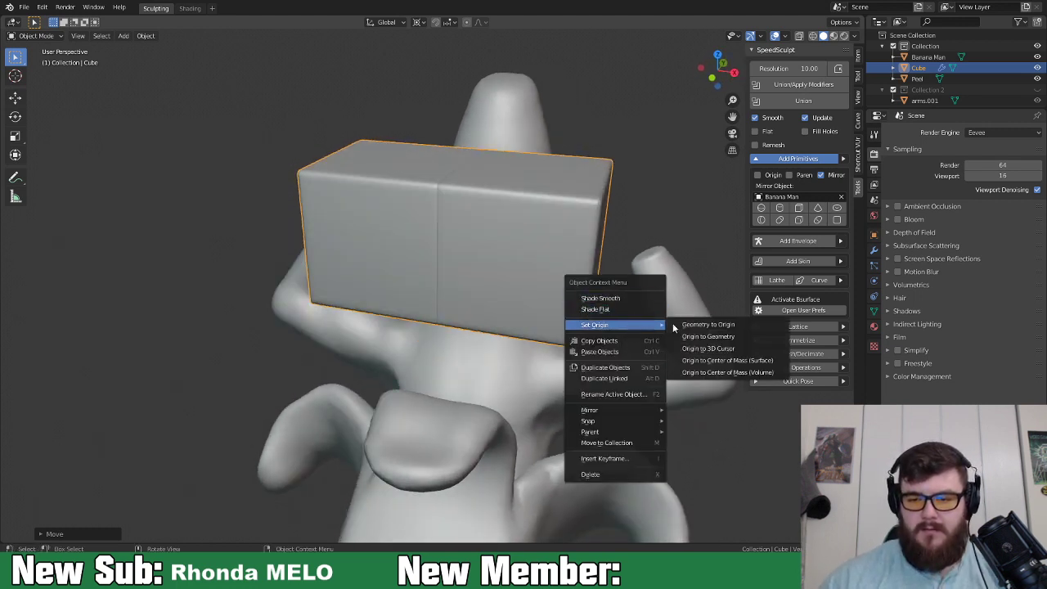
{"action": "left_click", "coordinate": [749, 337]}
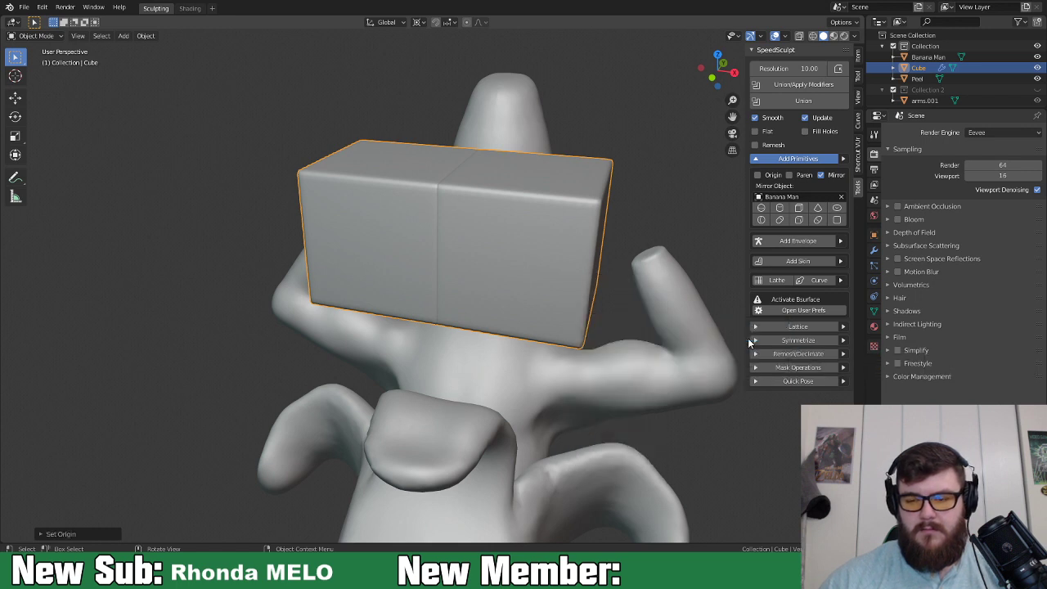
{"action": "right_click", "coordinate": [544, 274]}
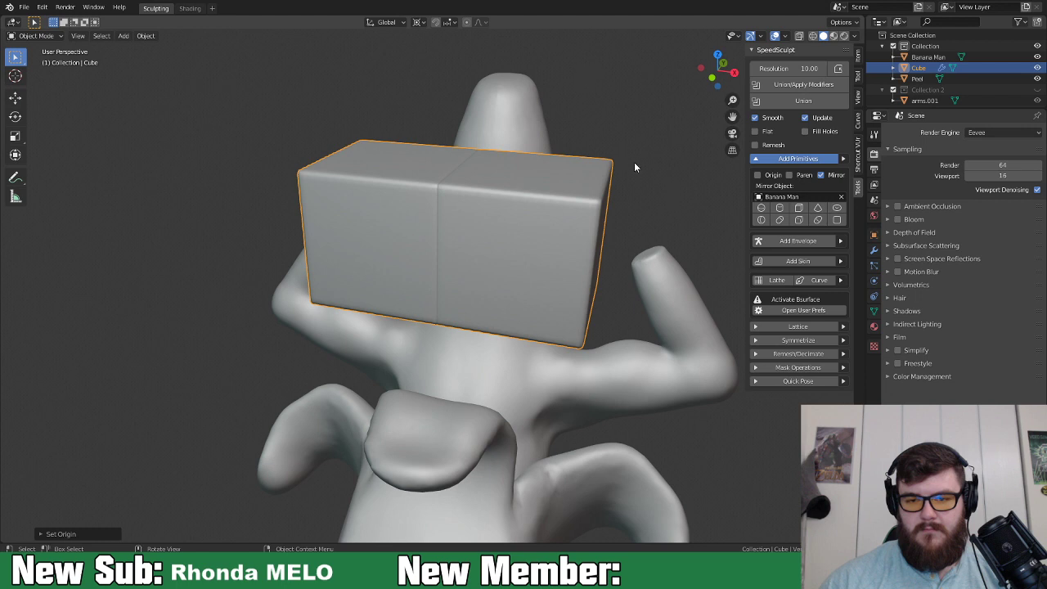
Scale the mirrored cubes down and move them up in front of the banana's upper body.
{"action": "key", "text": "s"}
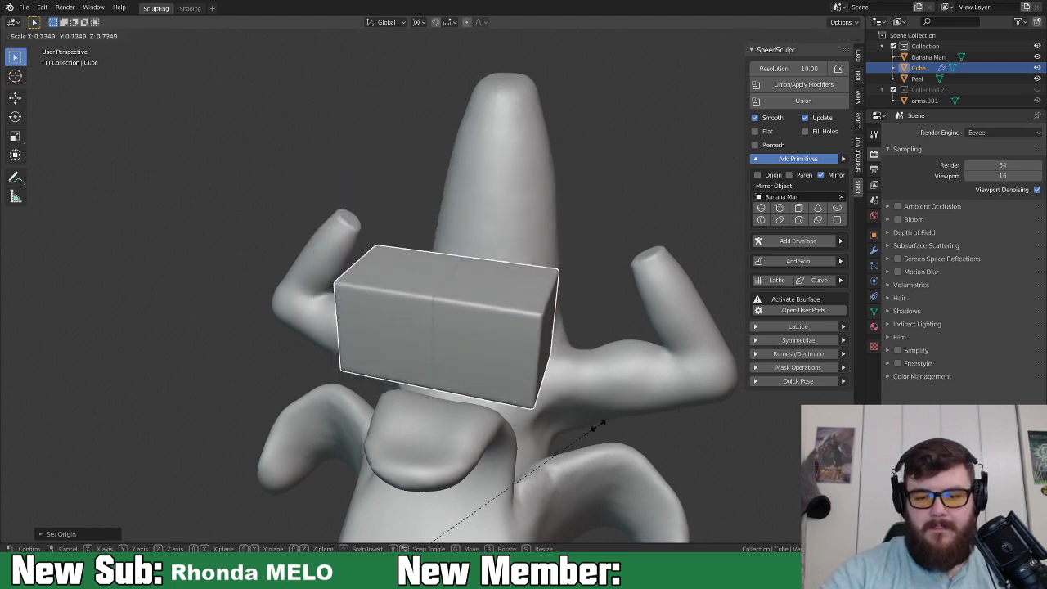
{"action": "left_click", "coordinate": [590, 426]}
{"action": "key", "text": "s"}
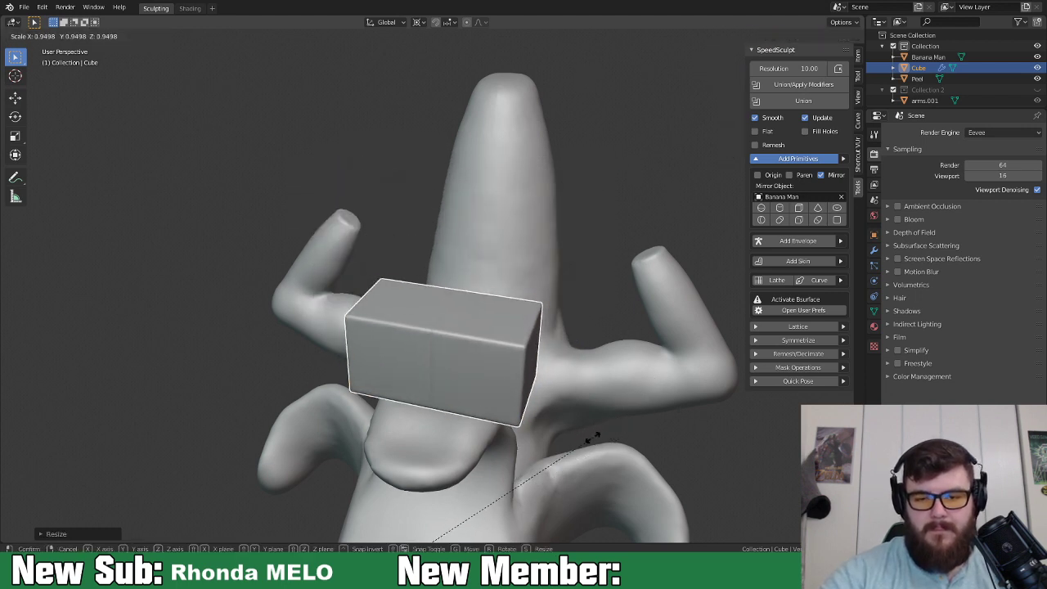
{"action": "left_click", "coordinate": [591, 439]}
{"action": "middle_click_drag", "start_coordinate": [576, 409], "coordinate": [601, 374]}
{"action": "key", "text": "g"}
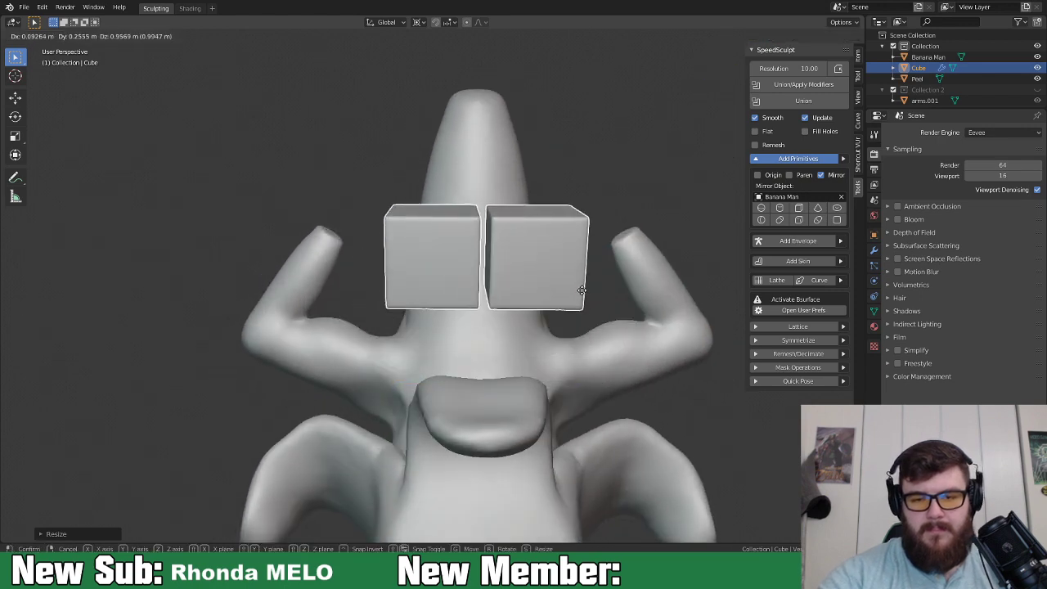
{"action": "left_click", "coordinate": [606, 307]}
Flatten the mirrored cubes into thin plates along the Y axis and move them along Y against the banana's front.
{"action": "middle_click_drag", "start_coordinate": [606, 308], "coordinate": [533, 324]}
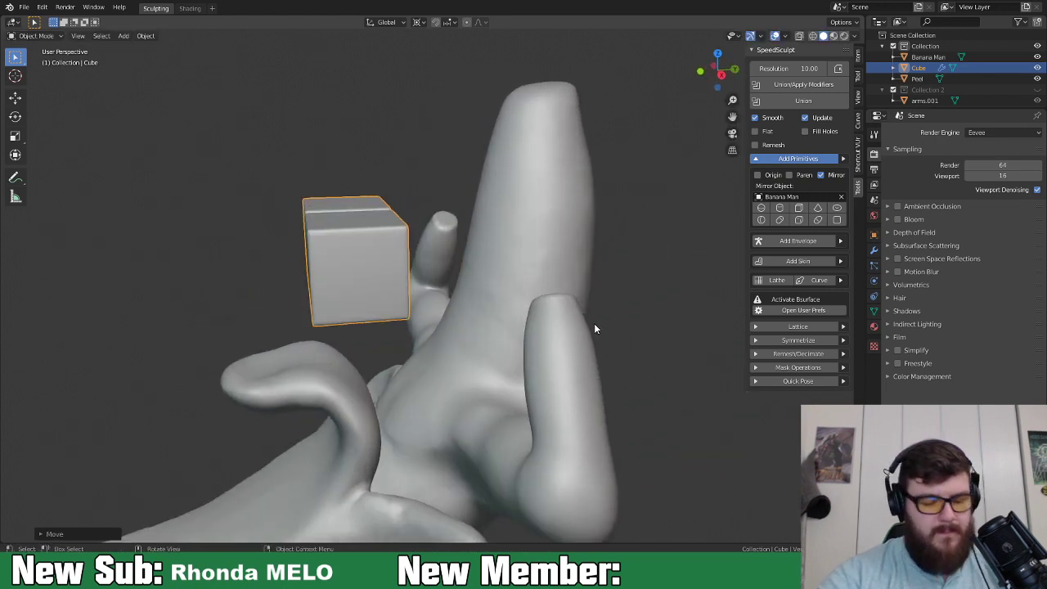
{"action": "key", "text": "s"}
{"action": "key", "text": "y"}
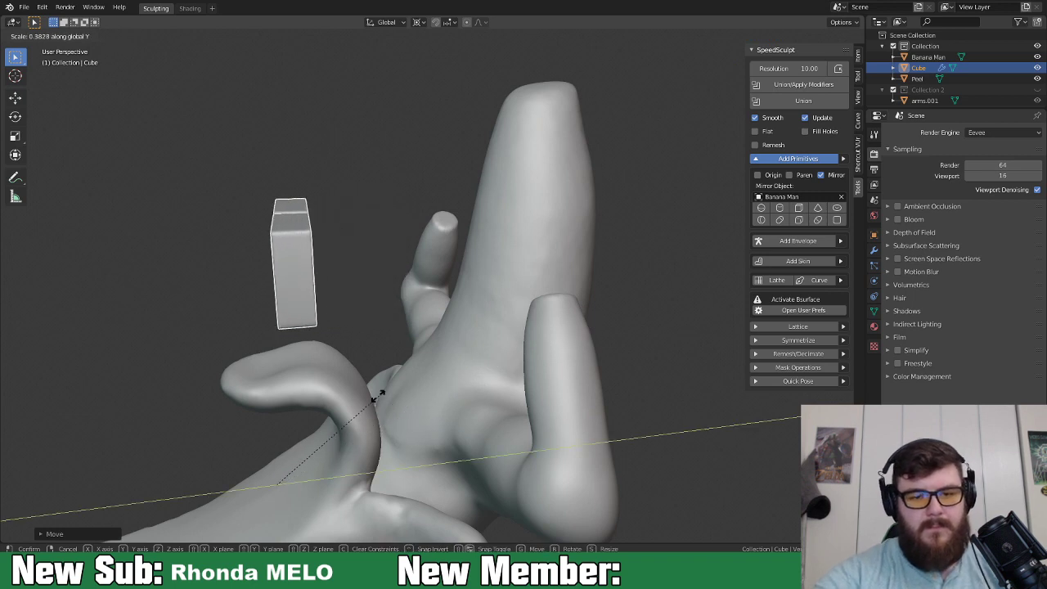
{"action": "left_click", "coordinate": [462, 382]}
{"action": "key", "text": "g"}
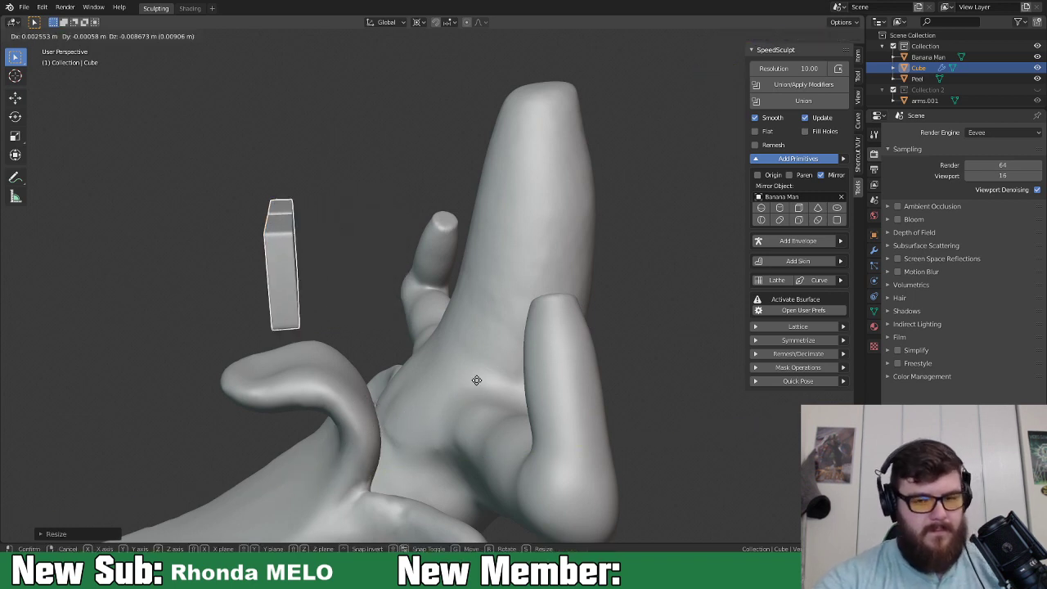
{"action": "key", "text": "y"}
{"action": "left_click", "coordinate": [649, 406]}
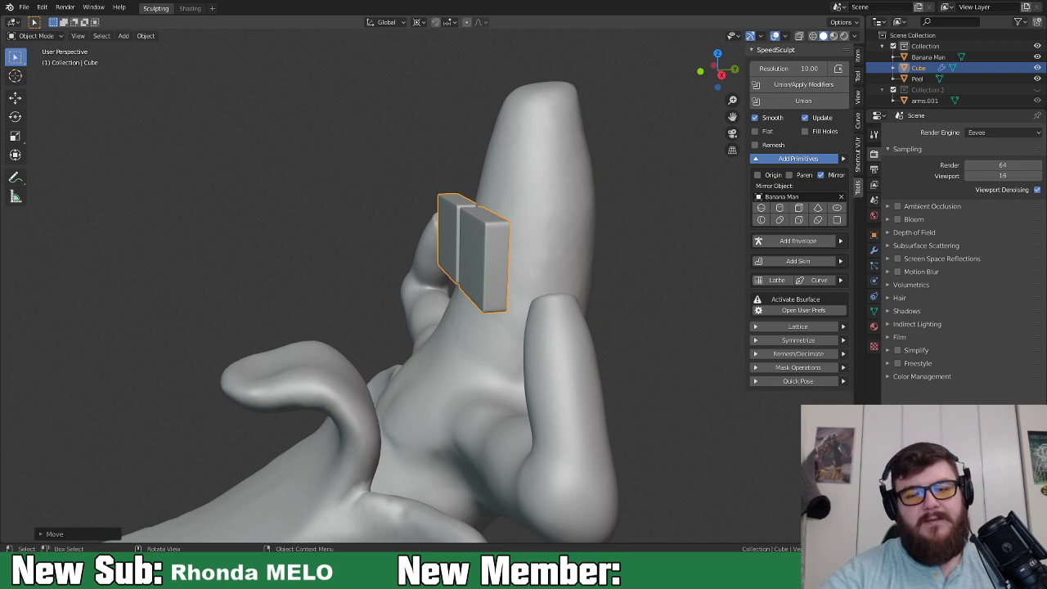
Rotate the flattened cubes to adjust their tilt against the banana's front.
{"action": "mouse_move", "coordinate": [556, 315]}
{"action": "middle_mouse_down"}
{"action": "mouse_move", "coordinate": [685, 307]}
{"action": "mouse_move", "coordinate": [682, 324]}
{"action": "mouse_move", "coordinate": [647, 305]}
{"action": "middle_mouse_up"}
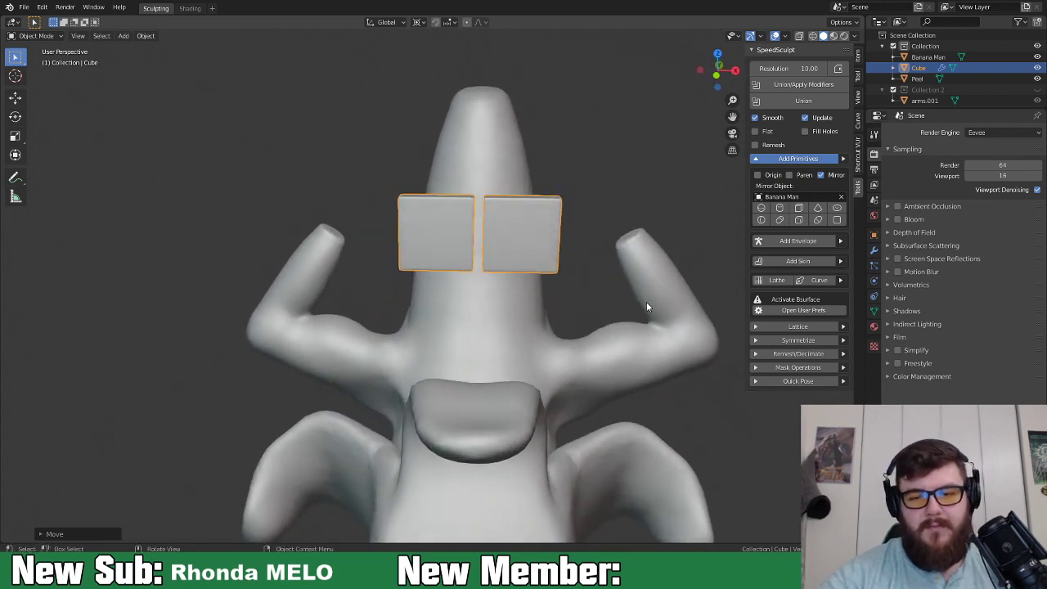
{"action": "mouse_move", "coordinate": [653, 326]}
{"action": "middle_mouse_down"}
{"action": "mouse_move", "coordinate": [574, 324]}
{"action": "mouse_move", "coordinate": [569, 342]}
{"action": "middle_mouse_up"}
{"action": "key", "text": "r"}
{"action": "left_click", "coordinate": [638, 324]}
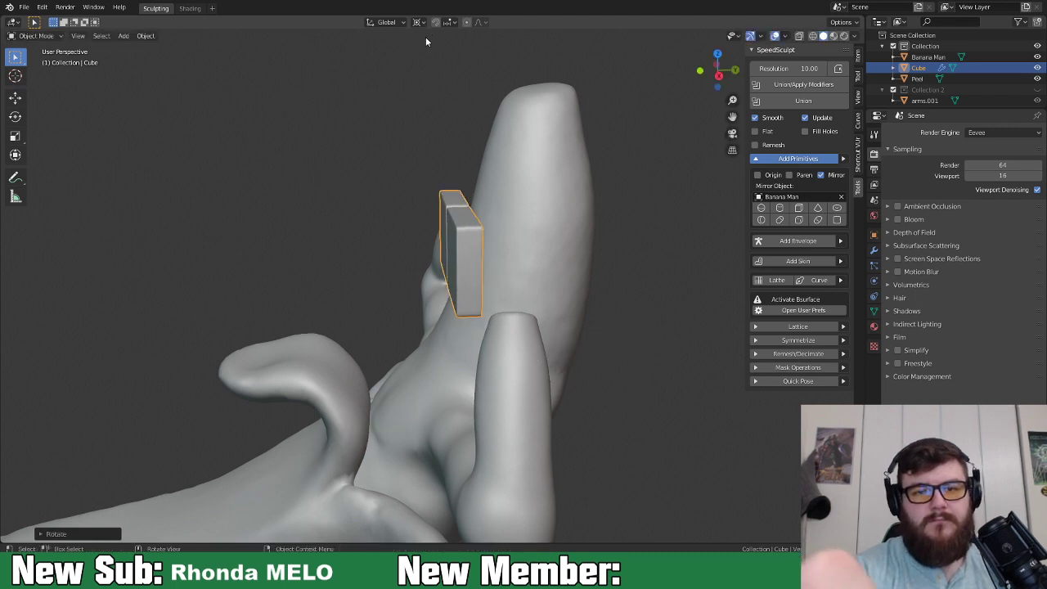
Shrink the flattened cubes slightly and reposition them over the front of the banana above the arms.
{"action": "middle_click_drag", "start_coordinate": [548, 316], "coordinate": [663, 306]}
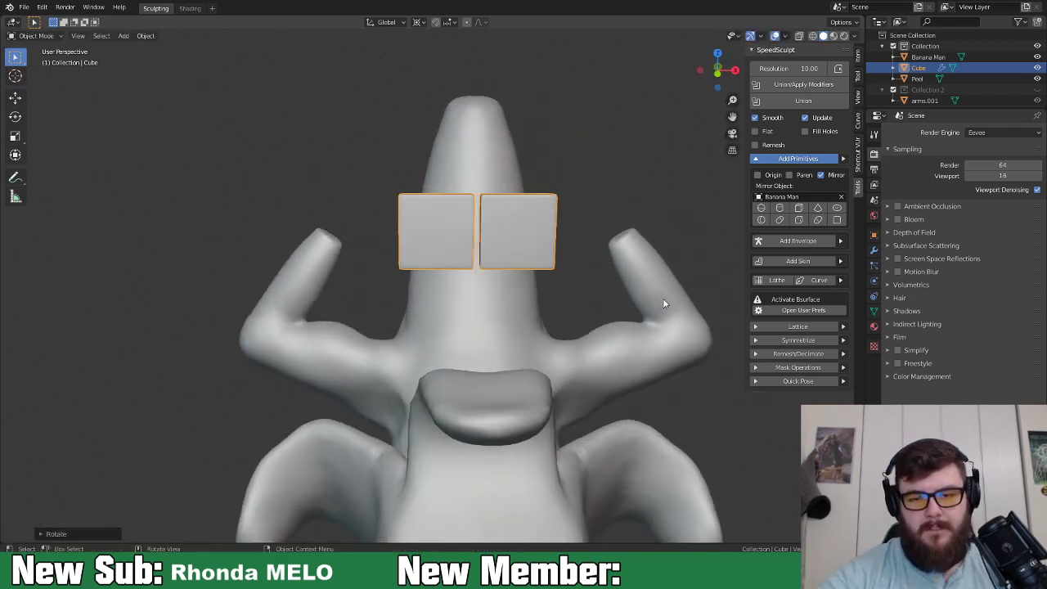
{"action": "key", "text": "s"}
{"action": "left_click", "coordinate": [564, 299]}
{"action": "key", "text": "g"}
{"action": "left_click", "coordinate": [561, 270]}
Enter Edit Mode on the flattened cube, return to Object Mode and delete the cube.
{"action": "middle_click_drag", "start_coordinate": [562, 269], "coordinate": [620, 307]}
{"action": "key", "text": "Tab"}
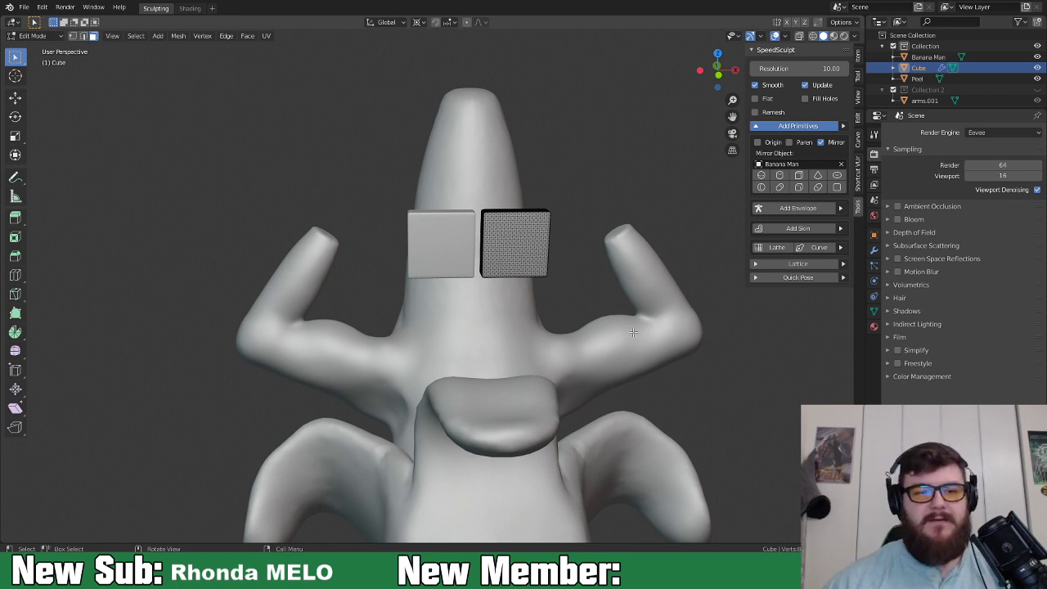
{"action": "left_click", "coordinate": [45, 36]}
{"action": "left_click", "coordinate": [45, 52]}
{"action": "key", "text": "x"}
{"action": "left_click", "coordinate": [530, 227]}
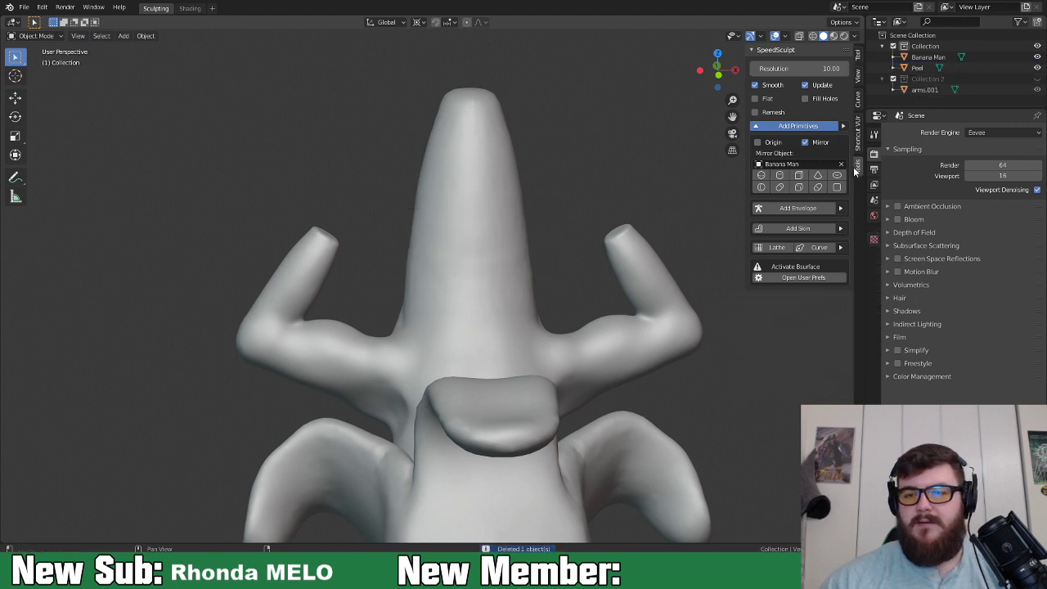
Add a Modeling workspace from the General workspace set.
{"action": "left_click", "coordinate": [212, 8]}
{"action": "mouse_move", "coordinate": [200, 32]}
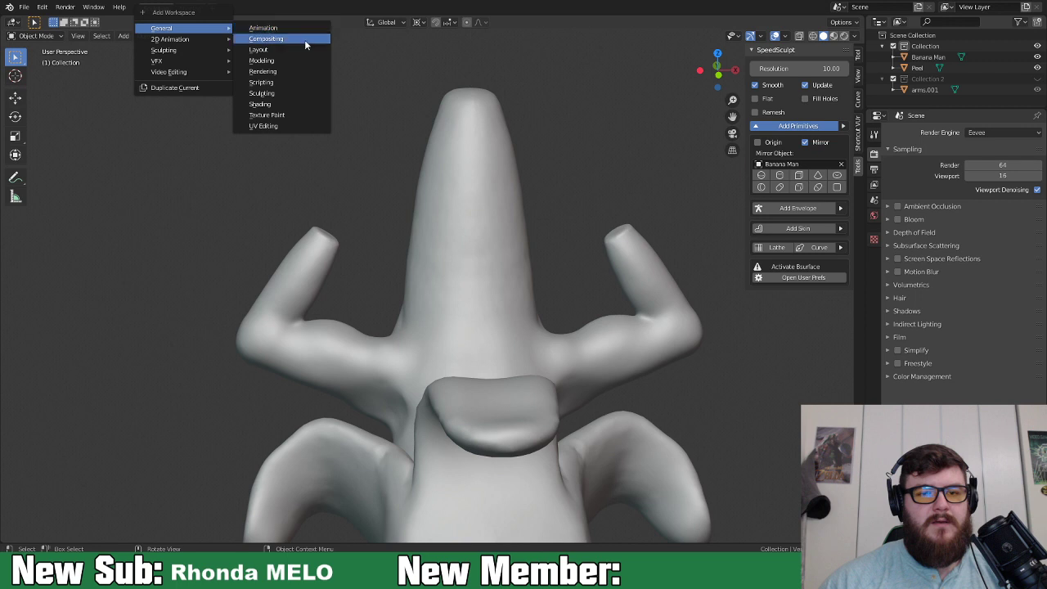
{"action": "left_click", "coordinate": [297, 61]}
Add a mesh plane and set its X rotation to 90° so that it stands upright.
{"action": "middle_click_drag", "start_coordinate": [412, 243], "coordinate": [496, 221]}
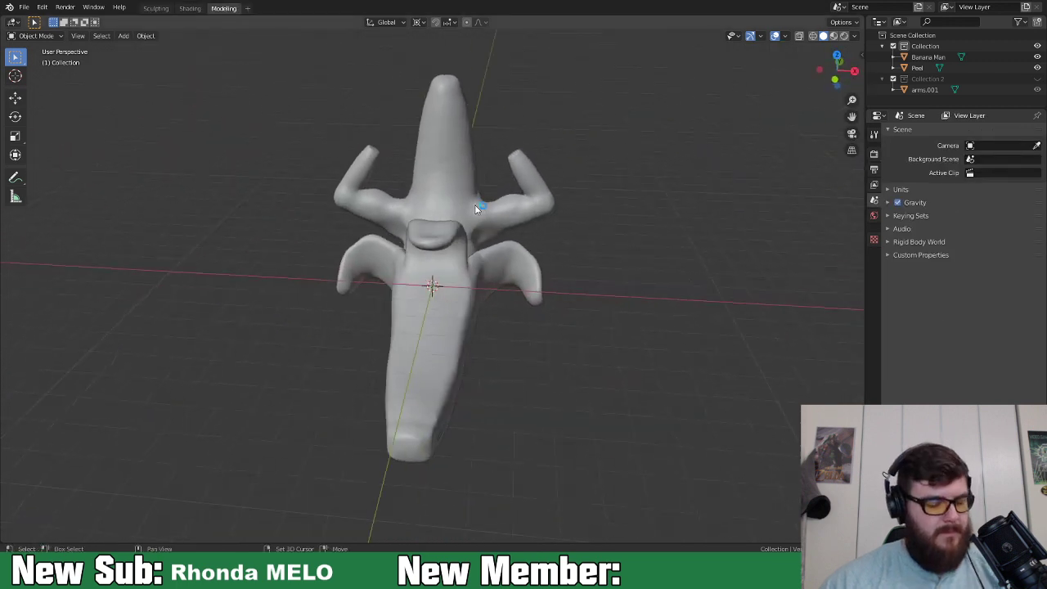
{"action": "key", "text": "shift+a"}
{"action": "mouse_move", "coordinate": [473, 205]}
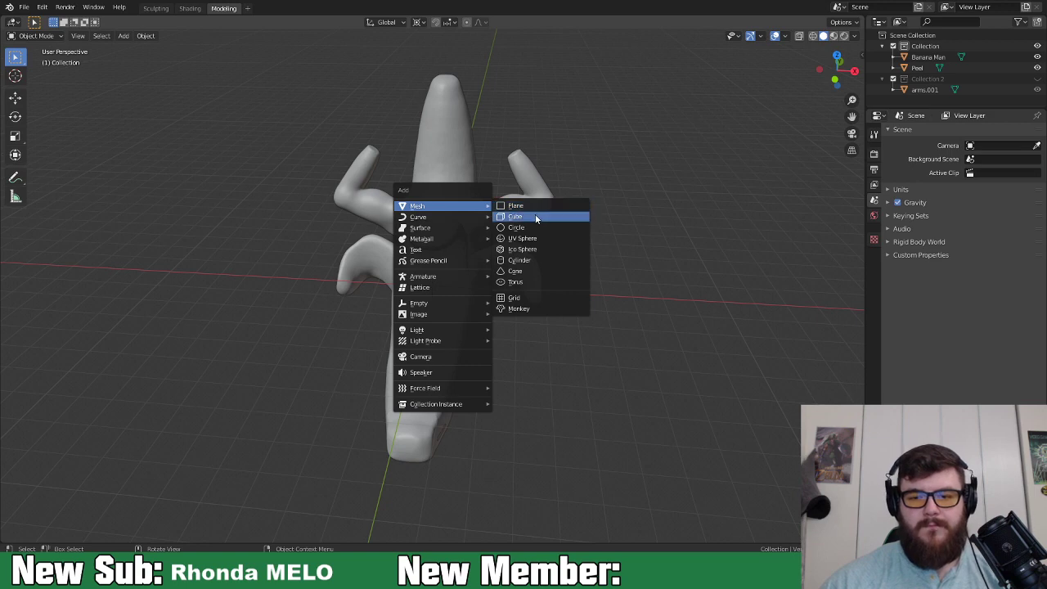
{"action": "left_click", "coordinate": [536, 205]}
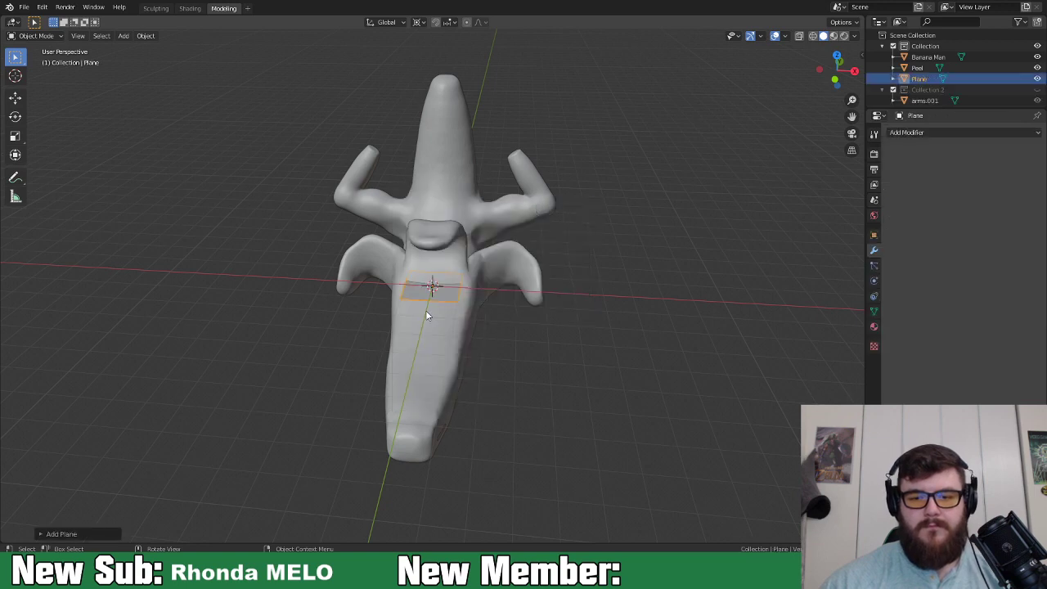
{"action": "left_click", "coordinate": [50, 534]}
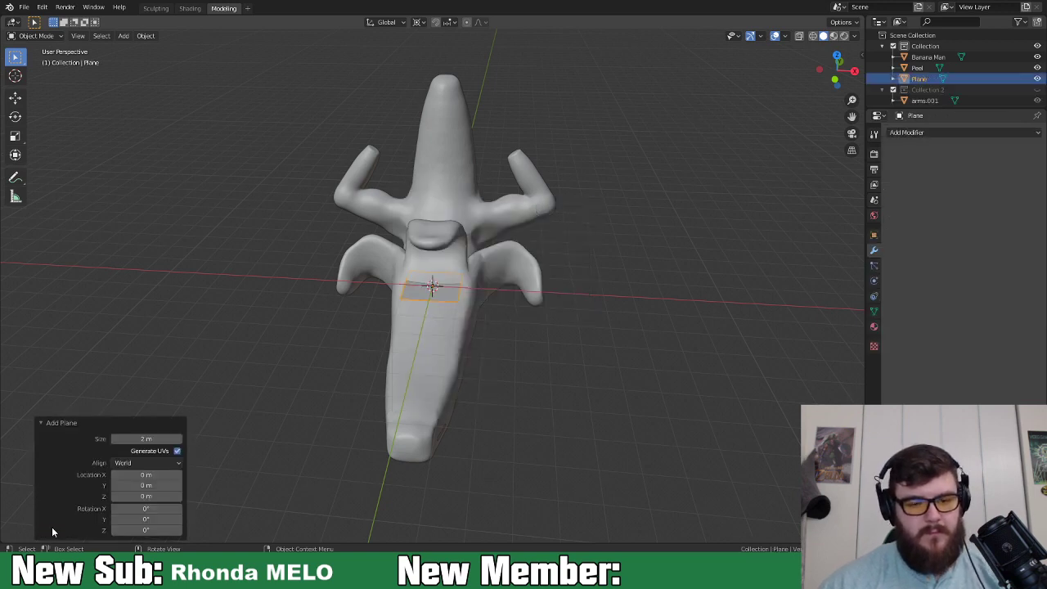
{"action": "key", "text": "KP_9"}
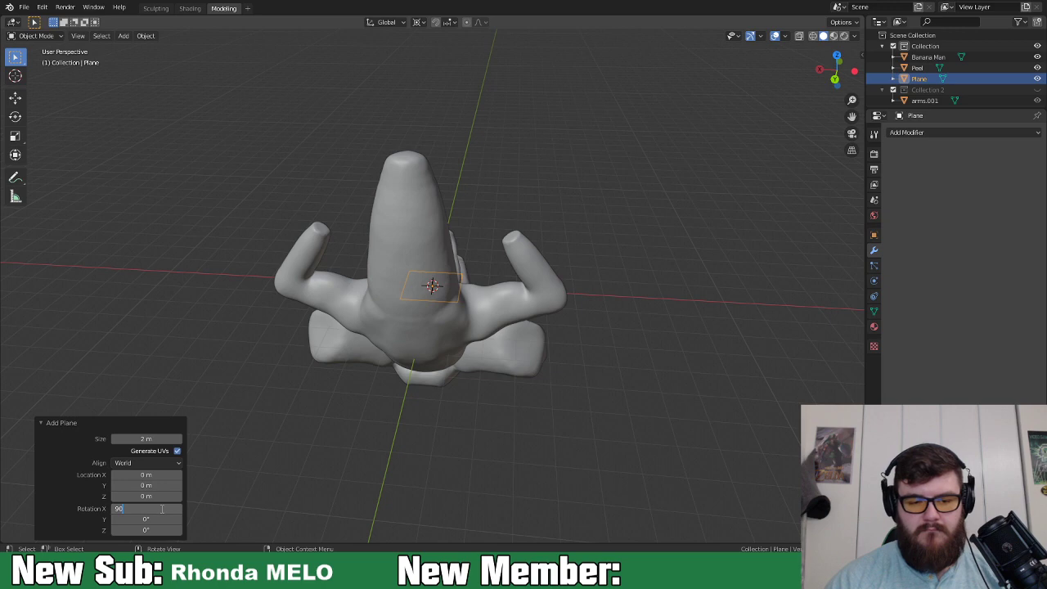
{"action": "key", "text": "Return"}
{"action": "middle_click_drag", "start_coordinate": [597, 337], "coordinate": [397, 301]}
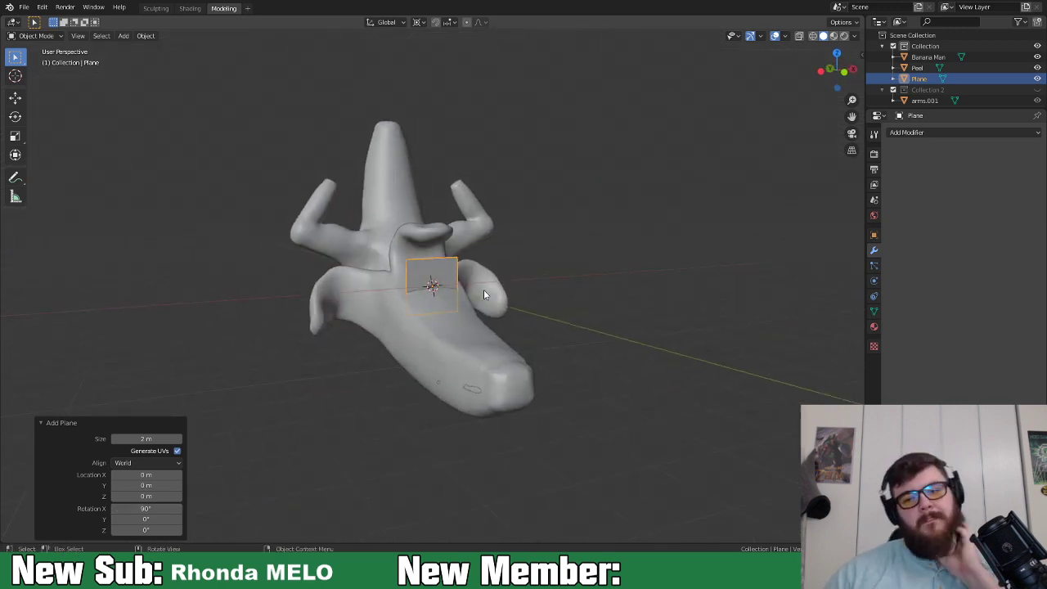
In front view, move the plane up about 3.99 m and 0.71 m along X onto the banana's upper body.
{"action": "key", "text": "KP_1"}
{"action": "scroll", "coordinate": [477, 242], "scroll_direction": "up", "scroll_amount": 6}
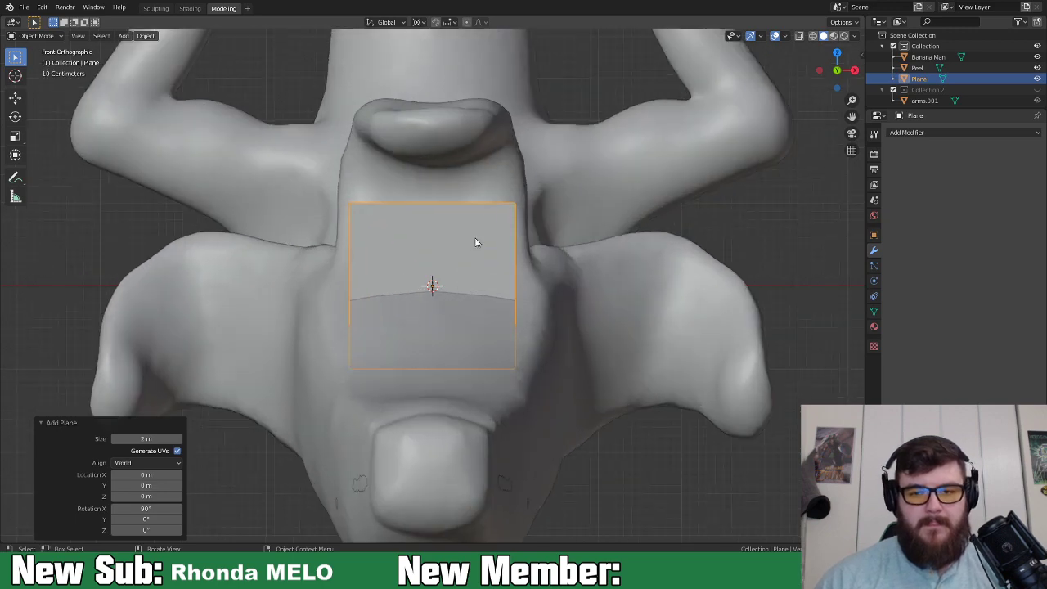
{"action": "scroll", "coordinate": [477, 242], "scroll_direction": "down", "scroll_amount": 3}
{"action": "middle_click_drag", "start_coordinate": [522, 216], "coordinate": [473, 361], "text": "shift"}
{"action": "key", "text": "g"}
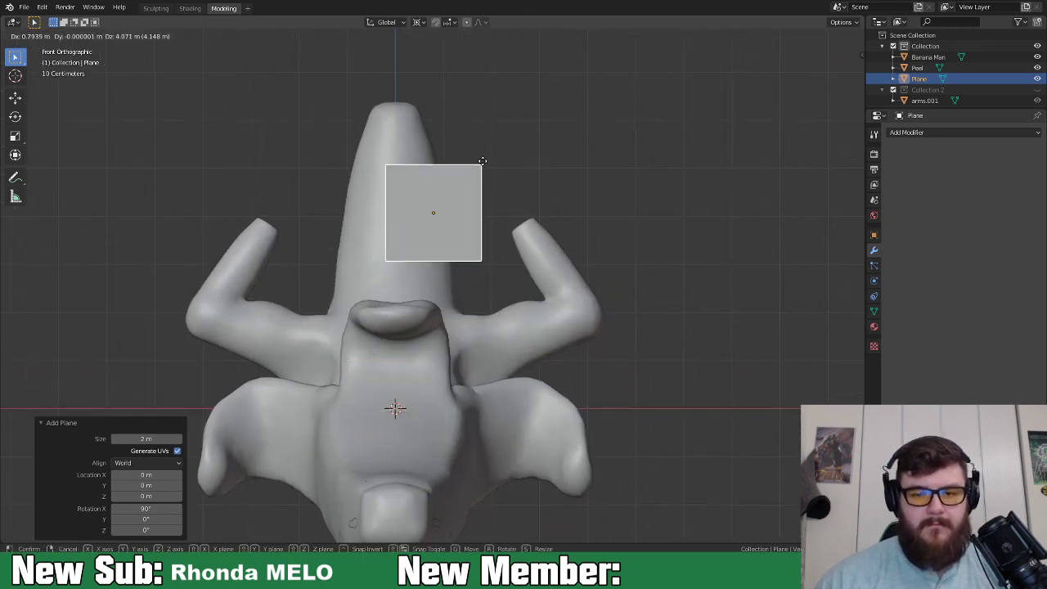
{"action": "left_click", "coordinate": [481, 163]}
Change the transform pivot point, scale the plane down to about 0.458 and shift it slightly inward over the banana's face.
{"action": "key", "text": "s"}
{"action": "left_click", "coordinate": [502, 208]}
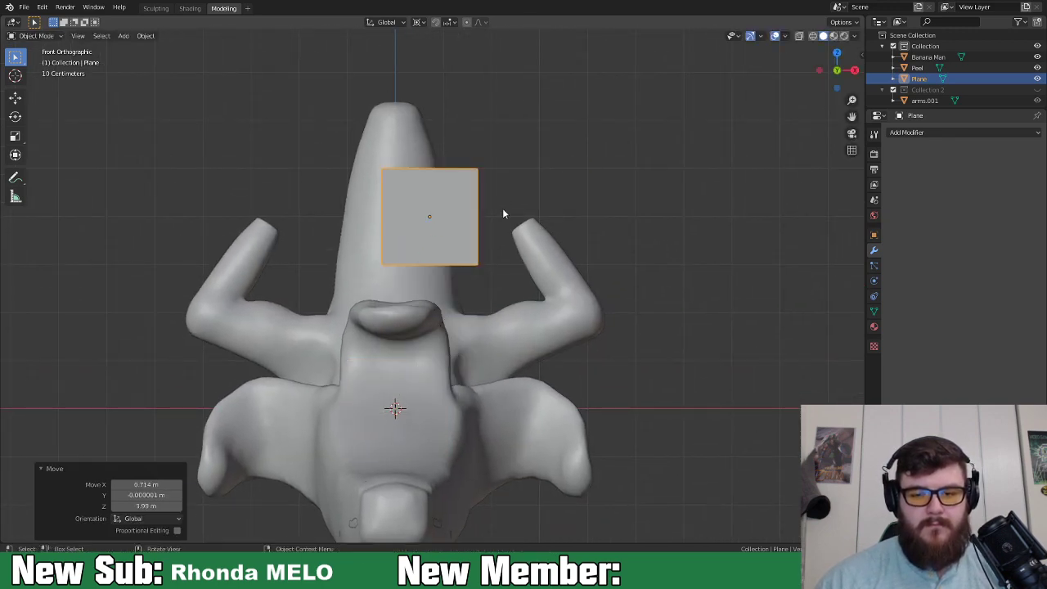
{"action": "left_click", "coordinate": [417, 22]}
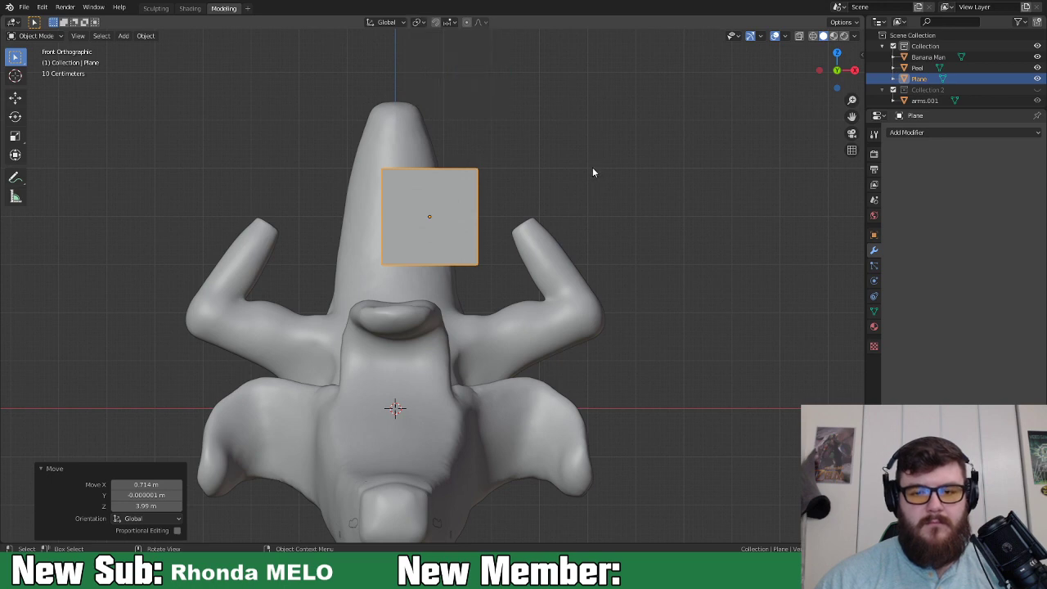
{"action": "key", "text": "s"}
{"action": "left_click", "coordinate": [480, 227]}
{"action": "key", "text": "g"}
{"action": "left_click", "coordinate": [471, 225]}
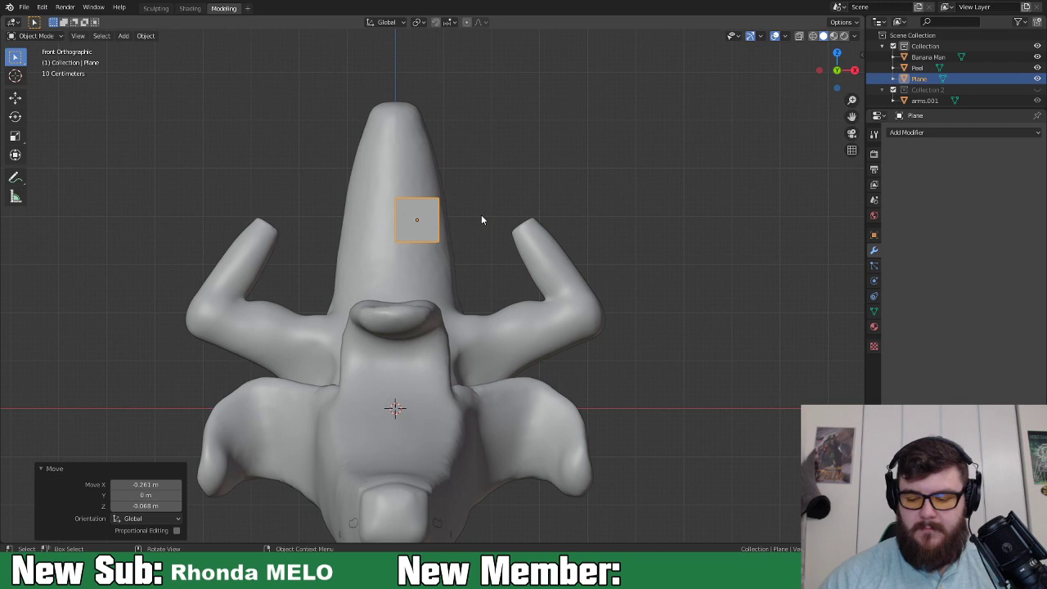
In side view, move the plane along Y to about 3.08 m, close to the front of the banana's upper body.
{"action": "key", "text": "KP_3"}
{"action": "key", "text": "y"}
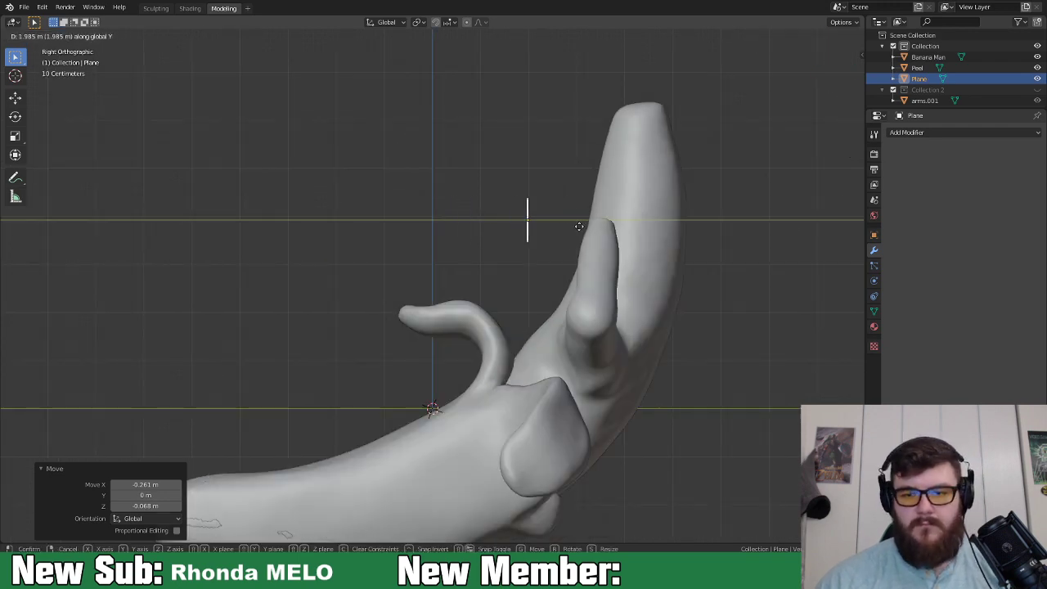
{"action": "left_click", "coordinate": [629, 222]}
{"action": "middle_click_drag", "start_coordinate": [629, 221], "coordinate": [657, 264]}
{"action": "scroll", "coordinate": [573, 260], "scroll_direction": "up", "scroll_amount": 3}
{"action": "middle_click_drag", "start_coordinate": [402, 229], "coordinate": [360, 273]}
{"action": "key", "text": "Tab"}
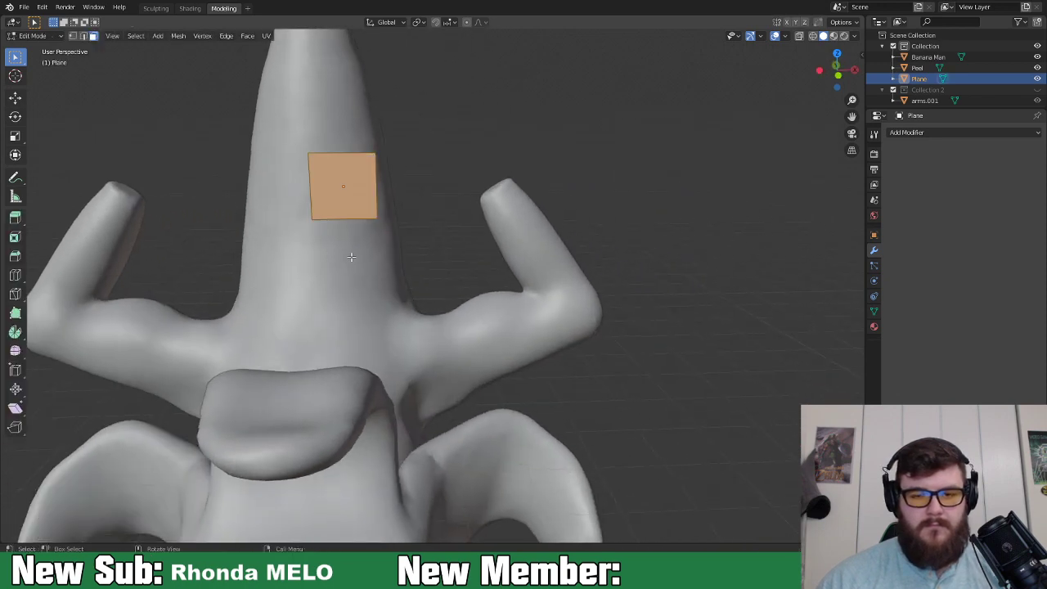
{"action": "key", "text": "Tab"}
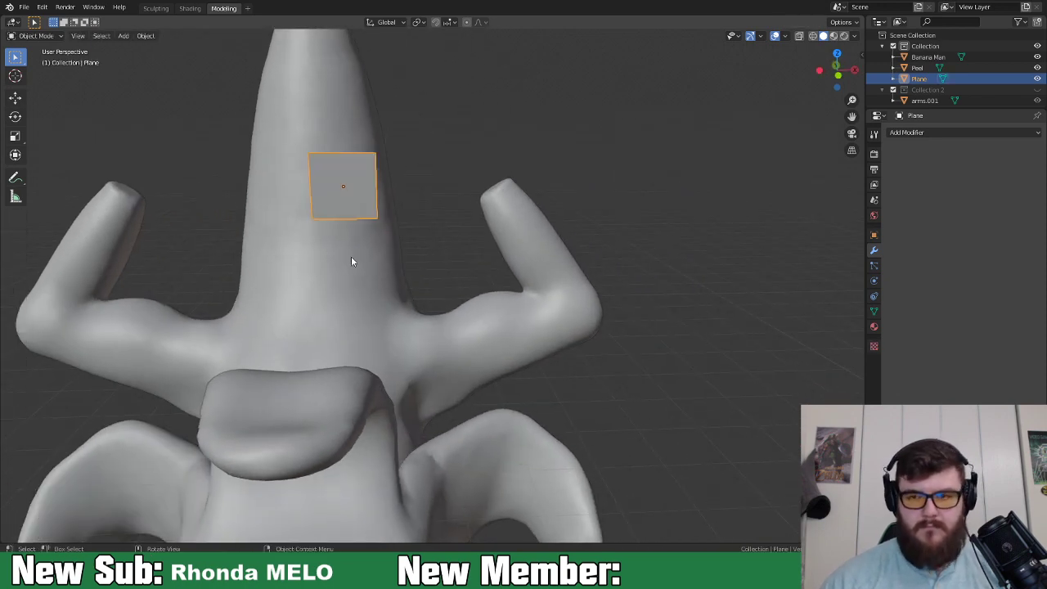
Set the plane's X location to 0 m to centre it on the banana.
{"action": "key", "text": "n"}
{"action": "left_click", "coordinate": [800, 76]}
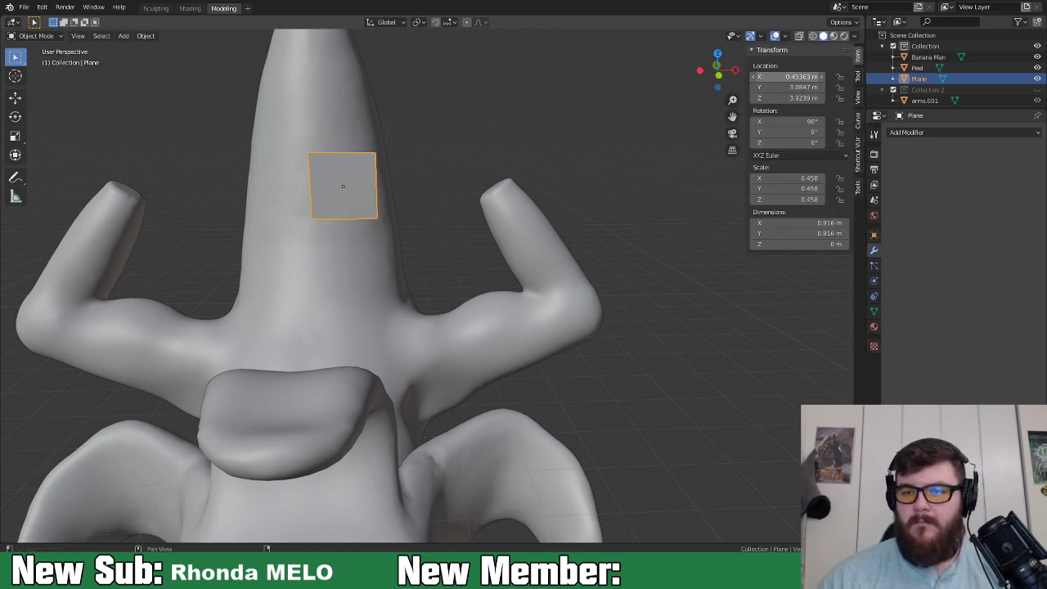
{"action": "type", "text": "0"}
{"action": "key", "text": "Return"}
In Edit Mode, move the plane's face about 0.7 m along X and add a Mirror modifier.
{"action": "middle_click_drag", "start_coordinate": [409, 128], "coordinate": [616, 367]}
{"action": "scroll", "coordinate": [458, 189], "scroll_direction": "up", "scroll_amount": 2}
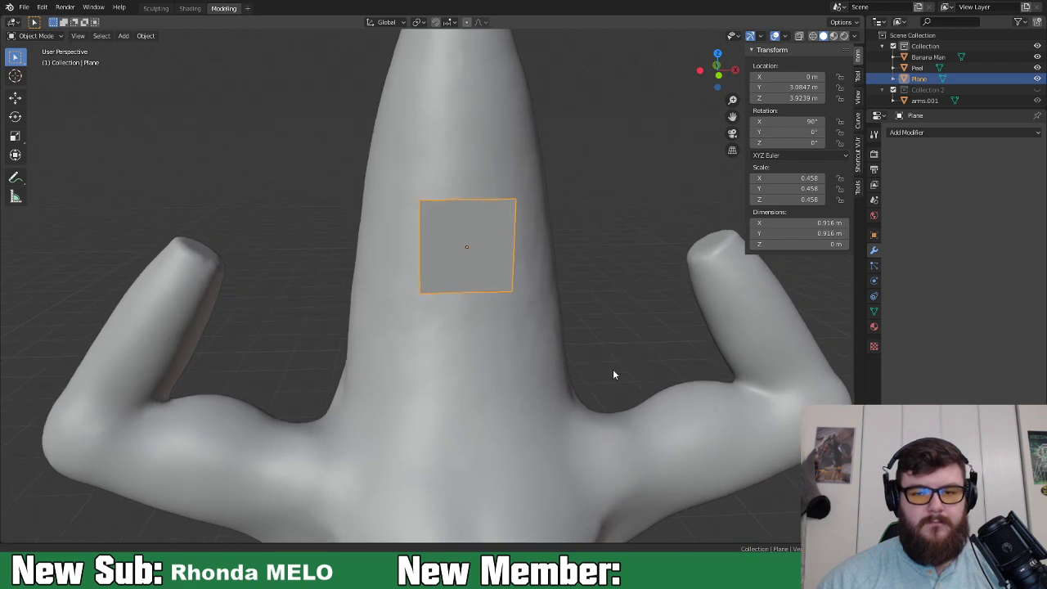
{"action": "key", "text": "KP_Decimal"}
{"action": "scroll", "coordinate": [560, 343], "scroll_direction": "down", "scroll_amount": 5}
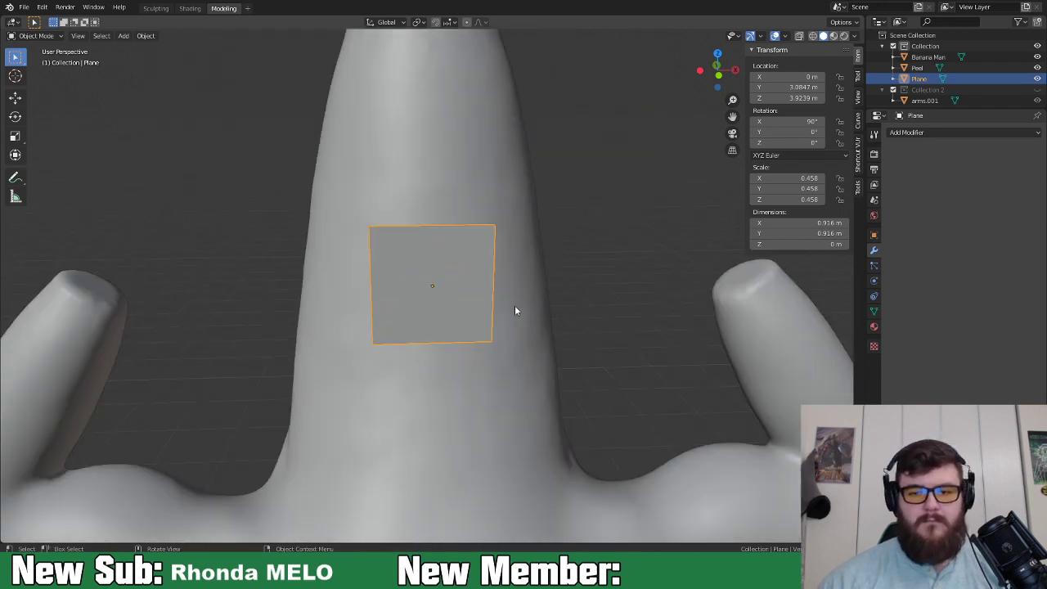
{"action": "key", "text": "Tab"}
{"action": "key", "text": "g"}
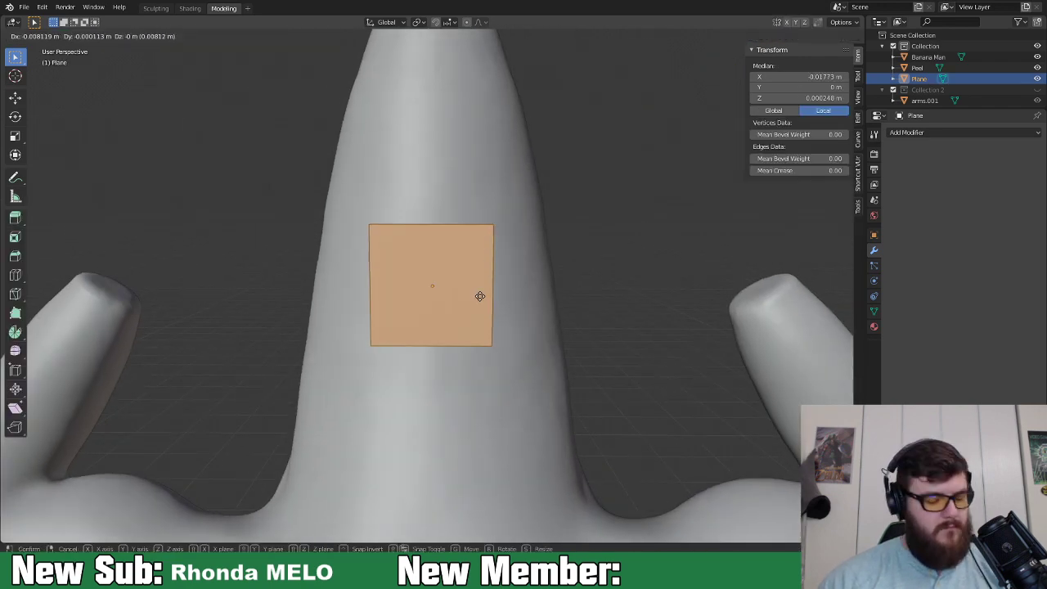
{"action": "key", "text": "x"}
{"action": "left_click", "coordinate": [574, 318]}
{"action": "left_click", "coordinate": [913, 133]}
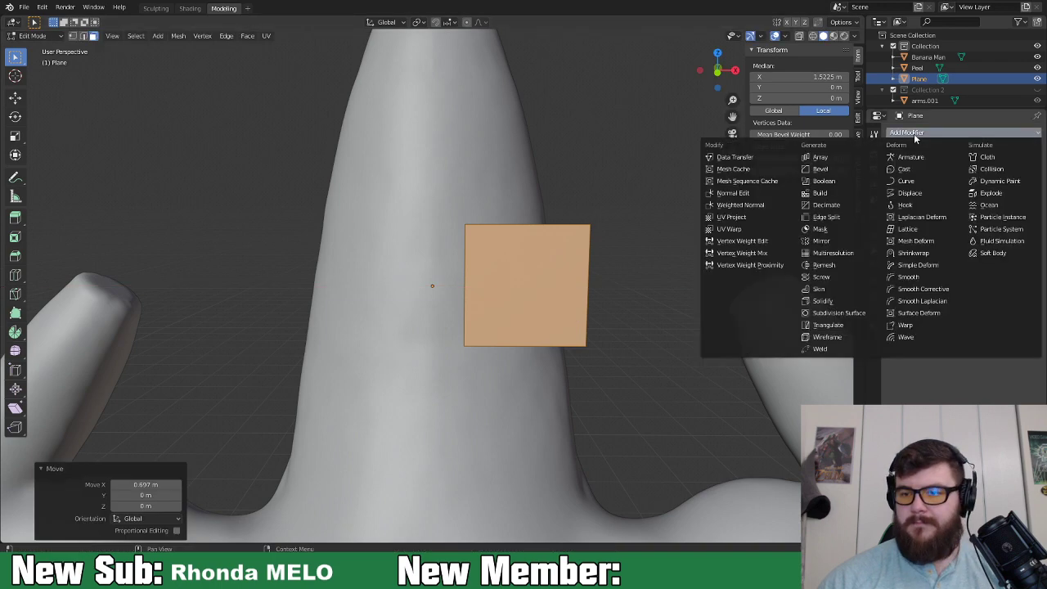
{"action": "left_click", "coordinate": [821, 240]}
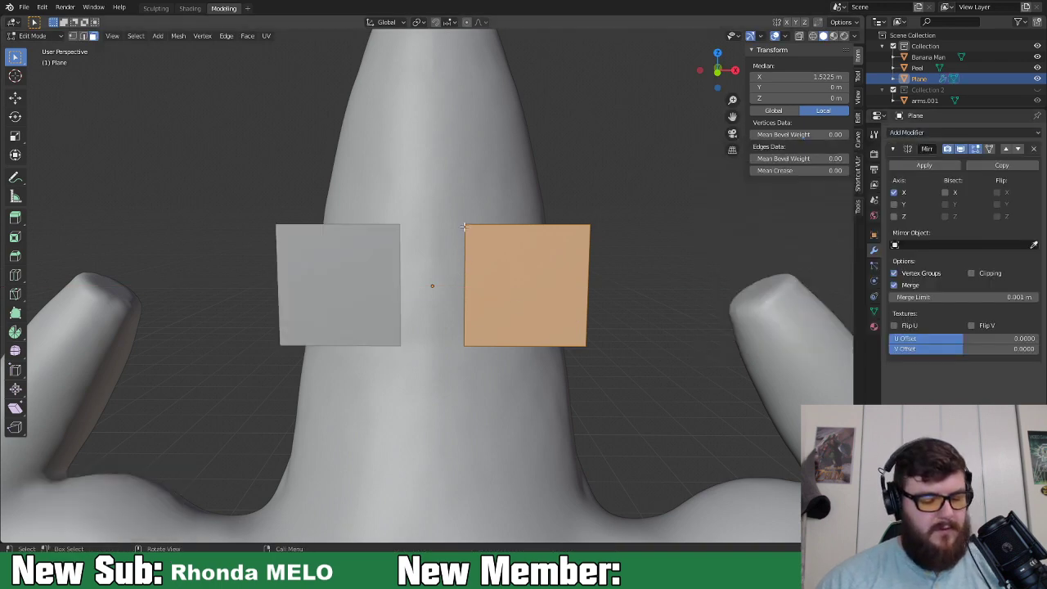
Add three evenly spaced horizontal loop cuts across the unmirrored square.
{"action": "key", "text": "ctrl+r"}
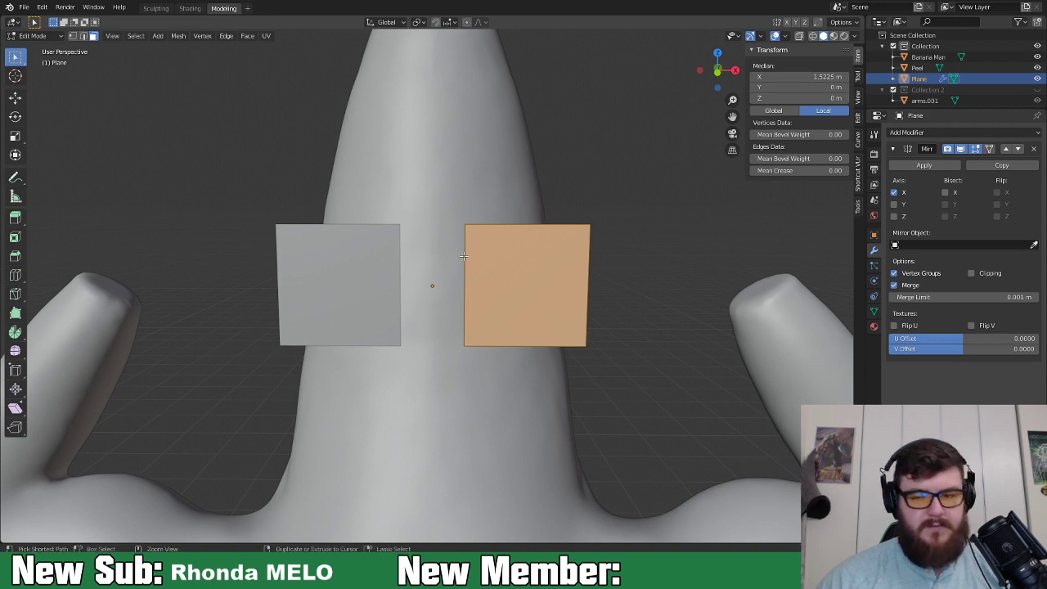
{"action": "scroll", "coordinate": [469, 260], "scroll_direction": "up", "scroll_amount": 2}
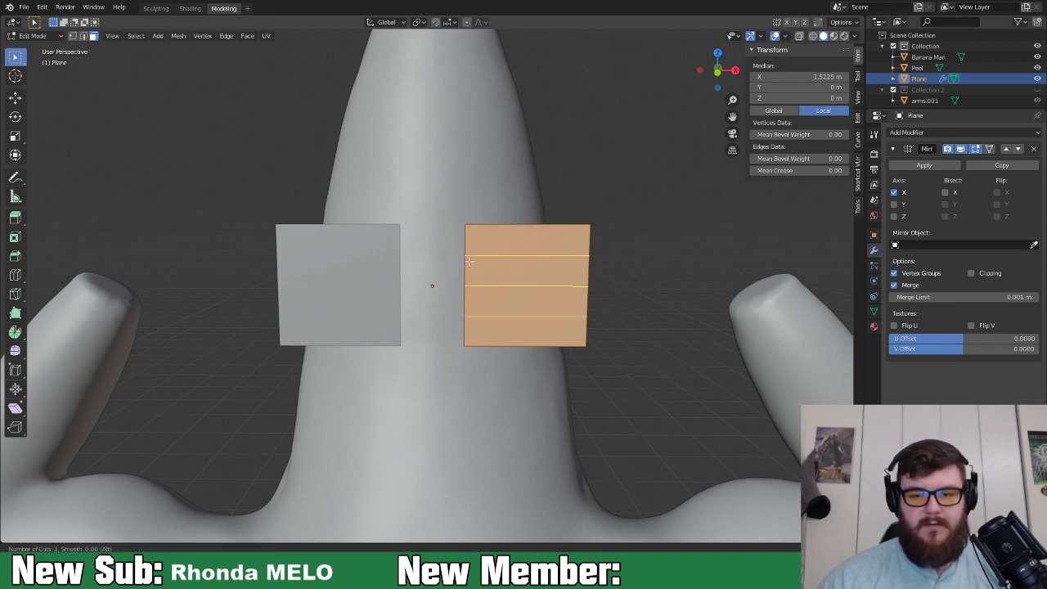
{"action": "left_click", "coordinate": [469, 260]}
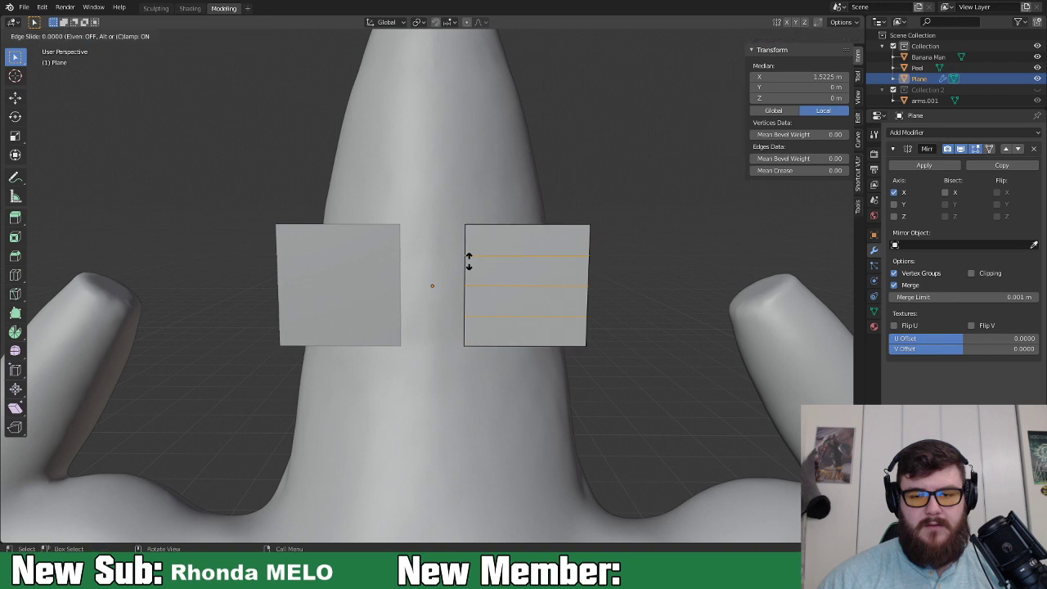
{"action": "right_click", "coordinate": [468, 260]}
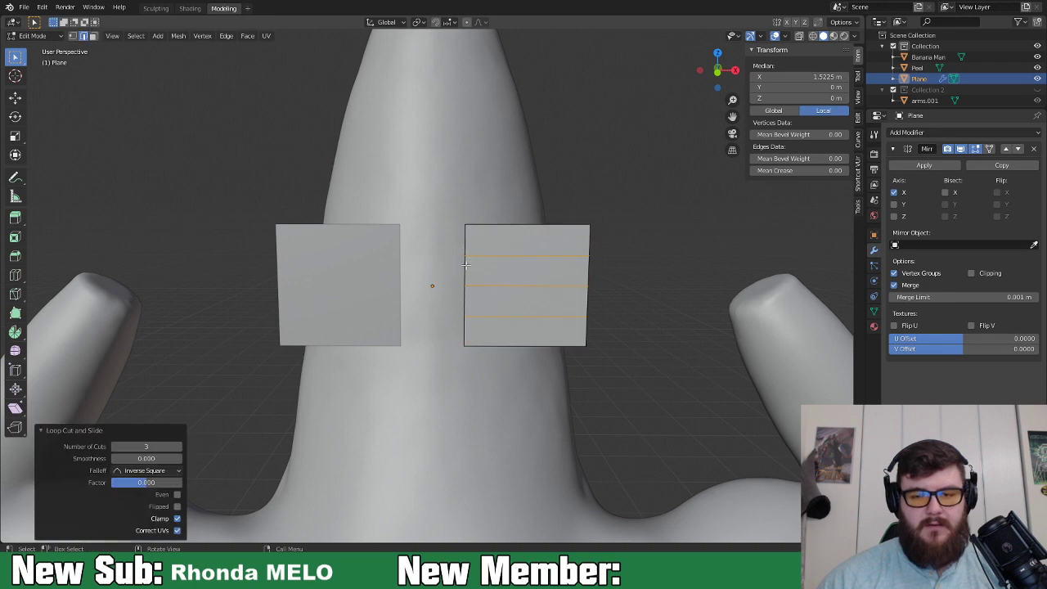
Extrude the two upper inner edges of the square about 0.23 m along X toward the centre as a bridge.
{"action": "left_click", "coordinate": [465, 270]}
{"action": "left_click", "coordinate": [464, 244], "text": "shift"}
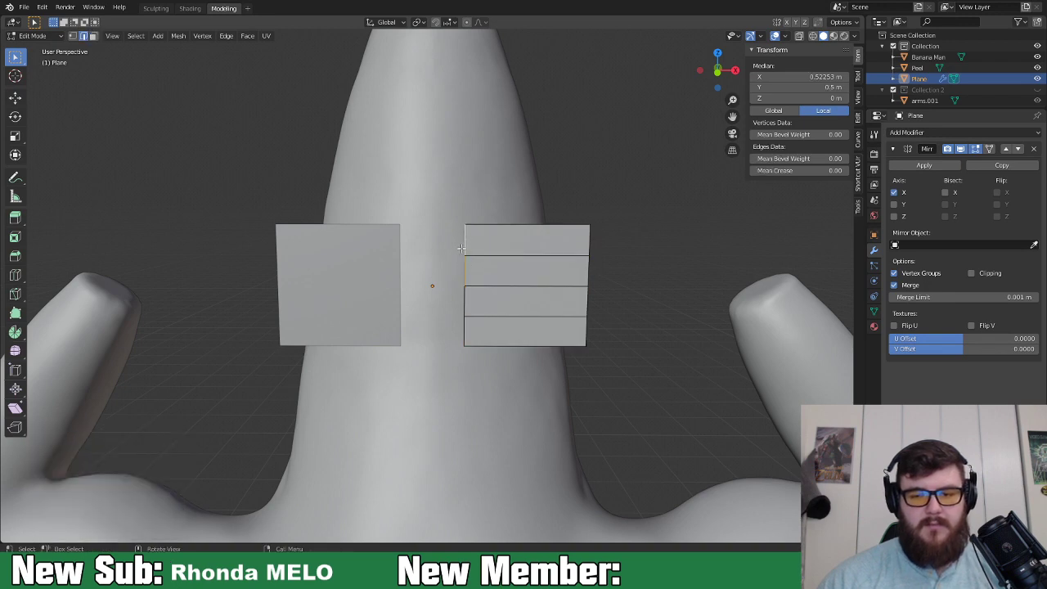
{"action": "key", "text": "g"}
{"action": "key", "text": "x"}
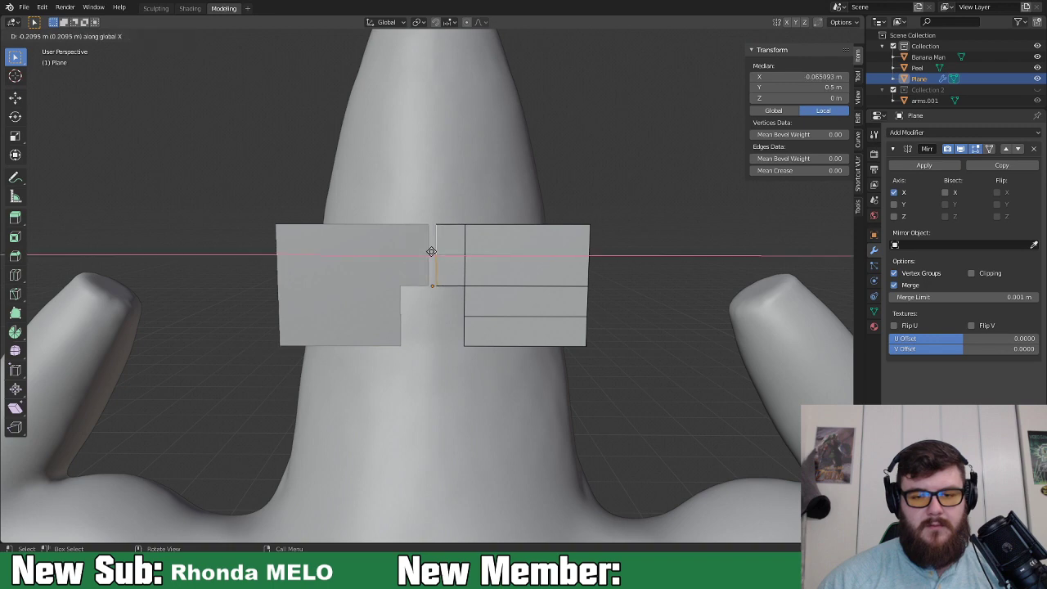
{"action": "left_click", "coordinate": [428, 253]}
Enable Clipping on the Mirror modifier and move the bridge edges along X onto the mirror centre.
{"action": "left_click", "coordinate": [971, 273]}
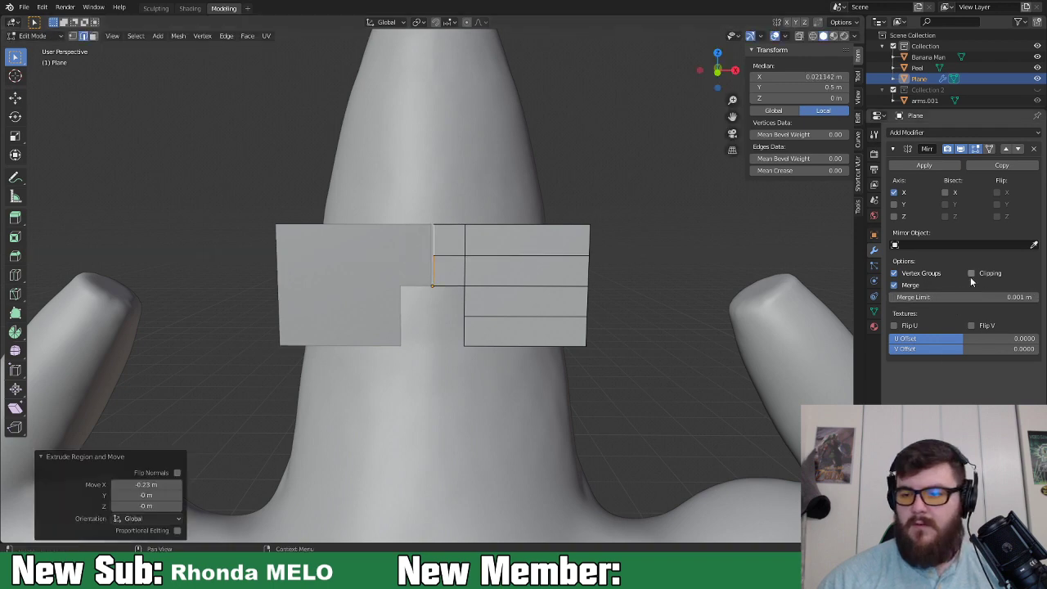
{"action": "key", "text": "g"}
{"action": "key", "text": "x"}
{"action": "left_click", "coordinate": [433, 275]}
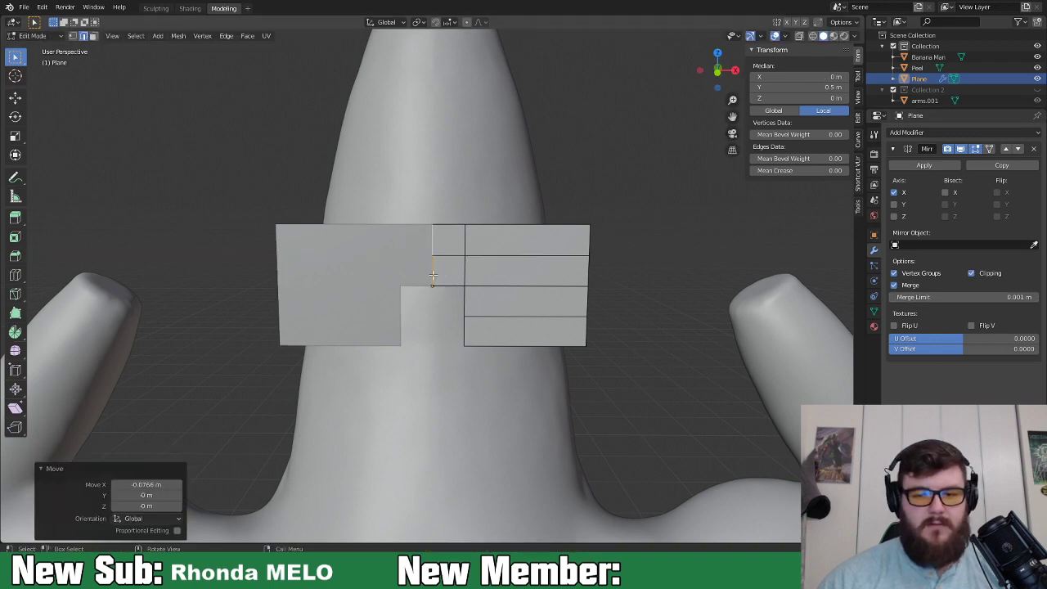
{"action": "middle_click_drag", "start_coordinate": [514, 308], "coordinate": [549, 301]}
{"action": "key", "text": "Tab"}
{"action": "key", "text": "Tab"}
{"action": "key", "text": "Tab"}
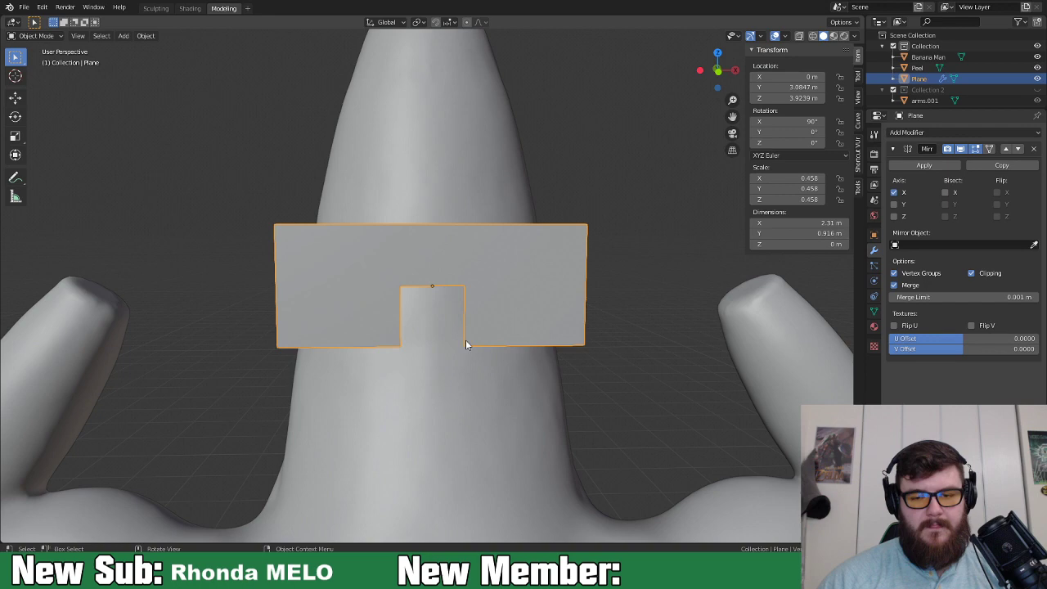
Add three evenly spaced vertical loop cuts across the square in Edit Mode.
{"action": "key", "text": "Tab"}
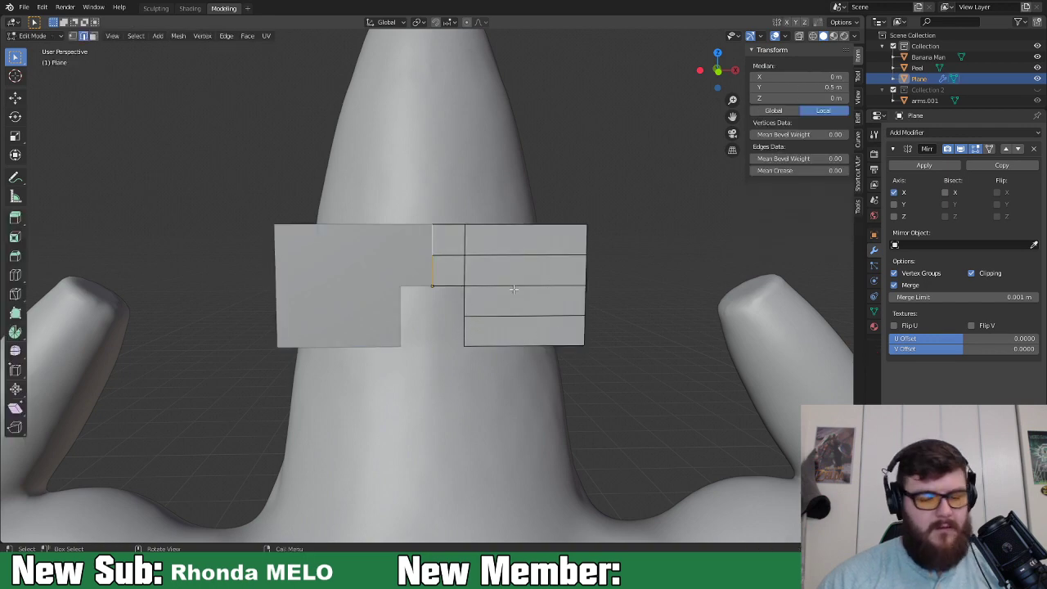
{"action": "key", "text": "ctrl+r"}
{"action": "scroll", "coordinate": [515, 286], "scroll_direction": "up", "scroll_amount": 2}
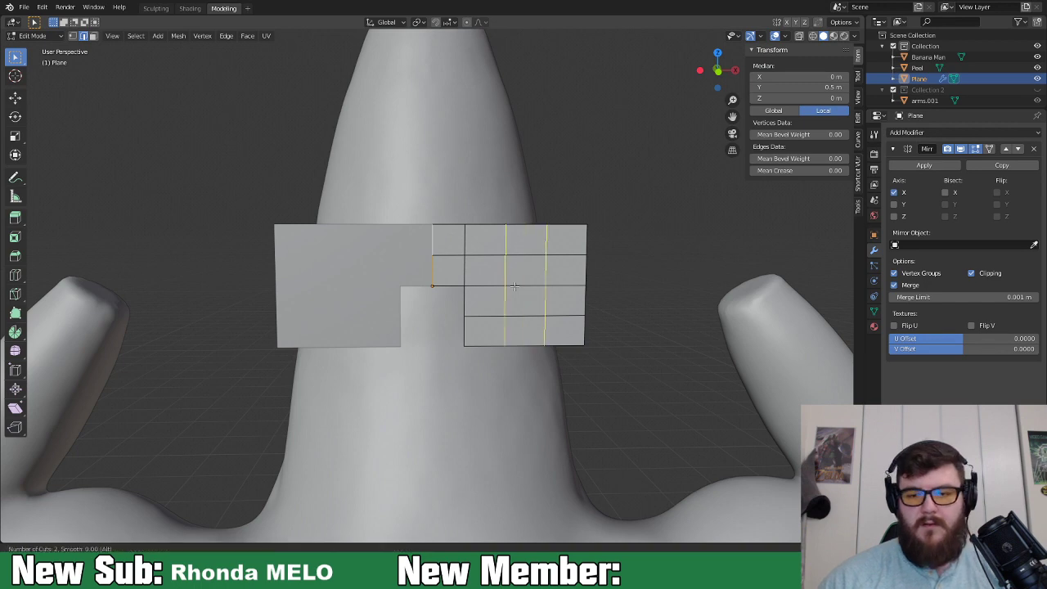
{"action": "left_click", "coordinate": [514, 286]}
{"action": "right_click", "coordinate": [514, 286]}
Delete the four middle faces of the square to open a lens hole in the frame.
{"action": "key", "text": "3"}
{"action": "left_click", "coordinate": [505, 281]}
{"action": "left_click", "coordinate": [539, 270], "text": "shift"}
{"action": "left_click", "coordinate": [539, 300], "text": "shift"}
{"action": "left_click", "coordinate": [511, 300], "text": "shift"}
{"action": "key", "text": "x"}
{"action": "left_click", "coordinate": [542, 335]}
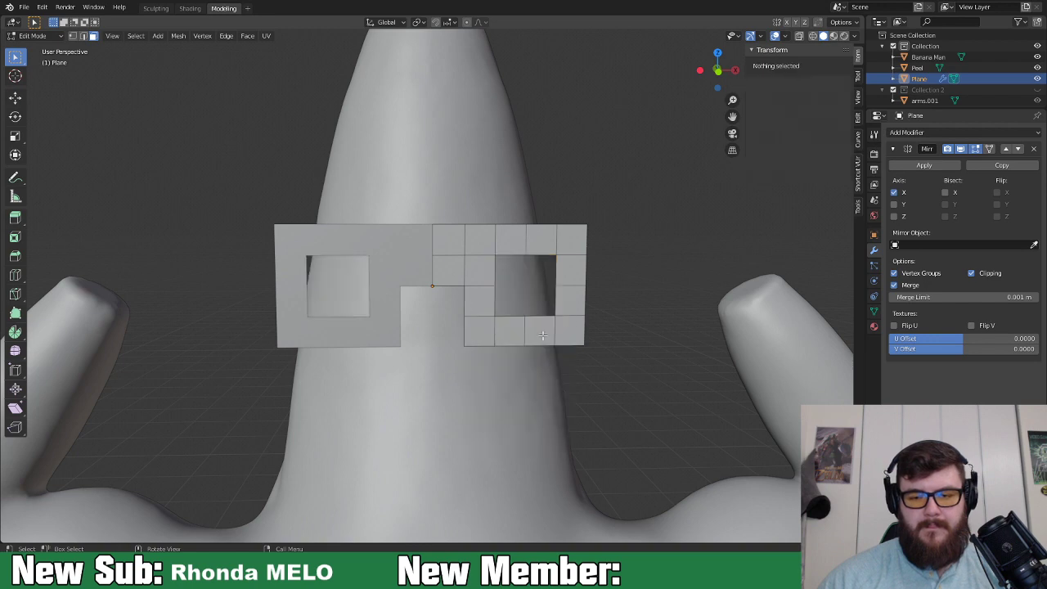
Try enlarging the lens hole by scaling its inner edge loop up to about 1.357 times its size.
{"action": "key", "text": "2"}
{"action": "left_click", "coordinate": [543, 318], "text": "alt"}
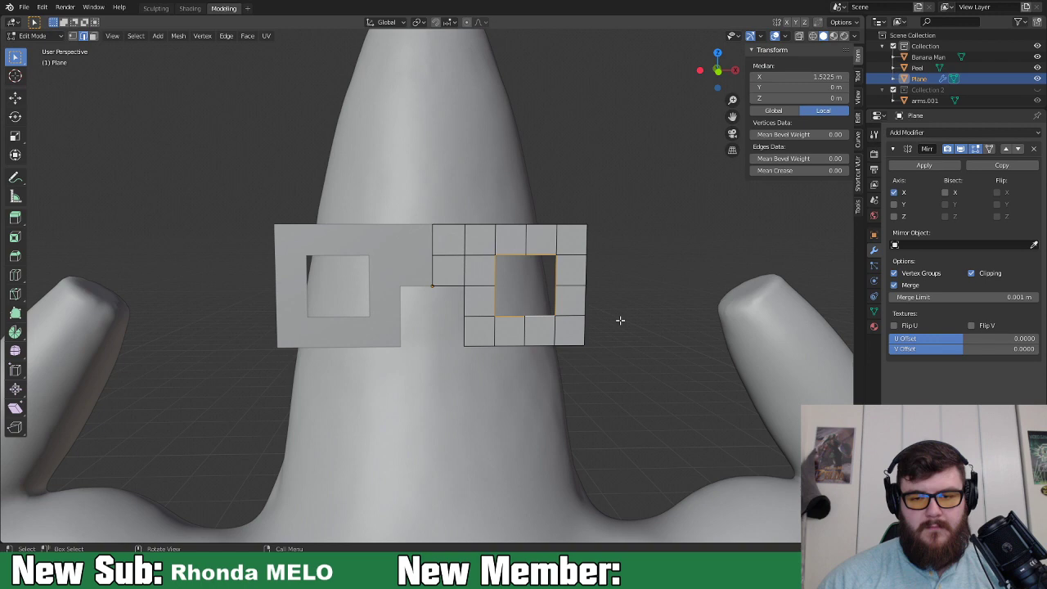
{"action": "key", "text": "s"}
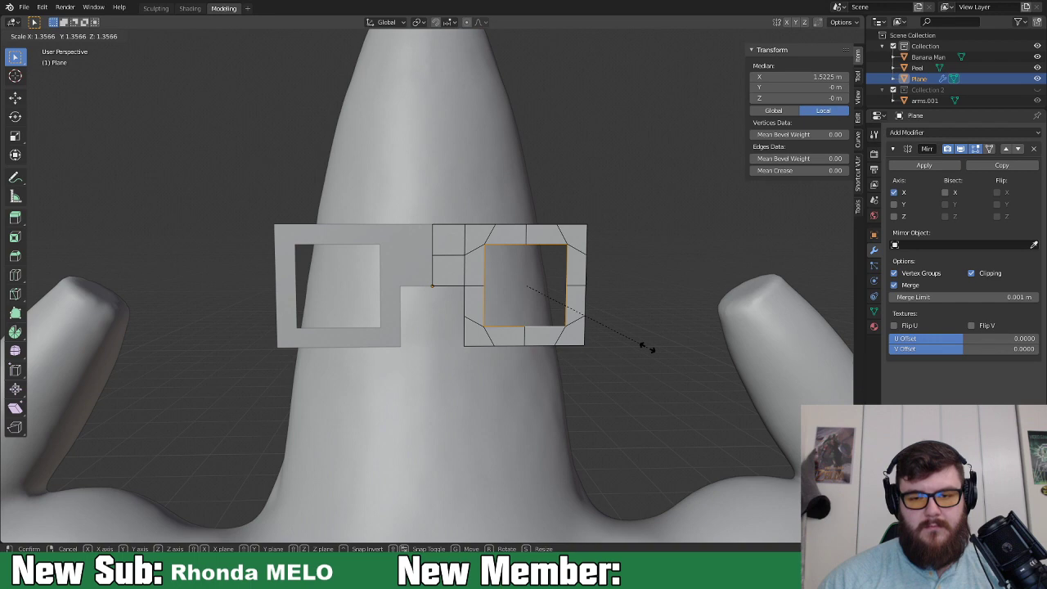
{"action": "left_click", "coordinate": [646, 348]}
{"action": "middle_click_drag", "start_coordinate": [613, 347], "coordinate": [589, 332]}
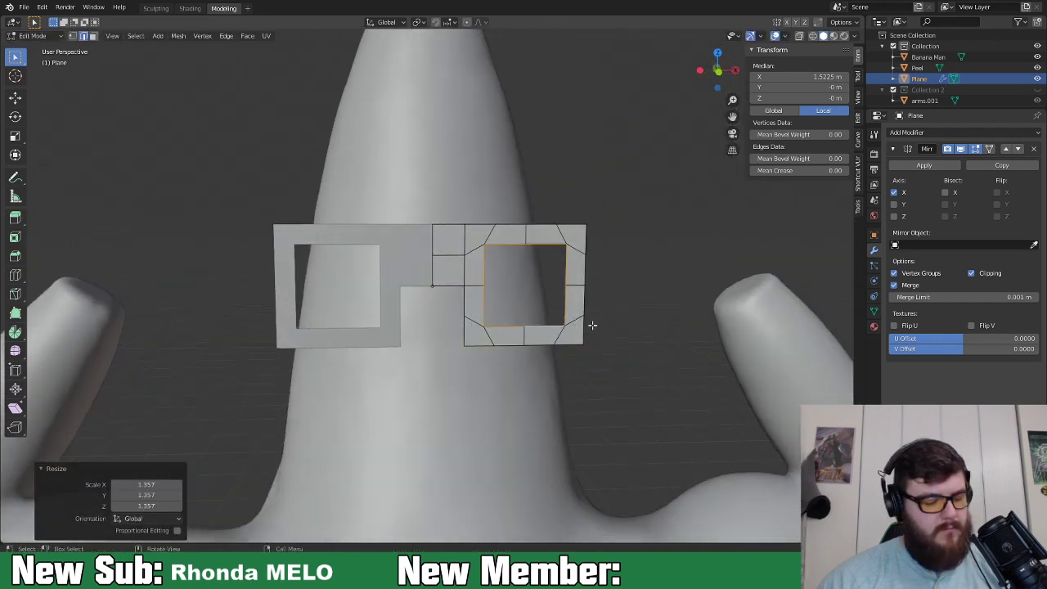
Undo the lens hole scaling and the deletion of the four middle faces.
{"action": "key", "text": "alt+a"}
{"action": "key", "text": "ctrl+z"}
{"action": "key", "text": "ctrl+z"}
Extrude all faces of the glasses plane toward the head, to a local depth of about 0.3 m, for frame thickness.
{"action": "middle_click_drag", "start_coordinate": [585, 319], "coordinate": [487, 347]}
{"action": "key", "text": "Tab"}
{"action": "key", "text": "Tab"}
{"action": "key", "text": "a"}
{"action": "key", "text": "e"}
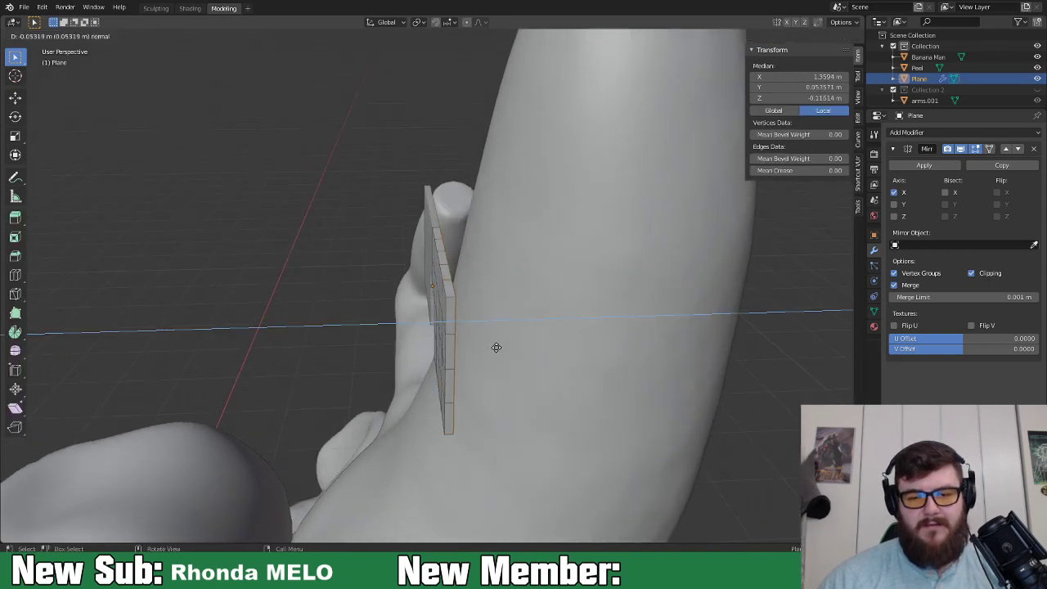
{"action": "left_click", "coordinate": [506, 350]}
{"action": "middle_click_drag", "start_coordinate": [506, 351], "coordinate": [389, 345]}
{"action": "key", "text": "Tab"}
{"action": "scroll", "coordinate": [625, 331], "scroll_direction": "down", "scroll_amount": 6}
{"action": "key", "text": "Tab"}
{"action": "scroll", "coordinate": [324, 279], "scroll_direction": "up", "scroll_amount": 5}
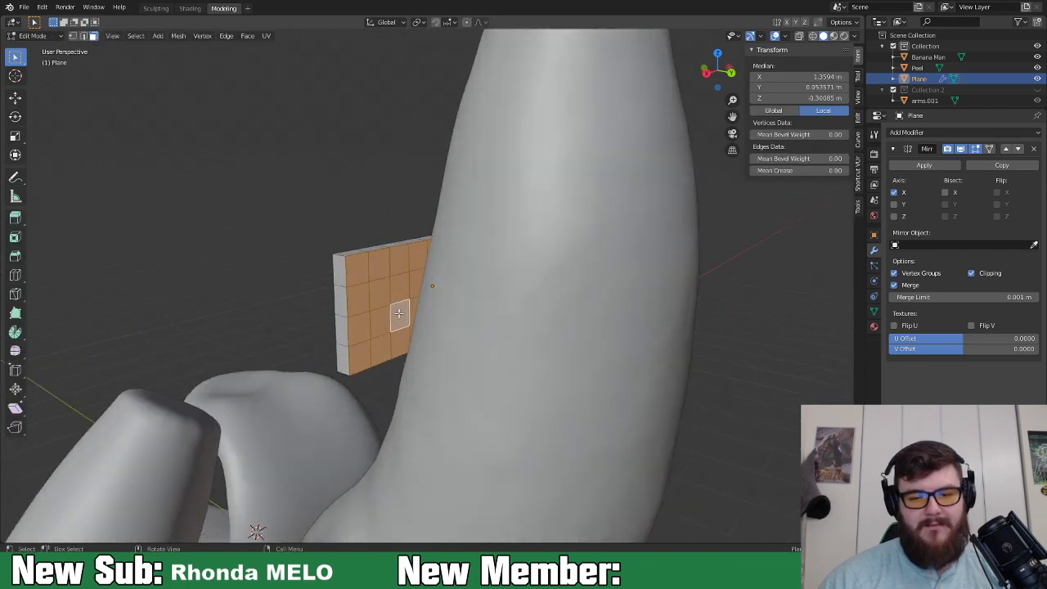
Extrude the two upper faces on the frame's outer side outward by about 0.075 m.
{"action": "left_click", "coordinate": [335, 276]}
{"action": "left_click", "coordinate": [340, 299], "text": "shift"}
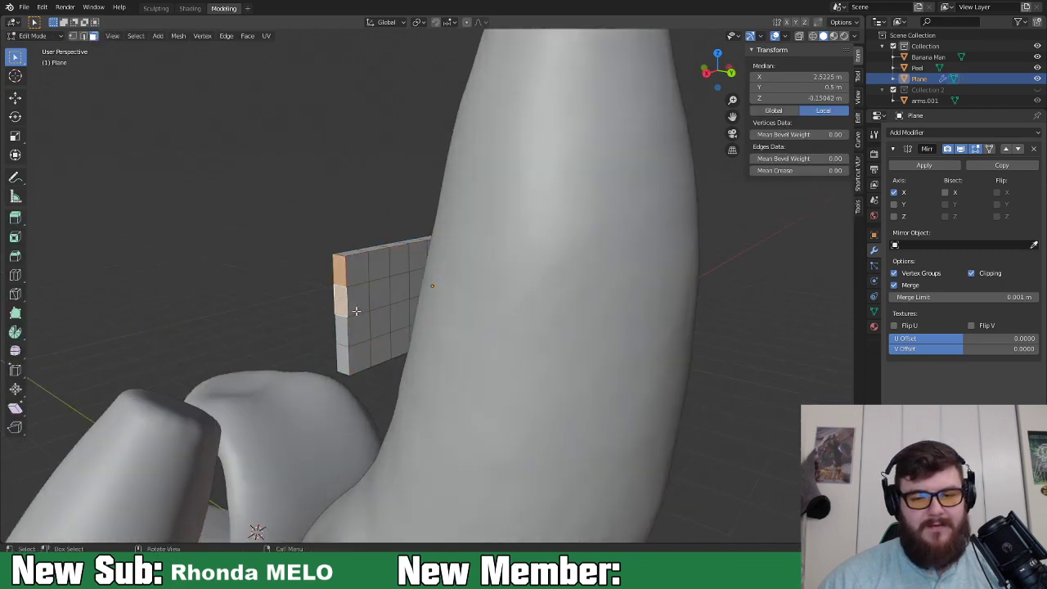
{"action": "key", "text": "e"}
{"action": "left_click", "coordinate": [345, 314]}
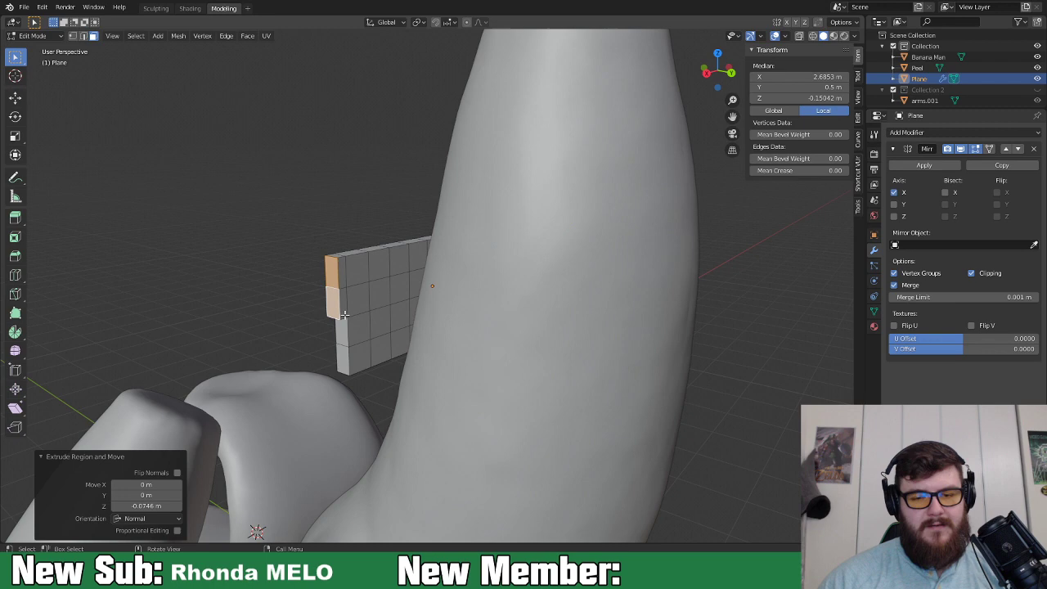
Extrude the rear faces of the outer side tab about 1.48 m back along the head to form the temple arm.
{"action": "left_click", "coordinate": [340, 278]}
{"action": "middle_click_drag", "start_coordinate": [340, 278], "coordinate": [403, 306]}
{"action": "key", "text": "e"}
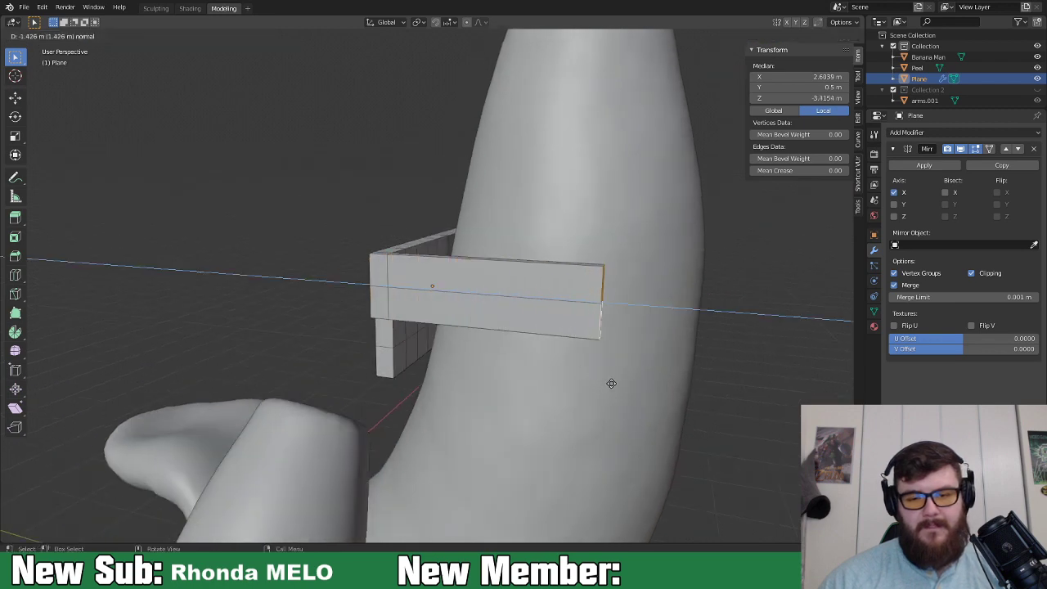
{"action": "left_click", "coordinate": [618, 384]}
{"action": "middle_click_drag", "start_coordinate": [581, 402], "coordinate": [727, 411]}
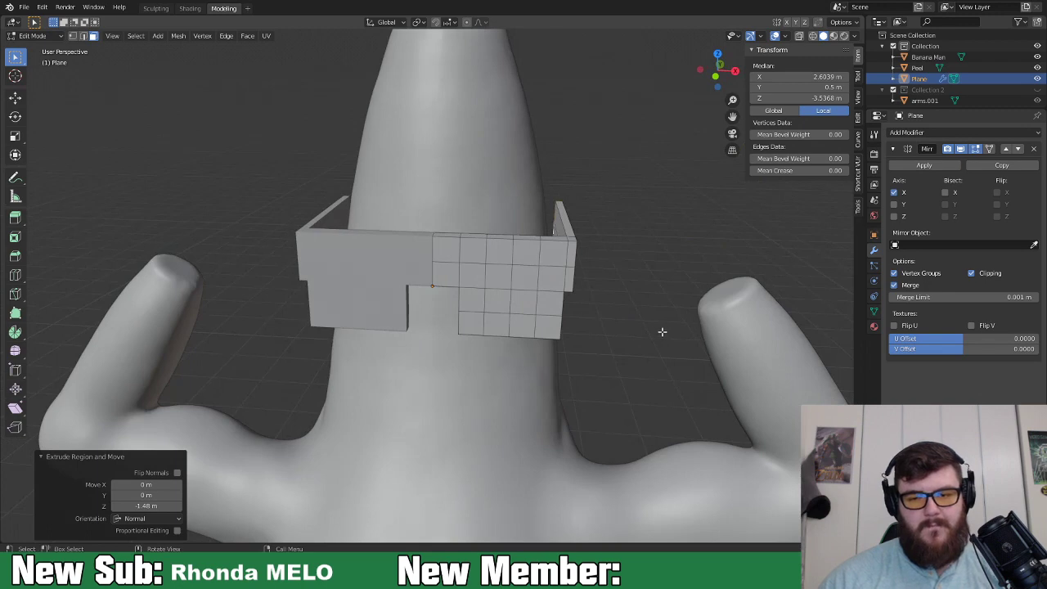
Move the entire glasses mesh about 0.12 m along X toward the mirror centre and return to Object Mode.
{"action": "key", "text": "a"}
{"action": "key", "text": "g"}
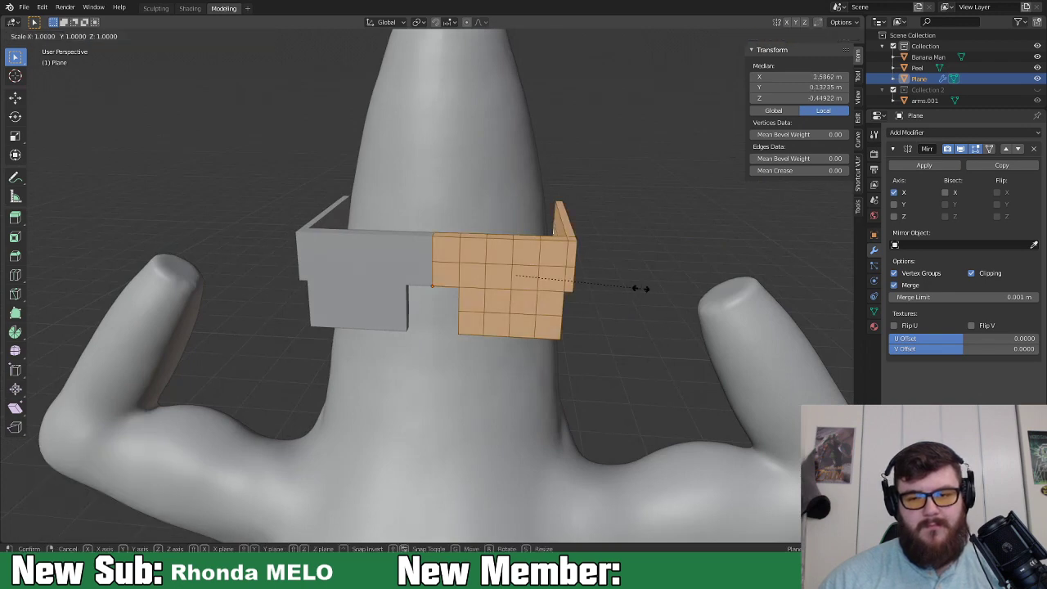
{"action": "key", "text": "x"}
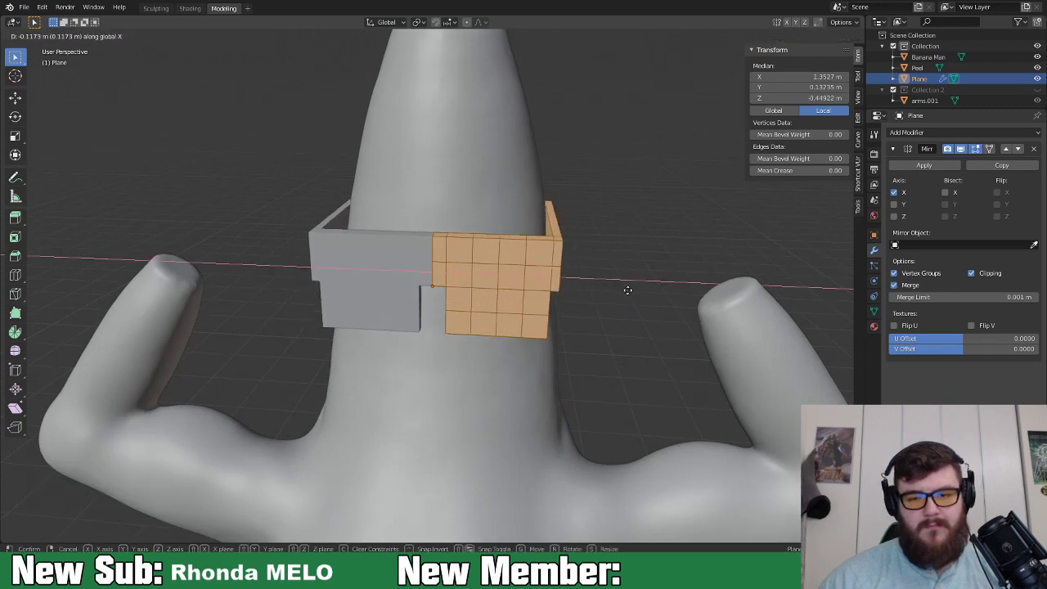
{"action": "left_click", "coordinate": [626, 290]}
{"action": "middle_click_drag", "start_coordinate": [621, 297], "coordinate": [655, 297]}
{"action": "key", "text": "Tab"}
{"action": "scroll", "coordinate": [653, 305], "scroll_direction": "down", "scroll_amount": 5}
{"action": "middle_click_drag", "start_coordinate": [576, 328], "coordinate": [572, 303]}
{"action": "right_click", "coordinate": [471, 278]}
{"action": "mouse_move", "coordinate": [475, 271]}
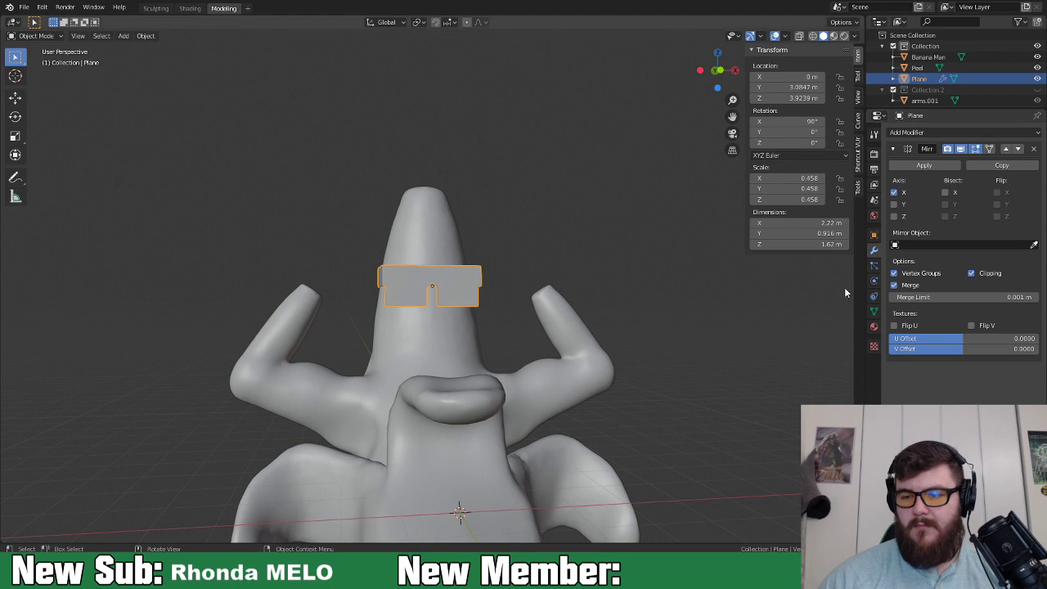
Create a material named Glasses on the glasses object with a black base color.
{"action": "left_click", "coordinate": [874, 328]}
{"action": "left_click", "coordinate": [915, 184]}
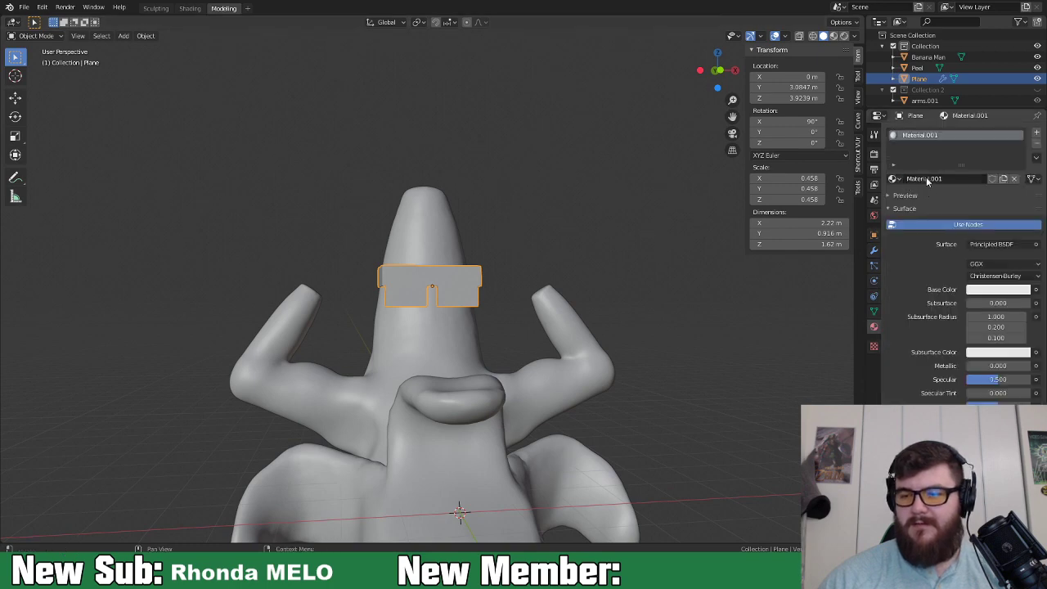
{"action": "left_click", "coordinate": [998, 291]}
{"action": "left_click_drag", "start_coordinate": [973, 262], "coordinate": [936, 262]}
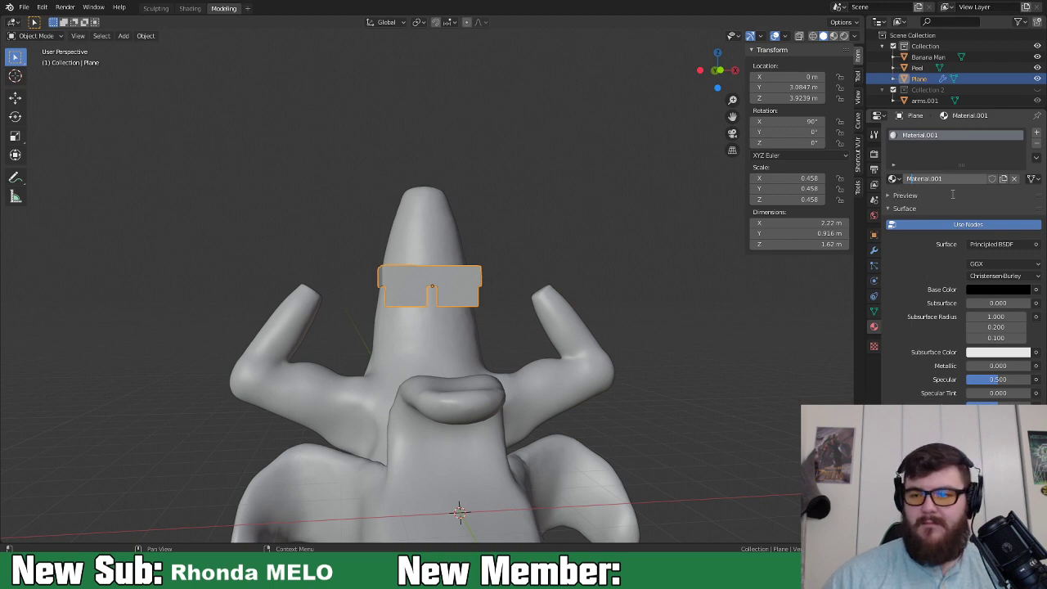
{"action": "left_click_drag", "start_coordinate": [950, 181], "coordinate": [829, 179]}
{"action": "type", "text": "Glasses"}
{"action": "key", "text": "Return"}
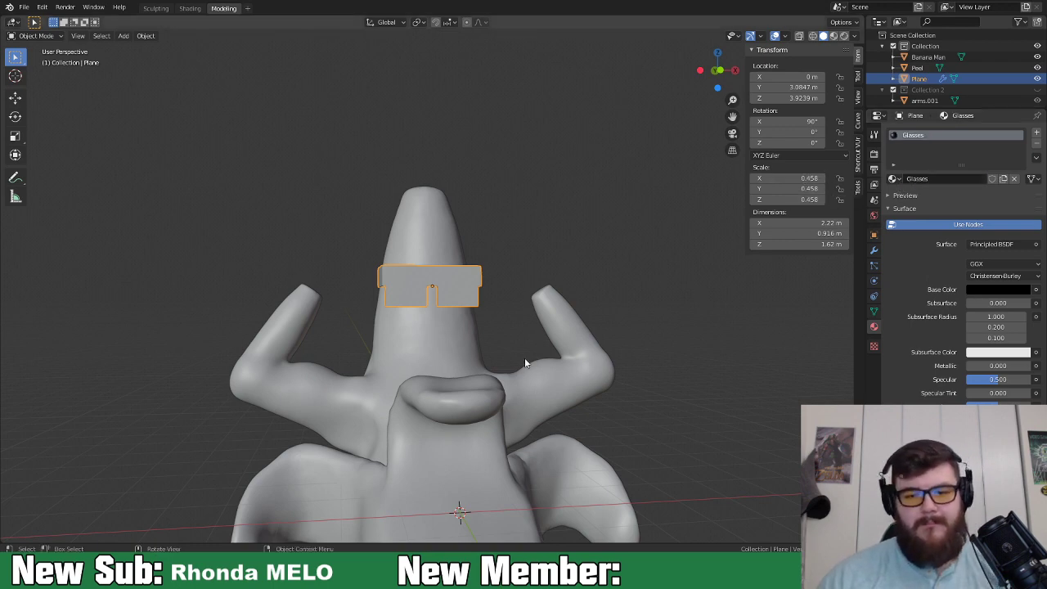
Show the viewport in Material Preview and give the banana body a new material named Banana.
{"action": "left_click", "coordinate": [834, 36]}
{"action": "left_click", "coordinate": [441, 237]}
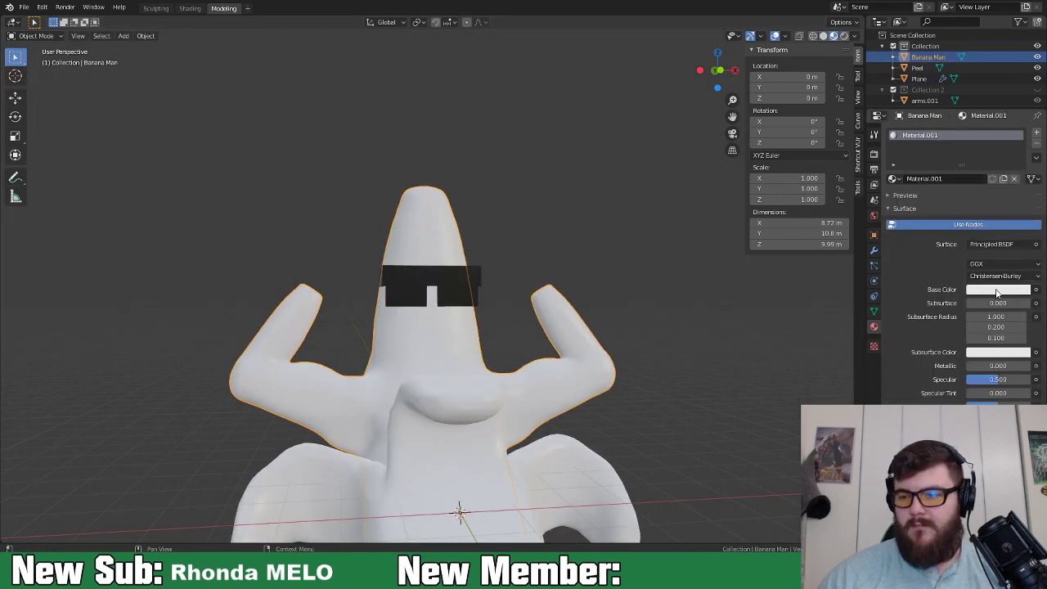
{"action": "left_click", "coordinate": [994, 292]}
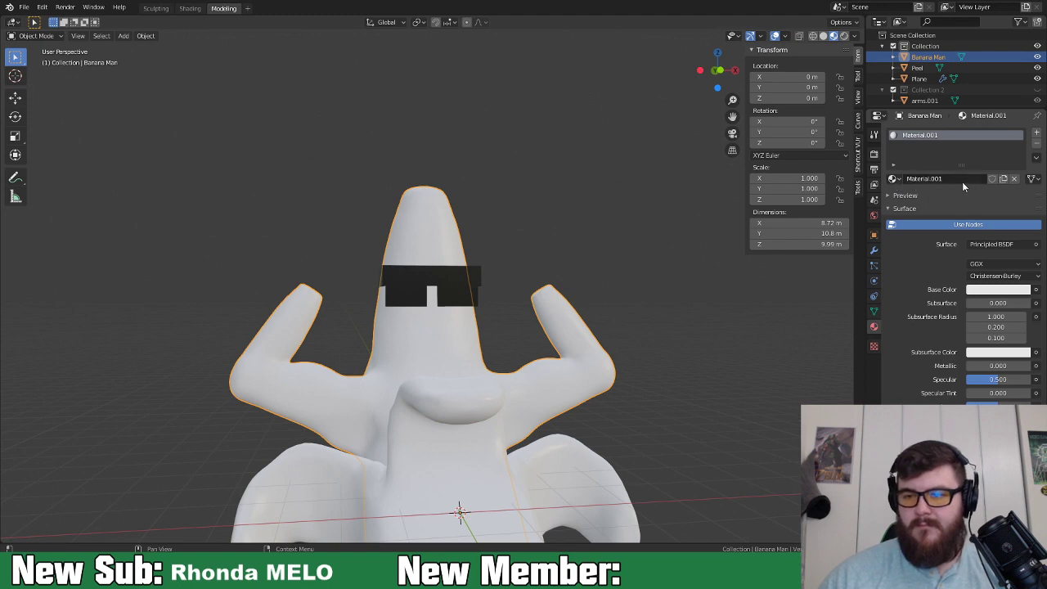
{"action": "left_click", "coordinate": [962, 182]}
{"action": "type", "text": "Bana"}
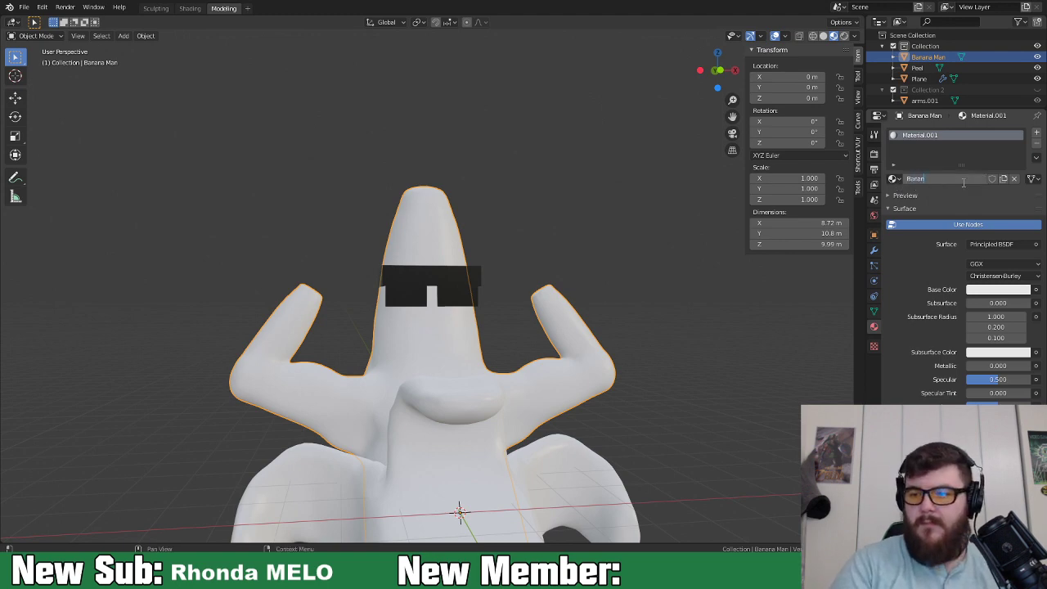
{"action": "type", "text": "na"}
{"action": "key", "text": "Return"}
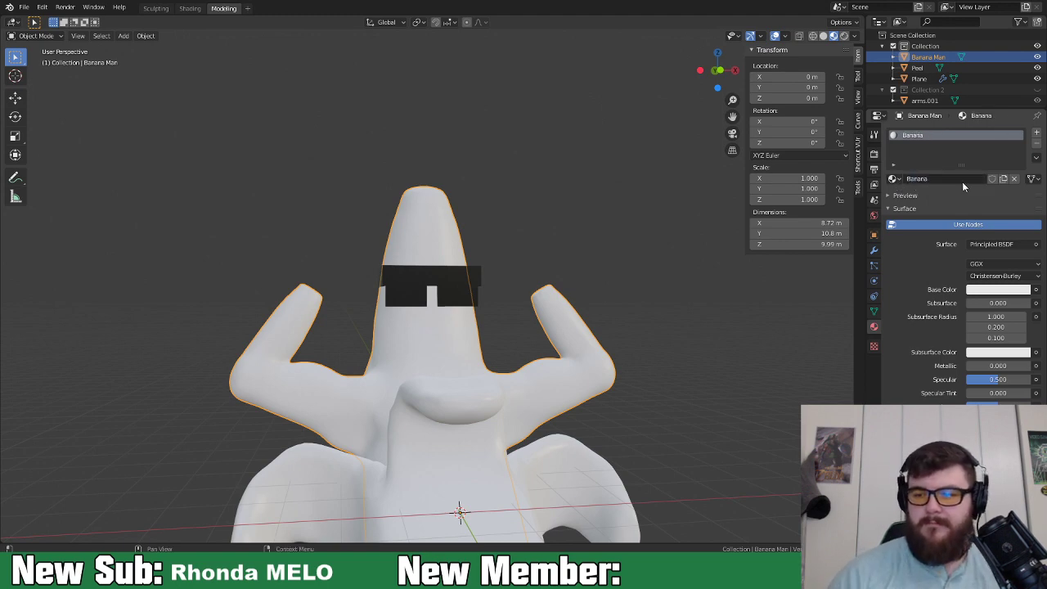
Set the Banana material's base color to a muted yellow with hue about 0.14 and saturation about 0.46, slightly darkened.
{"action": "left_click", "coordinate": [1012, 296]}
{"action": "left_click_drag", "start_coordinate": [973, 175], "coordinate": [958, 184]}
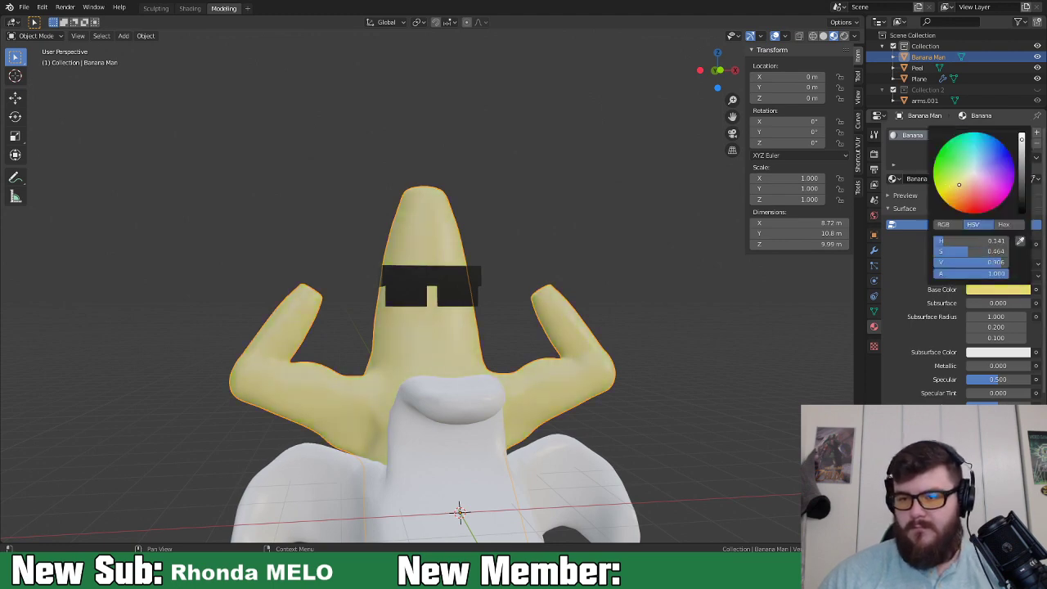
{"action": "left_click_drag", "start_coordinate": [1024, 143], "coordinate": [1022, 159]}
{"action": "mouse_move", "coordinate": [613, 336]}
{"action": "middle_mouse_down"}
{"action": "mouse_move", "coordinate": [451, 334]}
{"action": "mouse_move", "coordinate": [353, 310]}
{"action": "mouse_move", "coordinate": [578, 331]}
{"action": "mouse_move", "coordinate": [610, 385]}
{"action": "mouse_move", "coordinate": [628, 335]}
{"action": "middle_mouse_up"}
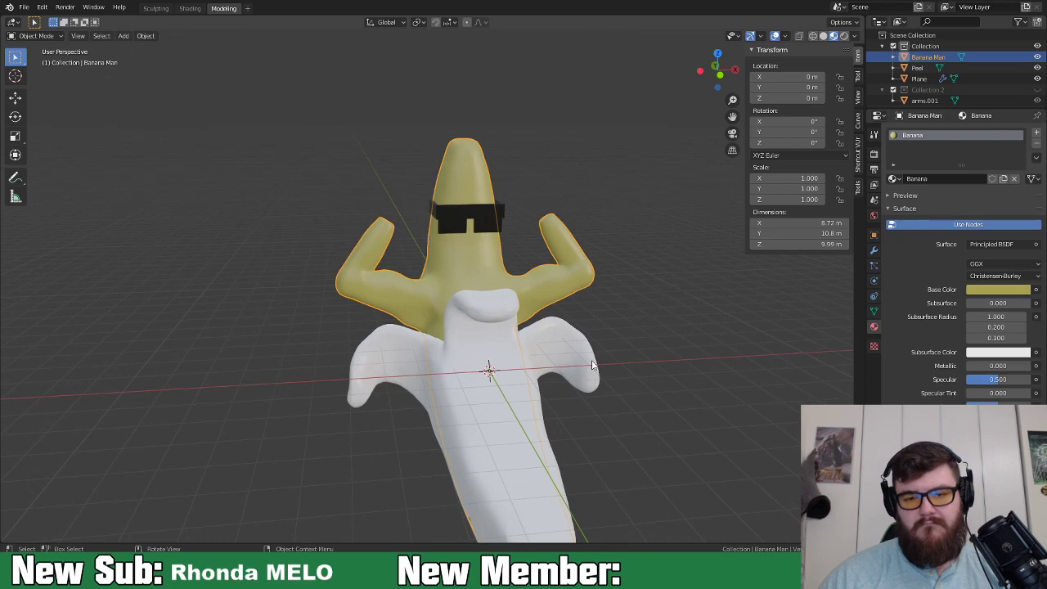
Give the peel a material named Peel with a golden yellow base color of about H 0.145, S 0.760, V 0.713.
{"action": "left_click", "coordinate": [582, 353]}
{"action": "left_click", "coordinate": [931, 179]}
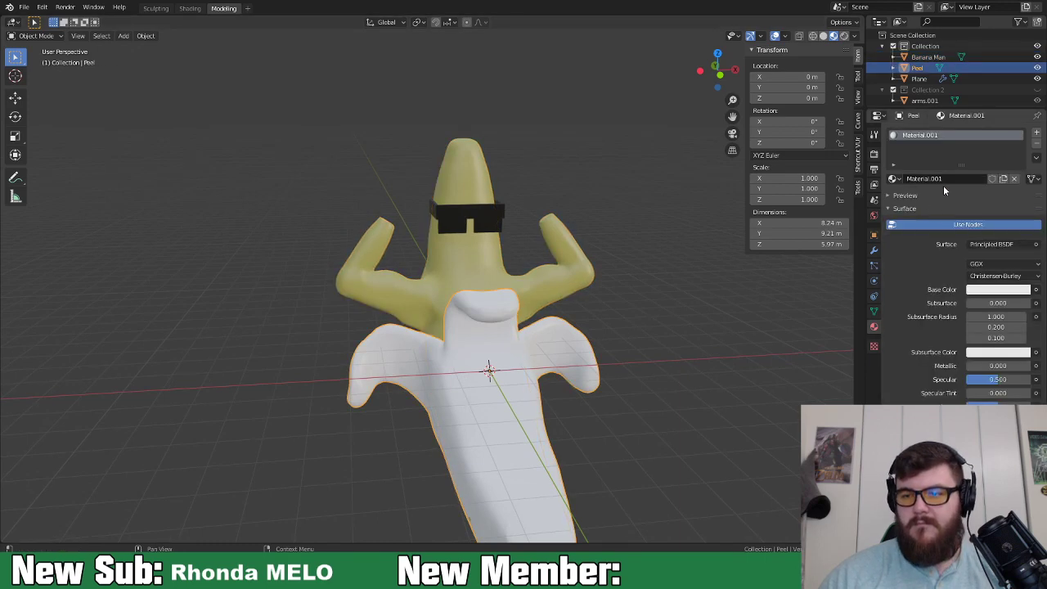
{"action": "type", "text": "Peel"}
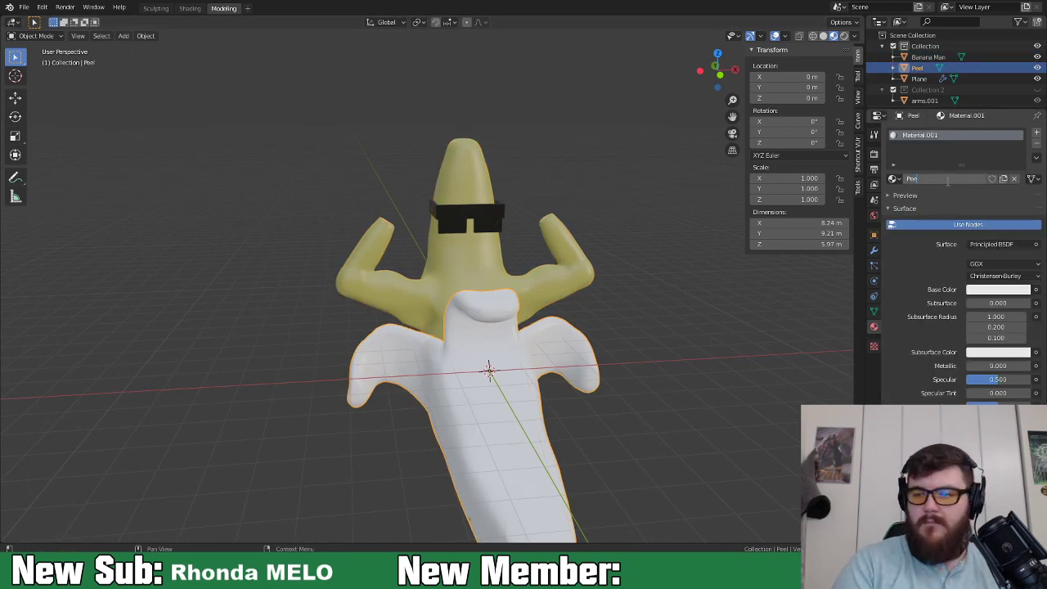
{"action": "key", "text": "Return"}
{"action": "left_click", "coordinate": [982, 289]}
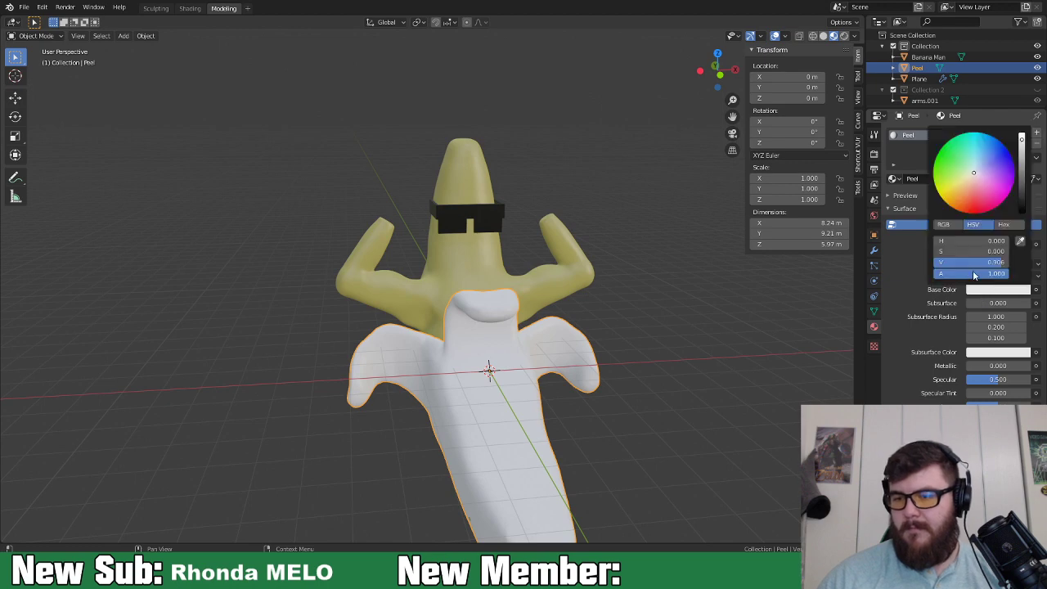
{"action": "left_click_drag", "start_coordinate": [965, 184], "coordinate": [954, 188]}
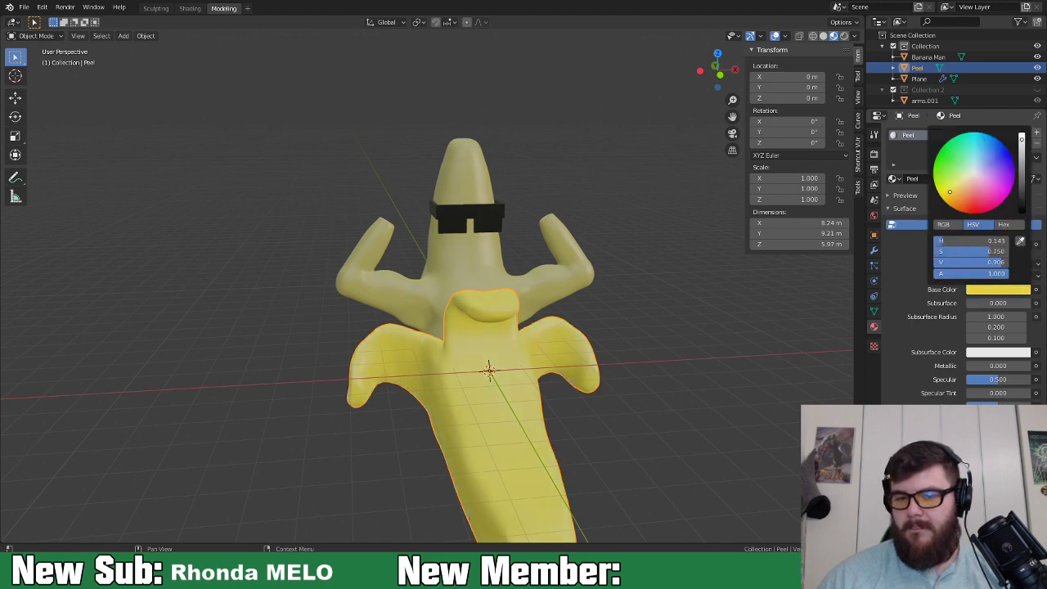
{"action": "left_click_drag", "start_coordinate": [1023, 141], "coordinate": [1022, 152]}
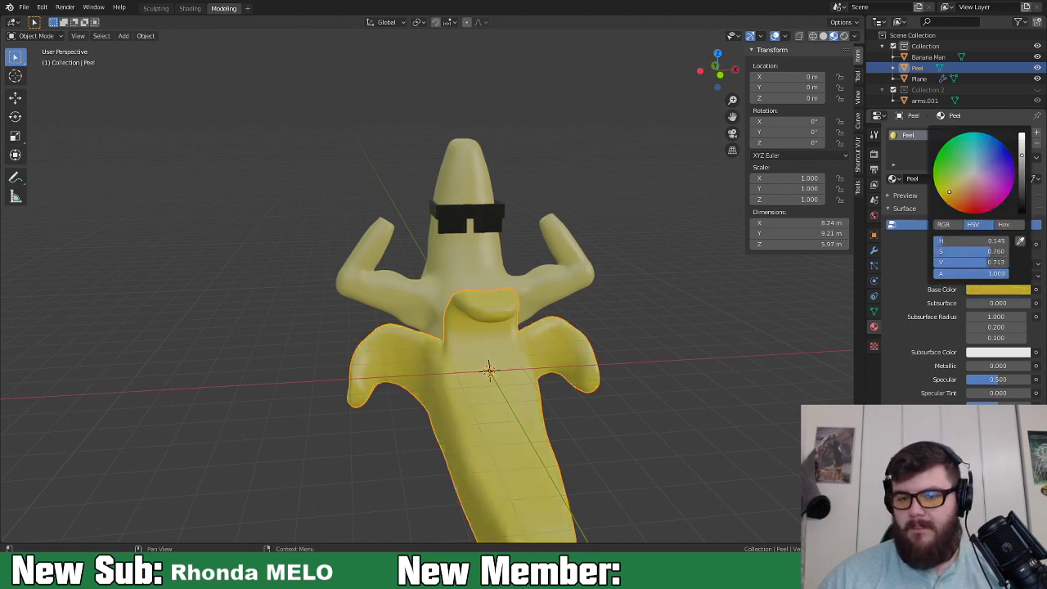
{"action": "mouse_move", "coordinate": [769, 353]}
{"action": "middle_mouse_down"}
{"action": "mouse_move", "coordinate": [562, 343]}
{"action": "mouse_move", "coordinate": [769, 357]}
{"action": "mouse_move", "coordinate": [738, 357]}
{"action": "mouse_move", "coordinate": [777, 372]}
{"action": "middle_mouse_up"}
{"action": "scroll", "coordinate": [613, 364], "scroll_direction": "up", "scroll_amount": 1}
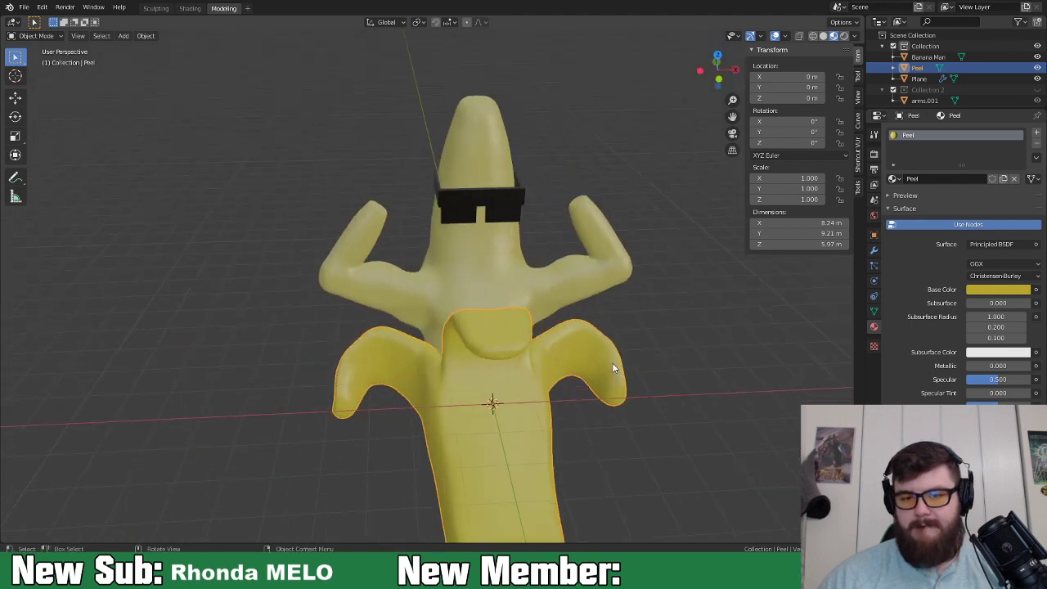
{"action": "scroll", "coordinate": [650, 344], "scroll_direction": "up", "scroll_amount": 1}
{"action": "middle_click_drag", "start_coordinate": [642, 342], "coordinate": [546, 288]}
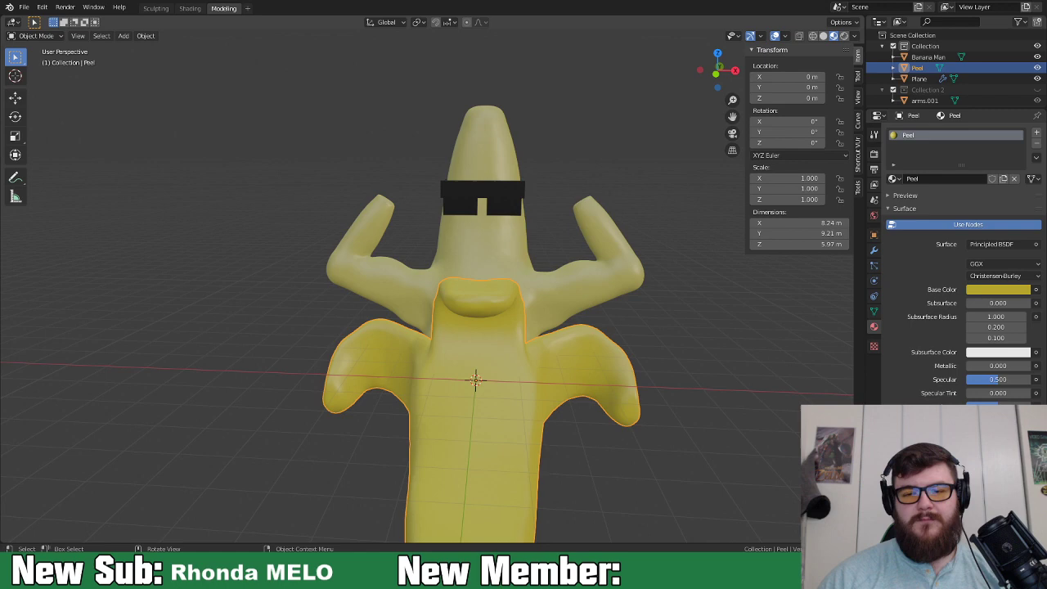
{"action": "middle_click_drag", "start_coordinate": [622, 360], "coordinate": [520, 337]}
Make the banana body the active object instead of the peel and open it for sculpting in the Sculpting workspace.
{"action": "left_click", "coordinate": [155, 8]}
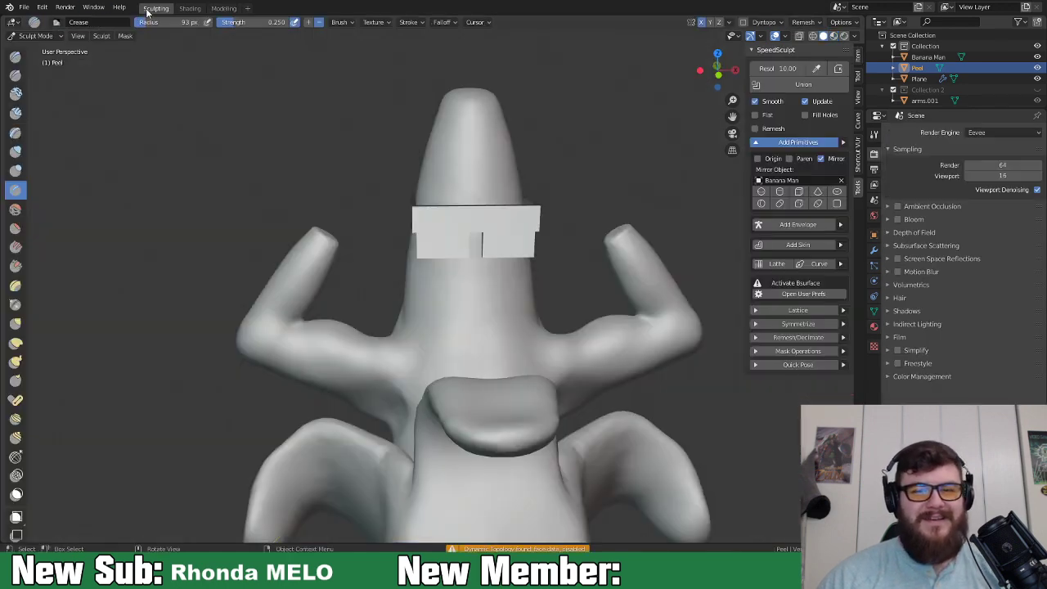
{"action": "left_click", "coordinate": [223, 8]}
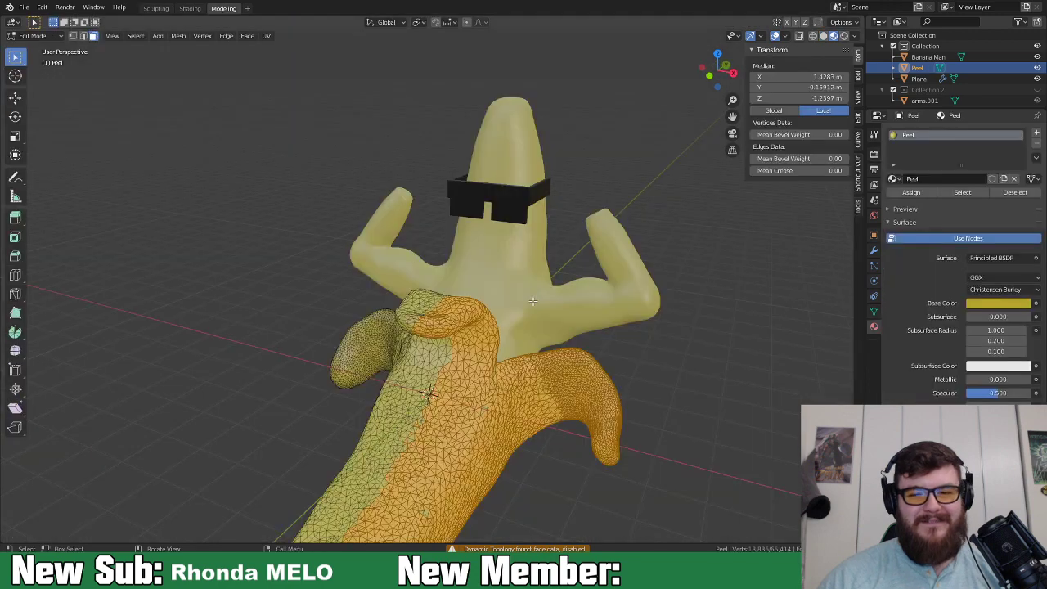
{"action": "key", "text": "Tab"}
{"action": "left_click", "coordinate": [507, 267]}
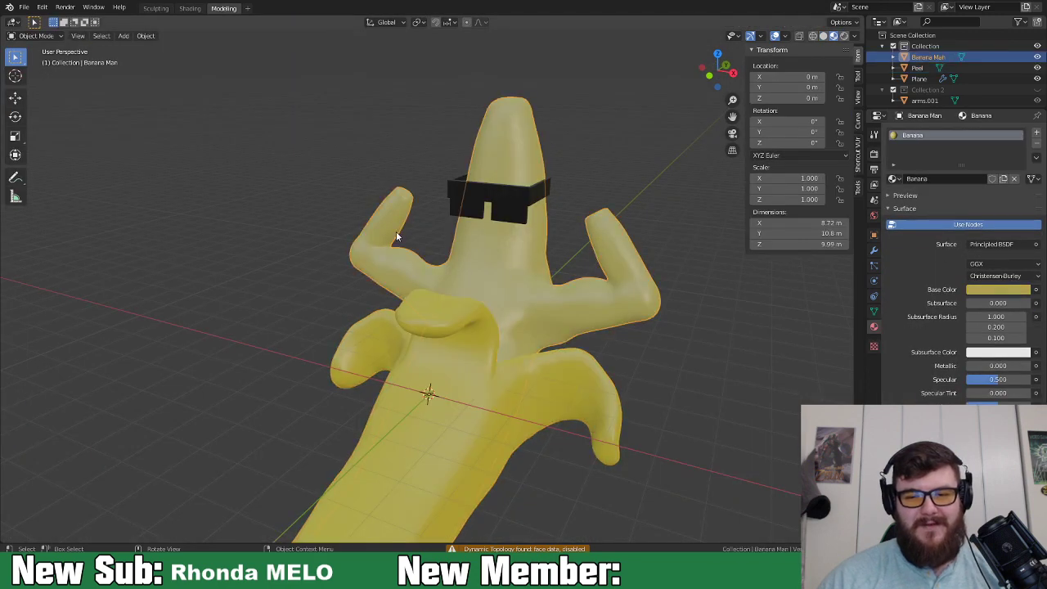
{"action": "key", "text": "KP_1"}
{"action": "left_click", "coordinate": [155, 8]}
{"action": "scroll", "coordinate": [471, 366], "scroll_direction": "up", "scroll_amount": 3}
{"action": "scroll", "coordinate": [471, 365], "scroll_direction": "down", "scroll_amount": 4}
{"action": "mouse_move", "coordinate": [526, 368]}
{"action": "middle_mouse_down"}
{"action": "mouse_move", "coordinate": [482, 374]}
{"action": "mouse_move", "coordinate": [498, 351]}
{"action": "mouse_move", "coordinate": [407, 382]}
{"action": "middle_mouse_up"}
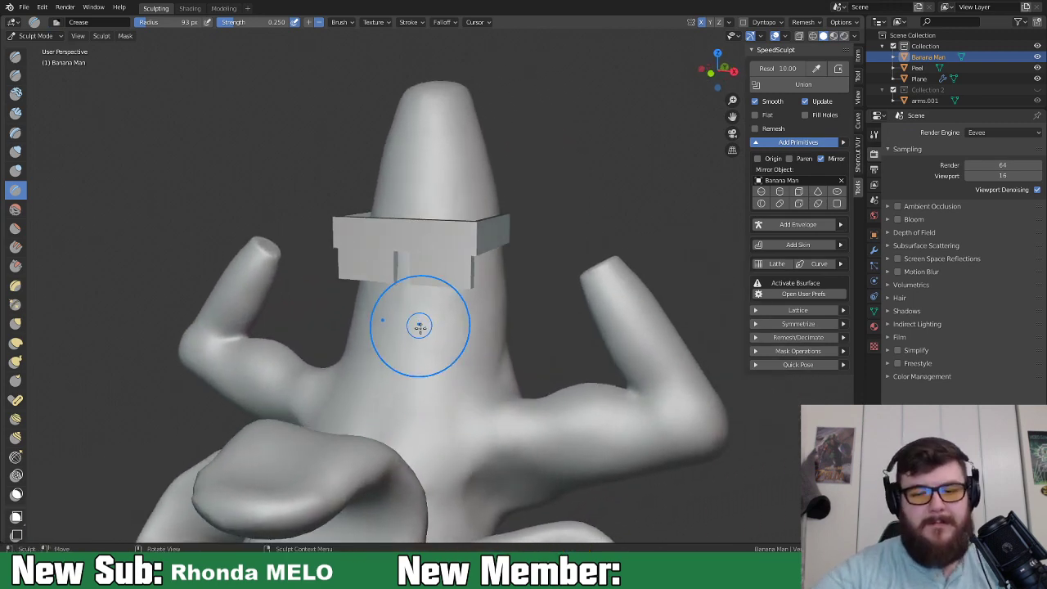
{"action": "middle_click_drag", "start_coordinate": [506, 298], "coordinate": [386, 304]}
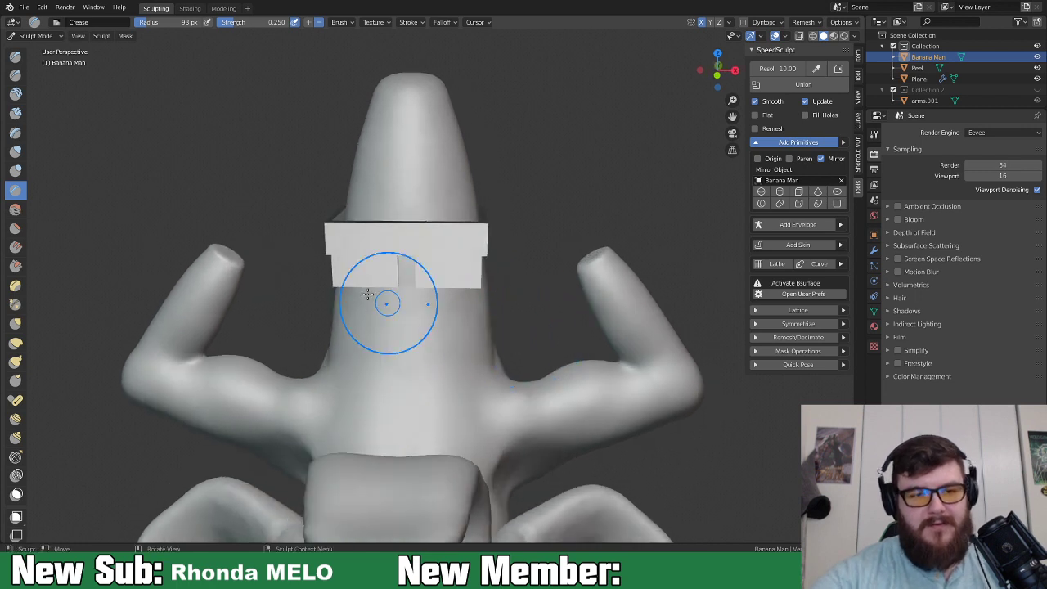
Choose the Clay Strips brush and reduce its radius to 35 px for work on the face below the glasses.
{"action": "left_click", "coordinate": [15, 113]}
{"action": "key", "text": "f"}
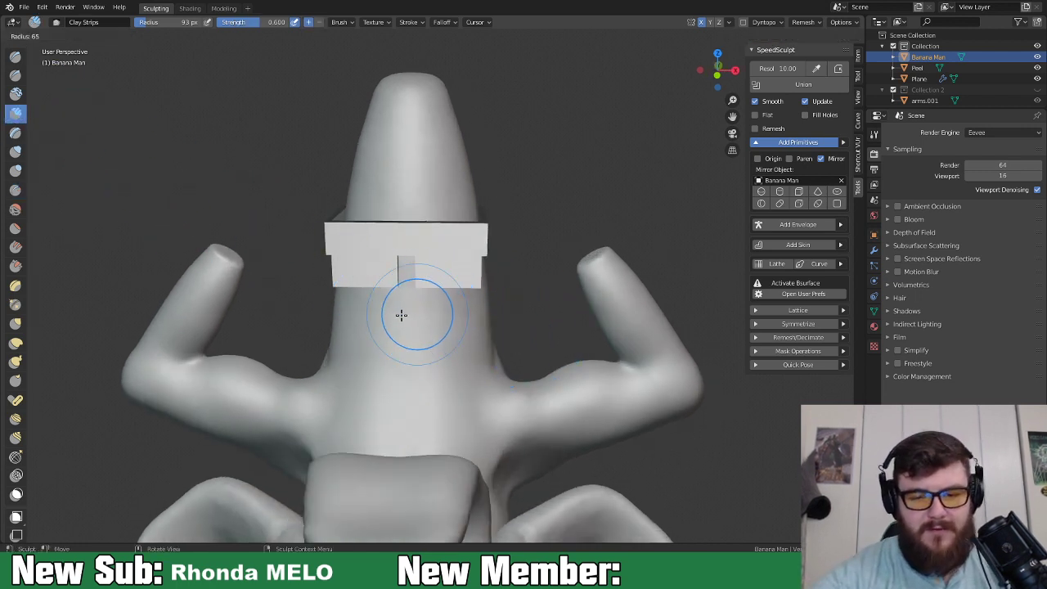
{"action": "left_click", "coordinate": [385, 325]}
{"action": "mouse_move", "coordinate": [385, 325]}
{"action": "middle_mouse_down"}
{"action": "mouse_move", "coordinate": [424, 312]}
{"action": "mouse_move", "coordinate": [419, 320]}
{"action": "middle_mouse_up"}
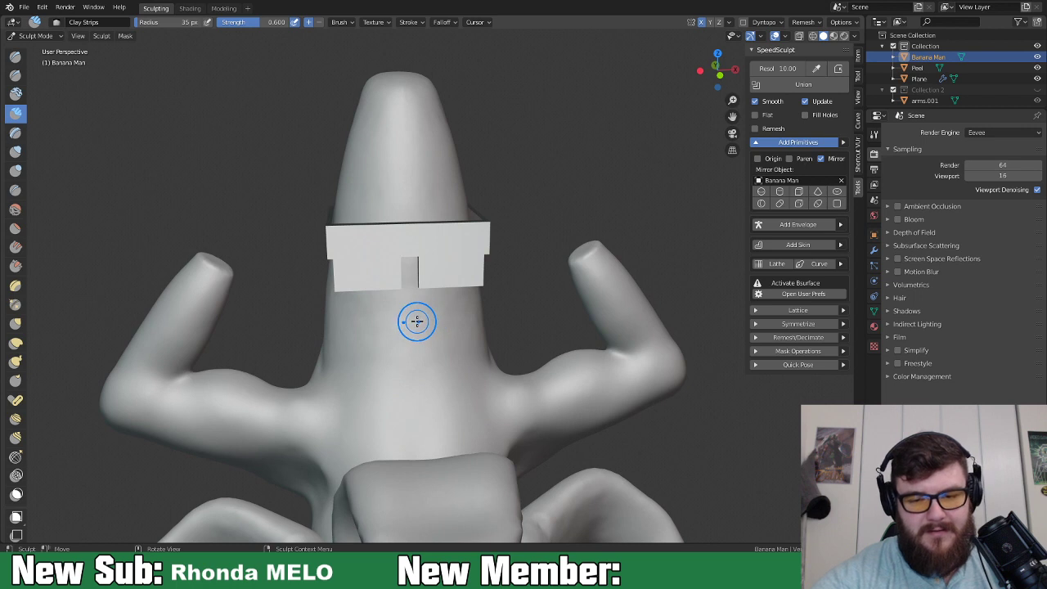
Carve a wide mouth hollow centred below the glasses with mirrored Clay Strips strokes.
{"action": "left_click_drag", "start_coordinate": [417, 322], "coordinate": [411, 323]}
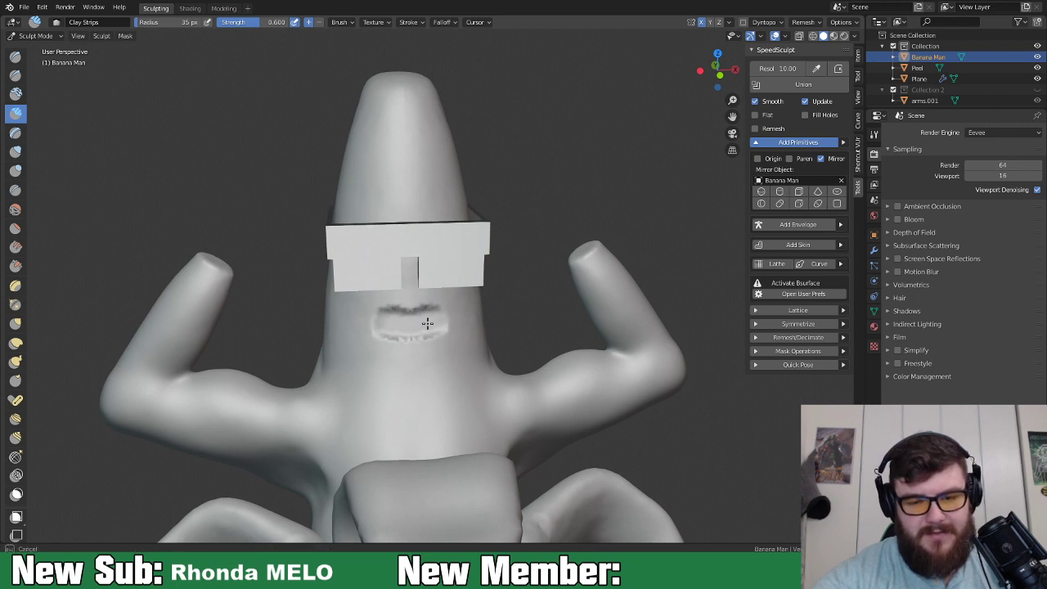
{"action": "left_click_drag", "start_coordinate": [436, 314], "coordinate": [437, 315]}
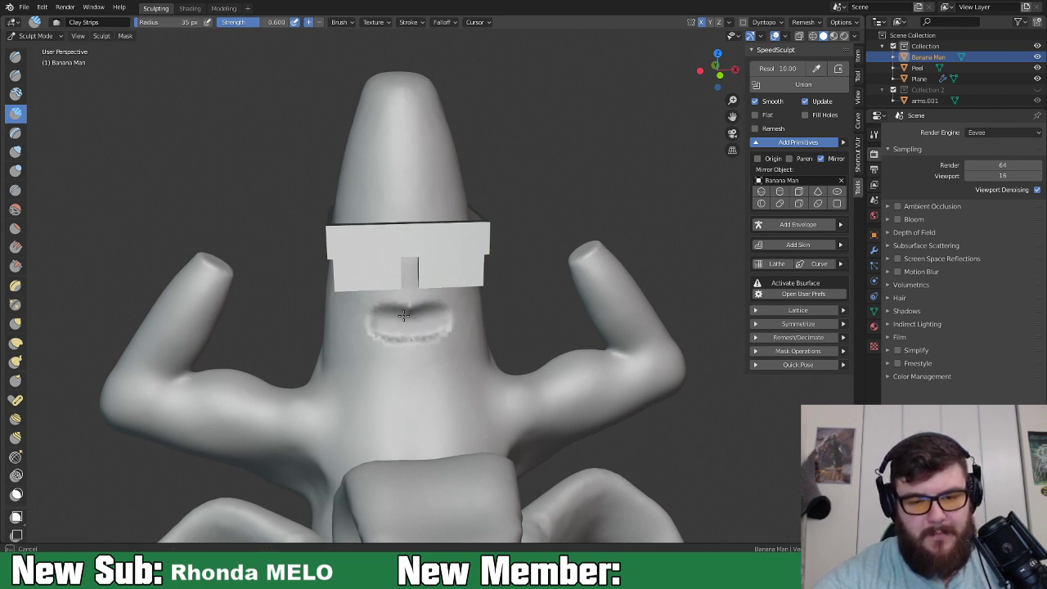
{"action": "mouse_move", "coordinate": [448, 327]}
{"action": "middle_mouse_down"}
{"action": "mouse_move", "coordinate": [416, 327]}
{"action": "mouse_move", "coordinate": [421, 343]}
{"action": "mouse_move", "coordinate": [409, 339]}
{"action": "middle_mouse_up"}
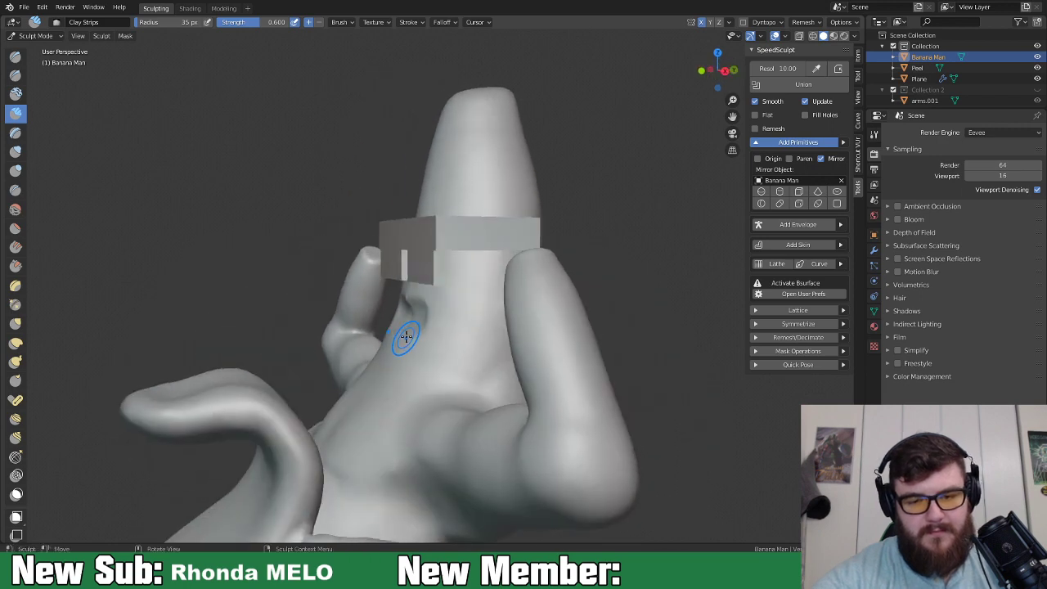
Use the Grab brush at a 66 px radius with X symmetry off to pull the mouth hollow into a narrow, slanted smirk.
{"action": "key", "text": "g"}
{"action": "key", "text": "f"}
{"action": "left_click", "coordinate": [416, 318]}
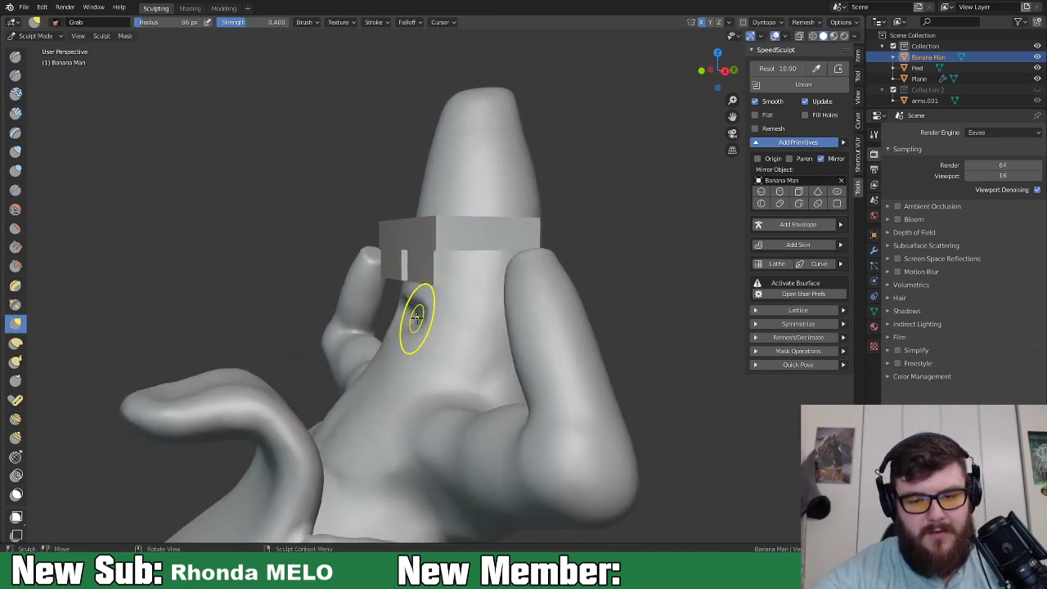
{"action": "middle_click_drag", "start_coordinate": [419, 308], "coordinate": [468, 296]}
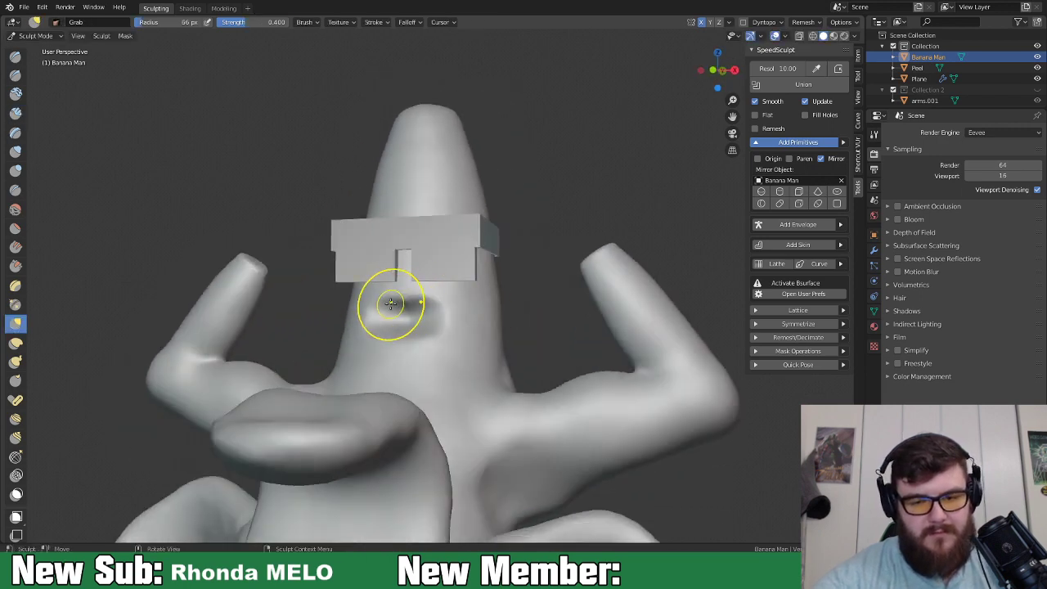
{"action": "left_click", "coordinate": [701, 23]}
{"action": "mouse_move", "coordinate": [397, 302]}
{"action": "left_mouse_down"}
{"action": "mouse_move", "coordinate": [380, 311]}
{"action": "mouse_move", "coordinate": [416, 299]}
{"action": "left_mouse_up"}
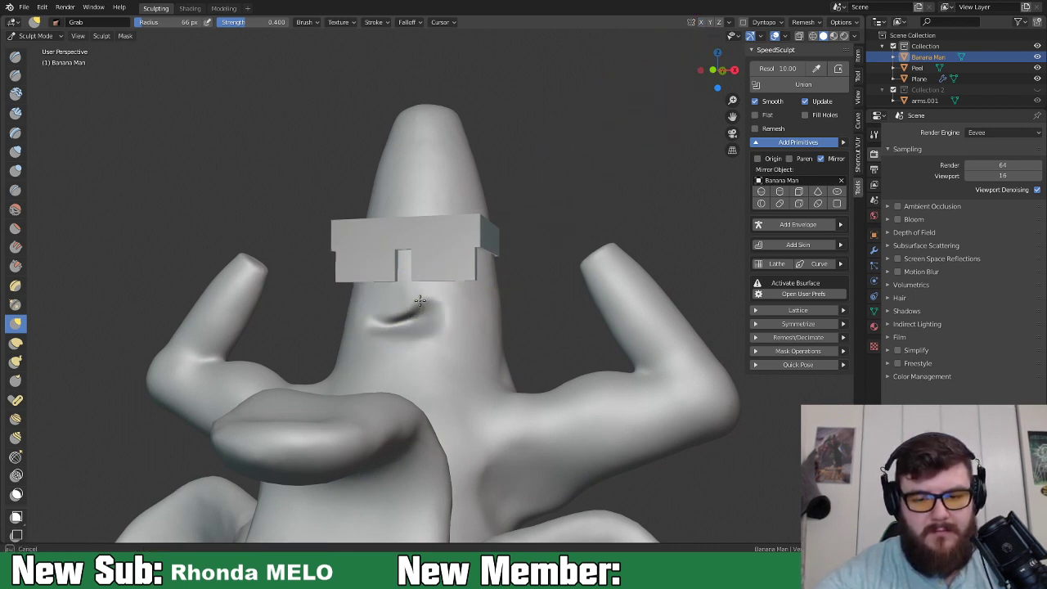
{"action": "mouse_move", "coordinate": [445, 332]}
{"action": "middle_mouse_down"}
{"action": "mouse_move", "coordinate": [454, 317]}
{"action": "mouse_move", "coordinate": [502, 337]}
{"action": "middle_mouse_up"}
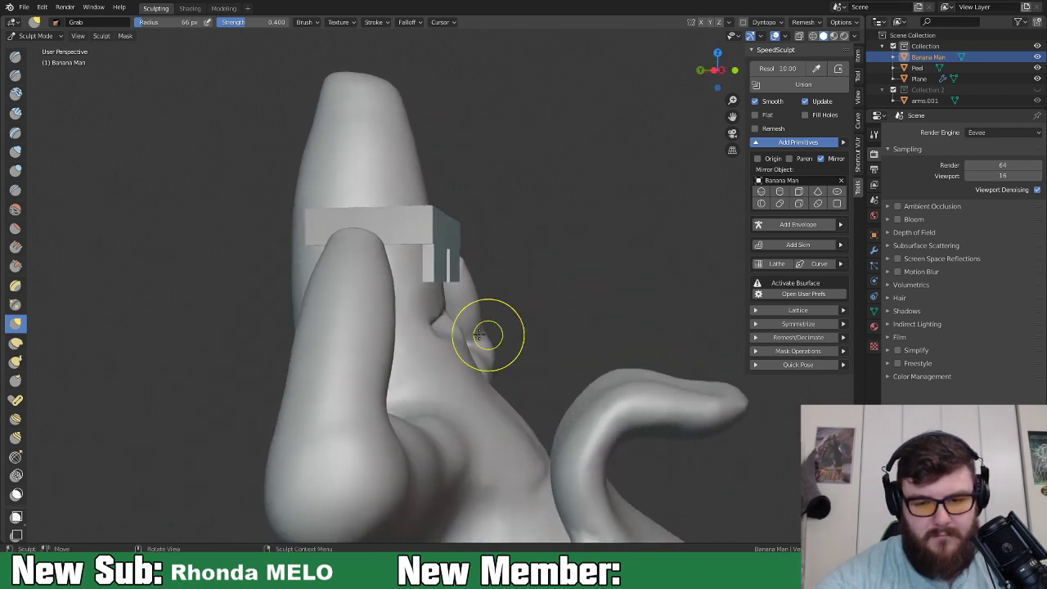
{"action": "left_click_drag", "start_coordinate": [459, 342], "coordinate": [454, 331]}
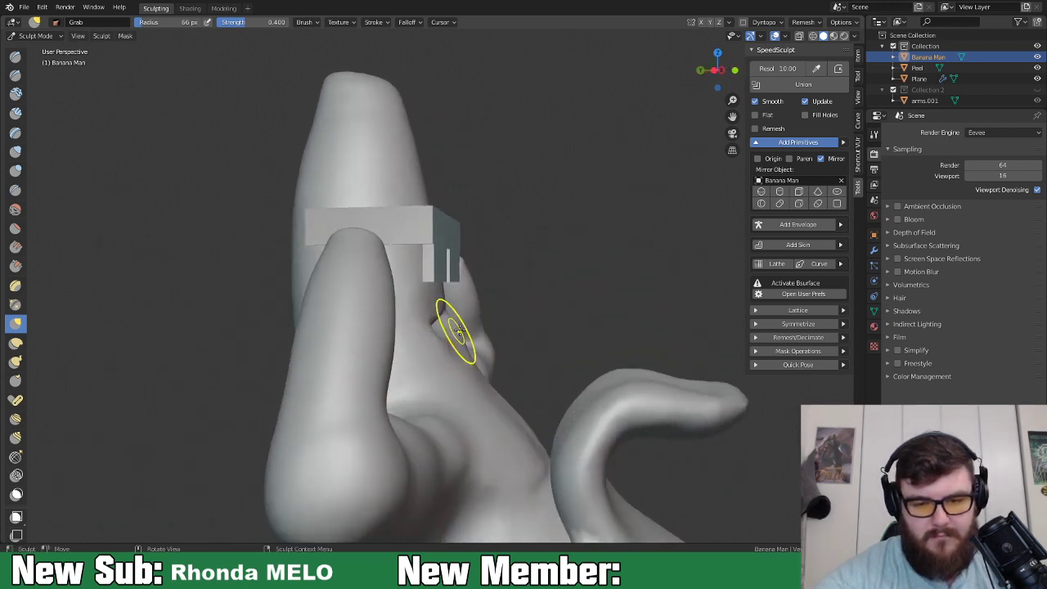
Refine the curve and corners of the smirk with the Grab brush, working on both ends of the mouth line.
{"action": "mouse_move", "coordinate": [461, 341]}
{"action": "middle_mouse_down"}
{"action": "mouse_move", "coordinate": [456, 363]}
{"action": "mouse_move", "coordinate": [382, 382]}
{"action": "mouse_move", "coordinate": [425, 343]}
{"action": "middle_mouse_up"}
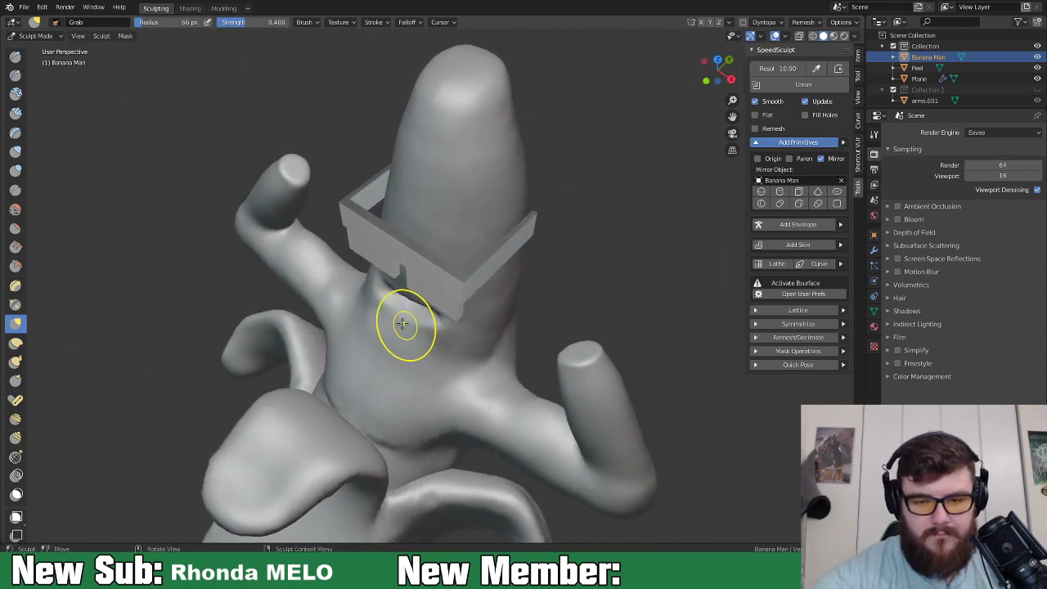
{"action": "middle_click_drag", "start_coordinate": [402, 312], "coordinate": [447, 330]}
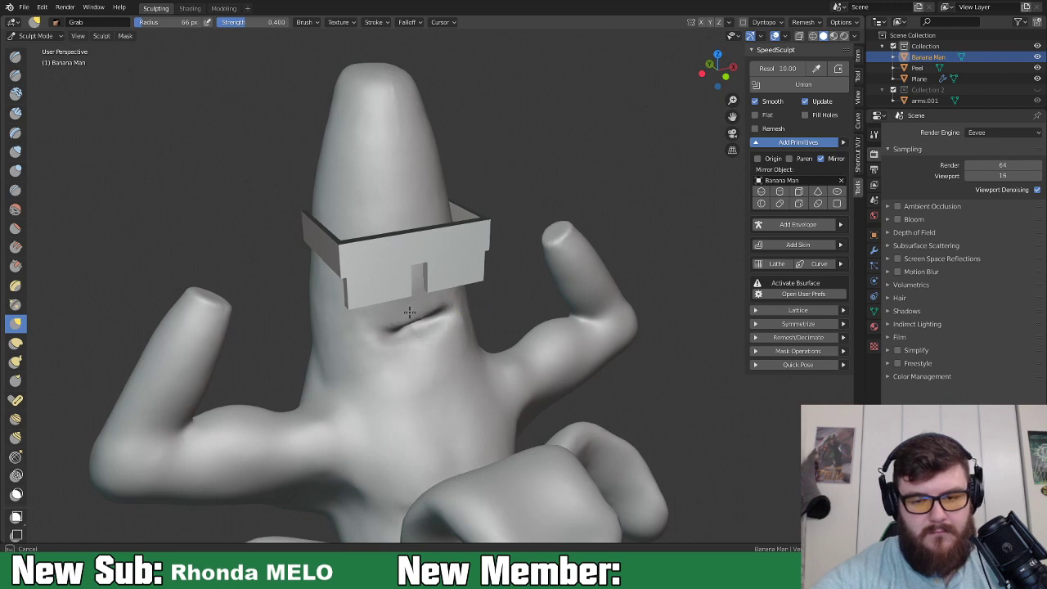
{"action": "middle_click_drag", "start_coordinate": [432, 354], "coordinate": [391, 328]}
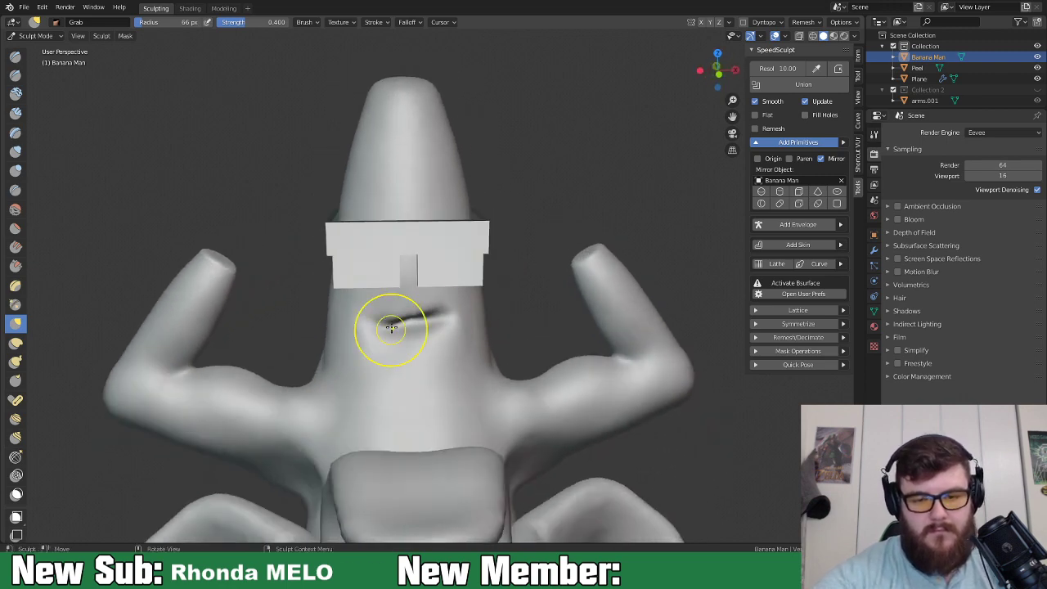
{"action": "left_click_drag", "start_coordinate": [394, 323], "coordinate": [445, 310]}
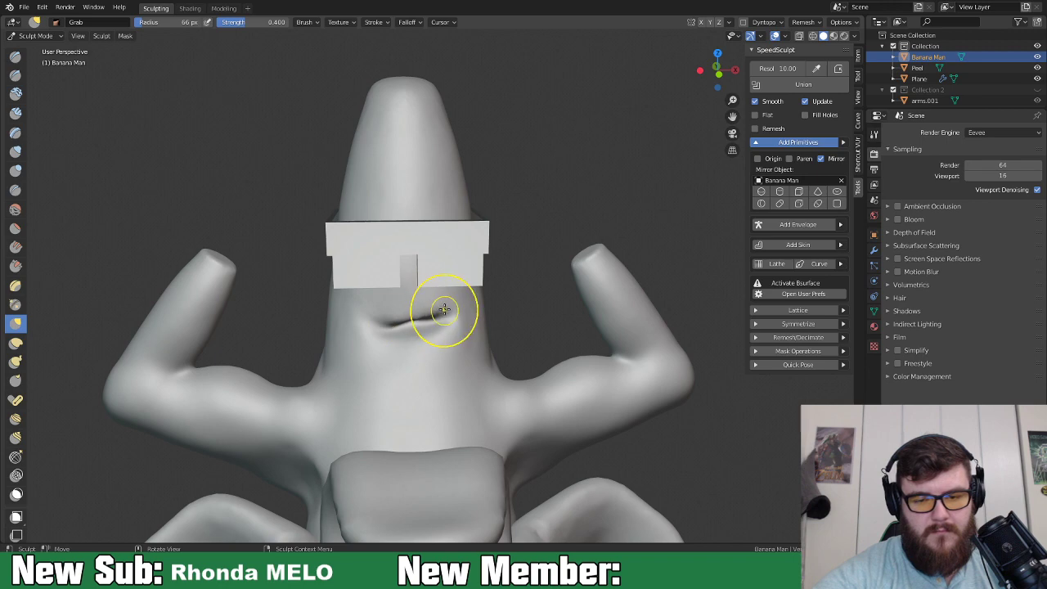
{"action": "mouse_move", "coordinate": [375, 320]}
{"action": "left_mouse_down"}
{"action": "mouse_move", "coordinate": [449, 299]}
{"action": "mouse_move", "coordinate": [460, 344]}
{"action": "left_mouse_up"}
{"action": "mouse_move", "coordinate": [460, 344]}
{"action": "middle_mouse_down"}
{"action": "mouse_move", "coordinate": [419, 351]}
{"action": "mouse_move", "coordinate": [418, 320]}
{"action": "middle_mouse_up"}
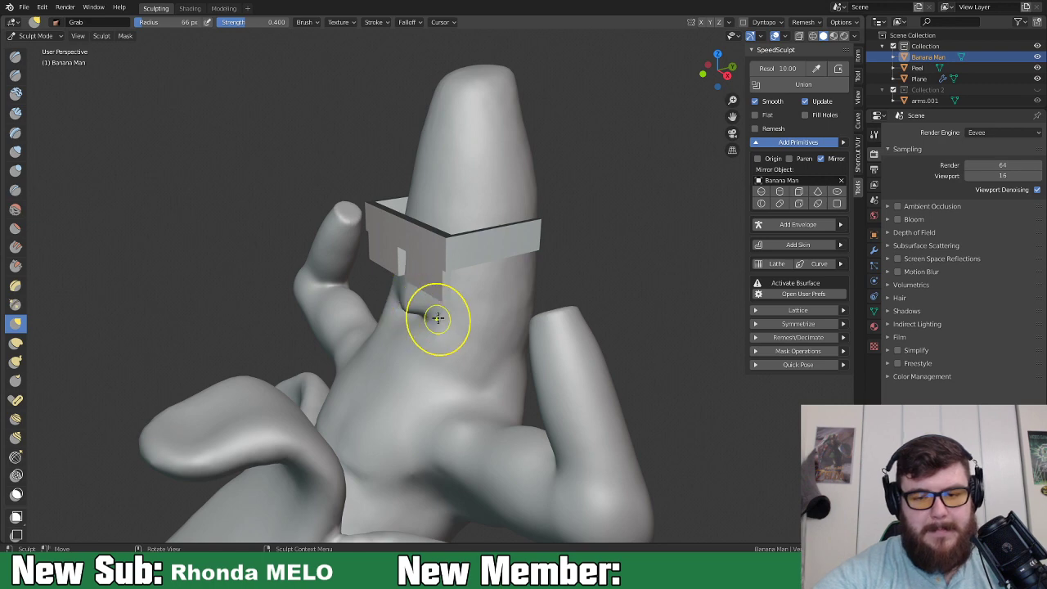
{"action": "mouse_move", "coordinate": [430, 309]}
{"action": "middle_mouse_down"}
{"action": "mouse_move", "coordinate": [399, 324]}
{"action": "mouse_move", "coordinate": [458, 316]}
{"action": "middle_mouse_up"}
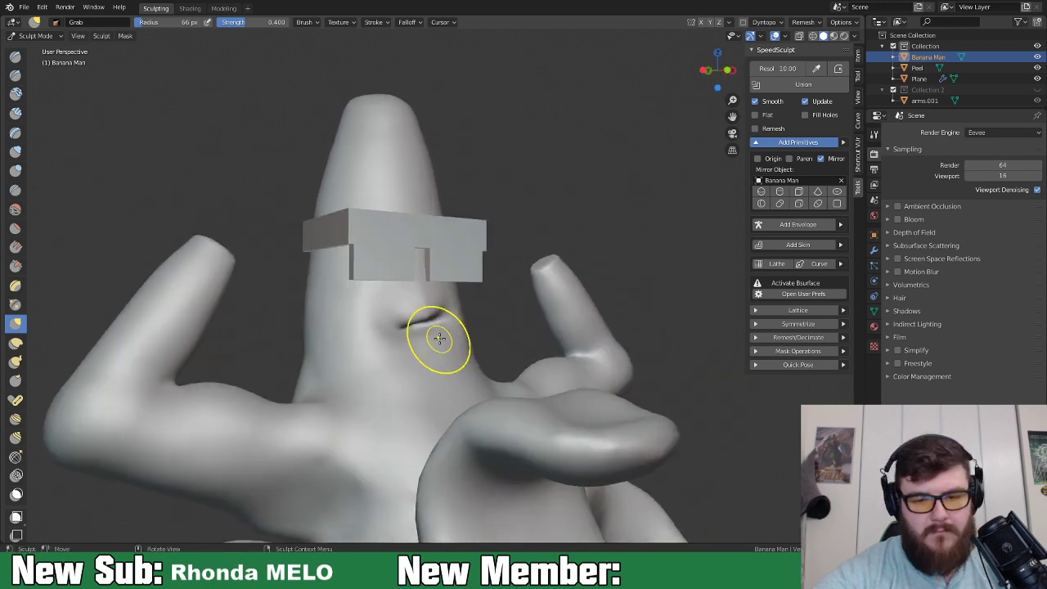
Build up and smooth the upper and lower lips around the smirk with Clay Strips at a 26 px radius.
{"action": "key", "text": "c"}
{"action": "key", "text": "f"}
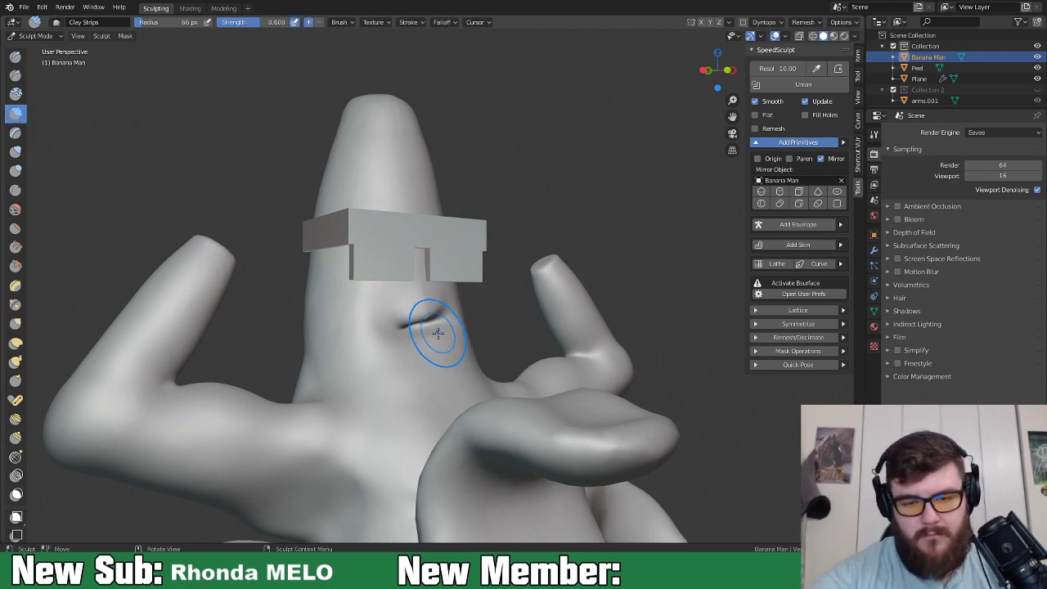
{"action": "left_click", "coordinate": [401, 346]}
{"action": "middle_click_drag", "start_coordinate": [402, 346], "coordinate": [424, 340]}
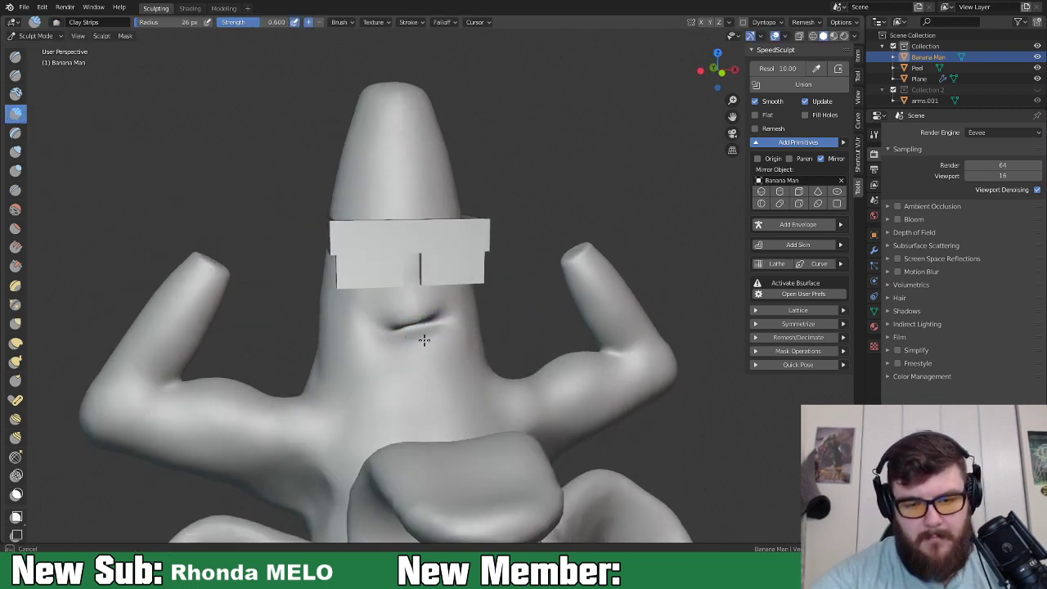
{"action": "mouse_move", "coordinate": [390, 335]}
{"action": "left_mouse_down"}
{"action": "mouse_move", "coordinate": [411, 321]}
{"action": "mouse_move", "coordinate": [392, 316]}
{"action": "left_mouse_up"}
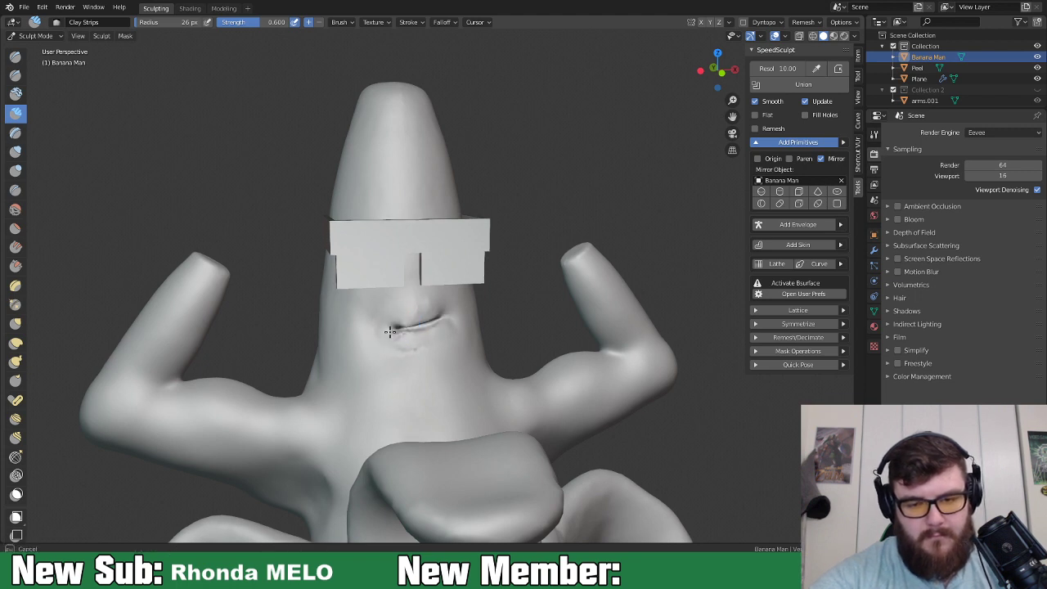
{"action": "mouse_move", "coordinate": [432, 304]}
{"action": "left_mouse_down"}
{"action": "mouse_move", "coordinate": [445, 319]}
{"action": "mouse_move", "coordinate": [427, 304]}
{"action": "left_mouse_up"}
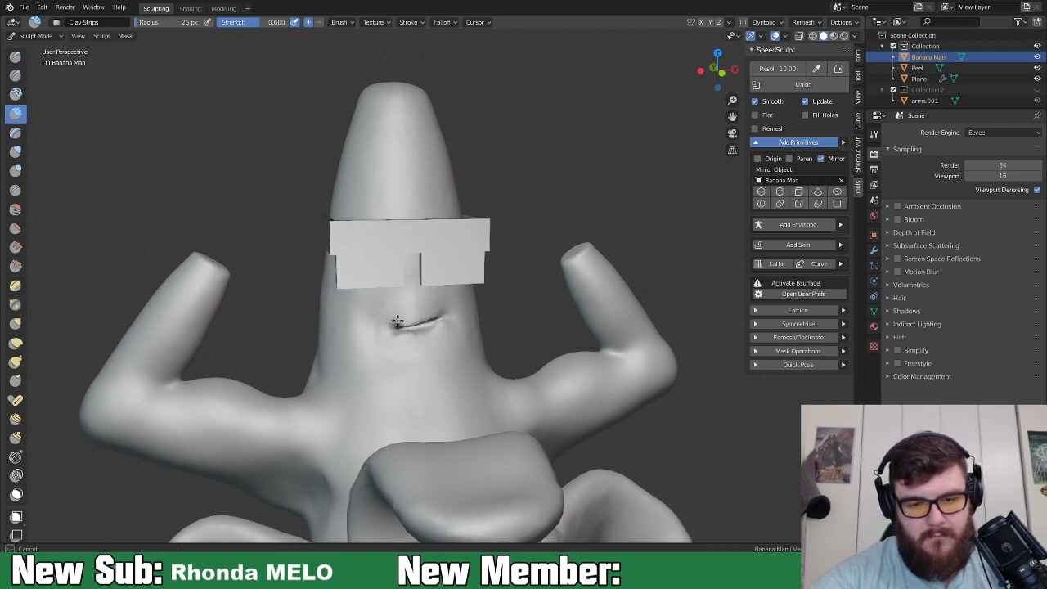
{"action": "left_click_drag", "start_coordinate": [407, 314], "coordinate": [383, 330]}
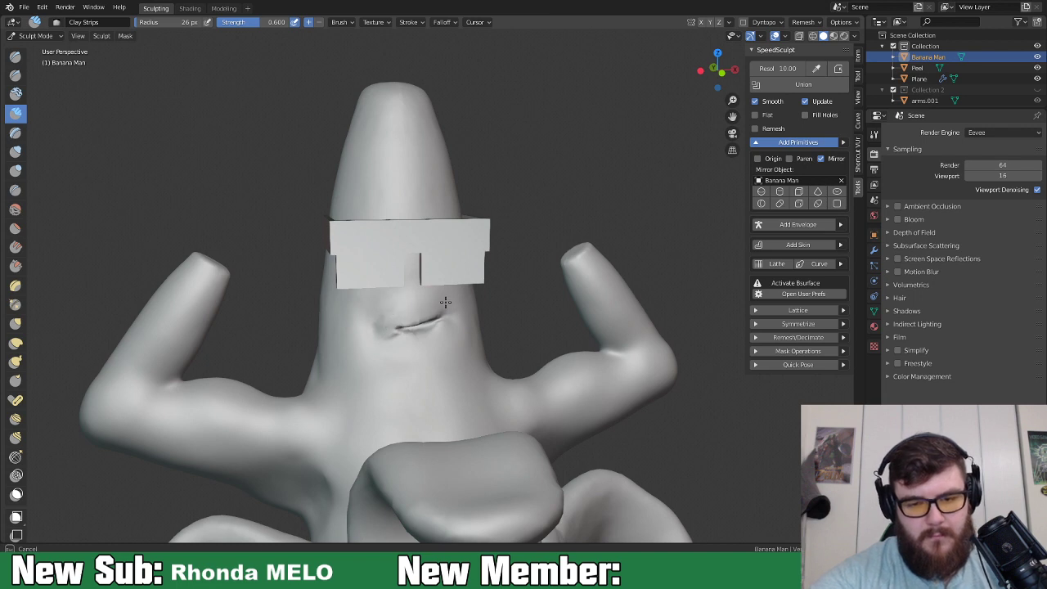
{"action": "middle_click_drag", "start_coordinate": [445, 302], "coordinate": [442, 315]}
{"action": "left_click_drag", "start_coordinate": [433, 325], "coordinate": [377, 335]}
{"action": "middle_click_drag", "start_coordinate": [472, 311], "coordinate": [516, 300]}
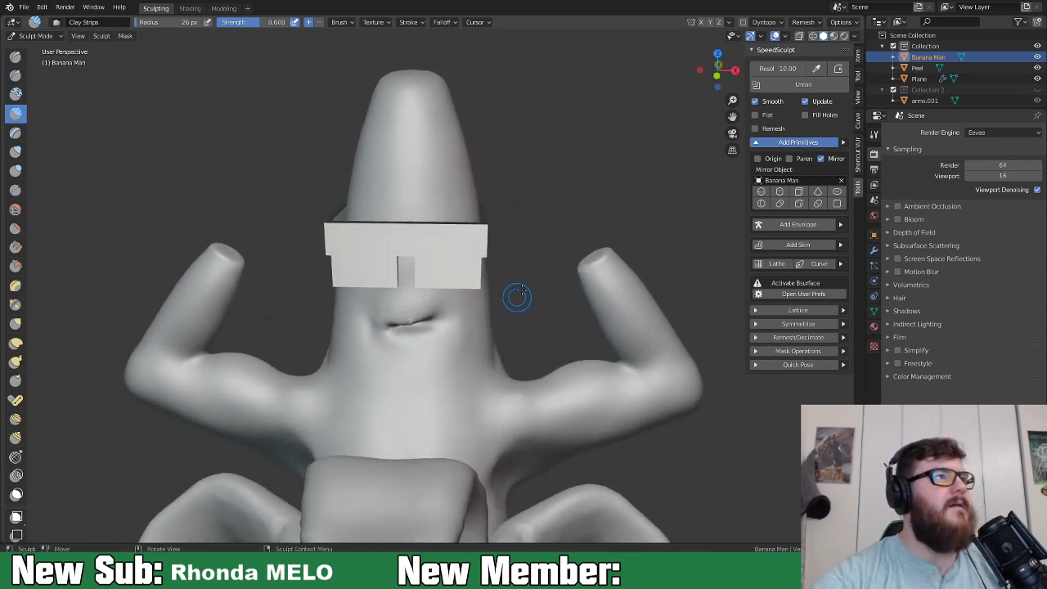
Build up muscle around one shoulder, where the arm joins the body, with Clay Strips at a 58 px radius.
{"action": "middle_click_drag", "start_coordinate": [640, 350], "coordinate": [420, 374]}
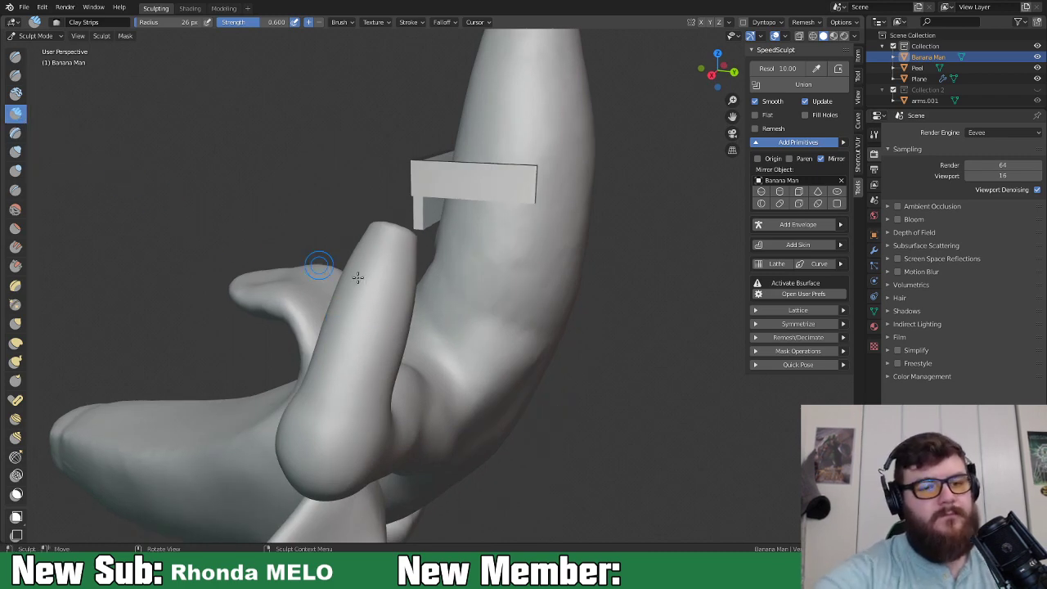
{"action": "key", "text": "f"}
{"action": "left_click", "coordinate": [510, 373]}
{"action": "middle_click_drag", "start_coordinate": [505, 385], "coordinate": [467, 355]}
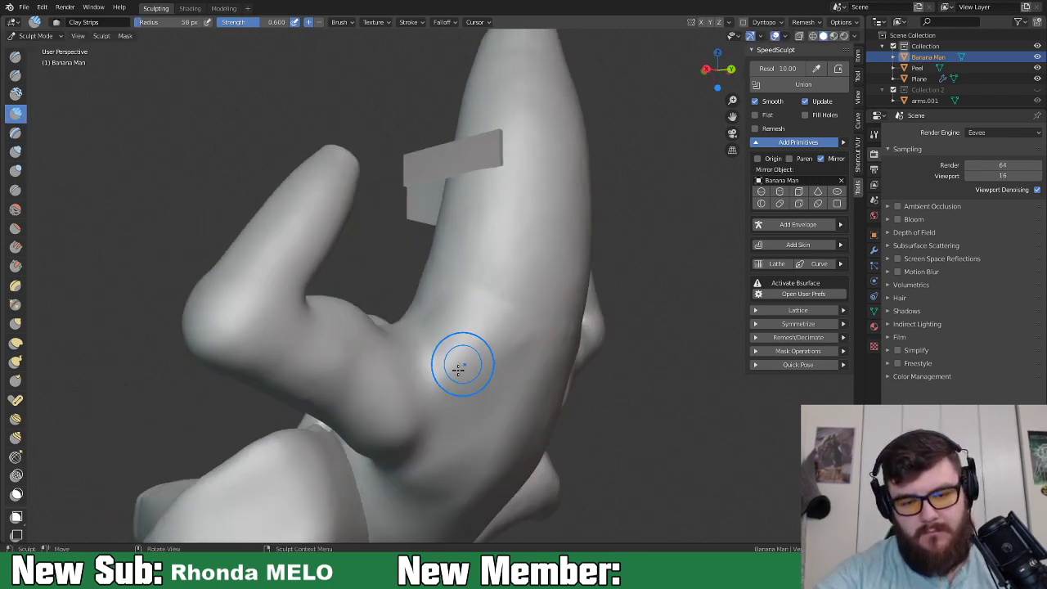
{"action": "mouse_move", "coordinate": [413, 384]}
{"action": "left_mouse_down"}
{"action": "mouse_move", "coordinate": [437, 354]}
{"action": "mouse_move", "coordinate": [433, 341]}
{"action": "left_mouse_up"}
{"action": "middle_click_drag", "start_coordinate": [432, 342], "coordinate": [483, 416]}
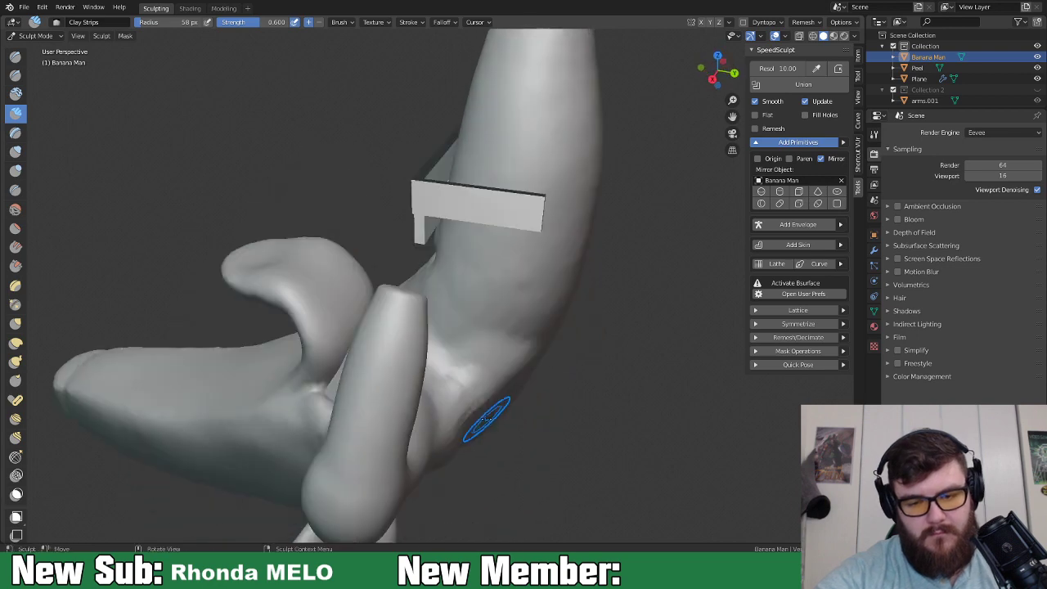
{"action": "left_click_drag", "start_coordinate": [462, 417], "coordinate": [482, 421]}
{"action": "middle_click_drag", "start_coordinate": [482, 420], "coordinate": [471, 365]}
{"action": "mouse_move", "coordinate": [472, 368]}
{"action": "left_mouse_down"}
{"action": "mouse_move", "coordinate": [472, 413]}
{"action": "mouse_move", "coordinate": [454, 416]}
{"action": "mouse_move", "coordinate": [462, 431]}
{"action": "left_mouse_up"}
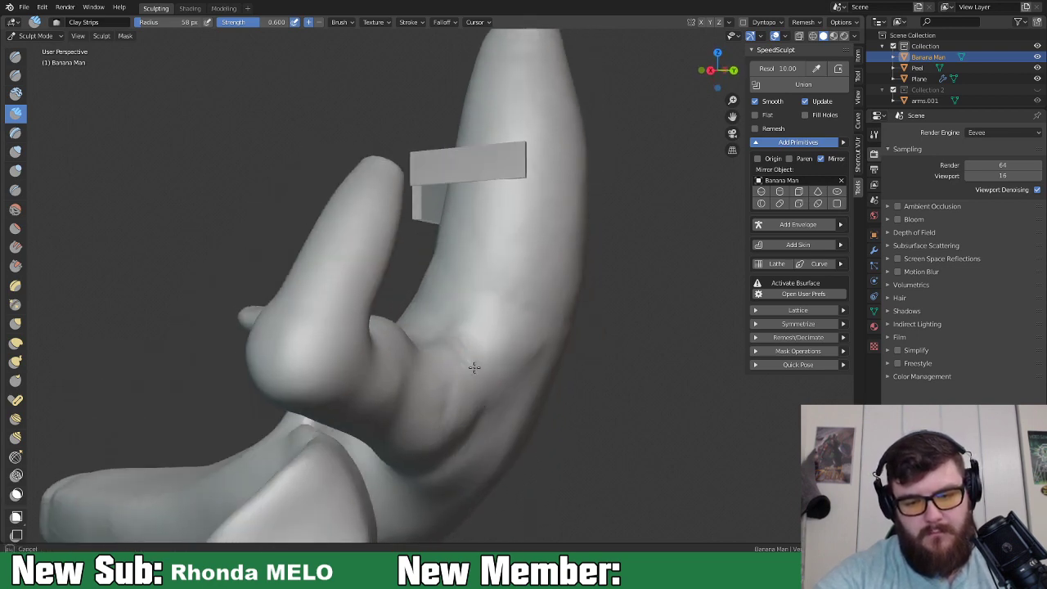
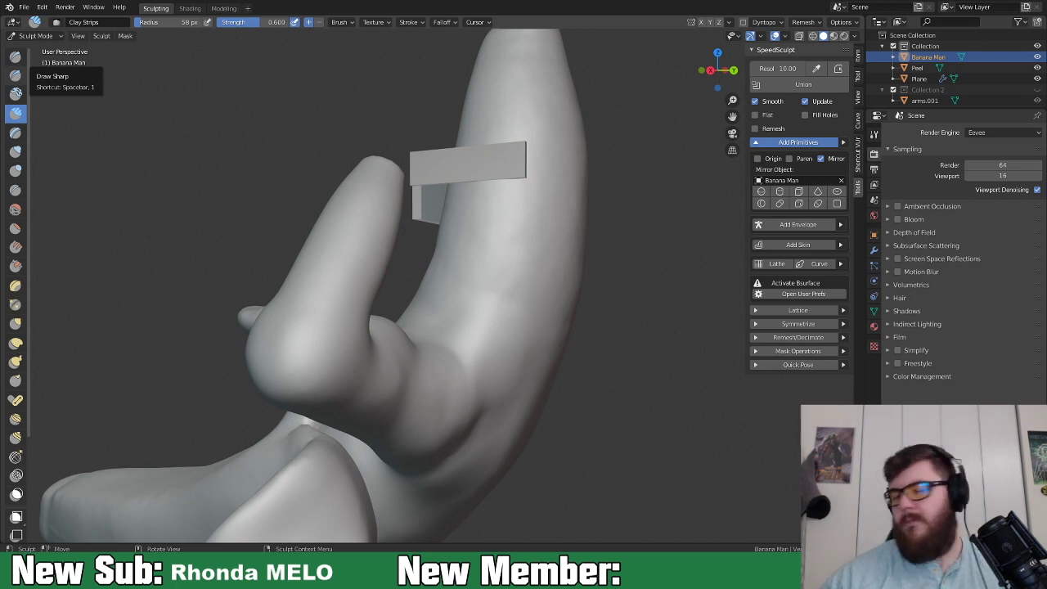
Turn X symmetry back on and adjust the tops of the shoulders with the Grab brush at a 53 px radius.
{"action": "middle_click_drag", "start_coordinate": [552, 374], "coordinate": [703, 402]}
{"action": "middle_click_drag", "start_coordinate": [612, 381], "coordinate": [498, 331]}
{"action": "key", "text": "g"}
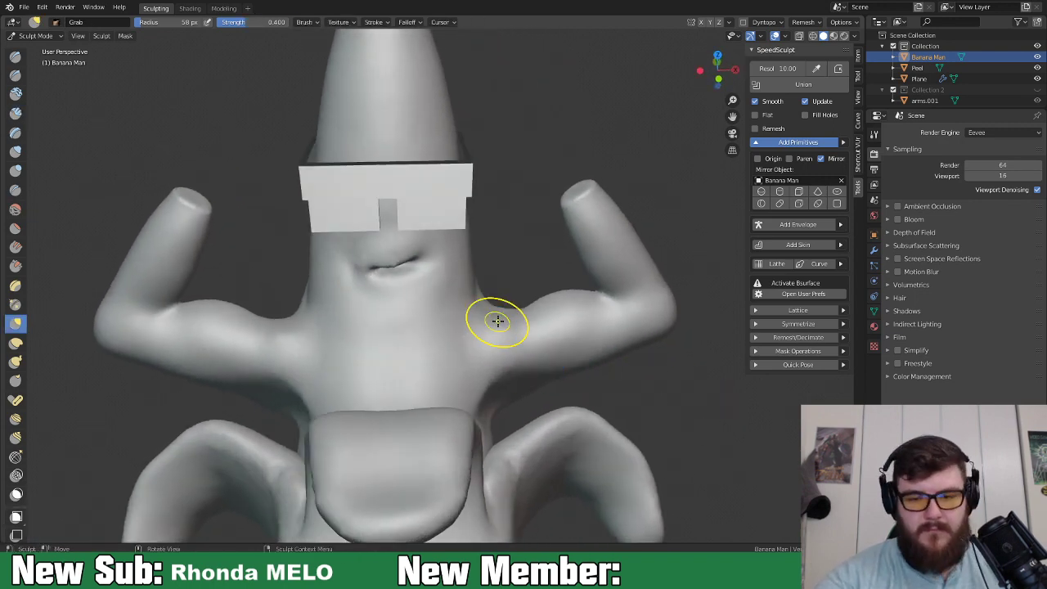
{"action": "mouse_move", "coordinate": [507, 292]}
{"action": "left_mouse_down"}
{"action": "mouse_move", "coordinate": [517, 278]}
{"action": "mouse_move", "coordinate": [551, 304]}
{"action": "mouse_move", "coordinate": [497, 287]}
{"action": "left_mouse_up"}
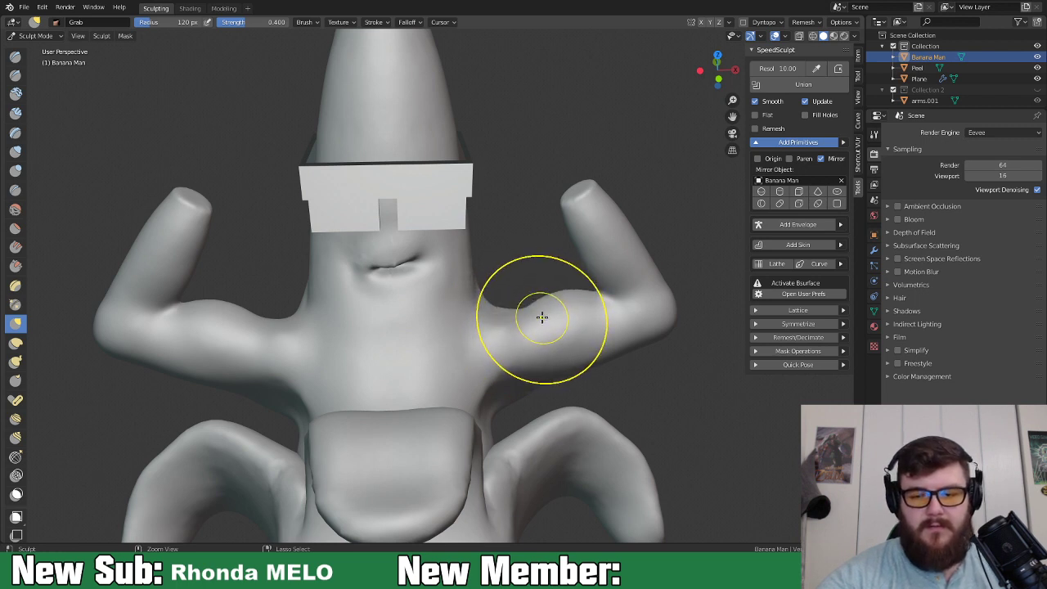
{"action": "key", "text": "f"}
{"action": "left_click", "coordinate": [474, 317]}
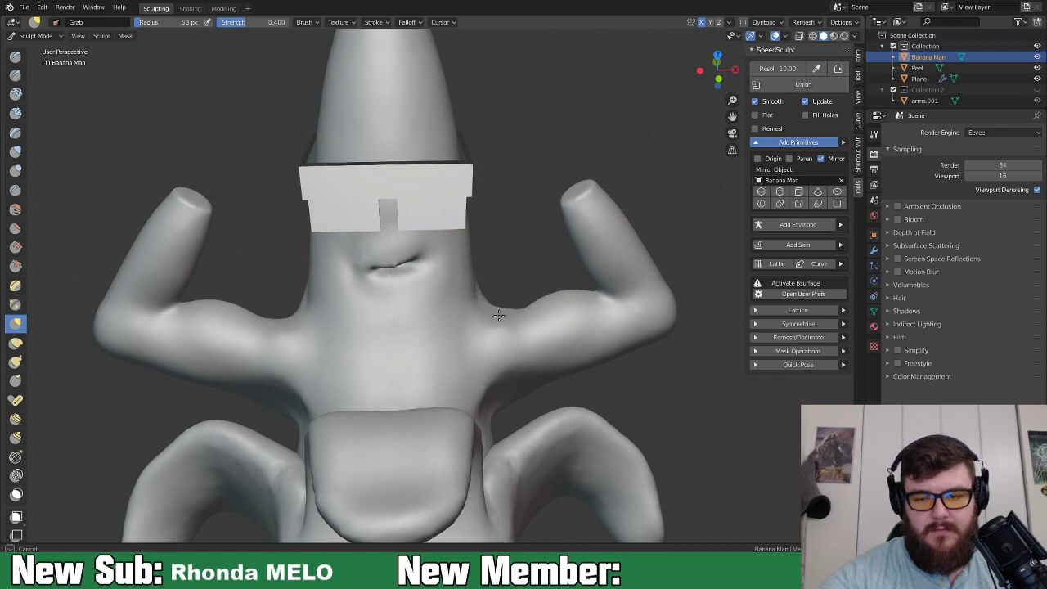
Swell both shoulders where the arms meet the body with the Inflate/Deflate brush at a 53 px radius.
{"action": "key", "text": "i"}
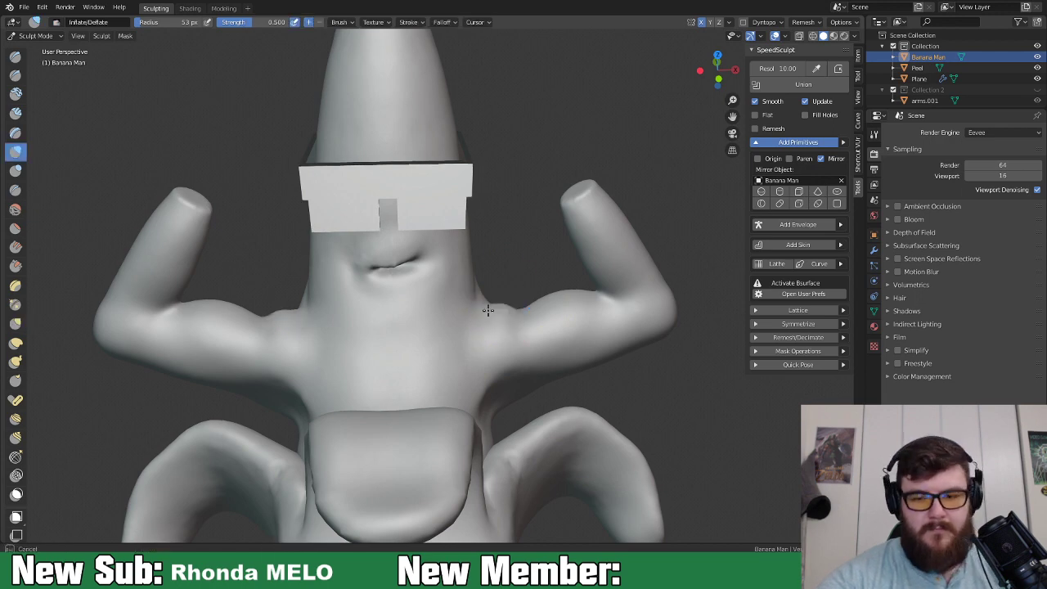
{"action": "middle_click_drag", "start_coordinate": [509, 322], "coordinate": [515, 311]}
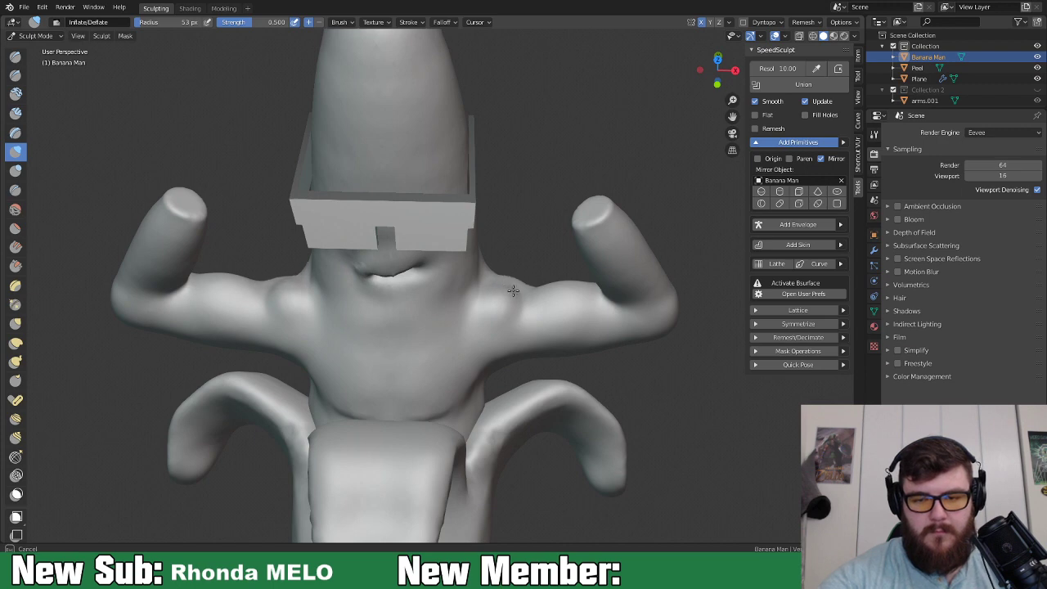
{"action": "mouse_move", "coordinate": [522, 297]}
{"action": "left_mouse_down"}
{"action": "mouse_move", "coordinate": [526, 281]}
{"action": "mouse_move", "coordinate": [489, 273]}
{"action": "left_mouse_up"}
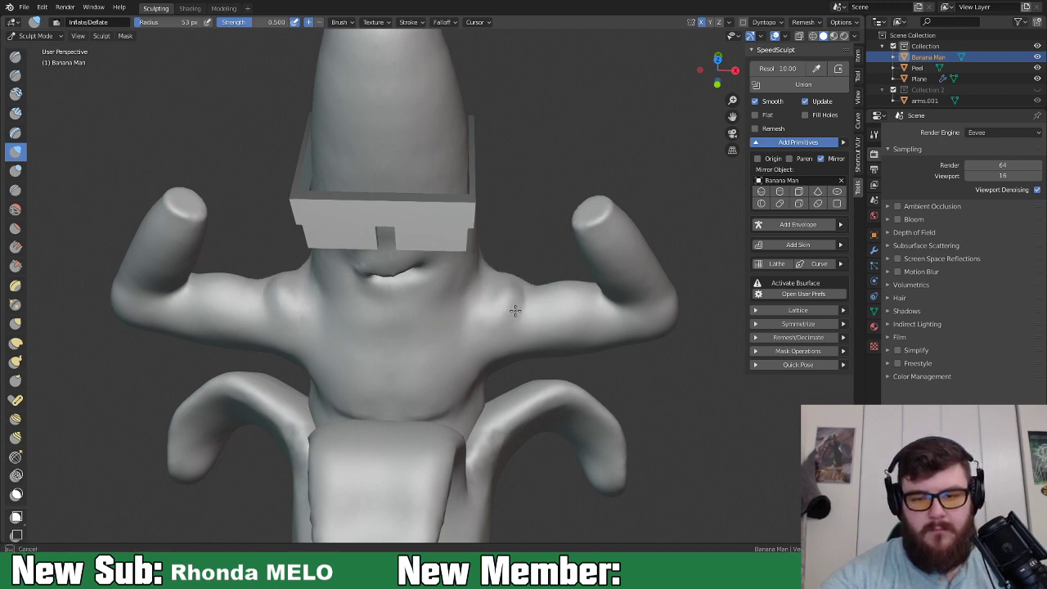
{"action": "middle_click_drag", "start_coordinate": [508, 307], "coordinate": [519, 299]}
{"action": "mouse_move", "coordinate": [519, 298]}
{"action": "left_mouse_down"}
{"action": "mouse_move", "coordinate": [530, 286]}
{"action": "mouse_move", "coordinate": [502, 353]}
{"action": "mouse_move", "coordinate": [477, 327]}
{"action": "left_mouse_up"}
Build up muscle from the shoulders down into the upper chest and smooth it, using Clay Strips at a 53 px radius.
{"action": "left_click", "coordinate": [15, 113]}
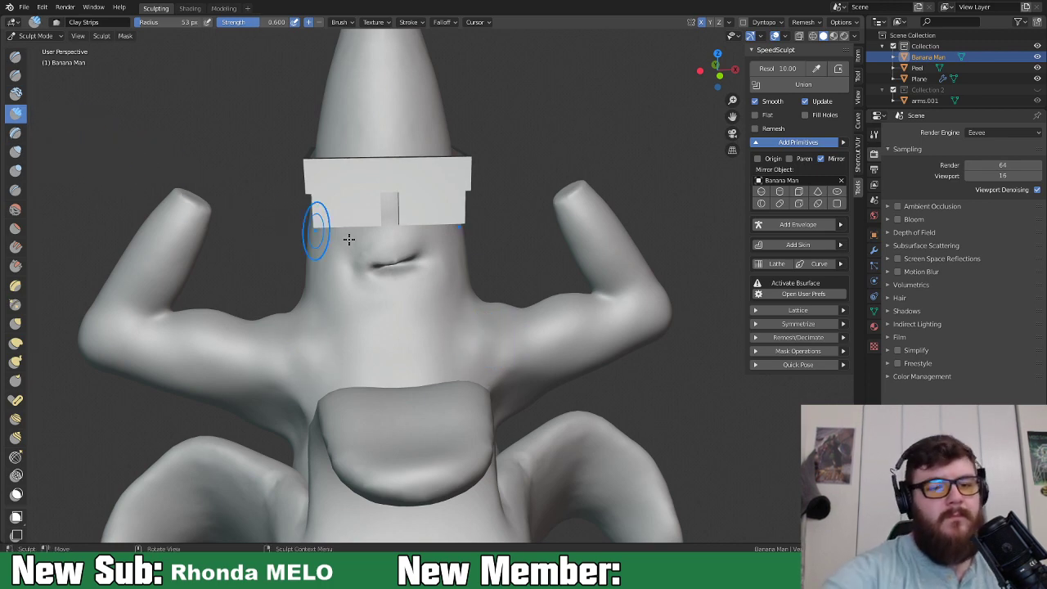
{"action": "mouse_move", "coordinate": [489, 333]}
{"action": "left_mouse_down"}
{"action": "mouse_move", "coordinate": [500, 346]}
{"action": "mouse_move", "coordinate": [504, 332]}
{"action": "mouse_move", "coordinate": [493, 328]}
{"action": "left_mouse_up"}
{"action": "middle_click_drag", "start_coordinate": [493, 328], "coordinate": [505, 327]}
{"action": "left_click_drag", "start_coordinate": [504, 327], "coordinate": [512, 299]}
{"action": "middle_click_drag", "start_coordinate": [512, 299], "coordinate": [521, 326]}
{"action": "mouse_move", "coordinate": [521, 327]}
{"action": "left_mouse_down"}
{"action": "mouse_move", "coordinate": [528, 285]}
{"action": "mouse_move", "coordinate": [507, 299]}
{"action": "mouse_move", "coordinate": [499, 274]}
{"action": "mouse_move", "coordinate": [519, 328]}
{"action": "left_mouse_up"}
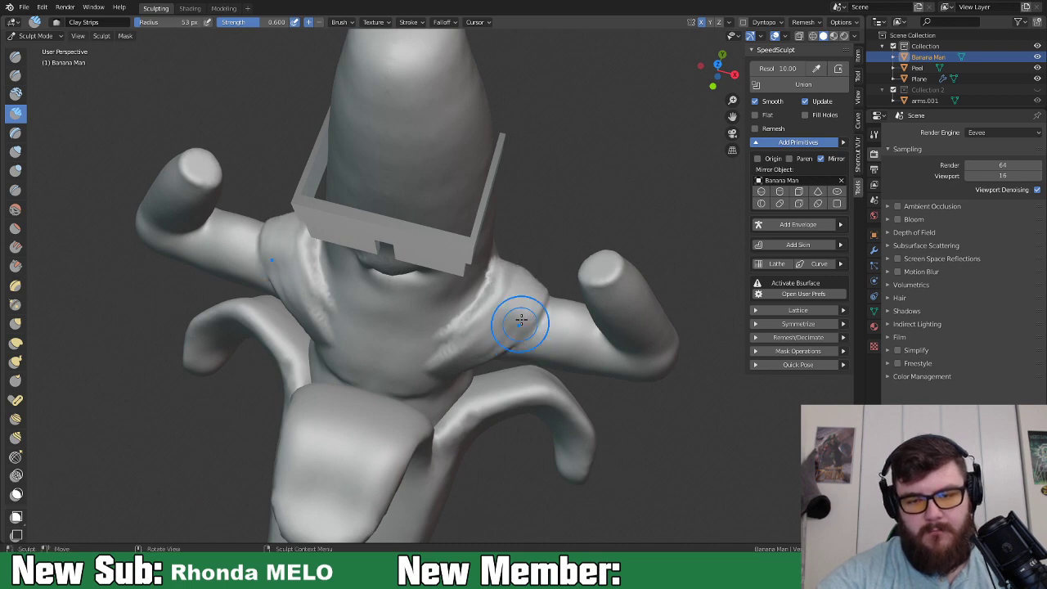
{"action": "middle_click_drag", "start_coordinate": [519, 328], "coordinate": [518, 305]}
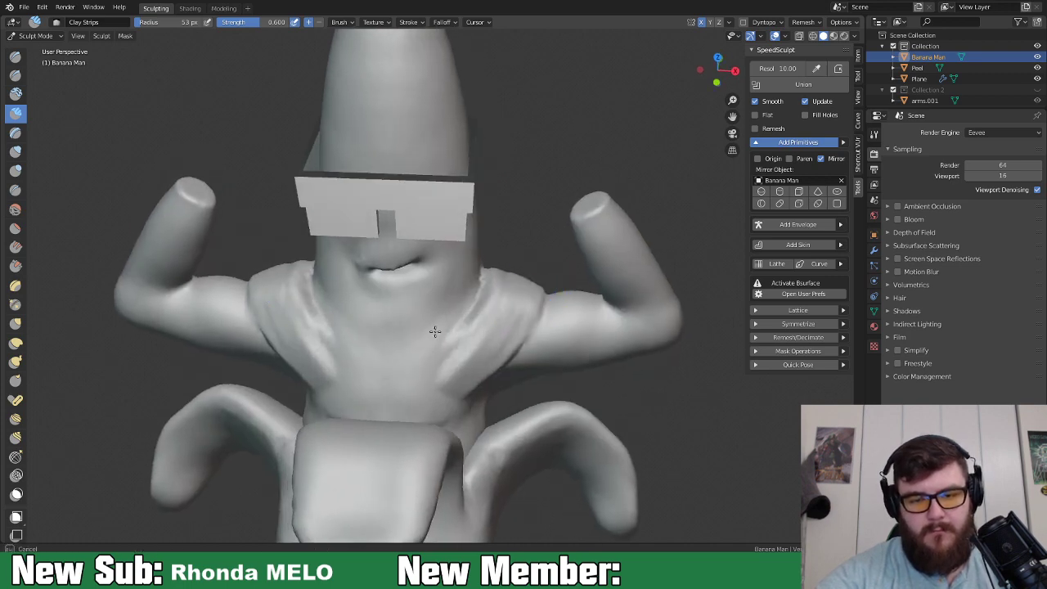
{"action": "mouse_move", "coordinate": [474, 313]}
{"action": "left_mouse_down"}
{"action": "mouse_move", "coordinate": [421, 304]}
{"action": "mouse_move", "coordinate": [417, 335]}
{"action": "mouse_move", "coordinate": [484, 300]}
{"action": "mouse_move", "coordinate": [444, 311]}
{"action": "mouse_move", "coordinate": [463, 311]}
{"action": "mouse_move", "coordinate": [486, 369]}
{"action": "mouse_move", "coordinate": [512, 346]}
{"action": "mouse_move", "coordinate": [509, 318]}
{"action": "left_mouse_up"}
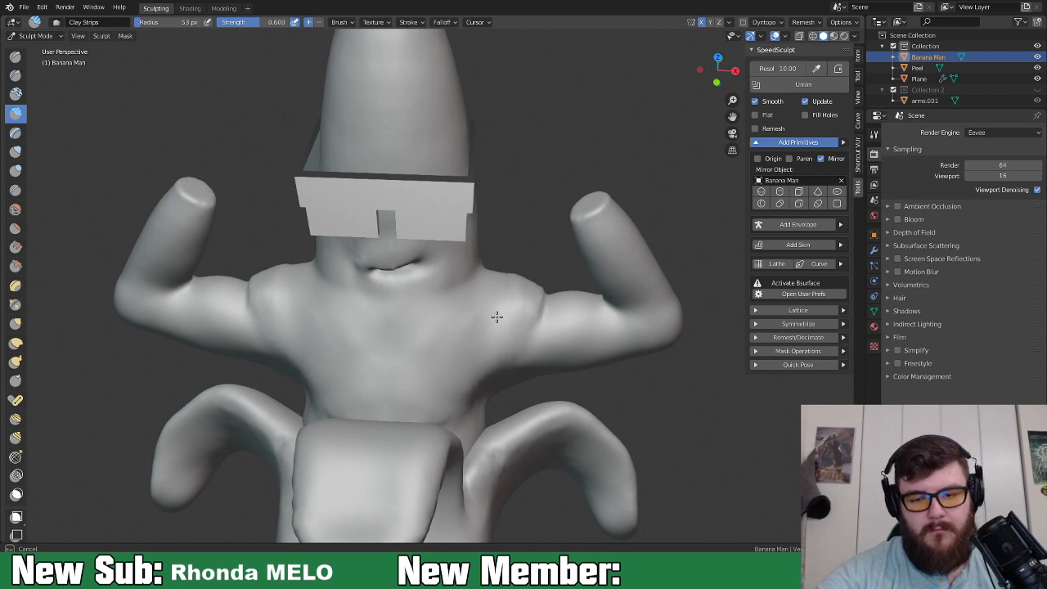
Sculpt the pectoral muscles across the chest below the mouth with Clay Strips at a 53 px radius.
{"action": "middle_click_drag", "start_coordinate": [478, 337], "coordinate": [451, 398]}
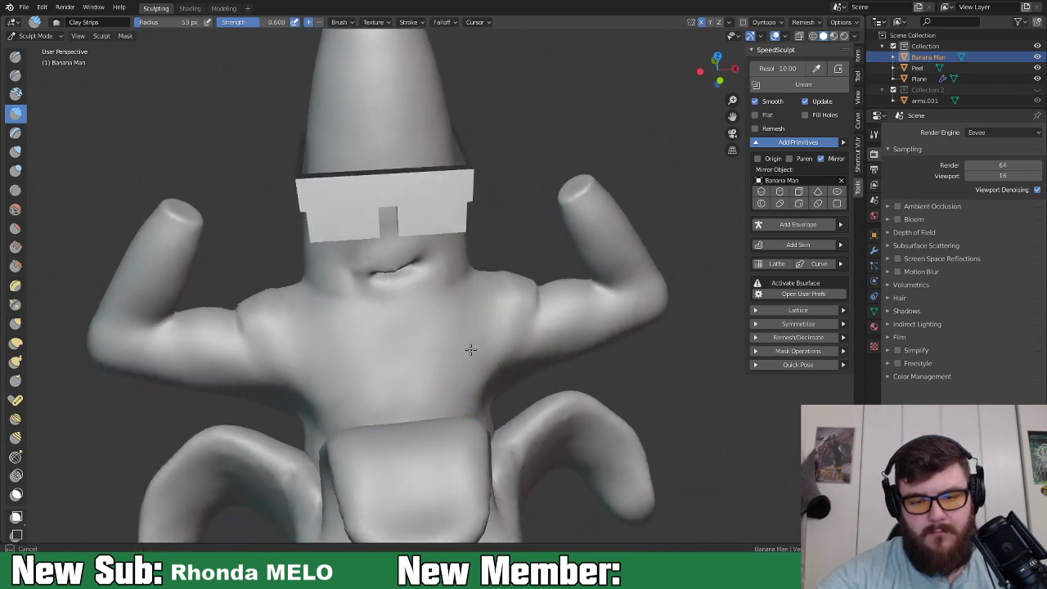
{"action": "mouse_move", "coordinate": [421, 347]}
{"action": "left_mouse_down"}
{"action": "mouse_move", "coordinate": [437, 376]}
{"action": "mouse_move", "coordinate": [477, 342]}
{"action": "mouse_move", "coordinate": [443, 347]}
{"action": "left_mouse_up"}
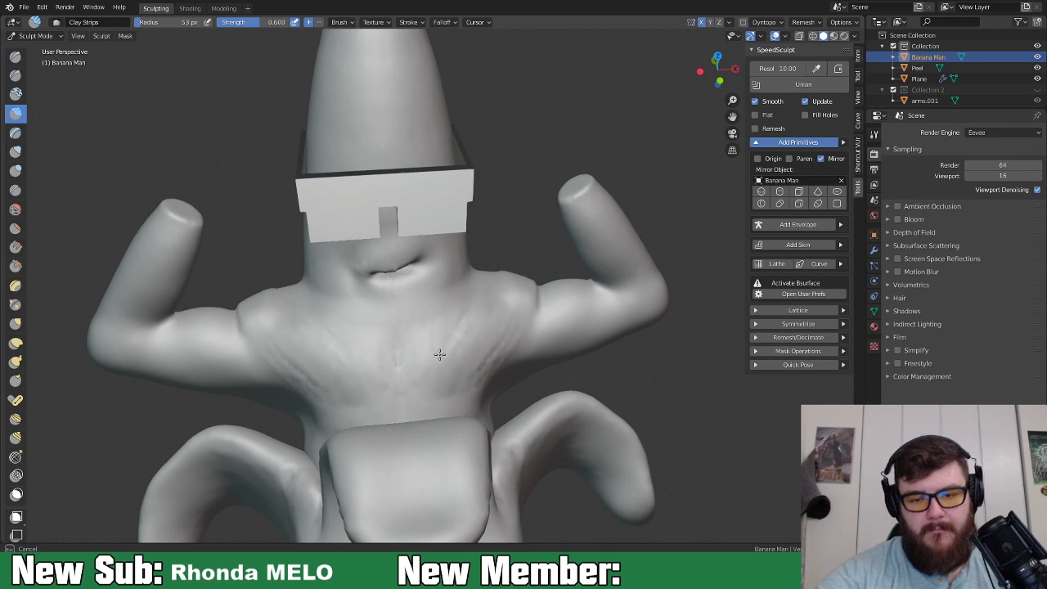
{"action": "left_click_drag", "start_coordinate": [479, 331], "coordinate": [495, 352]}
{"action": "mouse_move", "coordinate": [540, 292]}
{"action": "middle_mouse_down"}
{"action": "mouse_move", "coordinate": [477, 355]}
{"action": "mouse_move", "coordinate": [448, 303]}
{"action": "mouse_move", "coordinate": [449, 332]}
{"action": "middle_mouse_up"}
{"action": "mouse_move", "coordinate": [449, 332]}
{"action": "left_mouse_down"}
{"action": "mouse_move", "coordinate": [420, 367]}
{"action": "mouse_move", "coordinate": [423, 340]}
{"action": "left_mouse_up"}
{"action": "mouse_move", "coordinate": [366, 366]}
{"action": "left_mouse_down"}
{"action": "mouse_move", "coordinate": [402, 397]}
{"action": "mouse_move", "coordinate": [424, 381]}
{"action": "mouse_move", "coordinate": [379, 355]}
{"action": "mouse_move", "coordinate": [413, 318]}
{"action": "mouse_move", "coordinate": [430, 318]}
{"action": "mouse_move", "coordinate": [411, 324]}
{"action": "left_mouse_up"}
Add Clay Strips at a 53 px radius over the back of the shoulders, beside the upper back.
{"action": "middle_click_drag", "start_coordinate": [374, 334], "coordinate": [409, 309]}
{"action": "left_click_drag", "start_coordinate": [409, 308], "coordinate": [330, 310]}
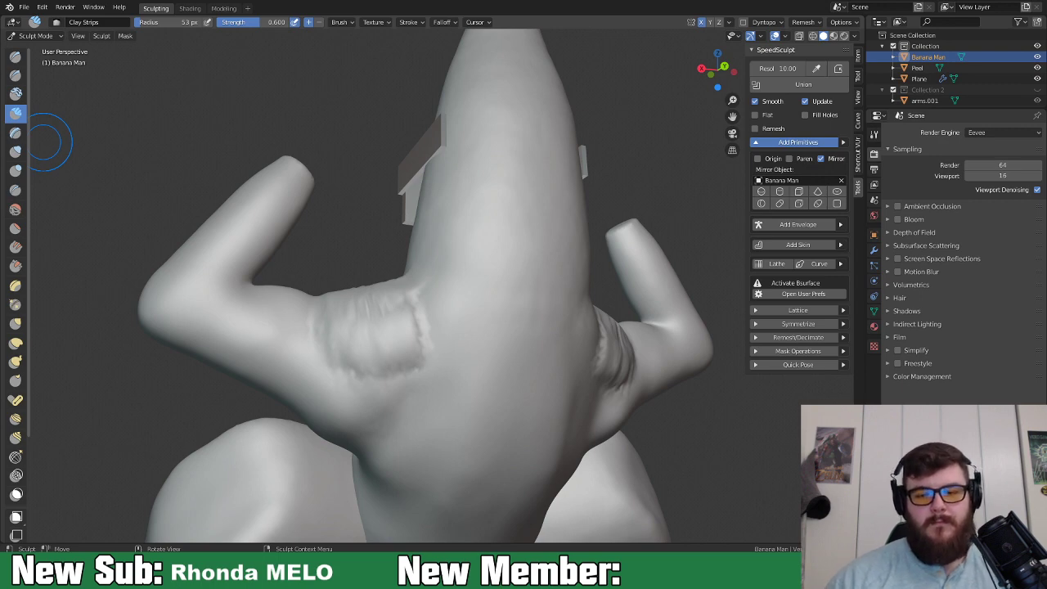
{"action": "middle_click_drag", "start_coordinate": [665, 469], "coordinate": [637, 448]}
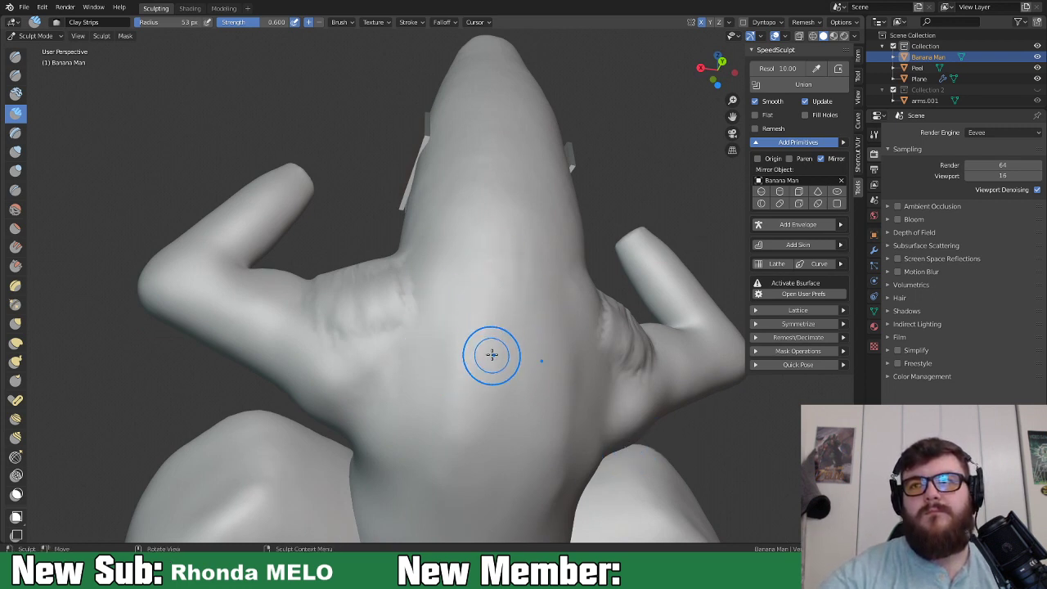
Reshape and smooth the back of the shoulders with the Grab brush at a 158 px radius.
{"action": "middle_click_drag", "start_coordinate": [499, 311], "coordinate": [600, 350]}
{"action": "key", "text": "g"}
{"action": "key", "text": "f"}
{"action": "left_click", "coordinate": [579, 366]}
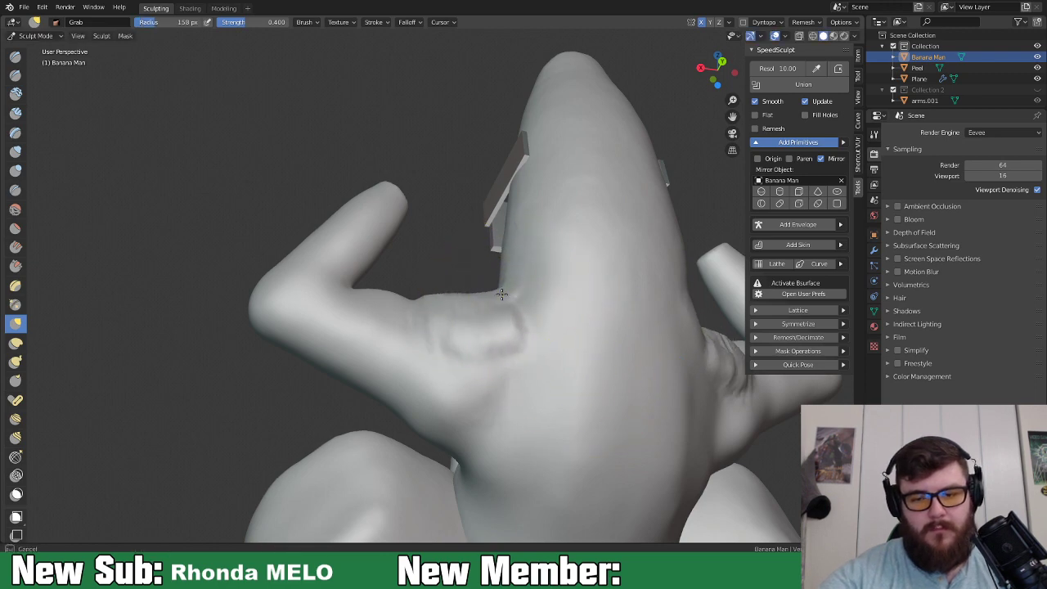
{"action": "mouse_move", "coordinate": [511, 306]}
{"action": "middle_mouse_down"}
{"action": "mouse_move", "coordinate": [527, 412]}
{"action": "mouse_move", "coordinate": [507, 367]}
{"action": "mouse_move", "coordinate": [463, 363]}
{"action": "middle_mouse_up"}
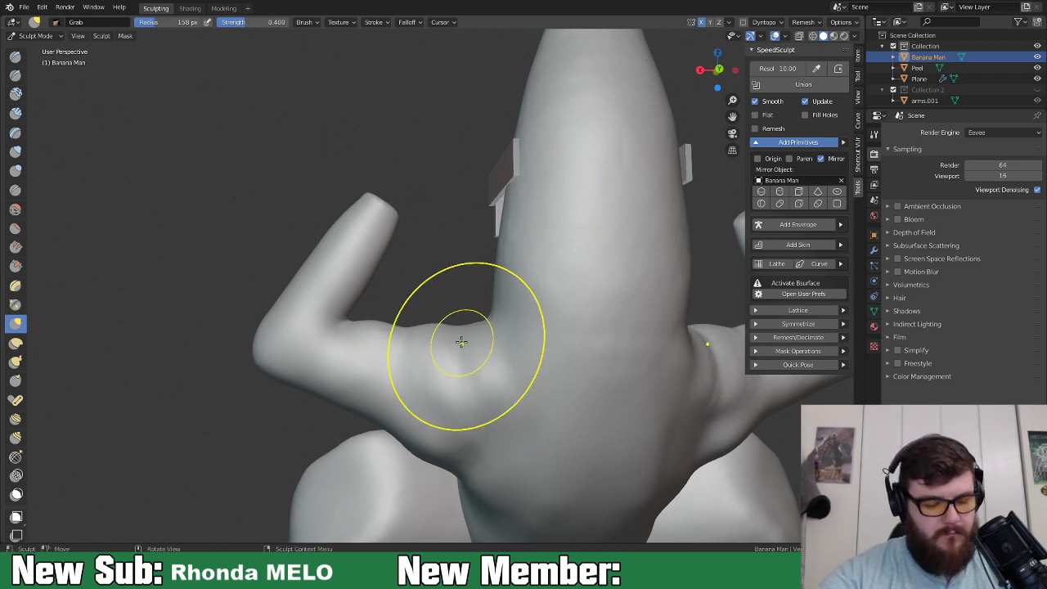
Refine the top contour of the shoulders from behind with the Grab brush at a 95 px radius.
{"action": "key", "text": "i"}
{"action": "key", "text": "g"}
{"action": "key", "text": "f"}
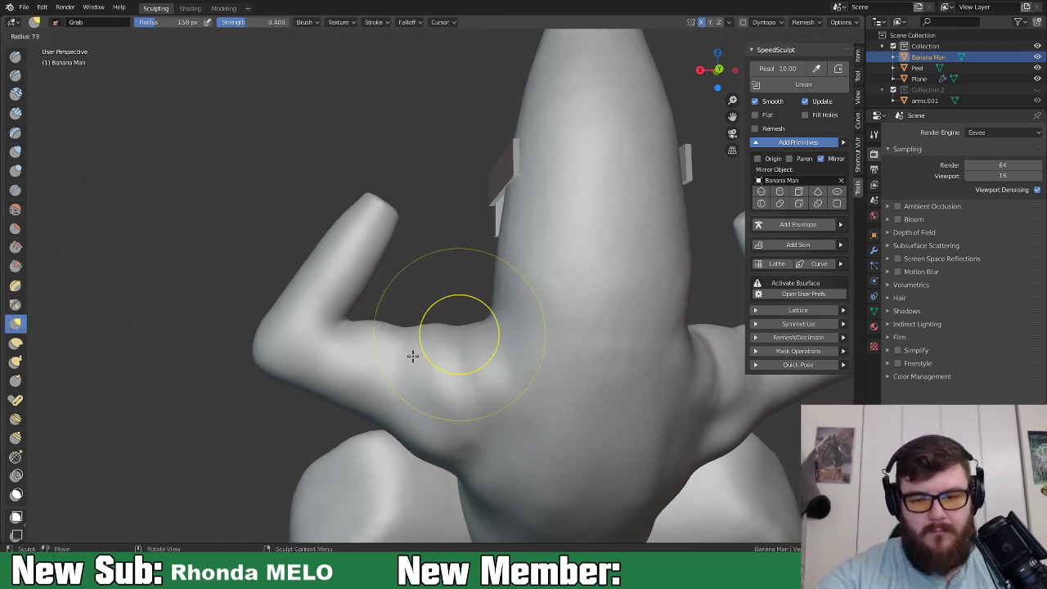
{"action": "left_click", "coordinate": [460, 336]}
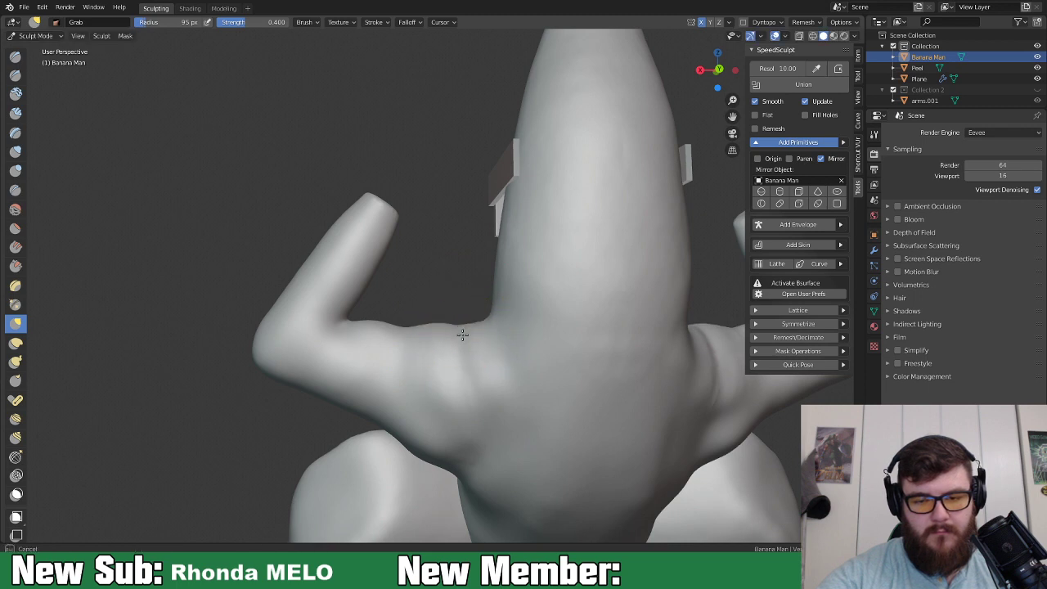
{"action": "mouse_move", "coordinate": [489, 319]}
{"action": "middle_mouse_down"}
{"action": "mouse_move", "coordinate": [539, 333]}
{"action": "mouse_move", "coordinate": [505, 355]}
{"action": "mouse_move", "coordinate": [497, 341]}
{"action": "middle_mouse_up"}
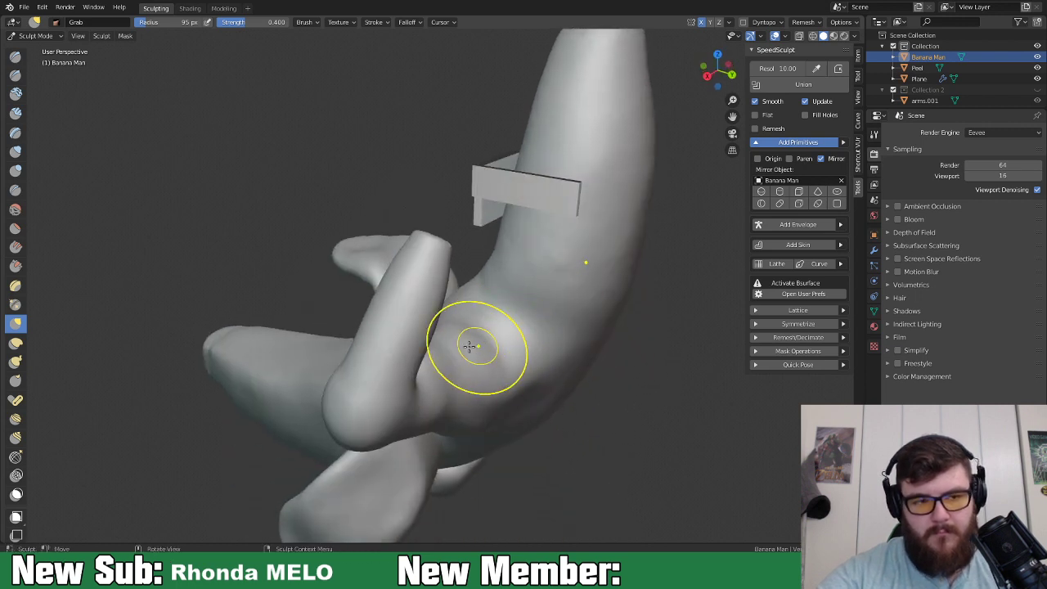
Build up and blend the rear shoulder muscle into the back with Clay Strips at a 61 px radius.
{"action": "left_click", "coordinate": [15, 113]}
{"action": "key", "text": "f"}
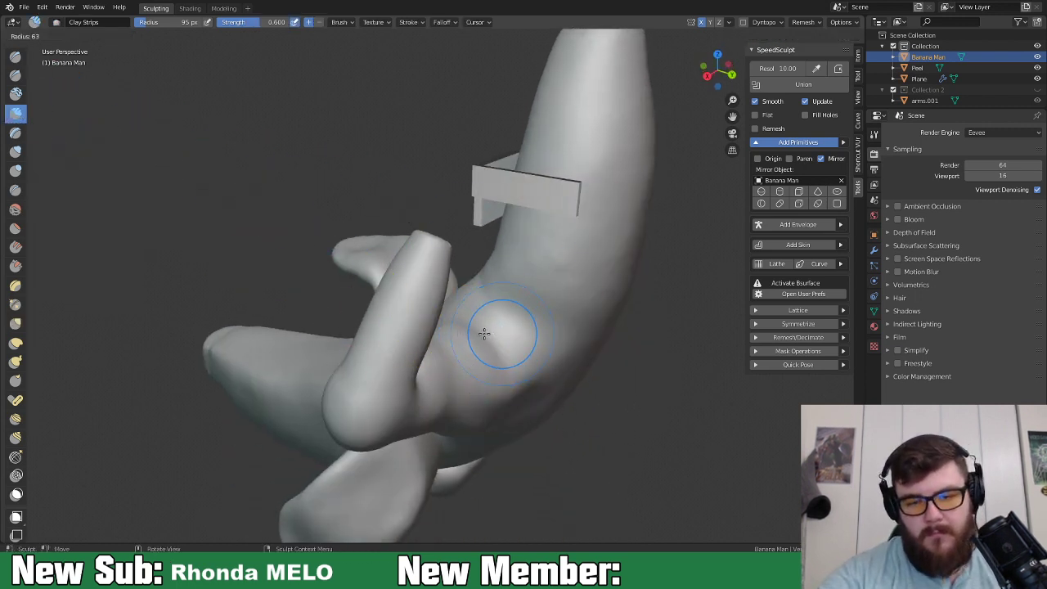
{"action": "left_click", "coordinate": [484, 324]}
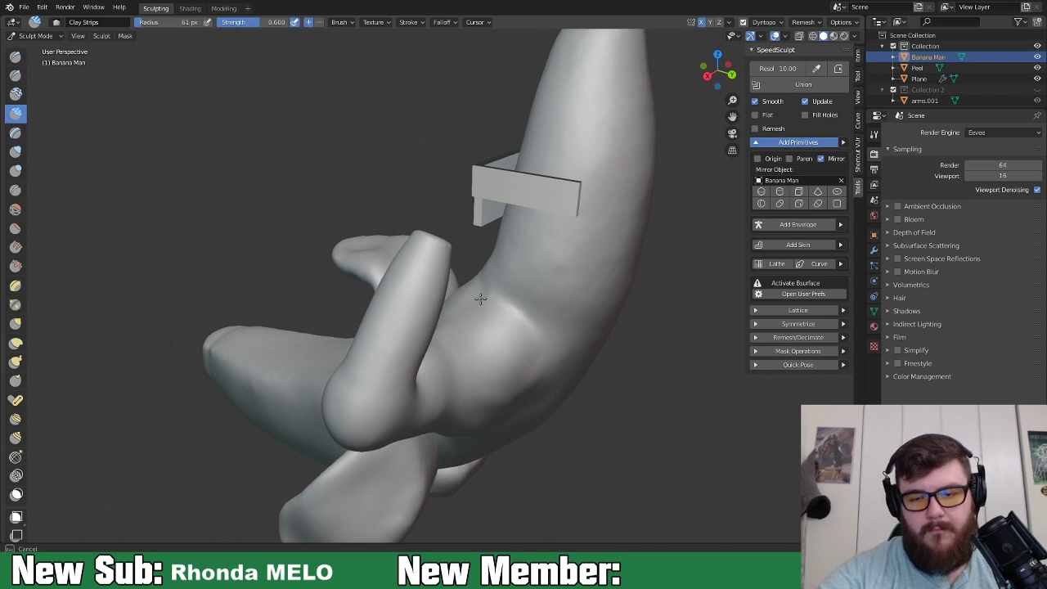
{"action": "middle_click_drag", "start_coordinate": [527, 387], "coordinate": [496, 364]}
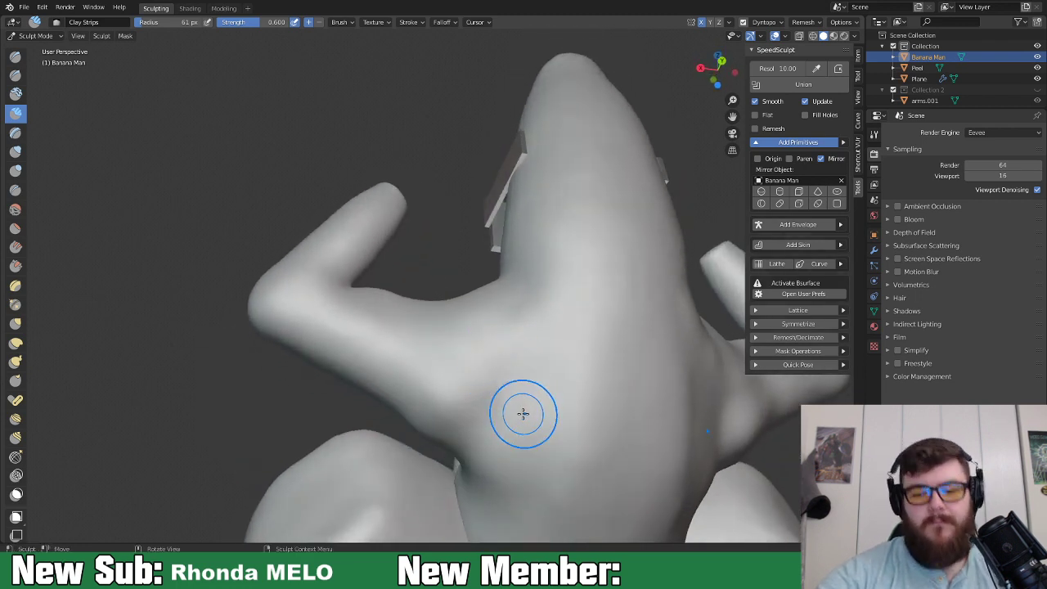
{"action": "middle_click_drag", "start_coordinate": [523, 402], "coordinate": [532, 379]}
Shape the armpit and the back of the shoulder with the Grab brush at a 162 px radius.
{"action": "key", "text": "g"}
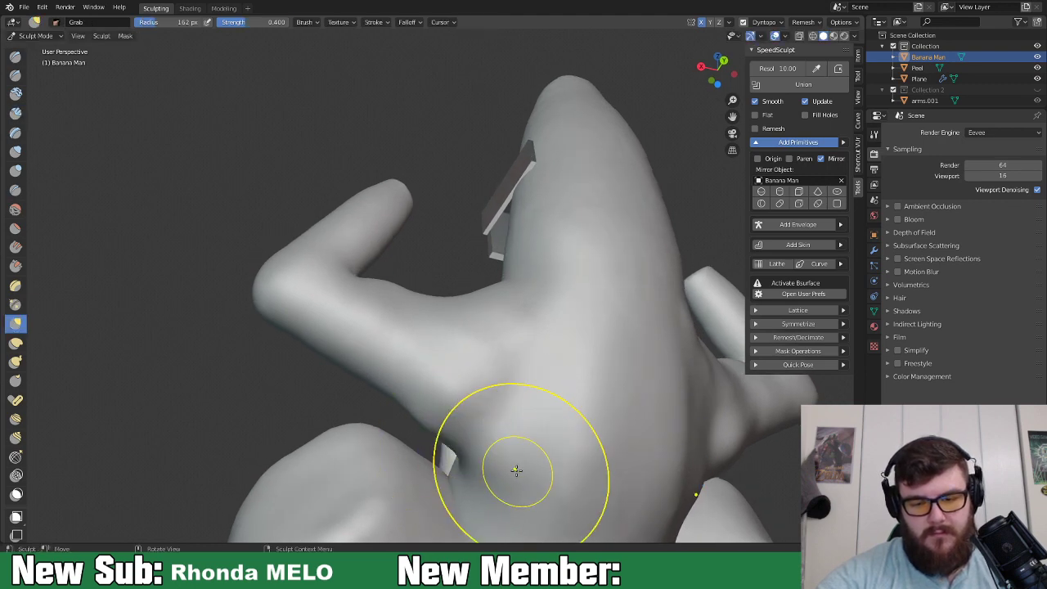
{"action": "mouse_move", "coordinate": [458, 454]}
{"action": "middle_mouse_down"}
{"action": "mouse_move", "coordinate": [494, 475]}
{"action": "mouse_move", "coordinate": [484, 463]}
{"action": "mouse_move", "coordinate": [496, 444]}
{"action": "middle_mouse_up"}
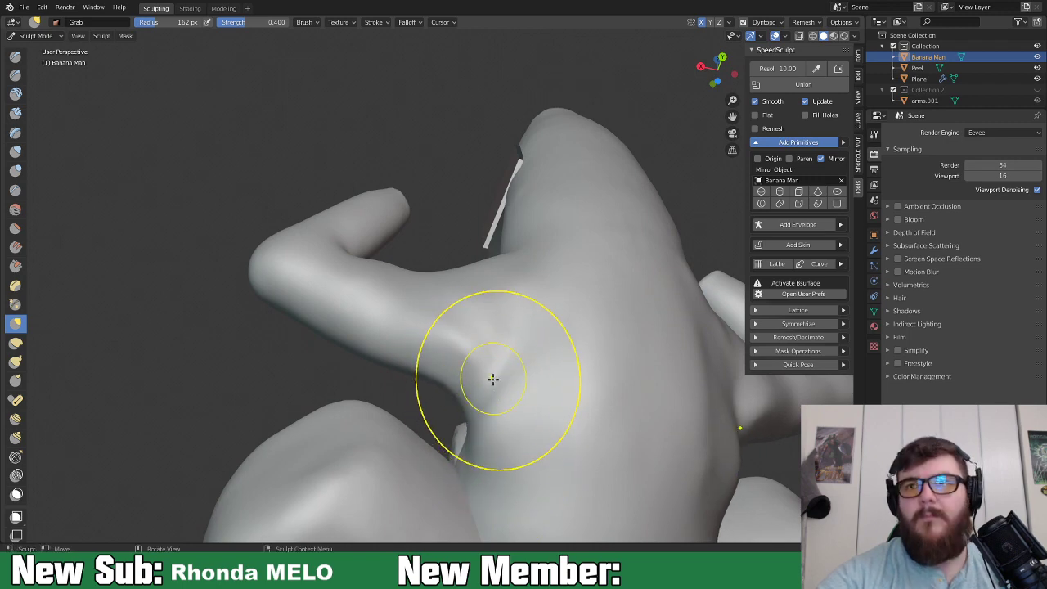
{"action": "mouse_move", "coordinate": [490, 378]}
{"action": "middle_mouse_down"}
{"action": "mouse_move", "coordinate": [479, 432]}
{"action": "mouse_move", "coordinate": [578, 331]}
{"action": "mouse_move", "coordinate": [570, 306]}
{"action": "mouse_move", "coordinate": [541, 317]}
{"action": "middle_mouse_up"}
{"action": "left_click_drag", "start_coordinate": [532, 308], "coordinate": [471, 299]}
{"action": "mouse_move", "coordinate": [475, 299]}
{"action": "middle_mouse_down"}
{"action": "mouse_move", "coordinate": [496, 343]}
{"action": "mouse_move", "coordinate": [479, 314]}
{"action": "mouse_move", "coordinate": [461, 313]}
{"action": "mouse_move", "coordinate": [513, 313]}
{"action": "middle_mouse_up"}
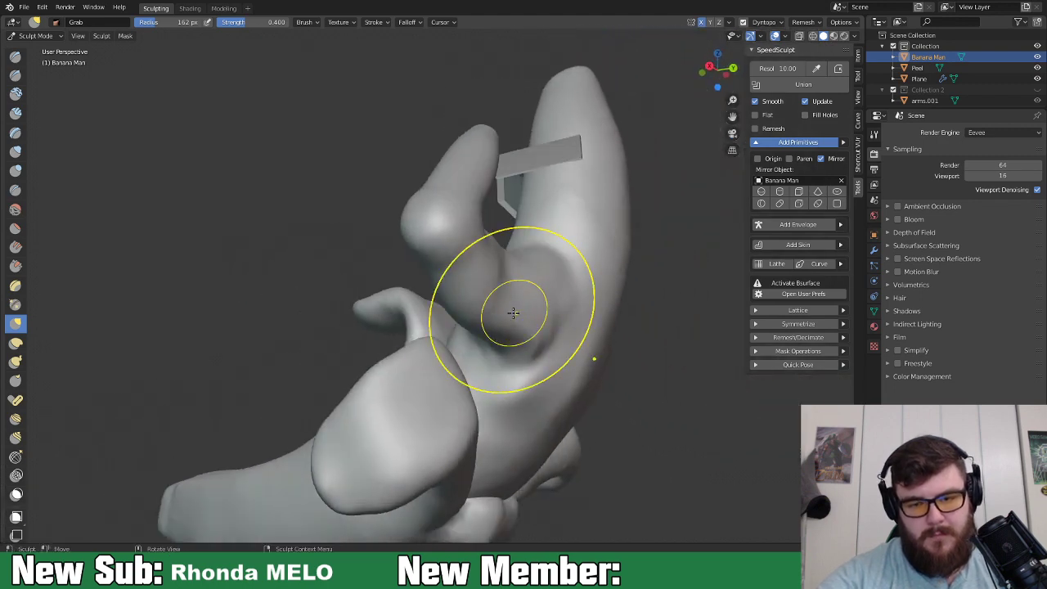
{"action": "middle_click_drag", "start_coordinate": [513, 272], "coordinate": [496, 339]}
Swell the upper arms and the rear shoulders with the Inflate/Deflate brush at an 80 px radius.
{"action": "key", "text": "i"}
{"action": "key", "text": "f"}
{"action": "left_click", "coordinate": [473, 284]}
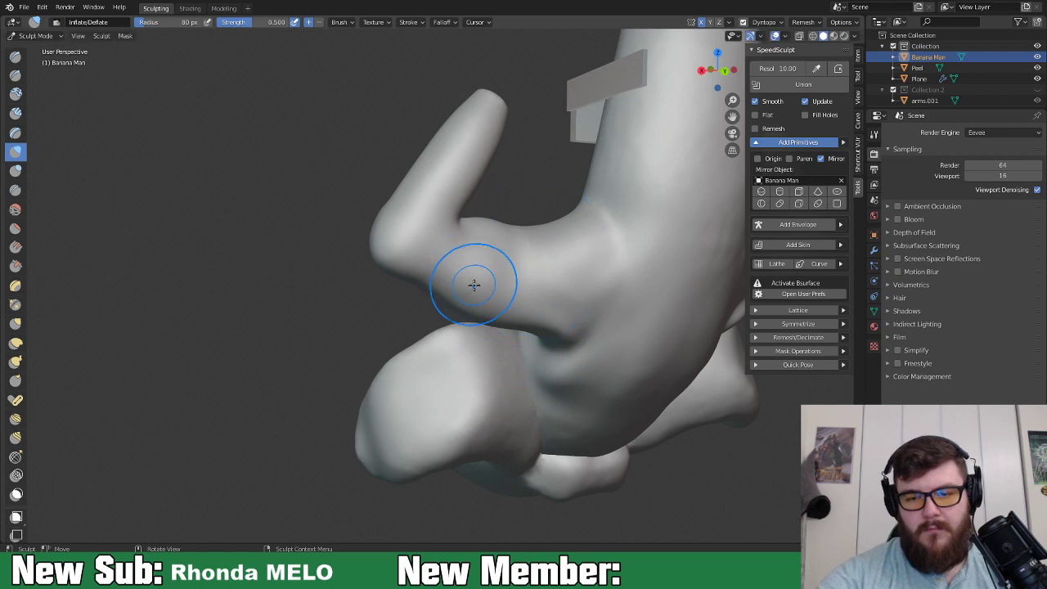
{"action": "mouse_move", "coordinate": [494, 243]}
{"action": "middle_mouse_down"}
{"action": "mouse_move", "coordinate": [510, 307]}
{"action": "mouse_move", "coordinate": [502, 282]}
{"action": "mouse_move", "coordinate": [518, 306]}
{"action": "mouse_move", "coordinate": [560, 250]}
{"action": "middle_mouse_up"}
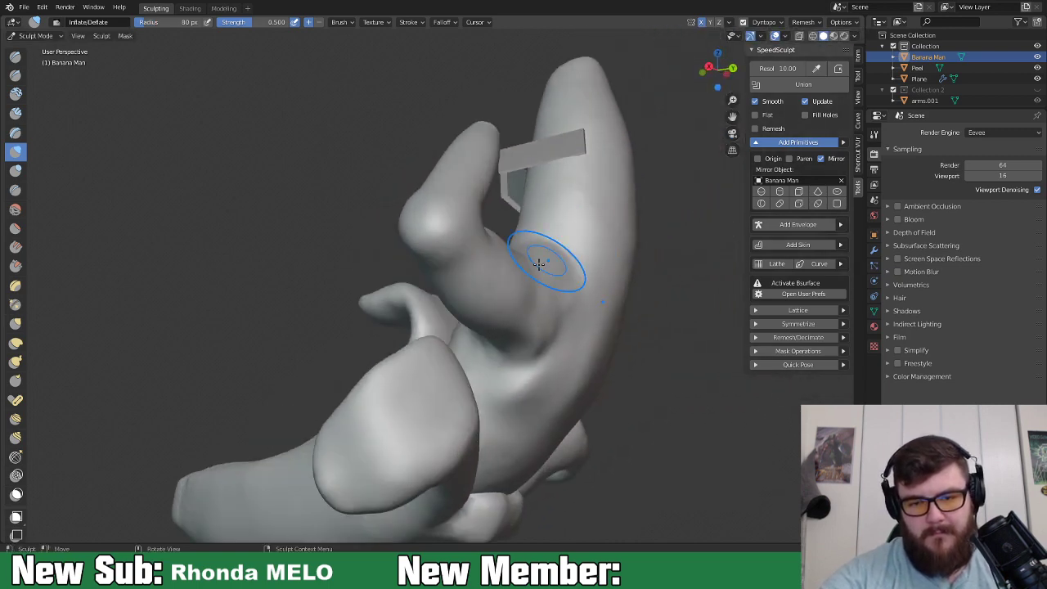
{"action": "left_click_drag", "start_coordinate": [560, 250], "coordinate": [494, 269]}
{"action": "middle_click_drag", "start_coordinate": [483, 285], "coordinate": [585, 271]}
{"action": "mouse_move", "coordinate": [397, 276]}
{"action": "left_mouse_down"}
{"action": "mouse_move", "coordinate": [372, 233]}
{"action": "mouse_move", "coordinate": [331, 299]}
{"action": "left_mouse_up"}
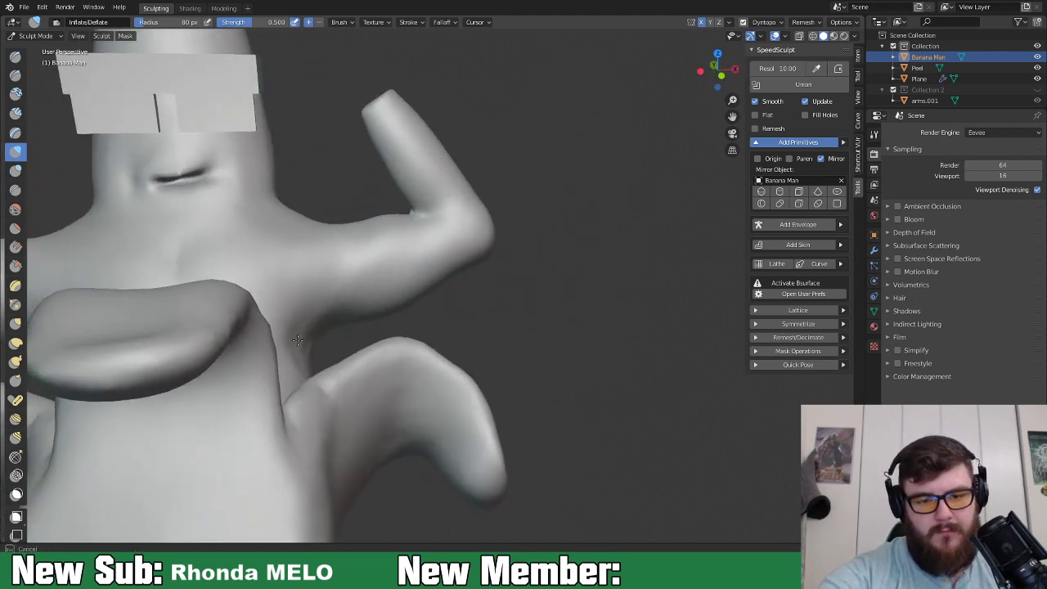
{"action": "left_click_drag", "start_coordinate": [308, 376], "coordinate": [351, 351]}
{"action": "mouse_move", "coordinate": [351, 351]}
{"action": "middle_mouse_down"}
{"action": "mouse_move", "coordinate": [479, 346]}
{"action": "mouse_move", "coordinate": [508, 296]}
{"action": "middle_mouse_up"}
{"action": "mouse_move", "coordinate": [507, 297]}
{"action": "left_mouse_down"}
{"action": "mouse_move", "coordinate": [420, 243]}
{"action": "mouse_move", "coordinate": [434, 263]}
{"action": "mouse_move", "coordinate": [484, 246]}
{"action": "left_mouse_up"}
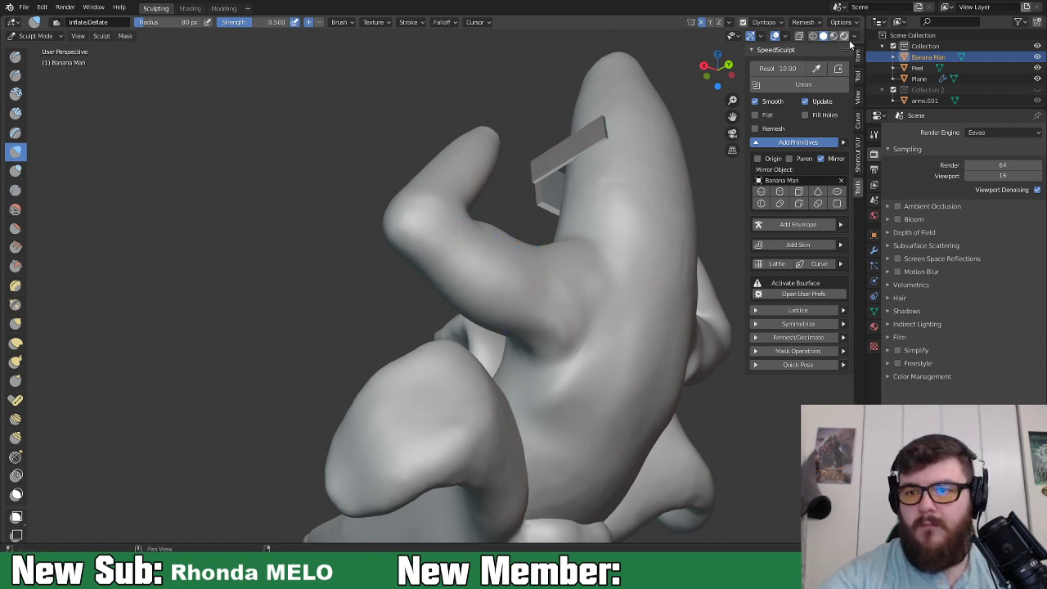
Switch the viewport shading to the beige clay MatCap.
{"action": "left_click", "coordinate": [853, 37]}
{"action": "left_click", "coordinate": [846, 115]}
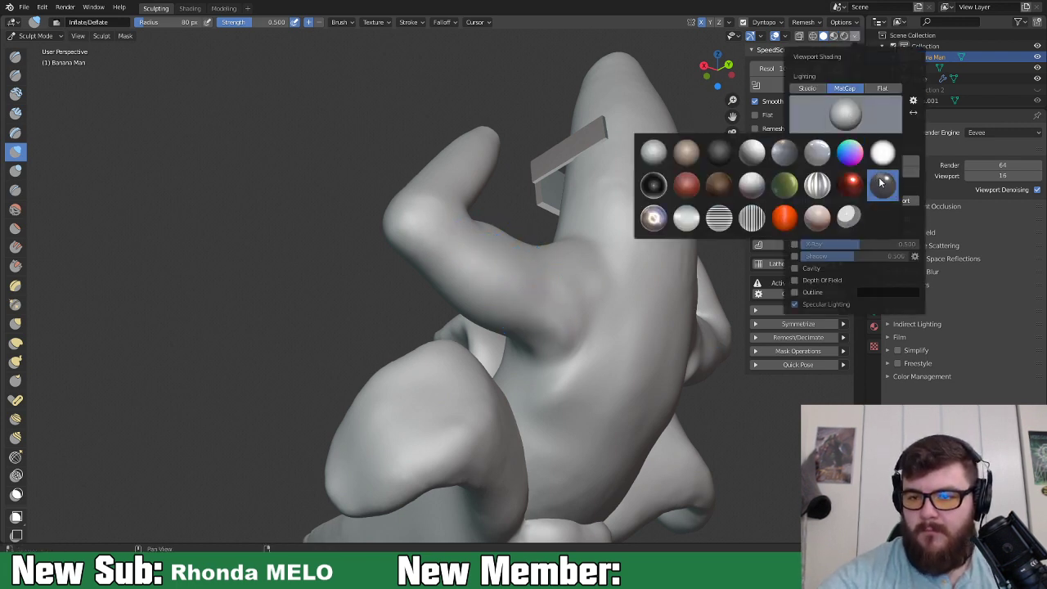
{"action": "left_click", "coordinate": [685, 154]}
{"action": "mouse_move", "coordinate": [626, 251]}
{"action": "middle_mouse_down"}
{"action": "mouse_move", "coordinate": [647, 348]}
{"action": "mouse_move", "coordinate": [640, 372]}
{"action": "mouse_move", "coordinate": [607, 322]}
{"action": "mouse_move", "coordinate": [619, 346]}
{"action": "middle_mouse_up"}
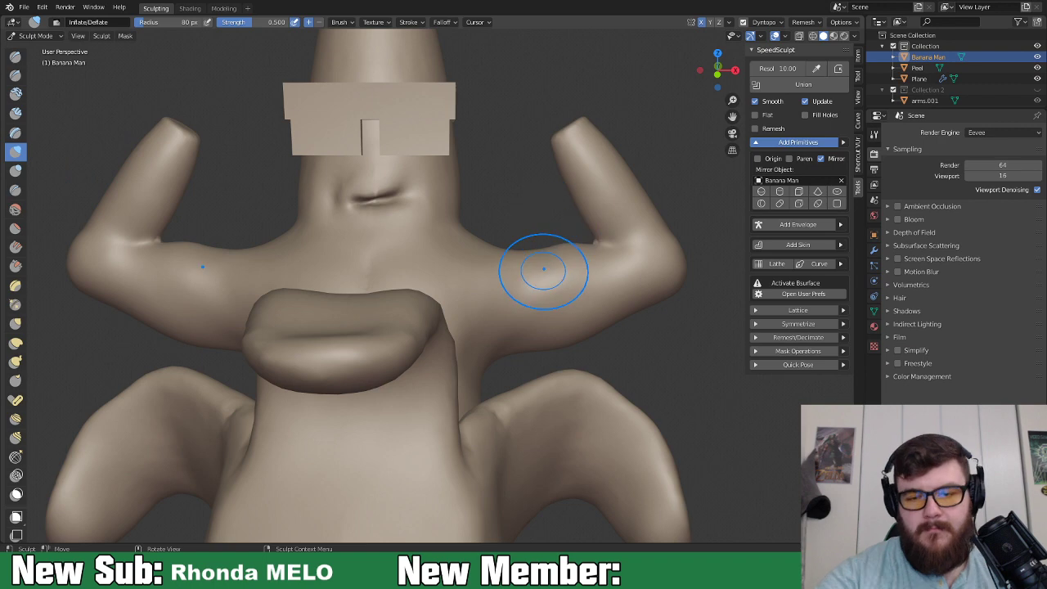
Define the front shoulder muscle where it meets the upper arm with Clay Strips at a 48 px radius.
{"action": "middle_click_drag", "start_coordinate": [536, 225], "coordinate": [526, 297]}
{"action": "left_click", "coordinate": [15, 113]}
{"action": "key", "text": "f"}
{"action": "left_click", "coordinate": [496, 258]}
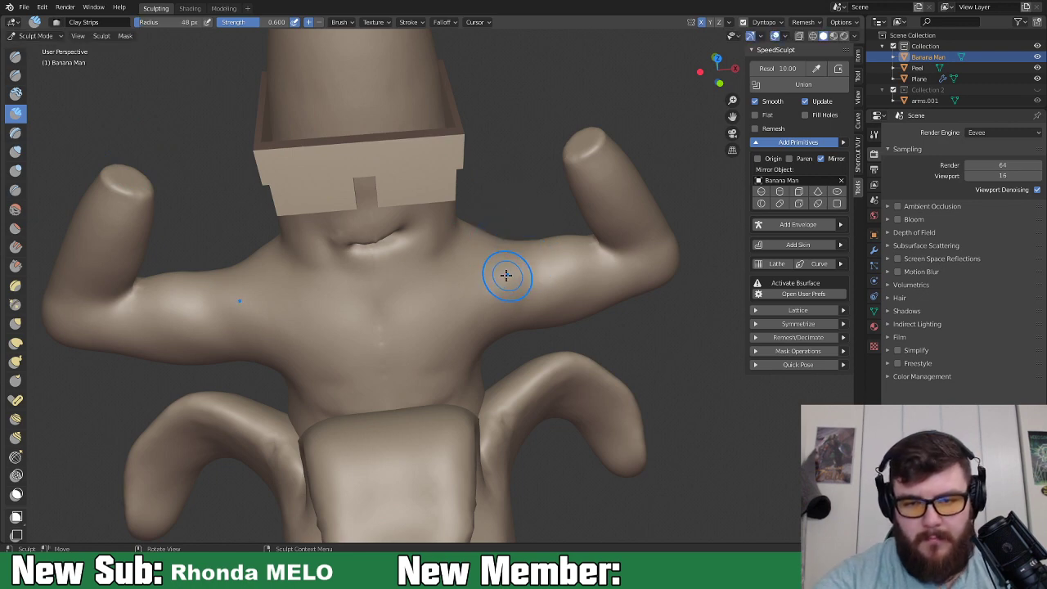
{"action": "middle_click_drag", "start_coordinate": [509, 250], "coordinate": [551, 257]}
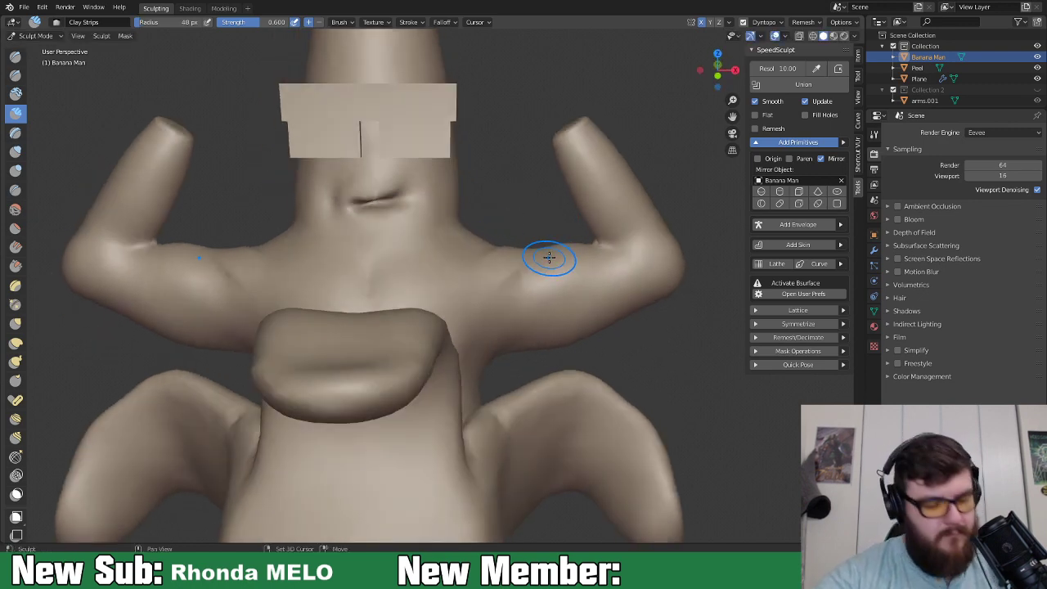
Carve the line separating the shoulder from the upper arm, down to the armpit, with the Crease brush at a 48 px radius.
{"action": "key", "text": "shift+c"}
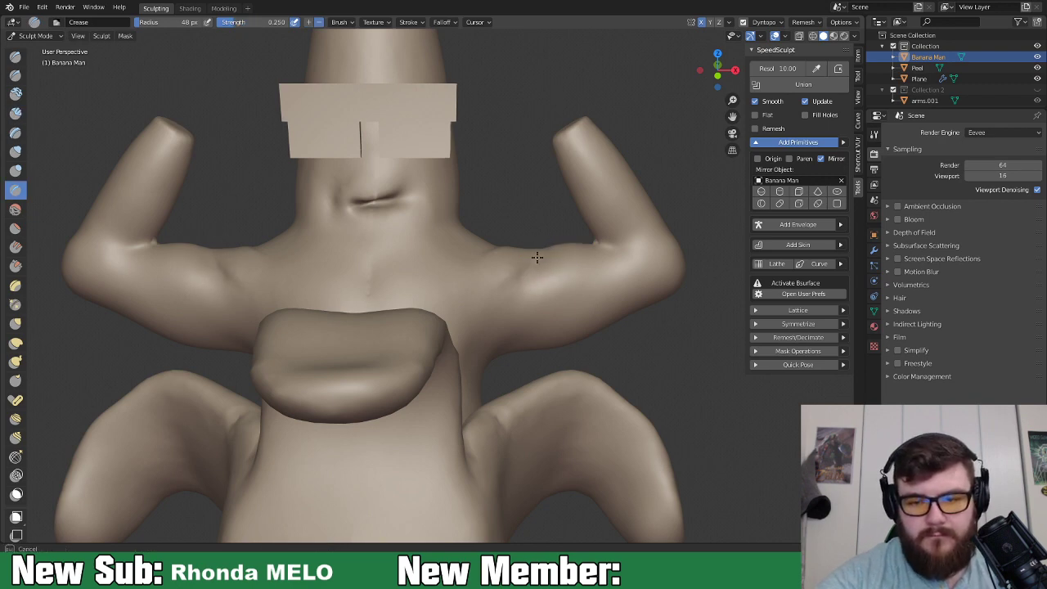
{"action": "middle_click_drag", "start_coordinate": [548, 254], "coordinate": [537, 292]}
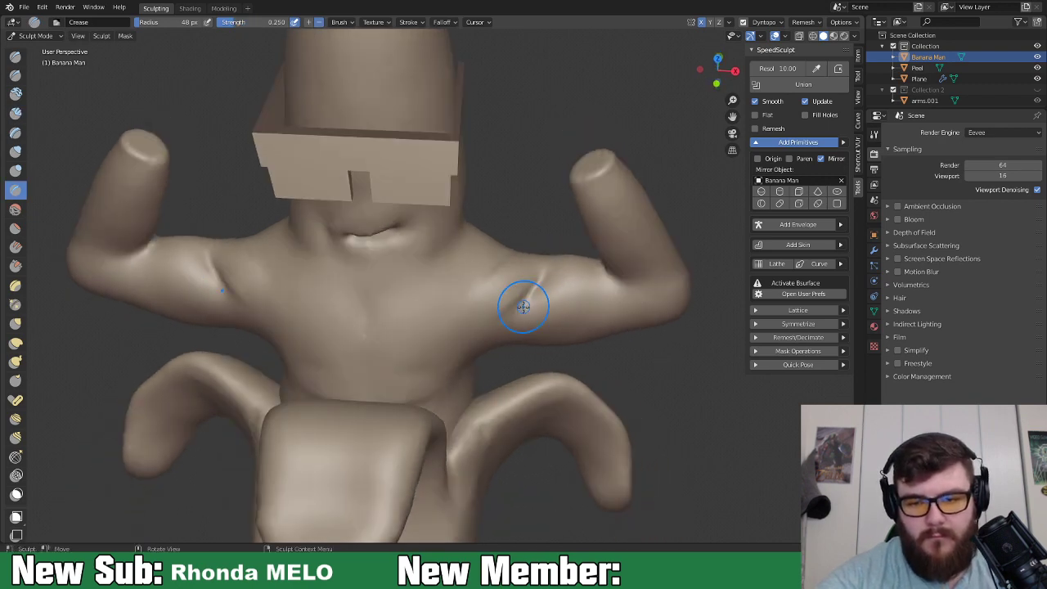
{"action": "mouse_move", "coordinate": [556, 292]}
{"action": "middle_mouse_down"}
{"action": "mouse_move", "coordinate": [537, 269]}
{"action": "mouse_move", "coordinate": [522, 283]}
{"action": "middle_mouse_up"}
{"action": "left_click_drag", "start_coordinate": [488, 316], "coordinate": [537, 265]}
{"action": "left_click_drag", "start_coordinate": [498, 300], "coordinate": [487, 321]}
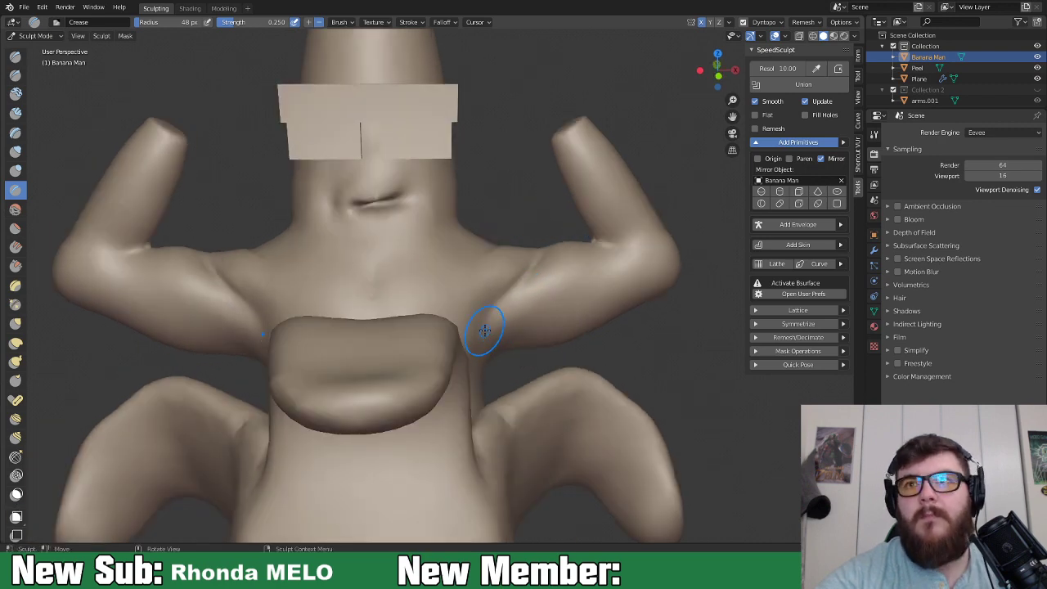
{"action": "middle_click_drag", "start_coordinate": [485, 330], "coordinate": [505, 315]}
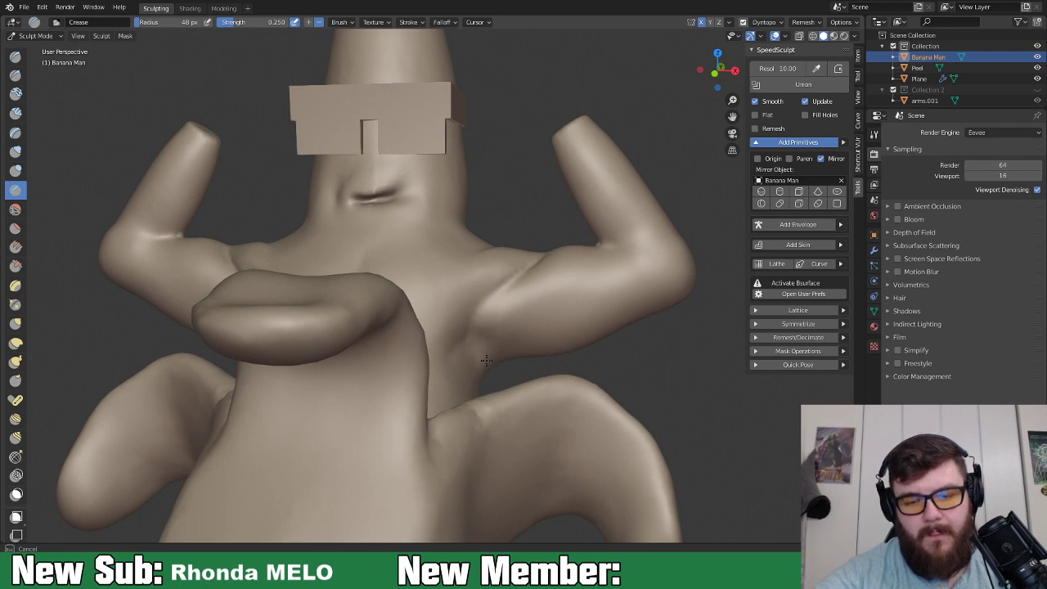
{"action": "left_click_drag", "start_coordinate": [486, 329], "coordinate": [467, 342]}
Add volume around the armpit where the arm joins the chest with the Blob brush at a 48 px radius.
{"action": "left_click", "coordinate": [14, 170]}
{"action": "mouse_move", "coordinate": [482, 327]}
{"action": "middle_mouse_down"}
{"action": "mouse_move", "coordinate": [504, 324]}
{"action": "mouse_move", "coordinate": [461, 334]}
{"action": "middle_mouse_up"}
{"action": "mouse_move", "coordinate": [461, 334]}
{"action": "left_mouse_down"}
{"action": "mouse_move", "coordinate": [479, 305]}
{"action": "mouse_move", "coordinate": [467, 317]}
{"action": "left_mouse_up"}
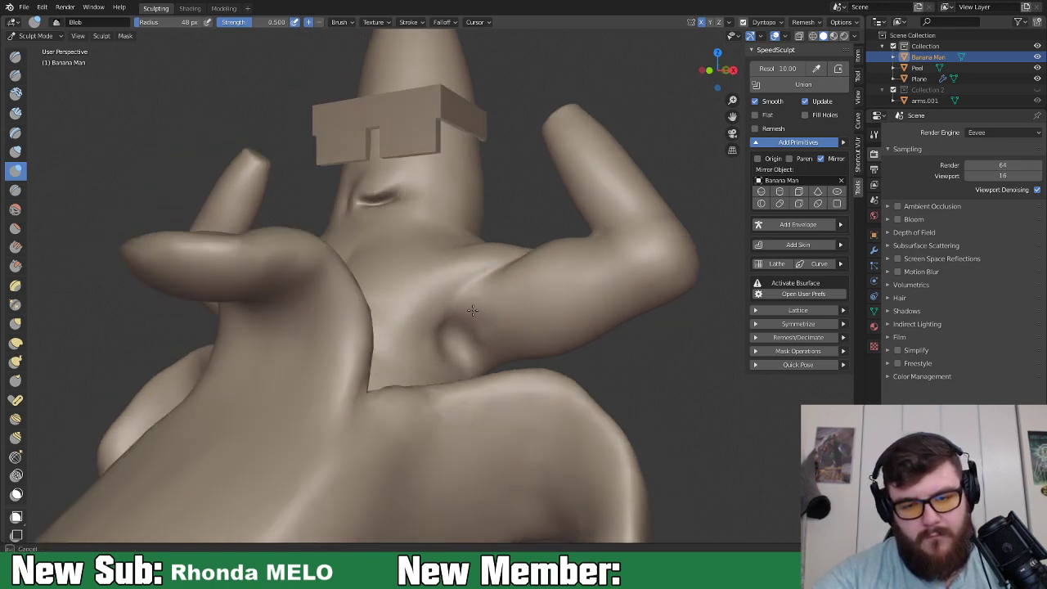
{"action": "middle_click_drag", "start_coordinate": [476, 364], "coordinate": [526, 409]}
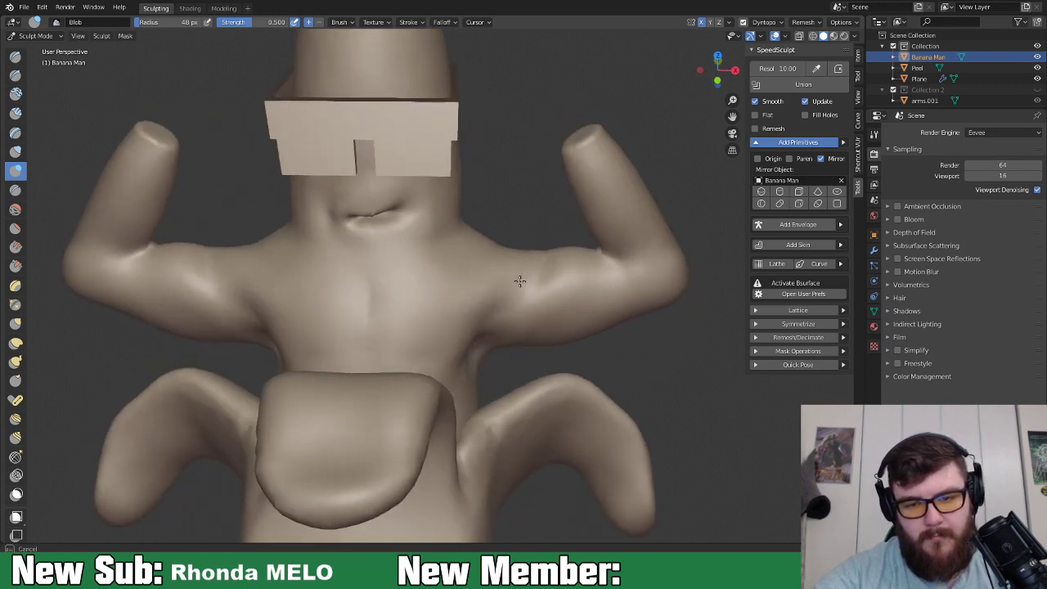
{"action": "mouse_move", "coordinate": [561, 276]}
{"action": "middle_mouse_down"}
{"action": "mouse_move", "coordinate": [607, 274]}
{"action": "mouse_move", "coordinate": [515, 343]}
{"action": "mouse_move", "coordinate": [397, 351]}
{"action": "mouse_move", "coordinate": [412, 381]}
{"action": "middle_mouse_up"}
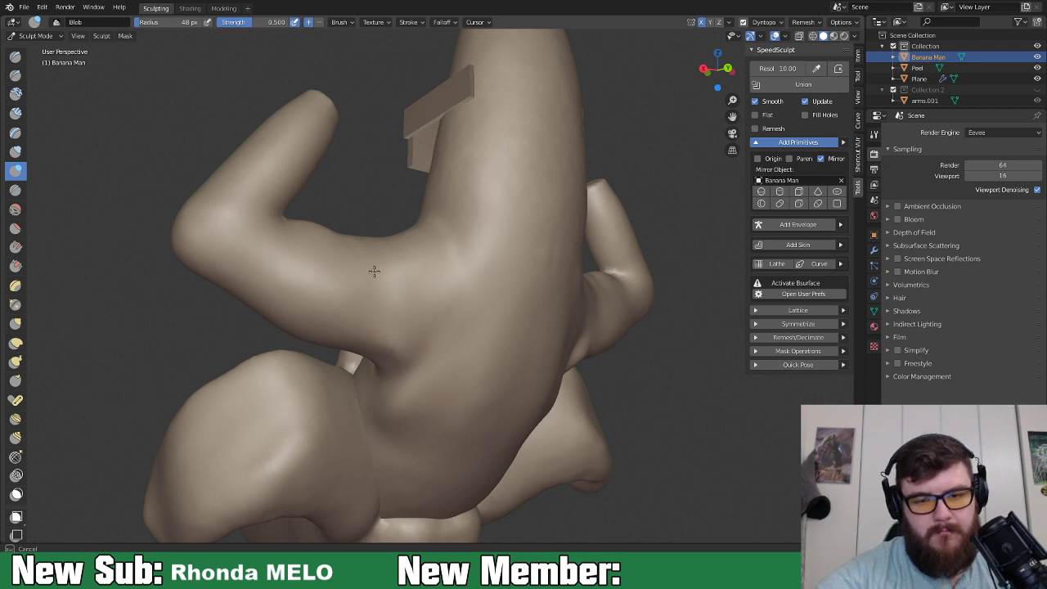
{"action": "mouse_move", "coordinate": [355, 253]}
{"action": "middle_mouse_down"}
{"action": "mouse_move", "coordinate": [416, 304]}
{"action": "mouse_move", "coordinate": [372, 305]}
{"action": "middle_mouse_up"}
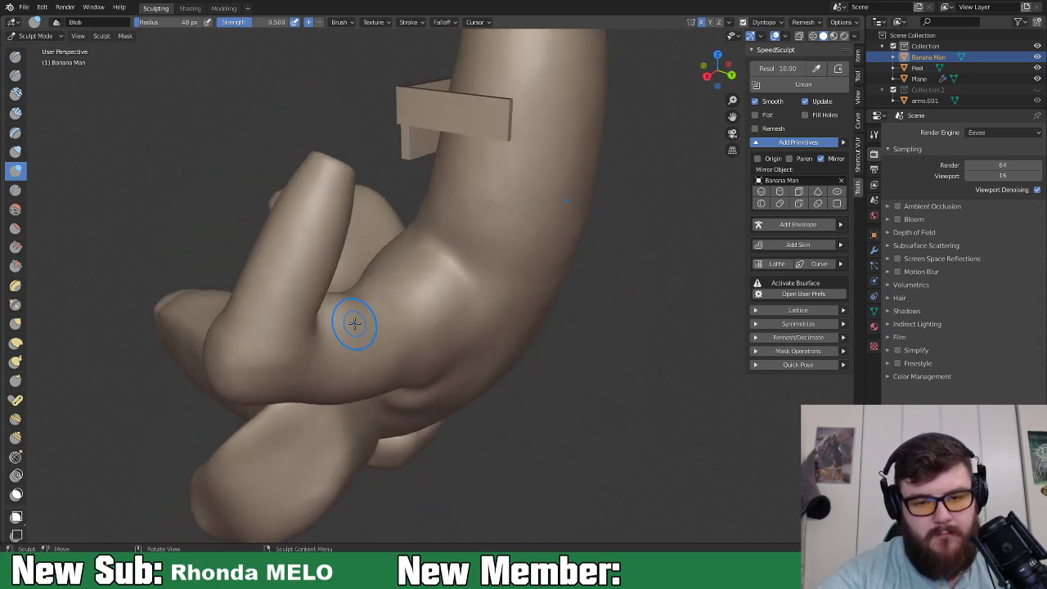
Add volume to the upper arm beside the shoulder with the Blob brush at a 74 px radius.
{"action": "key", "text": "f"}
{"action": "left_click", "coordinate": [378, 327]}
{"action": "left_click_drag", "start_coordinate": [376, 327], "coordinate": [368, 321]}
{"action": "mouse_move", "coordinate": [373, 329]}
{"action": "middle_mouse_down"}
{"action": "mouse_move", "coordinate": [394, 320]}
{"action": "mouse_move", "coordinate": [373, 299]}
{"action": "mouse_move", "coordinate": [334, 289]}
{"action": "mouse_move", "coordinate": [460, 334]}
{"action": "mouse_move", "coordinate": [612, 351]}
{"action": "middle_mouse_up"}
{"action": "middle_click_drag", "start_coordinate": [649, 303], "coordinate": [678, 318]}
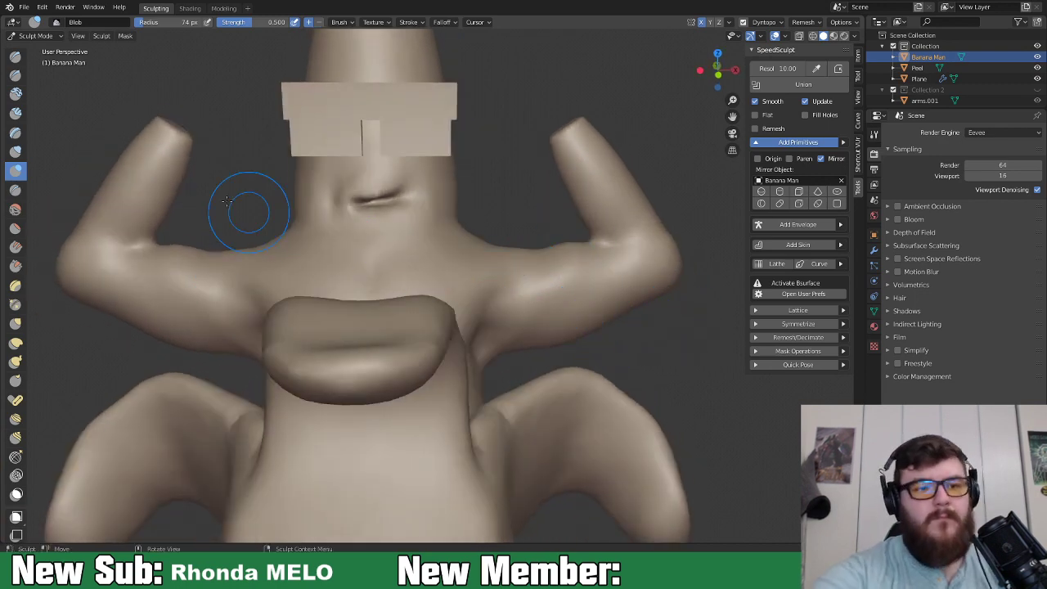
Refine the upper arm with Clay Strips at a 47 px radius and symmetrize the body mesh from +X to -X.
{"action": "left_click", "coordinate": [14, 113]}
{"action": "key", "text": "bracketleft"}
{"action": "key", "text": "bracketleft"}
{"action": "key", "text": "bracketleft"}
{"action": "key", "text": "bracketleft"}
{"action": "mouse_move", "coordinate": [549, 257]}
{"action": "middle_mouse_down"}
{"action": "mouse_move", "coordinate": [557, 299]}
{"action": "mouse_move", "coordinate": [544, 268]}
{"action": "middle_mouse_up"}
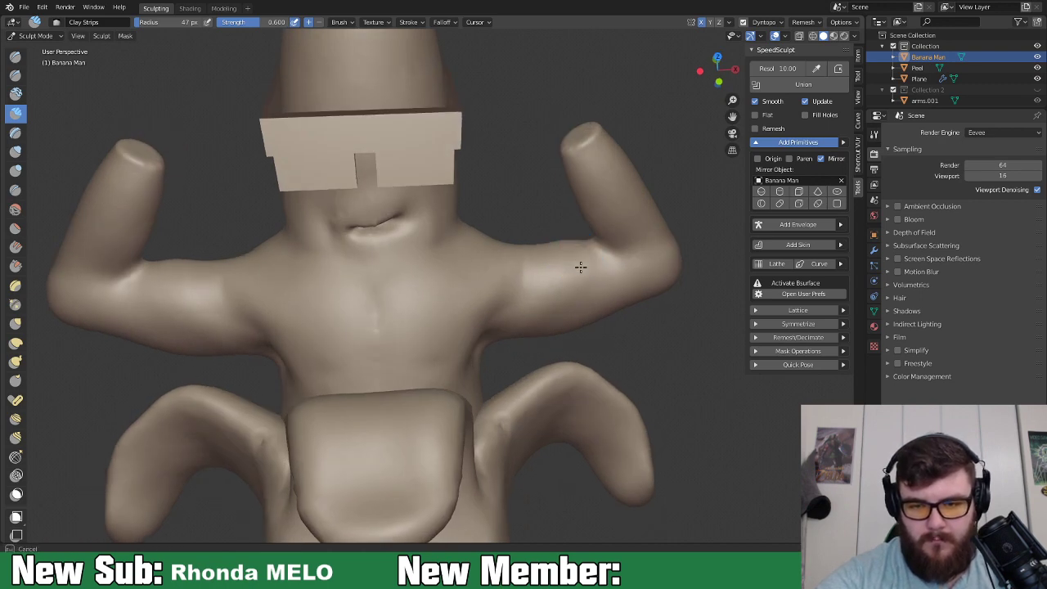
{"action": "mouse_move", "coordinate": [544, 312]}
{"action": "middle_mouse_down"}
{"action": "mouse_move", "coordinate": [581, 253]}
{"action": "mouse_move", "coordinate": [709, 290]}
{"action": "mouse_move", "coordinate": [507, 334]}
{"action": "mouse_move", "coordinate": [560, 342]}
{"action": "mouse_move", "coordinate": [550, 356]}
{"action": "mouse_move", "coordinate": [661, 346]}
{"action": "middle_mouse_up"}
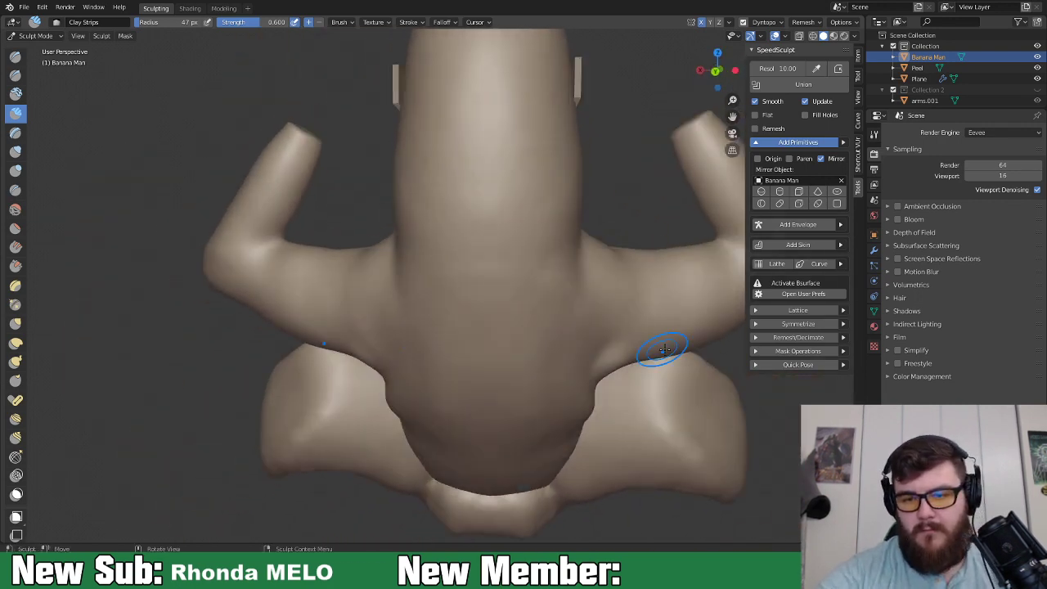
{"action": "left_click", "coordinate": [776, 23]}
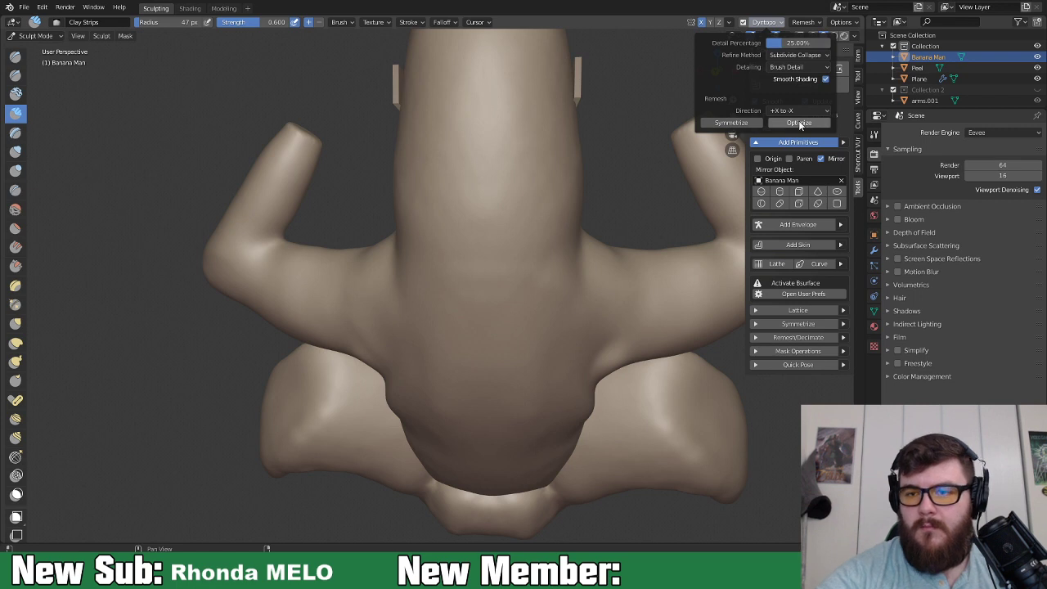
{"action": "left_click", "coordinate": [744, 123]}
Build up the shoulder blade and back muscles beside the spine with Clay Strips at a 71 px radius.
{"action": "middle_click_drag", "start_coordinate": [540, 309], "coordinate": [606, 299]}
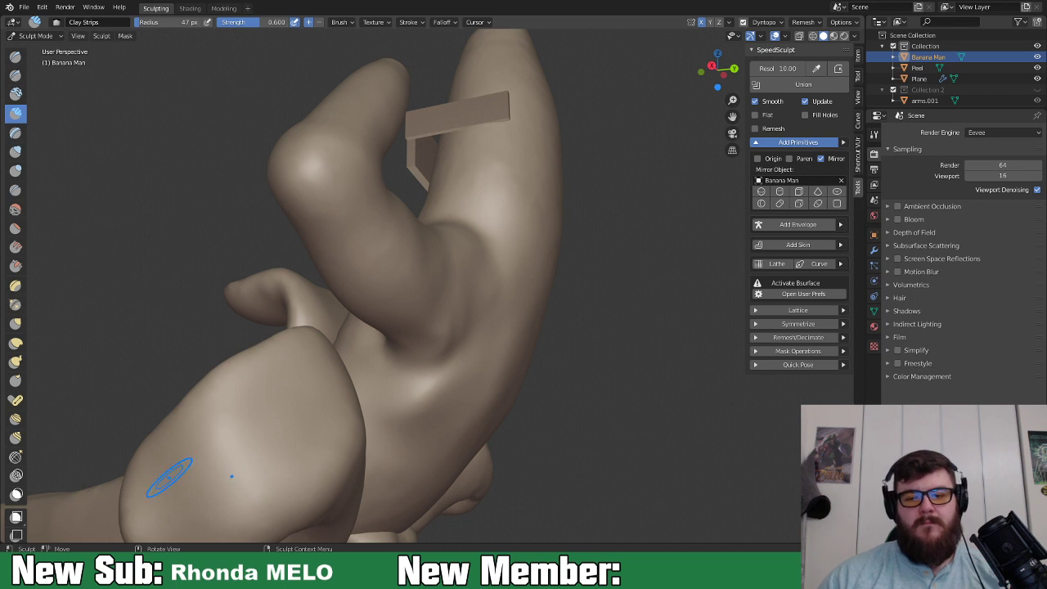
{"action": "mouse_move", "coordinate": [657, 451]}
{"action": "middle_mouse_down"}
{"action": "mouse_move", "coordinate": [579, 431]}
{"action": "mouse_move", "coordinate": [564, 410]}
{"action": "middle_mouse_up"}
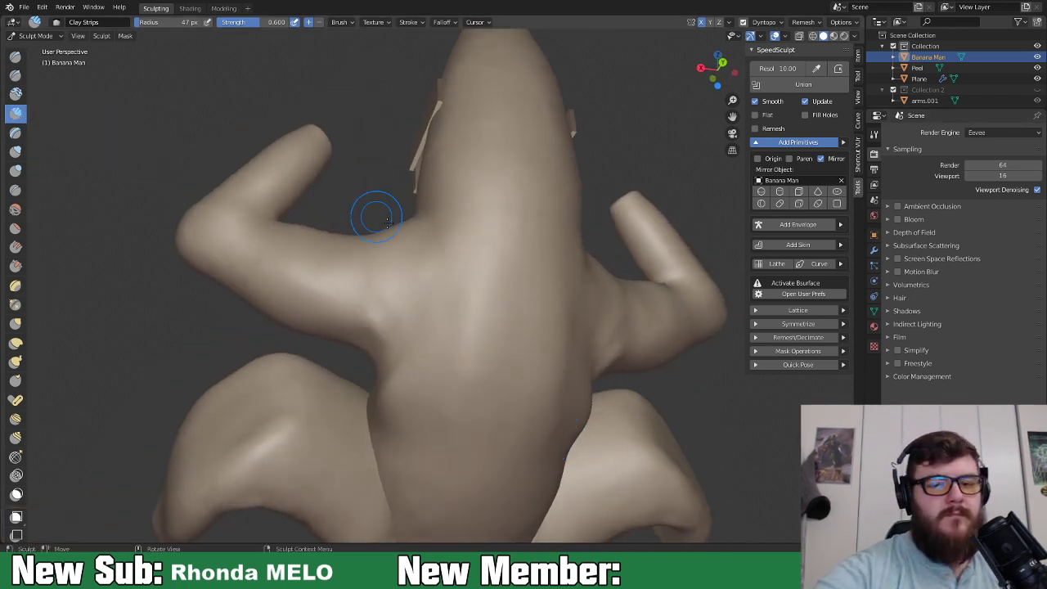
{"action": "key", "text": "f"}
{"action": "key", "text": "f"}
{"action": "left_click", "coordinate": [455, 325]}
{"action": "mouse_move", "coordinate": [441, 271]}
{"action": "left_mouse_down"}
{"action": "mouse_move", "coordinate": [456, 274]}
{"action": "mouse_move", "coordinate": [489, 338]}
{"action": "mouse_move", "coordinate": [417, 261]}
{"action": "mouse_move", "coordinate": [433, 381]}
{"action": "mouse_move", "coordinate": [419, 389]}
{"action": "left_mouse_up"}
{"action": "mouse_move", "coordinate": [419, 389]}
{"action": "middle_mouse_down"}
{"action": "mouse_move", "coordinate": [483, 384]}
{"action": "mouse_move", "coordinate": [456, 349]}
{"action": "middle_mouse_up"}
{"action": "mouse_move", "coordinate": [497, 378]}
{"action": "middle_mouse_down"}
{"action": "mouse_move", "coordinate": [486, 297]}
{"action": "mouse_move", "coordinate": [450, 233]}
{"action": "middle_mouse_up"}
{"action": "middle_click_drag", "start_coordinate": [492, 290], "coordinate": [492, 291]}
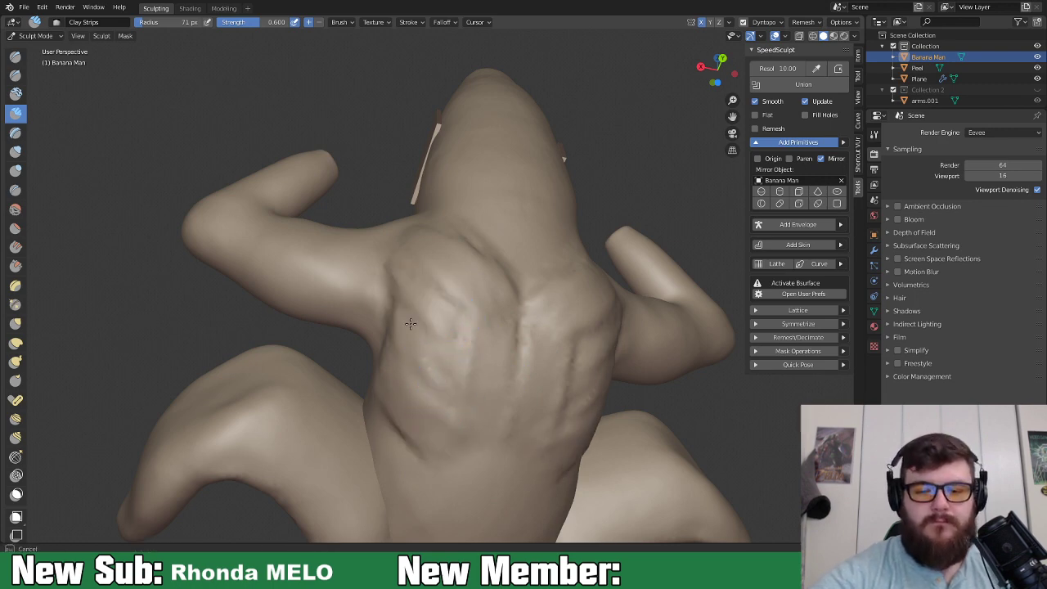
Round out the shoulders where they meet the arms with the Inflate/Deflate brush at a 55 px radius.
{"action": "middle_click_drag", "start_coordinate": [411, 320], "coordinate": [436, 337]}
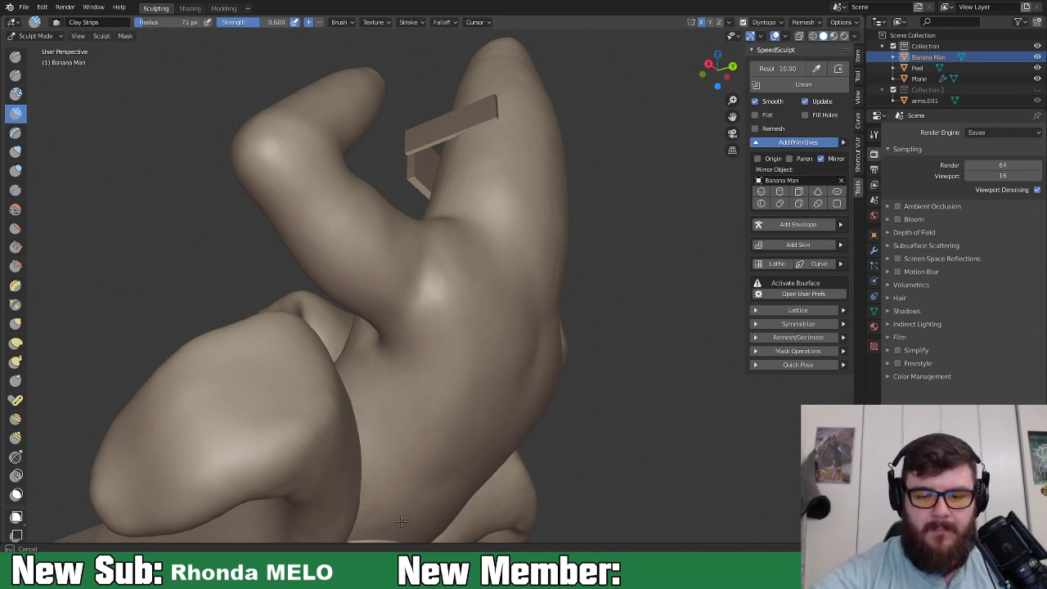
{"action": "mouse_move", "coordinate": [486, 440]}
{"action": "middle_mouse_down"}
{"action": "mouse_move", "coordinate": [584, 439]}
{"action": "mouse_move", "coordinate": [568, 417]}
{"action": "middle_mouse_up"}
{"action": "key", "text": "i"}
{"action": "key", "text": "f"}
{"action": "left_click", "coordinate": [370, 264]}
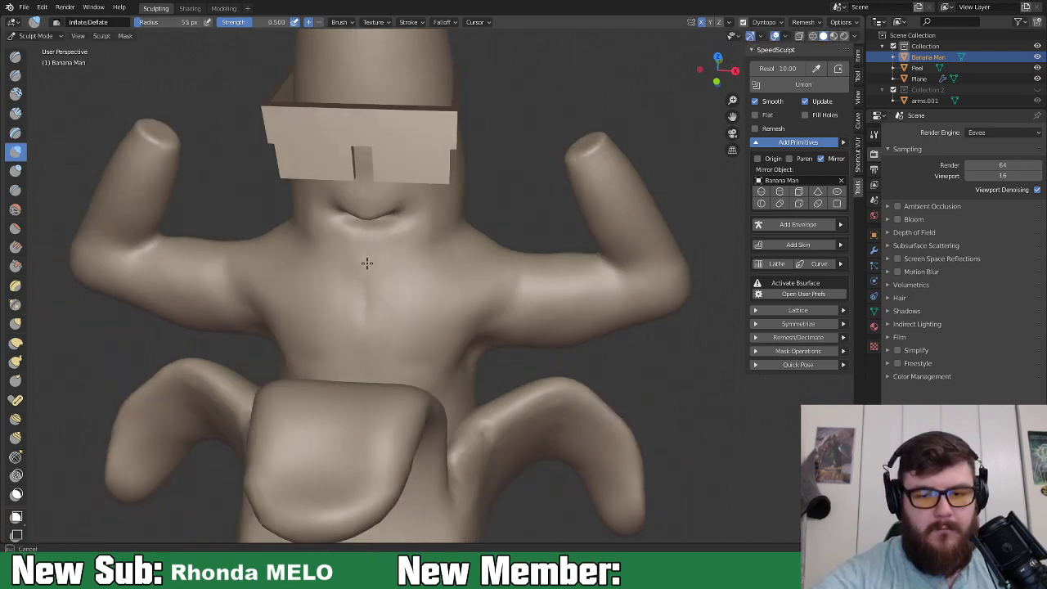
{"action": "middle_click_drag", "start_coordinate": [370, 141], "coordinate": [495, 395]}
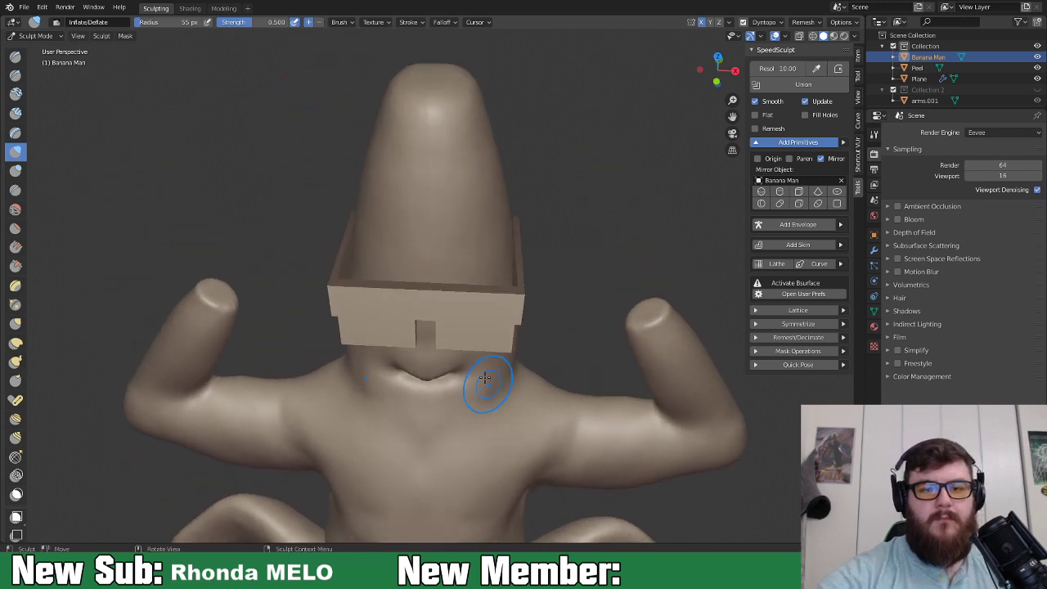
{"action": "middle_click_drag", "start_coordinate": [465, 334], "coordinate": [441, 312]}
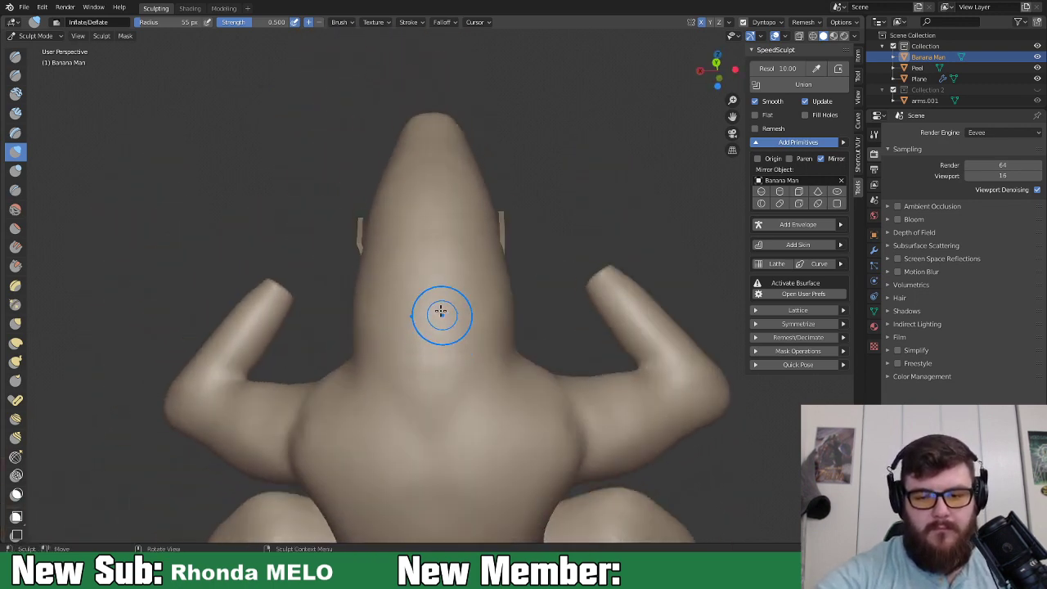
{"action": "middle_click_drag", "start_coordinate": [464, 474], "coordinate": [539, 289], "text": "shift"}
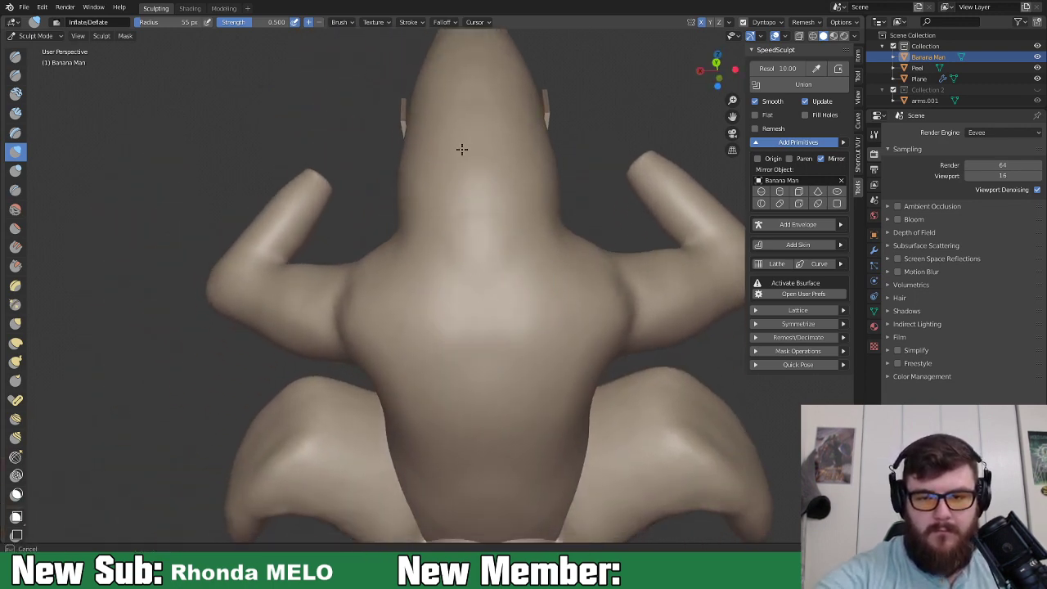
{"action": "mouse_move", "coordinate": [407, 383]}
{"action": "middle_mouse_down"}
{"action": "mouse_move", "coordinate": [700, 442]}
{"action": "mouse_move", "coordinate": [622, 390]}
{"action": "mouse_move", "coordinate": [608, 327]}
{"action": "middle_mouse_up"}
Reshape the top contour of the shoulder and upper arm with the Grab brush at a 108 px radius.
{"action": "key", "text": "g"}
{"action": "middle_click_drag", "start_coordinate": [611, 284], "coordinate": [579, 263]}
{"action": "left_click_drag", "start_coordinate": [574, 253], "coordinate": [581, 246]}
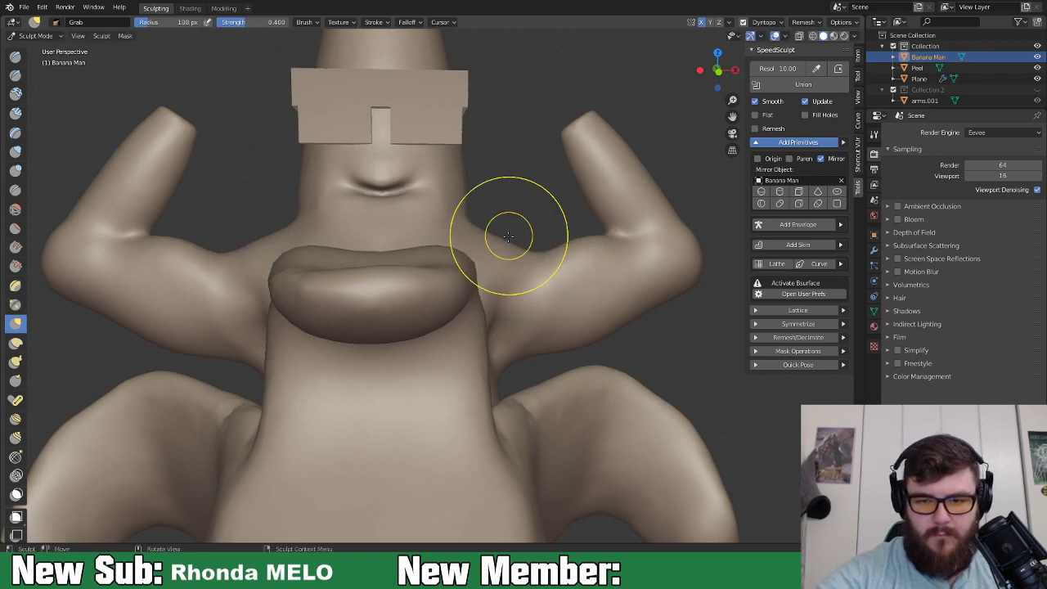
{"action": "mouse_move", "coordinate": [501, 268]}
{"action": "middle_mouse_down"}
{"action": "mouse_move", "coordinate": [526, 292]}
{"action": "mouse_move", "coordinate": [480, 299]}
{"action": "mouse_move", "coordinate": [408, 276]}
{"action": "middle_mouse_up"}
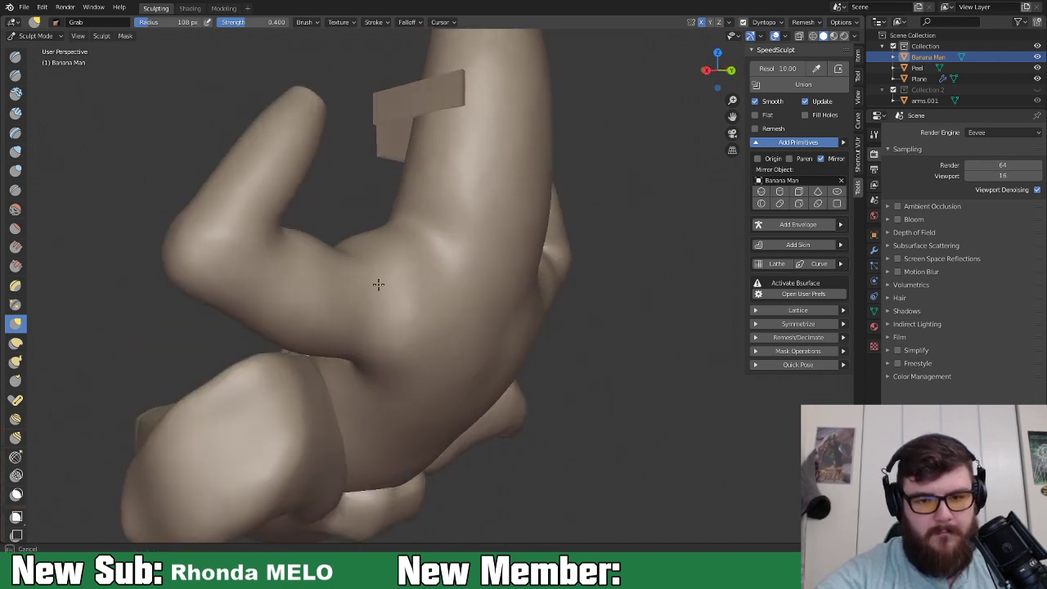
{"action": "mouse_move", "coordinate": [380, 296]}
{"action": "middle_mouse_down"}
{"action": "mouse_move", "coordinate": [390, 319]}
{"action": "mouse_move", "coordinate": [361, 316]}
{"action": "mouse_move", "coordinate": [450, 296]}
{"action": "mouse_move", "coordinate": [582, 293]}
{"action": "middle_mouse_up"}
{"action": "middle_click_drag", "start_coordinate": [551, 251], "coordinate": [579, 254]}
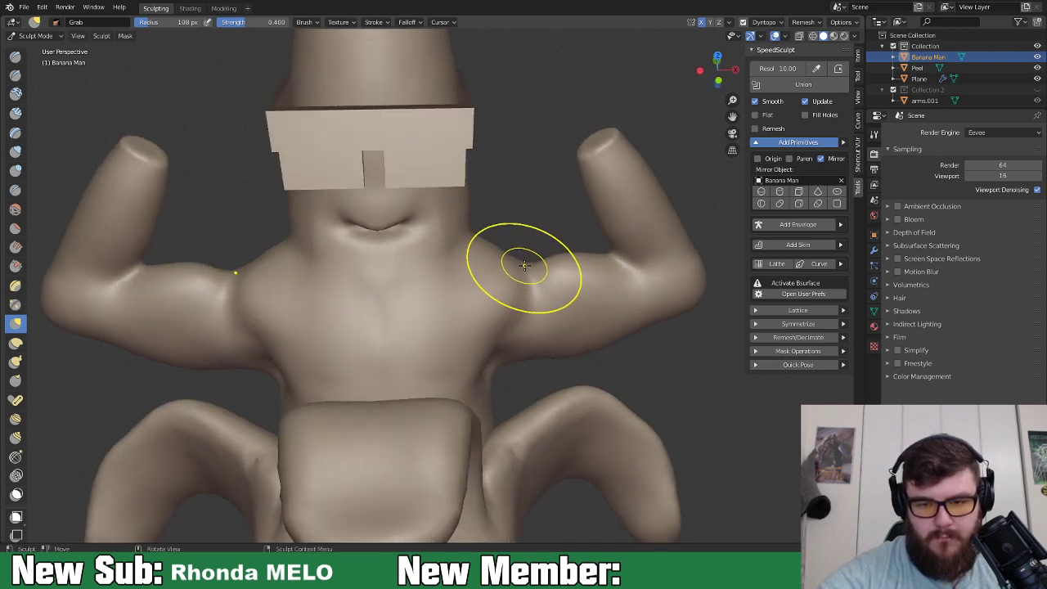
{"action": "mouse_move", "coordinate": [538, 280]}
{"action": "middle_mouse_down"}
{"action": "mouse_move", "coordinate": [521, 316]}
{"action": "mouse_move", "coordinate": [507, 309]}
{"action": "mouse_move", "coordinate": [444, 341]}
{"action": "mouse_move", "coordinate": [365, 326]}
{"action": "mouse_move", "coordinate": [548, 325]}
{"action": "middle_mouse_up"}
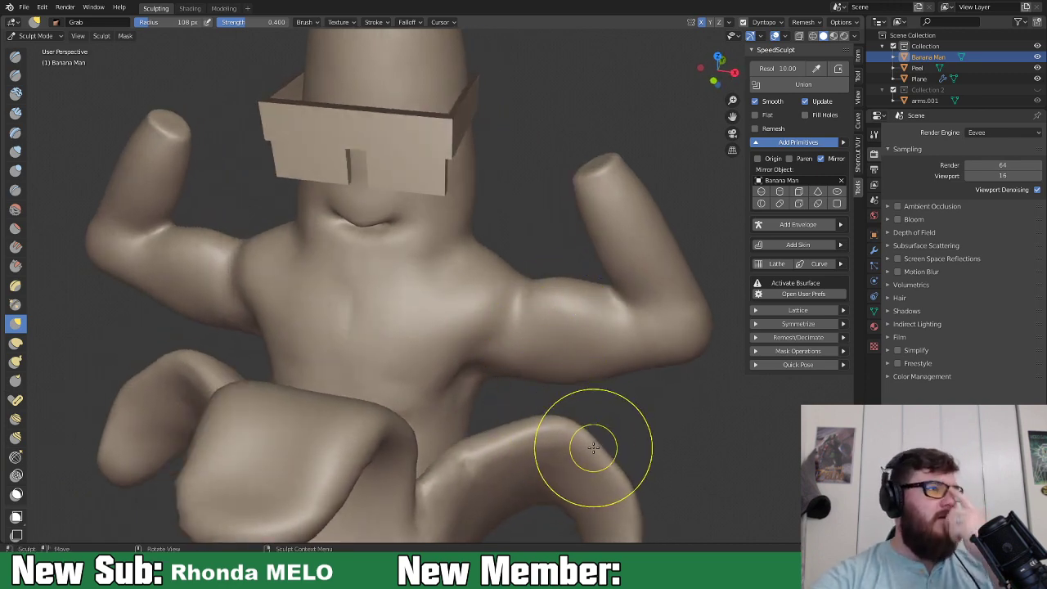
Leave sculpting on the body and put the Peel object into Sculpt Mode.
{"action": "scroll", "coordinate": [486, 392], "scroll_direction": "down", "scroll_amount": 5}
{"action": "mouse_move", "coordinate": [486, 392]}
{"action": "middle_mouse_down"}
{"action": "mouse_move", "coordinate": [441, 368]}
{"action": "mouse_move", "coordinate": [527, 348]}
{"action": "mouse_move", "coordinate": [229, 333]}
{"action": "mouse_move", "coordinate": [36, 353]}
{"action": "mouse_move", "coordinate": [432, 338]}
{"action": "mouse_move", "coordinate": [467, 241]}
{"action": "mouse_move", "coordinate": [441, 251]}
{"action": "mouse_move", "coordinate": [444, 273]}
{"action": "mouse_move", "coordinate": [368, 213]}
{"action": "middle_mouse_up"}
{"action": "left_click", "coordinate": [39, 37]}
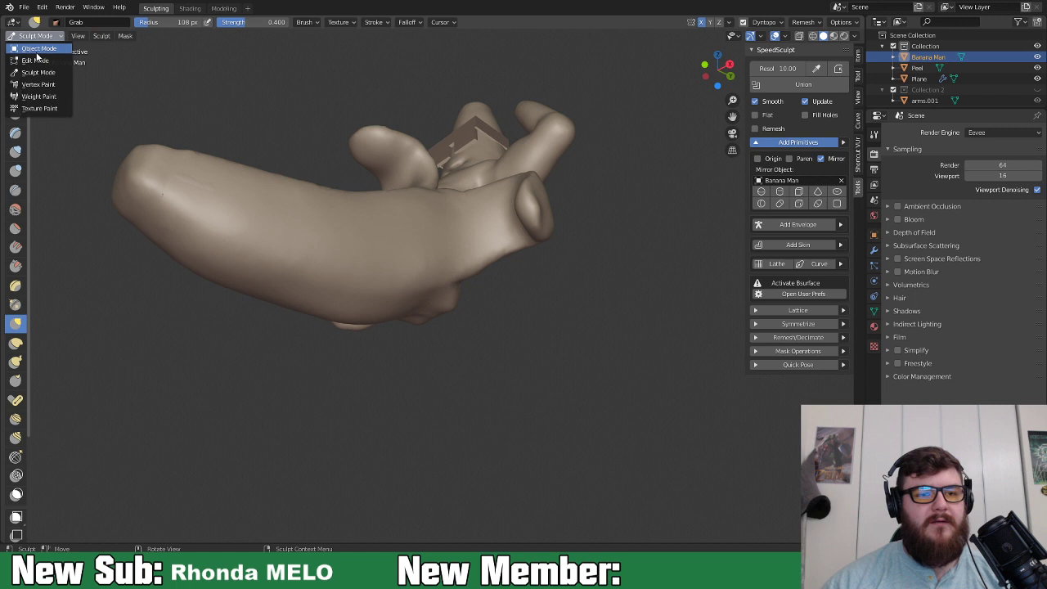
{"action": "left_click", "coordinate": [39, 51]}
{"action": "left_click", "coordinate": [335, 306]}
{"action": "left_click", "coordinate": [36, 36]}
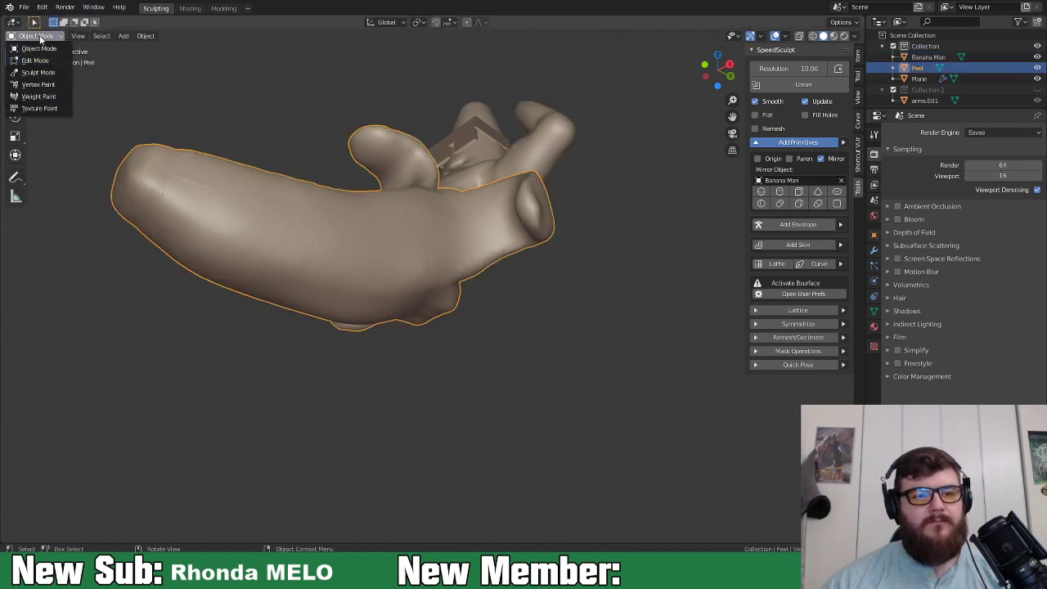
{"action": "left_click", "coordinate": [39, 72]}
Scrape flat, angular facets along the length of the peel with the Multiplane Scrape brush at a 108 px radius and 0.700 strength.
{"action": "mouse_move", "coordinate": [316, 281]}
{"action": "middle_mouse_down"}
{"action": "mouse_move", "coordinate": [540, 338]}
{"action": "mouse_move", "coordinate": [420, 337]}
{"action": "mouse_move", "coordinate": [458, 342]}
{"action": "middle_mouse_up"}
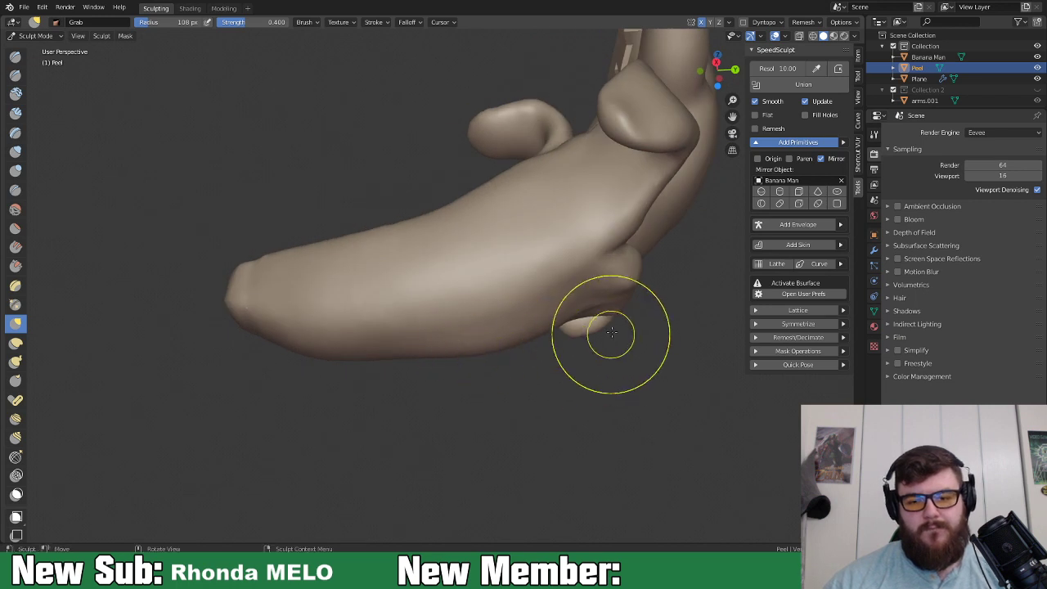
{"action": "left_click", "coordinate": [18, 286]}
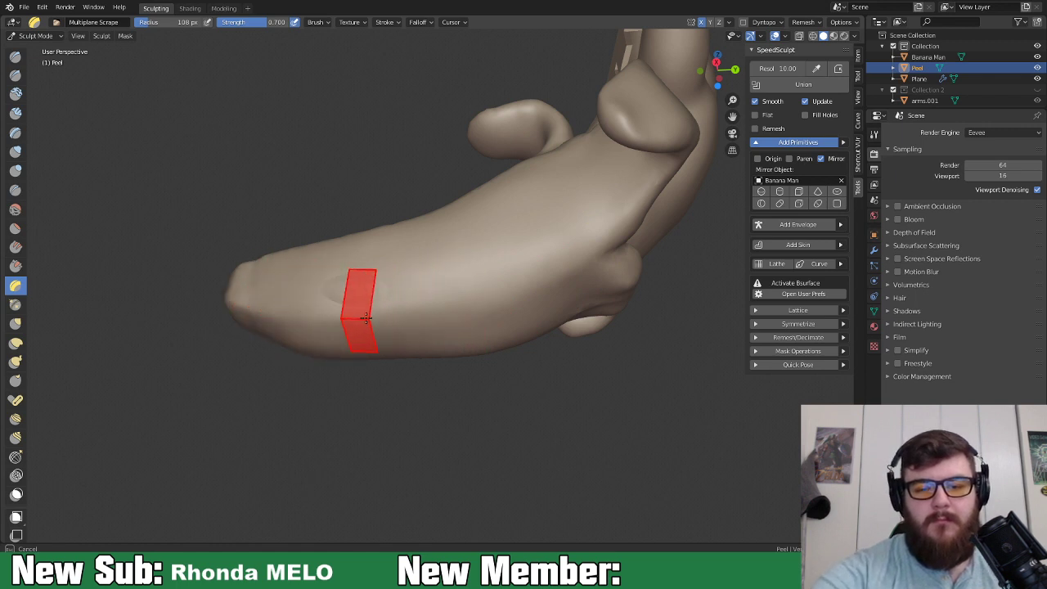
{"action": "mouse_move", "coordinate": [588, 253]}
{"action": "middle_mouse_down"}
{"action": "mouse_move", "coordinate": [708, 365]}
{"action": "mouse_move", "coordinate": [690, 318]}
{"action": "middle_mouse_up"}
{"action": "middle_click_drag", "start_coordinate": [590, 276], "coordinate": [636, 240]}
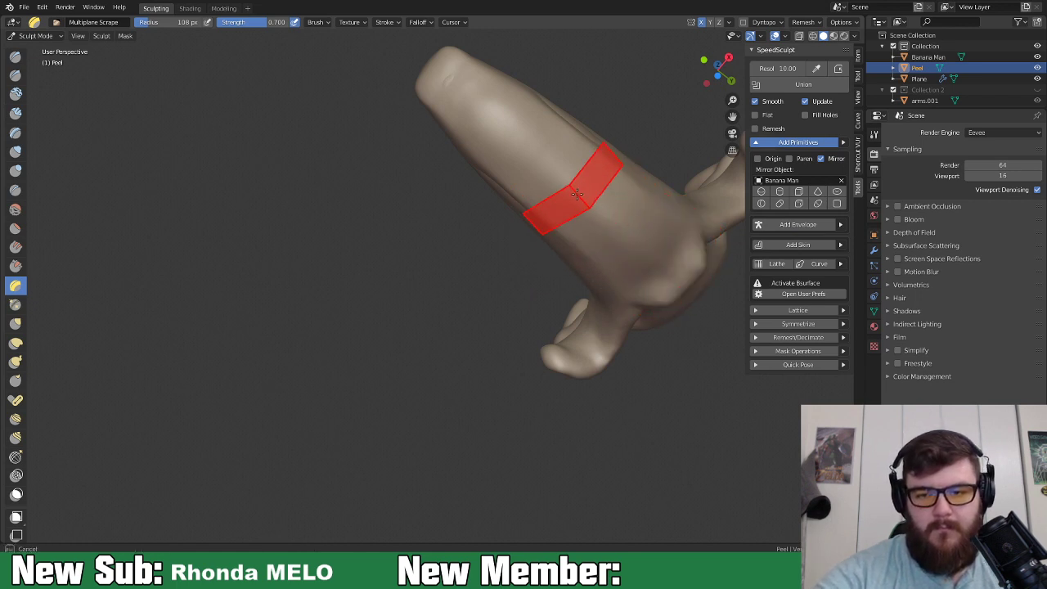
{"action": "left_click_drag", "start_coordinate": [448, 77], "coordinate": [629, 237]}
{"action": "mouse_move", "coordinate": [683, 296]}
{"action": "middle_mouse_down"}
{"action": "mouse_move", "coordinate": [660, 386]}
{"action": "mouse_move", "coordinate": [639, 369]}
{"action": "middle_mouse_up"}
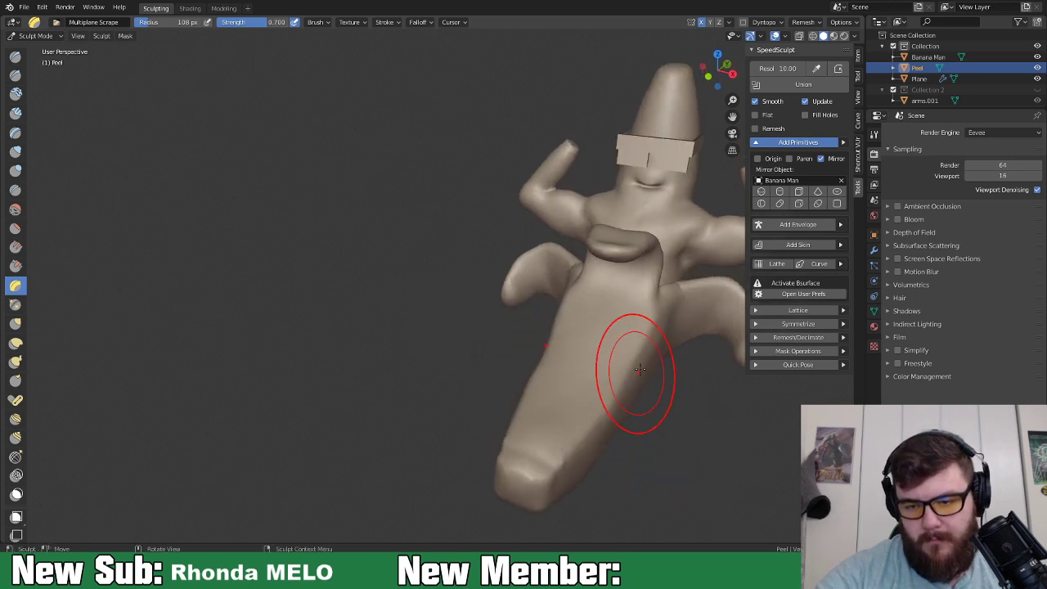
{"action": "mouse_move", "coordinate": [658, 310]}
{"action": "left_mouse_down"}
{"action": "mouse_move", "coordinate": [599, 441]}
{"action": "mouse_move", "coordinate": [661, 322]}
{"action": "mouse_move", "coordinate": [630, 384]}
{"action": "mouse_move", "coordinate": [553, 467]}
{"action": "left_mouse_up"}
{"action": "mouse_move", "coordinate": [554, 467]}
{"action": "middle_mouse_down"}
{"action": "mouse_move", "coordinate": [626, 341]}
{"action": "mouse_move", "coordinate": [646, 327]}
{"action": "mouse_move", "coordinate": [662, 337]}
{"action": "middle_mouse_up"}
{"action": "mouse_move", "coordinate": [669, 326]}
{"action": "left_mouse_down"}
{"action": "mouse_move", "coordinate": [471, 323]}
{"action": "mouse_move", "coordinate": [400, 302]}
{"action": "mouse_move", "coordinate": [569, 340]}
{"action": "mouse_move", "coordinate": [659, 315]}
{"action": "left_mouse_up"}
{"action": "middle_click_drag", "start_coordinate": [696, 307], "coordinate": [664, 305]}
{"action": "mouse_move", "coordinate": [663, 305]}
{"action": "left_mouse_down"}
{"action": "mouse_move", "coordinate": [518, 449]}
{"action": "mouse_move", "coordinate": [643, 339]}
{"action": "mouse_move", "coordinate": [629, 414]}
{"action": "left_mouse_up"}
{"action": "middle_click_drag", "start_coordinate": [629, 414], "coordinate": [656, 329]}
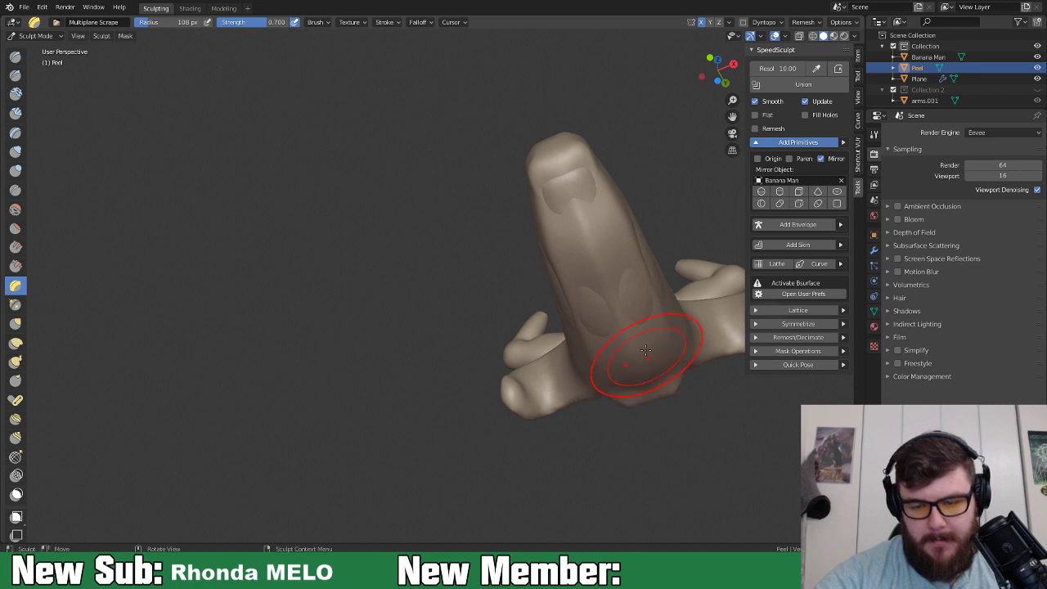
Add volume to the scraped underside of the peel with the Inflate/Deflate brush at a 50 px radius.
{"action": "key", "text": "i"}
{"action": "mouse_move", "coordinate": [630, 339]}
{"action": "middle_mouse_down"}
{"action": "mouse_move", "coordinate": [561, 224]}
{"action": "mouse_move", "coordinate": [642, 406]}
{"action": "middle_mouse_up"}
{"action": "key", "text": "f"}
{"action": "left_click", "coordinate": [532, 225]}
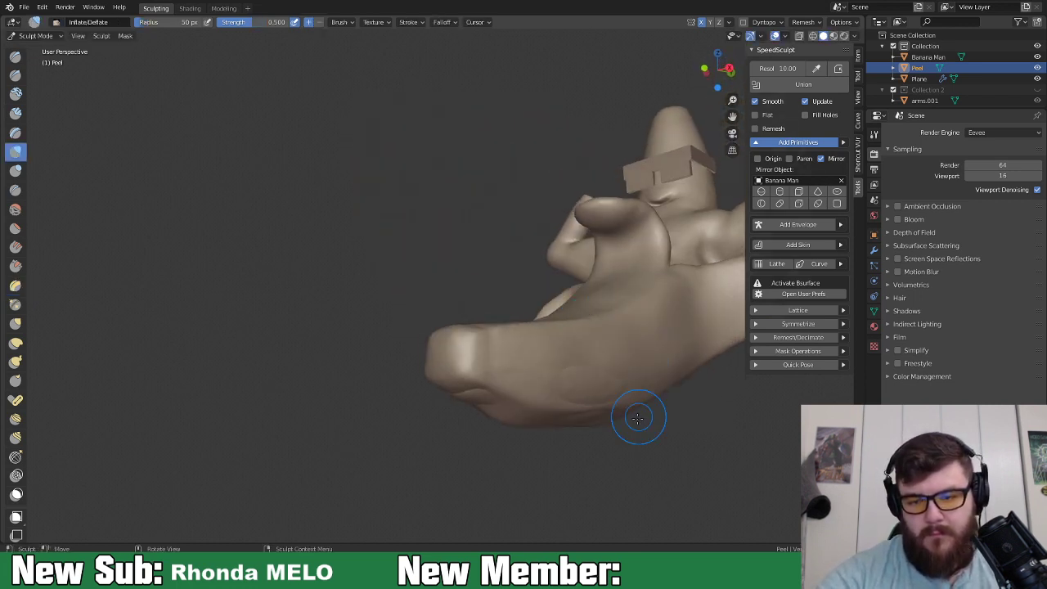
{"action": "mouse_move", "coordinate": [380, 339]}
{"action": "middle_mouse_down"}
{"action": "mouse_move", "coordinate": [499, 388]}
{"action": "mouse_move", "coordinate": [368, 359]}
{"action": "mouse_move", "coordinate": [413, 339]}
{"action": "mouse_move", "coordinate": [391, 368]}
{"action": "middle_mouse_up"}
Return the peel to Object Mode and select the Banana Man body.
{"action": "left_click", "coordinate": [35, 35]}
{"action": "left_click", "coordinate": [32, 47]}
{"action": "left_click", "coordinate": [537, 306]}
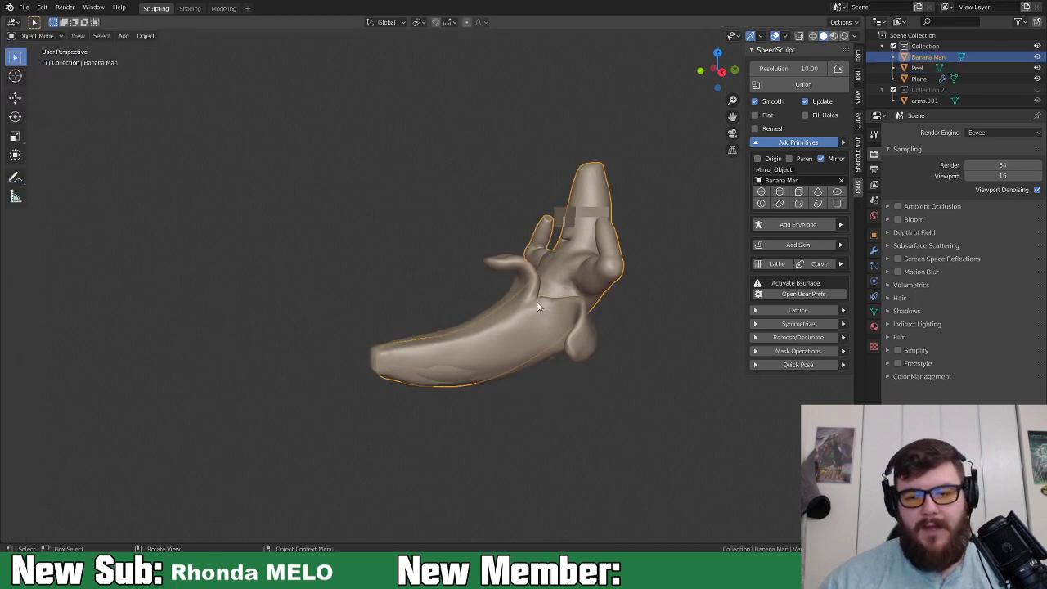
Try to merge the peel and the Banana Man body with a SpeedSculpt Boolean union.
{"action": "left_click", "coordinate": [488, 333]}
{"action": "left_click", "coordinate": [556, 269], "text": "shift"}
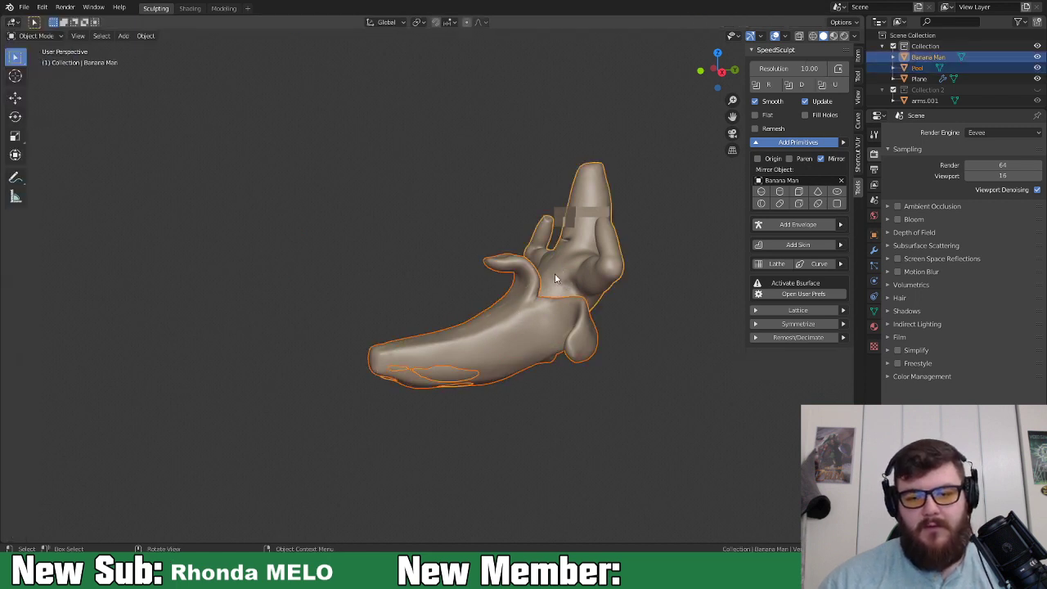
{"action": "left_click", "coordinate": [520, 330], "text": "shift"}
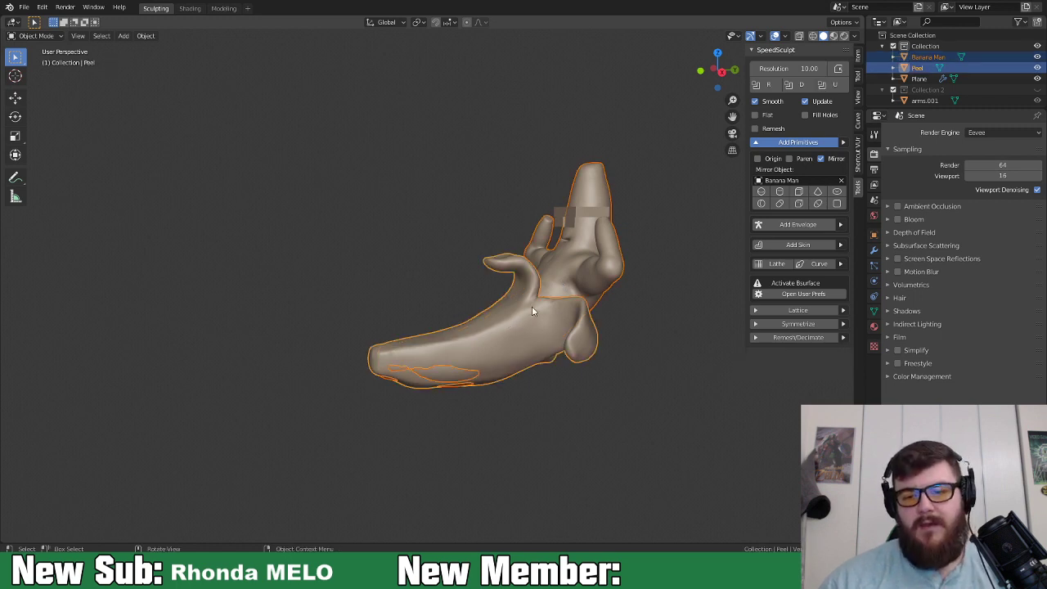
{"action": "middle_click_drag", "start_coordinate": [532, 311], "coordinate": [626, 320]}
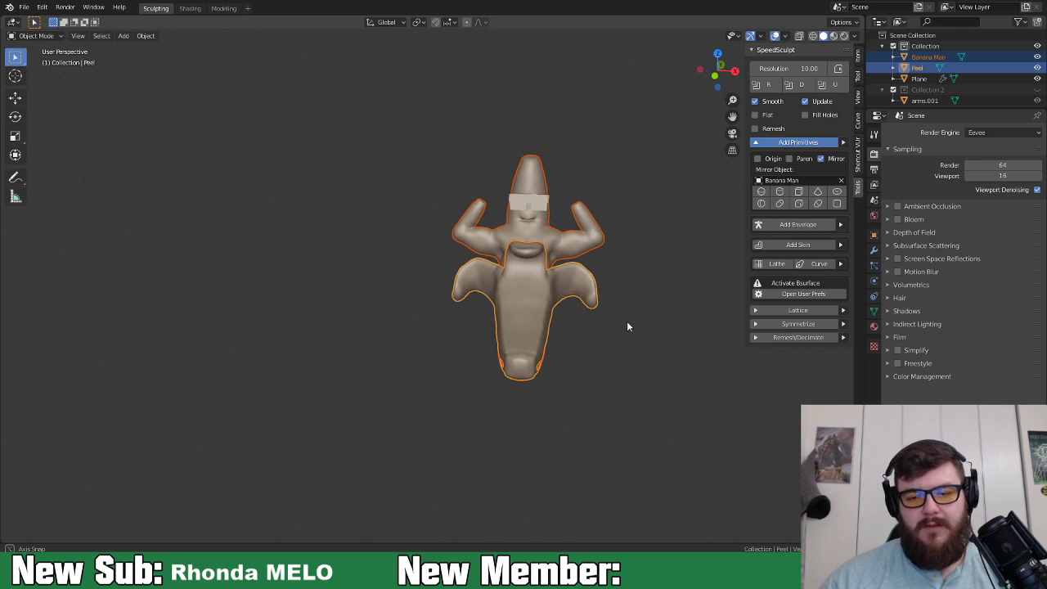
{"action": "left_click", "coordinate": [835, 87]}
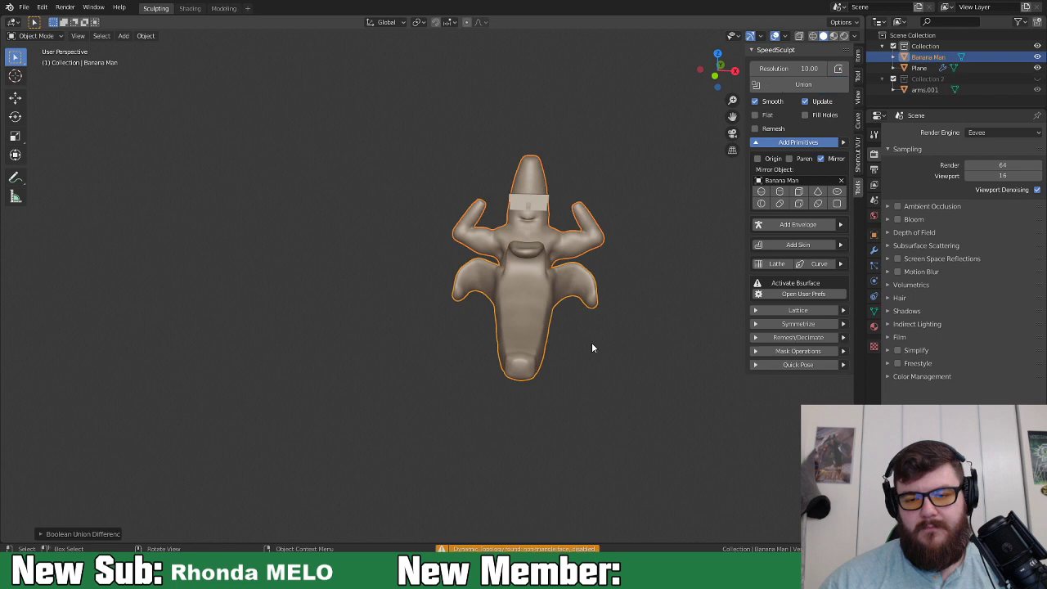
{"action": "middle_click_drag", "start_coordinate": [591, 346], "coordinate": [638, 274]}
{"action": "key", "text": "ctrl+z"}
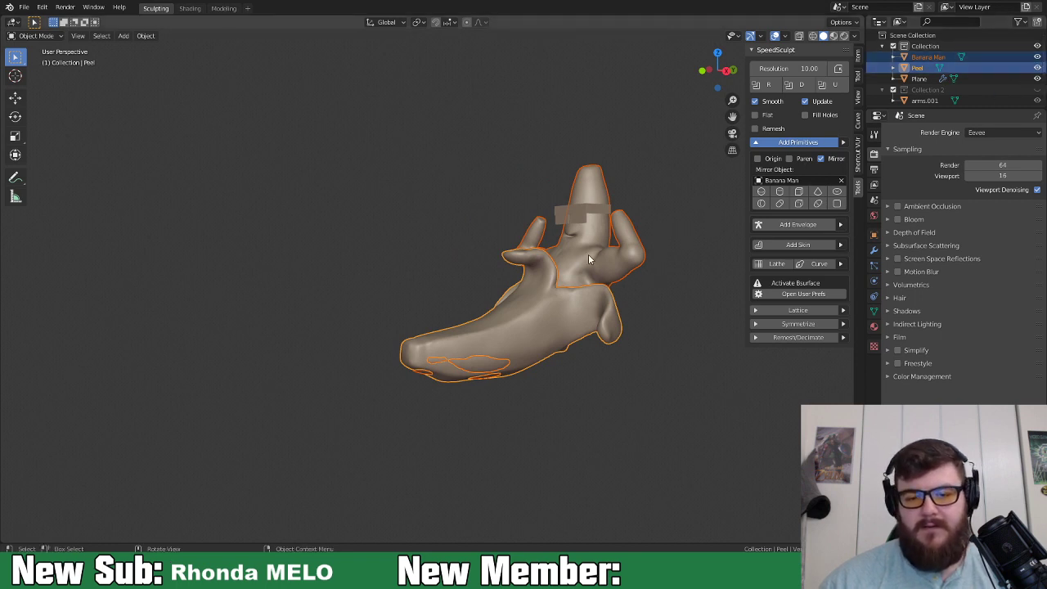
{"action": "scroll", "coordinate": [581, 384], "scroll_direction": "up", "scroll_amount": 2}
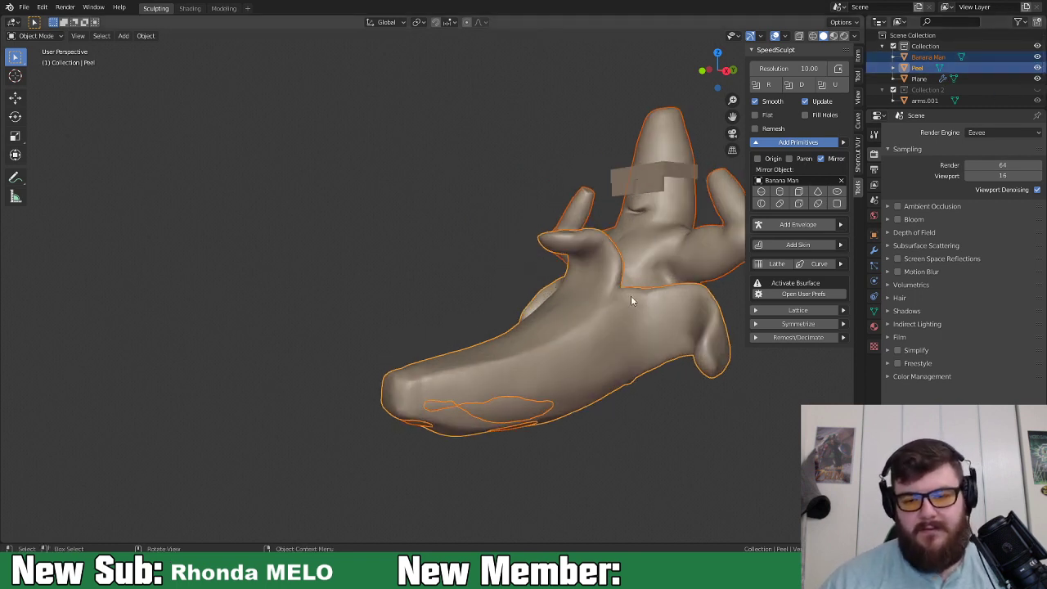
{"action": "key", "text": "ctrl+shift+z"}
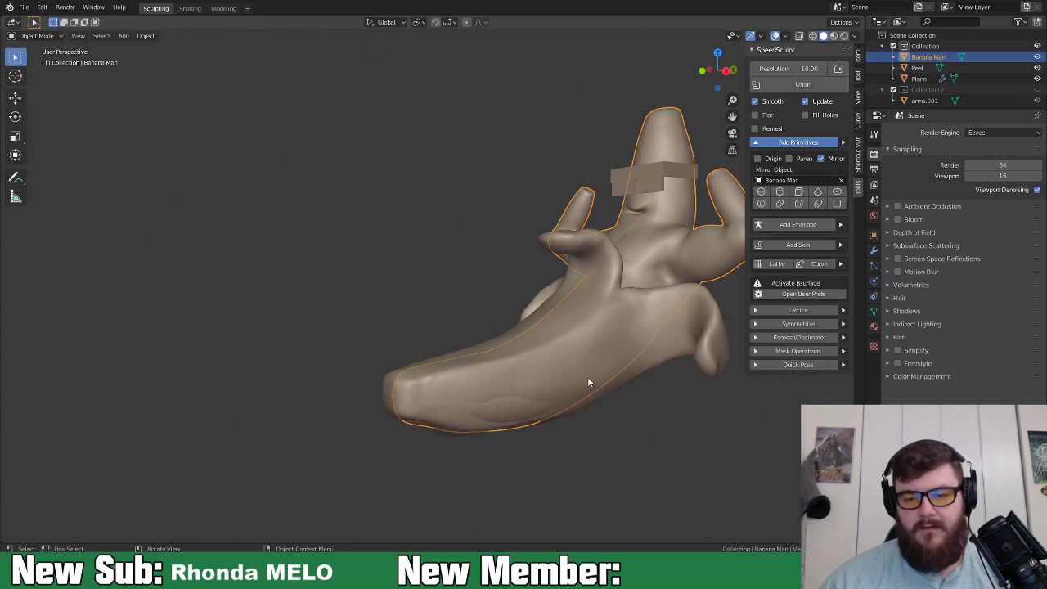
Put the Banana Man body into Sculpt Mode.
{"action": "middle_click_drag", "start_coordinate": [587, 378], "coordinate": [548, 377]}
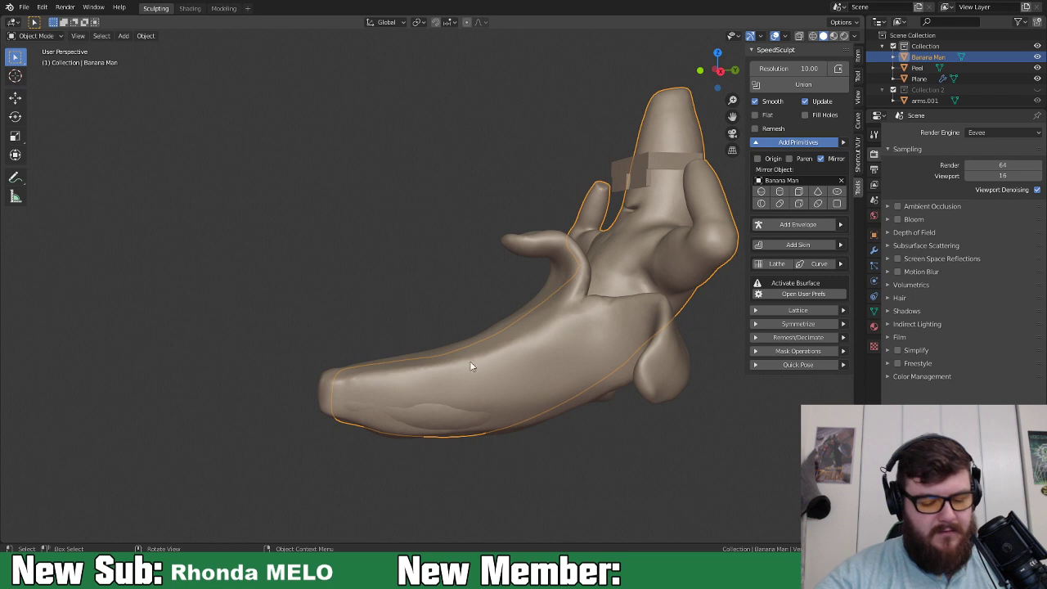
{"action": "left_click", "coordinate": [41, 36]}
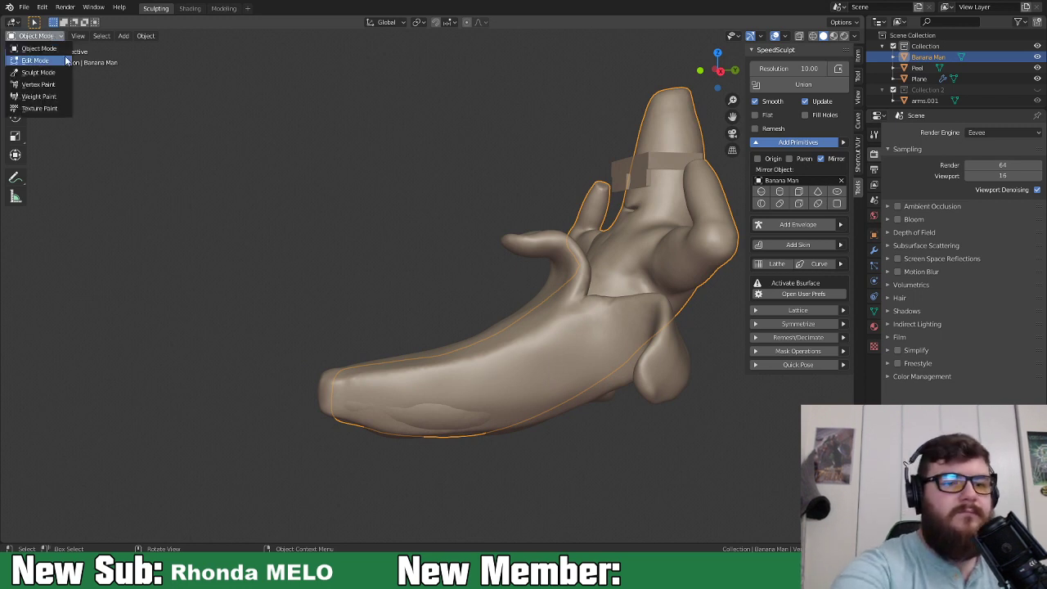
{"action": "left_click", "coordinate": [39, 72]}
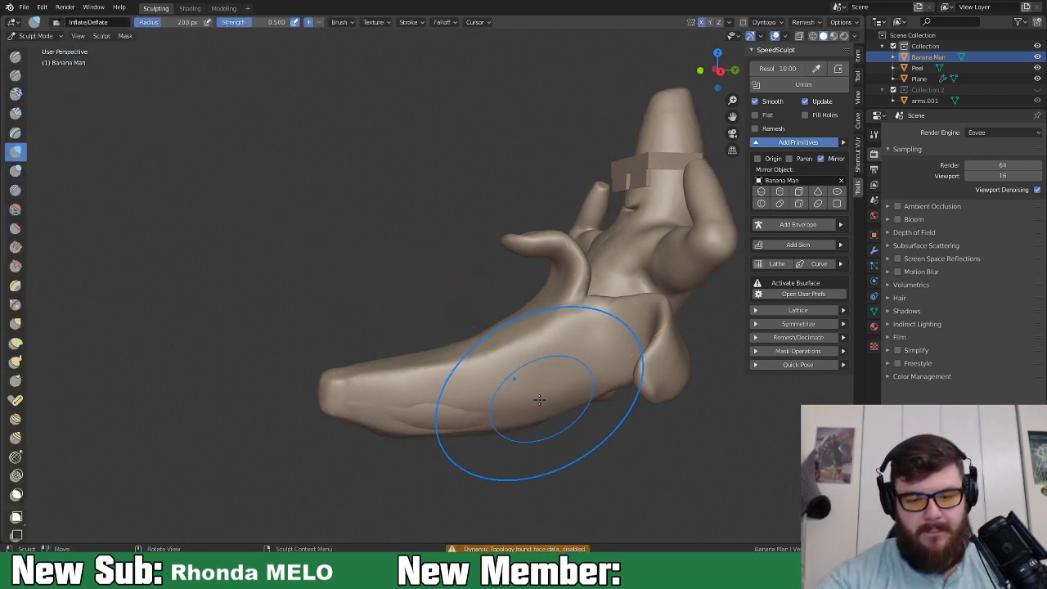
Pull the protruding lower end of the Banana Man body inside the peel with the Snake Hook brush at 203 px radius.
{"action": "key", "text": "k"}
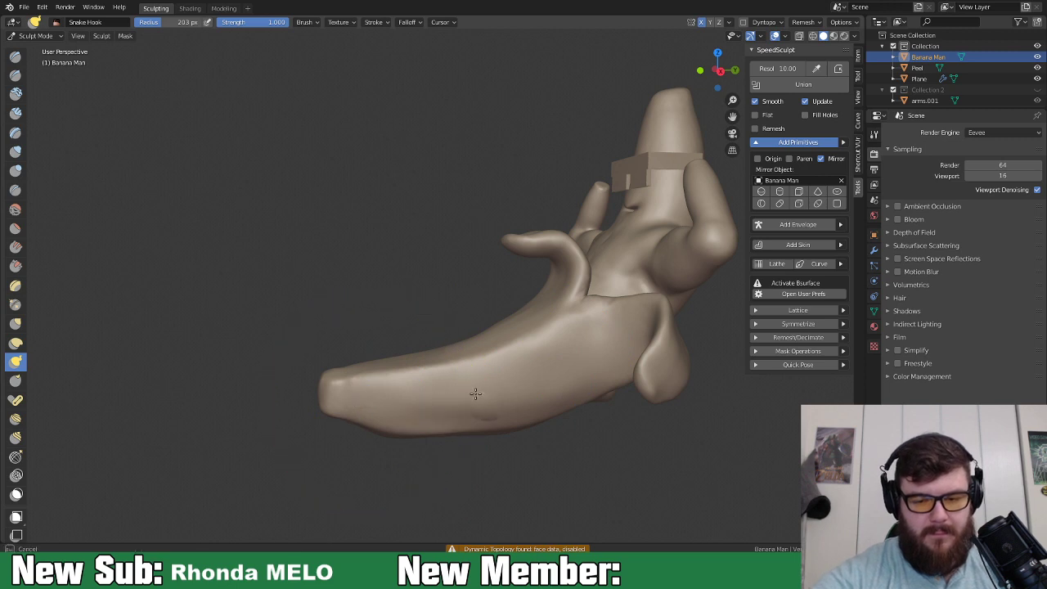
{"action": "mouse_move", "coordinate": [531, 374]}
{"action": "middle_mouse_down"}
{"action": "mouse_move", "coordinate": [585, 422]}
{"action": "mouse_move", "coordinate": [607, 350]}
{"action": "middle_mouse_up"}
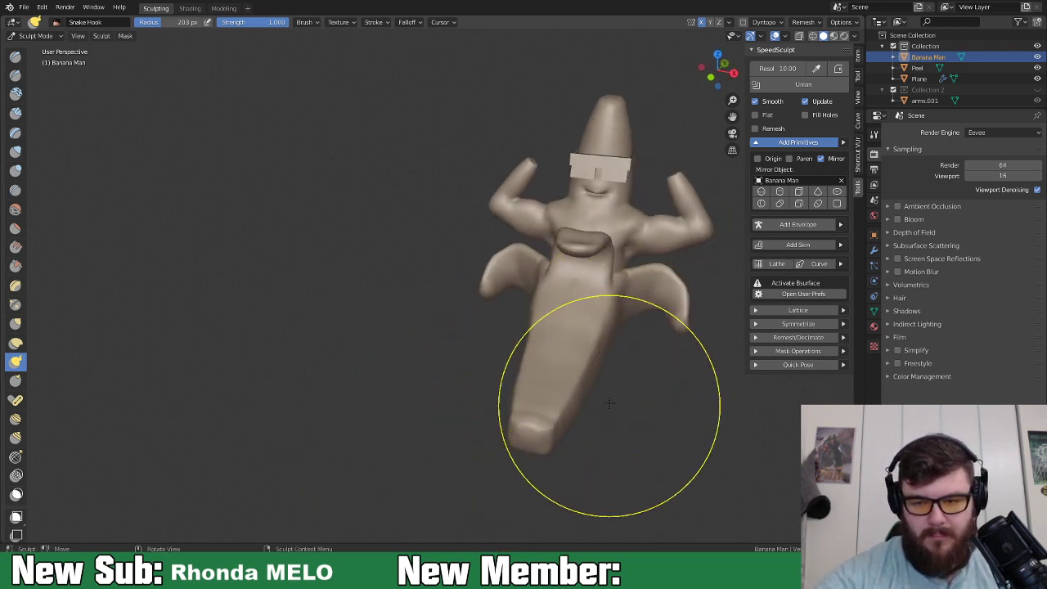
{"action": "middle_click_drag", "start_coordinate": [580, 344], "coordinate": [519, 335]}
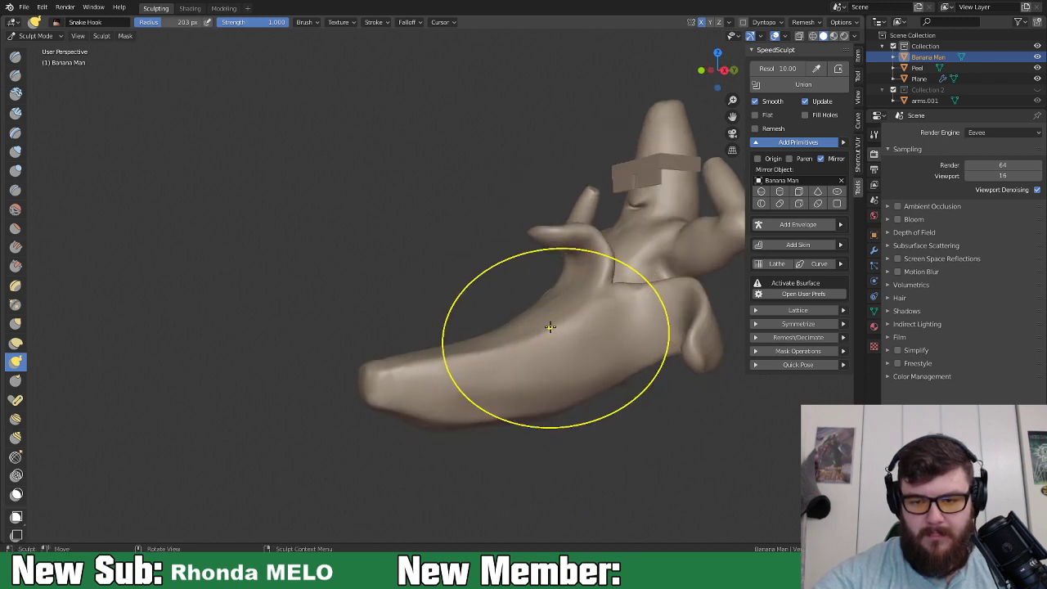
{"action": "mouse_move", "coordinate": [537, 369]}
{"action": "middle_mouse_down"}
{"action": "mouse_move", "coordinate": [591, 344]}
{"action": "mouse_move", "coordinate": [538, 352]}
{"action": "mouse_move", "coordinate": [589, 381]}
{"action": "middle_mouse_up"}
Adjust the hidden lower end of the body with Snake Hook in wireframe shading, and return to solid shading.
{"action": "key", "text": "z"}
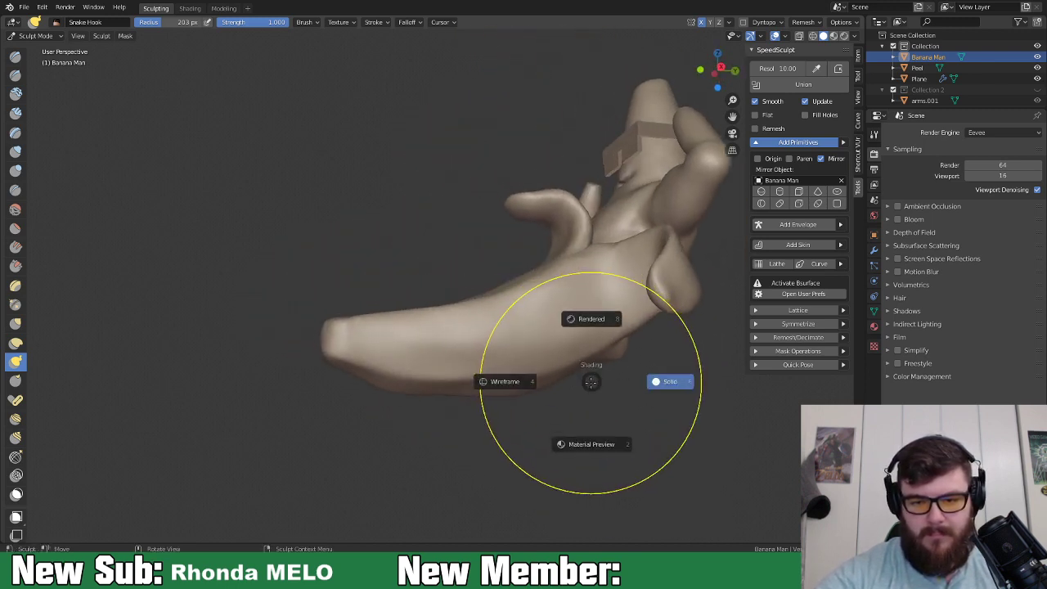
{"action": "left_click", "coordinate": [528, 381]}
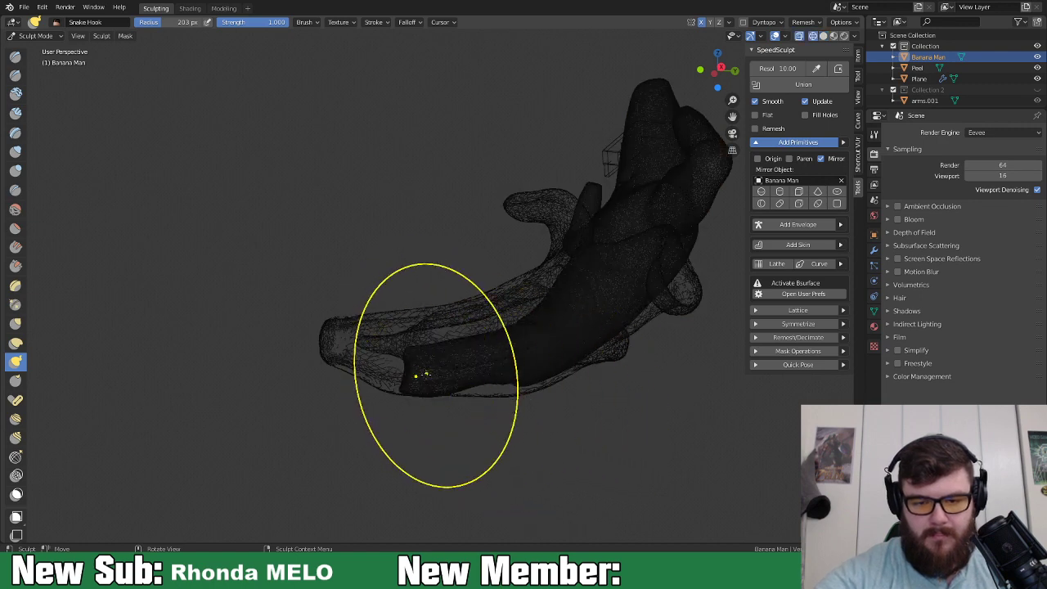
{"action": "mouse_move", "coordinate": [514, 385]}
{"action": "middle_mouse_down"}
{"action": "mouse_move", "coordinate": [588, 379]}
{"action": "mouse_move", "coordinate": [621, 426]}
{"action": "mouse_move", "coordinate": [580, 397]}
{"action": "middle_mouse_up"}
{"action": "left_click_drag", "start_coordinate": [575, 395], "coordinate": [570, 399]}
{"action": "mouse_move", "coordinate": [595, 404]}
{"action": "middle_mouse_down"}
{"action": "mouse_move", "coordinate": [579, 399]}
{"action": "mouse_move", "coordinate": [622, 393]}
{"action": "mouse_move", "coordinate": [545, 381]}
{"action": "middle_mouse_up"}
{"action": "key", "text": "z"}
{"action": "left_click", "coordinate": [641, 399]}
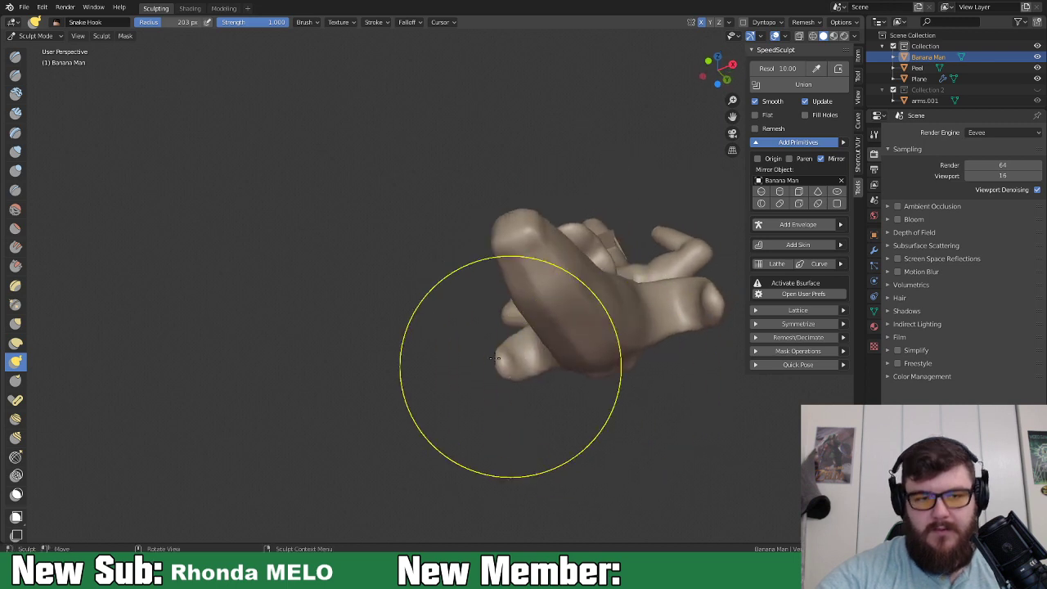
Return the Banana Man body to Object Mode, select the peel and put it into Sculpt Mode.
{"action": "left_click", "coordinate": [40, 36]}
{"action": "left_click", "coordinate": [55, 48]}
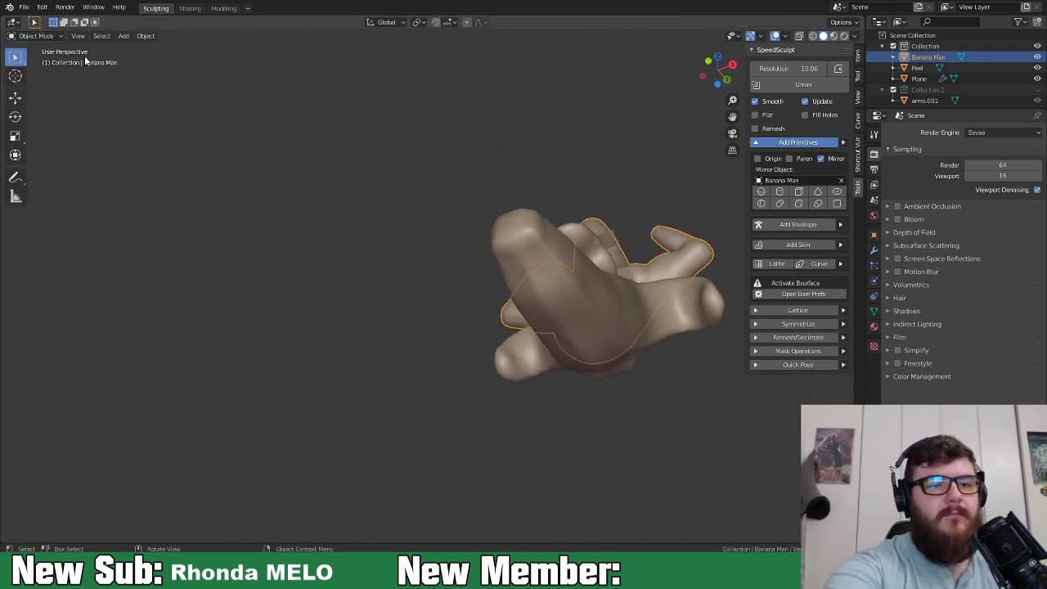
{"action": "left_click", "coordinate": [567, 269]}
{"action": "left_click", "coordinate": [37, 36]}
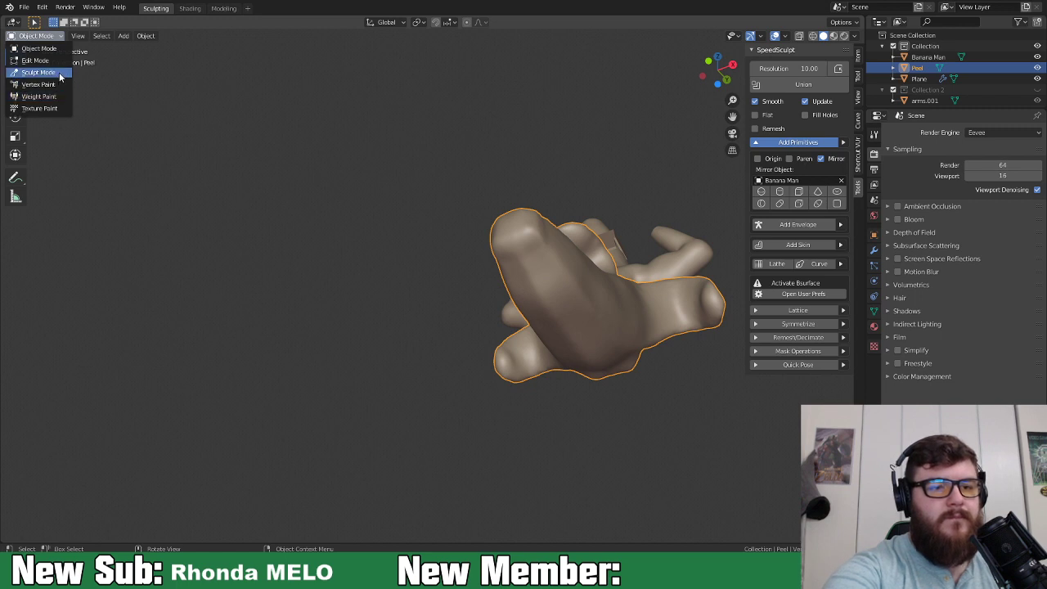
{"action": "left_click", "coordinate": [38, 72]}
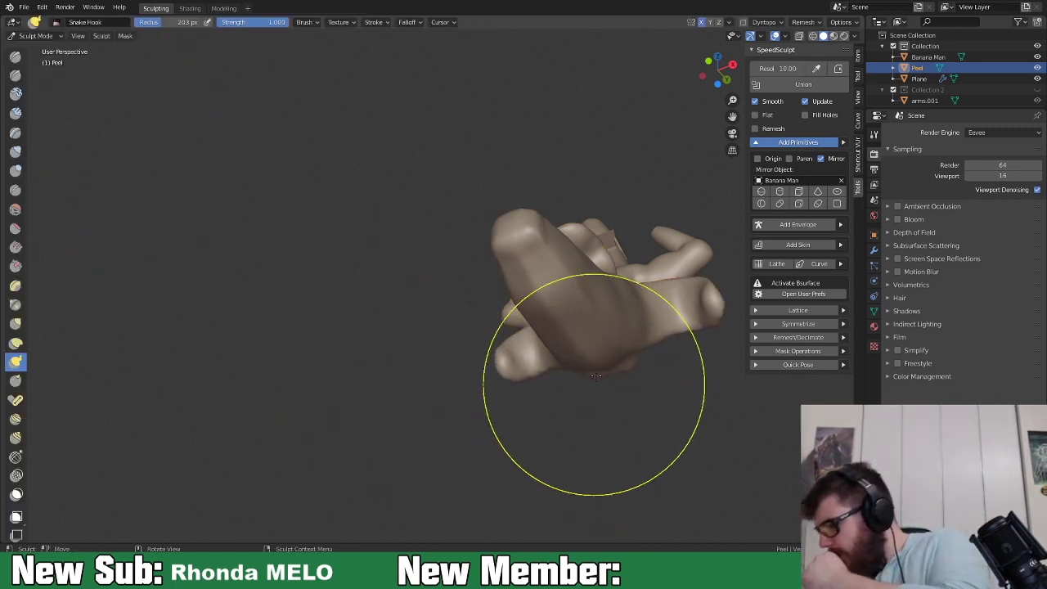
Scrape flat facets along the length of the peel's underside with the Scrape/Peaks brush at 58 px radius and strength 1.000.
{"action": "mouse_move", "coordinate": [626, 339]}
{"action": "middle_mouse_down"}
{"action": "mouse_move", "coordinate": [580, 293]}
{"action": "mouse_move", "coordinate": [462, 357]}
{"action": "mouse_move", "coordinate": [528, 362]}
{"action": "mouse_move", "coordinate": [649, 397]}
{"action": "middle_mouse_up"}
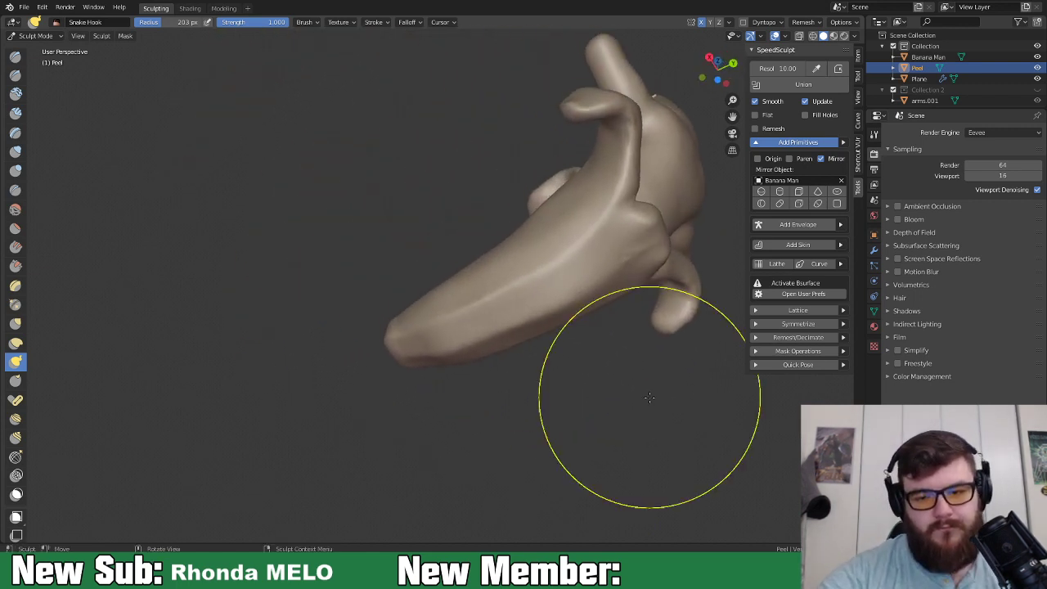
{"action": "scroll", "coordinate": [547, 460], "scroll_direction": "up", "scroll_amount": 3}
{"action": "middle_click_drag", "start_coordinate": [539, 423], "coordinate": [429, 439], "text": "shift"}
{"action": "middle_click_drag", "start_coordinate": [430, 439], "coordinate": [509, 451]}
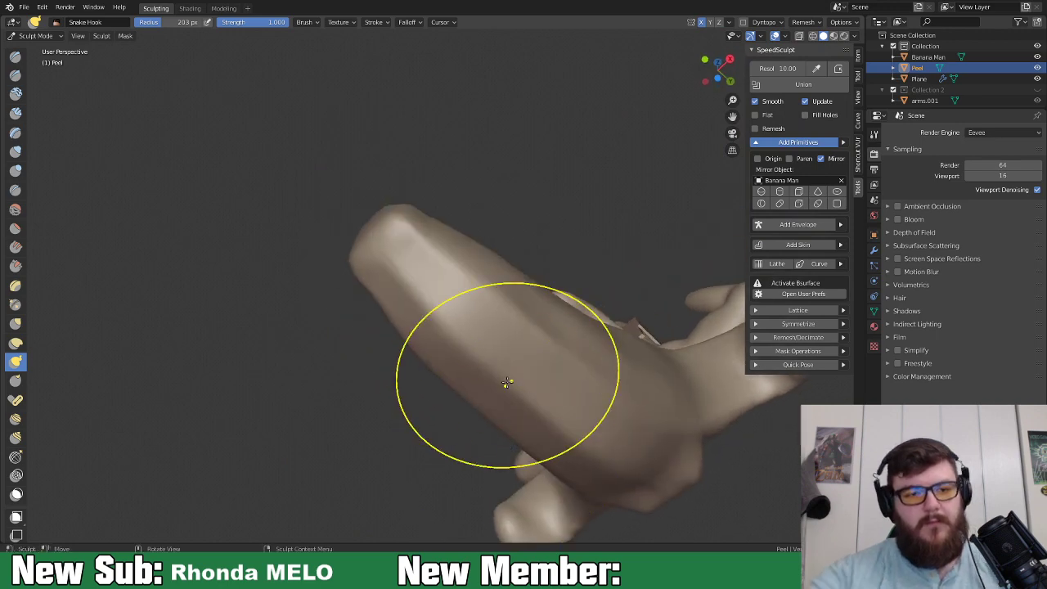
{"action": "left_click", "coordinate": [17, 94]}
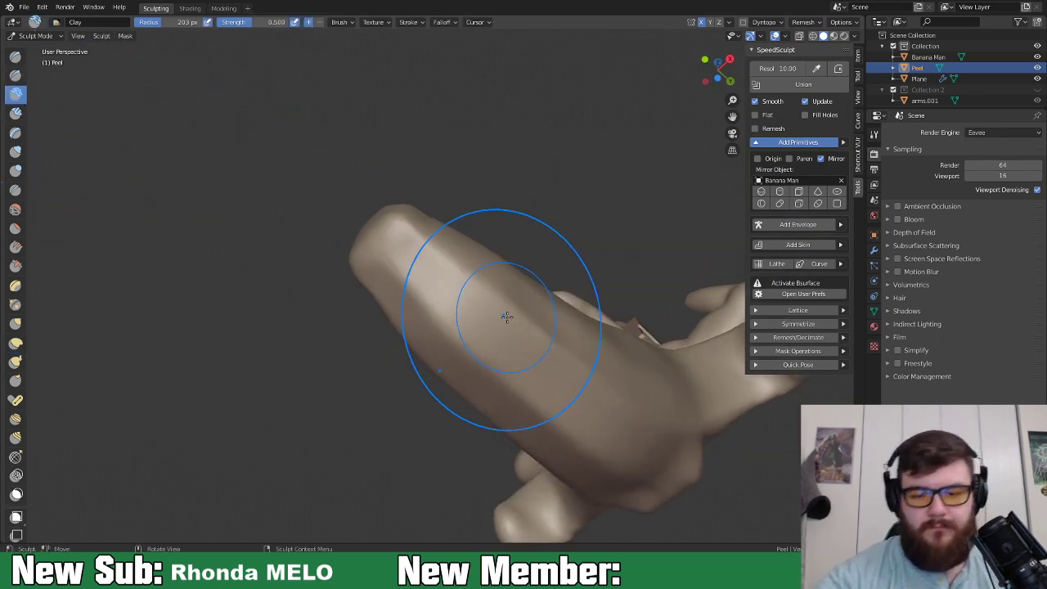
{"action": "left_click", "coordinate": [16, 266]}
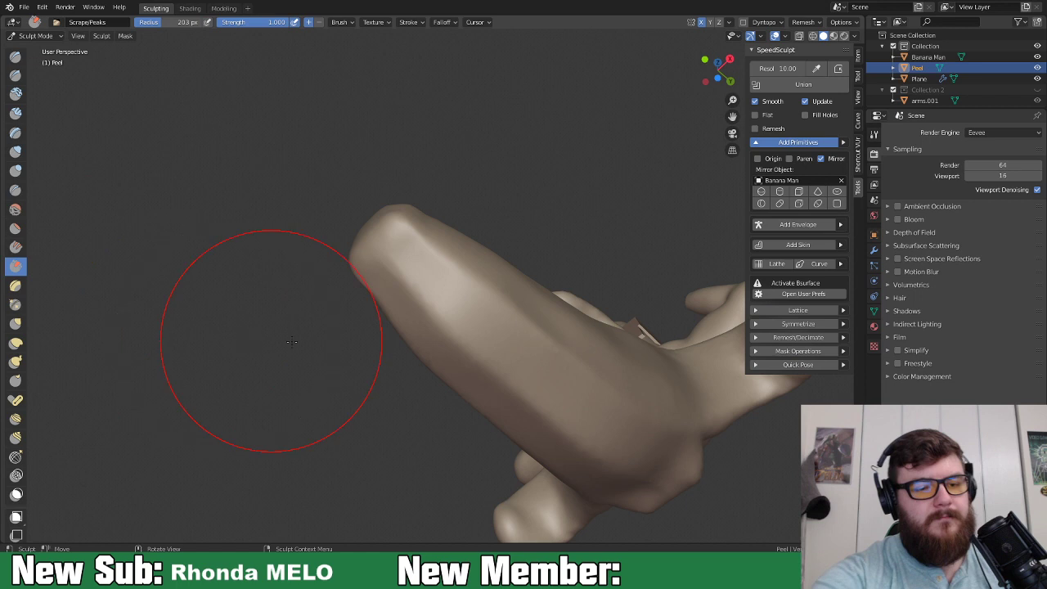
{"action": "left_click_drag", "start_coordinate": [502, 327], "coordinate": [537, 338]}
{"action": "middle_click_drag", "start_coordinate": [537, 338], "coordinate": [528, 311]}
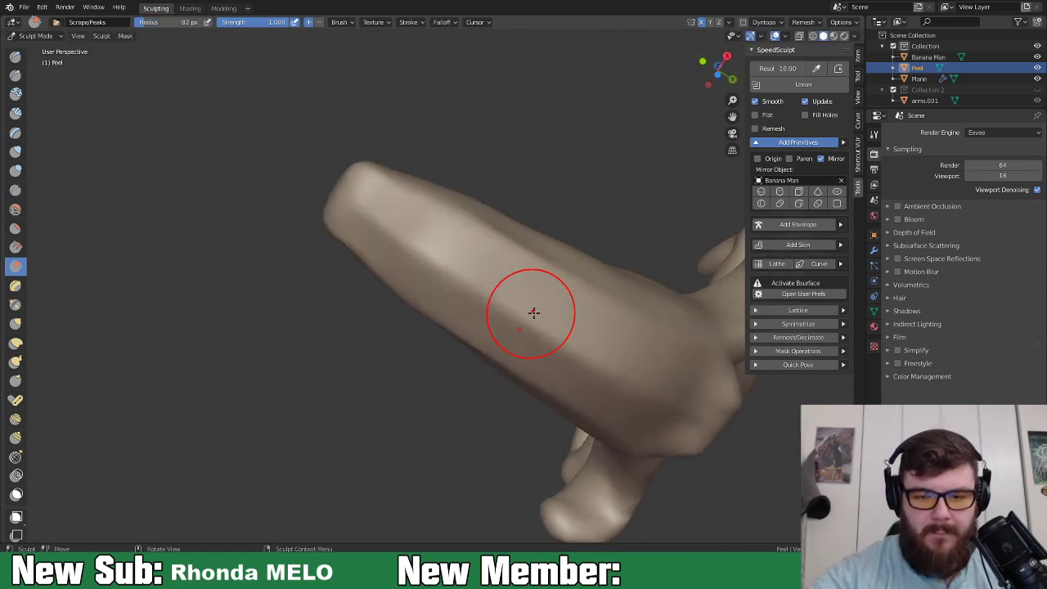
{"action": "key", "text": "f"}
{"action": "left_click", "coordinate": [440, 237]}
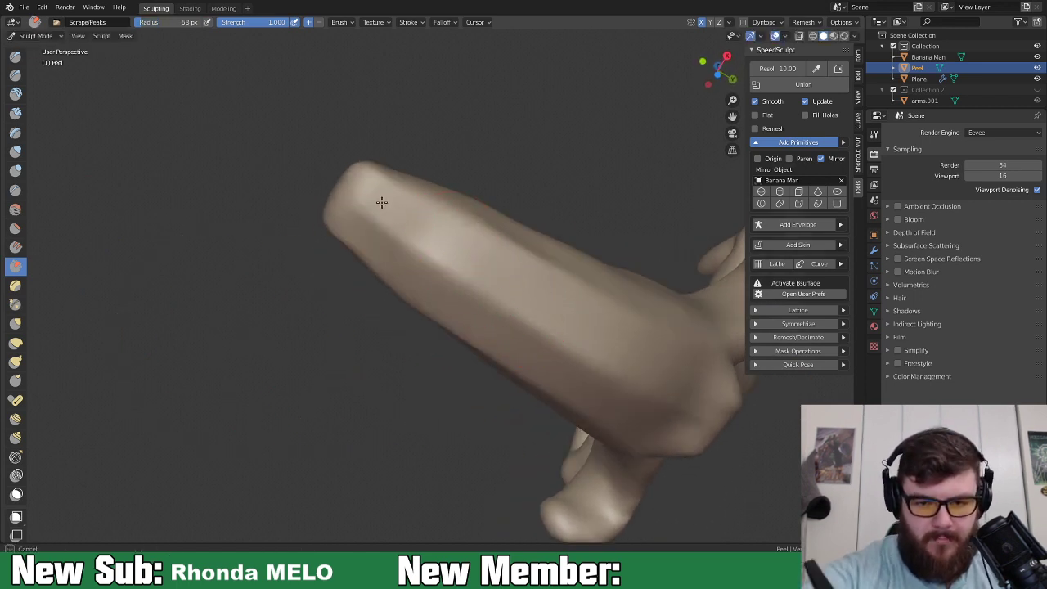
{"action": "left_click_drag", "start_coordinate": [408, 212], "coordinate": [511, 268]}
{"action": "left_click_drag", "start_coordinate": [454, 235], "coordinate": [556, 292]}
{"action": "left_click_drag", "start_coordinate": [502, 259], "coordinate": [604, 316]}
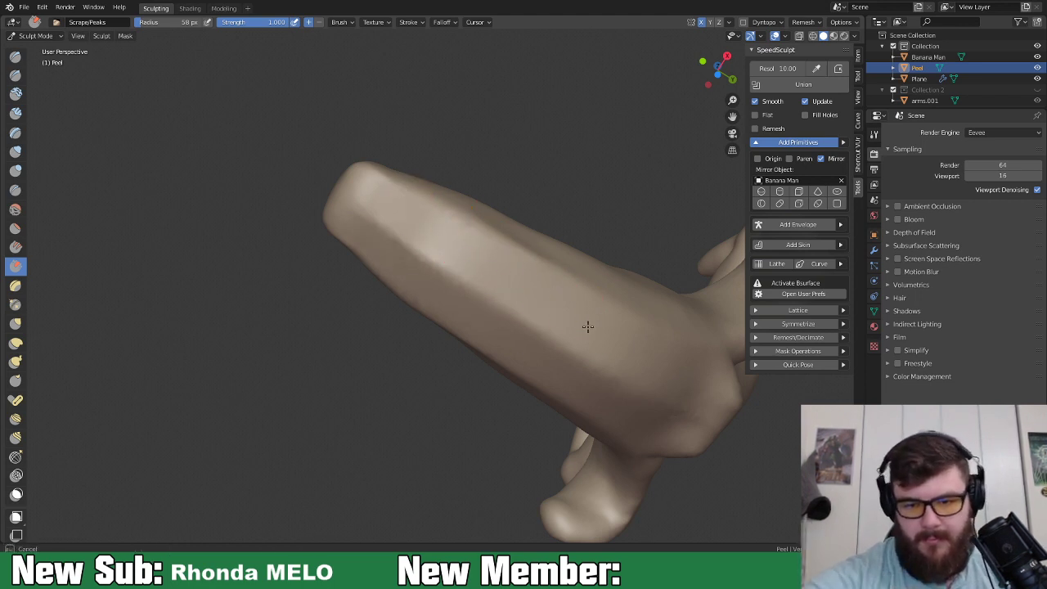
{"action": "left_click_drag", "start_coordinate": [421, 224], "coordinate": [488, 270]}
{"action": "left_click_drag", "start_coordinate": [371, 191], "coordinate": [536, 311]}
{"action": "left_click_drag", "start_coordinate": [379, 224], "coordinate": [613, 351]}
{"action": "left_click_drag", "start_coordinate": [482, 270], "coordinate": [614, 382]}
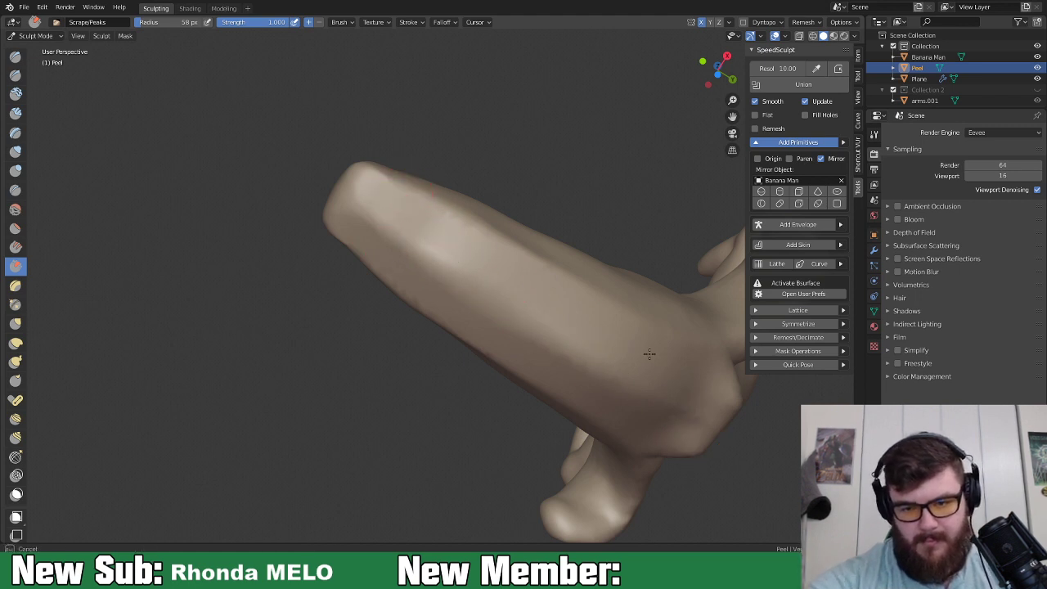
Enable Dyntopo on the peel and scrape crisper edges along its underside and sides.
{"action": "left_click", "coordinate": [742, 23]}
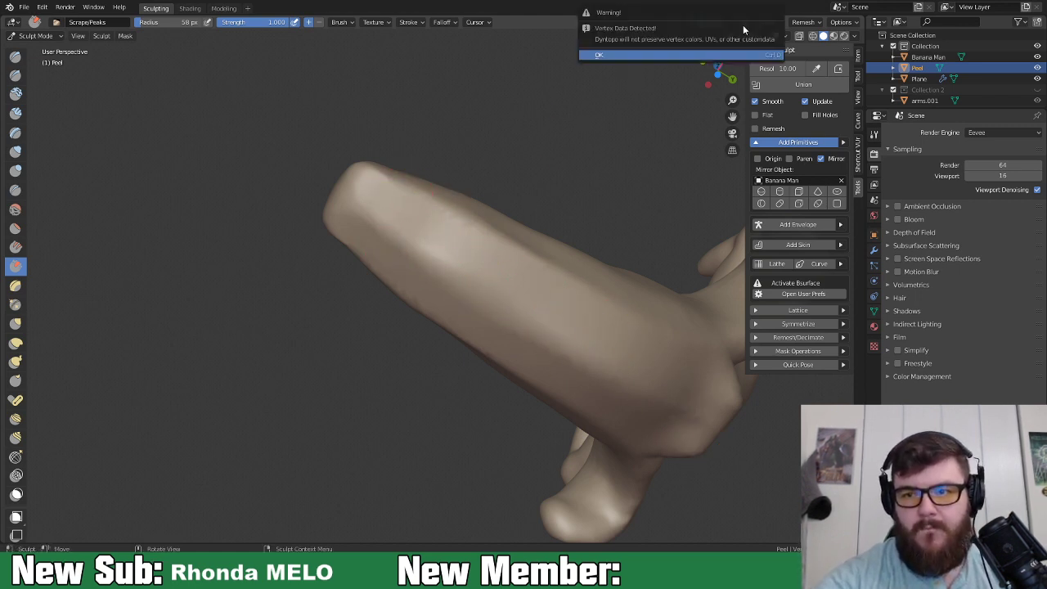
{"action": "left_click", "coordinate": [734, 55]}
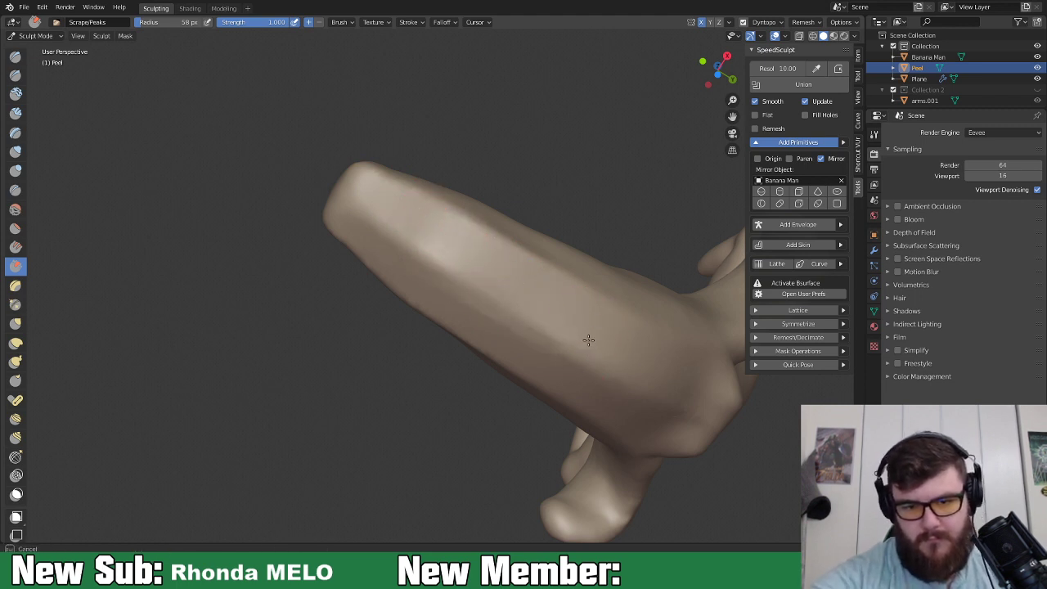
{"action": "middle_click_drag", "start_coordinate": [649, 383], "coordinate": [573, 338]}
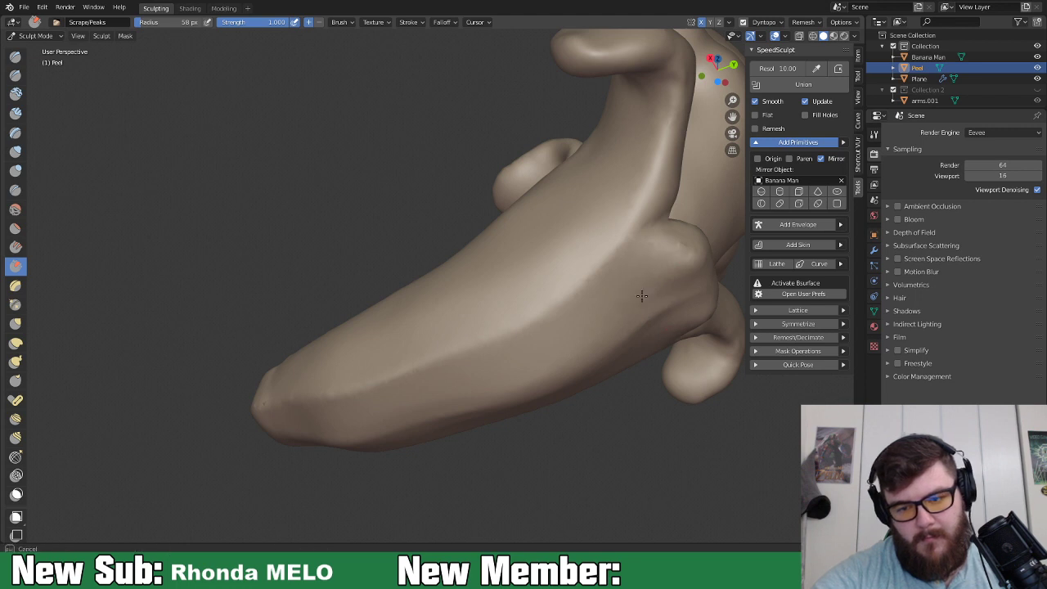
{"action": "middle_click_drag", "start_coordinate": [462, 398], "coordinate": [631, 393]}
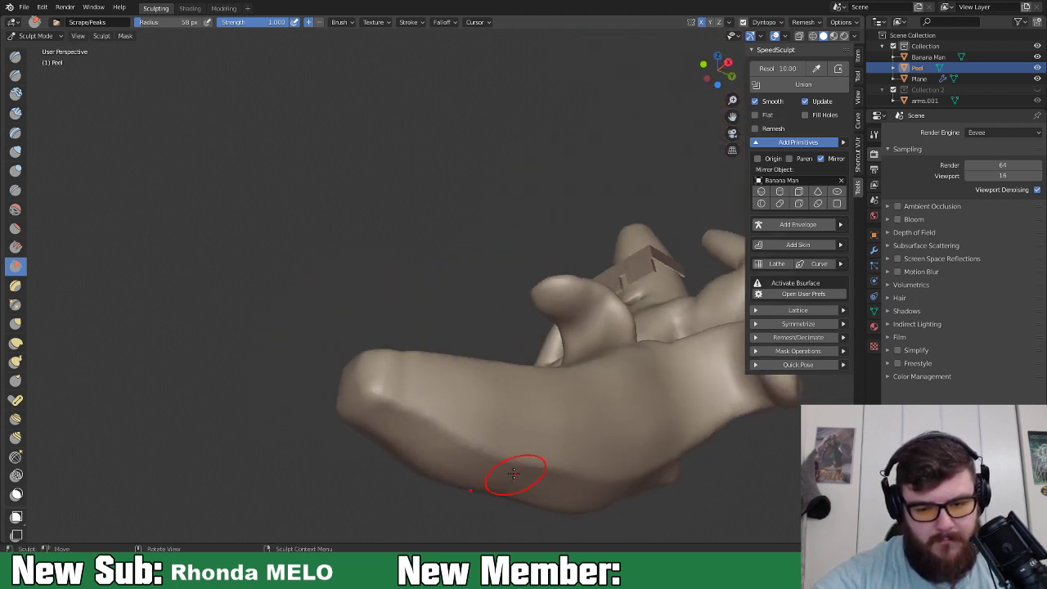
{"action": "middle_click_drag", "start_coordinate": [513, 473], "coordinate": [553, 423]}
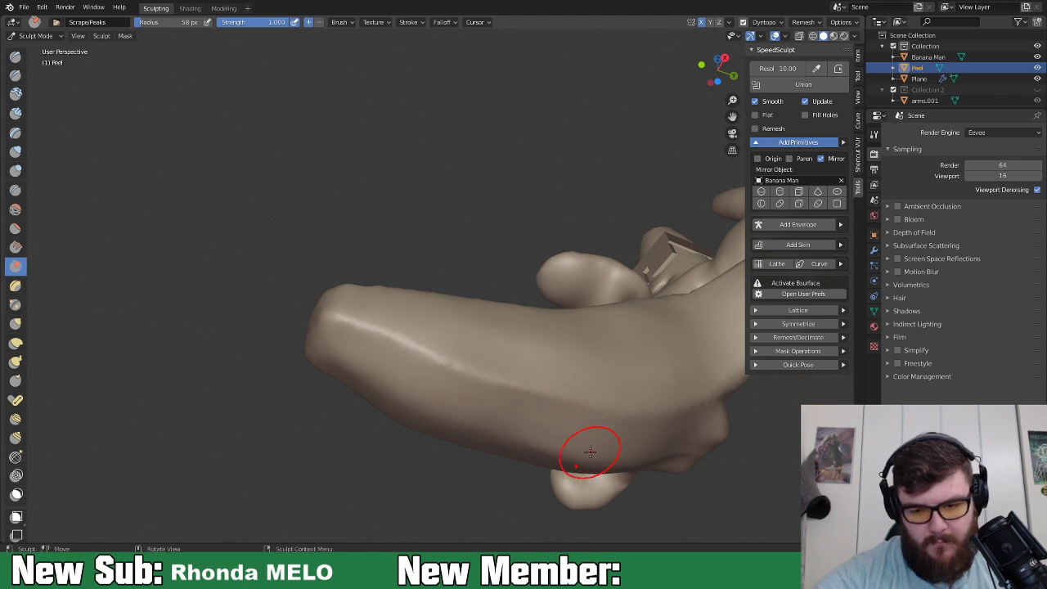
{"action": "middle_click_drag", "start_coordinate": [513, 397], "coordinate": [626, 417]}
Flatten the peel's remaining front, side and underside surfaces with the Scrape/Peaks brush.
{"action": "scroll", "coordinate": [646, 419], "scroll_direction": "down", "scroll_amount": 4}
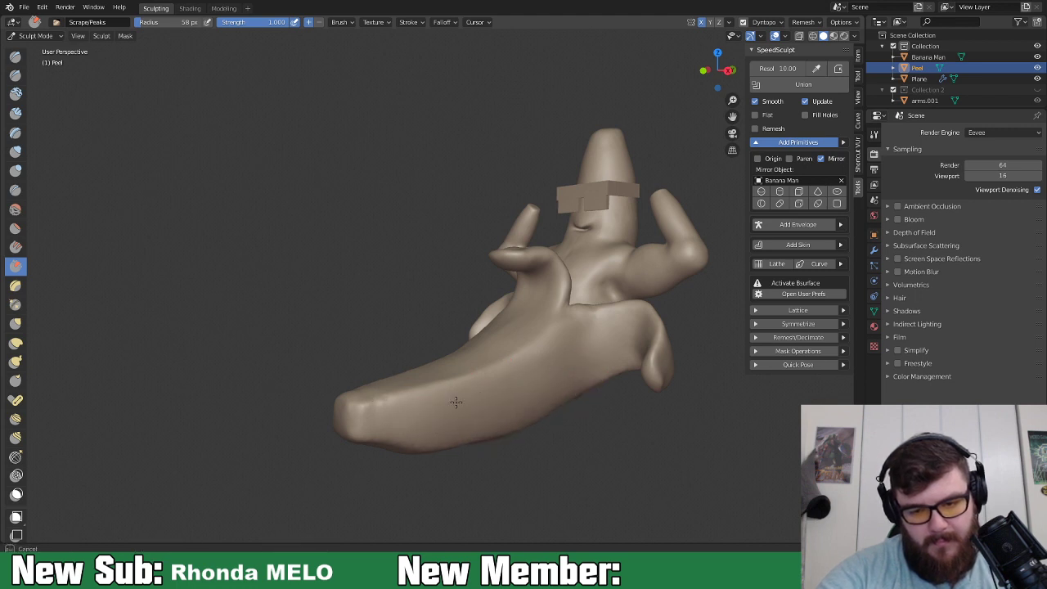
{"action": "mouse_move", "coordinate": [402, 407]}
{"action": "middle_mouse_down"}
{"action": "mouse_move", "coordinate": [519, 434]}
{"action": "mouse_move", "coordinate": [588, 488]}
{"action": "middle_mouse_up"}
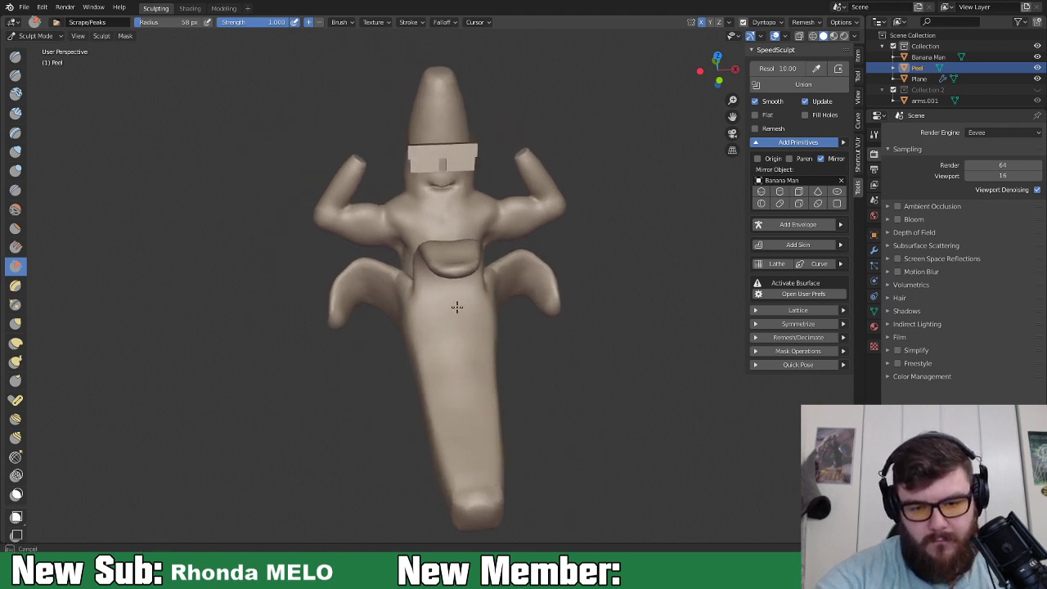
{"action": "middle_click_drag", "start_coordinate": [498, 445], "coordinate": [503, 354]}
{"action": "mouse_move", "coordinate": [549, 440]}
{"action": "middle_mouse_down"}
{"action": "mouse_move", "coordinate": [561, 338]}
{"action": "mouse_move", "coordinate": [532, 352]}
{"action": "mouse_move", "coordinate": [565, 360]}
{"action": "mouse_move", "coordinate": [583, 350]}
{"action": "mouse_move", "coordinate": [565, 311]}
{"action": "mouse_move", "coordinate": [580, 286]}
{"action": "mouse_move", "coordinate": [508, 366]}
{"action": "mouse_move", "coordinate": [500, 300]}
{"action": "middle_mouse_up"}
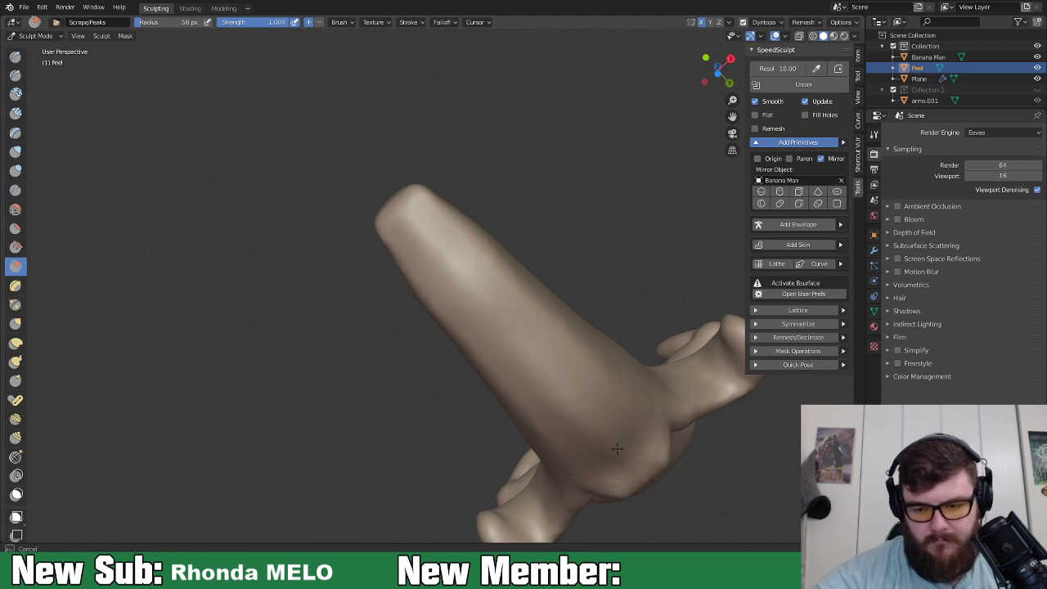
{"action": "mouse_move", "coordinate": [635, 432]}
{"action": "middle_mouse_down"}
{"action": "mouse_move", "coordinate": [668, 483]}
{"action": "mouse_move", "coordinate": [630, 435]}
{"action": "mouse_move", "coordinate": [650, 413]}
{"action": "mouse_move", "coordinate": [504, 381]}
{"action": "mouse_move", "coordinate": [624, 375]}
{"action": "mouse_move", "coordinate": [591, 367]}
{"action": "mouse_move", "coordinate": [680, 406]}
{"action": "mouse_move", "coordinate": [626, 352]}
{"action": "middle_mouse_up"}
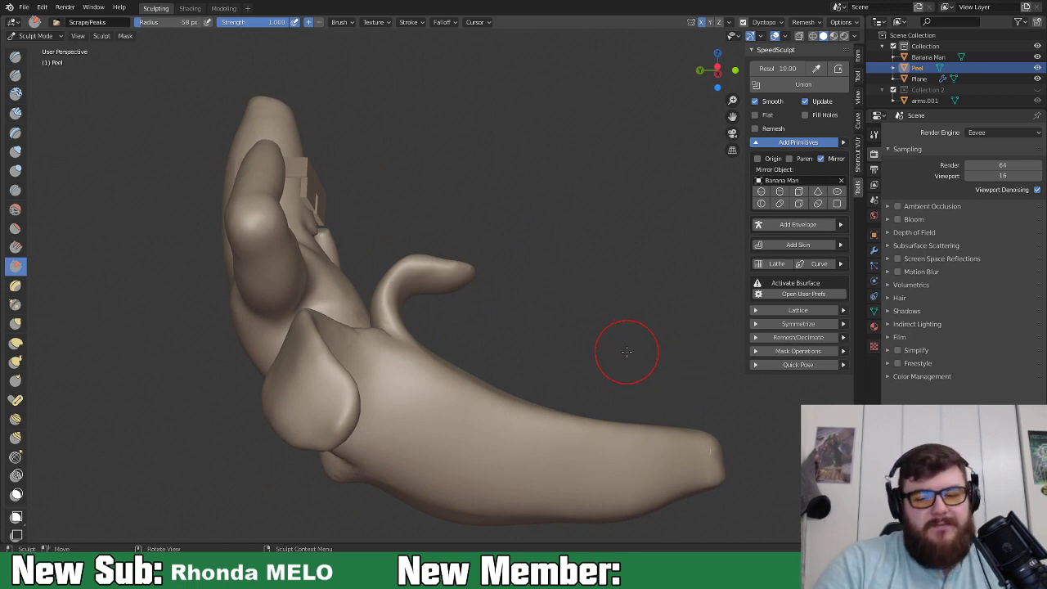
Sketch a freehand annotation loop hanging beneath the peel and remove it again.
{"action": "middle_click_drag", "start_coordinate": [558, 399], "coordinate": [607, 308]}
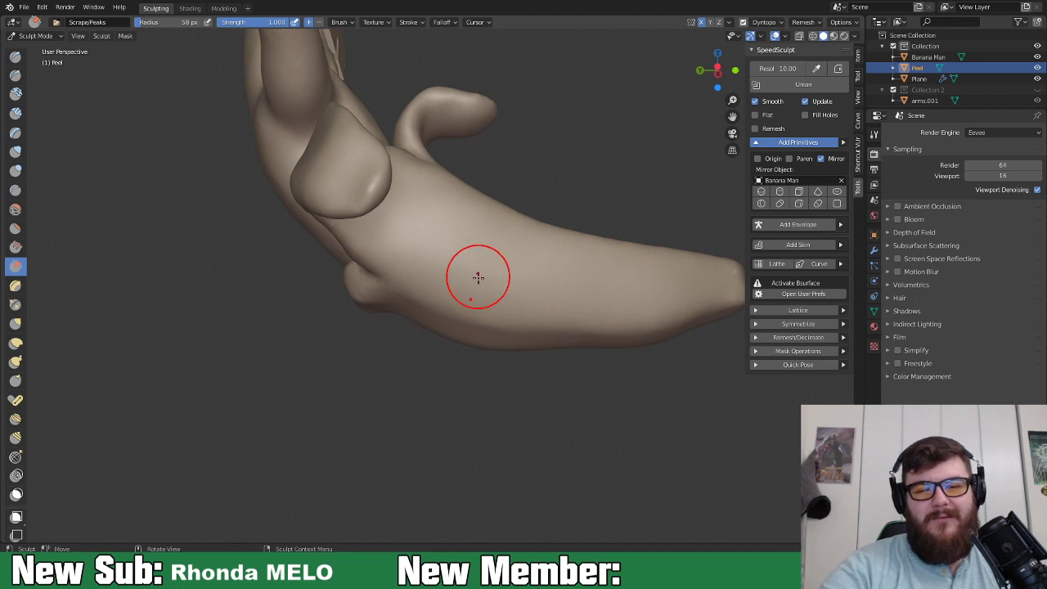
{"action": "middle_click_drag", "start_coordinate": [451, 247], "coordinate": [559, 319]}
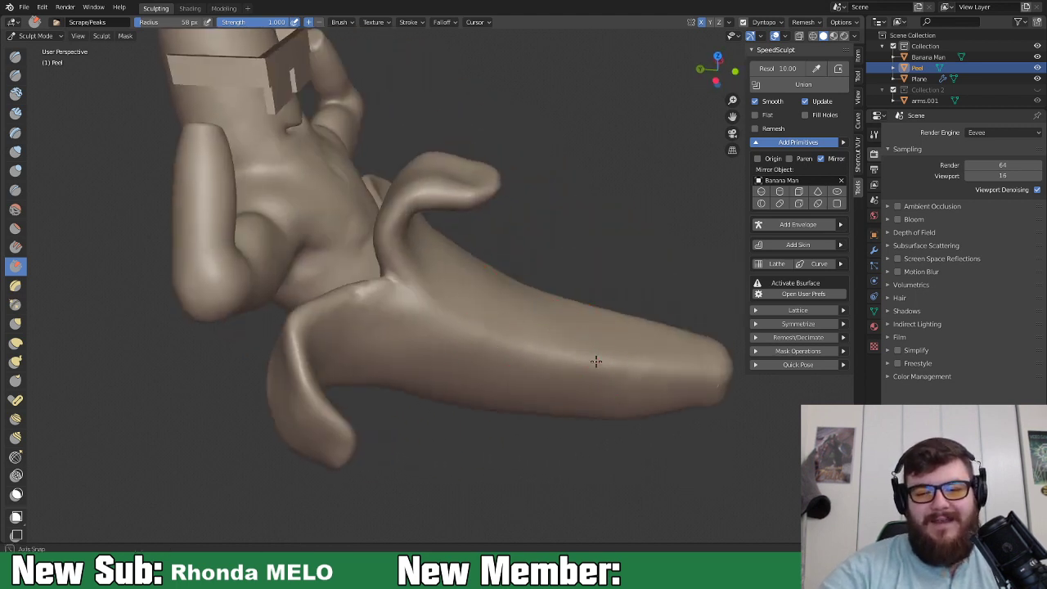
{"action": "middle_click_drag", "start_coordinate": [596, 364], "coordinate": [567, 333]}
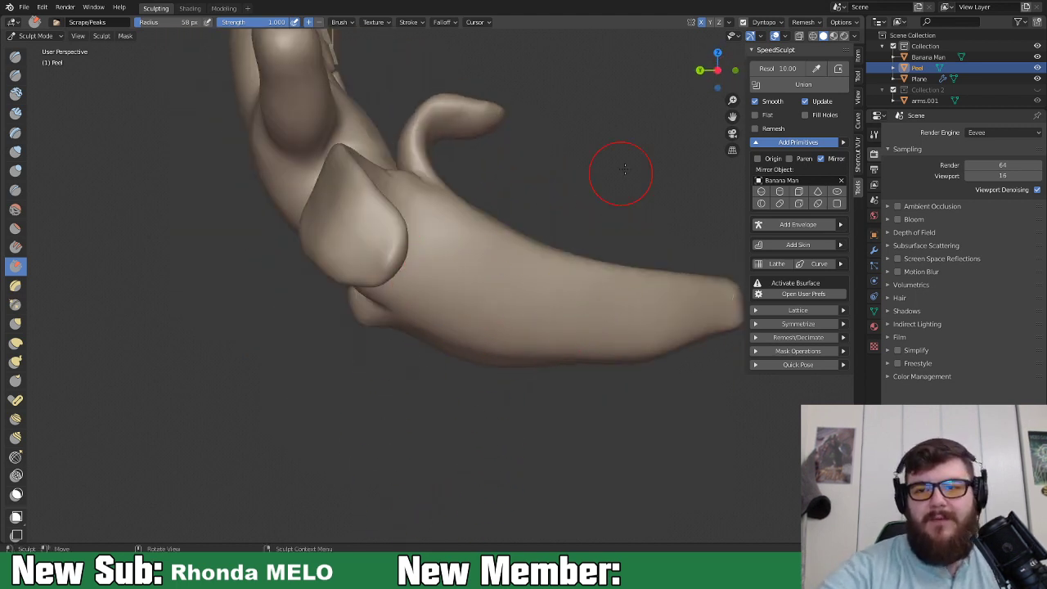
{"action": "left_click", "coordinate": [787, 37]}
{"action": "left_click", "coordinate": [734, 125]}
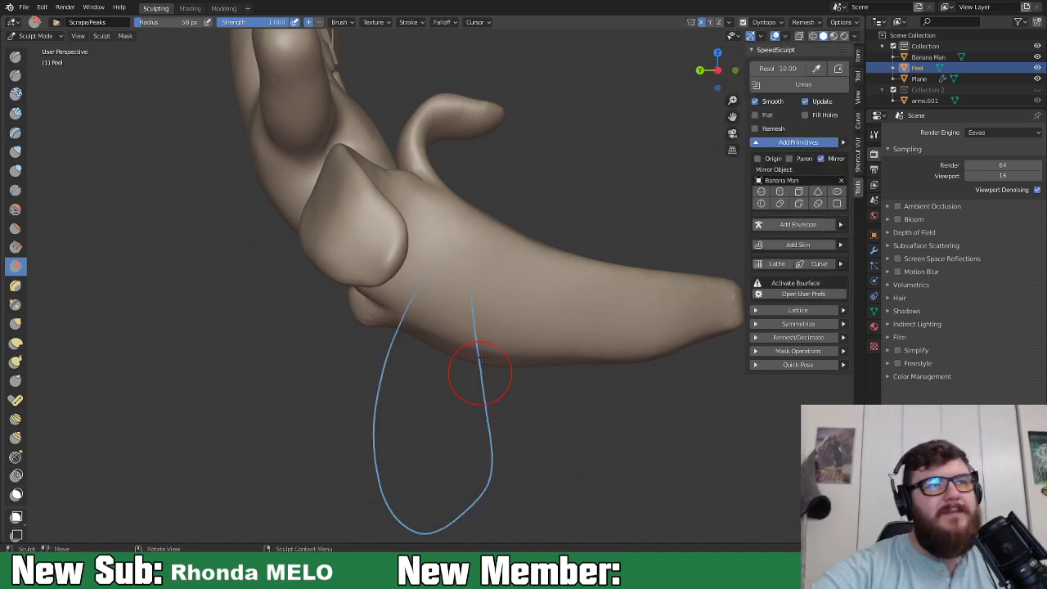
{"action": "mouse_move", "coordinate": [571, 440]}
{"action": "middle_mouse_down"}
{"action": "mouse_move", "coordinate": [582, 479]}
{"action": "mouse_move", "coordinate": [567, 439]}
{"action": "mouse_move", "coordinate": [552, 455]}
{"action": "mouse_move", "coordinate": [504, 437]}
{"action": "mouse_move", "coordinate": [535, 461]}
{"action": "mouse_move", "coordinate": [613, 389]}
{"action": "mouse_move", "coordinate": [532, 364]}
{"action": "mouse_move", "coordinate": [476, 377]}
{"action": "mouse_move", "coordinate": [609, 374]}
{"action": "mouse_move", "coordinate": [539, 393]}
{"action": "middle_mouse_up"}
{"action": "scroll", "coordinate": [605, 353], "scroll_direction": "down", "scroll_amount": 3}
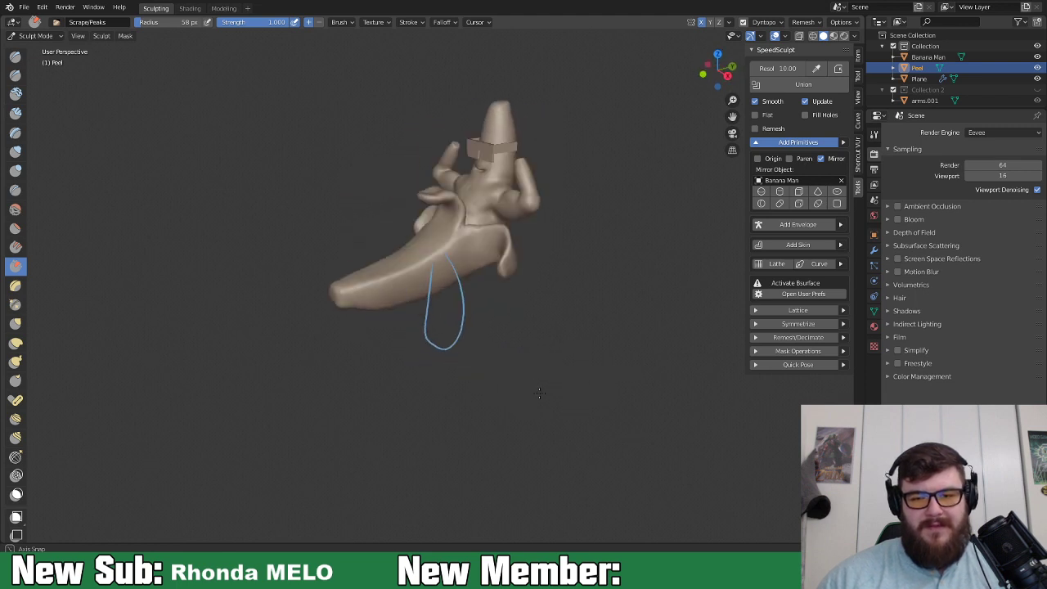
{"action": "scroll", "coordinate": [449, 367], "scroll_direction": "up", "scroll_amount": 2}
{"action": "middle_click_drag", "start_coordinate": [448, 369], "coordinate": [458, 354]}
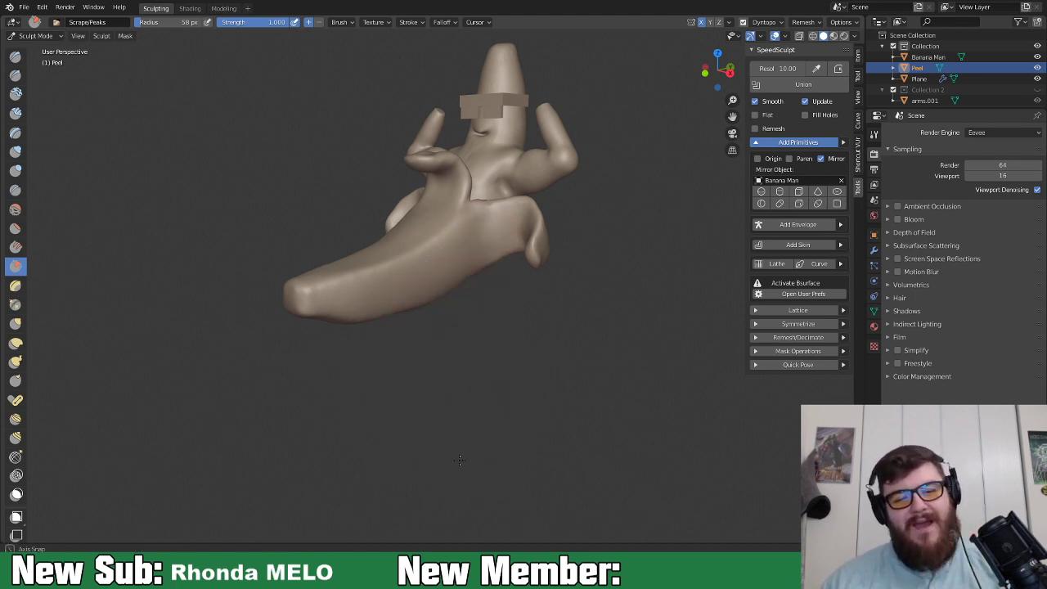
{"action": "middle_click_drag", "start_coordinate": [459, 460], "coordinate": [401, 446]}
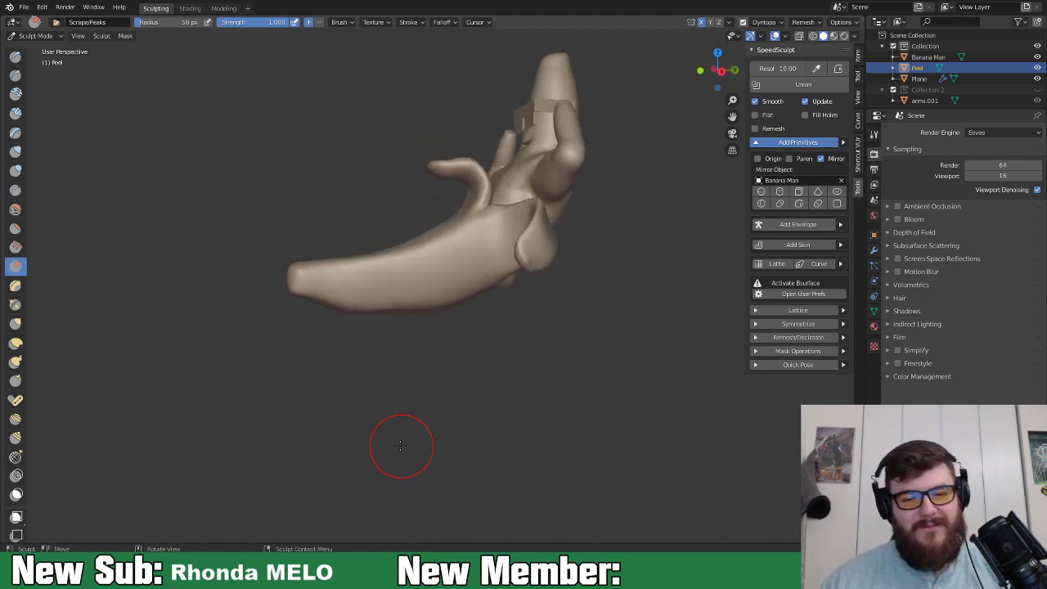
Reshape the peel's narrow end with the Elastic Deform brush at 287 px radius, and set the brush radius to 58 px.
{"action": "left_click", "coordinate": [15, 344]}
{"action": "left_click_drag", "start_coordinate": [317, 271], "coordinate": [322, 282]}
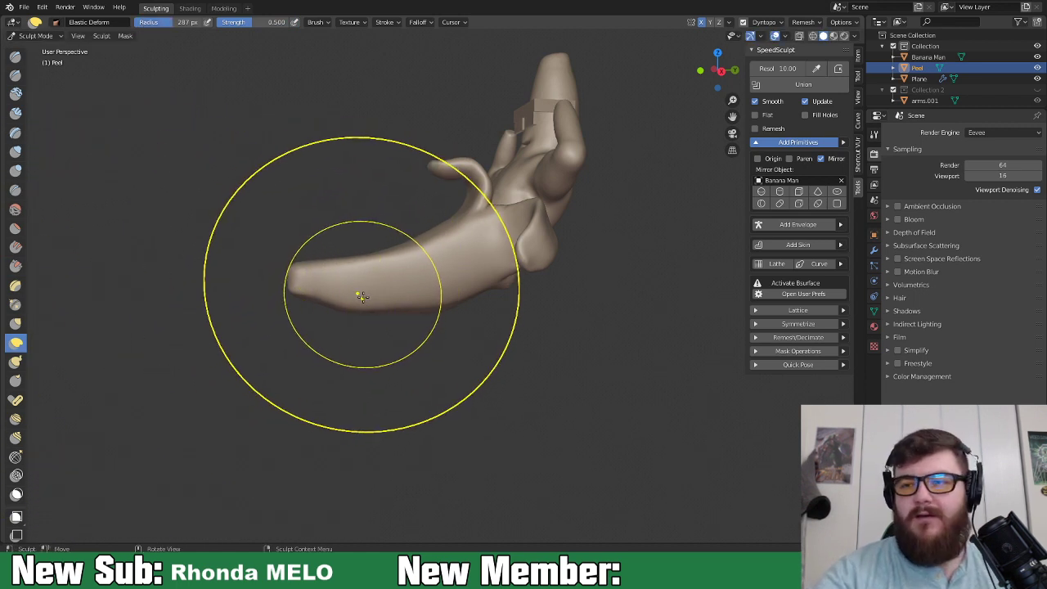
{"action": "left_click_drag", "start_coordinate": [331, 288], "coordinate": [355, 282]}
{"action": "key", "text": "f"}
{"action": "left_click", "coordinate": [412, 187]}
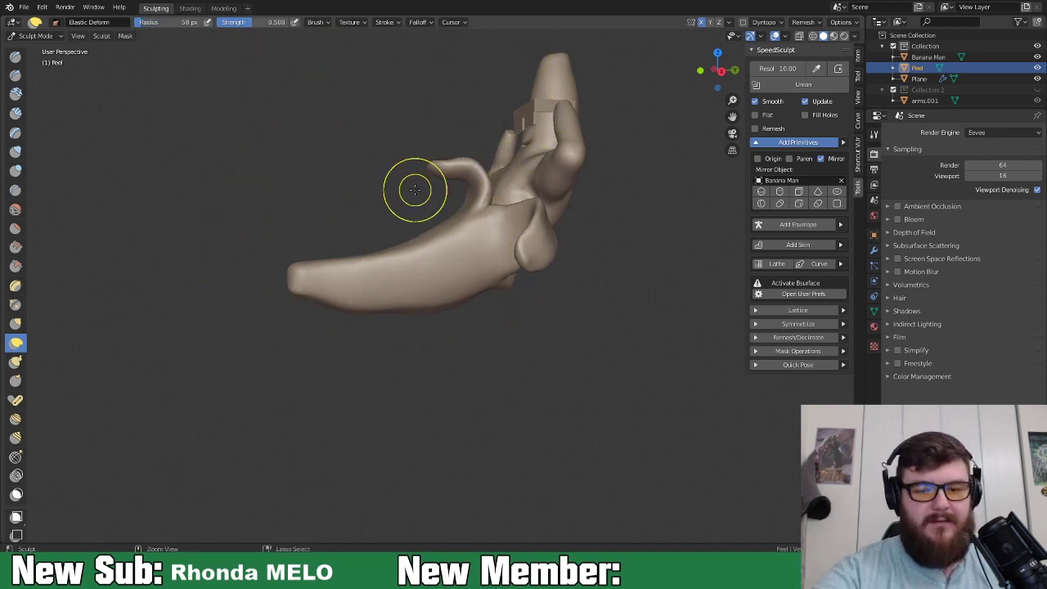
Set the Elastic Deform brush to Tri-scale Grab deformation with a 198 px radius.
{"action": "left_click", "coordinate": [317, 22]}
{"action": "left_click", "coordinate": [363, 99]}
{"action": "left_click", "coordinate": [347, 125]}
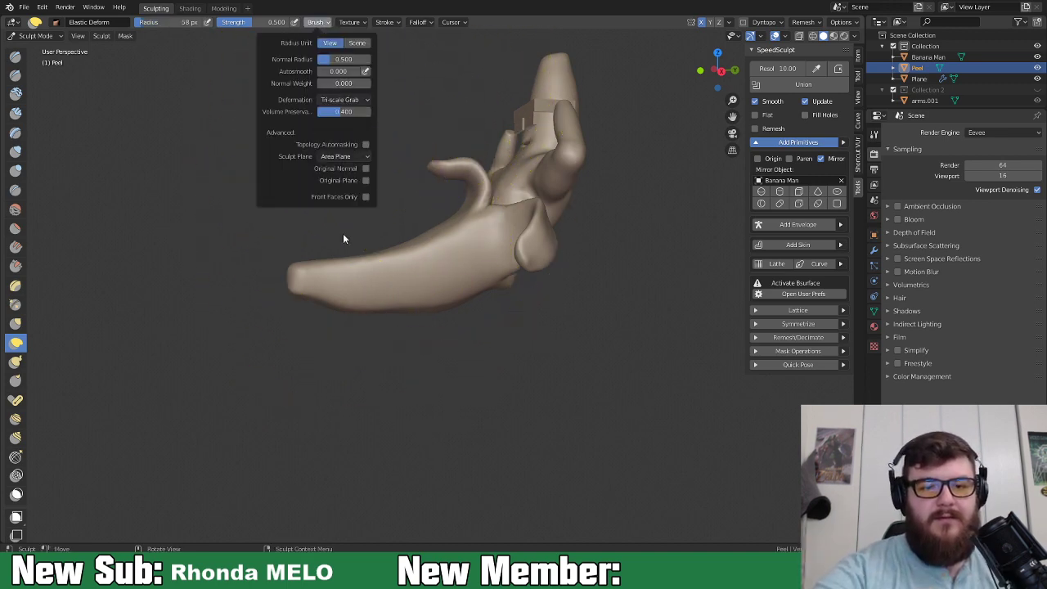
{"action": "key", "text": "f"}
{"action": "left_click", "coordinate": [353, 323]}
{"action": "mouse_move", "coordinate": [320, 280]}
{"action": "middle_mouse_down"}
{"action": "mouse_move", "coordinate": [384, 279]}
{"action": "mouse_move", "coordinate": [369, 285]}
{"action": "middle_mouse_up"}
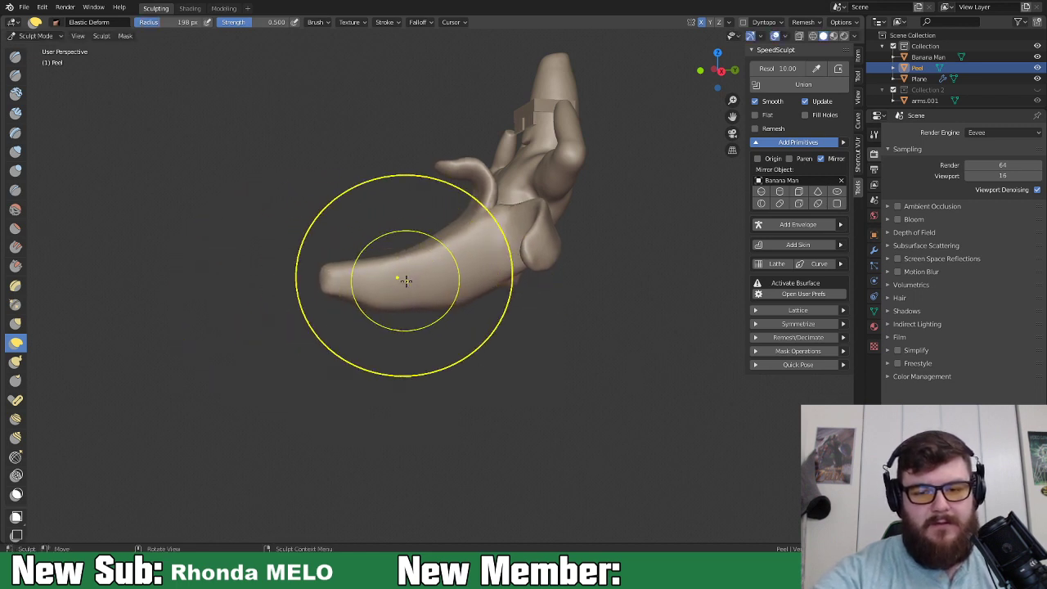
Return to Object Mode and add a mirrored cylinder primitive beneath the peel for the legs.
{"action": "mouse_move", "coordinate": [532, 330]}
{"action": "middle_mouse_down"}
{"action": "mouse_move", "coordinate": [609, 337]}
{"action": "mouse_move", "coordinate": [665, 374]}
{"action": "mouse_move", "coordinate": [720, 354]}
{"action": "mouse_move", "coordinate": [558, 335]}
{"action": "mouse_move", "coordinate": [599, 341]}
{"action": "mouse_move", "coordinate": [519, 300]}
{"action": "middle_mouse_up"}
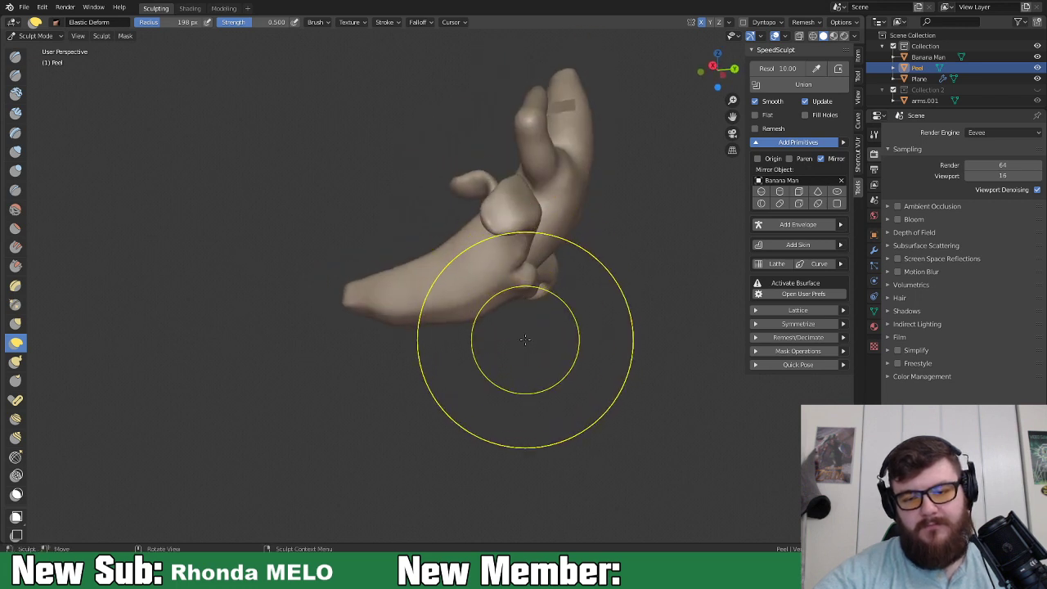
{"action": "mouse_move", "coordinate": [525, 341]}
{"action": "middle_mouse_down"}
{"action": "mouse_move", "coordinate": [551, 357]}
{"action": "mouse_move", "coordinate": [624, 346]}
{"action": "mouse_move", "coordinate": [595, 335]}
{"action": "middle_mouse_up"}
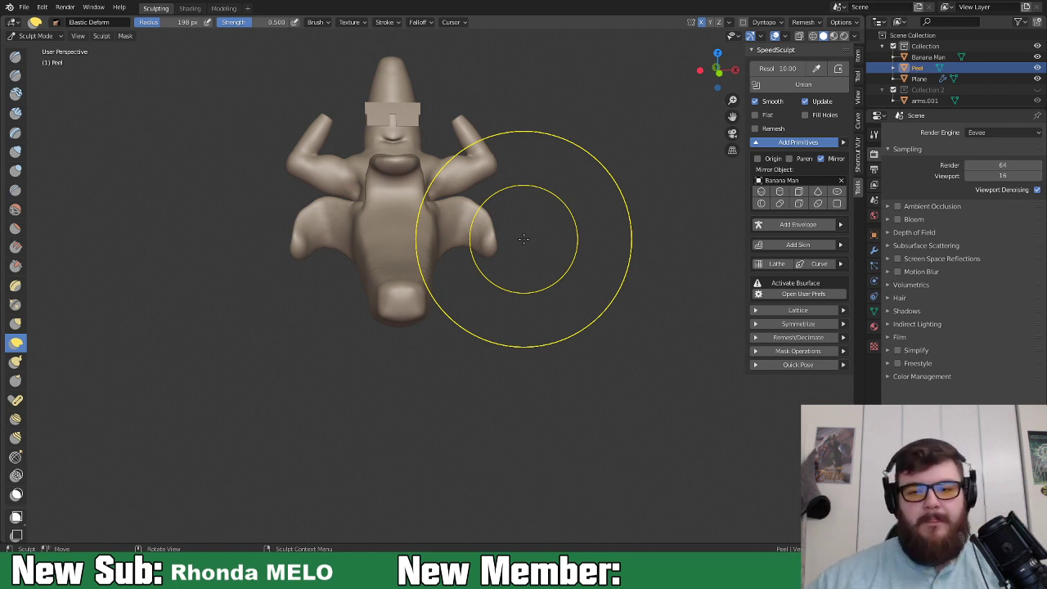
{"action": "mouse_move", "coordinate": [581, 269]}
{"action": "middle_mouse_down"}
{"action": "mouse_move", "coordinate": [498, 296]}
{"action": "mouse_move", "coordinate": [589, 395]}
{"action": "middle_mouse_up"}
{"action": "mouse_move", "coordinate": [589, 346]}
{"action": "middle_mouse_down"}
{"action": "mouse_move", "coordinate": [523, 362]}
{"action": "mouse_move", "coordinate": [519, 291]}
{"action": "mouse_move", "coordinate": [417, 288]}
{"action": "middle_mouse_up"}
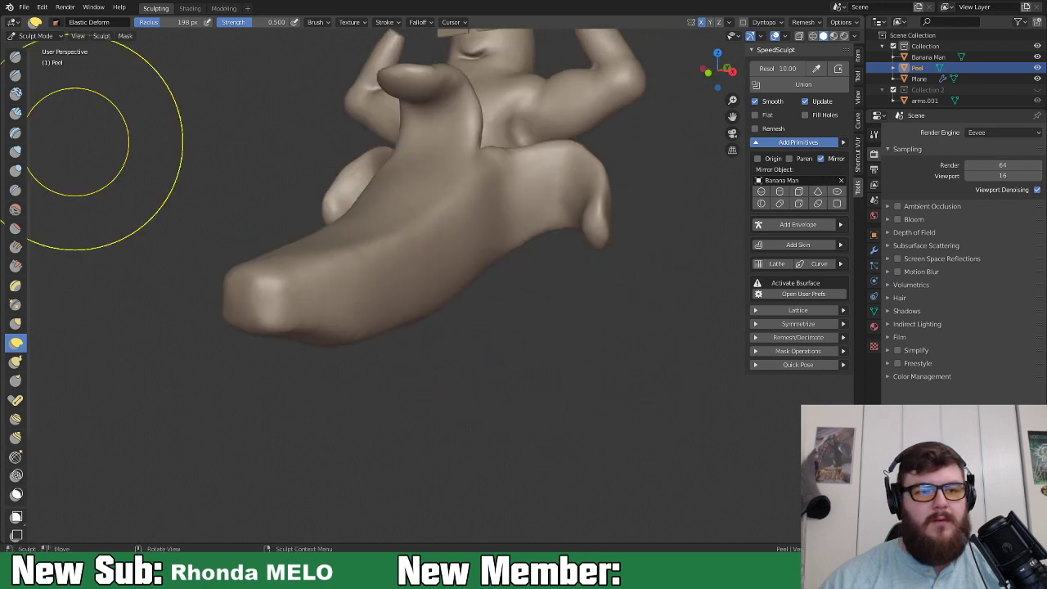
{"action": "left_click", "coordinate": [34, 36]}
{"action": "left_click", "coordinate": [45, 48]}
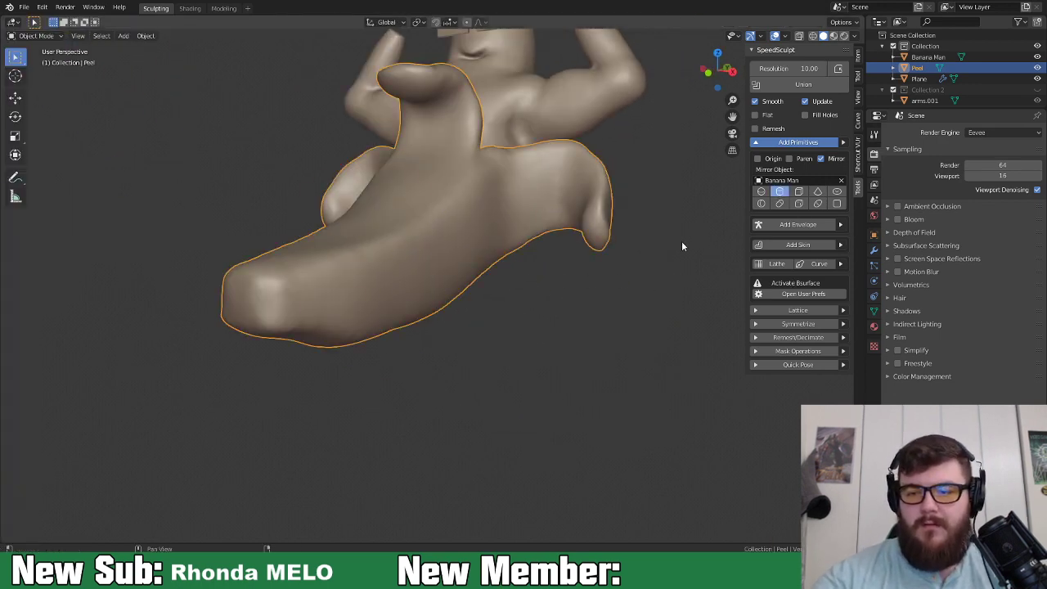
{"action": "left_click", "coordinate": [574, 351]}
{"action": "middle_click_drag", "start_coordinate": [575, 351], "coordinate": [646, 397]}
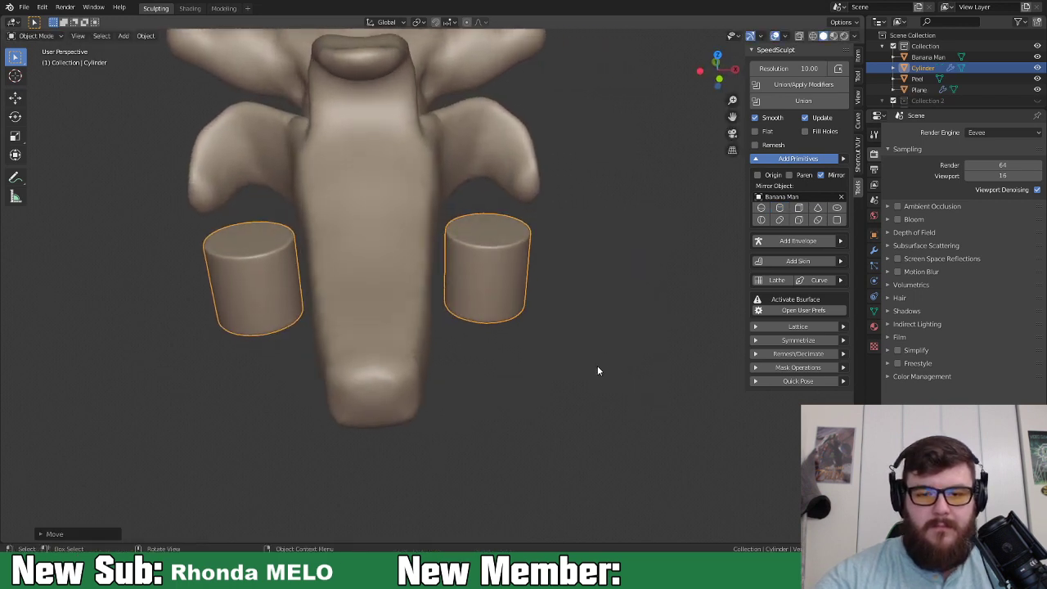
Set the mirror object to Peel, then shrink the leg cylinders and place them against the peel's underside.
{"action": "middle_click_drag", "start_coordinate": [598, 371], "coordinate": [640, 345]}
{"action": "left_click", "coordinate": [777, 197]}
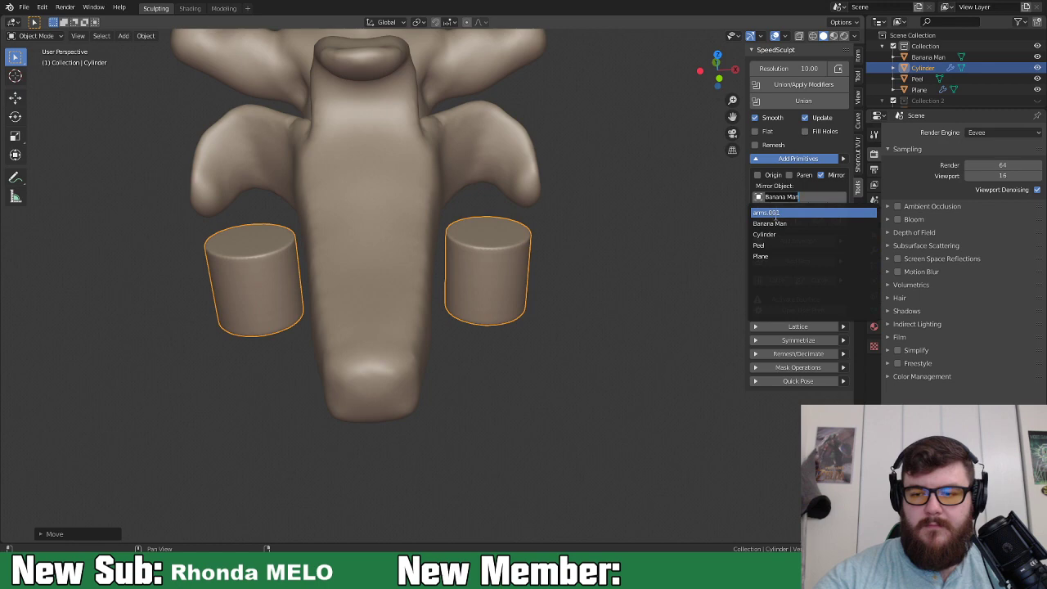
{"action": "left_click", "coordinate": [768, 243]}
{"action": "key", "text": "g"}
{"action": "left_click", "coordinate": [481, 301]}
{"action": "middle_click_drag", "start_coordinate": [482, 301], "coordinate": [595, 349]}
{"action": "key", "text": "s"}
{"action": "left_click", "coordinate": [554, 322]}
{"action": "key", "text": "g"}
{"action": "left_click", "coordinate": [516, 281]}
Stretch the leg cylinders along Z and lower them beneath the peel.
{"action": "middle_click_drag", "start_coordinate": [516, 281], "coordinate": [574, 380]}
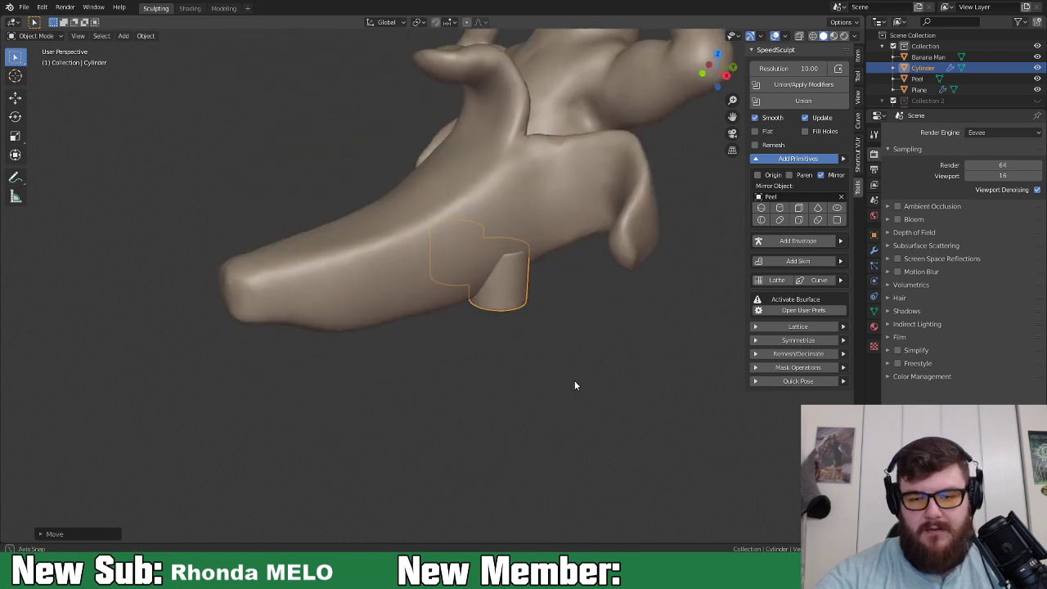
{"action": "key", "text": "s"}
{"action": "key", "text": "z"}
{"action": "left_click", "coordinate": [584, 498]}
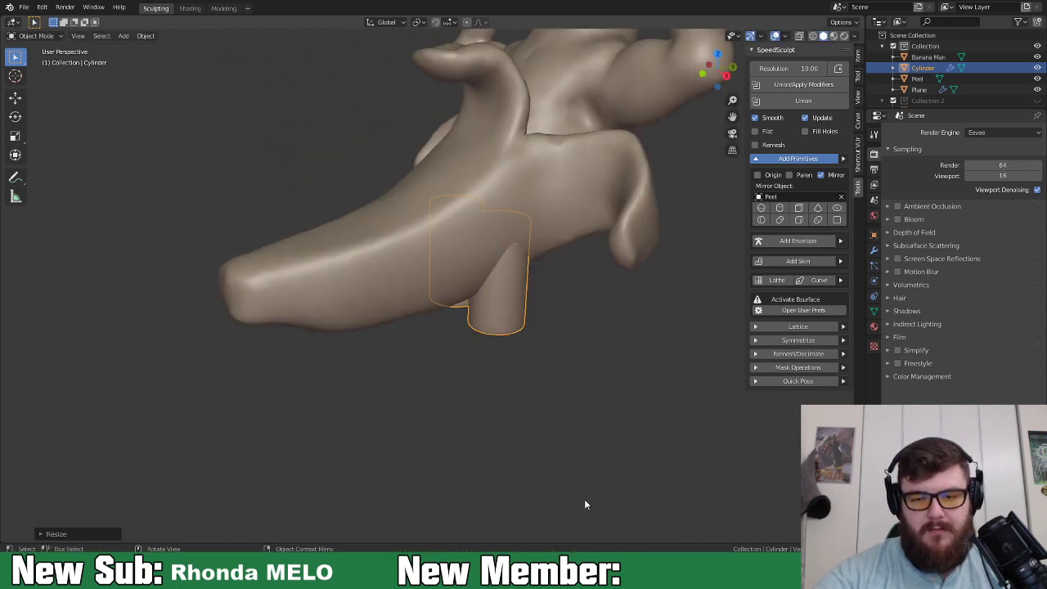
{"action": "middle_click_drag", "start_coordinate": [583, 498], "coordinate": [633, 407]}
{"action": "key", "text": "g"}
{"action": "key", "text": "z"}
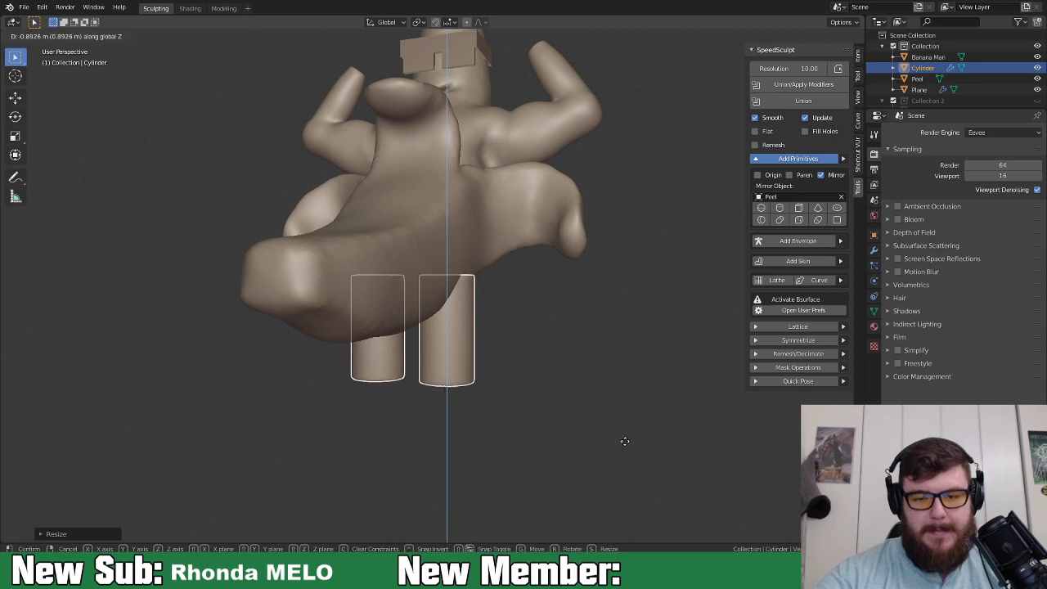
{"action": "left_click", "coordinate": [622, 439]}
Rotate the leg cylinders slightly so they splay outward and scale them up.
{"action": "key", "text": "r"}
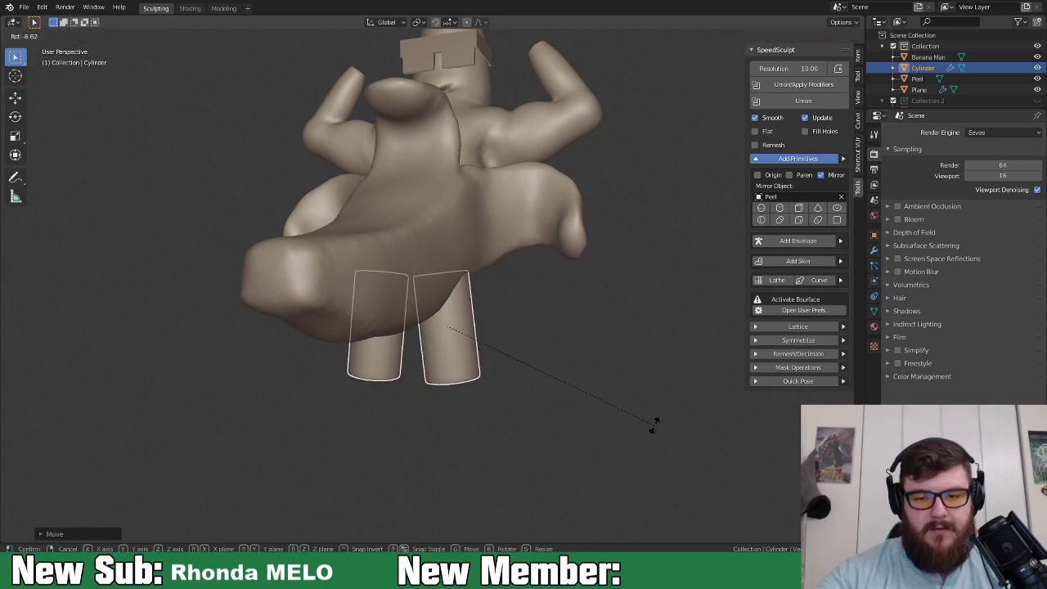
{"action": "left_click", "coordinate": [646, 417]}
{"action": "mouse_move", "coordinate": [634, 401]}
{"action": "middle_mouse_down"}
{"action": "mouse_move", "coordinate": [557, 424]}
{"action": "mouse_move", "coordinate": [584, 400]}
{"action": "mouse_move", "coordinate": [628, 403]}
{"action": "mouse_move", "coordinate": [577, 390]}
{"action": "mouse_move", "coordinate": [621, 393]}
{"action": "mouse_move", "coordinate": [633, 409]}
{"action": "mouse_move", "coordinate": [518, 384]}
{"action": "mouse_move", "coordinate": [579, 376]}
{"action": "middle_mouse_up"}
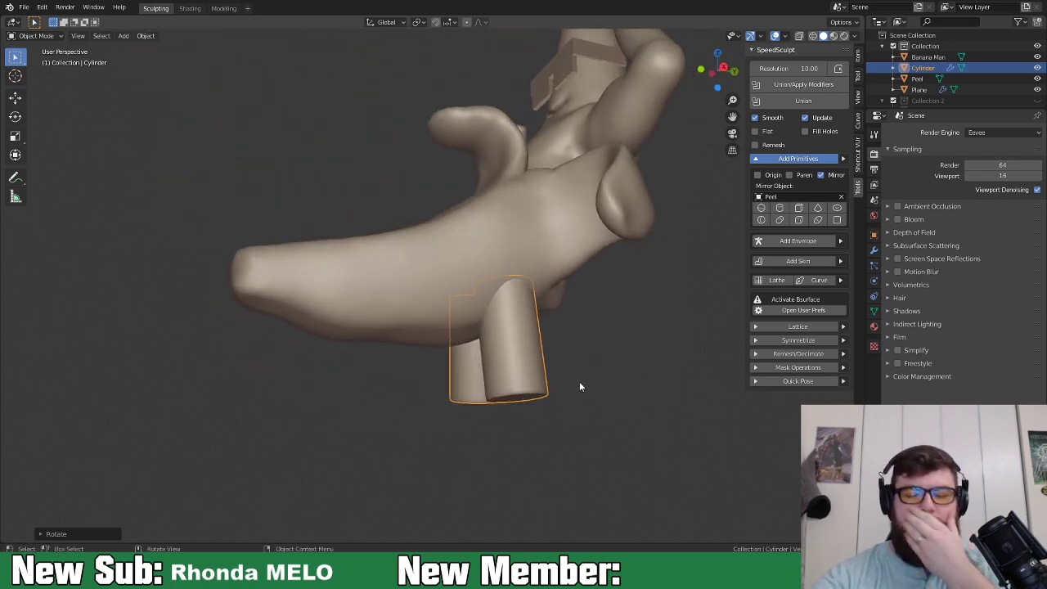
{"action": "mouse_move", "coordinate": [582, 381]}
{"action": "middle_mouse_down"}
{"action": "mouse_move", "coordinate": [516, 374]}
{"action": "mouse_move", "coordinate": [606, 407]}
{"action": "middle_mouse_up"}
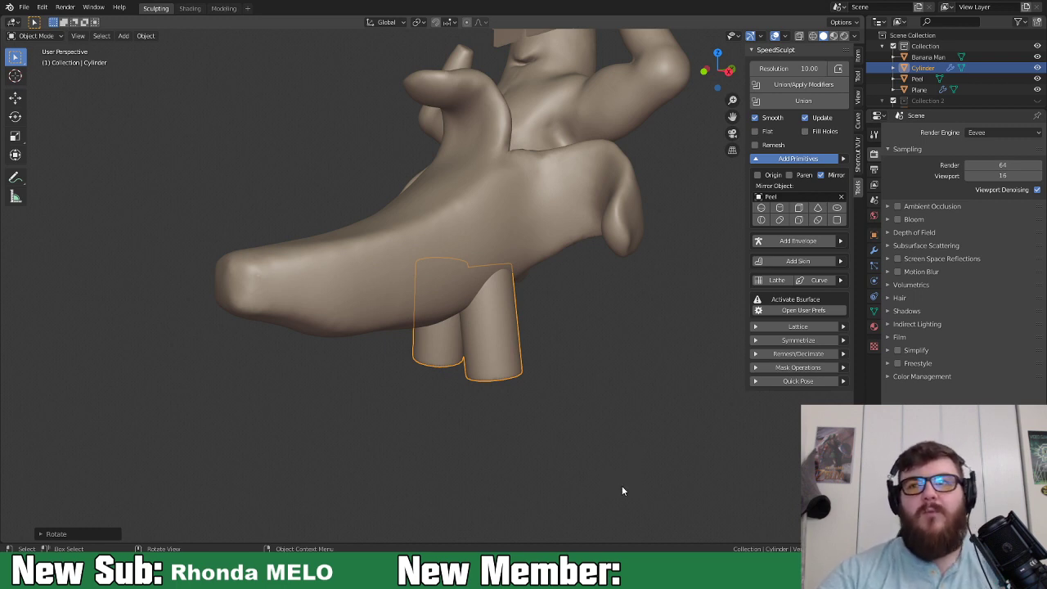
{"action": "middle_click_drag", "start_coordinate": [623, 447], "coordinate": [708, 381]}
{"action": "middle_click_drag", "start_coordinate": [712, 335], "coordinate": [502, 357]}
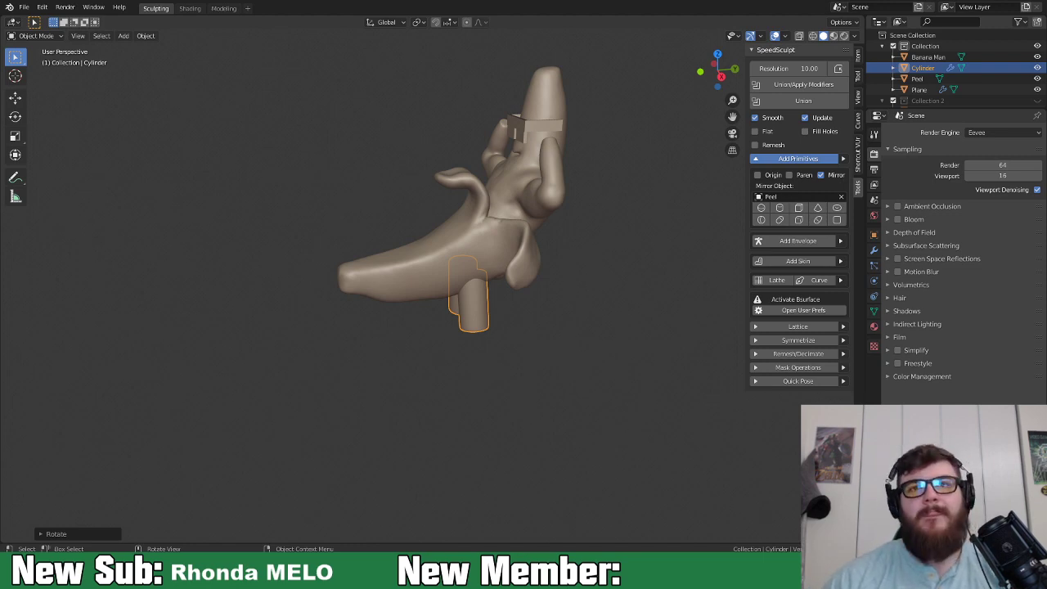
{"action": "middle_click_drag", "start_coordinate": [556, 292], "coordinate": [620, 288]}
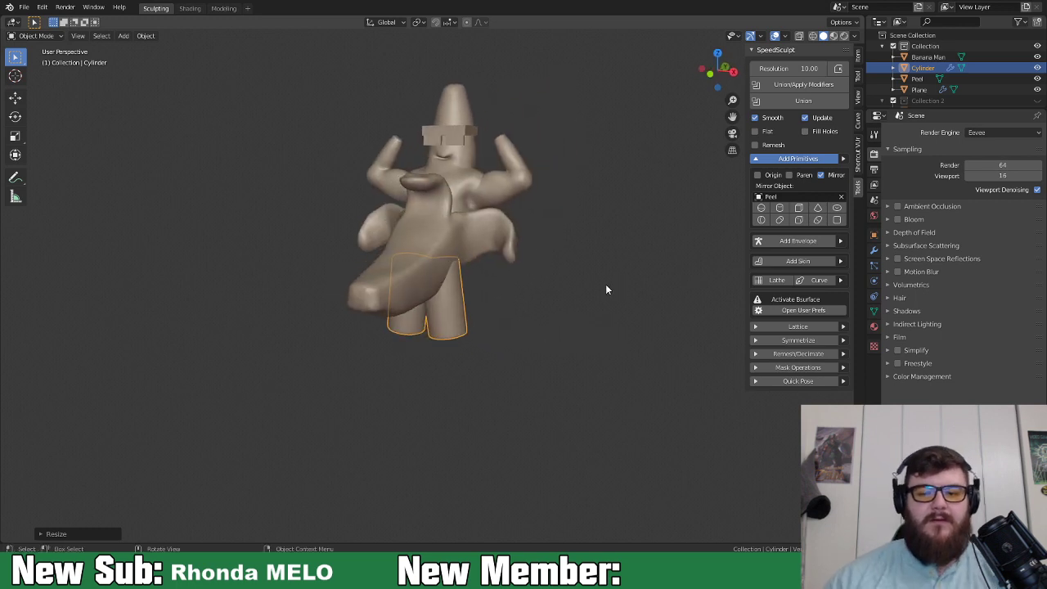
Tilt the leg cylinders forward in the right orthographic view, reposition them and adjust their outward splay.
{"action": "scroll", "coordinate": [529, 345], "scroll_direction": "up", "scroll_amount": 3}
{"action": "middle_click_drag", "start_coordinate": [529, 346], "coordinate": [553, 368]}
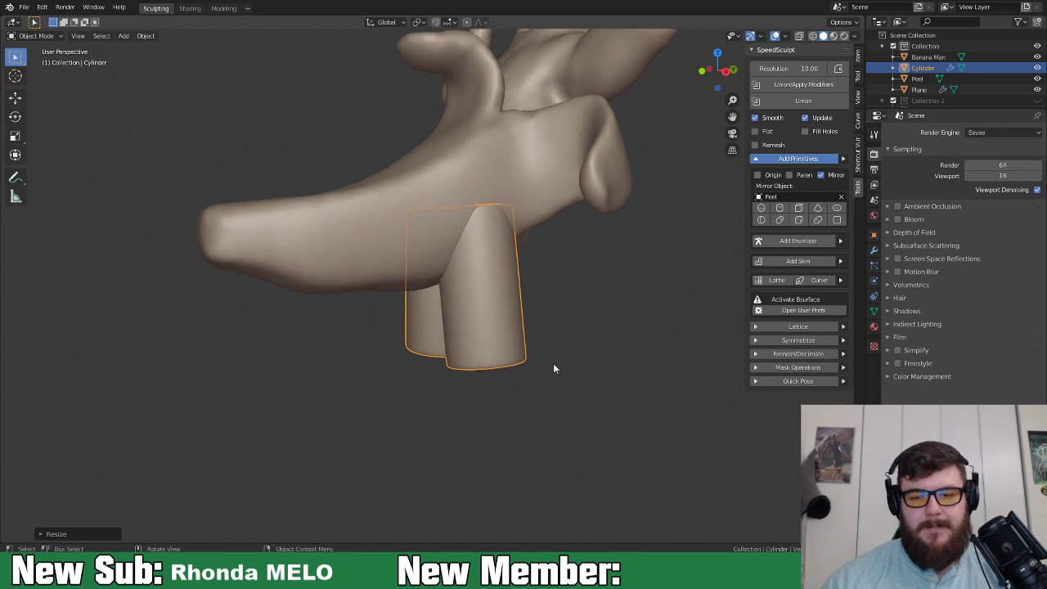
{"action": "key", "text": "KP_3"}
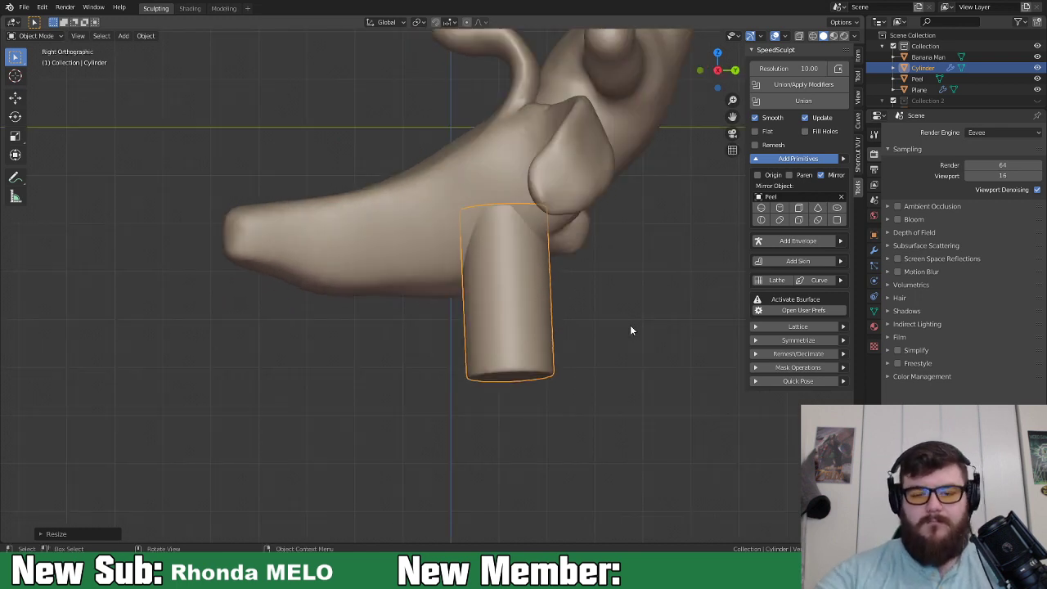
{"action": "key", "text": "r"}
{"action": "key", "text": "g"}
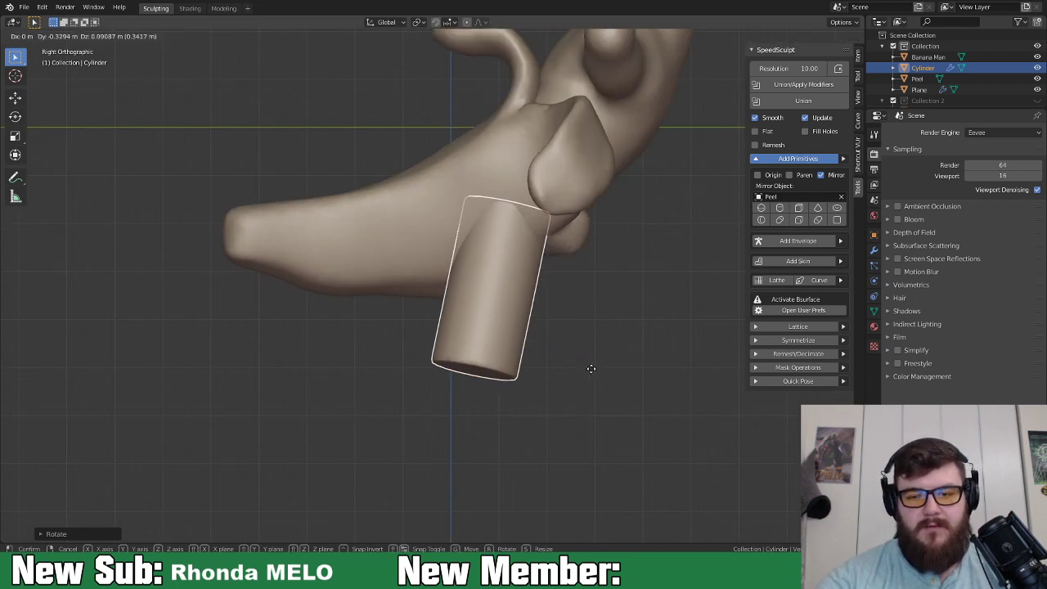
{"action": "left_click", "coordinate": [585, 364]}
{"action": "middle_click_drag", "start_coordinate": [585, 364], "coordinate": [641, 373]}
{"action": "key", "text": "r"}
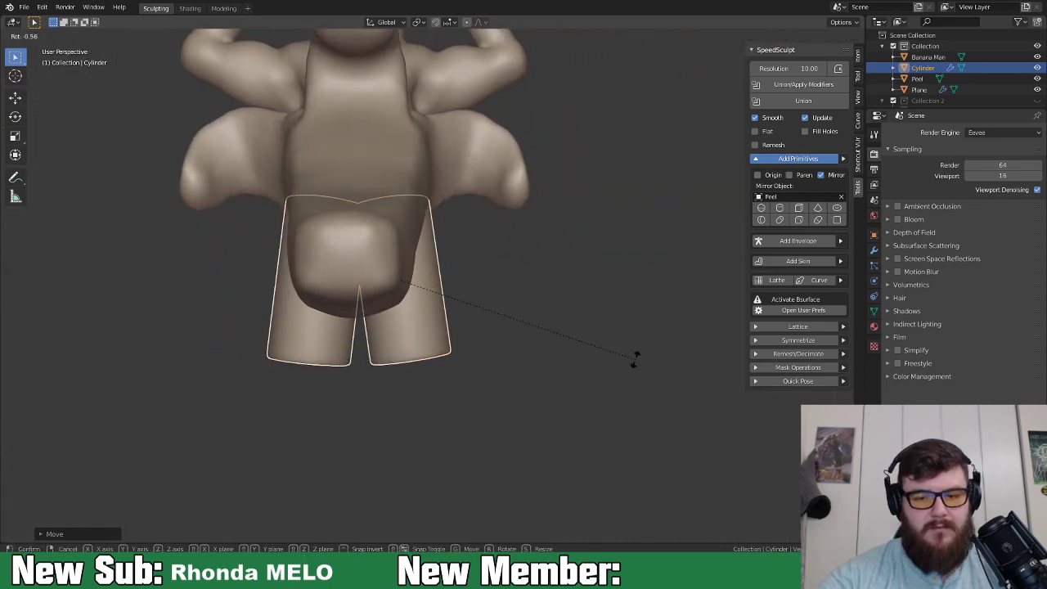
{"action": "left_click", "coordinate": [636, 357]}
Enter Sculpt Mode on the leg cylinder, change the Elastic Deform deformation type, and narrow the lower ends of the legs.
{"action": "key", "text": "Tab"}
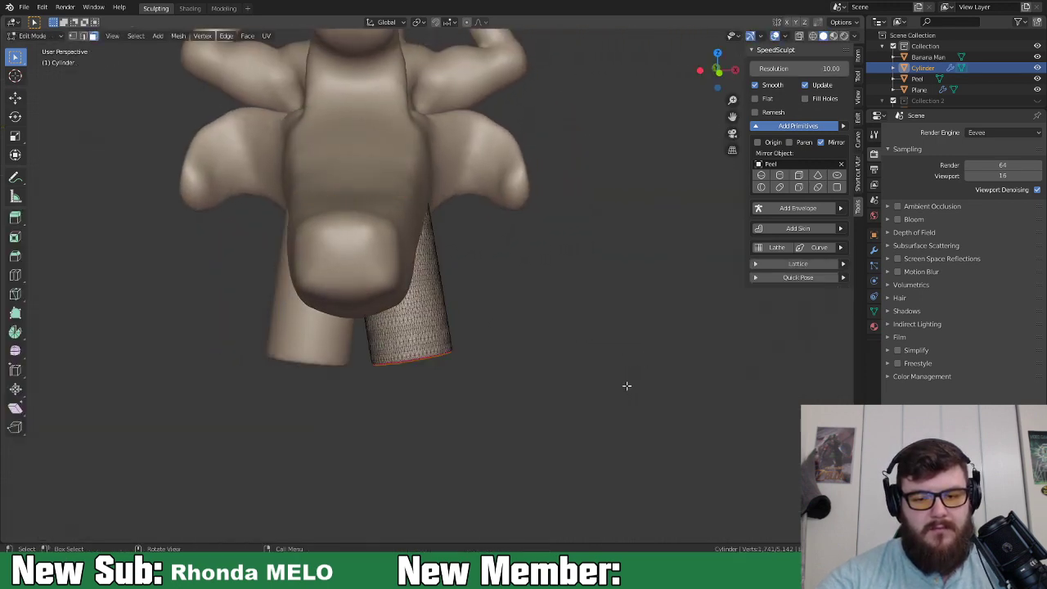
{"action": "key", "text": "Tab"}
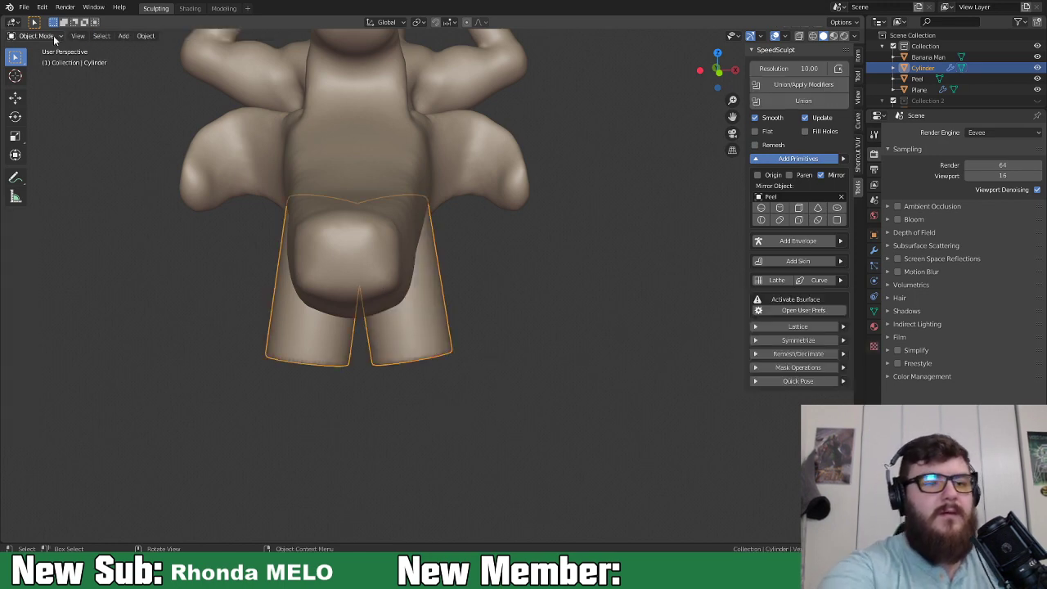
{"action": "left_click", "coordinate": [60, 36]}
{"action": "left_click", "coordinate": [63, 76]}
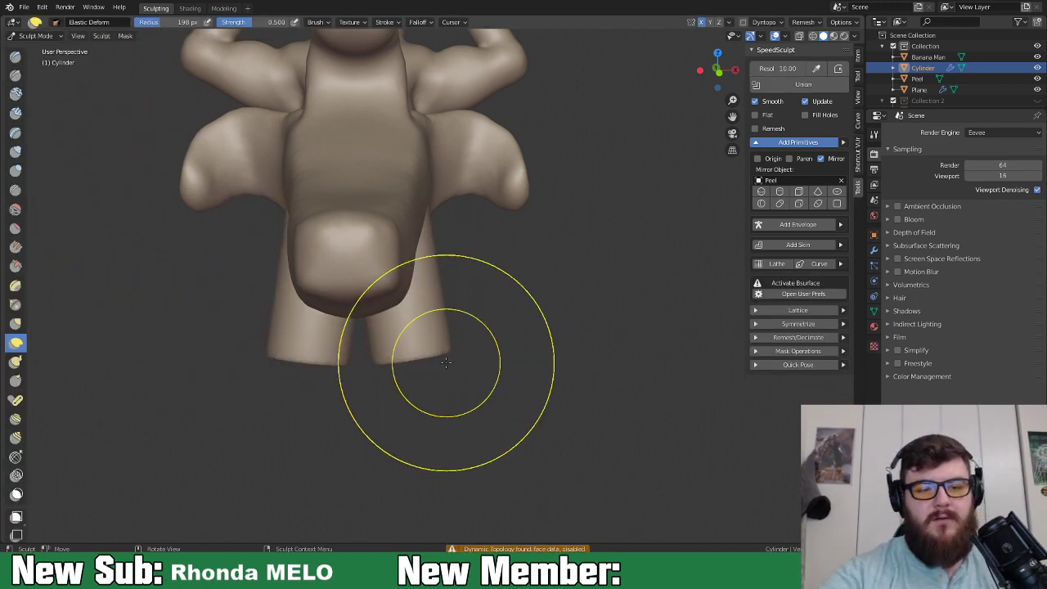
{"action": "left_click", "coordinate": [317, 22]}
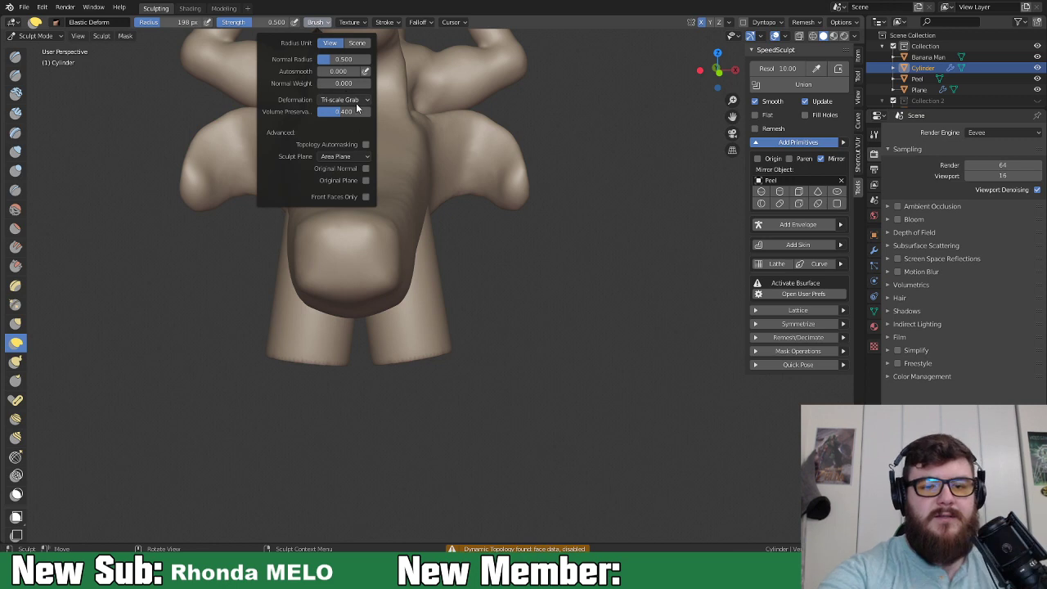
{"action": "left_click", "coordinate": [362, 101]}
{"action": "left_click", "coordinate": [364, 149]}
{"action": "middle_click_drag", "start_coordinate": [444, 362], "coordinate": [409, 373]}
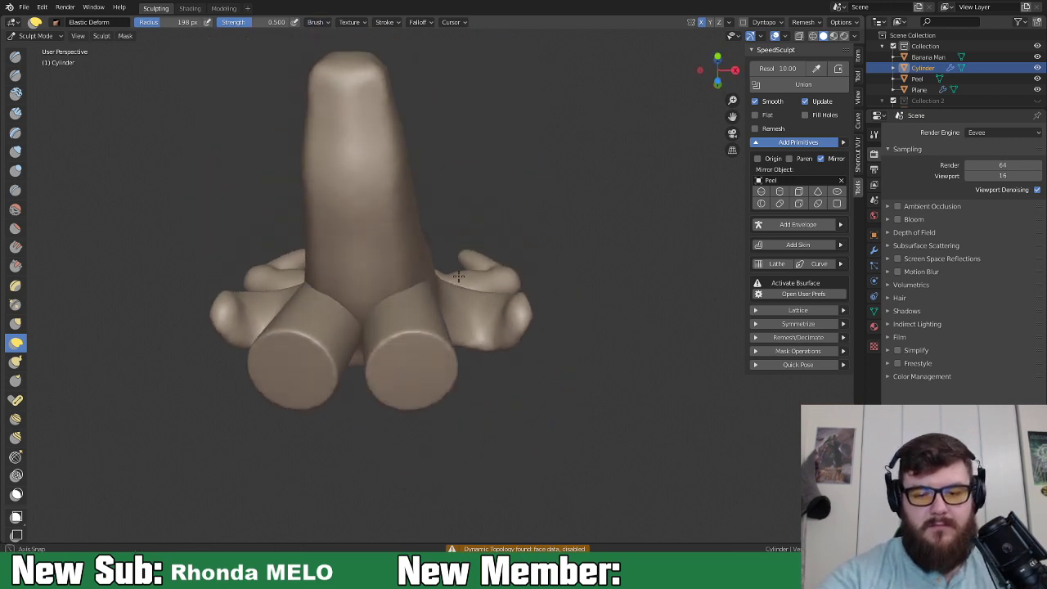
{"action": "left_click_drag", "start_coordinate": [411, 366], "coordinate": [437, 370]}
{"action": "mouse_move", "coordinate": [470, 356]}
{"action": "middle_mouse_down"}
{"action": "mouse_move", "coordinate": [475, 385]}
{"action": "mouse_move", "coordinate": [533, 323]}
{"action": "middle_mouse_up"}
{"action": "left_click_drag", "start_coordinate": [403, 370], "coordinate": [391, 385]}
{"action": "middle_click_drag", "start_coordinate": [461, 347], "coordinate": [469, 388]}
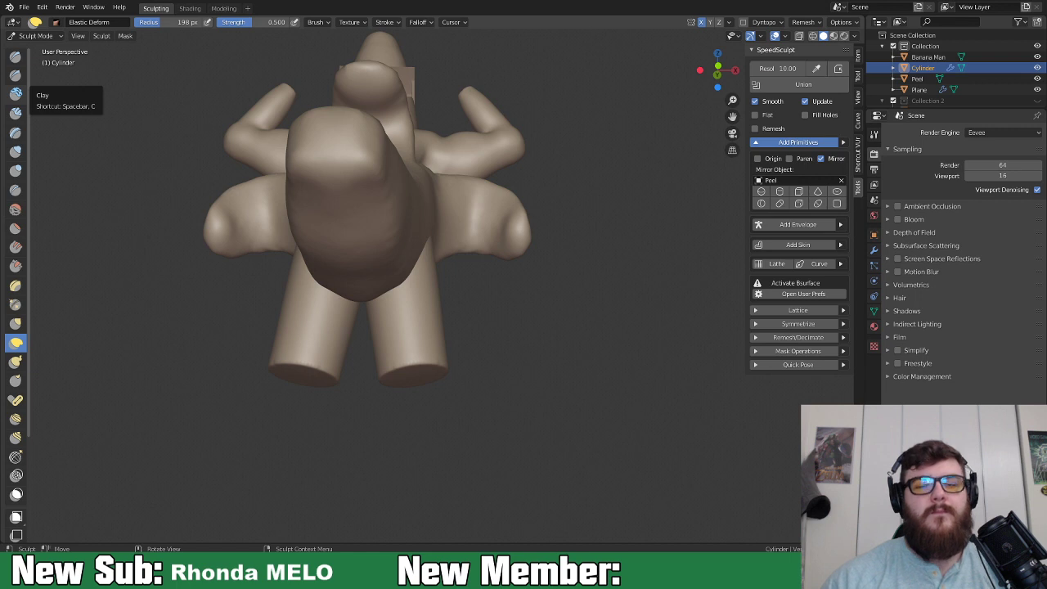
Try Clay Strips strokes on the upper legs at 76 px radius, undo them, and turn off X symmetry.
{"action": "left_click", "coordinate": [15, 113]}
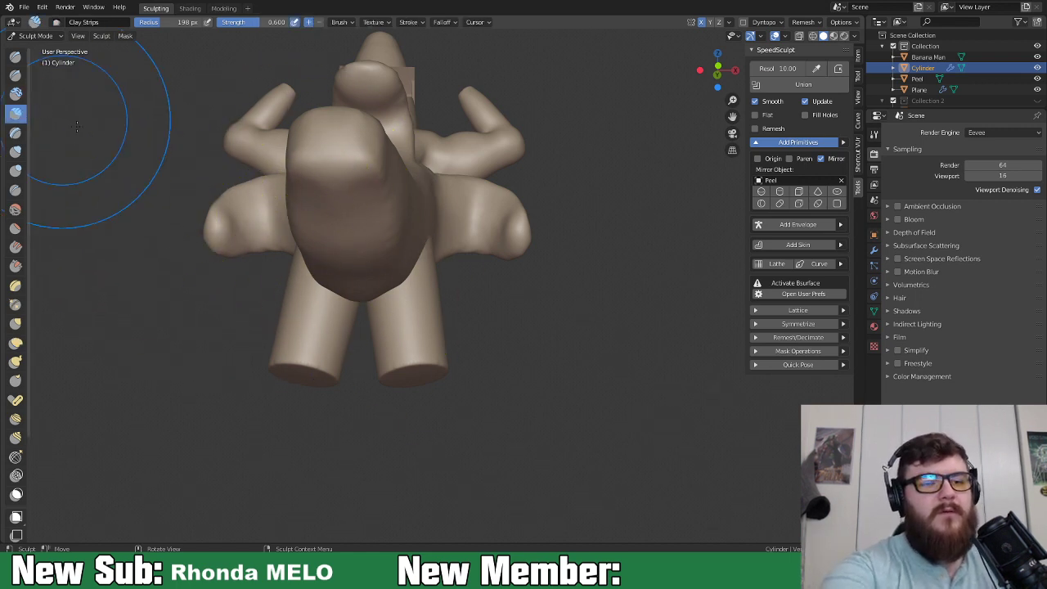
{"action": "key", "text": "f"}
{"action": "left_click", "coordinate": [467, 304]}
{"action": "mouse_move", "coordinate": [423, 264]}
{"action": "left_mouse_down"}
{"action": "mouse_move", "coordinate": [424, 311]}
{"action": "mouse_move", "coordinate": [428, 276]}
{"action": "left_mouse_up"}
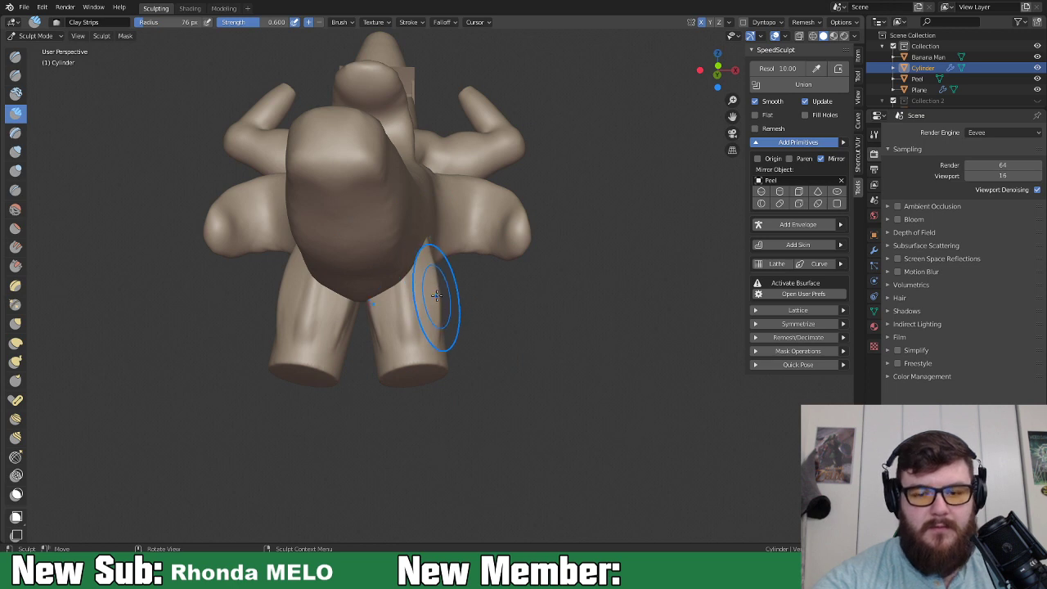
{"action": "key", "text": "ctrl+z"}
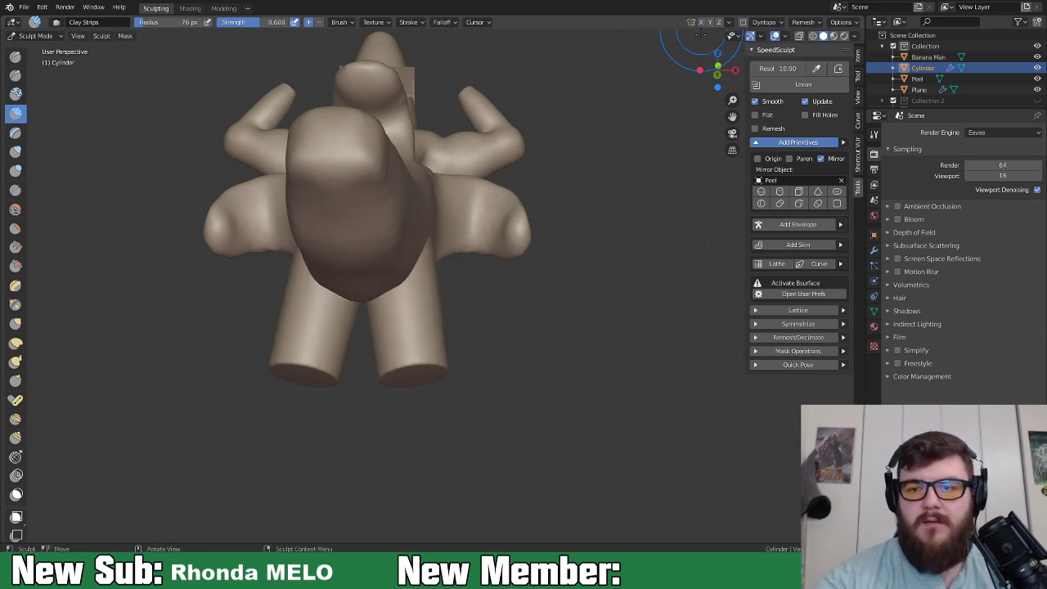
Build up thigh muscle on the front, inner and outer leg surfaces with Clay Strips at 76 px radius.
{"action": "mouse_move", "coordinate": [420, 269]}
{"action": "left_mouse_down"}
{"action": "mouse_move", "coordinate": [418, 300]}
{"action": "mouse_move", "coordinate": [422, 290]}
{"action": "left_mouse_up"}
{"action": "middle_click_drag", "start_coordinate": [430, 265], "coordinate": [433, 287]}
{"action": "left_click_drag", "start_coordinate": [432, 220], "coordinate": [436, 298]}
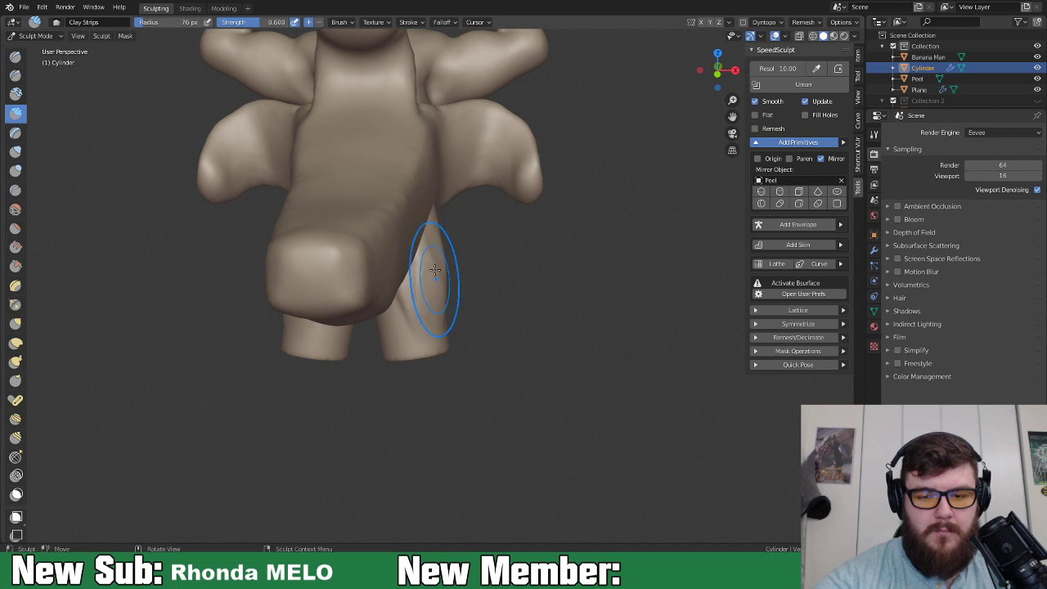
{"action": "middle_click_drag", "start_coordinate": [438, 290], "coordinate": [420, 281]}
{"action": "mouse_move", "coordinate": [368, 294]}
{"action": "left_mouse_down"}
{"action": "mouse_move", "coordinate": [331, 298]}
{"action": "mouse_move", "coordinate": [338, 360]}
{"action": "mouse_move", "coordinate": [337, 343]}
{"action": "left_mouse_up"}
{"action": "left_click_drag", "start_coordinate": [365, 268], "coordinate": [366, 280]}
{"action": "left_click_drag", "start_coordinate": [376, 356], "coordinate": [397, 294]}
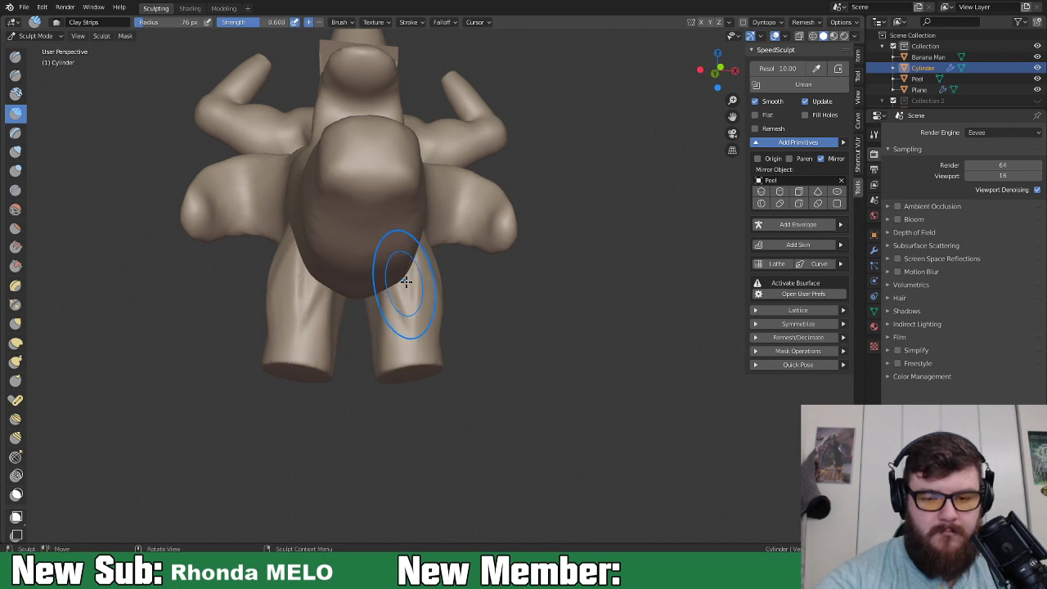
{"action": "mouse_move", "coordinate": [413, 346]}
{"action": "left_mouse_down"}
{"action": "mouse_move", "coordinate": [419, 331]}
{"action": "mouse_move", "coordinate": [399, 296]}
{"action": "mouse_move", "coordinate": [389, 373]}
{"action": "mouse_move", "coordinate": [395, 365]}
{"action": "left_mouse_up"}
{"action": "left_click_drag", "start_coordinate": [431, 313], "coordinate": [442, 313]}
Refine the muscle forms on the legs' sides and lower ends with Clay Strips at 51 px radius.
{"action": "middle_click_drag", "start_coordinate": [437, 318], "coordinate": [457, 245]}
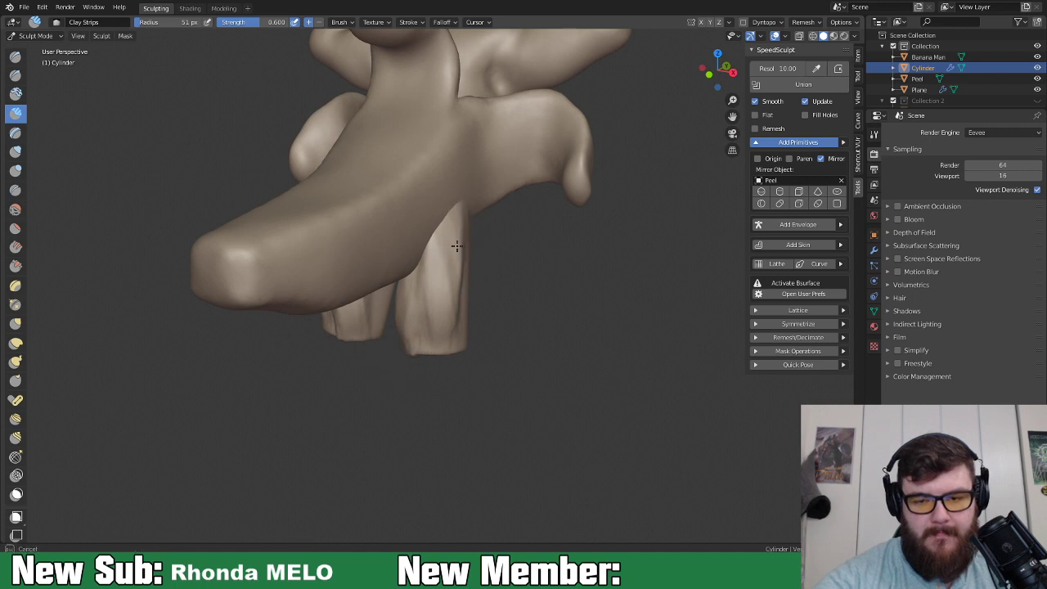
{"action": "mouse_move", "coordinate": [450, 332]}
{"action": "middle_mouse_down"}
{"action": "mouse_move", "coordinate": [472, 299]}
{"action": "mouse_move", "coordinate": [477, 306]}
{"action": "middle_mouse_up"}
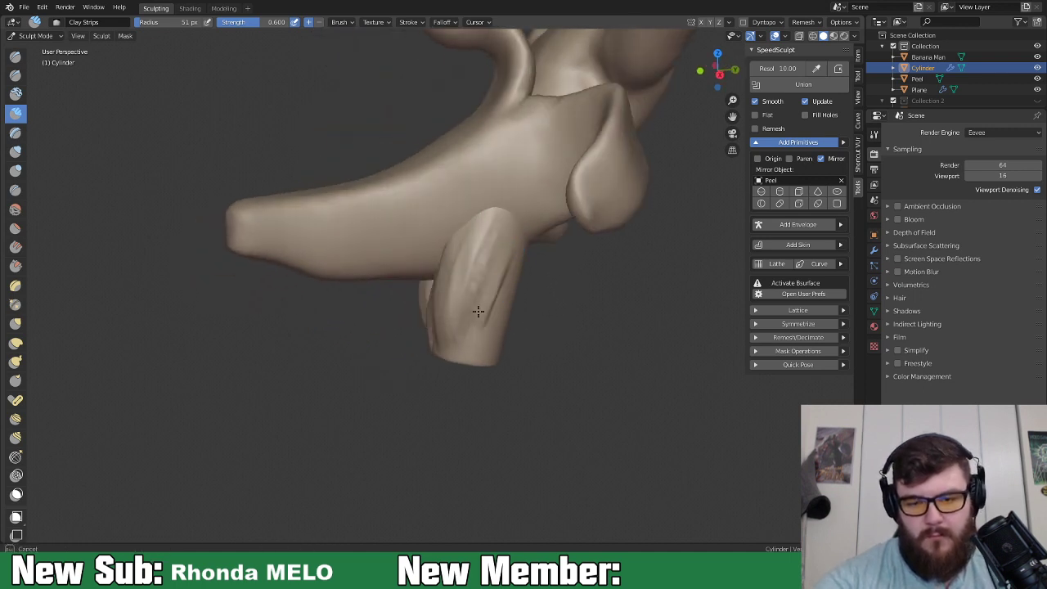
{"action": "left_click_drag", "start_coordinate": [507, 268], "coordinate": [513, 252]}
{"action": "middle_click_drag", "start_coordinate": [497, 329], "coordinate": [498, 286]}
{"action": "mouse_move", "coordinate": [477, 330]}
{"action": "left_mouse_down"}
{"action": "mouse_move", "coordinate": [468, 297]}
{"action": "mouse_move", "coordinate": [477, 269]}
{"action": "left_mouse_up"}
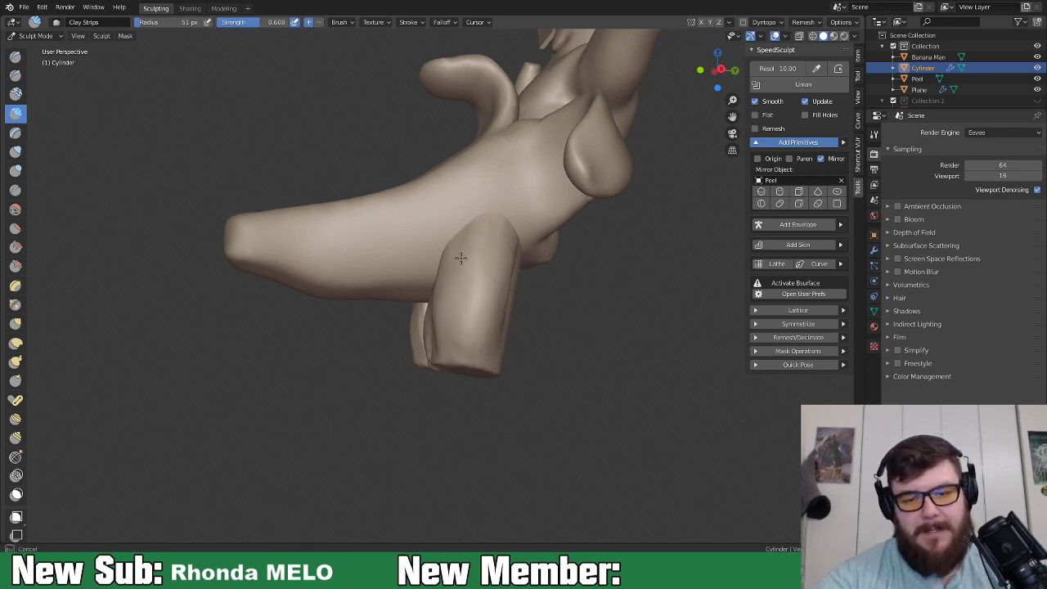
{"action": "middle_click_drag", "start_coordinate": [461, 330], "coordinate": [554, 332]}
{"action": "left_click_drag", "start_coordinate": [408, 347], "coordinate": [401, 320]}
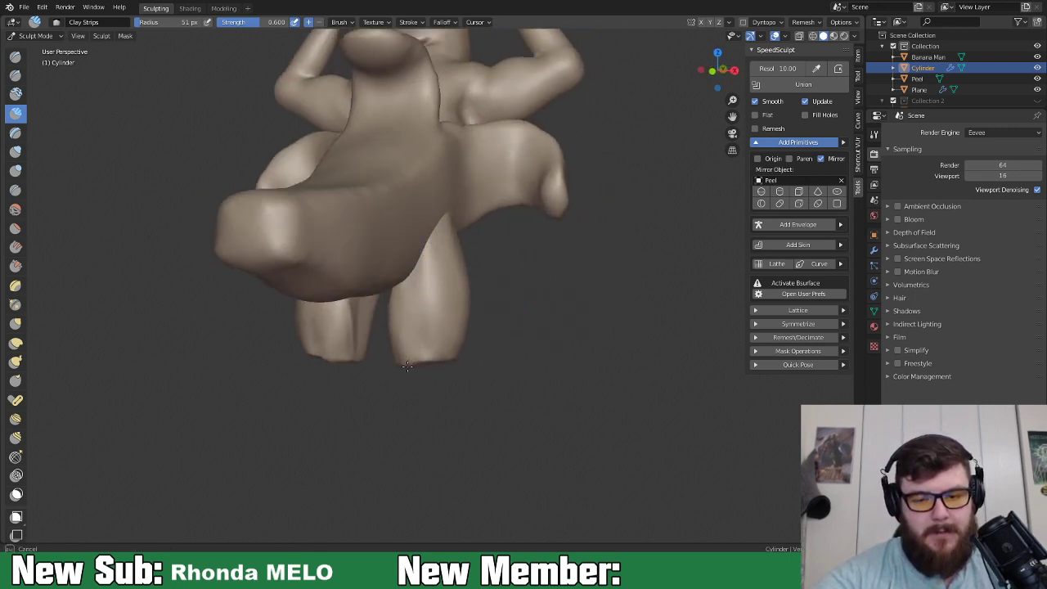
Build up the outer and back surfaces of the thighs using the Clay Strips brush at a 54 px radius.
{"action": "middle_click_drag", "start_coordinate": [429, 358], "coordinate": [528, 325]}
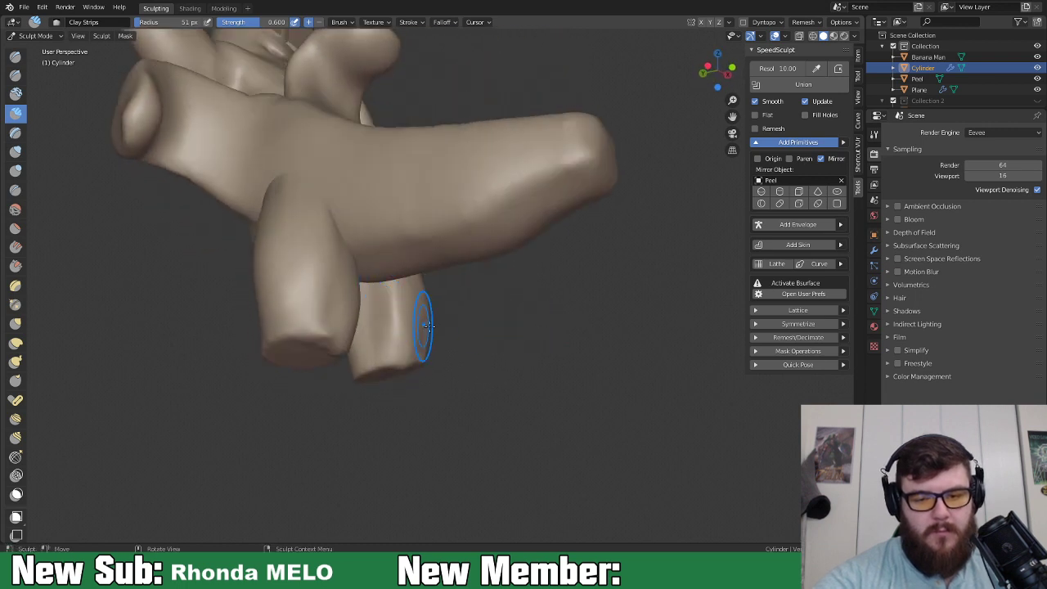
{"action": "middle_click_drag", "start_coordinate": [400, 376], "coordinate": [435, 347]}
{"action": "key", "text": "g"}
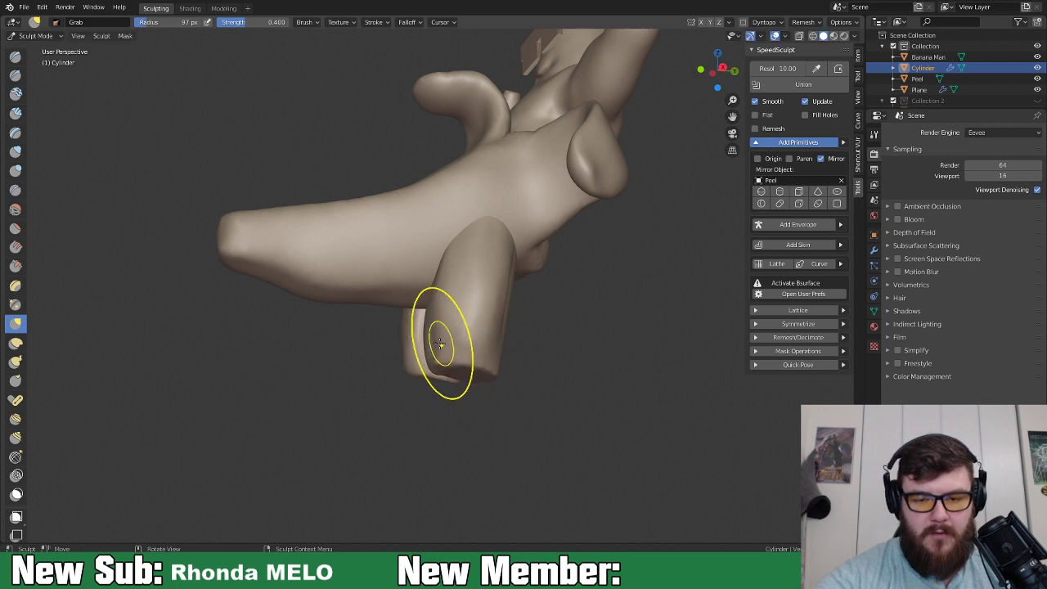
{"action": "mouse_move", "coordinate": [440, 352]}
{"action": "middle_mouse_down"}
{"action": "mouse_move", "coordinate": [469, 311]}
{"action": "mouse_move", "coordinate": [452, 262]}
{"action": "middle_mouse_up"}
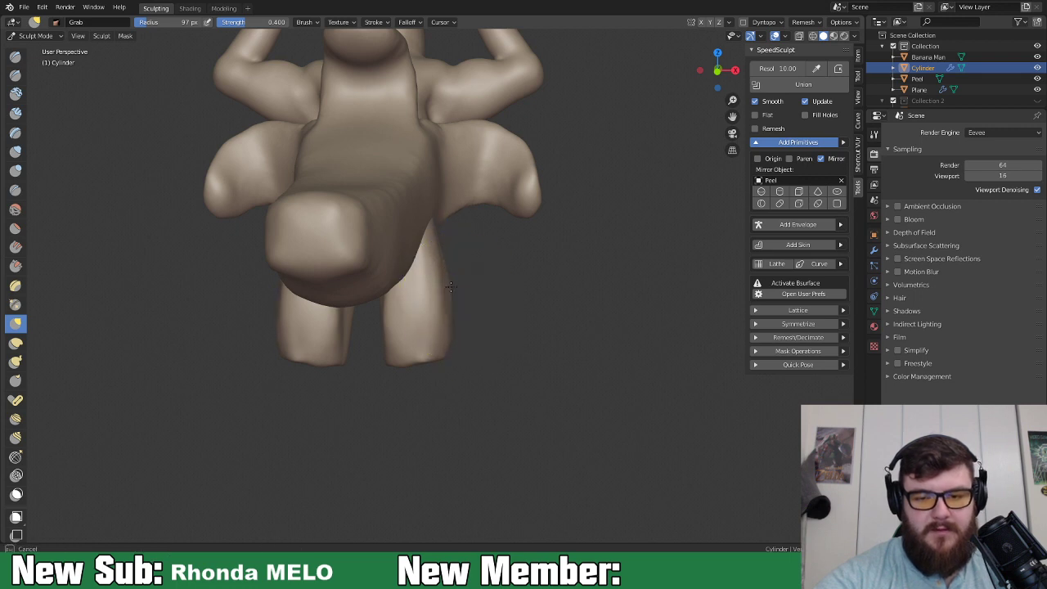
{"action": "mouse_move", "coordinate": [444, 327]}
{"action": "middle_mouse_down"}
{"action": "mouse_move", "coordinate": [430, 331]}
{"action": "mouse_move", "coordinate": [444, 338]}
{"action": "middle_mouse_up"}
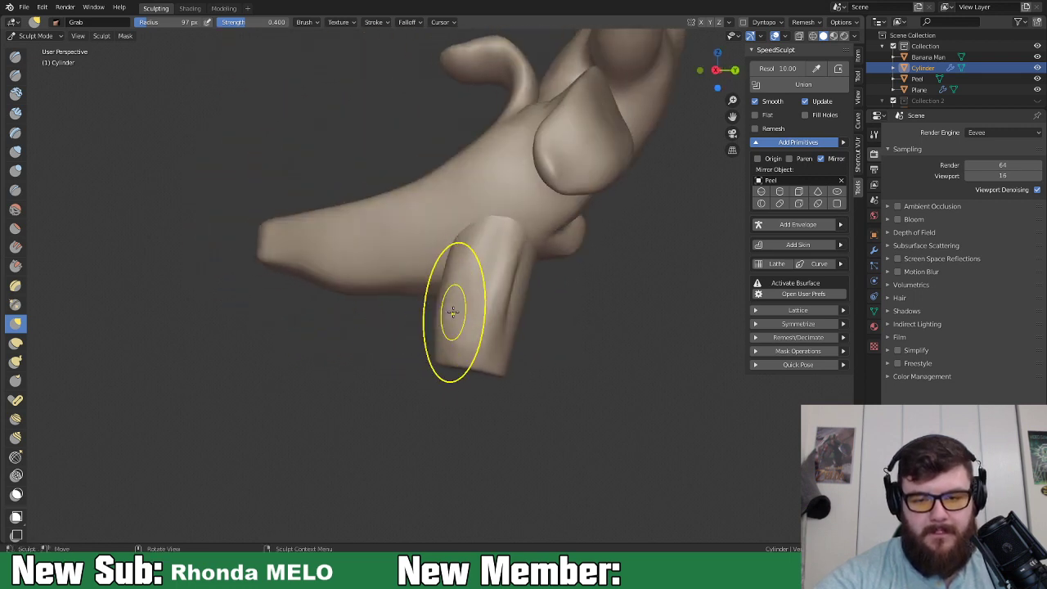
{"action": "mouse_move", "coordinate": [509, 328]}
{"action": "middle_mouse_down"}
{"action": "mouse_move", "coordinate": [513, 341]}
{"action": "mouse_move", "coordinate": [496, 334]}
{"action": "middle_mouse_up"}
{"action": "left_click", "coordinate": [15, 112]}
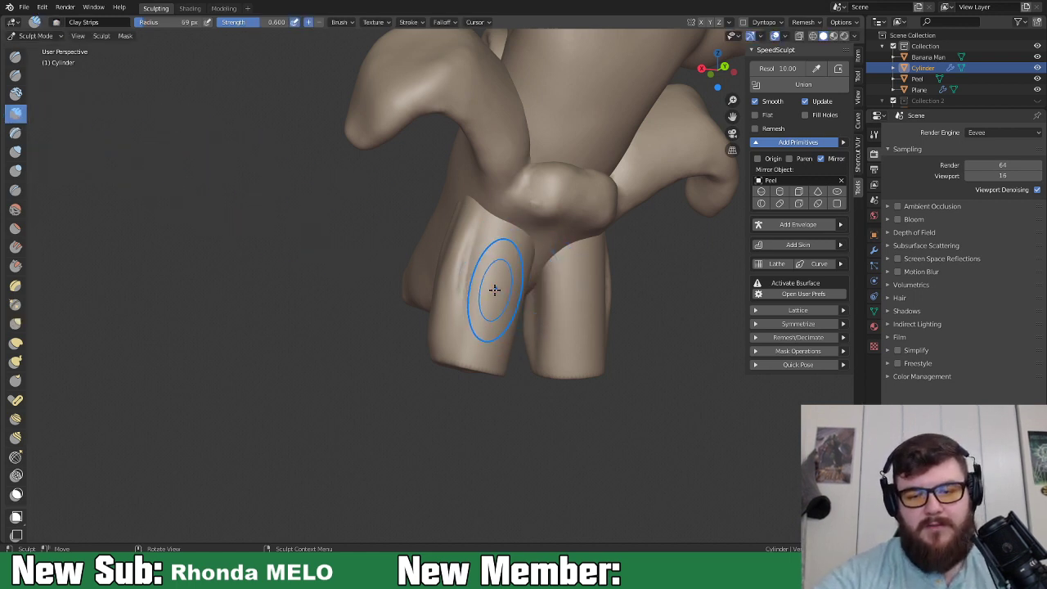
{"action": "middle_click_drag", "start_coordinate": [493, 287], "coordinate": [479, 287]}
{"action": "key", "text": "f"}
{"action": "left_click", "coordinate": [475, 251]}
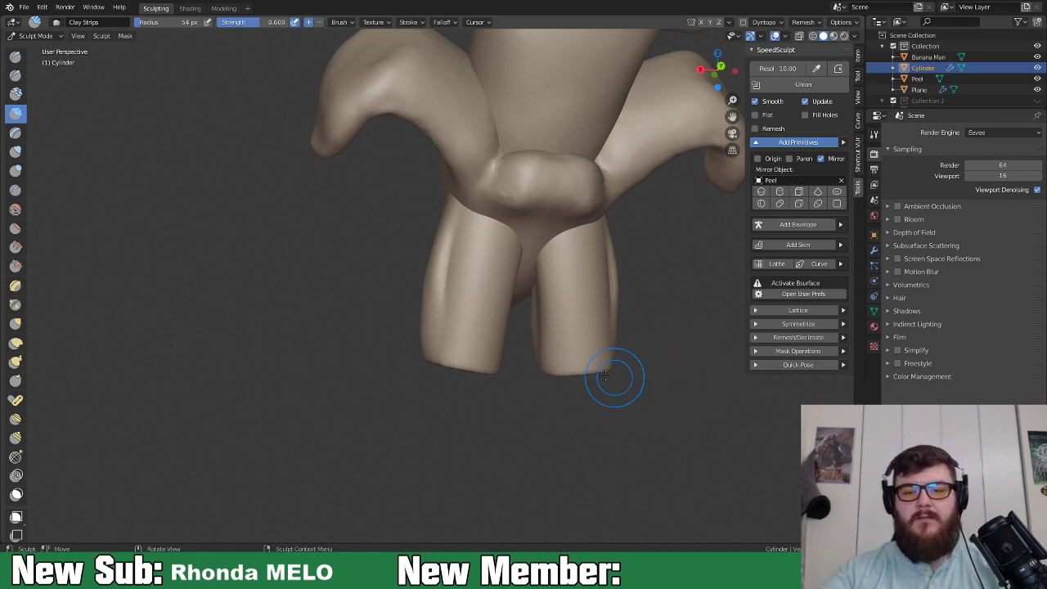
{"action": "mouse_move", "coordinate": [611, 365]}
{"action": "middle_mouse_down"}
{"action": "mouse_move", "coordinate": [581, 369]}
{"action": "mouse_move", "coordinate": [585, 331]}
{"action": "middle_mouse_up"}
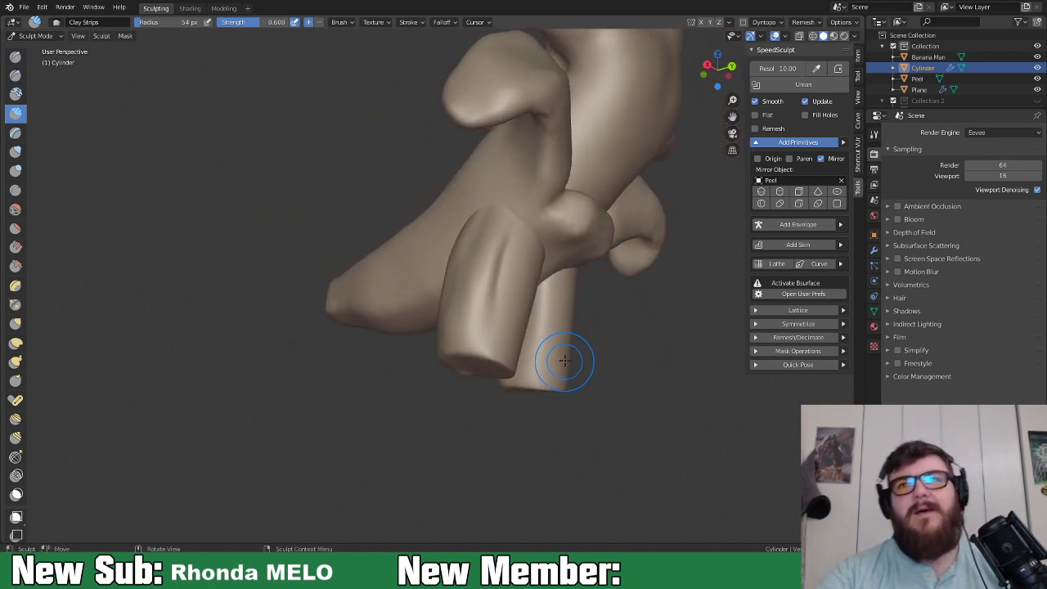
{"action": "middle_click_drag", "start_coordinate": [544, 312], "coordinate": [491, 311]}
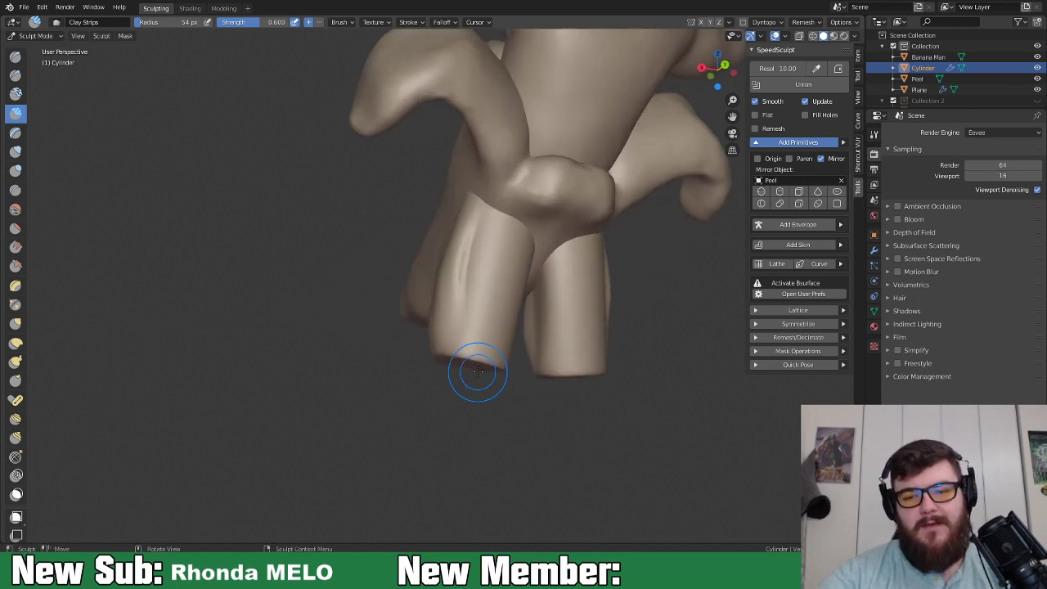
{"action": "middle_click_drag", "start_coordinate": [498, 339], "coordinate": [524, 307]}
{"action": "mouse_move", "coordinate": [524, 264]}
{"action": "left_mouse_down"}
{"action": "mouse_move", "coordinate": [503, 340]}
{"action": "mouse_move", "coordinate": [515, 246]}
{"action": "mouse_move", "coordinate": [536, 275]}
{"action": "left_mouse_up"}
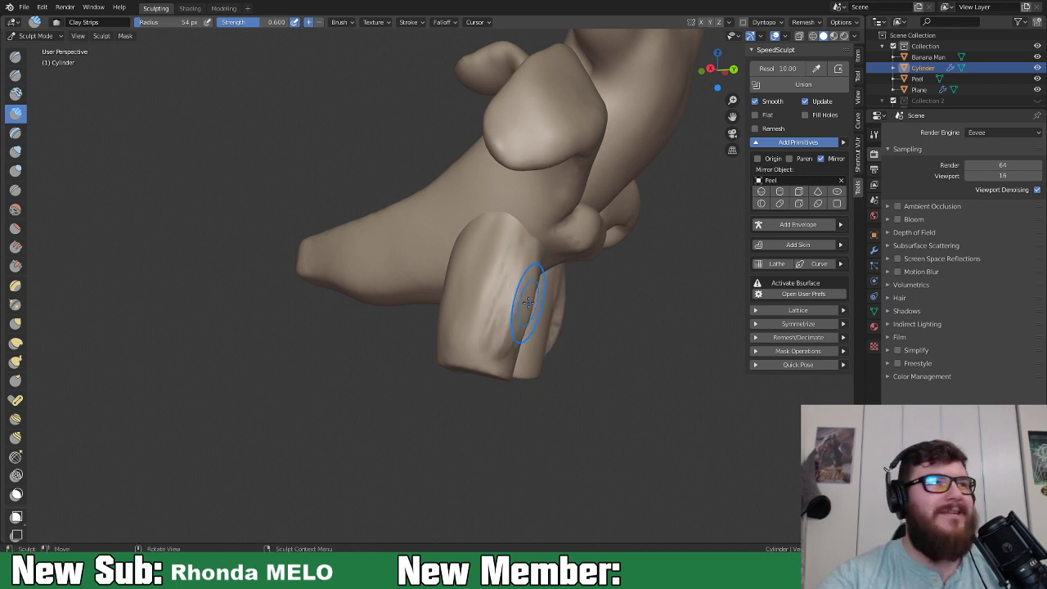
Add more Clay Strips volume to the backs of the thighs and blend it into a fuller muscle shape.
{"action": "mouse_move", "coordinate": [514, 264]}
{"action": "middle_mouse_down"}
{"action": "mouse_move", "coordinate": [519, 297]}
{"action": "mouse_move", "coordinate": [491, 262]}
{"action": "mouse_move", "coordinate": [484, 352]}
{"action": "middle_mouse_up"}
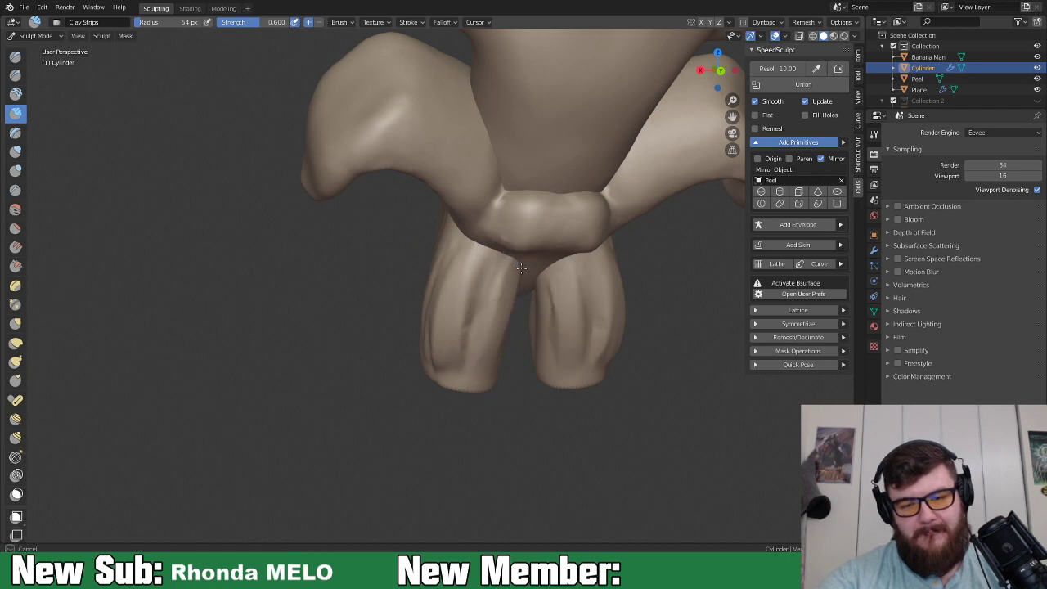
{"action": "mouse_move", "coordinate": [556, 336]}
{"action": "middle_mouse_down"}
{"action": "mouse_move", "coordinate": [554, 303]}
{"action": "mouse_move", "coordinate": [479, 286]}
{"action": "middle_mouse_up"}
{"action": "mouse_move", "coordinate": [478, 287]}
{"action": "left_mouse_down"}
{"action": "mouse_move", "coordinate": [474, 327]}
{"action": "mouse_move", "coordinate": [461, 270]}
{"action": "mouse_move", "coordinate": [462, 312]}
{"action": "mouse_move", "coordinate": [473, 255]}
{"action": "mouse_move", "coordinate": [446, 246]}
{"action": "mouse_move", "coordinate": [402, 299]}
{"action": "mouse_move", "coordinate": [399, 343]}
{"action": "left_mouse_up"}
{"action": "mouse_move", "coordinate": [399, 344]}
{"action": "middle_mouse_down"}
{"action": "mouse_move", "coordinate": [507, 299]}
{"action": "mouse_move", "coordinate": [477, 333]}
{"action": "middle_mouse_up"}
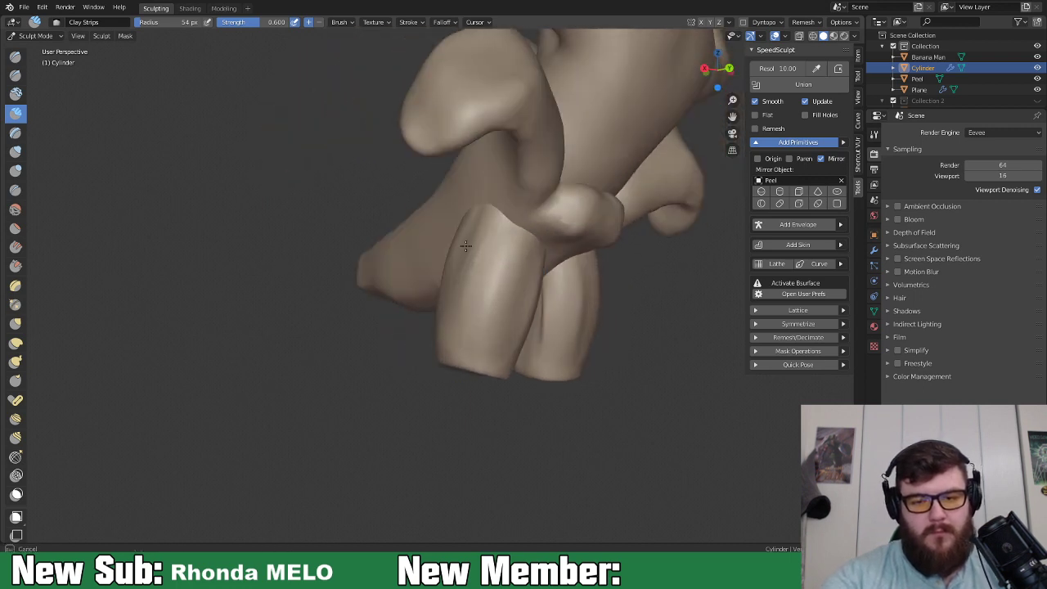
{"action": "middle_click_drag", "start_coordinate": [491, 311], "coordinate": [570, 327]}
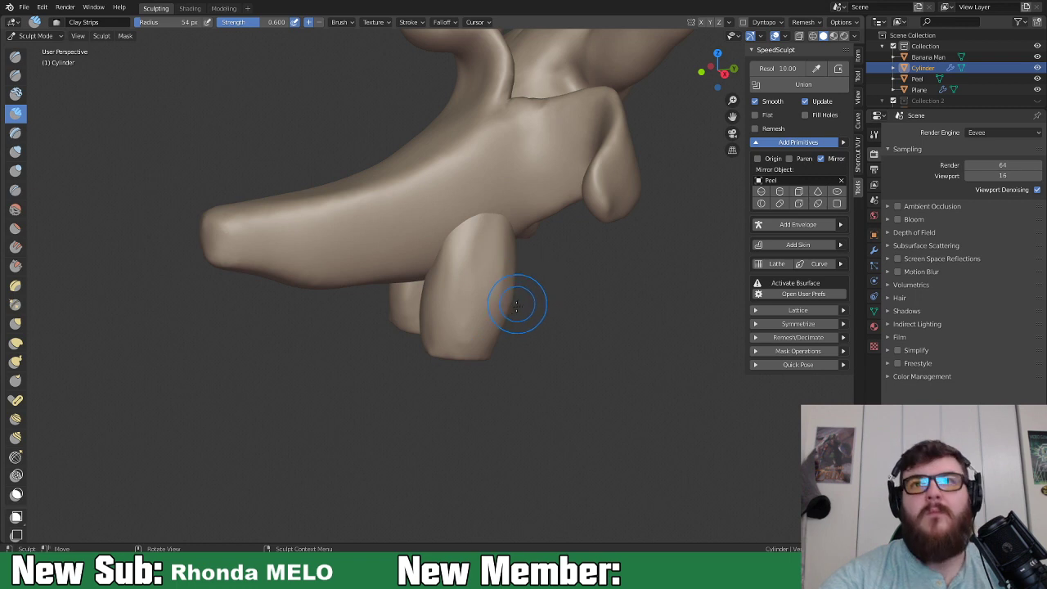
{"action": "middle_click_drag", "start_coordinate": [495, 283], "coordinate": [467, 294]}
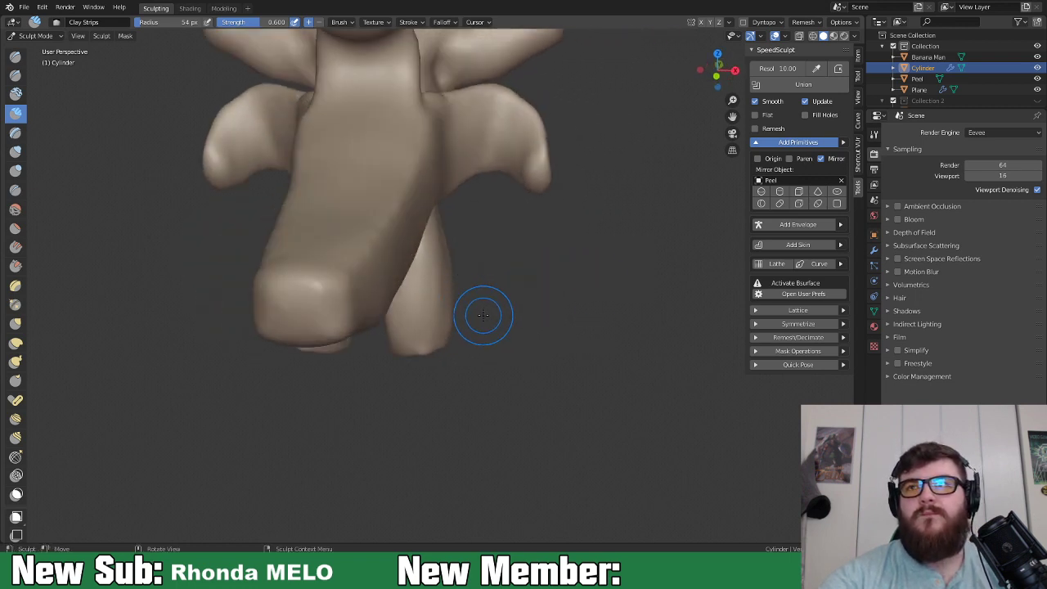
Lay narrow muscle strips down the front and outer side of the thighs with Clay Strips at 26 px radius.
{"action": "middle_click_drag", "start_coordinate": [483, 315], "coordinate": [467, 276]}
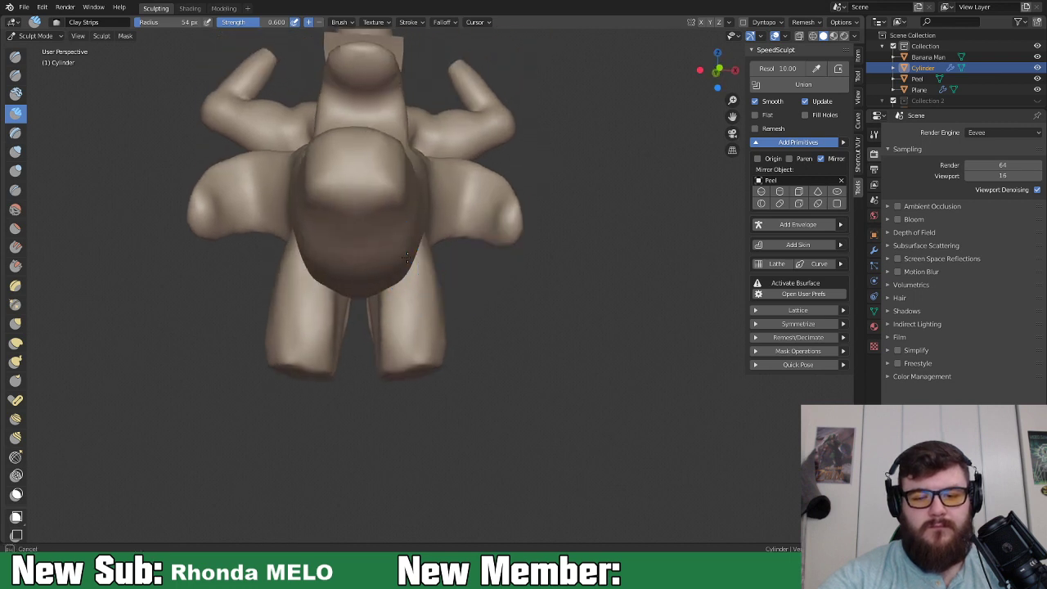
{"action": "key", "text": "f"}
{"action": "left_click", "coordinate": [397, 280]}
{"action": "left_click_drag", "start_coordinate": [397, 281], "coordinate": [396, 343]}
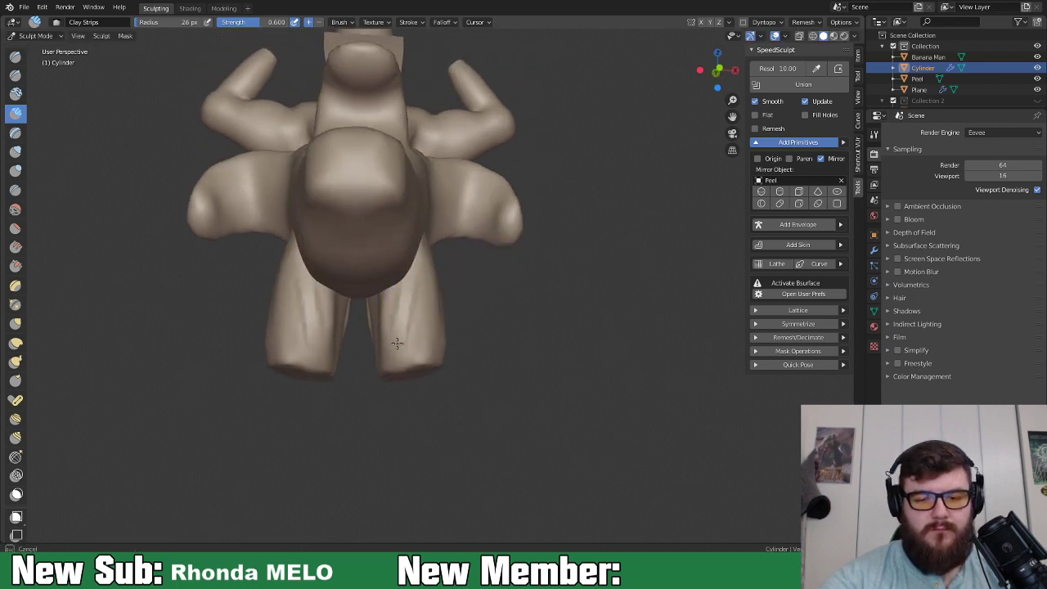
{"action": "mouse_move", "coordinate": [411, 300]}
{"action": "left_mouse_down"}
{"action": "mouse_move", "coordinate": [407, 348]}
{"action": "mouse_move", "coordinate": [421, 327]}
{"action": "mouse_move", "coordinate": [426, 357]}
{"action": "left_mouse_up"}
{"action": "mouse_move", "coordinate": [420, 275]}
{"action": "left_mouse_down"}
{"action": "mouse_move", "coordinate": [429, 354]}
{"action": "mouse_move", "coordinate": [441, 358]}
{"action": "left_mouse_up"}
{"action": "middle_click_drag", "start_coordinate": [455, 320], "coordinate": [420, 359]}
{"action": "left_click_drag", "start_coordinate": [444, 256], "coordinate": [458, 292]}
Refine the thighs' lower ends and inner contours using the Grab brush at 80 px radius.
{"action": "mouse_move", "coordinate": [458, 292]}
{"action": "middle_mouse_down"}
{"action": "mouse_move", "coordinate": [485, 274]}
{"action": "mouse_move", "coordinate": [500, 286]}
{"action": "mouse_move", "coordinate": [504, 246]}
{"action": "mouse_move", "coordinate": [511, 336]}
{"action": "mouse_move", "coordinate": [526, 367]}
{"action": "middle_mouse_up"}
{"action": "key", "text": "g"}
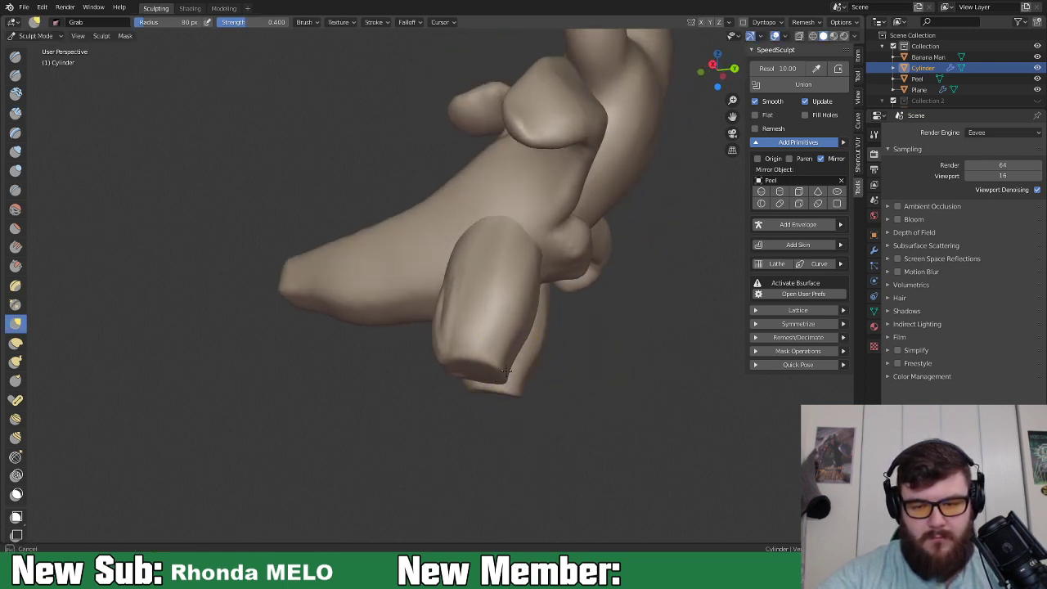
{"action": "left_click_drag", "start_coordinate": [511, 368], "coordinate": [499, 362]}
{"action": "mouse_move", "coordinate": [453, 372]}
{"action": "middle_mouse_down"}
{"action": "mouse_move", "coordinate": [432, 379]}
{"action": "mouse_move", "coordinate": [496, 359]}
{"action": "mouse_move", "coordinate": [486, 357]}
{"action": "mouse_move", "coordinate": [532, 368]}
{"action": "middle_mouse_up"}
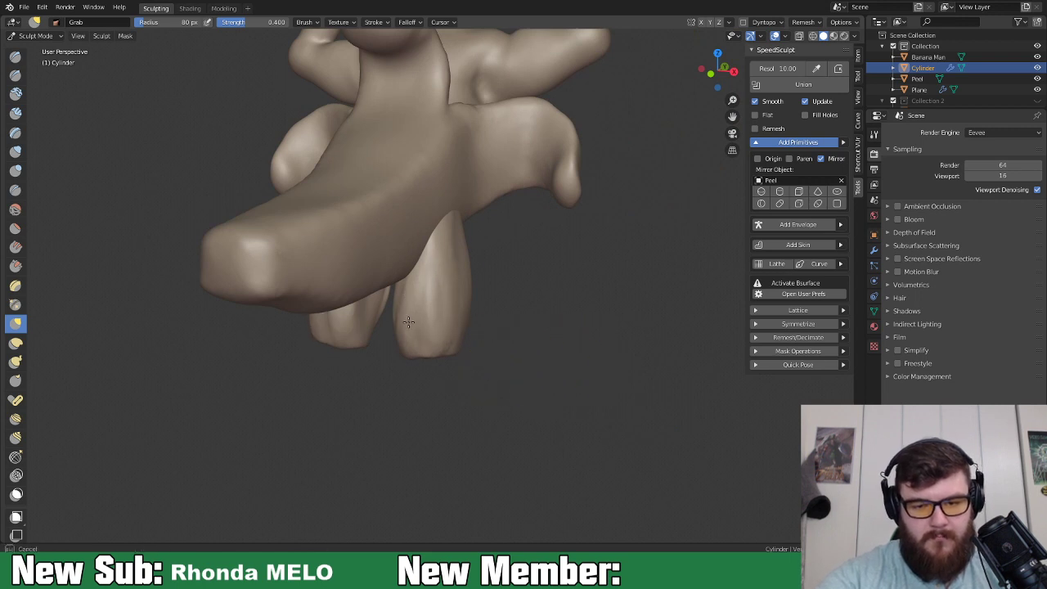
{"action": "mouse_move", "coordinate": [437, 322]}
{"action": "middle_mouse_down"}
{"action": "mouse_move", "coordinate": [486, 303]}
{"action": "mouse_move", "coordinate": [363, 302]}
{"action": "mouse_move", "coordinate": [385, 245]}
{"action": "mouse_move", "coordinate": [347, 336]}
{"action": "middle_mouse_up"}
{"action": "middle_click_drag", "start_coordinate": [423, 317], "coordinate": [598, 362]}
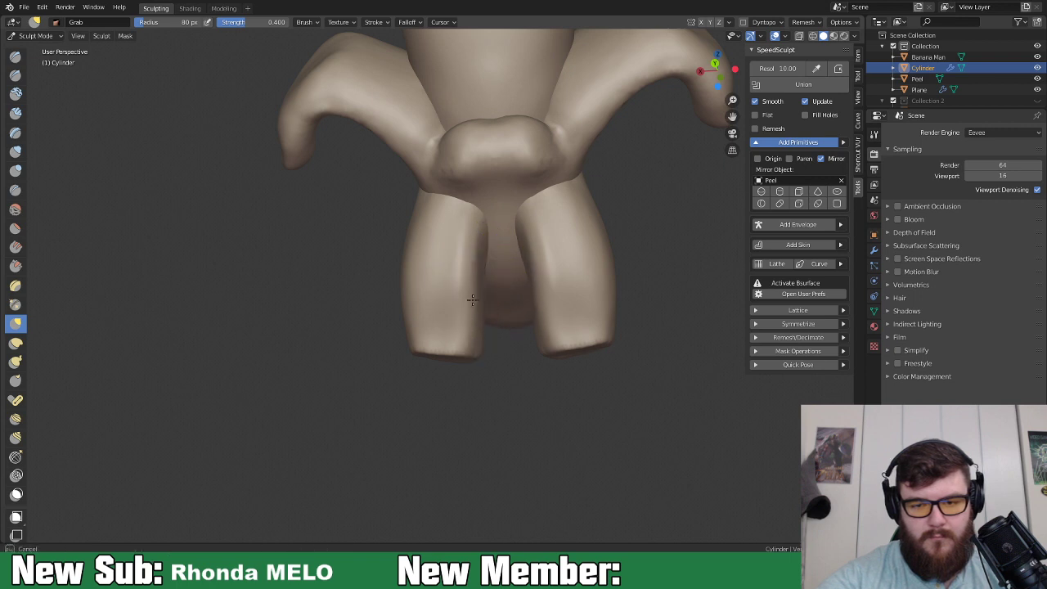
{"action": "left_click_drag", "start_coordinate": [475, 301], "coordinate": [471, 299]}
{"action": "middle_click_drag", "start_coordinate": [489, 309], "coordinate": [474, 260]}
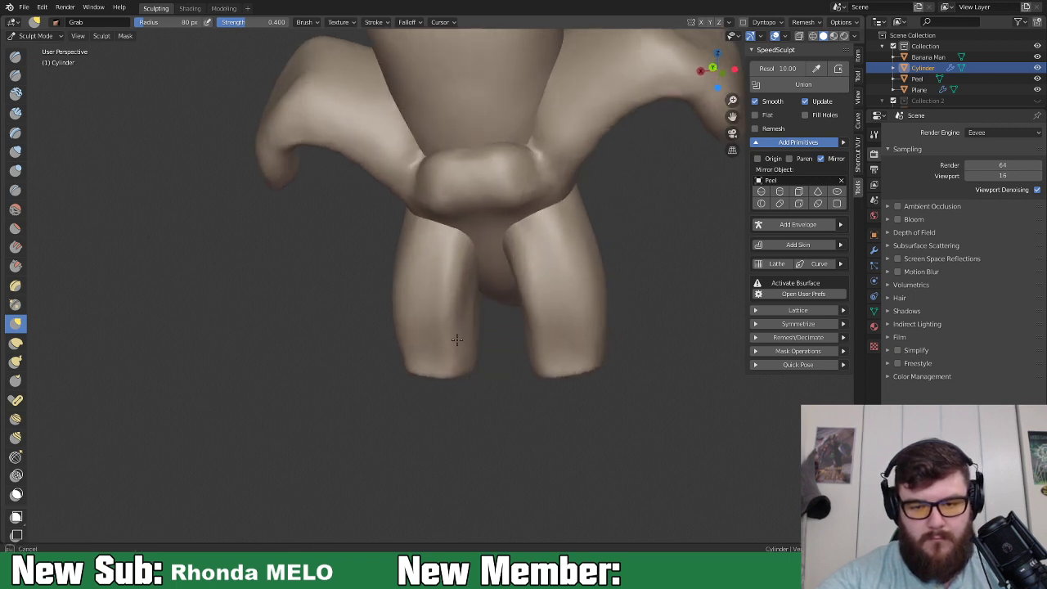
{"action": "mouse_move", "coordinate": [445, 343]}
{"action": "middle_mouse_down"}
{"action": "mouse_move", "coordinate": [574, 349]}
{"action": "mouse_move", "coordinate": [479, 344]}
{"action": "mouse_move", "coordinate": [533, 283]}
{"action": "mouse_move", "coordinate": [568, 355]}
{"action": "middle_mouse_up"}
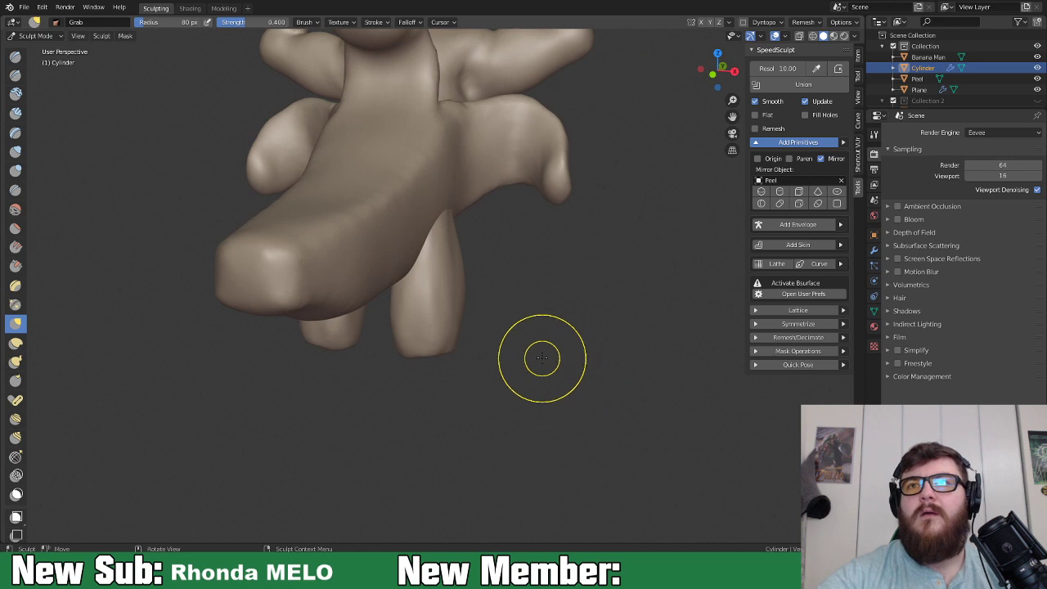
In Object Mode, add a mirrored cylinder primitive and position it beneath the thighs for the lower legs.
{"action": "left_click", "coordinate": [52, 35]}
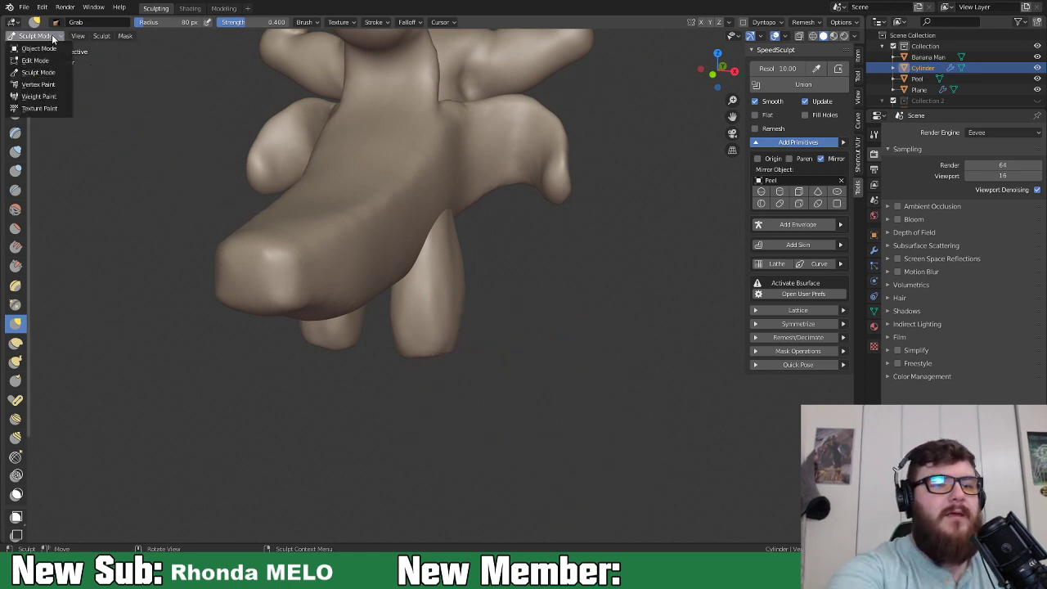
{"action": "left_click", "coordinate": [38, 48]}
{"action": "mouse_move", "coordinate": [564, 368]}
{"action": "middle_mouse_down"}
{"action": "mouse_move", "coordinate": [641, 373]}
{"action": "mouse_move", "coordinate": [591, 339]}
{"action": "mouse_move", "coordinate": [662, 360]}
{"action": "mouse_move", "coordinate": [625, 383]}
{"action": "middle_mouse_up"}
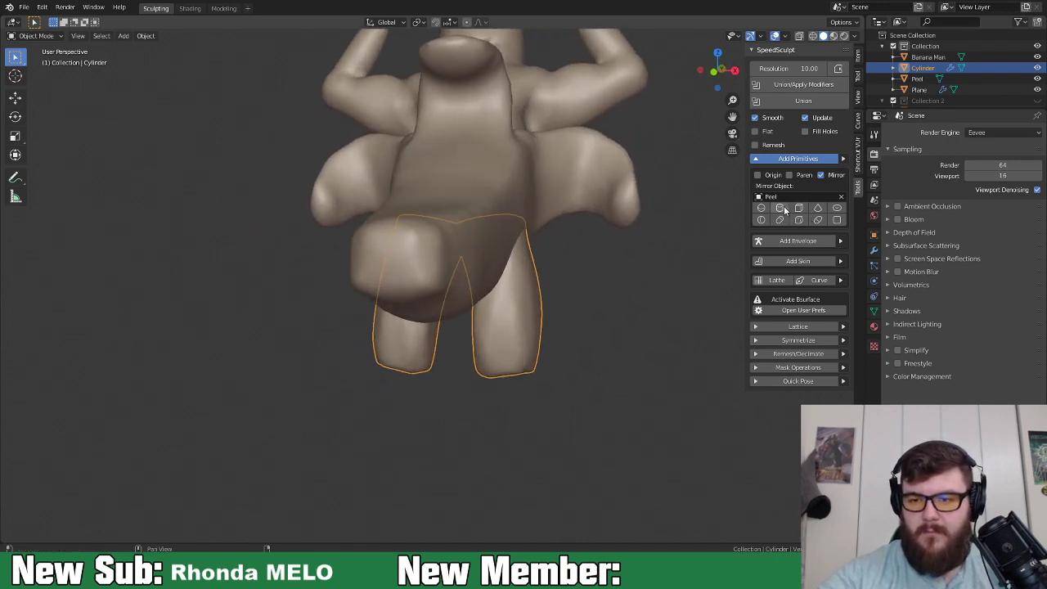
{"action": "key", "text": "shift+d"}
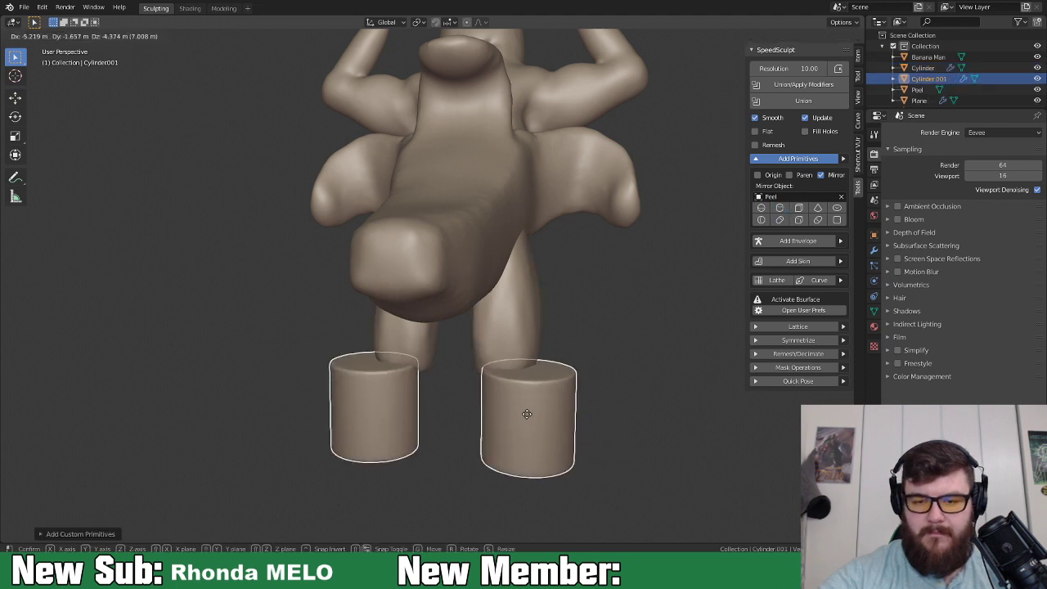
{"action": "left_click", "coordinate": [554, 434]}
{"action": "middle_click_drag", "start_coordinate": [554, 433], "coordinate": [560, 346]}
{"action": "key", "text": "g"}
{"action": "left_click", "coordinate": [609, 373]}
Scale the lower-leg cylinders down to about the thighs' width and lengthen them along the Z axis.
{"action": "middle_click_drag", "start_coordinate": [614, 376], "coordinate": [708, 402]}
{"action": "key", "text": "s"}
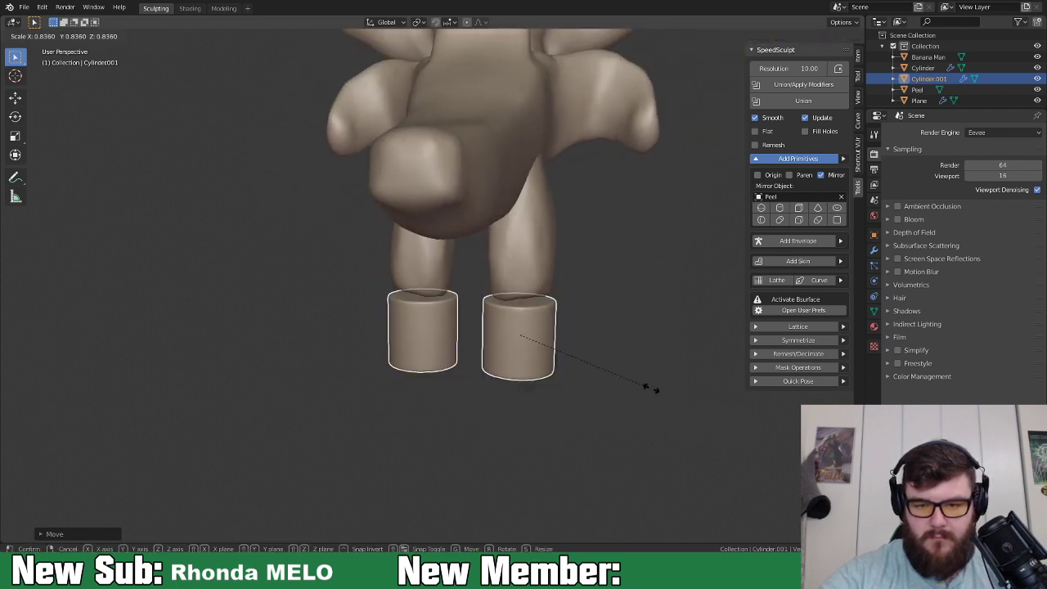
{"action": "left_click", "coordinate": [613, 376]}
{"action": "middle_click_drag", "start_coordinate": [612, 376], "coordinate": [579, 360]}
{"action": "key", "text": "s"}
{"action": "key", "text": "z"}
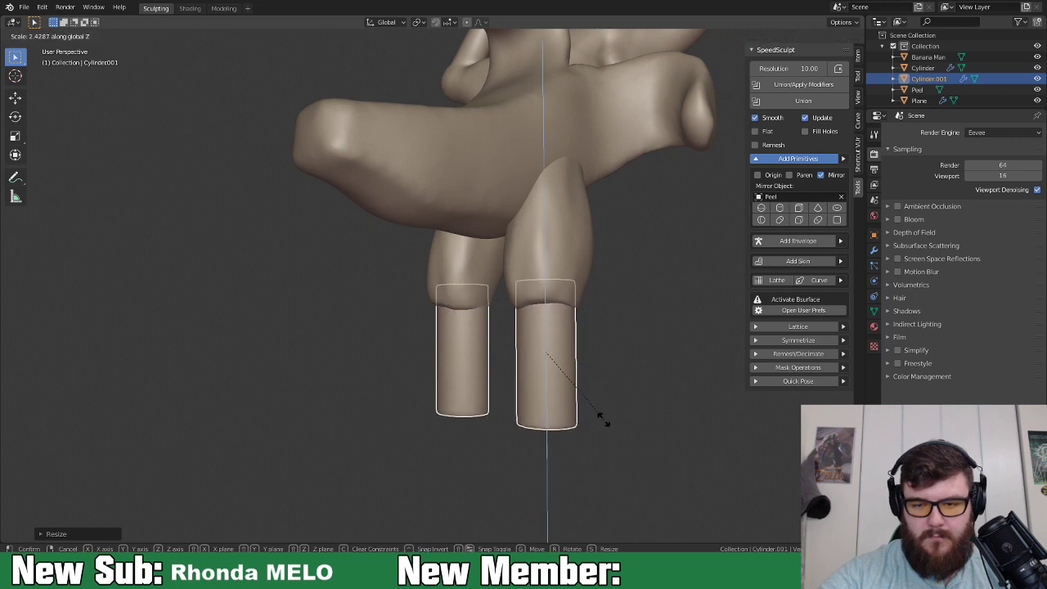
{"action": "left_click", "coordinate": [603, 419]}
{"action": "key", "text": "s"}
{"action": "key", "text": "z"}
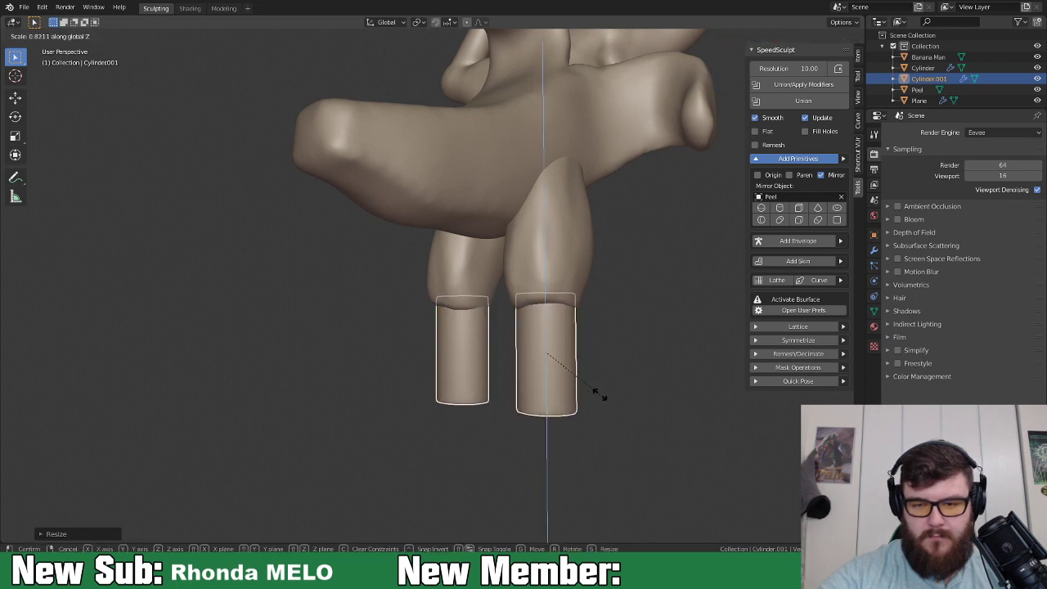
{"action": "left_click", "coordinate": [600, 387]}
From the right side view, tilt the lower-leg cylinders backward, align them under the knees and resize them to match the thighs.
{"action": "middle_click_drag", "start_coordinate": [600, 387], "coordinate": [580, 400]}
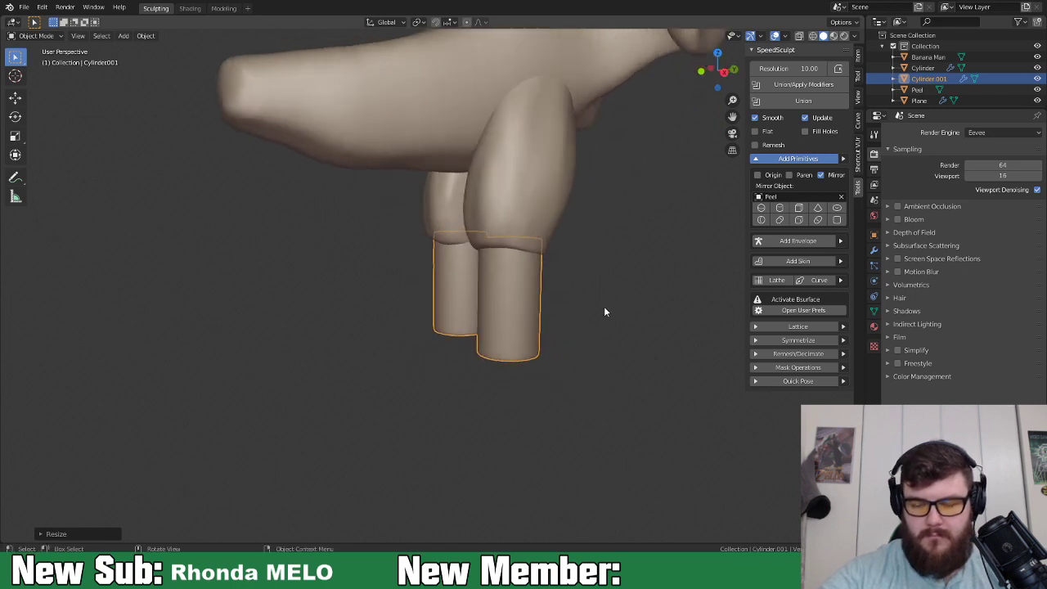
{"action": "key", "text": "KP_3"}
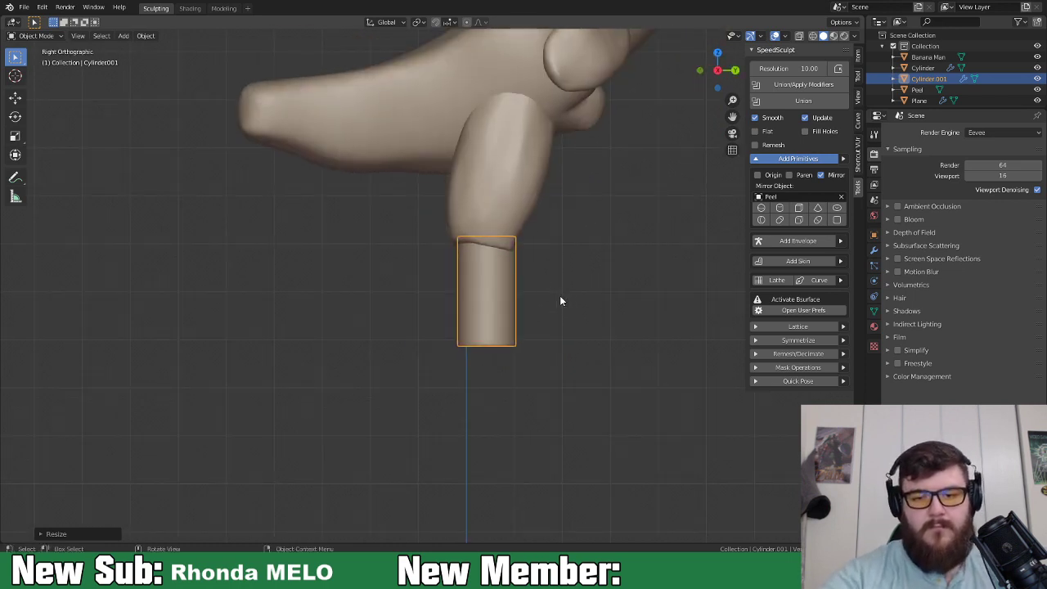
{"action": "key", "text": "g"}
{"action": "left_click", "coordinate": [559, 321]}
{"action": "key", "text": "r"}
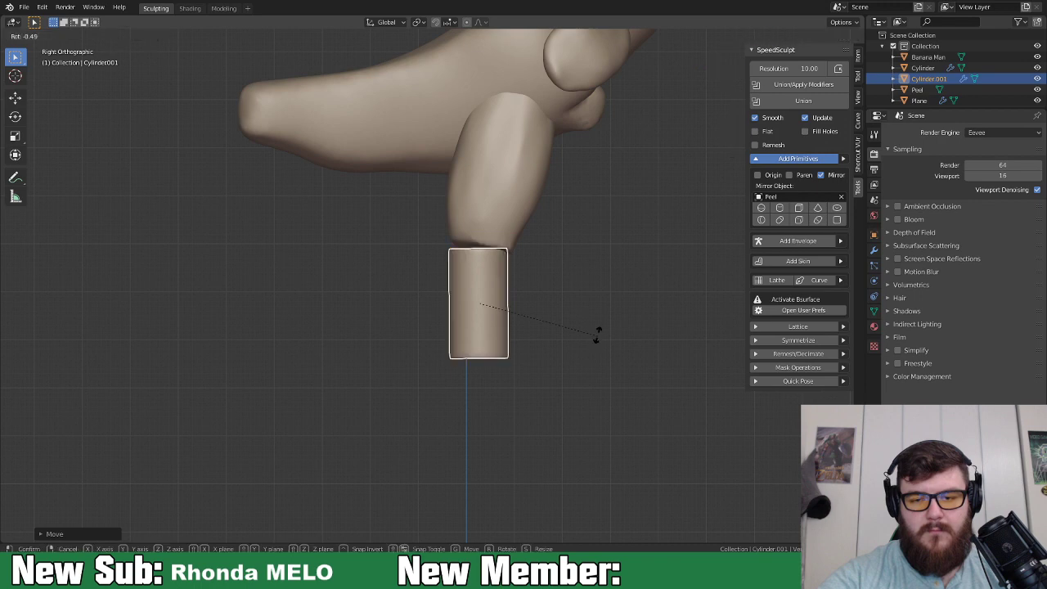
{"action": "left_click", "coordinate": [596, 326]}
{"action": "key", "text": "g"}
{"action": "left_click", "coordinate": [607, 321]}
{"action": "middle_click_drag", "start_coordinate": [607, 321], "coordinate": [522, 379]}
{"action": "key", "text": "s"}
{"action": "left_click", "coordinate": [586, 319]}
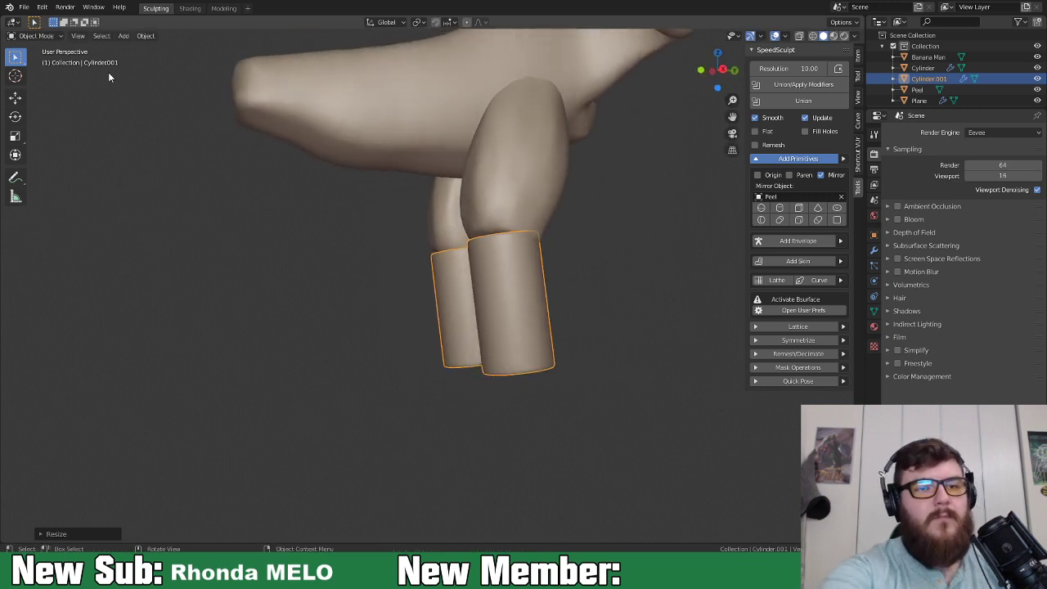
In Sculpt Mode, taper the lower-leg cylinders toward the ankles using the Elastic Deform brush at 182 px radius.
{"action": "left_click", "coordinate": [51, 37]}
{"action": "left_click", "coordinate": [60, 76]}
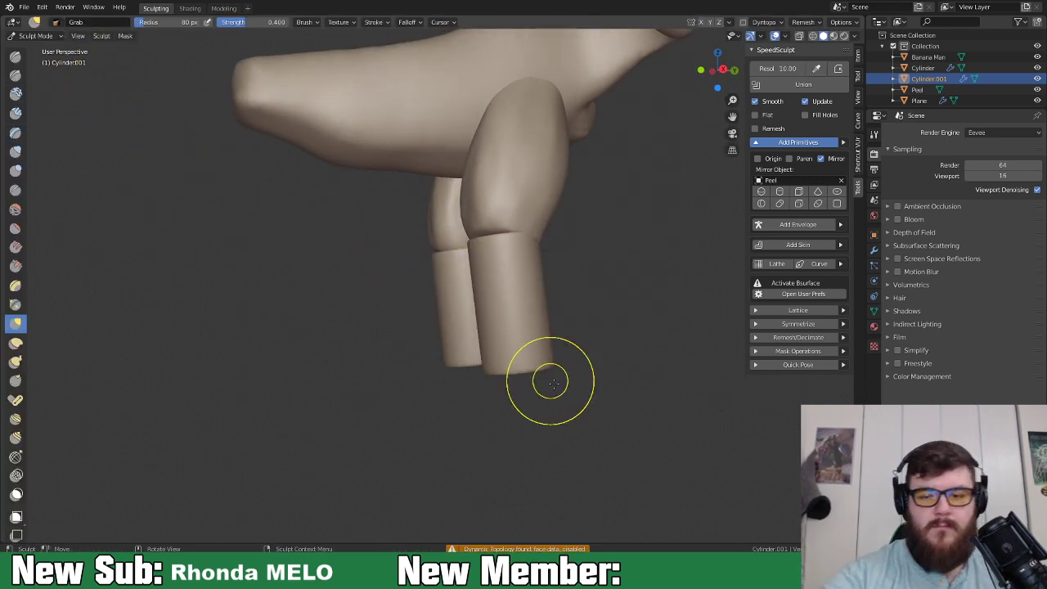
{"action": "middle_click_drag", "start_coordinate": [551, 379], "coordinate": [535, 327]}
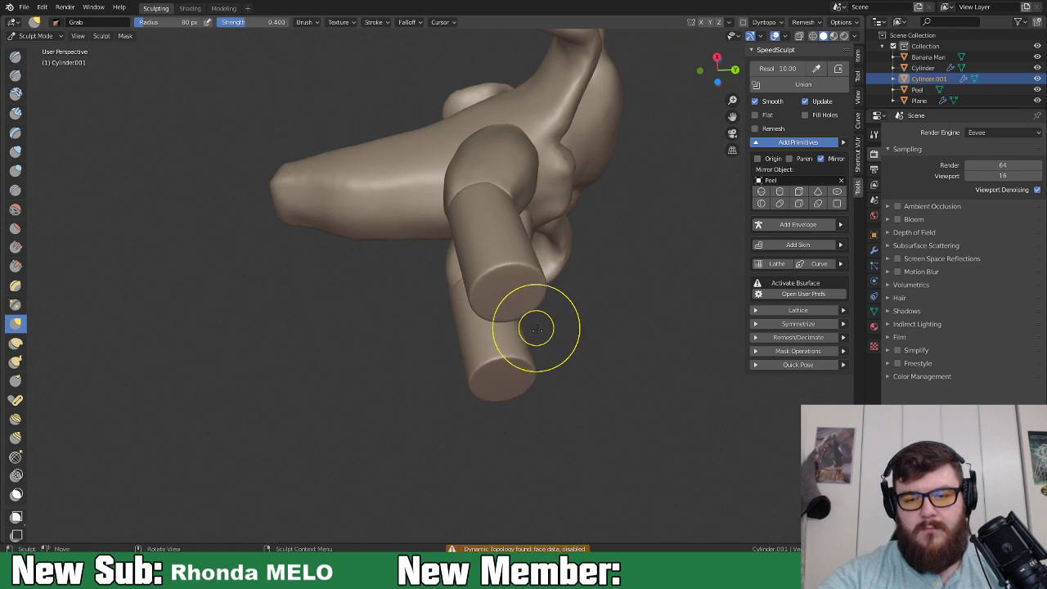
{"action": "left_click", "coordinate": [14, 342]}
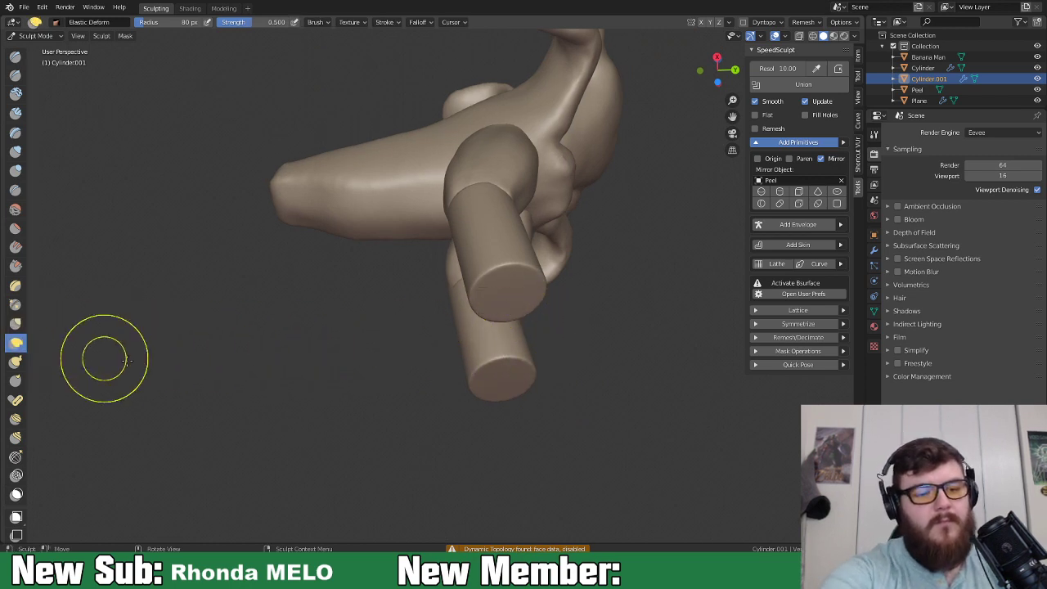
{"action": "left_click", "coordinate": [316, 22]}
{"action": "left_click_drag", "start_coordinate": [502, 327], "coordinate": [509, 294]}
{"action": "left_click_drag", "start_coordinate": [565, 331], "coordinate": [274, 255]}
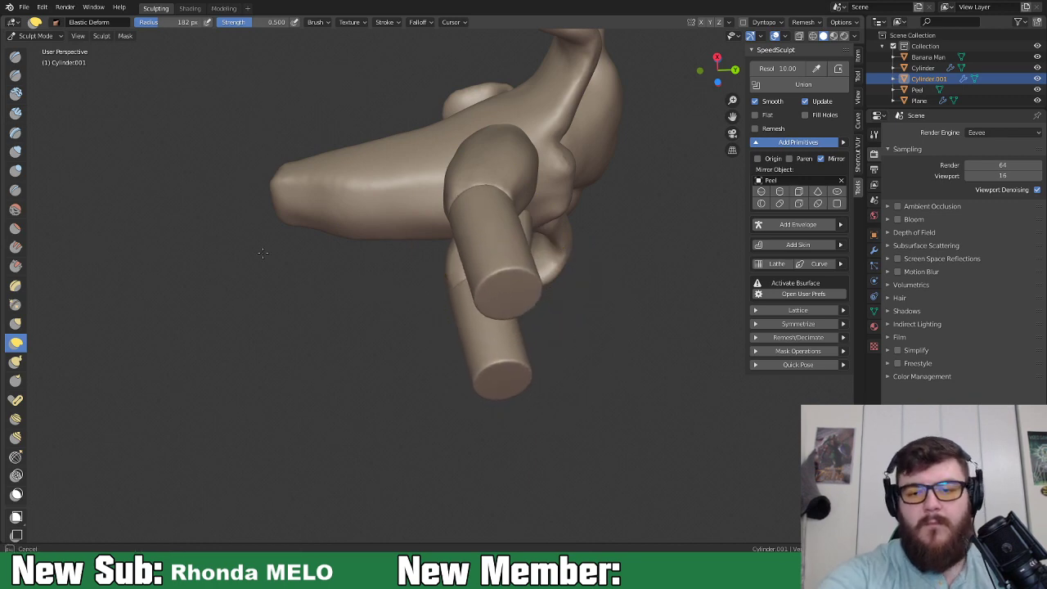
{"action": "left_click_drag", "start_coordinate": [91, 173], "coordinate": [133, 203]}
{"action": "middle_click_drag", "start_coordinate": [134, 204], "coordinate": [491, 262]}
{"action": "left_click_drag", "start_coordinate": [518, 266], "coordinate": [529, 264]}
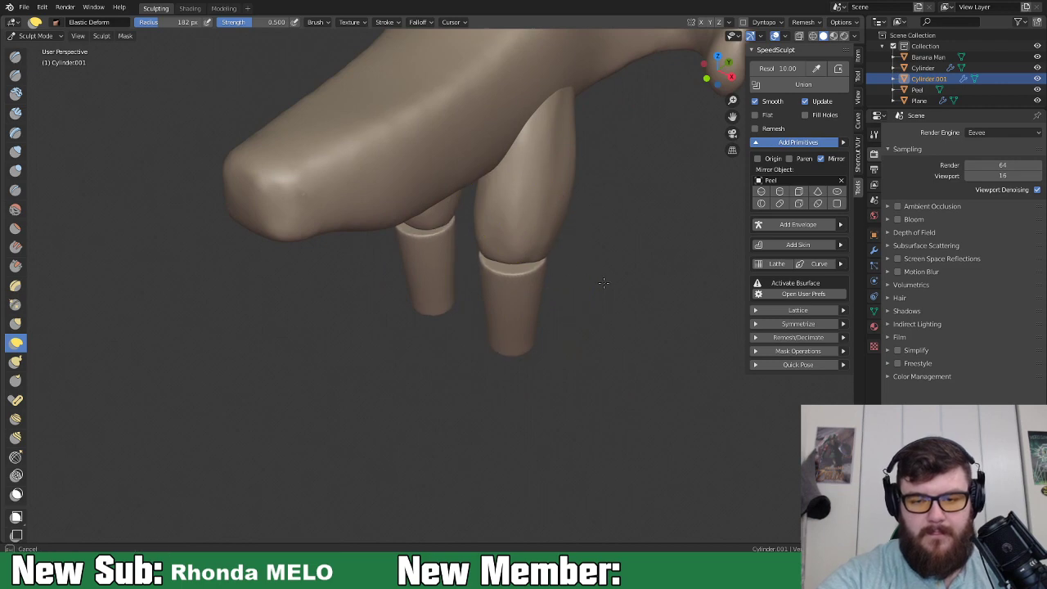
Refine the lower legs' tapered shape with the Elastic Deform and Grab brushes at 182 px radius.
{"action": "left_click_drag", "start_coordinate": [660, 340], "coordinate": [657, 336]}
{"action": "mouse_move", "coordinate": [656, 334]}
{"action": "middle_mouse_down"}
{"action": "mouse_move", "coordinate": [557, 290]}
{"action": "mouse_move", "coordinate": [565, 275]}
{"action": "middle_mouse_up"}
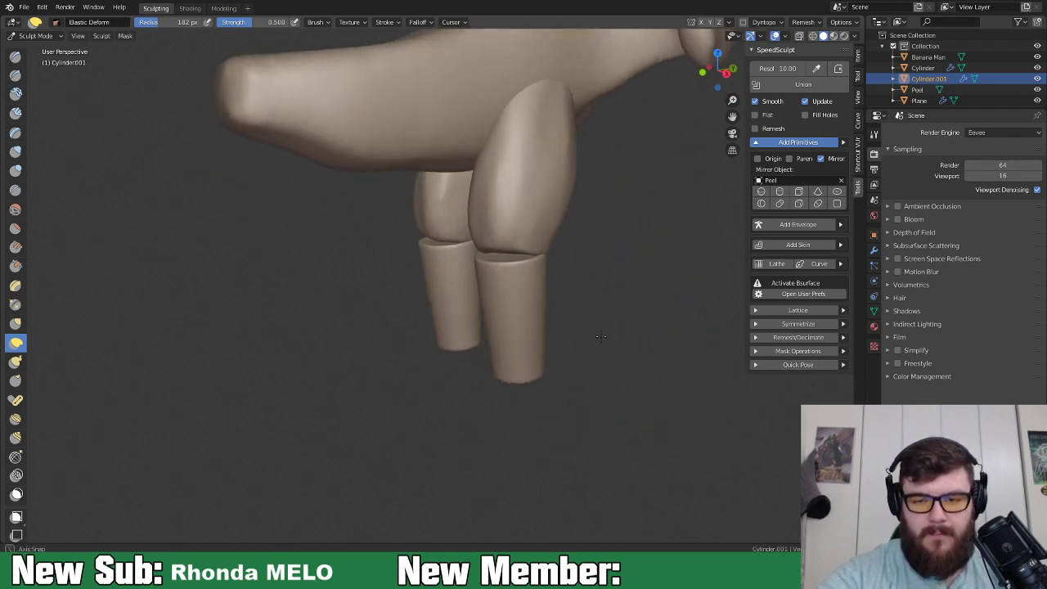
{"action": "key", "text": "g"}
{"action": "mouse_move", "coordinate": [484, 269]}
{"action": "middle_mouse_down"}
{"action": "mouse_move", "coordinate": [570, 276]}
{"action": "mouse_move", "coordinate": [467, 257]}
{"action": "middle_mouse_up"}
{"action": "mouse_move", "coordinate": [526, 269]}
{"action": "left_mouse_down"}
{"action": "mouse_move", "coordinate": [512, 242]}
{"action": "mouse_move", "coordinate": [528, 244]}
{"action": "left_mouse_up"}
{"action": "mouse_move", "coordinate": [533, 246]}
{"action": "middle_mouse_down"}
{"action": "mouse_move", "coordinate": [474, 284]}
{"action": "mouse_move", "coordinate": [499, 238]}
{"action": "middle_mouse_up"}
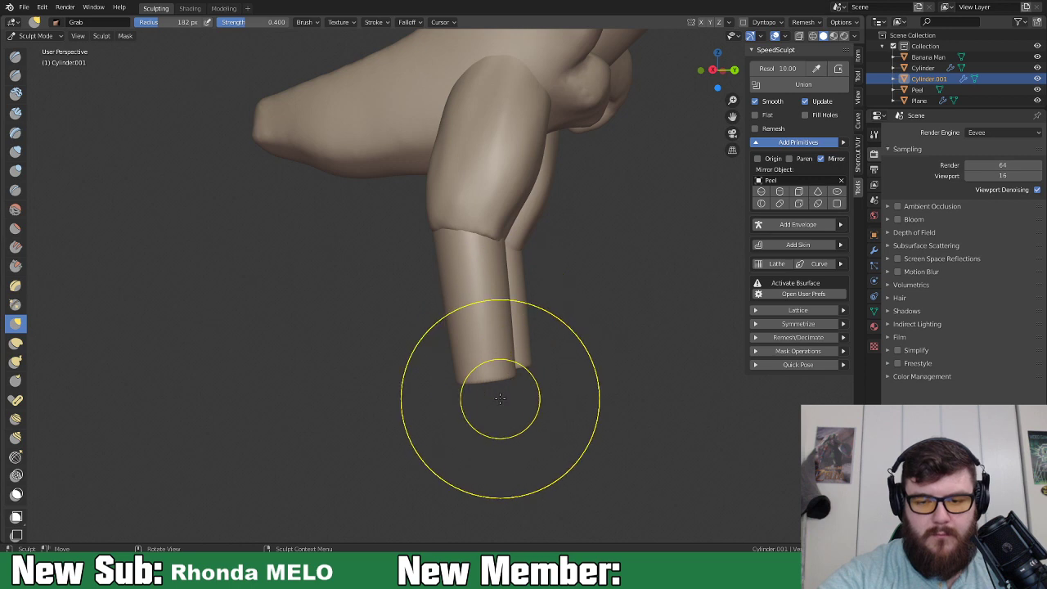
Enable Dyntopo and build up the calf bulge on the lower leg with the Clay Strips brush at 100 px radius.
{"action": "left_click", "coordinate": [14, 112]}
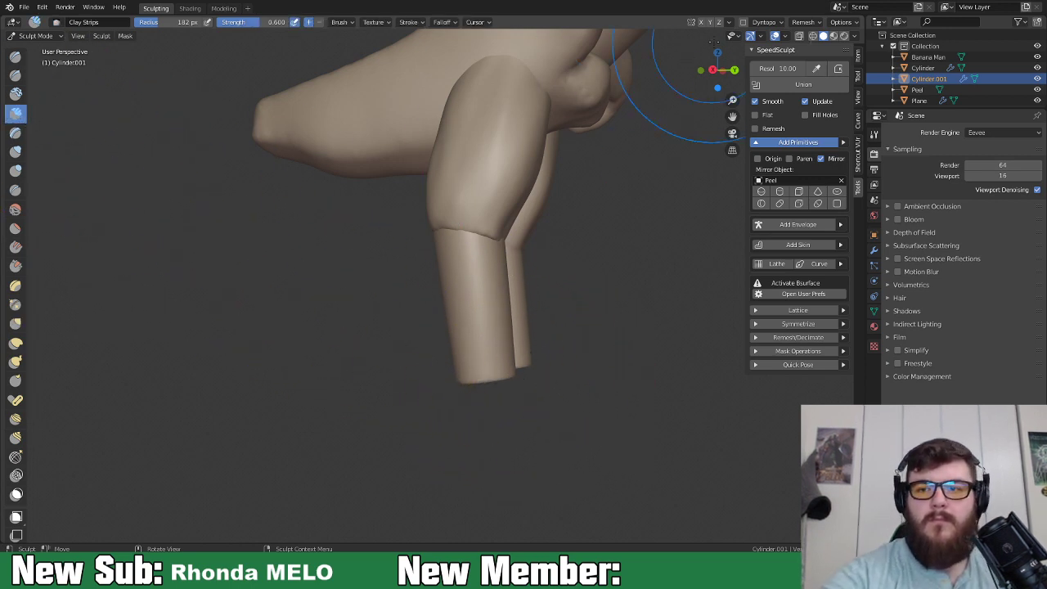
{"action": "left_click", "coordinate": [743, 22]}
{"action": "left_click", "coordinate": [724, 82]}
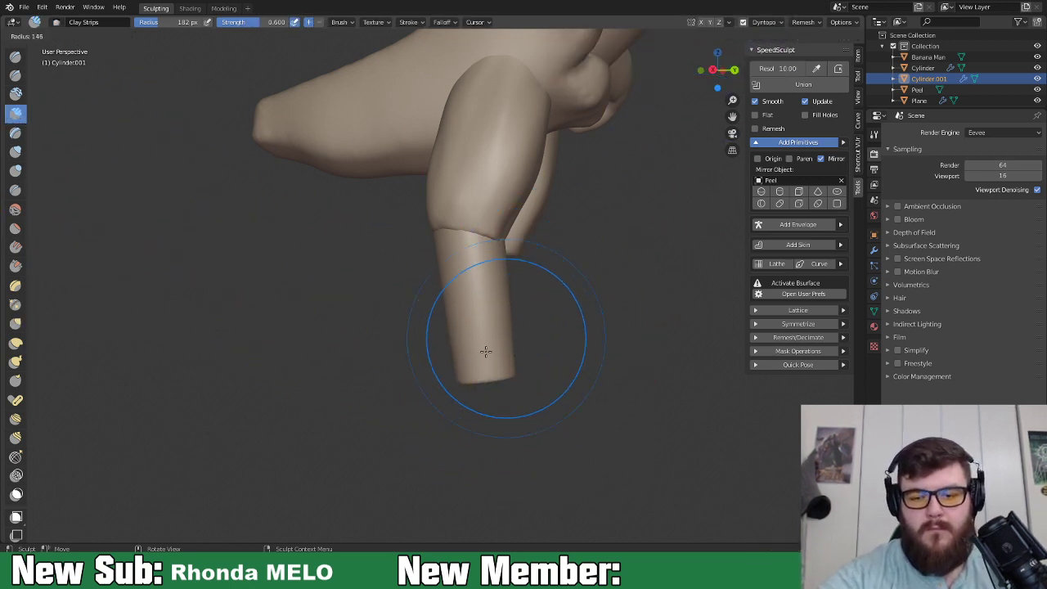
{"action": "middle_click_drag", "start_coordinate": [461, 355], "coordinate": [471, 341]}
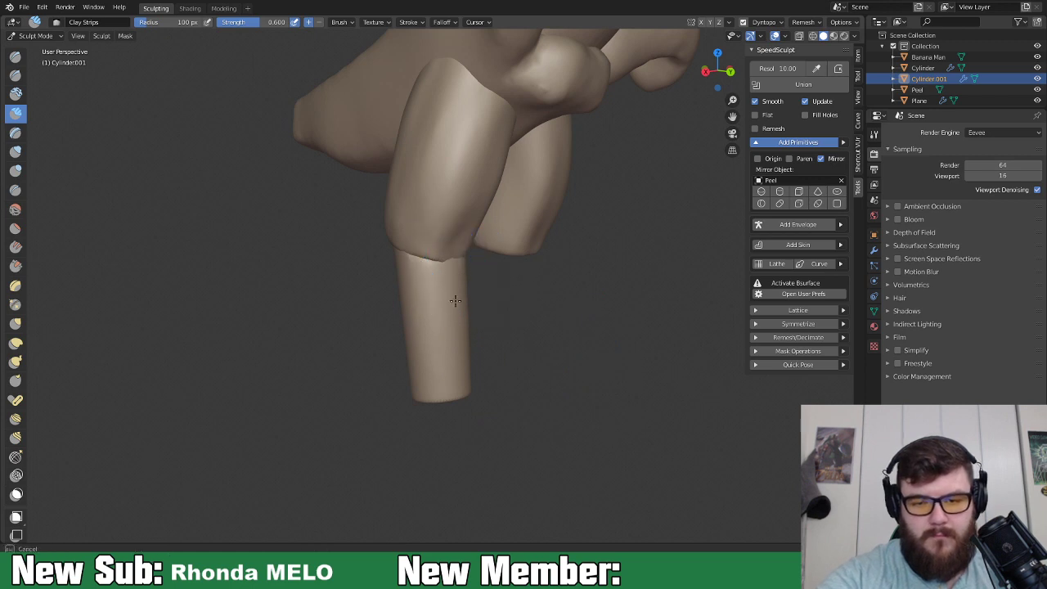
{"action": "middle_click_drag", "start_coordinate": [420, 280], "coordinate": [373, 290]}
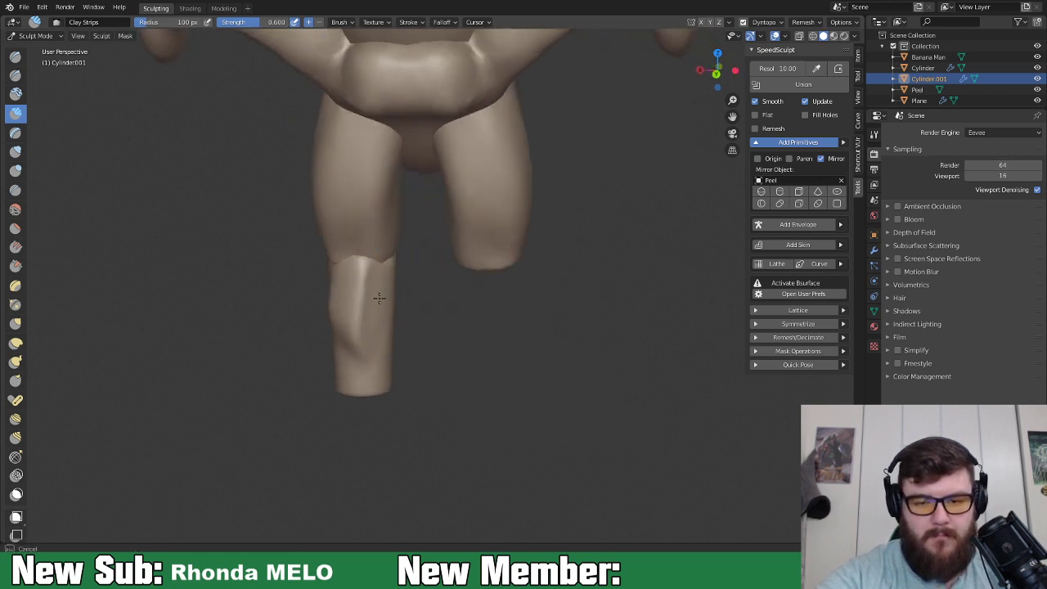
Add narrower calf muscle strokes to the back and outer side of the lower leg with Clay Strips at 66 px radius.
{"action": "middle_click_drag", "start_coordinate": [498, 378], "coordinate": [433, 303]}
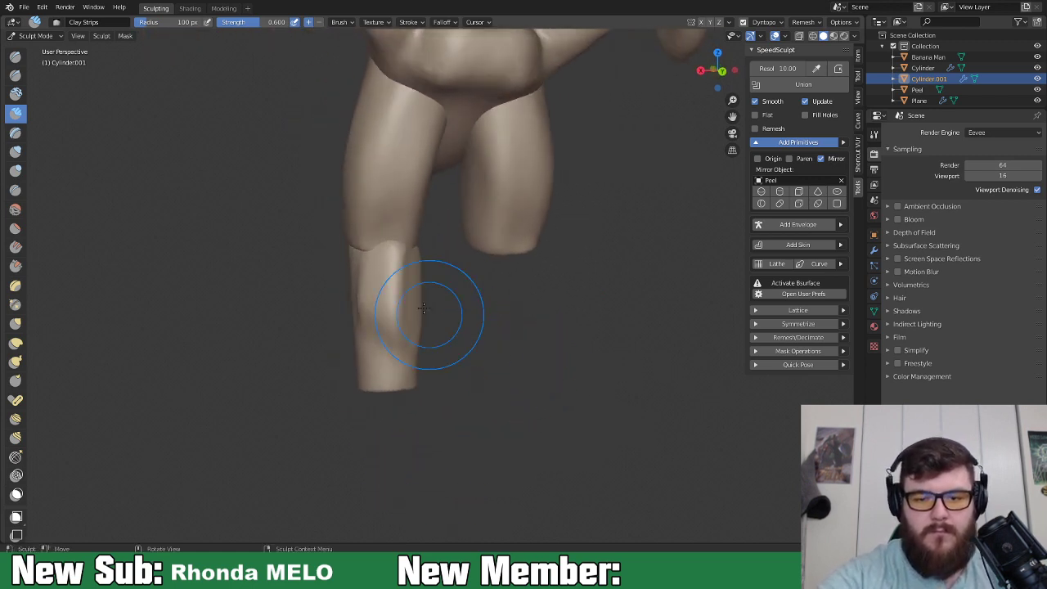
{"action": "key", "text": "f"}
{"action": "left_click", "coordinate": [404, 272]}
{"action": "left_click_drag", "start_coordinate": [412, 269], "coordinate": [409, 300]}
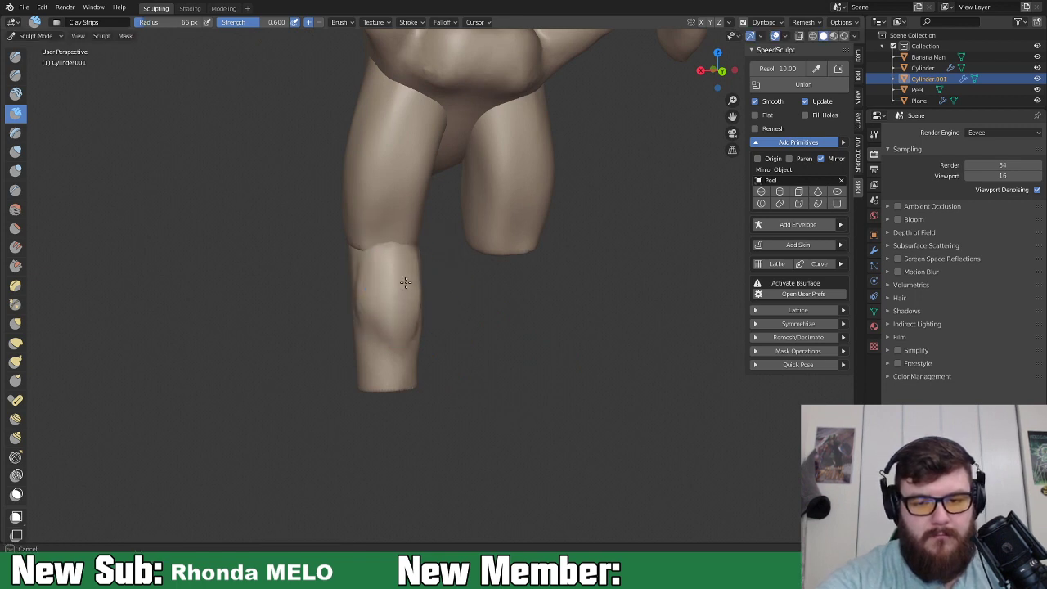
{"action": "middle_click_drag", "start_coordinate": [366, 298], "coordinate": [459, 284]}
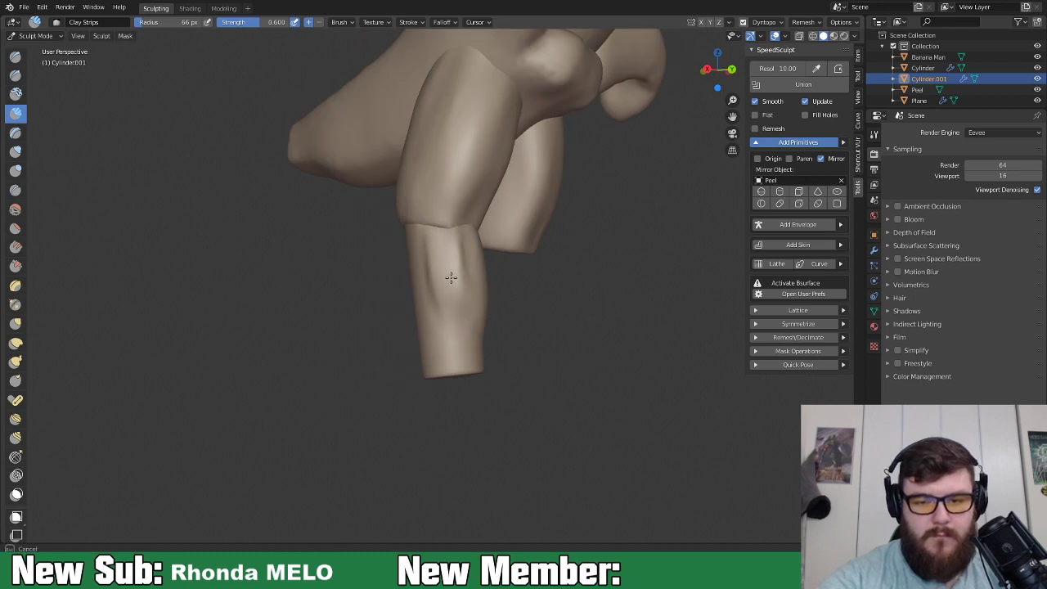
{"action": "left_click_drag", "start_coordinate": [452, 277], "coordinate": [465, 295]}
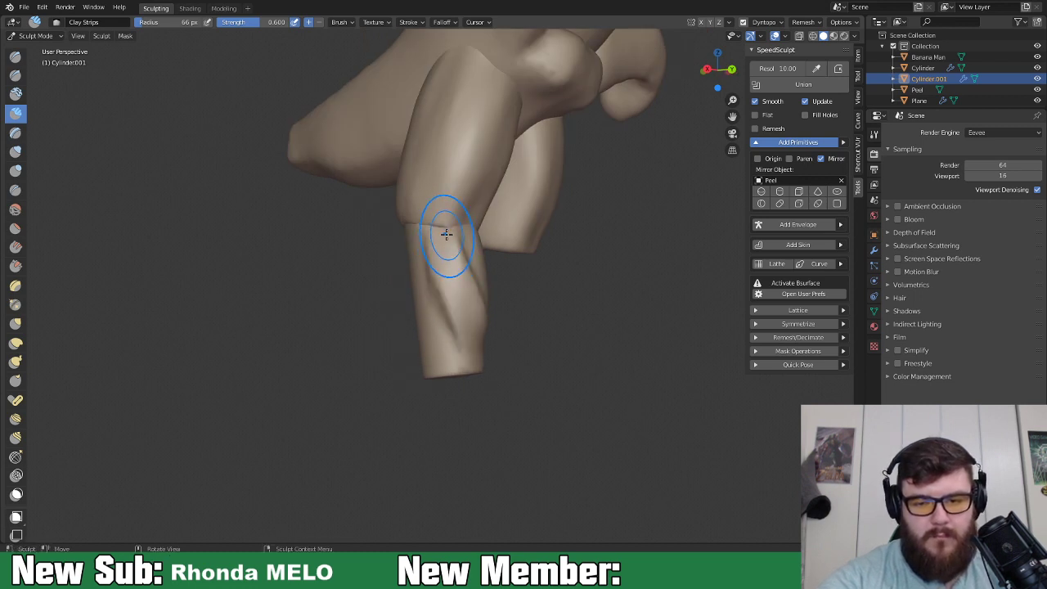
Blend and round the calf up to the knee joint from all sides using the 66 px Clay Strips brush.
{"action": "middle_click_drag", "start_coordinate": [446, 321], "coordinate": [398, 342]}
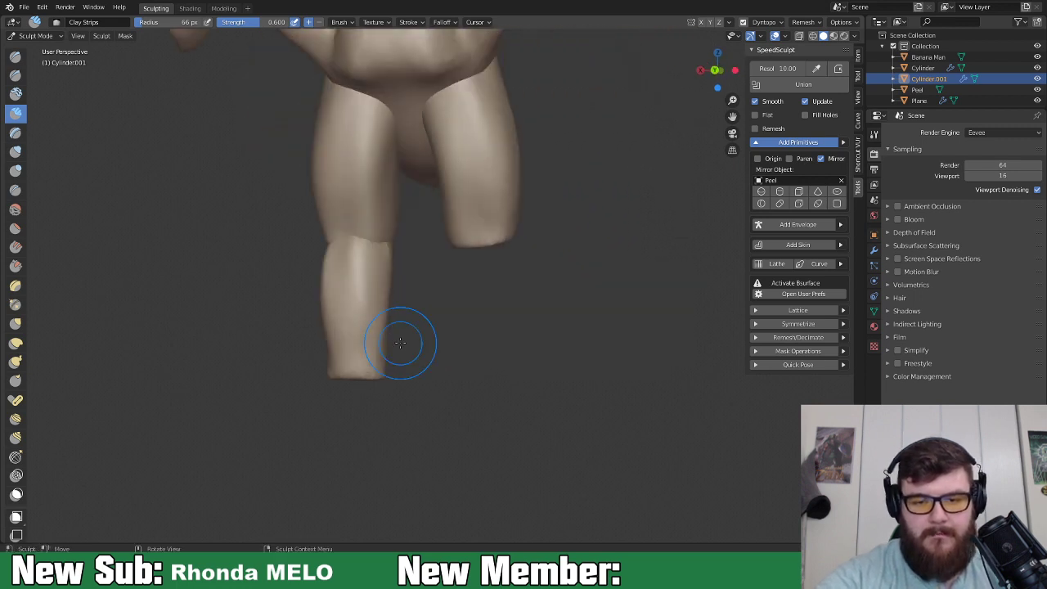
{"action": "middle_click_drag", "start_coordinate": [404, 289], "coordinate": [358, 260]}
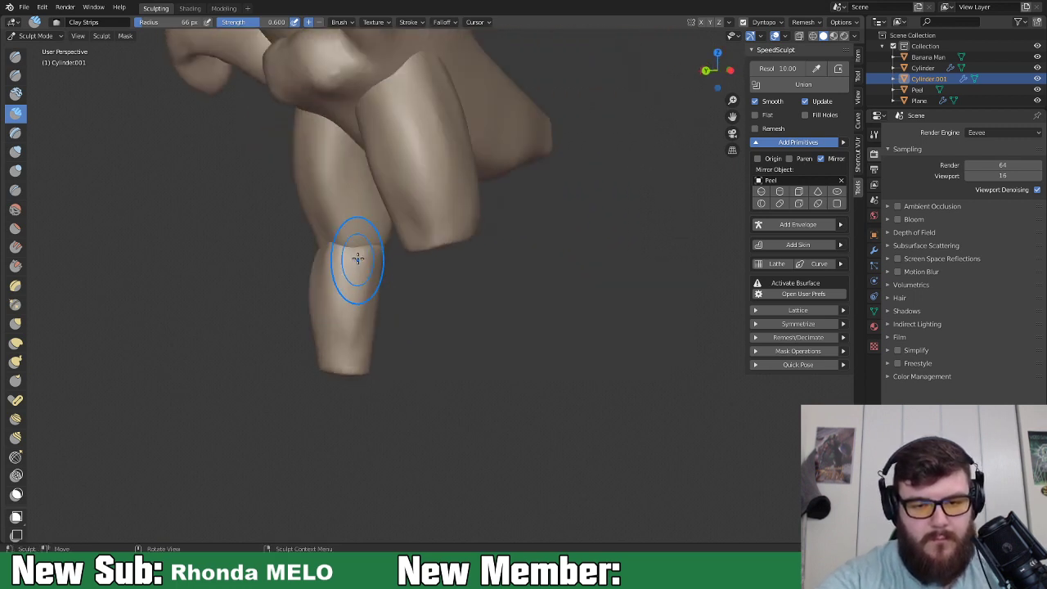
{"action": "middle_click_drag", "start_coordinate": [341, 244], "coordinate": [421, 280]}
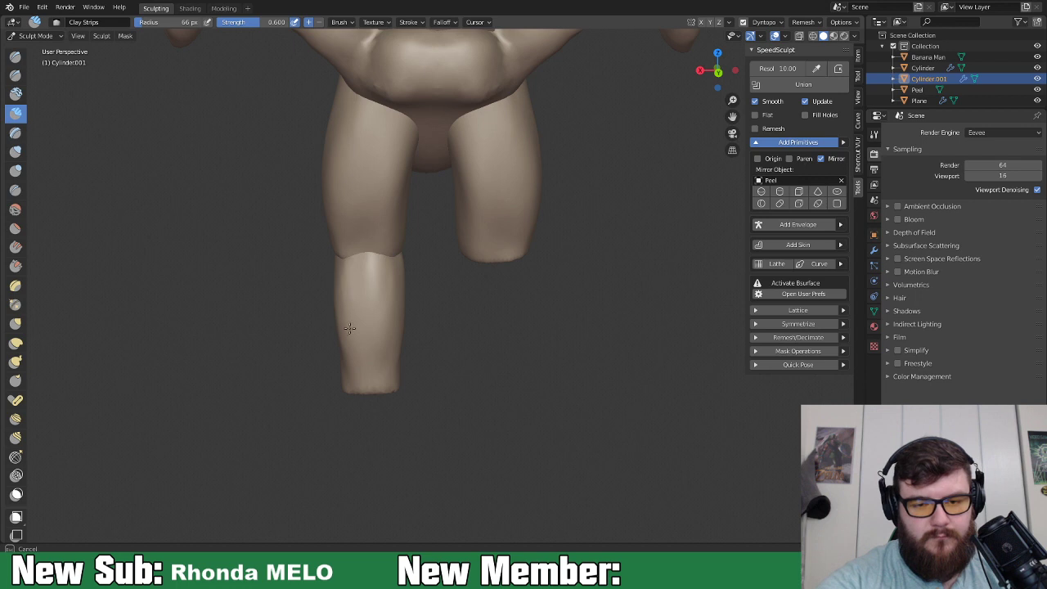
{"action": "middle_click_drag", "start_coordinate": [421, 279], "coordinate": [508, 235]}
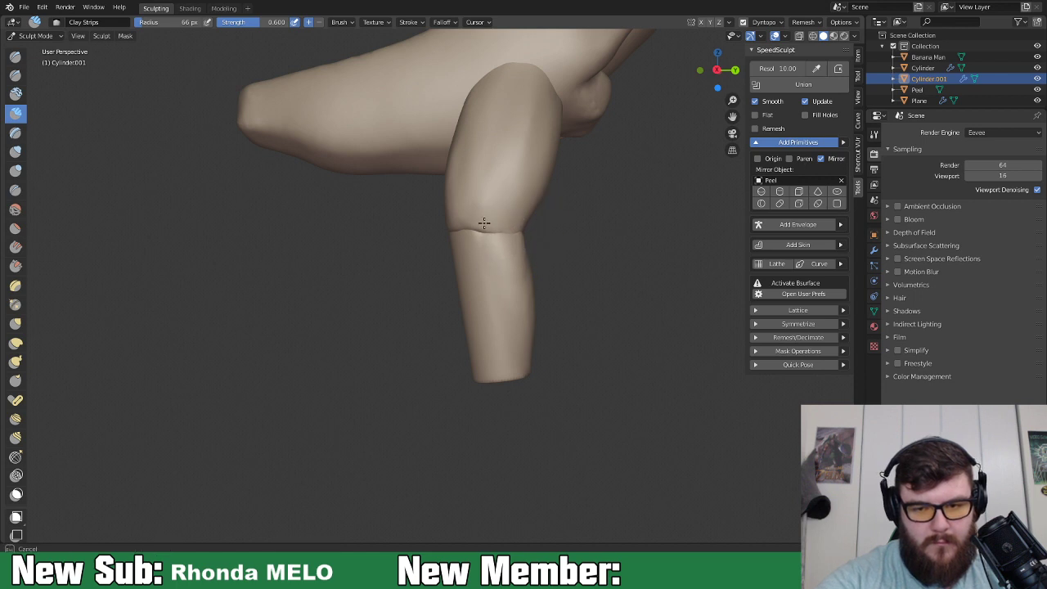
{"action": "middle_click_drag", "start_coordinate": [514, 255], "coordinate": [580, 236]}
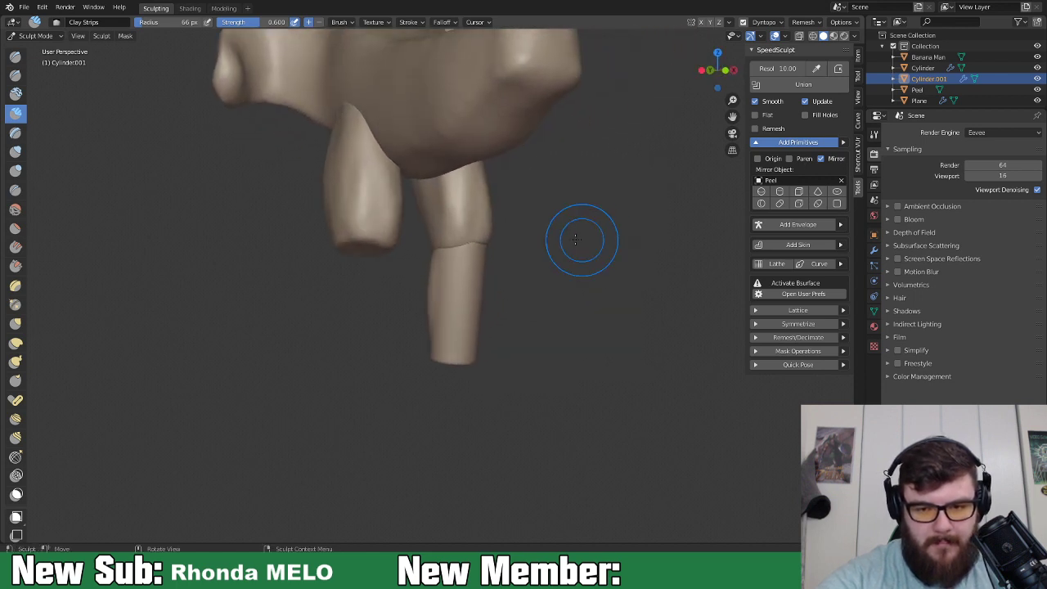
{"action": "middle_click_drag", "start_coordinate": [465, 271], "coordinate": [542, 240]}
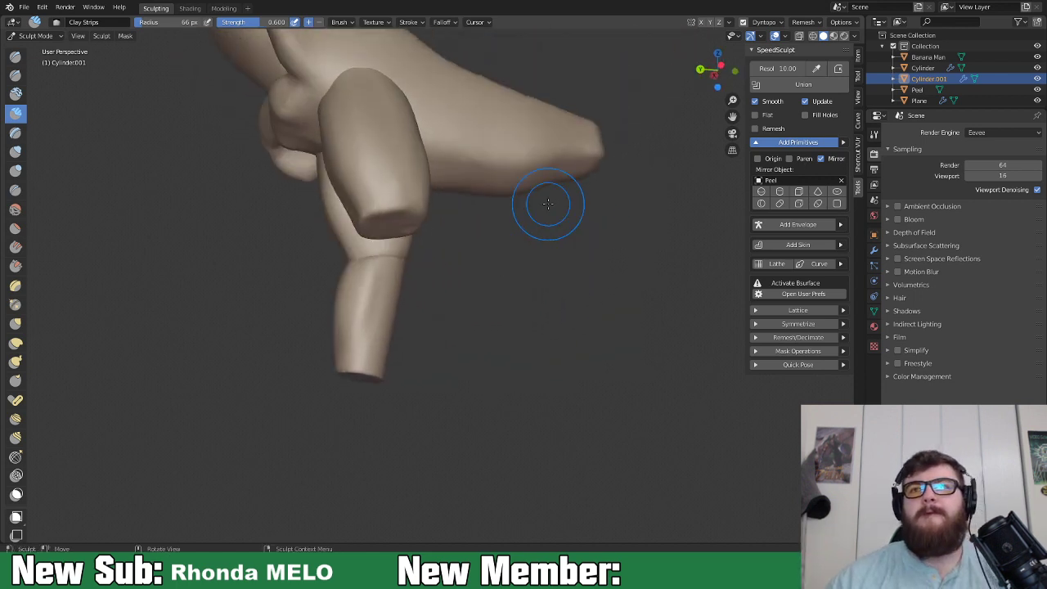
From the front, pull the lower leg's inner contour outward below the knee with the Grab brush at 100 px radius.
{"action": "middle_click_drag", "start_coordinate": [562, 199], "coordinate": [475, 327]}
{"action": "key", "text": "g"}
{"action": "key", "text": "f"}
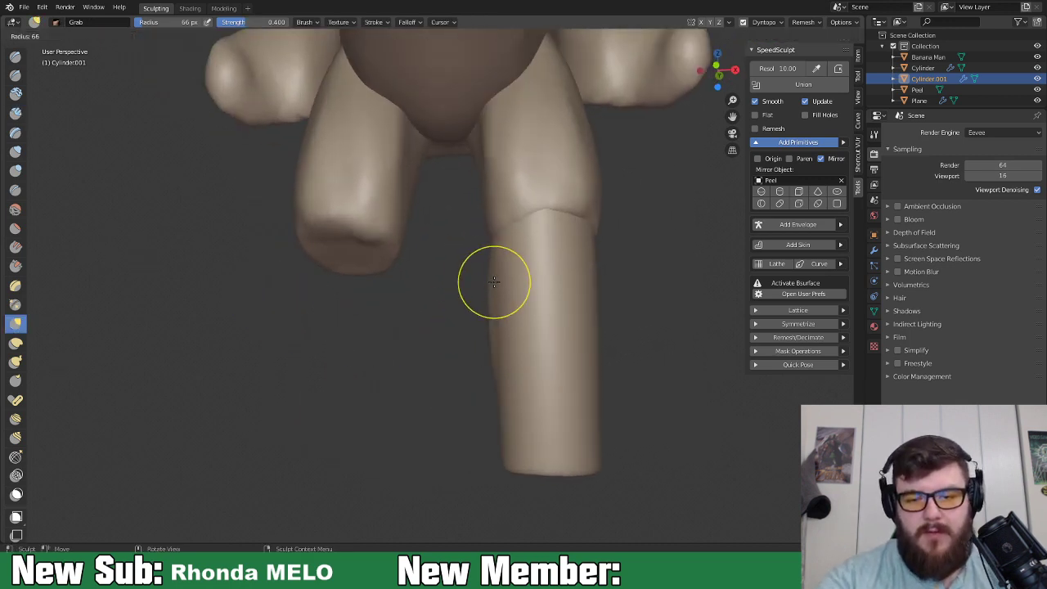
{"action": "left_click", "coordinate": [513, 287]}
{"action": "left_click_drag", "start_coordinate": [492, 284], "coordinate": [487, 285]}
{"action": "left_click_drag", "start_coordinate": [489, 329], "coordinate": [492, 342]}
{"action": "left_click_drag", "start_coordinate": [497, 262], "coordinate": [491, 251]}
{"action": "mouse_move", "coordinate": [506, 288]}
{"action": "middle_mouse_down"}
{"action": "mouse_move", "coordinate": [533, 368]}
{"action": "mouse_move", "coordinate": [510, 264]}
{"action": "middle_mouse_up"}
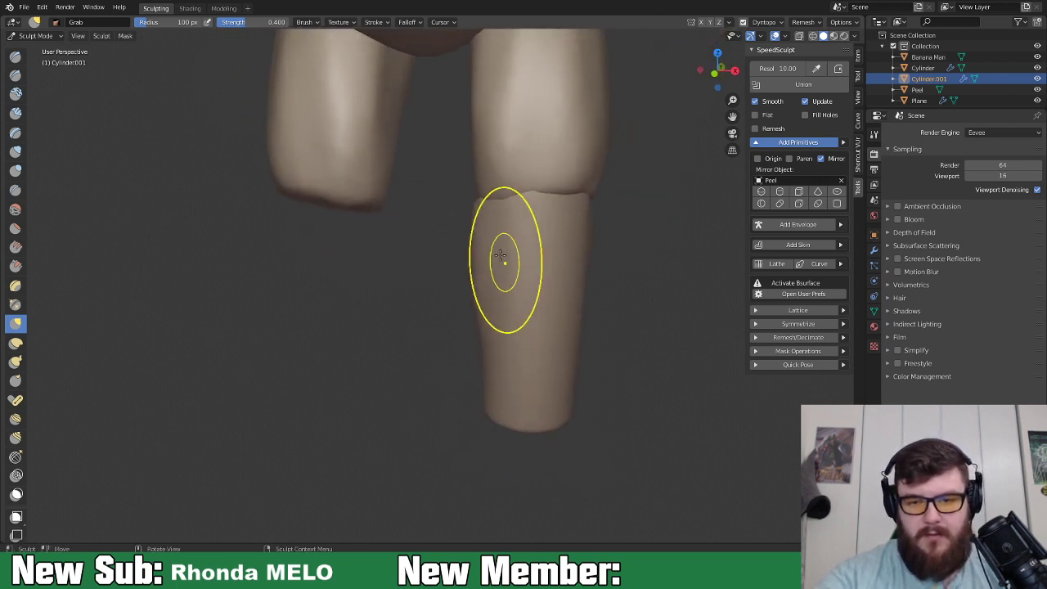
{"action": "mouse_move", "coordinate": [475, 211]}
{"action": "middle_mouse_down"}
{"action": "mouse_move", "coordinate": [553, 357]}
{"action": "mouse_move", "coordinate": [363, 285]}
{"action": "middle_mouse_up"}
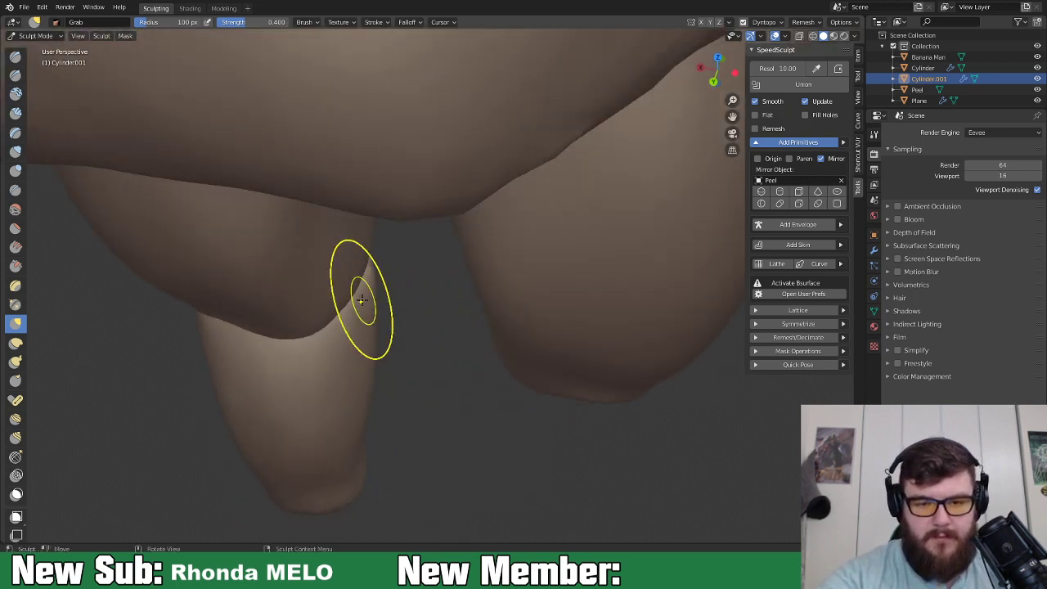
Fill out the top of the calf where it meets the knee using the Inflate/Deflate brush at 76 px radius.
{"action": "middle_click_drag", "start_coordinate": [415, 399], "coordinate": [395, 346]}
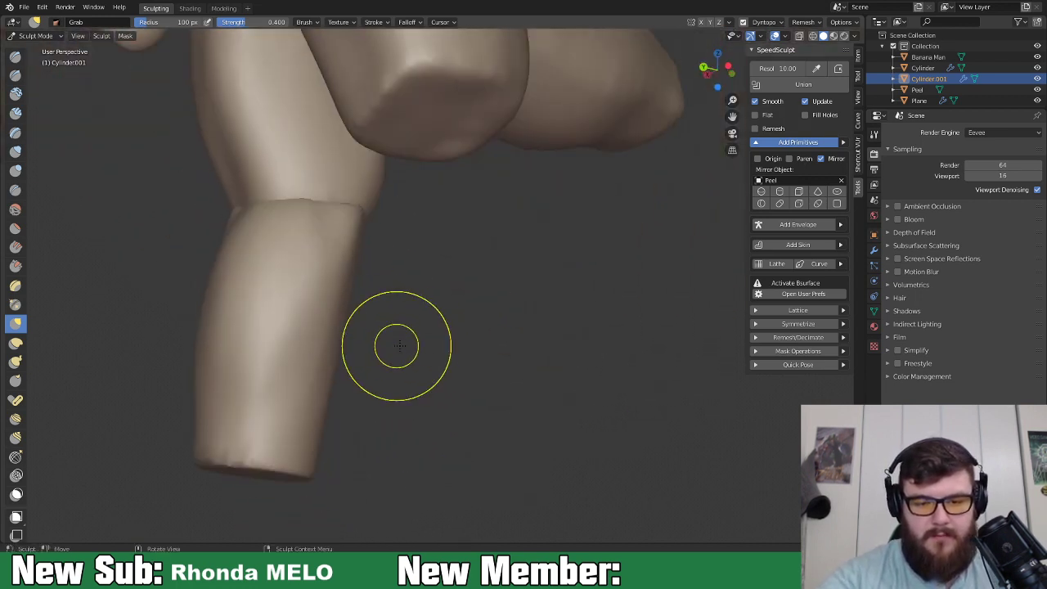
{"action": "left_click", "coordinate": [15, 169]}
{"action": "key", "text": "f"}
{"action": "left_click", "coordinate": [320, 243]}
{"action": "mouse_move", "coordinate": [347, 223]}
{"action": "left_mouse_down"}
{"action": "mouse_move", "coordinate": [309, 327]}
{"action": "mouse_move", "coordinate": [285, 328]}
{"action": "mouse_move", "coordinate": [269, 294]}
{"action": "mouse_move", "coordinate": [235, 307]}
{"action": "mouse_move", "coordinate": [213, 338]}
{"action": "left_mouse_up"}
{"action": "left_click", "coordinate": [14, 151]}
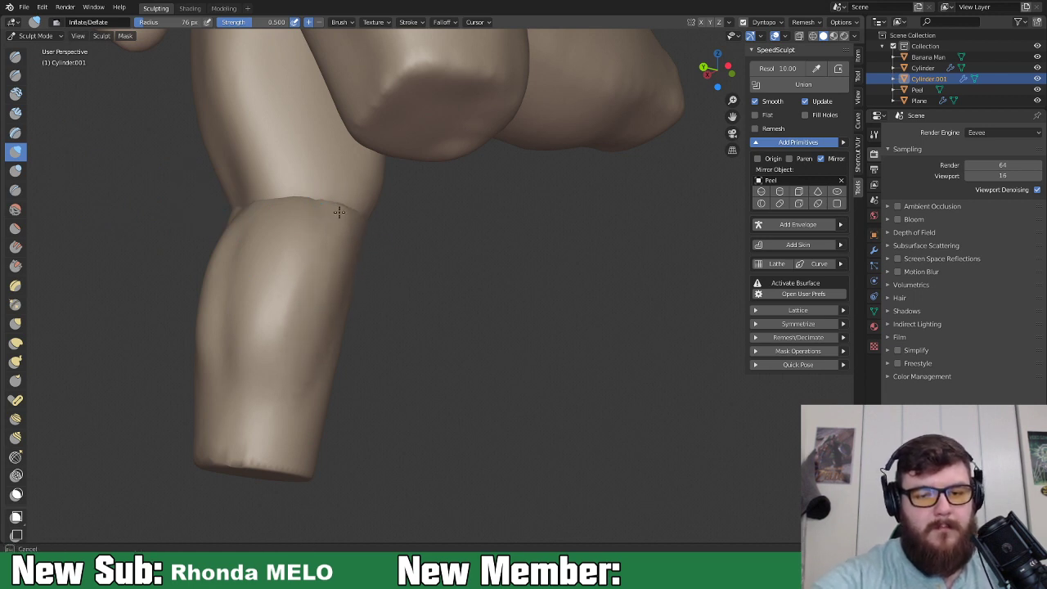
{"action": "middle_click_drag", "start_coordinate": [208, 355], "coordinate": [444, 261]}
{"action": "mouse_move", "coordinate": [323, 242]}
{"action": "left_mouse_down"}
{"action": "mouse_move", "coordinate": [320, 362]}
{"action": "mouse_move", "coordinate": [311, 290]}
{"action": "left_mouse_up"}
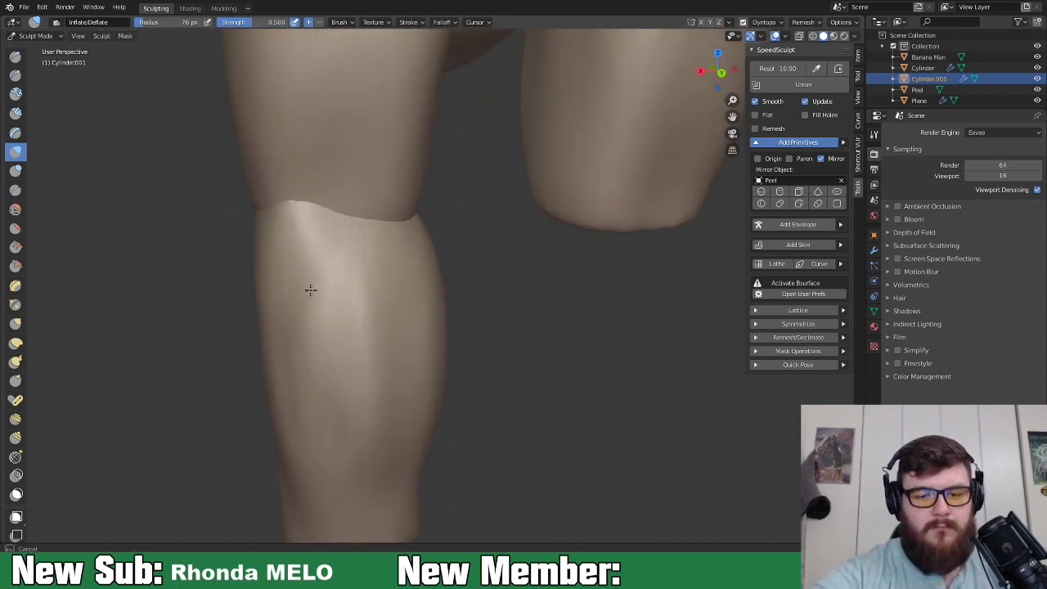
Swell the upper back of the calf with the Inflate/Deflate brush at 136 px radius.
{"action": "key", "text": "f"}
{"action": "left_click", "coordinate": [393, 350]}
{"action": "mouse_move", "coordinate": [380, 292]}
{"action": "left_mouse_down"}
{"action": "mouse_move", "coordinate": [409, 414]}
{"action": "mouse_move", "coordinate": [424, 299]}
{"action": "left_mouse_up"}
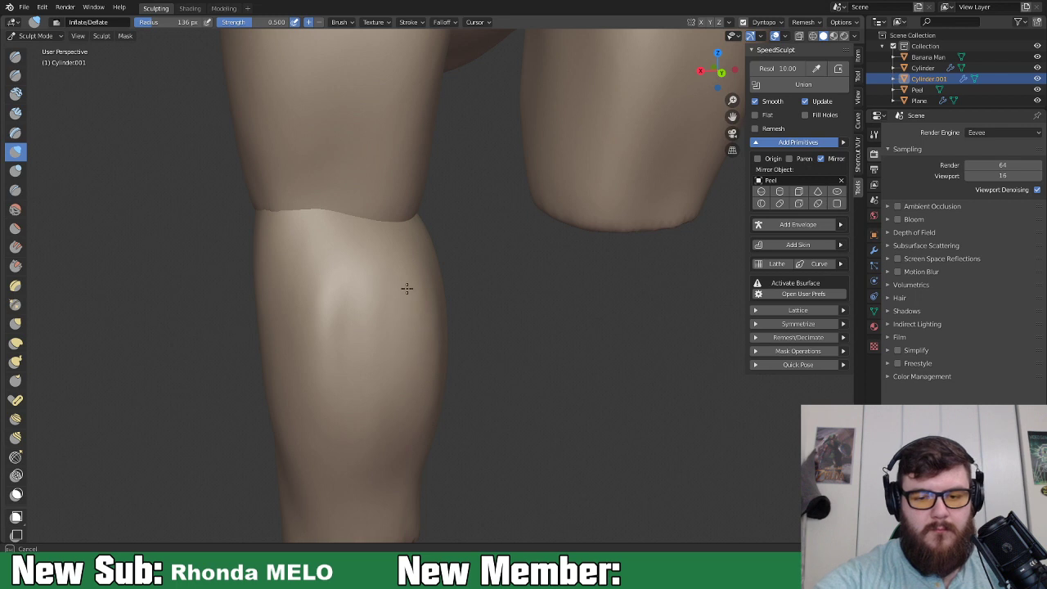
From the side, slim the back of the calf and the ankle with the Grab brush at 136 px radius.
{"action": "scroll", "coordinate": [352, 405], "scroll_direction": "down", "scroll_amount": 5}
{"action": "middle_click_drag", "start_coordinate": [327, 385], "coordinate": [458, 383]}
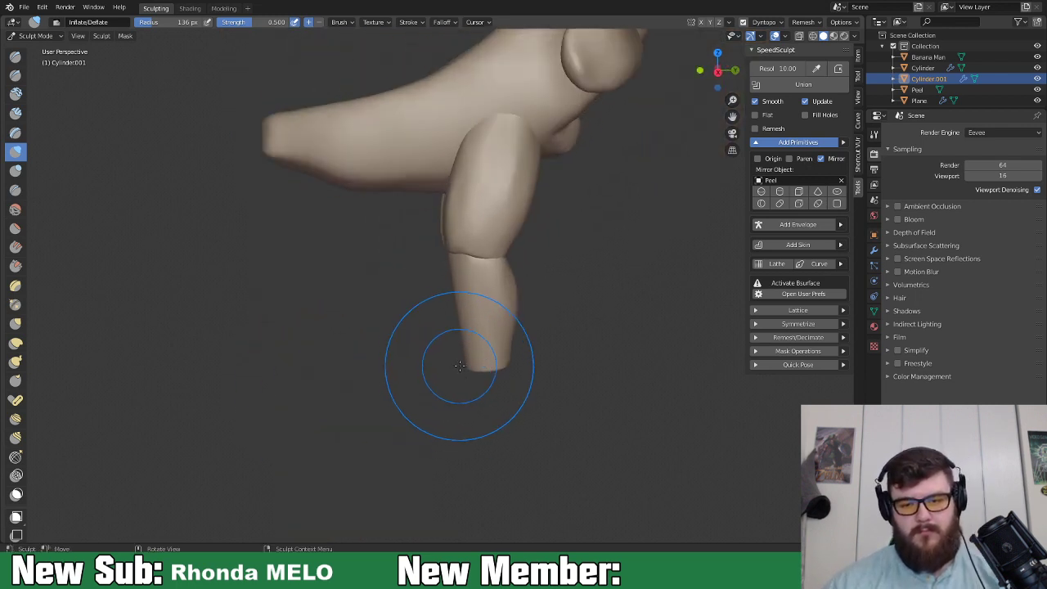
{"action": "scroll", "coordinate": [458, 368], "scroll_direction": "up", "scroll_amount": 2}
{"action": "scroll", "coordinate": [499, 327], "scroll_direction": "up", "scroll_amount": 2}
{"action": "key", "text": "g"}
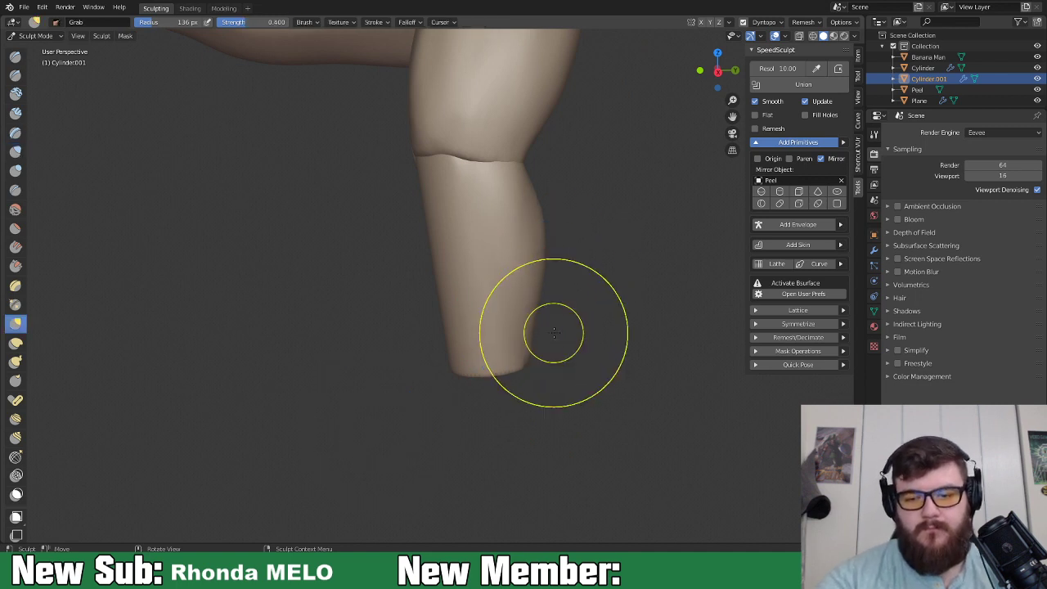
{"action": "mouse_move", "coordinate": [530, 325]}
{"action": "left_mouse_down"}
{"action": "mouse_move", "coordinate": [521, 325]}
{"action": "mouse_move", "coordinate": [529, 291]}
{"action": "left_mouse_up"}
{"action": "left_click_drag", "start_coordinate": [541, 267], "coordinate": [534, 258]}
{"action": "left_click_drag", "start_coordinate": [522, 325], "coordinate": [521, 324]}
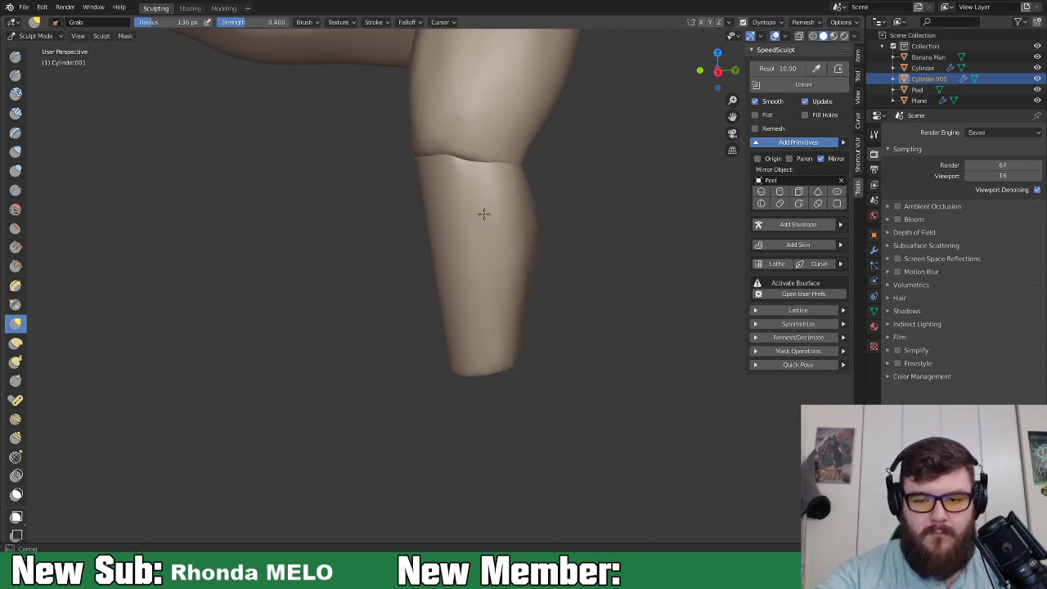
Build up muscle along the outer side and back of the lower leg with Clay Strips at 93 px radius.
{"action": "middle_click_drag", "start_coordinate": [543, 385], "coordinate": [656, 386]}
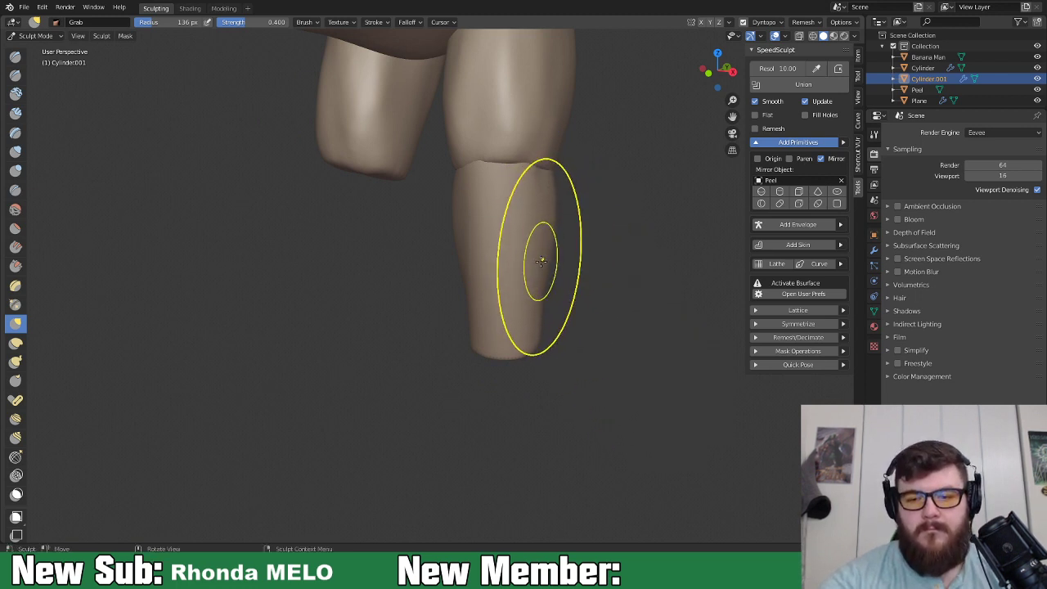
{"action": "middle_click_drag", "start_coordinate": [545, 256], "coordinate": [510, 245]}
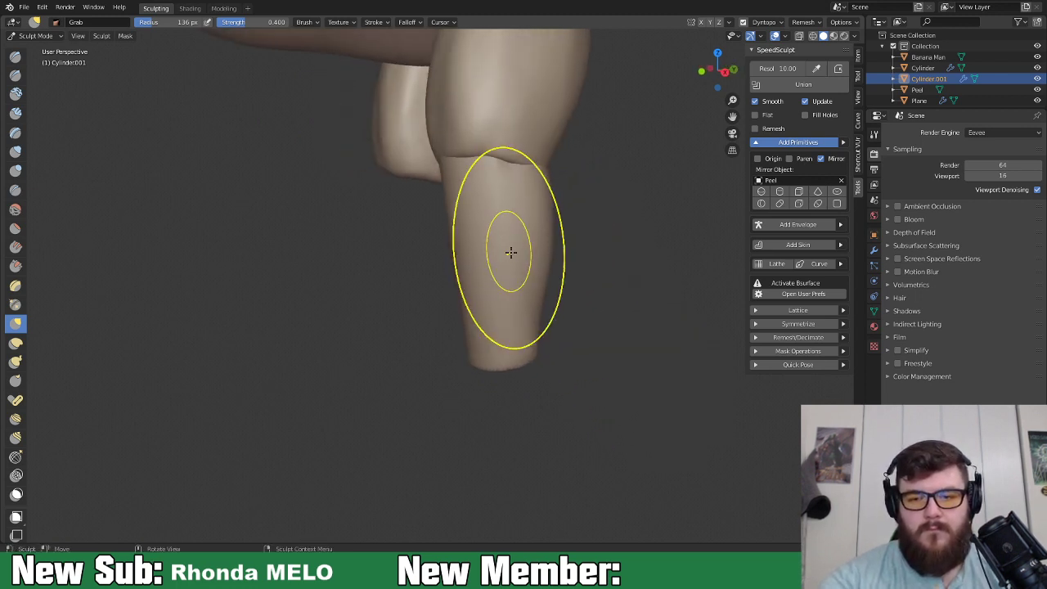
{"action": "left_click", "coordinate": [15, 113]}
{"action": "key", "text": "f"}
{"action": "left_click", "coordinate": [481, 260]}
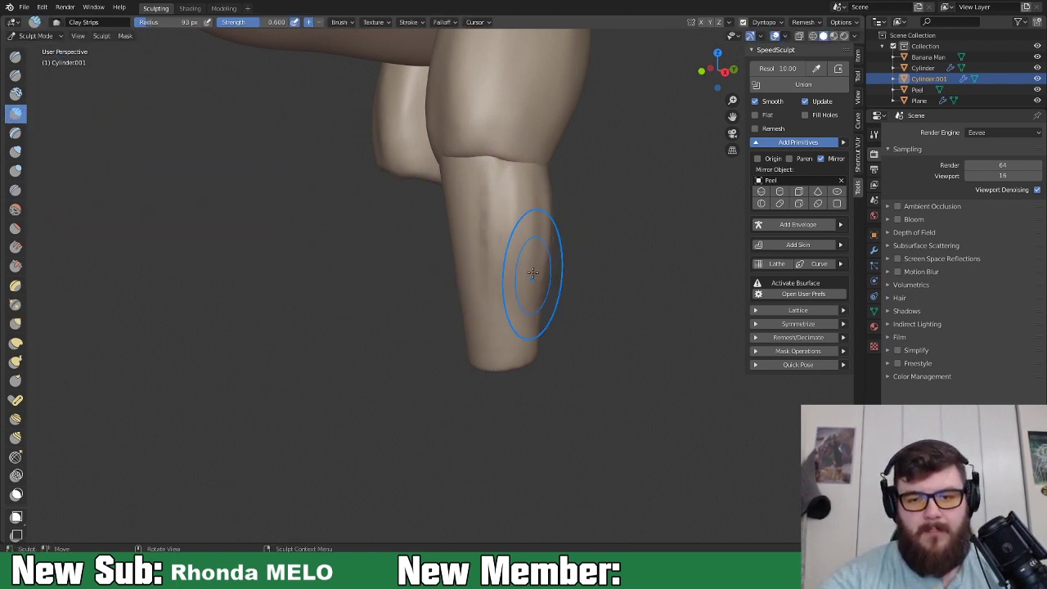
{"action": "middle_click_drag", "start_coordinate": [513, 245], "coordinate": [499, 206]}
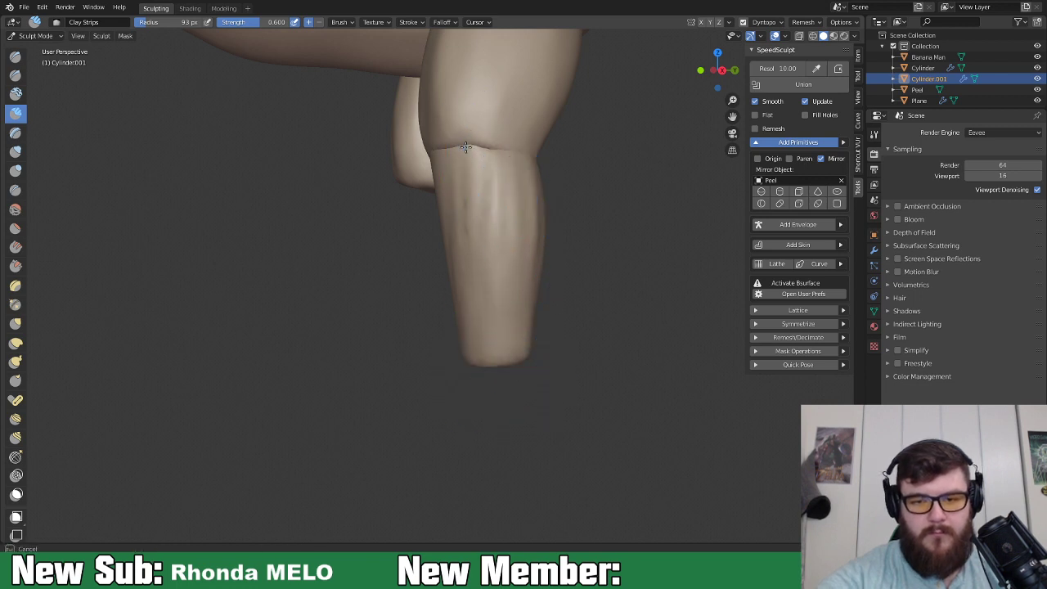
{"action": "mouse_move", "coordinate": [524, 345]}
{"action": "middle_mouse_down"}
{"action": "mouse_move", "coordinate": [470, 350]}
{"action": "mouse_move", "coordinate": [525, 345]}
{"action": "mouse_move", "coordinate": [551, 320]}
{"action": "mouse_move", "coordinate": [492, 301]}
{"action": "middle_mouse_up"}
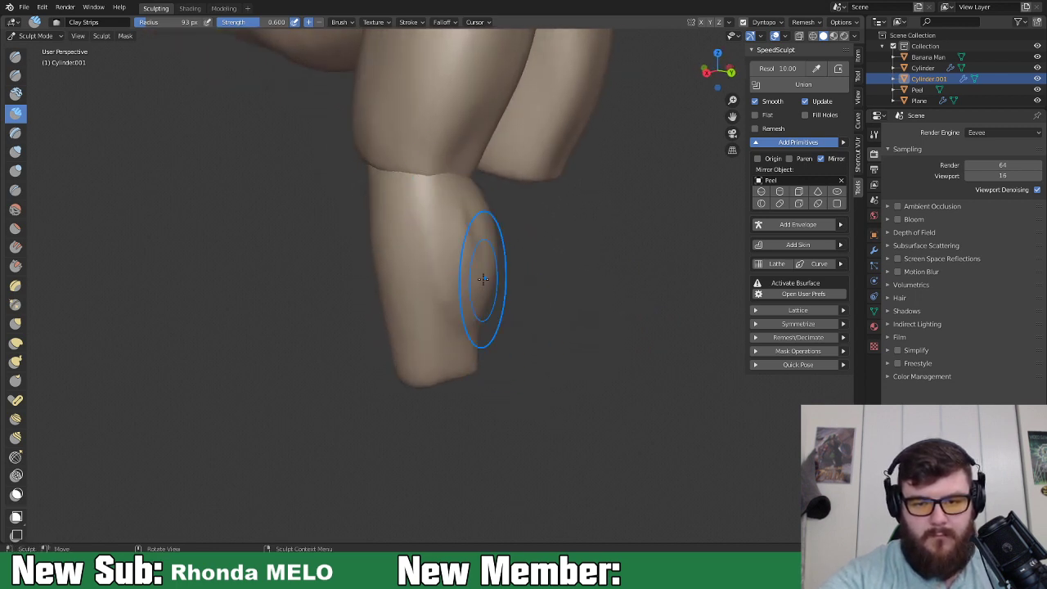
{"action": "middle_click_drag", "start_coordinate": [498, 230], "coordinate": [381, 172]}
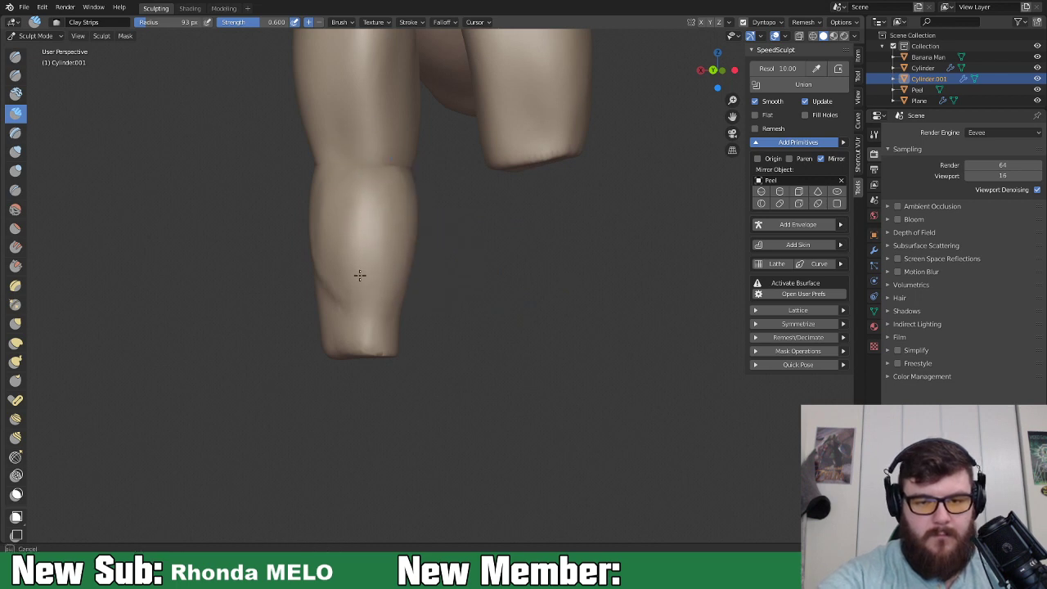
Narrow the ankle from both sides with the Grab brush at 134 px radius.
{"action": "middle_click_drag", "start_coordinate": [378, 337], "coordinate": [600, 325]}
{"action": "key", "text": "g"}
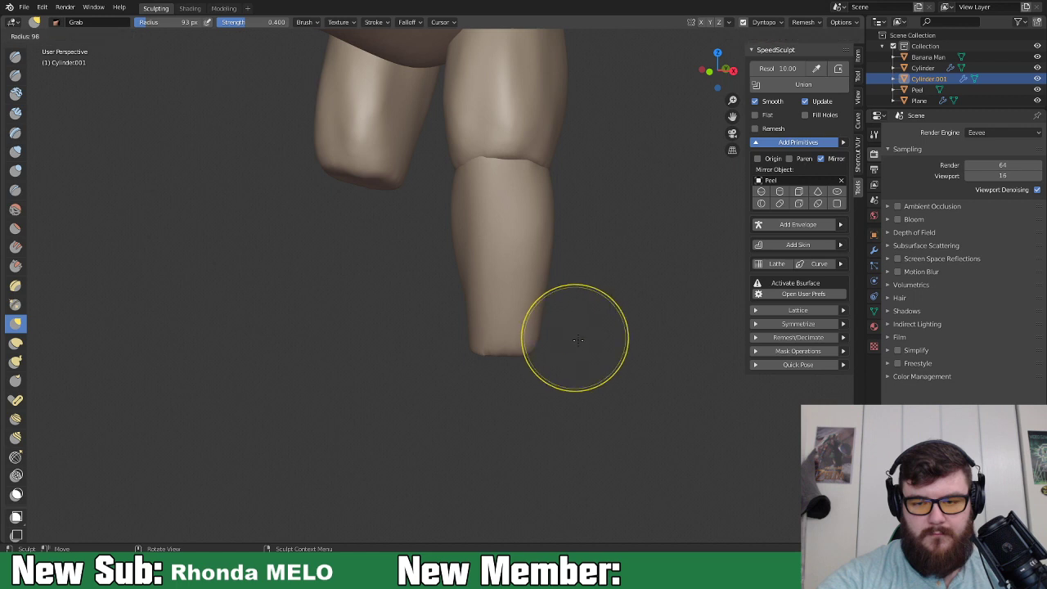
{"action": "left_click_drag", "start_coordinate": [455, 332], "coordinate": [481, 338]}
{"action": "mouse_move", "coordinate": [548, 338]}
{"action": "left_mouse_down"}
{"action": "mouse_move", "coordinate": [480, 347]}
{"action": "mouse_move", "coordinate": [514, 345]}
{"action": "left_mouse_up"}
{"action": "mouse_move", "coordinate": [515, 346]}
{"action": "middle_mouse_down"}
{"action": "mouse_move", "coordinate": [467, 346]}
{"action": "mouse_move", "coordinate": [526, 338]}
{"action": "mouse_move", "coordinate": [401, 374]}
{"action": "mouse_move", "coordinate": [409, 362]}
{"action": "middle_mouse_up"}
{"action": "mouse_move", "coordinate": [424, 316]}
{"action": "middle_mouse_down"}
{"action": "mouse_move", "coordinate": [428, 339]}
{"action": "mouse_move", "coordinate": [461, 358]}
{"action": "mouse_move", "coordinate": [425, 339]}
{"action": "mouse_move", "coordinate": [509, 334]}
{"action": "middle_mouse_up"}
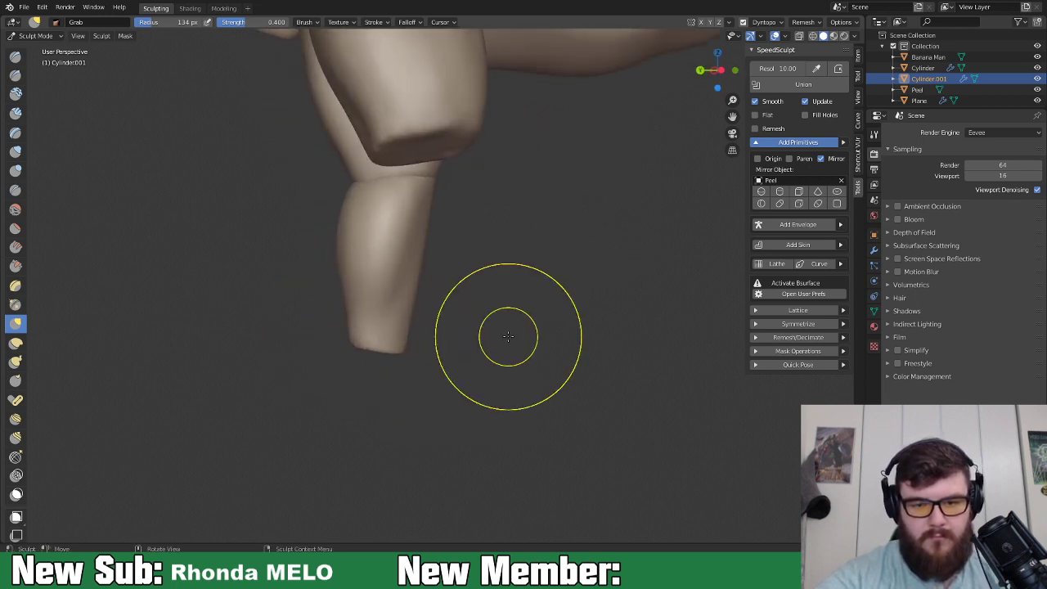
Refine the ankle end of the lower leg with Clay Strips at 77 px radius.
{"action": "left_click", "coordinate": [15, 113]}
{"action": "middle_click_drag", "start_coordinate": [374, 280], "coordinate": [378, 316]}
{"action": "key", "text": "f"}
{"action": "left_click", "coordinate": [378, 308]}
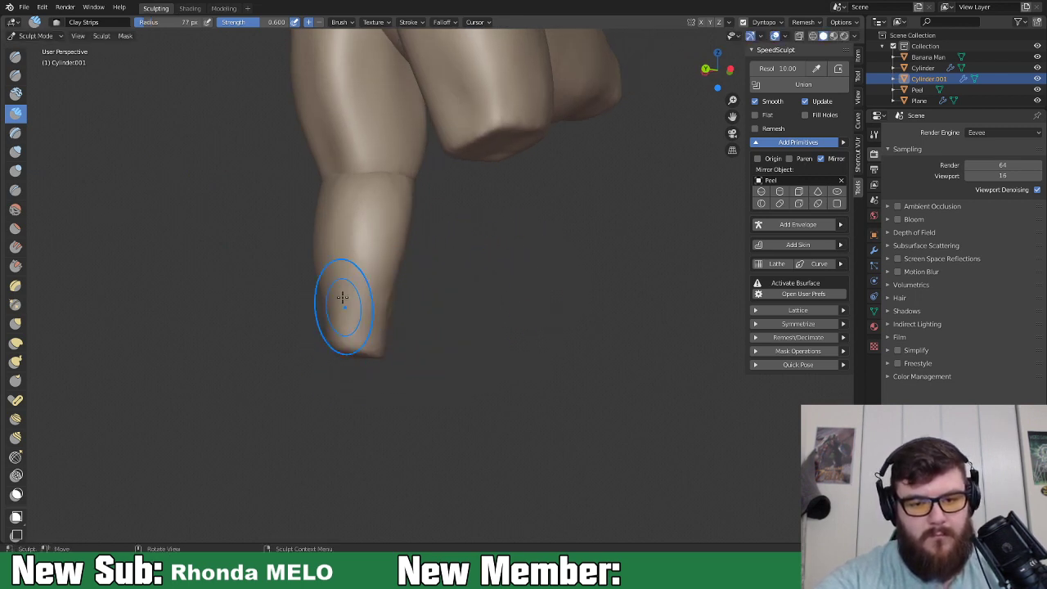
{"action": "left_click_drag", "start_coordinate": [325, 303], "coordinate": [343, 380]}
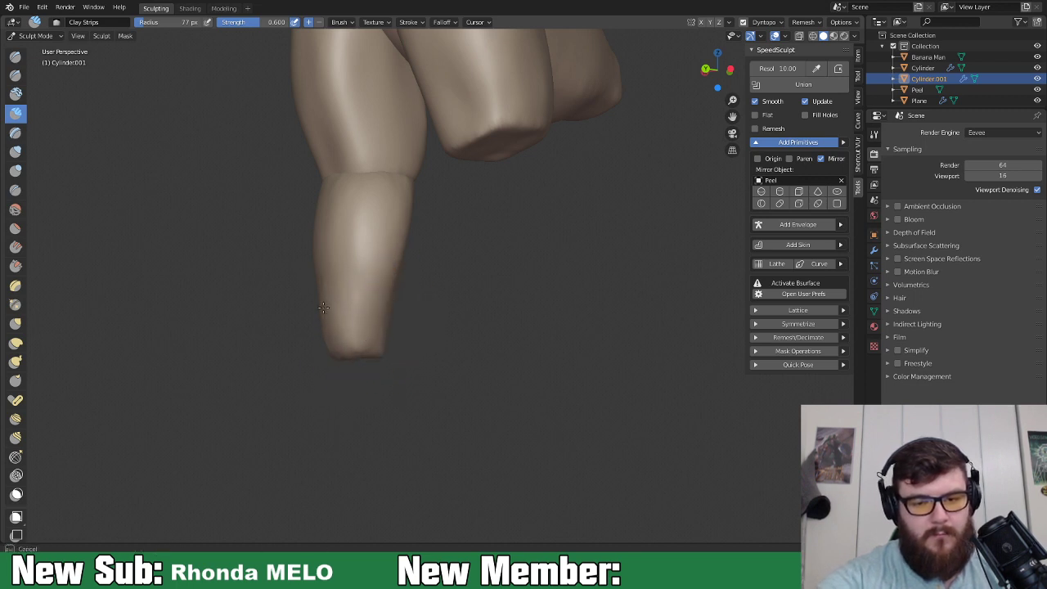
{"action": "mouse_move", "coordinate": [363, 363]}
{"action": "middle_mouse_down"}
{"action": "mouse_move", "coordinate": [584, 368]}
{"action": "mouse_move", "coordinate": [545, 314]}
{"action": "middle_mouse_up"}
{"action": "middle_click_drag", "start_coordinate": [533, 352], "coordinate": [600, 348]}
Switch the lower-leg object from Sculpt Mode to Object Mode.
{"action": "scroll", "coordinate": [233, 336], "scroll_direction": "down", "scroll_amount": 5}
{"action": "mouse_move", "coordinate": [295, 367]}
{"action": "middle_mouse_down"}
{"action": "mouse_move", "coordinate": [314, 391]}
{"action": "mouse_move", "coordinate": [376, 387]}
{"action": "mouse_move", "coordinate": [343, 389]}
{"action": "mouse_move", "coordinate": [423, 368]}
{"action": "mouse_move", "coordinate": [442, 413]}
{"action": "mouse_move", "coordinate": [564, 397]}
{"action": "mouse_move", "coordinate": [384, 399]}
{"action": "mouse_move", "coordinate": [547, 413]}
{"action": "mouse_move", "coordinate": [458, 405]}
{"action": "mouse_move", "coordinate": [224, 206]}
{"action": "middle_mouse_up"}
{"action": "scroll", "coordinate": [450, 404], "scroll_direction": "up", "scroll_amount": 3}
{"action": "scroll", "coordinate": [450, 405], "scroll_direction": "down", "scroll_amount": 3}
{"action": "left_click", "coordinate": [33, 35]}
{"action": "left_click", "coordinate": [31, 49]}
Examine the whole character from the front and judge the lower legs against the body's proportions.
{"action": "middle_click_drag", "start_coordinate": [344, 308], "coordinate": [511, 357]}
{"action": "scroll", "coordinate": [522, 401], "scroll_direction": "up", "scroll_amount": 3}
{"action": "scroll", "coordinate": [492, 379], "scroll_direction": "up", "scroll_amount": 2}
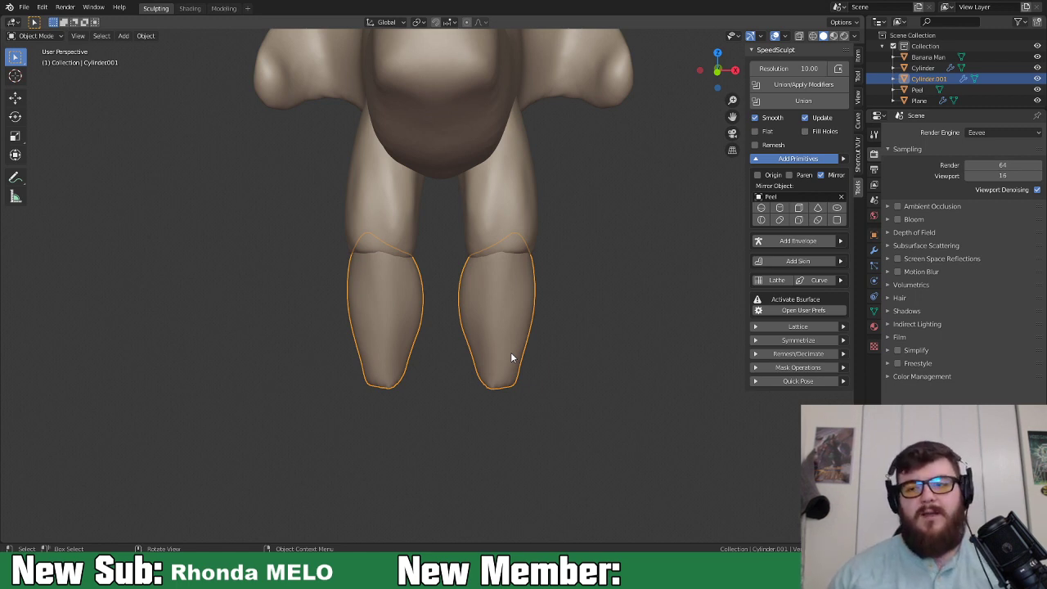
{"action": "scroll", "coordinate": [610, 376], "scroll_direction": "down", "scroll_amount": 4}
{"action": "middle_click_drag", "start_coordinate": [610, 376], "coordinate": [577, 321]}
{"action": "scroll", "coordinate": [518, 330], "scroll_direction": "up", "scroll_amount": 3}
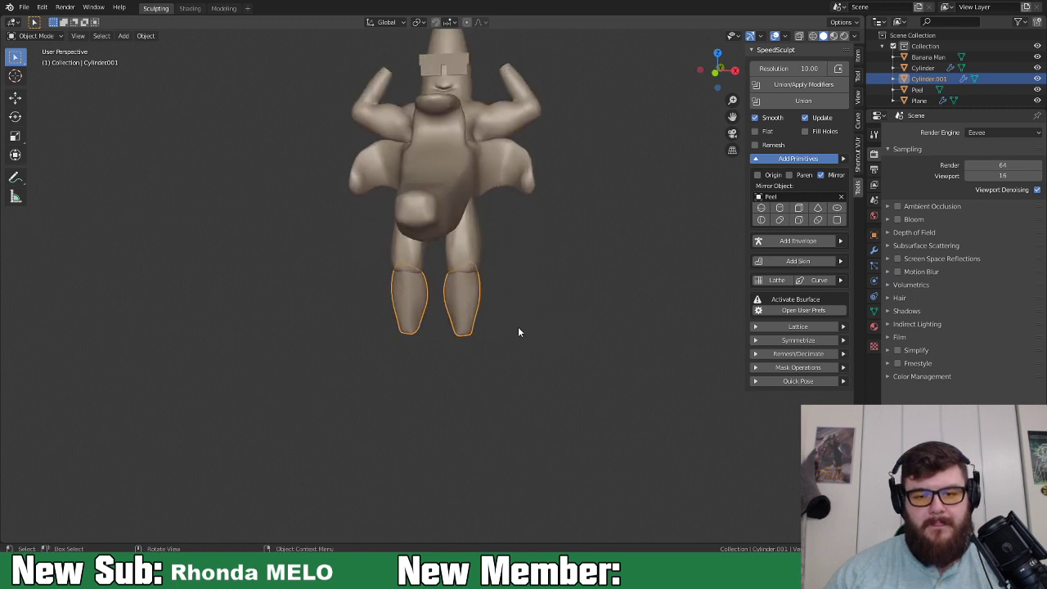
{"action": "scroll", "coordinate": [543, 422], "scroll_direction": "up", "scroll_amount": 2}
{"action": "middle_click_drag", "start_coordinate": [547, 428], "coordinate": [510, 322], "text": "shift"}
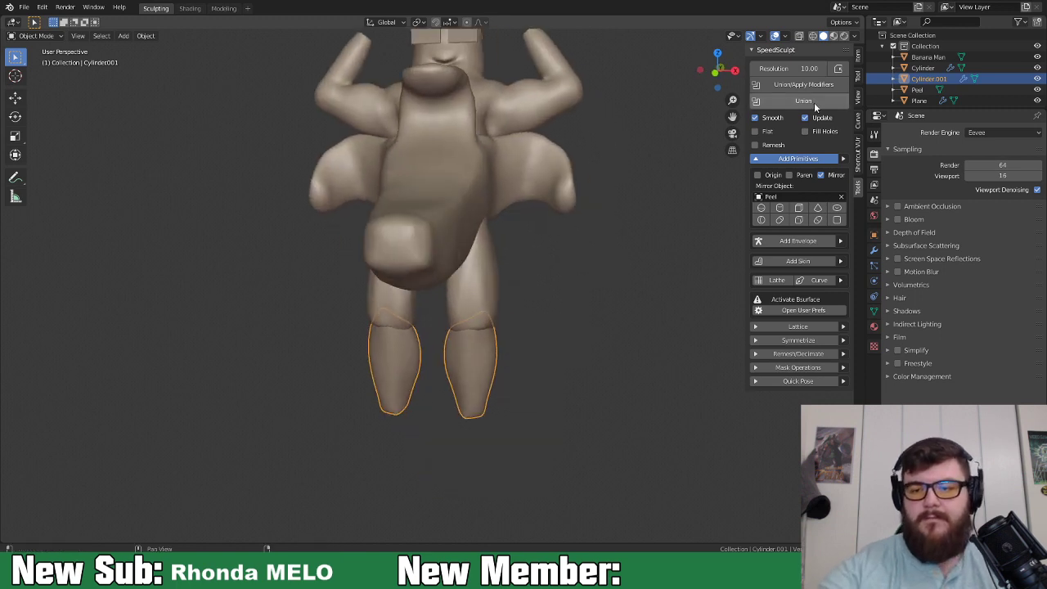
Add a mirrored cube primitive, scale it down and position it directly beneath the ankles as an ankle block.
{"action": "left_click", "coordinate": [798, 209]}
{"action": "left_click", "coordinate": [472, 433]}
{"action": "middle_click_drag", "start_coordinate": [536, 440], "coordinate": [561, 451]}
{"action": "key", "text": "s"}
{"action": "left_click", "coordinate": [463, 452]}
{"action": "key", "text": "g"}
{"action": "left_click", "coordinate": [512, 444]}
{"action": "middle_click_drag", "start_coordinate": [513, 443], "coordinate": [619, 330]}
{"action": "key", "text": "g"}
{"action": "left_click", "coordinate": [573, 433]}
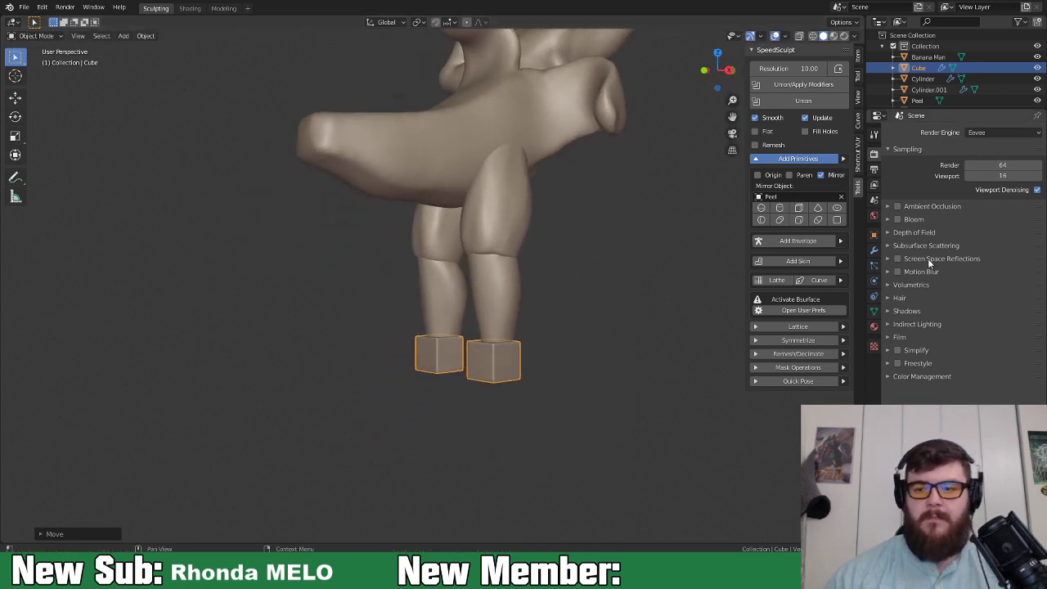
Add a second mirrored cube primitive below the ankle blocks and scale it down for the feet.
{"action": "scroll", "coordinate": [624, 382], "scroll_direction": "up", "scroll_amount": 1}
{"action": "scroll", "coordinate": [617, 375], "scroll_direction": "up", "scroll_amount": 1}
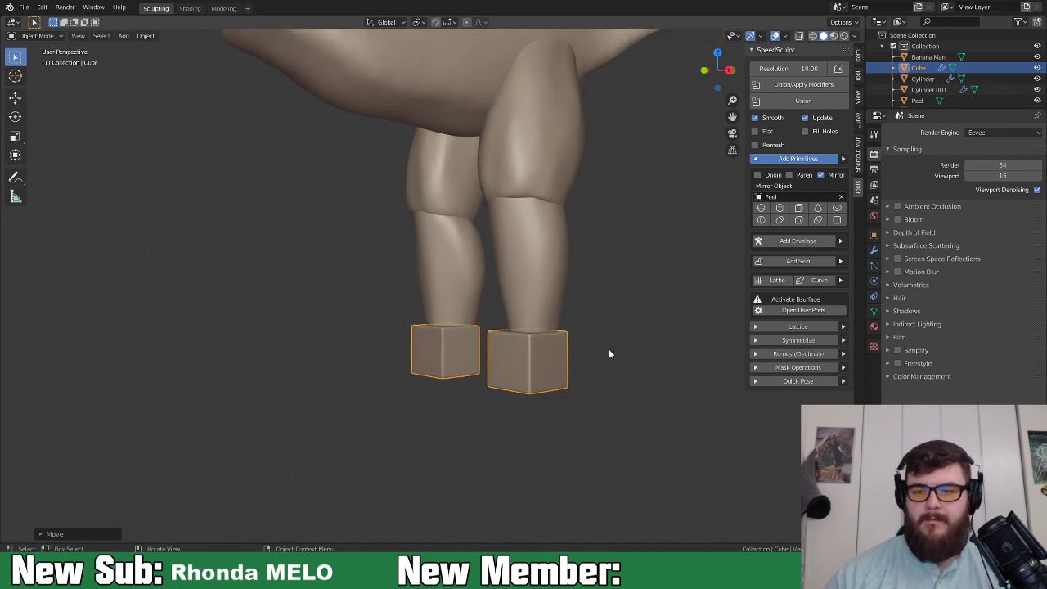
{"action": "left_click", "coordinate": [799, 209]}
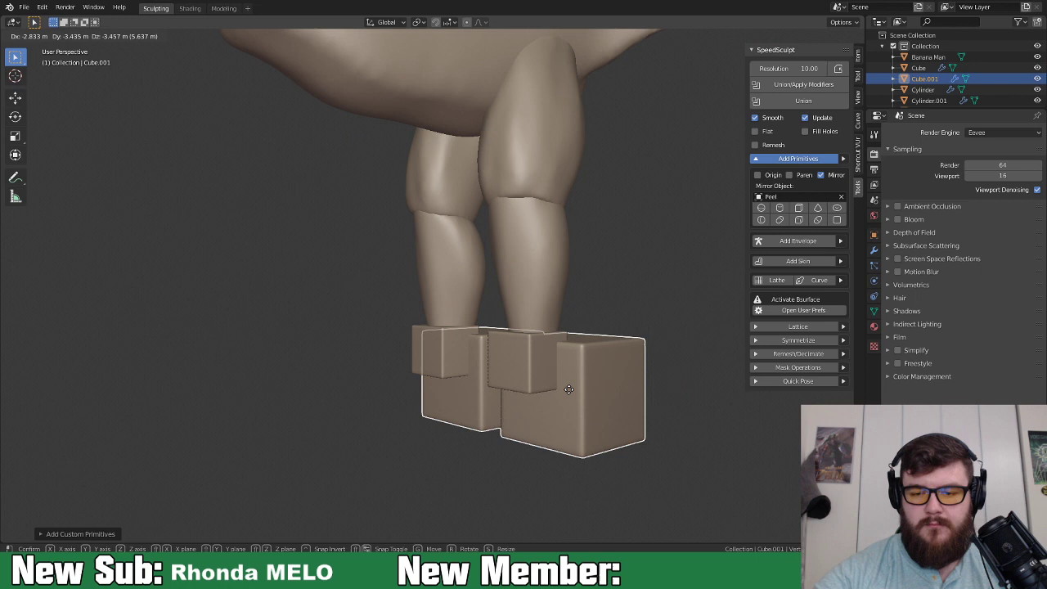
{"action": "left_click", "coordinate": [575, 405]}
{"action": "middle_click_drag", "start_coordinate": [575, 405], "coordinate": [599, 380]}
{"action": "key", "text": "s"}
{"action": "left_click", "coordinate": [619, 416]}
In the right side view, move the foot cube under the ankle block and stretch it along Y to foot length.
{"action": "key", "text": "KP_3"}
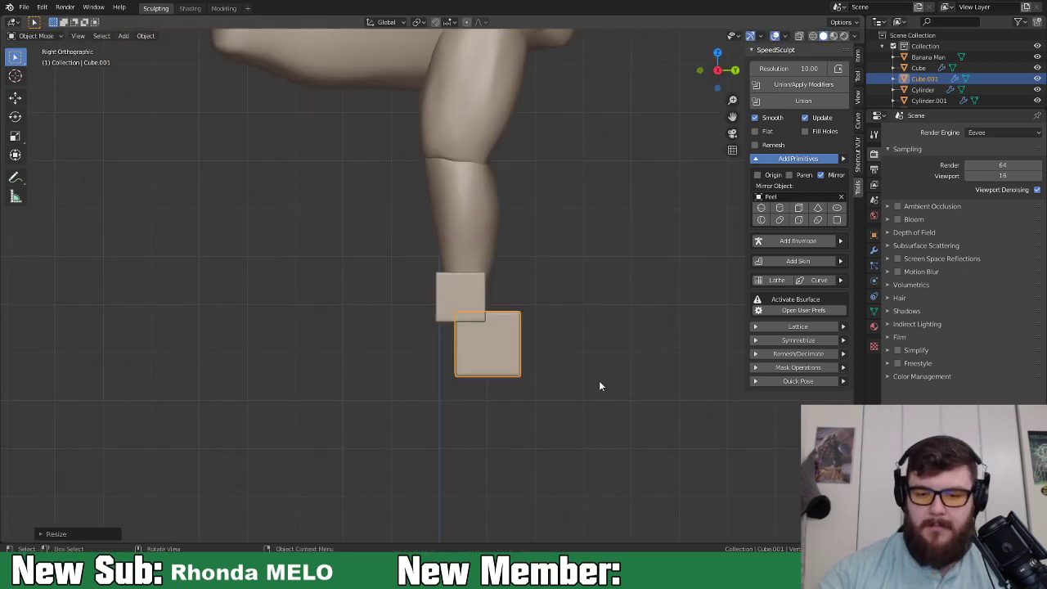
{"action": "key", "text": "g"}
{"action": "left_click", "coordinate": [515, 351]}
{"action": "key", "text": "s"}
{"action": "key", "text": "y"}
{"action": "left_click", "coordinate": [554, 363]}
Move the foot cubes apart along X to line up with the ankle blocks, and flatten them along Z.
{"action": "middle_click_drag", "start_coordinate": [555, 366], "coordinate": [646, 417]}
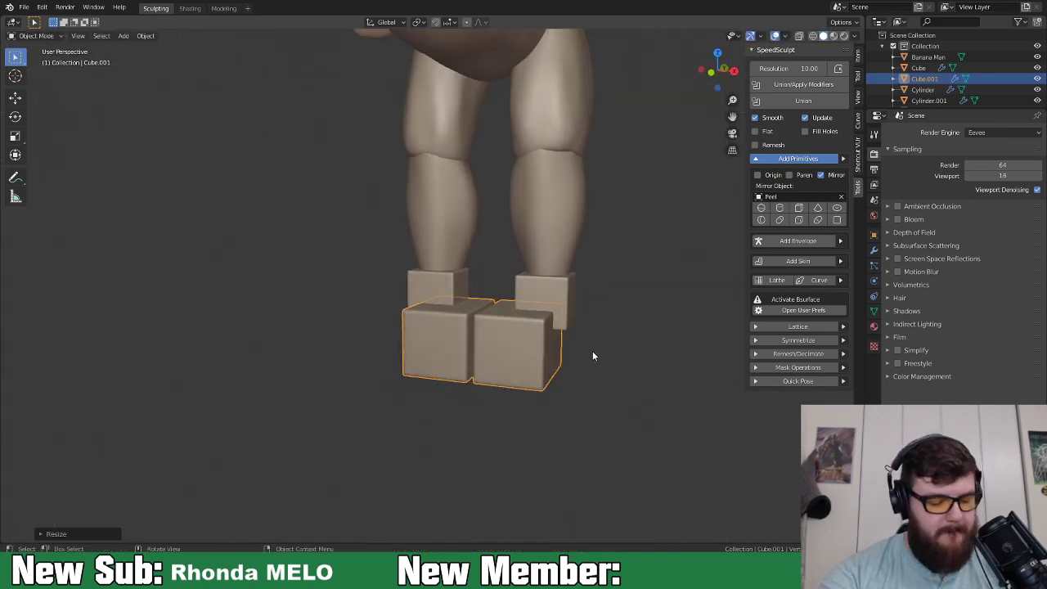
{"action": "key", "text": "g"}
{"action": "key", "text": "x"}
{"action": "left_click", "coordinate": [614, 358]}
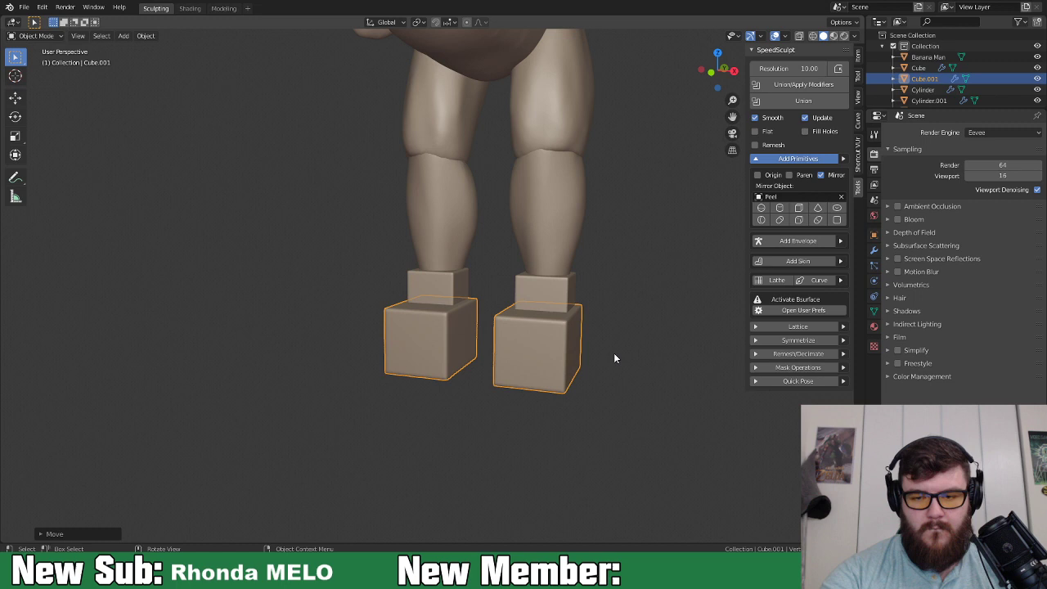
{"action": "middle_click_drag", "start_coordinate": [618, 359], "coordinate": [564, 345]}
{"action": "key", "text": "s"}
{"action": "key", "text": "z"}
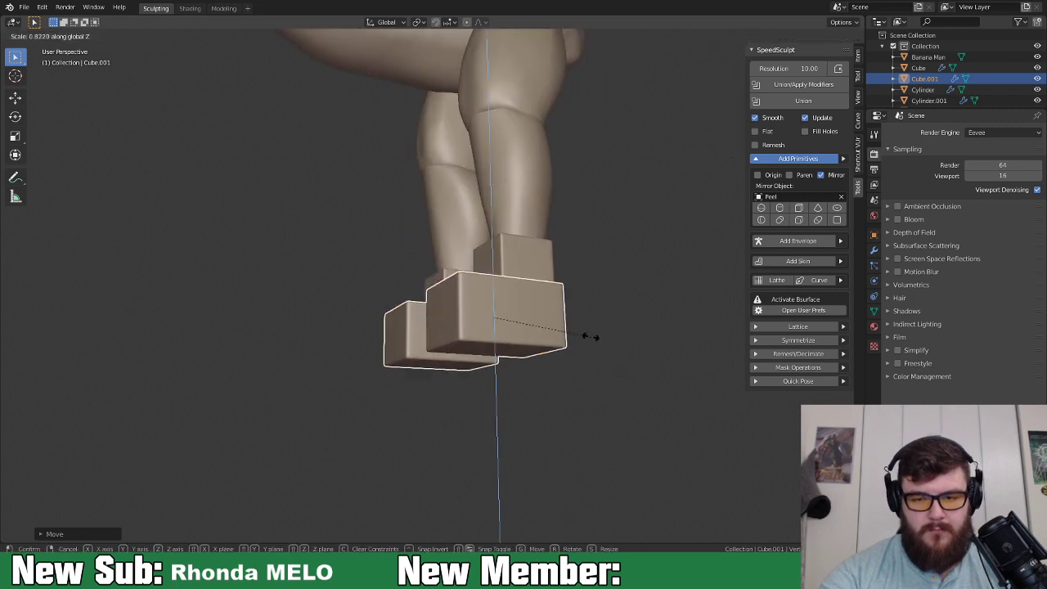
{"action": "left_click", "coordinate": [556, 303]}
Merge the ankle and foot cubes into one mesh with the SpeedSculpt Union.
{"action": "middle_click_drag", "start_coordinate": [561, 303], "coordinate": [538, 359]}
{"action": "left_click", "coordinate": [497, 353], "text": "shift"}
{"action": "middle_click_drag", "start_coordinate": [564, 393], "coordinate": [623, 365]}
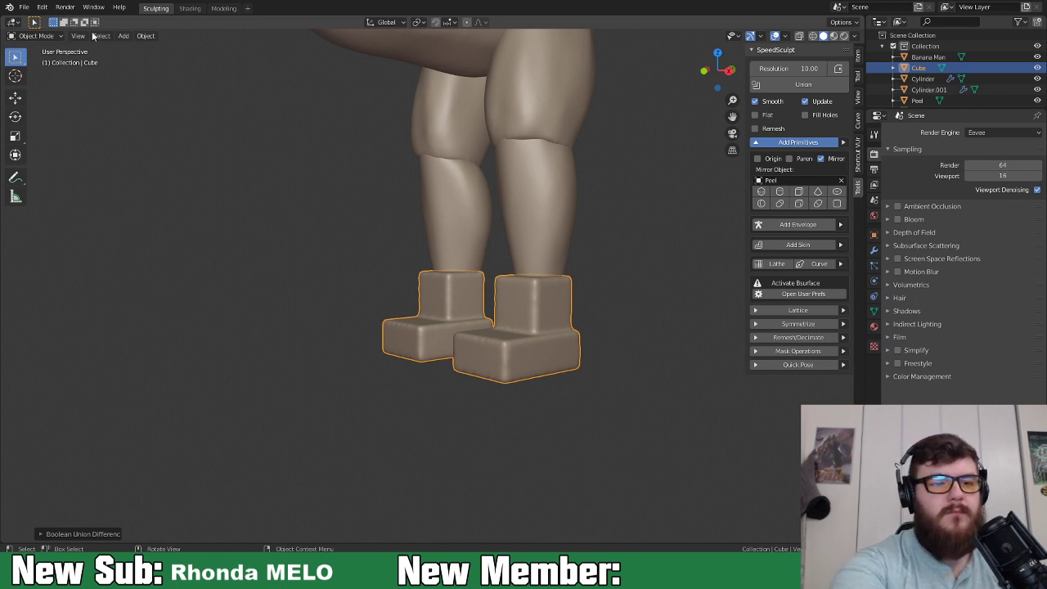
Enter Sculpt Mode on the merged foot mesh and enable Dyntopo.
{"action": "left_click", "coordinate": [36, 36]}
{"action": "left_click", "coordinate": [62, 75]}
{"action": "middle_click_drag", "start_coordinate": [526, 222], "coordinate": [639, 274]}
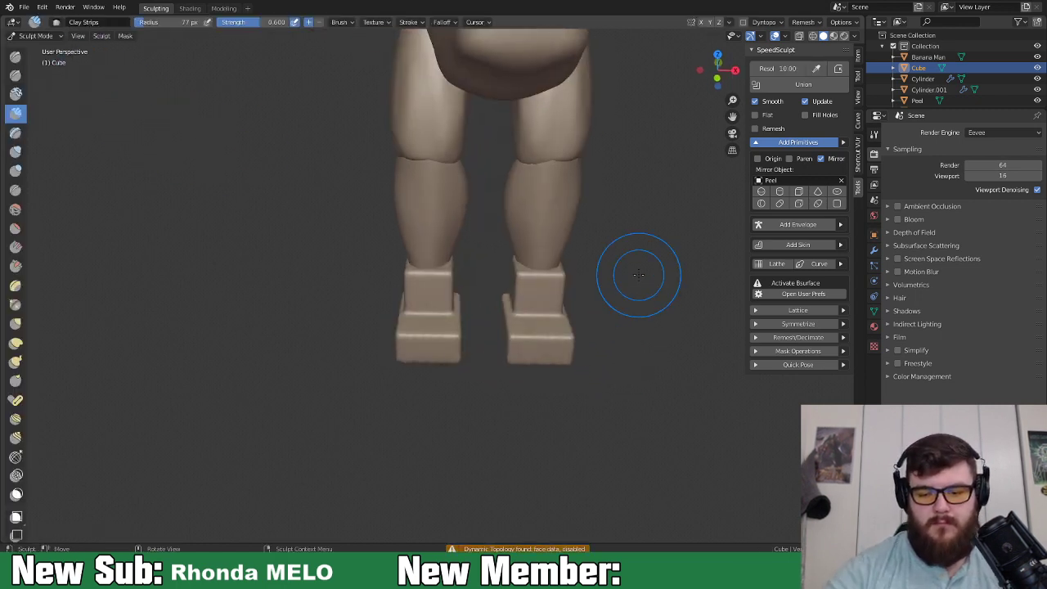
{"action": "left_click", "coordinate": [742, 22]}
{"action": "left_click", "coordinate": [777, 75]}
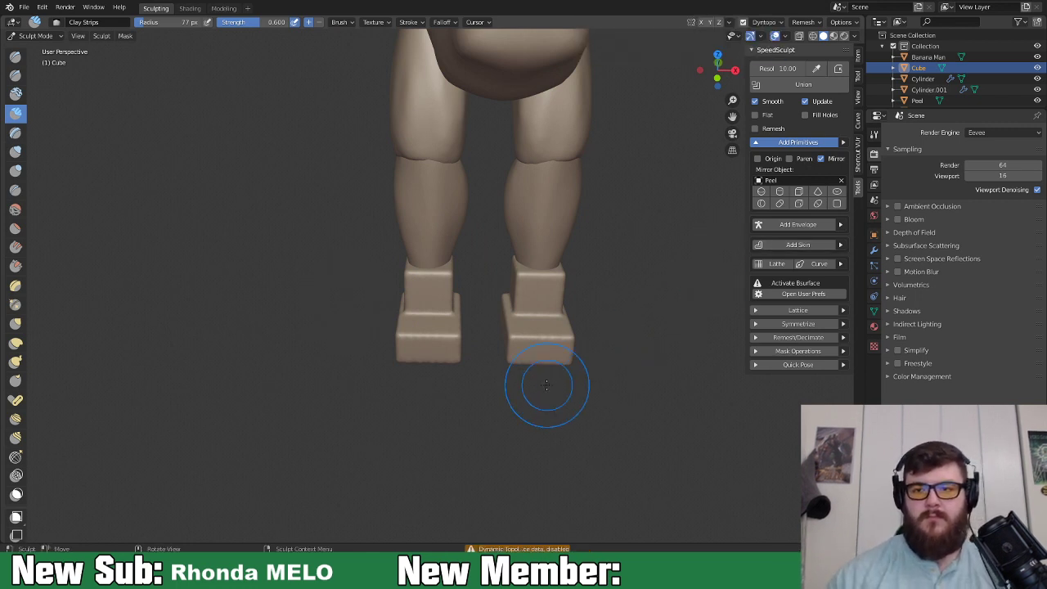
Narrow the ankle block and pull in the sides of one foot with Snake Hook at 144 px radius.
{"action": "scroll", "coordinate": [558, 383], "scroll_direction": "up", "scroll_amount": 3}
{"action": "middle_click_drag", "start_coordinate": [556, 378], "coordinate": [475, 376], "text": "shift"}
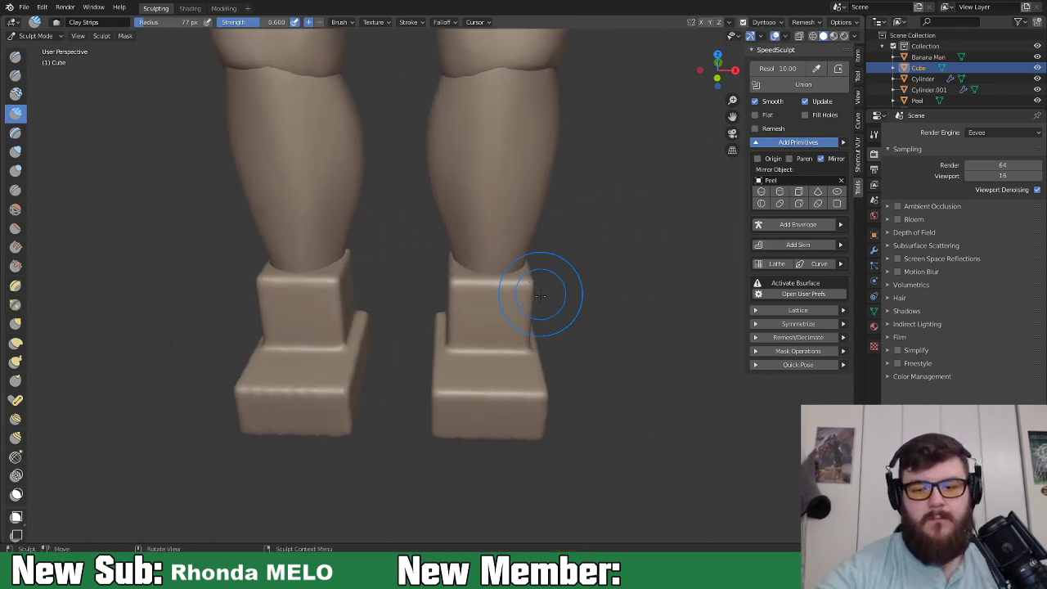
{"action": "key", "text": "k"}
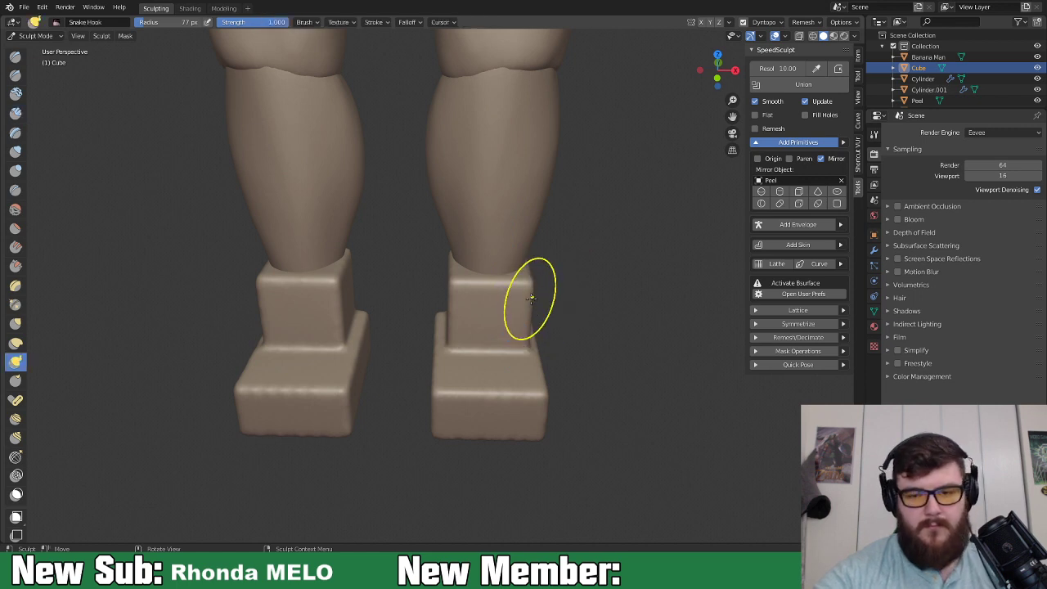
{"action": "key", "text": "f"}
{"action": "left_click", "coordinate": [568, 296]}
{"action": "left_click_drag", "start_coordinate": [530, 298], "coordinate": [523, 309]}
{"action": "left_click_drag", "start_coordinate": [444, 284], "coordinate": [456, 273]}
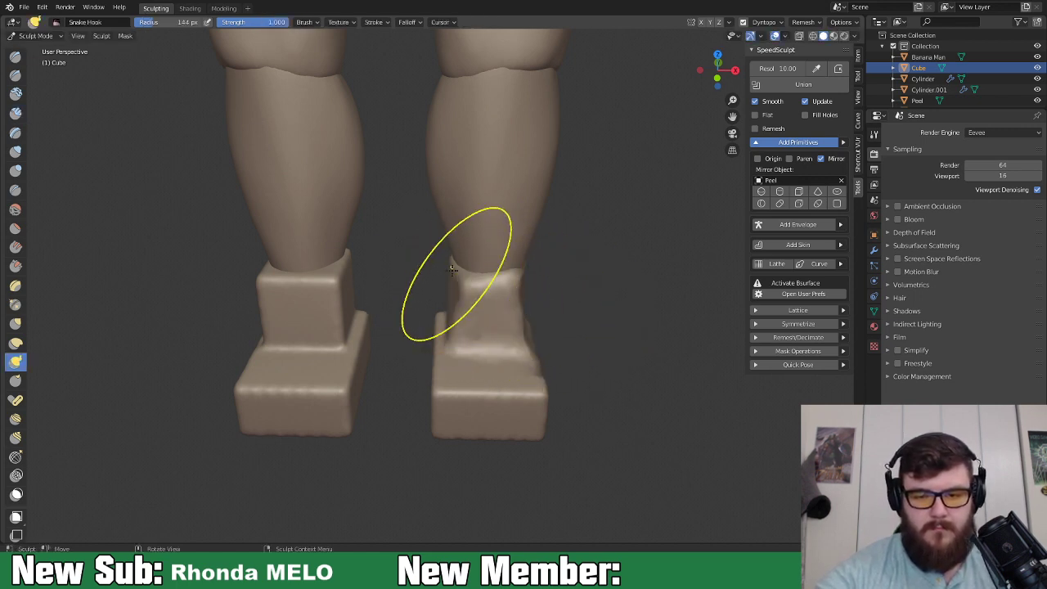
{"action": "left_click_drag", "start_coordinate": [436, 350], "coordinate": [444, 374]}
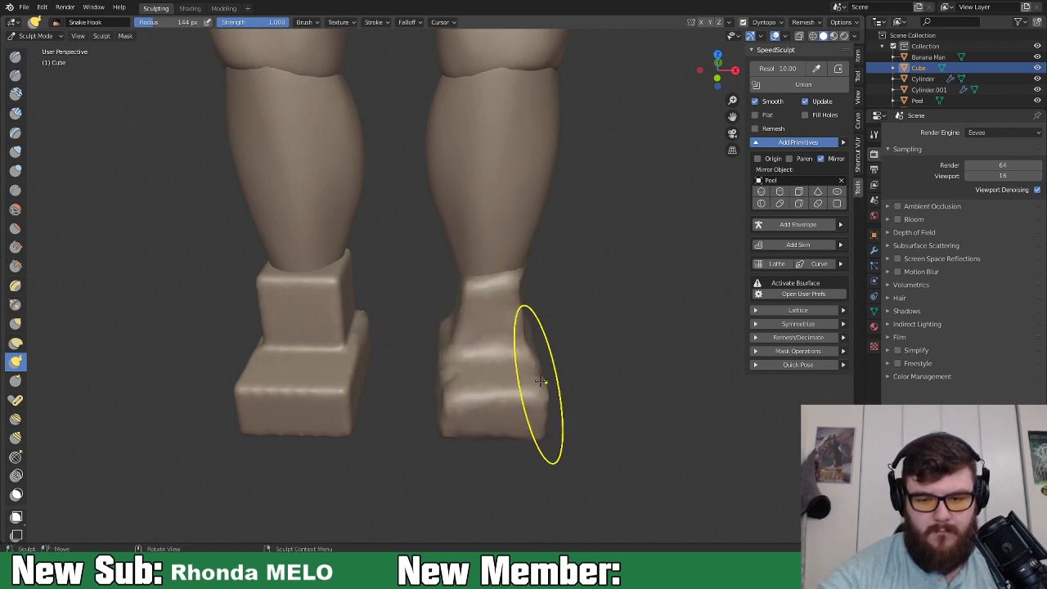
Pull the front of the foot forward into a rounded toe area with Snake Hook at 144 px radius.
{"action": "mouse_move", "coordinate": [496, 409]}
{"action": "middle_mouse_down"}
{"action": "mouse_move", "coordinate": [498, 488]}
{"action": "mouse_move", "coordinate": [468, 413]}
{"action": "mouse_move", "coordinate": [458, 427]}
{"action": "middle_mouse_up"}
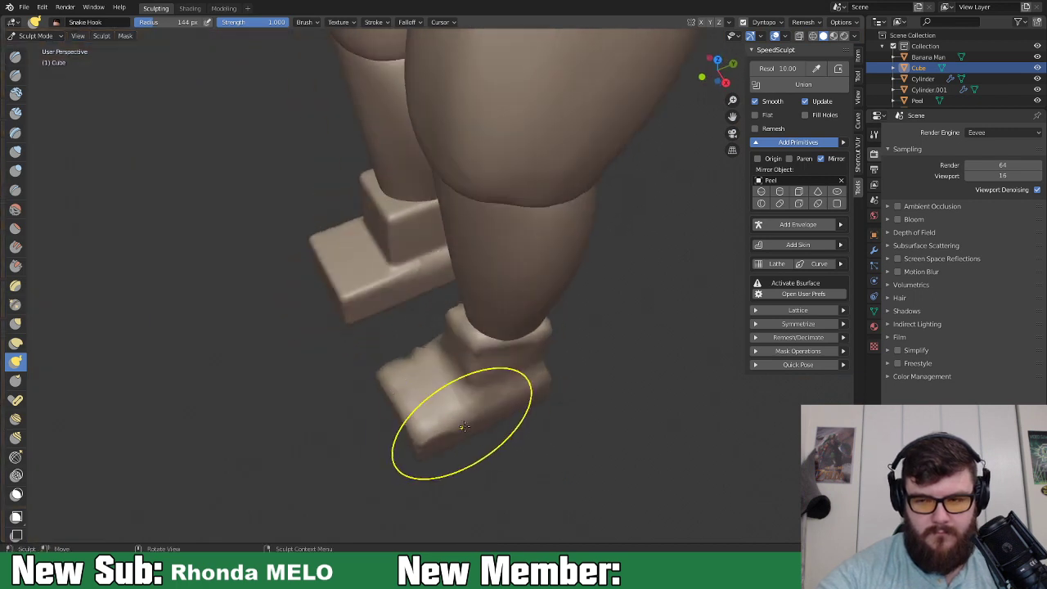
{"action": "mouse_move", "coordinate": [471, 413]}
{"action": "left_mouse_down"}
{"action": "mouse_move", "coordinate": [399, 414]}
{"action": "mouse_move", "coordinate": [417, 449]}
{"action": "left_mouse_up"}
{"action": "left_click_drag", "start_coordinate": [383, 391], "coordinate": [368, 396]}
{"action": "left_click_drag", "start_coordinate": [373, 400], "coordinate": [360, 395]}
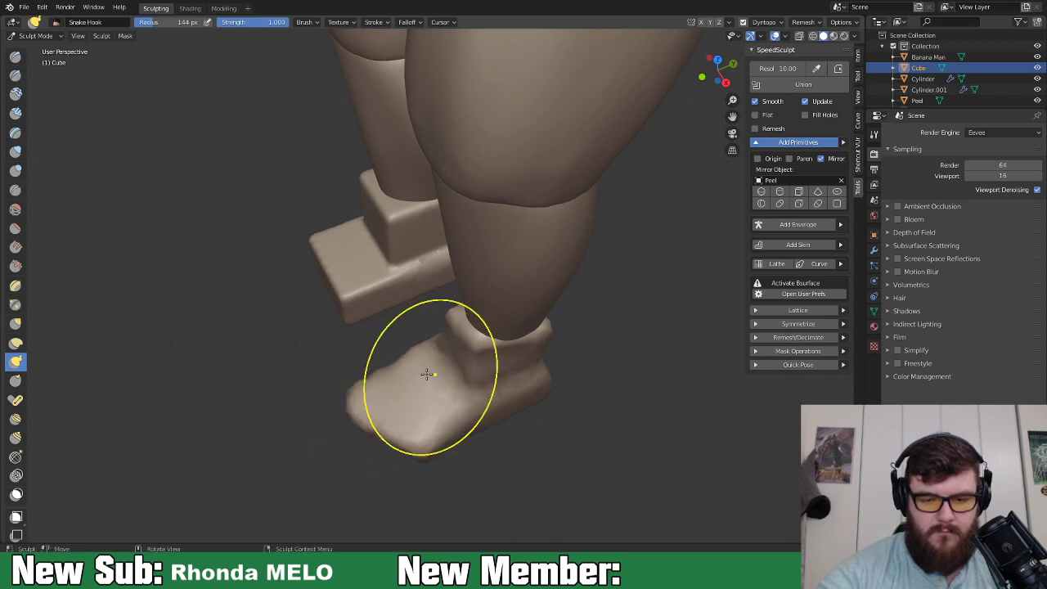
Fill in the outer ankle and instep of the foot with Clay Strips at 101 px radius.
{"action": "middle_click_drag", "start_coordinate": [496, 409], "coordinate": [531, 366]}
{"action": "mouse_move", "coordinate": [475, 350]}
{"action": "middle_mouse_down"}
{"action": "mouse_move", "coordinate": [467, 327]}
{"action": "mouse_move", "coordinate": [508, 296]}
{"action": "middle_mouse_up"}
{"action": "left_click", "coordinate": [16, 113]}
{"action": "key", "text": "f"}
{"action": "left_click", "coordinate": [481, 328]}
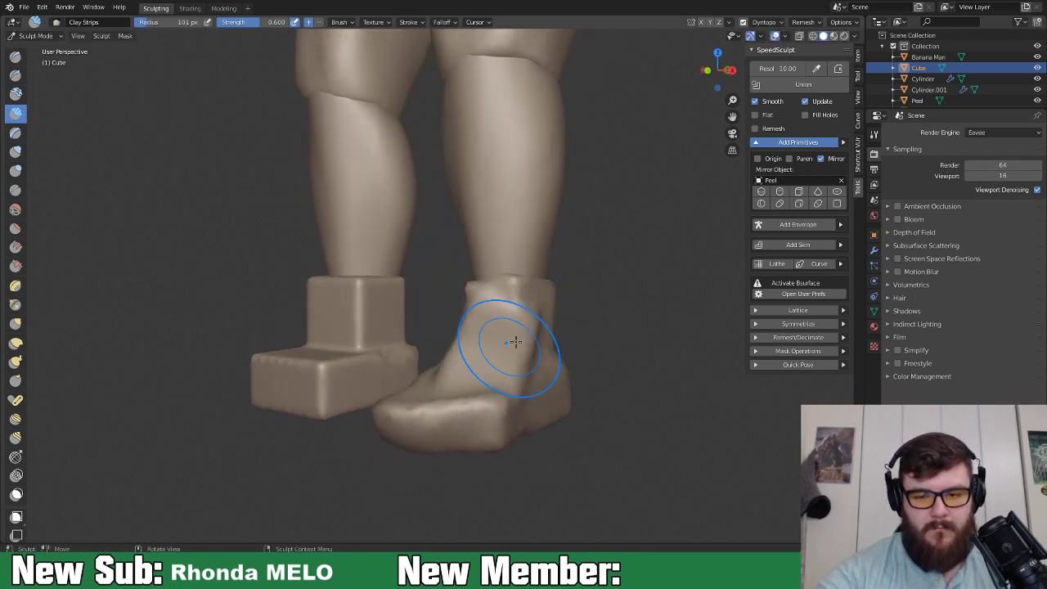
{"action": "middle_click_drag", "start_coordinate": [515, 342], "coordinate": [512, 319]}
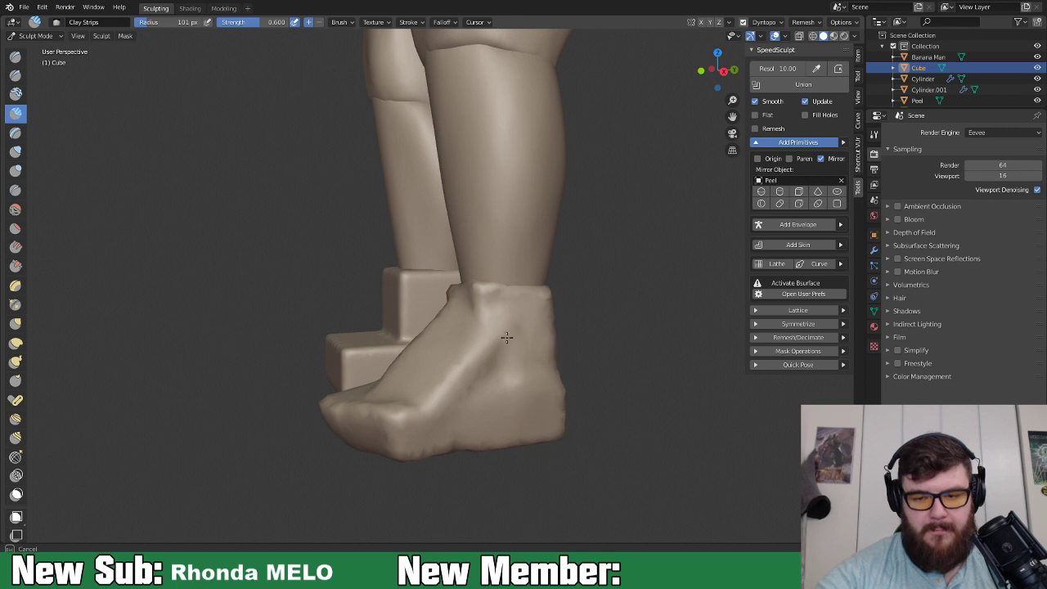
{"action": "middle_click_drag", "start_coordinate": [442, 428], "coordinate": [526, 431]}
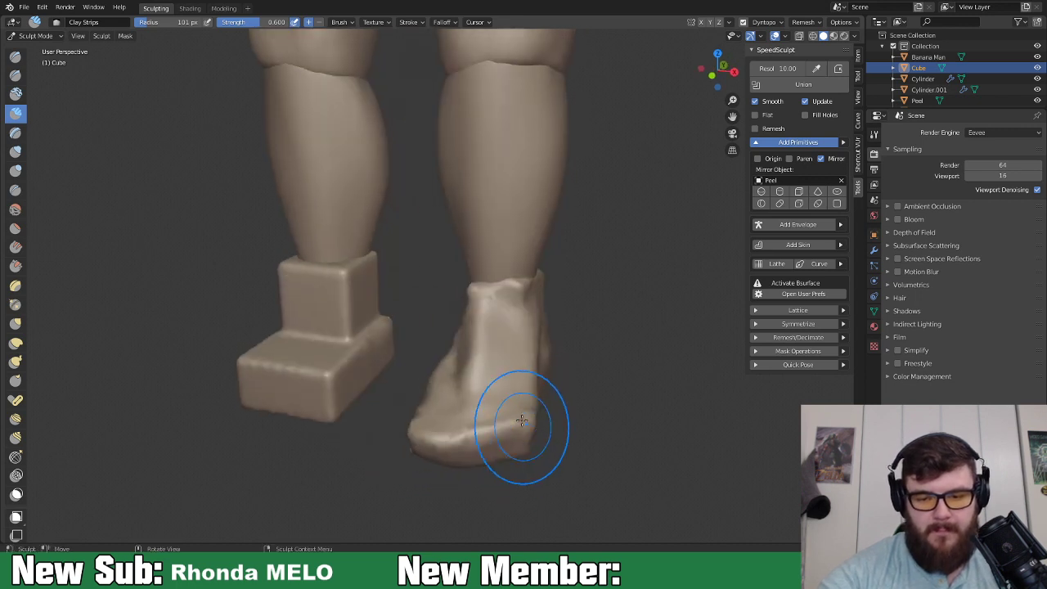
Build up the inner ankle and smooth the ankle, instep and heel into a continuous form with Clay Strips.
{"action": "mouse_move", "coordinate": [481, 371]}
{"action": "middle_mouse_down"}
{"action": "mouse_move", "coordinate": [573, 335]}
{"action": "mouse_move", "coordinate": [675, 327]}
{"action": "mouse_move", "coordinate": [372, 297]}
{"action": "middle_mouse_up"}
{"action": "mouse_move", "coordinate": [372, 297]}
{"action": "left_mouse_down"}
{"action": "mouse_move", "coordinate": [392, 370]}
{"action": "mouse_move", "coordinate": [378, 351]}
{"action": "left_mouse_up"}
{"action": "left_click_drag", "start_coordinate": [315, 274], "coordinate": [351, 310]}
{"action": "middle_click_drag", "start_coordinate": [351, 310], "coordinate": [525, 314]}
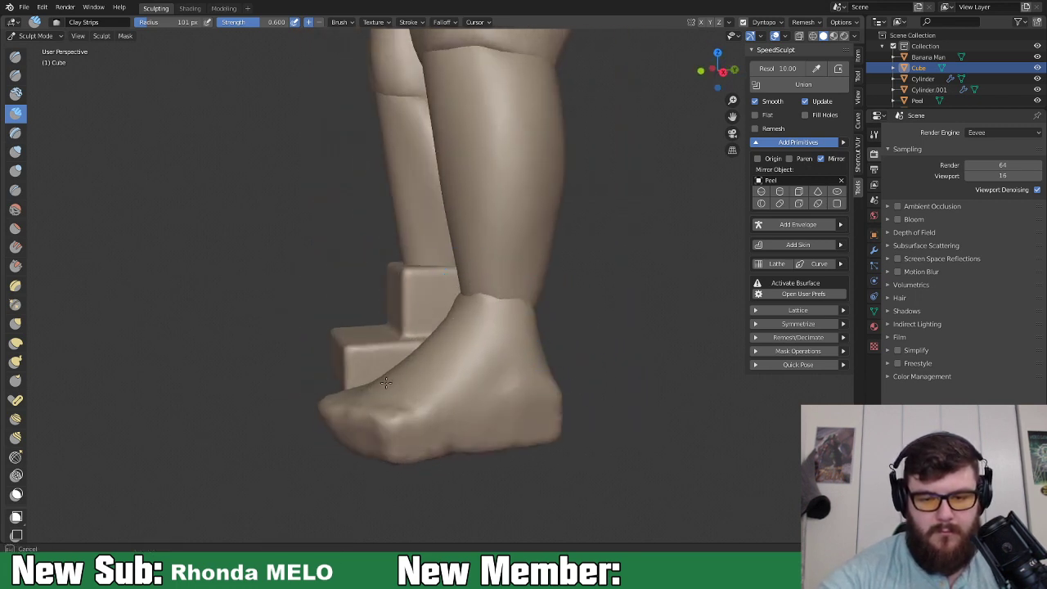
{"action": "middle_click_drag", "start_coordinate": [524, 336], "coordinate": [440, 347]}
{"action": "mouse_move", "coordinate": [514, 378]}
{"action": "middle_mouse_down"}
{"action": "mouse_move", "coordinate": [527, 442]}
{"action": "mouse_move", "coordinate": [542, 396]}
{"action": "mouse_move", "coordinate": [528, 409]}
{"action": "mouse_move", "coordinate": [529, 390]}
{"action": "middle_mouse_up"}
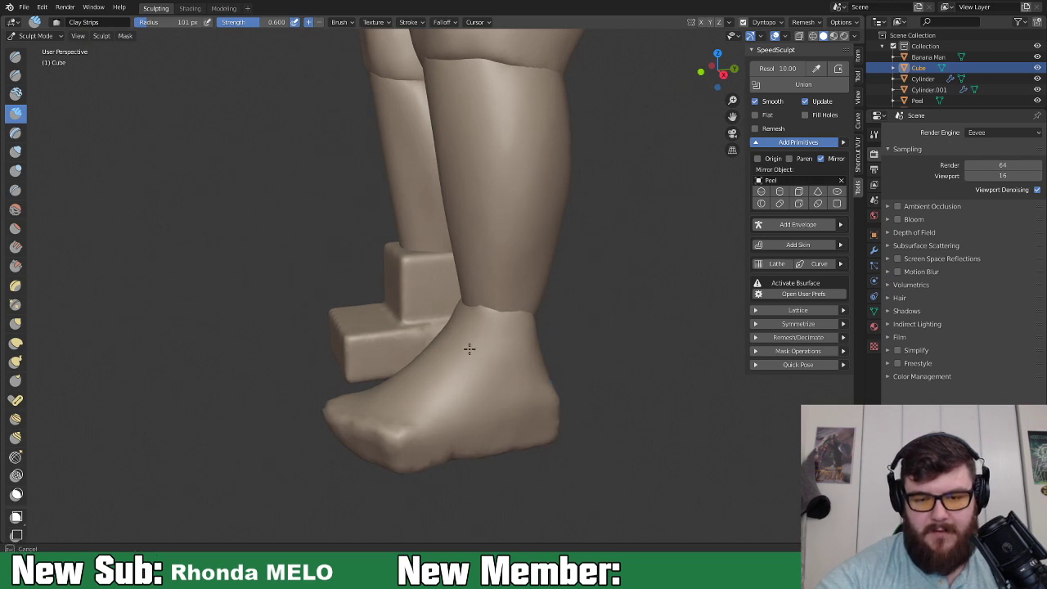
{"action": "middle_click_drag", "start_coordinate": [458, 353], "coordinate": [409, 327]}
Reshape the ankle, heel, sole and toe outline of the foot with the Grab brush at 190 px radius.
{"action": "key", "text": "g"}
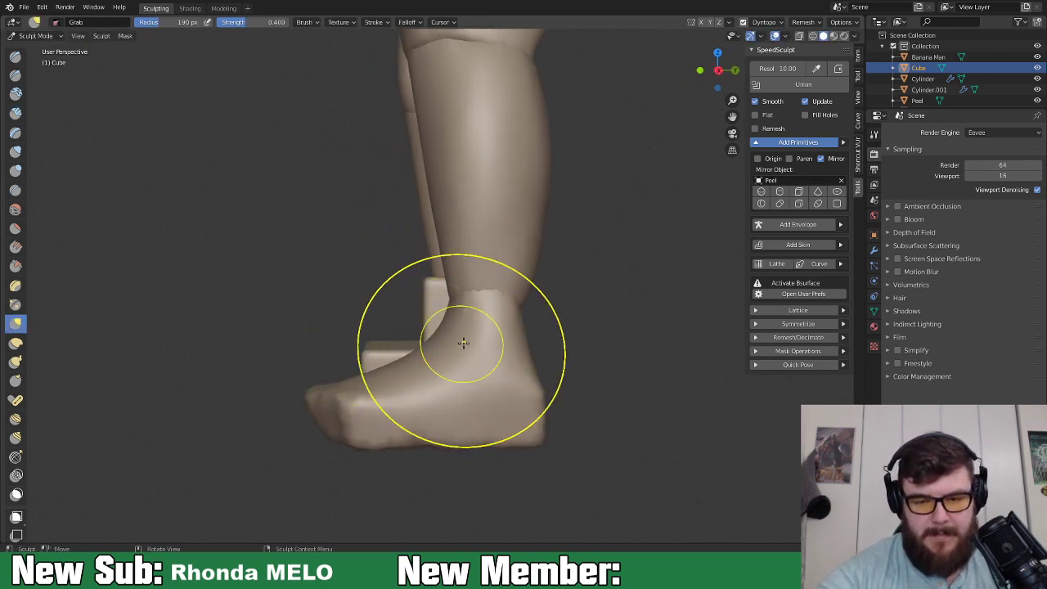
{"action": "mouse_move", "coordinate": [512, 362]}
{"action": "middle_mouse_down"}
{"action": "mouse_move", "coordinate": [603, 369]}
{"action": "mouse_move", "coordinate": [475, 318]}
{"action": "middle_mouse_up"}
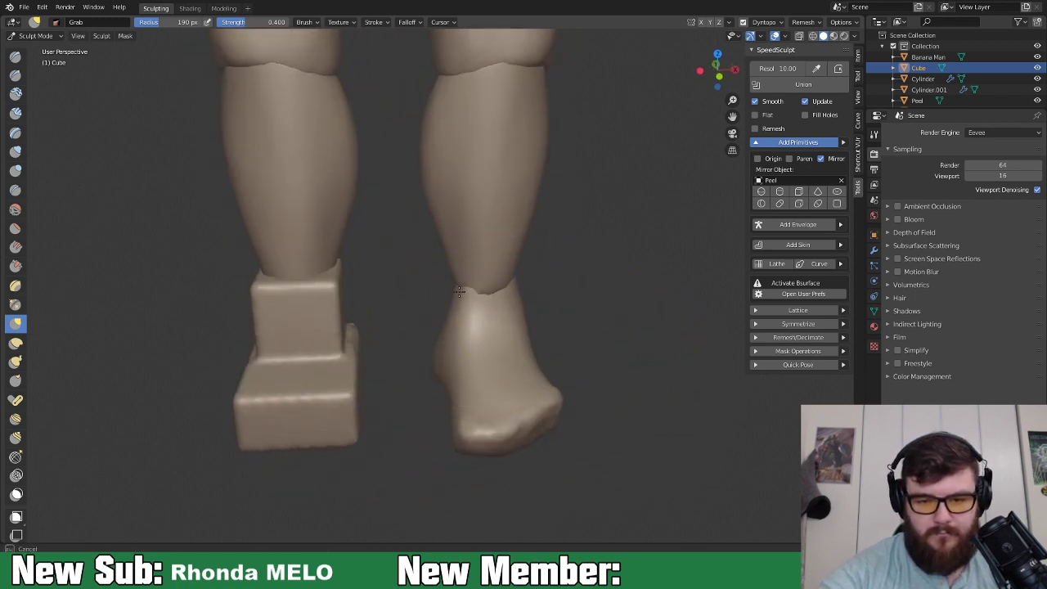
{"action": "middle_click_drag", "start_coordinate": [485, 315], "coordinate": [511, 319]}
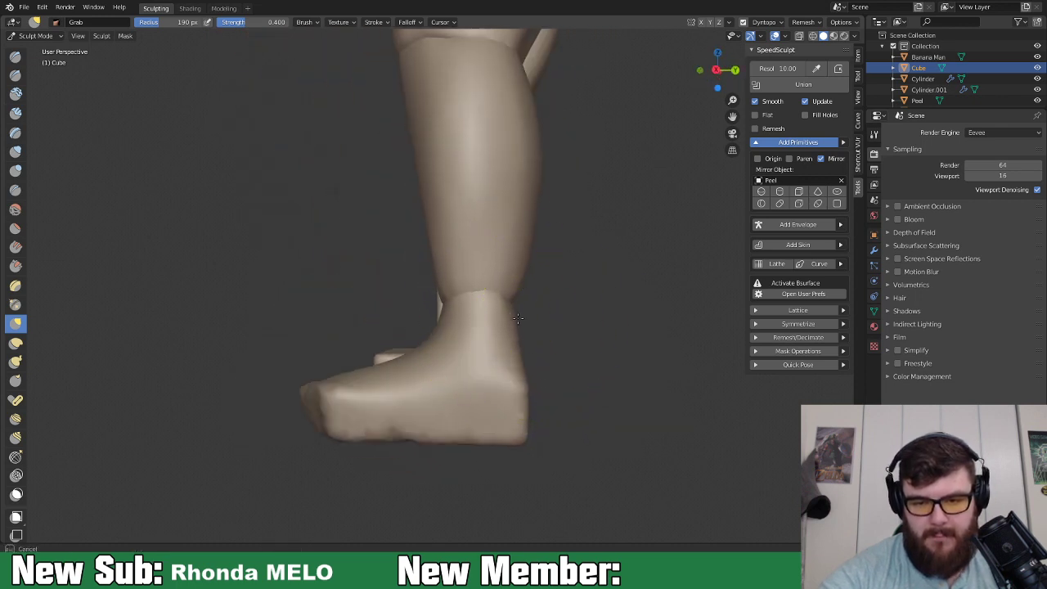
{"action": "middle_click_drag", "start_coordinate": [523, 386], "coordinate": [533, 416]}
{"action": "mouse_move", "coordinate": [554, 367]}
{"action": "left_mouse_down"}
{"action": "mouse_move", "coordinate": [551, 433]}
{"action": "mouse_move", "coordinate": [537, 433]}
{"action": "left_mouse_up"}
{"action": "middle_click_drag", "start_coordinate": [538, 433], "coordinate": [561, 344]}
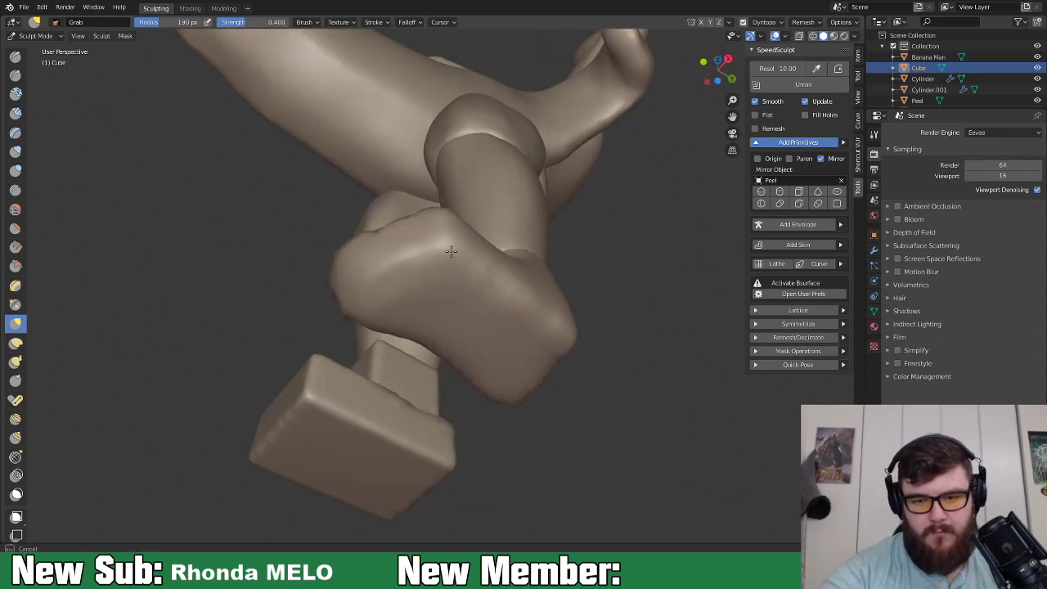
{"action": "mouse_move", "coordinate": [470, 261]}
{"action": "middle_mouse_down"}
{"action": "mouse_move", "coordinate": [549, 413]}
{"action": "mouse_move", "coordinate": [549, 398]}
{"action": "middle_mouse_up"}
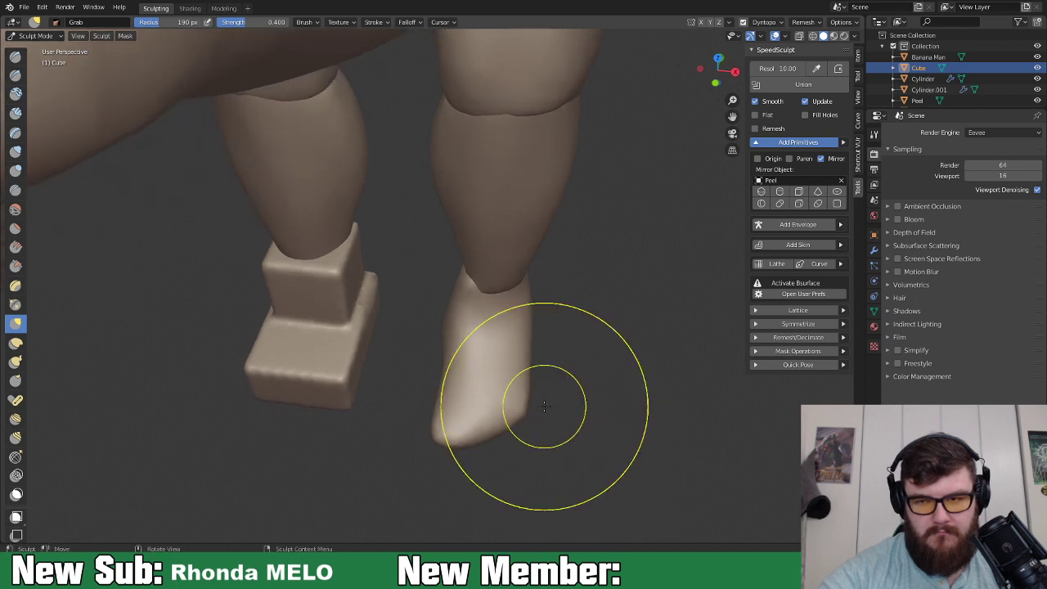
Symmetrize the foot mesh so the sculpted foot replaces the blocky one on the other leg.
{"action": "left_click", "coordinate": [764, 22]}
{"action": "left_click", "coordinate": [752, 125]}
{"action": "mouse_move", "coordinate": [624, 339]}
{"action": "middle_mouse_down"}
{"action": "mouse_move", "coordinate": [501, 417]}
{"action": "mouse_move", "coordinate": [479, 416]}
{"action": "mouse_move", "coordinate": [490, 374]}
{"action": "mouse_move", "coordinate": [479, 409]}
{"action": "mouse_move", "coordinate": [532, 428]}
{"action": "middle_mouse_up"}
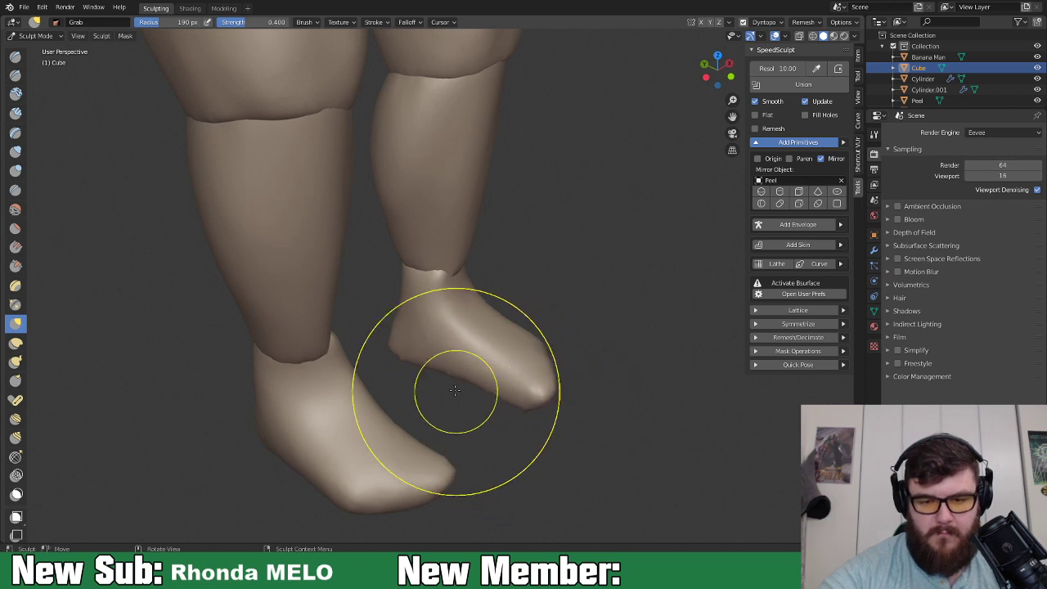
Round out the back and lower corners of the heel with the Inflate brush at 102 px radius.
{"action": "middle_click_drag", "start_coordinate": [525, 386], "coordinate": [426, 411]}
{"action": "middle_click_drag", "start_coordinate": [479, 373], "coordinate": [433, 414]}
{"action": "key", "text": "i"}
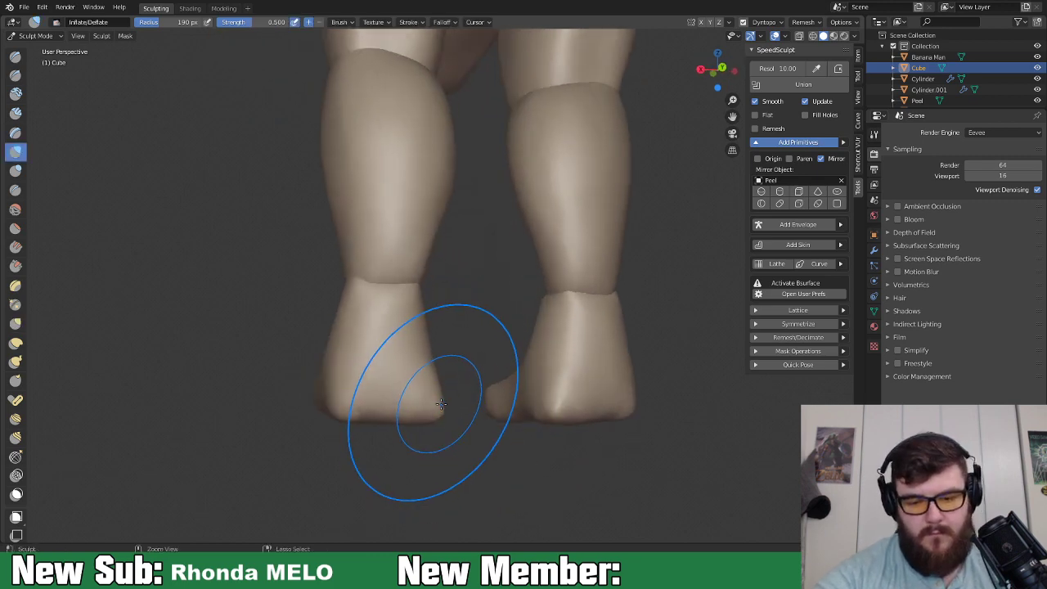
{"action": "key", "text": "f"}
{"action": "left_click", "coordinate": [445, 396]}
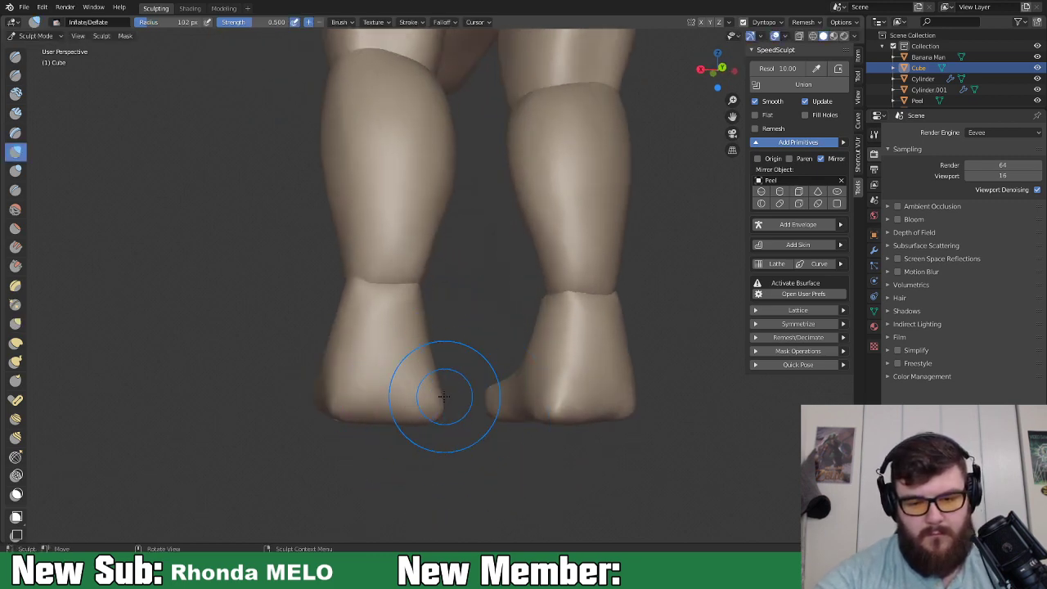
{"action": "middle_click_drag", "start_coordinate": [432, 422], "coordinate": [384, 393]}
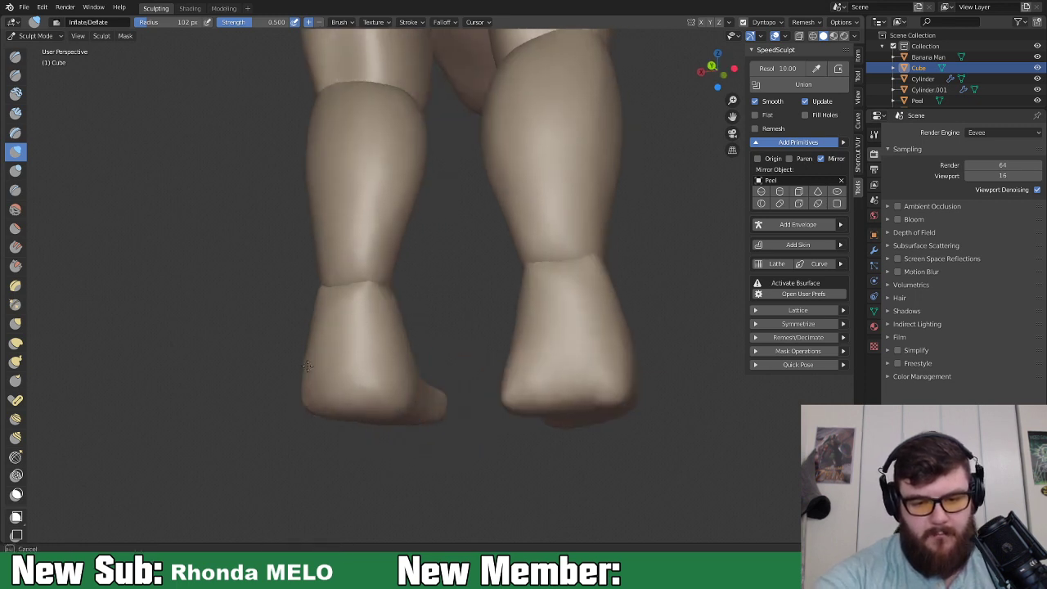
{"action": "middle_click_drag", "start_coordinate": [307, 335], "coordinate": [485, 376]}
Turn on X symmetry and reshape the heels of both feet with the Grab brush at 157 px radius.
{"action": "key", "text": "g"}
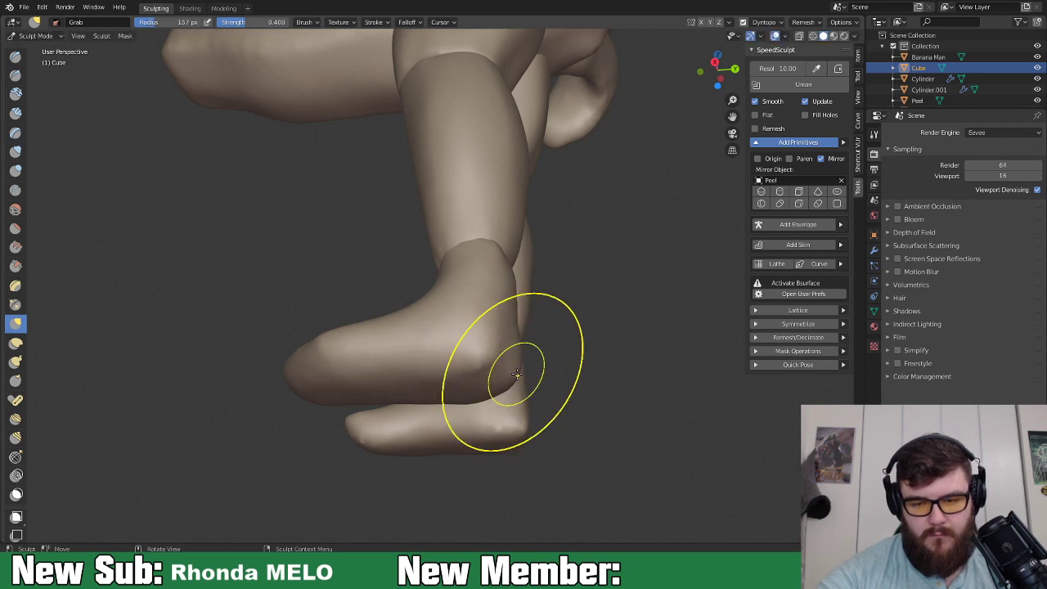
{"action": "middle_click_drag", "start_coordinate": [519, 385], "coordinate": [457, 383]}
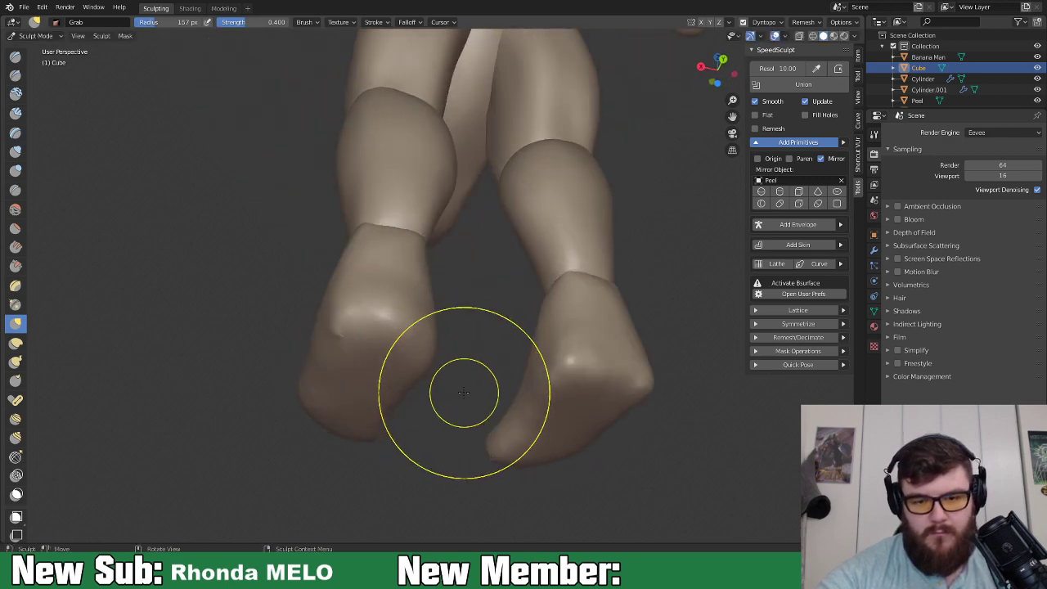
{"action": "middle_click_drag", "start_coordinate": [450, 346], "coordinate": [628, 466]}
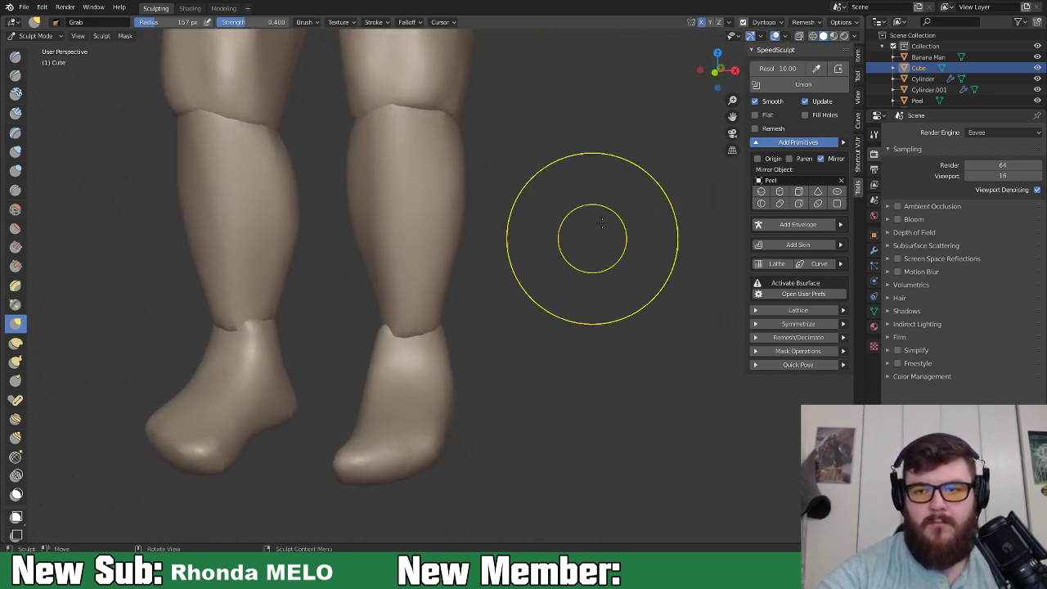
{"action": "left_click", "coordinate": [763, 22]}
{"action": "mouse_move", "coordinate": [566, 343]}
{"action": "middle_mouse_down"}
{"action": "mouse_move", "coordinate": [370, 384]}
{"action": "mouse_move", "coordinate": [491, 374]}
{"action": "middle_mouse_up"}
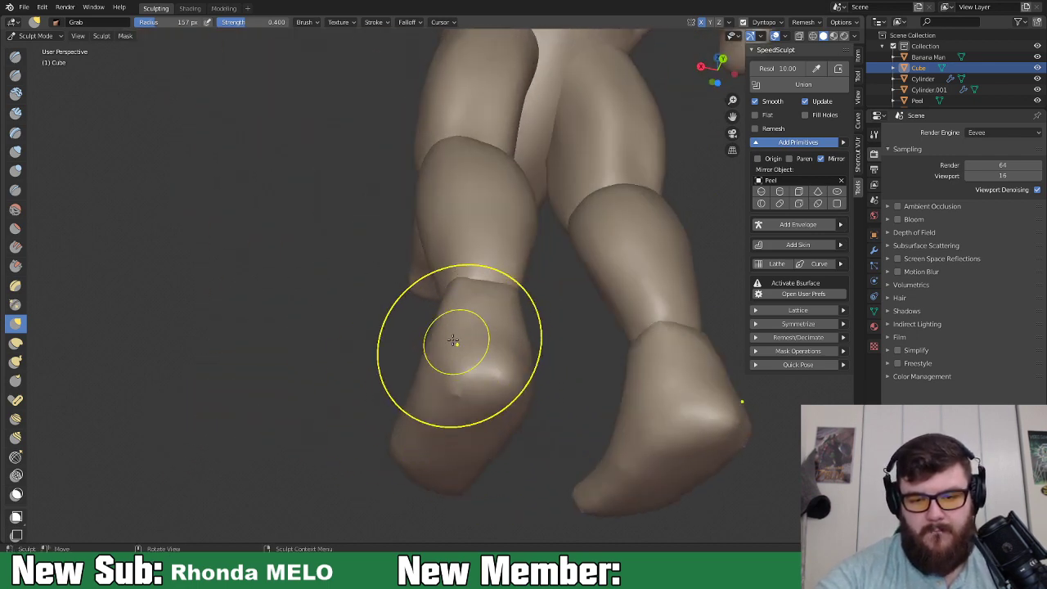
{"action": "middle_click_drag", "start_coordinate": [502, 367], "coordinate": [496, 405]}
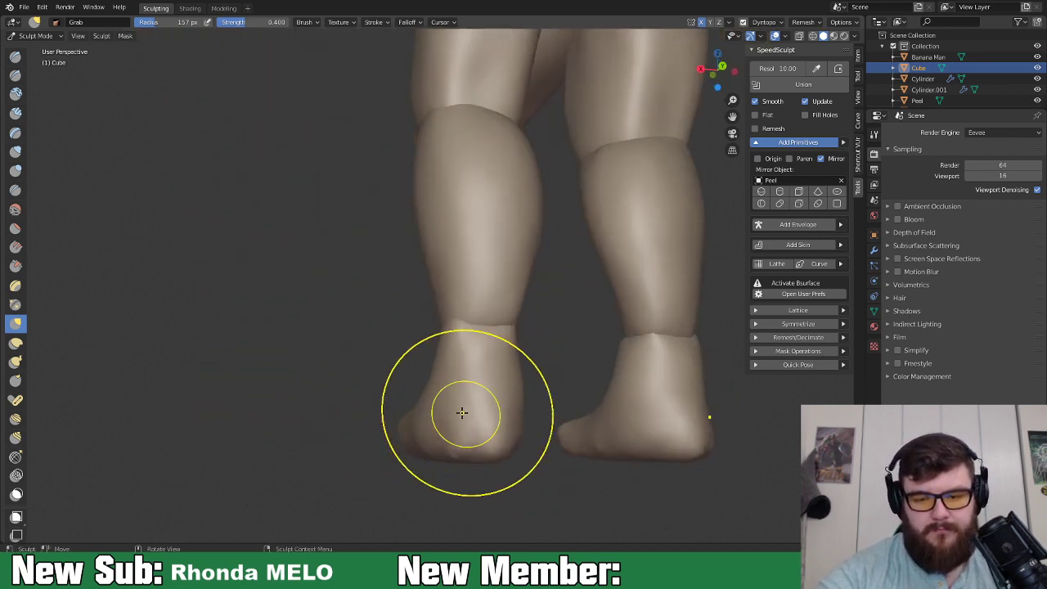
Carve grooves on both sides of the Achilles tendon above the heel with Clay Strips at 56 px radius.
{"action": "left_click", "coordinate": [15, 112]}
{"action": "key", "text": "f"}
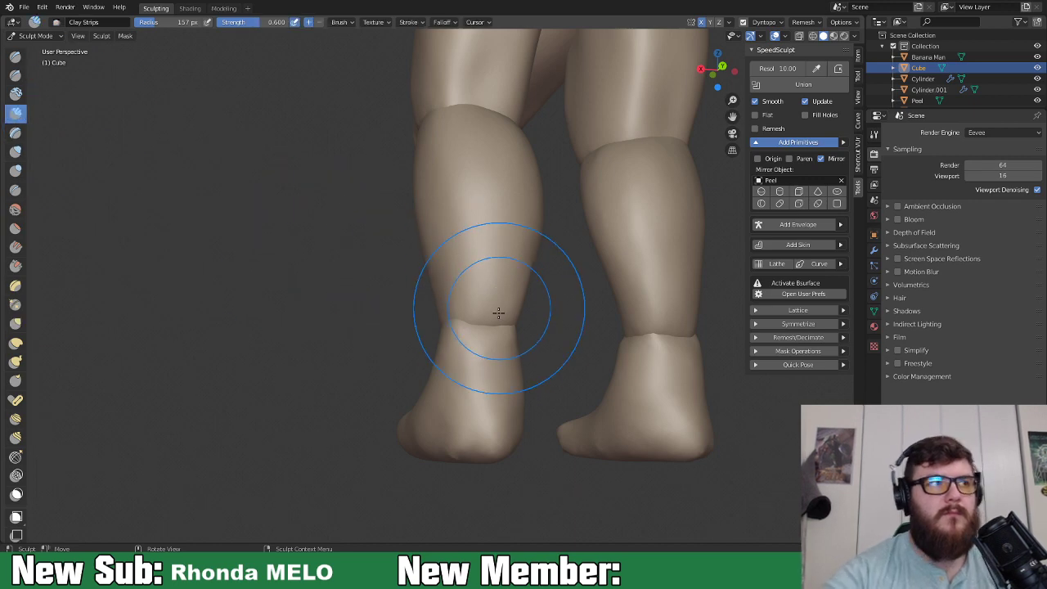
{"action": "left_click", "coordinate": [469, 364]}
{"action": "middle_click_drag", "start_coordinate": [467, 368], "coordinate": [471, 367]}
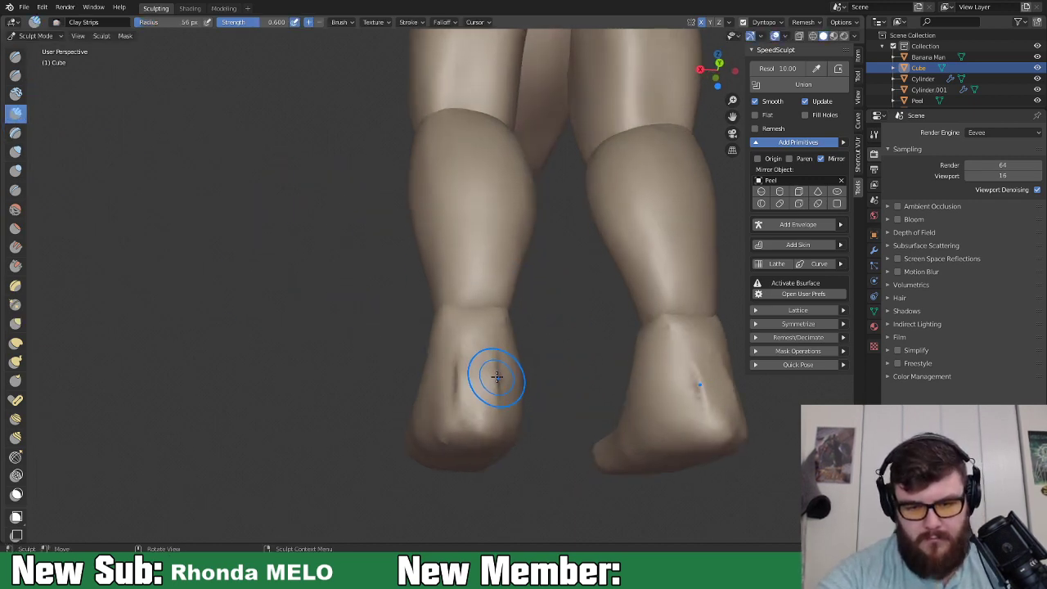
Refine the Achilles tendon, narrow the ankle and shape the heel with the Grab brush at 78 px radius.
{"action": "key", "text": "g"}
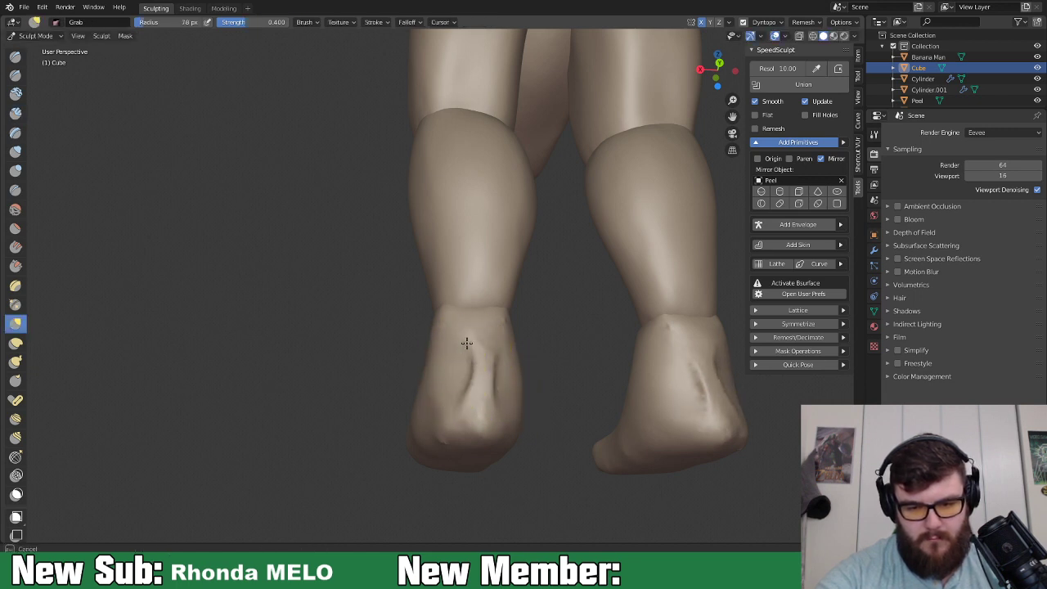
{"action": "left_click_drag", "start_coordinate": [495, 347], "coordinate": [493, 390]}
{"action": "middle_click_drag", "start_coordinate": [470, 357], "coordinate": [497, 374]}
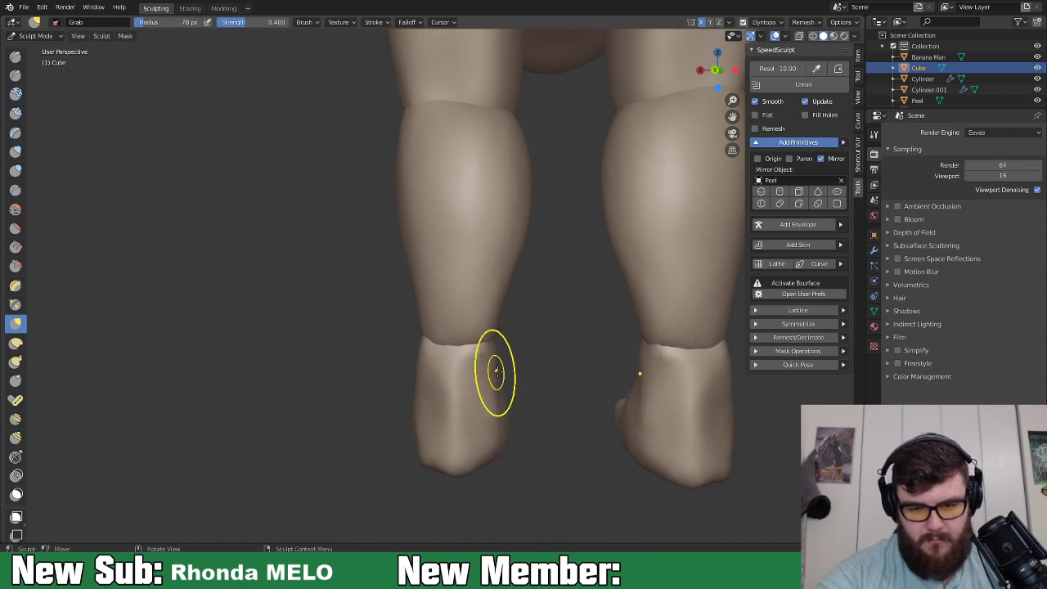
{"action": "middle_click_drag", "start_coordinate": [483, 373], "coordinate": [439, 356]}
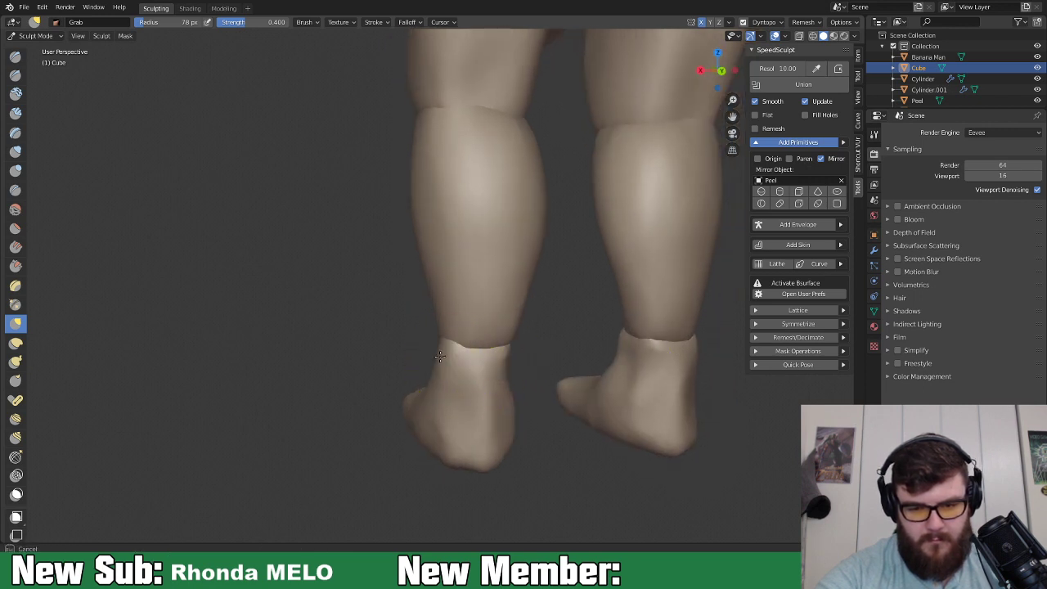
{"action": "middle_click_drag", "start_coordinate": [462, 397], "coordinate": [474, 414]}
Add volume around the ankle and the sides of the foot with the Inflate brush at 78 px radius.
{"action": "key", "text": "i"}
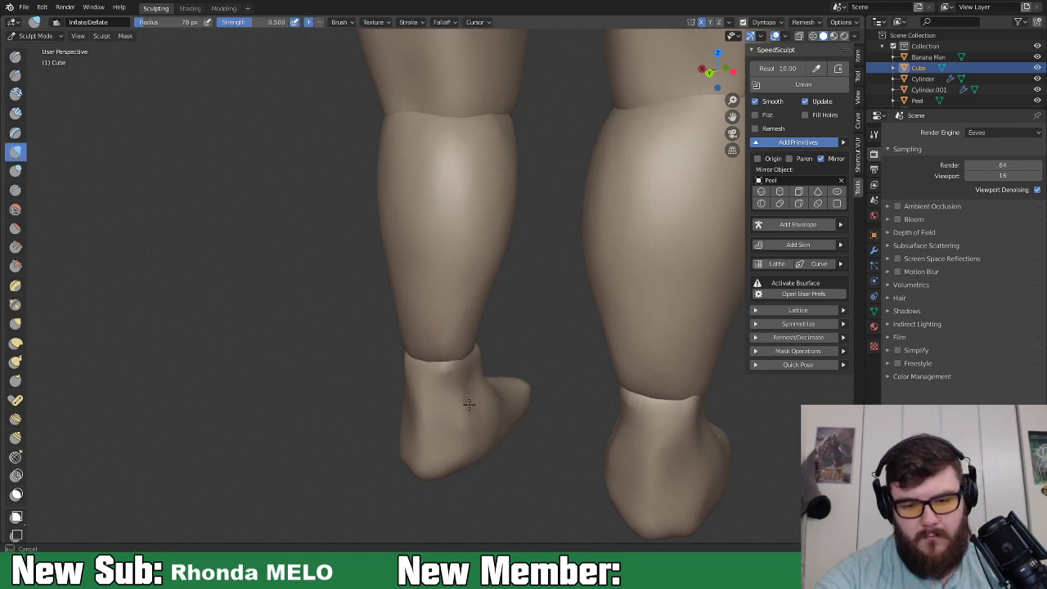
{"action": "mouse_move", "coordinate": [483, 409]}
{"action": "middle_mouse_down"}
{"action": "mouse_move", "coordinate": [455, 401]}
{"action": "mouse_move", "coordinate": [409, 416]}
{"action": "middle_mouse_up"}
{"action": "middle_click_drag", "start_coordinate": [383, 362], "coordinate": [375, 332]}
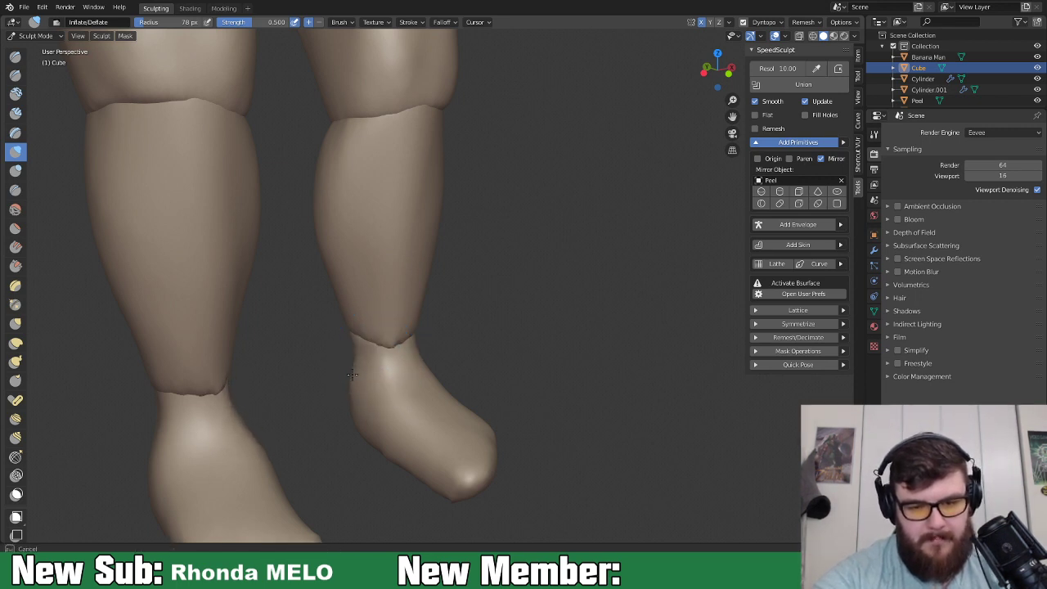
{"action": "middle_click_drag", "start_coordinate": [420, 389], "coordinate": [460, 359]}
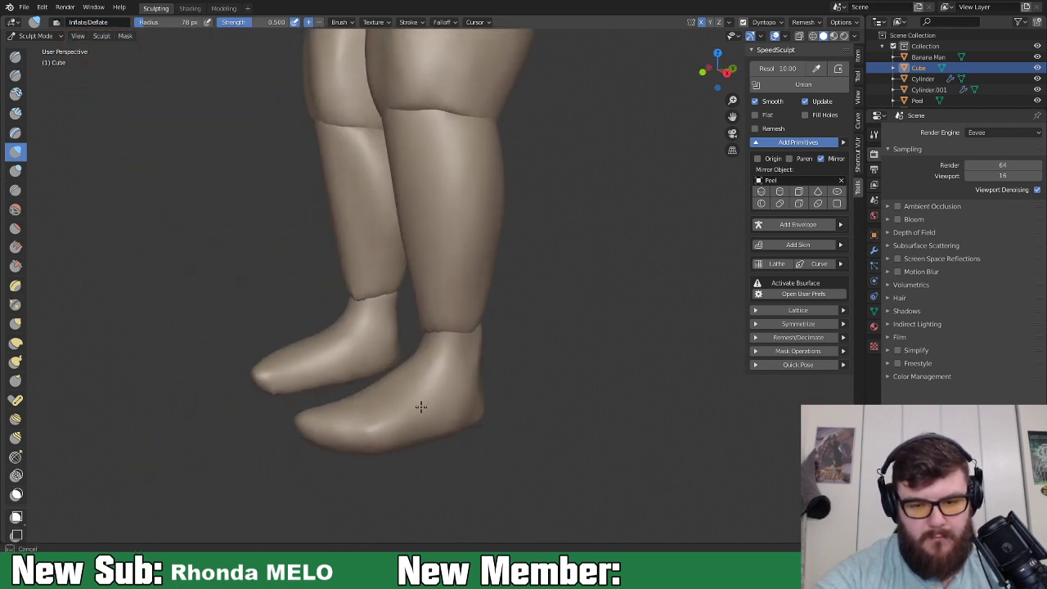
{"action": "middle_click_drag", "start_coordinate": [399, 413], "coordinate": [528, 402]}
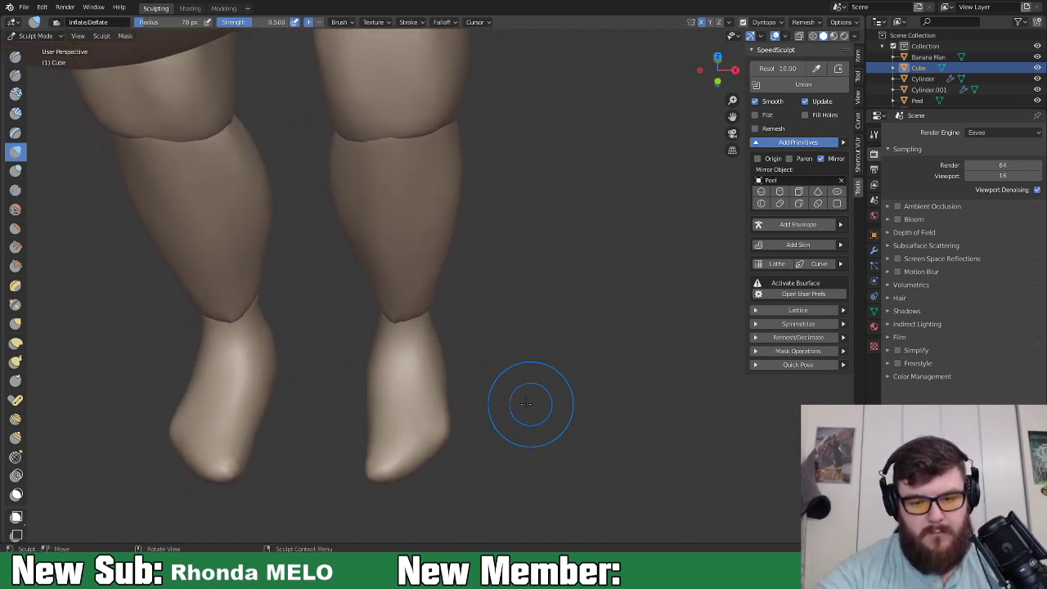
Curve the inner side of the foot below the ankle with the Grab brush at 78 px radius.
{"action": "key", "text": "g"}
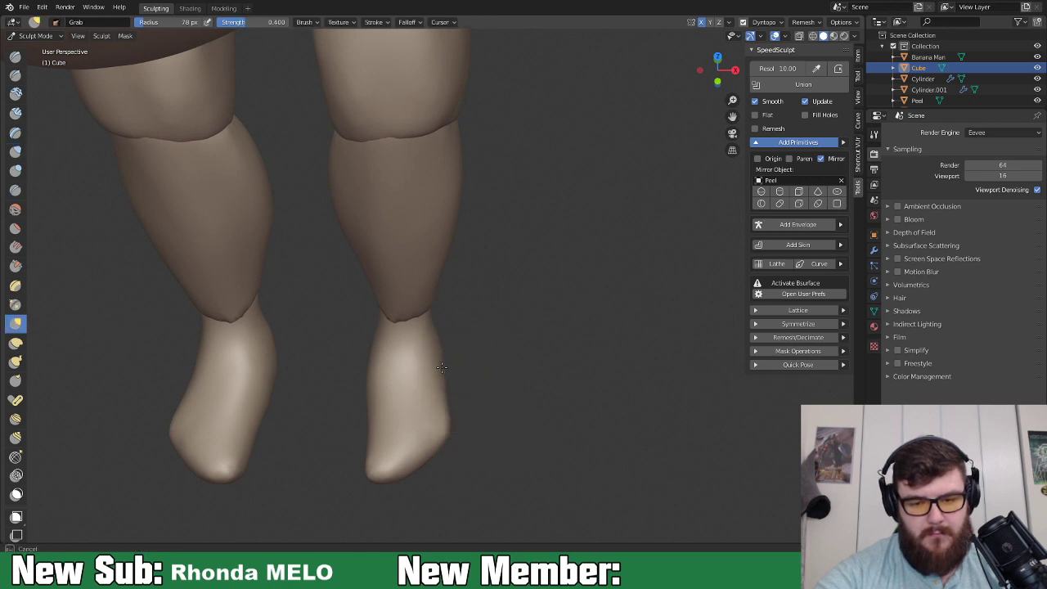
{"action": "left_click_drag", "start_coordinate": [394, 380], "coordinate": [378, 377]}
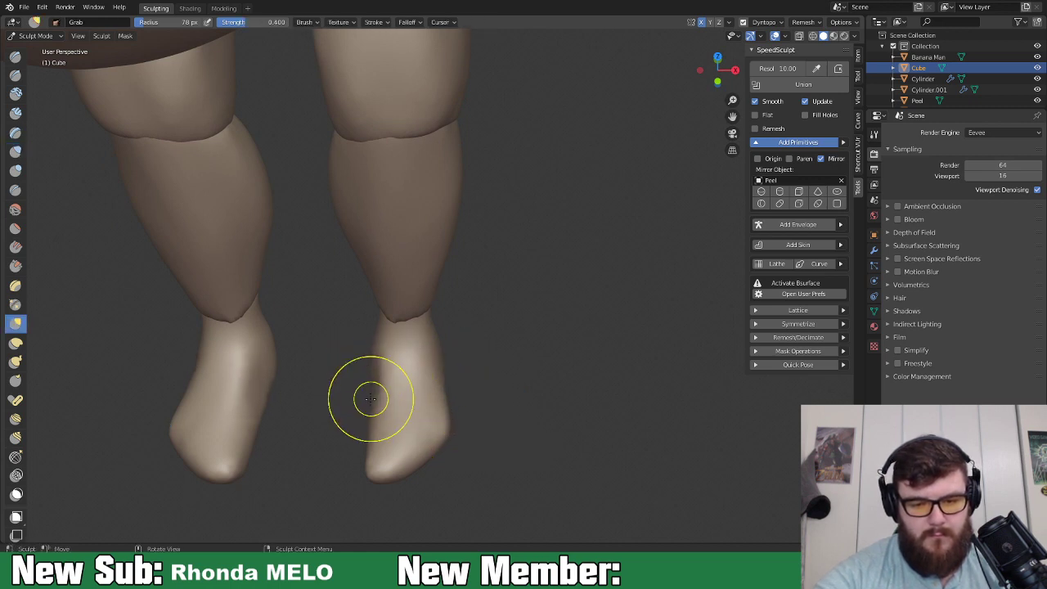
{"action": "middle_click_drag", "start_coordinate": [383, 412], "coordinate": [388, 414]}
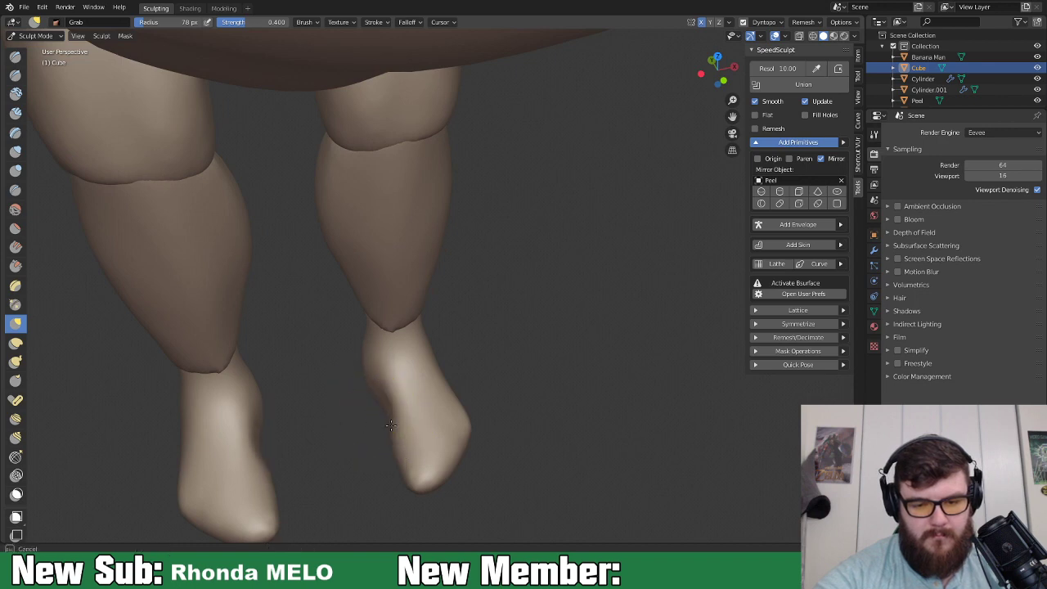
Raise the arch of the sole with the Grab brush at 132 px radius.
{"action": "mouse_move", "coordinate": [401, 460]}
{"action": "middle_mouse_down"}
{"action": "mouse_move", "coordinate": [483, 451]}
{"action": "mouse_move", "coordinate": [519, 432]}
{"action": "mouse_move", "coordinate": [467, 444]}
{"action": "mouse_move", "coordinate": [524, 364]}
{"action": "mouse_move", "coordinate": [494, 436]}
{"action": "middle_mouse_up"}
{"action": "key", "text": "f"}
{"action": "left_click", "coordinate": [442, 453]}
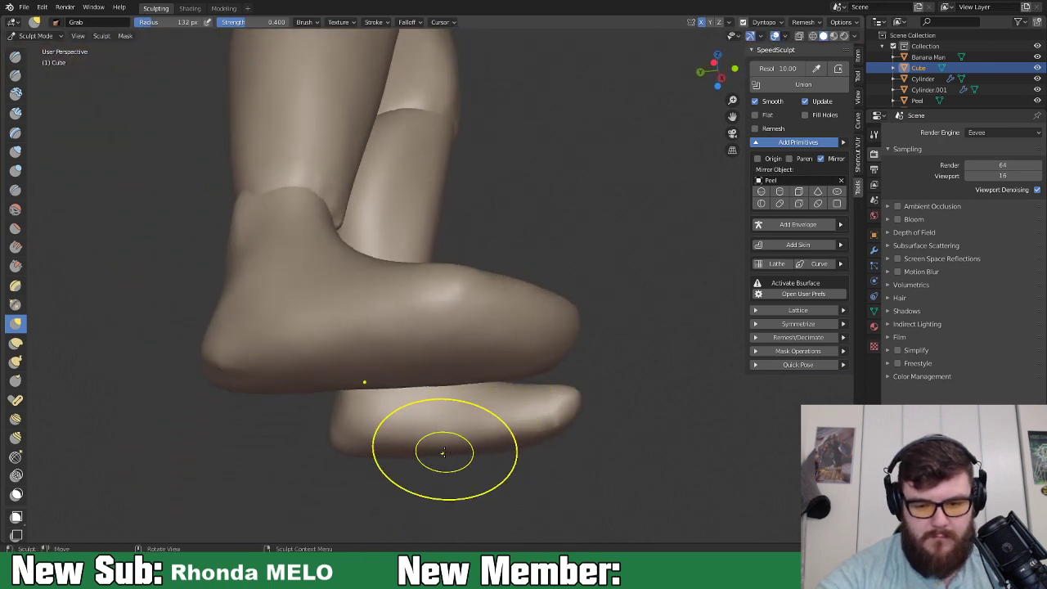
{"action": "mouse_move", "coordinate": [458, 436]}
{"action": "middle_mouse_down"}
{"action": "mouse_move", "coordinate": [350, 461]}
{"action": "mouse_move", "coordinate": [422, 489]}
{"action": "mouse_move", "coordinate": [383, 419]}
{"action": "middle_mouse_up"}
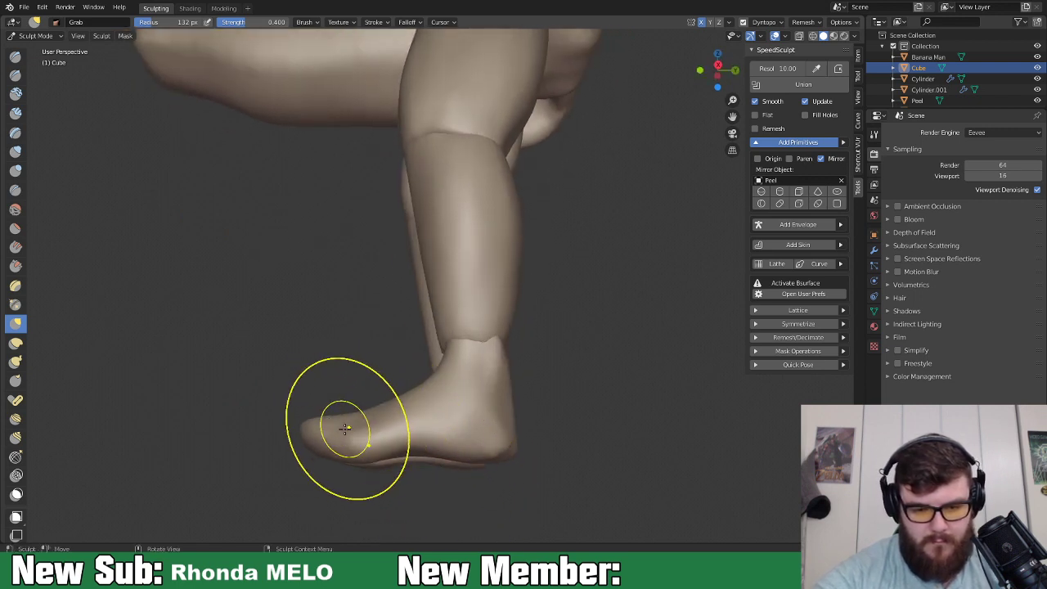
Adjust the fullness of the forefoot with the Inflate brush at 132 px radius.
{"action": "key", "text": "i"}
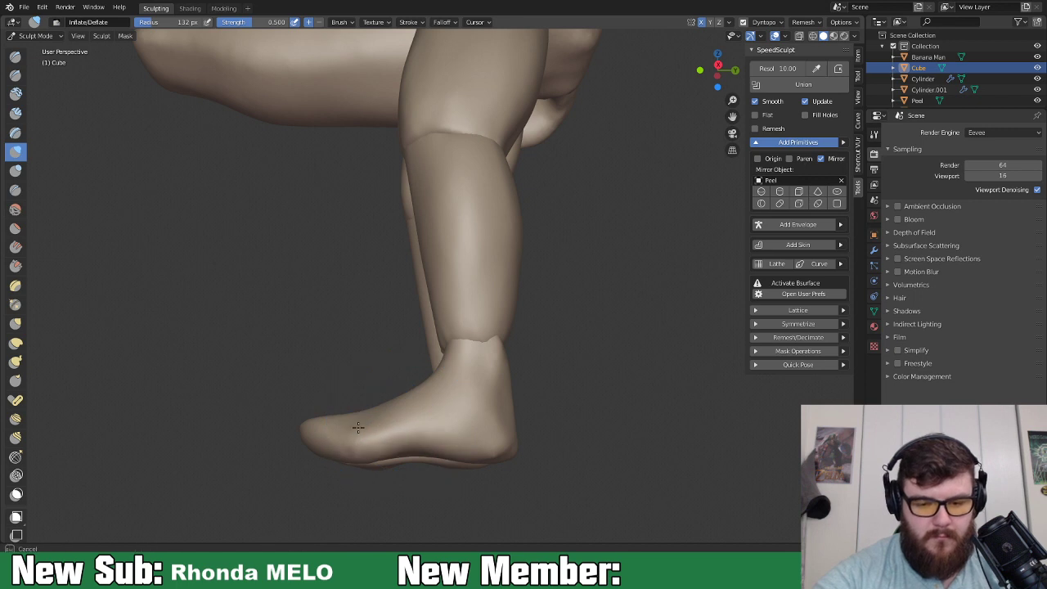
{"action": "middle_click_drag", "start_coordinate": [509, 444], "coordinate": [573, 467]}
{"action": "scroll", "coordinate": [422, 434], "scroll_direction": "up", "scroll_amount": 2}
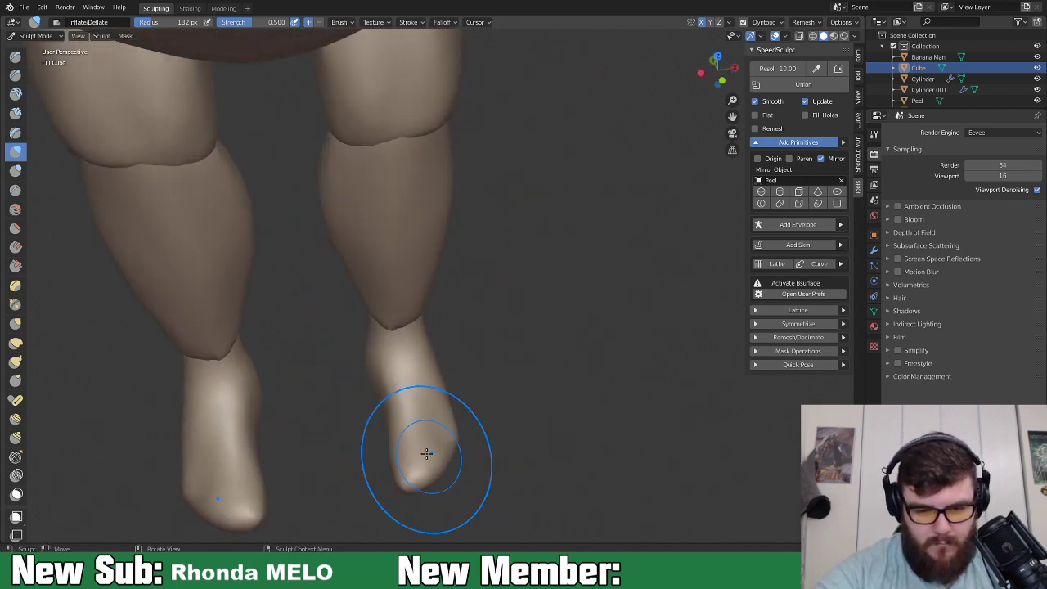
Reshape the inner edge, toe end, sole and heel of the foot with the Grab brush at 132 px radius.
{"action": "key", "text": "g"}
{"action": "left_click_drag", "start_coordinate": [395, 447], "coordinate": [388, 447]}
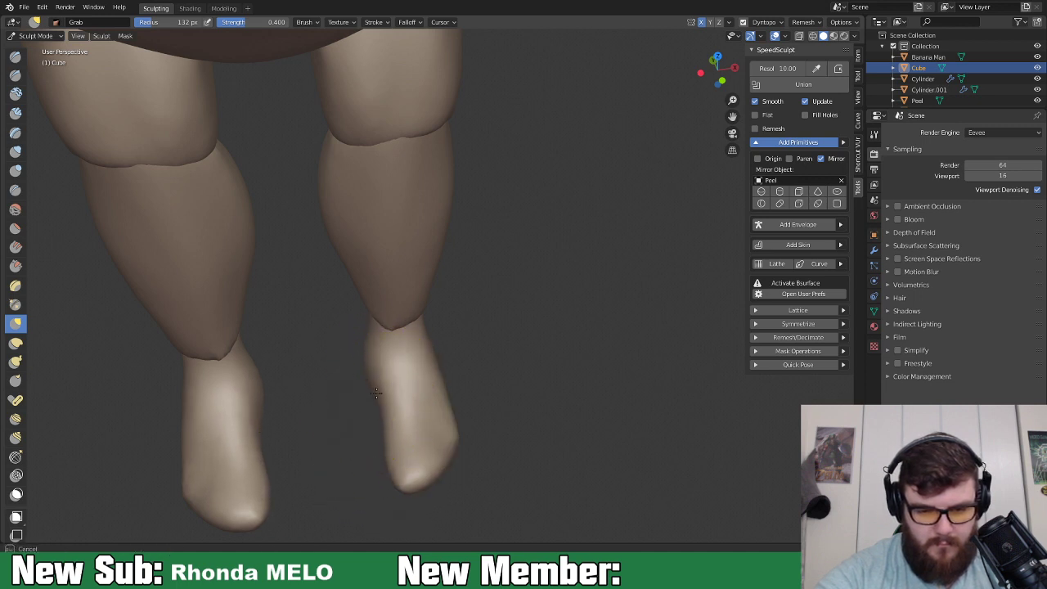
{"action": "mouse_move", "coordinate": [479, 436]}
{"action": "middle_mouse_down"}
{"action": "mouse_move", "coordinate": [415, 411]}
{"action": "mouse_move", "coordinate": [492, 357]}
{"action": "mouse_move", "coordinate": [350, 444]}
{"action": "middle_mouse_up"}
{"action": "mouse_move", "coordinate": [351, 444]}
{"action": "left_mouse_down"}
{"action": "mouse_move", "coordinate": [349, 417]}
{"action": "mouse_move", "coordinate": [358, 420]}
{"action": "left_mouse_up"}
{"action": "mouse_move", "coordinate": [357, 421]}
{"action": "middle_mouse_down"}
{"action": "mouse_move", "coordinate": [444, 466]}
{"action": "mouse_move", "coordinate": [418, 407]}
{"action": "mouse_move", "coordinate": [491, 460]}
{"action": "mouse_move", "coordinate": [477, 451]}
{"action": "middle_mouse_up"}
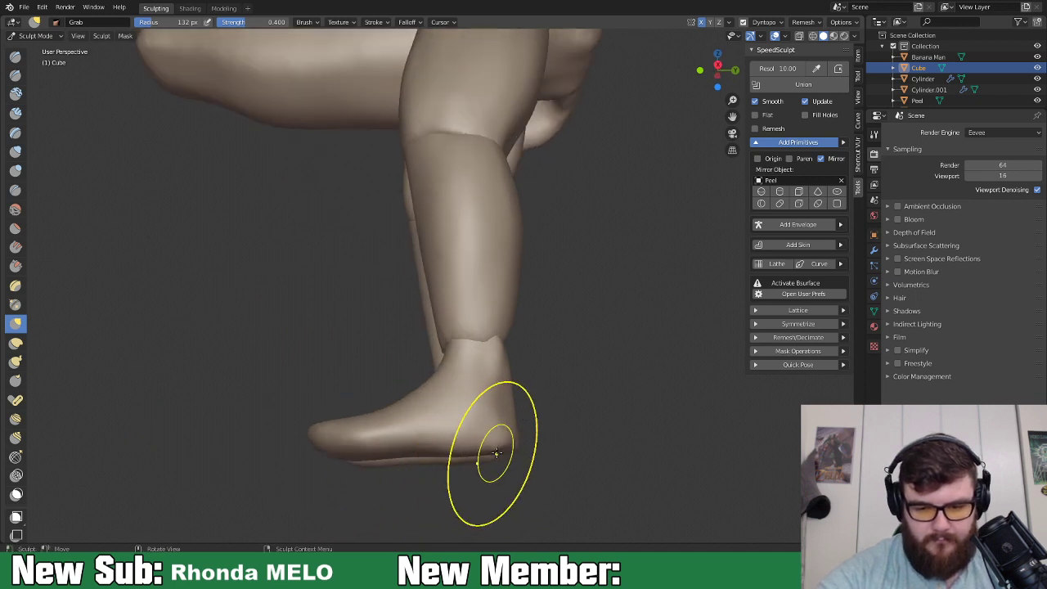
{"action": "middle_click_drag", "start_coordinate": [484, 467], "coordinate": [518, 439]}
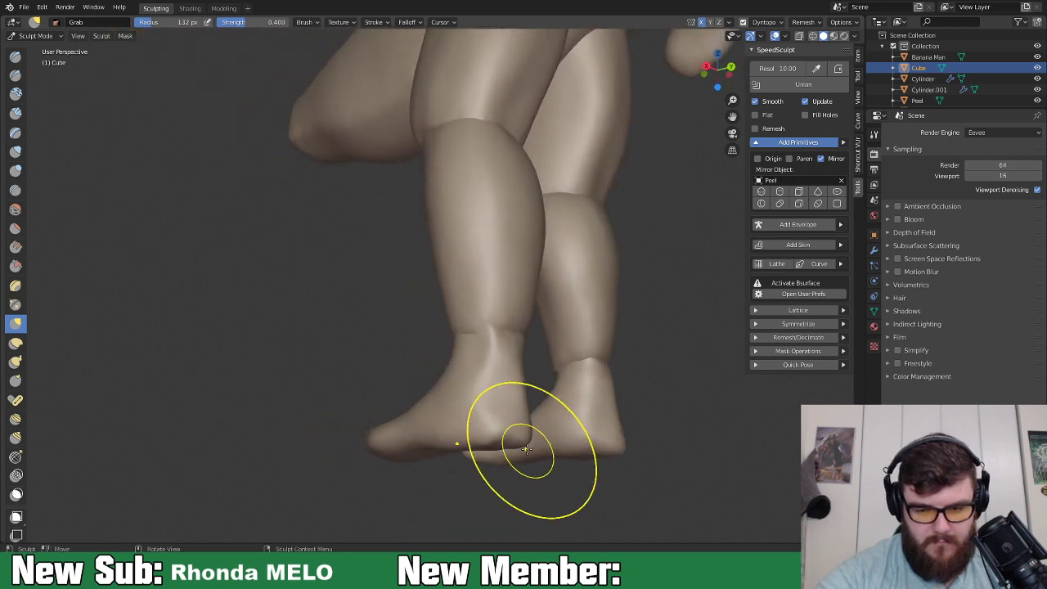
Round the lower heel with the Inflate brush at 50 px radius.
{"action": "key", "text": "i"}
{"action": "key", "text": "f"}
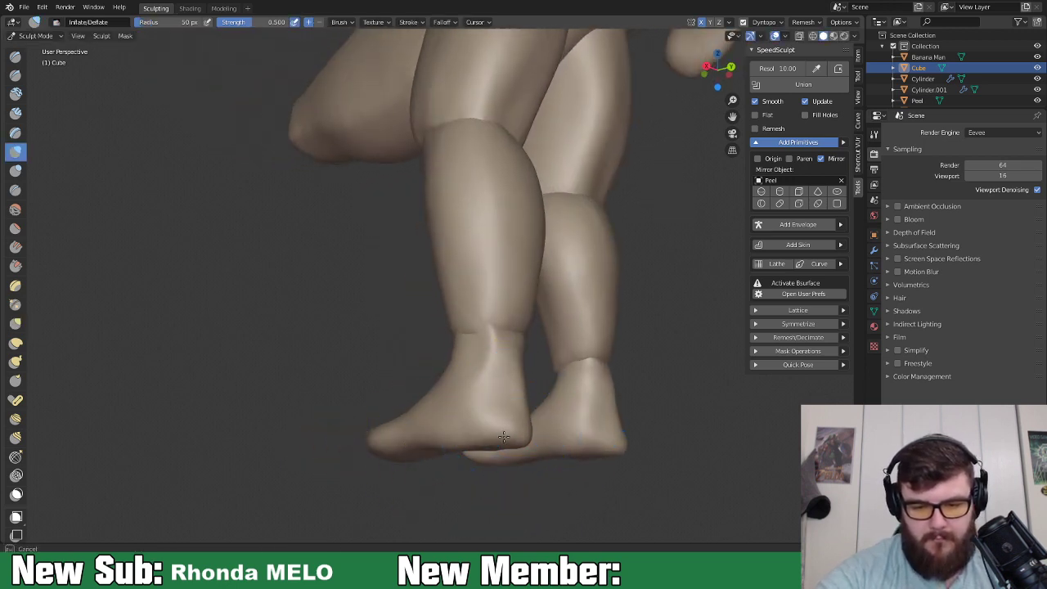
{"action": "left_click", "coordinate": [530, 424]}
{"action": "middle_click_drag", "start_coordinate": [530, 424], "coordinate": [499, 461]}
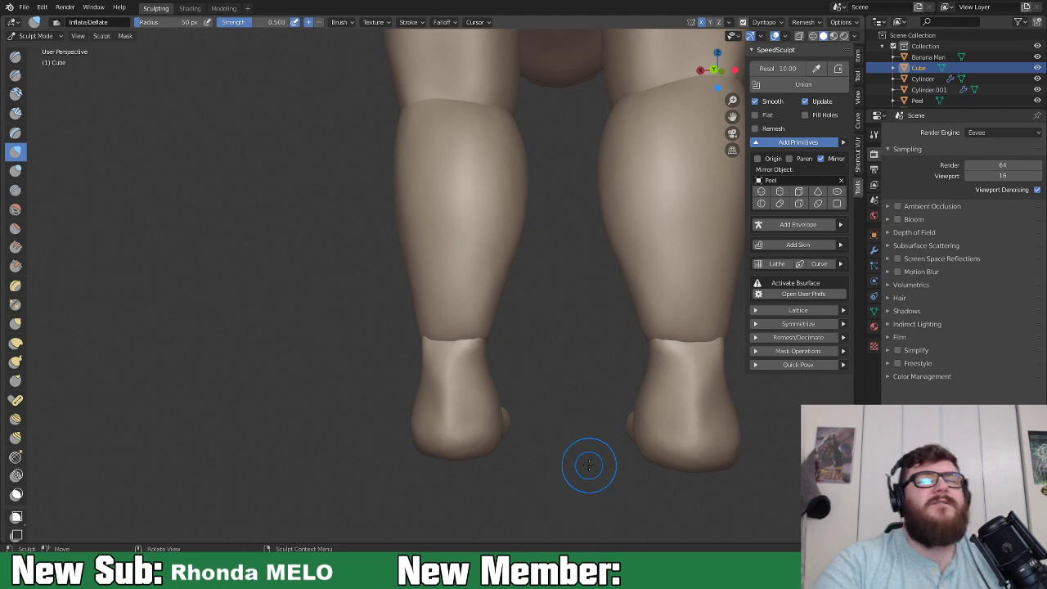
Refine the ankle and Achilles tendon where they meet the lower leg with the Inflate brush at 50 px radius.
{"action": "middle_click_drag", "start_coordinate": [576, 456], "coordinate": [478, 397]}
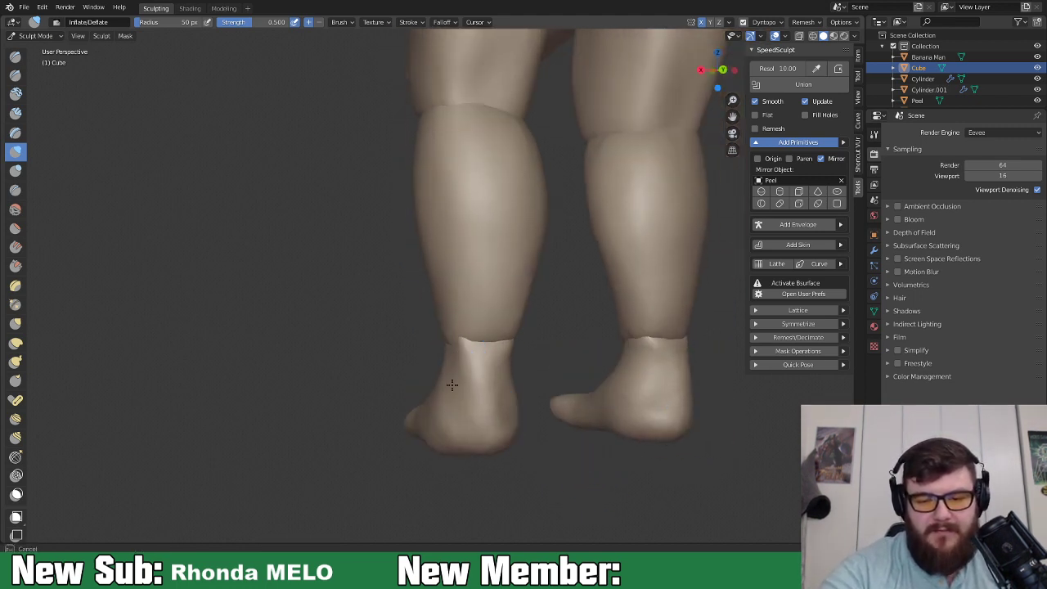
{"action": "middle_click_drag", "start_coordinate": [505, 393], "coordinate": [490, 374]}
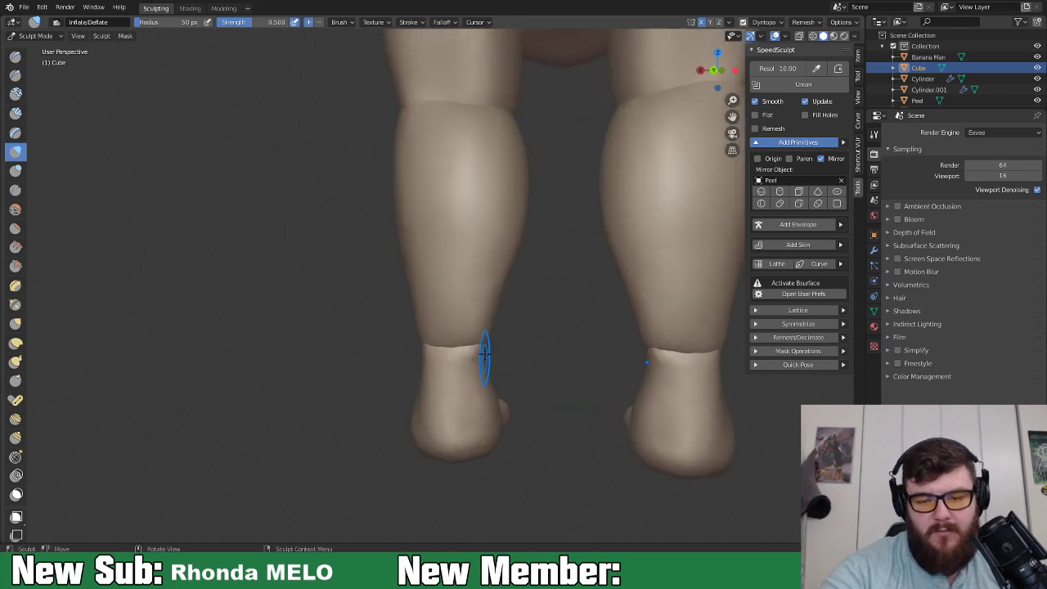
{"action": "middle_click_drag", "start_coordinate": [462, 433], "coordinate": [473, 360]}
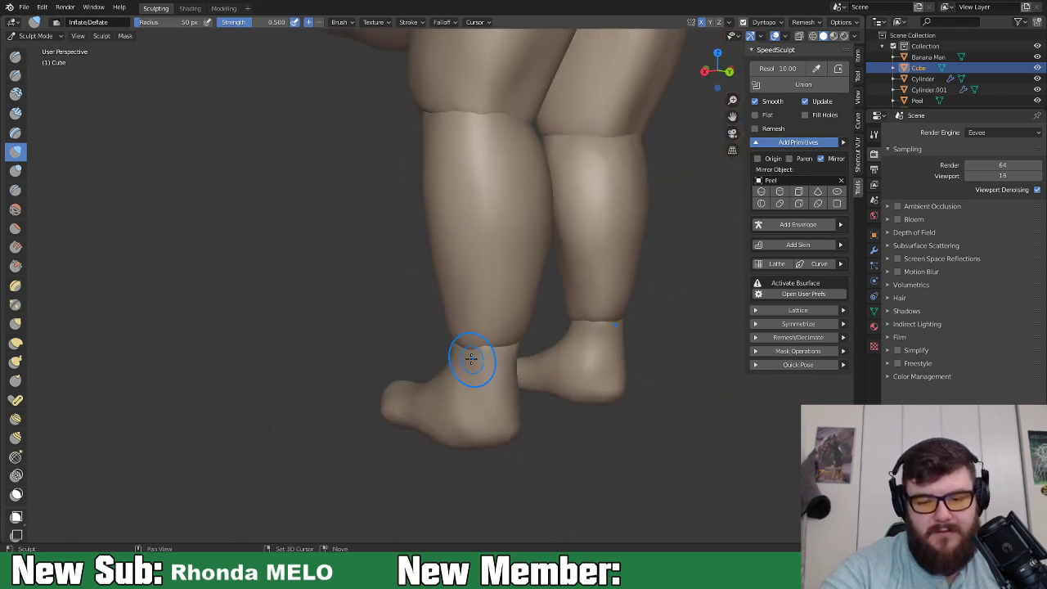
{"action": "mouse_move", "coordinate": [474, 428]}
{"action": "middle_mouse_down"}
{"action": "mouse_move", "coordinate": [499, 441]}
{"action": "mouse_move", "coordinate": [557, 438]}
{"action": "mouse_move", "coordinate": [600, 479]}
{"action": "middle_mouse_up"}
Adjust the front outline of the ankle, foot sides and toe end with Grab at 119 px radius, and check the whole character.
{"action": "key", "text": "g"}
{"action": "key", "text": "f"}
{"action": "left_click", "coordinate": [517, 437]}
{"action": "left_click_drag", "start_coordinate": [438, 384], "coordinate": [446, 387]}
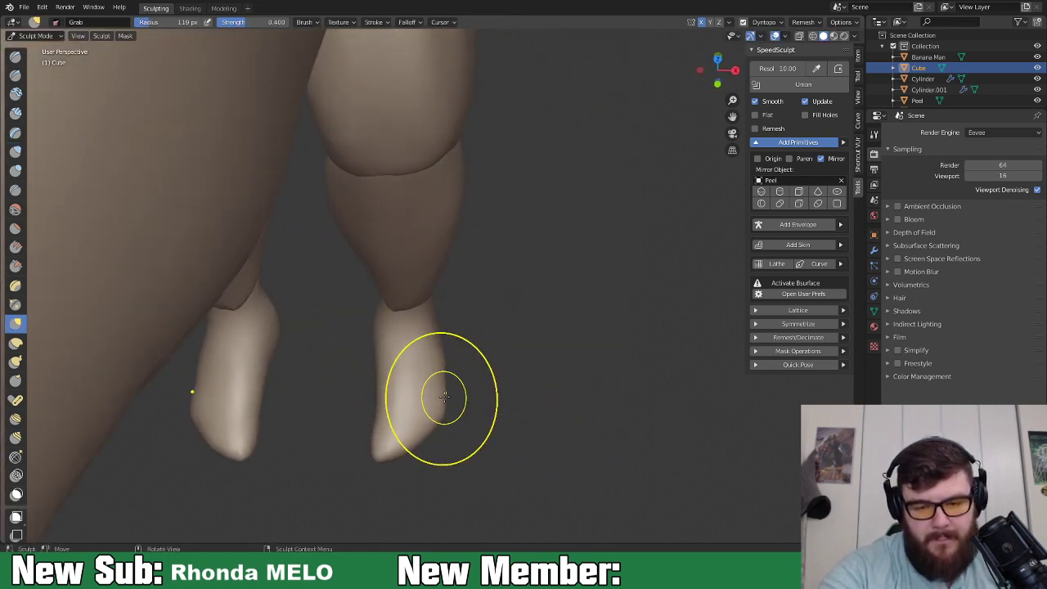
{"action": "mouse_move", "coordinate": [427, 426]}
{"action": "left_mouse_down"}
{"action": "mouse_move", "coordinate": [429, 441]}
{"action": "mouse_move", "coordinate": [377, 452]}
{"action": "left_mouse_up"}
{"action": "left_click_drag", "start_coordinate": [385, 414], "coordinate": [381, 410]}
{"action": "left_click_drag", "start_coordinate": [401, 449], "coordinate": [405, 457]}
{"action": "left_click_drag", "start_coordinate": [444, 359], "coordinate": [431, 367]}
{"action": "mouse_move", "coordinate": [442, 347]}
{"action": "middle_mouse_down"}
{"action": "mouse_move", "coordinate": [460, 387]}
{"action": "mouse_move", "coordinate": [431, 356]}
{"action": "mouse_move", "coordinate": [529, 420]}
{"action": "mouse_move", "coordinate": [507, 346]}
{"action": "mouse_move", "coordinate": [385, 328]}
{"action": "mouse_move", "coordinate": [451, 357]}
{"action": "mouse_move", "coordinate": [504, 344]}
{"action": "mouse_move", "coordinate": [384, 339]}
{"action": "mouse_move", "coordinate": [484, 314]}
{"action": "mouse_move", "coordinate": [460, 327]}
{"action": "mouse_move", "coordinate": [451, 383]}
{"action": "middle_mouse_up"}
{"action": "scroll", "coordinate": [385, 328], "scroll_direction": "down", "scroll_amount": 5}
{"action": "scroll", "coordinate": [460, 327], "scroll_direction": "up", "scroll_amount": 3}
{"action": "middle_click_drag", "start_coordinate": [451, 383], "coordinate": [472, 398]}
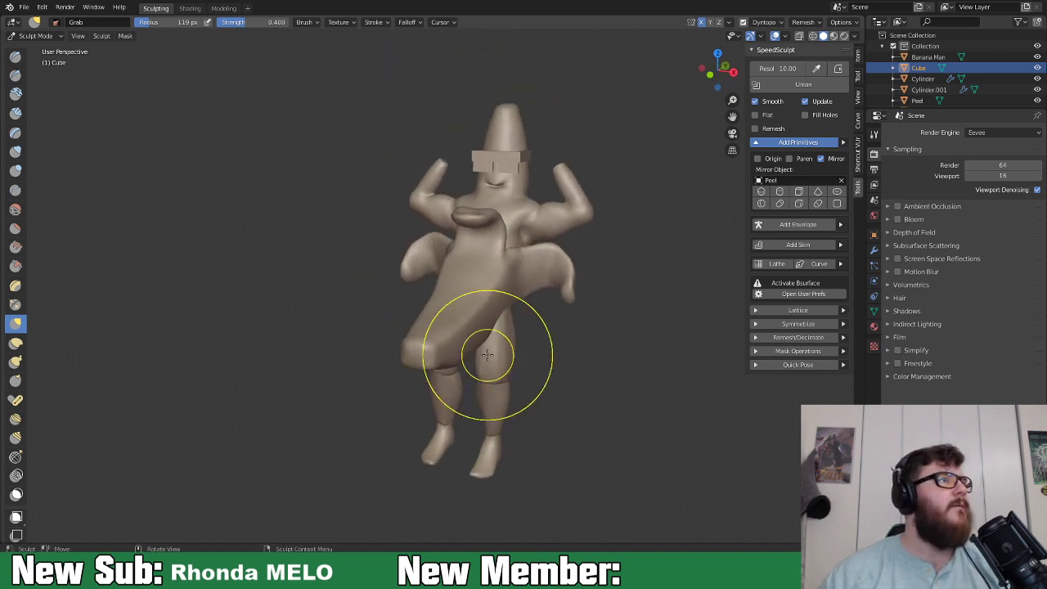
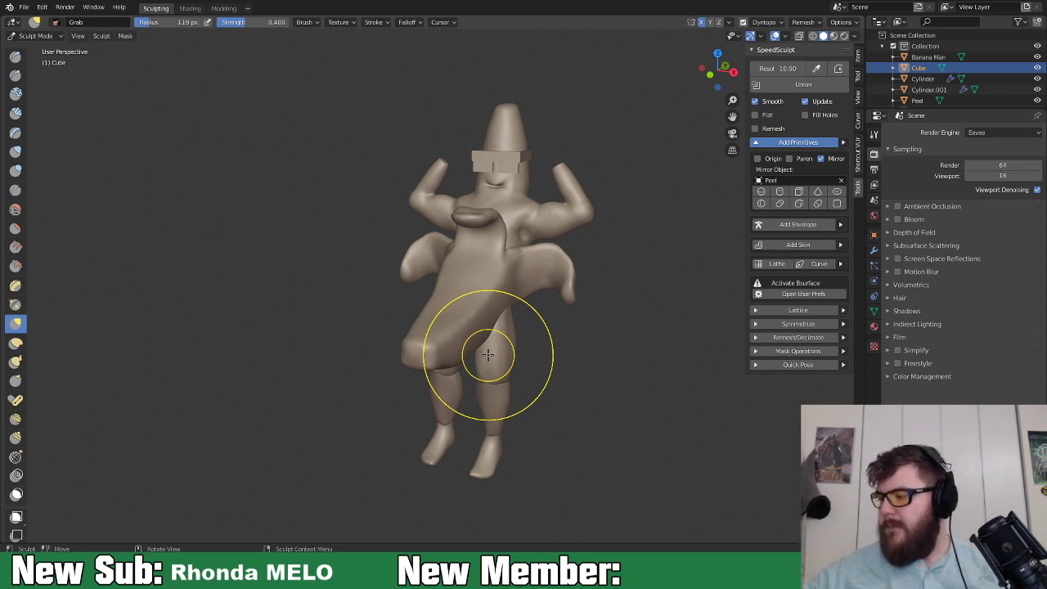
Merge the mirrored feet, lower legs and thighs into a single mesh with SpeedSculpt's Union.
{"action": "mouse_move", "coordinate": [612, 344]}
{"action": "middle_mouse_down"}
{"action": "mouse_move", "coordinate": [544, 372]}
{"action": "mouse_move", "coordinate": [722, 368]}
{"action": "middle_mouse_up"}
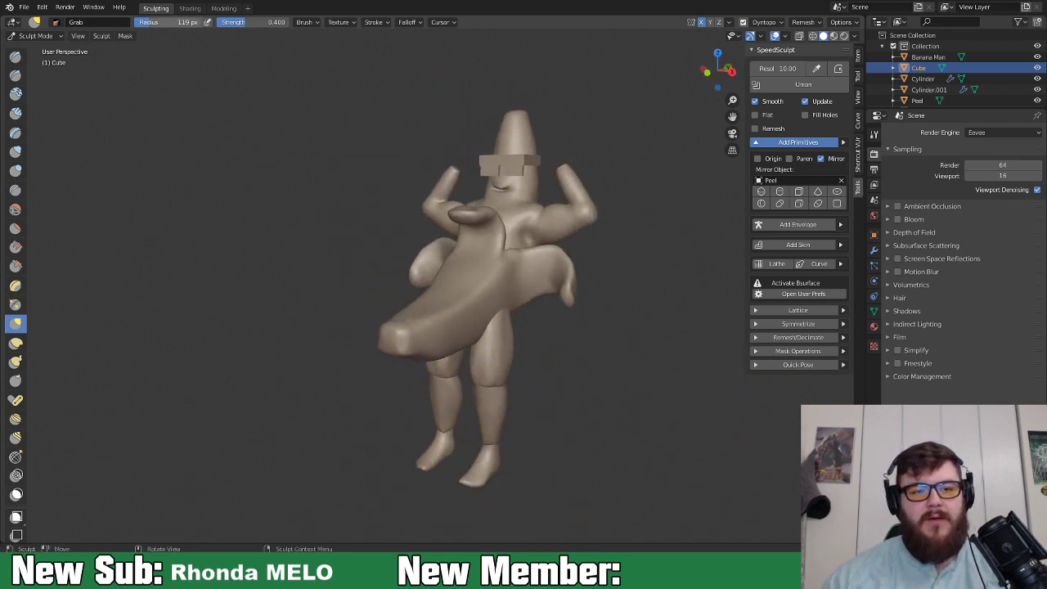
{"action": "left_click", "coordinate": [36, 35]}
{"action": "left_click", "coordinate": [32, 48]}
{"action": "middle_click_drag", "start_coordinate": [524, 400], "coordinate": [502, 370]}
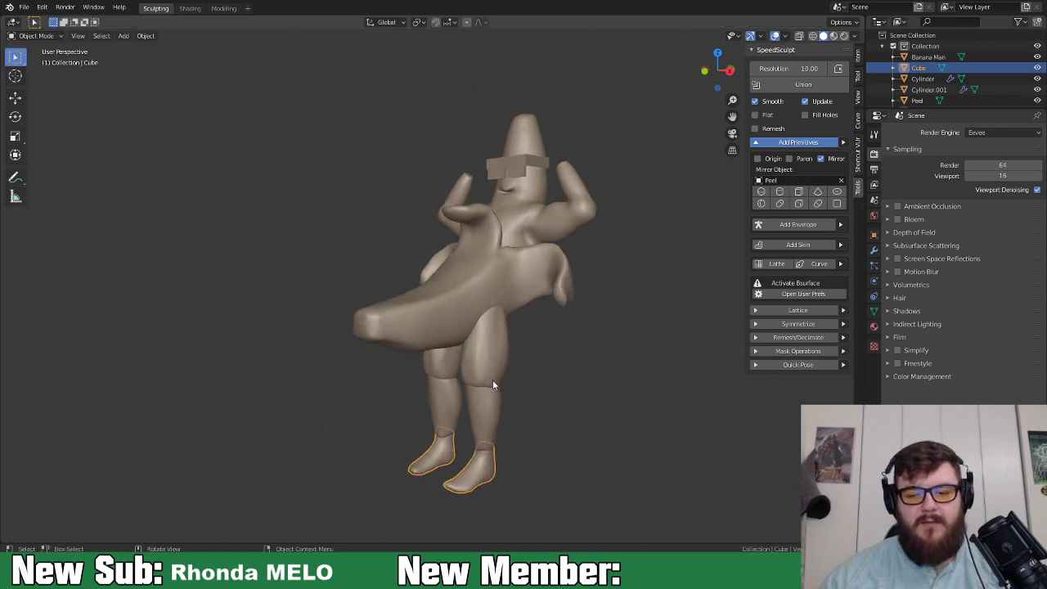
{"action": "left_click", "coordinate": [485, 409], "text": "shift"}
{"action": "left_click", "coordinate": [488, 359], "text": "shift"}
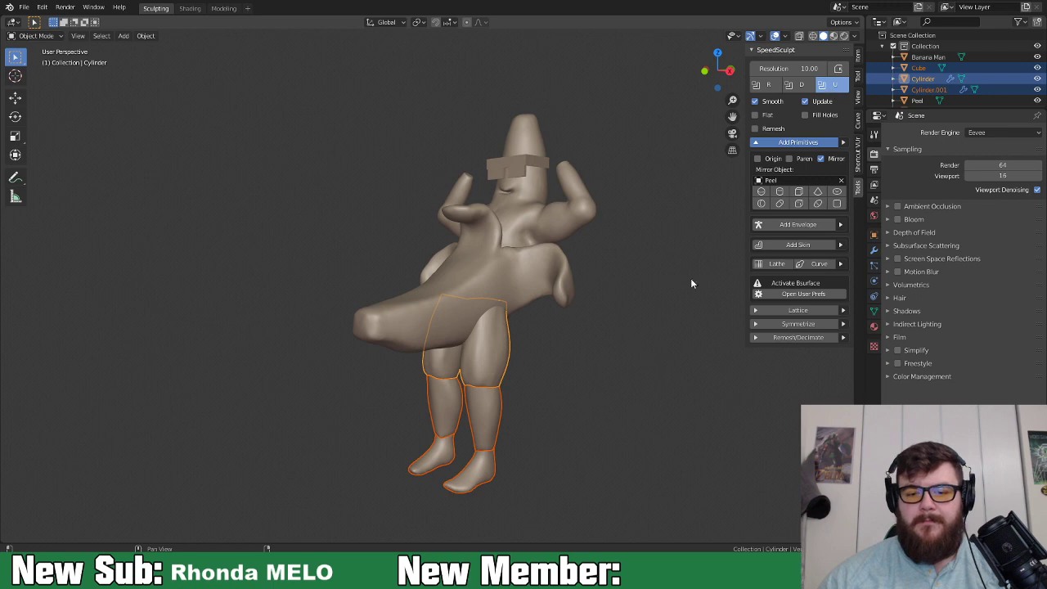
{"action": "middle_click_drag", "start_coordinate": [549, 413], "coordinate": [508, 368]}
{"action": "scroll", "coordinate": [564, 452], "scroll_direction": "up", "scroll_amount": 4}
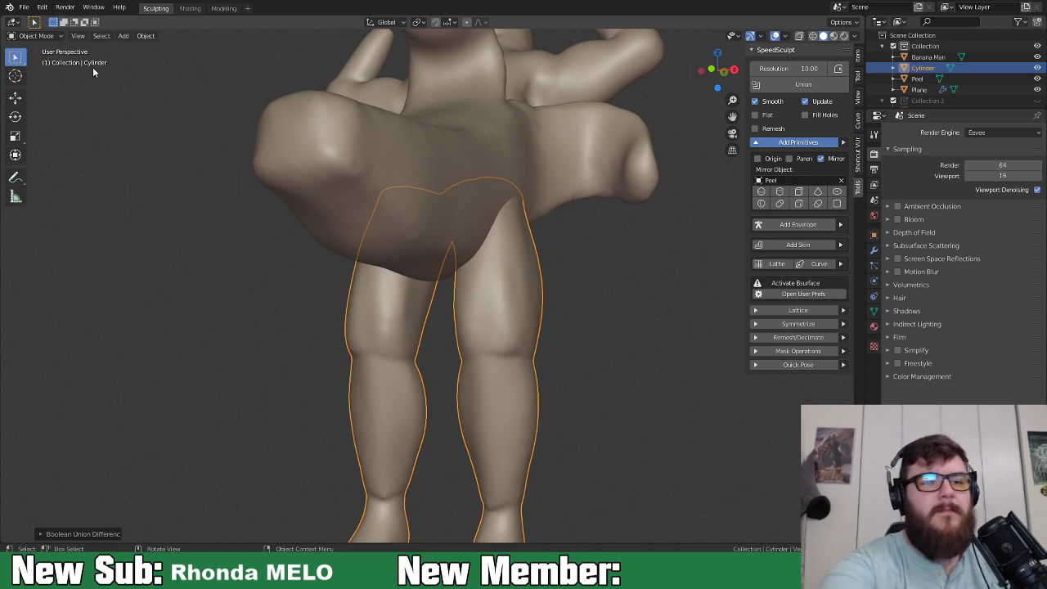
Reshape the front of the merged knees in Sculpt Mode with Grab, moving the crease below each knee downward.
{"action": "left_click", "coordinate": [51, 35]}
{"action": "left_click", "coordinate": [61, 73]}
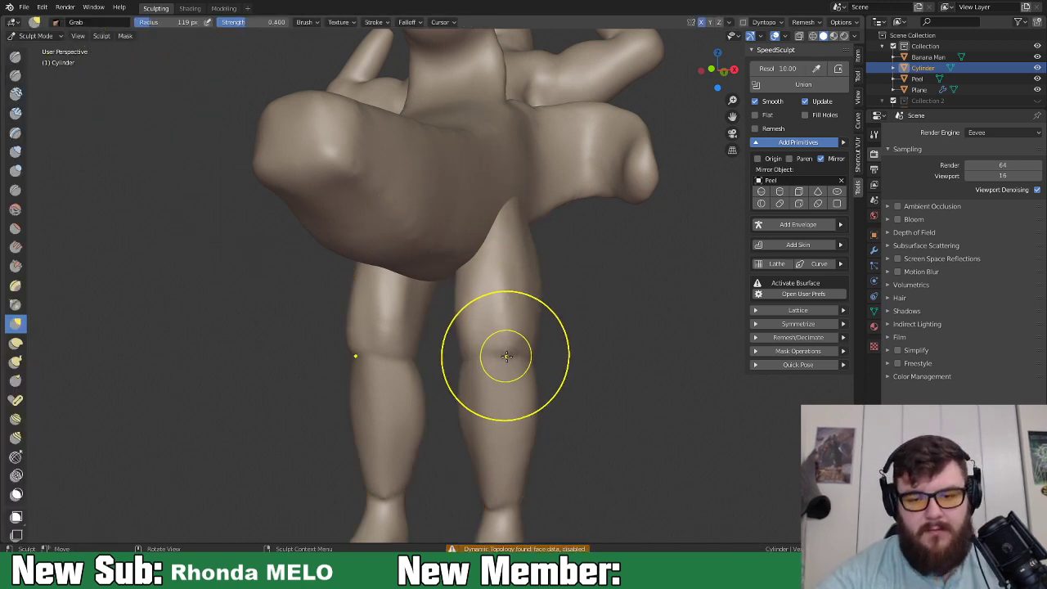
{"action": "key", "text": "f"}
{"action": "left_click", "coordinate": [502, 350]}
{"action": "left_click_drag", "start_coordinate": [502, 350], "coordinate": [491, 368]}
{"action": "left_click_drag", "start_coordinate": [489, 363], "coordinate": [484, 362]}
Enable Dyntopo and build up rounded kneecaps with Clay Strips at 55 px radius, blending them into the legs.
{"action": "left_click", "coordinate": [14, 112]}
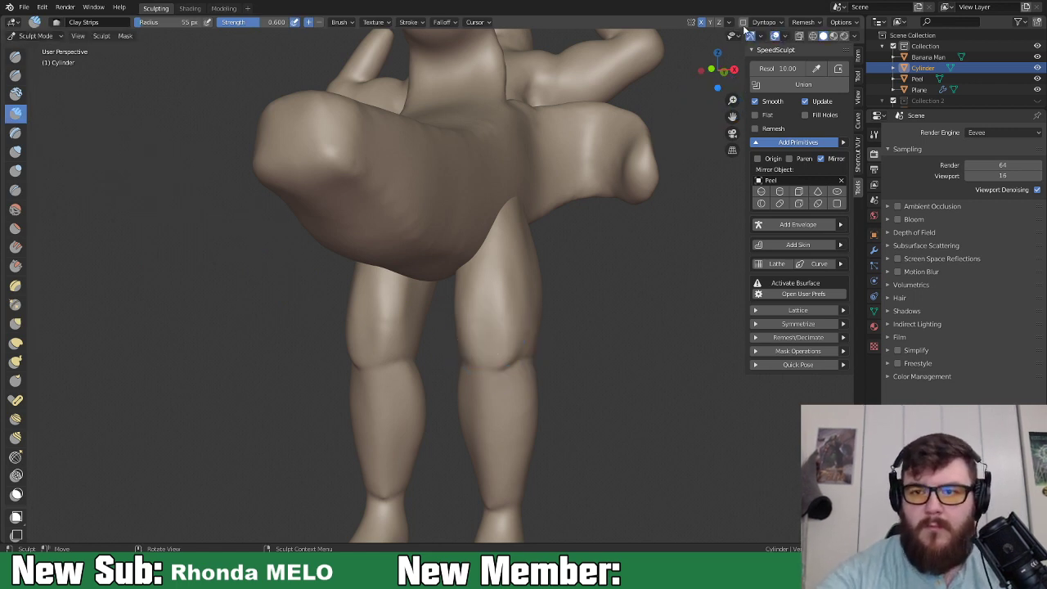
{"action": "left_click_drag", "start_coordinate": [488, 352], "coordinate": [485, 350]}
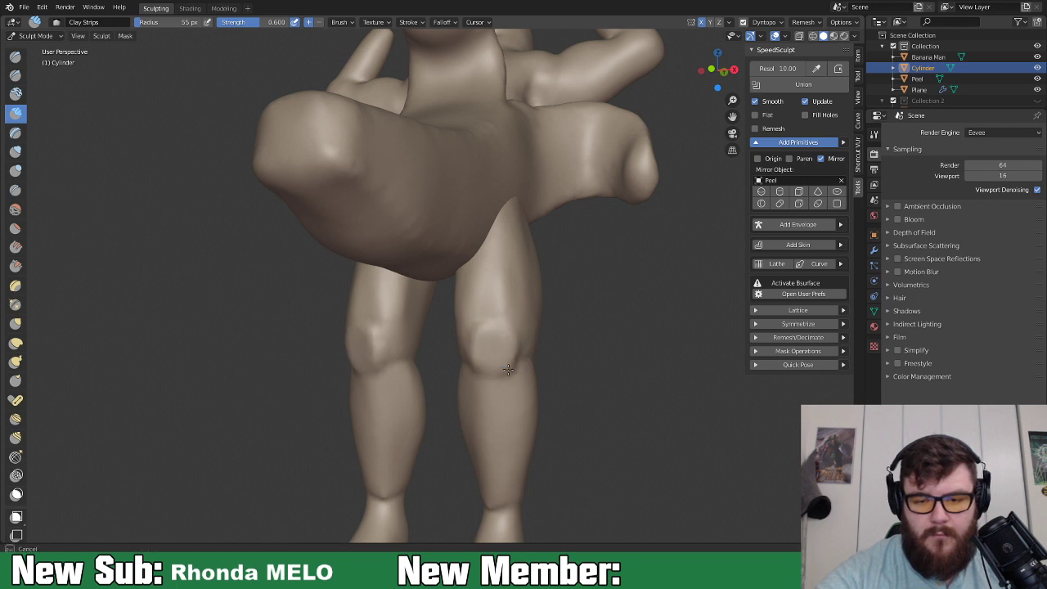
{"action": "left_click_drag", "start_coordinate": [514, 350], "coordinate": [477, 351]}
{"action": "mouse_move", "coordinate": [482, 355]}
{"action": "middle_mouse_down"}
{"action": "mouse_move", "coordinate": [462, 353]}
{"action": "mouse_move", "coordinate": [485, 347]}
{"action": "middle_mouse_up"}
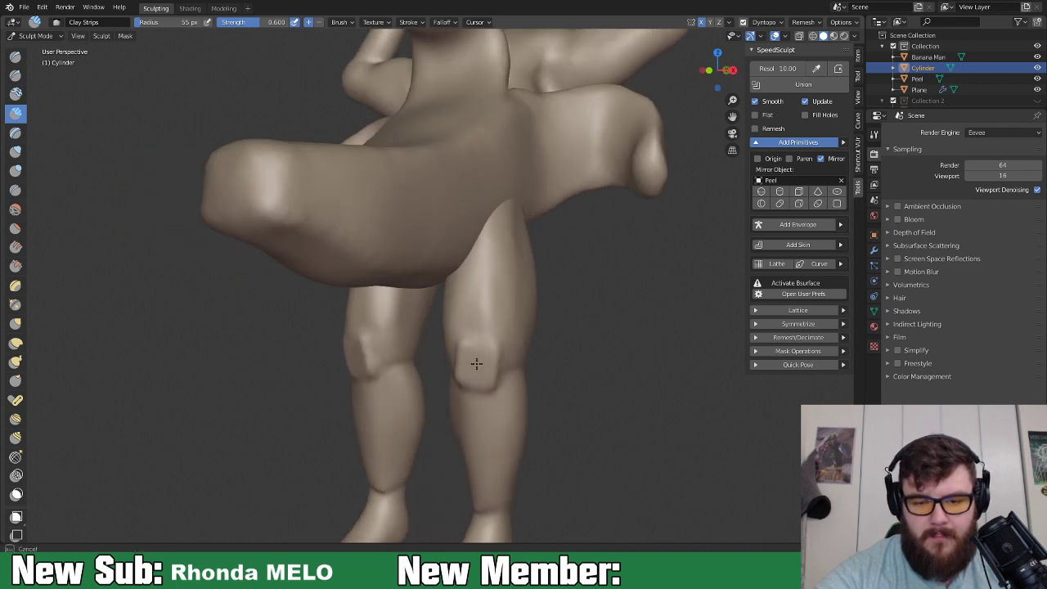
{"action": "left_click_drag", "start_coordinate": [496, 379], "coordinate": [457, 389]}
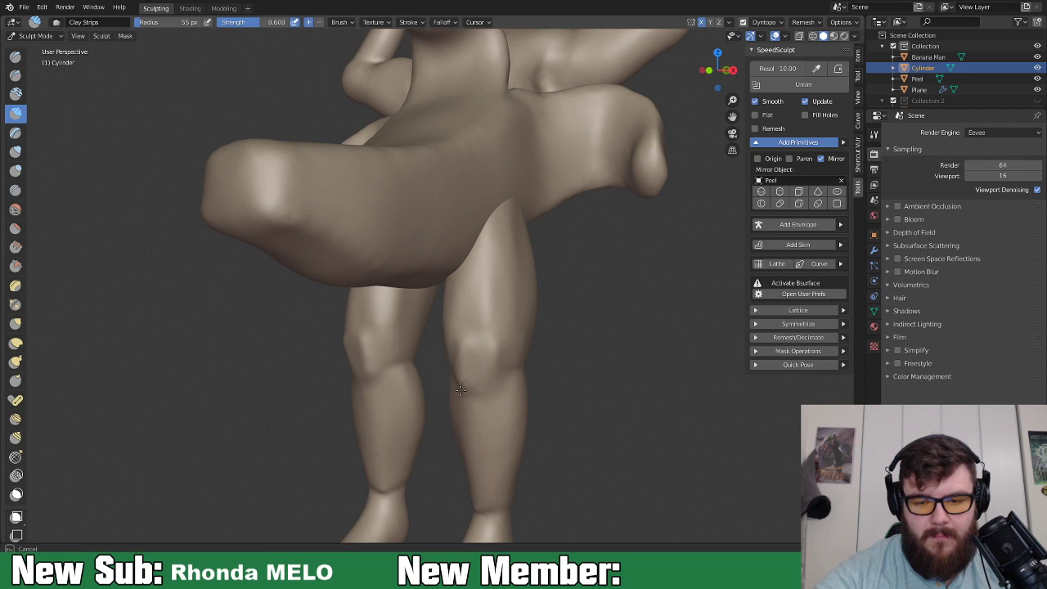
{"action": "mouse_move", "coordinate": [498, 351]}
{"action": "middle_mouse_down"}
{"action": "mouse_move", "coordinate": [494, 339]}
{"action": "mouse_move", "coordinate": [526, 321]}
{"action": "mouse_move", "coordinate": [533, 338]}
{"action": "middle_mouse_up"}
Define the edges around the kneecaps with the Crease brush at 31 px radius.
{"action": "key", "text": "shift+c"}
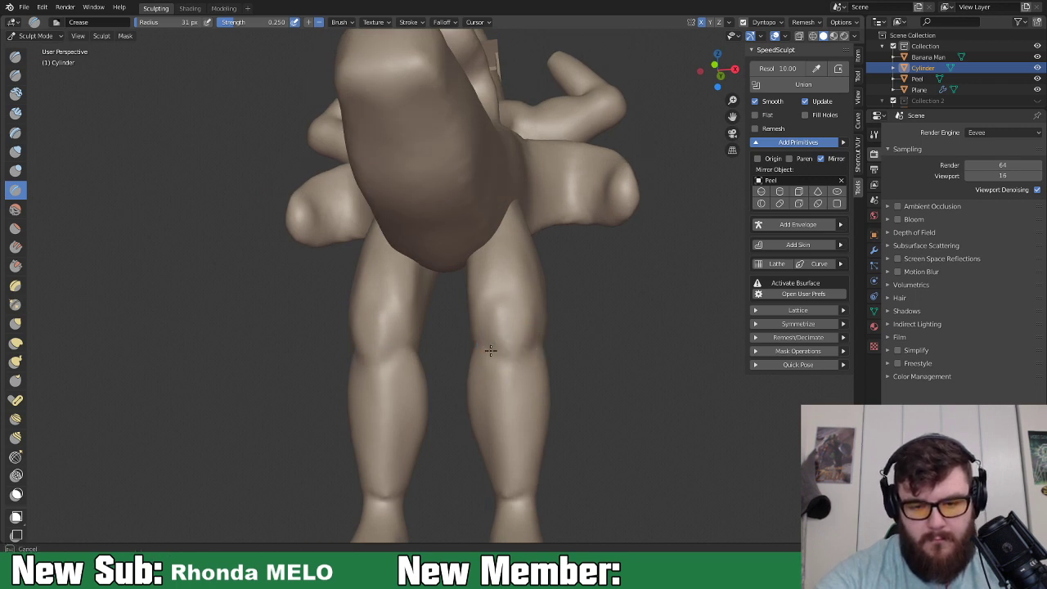
{"action": "middle_click_drag", "start_coordinate": [537, 347], "coordinate": [507, 324]}
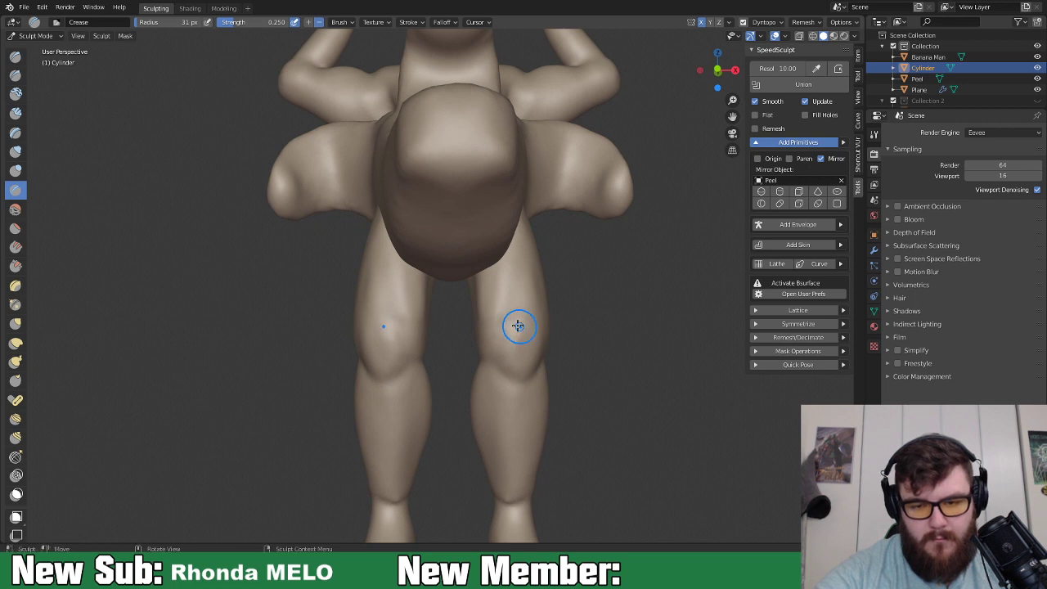
{"action": "middle_click_drag", "start_coordinate": [538, 329], "coordinate": [512, 352]}
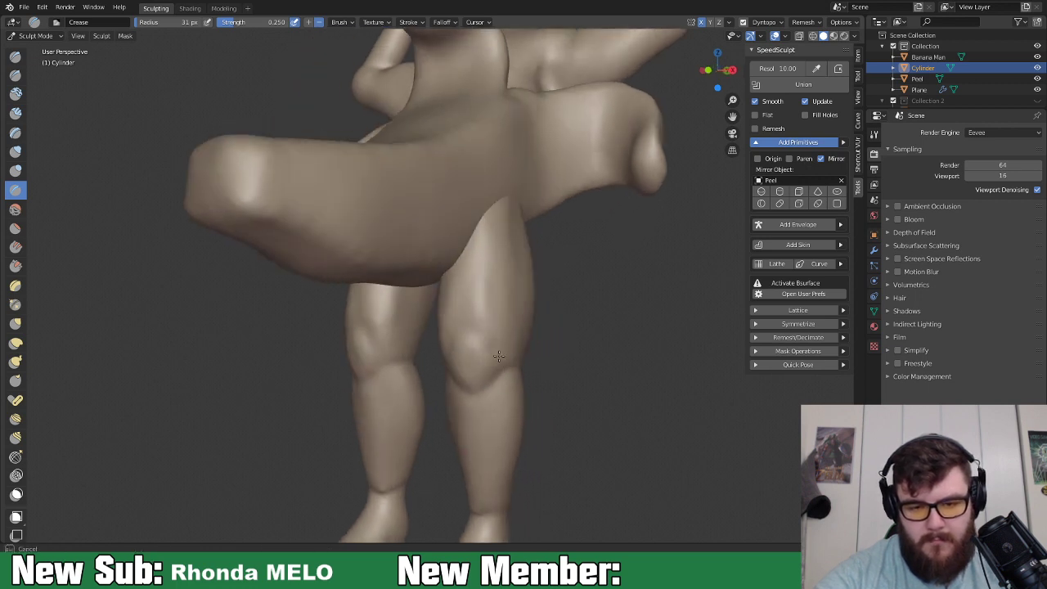
Define the lower edge of the calf muscles and blend the ankle joins with the Crease brush at 31 px radius.
{"action": "mouse_move", "coordinate": [505, 376]}
{"action": "middle_mouse_down"}
{"action": "mouse_move", "coordinate": [441, 376]}
{"action": "mouse_move", "coordinate": [372, 356]}
{"action": "mouse_move", "coordinate": [496, 408]}
{"action": "mouse_move", "coordinate": [505, 395]}
{"action": "middle_mouse_up"}
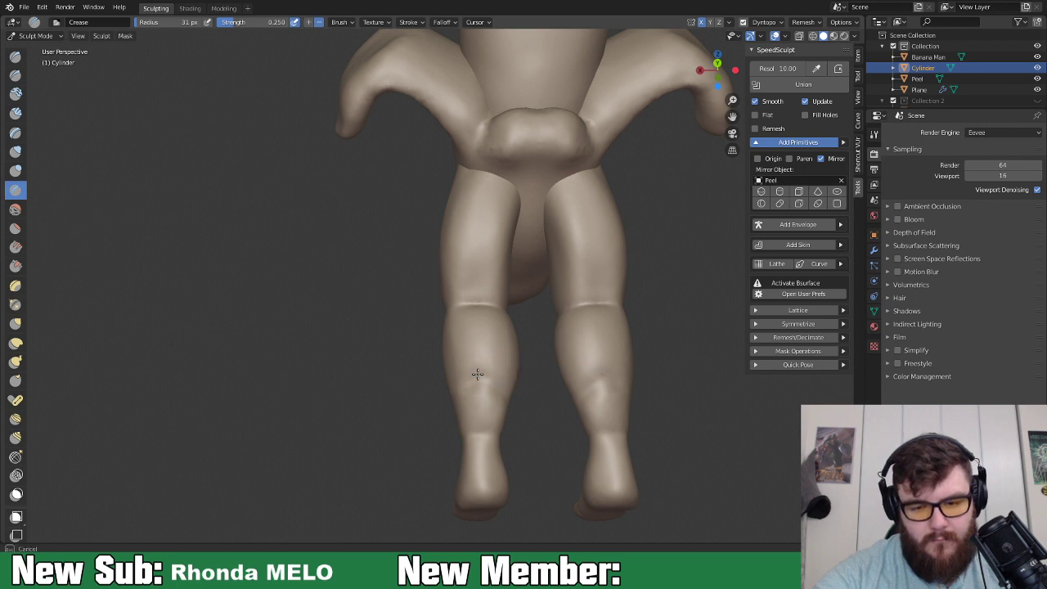
{"action": "middle_click_drag", "start_coordinate": [482, 393], "coordinate": [482, 384]}
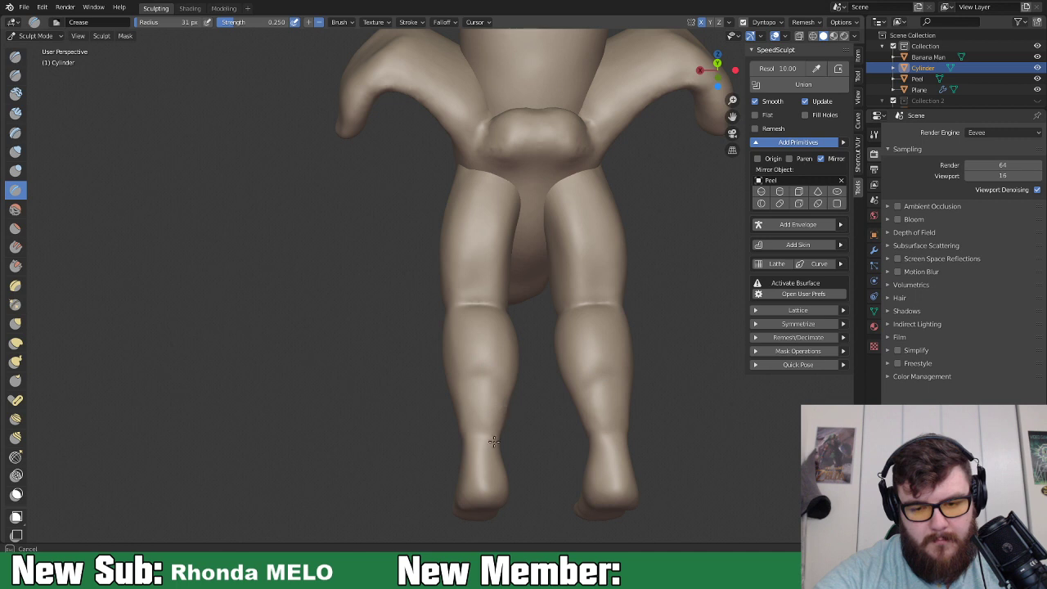
{"action": "middle_click_drag", "start_coordinate": [483, 436], "coordinate": [561, 424]}
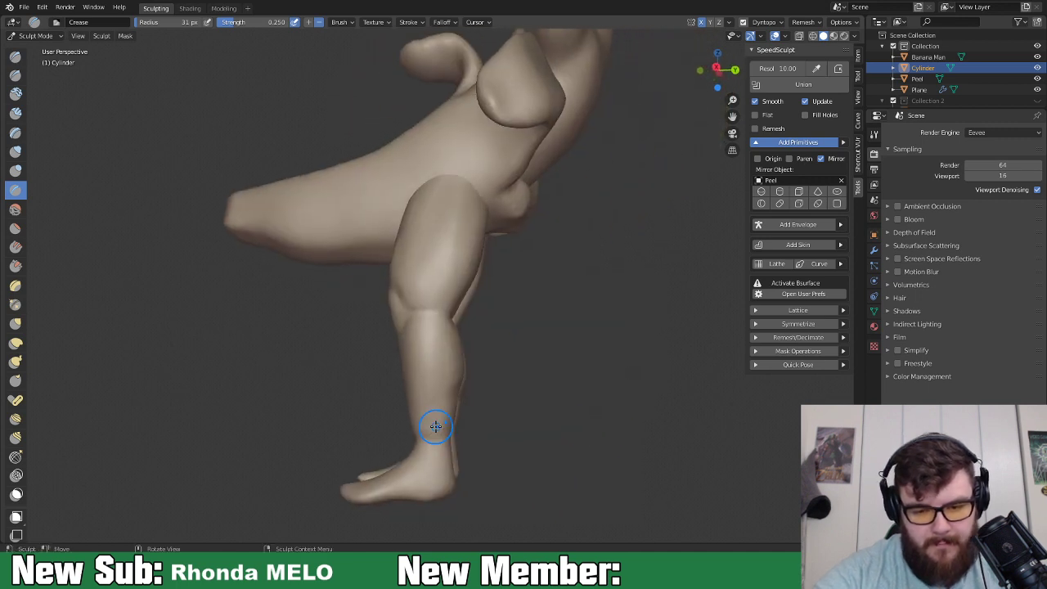
{"action": "mouse_move", "coordinate": [428, 430]}
{"action": "middle_mouse_down"}
{"action": "mouse_move", "coordinate": [418, 421]}
{"action": "mouse_move", "coordinate": [486, 423]}
{"action": "mouse_move", "coordinate": [370, 438]}
{"action": "mouse_move", "coordinate": [391, 446]}
{"action": "middle_mouse_up"}
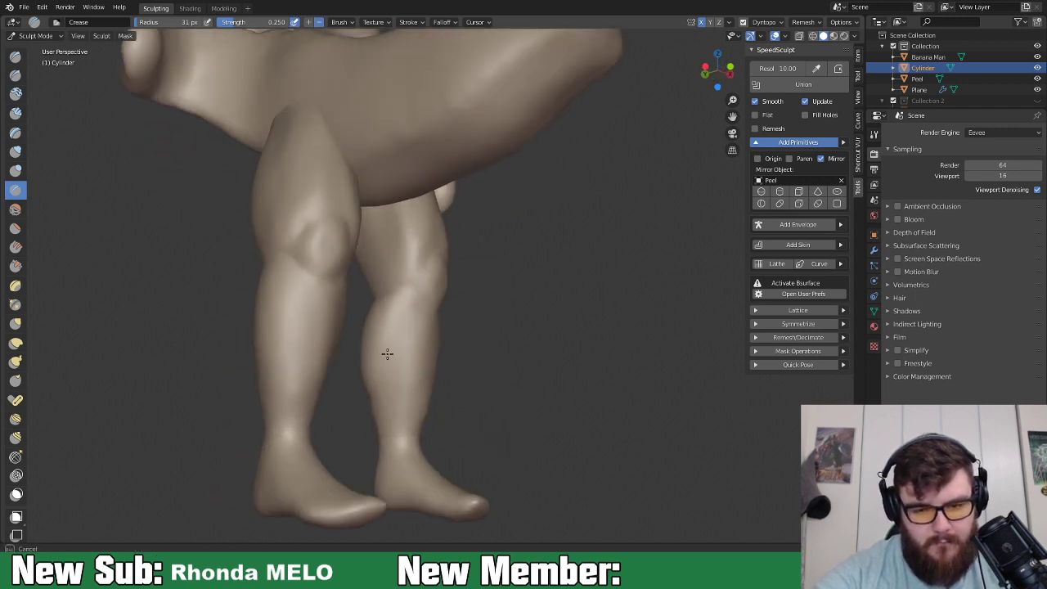
{"action": "middle_click_drag", "start_coordinate": [422, 306], "coordinate": [393, 316]}
Carve a hollow into the back of each thigh above the knee with the Crease brush at 31 px radius.
{"action": "scroll", "coordinate": [519, 435], "scroll_direction": "down", "scroll_amount": 3}
{"action": "mouse_move", "coordinate": [519, 434]}
{"action": "middle_mouse_down"}
{"action": "mouse_move", "coordinate": [572, 397]}
{"action": "mouse_move", "coordinate": [456, 353]}
{"action": "mouse_move", "coordinate": [532, 400]}
{"action": "mouse_move", "coordinate": [440, 362]}
{"action": "mouse_move", "coordinate": [593, 381]}
{"action": "mouse_move", "coordinate": [339, 366]}
{"action": "middle_mouse_up"}
{"action": "scroll", "coordinate": [471, 446], "scroll_direction": "up", "scroll_amount": 3}
{"action": "mouse_move", "coordinate": [434, 435]}
{"action": "middle_mouse_down", "text": "shift"}
{"action": "mouse_move", "coordinate": [479, 379]}
{"action": "mouse_move", "coordinate": [483, 304]}
{"action": "mouse_move", "coordinate": [494, 324]}
{"action": "middle_mouse_up", "text": "shift"}
{"action": "scroll", "coordinate": [458, 400], "scroll_direction": "up", "scroll_amount": 2}
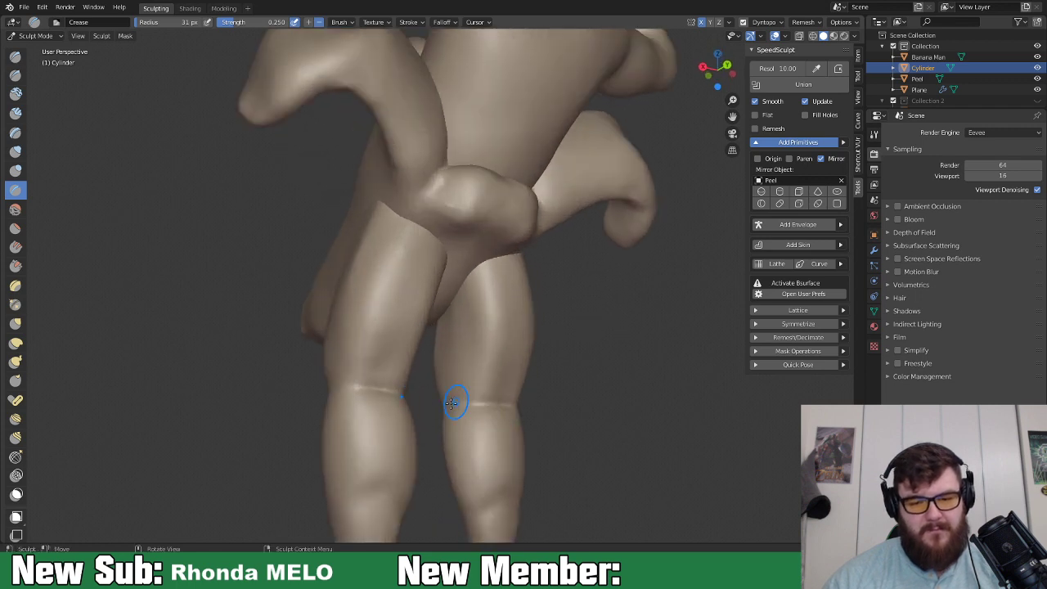
{"action": "middle_click_drag", "start_coordinate": [455, 409], "coordinate": [544, 387], "text": "shift"}
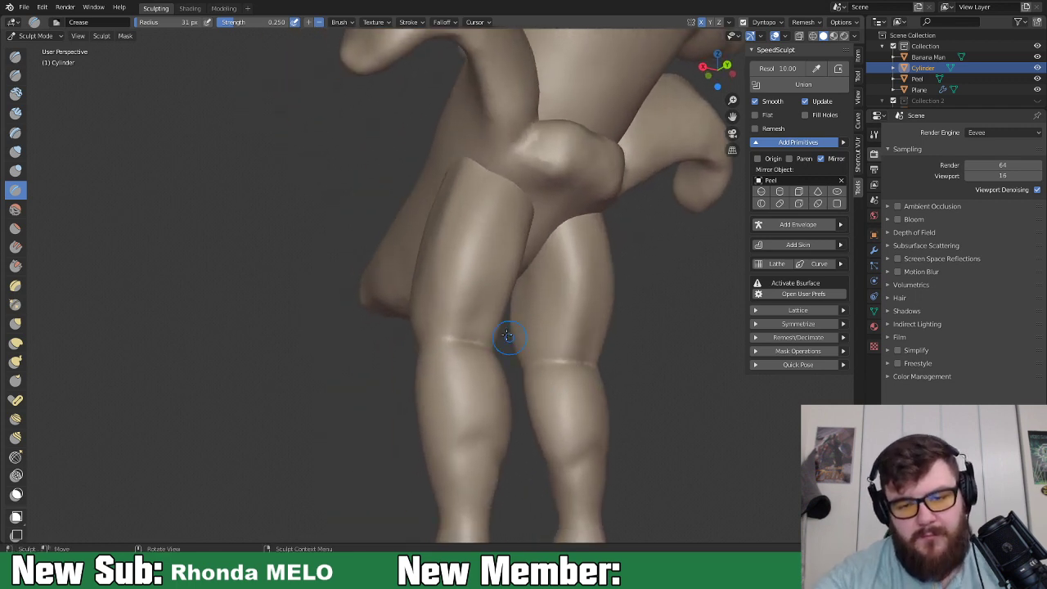
{"action": "mouse_move", "coordinate": [484, 351]}
{"action": "middle_mouse_down"}
{"action": "mouse_move", "coordinate": [462, 379]}
{"action": "mouse_move", "coordinate": [479, 353]}
{"action": "middle_mouse_up"}
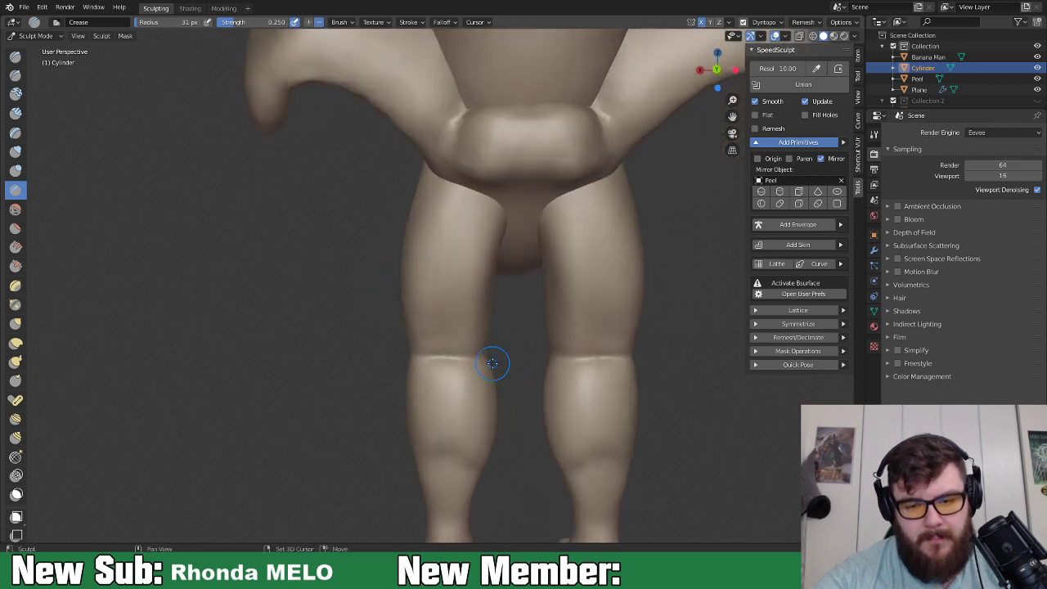
{"action": "middle_click_drag", "start_coordinate": [508, 378], "coordinate": [511, 356]}
{"action": "left_click_drag", "start_coordinate": [455, 335], "coordinate": [455, 333]}
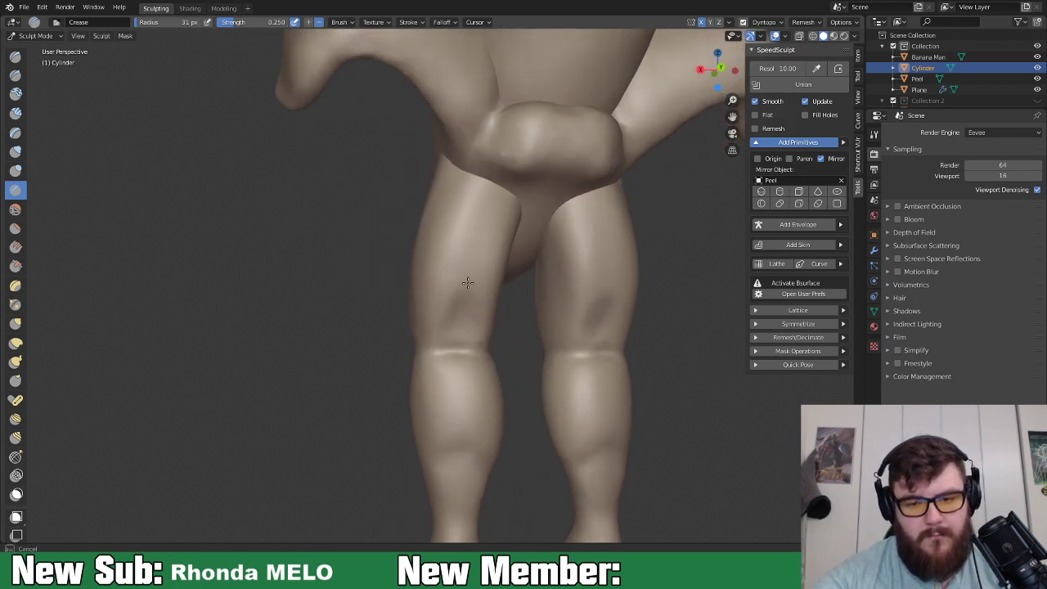
Adjust the outline of the back of the thighs with Grab at 68 px radius.
{"action": "middle_click_drag", "start_coordinate": [467, 297], "coordinate": [561, 331]}
{"action": "key", "text": "g"}
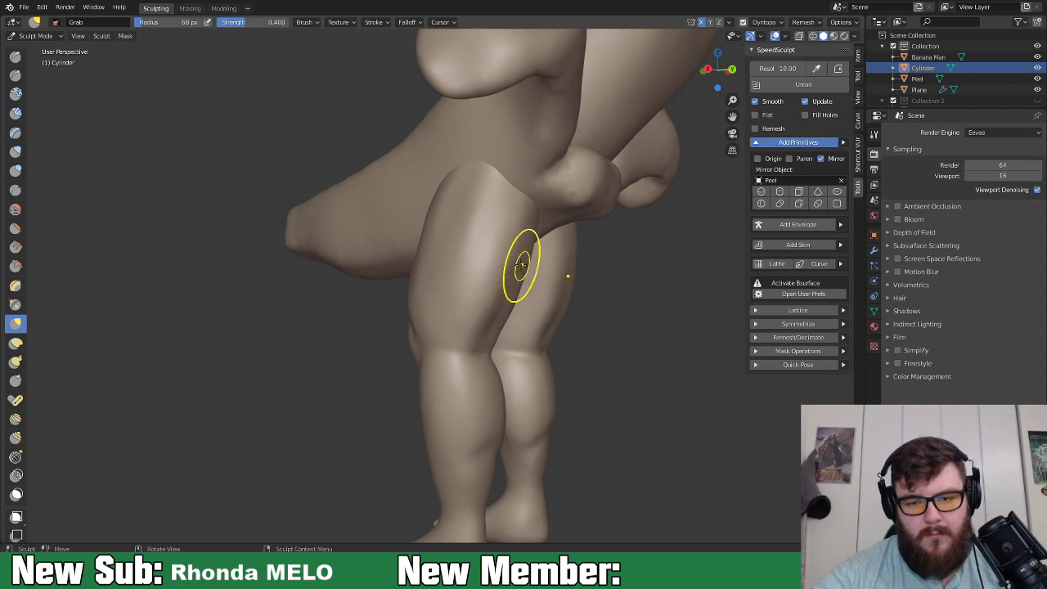
{"action": "middle_click_drag", "start_coordinate": [513, 327], "coordinate": [475, 312]}
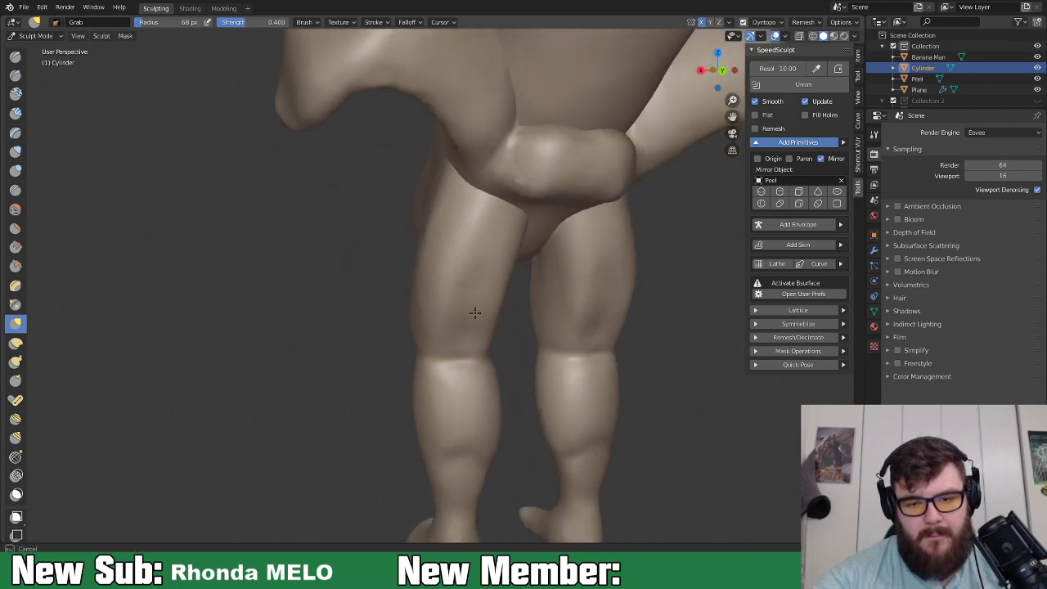
{"action": "mouse_move", "coordinate": [533, 362]}
{"action": "middle_mouse_down"}
{"action": "mouse_move", "coordinate": [604, 405]}
{"action": "mouse_move", "coordinate": [532, 384]}
{"action": "mouse_move", "coordinate": [580, 403]}
{"action": "middle_mouse_up"}
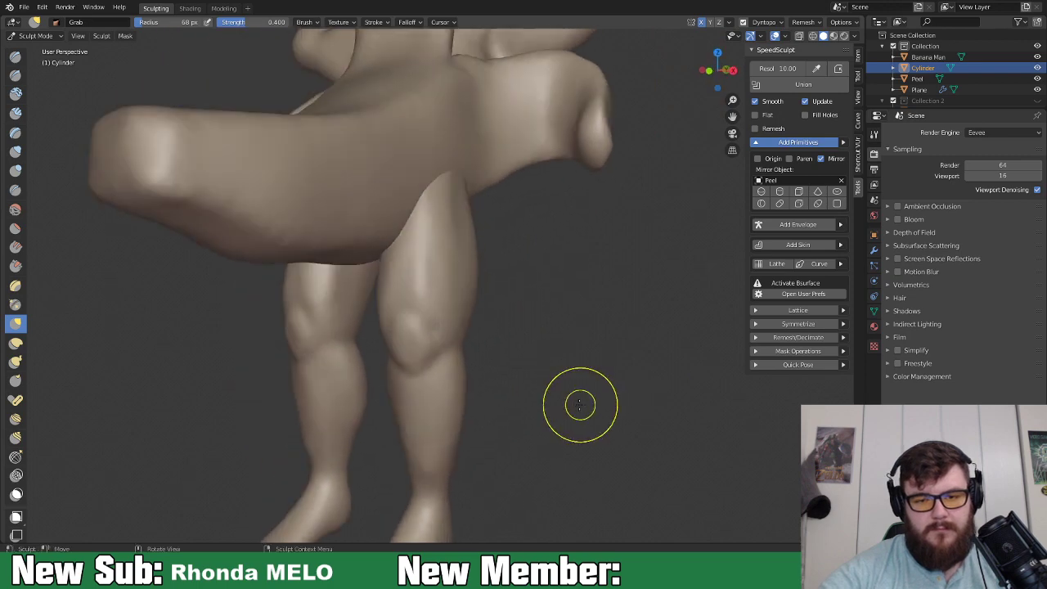
Add muscle strips along the front and outer thigh with Clay Strips at 32 px radius and smooth the surface.
{"action": "left_click", "coordinate": [16, 113]}
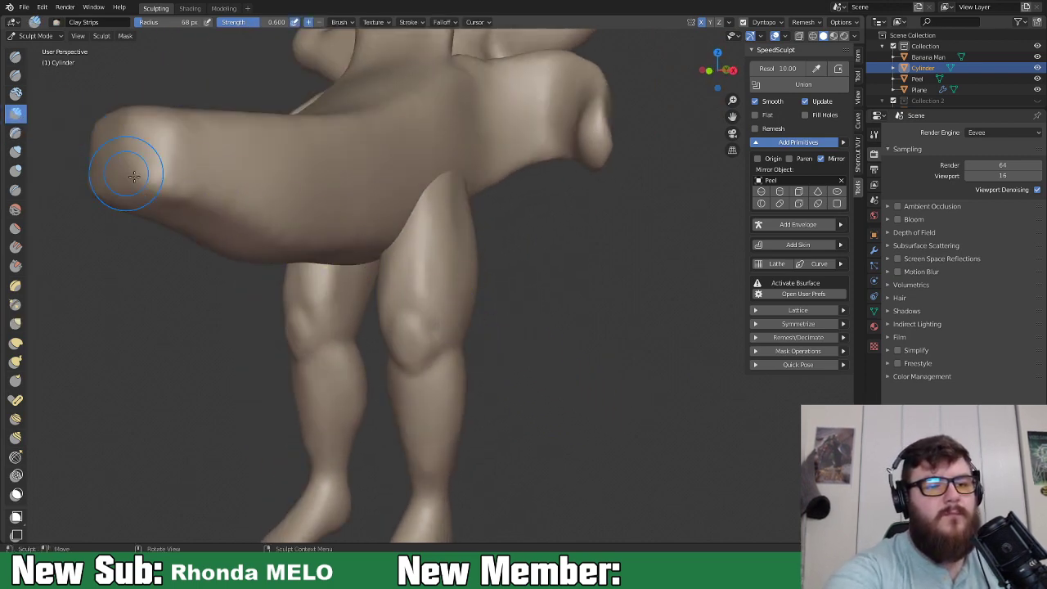
{"action": "key", "text": "f"}
{"action": "left_click", "coordinate": [425, 245]}
{"action": "middle_click_drag", "start_coordinate": [443, 230], "coordinate": [422, 236]}
{"action": "mouse_move", "coordinate": [448, 205]}
{"action": "left_mouse_down"}
{"action": "mouse_move", "coordinate": [460, 186]}
{"action": "mouse_move", "coordinate": [446, 262]}
{"action": "left_mouse_up"}
{"action": "left_click_drag", "start_coordinate": [446, 261], "coordinate": [451, 251]}
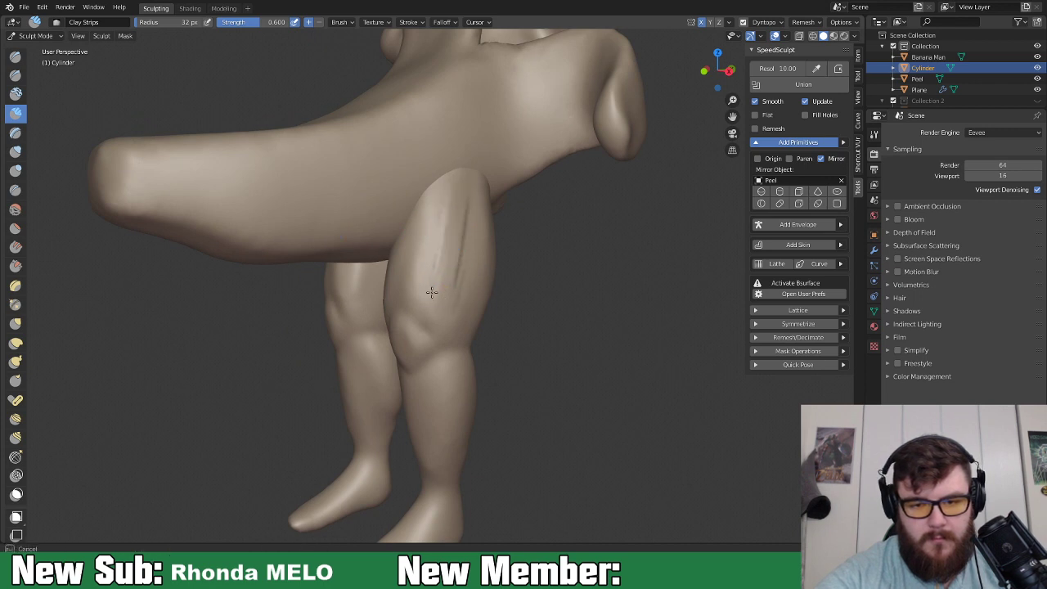
{"action": "left_click_drag", "start_coordinate": [423, 218], "coordinate": [429, 283]}
{"action": "left_click_drag", "start_coordinate": [448, 214], "coordinate": [445, 262]}
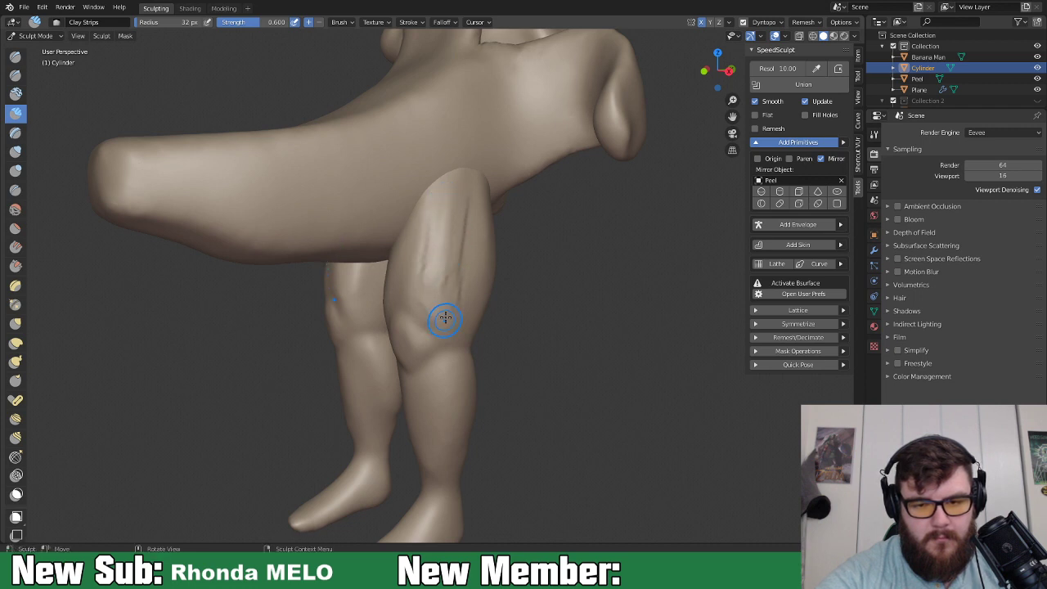
{"action": "left_click_drag", "start_coordinate": [458, 266], "coordinate": [475, 291]}
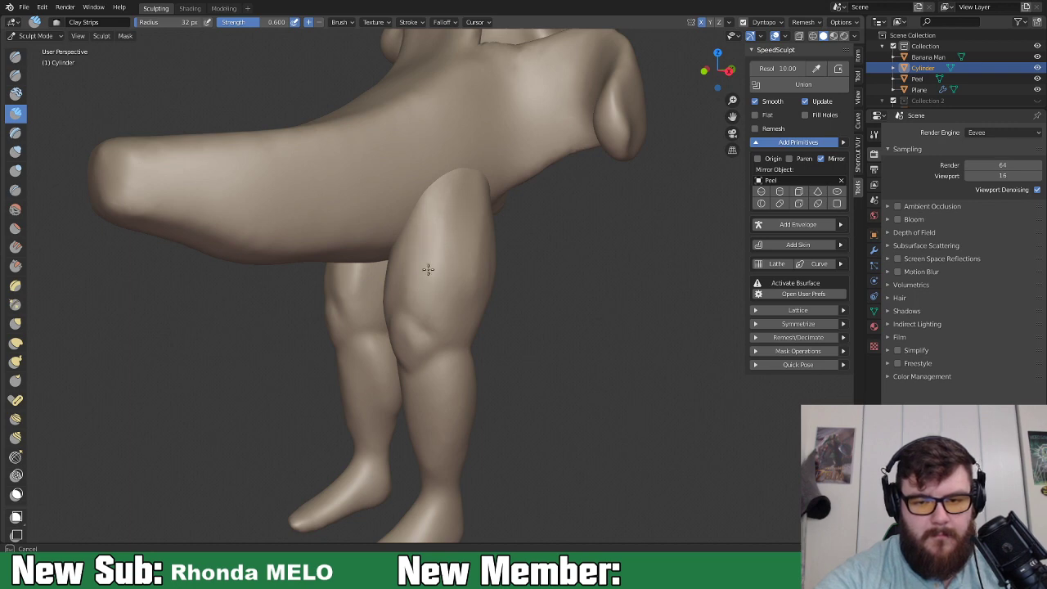
{"action": "middle_click_drag", "start_coordinate": [497, 311], "coordinate": [540, 341]}
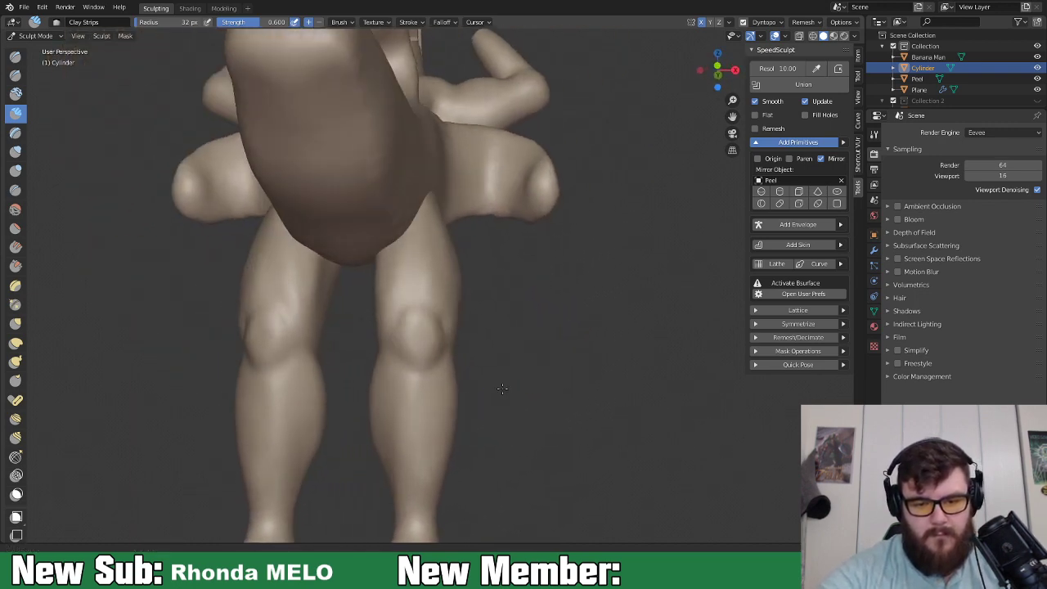
Slim the inner calves with Grab at 114 px radius and check the proportions on the whole character.
{"action": "middle_click_drag", "start_coordinate": [500, 404], "coordinate": [556, 268]}
{"action": "key", "text": "g"}
{"action": "key", "text": "f"}
{"action": "mouse_move", "coordinate": [444, 346]}
{"action": "left_mouse_down"}
{"action": "mouse_move", "coordinate": [427, 331]}
{"action": "mouse_move", "coordinate": [432, 316]}
{"action": "left_mouse_up"}
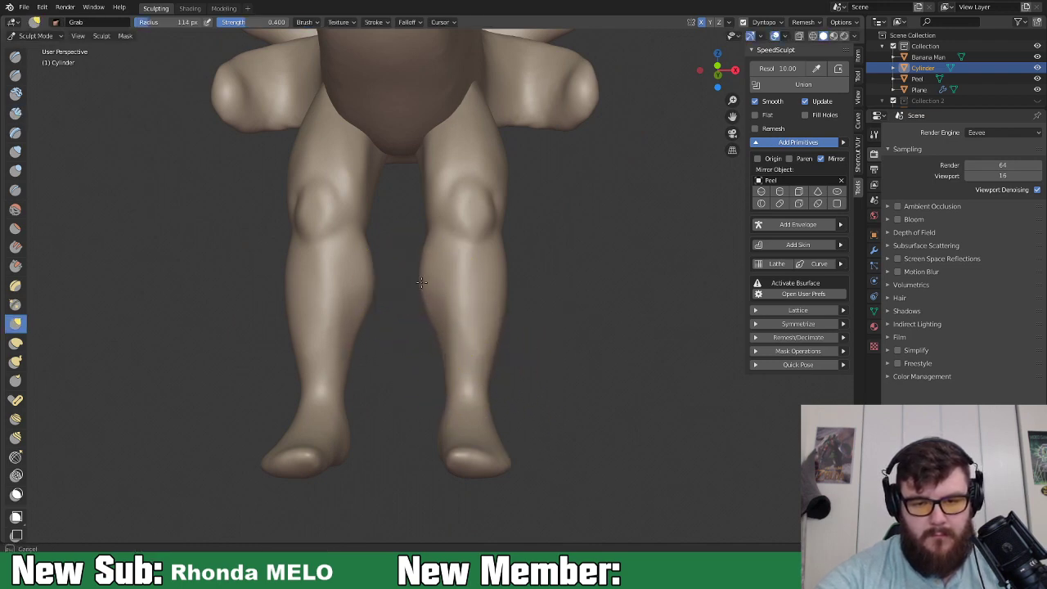
{"action": "left_click_drag", "start_coordinate": [422, 276], "coordinate": [424, 276]}
{"action": "mouse_move", "coordinate": [496, 328]}
{"action": "middle_mouse_down"}
{"action": "mouse_move", "coordinate": [531, 360]}
{"action": "mouse_move", "coordinate": [520, 354]}
{"action": "middle_mouse_up"}
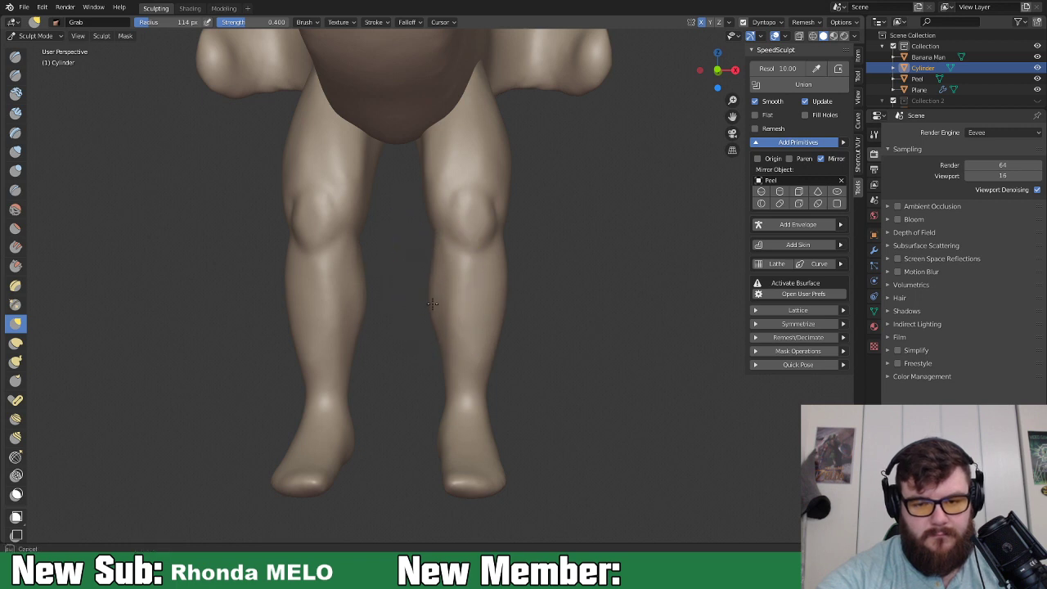
{"action": "middle_click_drag", "start_coordinate": [461, 300], "coordinate": [725, 397]}
{"action": "scroll", "coordinate": [600, 351], "scroll_direction": "down", "scroll_amount": 5}
{"action": "mouse_move", "coordinate": [601, 351]}
{"action": "middle_mouse_down"}
{"action": "mouse_move", "coordinate": [509, 360]}
{"action": "mouse_move", "coordinate": [652, 354]}
{"action": "mouse_move", "coordinate": [531, 341]}
{"action": "mouse_move", "coordinate": [641, 402]}
{"action": "mouse_move", "coordinate": [550, 388]}
{"action": "mouse_move", "coordinate": [520, 334]}
{"action": "mouse_move", "coordinate": [580, 334]}
{"action": "middle_mouse_up"}
{"action": "scroll", "coordinate": [508, 360], "scroll_direction": "up", "scroll_amount": 5}
{"action": "scroll", "coordinate": [540, 327], "scroll_direction": "up", "scroll_amount": 2}
{"action": "scroll", "coordinate": [584, 333], "scroll_direction": "down", "scroll_amount": 2}
Leave the legs and put the Peel object into Sculpt Mode.
{"action": "left_click", "coordinate": [38, 36]}
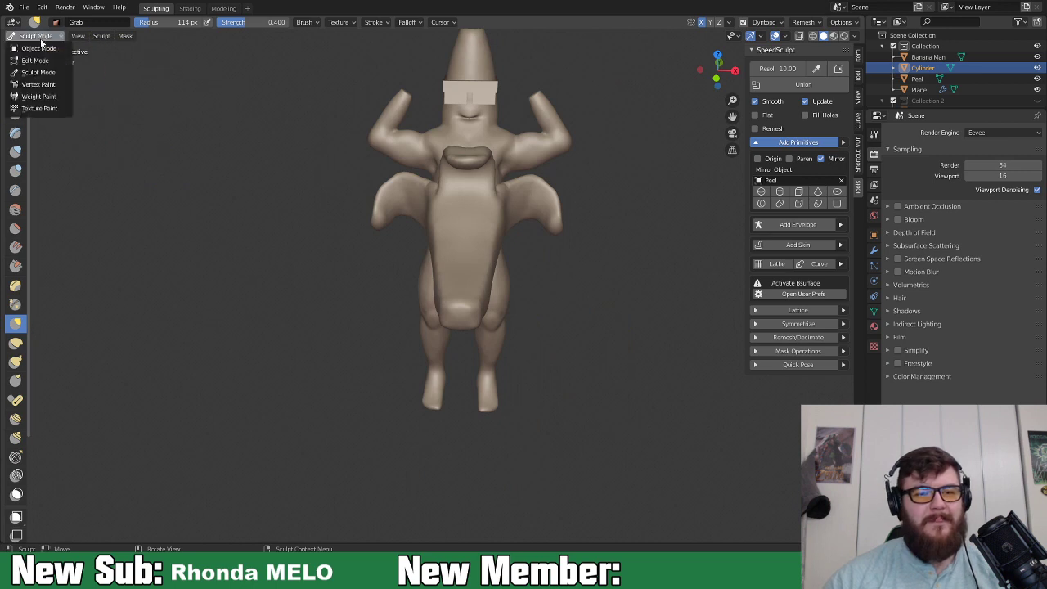
{"action": "left_click", "coordinate": [38, 48]}
{"action": "left_click", "coordinate": [498, 226]}
{"action": "middle_click_drag", "start_coordinate": [497, 226], "coordinate": [489, 193]}
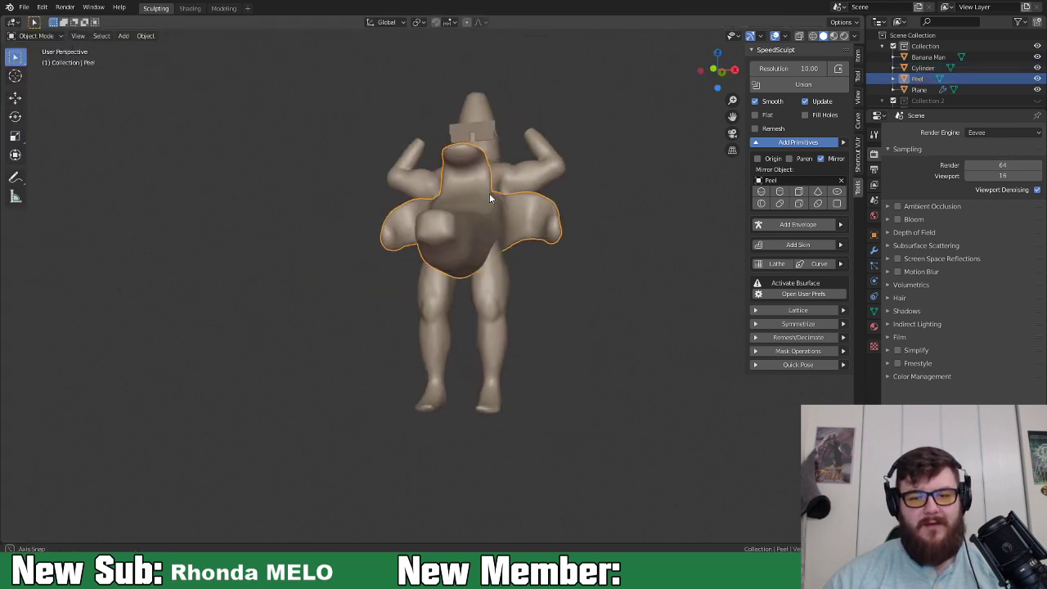
{"action": "left_click", "coordinate": [30, 36]}
{"action": "left_click", "coordinate": [39, 76]}
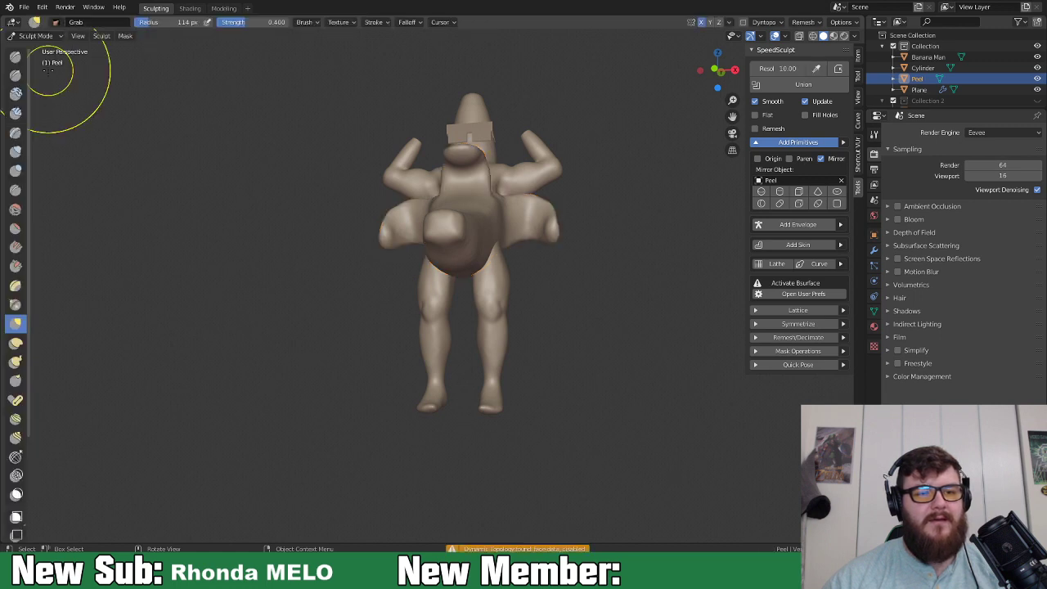
{"action": "left_click_drag", "start_coordinate": [448, 227], "coordinate": [479, 304]}
{"action": "scroll", "coordinate": [477, 303], "scroll_direction": "up", "scroll_amount": 3}
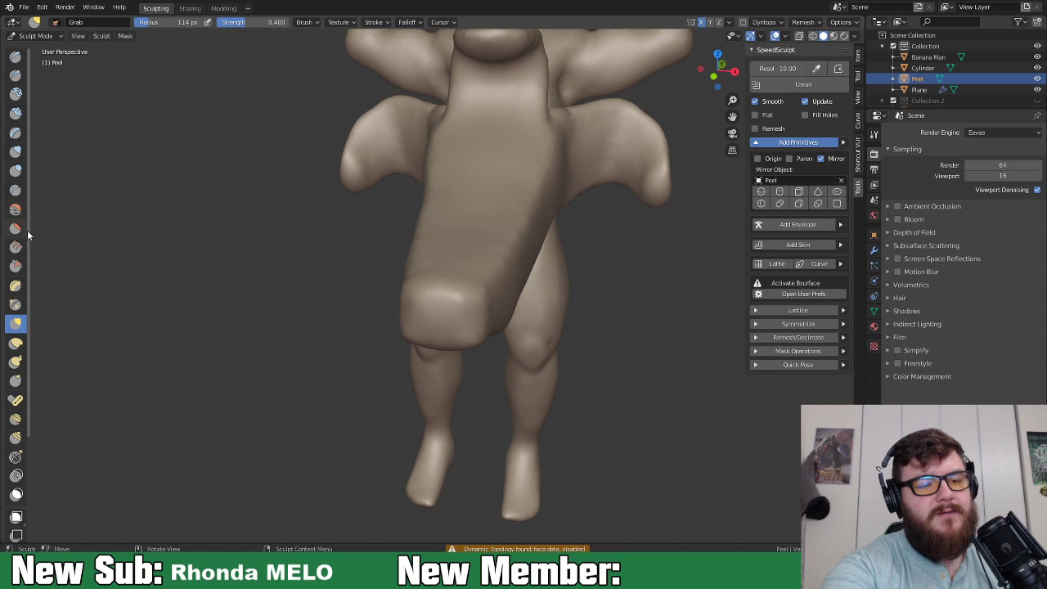
Scrape a crisp ridge along the front edges of the peel with Multiplane Scrape at 114 px radius and 0.700 strength.
{"action": "left_click", "coordinate": [16, 285]}
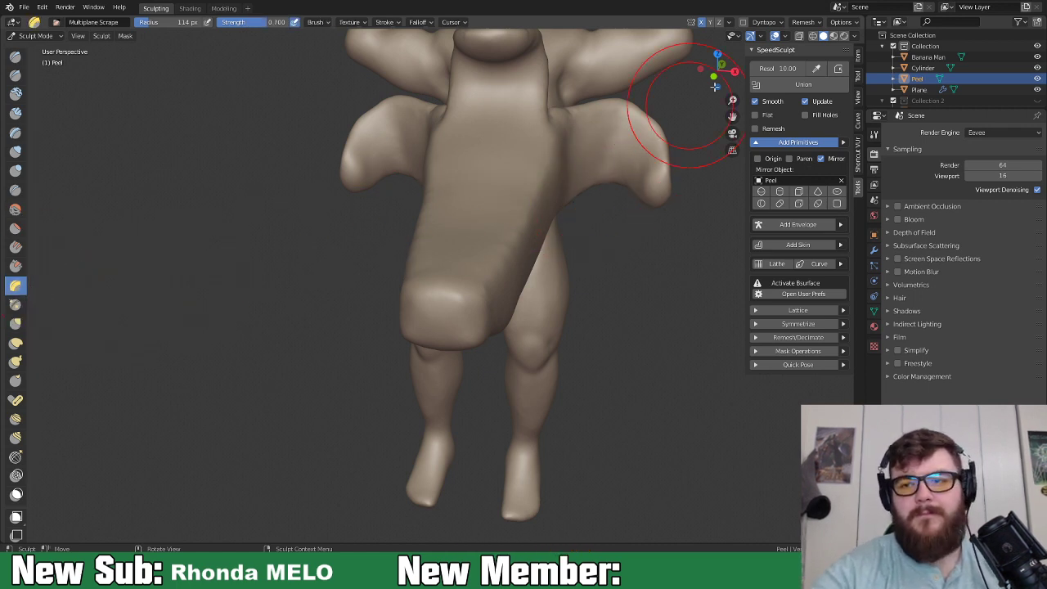
{"action": "middle_click_drag", "start_coordinate": [621, 155], "coordinate": [532, 168]}
{"action": "mouse_move", "coordinate": [532, 167]}
{"action": "left_mouse_down"}
{"action": "mouse_move", "coordinate": [542, 171]}
{"action": "mouse_move", "coordinate": [535, 213]}
{"action": "mouse_move", "coordinate": [428, 321]}
{"action": "mouse_move", "coordinate": [393, 335]}
{"action": "mouse_move", "coordinate": [541, 178]}
{"action": "mouse_move", "coordinate": [527, 212]}
{"action": "left_mouse_up"}
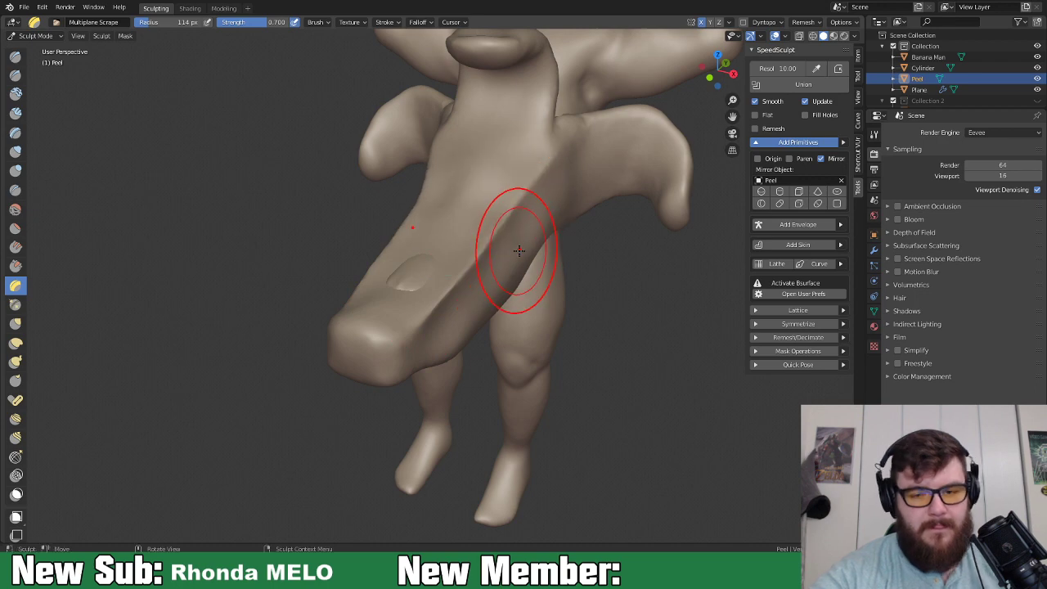
{"action": "mouse_move", "coordinate": [518, 248]}
{"action": "middle_mouse_down"}
{"action": "mouse_move", "coordinate": [507, 270]}
{"action": "mouse_move", "coordinate": [503, 238]}
{"action": "mouse_move", "coordinate": [517, 307]}
{"action": "mouse_move", "coordinate": [561, 163]}
{"action": "middle_mouse_up"}
{"action": "mouse_move", "coordinate": [530, 215]}
{"action": "left_mouse_down"}
{"action": "mouse_move", "coordinate": [458, 290]}
{"action": "mouse_move", "coordinate": [481, 321]}
{"action": "left_mouse_up"}
{"action": "key", "text": "ctrl+z"}
{"action": "mouse_move", "coordinate": [518, 234]}
{"action": "left_mouse_down"}
{"action": "mouse_move", "coordinate": [524, 249]}
{"action": "mouse_move", "coordinate": [467, 332]}
{"action": "mouse_move", "coordinate": [549, 199]}
{"action": "mouse_move", "coordinate": [437, 368]}
{"action": "mouse_move", "coordinate": [579, 155]}
{"action": "left_mouse_up"}
{"action": "mouse_move", "coordinate": [494, 275]}
{"action": "middle_mouse_down"}
{"action": "mouse_move", "coordinate": [467, 263]}
{"action": "mouse_move", "coordinate": [545, 235]}
{"action": "middle_mouse_up"}
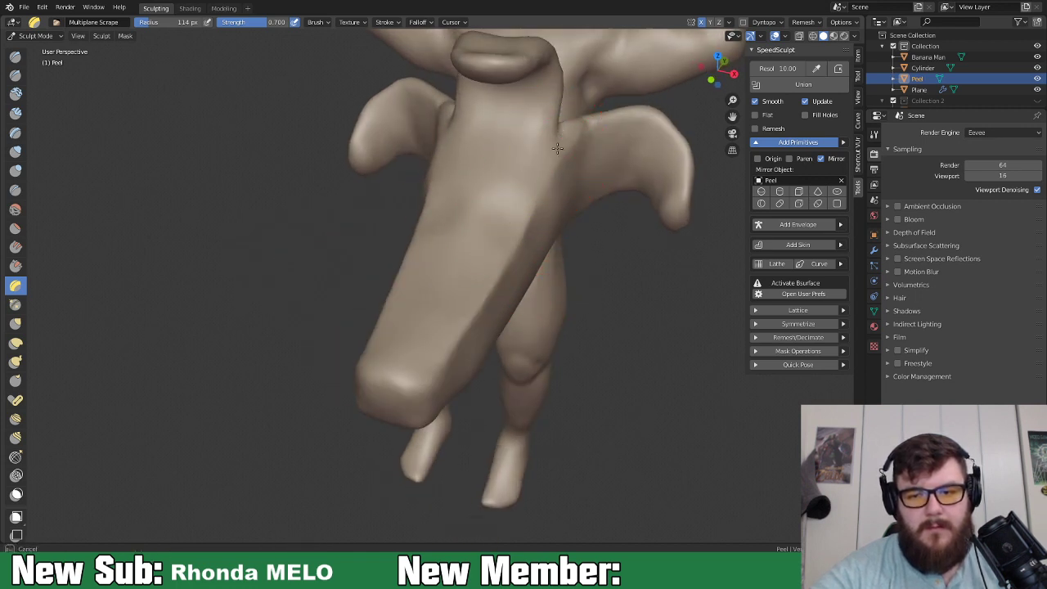
{"action": "mouse_move", "coordinate": [539, 215]}
{"action": "left_mouse_down"}
{"action": "mouse_move", "coordinate": [560, 163]}
{"action": "mouse_move", "coordinate": [434, 367]}
{"action": "mouse_move", "coordinate": [555, 175]}
{"action": "mouse_move", "coordinate": [478, 296]}
{"action": "mouse_move", "coordinate": [538, 163]}
{"action": "left_mouse_up"}
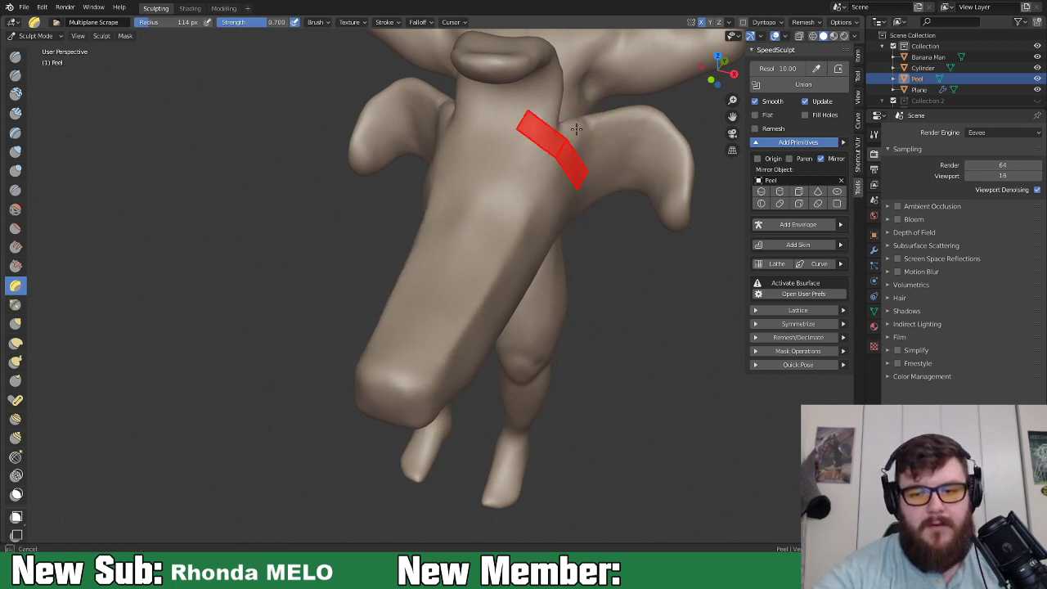
Continue the Multiplane Scrape ridges down to the tip and along the underside of the peel's stem.
{"action": "middle_click_drag", "start_coordinate": [496, 328], "coordinate": [513, 254]}
{"action": "mouse_move", "coordinate": [512, 253]}
{"action": "left_mouse_down"}
{"action": "mouse_move", "coordinate": [428, 140]}
{"action": "mouse_move", "coordinate": [479, 217]}
{"action": "mouse_move", "coordinate": [490, 218]}
{"action": "left_mouse_up"}
{"action": "mouse_move", "coordinate": [490, 217]}
{"action": "middle_mouse_down"}
{"action": "mouse_move", "coordinate": [486, 264]}
{"action": "mouse_move", "coordinate": [444, 292]}
{"action": "mouse_move", "coordinate": [545, 275]}
{"action": "mouse_move", "coordinate": [509, 270]}
{"action": "middle_mouse_up"}
{"action": "mouse_move", "coordinate": [509, 270]}
{"action": "left_mouse_down"}
{"action": "mouse_move", "coordinate": [489, 245]}
{"action": "mouse_move", "coordinate": [666, 238]}
{"action": "mouse_move", "coordinate": [428, 237]}
{"action": "mouse_move", "coordinate": [631, 255]}
{"action": "left_mouse_up"}
{"action": "middle_click_drag", "start_coordinate": [665, 269], "coordinate": [485, 263]}
{"action": "mouse_move", "coordinate": [485, 264]}
{"action": "left_mouse_down"}
{"action": "mouse_move", "coordinate": [565, 303]}
{"action": "mouse_move", "coordinate": [515, 281]}
{"action": "mouse_move", "coordinate": [532, 296]}
{"action": "mouse_move", "coordinate": [479, 245]}
{"action": "left_mouse_up"}
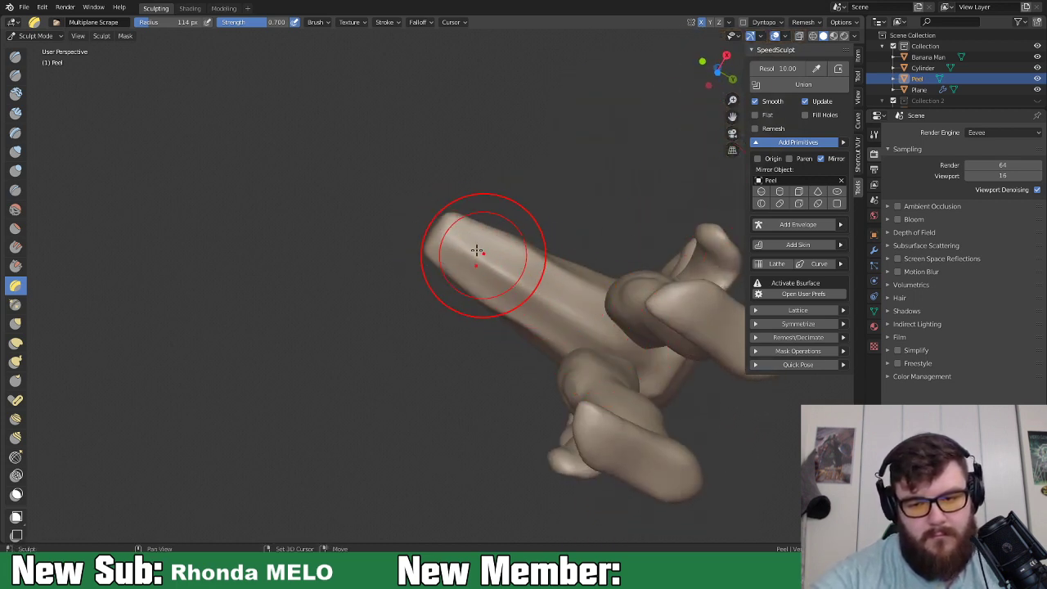
{"action": "mouse_move", "coordinate": [613, 335]}
{"action": "middle_mouse_down"}
{"action": "mouse_move", "coordinate": [642, 444]}
{"action": "mouse_move", "coordinate": [584, 304]}
{"action": "mouse_move", "coordinate": [619, 286]}
{"action": "mouse_move", "coordinate": [502, 281]}
{"action": "mouse_move", "coordinate": [460, 232]}
{"action": "middle_mouse_up"}
Check the Multiplane Scrape brush settings and sharpen the planes along the side of the peel's stem.
{"action": "left_click", "coordinate": [316, 22]}
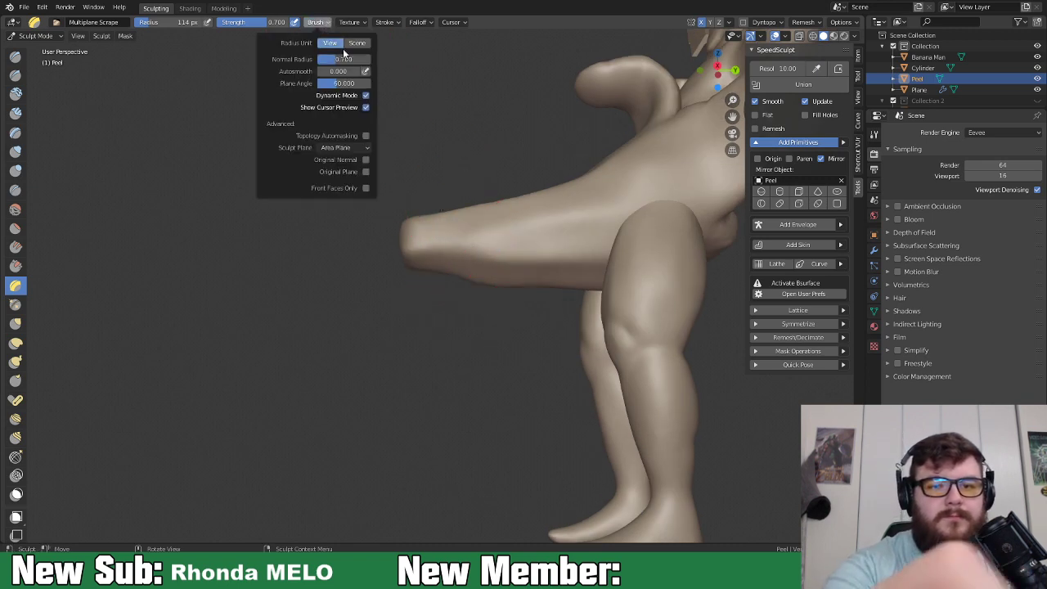
{"action": "mouse_move", "coordinate": [433, 250]}
{"action": "left_mouse_down"}
{"action": "mouse_move", "coordinate": [561, 274]}
{"action": "mouse_move", "coordinate": [646, 264]}
{"action": "mouse_move", "coordinate": [452, 258]}
{"action": "mouse_move", "coordinate": [577, 262]}
{"action": "left_mouse_up"}
{"action": "mouse_move", "coordinate": [701, 269]}
{"action": "middle_mouse_down"}
{"action": "mouse_move", "coordinate": [793, 390]}
{"action": "mouse_move", "coordinate": [664, 281]}
{"action": "mouse_move", "coordinate": [548, 299]}
{"action": "mouse_move", "coordinate": [549, 269]}
{"action": "middle_mouse_up"}
{"action": "left_click_drag", "start_coordinate": [380, 253], "coordinate": [404, 46]}
{"action": "middle_click_drag", "start_coordinate": [395, 309], "coordinate": [554, 402]}
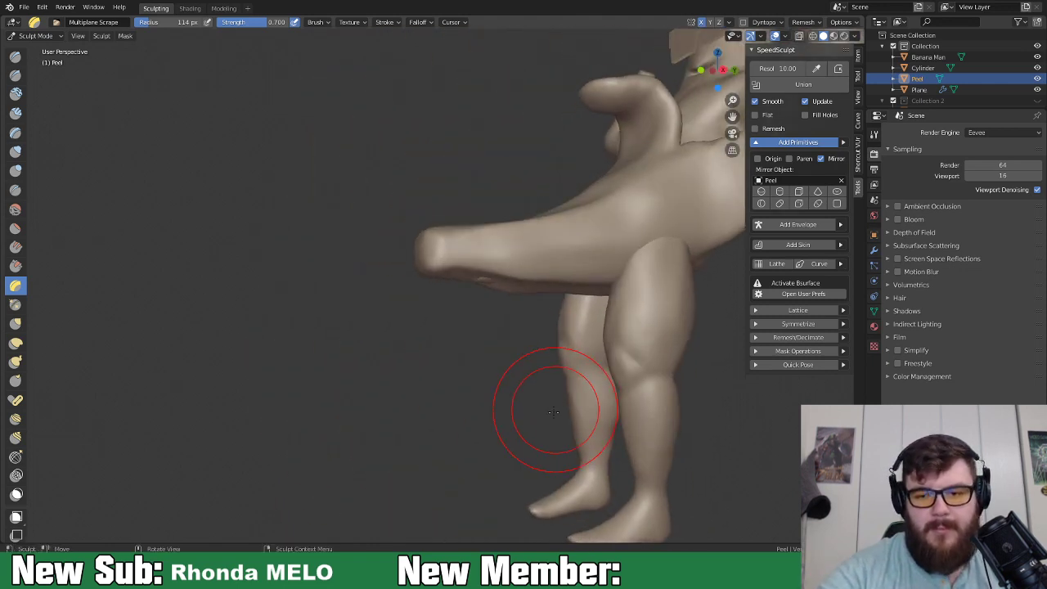
Make Banana Man the active object and put it into Sculpt Mode.
{"action": "left_click", "coordinate": [927, 57]}
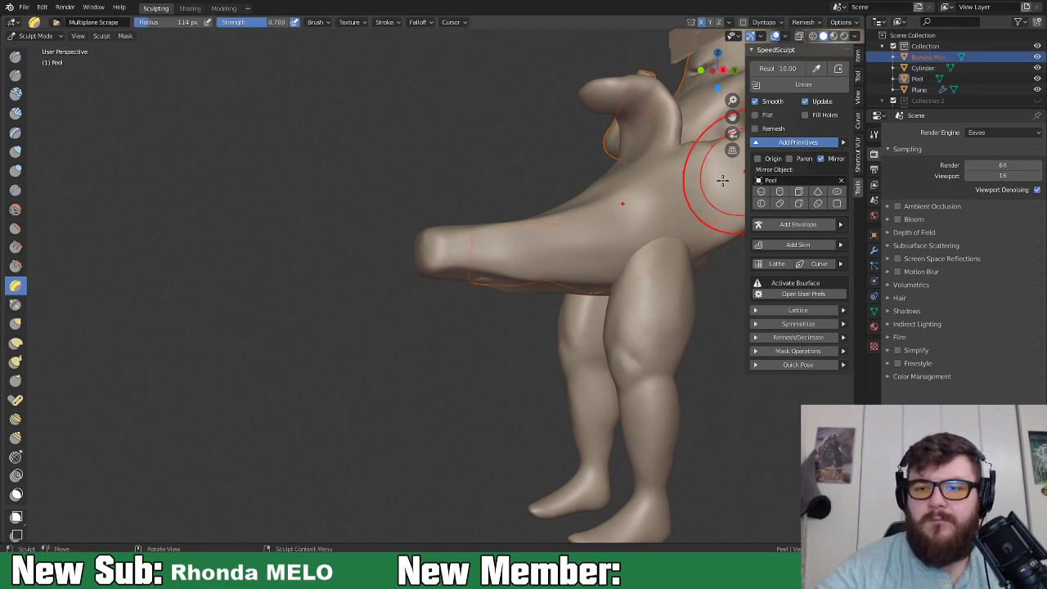
{"action": "left_click", "coordinate": [60, 37]}
{"action": "left_click", "coordinate": [45, 46]}
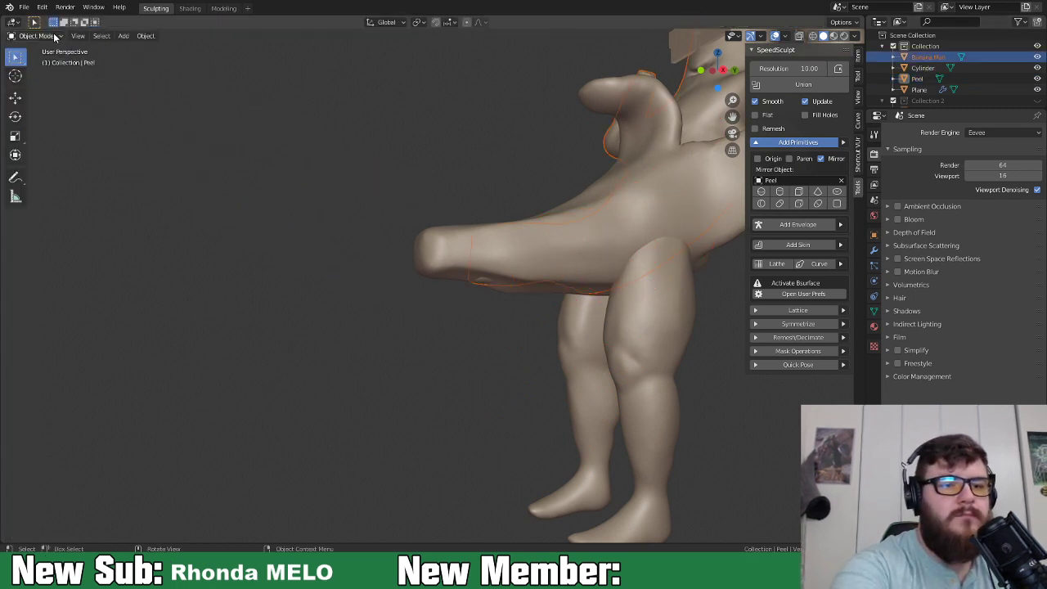
{"action": "left_click", "coordinate": [35, 36]}
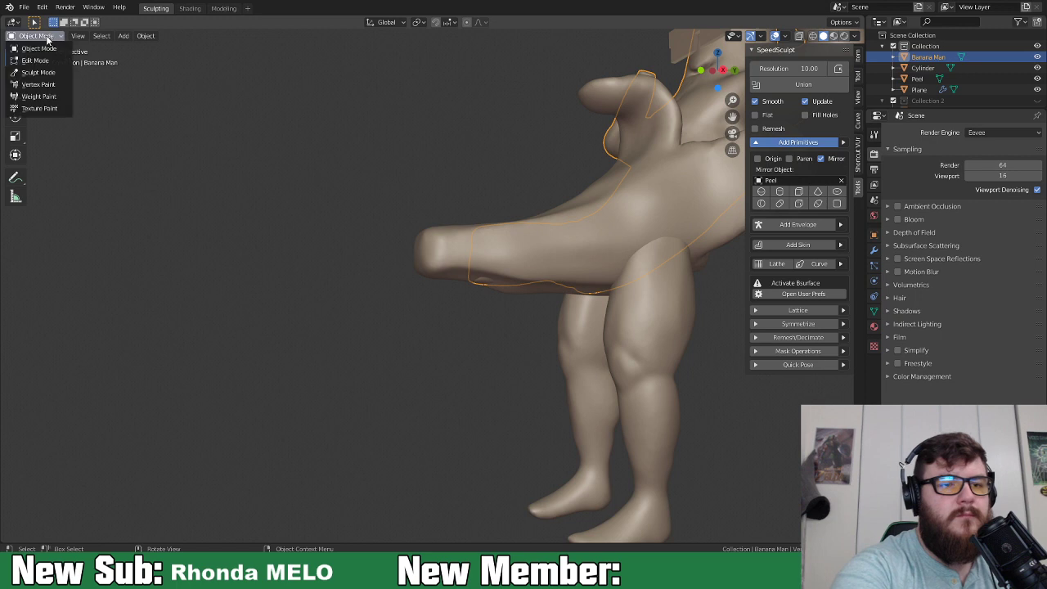
{"action": "left_click", "coordinate": [45, 72]}
{"action": "middle_click_drag", "start_coordinate": [397, 210], "coordinate": [537, 281]}
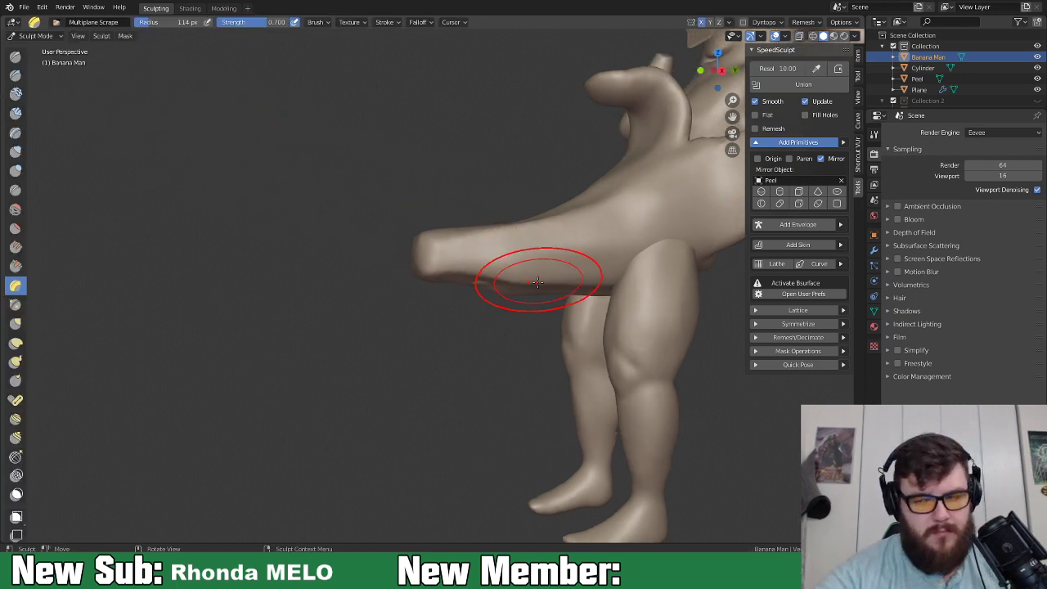
Pull the parts of the body that poke through the peel's underside back inside with Snake Hook at 114 px radius.
{"action": "key", "text": "k"}
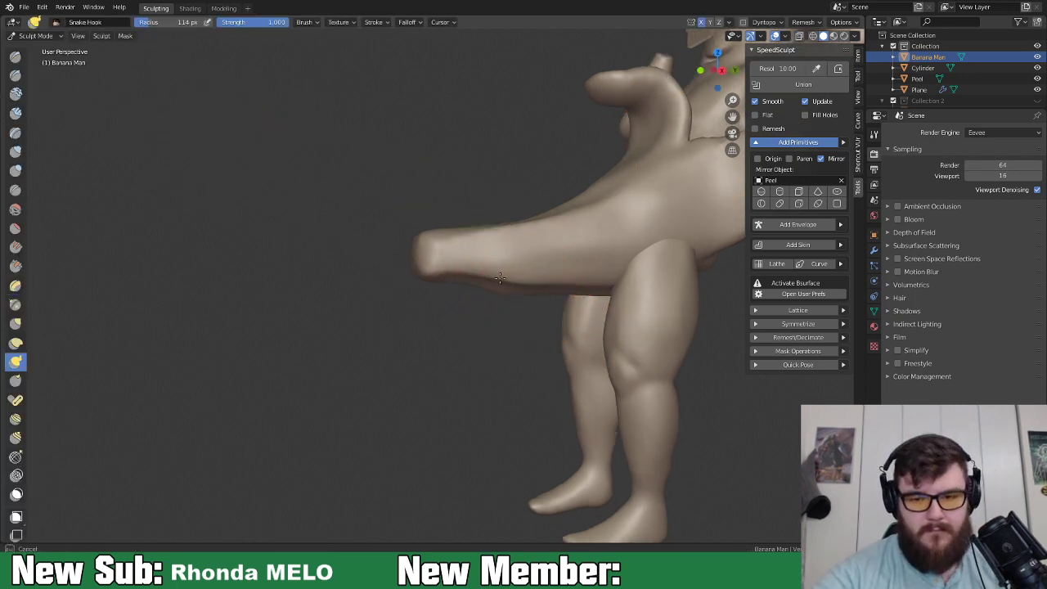
{"action": "middle_click_drag", "start_coordinate": [531, 271], "coordinate": [603, 340]}
{"action": "mouse_move", "coordinate": [537, 276]}
{"action": "left_mouse_down"}
{"action": "mouse_move", "coordinate": [560, 237]}
{"action": "mouse_move", "coordinate": [531, 233]}
{"action": "left_mouse_up"}
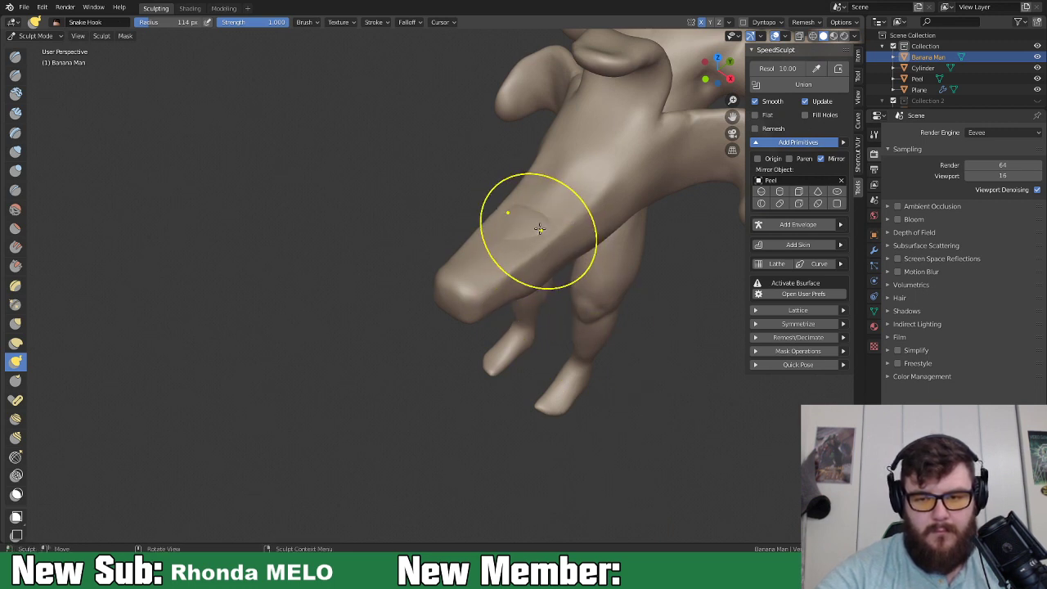
{"action": "middle_click_drag", "start_coordinate": [590, 251], "coordinate": [593, 265]}
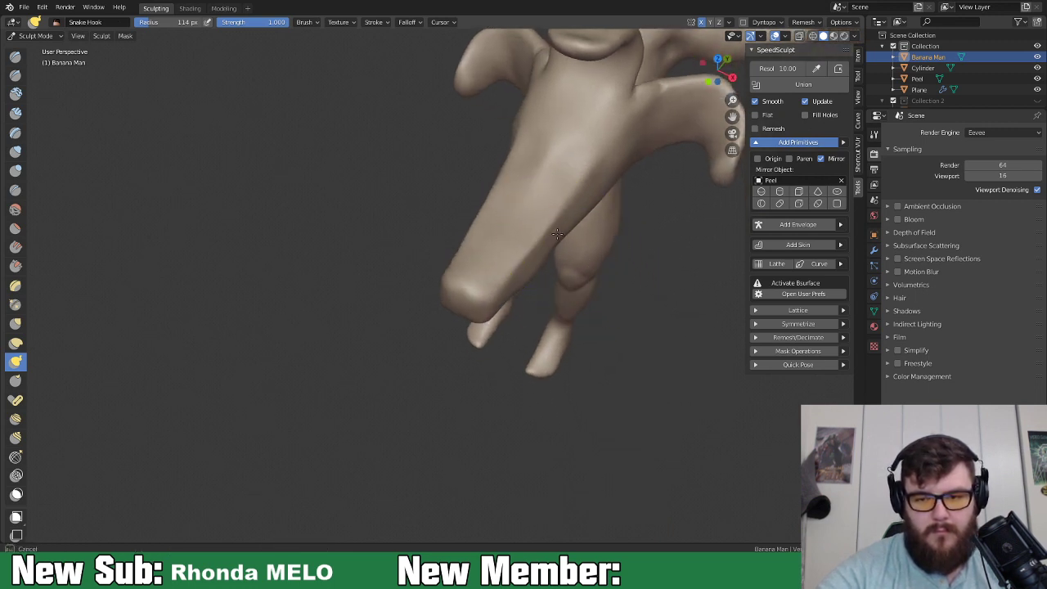
In wireframe view, shrink and pull back the hidden lower end of the body inside the peel with Inflate/Deflate and Snake Hook.
{"action": "key", "text": "z"}
{"action": "left_click", "coordinate": [479, 248]}
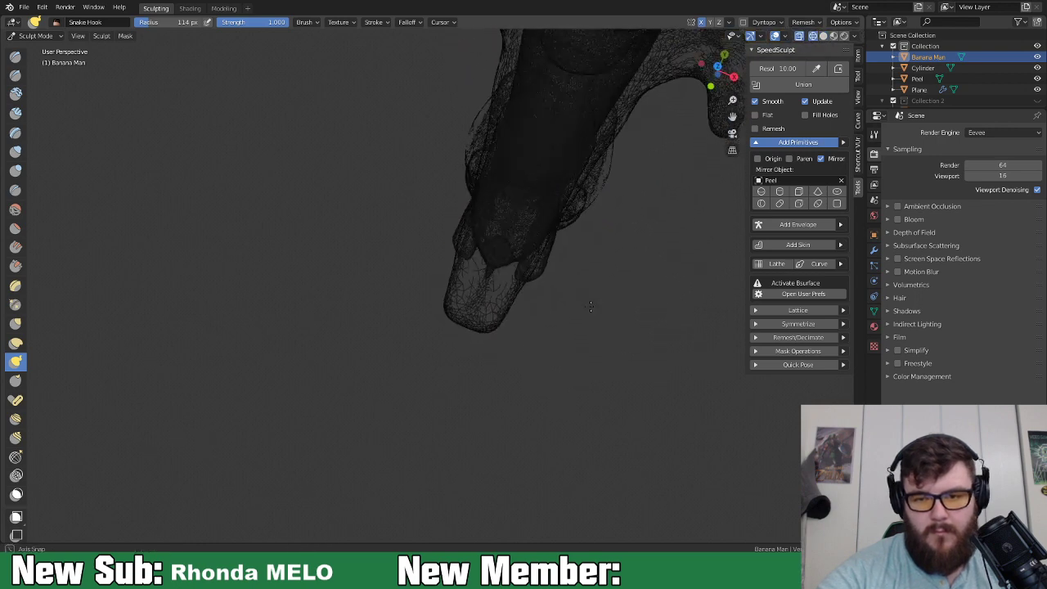
{"action": "key", "text": "i"}
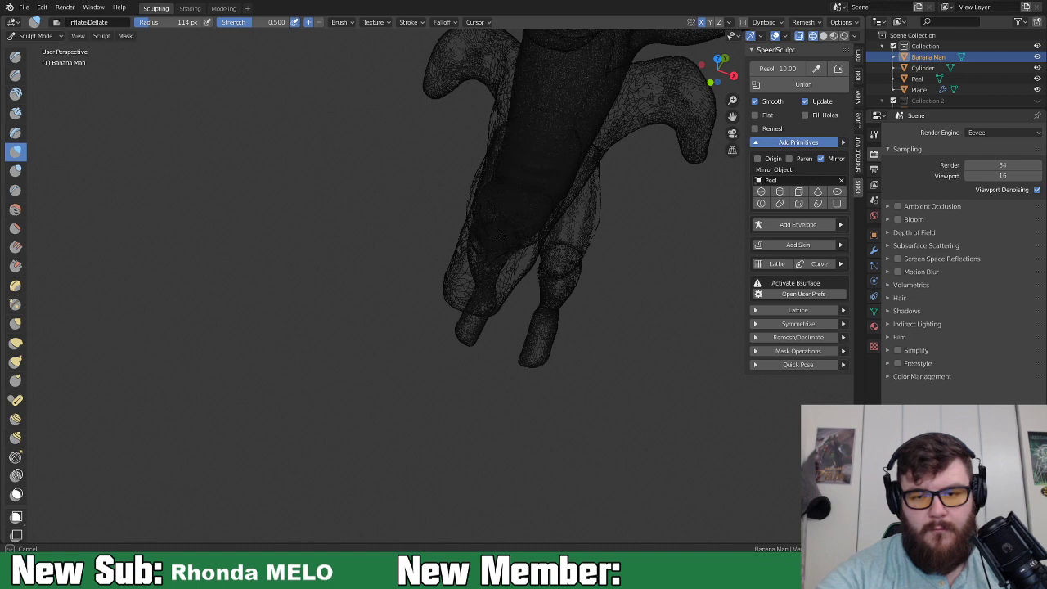
{"action": "middle_click_drag", "start_coordinate": [557, 185], "coordinate": [534, 233]}
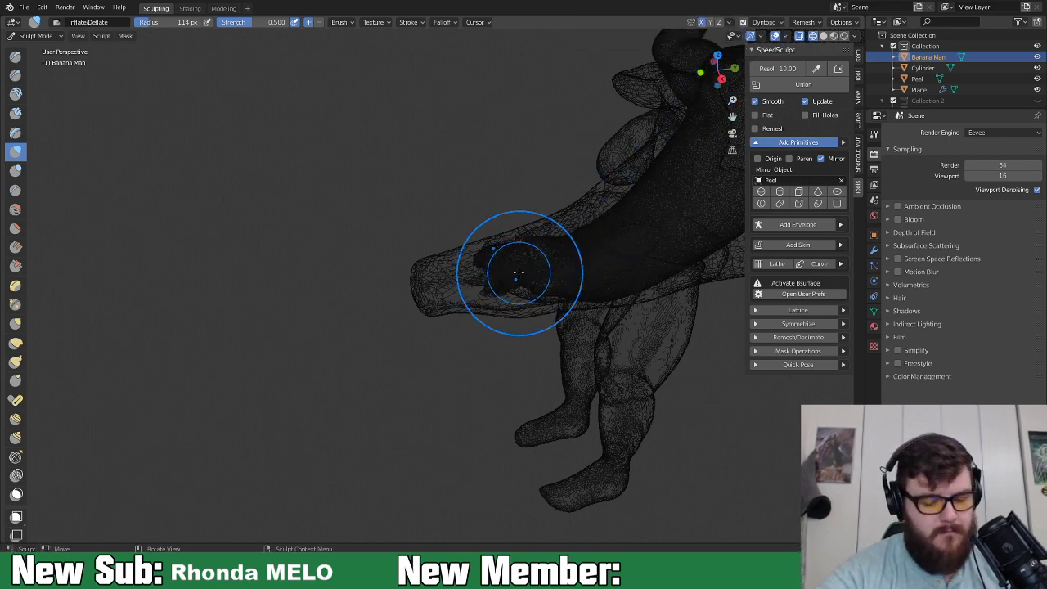
{"action": "key", "text": "k"}
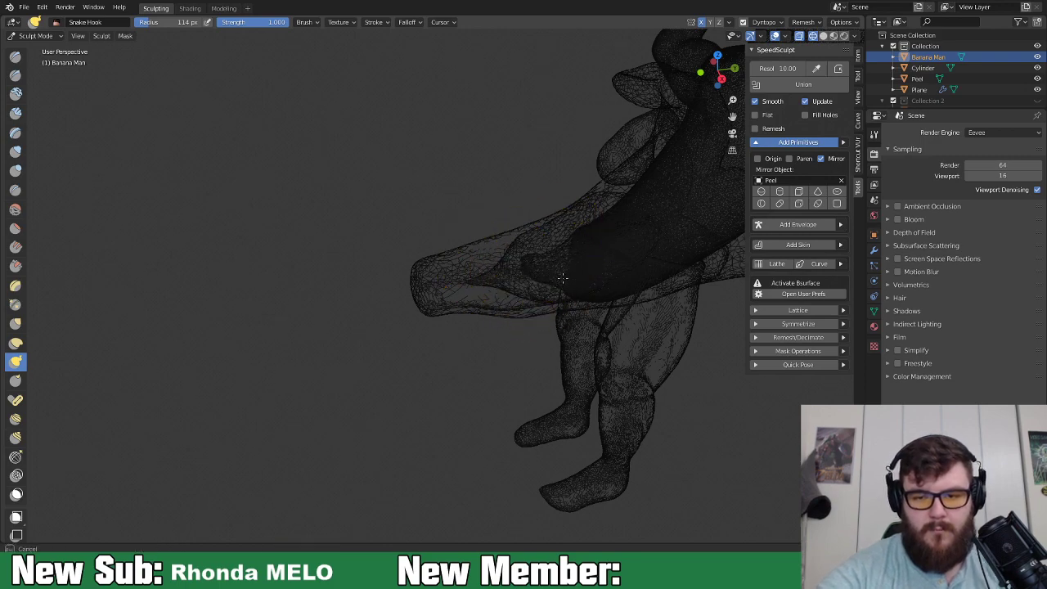
{"action": "mouse_move", "coordinate": [618, 292]}
{"action": "middle_mouse_down"}
{"action": "mouse_move", "coordinate": [597, 281]}
{"action": "mouse_move", "coordinate": [632, 344]}
{"action": "mouse_move", "coordinate": [540, 283]}
{"action": "middle_mouse_up"}
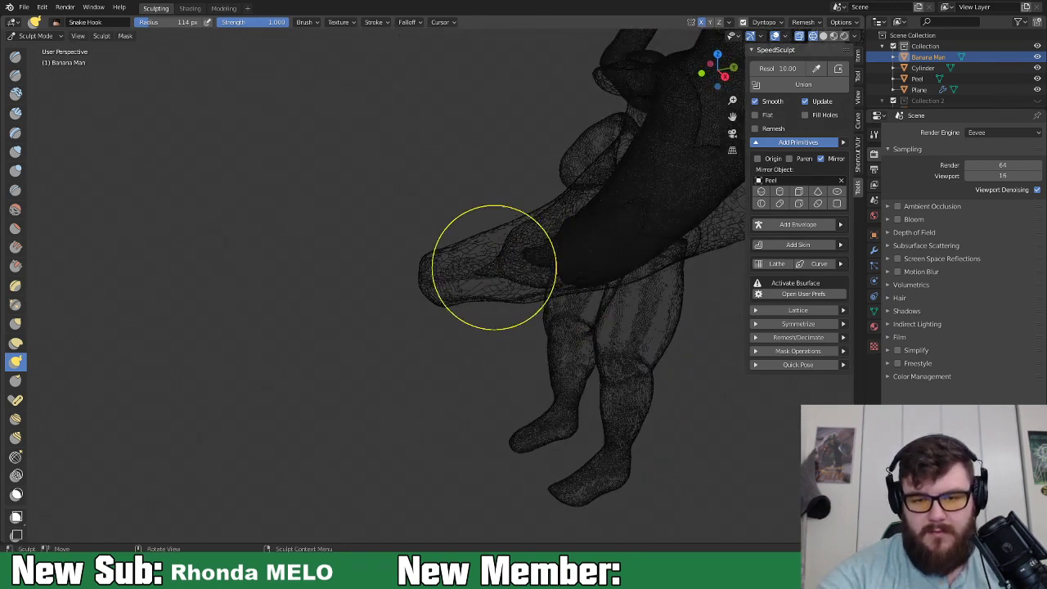
{"action": "mouse_move", "coordinate": [535, 320]}
{"action": "middle_mouse_down"}
{"action": "mouse_move", "coordinate": [580, 307]}
{"action": "mouse_move", "coordinate": [572, 327]}
{"action": "mouse_move", "coordinate": [577, 307]}
{"action": "mouse_move", "coordinate": [526, 335]}
{"action": "mouse_move", "coordinate": [559, 340]}
{"action": "mouse_move", "coordinate": [544, 332]}
{"action": "mouse_move", "coordinate": [574, 372]}
{"action": "middle_mouse_up"}
Return to Object Mode with solid shading, select the Peel and check the whole character from several angles.
{"action": "left_click", "coordinate": [36, 35]}
{"action": "left_click", "coordinate": [33, 43]}
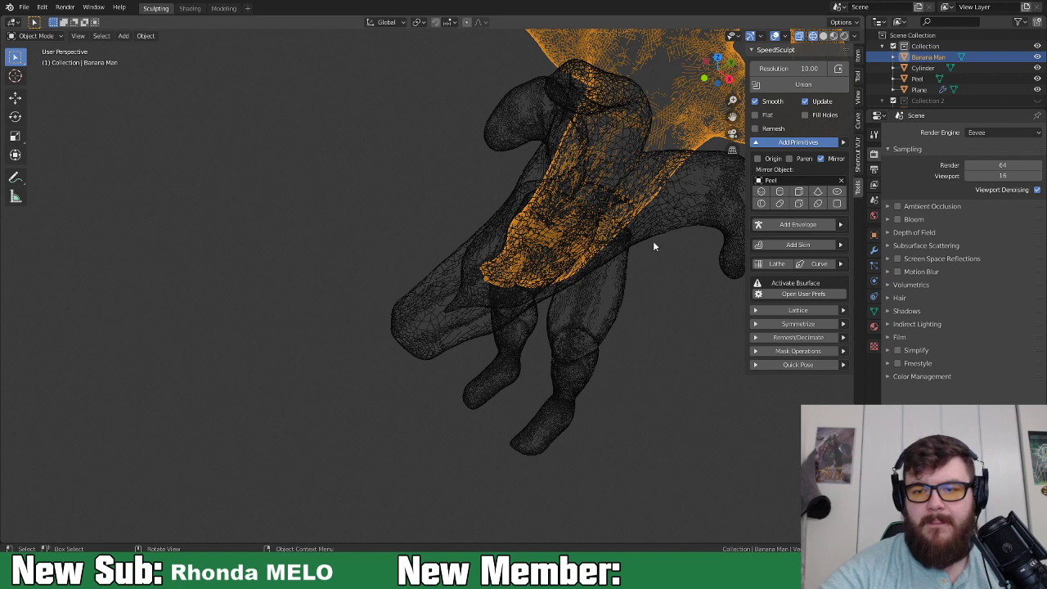
{"action": "key", "text": "z"}
{"action": "left_click", "coordinate": [743, 293]}
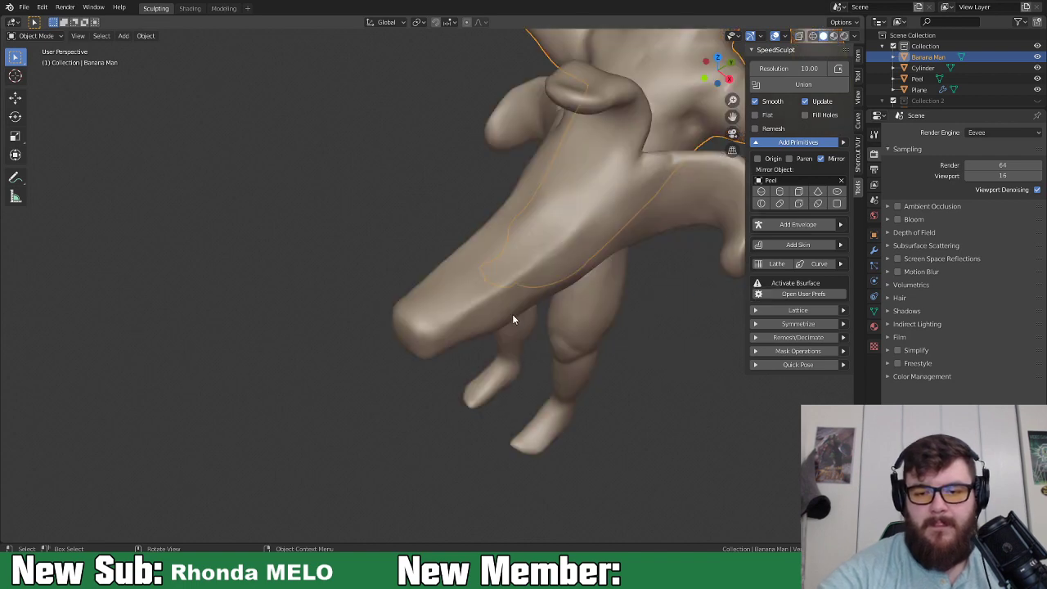
{"action": "left_click", "coordinate": [512, 313]}
{"action": "middle_click_drag", "start_coordinate": [556, 345], "coordinate": [598, 327]}
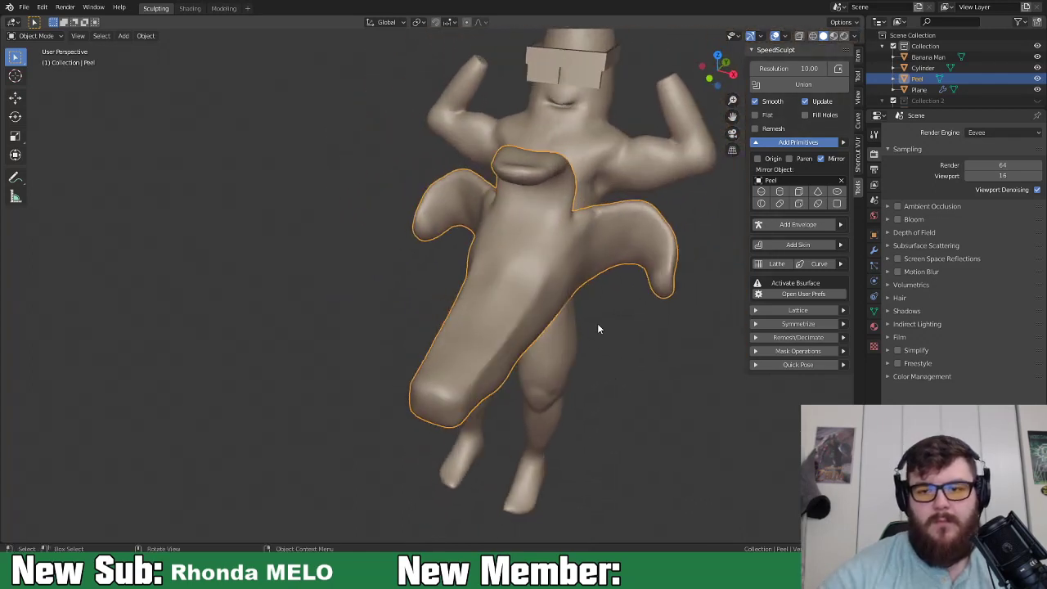
{"action": "middle_click_drag", "start_coordinate": [561, 213], "coordinate": [568, 304]}
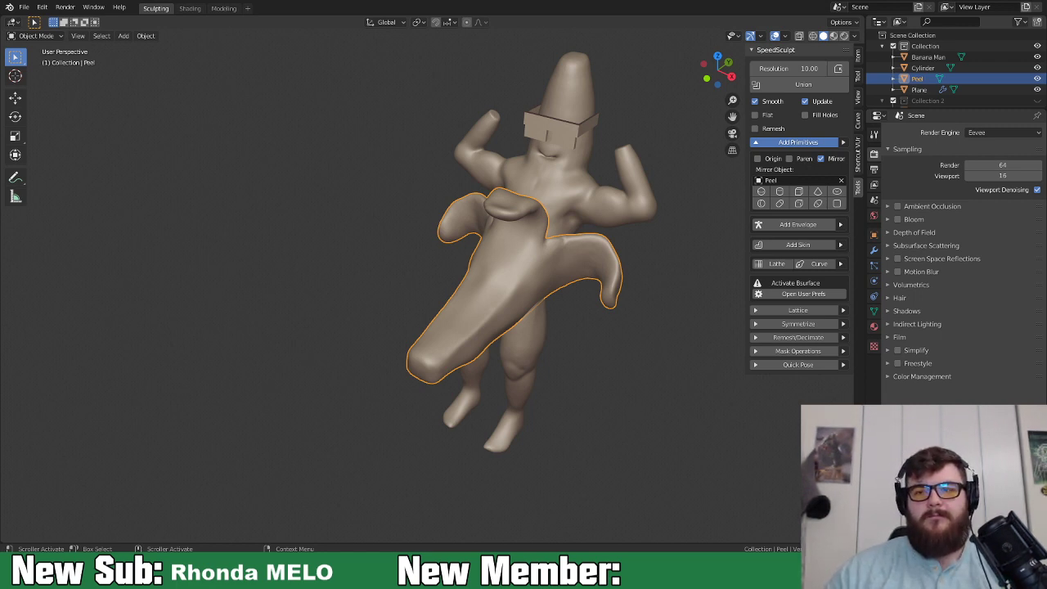
{"action": "middle_click_drag", "start_coordinate": [393, 446], "coordinate": [640, 264]}
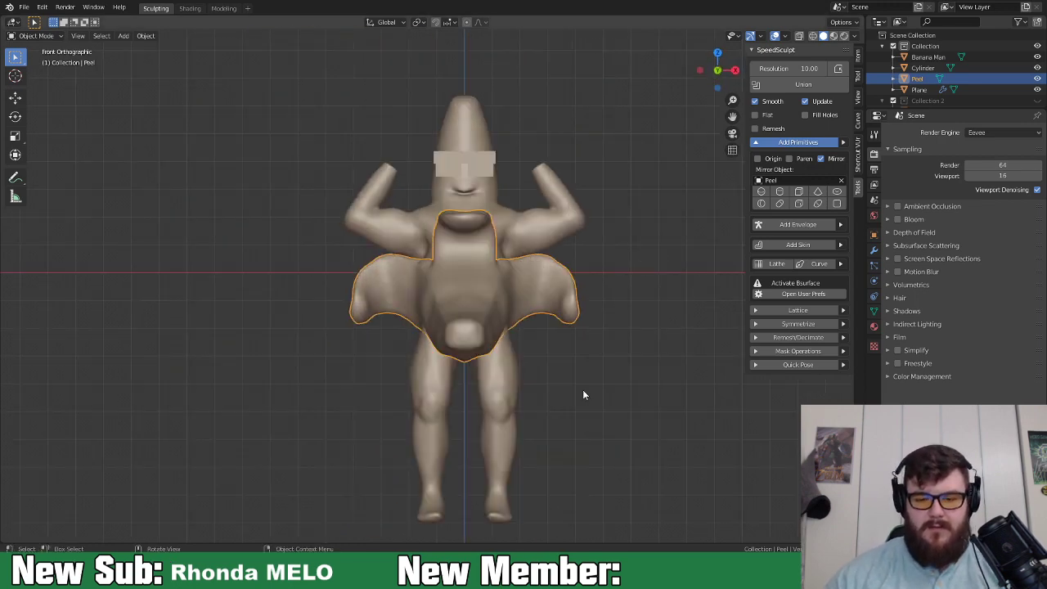
{"action": "left_click", "coordinate": [500, 505]}
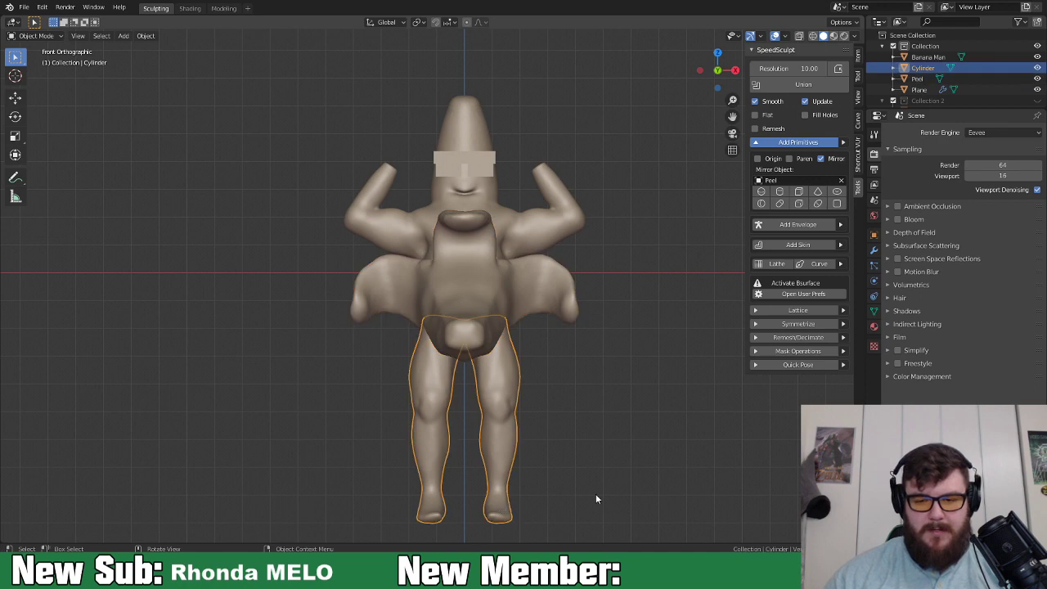
{"action": "key", "text": "r"}
{"action": "key", "text": "Escape"}
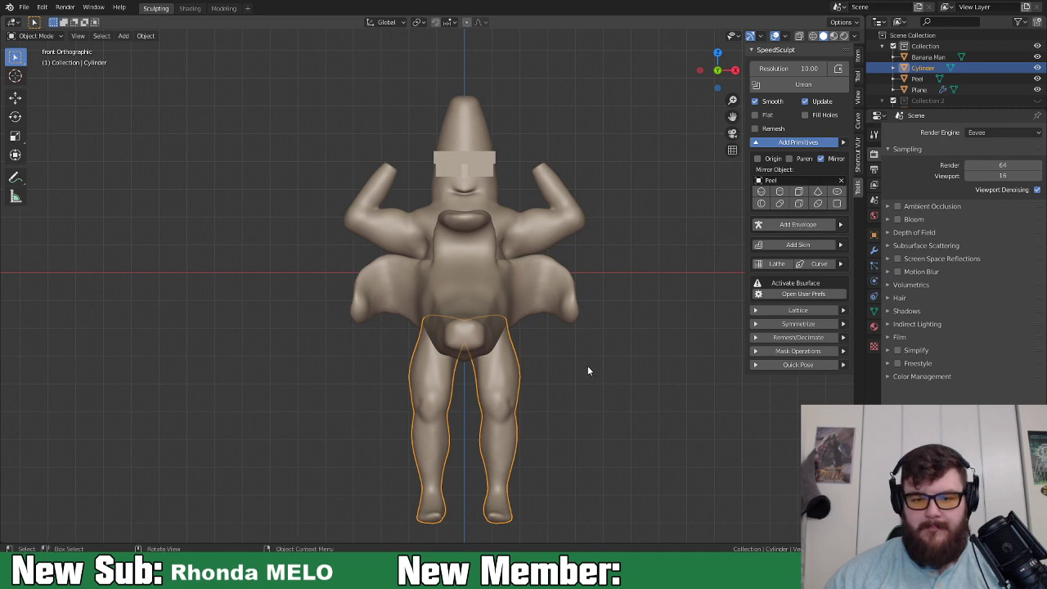
{"action": "key", "text": "Tab"}
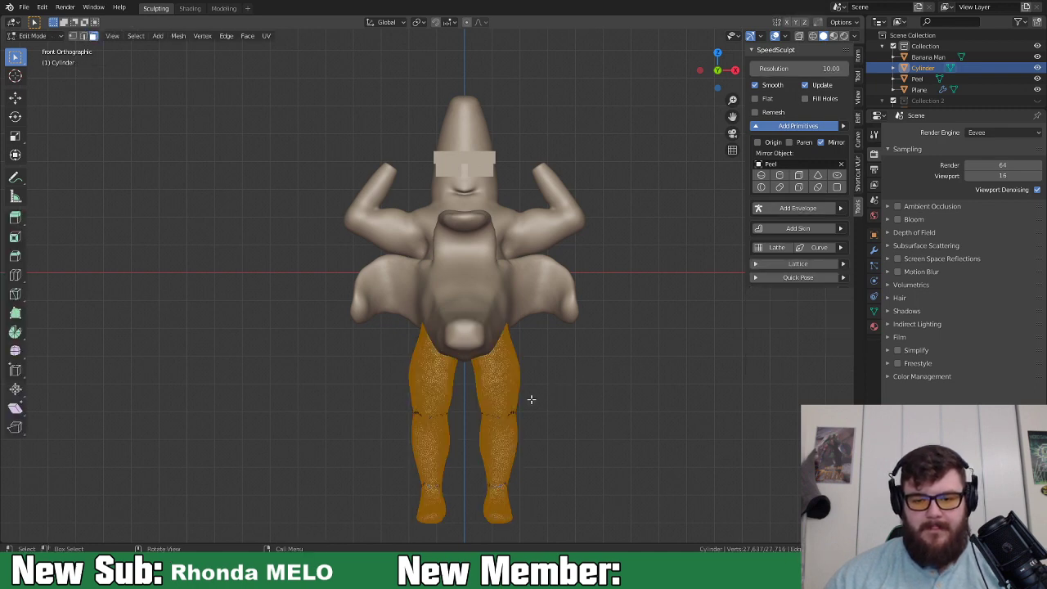
{"action": "key", "text": "Tab"}
{"action": "scroll", "coordinate": [639, 442], "scroll_direction": "up", "scroll_amount": 2}
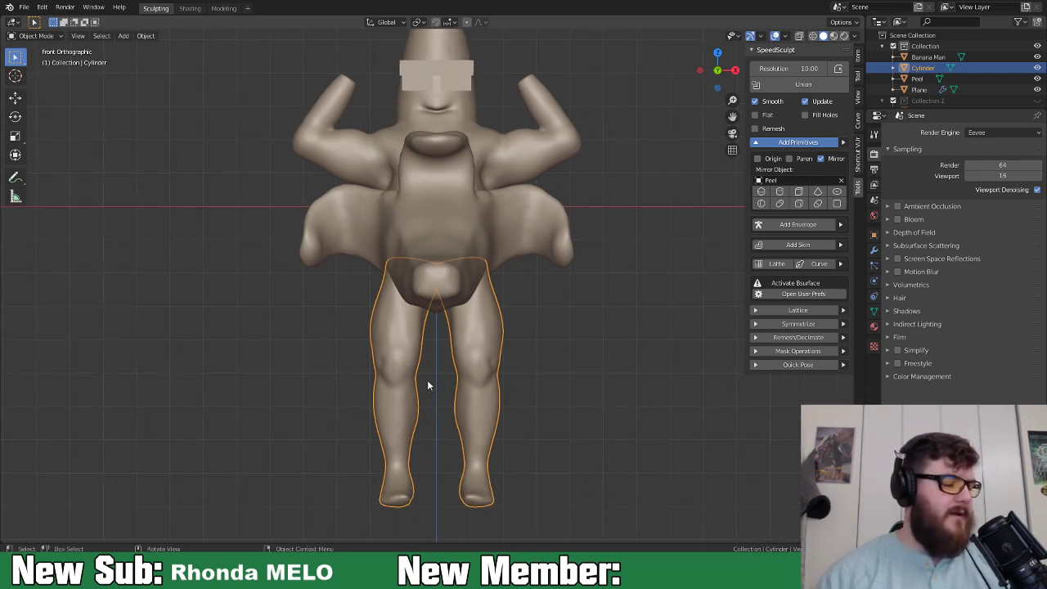
Add an icosphere mirrored across the Peel at the end of the raised forearm and scale it to hand size.
{"action": "middle_click_drag", "start_coordinate": [461, 374], "coordinate": [525, 407]}
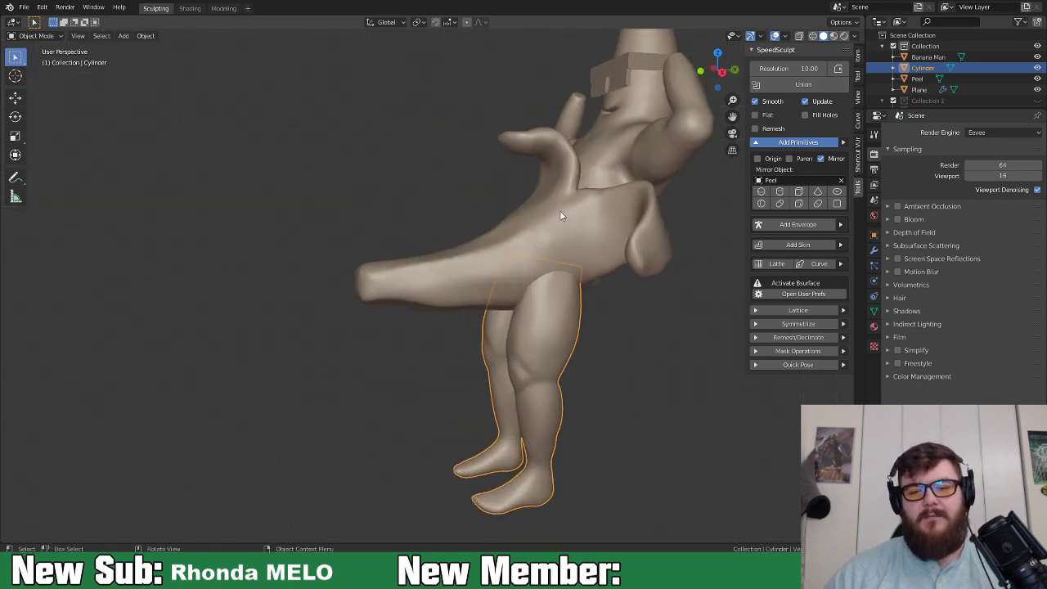
{"action": "middle_click_drag", "start_coordinate": [592, 330], "coordinate": [580, 279]}
{"action": "middle_click_drag", "start_coordinate": [555, 238], "coordinate": [537, 317]}
{"action": "left_click", "coordinate": [762, 190]}
{"action": "key", "text": "s"}
{"action": "left_click", "coordinate": [611, 243]}
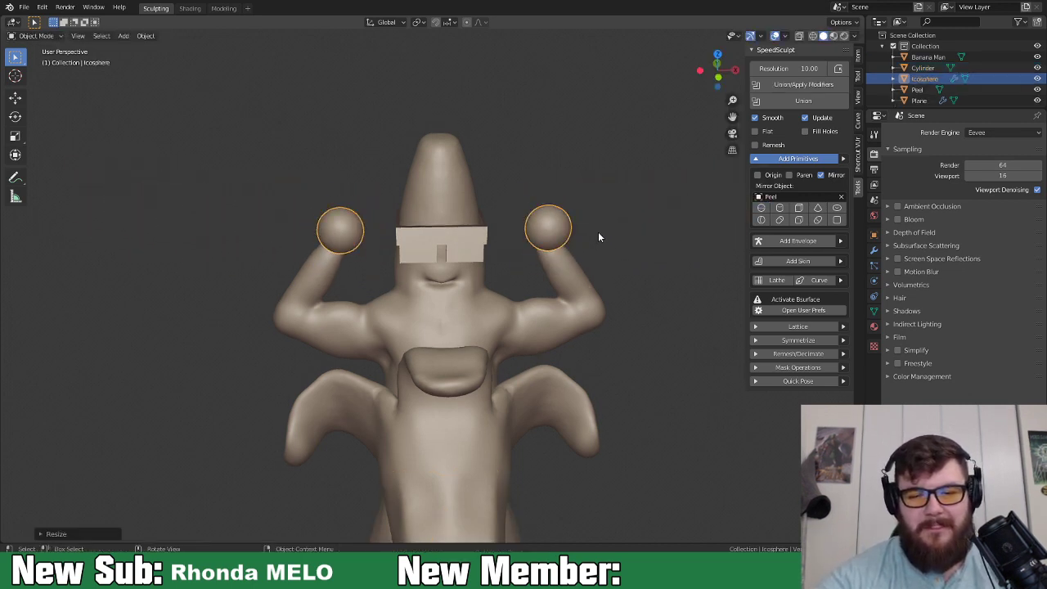
Move the mirrored spheres in side view so they sit on the ends of the forearms.
{"action": "middle_click_drag", "start_coordinate": [599, 267], "coordinate": [499, 280]}
{"action": "key", "text": "g"}
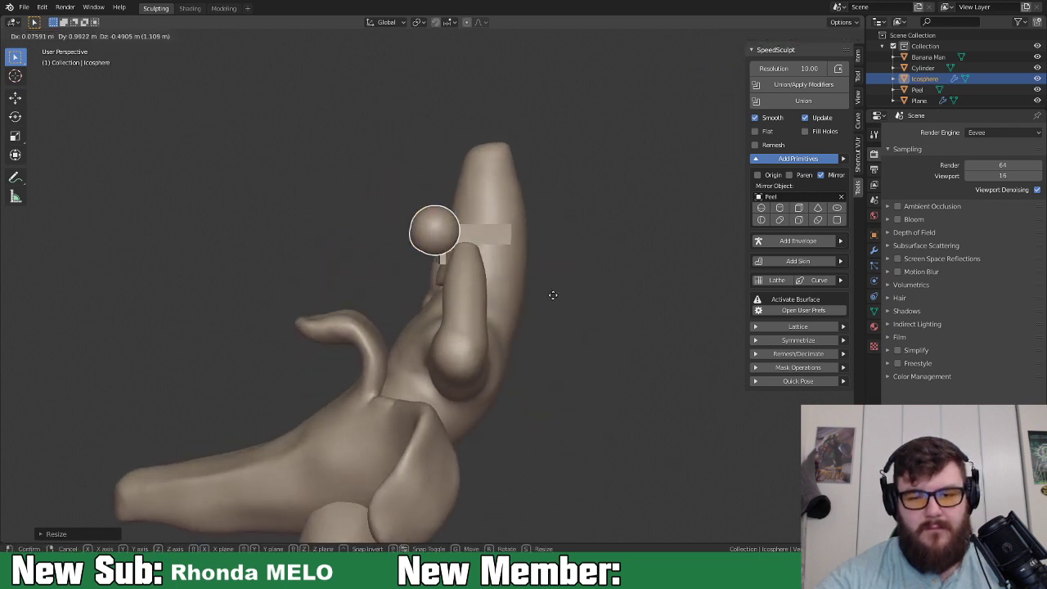
{"action": "left_click", "coordinate": [580, 303]}
{"action": "middle_click_drag", "start_coordinate": [582, 303], "coordinate": [655, 288]}
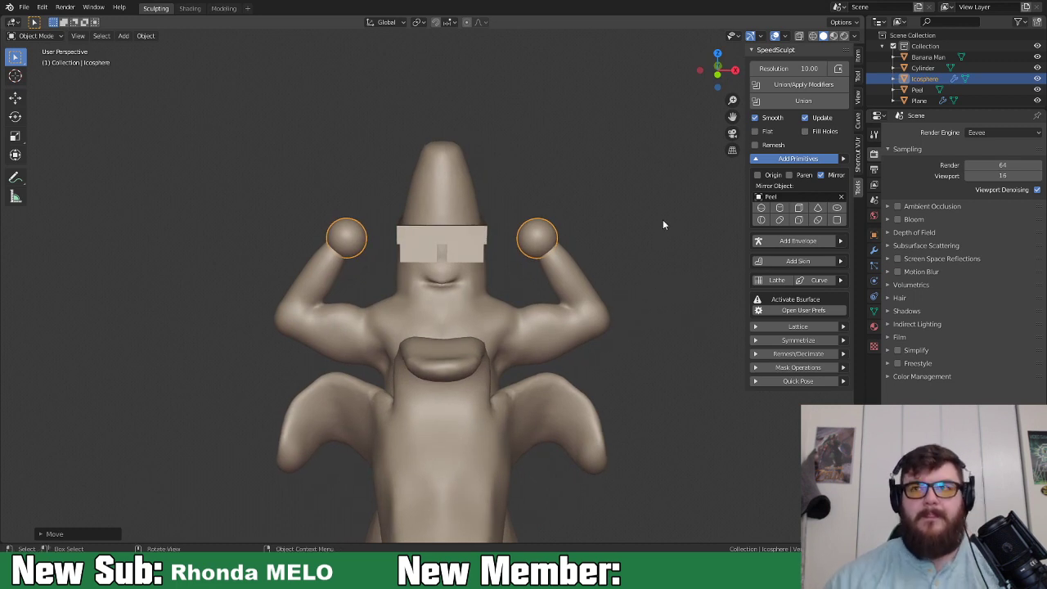
Put Banana Man into Sculpt Mode and reshape the forearms with Snake Hook at 114 px radius.
{"action": "scroll", "coordinate": [605, 242], "scroll_direction": "up", "scroll_amount": 2}
{"action": "middle_click_drag", "start_coordinate": [603, 240], "coordinate": [504, 267], "text": "shift"}
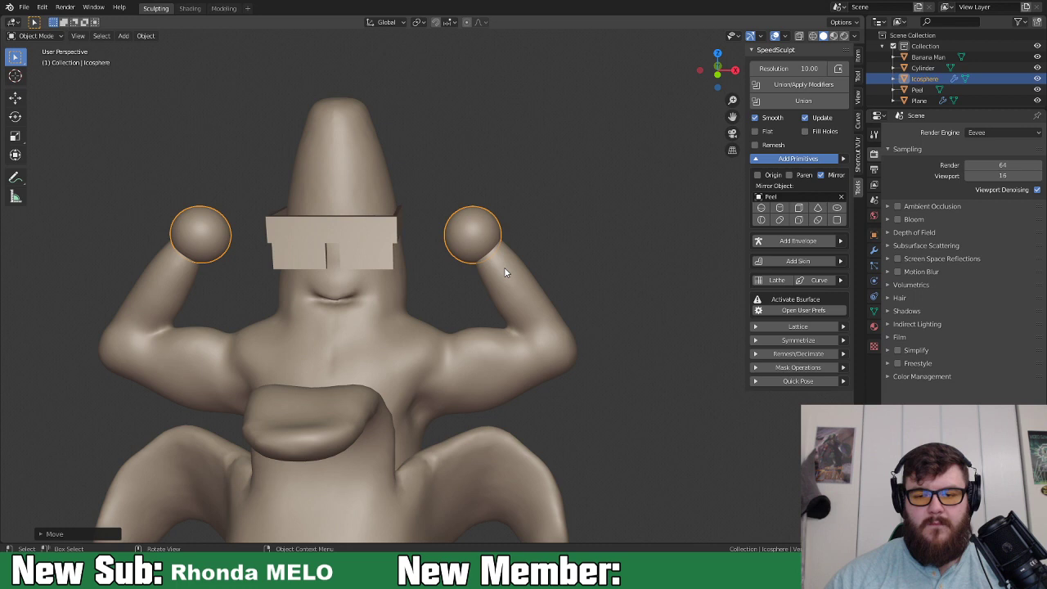
{"action": "left_click", "coordinate": [506, 268]}
{"action": "left_click", "coordinate": [51, 36]}
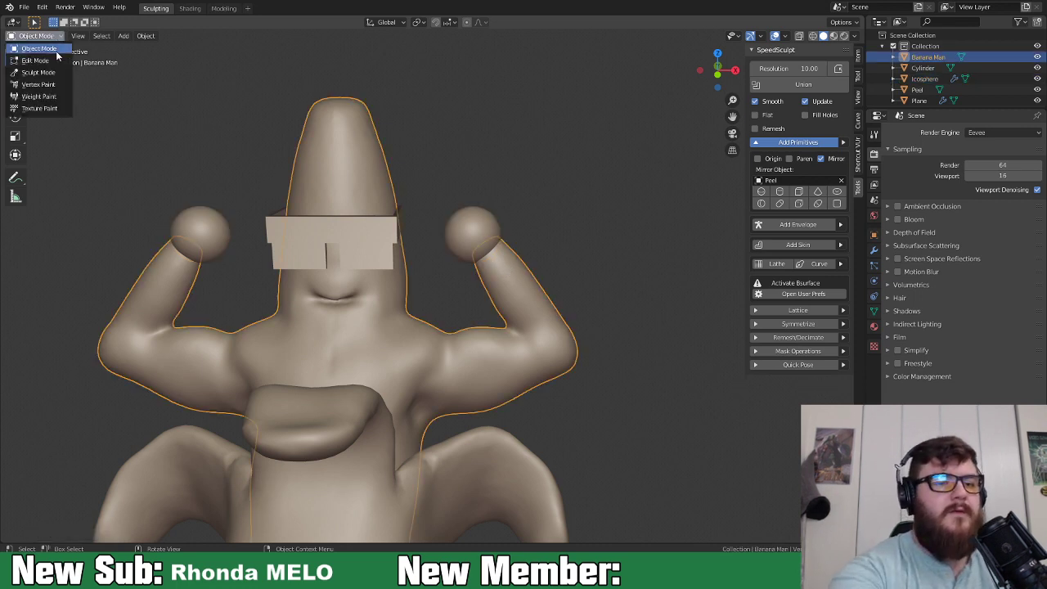
{"action": "left_click", "coordinate": [38, 72]}
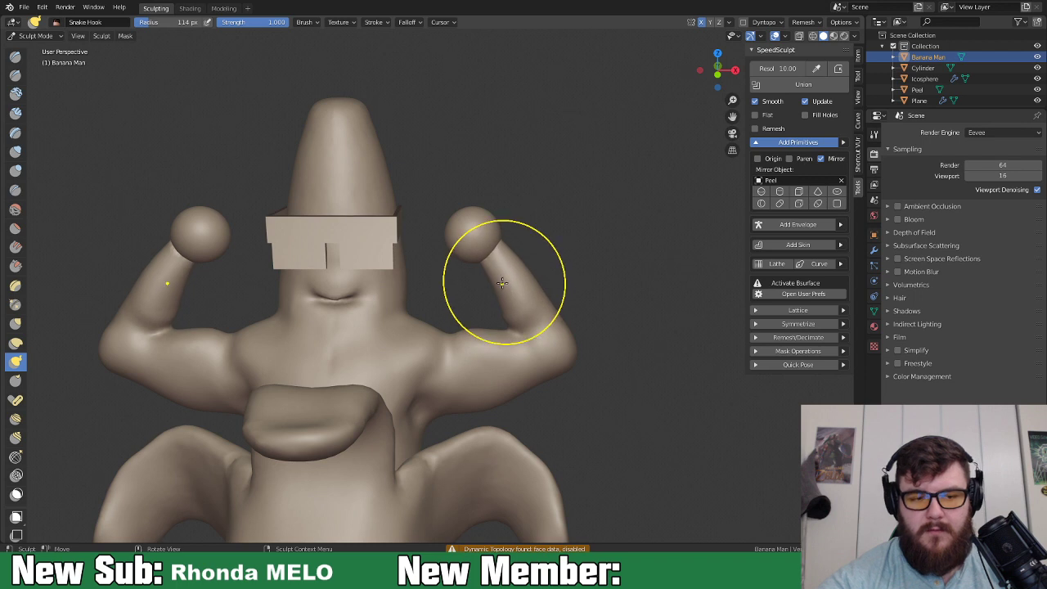
{"action": "mouse_move", "coordinate": [544, 256]}
{"action": "left_mouse_down"}
{"action": "mouse_move", "coordinate": [518, 261]}
{"action": "mouse_move", "coordinate": [518, 287]}
{"action": "mouse_move", "coordinate": [551, 280]}
{"action": "mouse_move", "coordinate": [526, 300]}
{"action": "mouse_move", "coordinate": [517, 329]}
{"action": "mouse_move", "coordinate": [528, 305]}
{"action": "left_mouse_up"}
Build up the muscle volume of the arms with Inflate/Deflate at 71 px radius and 0.500 strength, working from several angles.
{"action": "mouse_move", "coordinate": [495, 269]}
{"action": "middle_mouse_down"}
{"action": "mouse_move", "coordinate": [487, 256]}
{"action": "mouse_move", "coordinate": [490, 306]}
{"action": "mouse_move", "coordinate": [505, 286]}
{"action": "mouse_move", "coordinate": [476, 316]}
{"action": "middle_mouse_up"}
{"action": "key", "text": "bracketleft"}
{"action": "key", "text": "bracketleft"}
{"action": "key", "text": "bracketleft"}
{"action": "key", "text": "bracketleft"}
{"action": "key", "text": "i"}
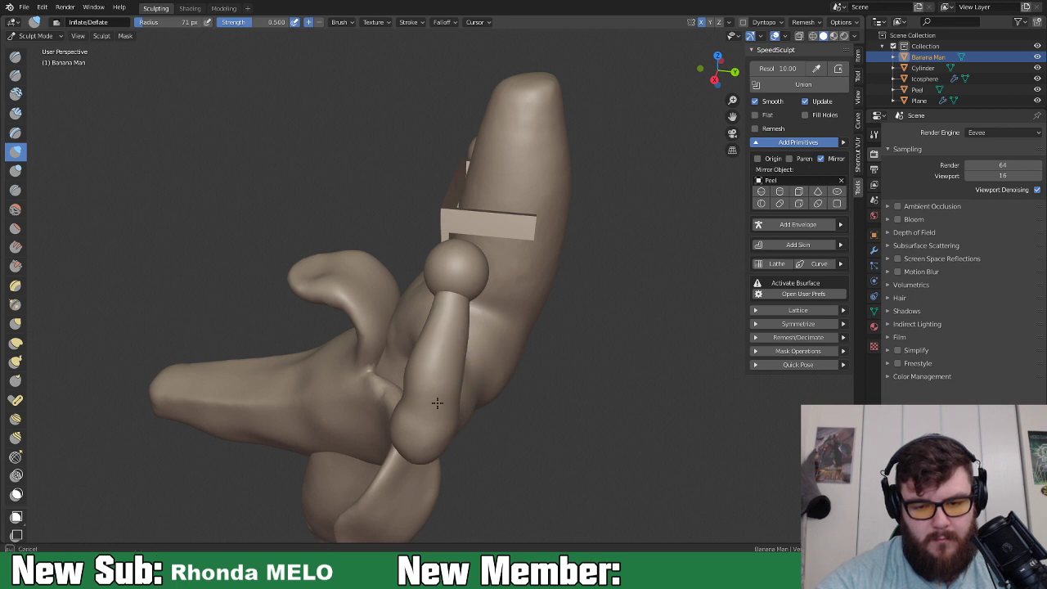
{"action": "middle_click_drag", "start_coordinate": [421, 334], "coordinate": [532, 307]}
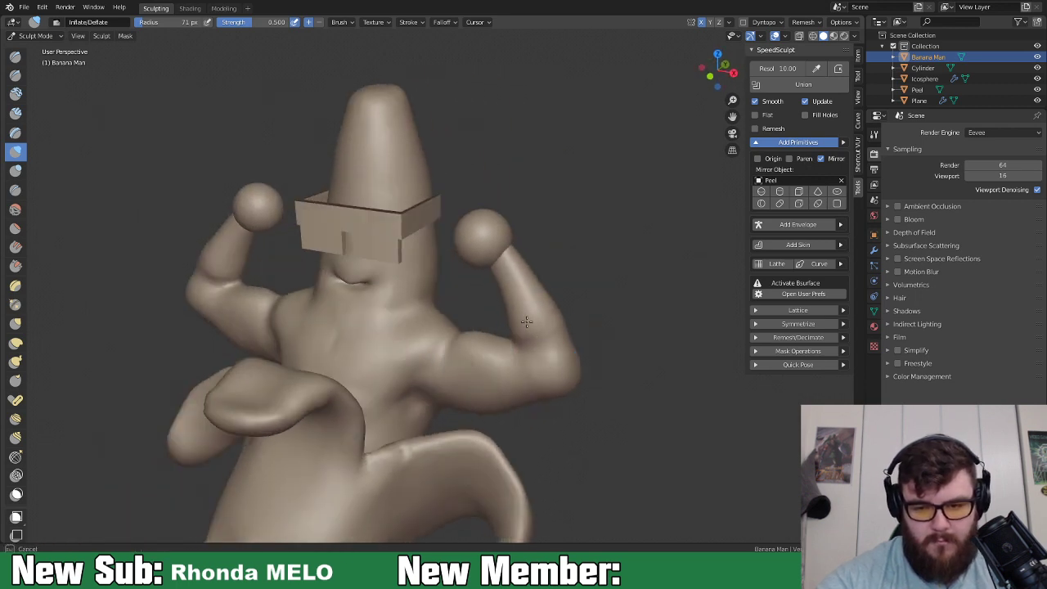
{"action": "middle_click_drag", "start_coordinate": [541, 327], "coordinate": [502, 250]}
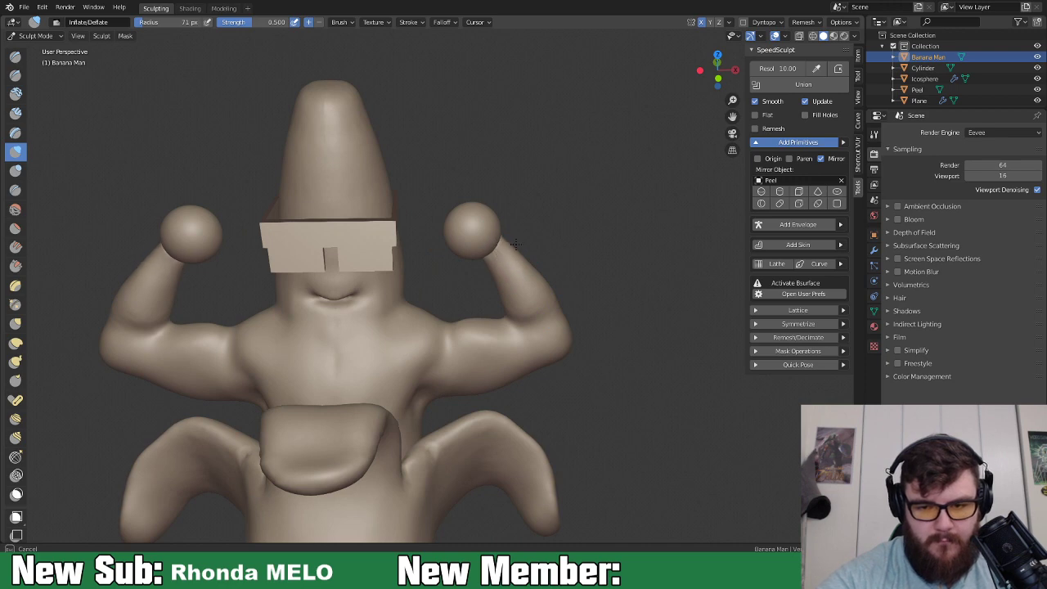
{"action": "mouse_move", "coordinate": [548, 286]}
{"action": "middle_mouse_down"}
{"action": "mouse_move", "coordinate": [480, 301]}
{"action": "mouse_move", "coordinate": [419, 360]}
{"action": "mouse_move", "coordinate": [635, 305]}
{"action": "mouse_move", "coordinate": [563, 296]}
{"action": "middle_mouse_up"}
{"action": "scroll", "coordinate": [526, 339], "scroll_direction": "up", "scroll_amount": 3}
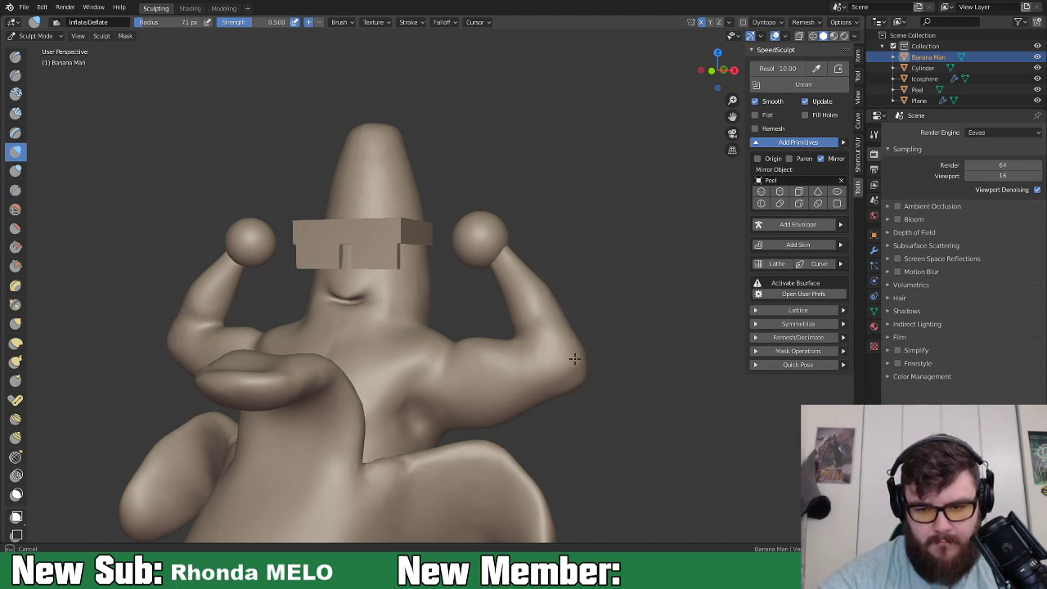
{"action": "mouse_move", "coordinate": [602, 350]}
{"action": "middle_mouse_down", "text": "shift"}
{"action": "mouse_move", "coordinate": [491, 355]}
{"action": "mouse_move", "coordinate": [416, 326]}
{"action": "middle_mouse_up", "text": "shift"}
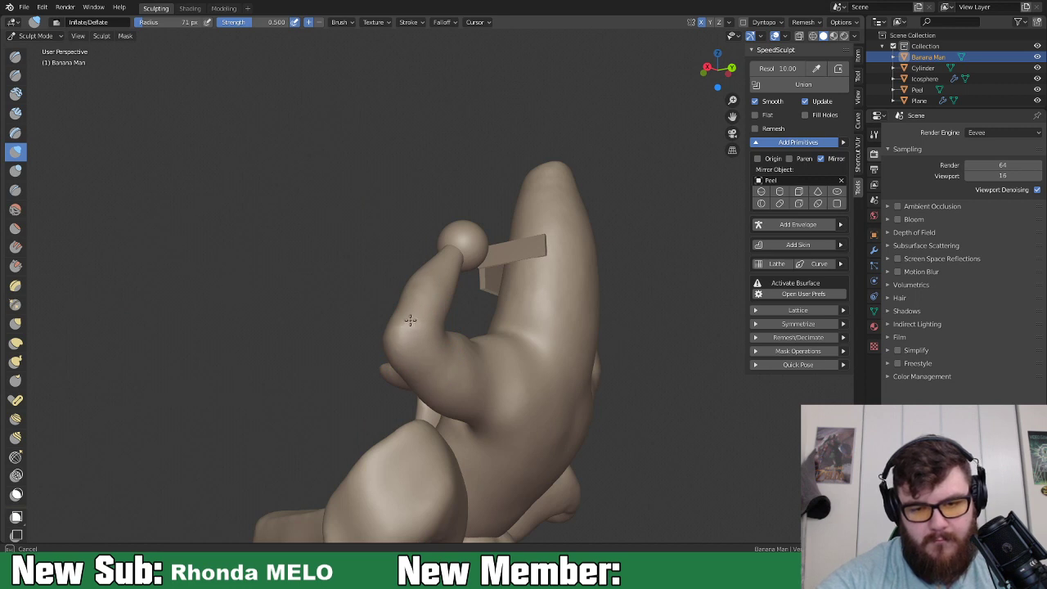
{"action": "left_click_drag", "start_coordinate": [432, 299], "coordinate": [438, 311]}
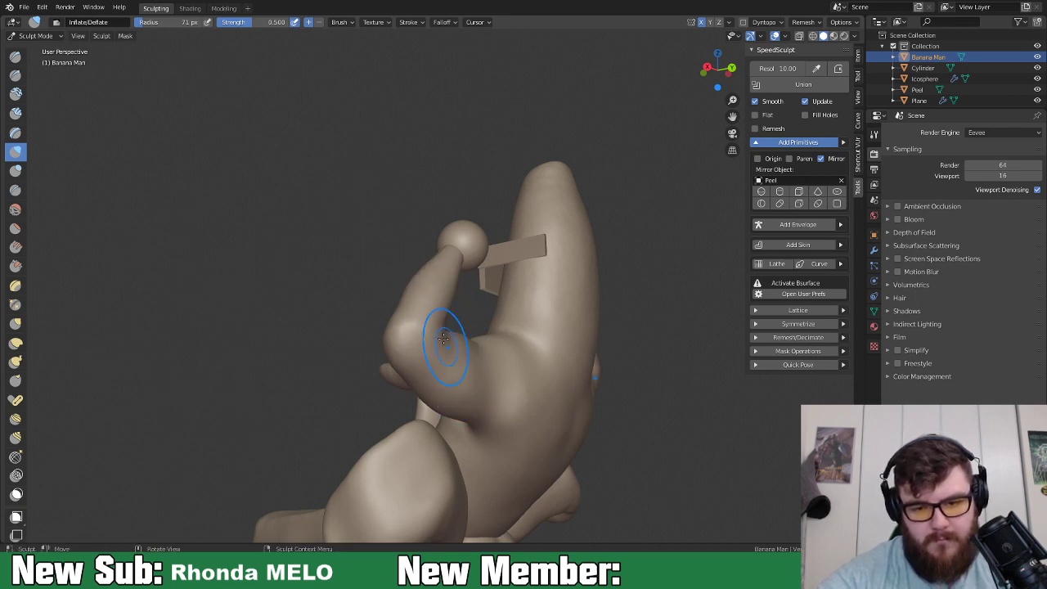
{"action": "mouse_move", "coordinate": [444, 327]}
{"action": "middle_mouse_down"}
{"action": "mouse_move", "coordinate": [577, 373]}
{"action": "mouse_move", "coordinate": [622, 282]}
{"action": "middle_mouse_up"}
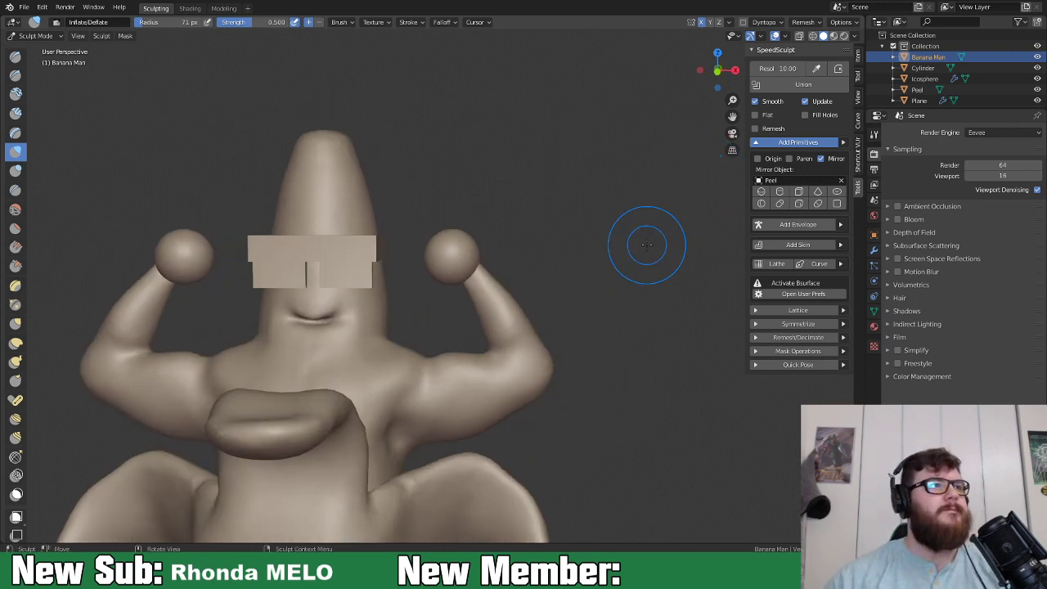
Make the Icosphere hands the active object and put them into Sculpt Mode.
{"action": "scroll", "coordinate": [650, 243], "scroll_direction": "up", "scroll_amount": 3}
{"action": "mouse_move", "coordinate": [435, 250]}
{"action": "middle_mouse_down", "text": "shift"}
{"action": "mouse_move", "coordinate": [504, 327]}
{"action": "mouse_move", "coordinate": [533, 327]}
{"action": "mouse_move", "coordinate": [545, 344]}
{"action": "mouse_move", "coordinate": [428, 283]}
{"action": "middle_mouse_up", "text": "shift"}
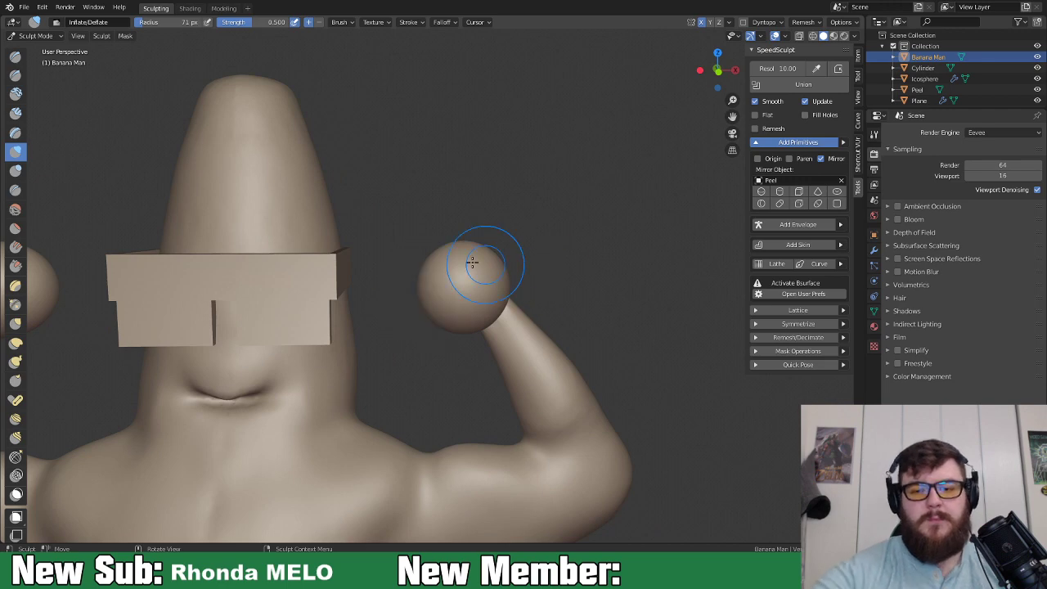
{"action": "left_click", "coordinate": [52, 34]}
{"action": "left_click", "coordinate": [50, 48]}
{"action": "left_click", "coordinate": [483, 278]}
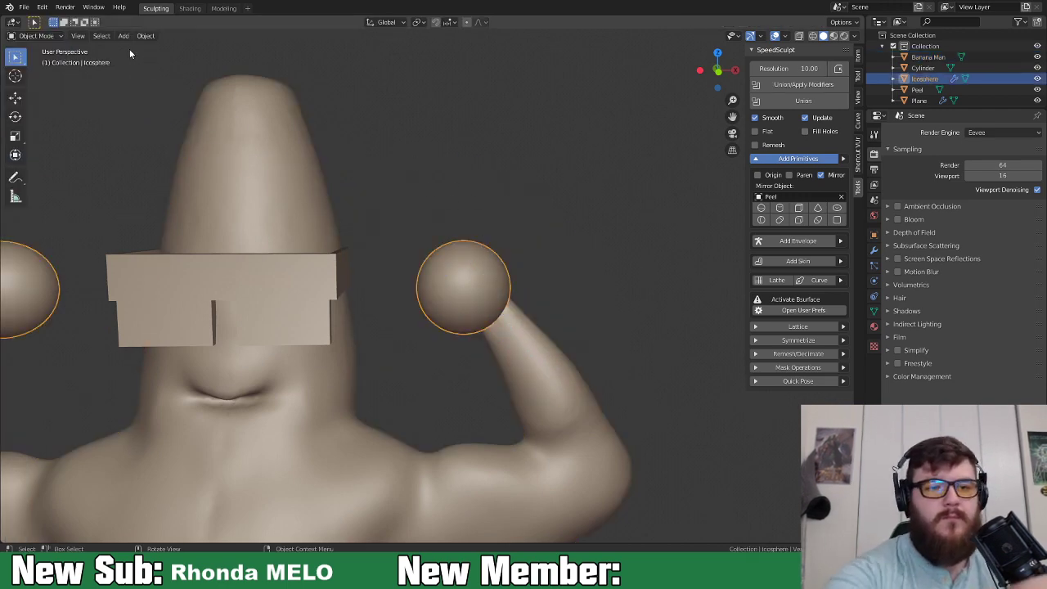
{"action": "left_click", "coordinate": [51, 35]}
{"action": "left_click", "coordinate": [49, 72]}
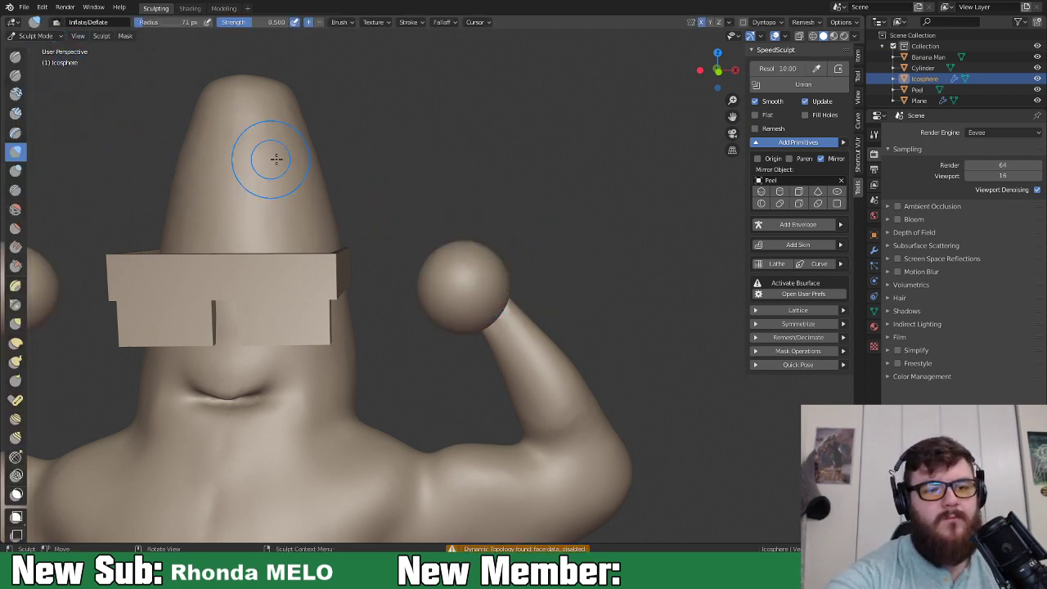
Flatten the sphere hands from above and below with Snake Hook at 137 px radius.
{"action": "key", "text": "k"}
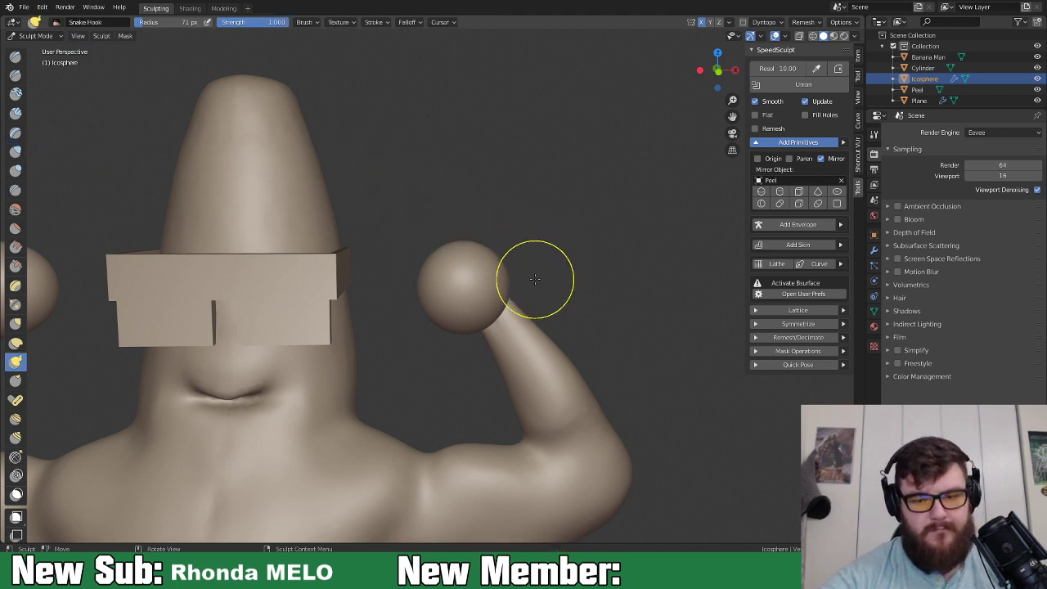
{"action": "key", "text": "f"}
{"action": "left_click", "coordinate": [561, 297]}
{"action": "left_click_drag", "start_coordinate": [505, 265], "coordinate": [502, 274]}
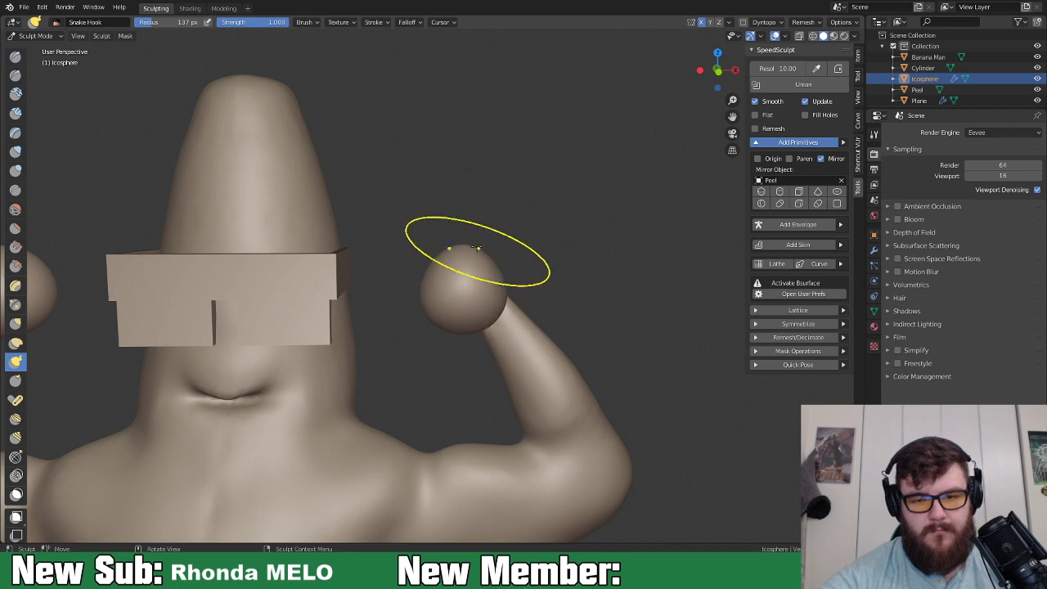
{"action": "key", "text": "ctrl+z"}
{"action": "left_click_drag", "start_coordinate": [455, 330], "coordinate": [457, 321]}
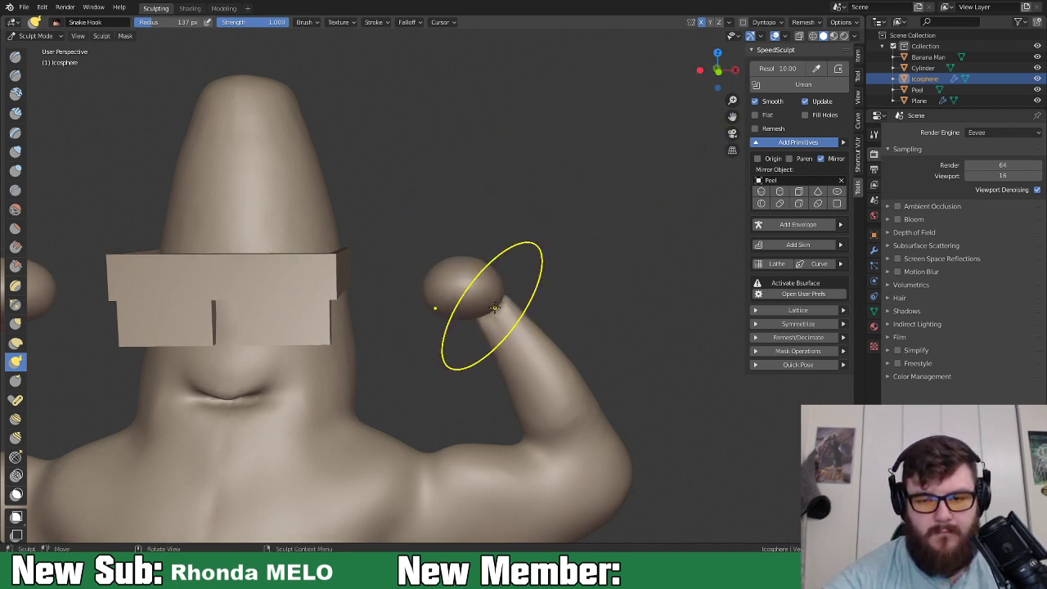
Turn off X symmetry and pull the hands into an elongated fist shape aligned with the wrists using Snake Hook.
{"action": "mouse_move", "coordinate": [493, 286]}
{"action": "middle_mouse_down"}
{"action": "mouse_move", "coordinate": [514, 296]}
{"action": "mouse_move", "coordinate": [517, 333]}
{"action": "middle_mouse_up"}
{"action": "mouse_move", "coordinate": [426, 319]}
{"action": "left_mouse_down"}
{"action": "mouse_move", "coordinate": [455, 316]}
{"action": "mouse_move", "coordinate": [465, 335]}
{"action": "left_mouse_up"}
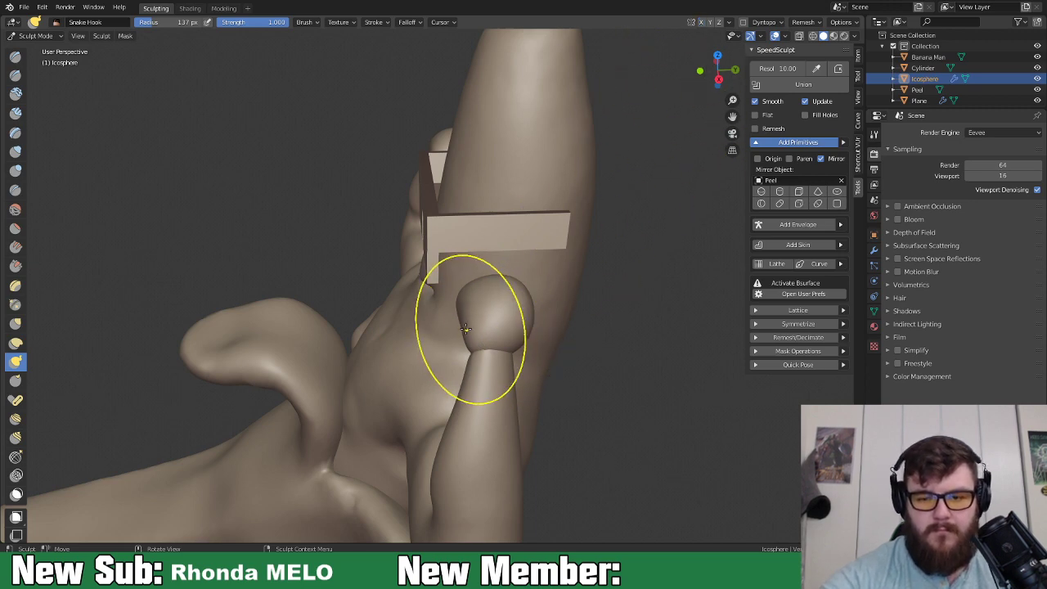
{"action": "middle_click_drag", "start_coordinate": [498, 339], "coordinate": [590, 322]}
{"action": "middle_click_drag", "start_coordinate": [535, 296], "coordinate": [523, 270]}
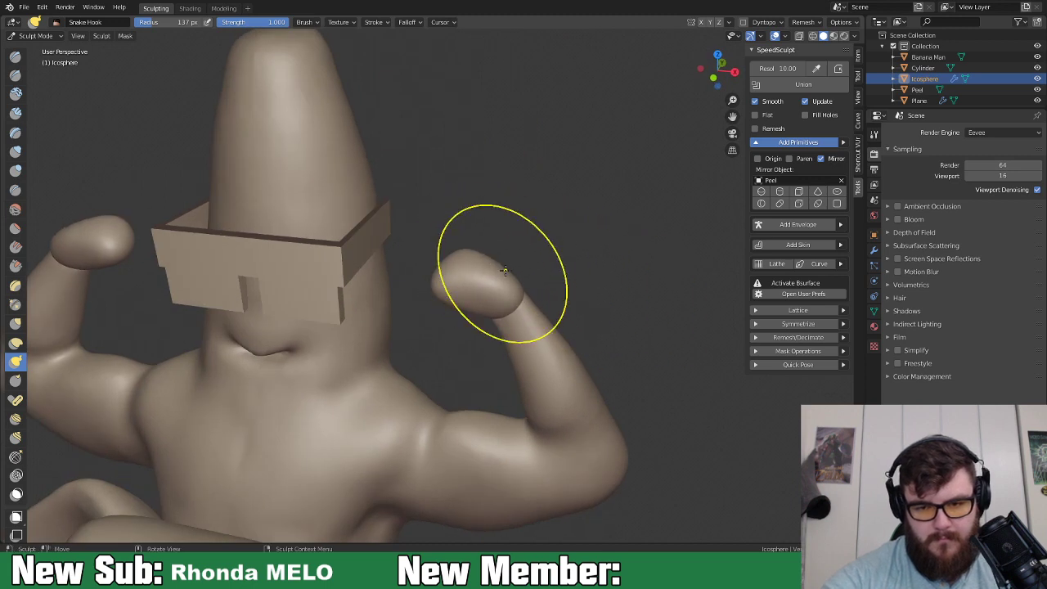
{"action": "middle_click_drag", "start_coordinate": [516, 308], "coordinate": [494, 360]}
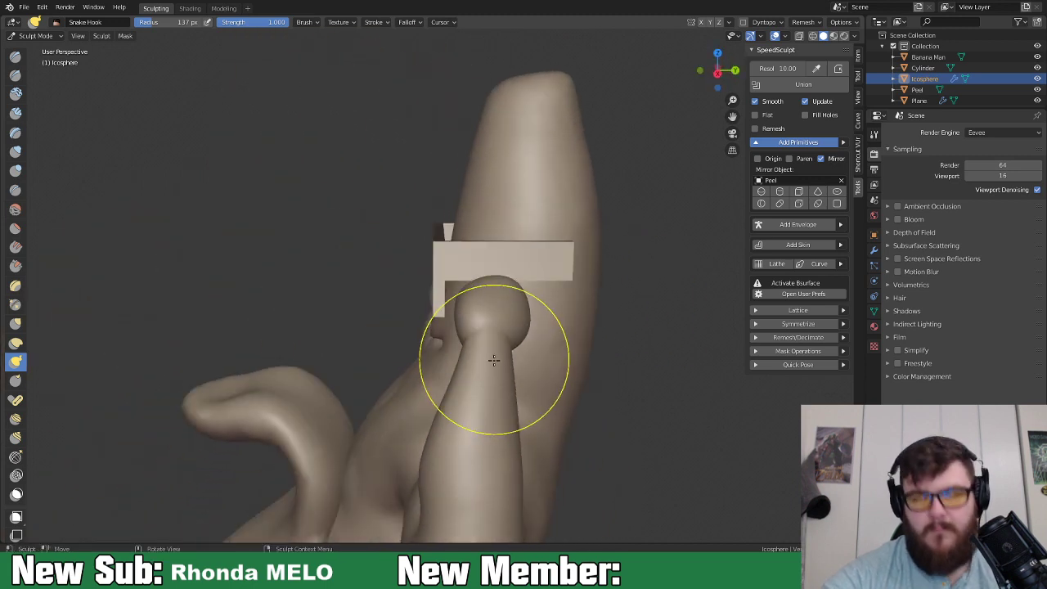
{"action": "middle_click_drag", "start_coordinate": [484, 309], "coordinate": [510, 361]}
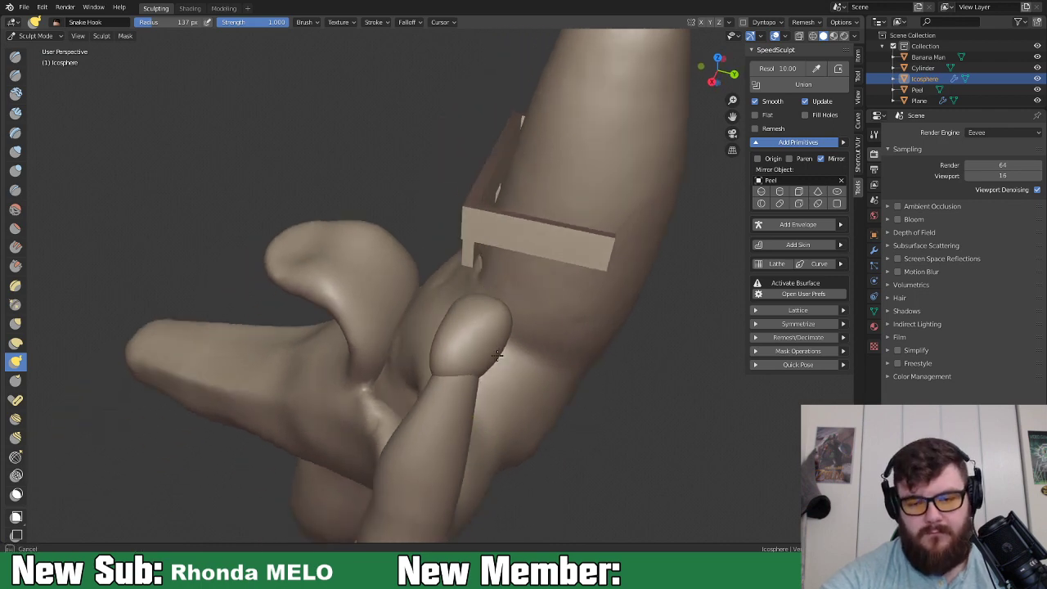
{"action": "middle_click_drag", "start_coordinate": [446, 310], "coordinate": [477, 316]}
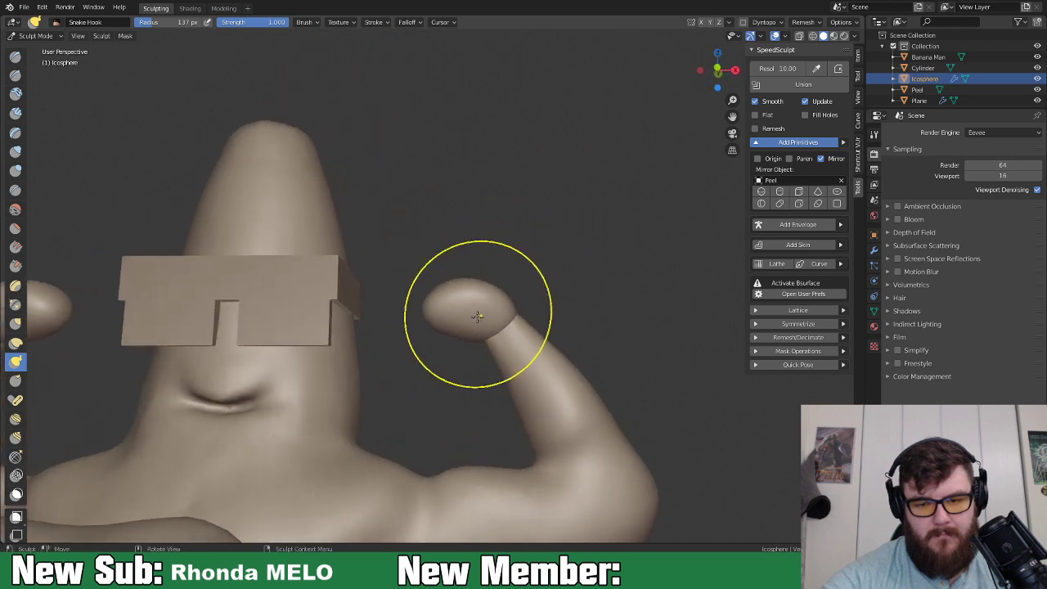
{"action": "left_click_drag", "start_coordinate": [461, 305], "coordinate": [456, 302]}
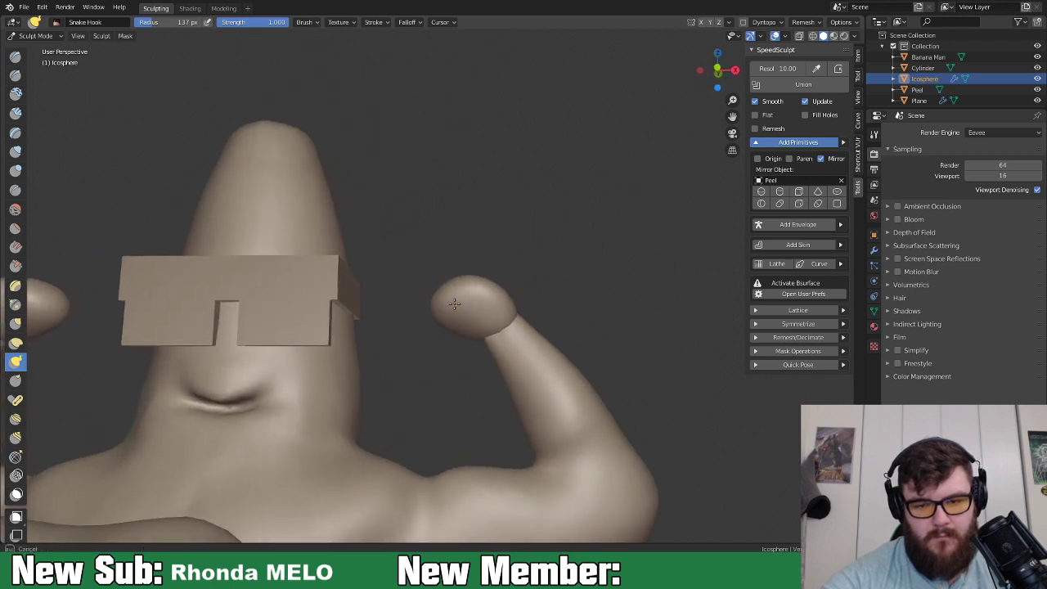
Refine the underside and outline of the hand with Snake Hook at 74 px radius.
{"action": "middle_click_drag", "start_coordinate": [472, 295], "coordinate": [465, 338]}
{"action": "key", "text": "f"}
{"action": "left_click", "coordinate": [522, 300]}
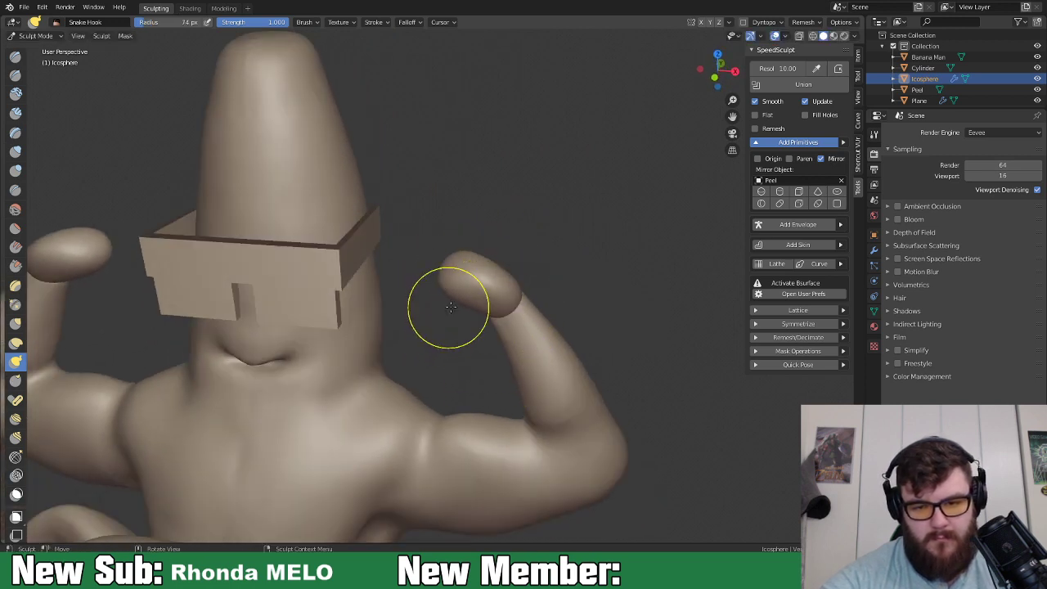
{"action": "middle_click_drag", "start_coordinate": [489, 310], "coordinate": [502, 327]}
{"action": "mouse_move", "coordinate": [460, 280]}
{"action": "middle_mouse_down"}
{"action": "mouse_move", "coordinate": [419, 258]}
{"action": "mouse_move", "coordinate": [457, 216]}
{"action": "mouse_move", "coordinate": [517, 284]}
{"action": "mouse_move", "coordinate": [467, 295]}
{"action": "middle_mouse_up"}
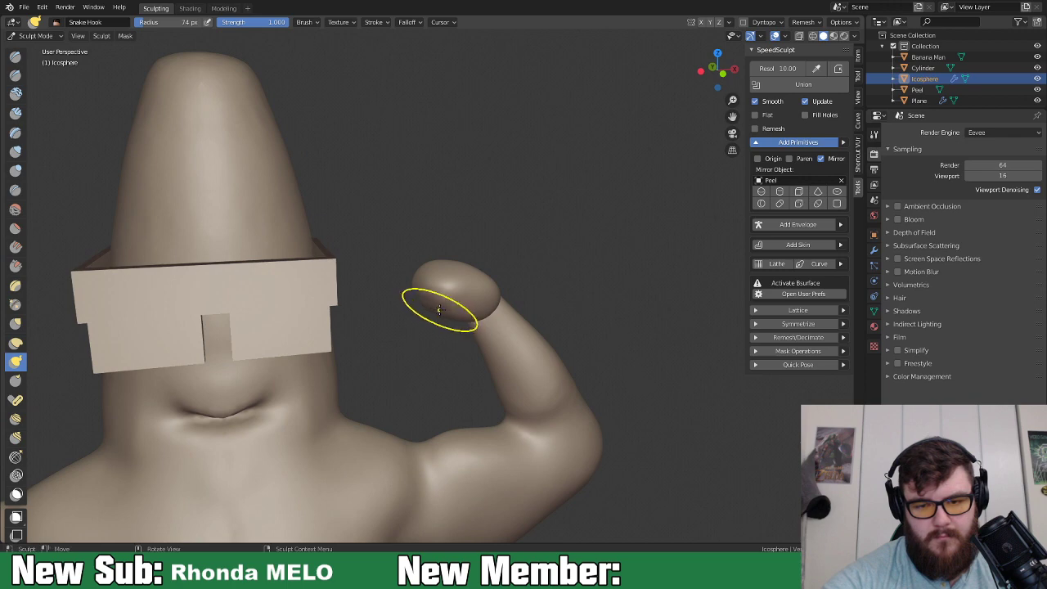
{"action": "mouse_move", "coordinate": [424, 306]}
{"action": "middle_mouse_down"}
{"action": "mouse_move", "coordinate": [455, 294]}
{"action": "mouse_move", "coordinate": [479, 322]}
{"action": "mouse_move", "coordinate": [463, 362]}
{"action": "mouse_move", "coordinate": [444, 341]}
{"action": "mouse_move", "coordinate": [529, 303]}
{"action": "mouse_move", "coordinate": [516, 325]}
{"action": "mouse_move", "coordinate": [544, 363]}
{"action": "middle_mouse_up"}
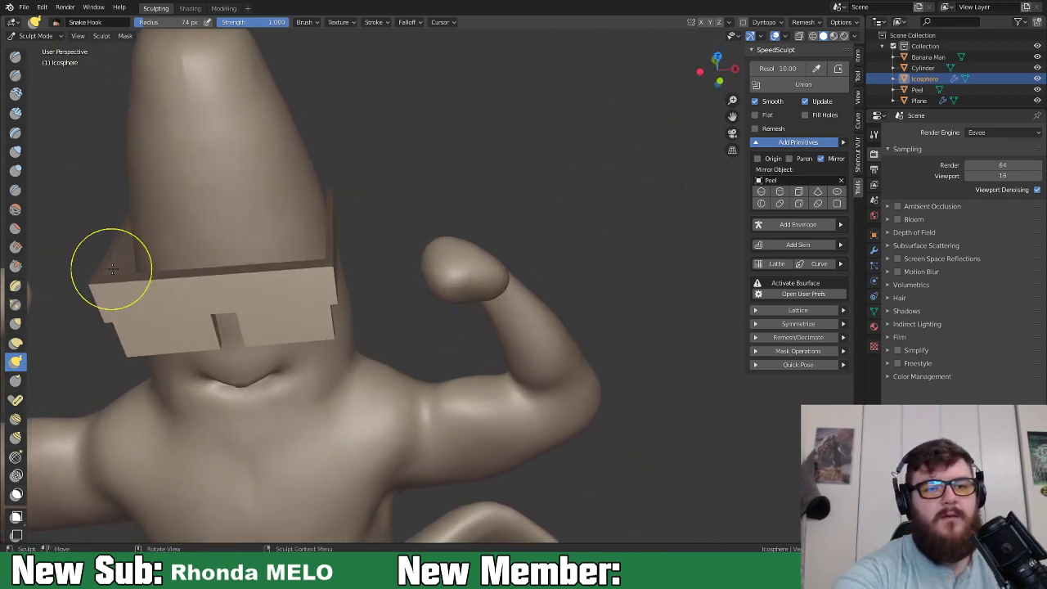
Enable dynamic topology for sculpting the hand mesh.
{"action": "left_click", "coordinate": [743, 22]}
{"action": "left_click", "coordinate": [724, 80]}
{"action": "middle_click_drag", "start_coordinate": [543, 291], "coordinate": [541, 207]}
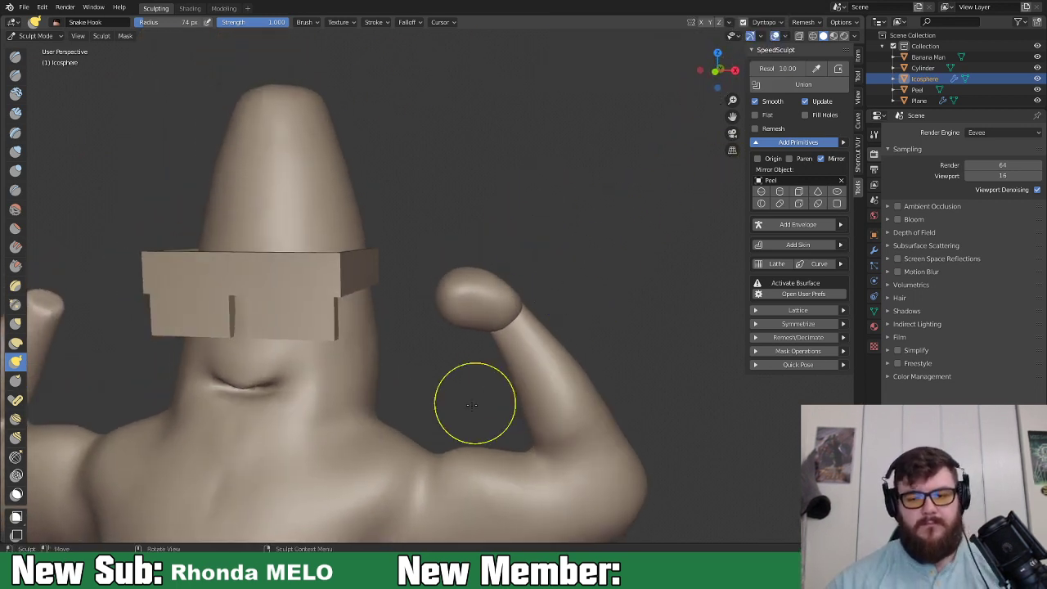
{"action": "scroll", "coordinate": [495, 401], "scroll_direction": "up", "scroll_amount": 6}
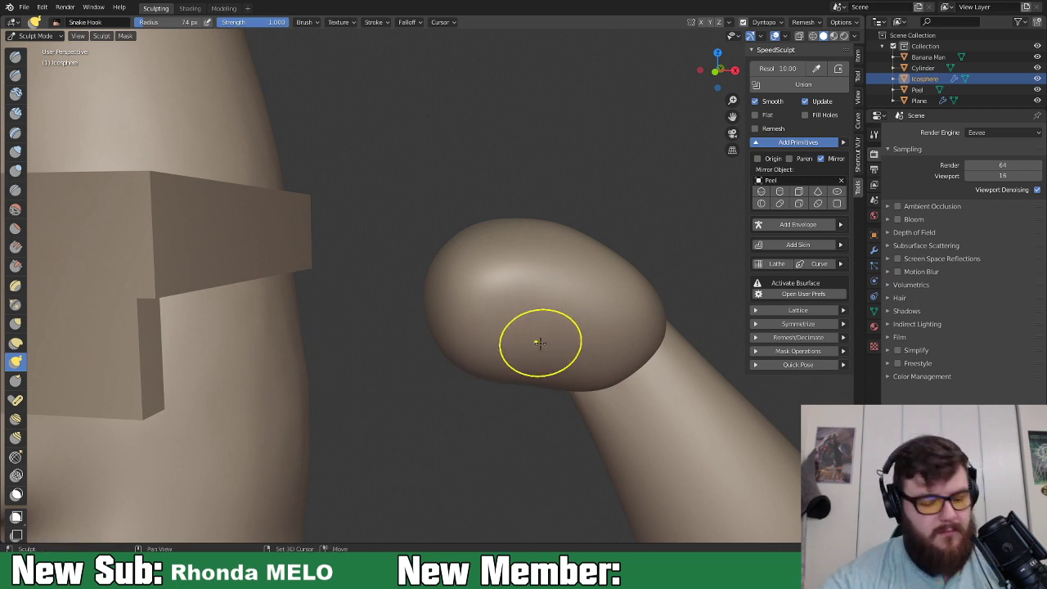
Carve a curling crease into the side of the fist with Crease at 0.485 strength, reducing the radius from 56 to 39 px.
{"action": "key", "text": "shift+c"}
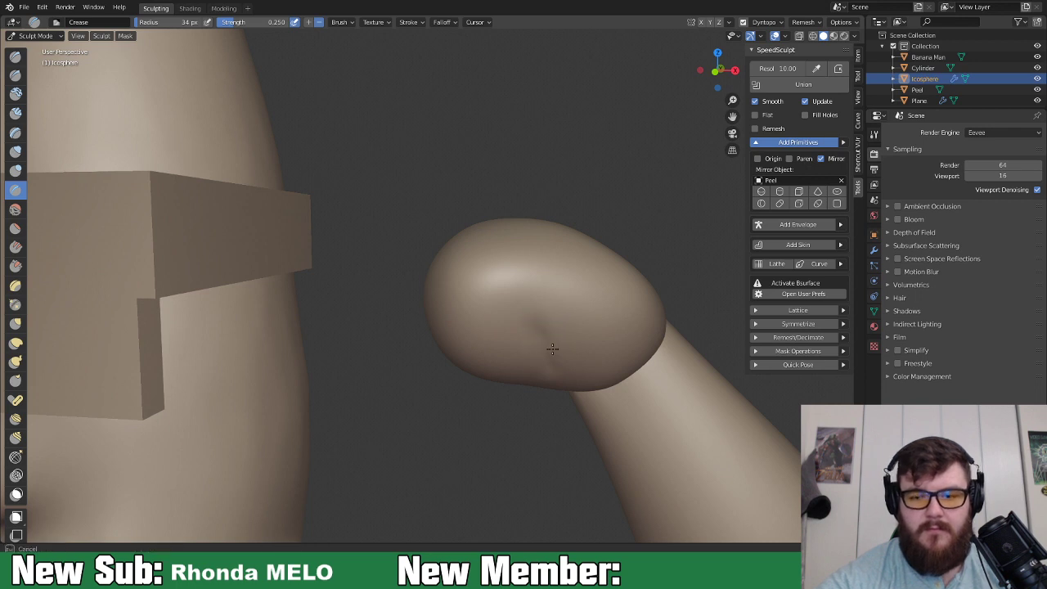
{"action": "key", "text": "shift+f"}
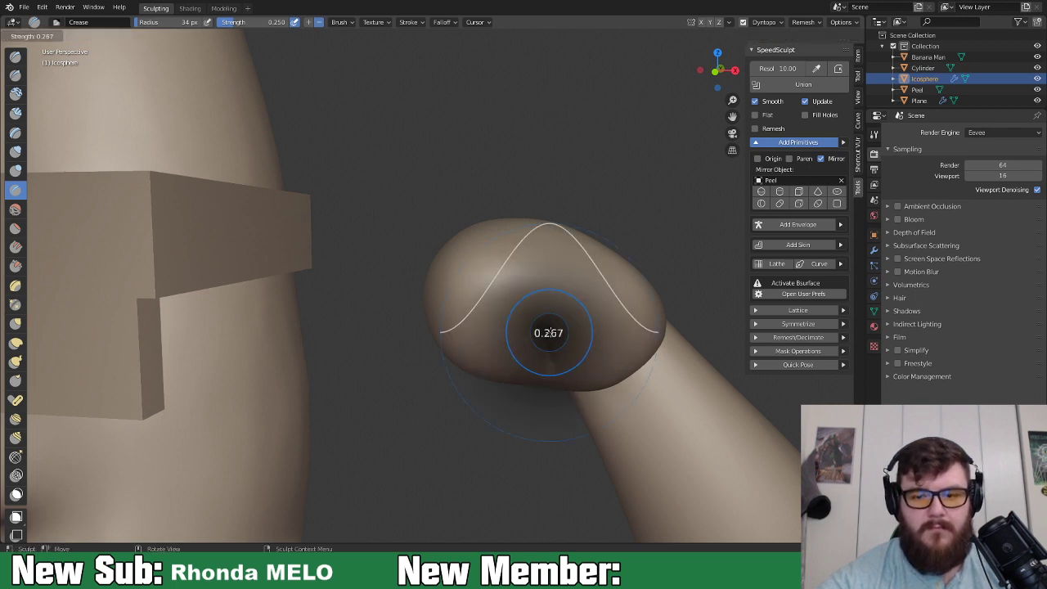
{"action": "left_click", "coordinate": [544, 345]}
{"action": "key", "text": "f"}
{"action": "left_click", "coordinate": [553, 346]}
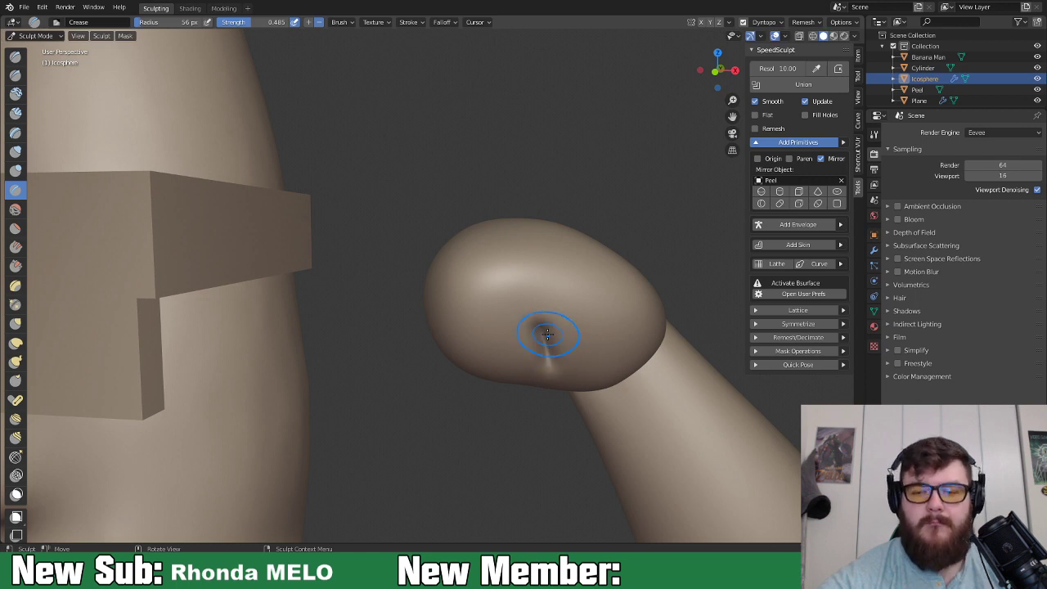
{"action": "left_click_drag", "start_coordinate": [539, 324], "coordinate": [507, 324]}
{"action": "key", "text": "f"}
{"action": "left_click", "coordinate": [503, 320]}
{"action": "mouse_move", "coordinate": [523, 320]}
{"action": "left_mouse_down"}
{"action": "mouse_move", "coordinate": [507, 323]}
{"action": "mouse_move", "coordinate": [506, 306]}
{"action": "mouse_move", "coordinate": [519, 317]}
{"action": "mouse_move", "coordinate": [507, 285]}
{"action": "left_mouse_up"}
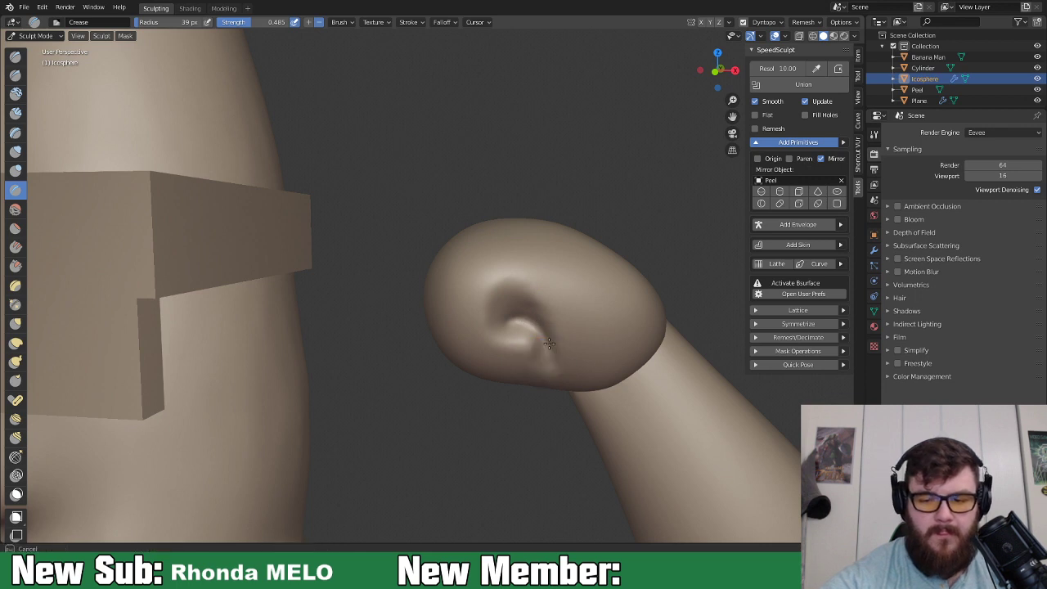
Extend the curled crease across the underside of the fist and deepen it with Crease at 39 px radius.
{"action": "left_click_drag", "start_coordinate": [550, 350], "coordinate": [561, 361]}
{"action": "mouse_move", "coordinate": [561, 361]}
{"action": "middle_mouse_down"}
{"action": "mouse_move", "coordinate": [542, 289]}
{"action": "mouse_move", "coordinate": [578, 368]}
{"action": "middle_mouse_up"}
{"action": "left_click_drag", "start_coordinate": [577, 369], "coordinate": [565, 427]}
{"action": "middle_click_drag", "start_coordinate": [564, 420], "coordinate": [591, 381]}
{"action": "left_click_drag", "start_coordinate": [577, 381], "coordinate": [543, 472]}
{"action": "mouse_move", "coordinate": [562, 411]}
{"action": "left_mouse_down"}
{"action": "mouse_move", "coordinate": [564, 429]}
{"action": "mouse_move", "coordinate": [573, 337]}
{"action": "left_mouse_up"}
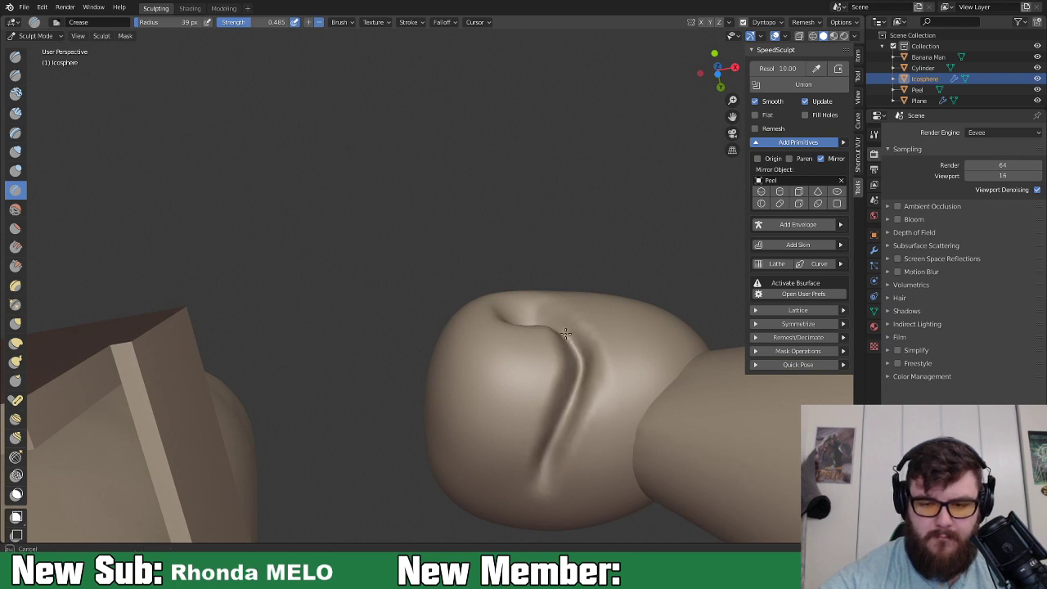
{"action": "middle_click_drag", "start_coordinate": [573, 337], "coordinate": [580, 424]}
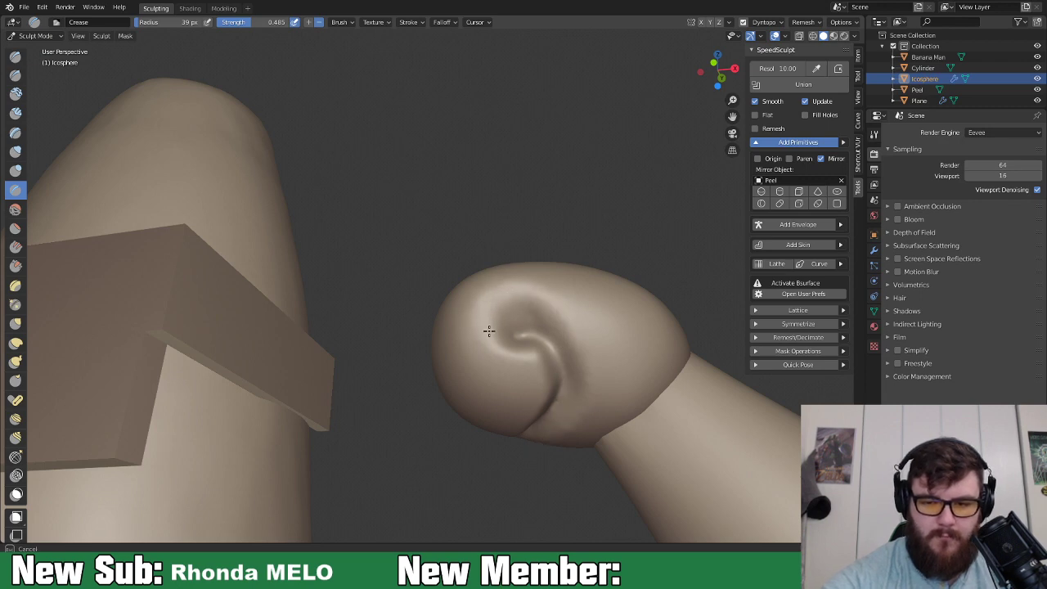
{"action": "mouse_move", "coordinate": [526, 320]}
{"action": "middle_mouse_down"}
{"action": "mouse_move", "coordinate": [571, 373]}
{"action": "mouse_move", "coordinate": [491, 402]}
{"action": "mouse_move", "coordinate": [548, 372]}
{"action": "mouse_move", "coordinate": [613, 391]}
{"action": "mouse_move", "coordinate": [633, 424]}
{"action": "mouse_move", "coordinate": [467, 444]}
{"action": "mouse_move", "coordinate": [579, 410]}
{"action": "mouse_move", "coordinate": [606, 419]}
{"action": "middle_mouse_up"}
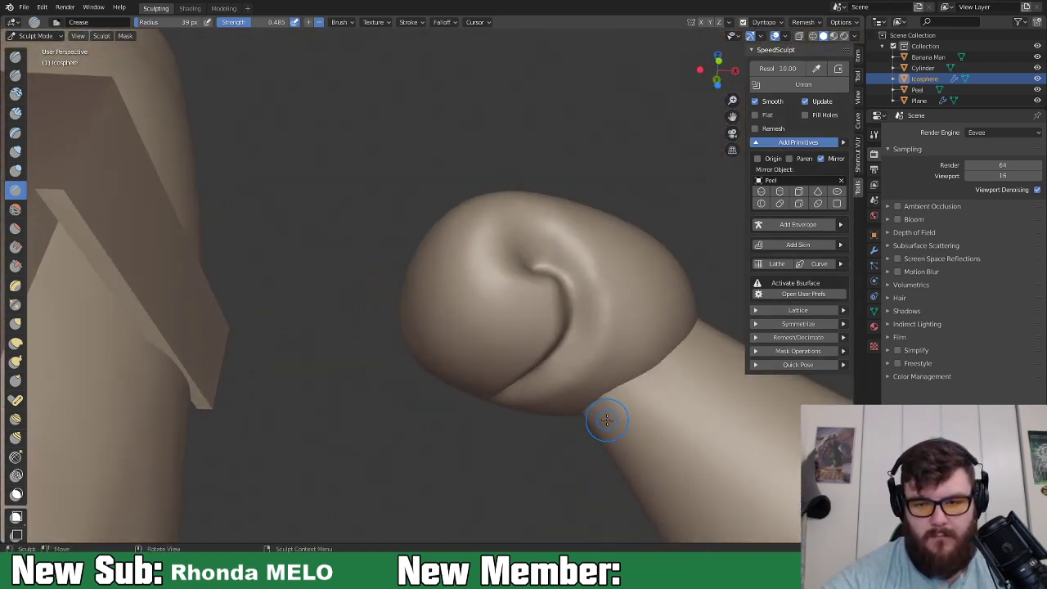
Hide the Banana Man object and build up a thumb across the underside of the fist with Clay Strips at 39 px radius.
{"action": "middle_click_drag", "start_coordinate": [639, 462], "coordinate": [199, 194]}
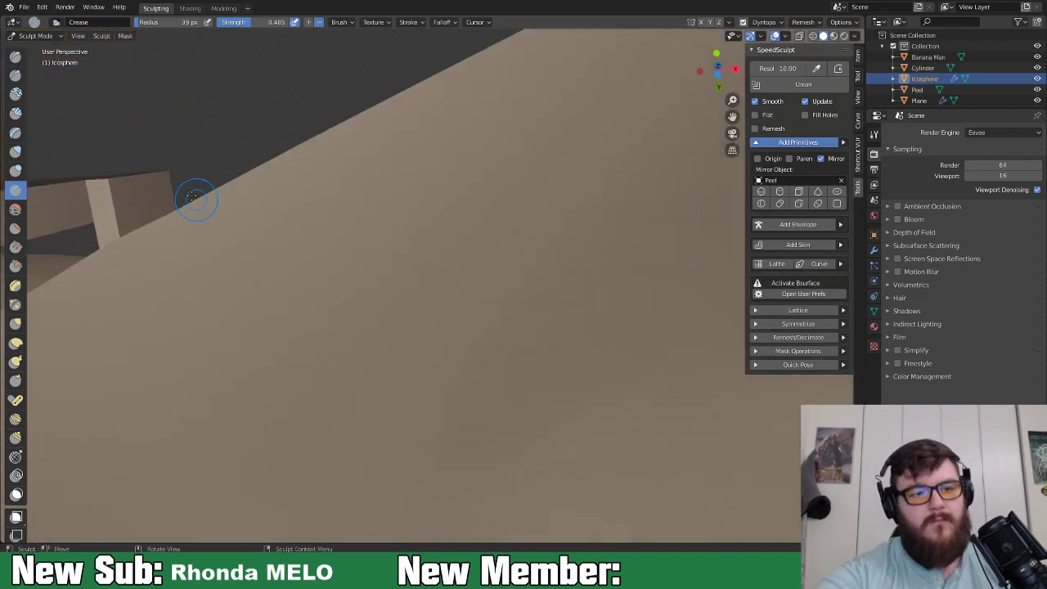
{"action": "left_click", "coordinate": [16, 112]}
{"action": "mouse_move", "coordinate": [532, 194]}
{"action": "middle_mouse_down"}
{"action": "mouse_move", "coordinate": [635, 325]}
{"action": "mouse_move", "coordinate": [660, 340]}
{"action": "middle_mouse_up"}
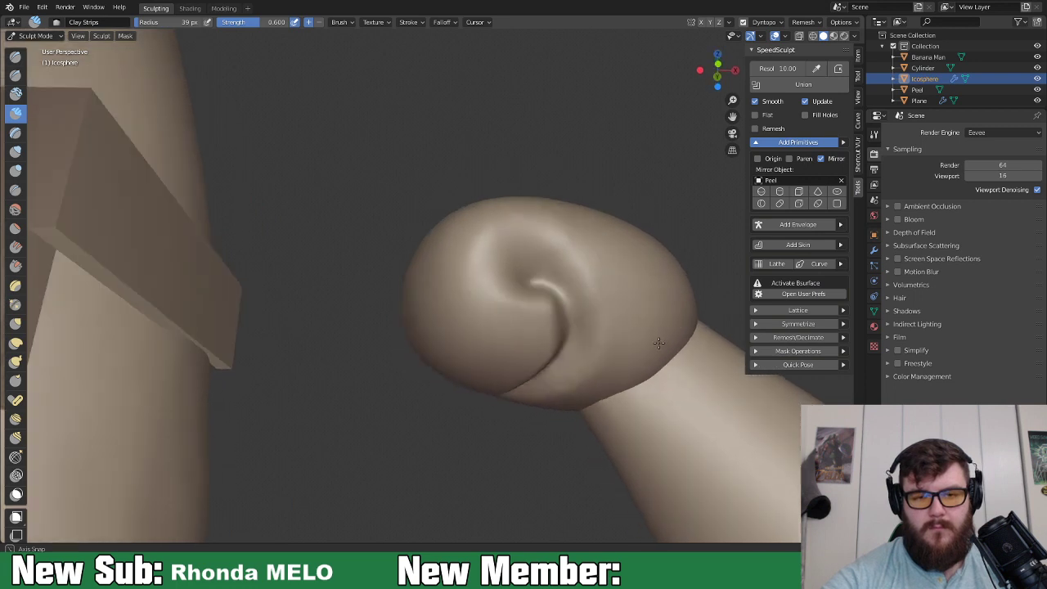
{"action": "left_click", "coordinate": [1037, 56]}
{"action": "mouse_move", "coordinate": [540, 345]}
{"action": "middle_mouse_down"}
{"action": "mouse_move", "coordinate": [419, 354]}
{"action": "mouse_move", "coordinate": [395, 290]}
{"action": "middle_mouse_up"}
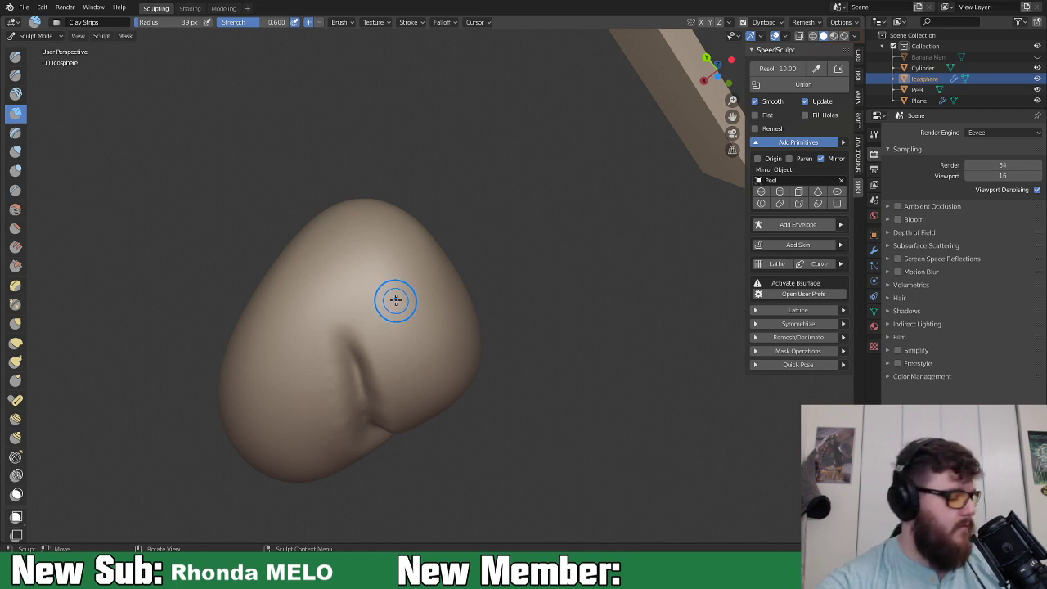
{"action": "middle_click_drag", "start_coordinate": [376, 331], "coordinate": [397, 344]}
{"action": "mouse_move", "coordinate": [320, 297]}
{"action": "left_mouse_down"}
{"action": "mouse_move", "coordinate": [379, 327]}
{"action": "mouse_move", "coordinate": [336, 295]}
{"action": "mouse_move", "coordinate": [379, 329]}
{"action": "mouse_move", "coordinate": [360, 286]}
{"action": "mouse_move", "coordinate": [311, 273]}
{"action": "mouse_move", "coordinate": [374, 285]}
{"action": "mouse_move", "coordinate": [295, 270]}
{"action": "mouse_move", "coordinate": [249, 323]}
{"action": "mouse_move", "coordinate": [289, 288]}
{"action": "mouse_move", "coordinate": [331, 328]}
{"action": "mouse_move", "coordinate": [317, 364]}
{"action": "mouse_move", "coordinate": [291, 311]}
{"action": "mouse_move", "coordinate": [384, 255]}
{"action": "left_mouse_up"}
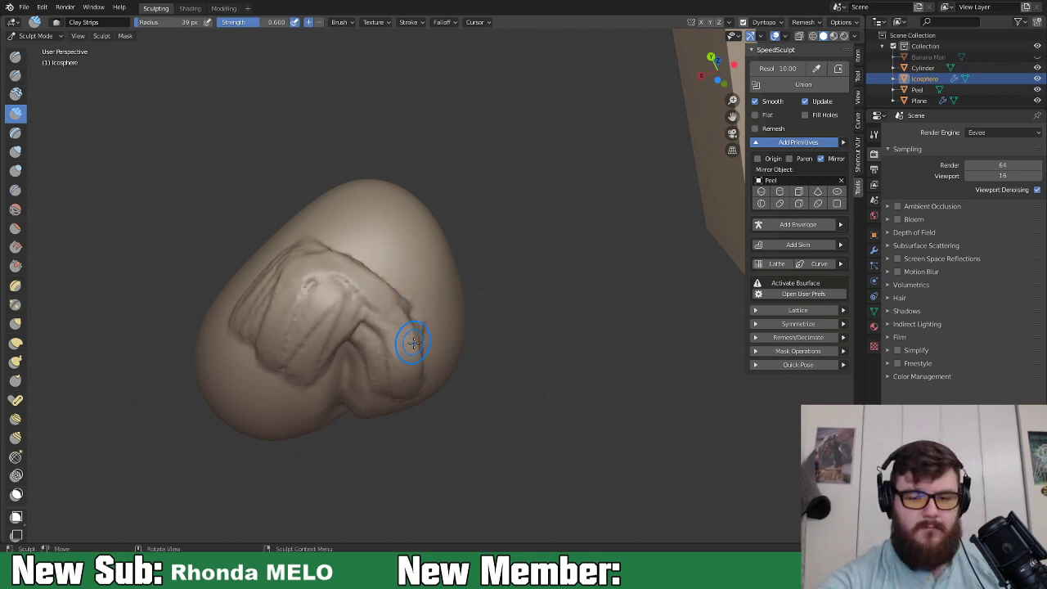
{"action": "middle_click_drag", "start_coordinate": [442, 370], "coordinate": [416, 338]}
Reshape the thumb and the fist's lower outline from several sides with Grab at 149 px radius.
{"action": "key", "text": "g"}
{"action": "key", "text": "f"}
{"action": "mouse_move", "coordinate": [425, 326]}
{"action": "left_mouse_down"}
{"action": "mouse_move", "coordinate": [362, 292]}
{"action": "mouse_move", "coordinate": [314, 347]}
{"action": "left_mouse_up"}
{"action": "mouse_move", "coordinate": [313, 310]}
{"action": "left_mouse_down"}
{"action": "mouse_move", "coordinate": [266, 403]}
{"action": "mouse_move", "coordinate": [425, 392]}
{"action": "mouse_move", "coordinate": [456, 368]}
{"action": "left_mouse_up"}
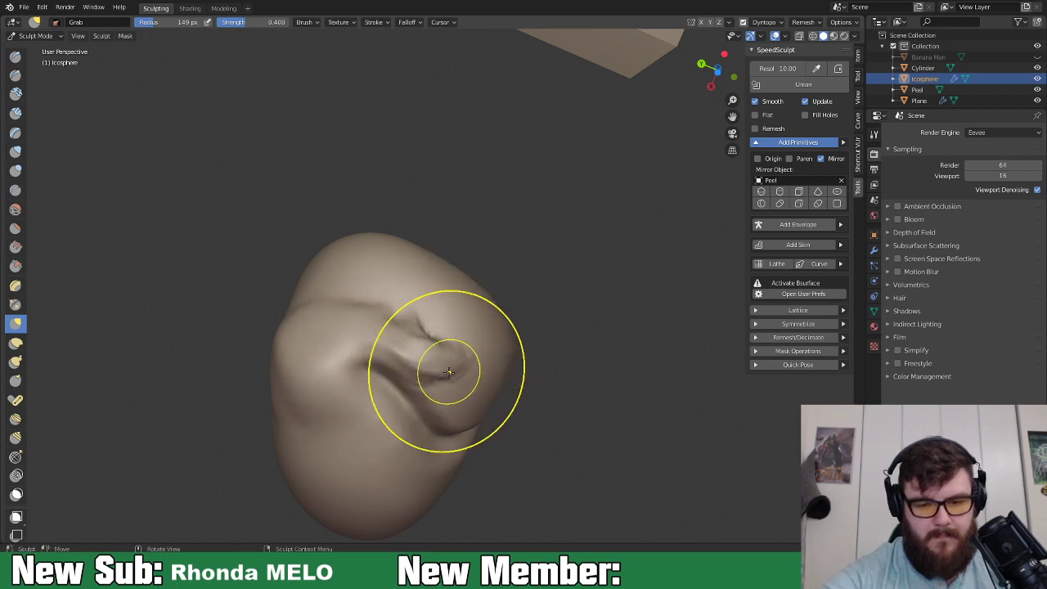
{"action": "mouse_move", "coordinate": [430, 343]}
{"action": "middle_mouse_down"}
{"action": "mouse_move", "coordinate": [444, 374]}
{"action": "mouse_move", "coordinate": [489, 376]}
{"action": "mouse_move", "coordinate": [498, 362]}
{"action": "mouse_move", "coordinate": [503, 391]}
{"action": "mouse_move", "coordinate": [475, 327]}
{"action": "mouse_move", "coordinate": [444, 303]}
{"action": "mouse_move", "coordinate": [518, 388]}
{"action": "mouse_move", "coordinate": [480, 373]}
{"action": "middle_mouse_up"}
{"action": "left_click_drag", "start_coordinate": [475, 371], "coordinate": [478, 352]}
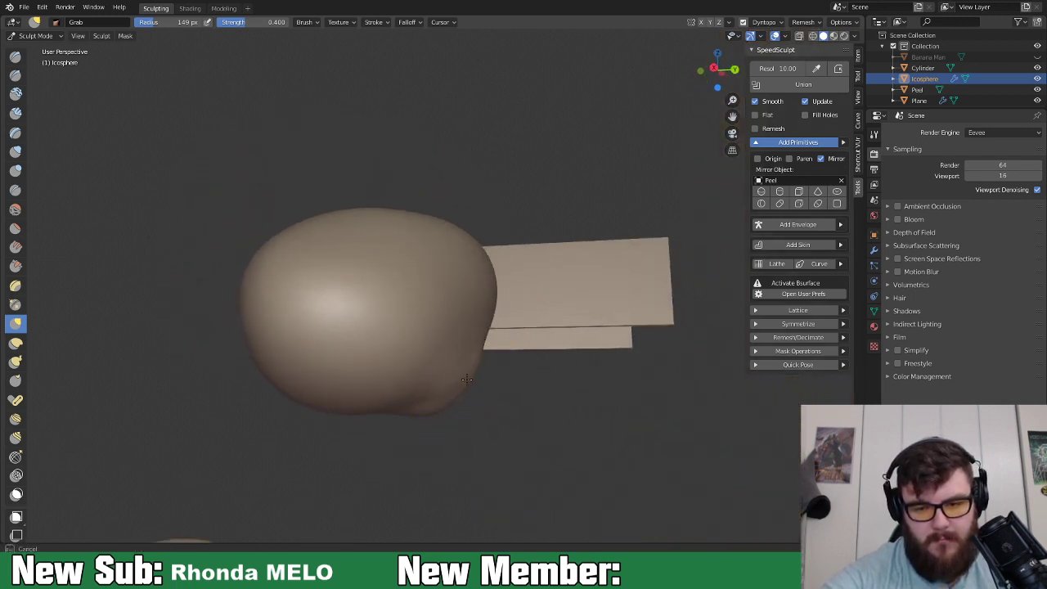
{"action": "middle_click_drag", "start_coordinate": [479, 340], "coordinate": [442, 341]}
{"action": "left_click_drag", "start_coordinate": [415, 342], "coordinate": [401, 365]}
{"action": "mouse_move", "coordinate": [446, 358]}
{"action": "middle_mouse_down"}
{"action": "mouse_move", "coordinate": [400, 372]}
{"action": "mouse_move", "coordinate": [472, 370]}
{"action": "middle_mouse_up"}
{"action": "middle_click_drag", "start_coordinate": [479, 335], "coordinate": [509, 402]}
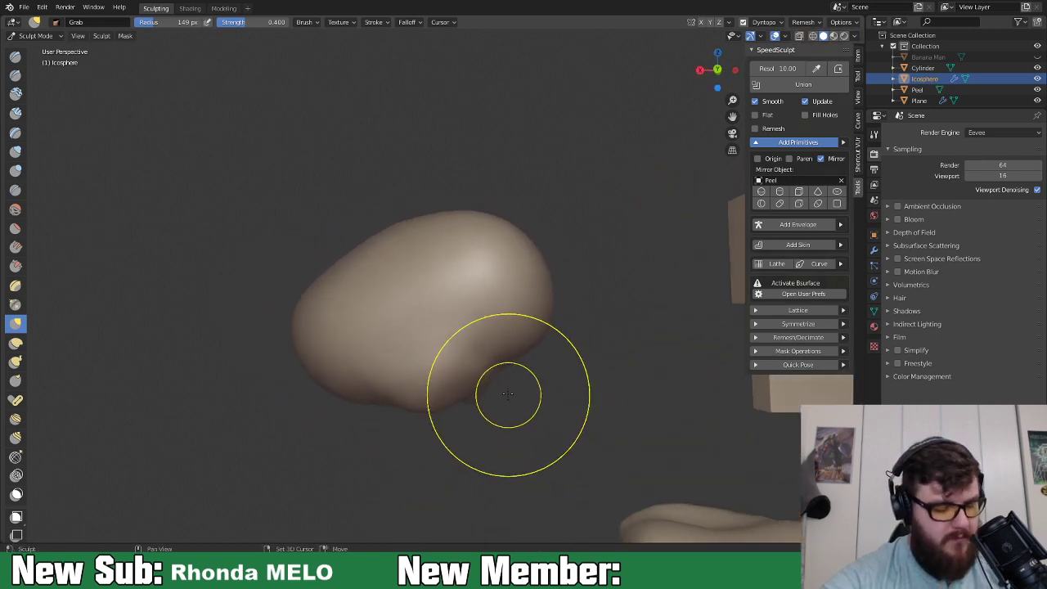
Carve a curled crease into the opposite side of the fist with Crease at 37 px radius.
{"action": "key", "text": "shift+c"}
{"action": "key", "text": "f"}
{"action": "left_click", "coordinate": [423, 339]}
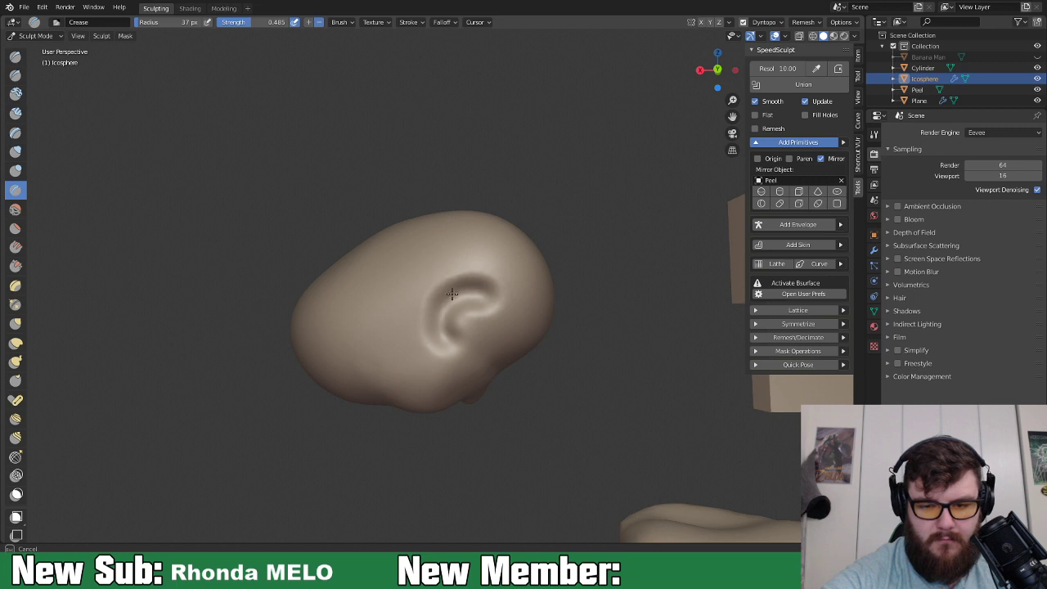
{"action": "left_click_drag", "start_coordinate": [447, 338], "coordinate": [479, 362]}
Continue the crease under the fist and around the thumb tip to separate the thumb from the fingers.
{"action": "mouse_move", "coordinate": [479, 362]}
{"action": "middle_mouse_down"}
{"action": "mouse_move", "coordinate": [490, 334]}
{"action": "mouse_move", "coordinate": [467, 321]}
{"action": "mouse_move", "coordinate": [469, 329]}
{"action": "middle_mouse_up"}
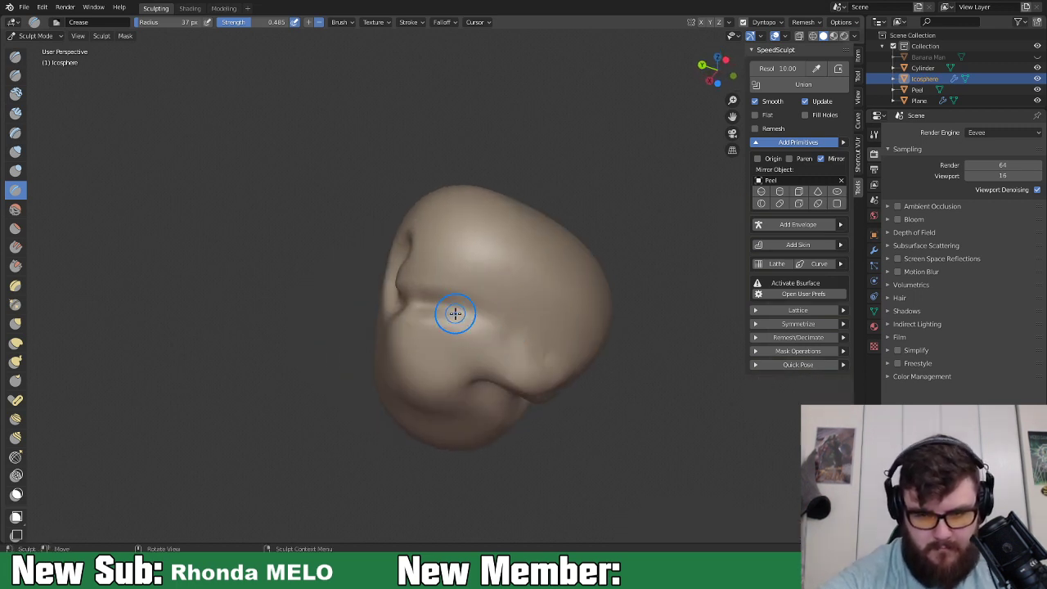
{"action": "middle_click_drag", "start_coordinate": [568, 316], "coordinate": [533, 311]}
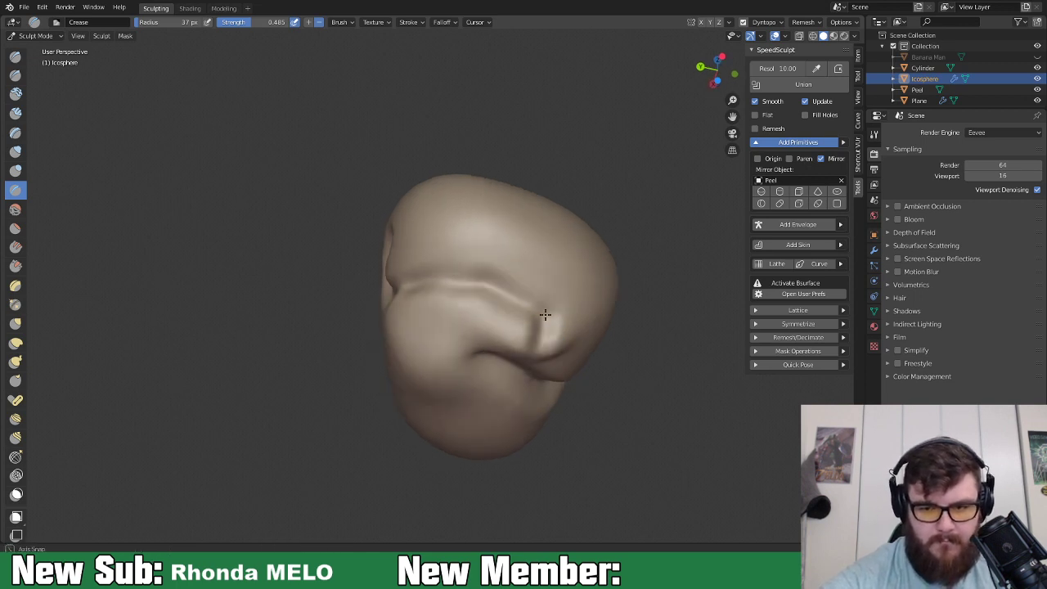
{"action": "middle_click_drag", "start_coordinate": [542, 316], "coordinate": [545, 263]}
{"action": "left_click_drag", "start_coordinate": [546, 263], "coordinate": [520, 304]}
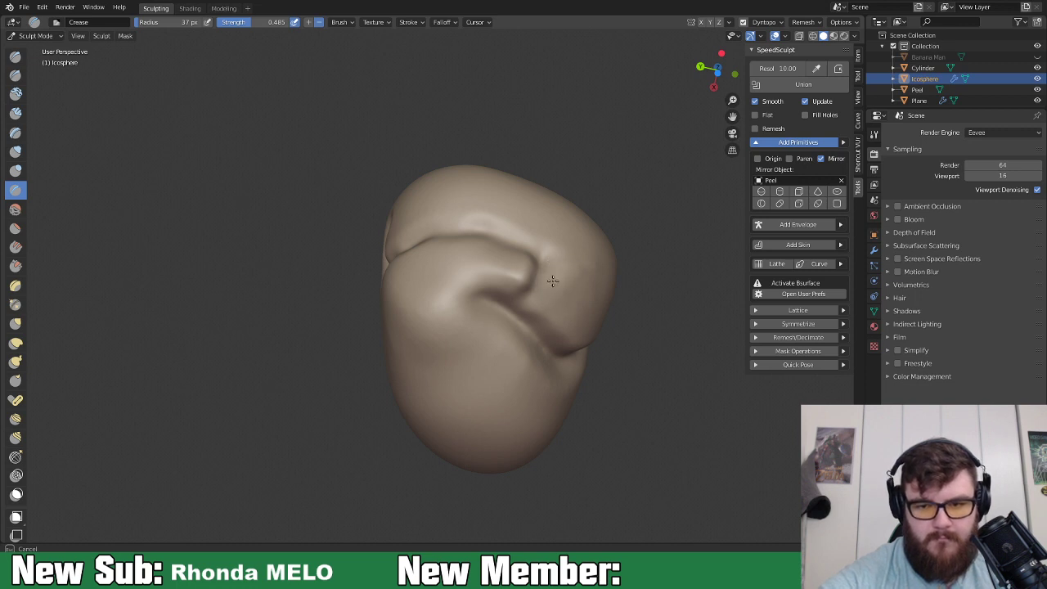
{"action": "mouse_move", "coordinate": [550, 284]}
{"action": "left_mouse_down"}
{"action": "mouse_move", "coordinate": [487, 290]}
{"action": "mouse_move", "coordinate": [510, 314]}
{"action": "left_mouse_up"}
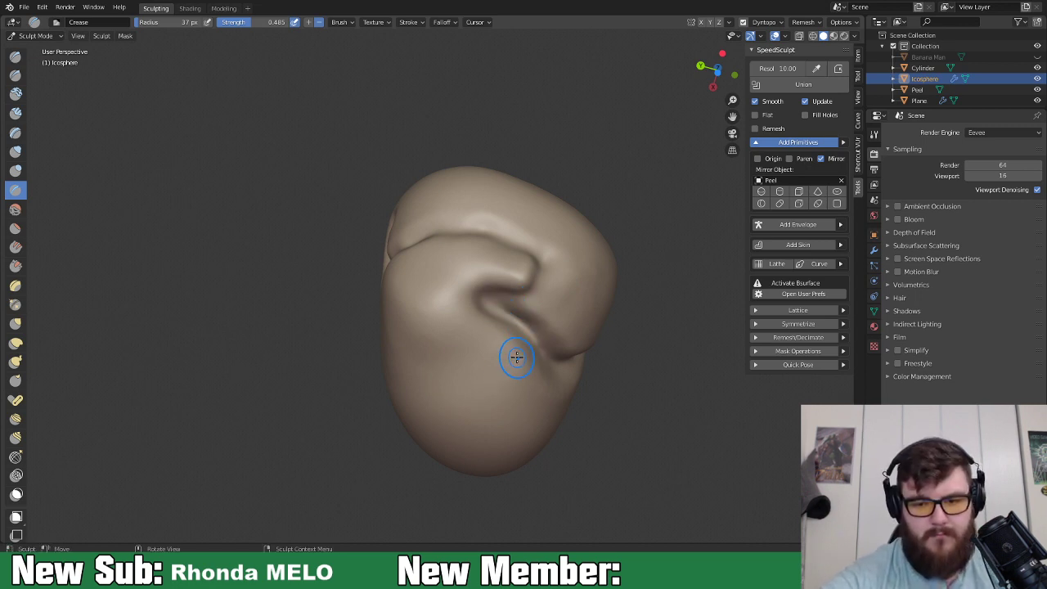
Smooth down the ridges on the palm below the thumb with Scrape/Peaks at 67 px radius.
{"action": "left_click", "coordinate": [16, 265]}
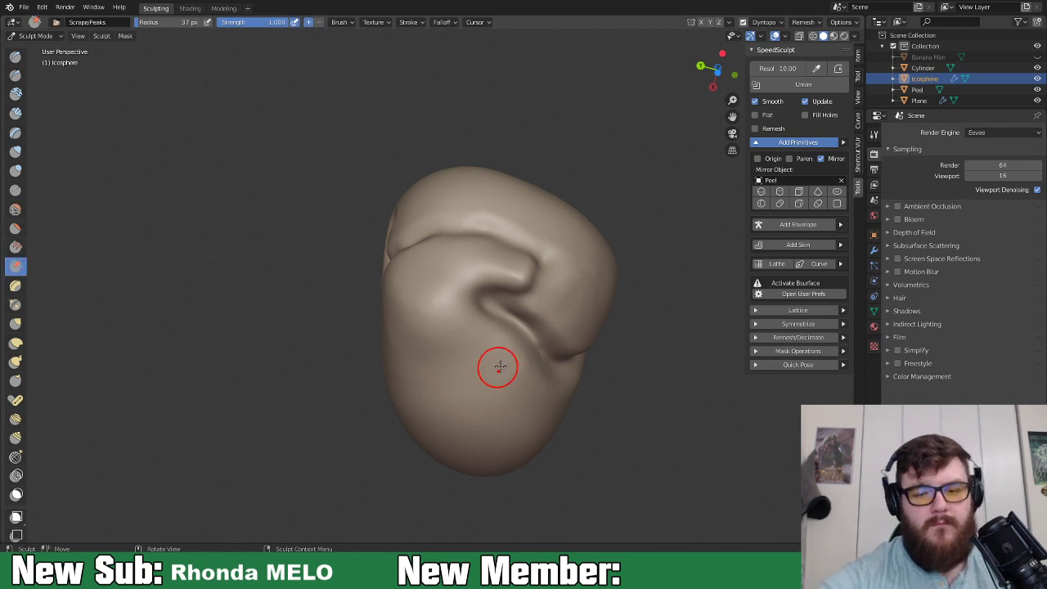
{"action": "left_click_drag", "start_coordinate": [512, 362], "coordinate": [494, 389]}
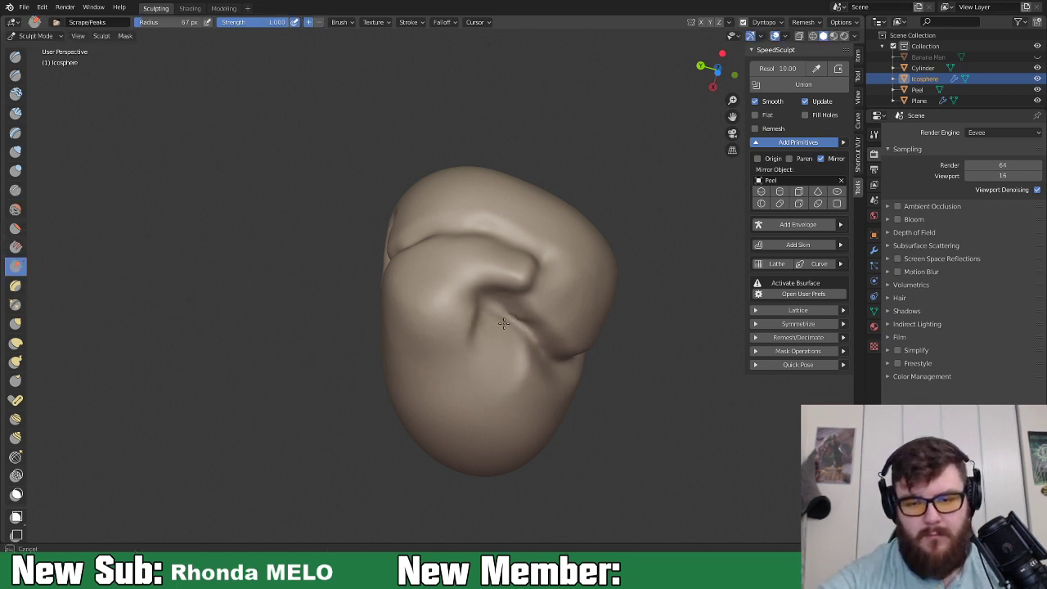
{"action": "mouse_move", "coordinate": [494, 324]}
{"action": "left_mouse_down"}
{"action": "mouse_move", "coordinate": [507, 362]}
{"action": "mouse_move", "coordinate": [481, 312]}
{"action": "left_mouse_up"}
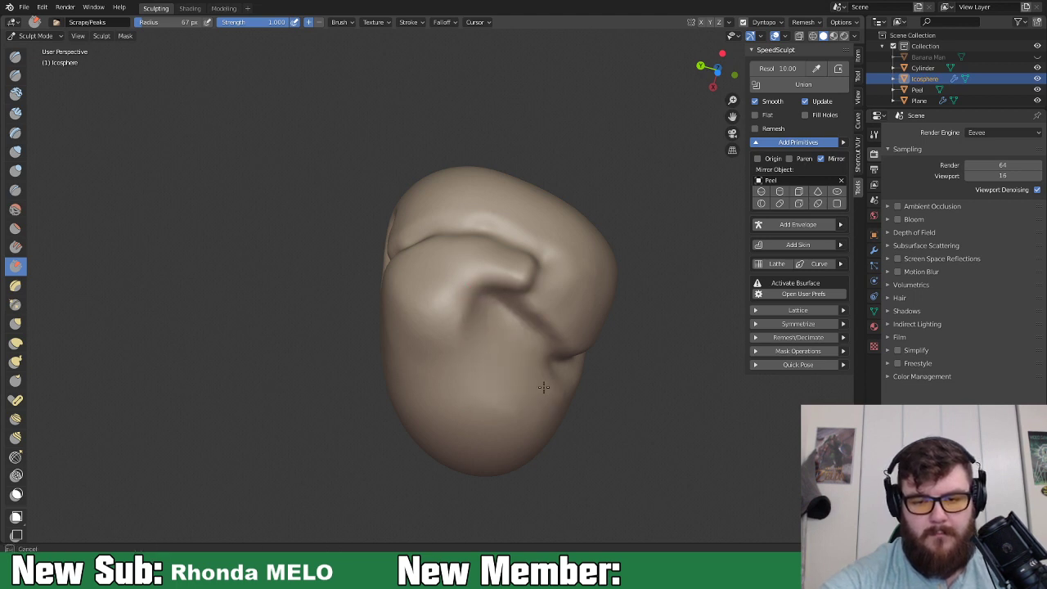
{"action": "mouse_move", "coordinate": [554, 366]}
{"action": "middle_mouse_down"}
{"action": "mouse_move", "coordinate": [588, 276]}
{"action": "mouse_move", "coordinate": [542, 351]}
{"action": "middle_mouse_up"}
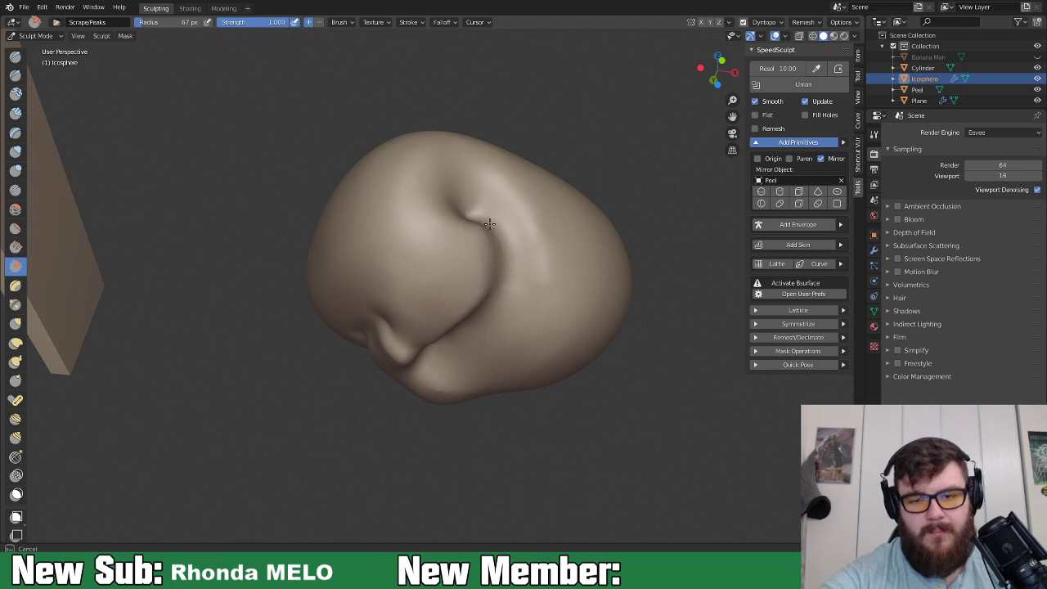
{"action": "mouse_move", "coordinate": [461, 324]}
{"action": "middle_mouse_down"}
{"action": "mouse_move", "coordinate": [543, 285]}
{"action": "mouse_move", "coordinate": [535, 308]}
{"action": "mouse_move", "coordinate": [620, 282]}
{"action": "mouse_move", "coordinate": [467, 346]}
{"action": "middle_mouse_up"}
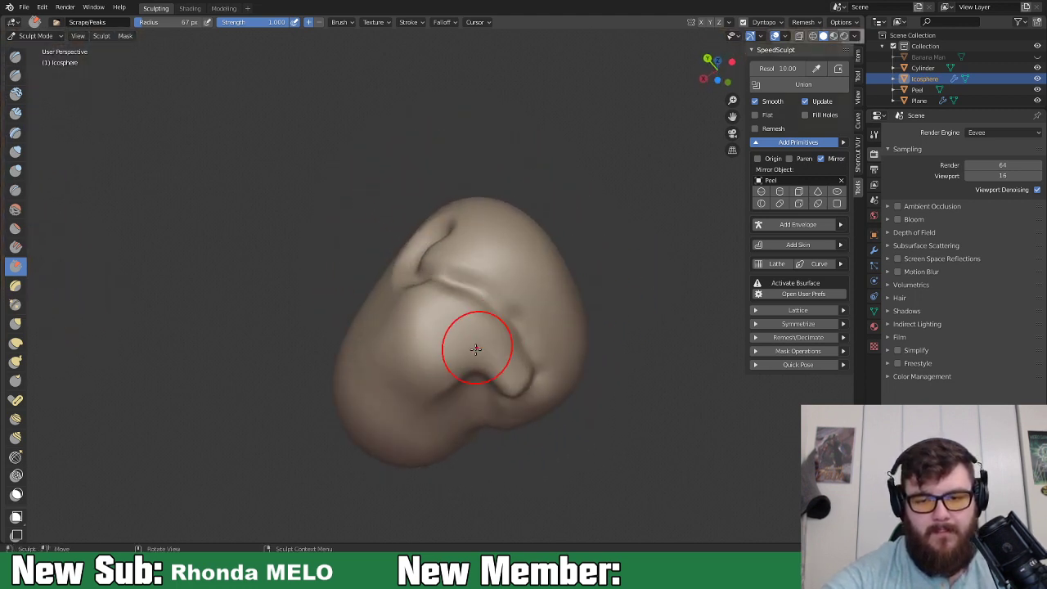
Build up volume on the thumb and the adjoining palm with Clay Strips at 25 px radius.
{"action": "left_click", "coordinate": [15, 112]}
{"action": "key", "text": "f"}
{"action": "left_click", "coordinate": [456, 328]}
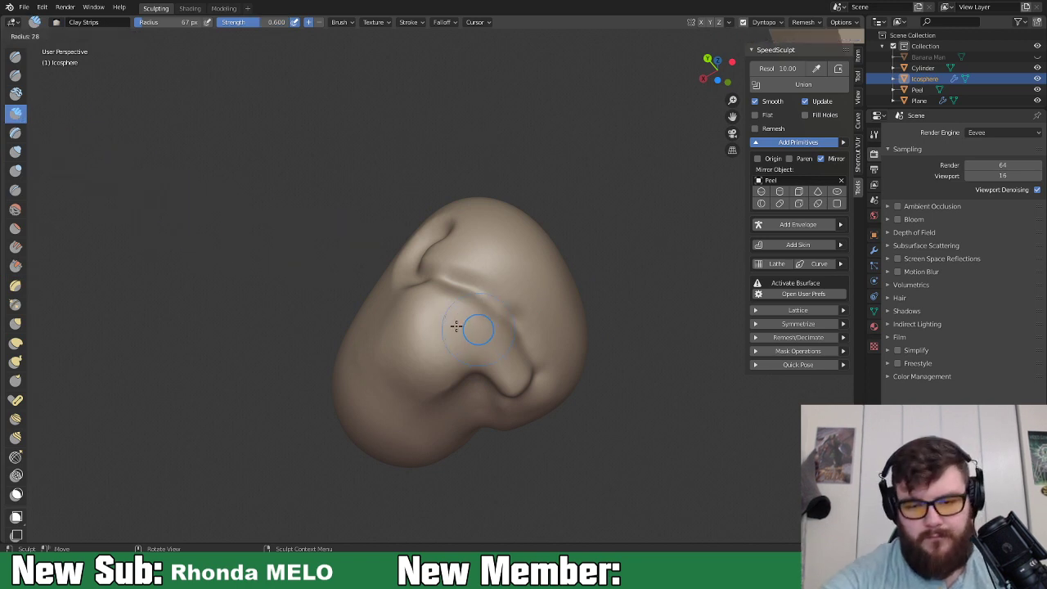
{"action": "middle_click_drag", "start_coordinate": [510, 344], "coordinate": [514, 346]}
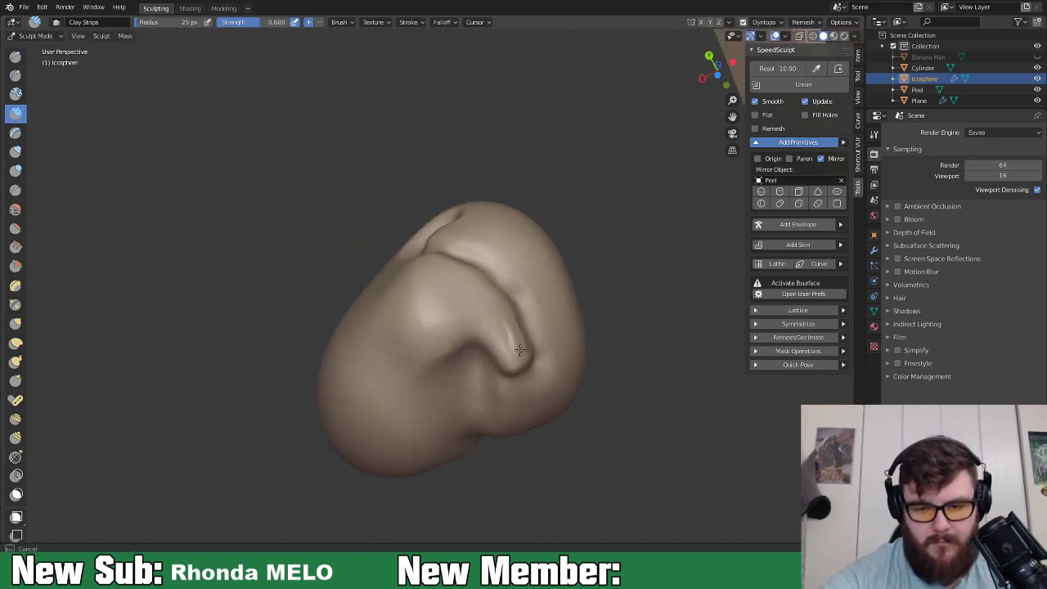
{"action": "left_click_drag", "start_coordinate": [483, 286], "coordinate": [473, 287]}
{"action": "mouse_move", "coordinate": [444, 316]}
{"action": "middle_mouse_down"}
{"action": "mouse_move", "coordinate": [495, 355]}
{"action": "mouse_move", "coordinate": [489, 290]}
{"action": "middle_mouse_up"}
{"action": "mouse_move", "coordinate": [448, 280]}
{"action": "left_mouse_down"}
{"action": "mouse_move", "coordinate": [444, 271]}
{"action": "mouse_move", "coordinate": [414, 292]}
{"action": "mouse_move", "coordinate": [437, 283]}
{"action": "left_mouse_up"}
{"action": "mouse_move", "coordinate": [495, 300]}
{"action": "left_mouse_down"}
{"action": "mouse_move", "coordinate": [476, 288]}
{"action": "mouse_move", "coordinate": [473, 384]}
{"action": "mouse_move", "coordinate": [491, 400]}
{"action": "mouse_move", "coordinate": [507, 352]}
{"action": "mouse_move", "coordinate": [488, 297]}
{"action": "left_mouse_up"}
{"action": "mouse_move", "coordinate": [460, 356]}
{"action": "left_mouse_down"}
{"action": "mouse_move", "coordinate": [448, 400]}
{"action": "mouse_move", "coordinate": [421, 418]}
{"action": "left_mouse_up"}
Pull the thumb and palm into a rounder shape with Grab at 131 px radius.
{"action": "key", "text": "f"}
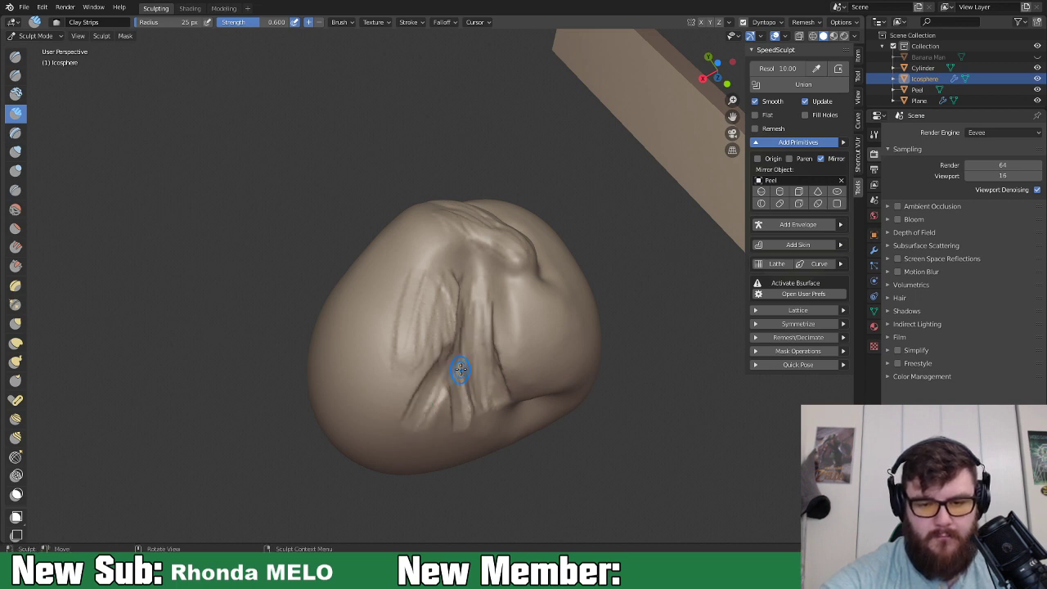
{"action": "left_click", "coordinate": [519, 446]}
{"action": "key", "text": "g"}
{"action": "mouse_move", "coordinate": [495, 402]}
{"action": "middle_mouse_down"}
{"action": "mouse_move", "coordinate": [623, 462]}
{"action": "mouse_move", "coordinate": [646, 487]}
{"action": "mouse_move", "coordinate": [572, 456]}
{"action": "middle_mouse_up"}
{"action": "mouse_move", "coordinate": [446, 353]}
{"action": "left_mouse_down"}
{"action": "mouse_move", "coordinate": [428, 355]}
{"action": "mouse_move", "coordinate": [421, 304]}
{"action": "mouse_move", "coordinate": [404, 304]}
{"action": "mouse_move", "coordinate": [434, 352]}
{"action": "left_mouse_up"}
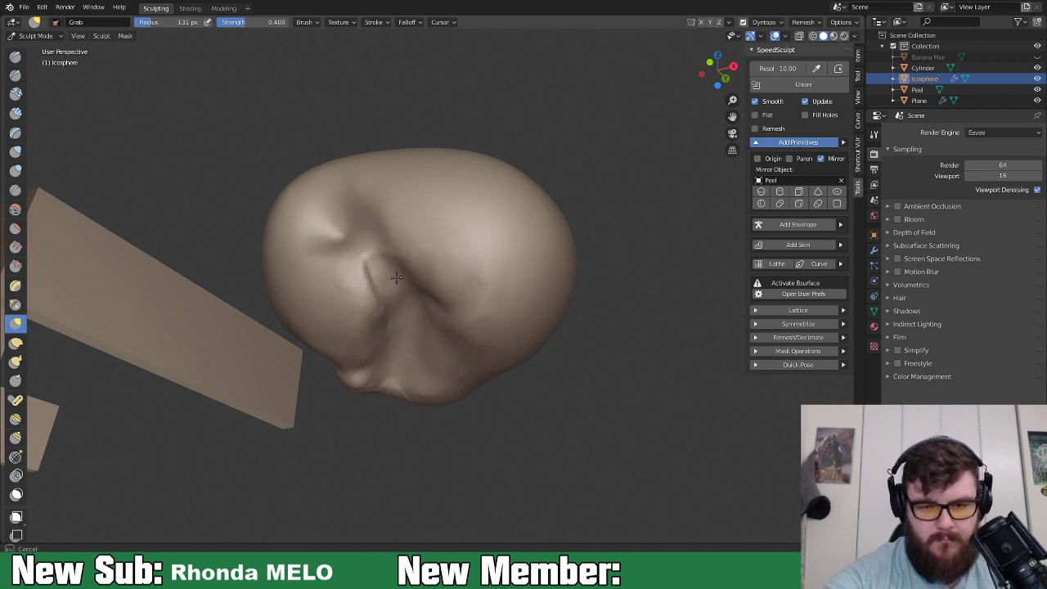
{"action": "mouse_move", "coordinate": [394, 314]}
{"action": "middle_mouse_down"}
{"action": "mouse_move", "coordinate": [462, 322]}
{"action": "mouse_move", "coordinate": [582, 289]}
{"action": "mouse_move", "coordinate": [449, 303]}
{"action": "mouse_move", "coordinate": [454, 338]}
{"action": "mouse_move", "coordinate": [498, 346]}
{"action": "mouse_move", "coordinate": [487, 297]}
{"action": "mouse_move", "coordinate": [478, 307]}
{"action": "middle_mouse_up"}
{"action": "middle_click_drag", "start_coordinate": [526, 262], "coordinate": [515, 298]}
{"action": "left_click_drag", "start_coordinate": [515, 298], "coordinate": [420, 350]}
{"action": "mouse_move", "coordinate": [435, 362]}
{"action": "middle_mouse_down"}
{"action": "mouse_move", "coordinate": [398, 357]}
{"action": "mouse_move", "coordinate": [393, 382]}
{"action": "mouse_move", "coordinate": [484, 367]}
{"action": "mouse_move", "coordinate": [460, 326]}
{"action": "middle_mouse_up"}
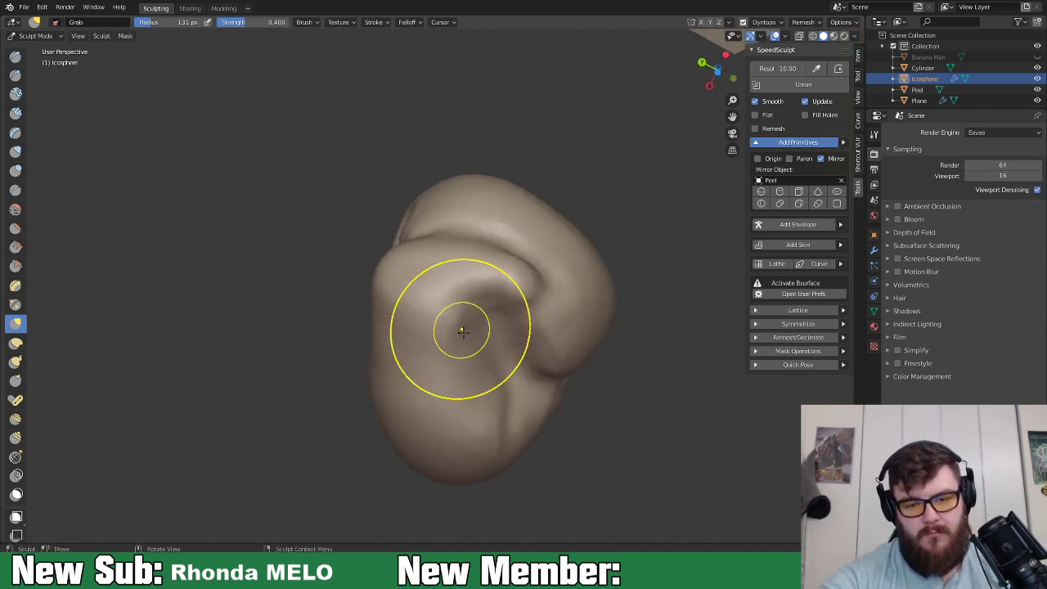
{"action": "mouse_move", "coordinate": [430, 322]}
{"action": "left_mouse_down"}
{"action": "mouse_move", "coordinate": [442, 290]}
{"action": "mouse_move", "coordinate": [498, 314]}
{"action": "left_mouse_up"}
{"action": "mouse_move", "coordinate": [498, 314]}
{"action": "middle_mouse_down"}
{"action": "mouse_move", "coordinate": [498, 386]}
{"action": "mouse_move", "coordinate": [482, 379]}
{"action": "middle_mouse_up"}
Switch to the Crease brush and hide the Plane object to isolate the fist.
{"action": "key", "text": "shift+c"}
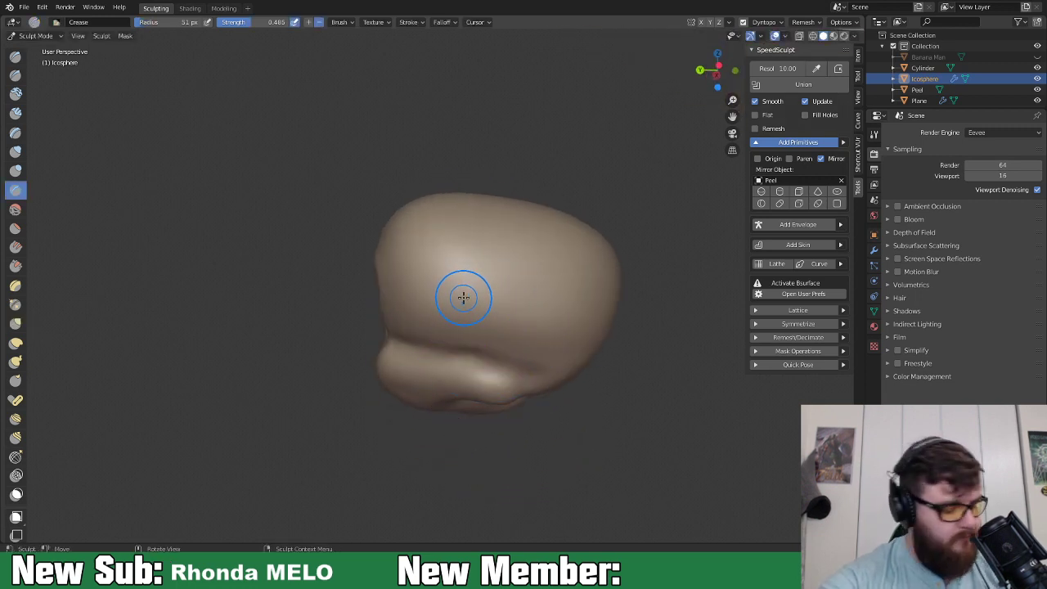
{"action": "mouse_move", "coordinate": [486, 271]}
{"action": "middle_mouse_down"}
{"action": "mouse_move", "coordinate": [490, 320]}
{"action": "mouse_move", "coordinate": [493, 273]}
{"action": "middle_mouse_up"}
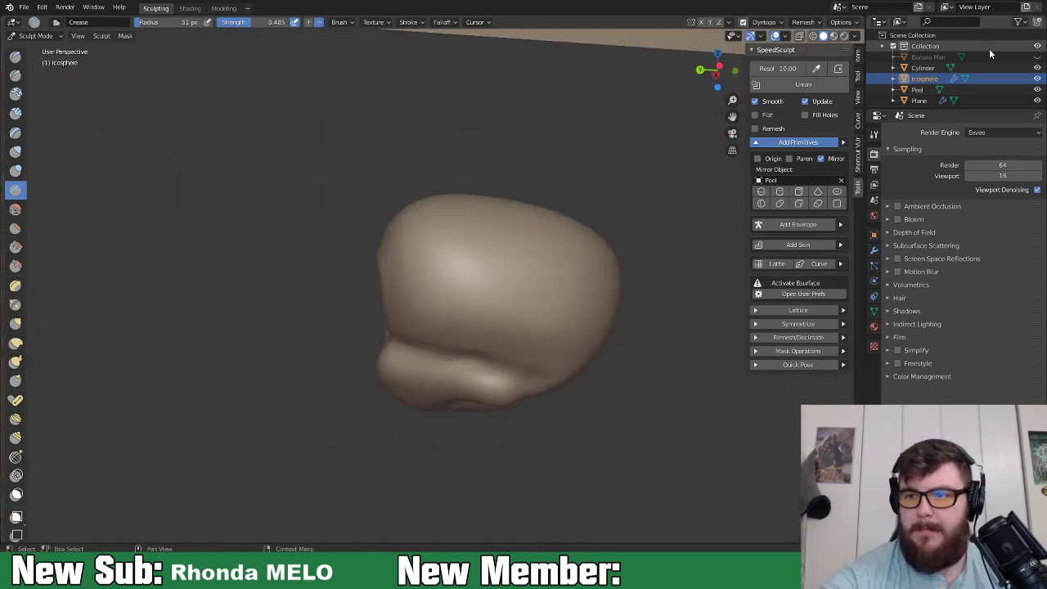
{"action": "left_click", "coordinate": [1037, 100]}
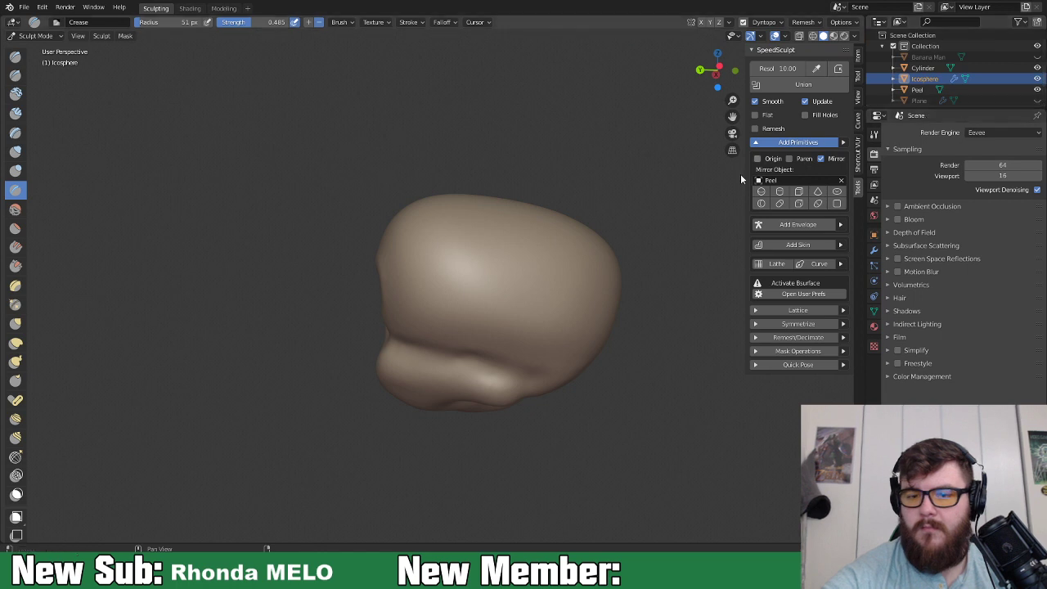
{"action": "middle_click_drag", "start_coordinate": [507, 343], "coordinate": [534, 315]}
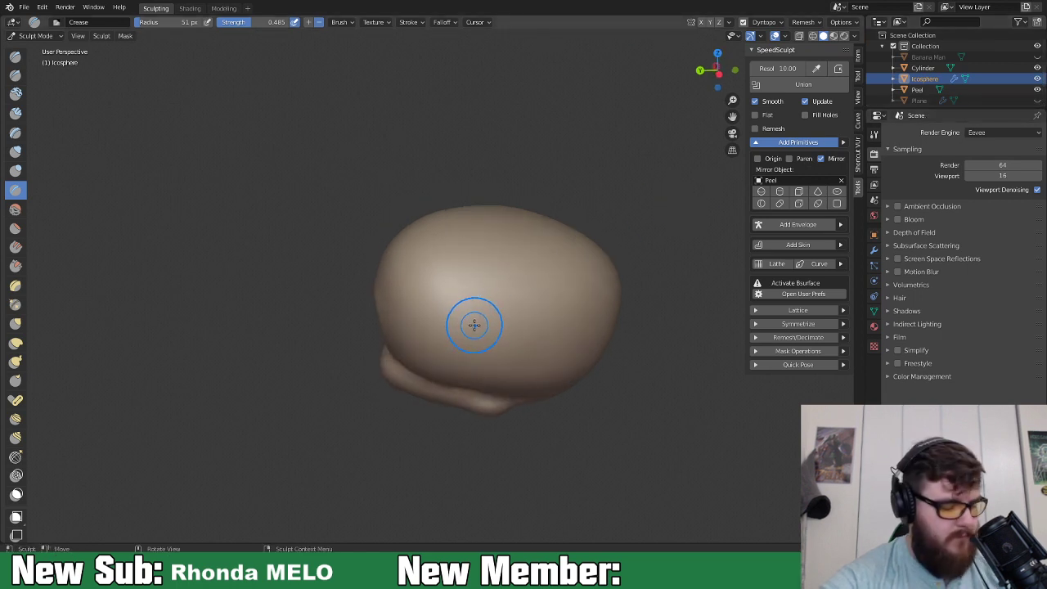
Try to carve two vertical finger divisions into the front of the fist with Crease at 51 px radius.
{"action": "left_click_drag", "start_coordinate": [451, 311], "coordinate": [458, 368]}
{"action": "mouse_move", "coordinate": [510, 304]}
{"action": "left_mouse_down"}
{"action": "mouse_move", "coordinate": [500, 342]}
{"action": "mouse_move", "coordinate": [512, 368]}
{"action": "left_mouse_up"}
{"action": "mouse_move", "coordinate": [531, 380]}
{"action": "middle_mouse_down"}
{"action": "mouse_move", "coordinate": [564, 361]}
{"action": "mouse_move", "coordinate": [554, 320]}
{"action": "middle_mouse_up"}
{"action": "key", "text": "ctrl+z"}
{"action": "key", "text": "ctrl+z"}
Carve three vertical finger divisions down the front of the fist with Crease at 24 px radius.
{"action": "key", "text": "f"}
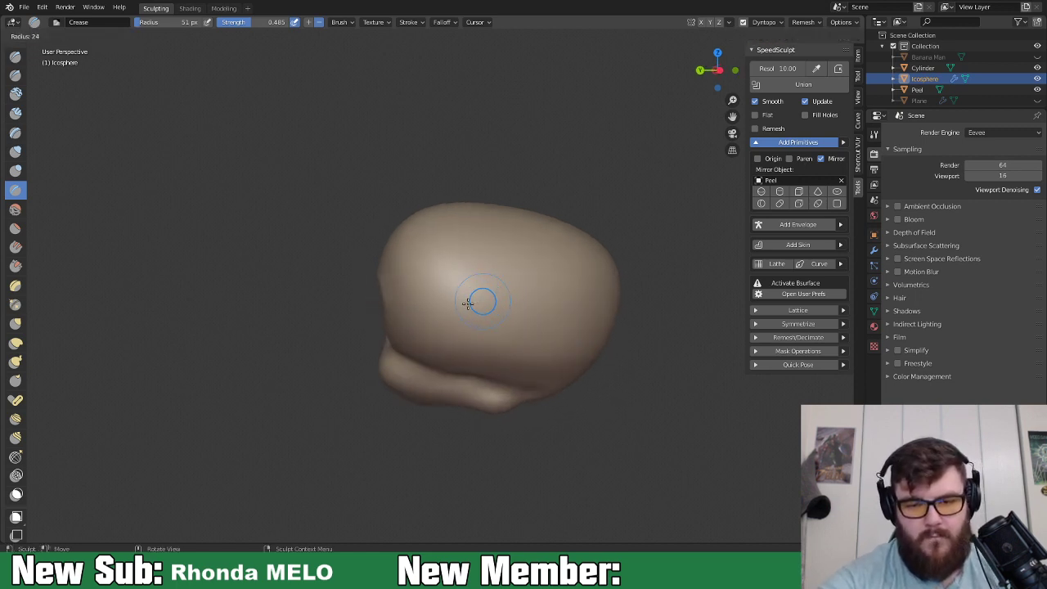
{"action": "left_click", "coordinate": [467, 303]}
{"action": "mouse_move", "coordinate": [455, 290]}
{"action": "left_mouse_down"}
{"action": "mouse_move", "coordinate": [454, 327]}
{"action": "mouse_move", "coordinate": [457, 309]}
{"action": "left_mouse_up"}
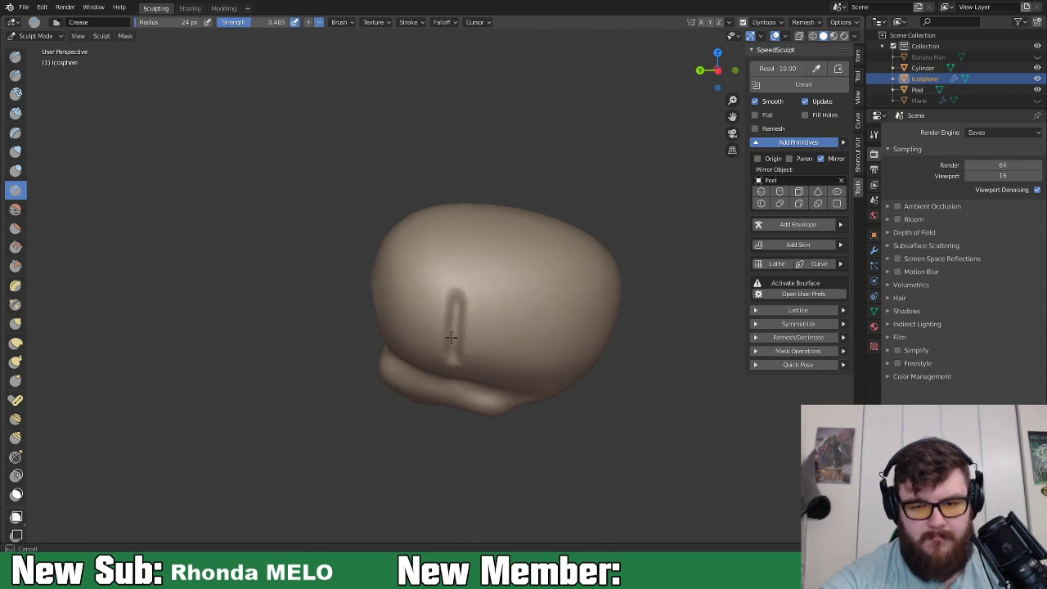
{"action": "middle_click_drag", "start_coordinate": [450, 365], "coordinate": [492, 307]}
{"action": "mouse_move", "coordinate": [497, 270]}
{"action": "left_mouse_down"}
{"action": "mouse_move", "coordinate": [497, 334]}
{"action": "mouse_move", "coordinate": [497, 320]}
{"action": "left_mouse_up"}
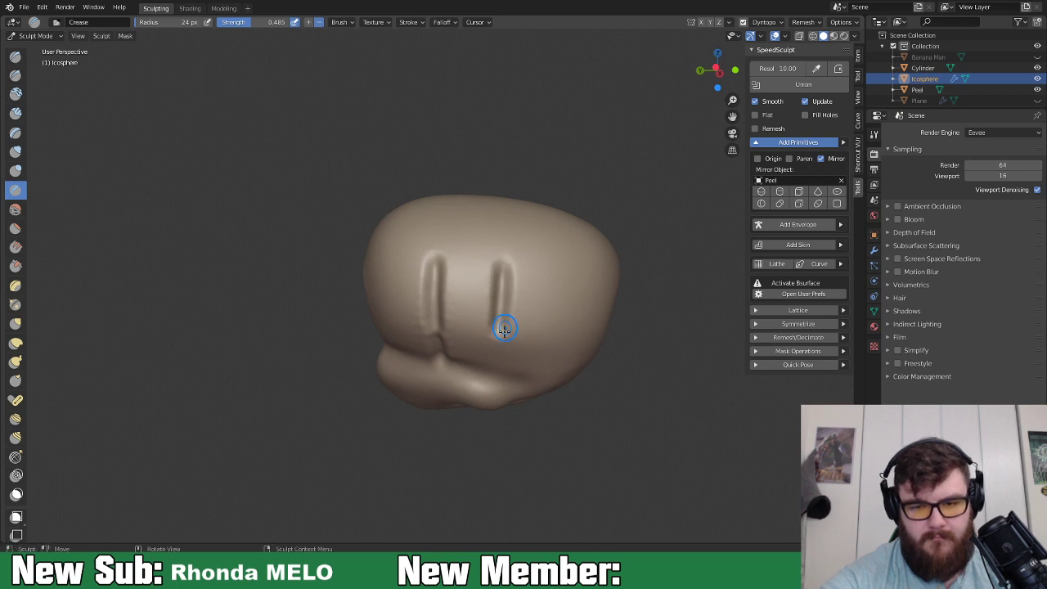
{"action": "middle_click_drag", "start_coordinate": [497, 320], "coordinate": [505, 240]}
{"action": "left_click_drag", "start_coordinate": [500, 244], "coordinate": [497, 274]}
{"action": "mouse_move", "coordinate": [497, 275]}
{"action": "middle_mouse_down"}
{"action": "mouse_move", "coordinate": [531, 271]}
{"action": "mouse_move", "coordinate": [534, 304]}
{"action": "middle_mouse_up"}
{"action": "left_click_drag", "start_coordinate": [535, 304], "coordinate": [536, 331]}
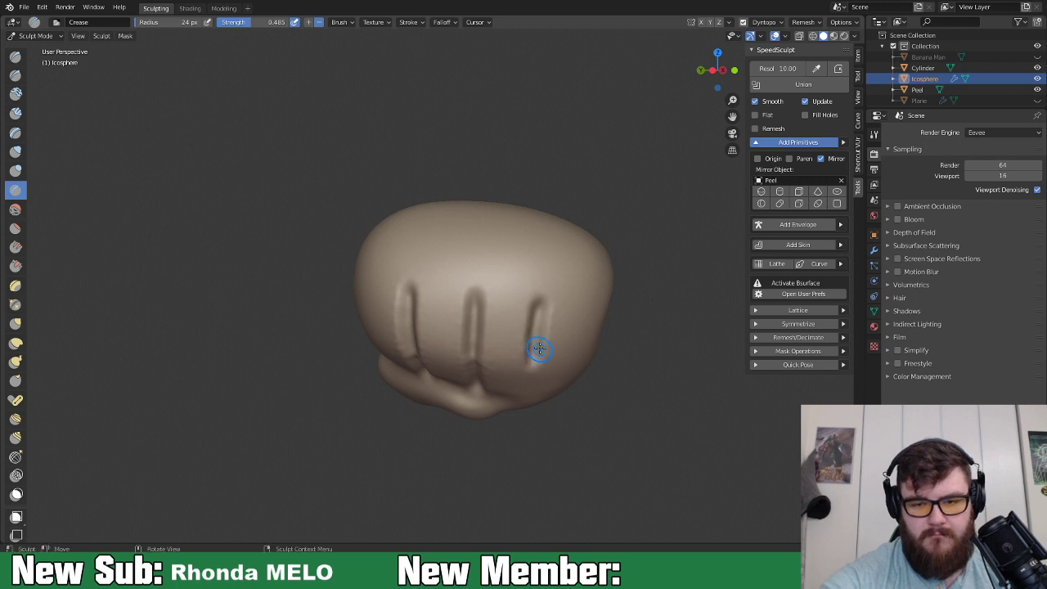
{"action": "middle_click_drag", "start_coordinate": [536, 353], "coordinate": [559, 273]}
{"action": "mouse_move", "coordinate": [552, 333]}
{"action": "middle_mouse_down"}
{"action": "mouse_move", "coordinate": [568, 296]}
{"action": "mouse_move", "coordinate": [586, 291]}
{"action": "mouse_move", "coordinate": [575, 280]}
{"action": "middle_mouse_up"}
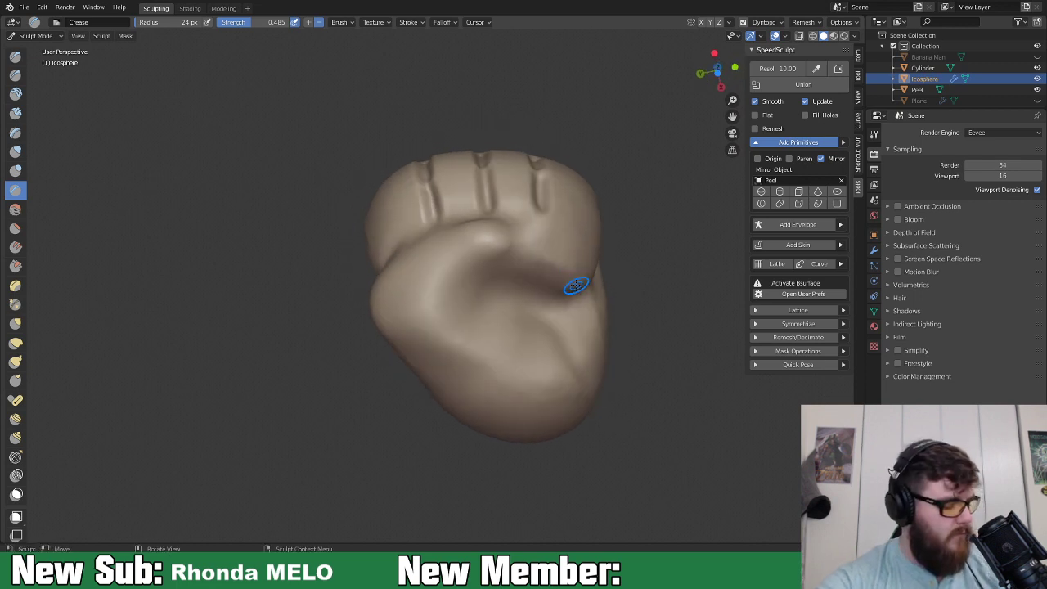
Pull the curled fingers' lower edge over the palm with Grab, using 61 px and 115 px radii.
{"action": "middle_click_drag", "start_coordinate": [577, 280], "coordinate": [573, 327]}
{"action": "key", "text": "g"}
{"action": "key", "text": "f"}
{"action": "left_click", "coordinate": [596, 343]}
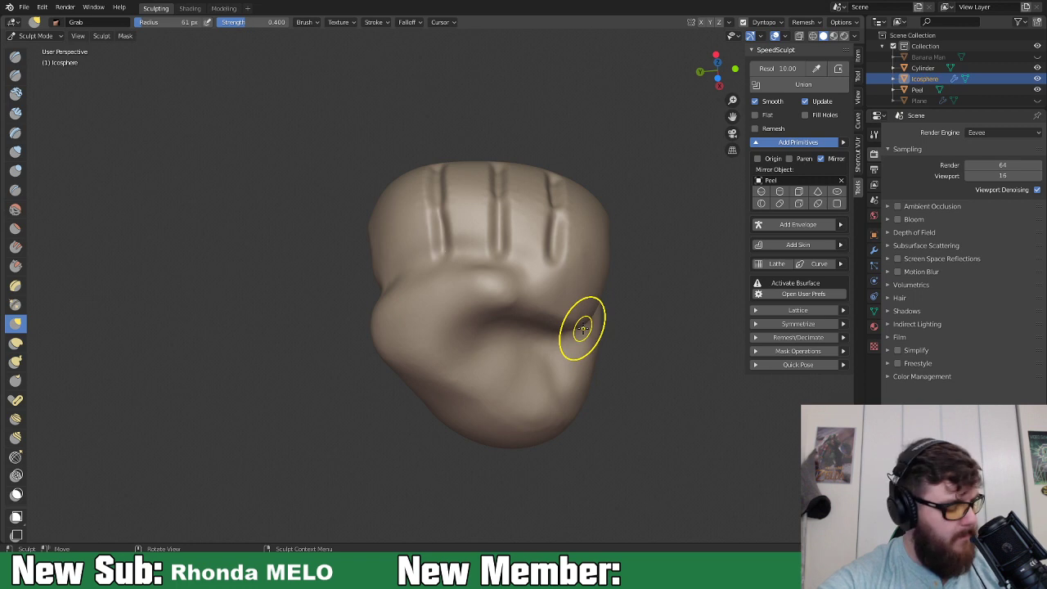
{"action": "middle_click_drag", "start_coordinate": [577, 312], "coordinate": [565, 293]}
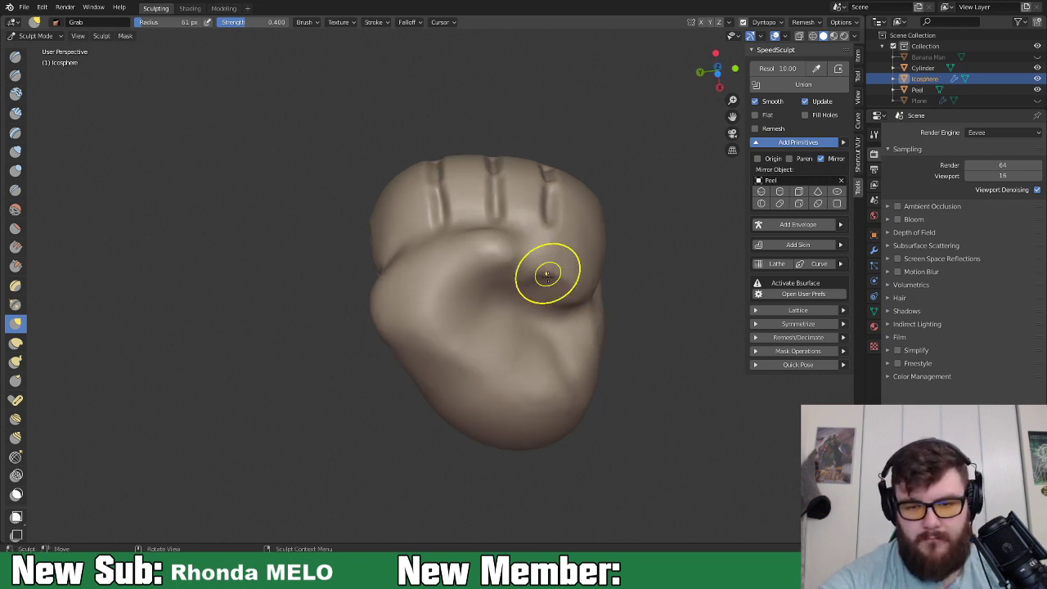
{"action": "key", "text": "f"}
{"action": "left_click", "coordinate": [575, 284]}
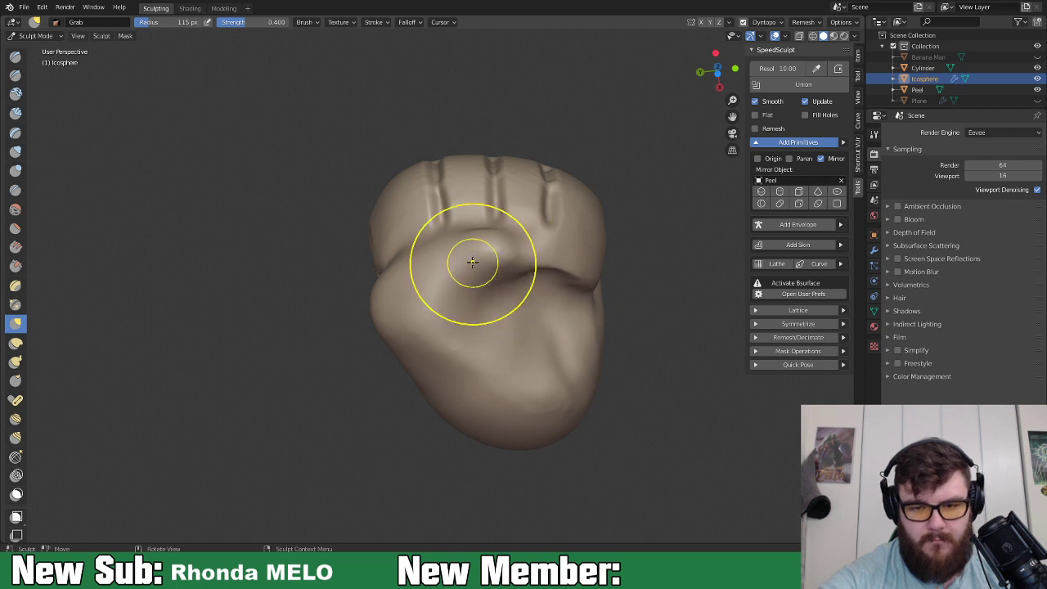
{"action": "middle_click_drag", "start_coordinate": [472, 299], "coordinate": [514, 335]}
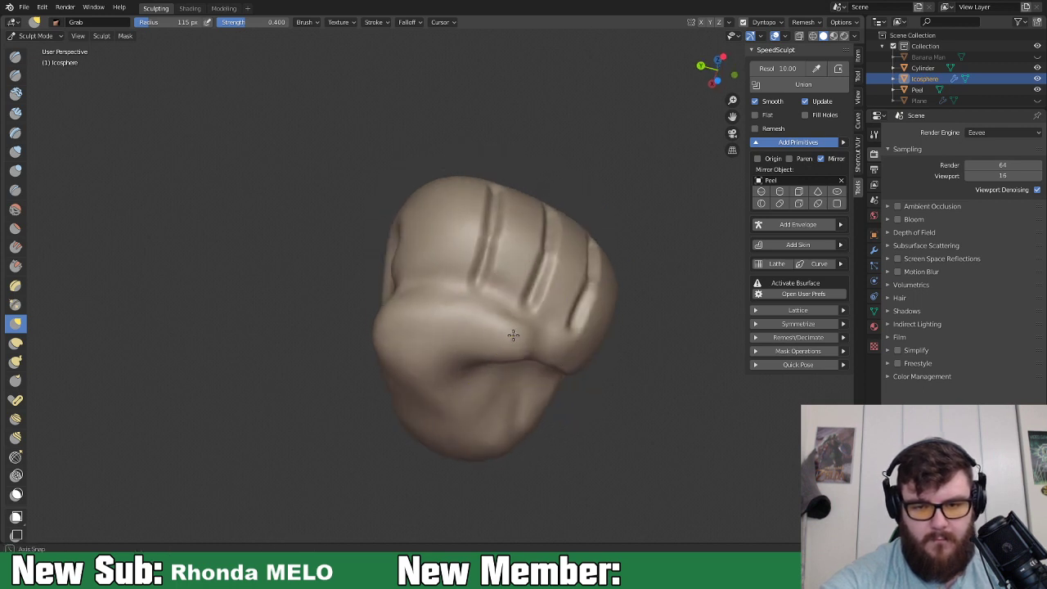
Deepen and extend the finger divisions toward the thumb with Crease at 42 px radius.
{"action": "key", "text": "shift+c"}
{"action": "key", "text": "f"}
{"action": "left_click", "coordinate": [472, 306]}
{"action": "mouse_move", "coordinate": [472, 306]}
{"action": "middle_mouse_down"}
{"action": "mouse_move", "coordinate": [505, 352]}
{"action": "mouse_move", "coordinate": [532, 346]}
{"action": "middle_mouse_up"}
{"action": "middle_click_drag", "start_coordinate": [531, 391], "coordinate": [503, 378]}
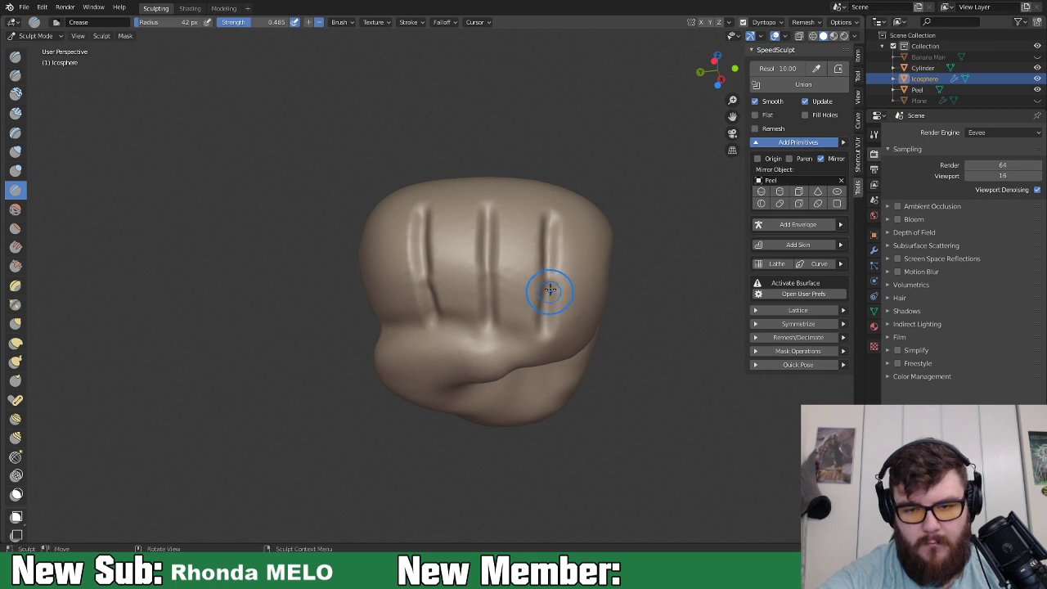
{"action": "mouse_move", "coordinate": [553, 253]}
{"action": "middle_mouse_down"}
{"action": "mouse_move", "coordinate": [537, 250]}
{"action": "mouse_move", "coordinate": [527, 205]}
{"action": "middle_mouse_up"}
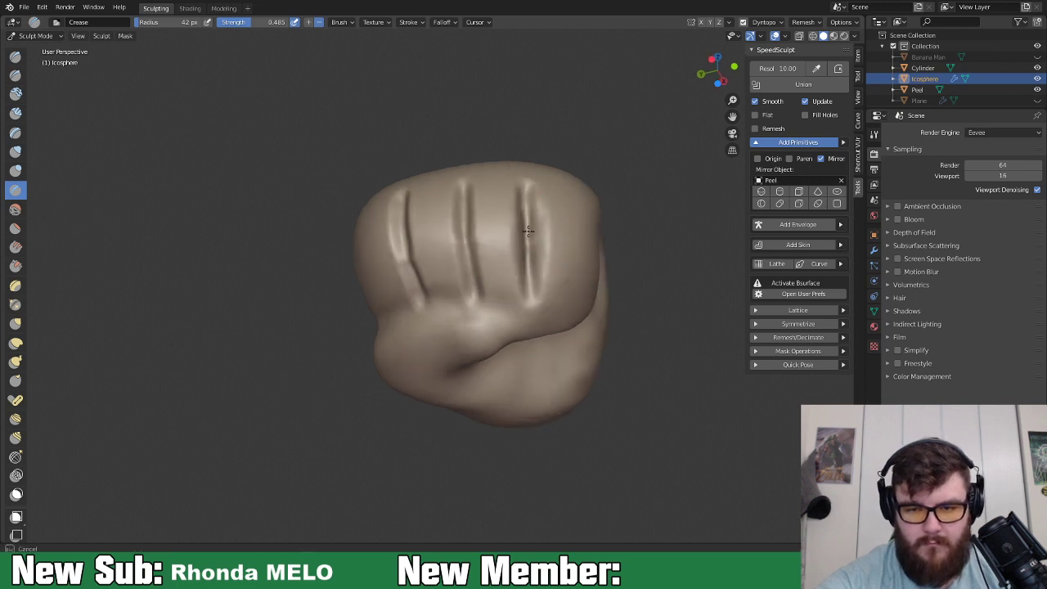
{"action": "mouse_move", "coordinate": [532, 297]}
{"action": "middle_mouse_down"}
{"action": "mouse_move", "coordinate": [479, 269]}
{"action": "mouse_move", "coordinate": [504, 280]}
{"action": "mouse_move", "coordinate": [495, 289]}
{"action": "middle_mouse_up"}
Reshape the little-finger side and underside of the fist with Grab at 163 px radius.
{"action": "key", "text": "g"}
{"action": "mouse_move", "coordinate": [484, 285]}
{"action": "left_mouse_down"}
{"action": "mouse_move", "coordinate": [489, 297]}
{"action": "mouse_move", "coordinate": [430, 341]}
{"action": "mouse_move", "coordinate": [378, 321]}
{"action": "mouse_move", "coordinate": [357, 339]}
{"action": "left_mouse_up"}
{"action": "middle_click_drag", "start_coordinate": [358, 339], "coordinate": [415, 345]}
{"action": "key", "text": "f"}
{"action": "left_click", "coordinate": [579, 379]}
{"action": "left_click_drag", "start_coordinate": [435, 380], "coordinate": [445, 364]}
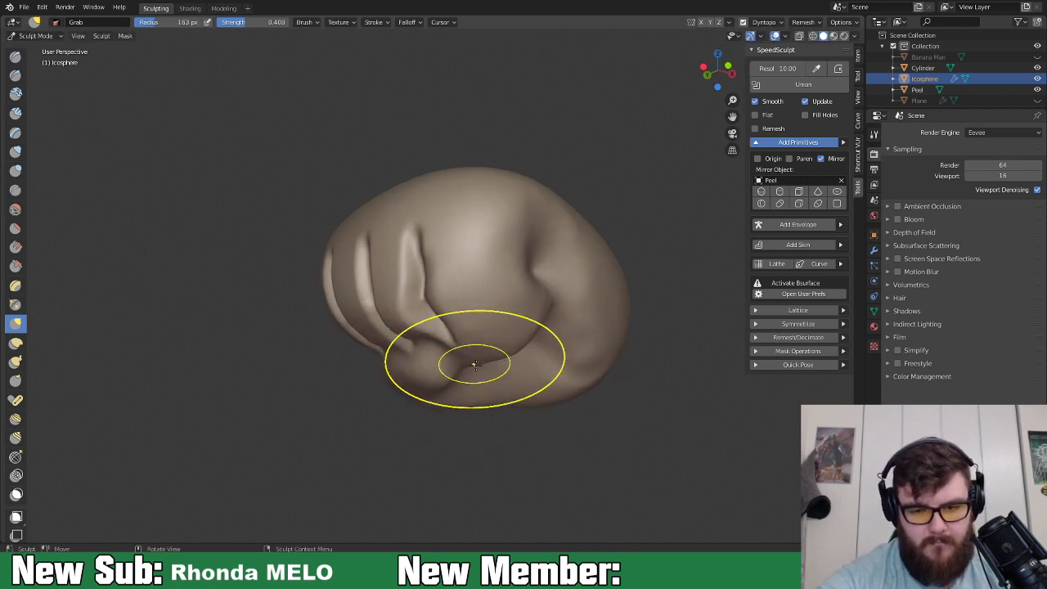
{"action": "mouse_move", "coordinate": [509, 362]}
{"action": "middle_mouse_down"}
{"action": "mouse_move", "coordinate": [483, 393]}
{"action": "mouse_move", "coordinate": [534, 331]}
{"action": "mouse_move", "coordinate": [507, 295]}
{"action": "middle_mouse_up"}
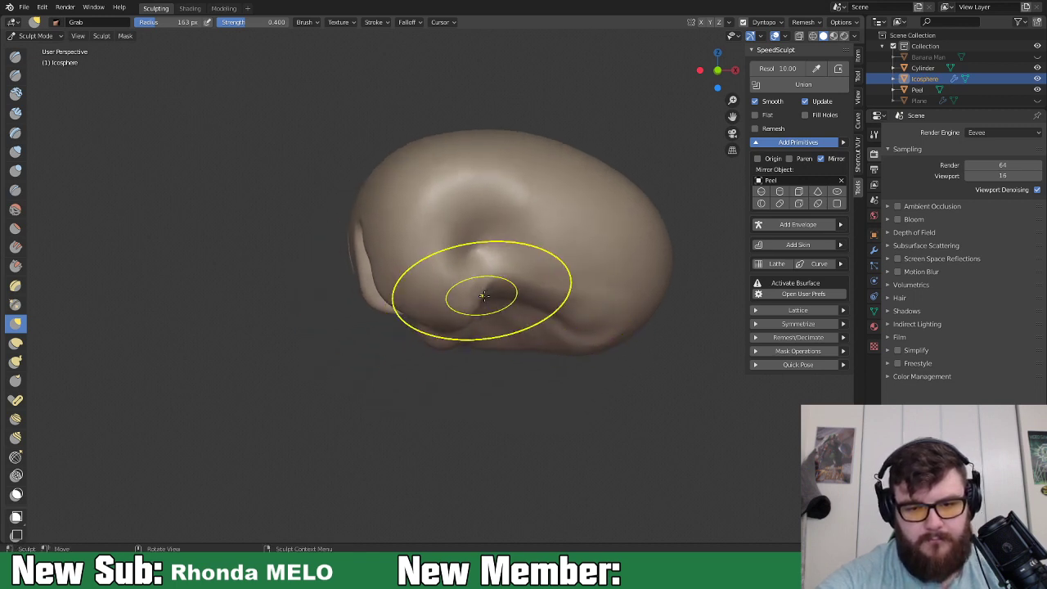
Push the outer side of the thumb inward with Grab at 163 px radius.
{"action": "mouse_move", "coordinate": [470, 362]}
{"action": "middle_mouse_down"}
{"action": "mouse_move", "coordinate": [541, 334]}
{"action": "mouse_move", "coordinate": [524, 327]}
{"action": "mouse_move", "coordinate": [573, 376]}
{"action": "mouse_move", "coordinate": [419, 284]}
{"action": "mouse_move", "coordinate": [416, 304]}
{"action": "mouse_move", "coordinate": [440, 311]}
{"action": "middle_mouse_up"}
{"action": "middle_click_drag", "start_coordinate": [485, 285], "coordinate": [376, 229]}
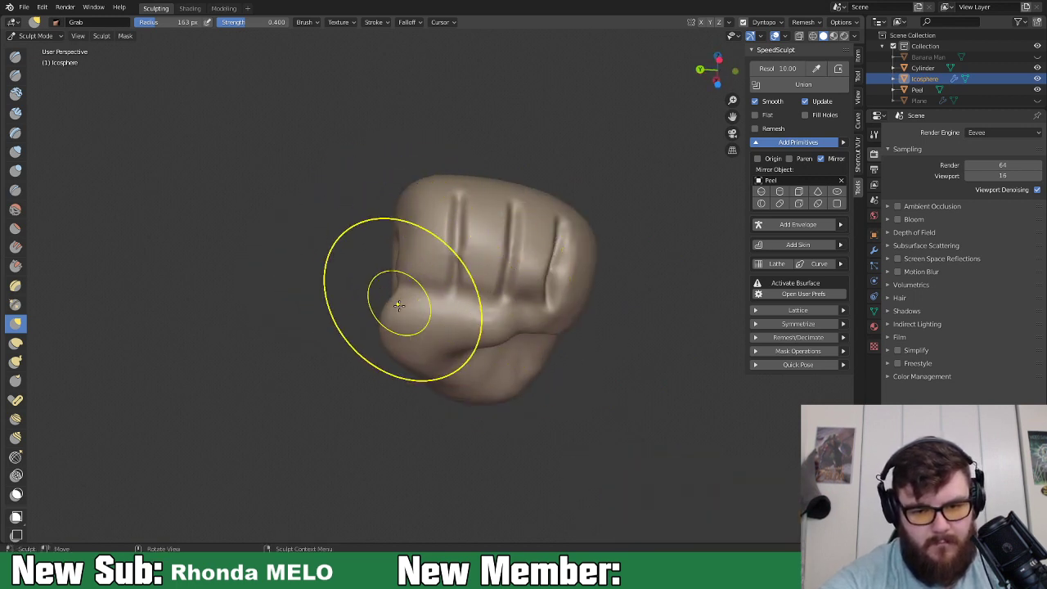
{"action": "left_click_drag", "start_coordinate": [382, 327], "coordinate": [490, 340]}
{"action": "mouse_move", "coordinate": [490, 340]}
{"action": "middle_mouse_down"}
{"action": "mouse_move", "coordinate": [466, 321]}
{"action": "mouse_move", "coordinate": [475, 334]}
{"action": "middle_mouse_up"}
{"action": "scroll", "coordinate": [442, 337], "scroll_direction": "up", "scroll_amount": 4}
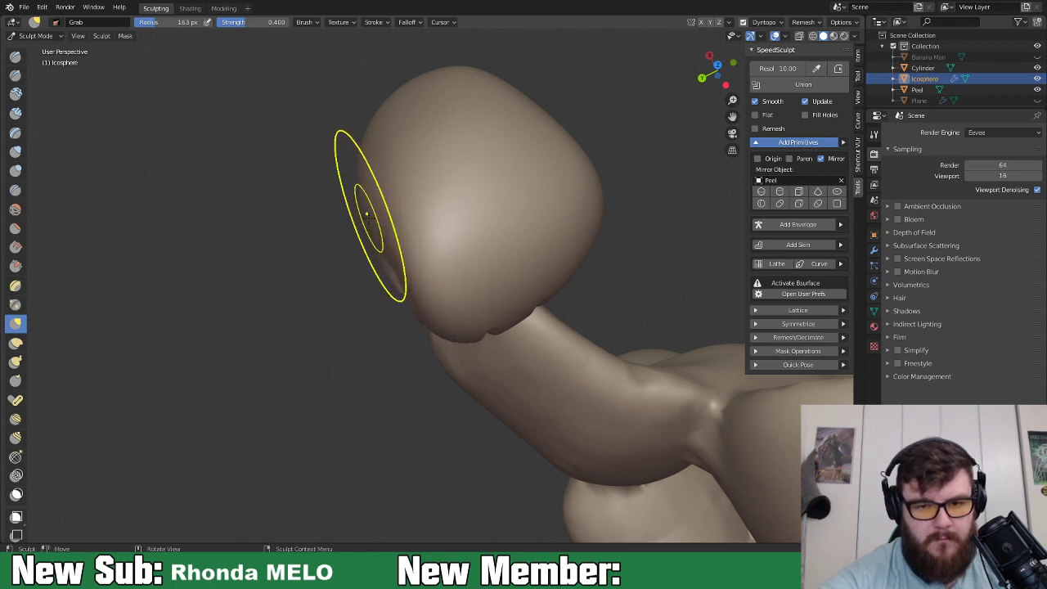
{"action": "mouse_move", "coordinate": [467, 297]}
{"action": "middle_mouse_down"}
{"action": "mouse_move", "coordinate": [580, 236]}
{"action": "mouse_move", "coordinate": [477, 303]}
{"action": "mouse_move", "coordinate": [516, 282]}
{"action": "mouse_move", "coordinate": [499, 297]}
{"action": "middle_mouse_up"}
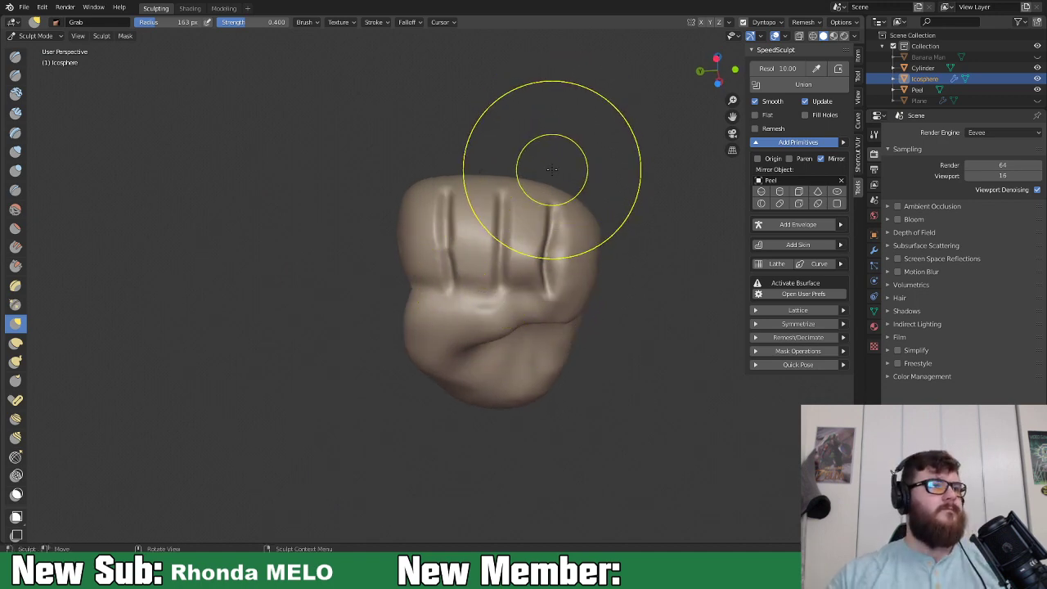
Build up the second finger with Clay Strips at 60 px radius and even out its surface with Flatten/Contrast.
{"action": "scroll", "coordinate": [497, 264], "scroll_direction": "up", "scroll_amount": 3}
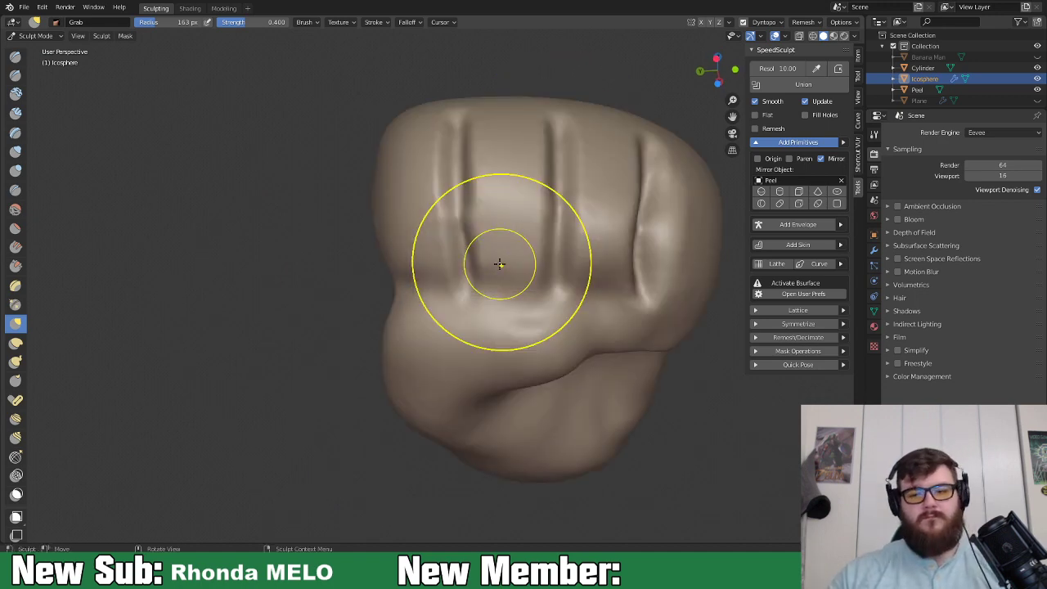
{"action": "left_click", "coordinate": [16, 113]}
{"action": "key", "text": "f"}
{"action": "left_click", "coordinate": [475, 251]}
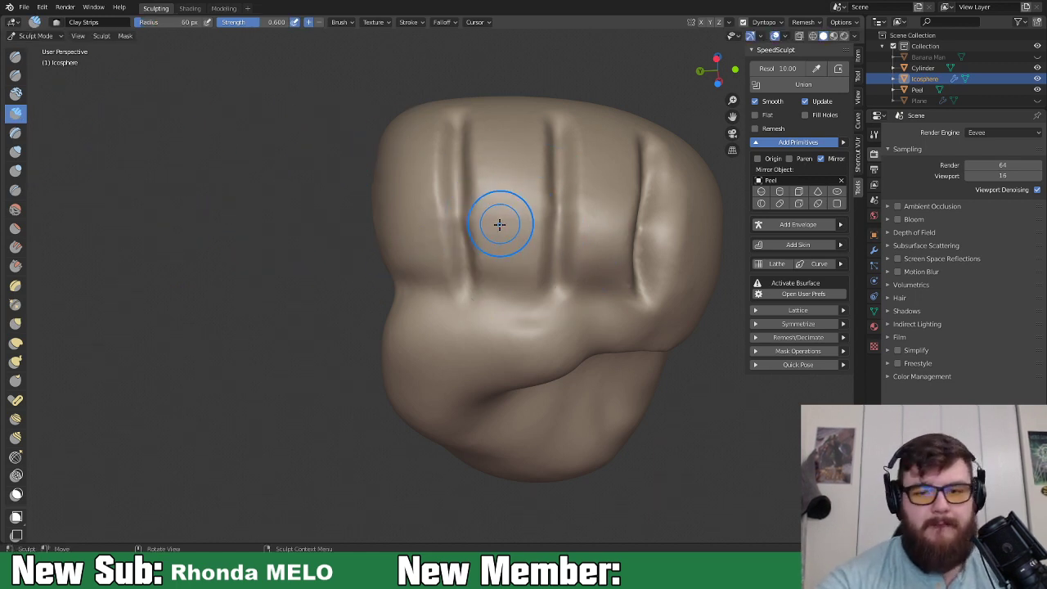
{"action": "mouse_move", "coordinate": [501, 285]}
{"action": "left_mouse_down"}
{"action": "mouse_move", "coordinate": [505, 206]}
{"action": "mouse_move", "coordinate": [522, 216]}
{"action": "left_mouse_up"}
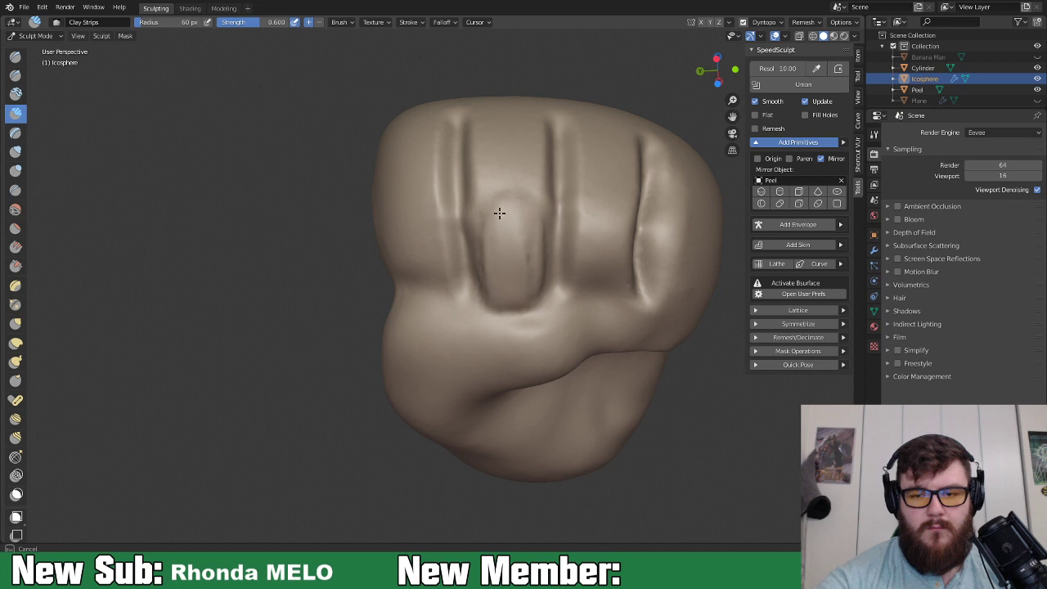
{"action": "middle_click_drag", "start_coordinate": [504, 266], "coordinate": [521, 187]}
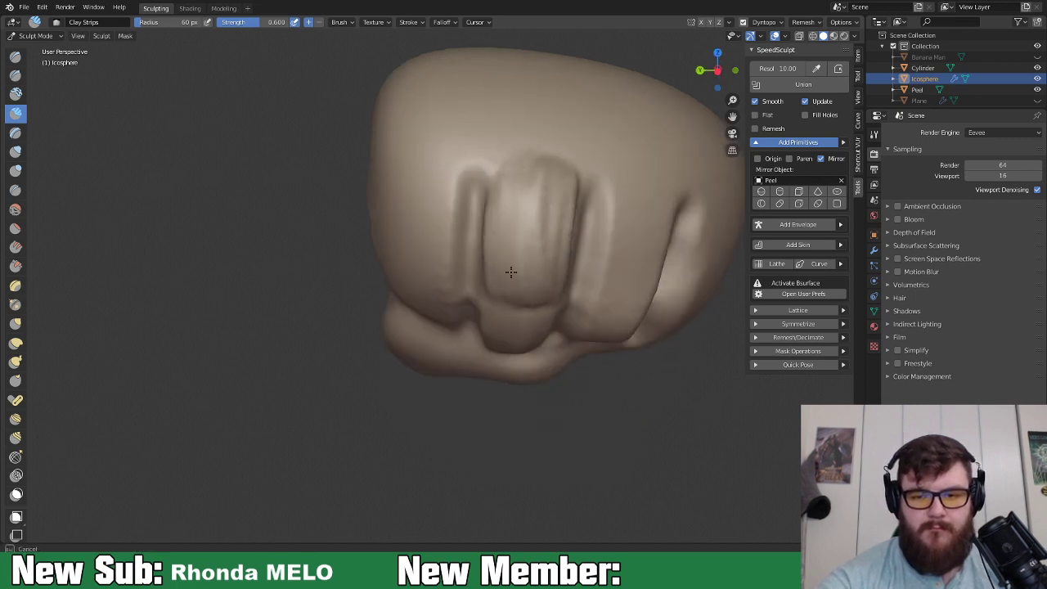
{"action": "middle_click_drag", "start_coordinate": [573, 215], "coordinate": [524, 242]}
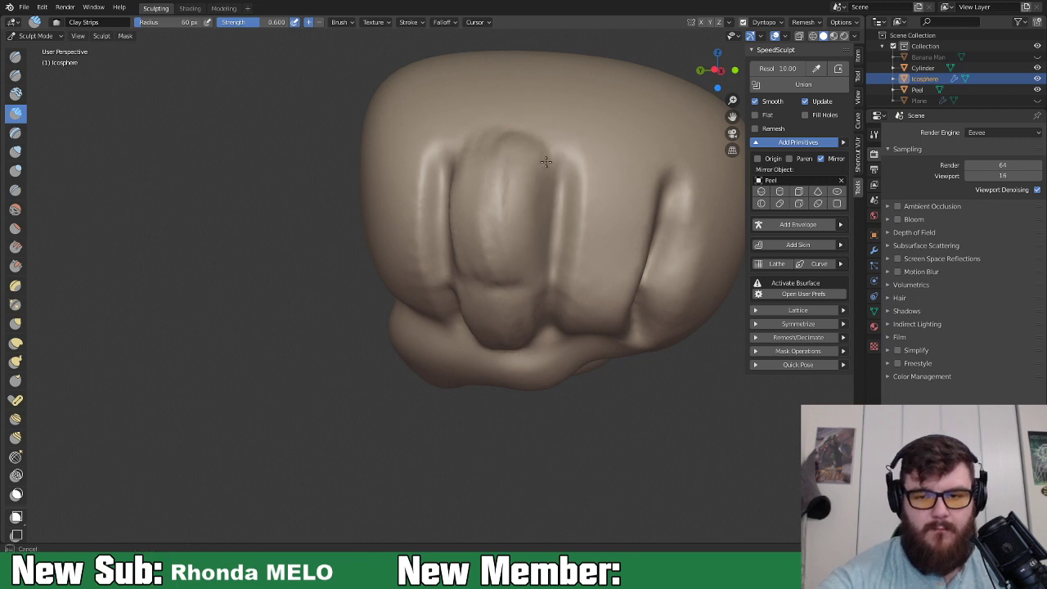
{"action": "key", "text": "shift+t"}
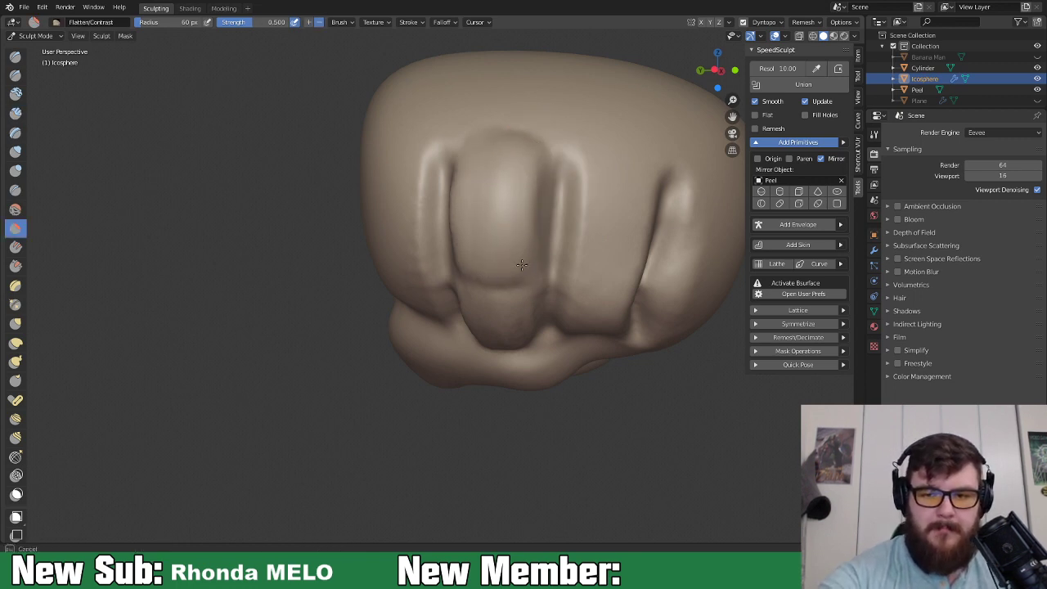
{"action": "middle_click_drag", "start_coordinate": [480, 258], "coordinate": [499, 159]}
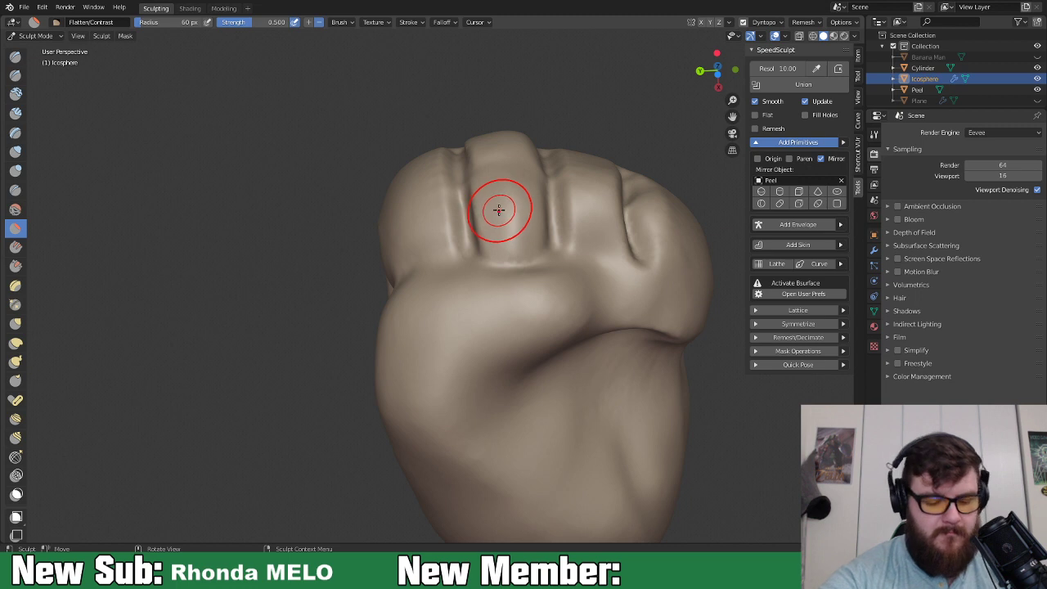
Tighten the edges of the finger divisions with Pinch/Magnify at 60 px radius.
{"action": "key", "text": "p"}
{"action": "middle_click_drag", "start_coordinate": [502, 191], "coordinate": [534, 251]}
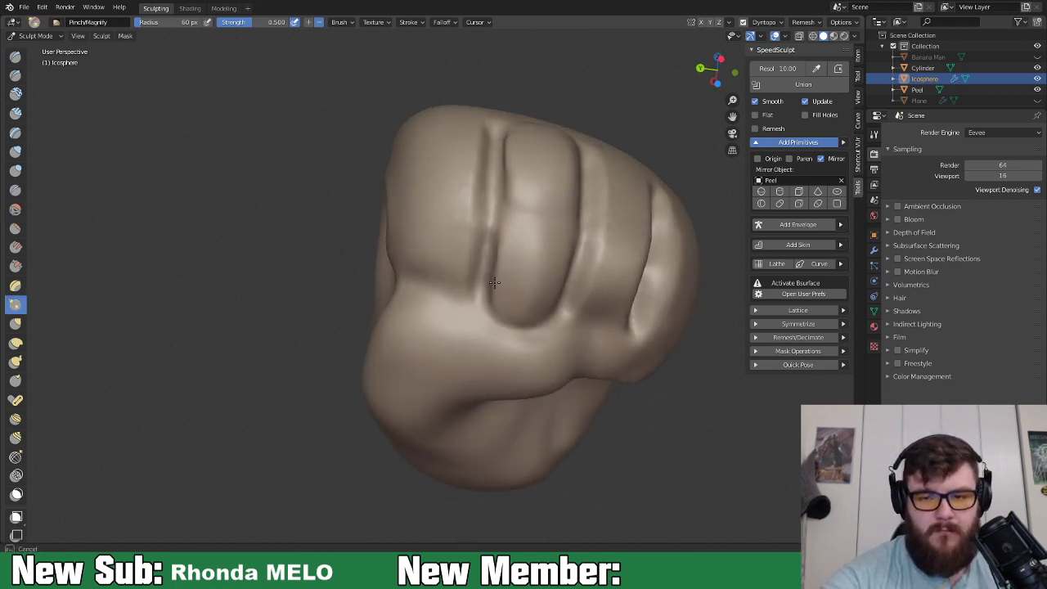
{"action": "middle_click_drag", "start_coordinate": [491, 338], "coordinate": [526, 264]}
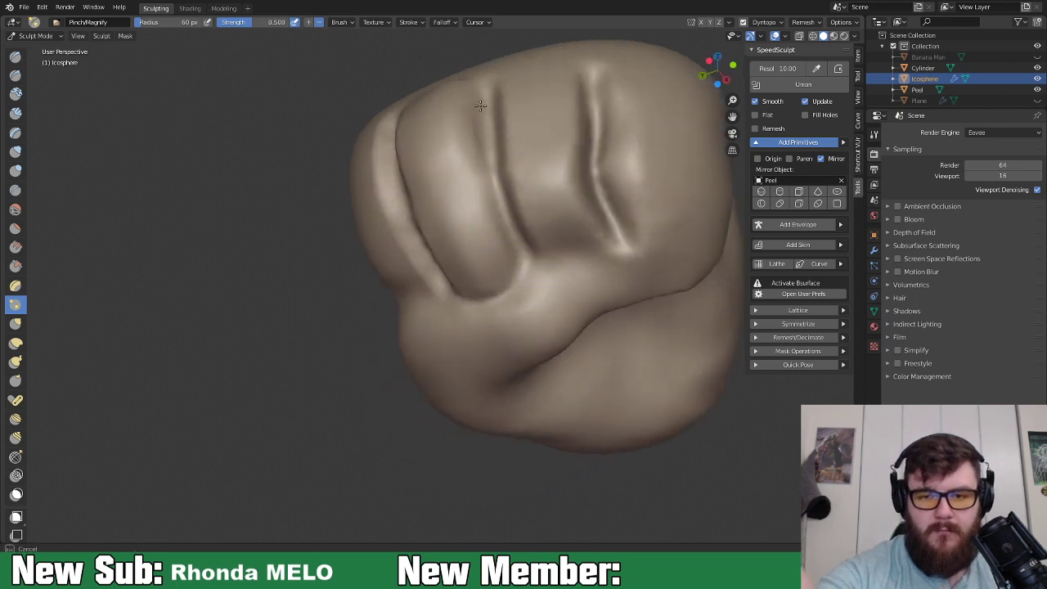
{"action": "middle_click_drag", "start_coordinate": [491, 140], "coordinate": [561, 155]}
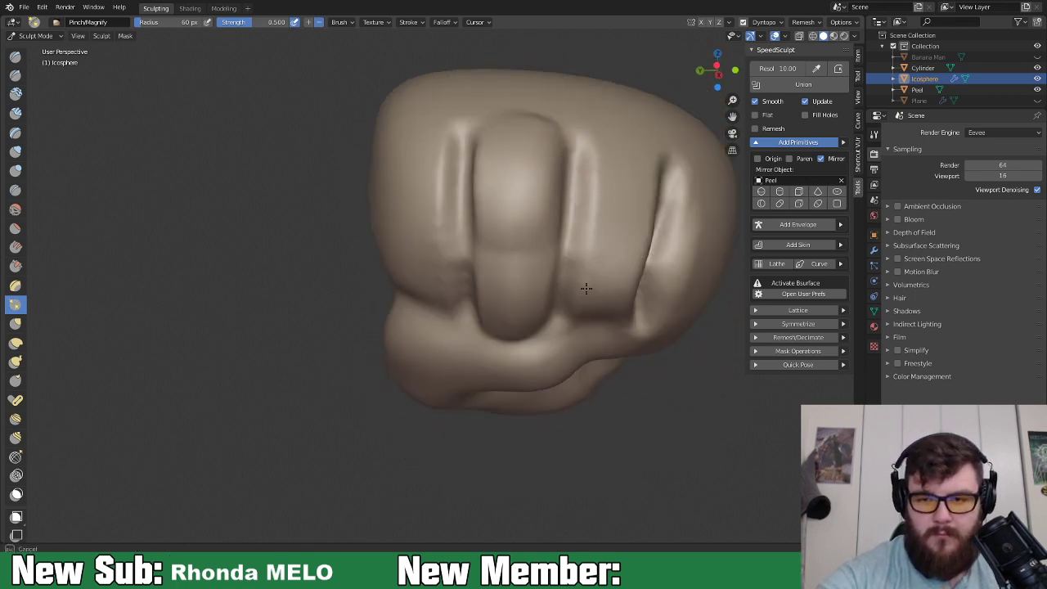
{"action": "middle_click_drag", "start_coordinate": [575, 310], "coordinate": [561, 261]}
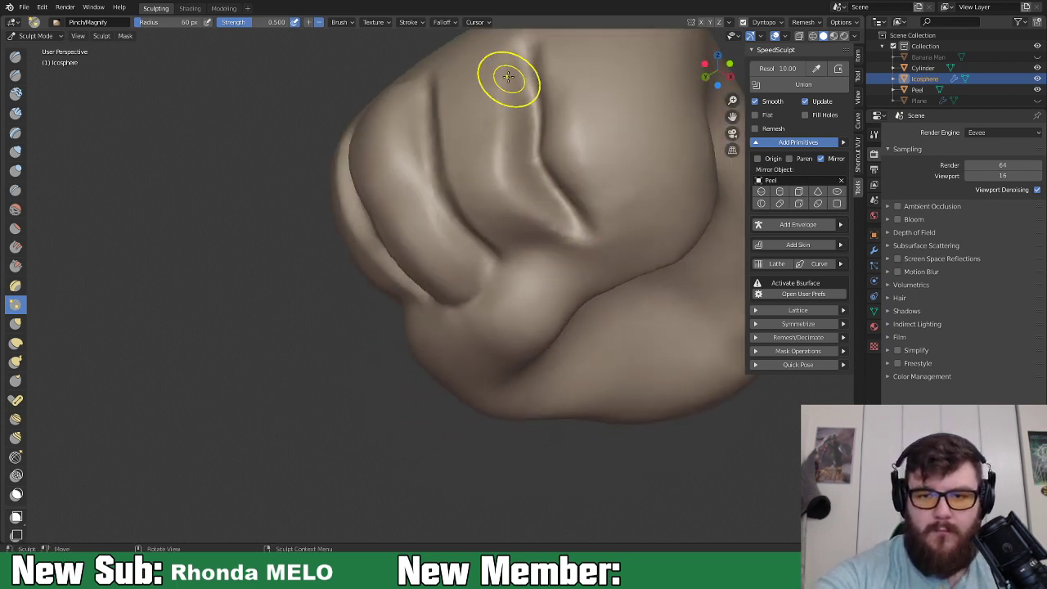
{"action": "mouse_move", "coordinate": [569, 237]}
{"action": "left_mouse_down"}
{"action": "mouse_move", "coordinate": [498, 188]}
{"action": "mouse_move", "coordinate": [557, 227]}
{"action": "left_mouse_up"}
{"action": "mouse_move", "coordinate": [544, 100]}
{"action": "left_mouse_down"}
{"action": "mouse_move", "coordinate": [541, 41]}
{"action": "mouse_move", "coordinate": [542, 138]}
{"action": "left_mouse_up"}
{"action": "middle_click_drag", "start_coordinate": [556, 165], "coordinate": [654, 252]}
Carve the seam between the thumb and the curled fingers with Crease at 60 px radius.
{"action": "key", "text": "shift+c"}
{"action": "mouse_move", "coordinate": [568, 292]}
{"action": "left_mouse_down"}
{"action": "mouse_move", "coordinate": [570, 283]}
{"action": "mouse_move", "coordinate": [409, 303]}
{"action": "mouse_move", "coordinate": [416, 297]}
{"action": "left_mouse_up"}
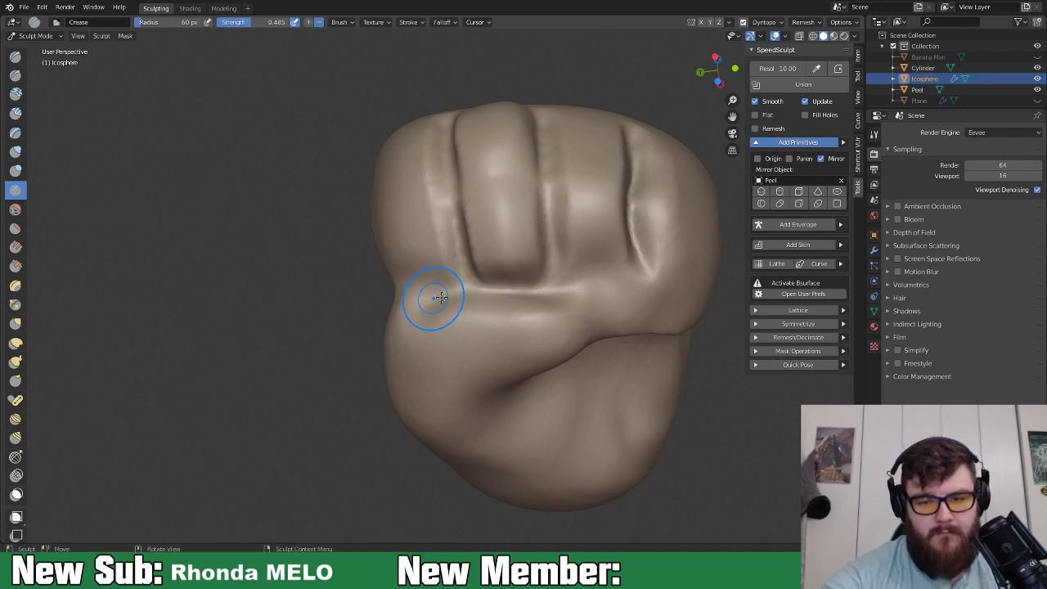
{"action": "middle_click_drag", "start_coordinate": [416, 297], "coordinate": [574, 319]}
{"action": "mouse_move", "coordinate": [459, 316]}
{"action": "left_mouse_down"}
{"action": "mouse_move", "coordinate": [405, 298]}
{"action": "mouse_move", "coordinate": [385, 264]}
{"action": "left_mouse_up"}
{"action": "middle_click_drag", "start_coordinate": [385, 264], "coordinate": [432, 292]}
{"action": "mouse_move", "coordinate": [433, 293]}
{"action": "left_mouse_down"}
{"action": "mouse_move", "coordinate": [408, 276]}
{"action": "mouse_move", "coordinate": [411, 288]}
{"action": "mouse_move", "coordinate": [474, 199]}
{"action": "mouse_move", "coordinate": [460, 213]}
{"action": "mouse_move", "coordinate": [394, 217]}
{"action": "mouse_move", "coordinate": [423, 192]}
{"action": "mouse_move", "coordinate": [467, 316]}
{"action": "left_mouse_up"}
{"action": "middle_click_drag", "start_coordinate": [467, 316], "coordinate": [416, 269]}
{"action": "left_click_drag", "start_coordinate": [416, 269], "coordinate": [435, 300]}
Continue the 60 px crease around the thumb tip and along the fingers' edge against the palm.
{"action": "middle_click_drag", "start_coordinate": [436, 300], "coordinate": [473, 277]}
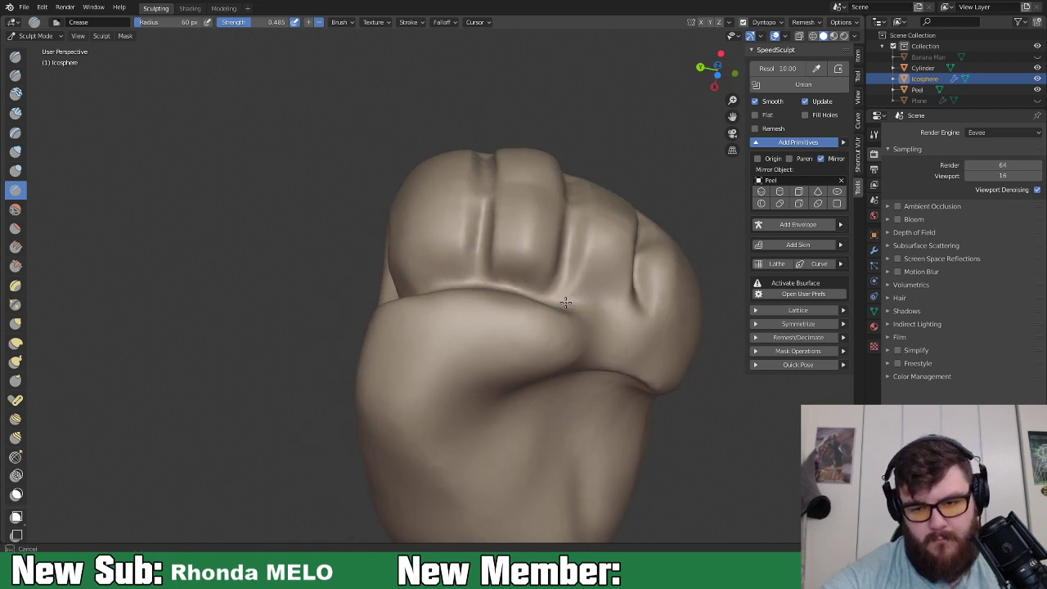
{"action": "left_click_drag", "start_coordinate": [565, 303], "coordinate": [596, 331]}
{"action": "middle_click_drag", "start_coordinate": [570, 375], "coordinate": [579, 293]}
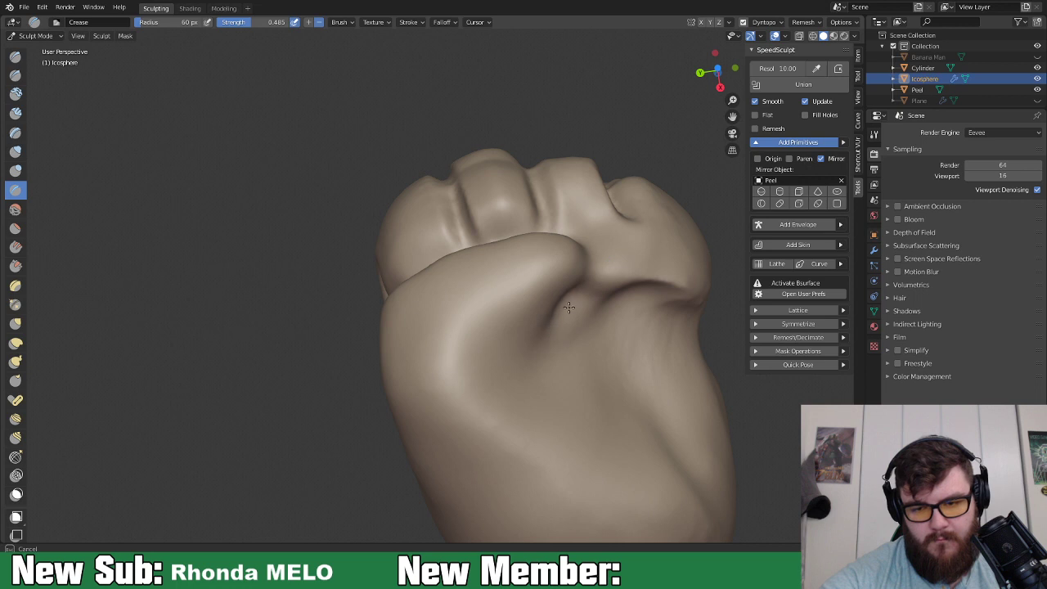
{"action": "middle_click_drag", "start_coordinate": [589, 314], "coordinate": [555, 378]}
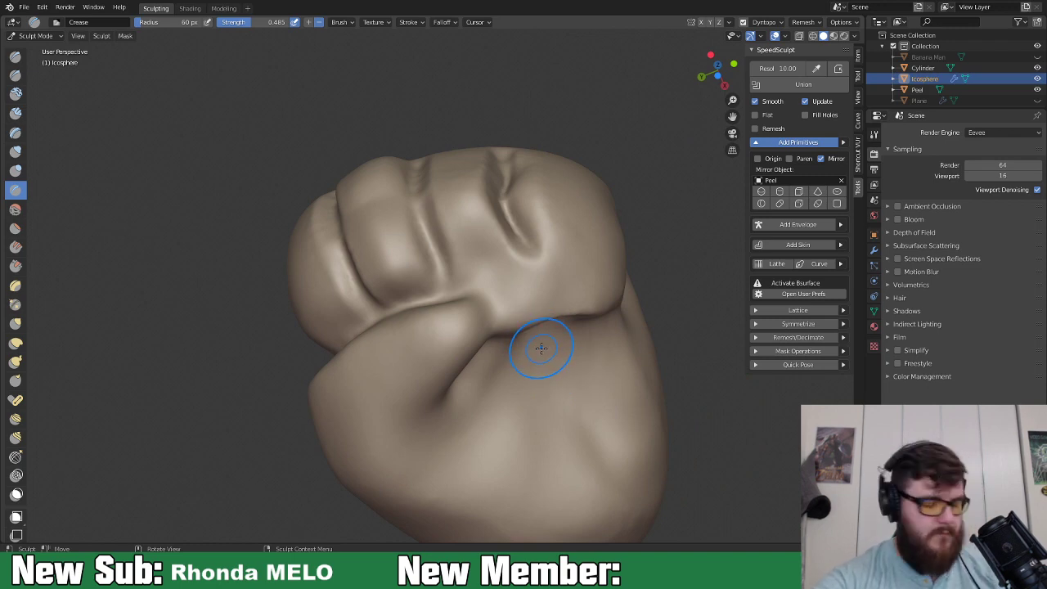
Pull volume into the hollow on the little-finger side of the fist with Snake Hook at 172 px radius.
{"action": "middle_click_drag", "start_coordinate": [559, 367], "coordinate": [507, 416]}
{"action": "key", "text": "g"}
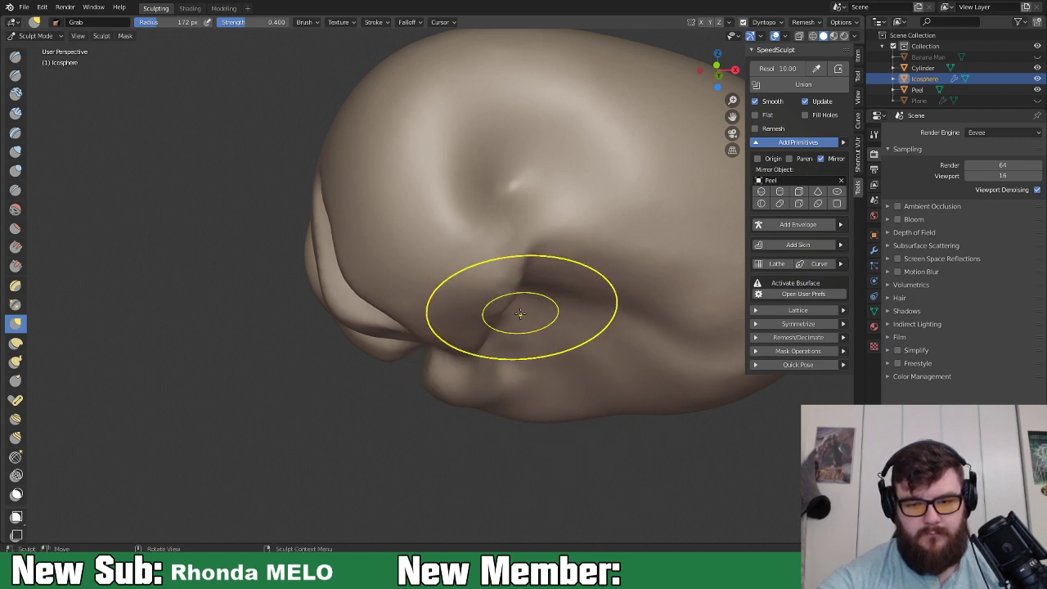
{"action": "key", "text": "k"}
{"action": "mouse_move", "coordinate": [494, 326]}
{"action": "left_mouse_down"}
{"action": "mouse_move", "coordinate": [518, 286]}
{"action": "mouse_move", "coordinate": [498, 313]}
{"action": "mouse_move", "coordinate": [480, 304]}
{"action": "left_mouse_up"}
{"action": "mouse_move", "coordinate": [483, 286]}
{"action": "middle_mouse_down"}
{"action": "mouse_move", "coordinate": [504, 221]}
{"action": "mouse_move", "coordinate": [517, 234]}
{"action": "middle_mouse_up"}
{"action": "left_click_drag", "start_coordinate": [532, 173], "coordinate": [505, 268]}
{"action": "mouse_move", "coordinate": [504, 269]}
{"action": "middle_mouse_down"}
{"action": "mouse_move", "coordinate": [493, 205]}
{"action": "mouse_move", "coordinate": [650, 316]}
{"action": "mouse_move", "coordinate": [559, 262]}
{"action": "middle_mouse_up"}
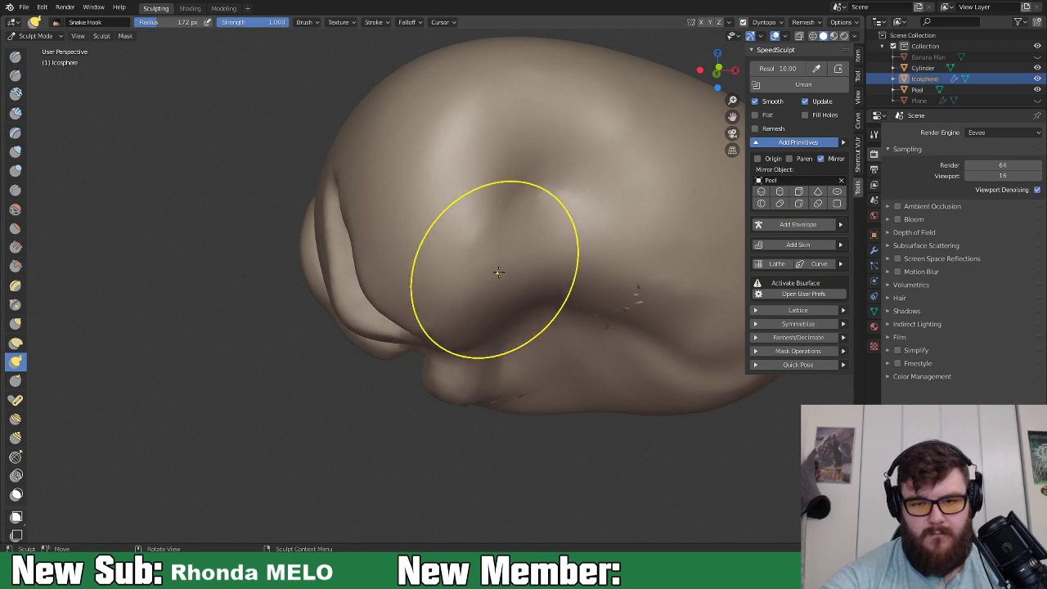
{"action": "middle_click_drag", "start_coordinate": [488, 234], "coordinate": [589, 281]}
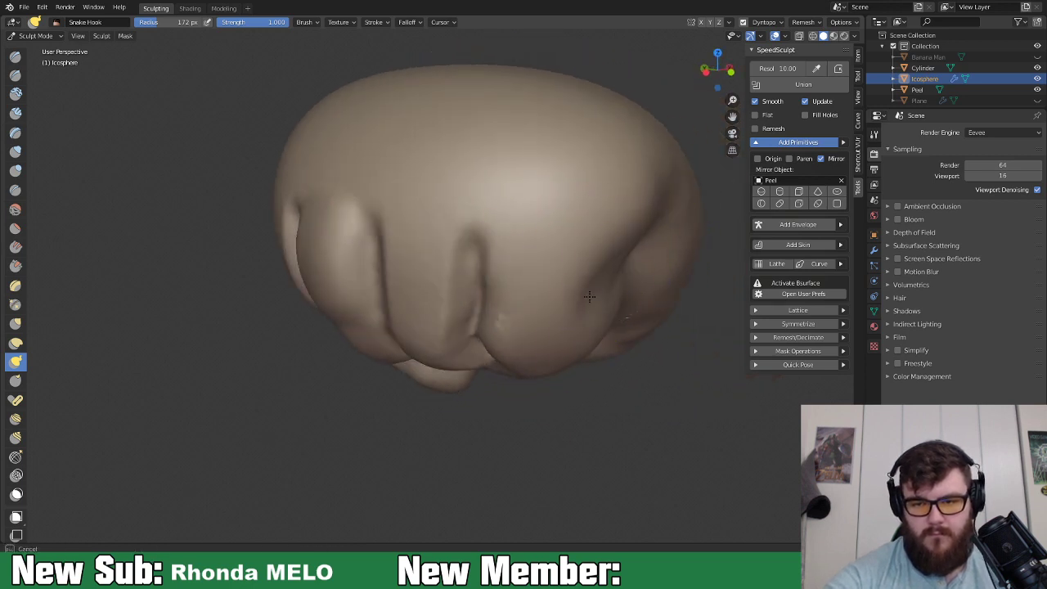
{"action": "middle_click_drag", "start_coordinate": [647, 234], "coordinate": [679, 295]}
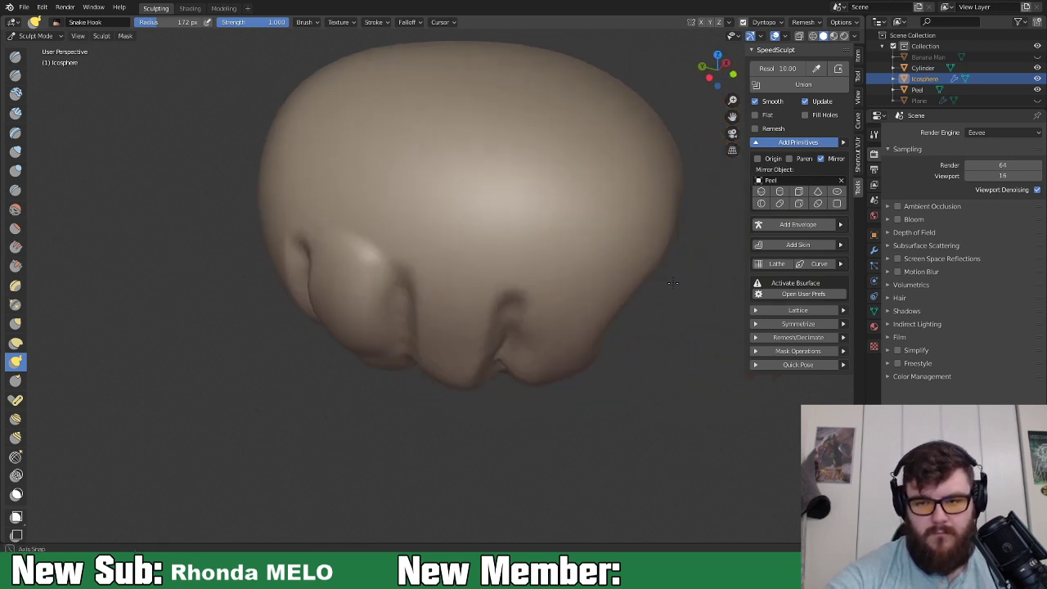
Reshape the fist's outer contour and knuckle side with Grab at 240 px radius.
{"action": "key", "text": "g"}
{"action": "key", "text": "f"}
{"action": "left_click", "coordinate": [692, 331]}
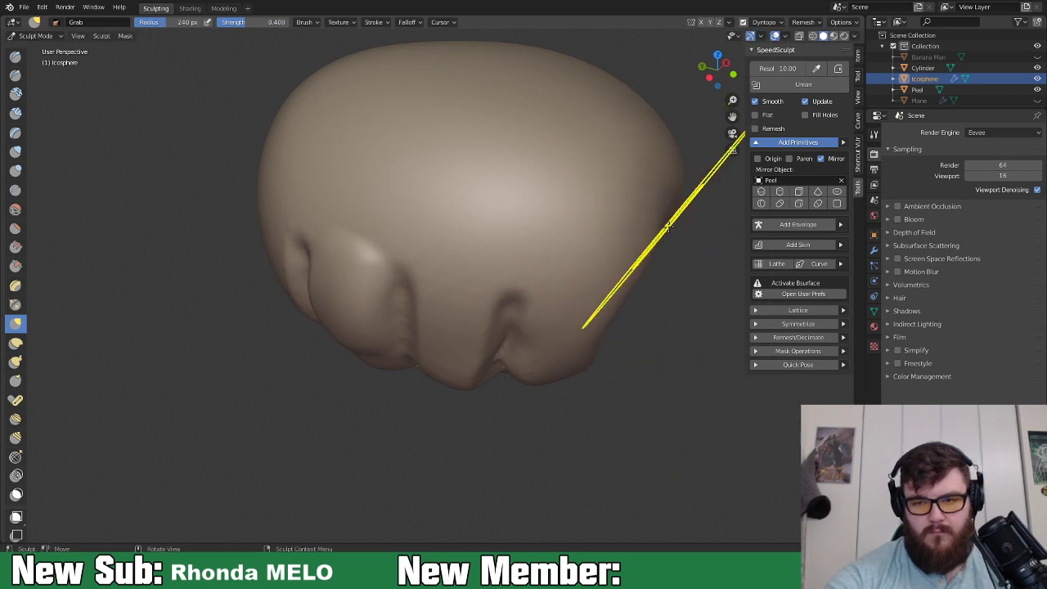
{"action": "mouse_move", "coordinate": [652, 150]}
{"action": "middle_mouse_down"}
{"action": "mouse_move", "coordinate": [654, 332]}
{"action": "mouse_move", "coordinate": [612, 324]}
{"action": "mouse_move", "coordinate": [712, 327]}
{"action": "middle_mouse_up"}
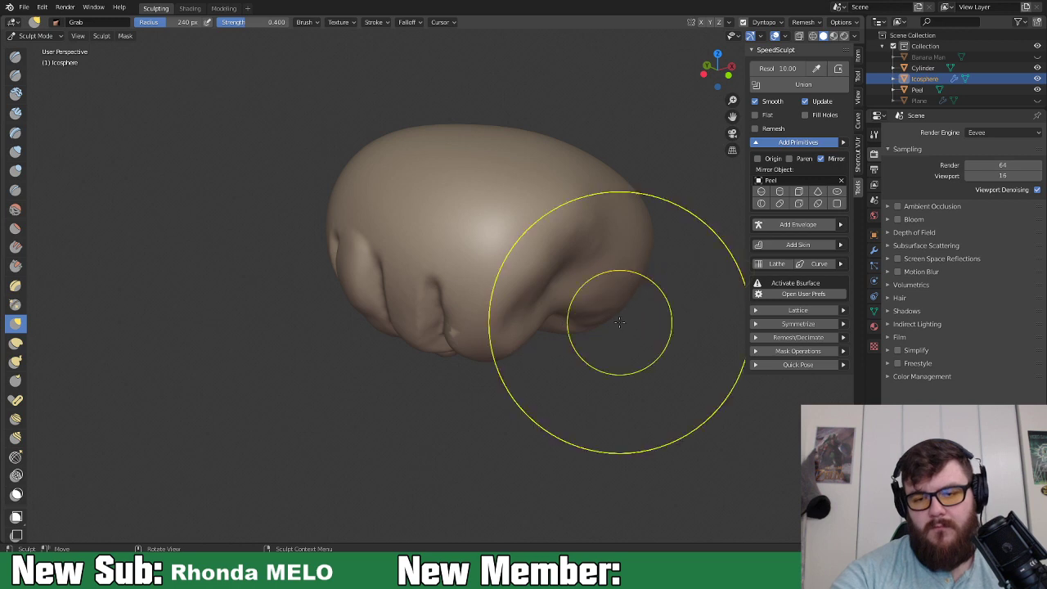
{"action": "middle_click_drag", "start_coordinate": [584, 316], "coordinate": [632, 306]}
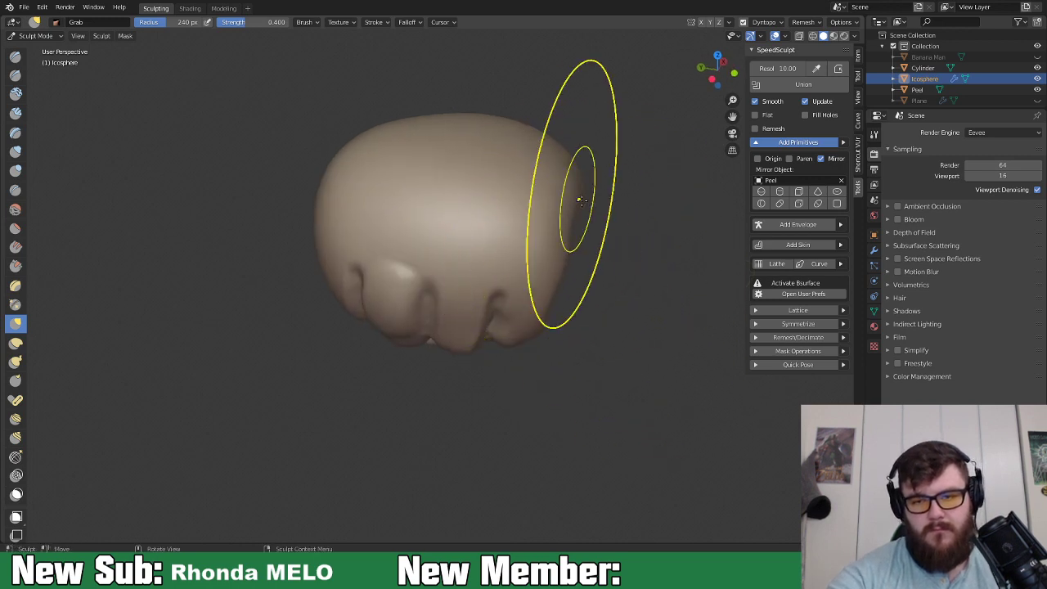
{"action": "mouse_move", "coordinate": [590, 244]}
{"action": "middle_mouse_down"}
{"action": "mouse_move", "coordinate": [512, 212]}
{"action": "mouse_move", "coordinate": [516, 234]}
{"action": "mouse_move", "coordinate": [396, 205]}
{"action": "mouse_move", "coordinate": [420, 234]}
{"action": "mouse_move", "coordinate": [561, 243]}
{"action": "middle_mouse_up"}
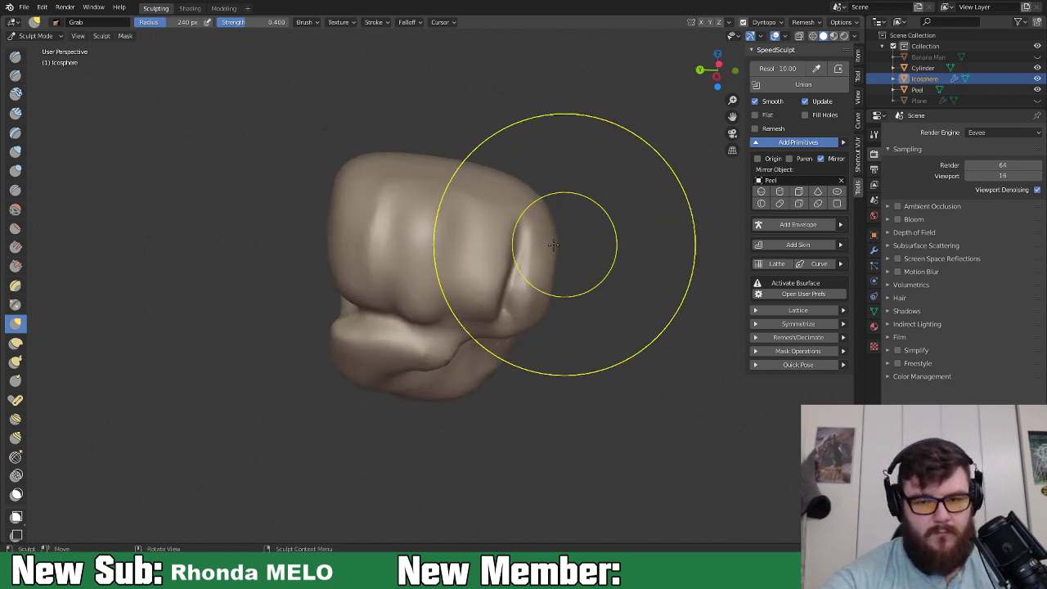
Deepen the grooves between the curled fingers with Crease at 75 px radius and level the fingers with Flatten/Contrast at 55 px.
{"action": "key", "text": "shift+c"}
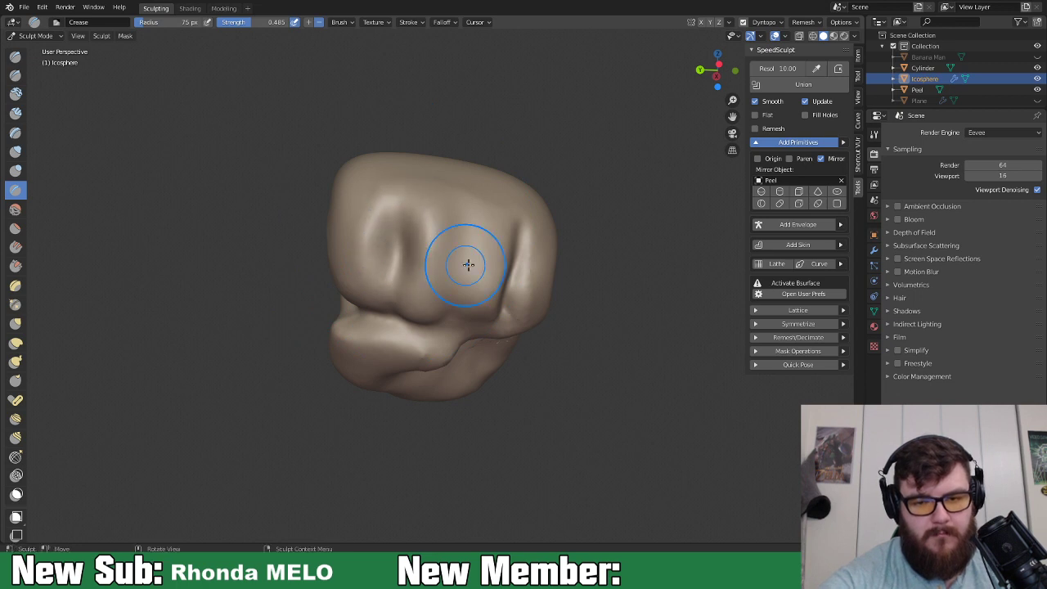
{"action": "middle_click_drag", "start_coordinate": [462, 272], "coordinate": [479, 260]}
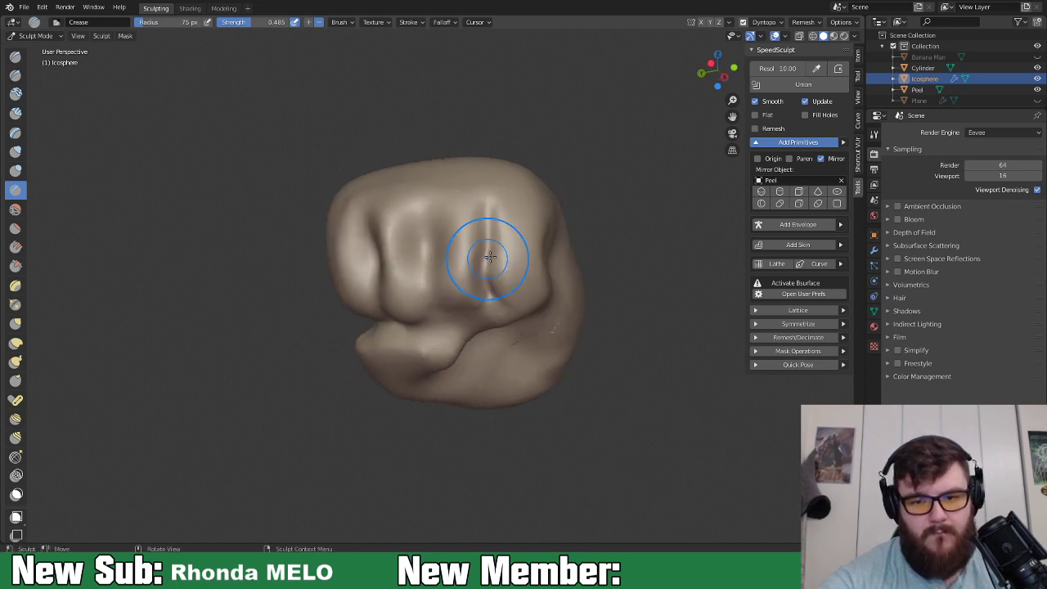
{"action": "key", "text": "shift+t"}
{"action": "middle_click_drag", "start_coordinate": [410, 235], "coordinate": [418, 212]}
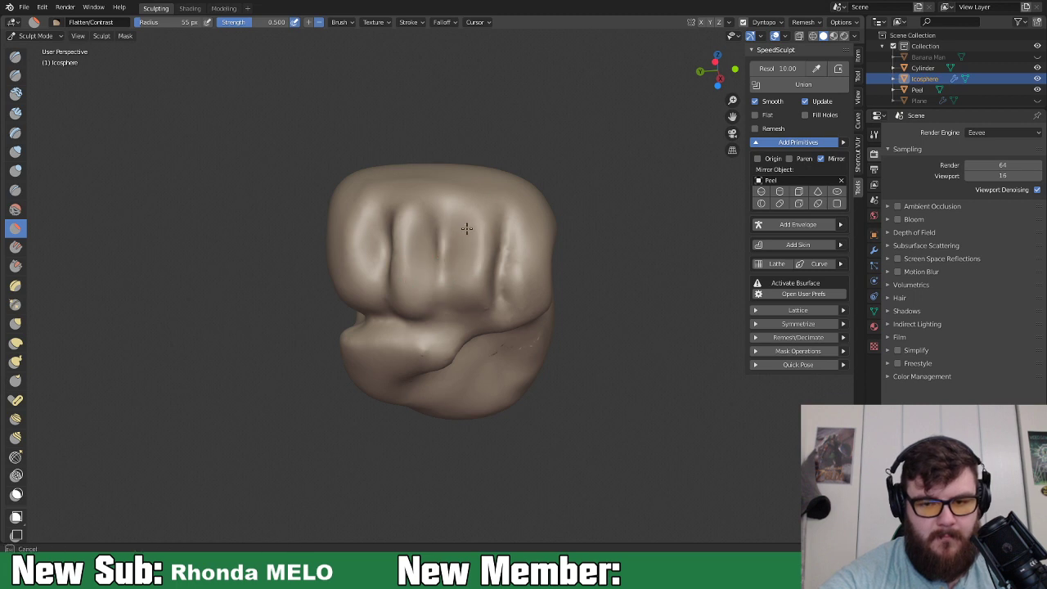
{"action": "middle_click_drag", "start_coordinate": [467, 236], "coordinate": [525, 272]}
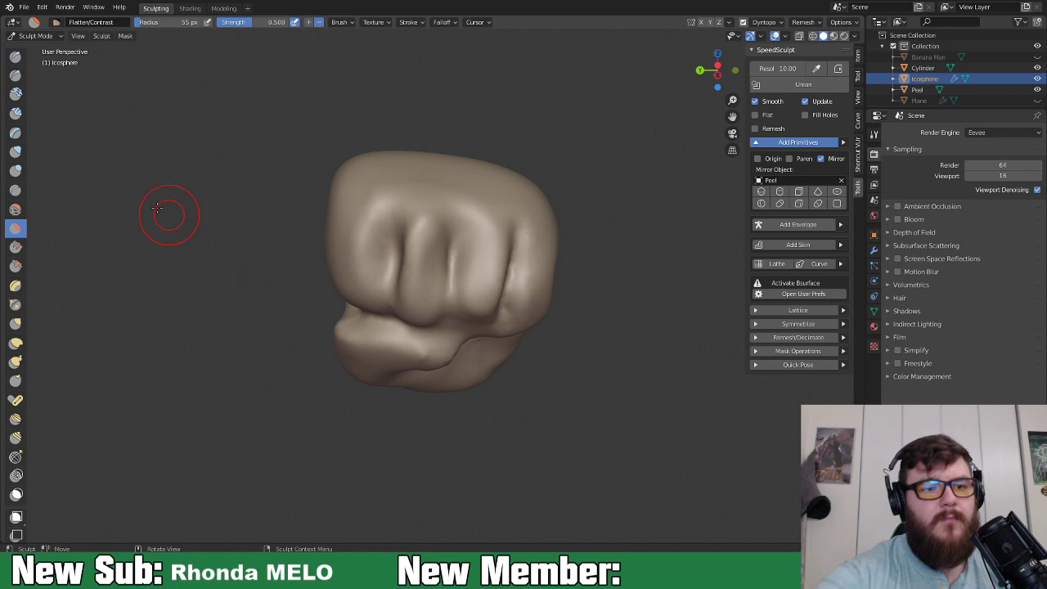
Build up the curled fingers with Clay Strips and tighten the grooves between them with Pinch/Magnify, both at 55 px radius.
{"action": "left_click", "coordinate": [14, 112]}
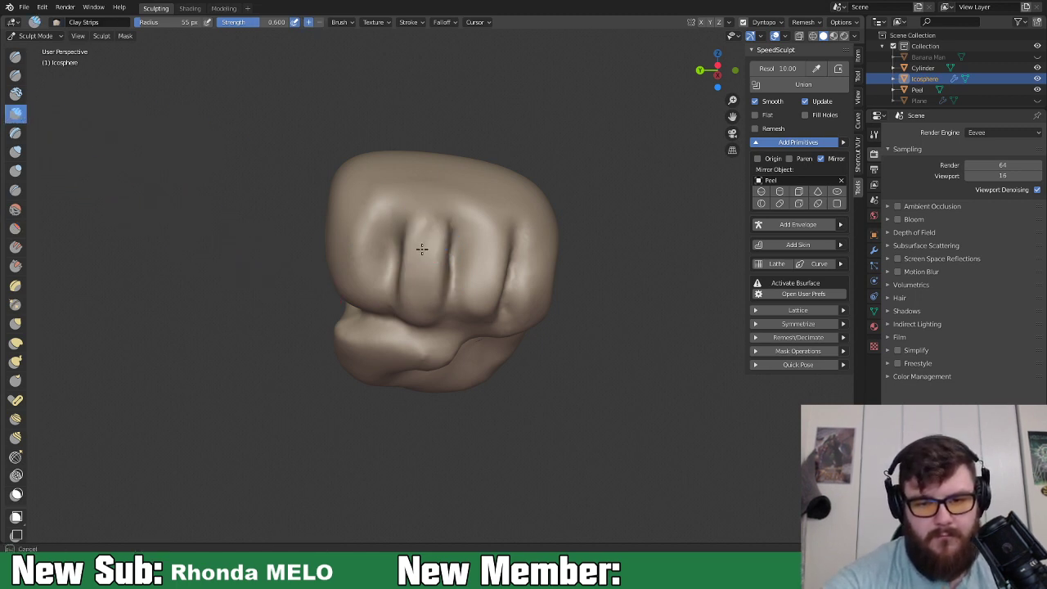
{"action": "middle_click_drag", "start_coordinate": [485, 268], "coordinate": [471, 282]}
{"action": "mouse_move", "coordinate": [448, 254]}
{"action": "left_mouse_down"}
{"action": "mouse_move", "coordinate": [439, 226]}
{"action": "mouse_move", "coordinate": [438, 298]}
{"action": "left_mouse_up"}
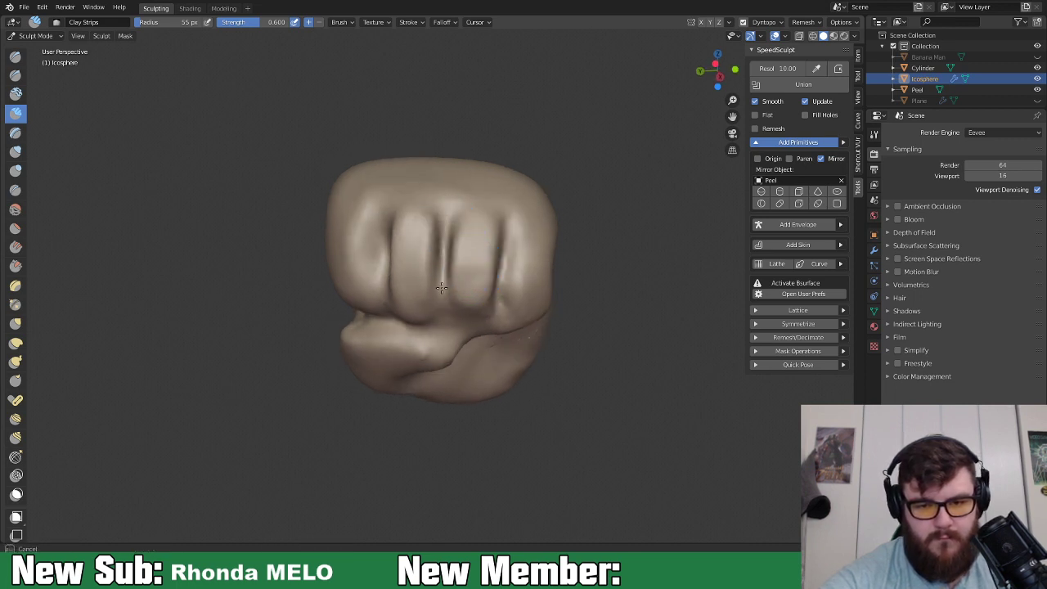
{"action": "key", "text": "p"}
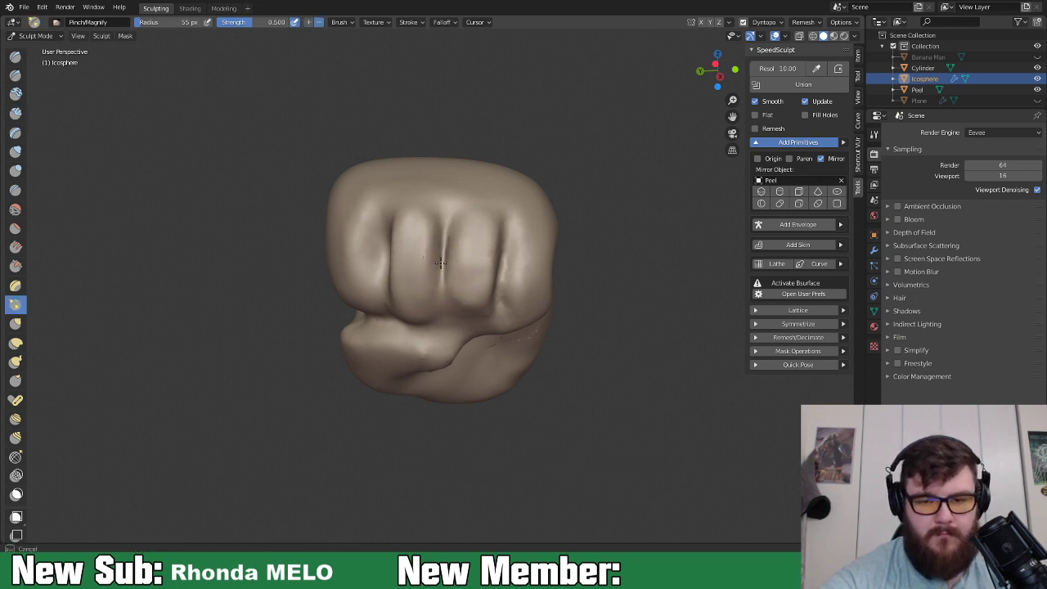
{"action": "mouse_move", "coordinate": [496, 260]}
{"action": "middle_mouse_down"}
{"action": "mouse_move", "coordinate": [484, 248]}
{"action": "mouse_move", "coordinate": [491, 257]}
{"action": "middle_mouse_up"}
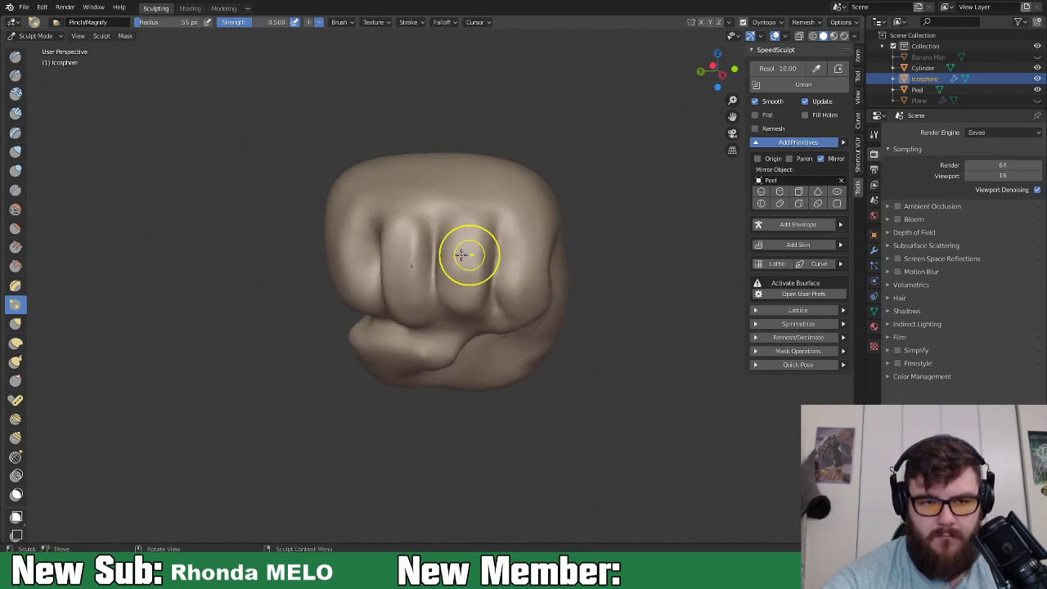
{"action": "left_click", "coordinate": [15, 112]}
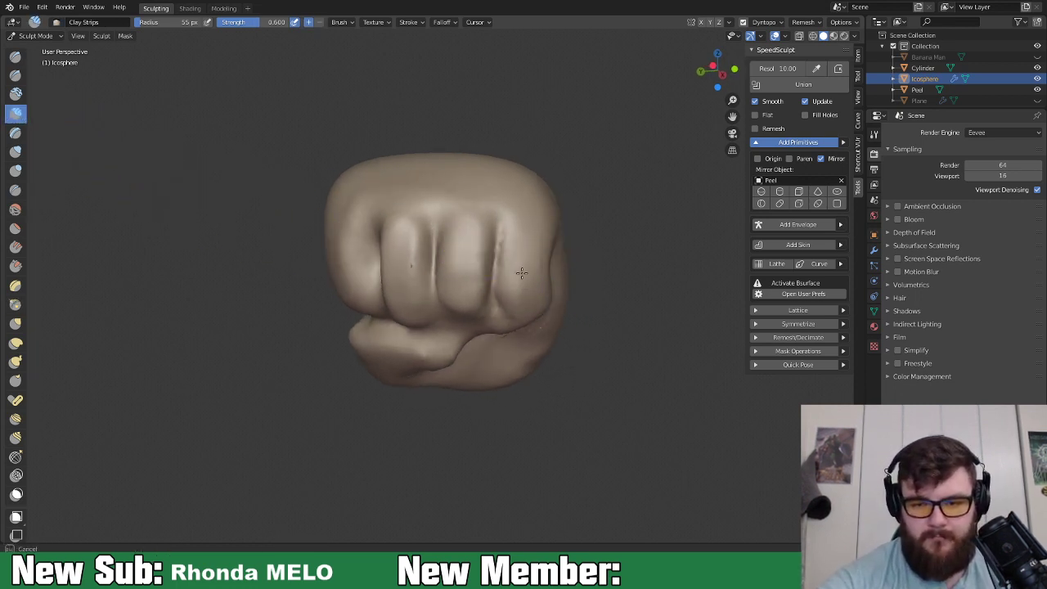
{"action": "mouse_move", "coordinate": [524, 233]}
{"action": "middle_mouse_down"}
{"action": "mouse_move", "coordinate": [523, 274]}
{"action": "mouse_move", "coordinate": [523, 264]}
{"action": "mouse_move", "coordinate": [444, 262]}
{"action": "mouse_move", "coordinate": [434, 232]}
{"action": "mouse_move", "coordinate": [456, 218]}
{"action": "middle_mouse_up"}
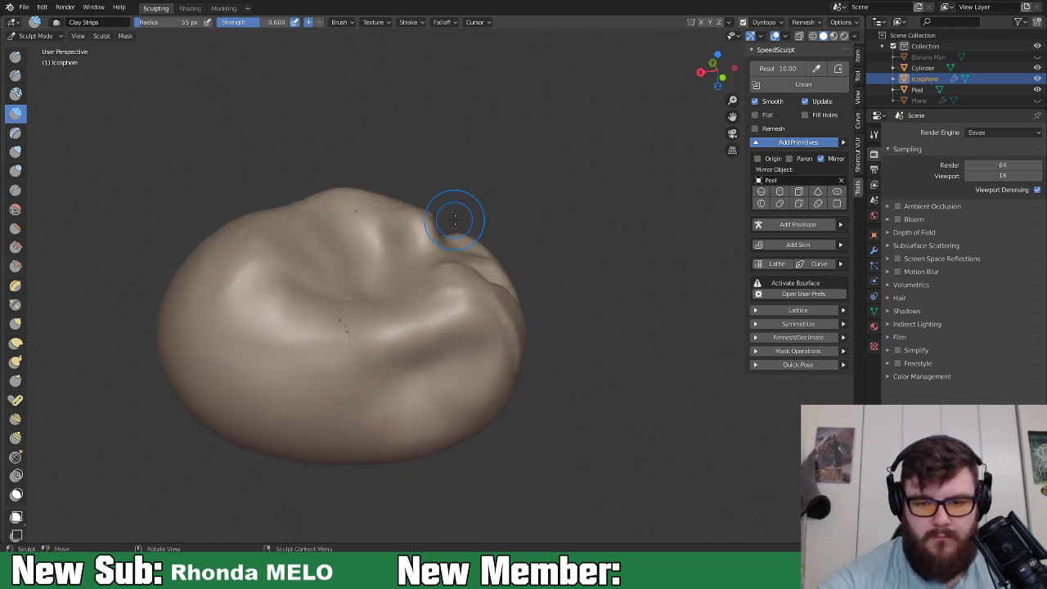
Adjust the thumb side of the fist with Grab at 148 px radius and add volume to the fingers with Clay Strips at 76 px.
{"action": "key", "text": "g"}
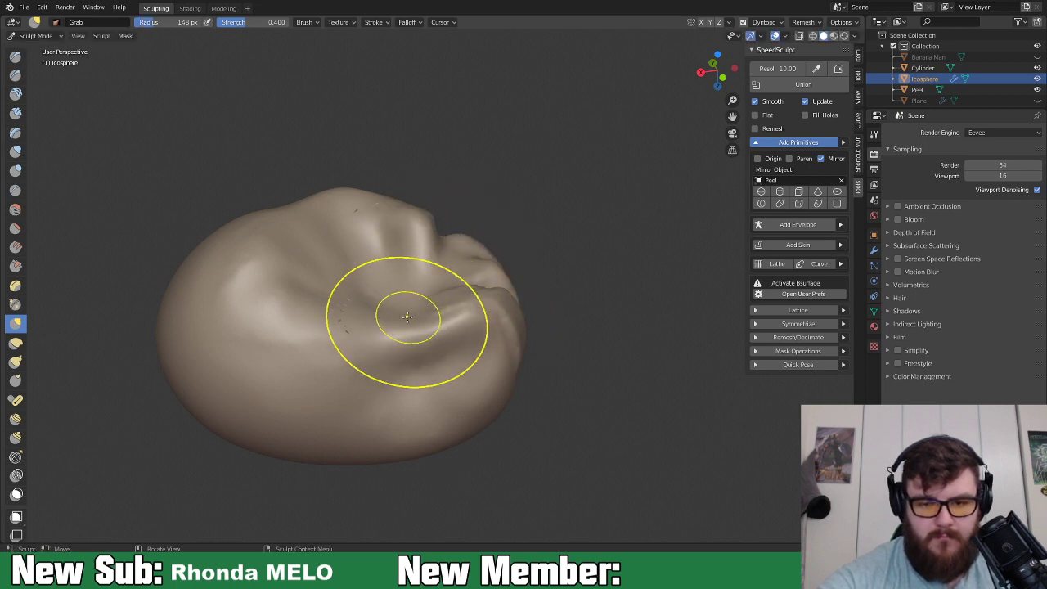
{"action": "mouse_move", "coordinate": [456, 303]}
{"action": "middle_mouse_down"}
{"action": "mouse_move", "coordinate": [570, 404]}
{"action": "mouse_move", "coordinate": [478, 356]}
{"action": "middle_mouse_up"}
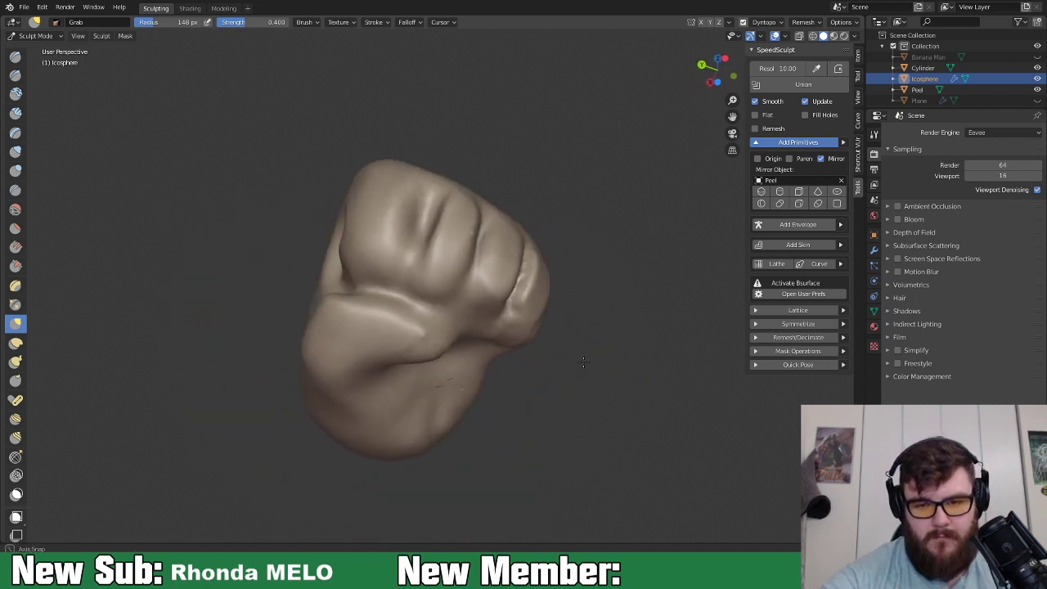
{"action": "left_click", "coordinate": [16, 115]}
{"action": "mouse_move", "coordinate": [460, 260]}
{"action": "middle_mouse_down"}
{"action": "mouse_move", "coordinate": [437, 324]}
{"action": "mouse_move", "coordinate": [390, 270]}
{"action": "middle_mouse_up"}
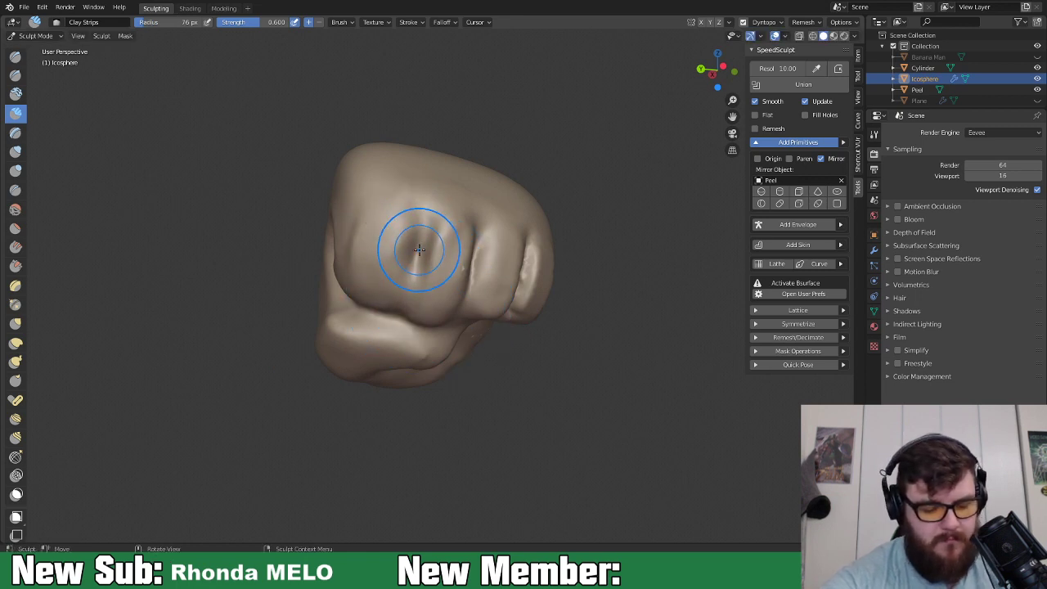
Carve sharp dividing lines between the curled fingers with Crease at 28 px radius.
{"action": "key", "text": "shift+c"}
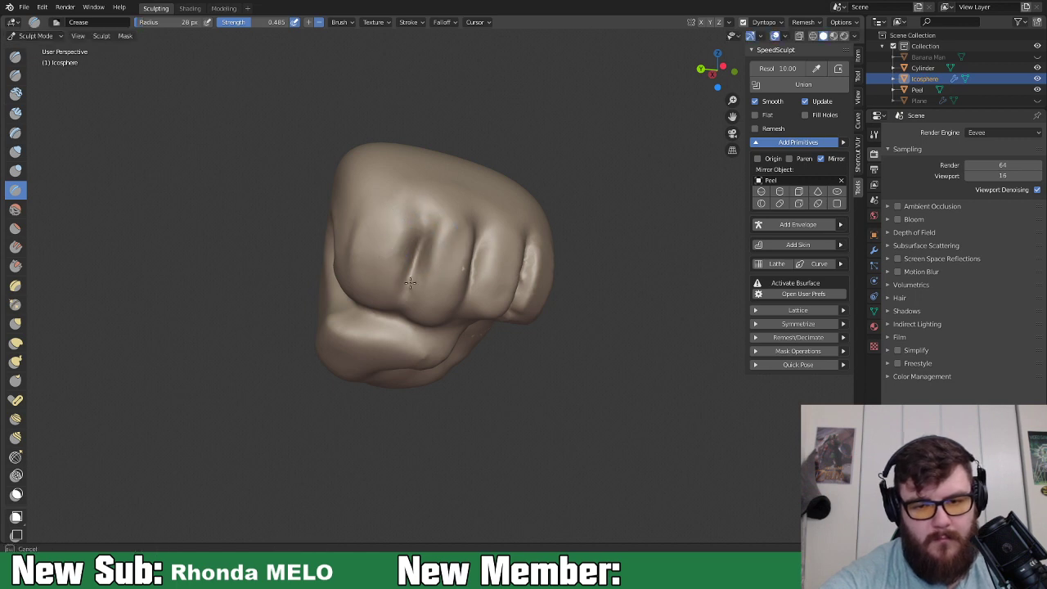
{"action": "middle_click_drag", "start_coordinate": [483, 255], "coordinate": [445, 247]}
{"action": "left_click_drag", "start_coordinate": [460, 226], "coordinate": [446, 306]}
{"action": "middle_click_drag", "start_coordinate": [490, 267], "coordinate": [456, 259]}
{"action": "left_click_drag", "start_coordinate": [474, 214], "coordinate": [484, 274]}
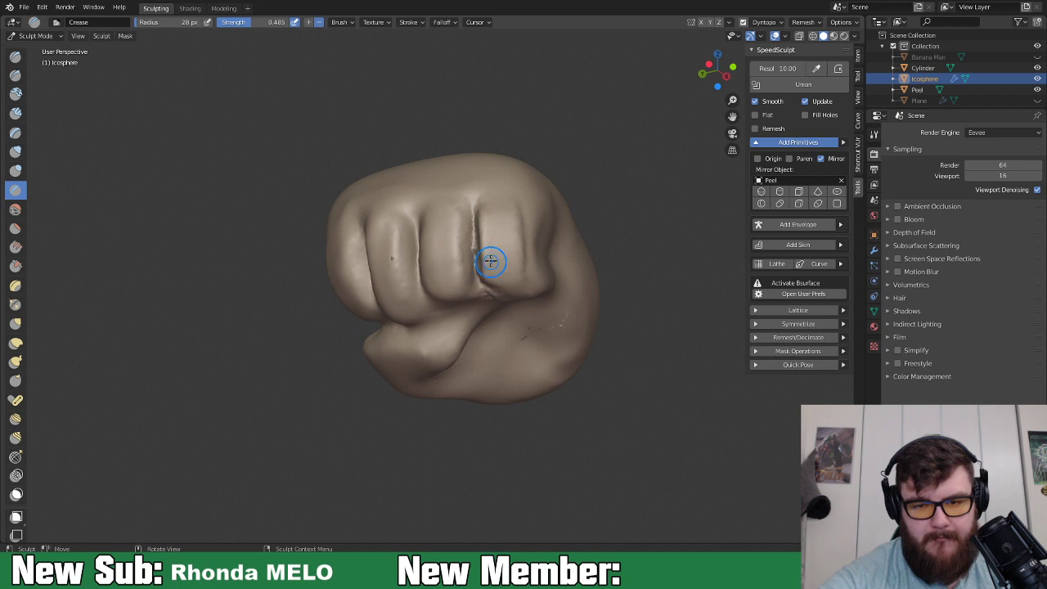
{"action": "middle_click_drag", "start_coordinate": [484, 275], "coordinate": [480, 191]}
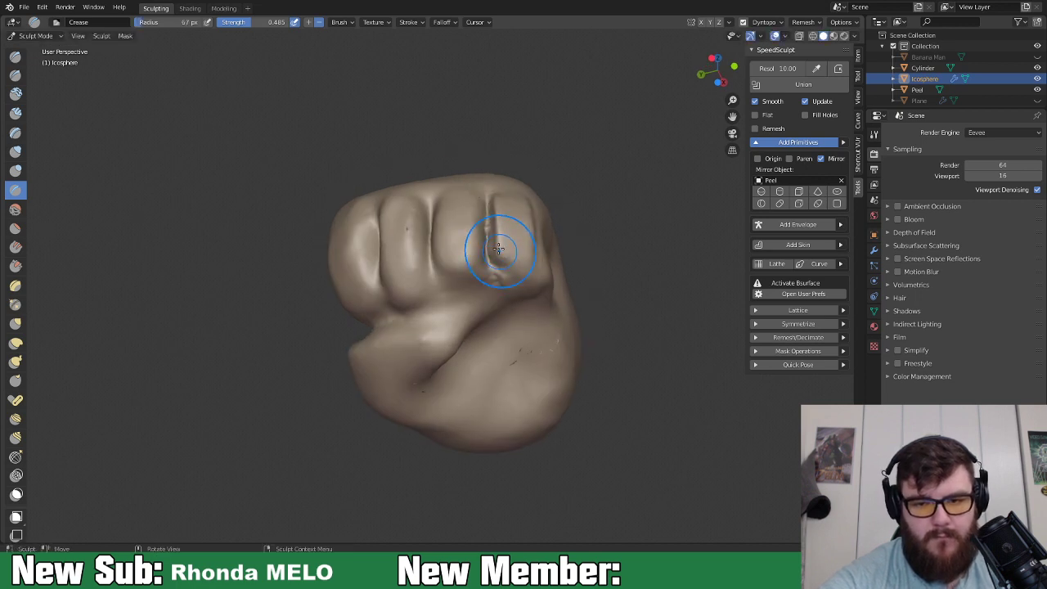
Soften the fingers and the grooves between them with Smooth at 67 px radius.
{"action": "key", "text": "s"}
{"action": "left_click_drag", "start_coordinate": [483, 199], "coordinate": [481, 236]}
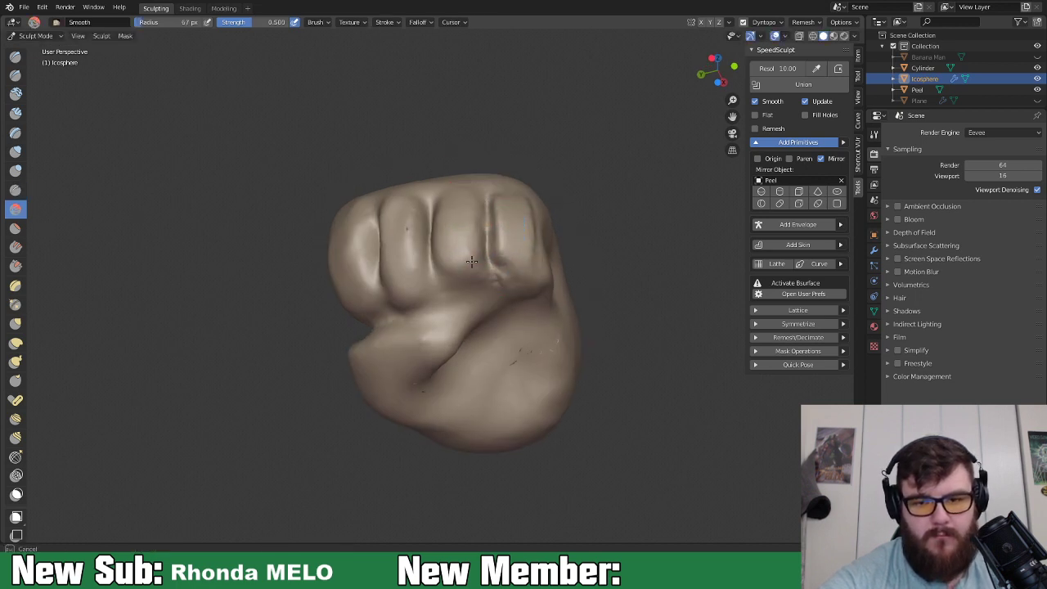
{"action": "left_click_drag", "start_coordinate": [369, 211], "coordinate": [332, 273]}
{"action": "left_click_drag", "start_coordinate": [387, 207], "coordinate": [439, 256]}
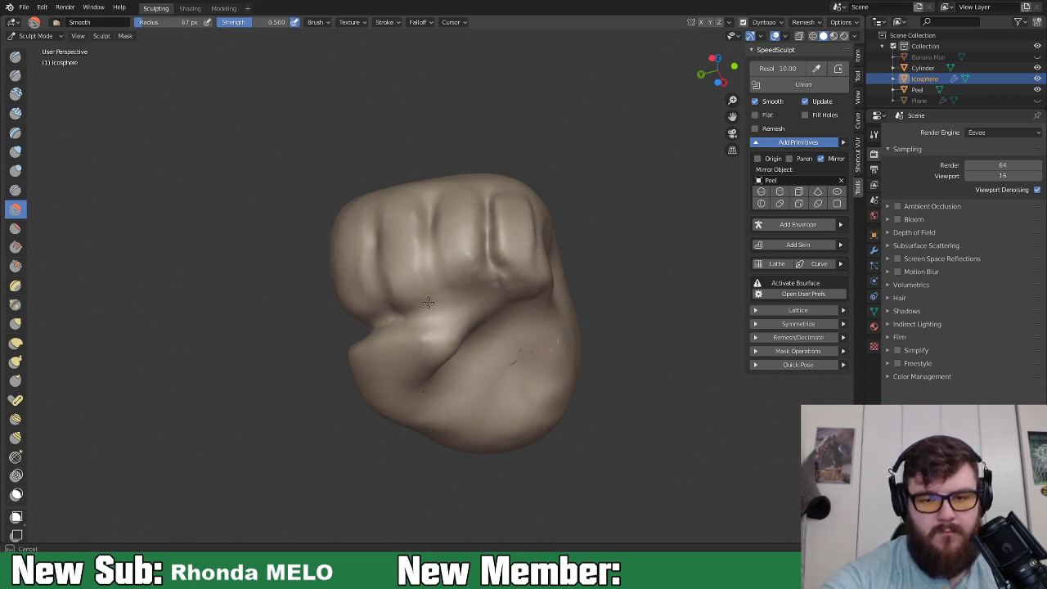
{"action": "mouse_move", "coordinate": [482, 330]}
{"action": "middle_mouse_down"}
{"action": "mouse_move", "coordinate": [510, 276]}
{"action": "mouse_move", "coordinate": [492, 304]}
{"action": "middle_mouse_up"}
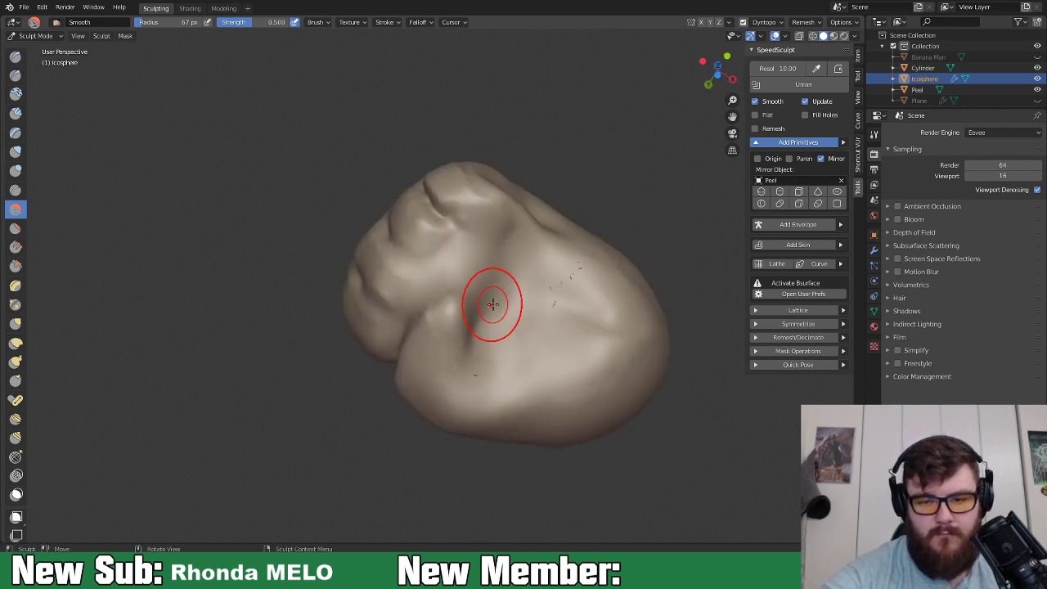
Sharpen the seam where the thumb tip meets the fingers and palm with Crease at 35 px radius.
{"action": "key", "text": "shift+c"}
{"action": "mouse_move", "coordinate": [474, 295]}
{"action": "middle_mouse_down"}
{"action": "mouse_move", "coordinate": [475, 323]}
{"action": "mouse_move", "coordinate": [499, 270]}
{"action": "mouse_move", "coordinate": [518, 256]}
{"action": "middle_mouse_up"}
{"action": "left_click_drag", "start_coordinate": [468, 273], "coordinate": [494, 265]}
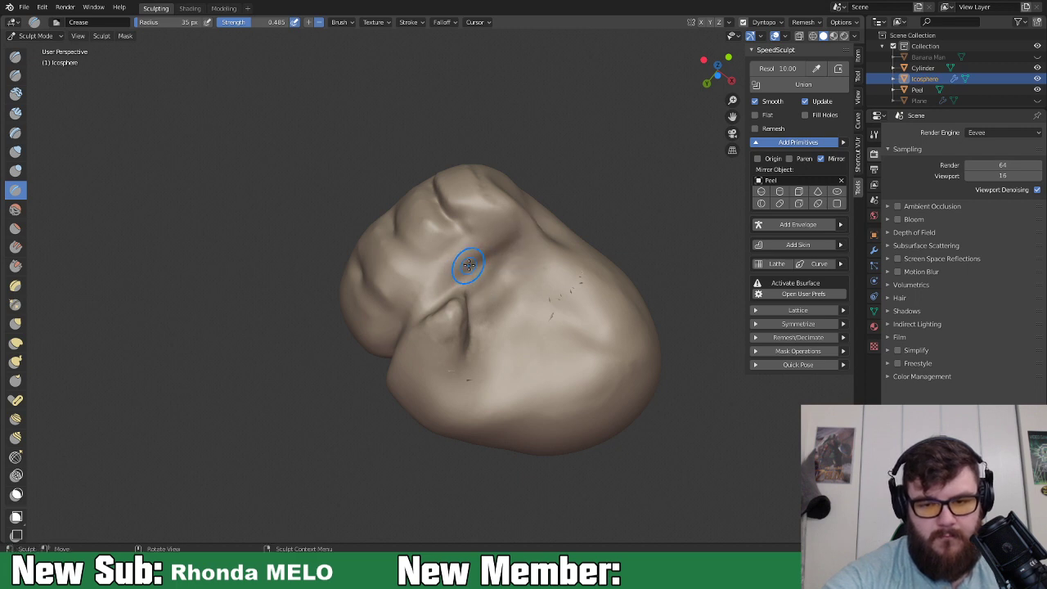
Smooth the fingertips and the palm area beside the thumb at 75 px radius.
{"action": "key", "text": "s"}
{"action": "mouse_move", "coordinate": [451, 265]}
{"action": "left_mouse_down"}
{"action": "mouse_move", "coordinate": [479, 252]}
{"action": "mouse_move", "coordinate": [462, 259]}
{"action": "mouse_move", "coordinate": [510, 269]}
{"action": "left_mouse_up"}
{"action": "middle_click_drag", "start_coordinate": [510, 269], "coordinate": [517, 282]}
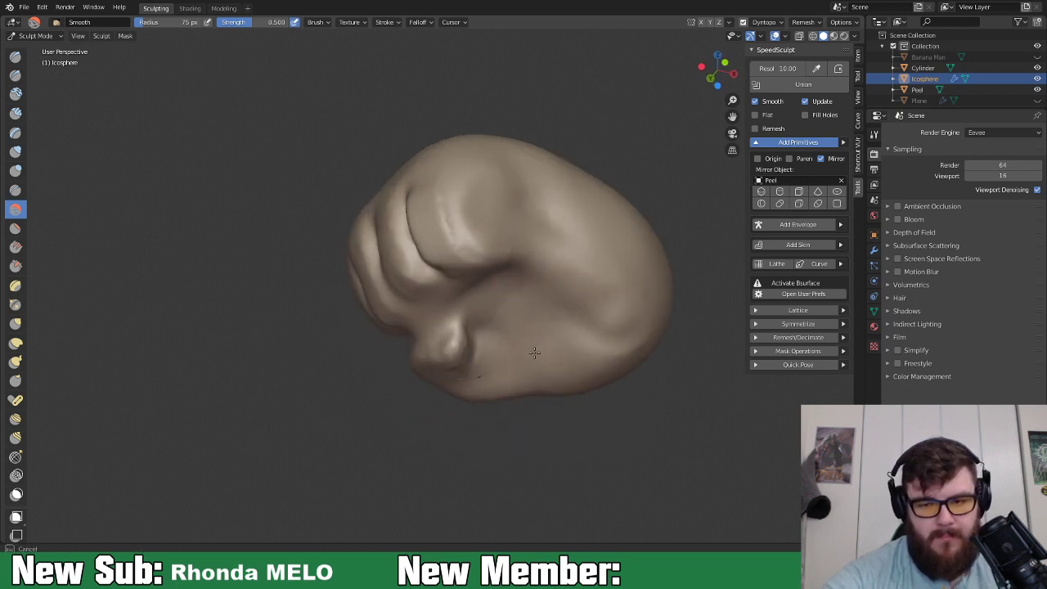
Unhide the Banana Man body and the Plane glasses, and switch from Sculpt Mode to Object Mode.
{"action": "mouse_move", "coordinate": [475, 356]}
{"action": "middle_mouse_down"}
{"action": "mouse_move", "coordinate": [526, 318]}
{"action": "mouse_move", "coordinate": [518, 362]}
{"action": "mouse_move", "coordinate": [585, 429]}
{"action": "mouse_move", "coordinate": [607, 334]}
{"action": "mouse_move", "coordinate": [257, 402]}
{"action": "mouse_move", "coordinate": [545, 374]}
{"action": "mouse_move", "coordinate": [360, 399]}
{"action": "mouse_move", "coordinate": [535, 362]}
{"action": "mouse_move", "coordinate": [456, 357]}
{"action": "mouse_move", "coordinate": [499, 343]}
{"action": "mouse_move", "coordinate": [578, 346]}
{"action": "mouse_move", "coordinate": [815, 63]}
{"action": "middle_mouse_up"}
{"action": "left_click", "coordinate": [1037, 57]}
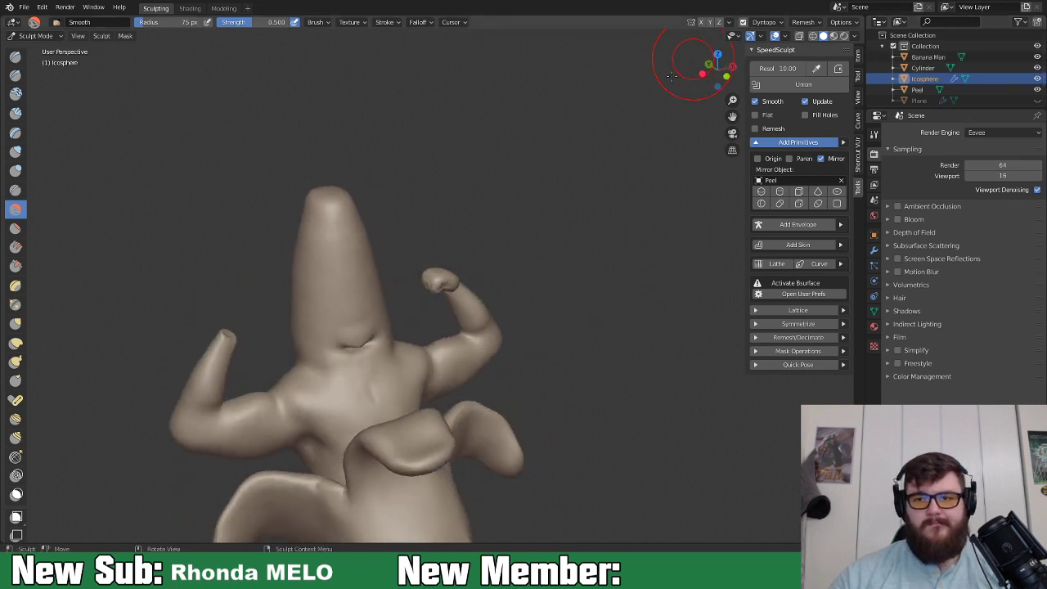
{"action": "left_click", "coordinate": [34, 35]}
{"action": "left_click", "coordinate": [45, 48]}
{"action": "mouse_move", "coordinate": [400, 262]}
{"action": "middle_mouse_down"}
{"action": "mouse_move", "coordinate": [462, 270]}
{"action": "mouse_move", "coordinate": [350, 245]}
{"action": "mouse_move", "coordinate": [176, 244]}
{"action": "mouse_move", "coordinate": [450, 283]}
{"action": "mouse_move", "coordinate": [437, 257]}
{"action": "middle_mouse_up"}
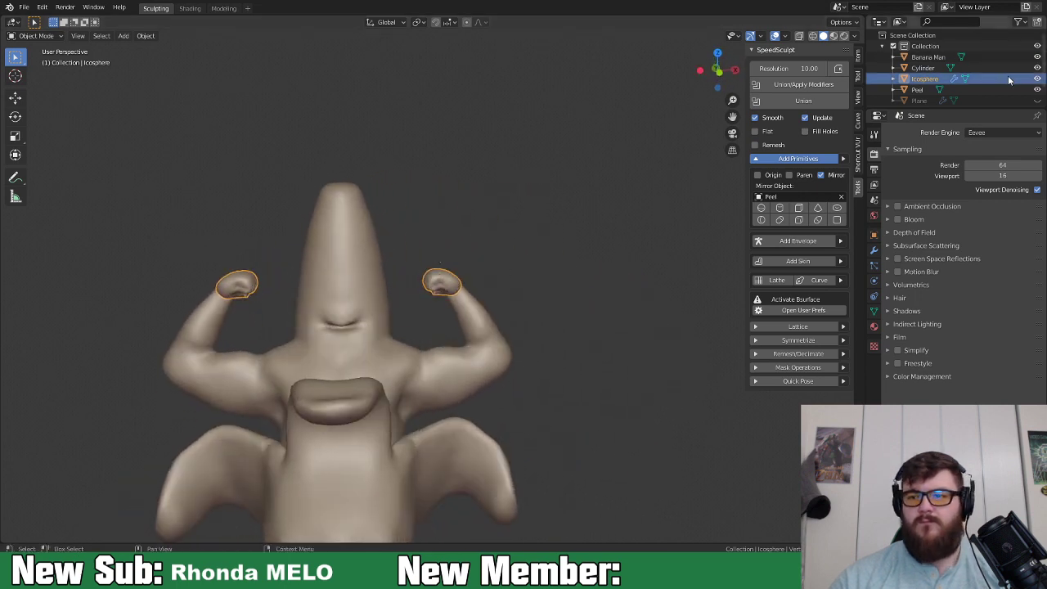
{"action": "middle_click_drag", "start_coordinate": [524, 285], "coordinate": [306, 322]}
{"action": "middle_click_drag", "start_coordinate": [463, 295], "coordinate": [411, 300]}
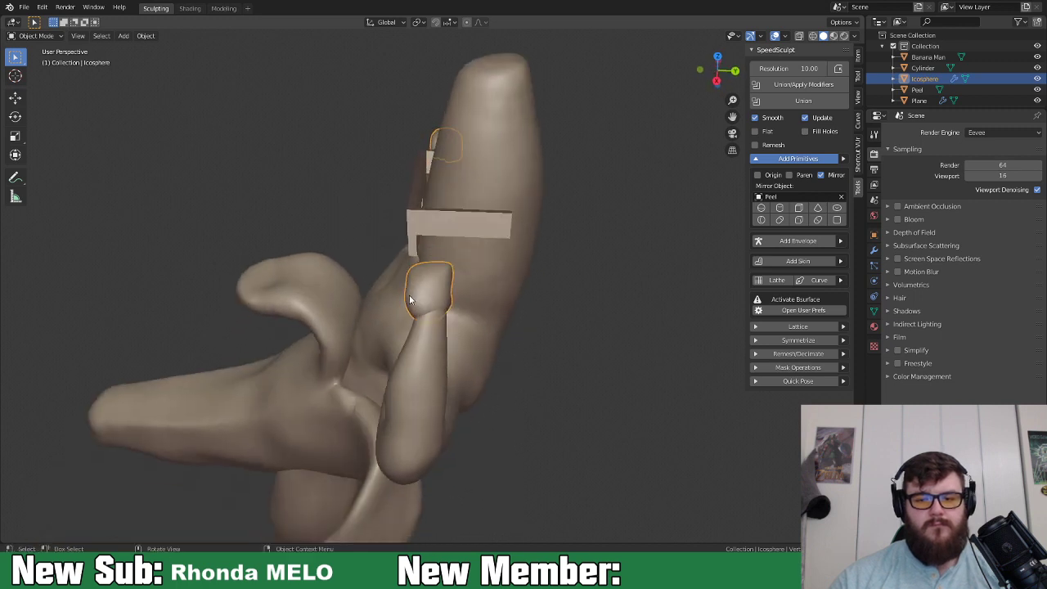
Select the Plane glasses and move them along the global Y axis closer to the head.
{"action": "left_click", "coordinate": [417, 211]}
{"action": "key", "text": "g"}
{"action": "key", "text": "y"}
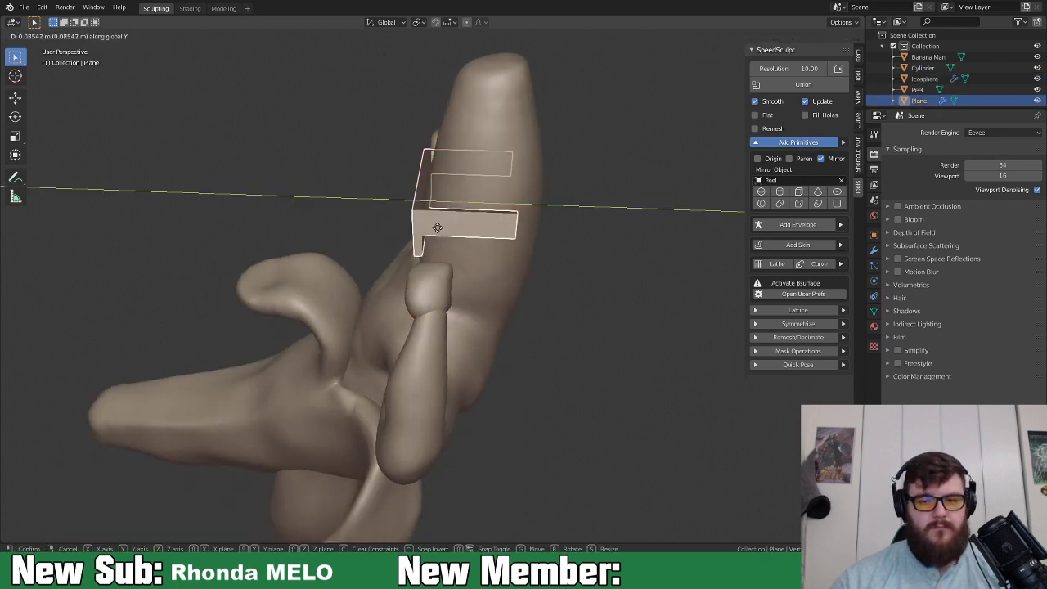
{"action": "left_click", "coordinate": [441, 232]}
{"action": "middle_click_drag", "start_coordinate": [441, 233], "coordinate": [495, 267]}
Fine-tune the position of the glasses in front of the face with a small negative move along global Y.
{"action": "middle_click_drag", "start_coordinate": [343, 309], "coordinate": [453, 228]}
{"action": "key", "text": "g"}
{"action": "key", "text": "x"}
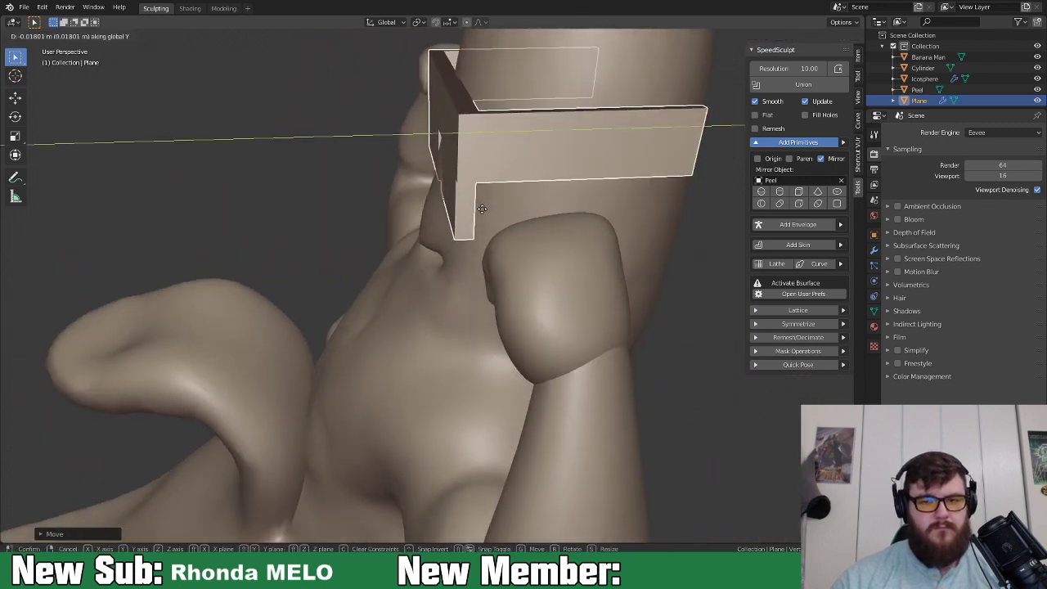
{"action": "left_click", "coordinate": [477, 215]}
{"action": "middle_click_drag", "start_coordinate": [476, 215], "coordinate": [512, 299]}
Enter Edit Mode on the glasses and move the selected half about -0.018 m along the global X axis.
{"action": "key", "text": "Tab"}
{"action": "scroll", "coordinate": [491, 249], "scroll_direction": "up", "scroll_amount": 2}
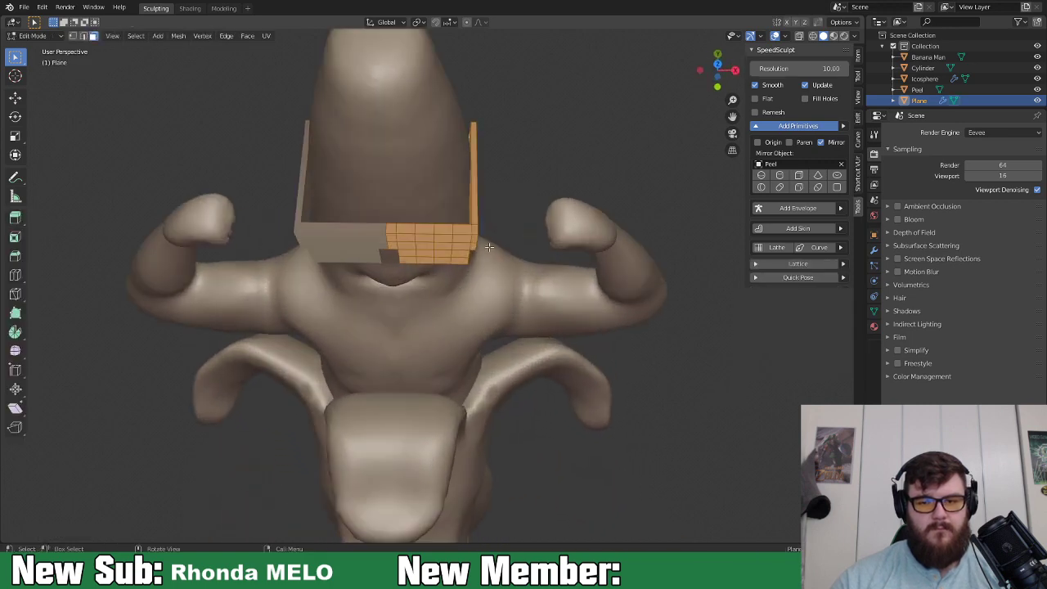
{"action": "middle_click_drag", "start_coordinate": [486, 176], "coordinate": [433, 232]}
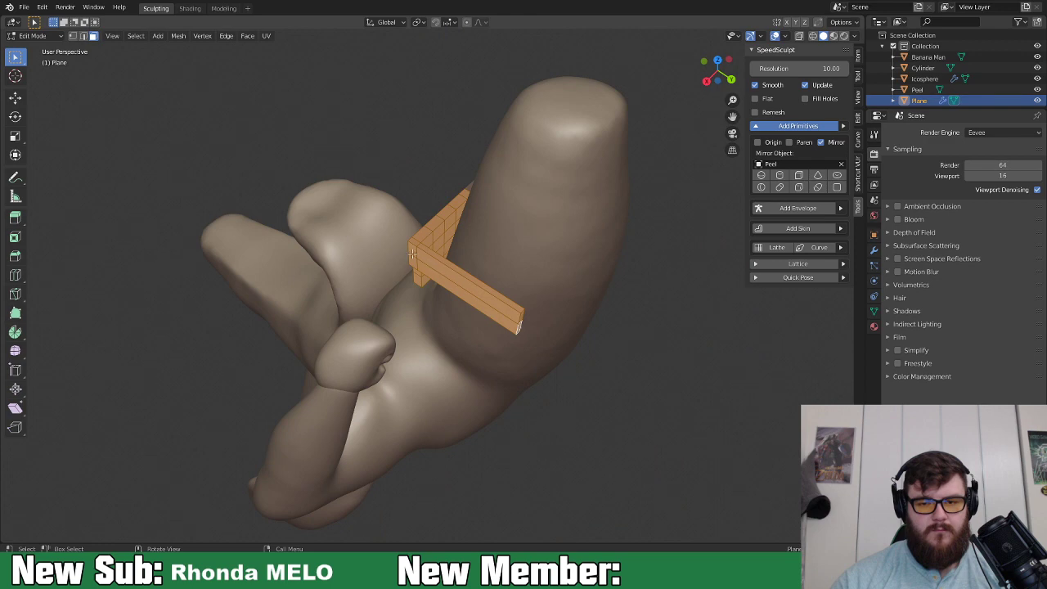
{"action": "key", "text": "g"}
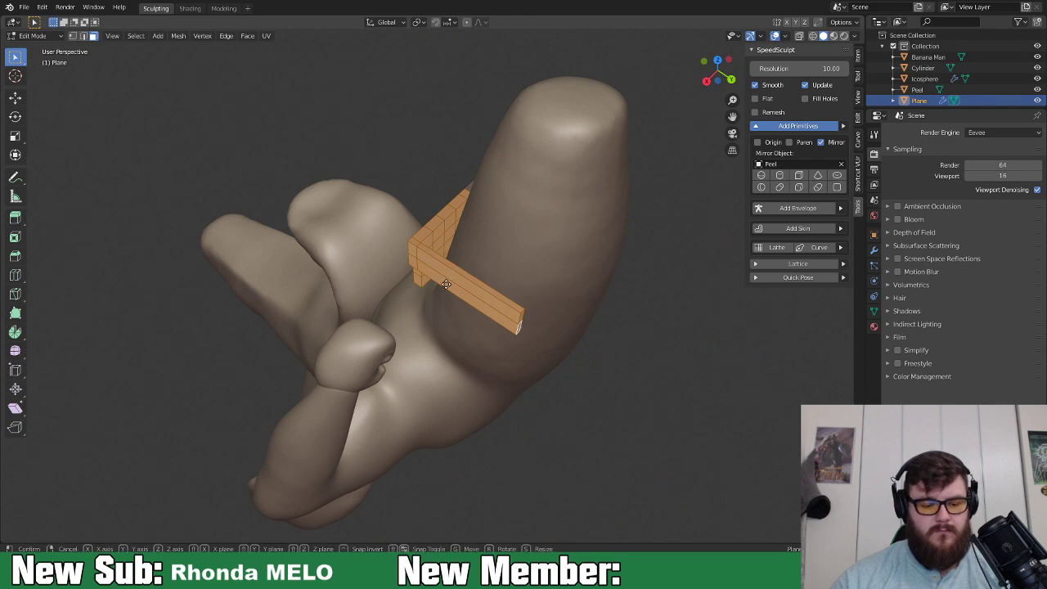
{"action": "key", "text": "x"}
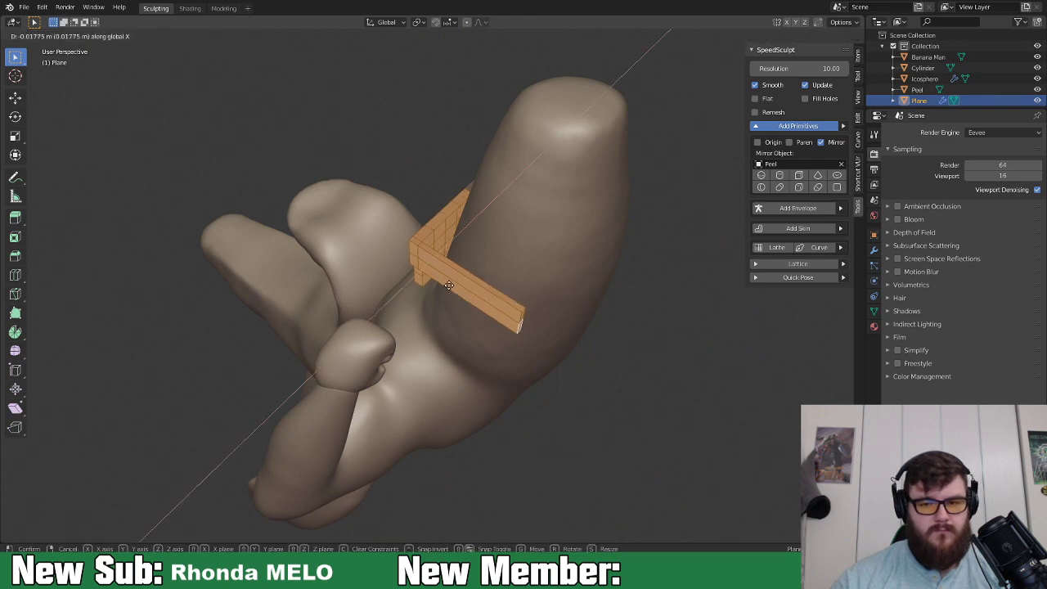
{"action": "left_click", "coordinate": [449, 284]}
{"action": "middle_click_drag", "start_coordinate": [438, 287], "coordinate": [380, 279]}
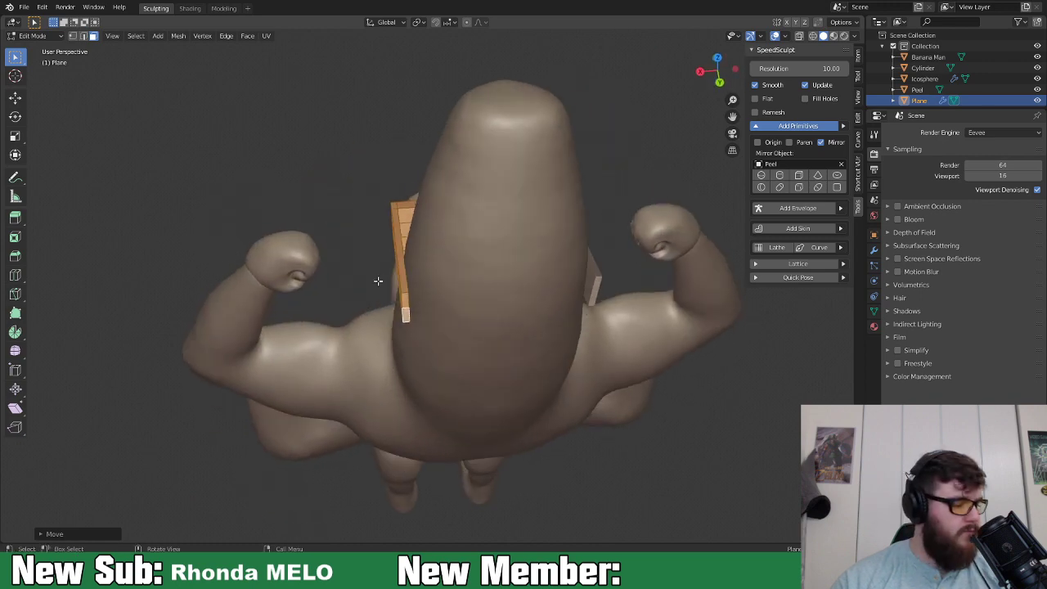
Finish editing the glasses mesh and return to Object Mode.
{"action": "middle_click_drag", "start_coordinate": [271, 268], "coordinate": [485, 246]}
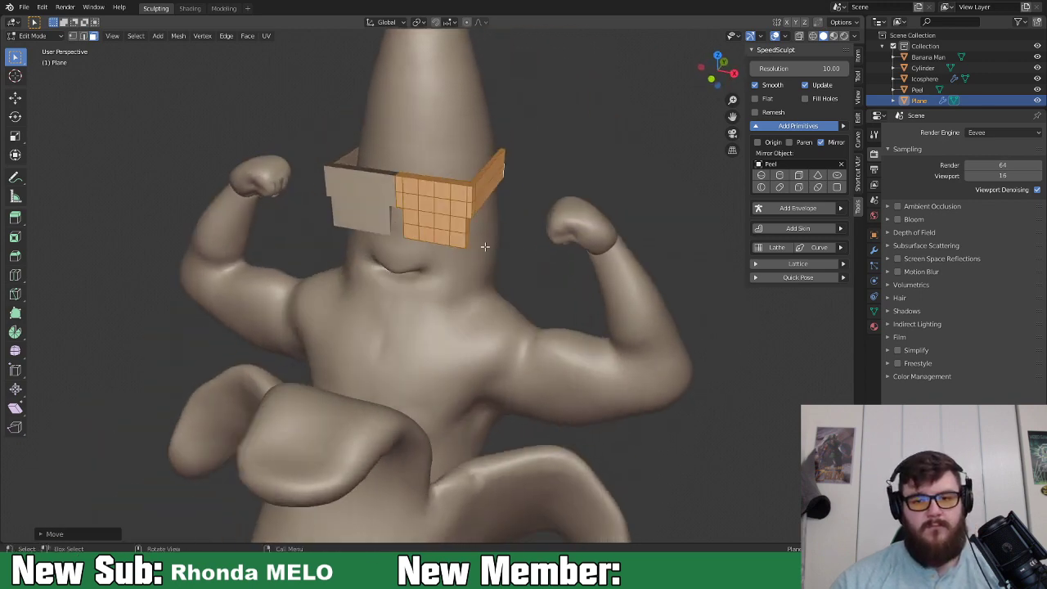
{"action": "key", "text": "Tab"}
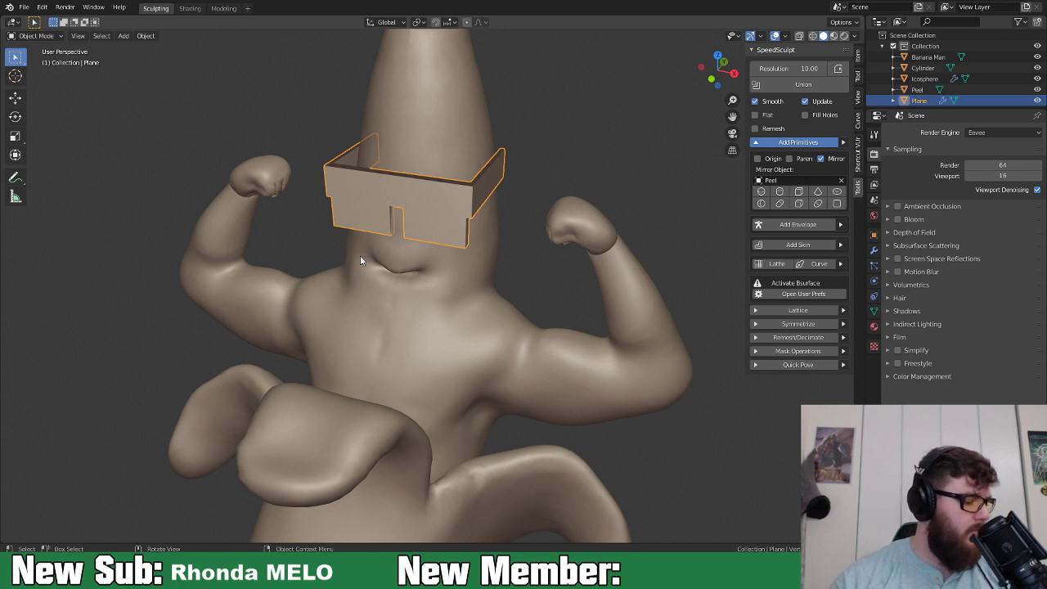
Examine the whole banana man character with the fitted glasses and peel from the front and both sides.
{"action": "scroll", "coordinate": [390, 299], "scroll_direction": "down", "scroll_amount": 10}
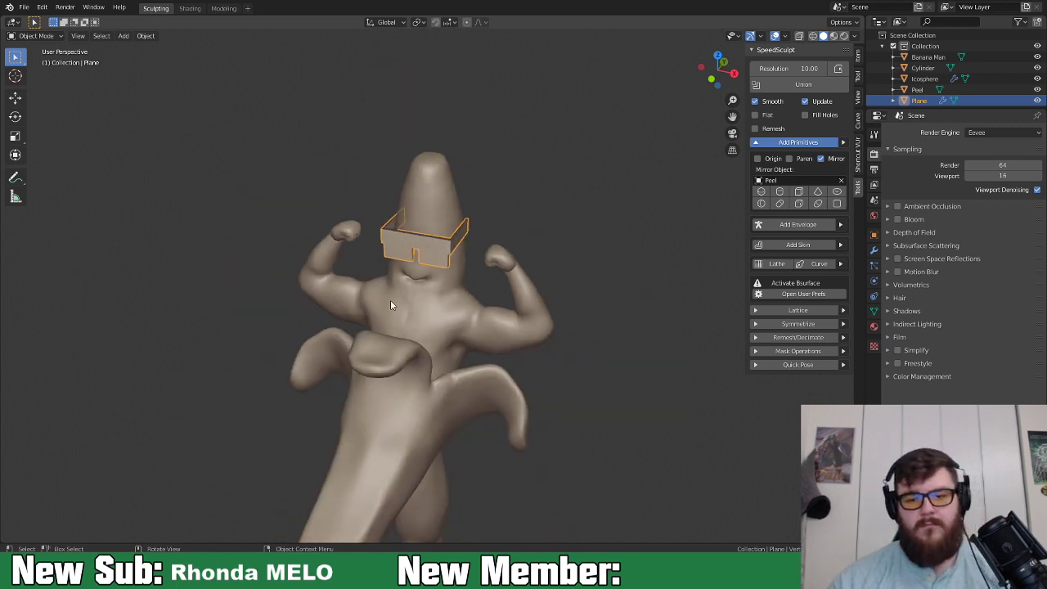
{"action": "middle_click_drag", "start_coordinate": [423, 308], "coordinate": [625, 286]}
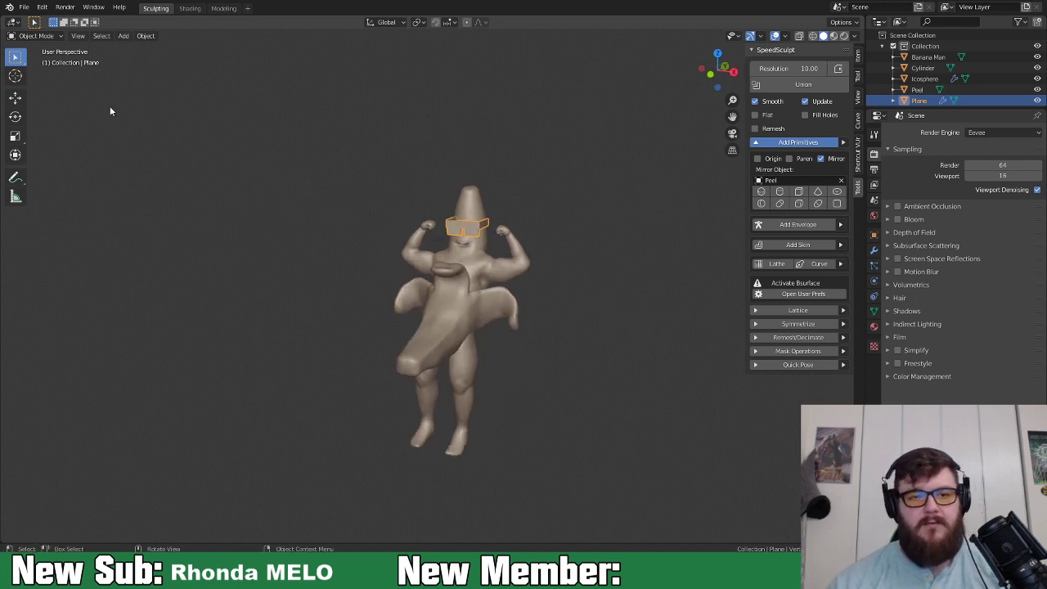
{"action": "middle_click_drag", "start_coordinate": [549, 292], "coordinate": [577, 316]}
{"action": "scroll", "coordinate": [501, 391], "scroll_direction": "up", "scroll_amount": 4}
{"action": "middle_click_drag", "start_coordinate": [561, 379], "coordinate": [456, 325]}
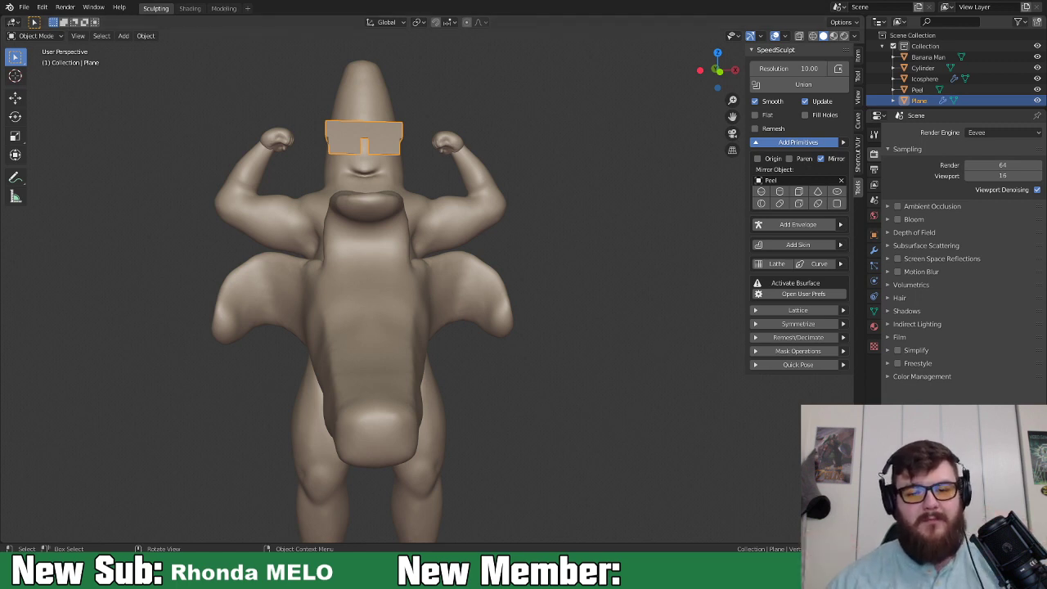
{"action": "scroll", "coordinate": [602, 266], "scroll_direction": "down", "scroll_amount": 2}
{"action": "middle_click_drag", "start_coordinate": [602, 266], "coordinate": [439, 269]}
{"action": "middle_click_drag", "start_coordinate": [331, 279], "coordinate": [459, 269]}
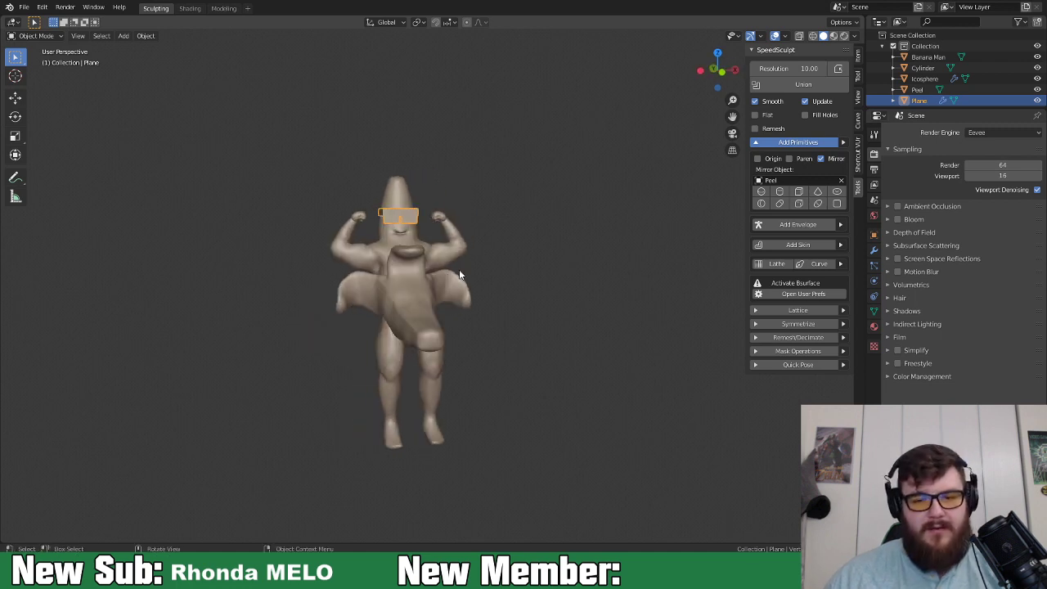
{"action": "scroll", "coordinate": [449, 265], "scroll_direction": "up", "scroll_amount": 3}
{"action": "middle_click_drag", "start_coordinate": [563, 247], "coordinate": [528, 245]}
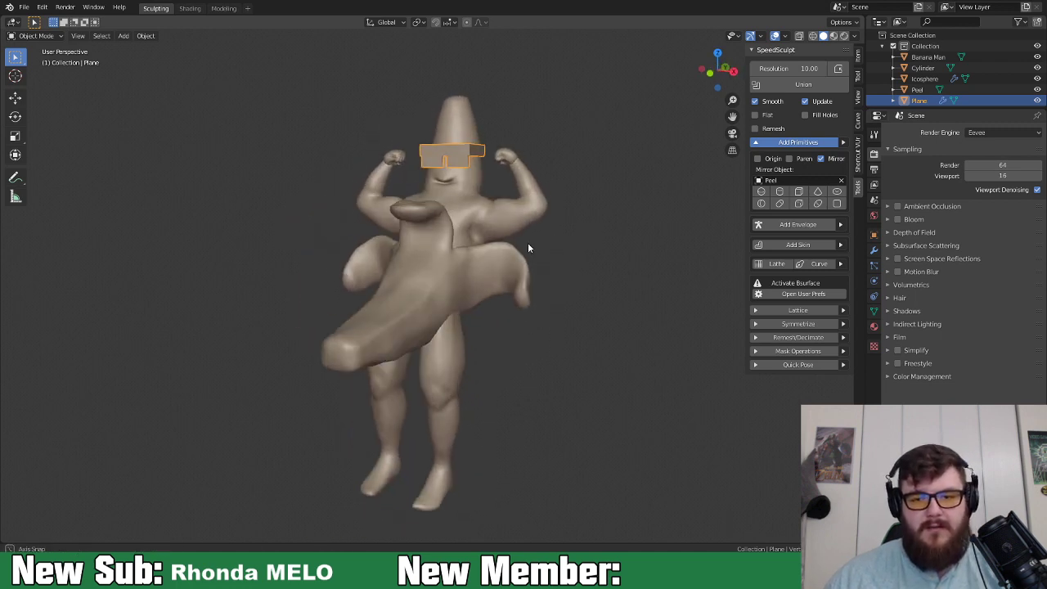